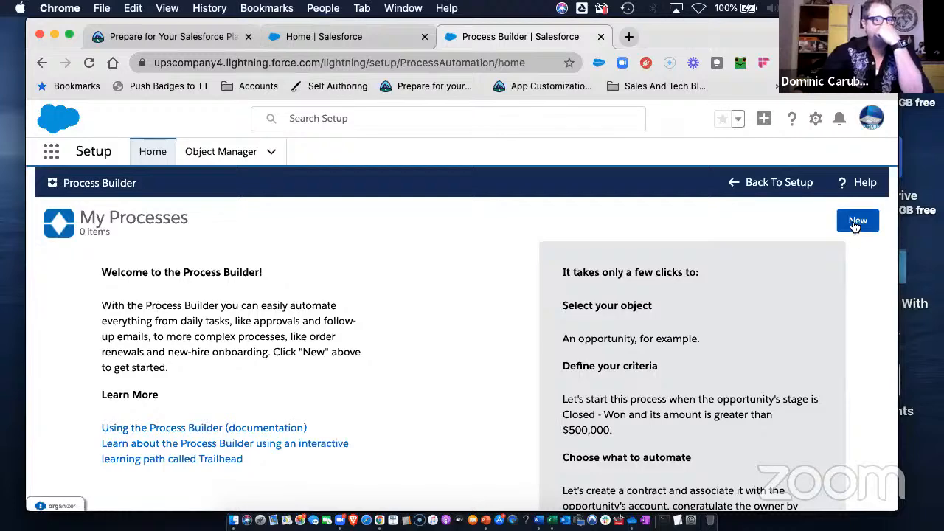
# Start a new process with the name New Project and the API name New_Project.
pyautogui.click(858, 220)
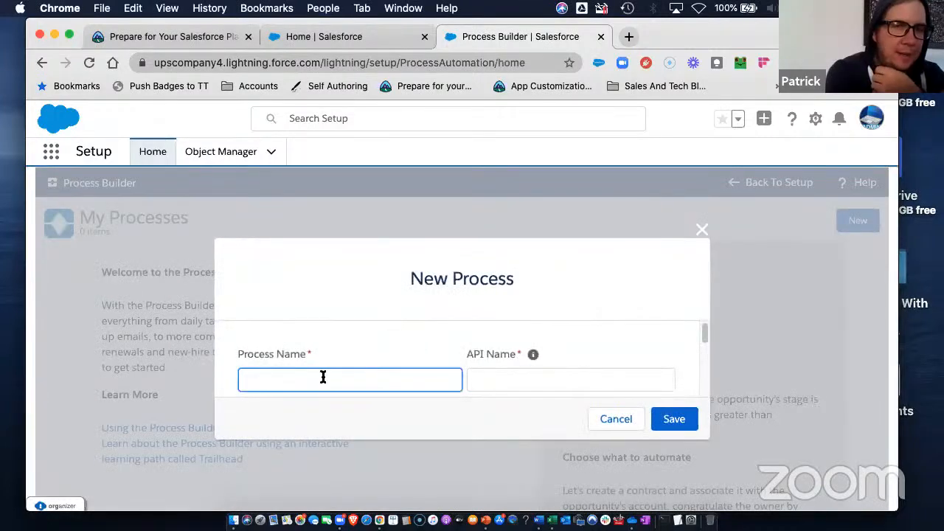
pyautogui.write('N')
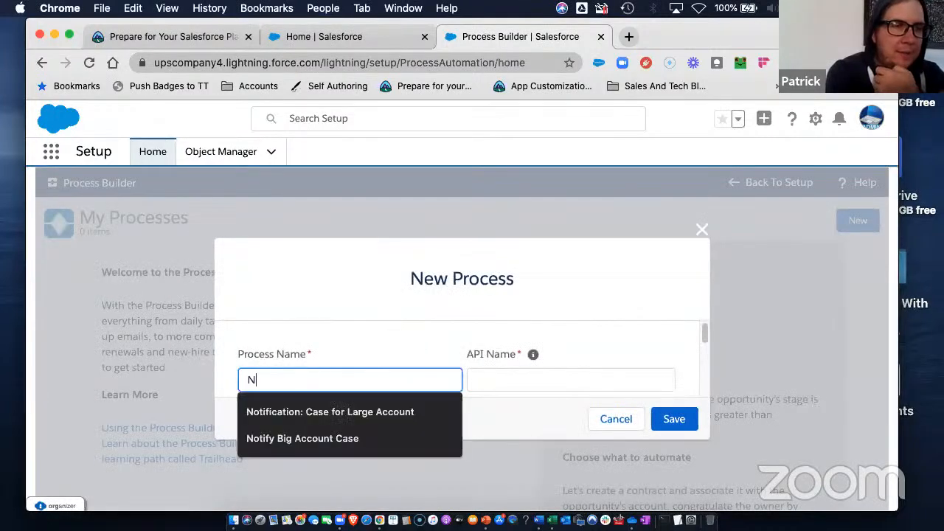
pyautogui.write('ew Proje')
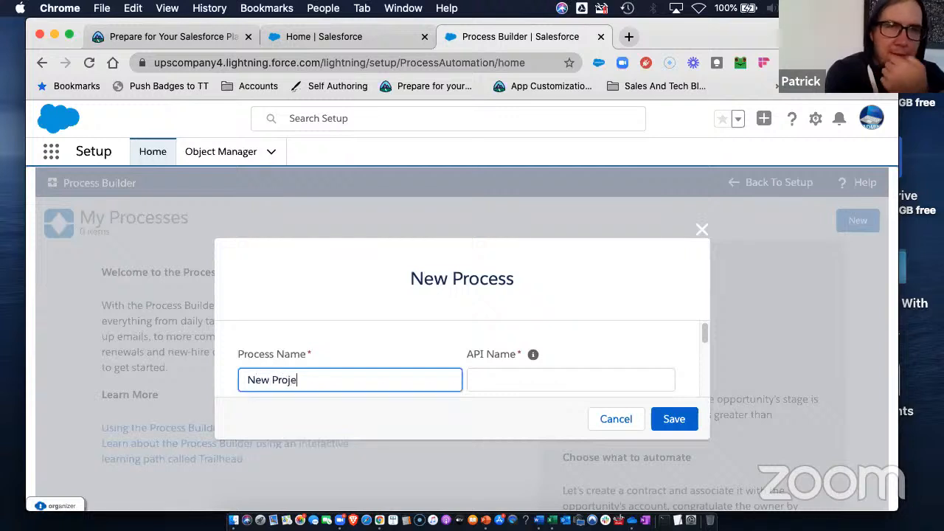
pyautogui.write('ct')
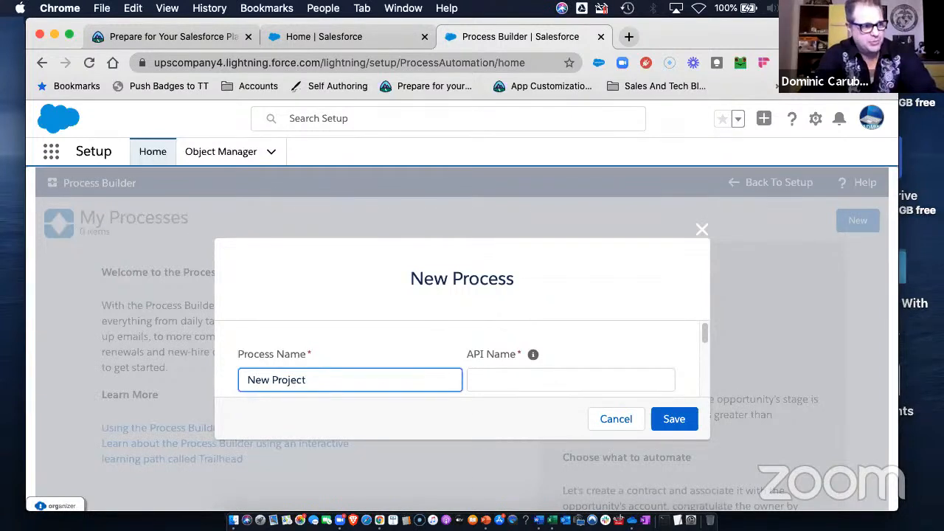
pyautogui.press('Tab')
pyautogui.press('Tab')
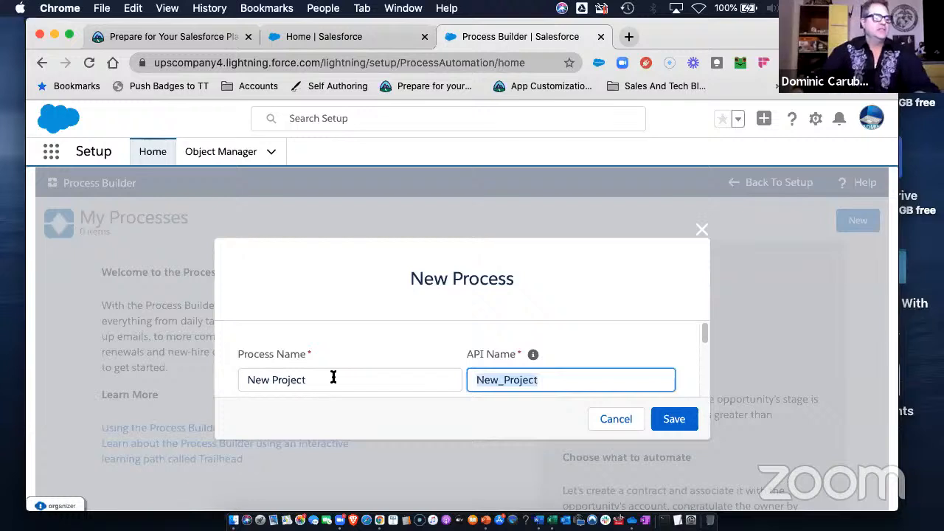
# Set the process to start when a record changes and save the new process.
pyautogui.click(683, 422)
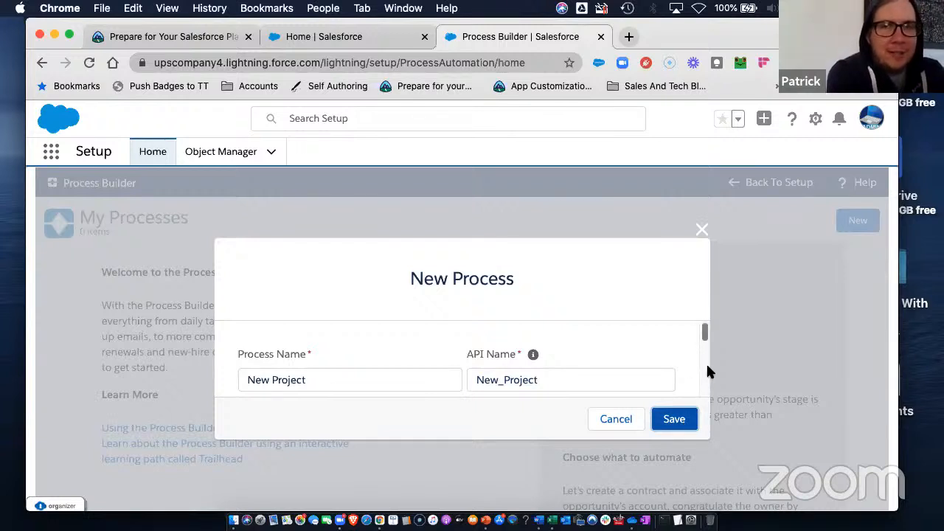
pyautogui.scroll(-3, 705, 364)
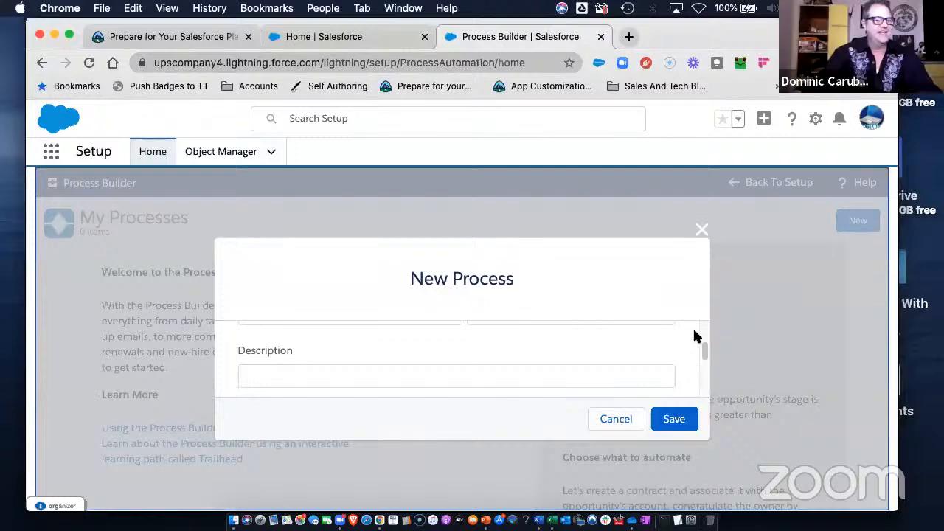
pyautogui.moveTo(706, 352); pyautogui.dragTo(706, 375)
pyautogui.click(526, 347)
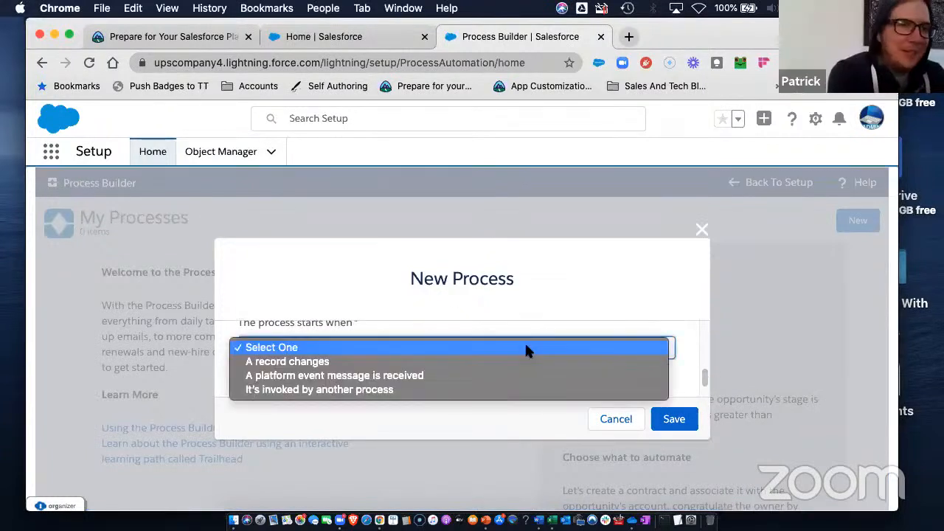
pyautogui.click(298, 362)
pyautogui.click(677, 419)
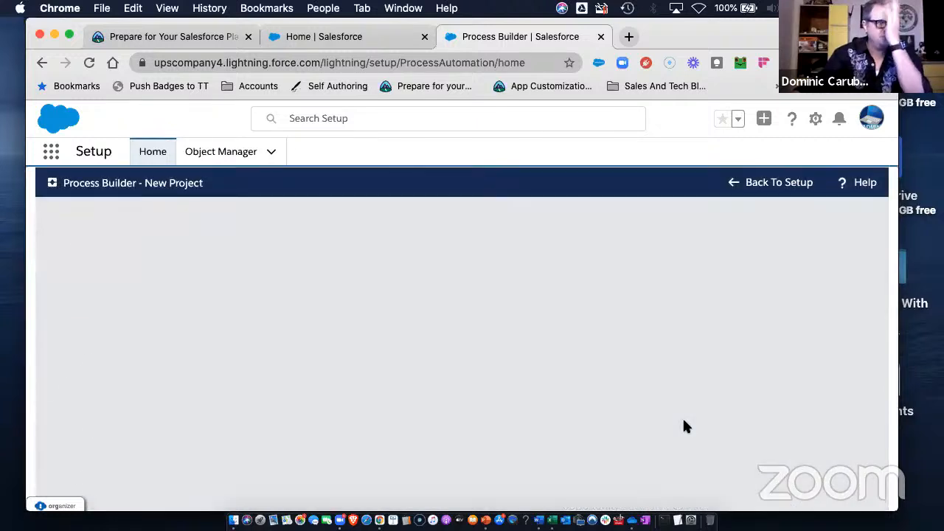
# Add Opportunity as the process object, starting when a record is created or edited, and save it.
pyautogui.click(105, 313)
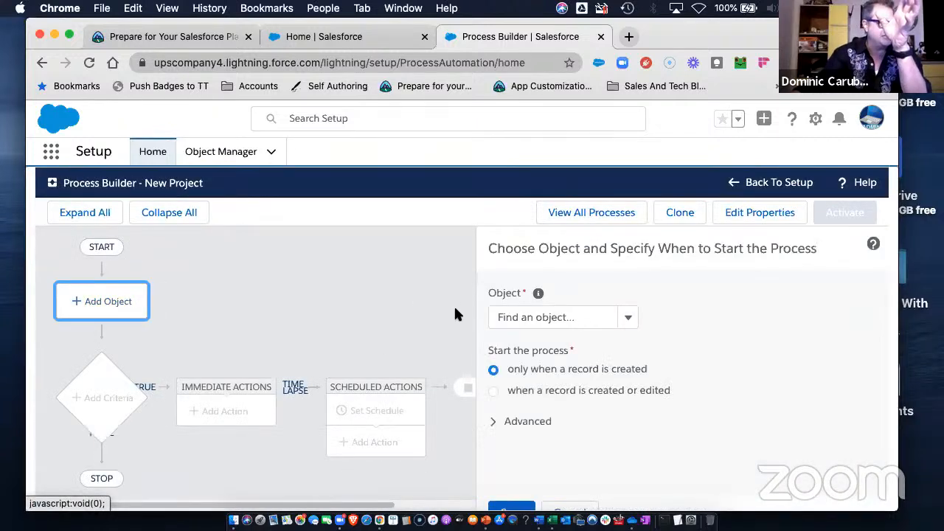
pyautogui.click(553, 318)
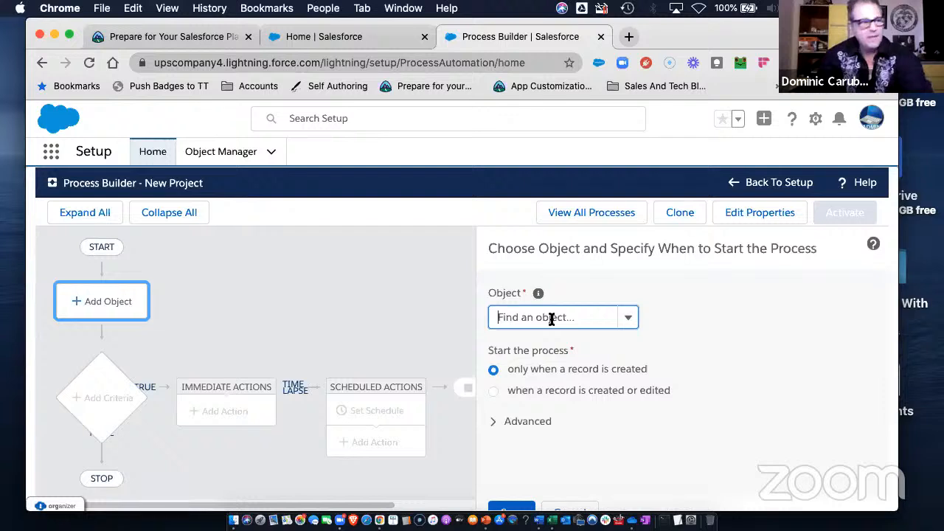
pyautogui.write('opp')
pyautogui.click(539, 341)
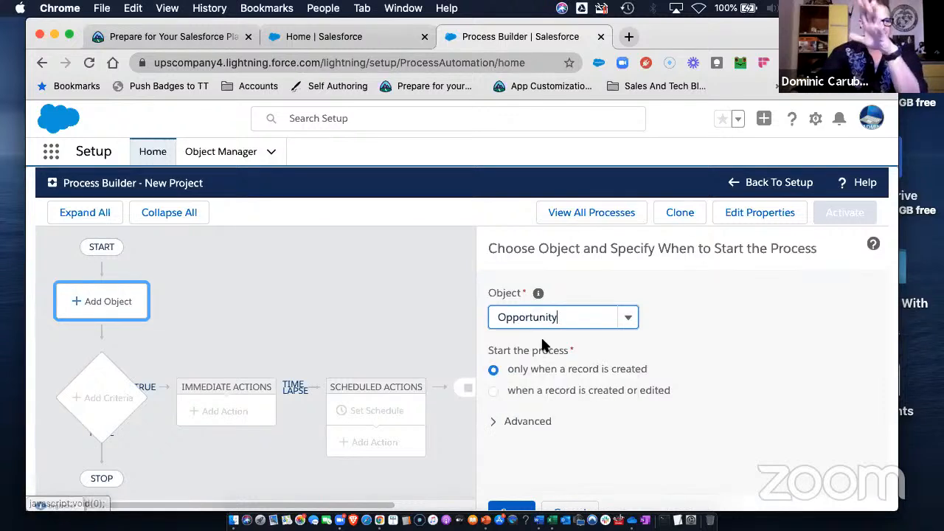
pyautogui.click(489, 391)
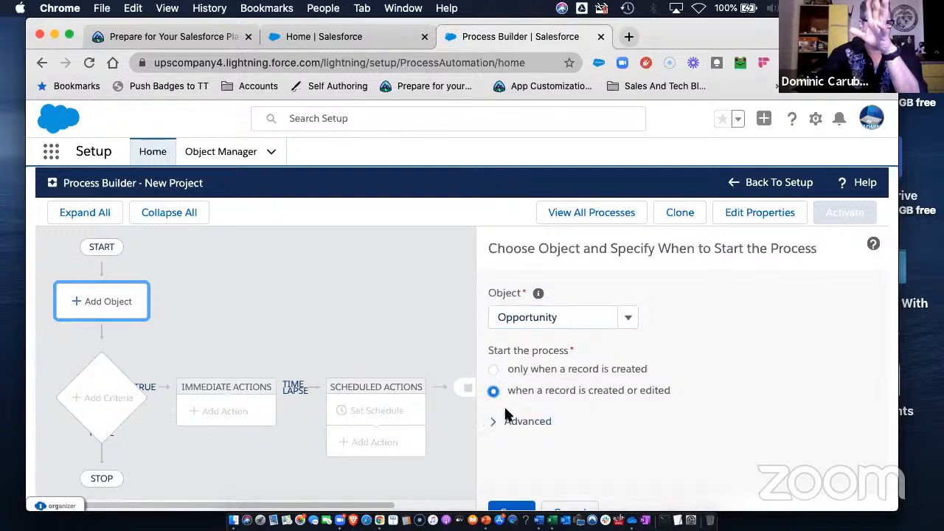
pyautogui.click(498, 425)
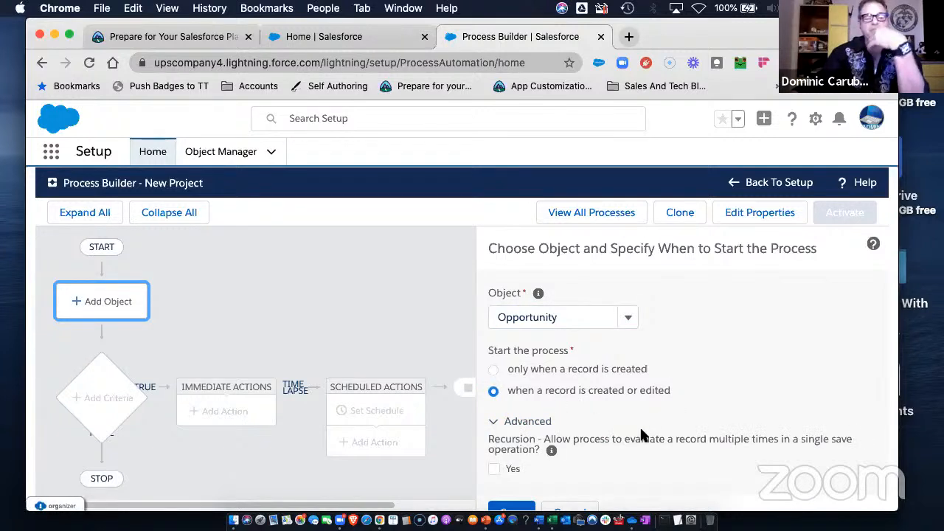
pyautogui.click(525, 510)
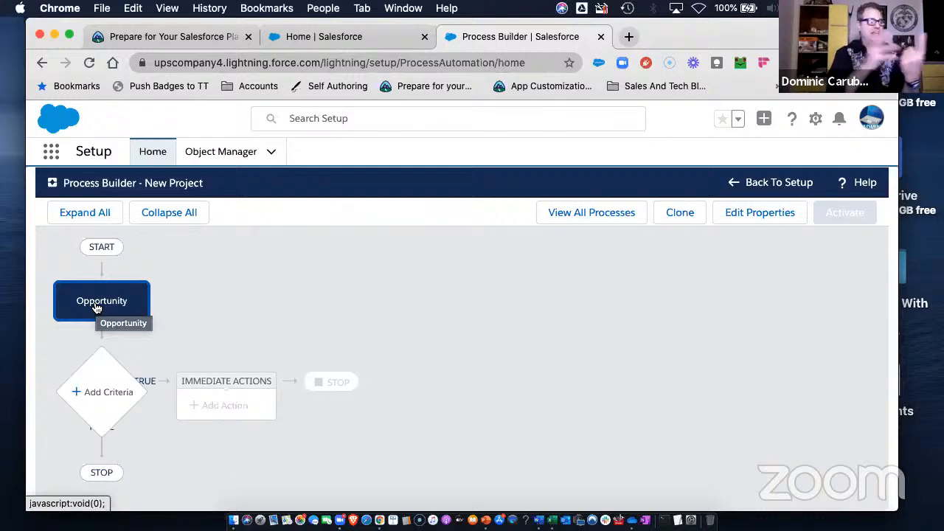
# Reopen the Opportunity start settings, compare the two start options, and save with "when a record is created or edited" selected.
pyautogui.click(96, 306)
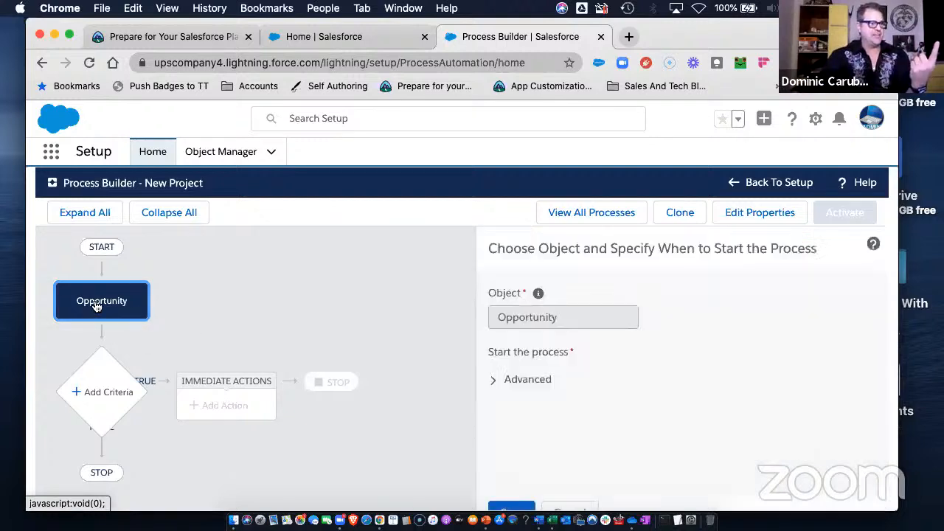
pyautogui.click(579, 368)
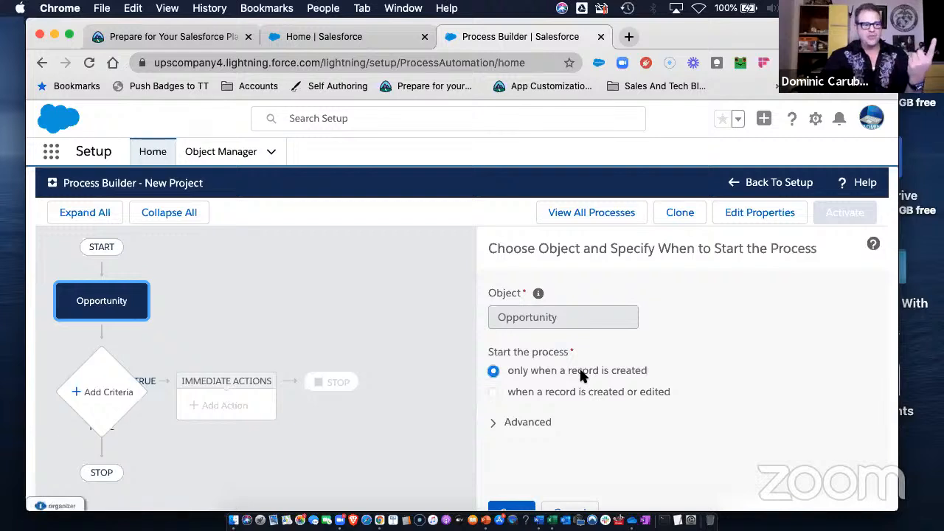
pyautogui.click(579, 393)
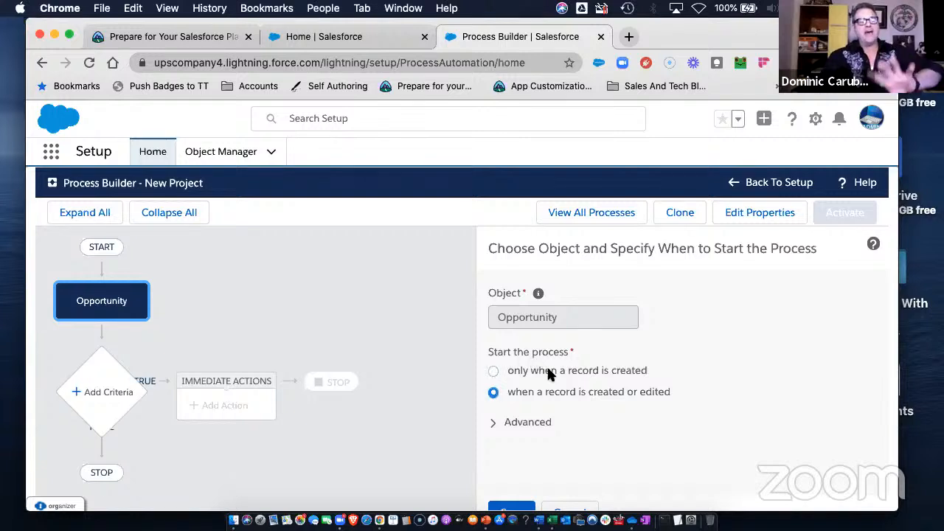
pyautogui.click(547, 364)
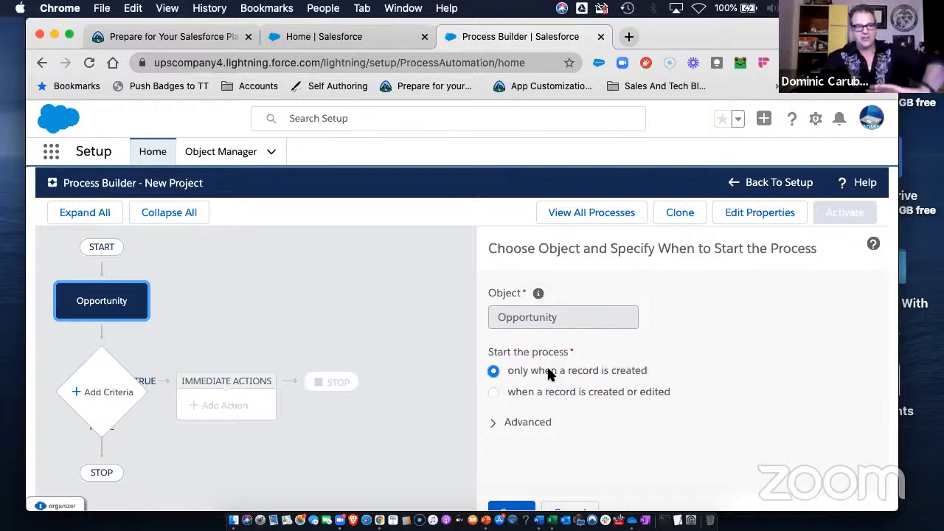
pyautogui.click(541, 394)
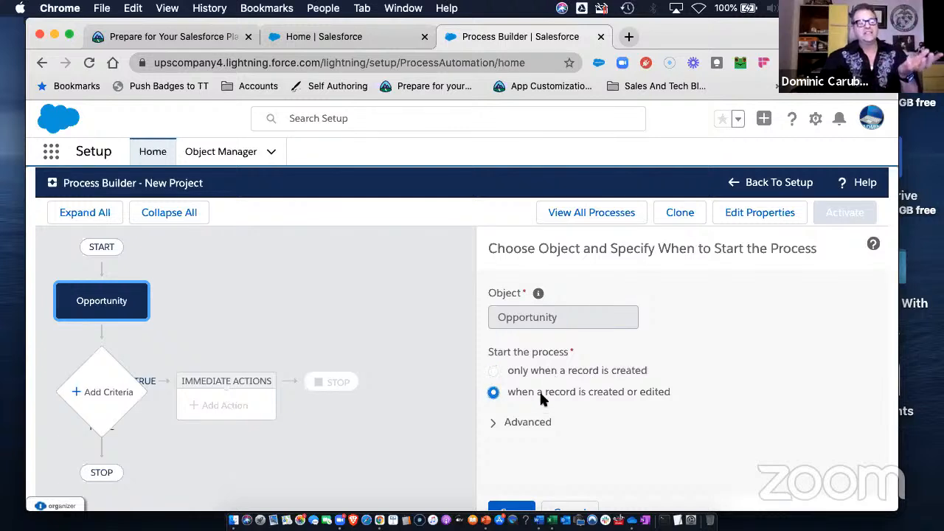
pyautogui.click(519, 507)
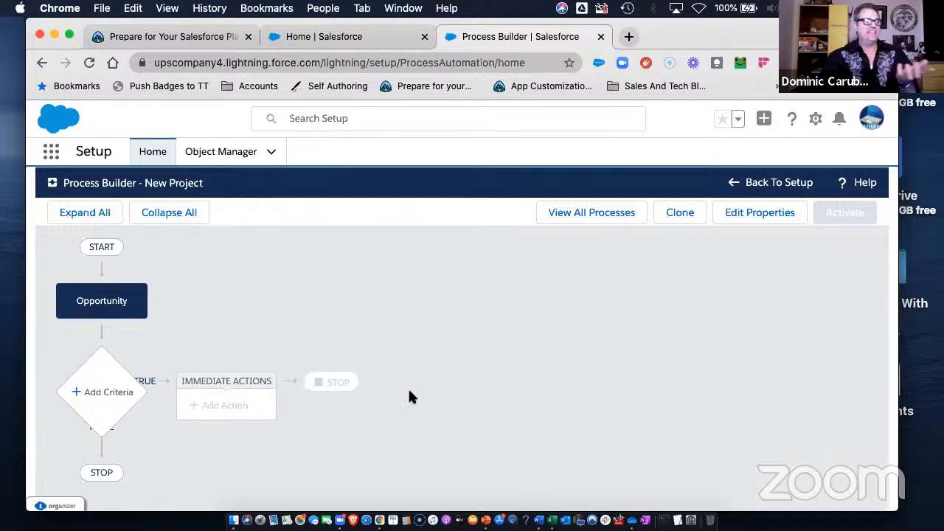
# Add a criteria node to the process and name it Approved Status Yes.
pyautogui.click(106, 399)
pyautogui.click(422, 314)
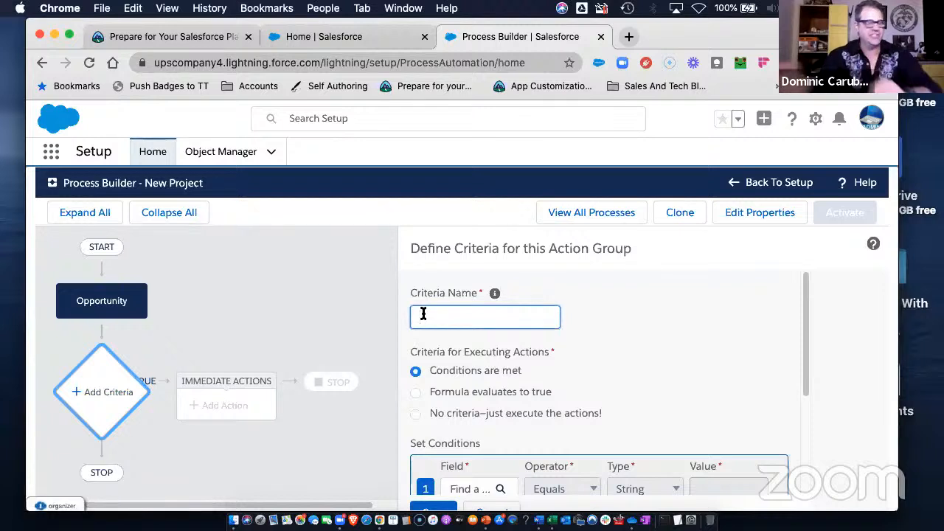
pyautogui.write('Approved ')
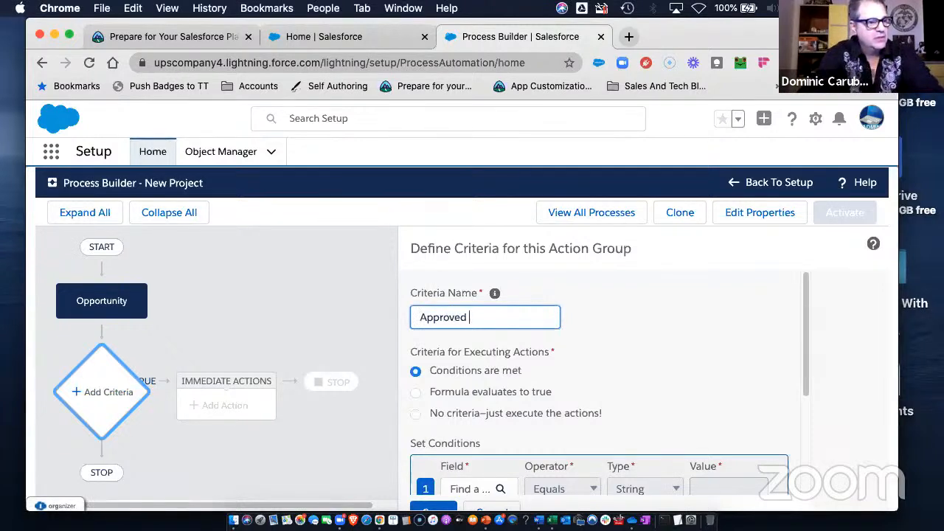
pyautogui.write('Status')
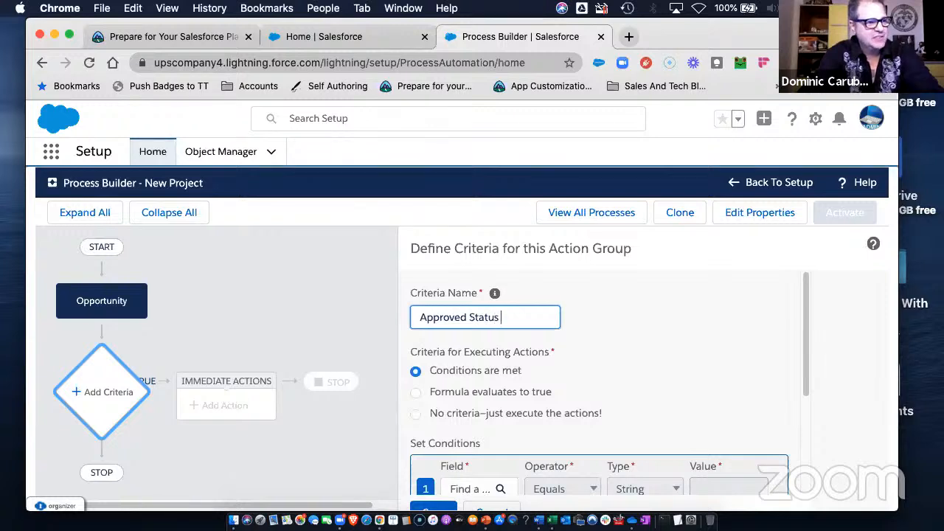
pyautogui.write(' Yes')
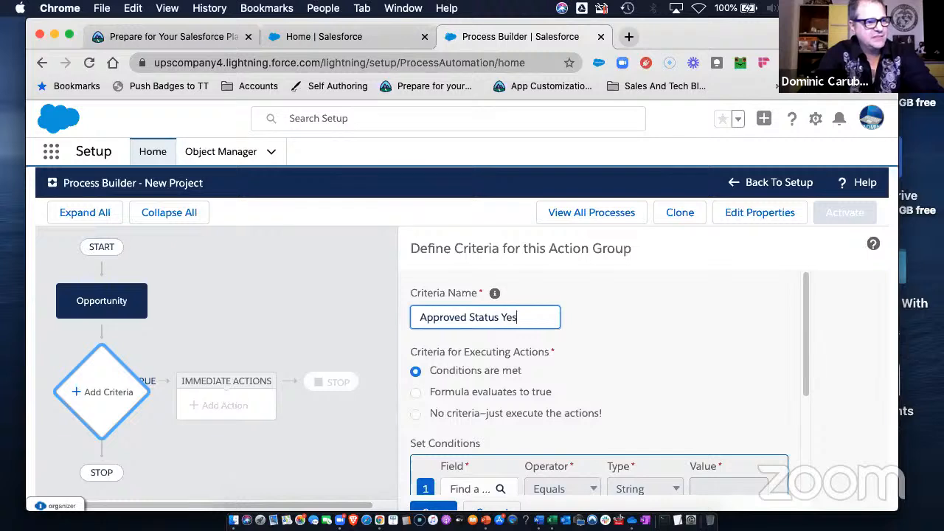
pyautogui.press('Tab')
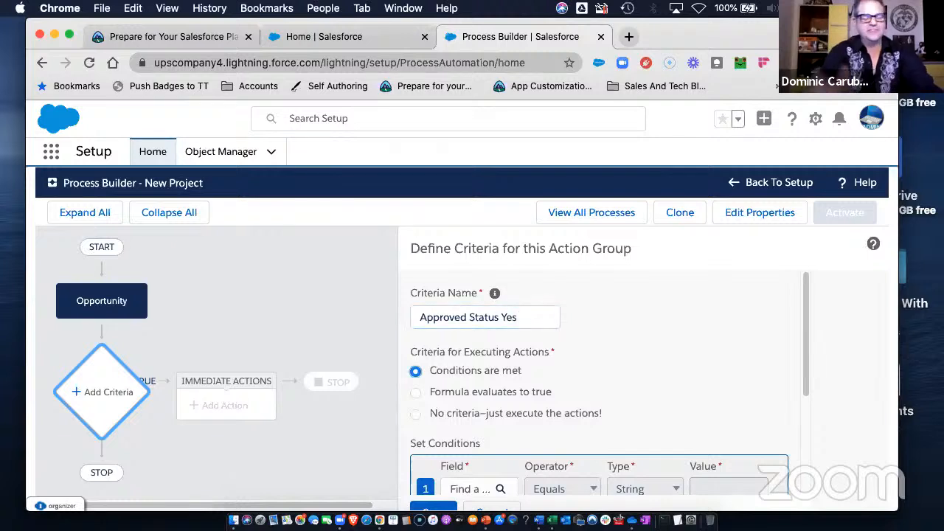
# Open the field selection for the first condition, try filtering the Opportunity fields by "appr", and clear the filter.
pyautogui.scroll(-2, 496, 402)
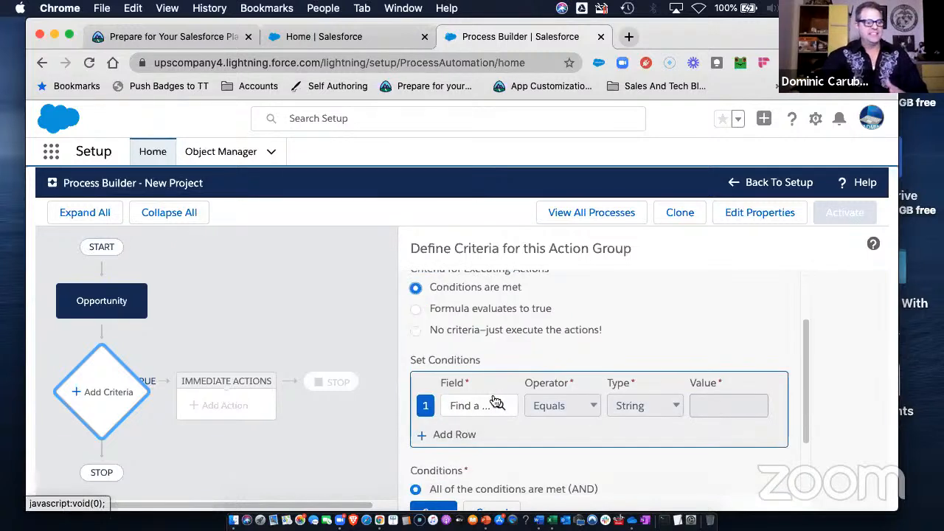
pyautogui.click(479, 398)
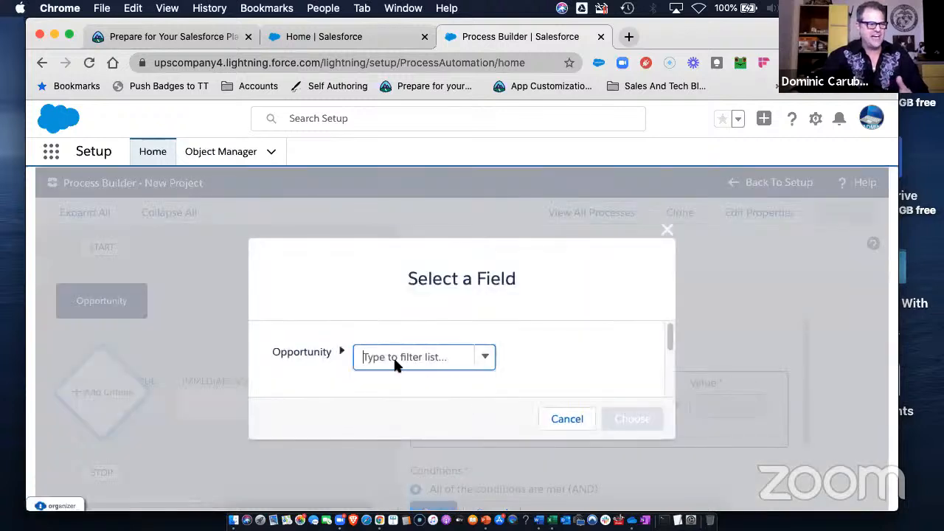
pyautogui.write('appr')
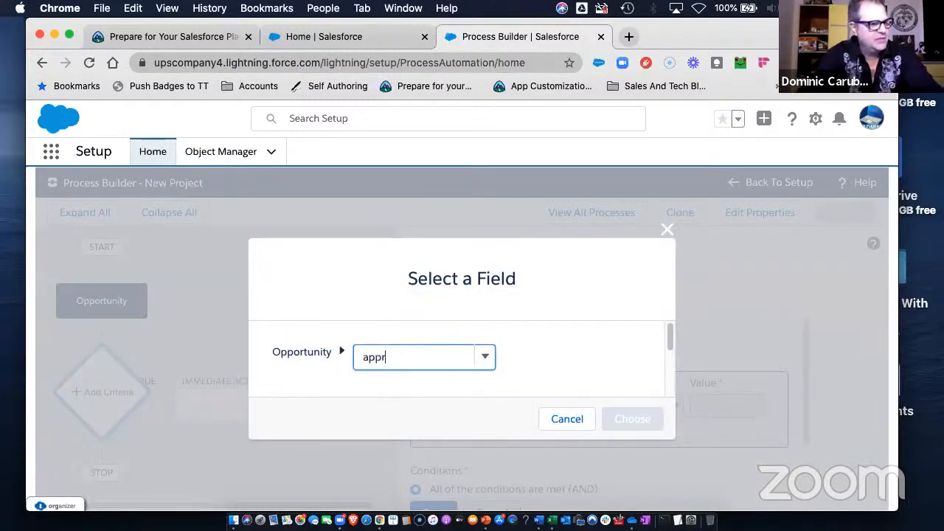
pyautogui.press('BackSpace')
pyautogui.press('BackSpace')
pyautogui.press('BackSpace')
pyautogui.press('BackSpace')
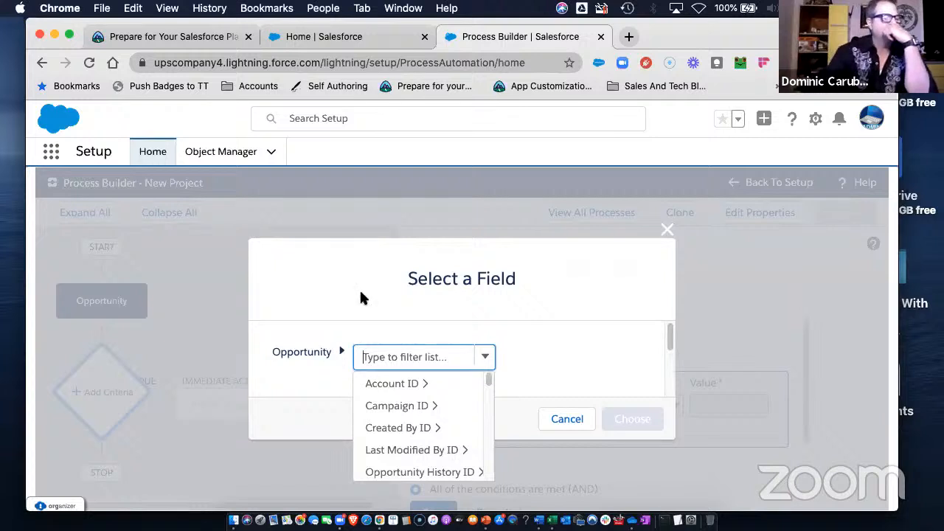
# Set the first condition to the Opportunity field Has Line Item equals True.
pyautogui.scroll(-5, 431, 346)
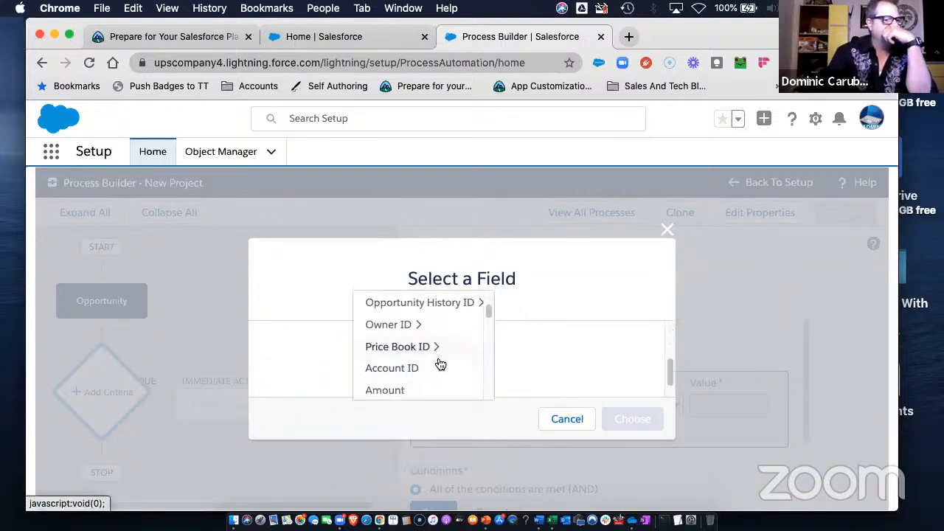
pyautogui.scroll(5, 438, 360)
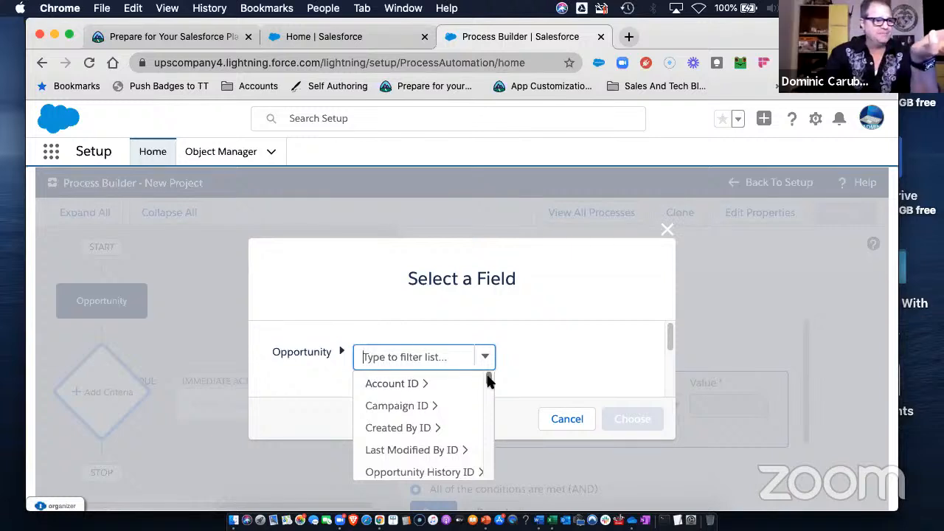
pyautogui.moveTo(489, 379); pyautogui.dragTo(477, 423)
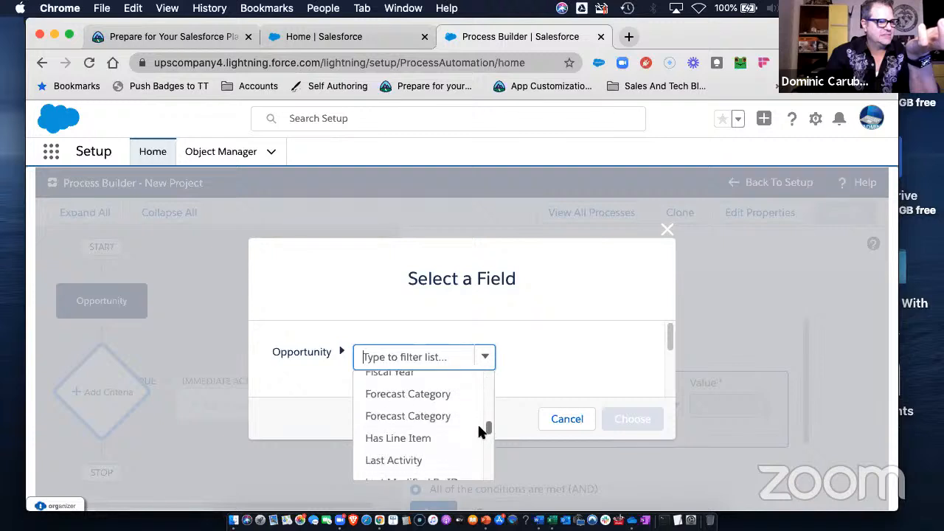
pyautogui.click(383, 443)
pyautogui.click(632, 418)
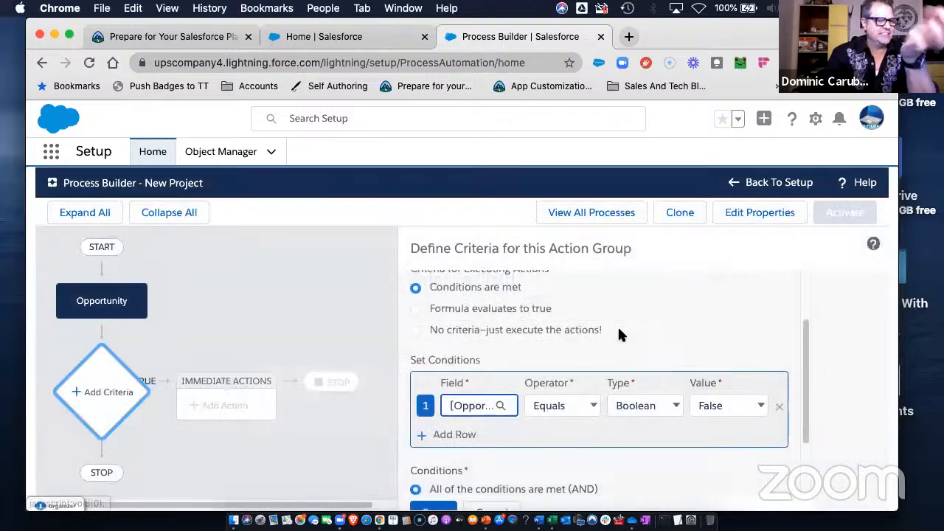
pyautogui.click(733, 403)
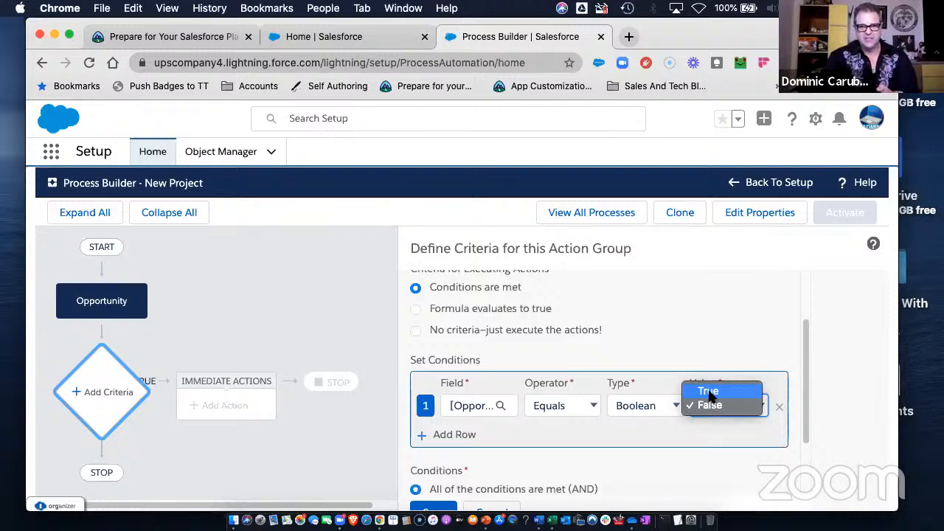
pyautogui.click(709, 393)
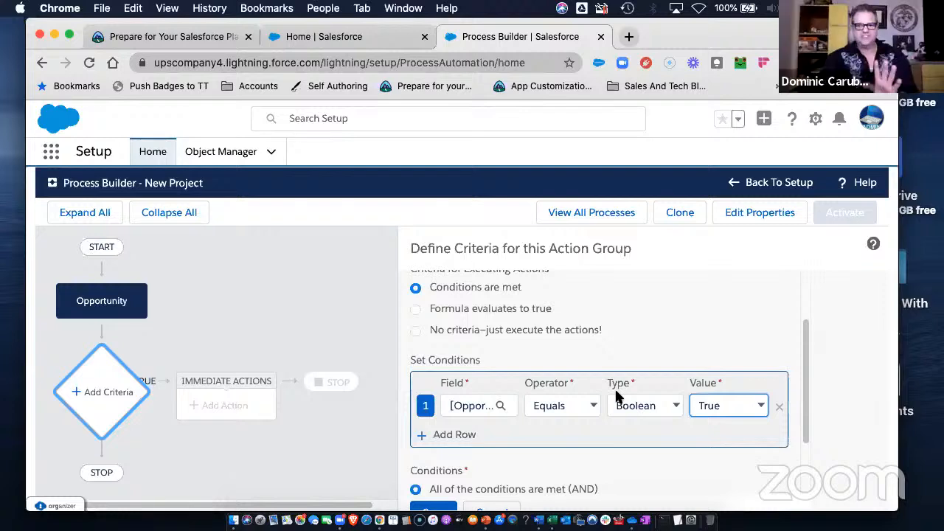
pyautogui.click(108, 397)
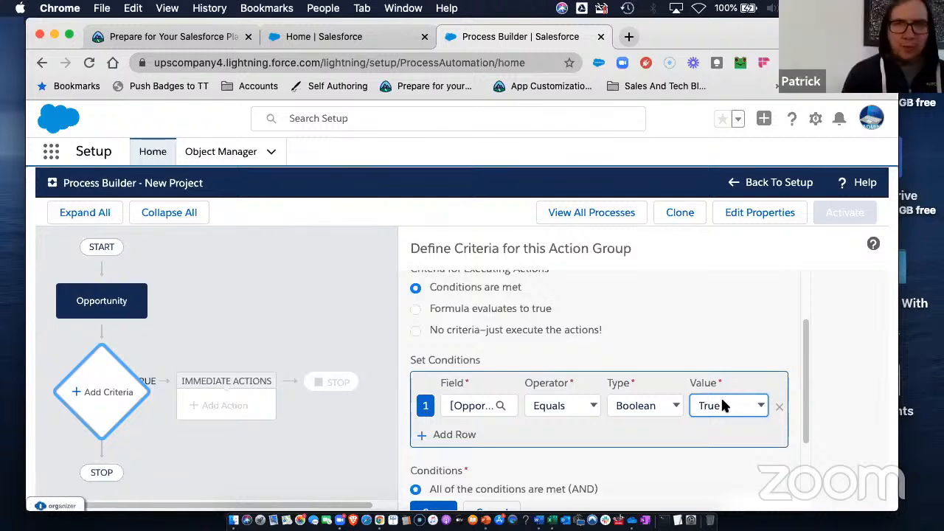
# Add a second condition requiring the Opportunity field Won to equal True.
pyautogui.scroll(-2, 730, 376)
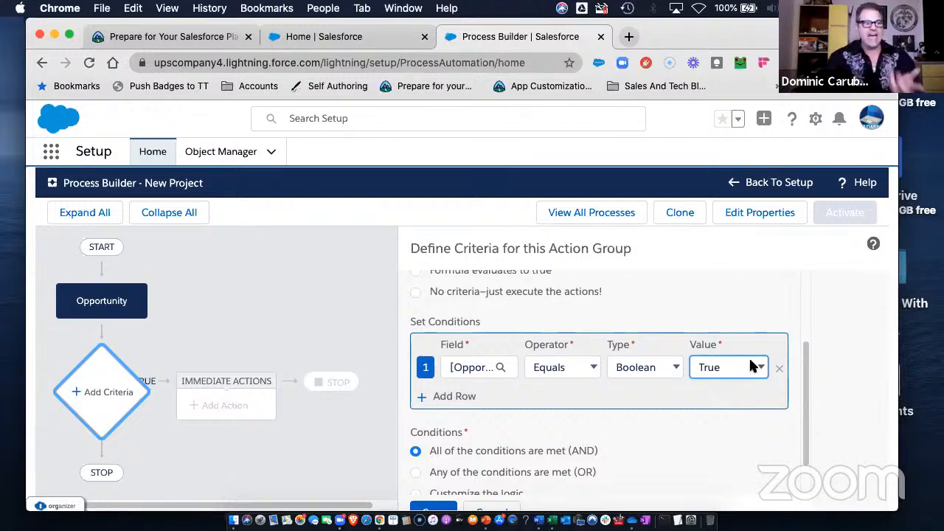
pyautogui.click(448, 397)
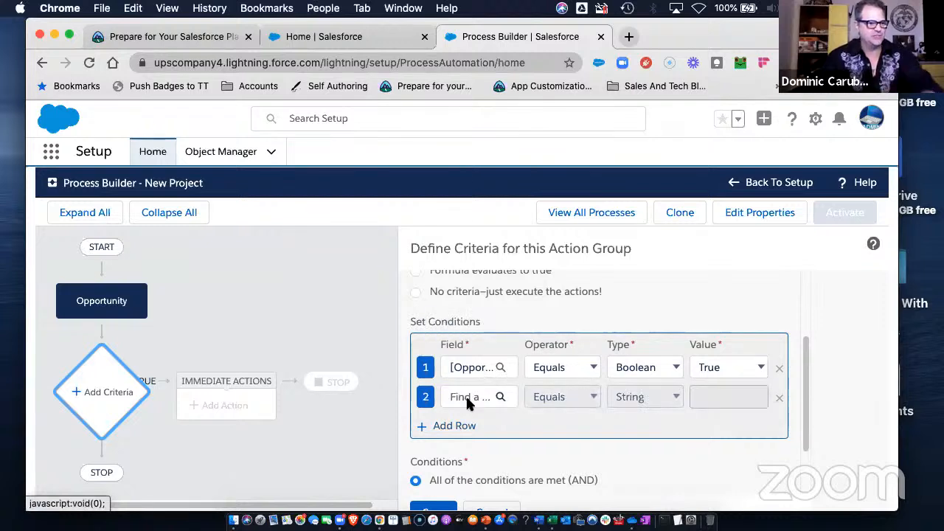
pyautogui.click(465, 397)
pyautogui.write('won')
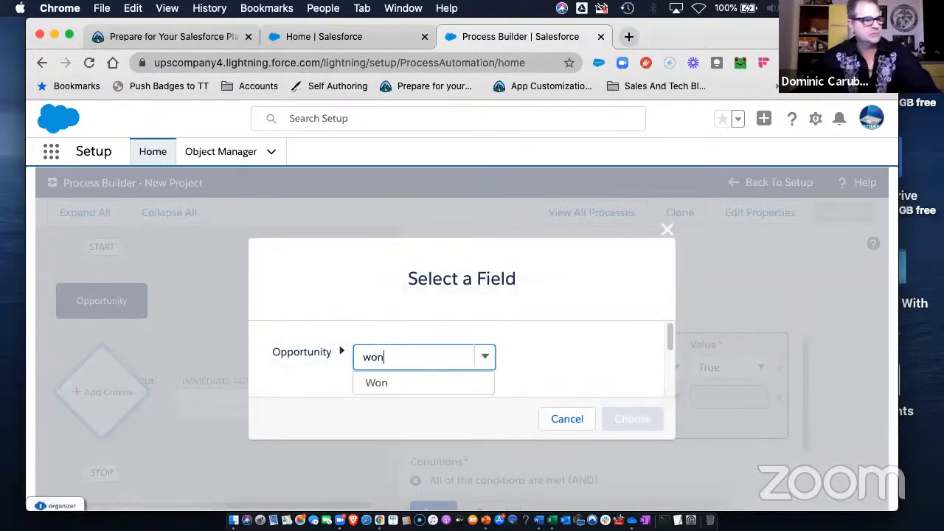
pyautogui.click(388, 383)
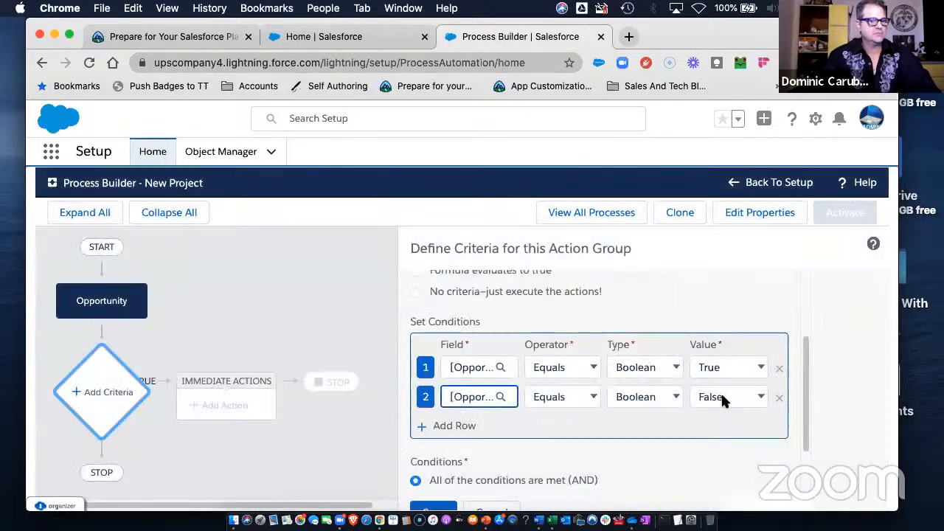
pyautogui.click(720, 392)
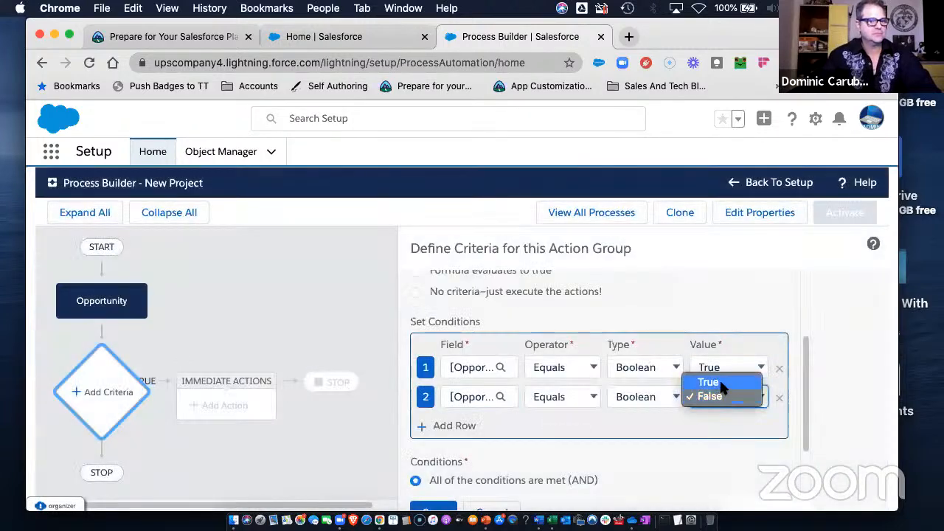
pyautogui.click(719, 378)
# Turn on the advanced option to execute actions only when specified changes are made to the record, review the conditions, and save the criteria.
pyautogui.scroll(-2, 625, 409)
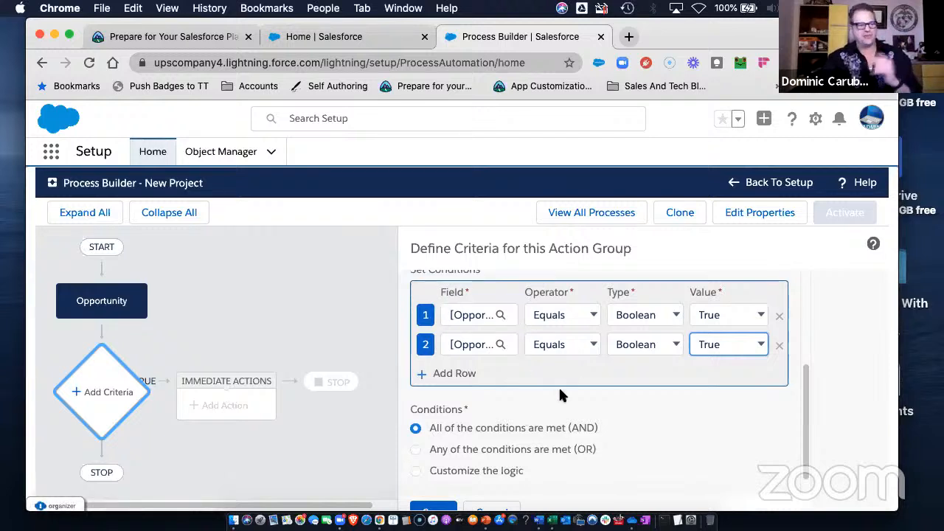
pyautogui.scroll(-1, 558, 385)
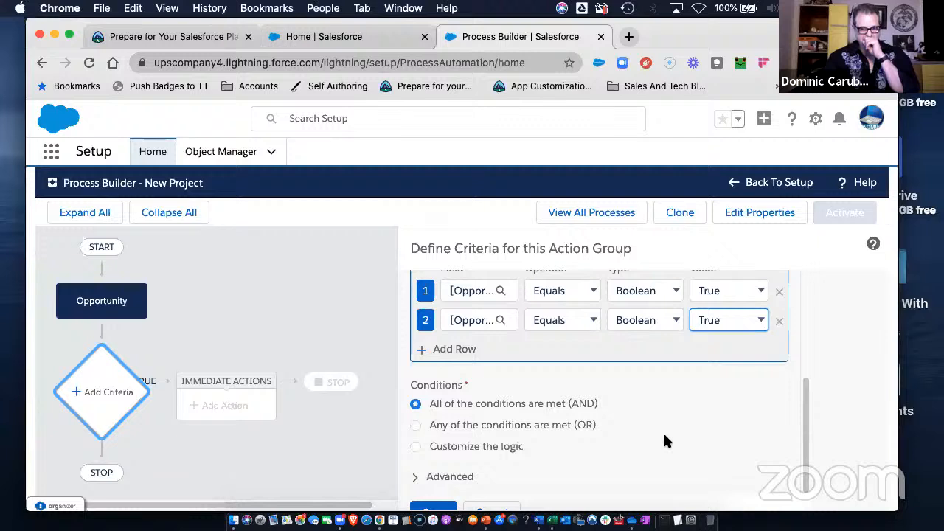
pyautogui.click(416, 477)
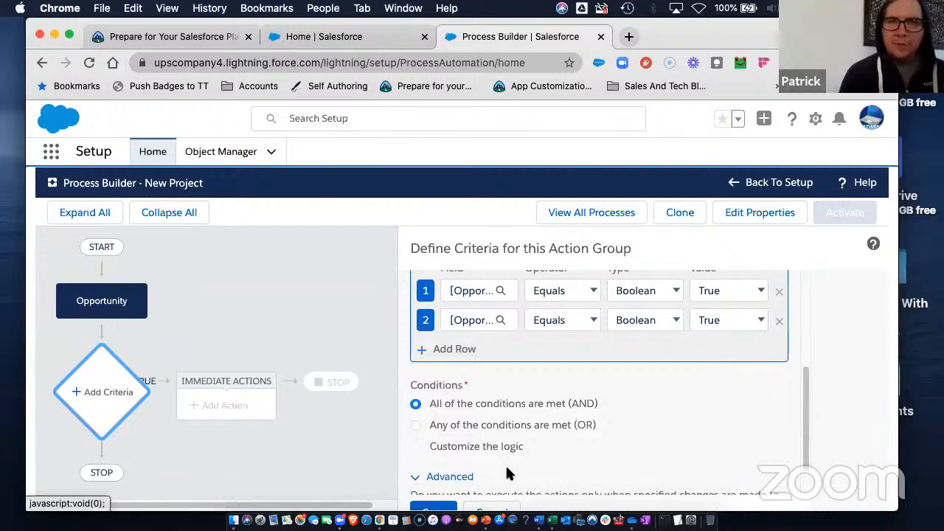
pyautogui.scroll(-2, 505, 464)
pyautogui.click(417, 477)
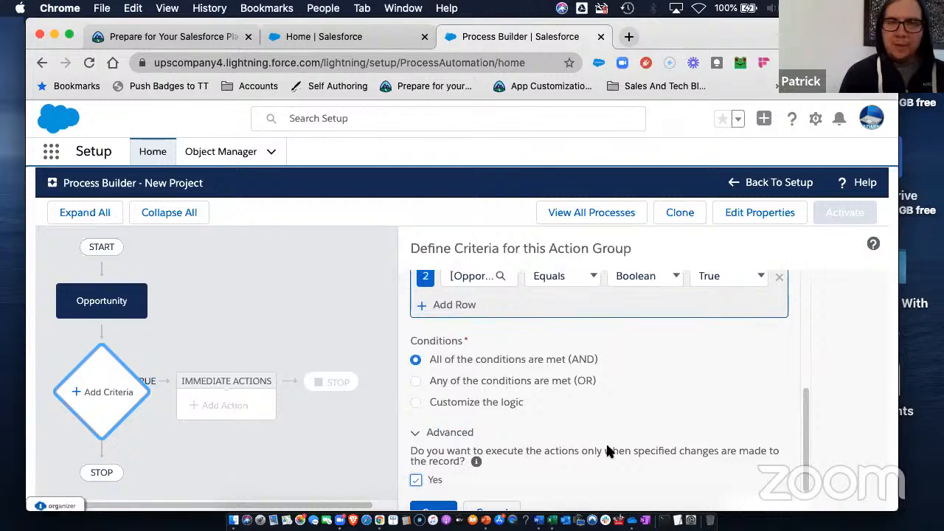
pyautogui.scroll(1, 609, 446)
pyautogui.scroll(-1, 615, 441)
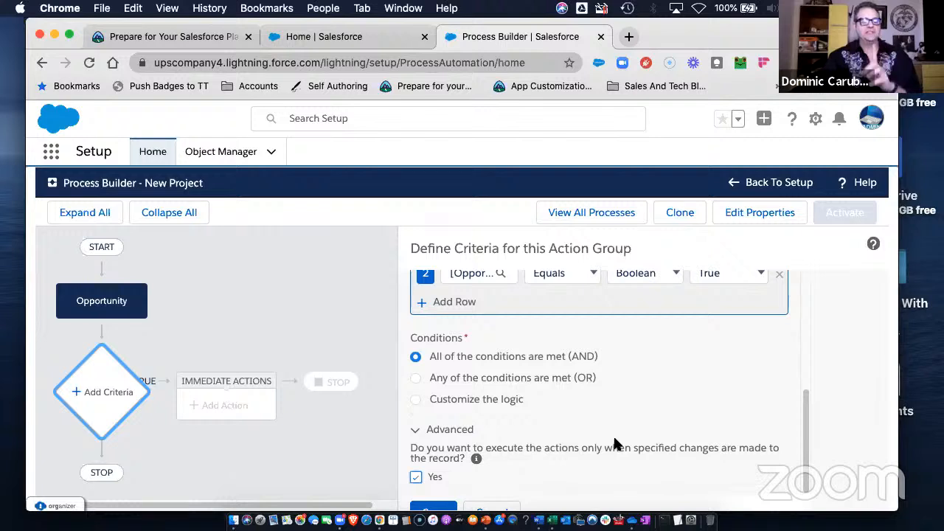
pyautogui.scroll(5, 613, 435)
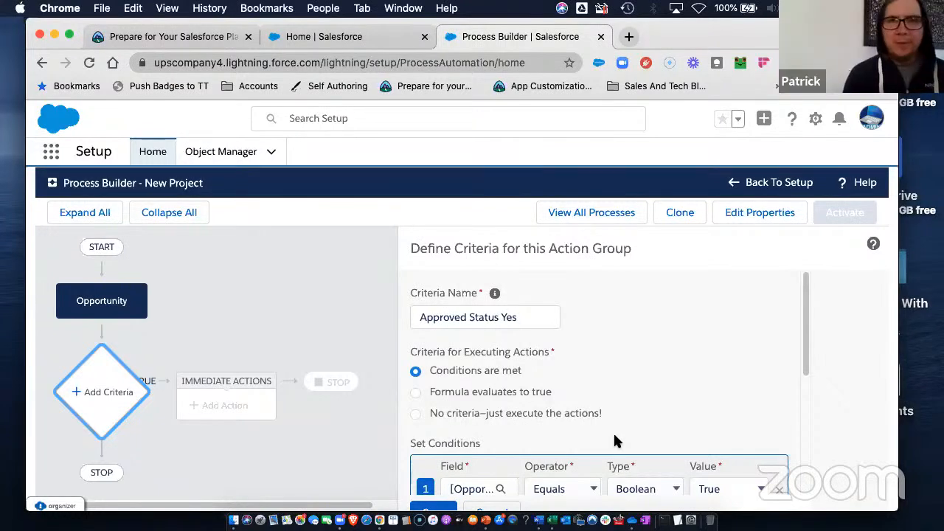
pyautogui.scroll(-5, 616, 440)
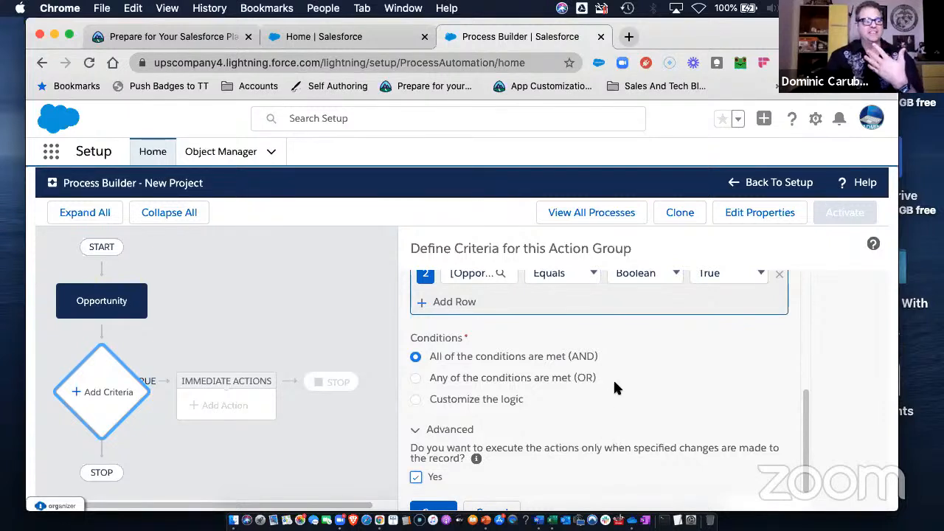
pyautogui.scroll(4, 616, 389)
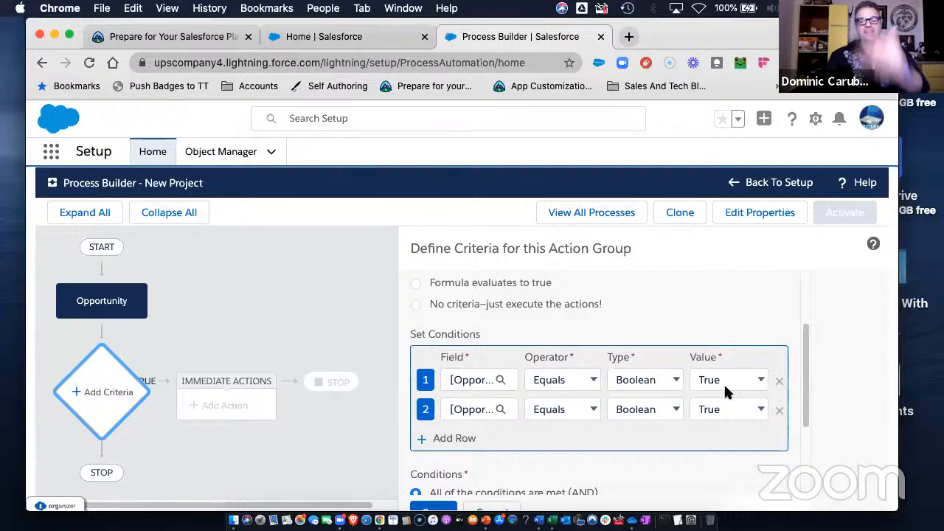
pyautogui.scroll(-3, 565, 442)
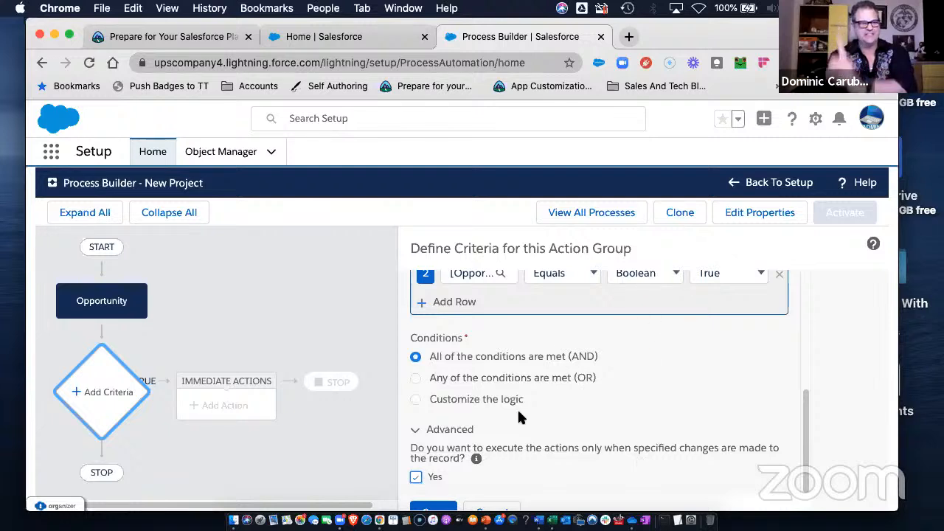
pyautogui.hscroll(1, 480, 443)
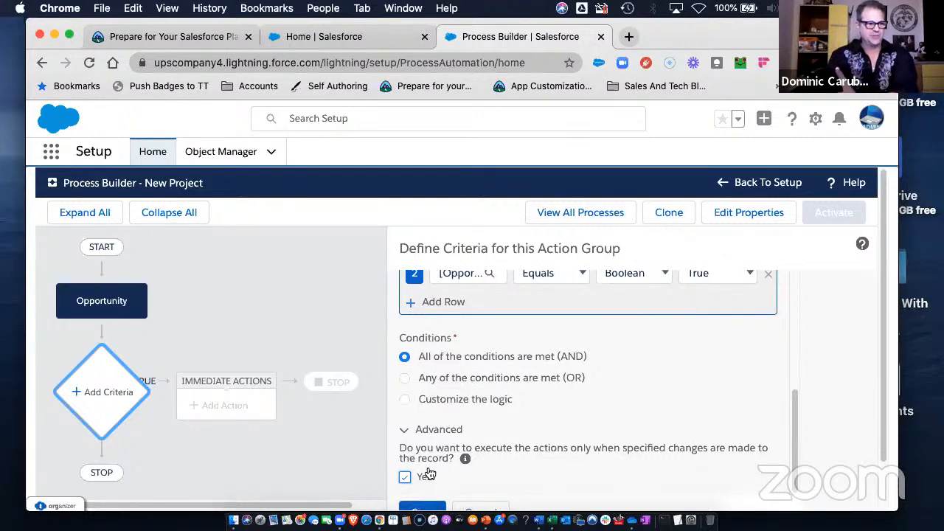
pyautogui.click(422, 509)
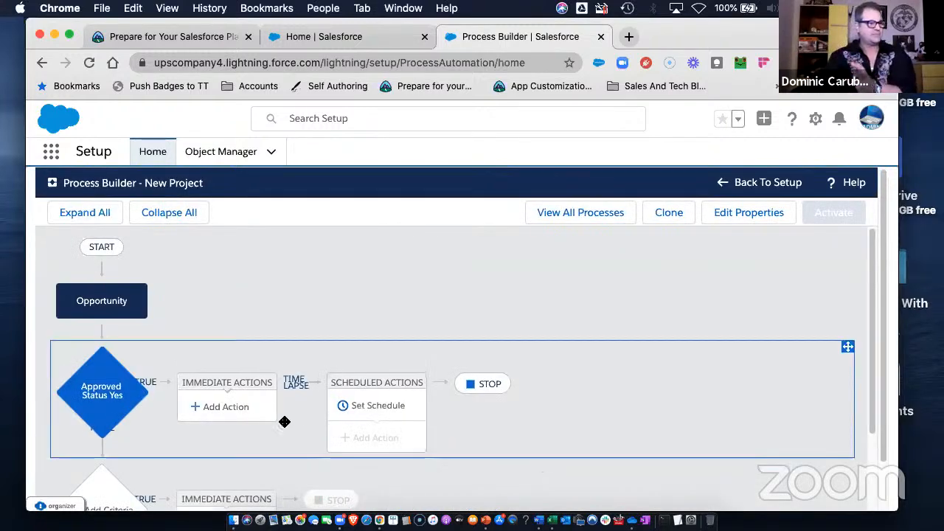
# Add an immediate action of type Create a Record named "create project" under the Approved Status Yes criteria.
pyautogui.click(226, 408)
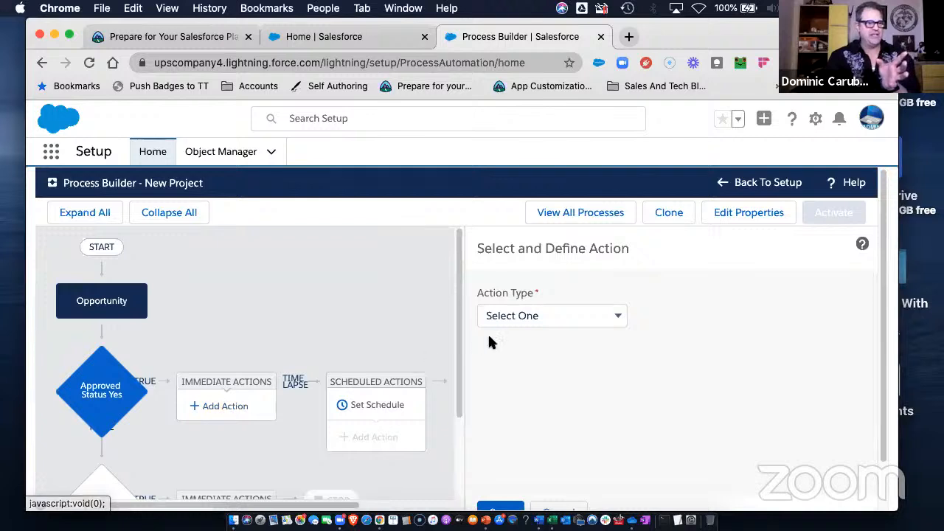
pyautogui.click(536, 315)
pyautogui.click(516, 343)
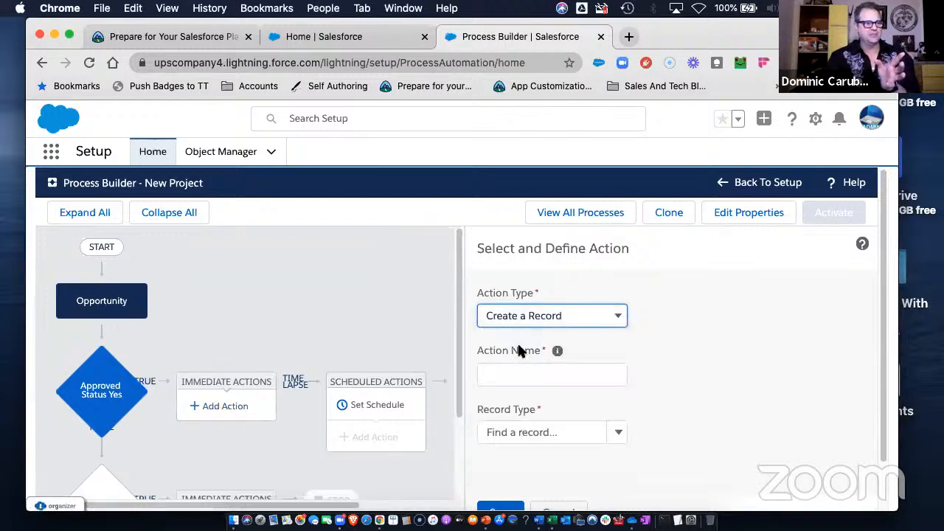
pyautogui.click(502, 378)
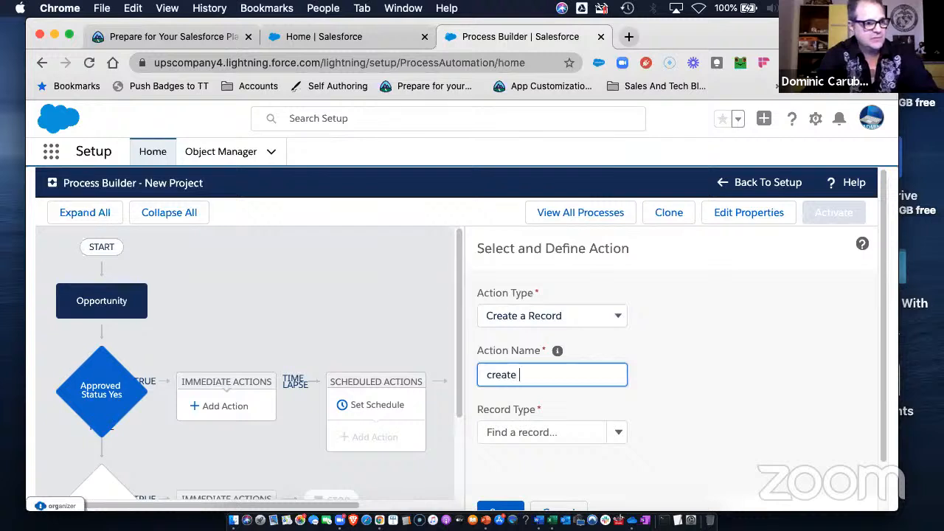
pyautogui.write('create projec')
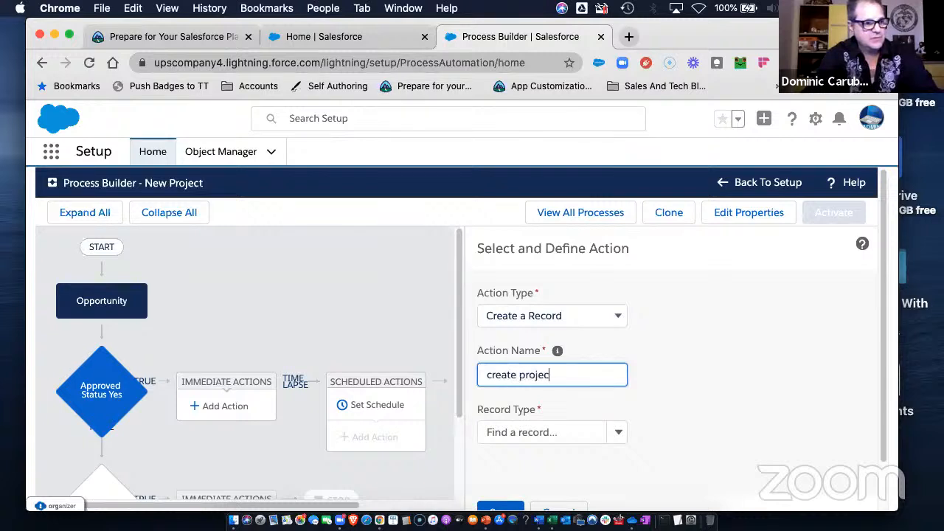
pyautogui.write('t')
pyautogui.press('Tab')
pyautogui.write('p')
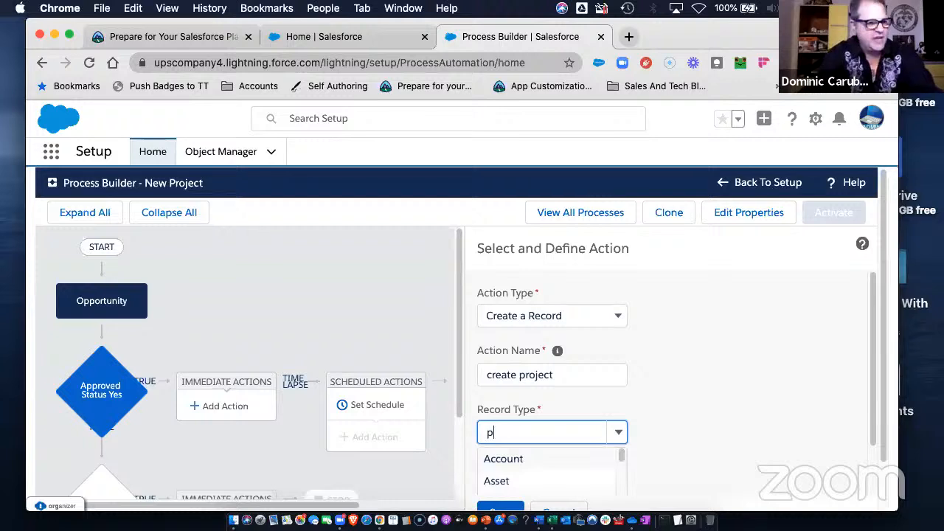
pyautogui.write('roj')
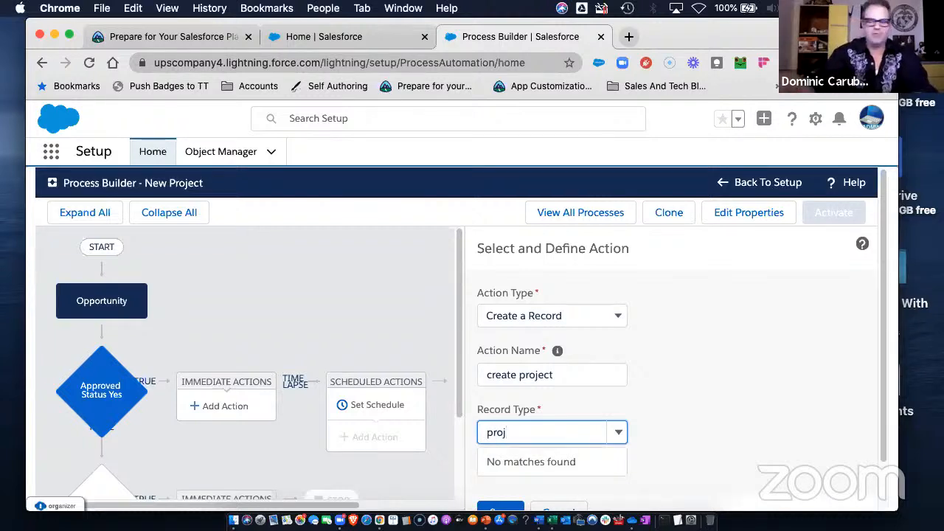
pyautogui.press('BackSpace')
pyautogui.press('BackSpace')
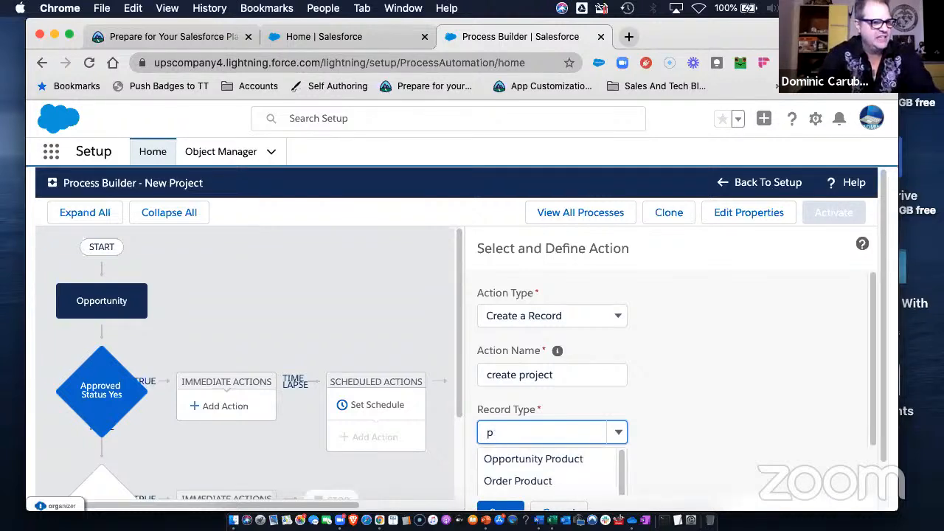
pyautogui.press('BackSpace')
pyautogui.write('order')
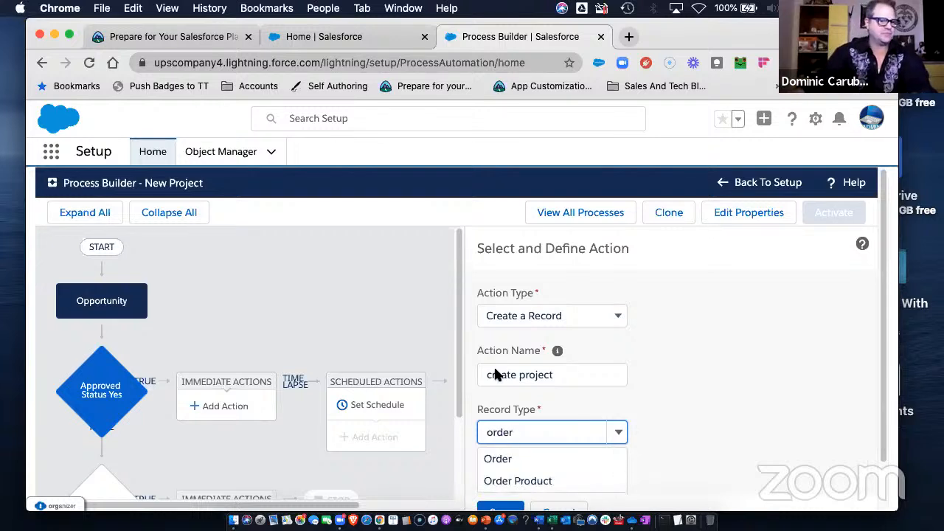
# Set the record type of the create project action to Contract.
pyautogui.doubleClick(509, 432)
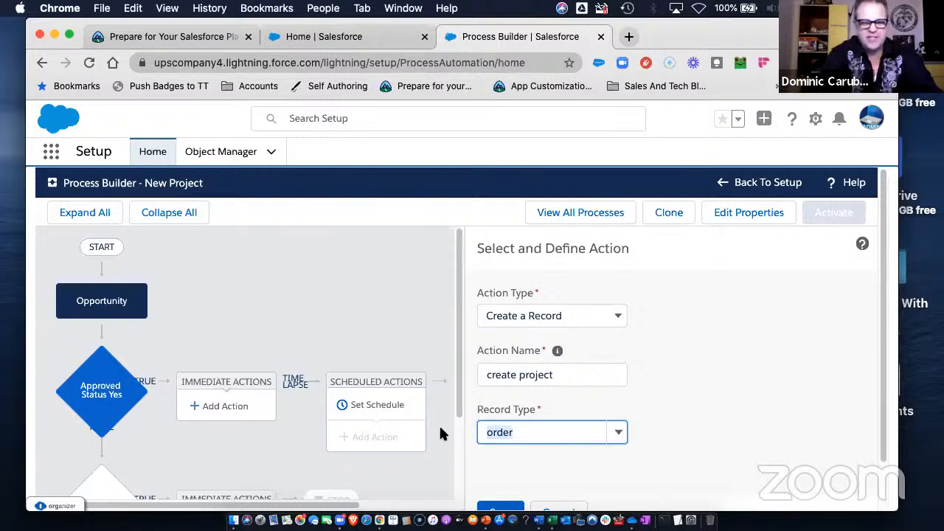
pyautogui.write('contract')
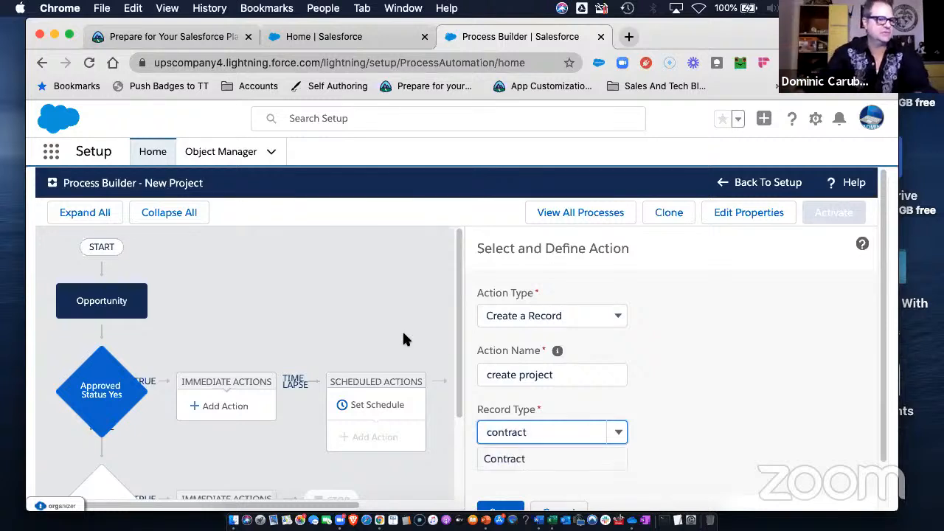
pyautogui.click(522, 458)
# Set the new contract's Status field to the picklist value Draft.
pyautogui.scroll(-1, 693, 439)
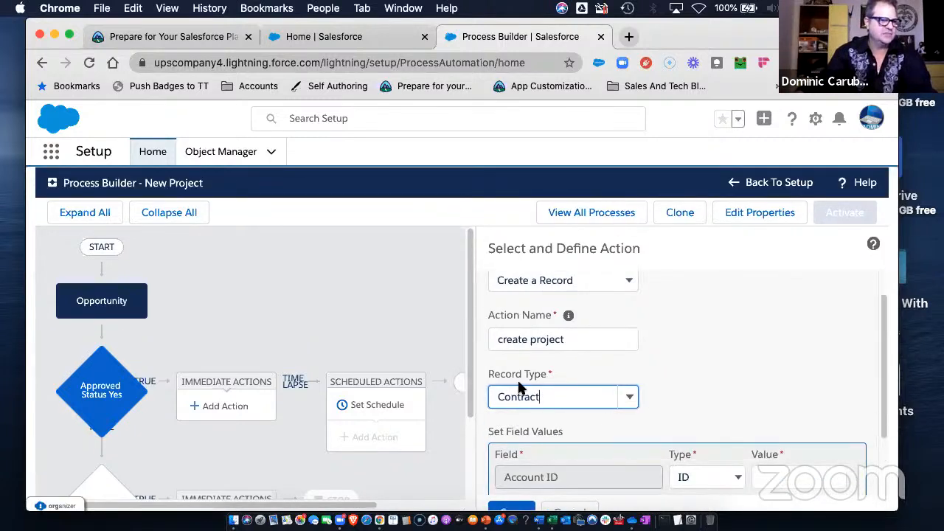
pyautogui.scroll(-1, 691, 378)
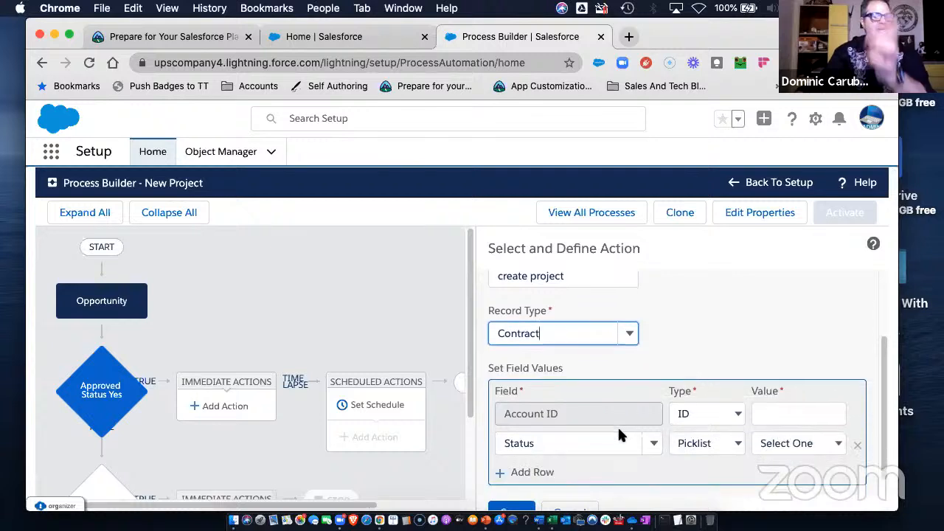
pyautogui.scroll(-1, 617, 426)
pyautogui.click(785, 438)
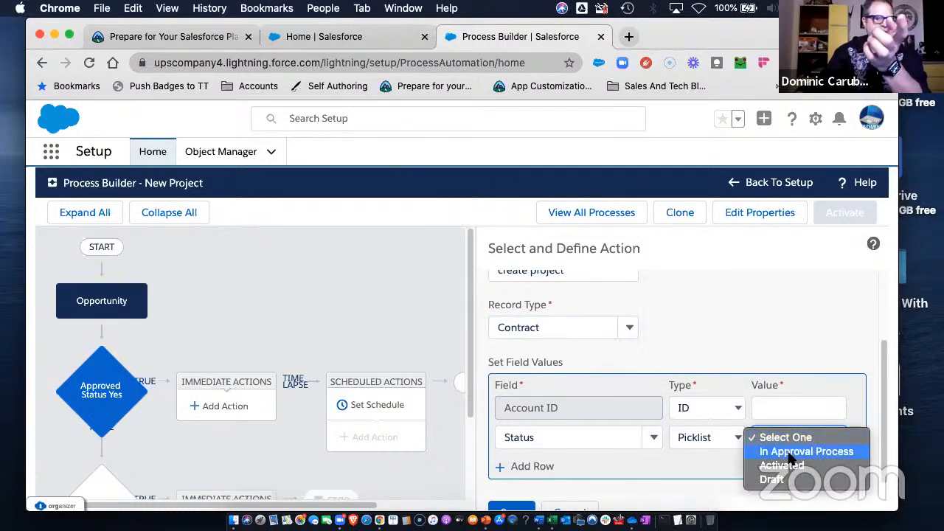
pyautogui.click(791, 454)
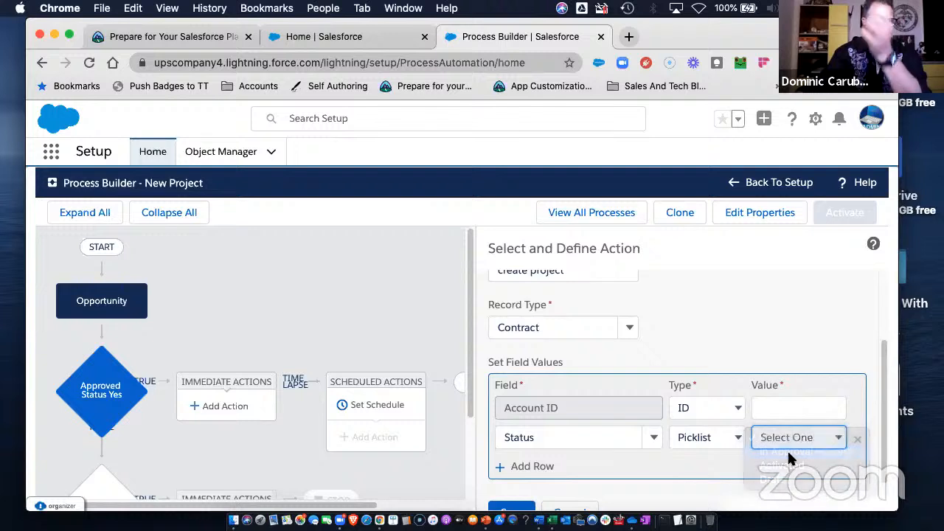
pyautogui.click(771, 440)
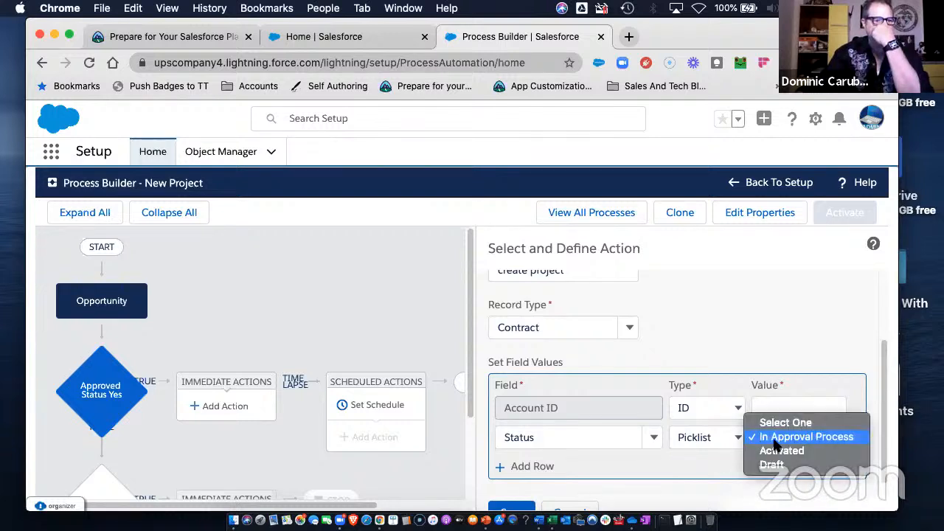
pyautogui.click(771, 465)
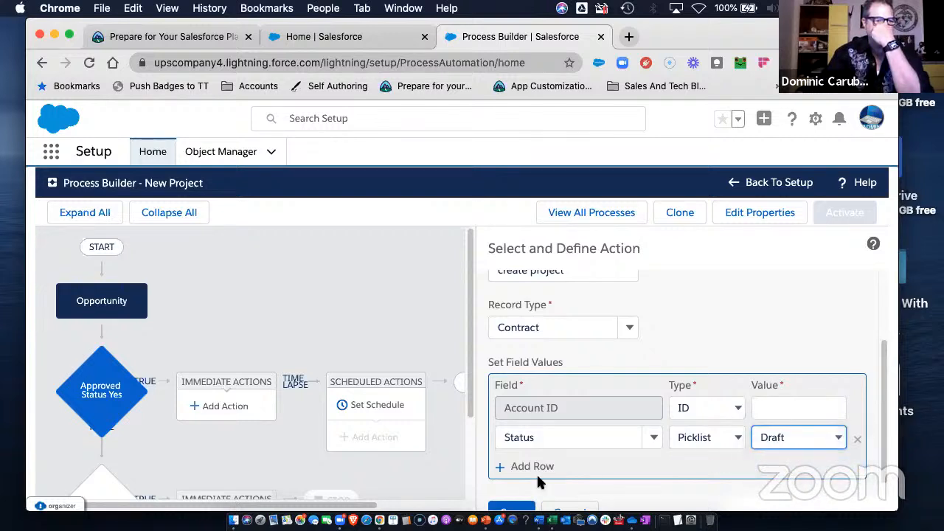
pyautogui.click(529, 466)
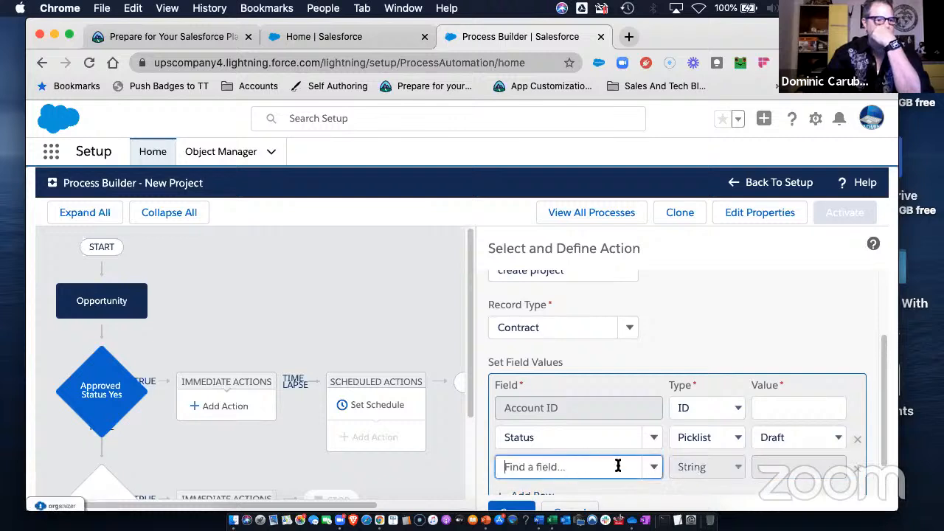
pyautogui.write('name')
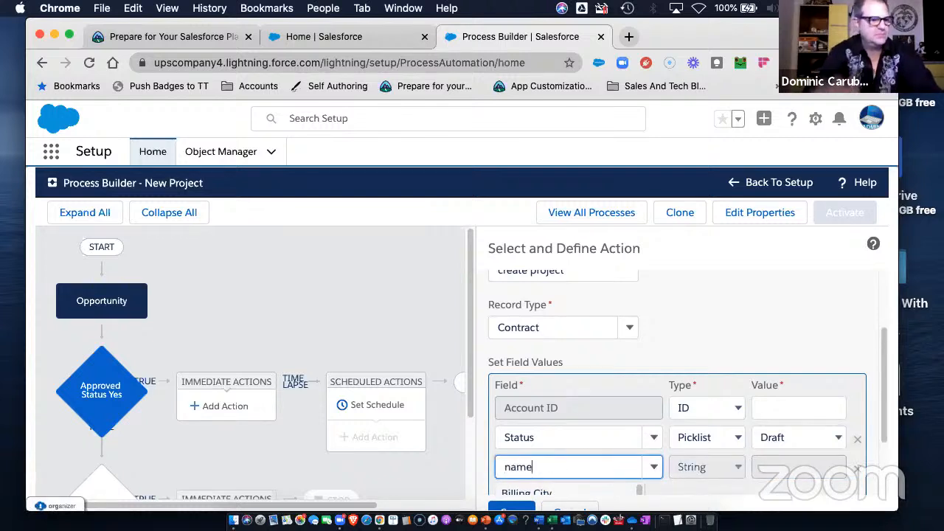
pyautogui.scroll(-1, 622, 406)
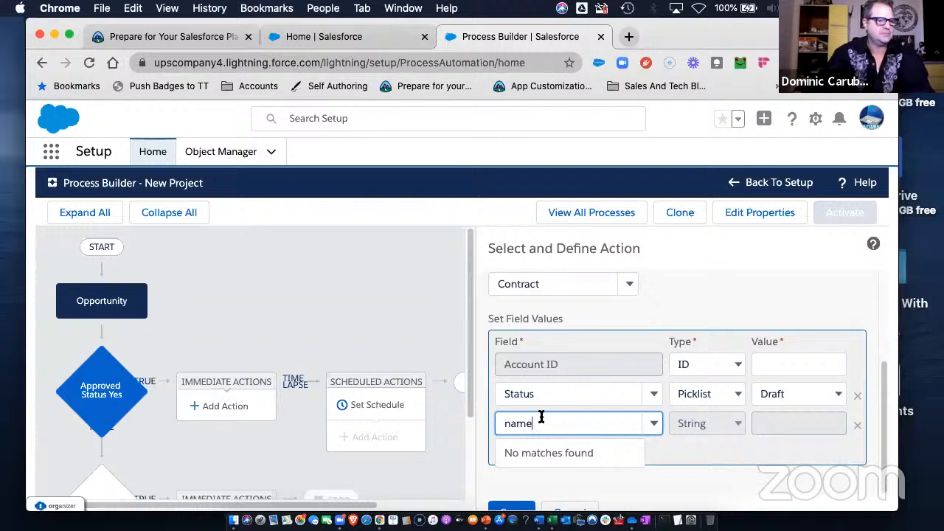
pyautogui.moveTo(542, 417); pyautogui.dragTo(500, 423)
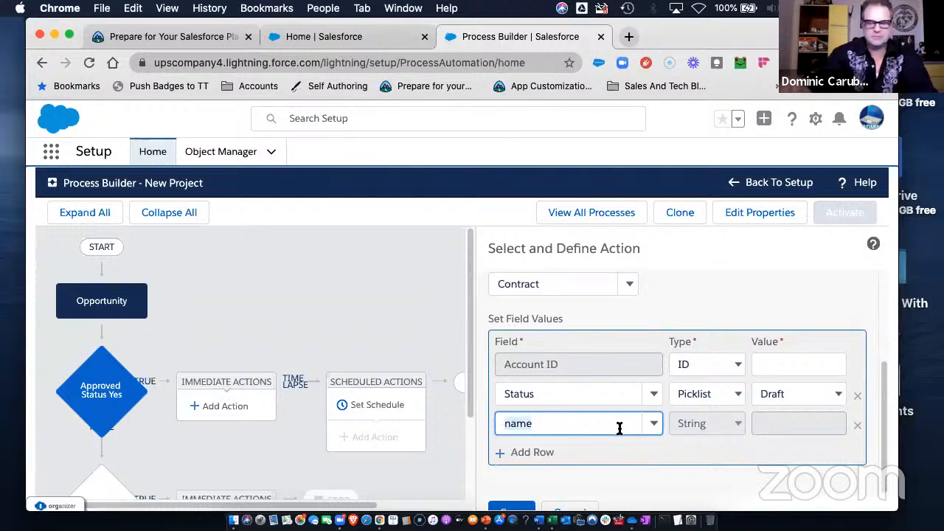
pyautogui.press('BackSpace')
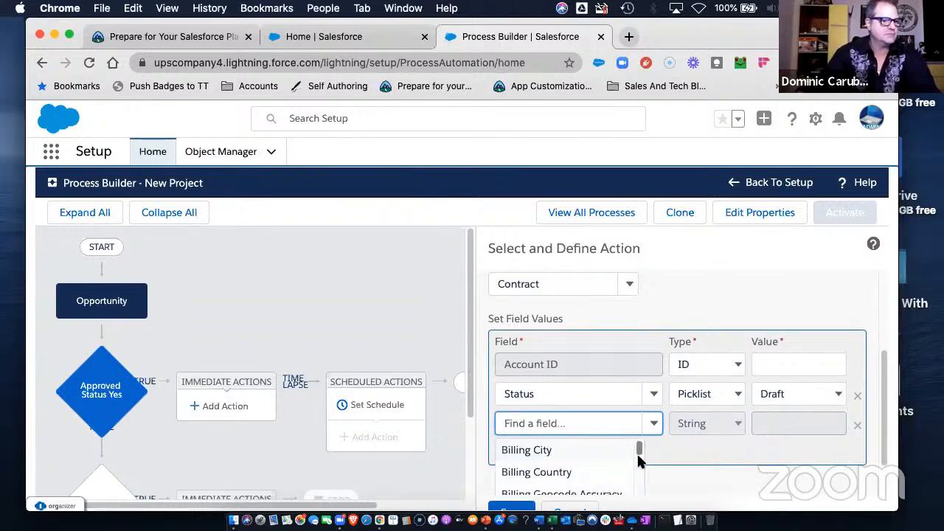
pyautogui.scroll(-1, 685, 443)
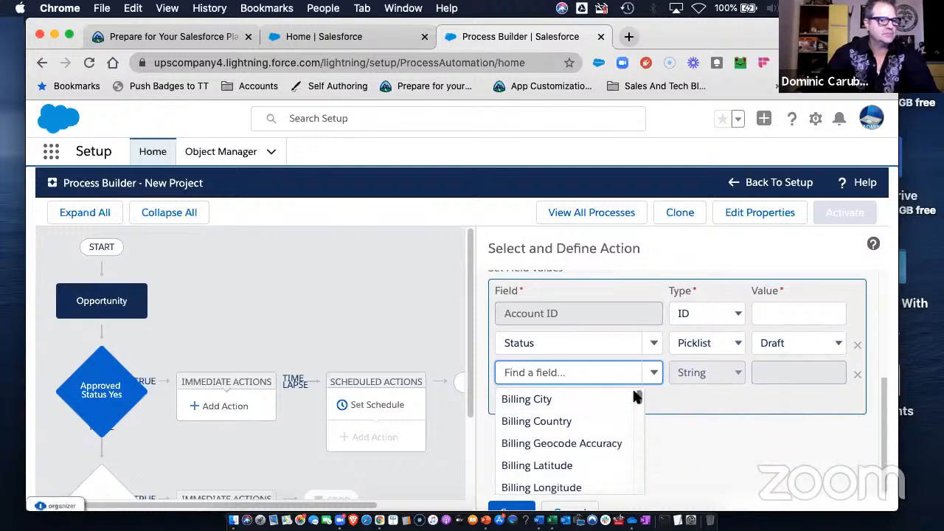
pyautogui.moveTo(633, 392); pyautogui.dragTo(642, 437)
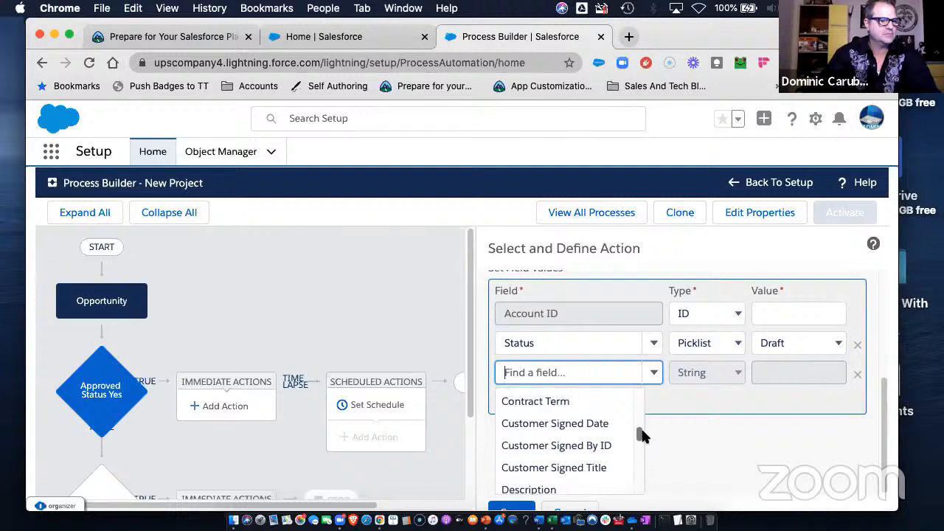
pyautogui.click(550, 403)
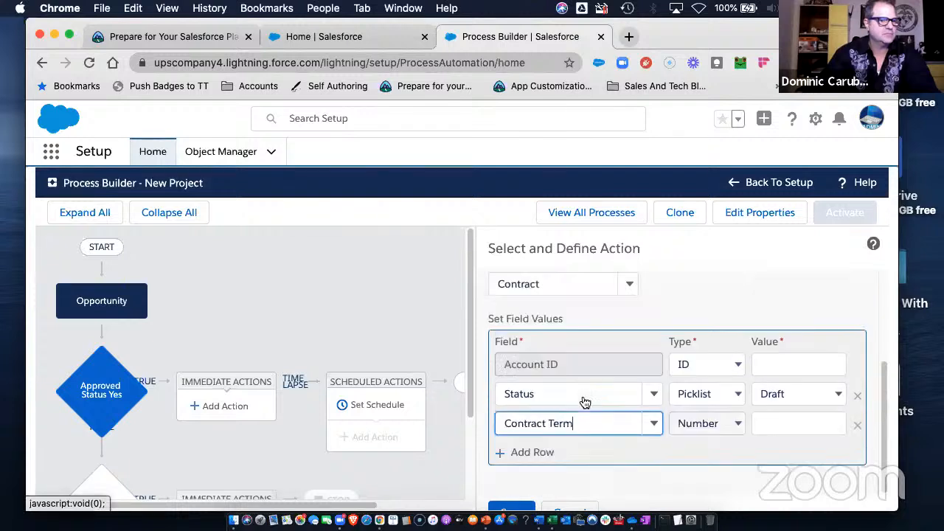
pyautogui.click(726, 426)
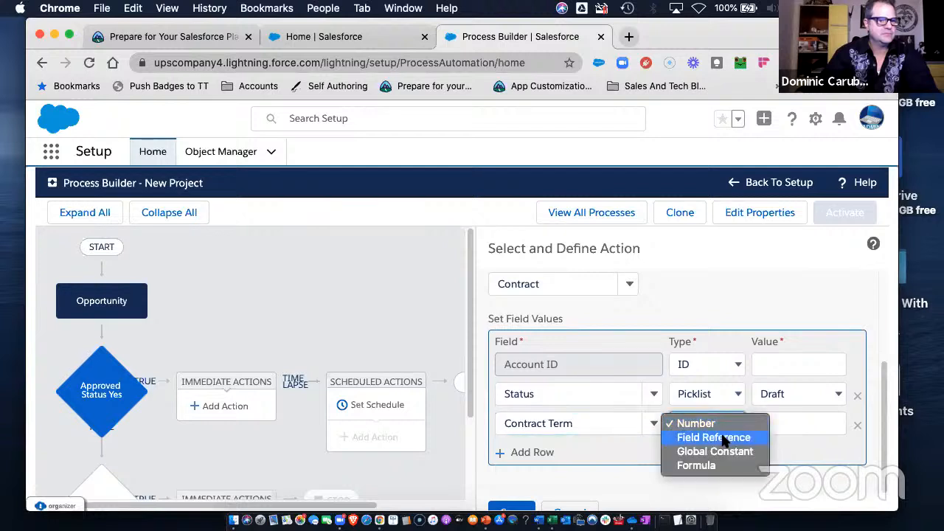
pyautogui.click(725, 441)
pyautogui.click(774, 425)
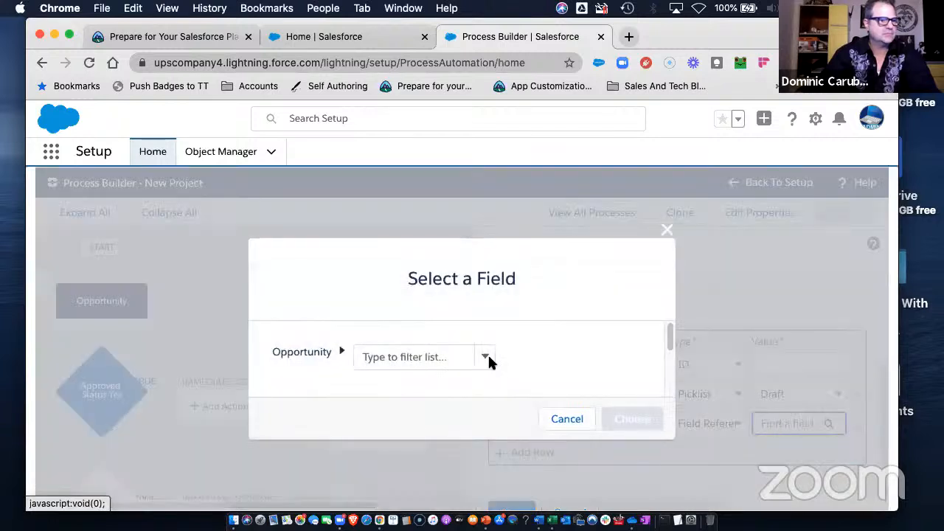
pyautogui.click(402, 354)
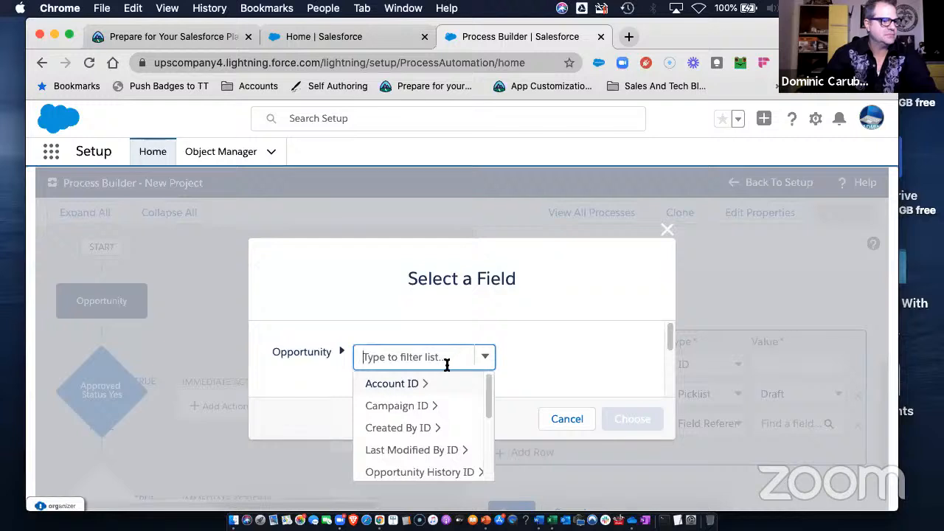
pyautogui.scroll(-4, 446, 383)
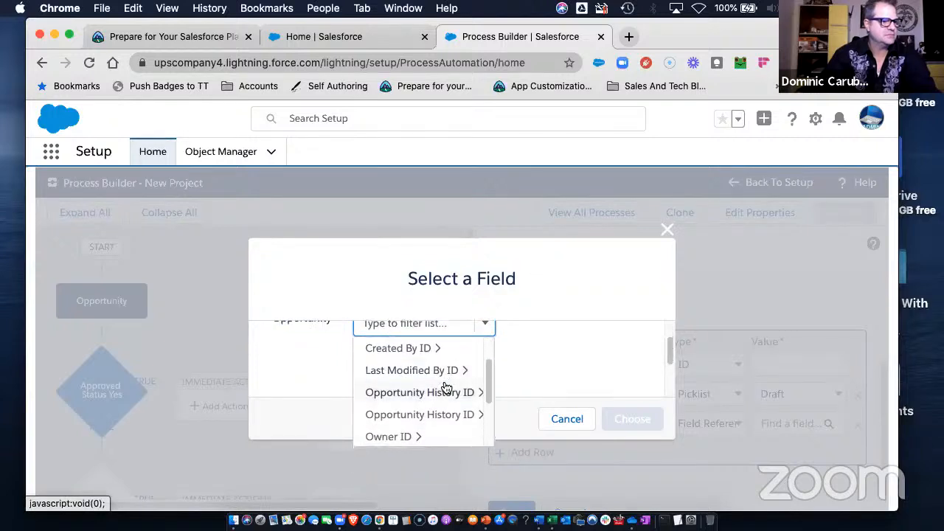
pyautogui.moveTo(489, 379); pyautogui.dragTo(487, 340)
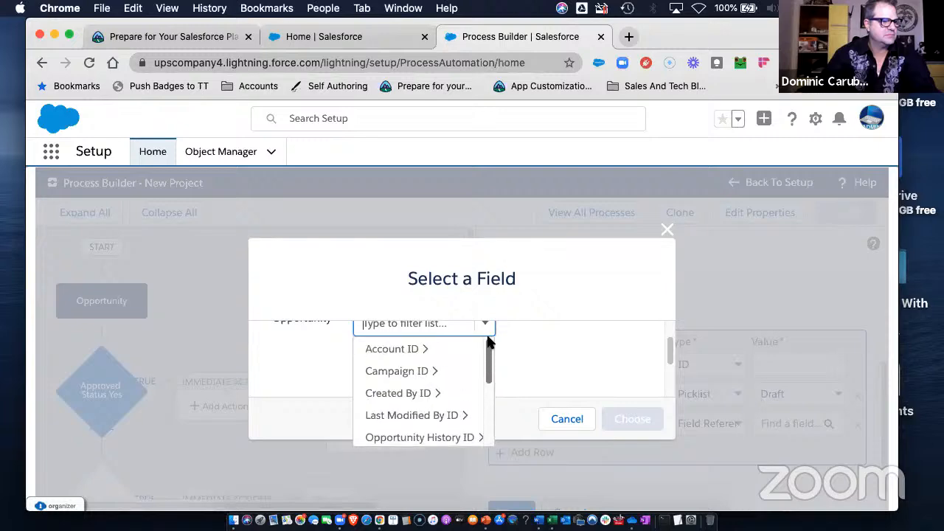
pyautogui.click(567, 419)
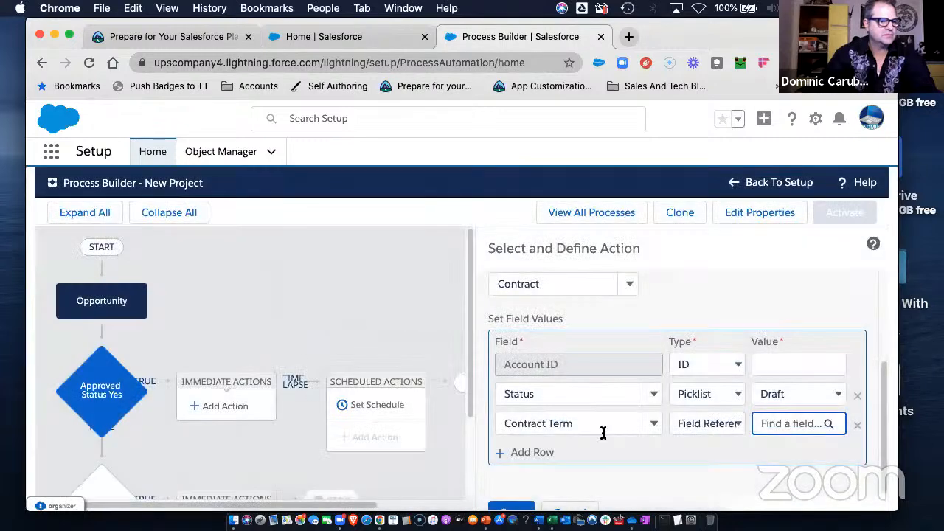
pyautogui.click(858, 424)
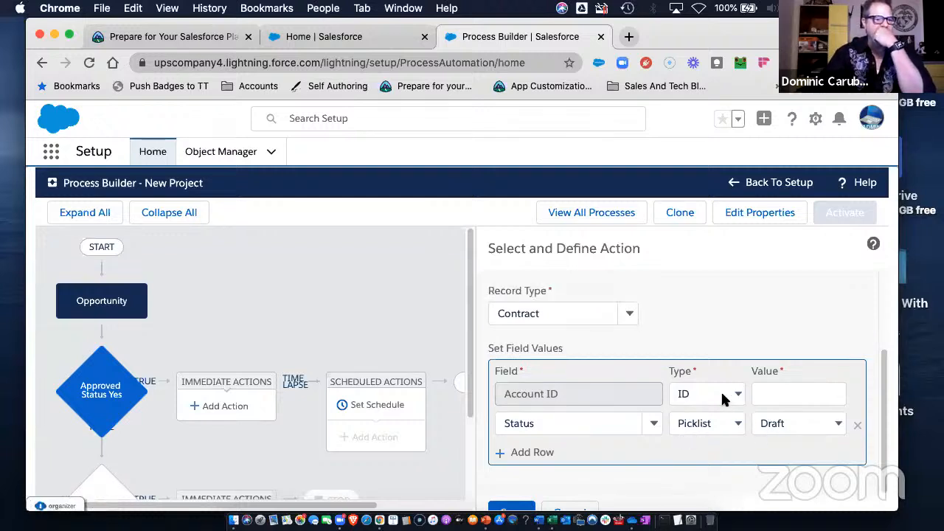
# Set the contract's Account ID to a field reference to the Opportunity's Account ID and save the action.
pyautogui.click(722, 399)
pyautogui.click(750, 408)
pyautogui.click(775, 393)
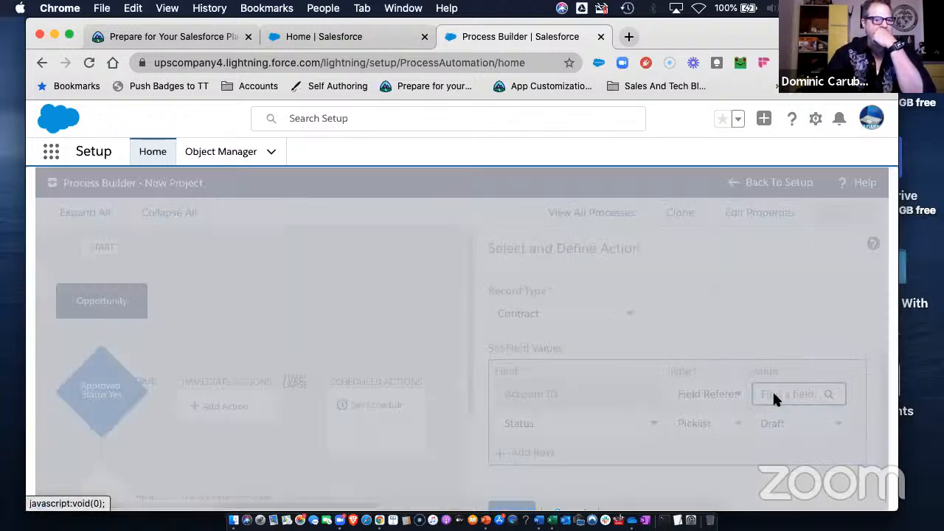
pyautogui.click(457, 359)
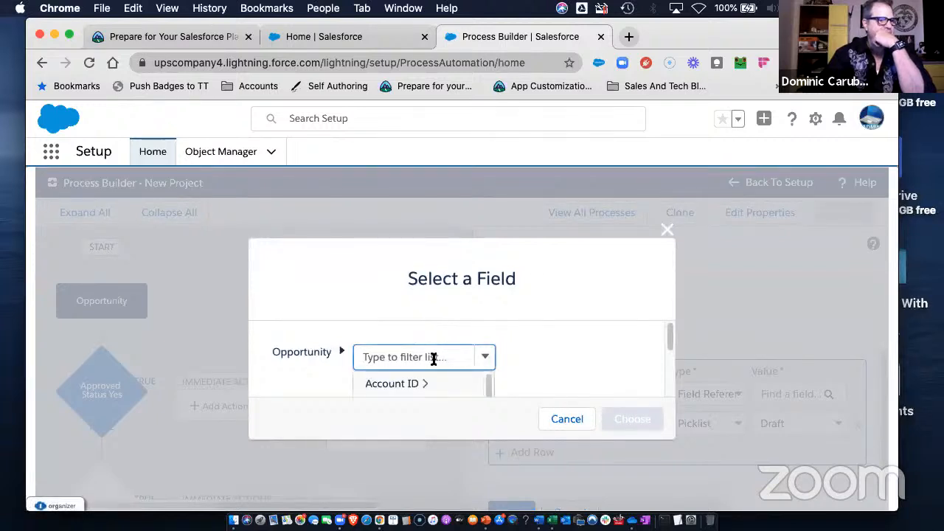
pyautogui.scroll(-5, 402, 406)
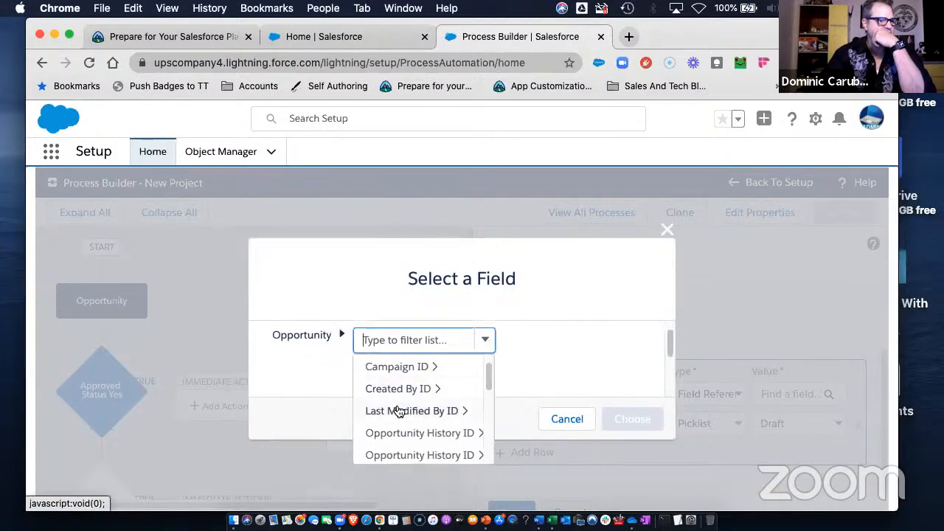
pyautogui.click(388, 326)
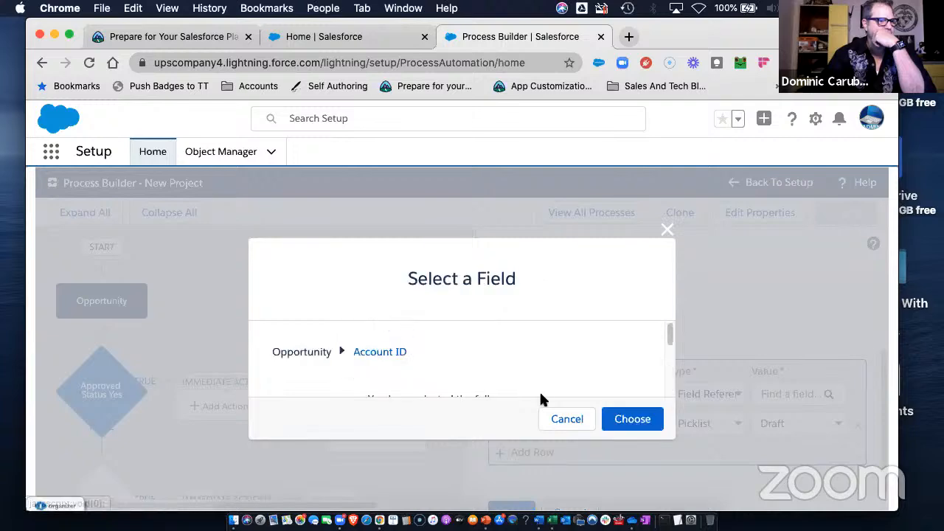
pyautogui.click(624, 418)
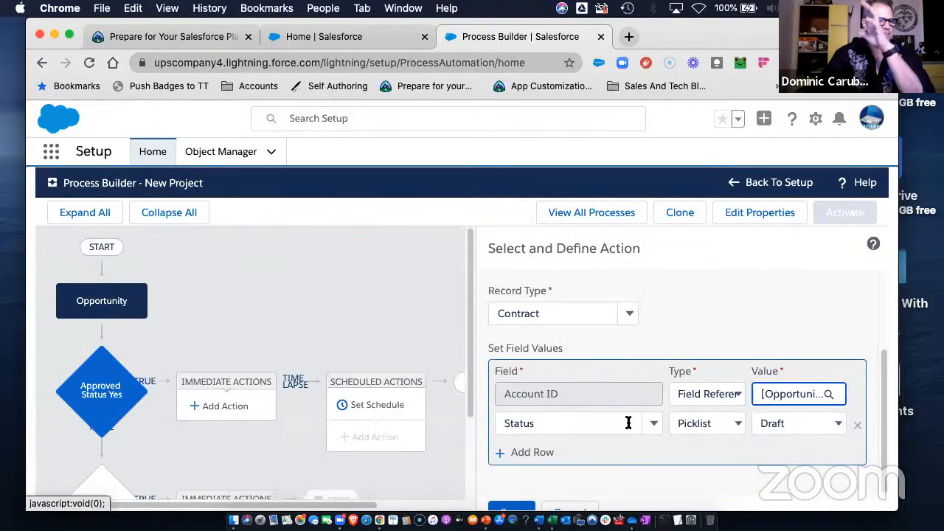
pyautogui.click(518, 504)
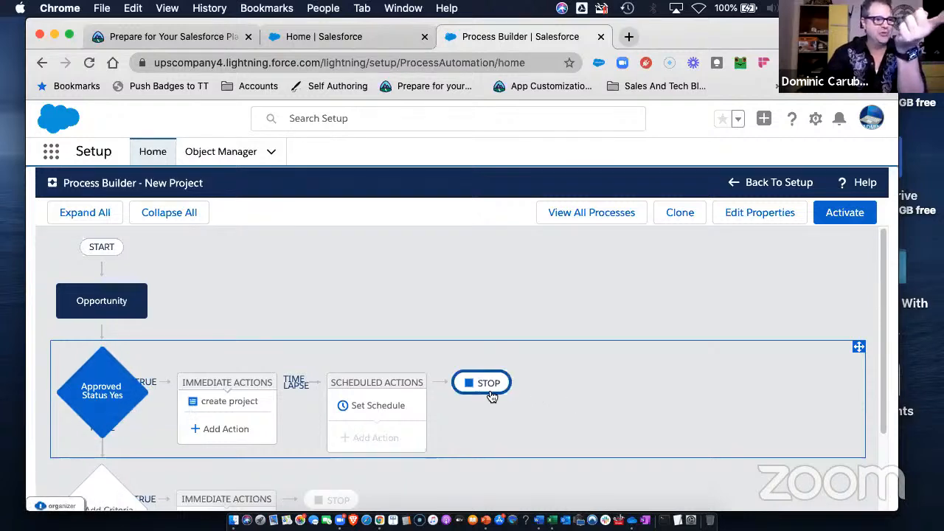
pyautogui.scroll(-1, 597, 379)
pyautogui.scroll(-2, 590, 376)
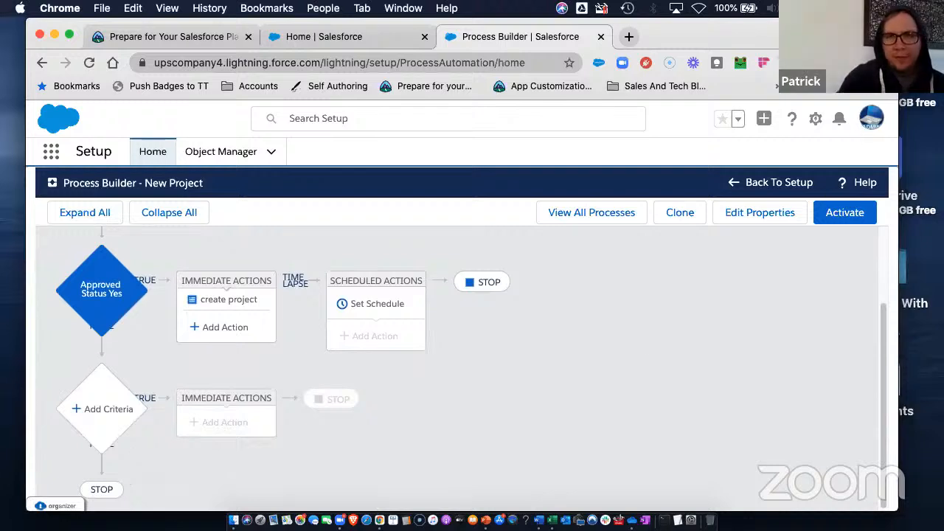
pyautogui.click(885, 63)
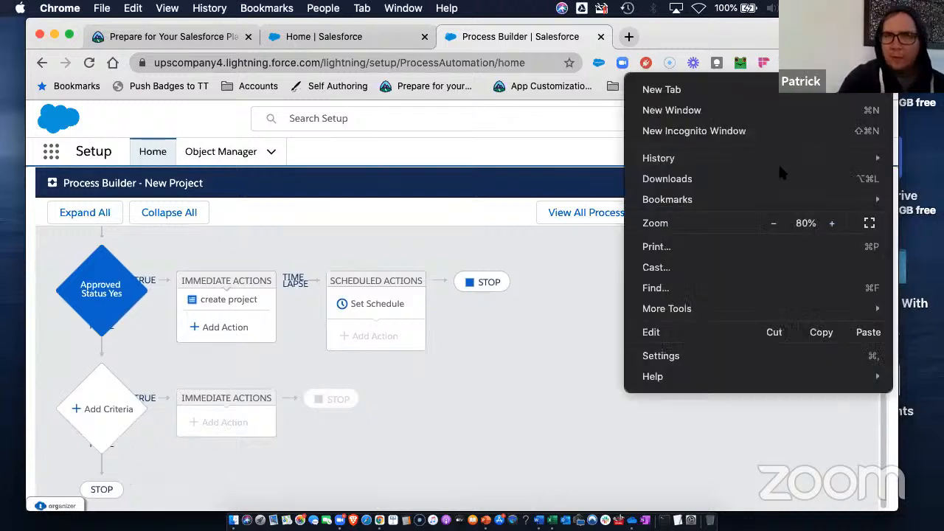
pyautogui.click(583, 242)
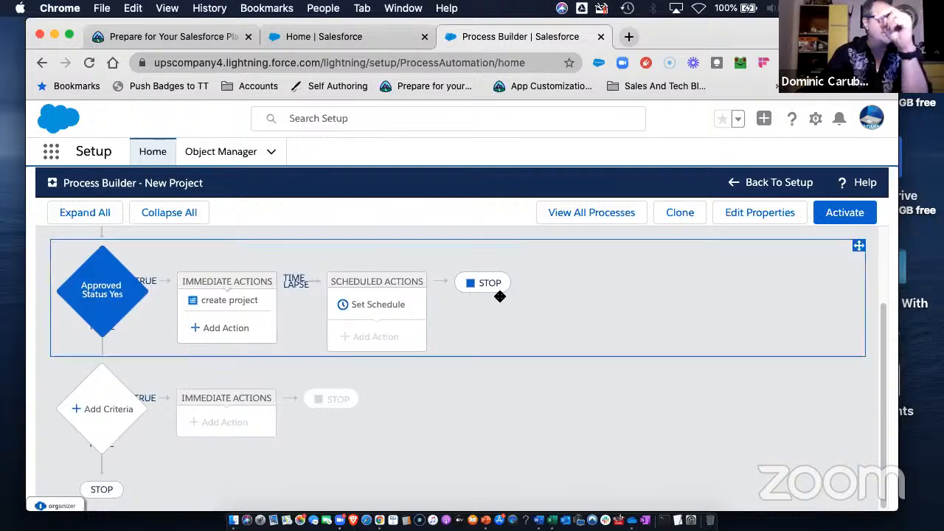
# Add a second criteria node below Approved Status Yes with the condition that the Opportunity's Won field equals True.
pyautogui.click(123, 411)
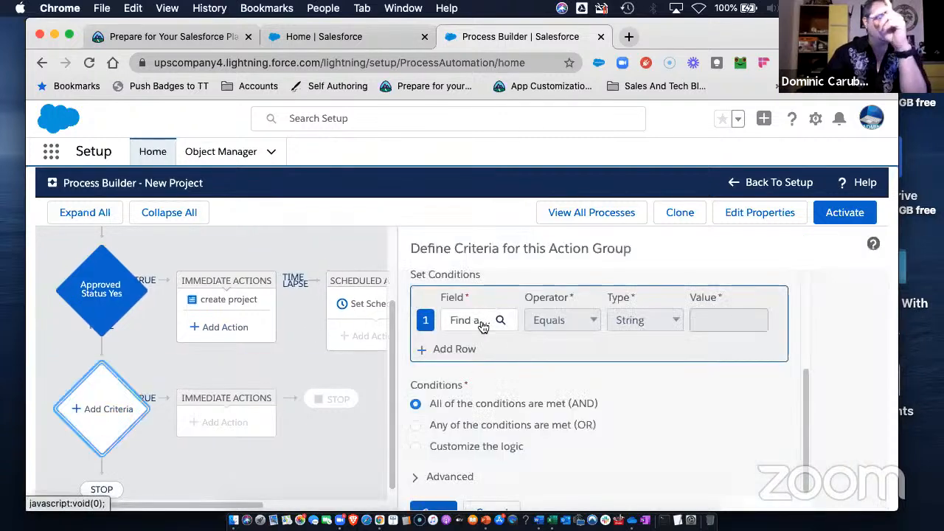
pyautogui.click(478, 322)
pyautogui.click(401, 358)
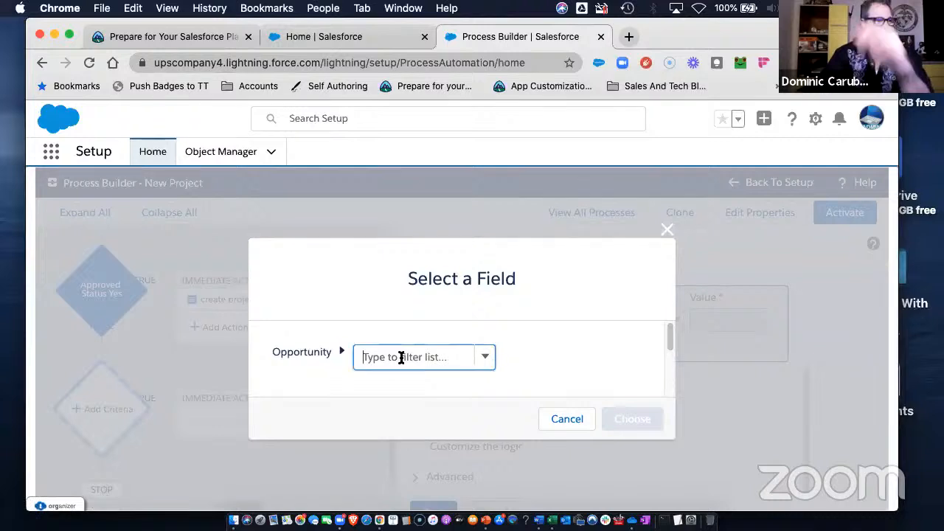
pyautogui.write('won')
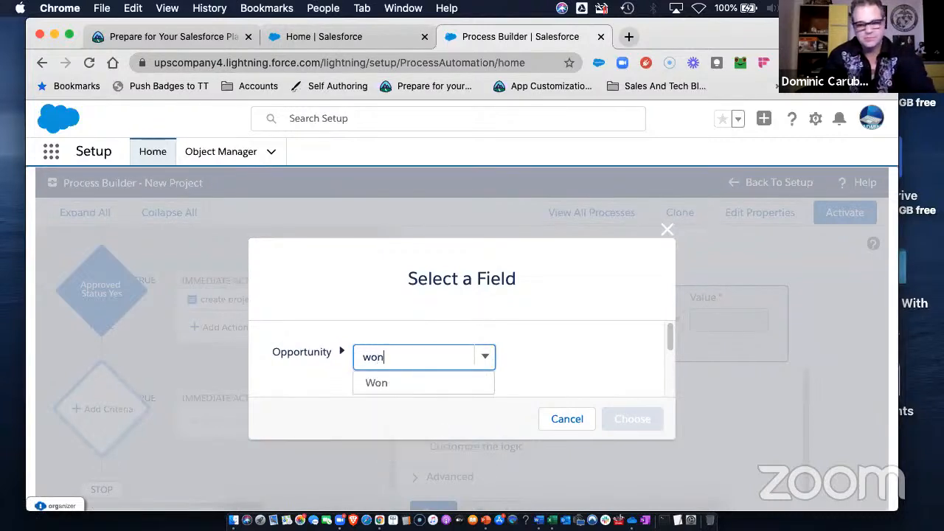
pyautogui.click(376, 382)
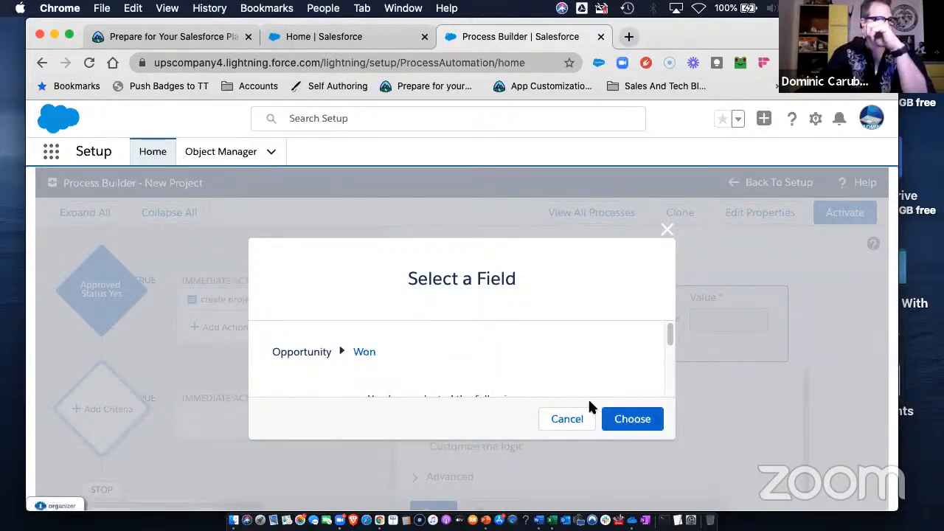
pyautogui.click(632, 418)
pyautogui.click(743, 318)
pyautogui.click(704, 305)
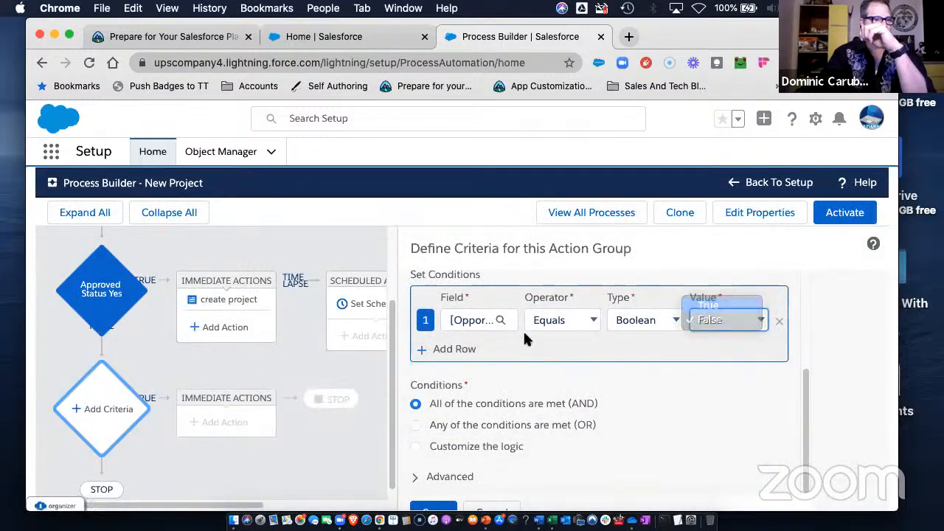
# Add a second condition row to the new criteria requiring the Opportunity's Has Line Item field to equal False.
pyautogui.click(447, 350)
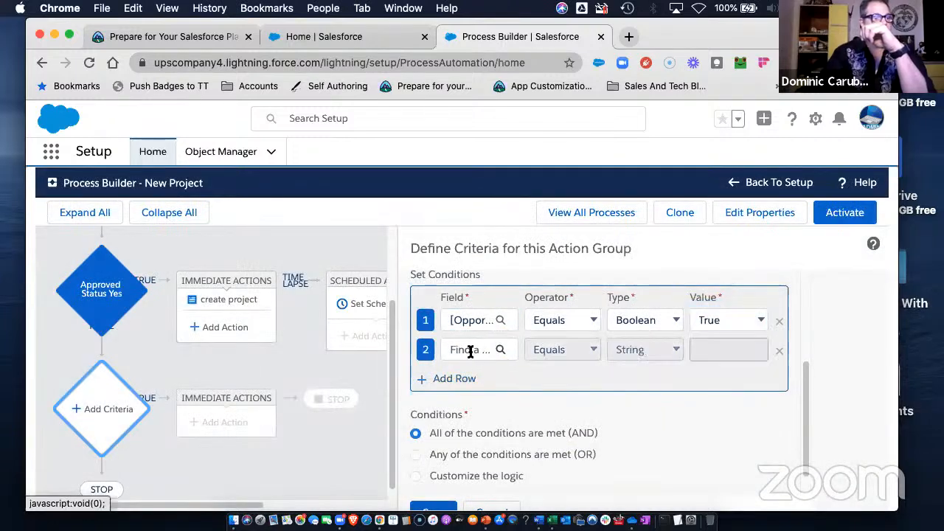
pyautogui.click(470, 351)
pyautogui.click(434, 357)
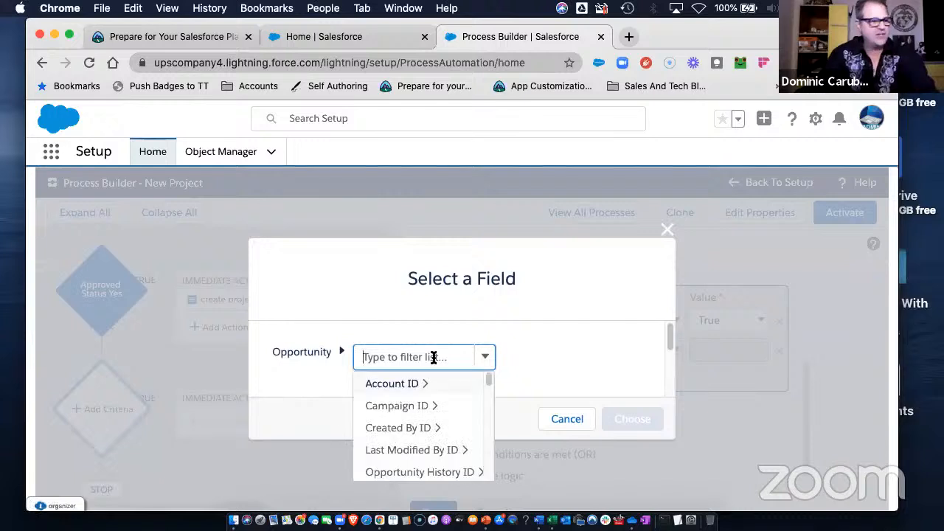
pyautogui.scroll(-5, 417, 413)
pyautogui.scroll(-3, 439, 339)
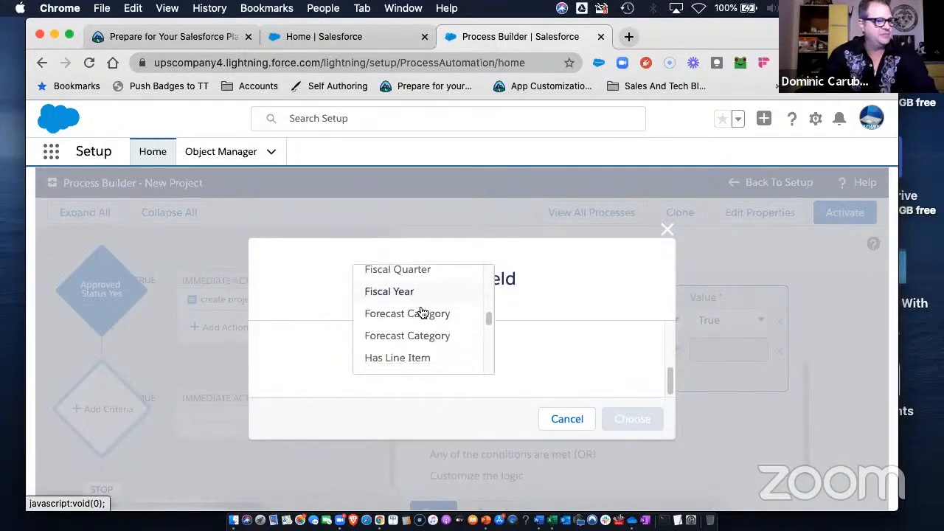
pyautogui.click(406, 366)
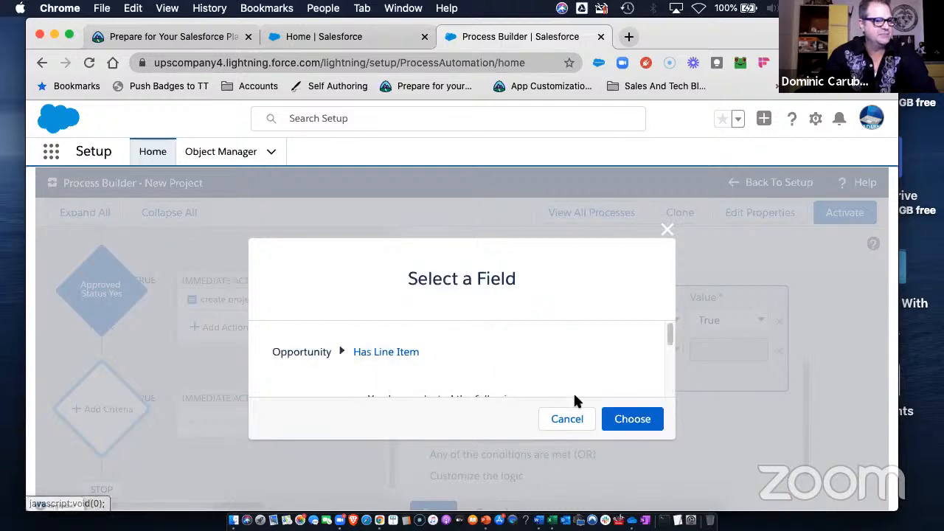
pyautogui.click(632, 418)
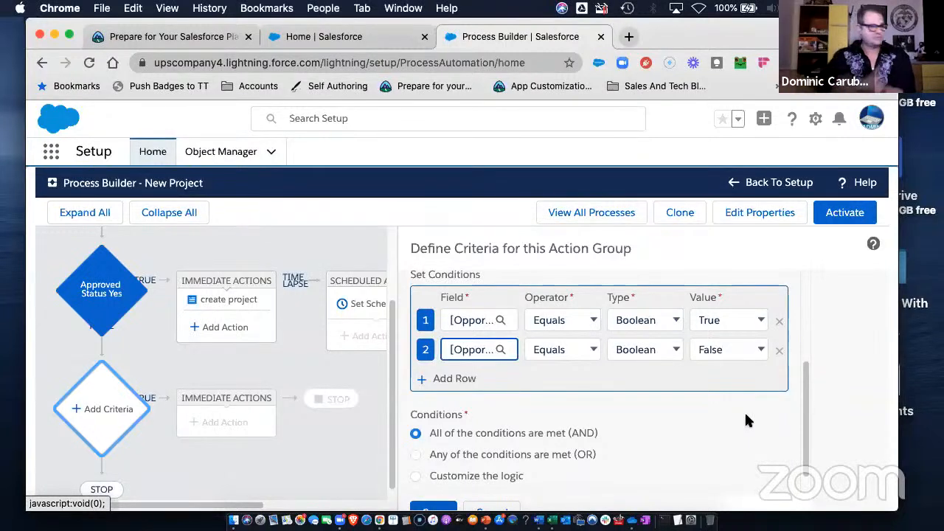
# Try the advanced option that executes the new criteria's actions only when specified changes are made to the record.
pyautogui.scroll(-1, 635, 402)
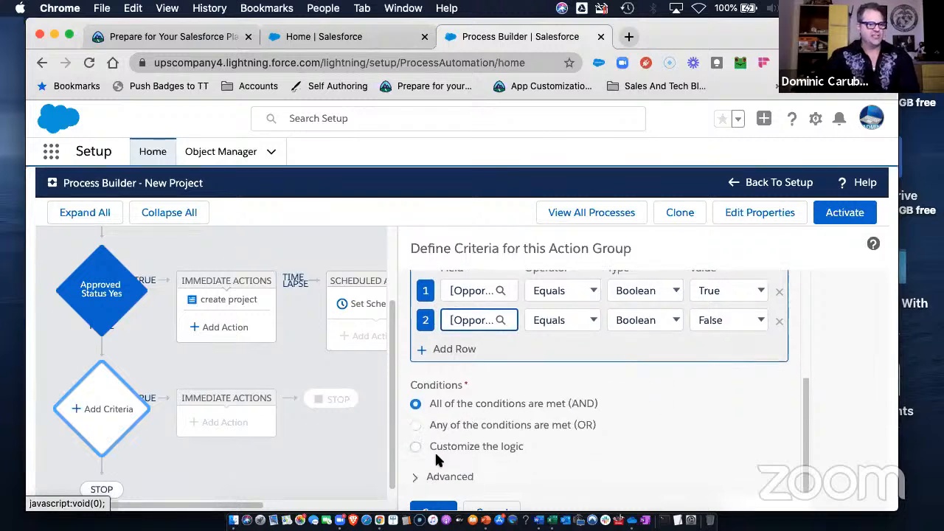
pyautogui.click(416, 478)
pyautogui.scroll(-1, 548, 459)
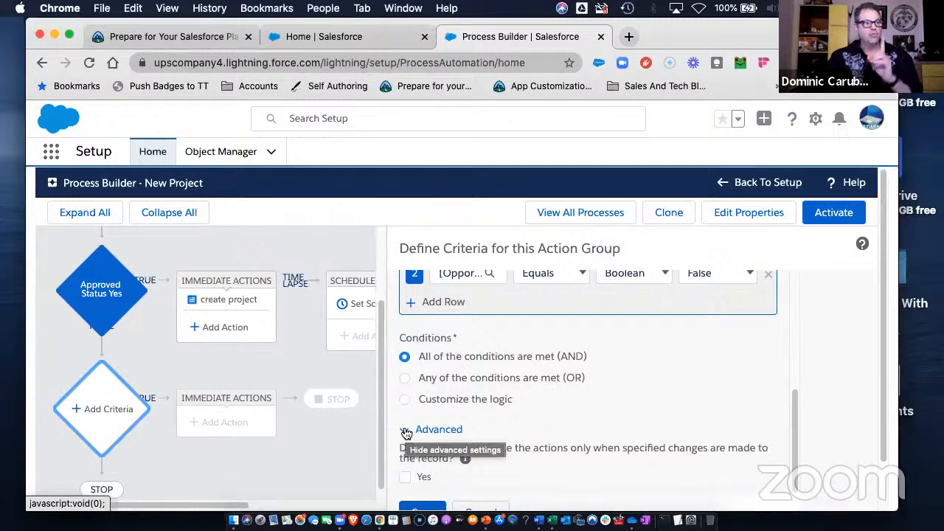
pyautogui.click(405, 475)
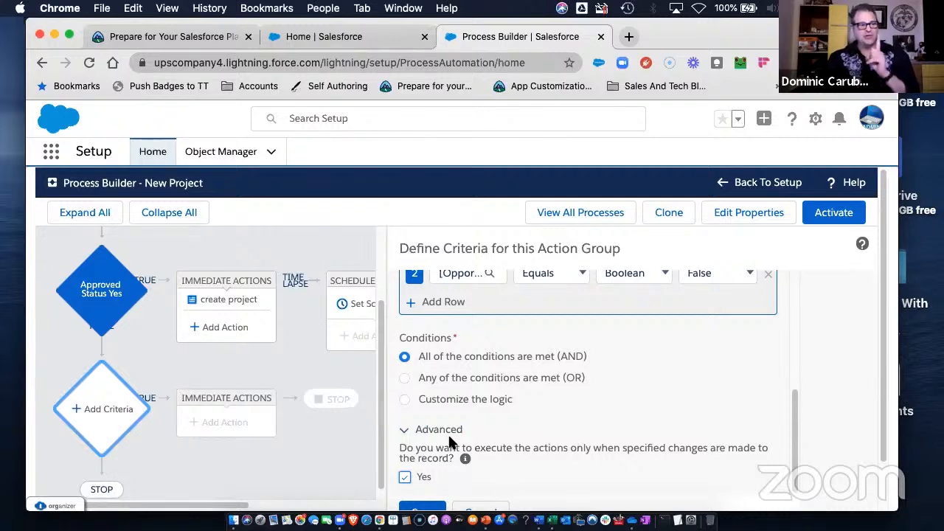
pyautogui.moveTo(445, 448); pyautogui.dragTo(532, 449)
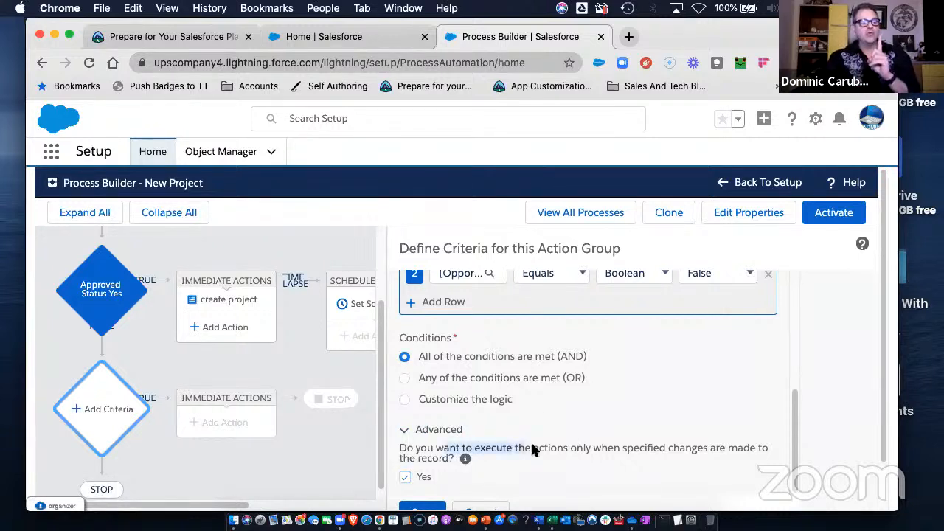
pyautogui.moveTo(622, 452); pyautogui.dragTo(734, 455)
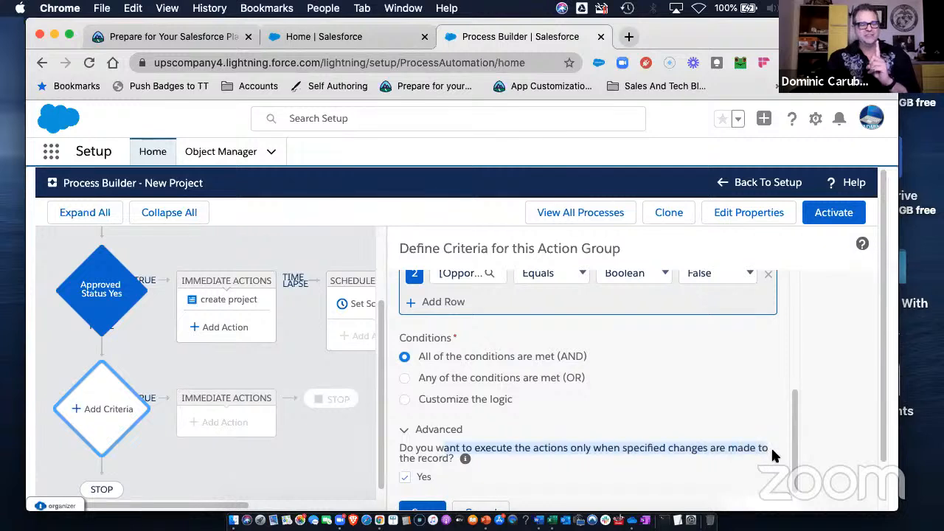
# Clear the new criteria's advanced option for executing actions only when specified changes are made to the record.
pyautogui.scroll(5, 656, 451)
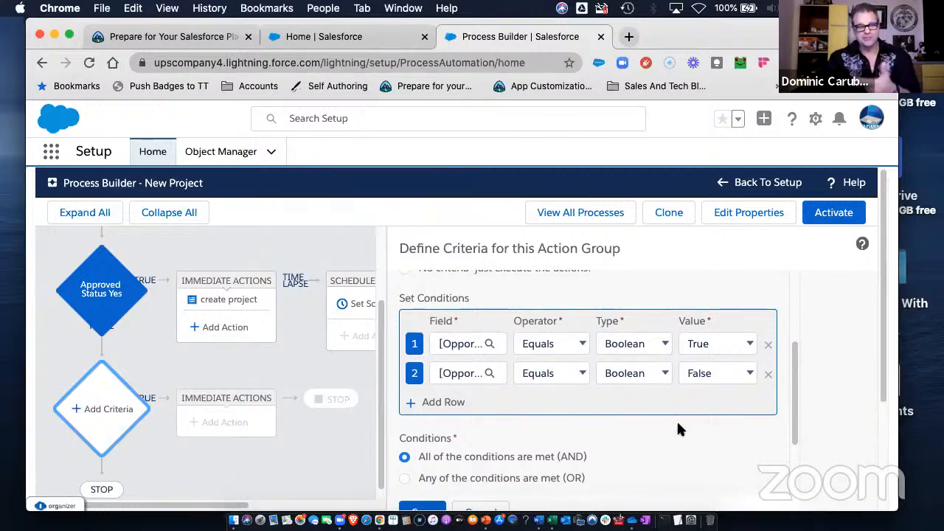
pyautogui.scroll(-3, 677, 430)
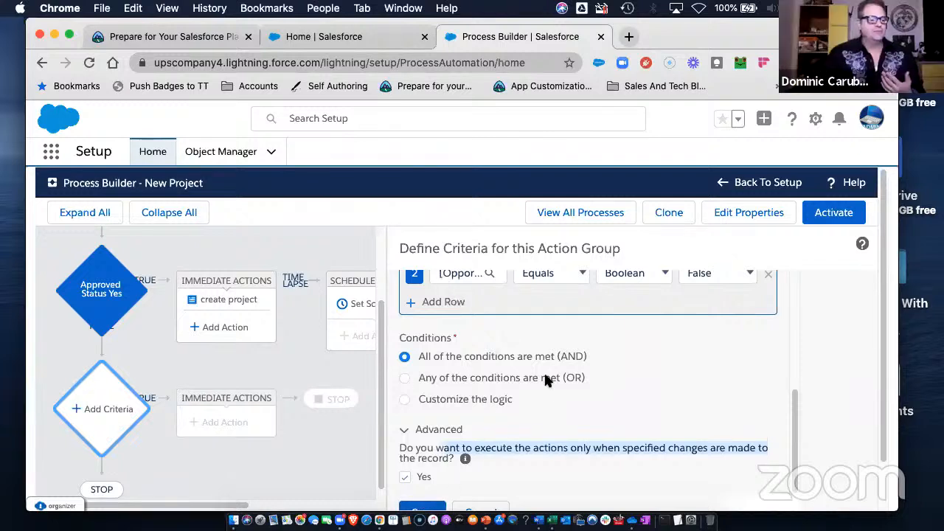
pyautogui.scroll(-1, 546, 417)
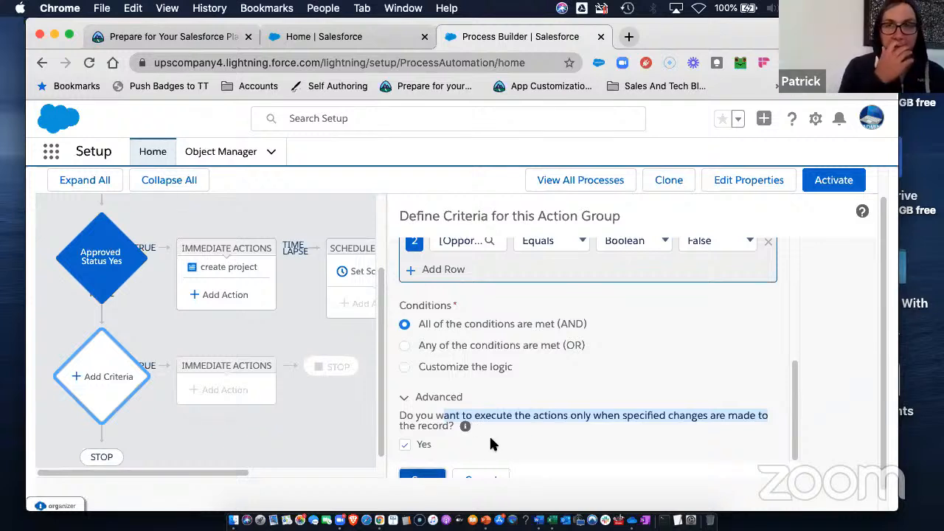
pyautogui.scroll(-1, 486, 435)
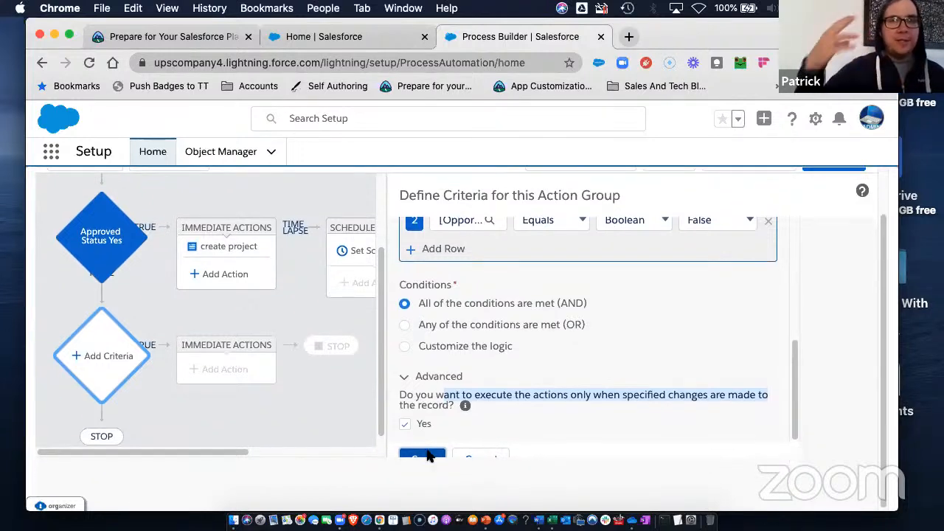
pyautogui.click(521, 390)
pyautogui.click(405, 424)
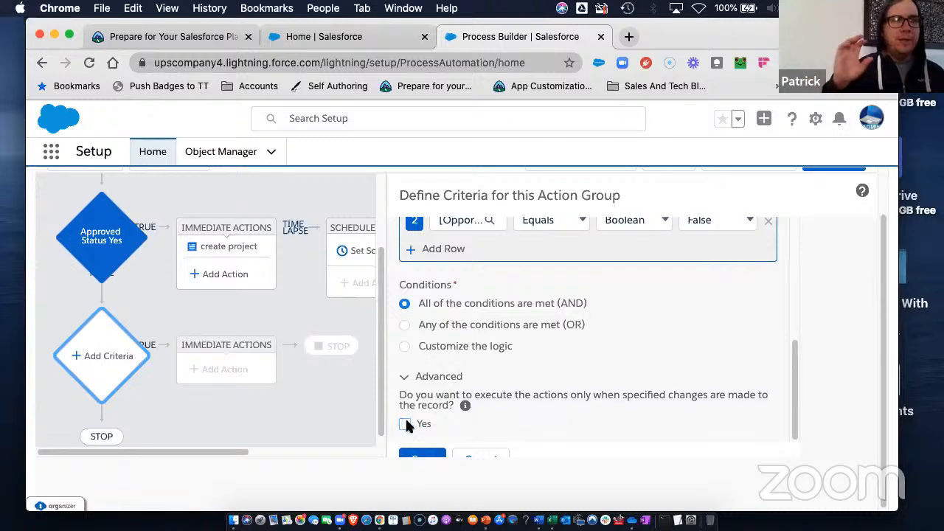
# Name the new criteria "Won and Not approved" and save it.
pyautogui.click(418, 453)
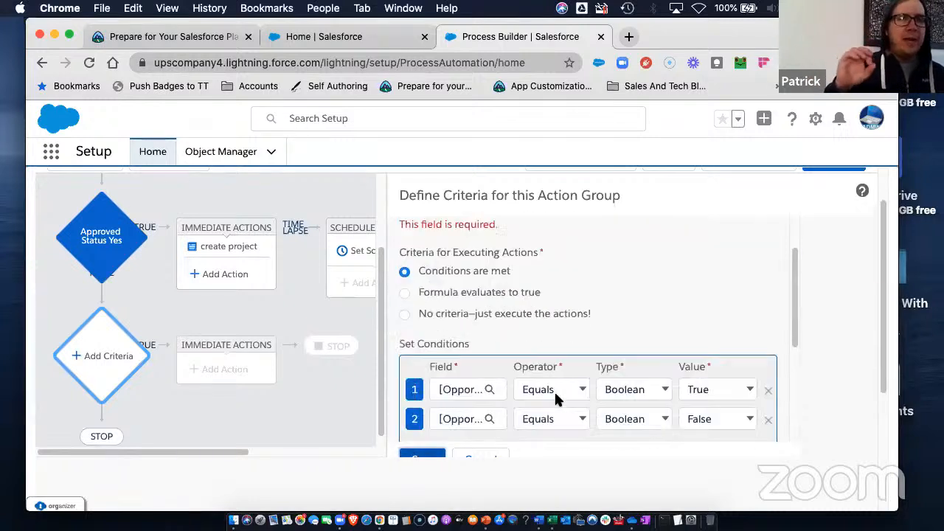
pyautogui.click(458, 270)
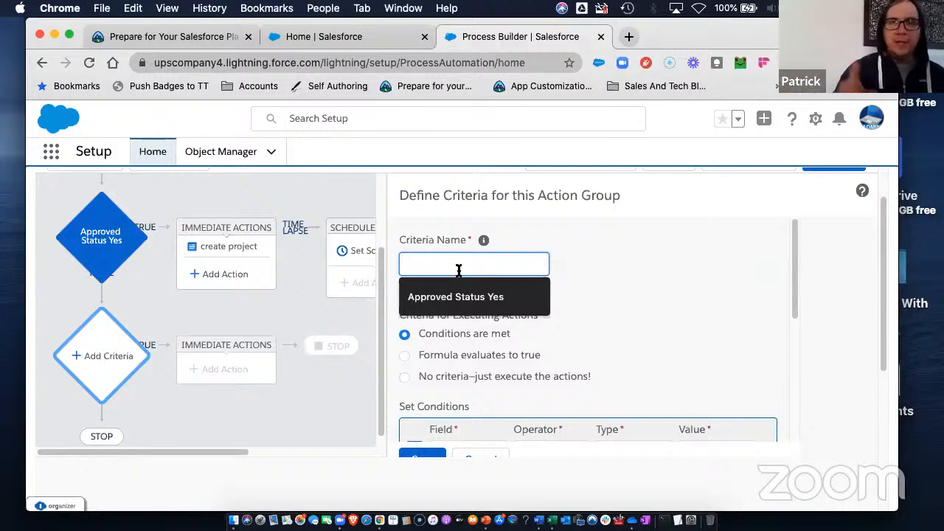
pyautogui.write('Won and N')
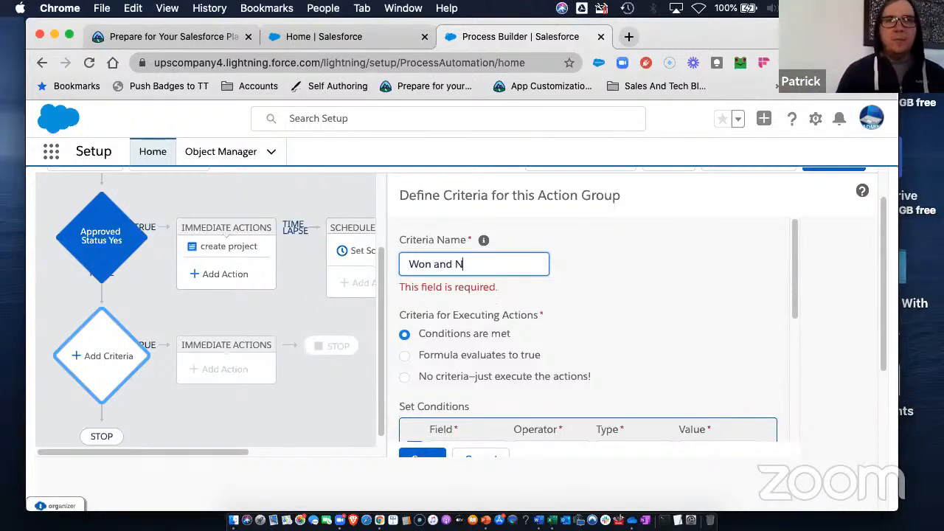
pyautogui.write('ot approved')
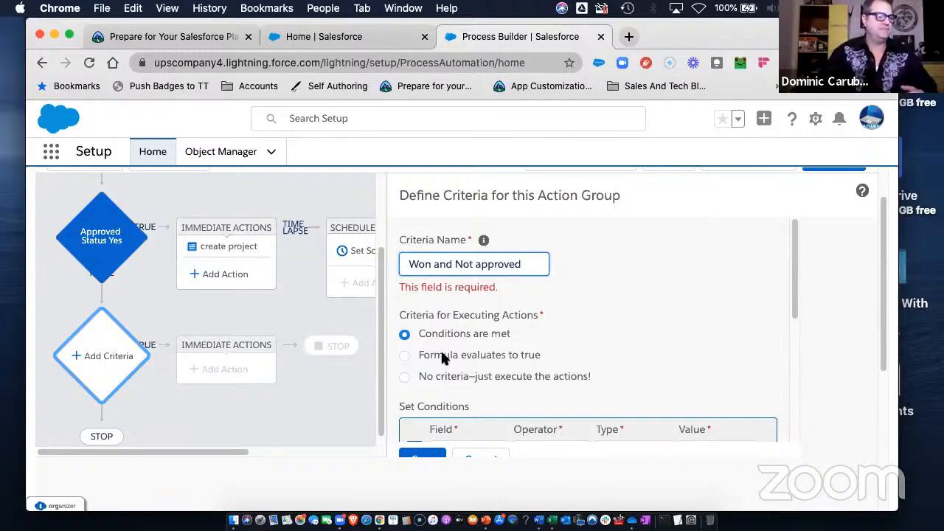
pyautogui.scroll(-1, 437, 384)
pyautogui.click(427, 457)
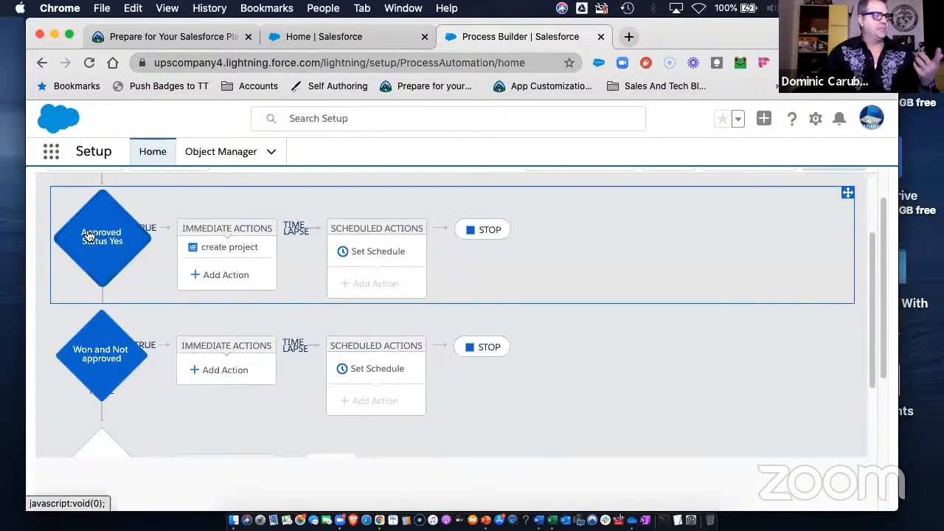
# Rename the Approved Status Yes criteria to "Won and Approved" and save it.
pyautogui.click(91, 239)
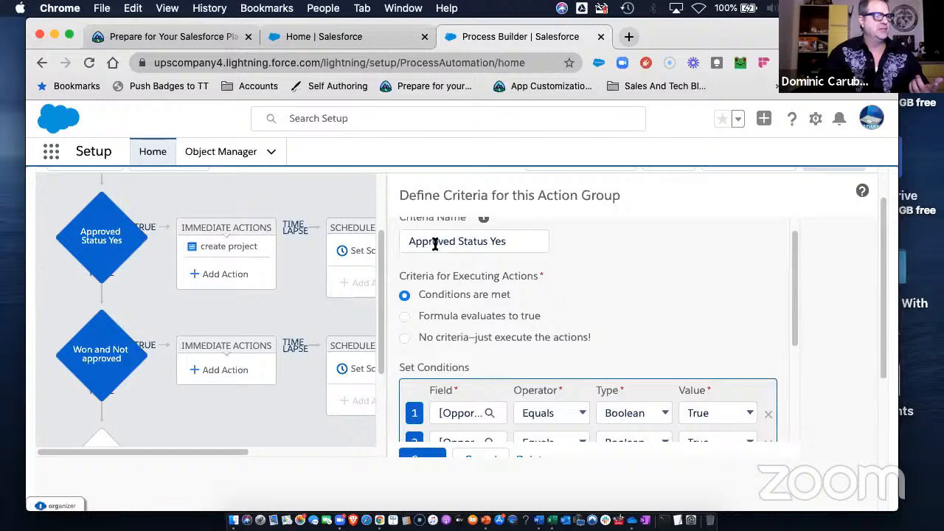
pyautogui.moveTo(506, 243); pyautogui.dragTo(382, 235)
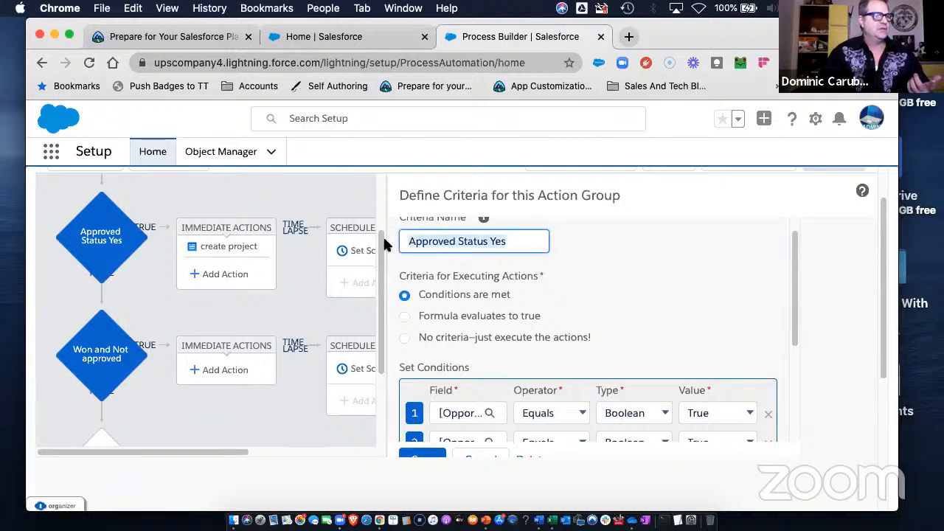
pyautogui.write('Won and ')
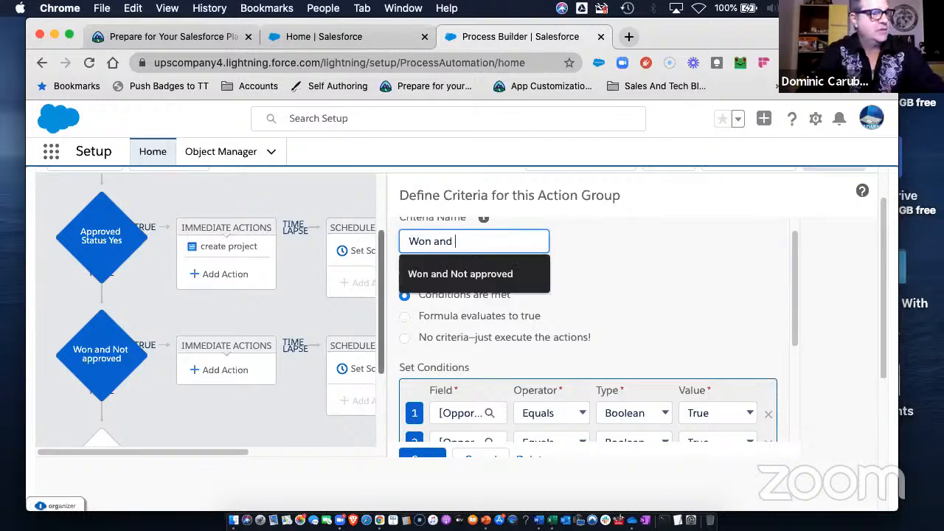
pyautogui.write('Approved')
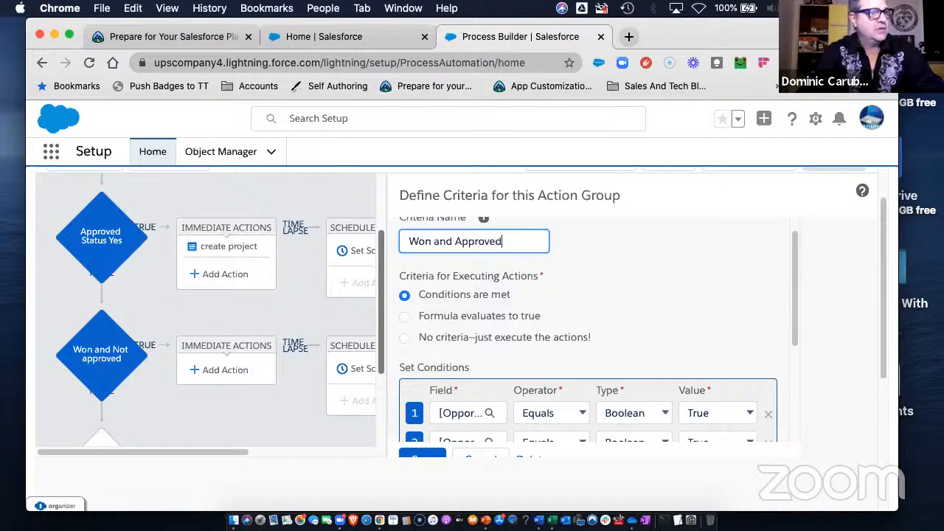
pyautogui.click(413, 455)
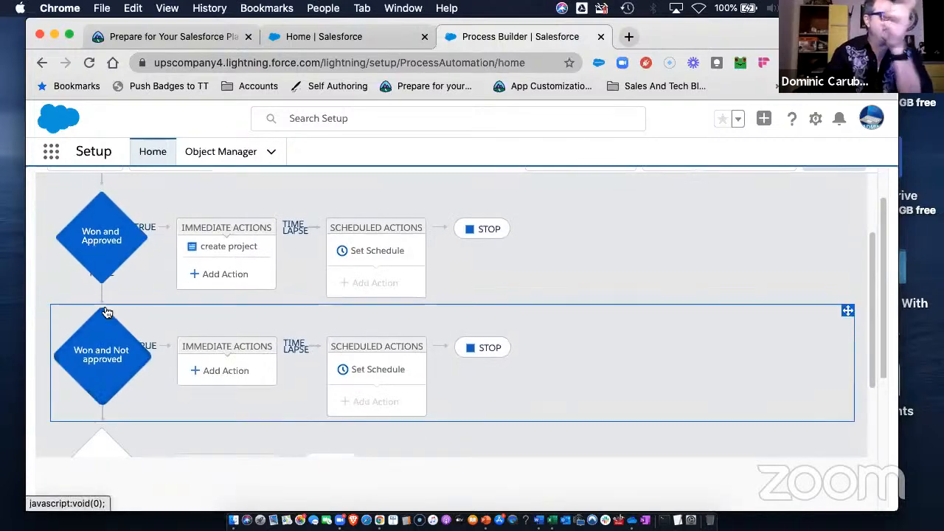
# Add an immediate action of type Submit for Approval to the Won and Not approved criteria.
pyautogui.click(232, 375)
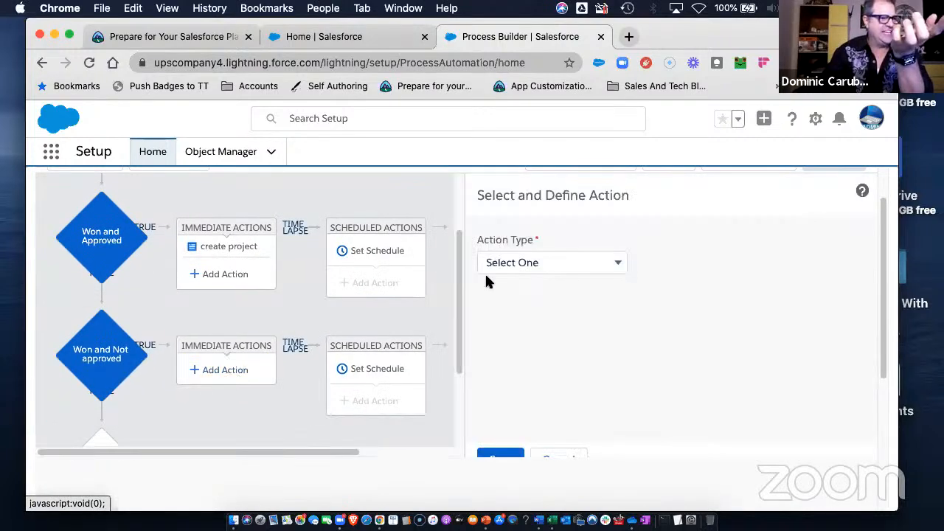
pyautogui.click(487, 267)
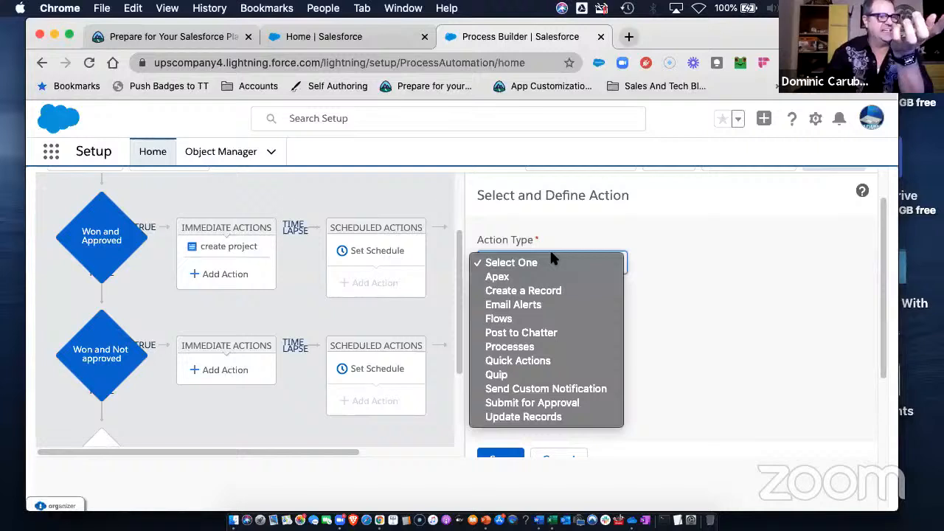
pyautogui.click(533, 401)
# Name the approval action "Submit to Approval Process over 1M".
pyautogui.click(505, 318)
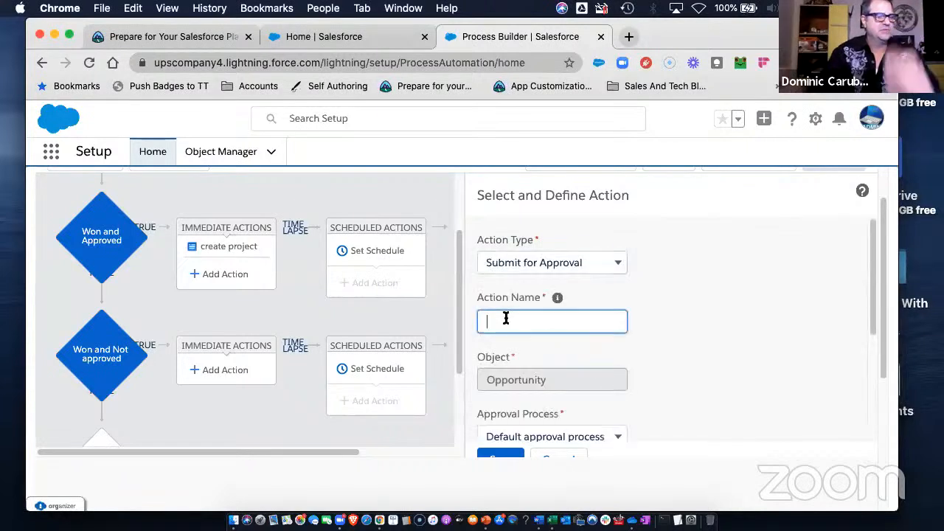
pyautogui.write('Submit to Approval ')
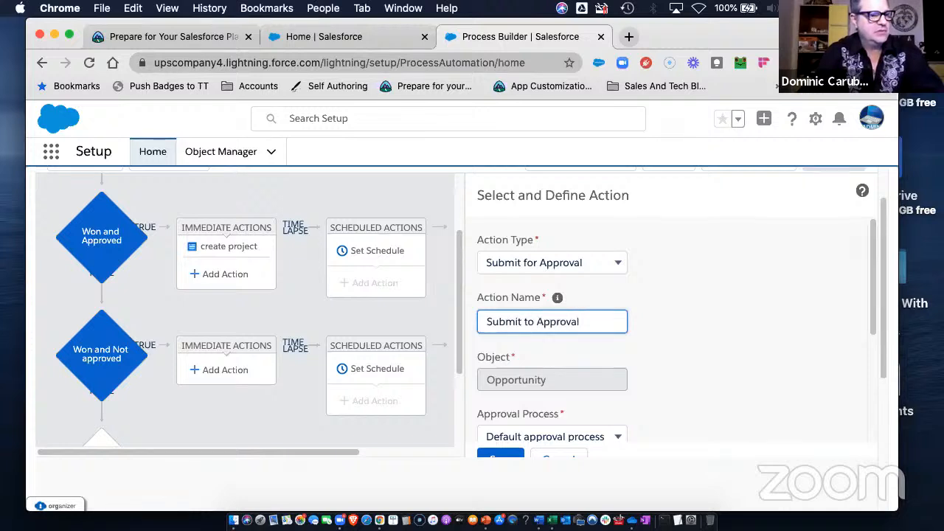
pyautogui.write('l Process 1m')
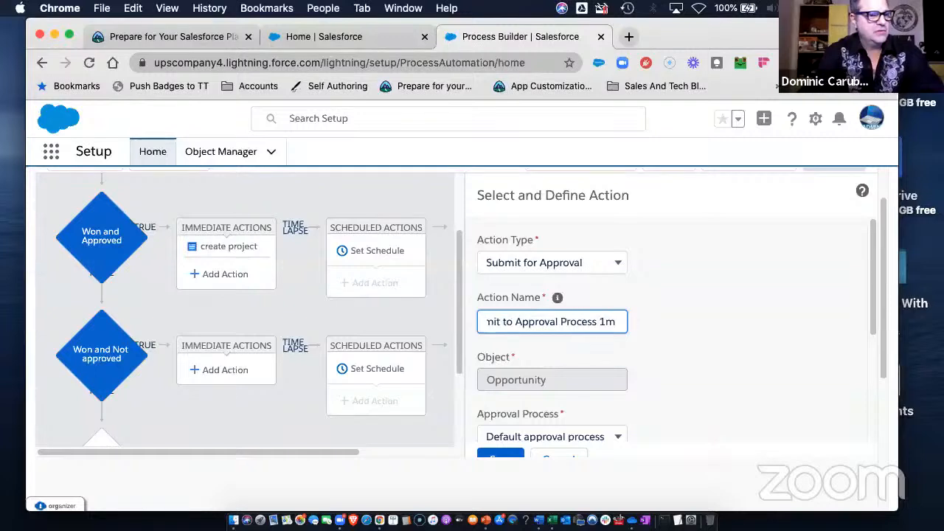
pyautogui.press('BackSpace')
pyautogui.press('BackSpace')
pyautogui.press('BackSpace')
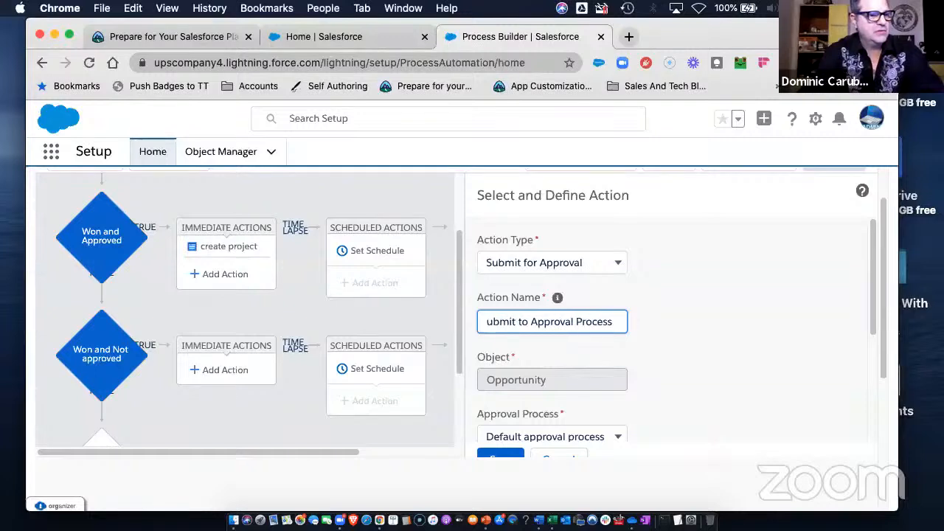
pyautogui.write('1')
pyautogui.press('BackSpace')
pyautogui.write('over 1M')
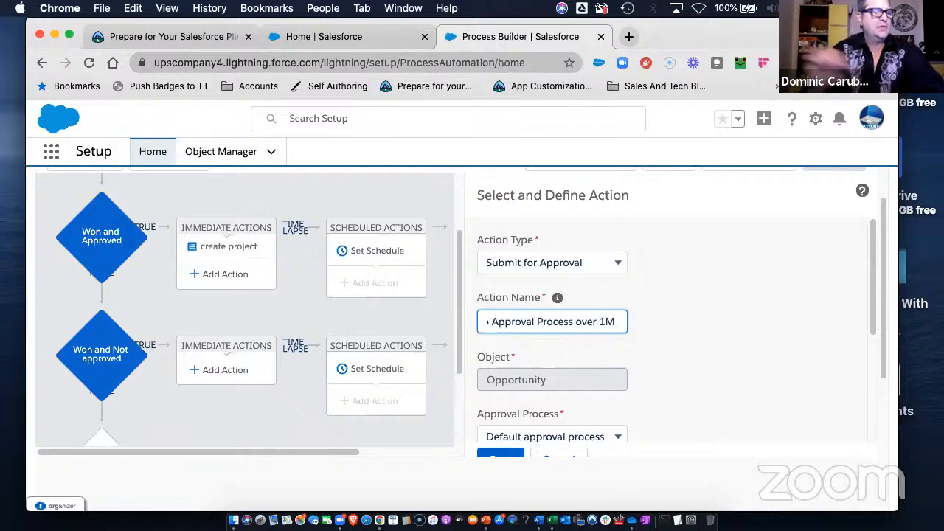
# Keep the default approval process for the action and set its submitter to User Field from a Record.
pyautogui.scroll(-3, 728, 371)
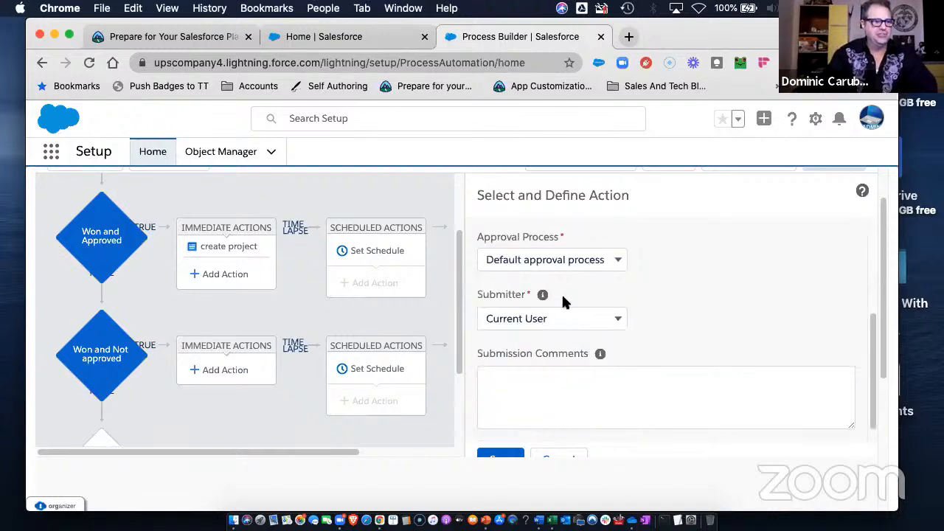
pyautogui.click(565, 269)
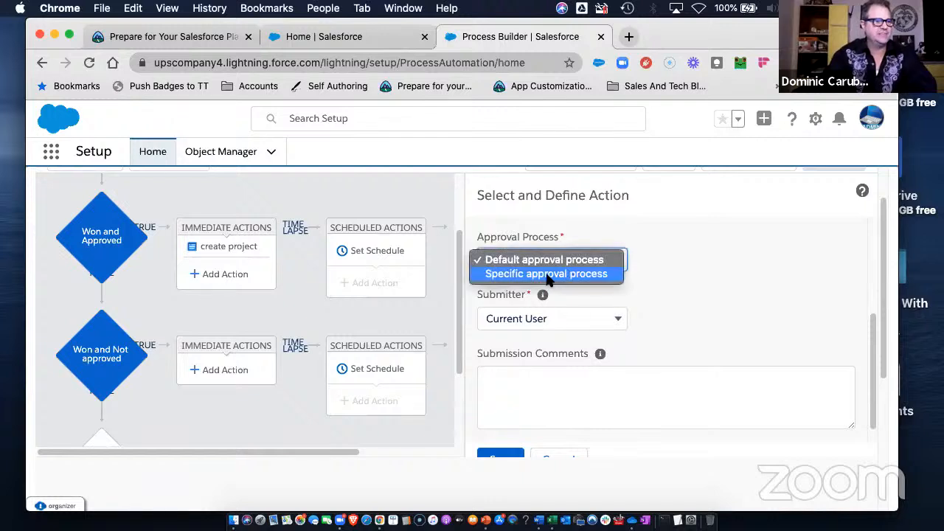
pyautogui.click(556, 261)
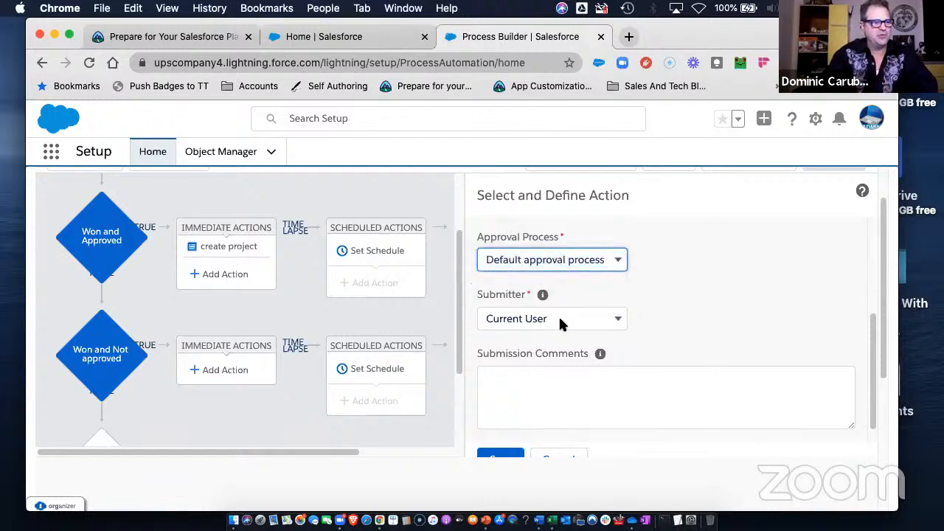
pyautogui.click(558, 318)
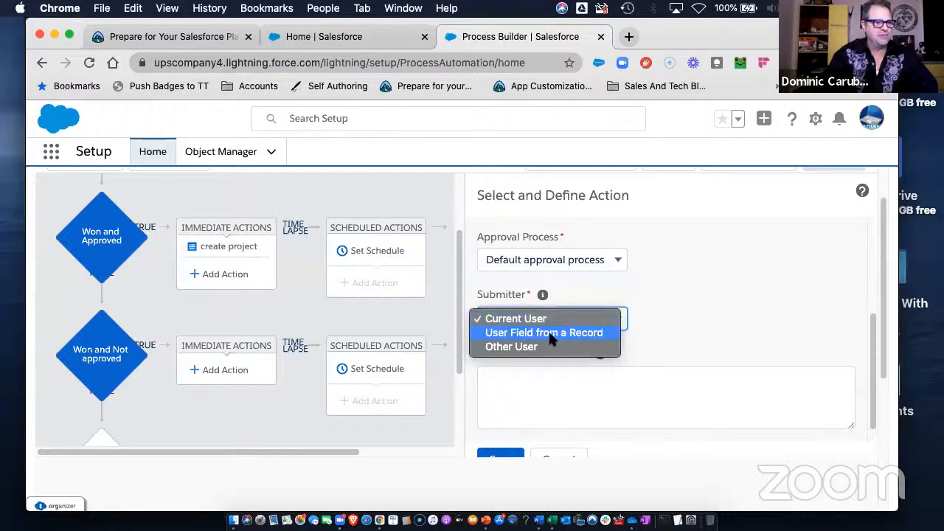
pyautogui.click(548, 333)
# Select the Opportunity's Owner ID and its User ID as the submitter's user field.
pyautogui.click(705, 313)
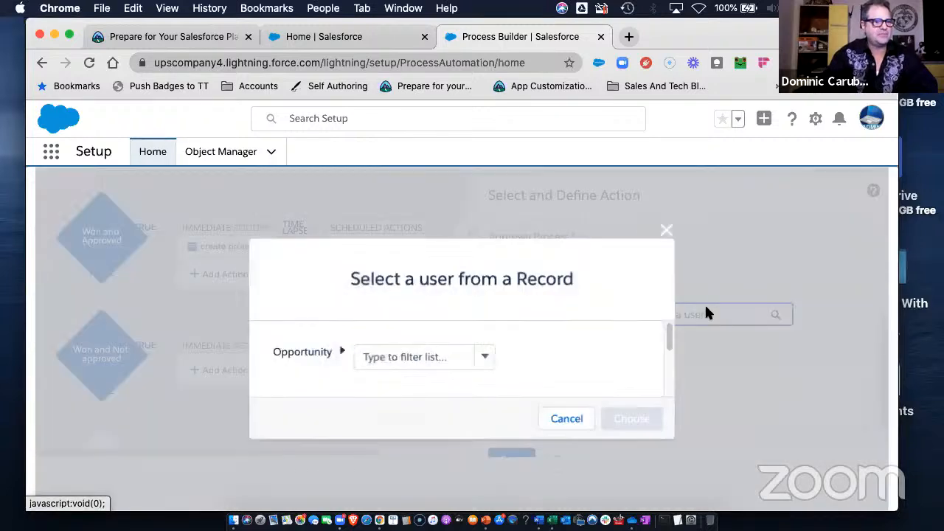
pyautogui.click(467, 359)
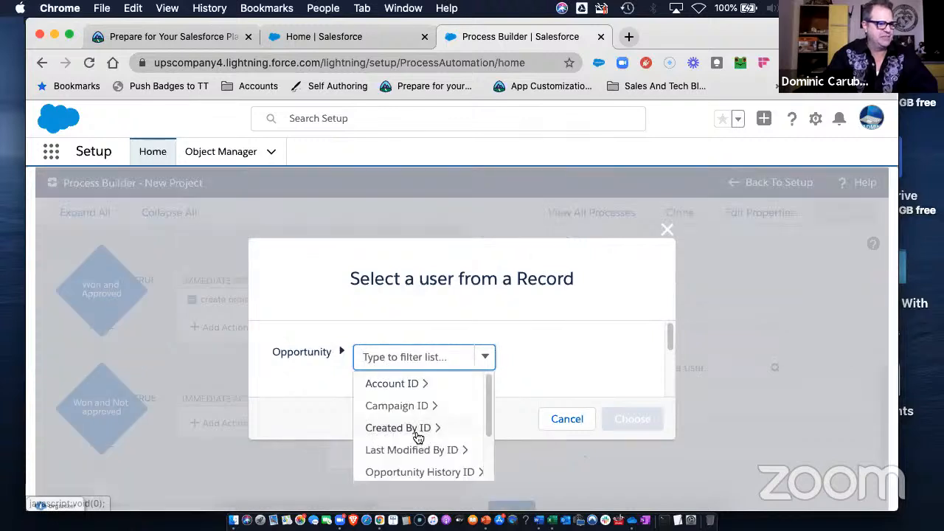
pyautogui.scroll(-5, 417, 437)
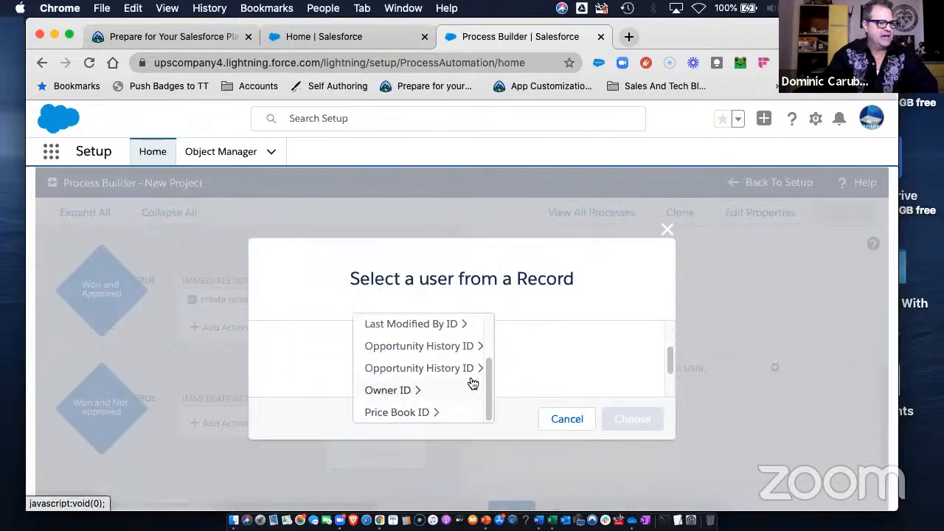
pyautogui.click(406, 391)
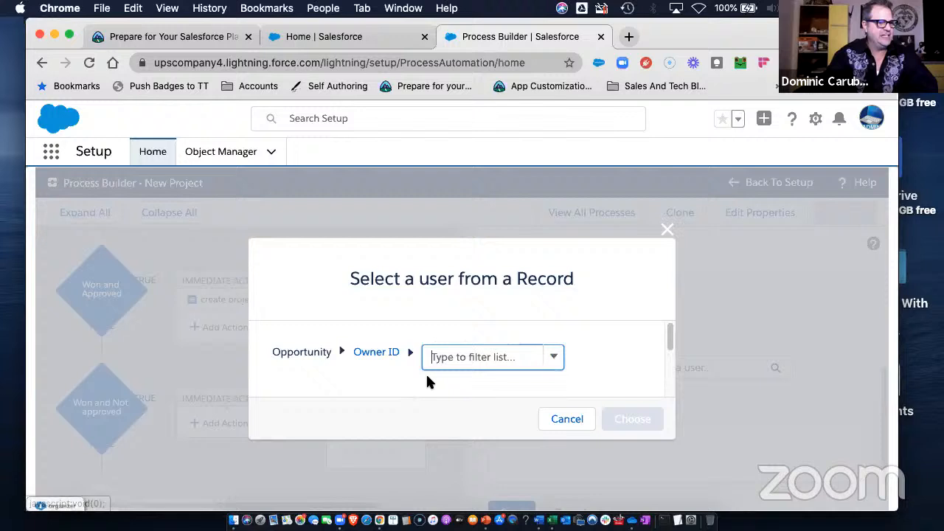
pyautogui.click(555, 357)
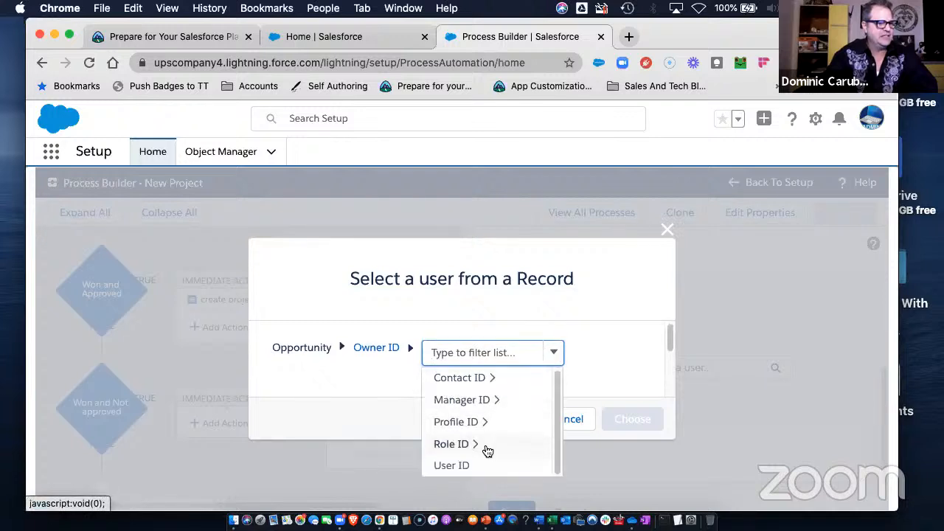
pyautogui.click(451, 464)
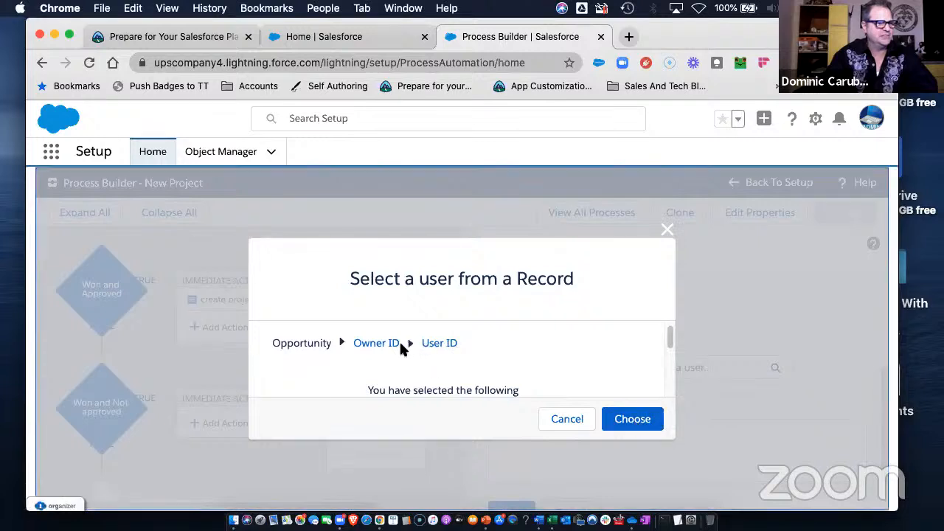
# Recheck the Owner ID level of the submitter path, reselect User ID and confirm the choice.
pyautogui.click(376, 344)
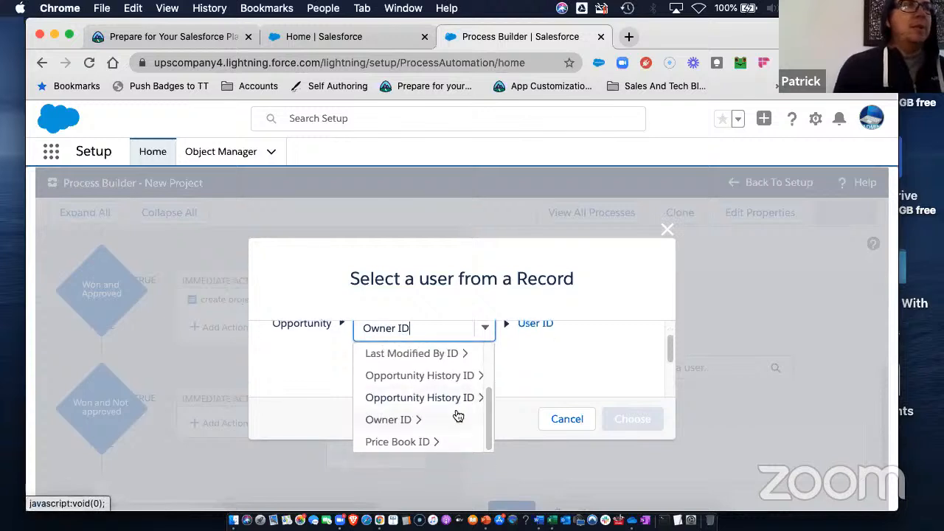
pyautogui.moveTo(489, 411); pyautogui.dragTo(492, 353)
pyautogui.click(580, 341)
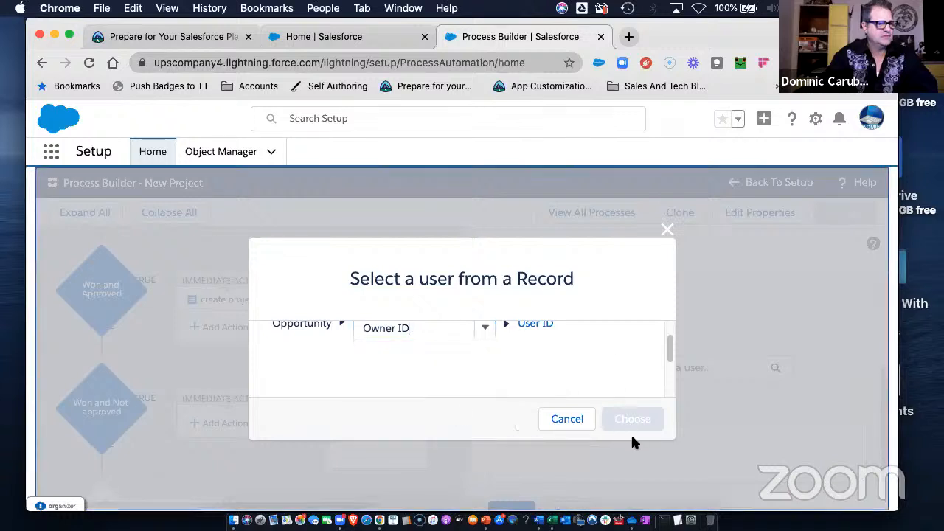
pyautogui.click(529, 326)
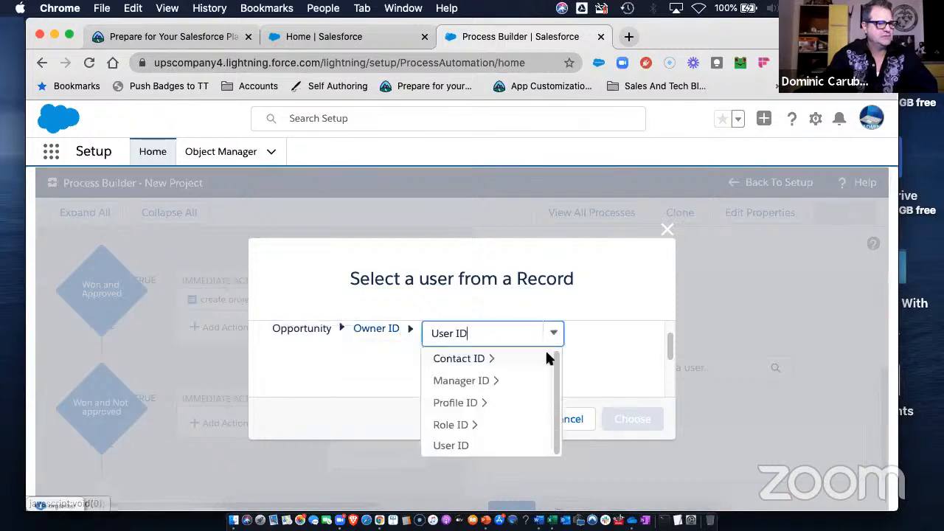
pyautogui.click(457, 446)
pyautogui.click(631, 420)
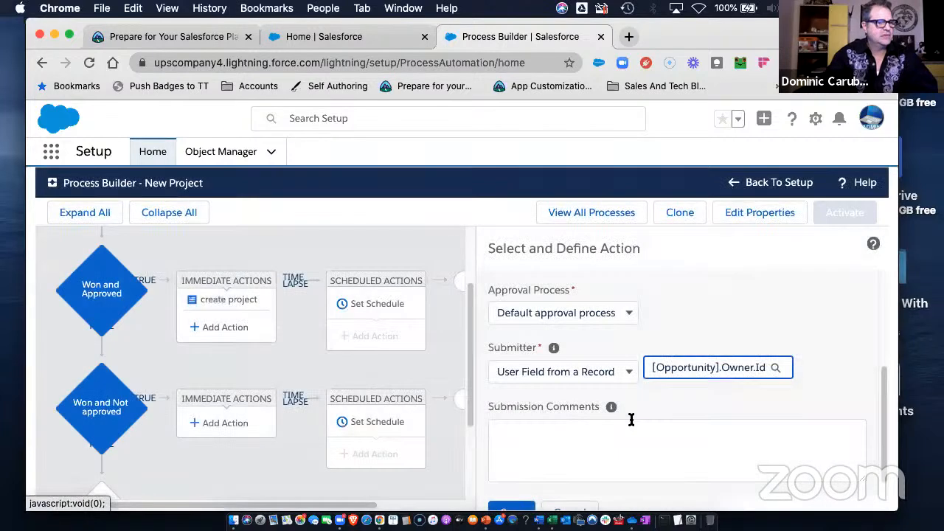
# Enter the submission comment "Over $1M requires approval and a credit check." and save the action.
pyautogui.click(549, 428)
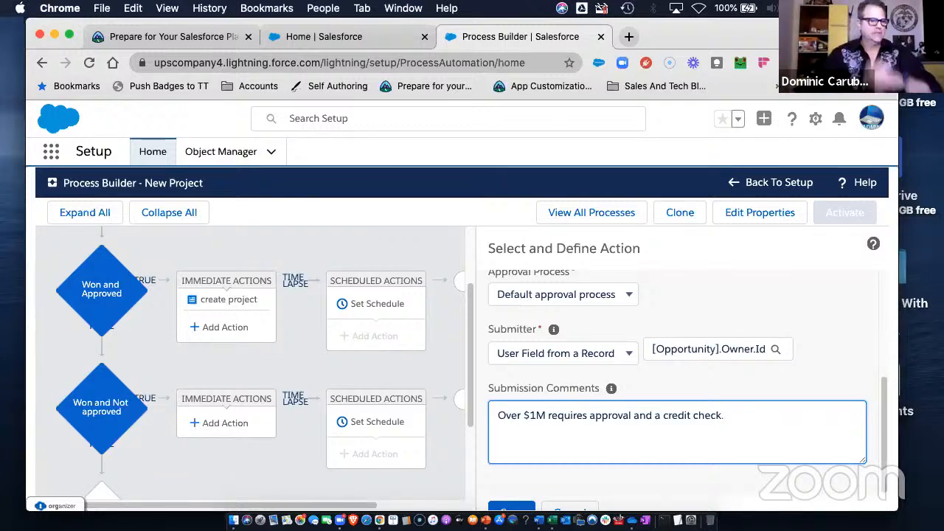
pyautogui.click(520, 504)
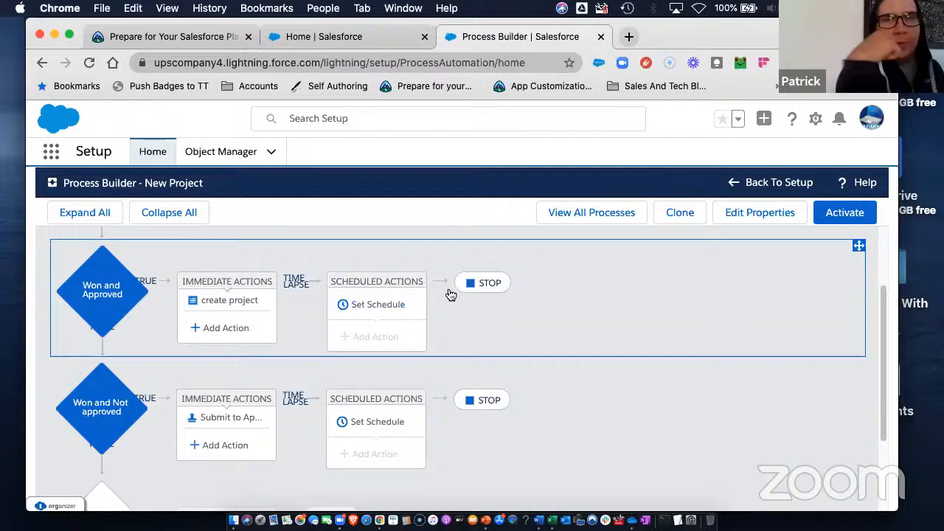
# Check what the process does after the Won and Approved criteria executes, without changing the setting.
pyautogui.click(483, 286)
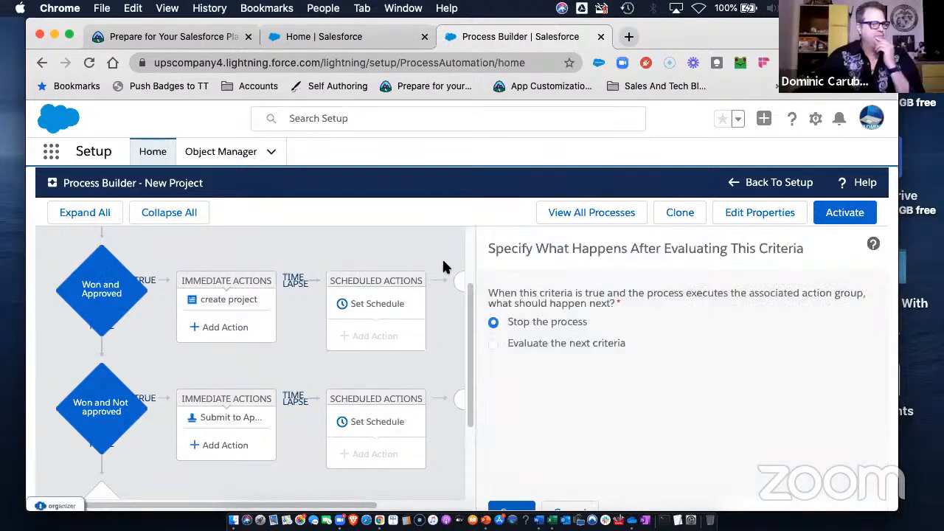
pyautogui.click(574, 508)
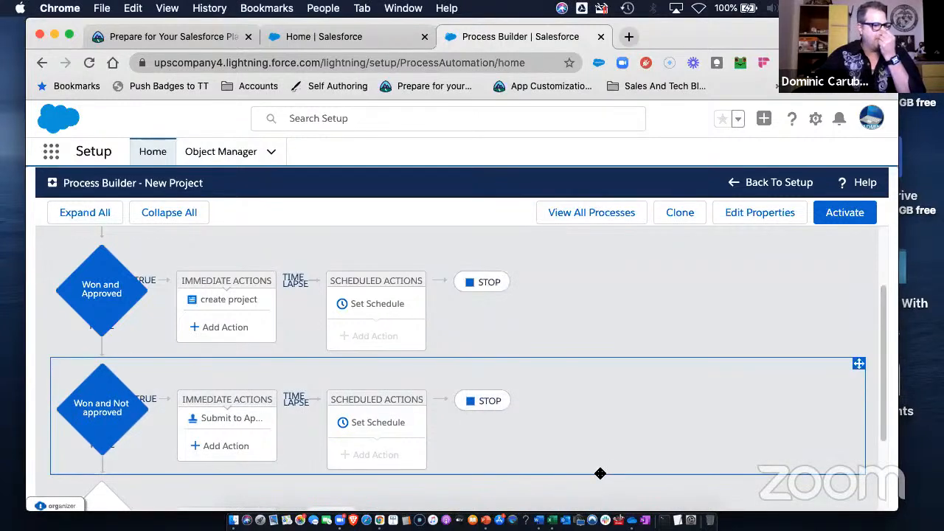
pyautogui.scroll(-3, 596, 451)
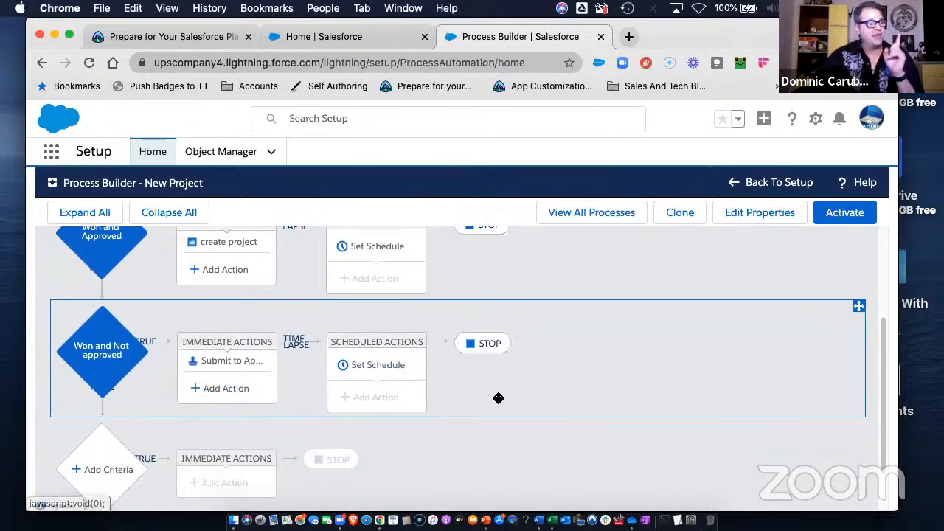
pyautogui.scroll(2, 500, 399)
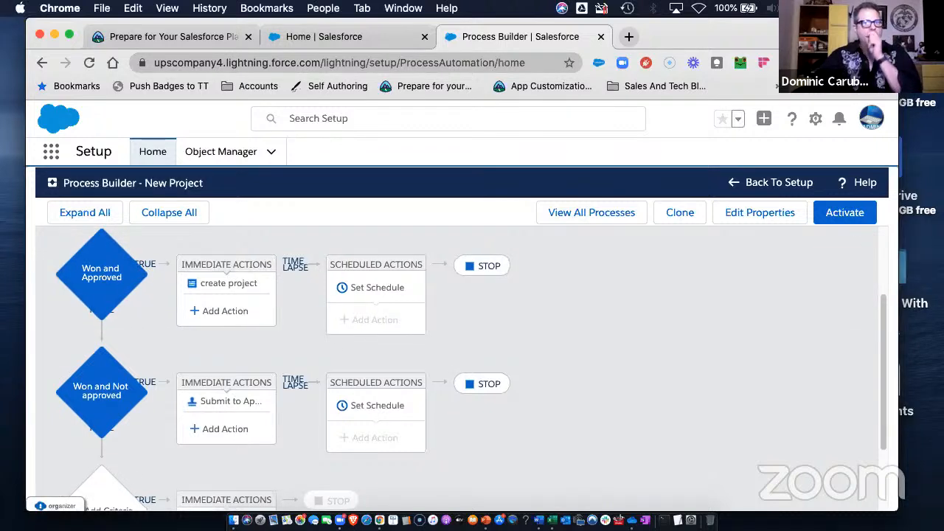
# Reduce the browser page zoom to 75%.
pyautogui.click(888, 62)
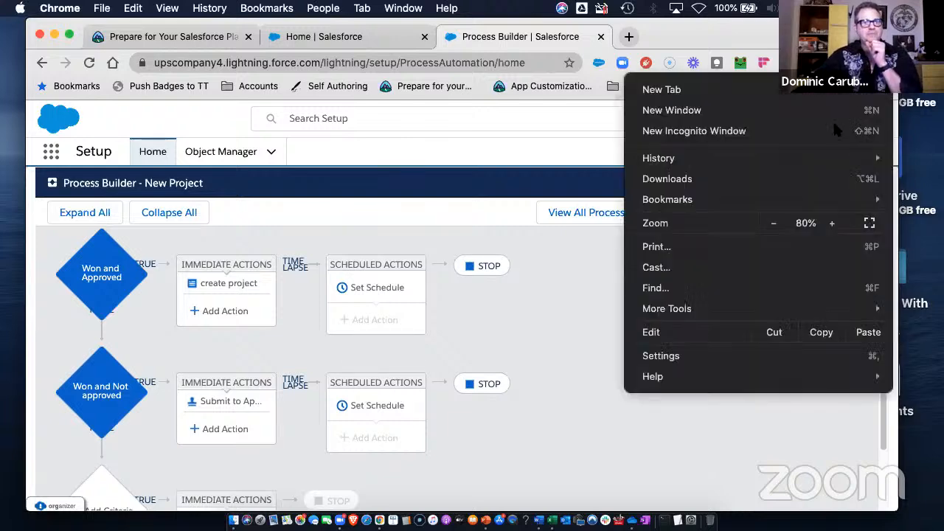
pyautogui.click(773, 223)
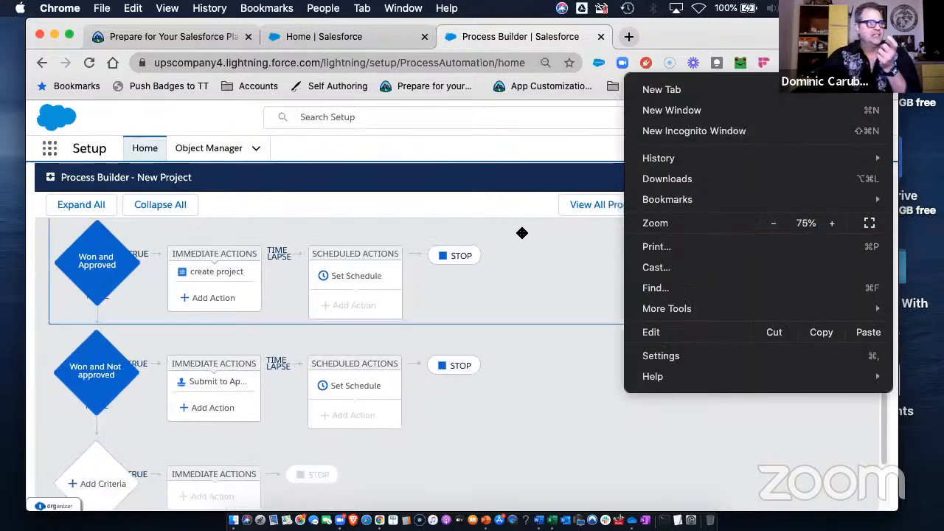
pyautogui.press('Escape')
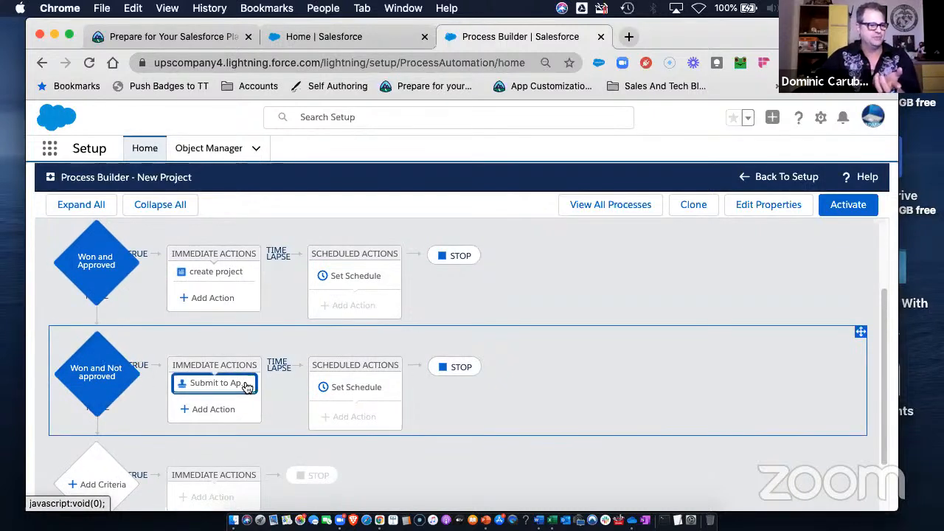
pyautogui.scroll(-1, 110, 447)
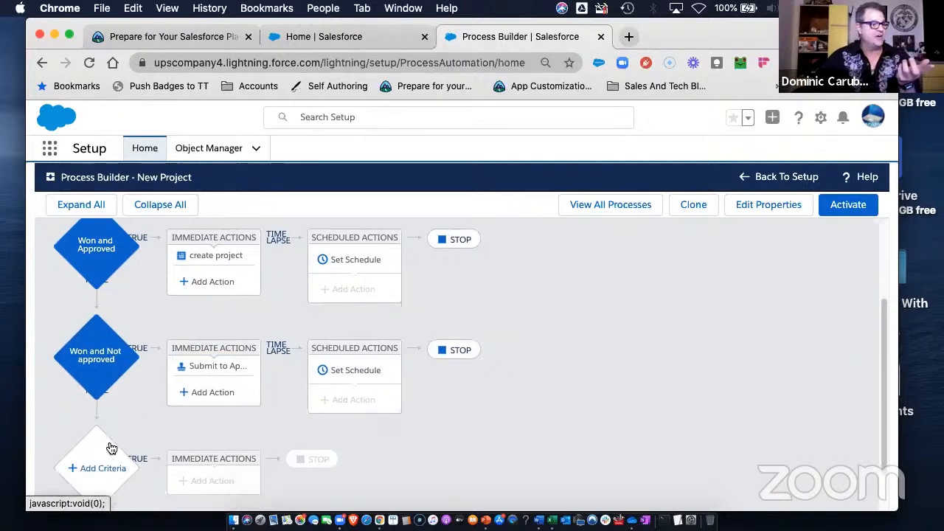
pyautogui.click(96, 470)
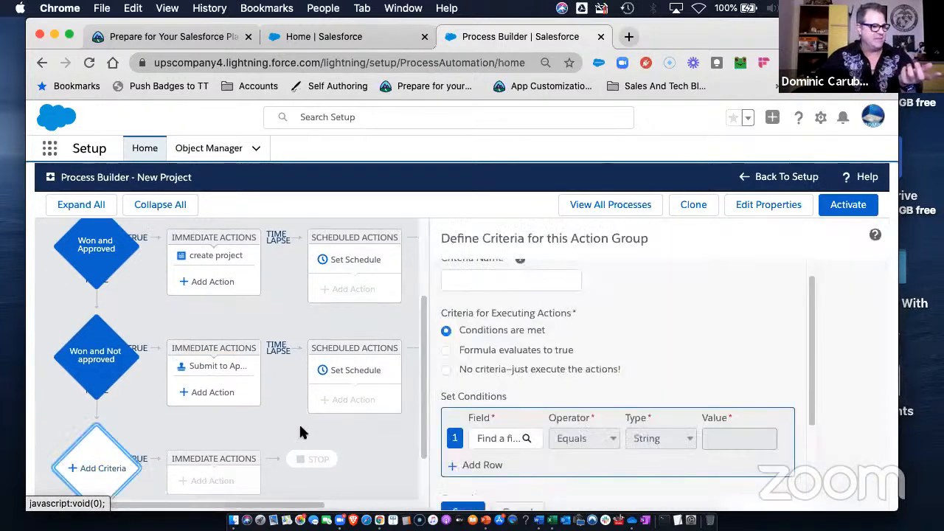
pyautogui.click(476, 280)
pyautogui.write('No')
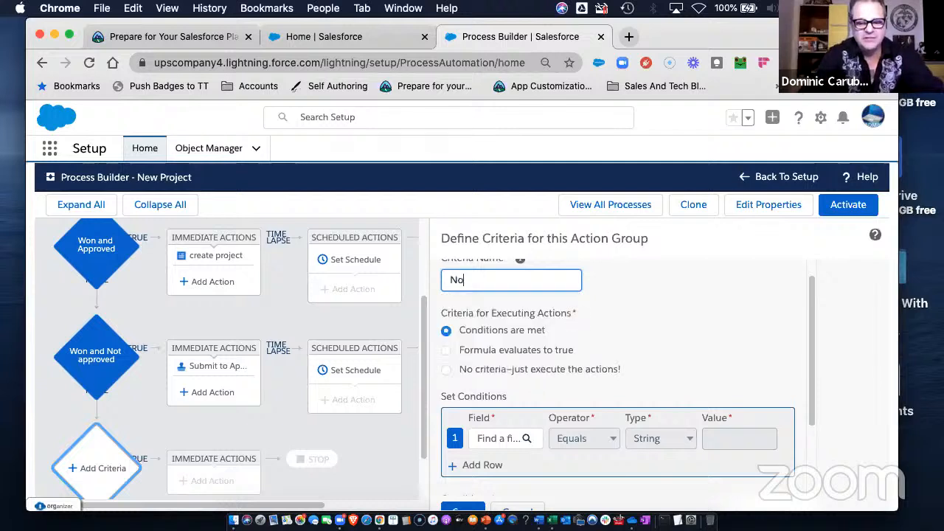
pyautogui.write('t Won Not Approved')
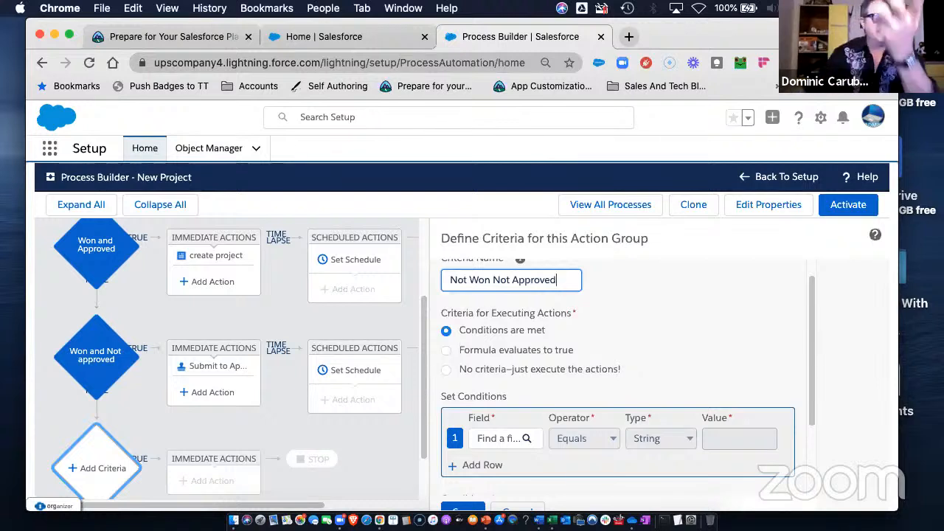
pyautogui.scroll(-1, 657, 354)
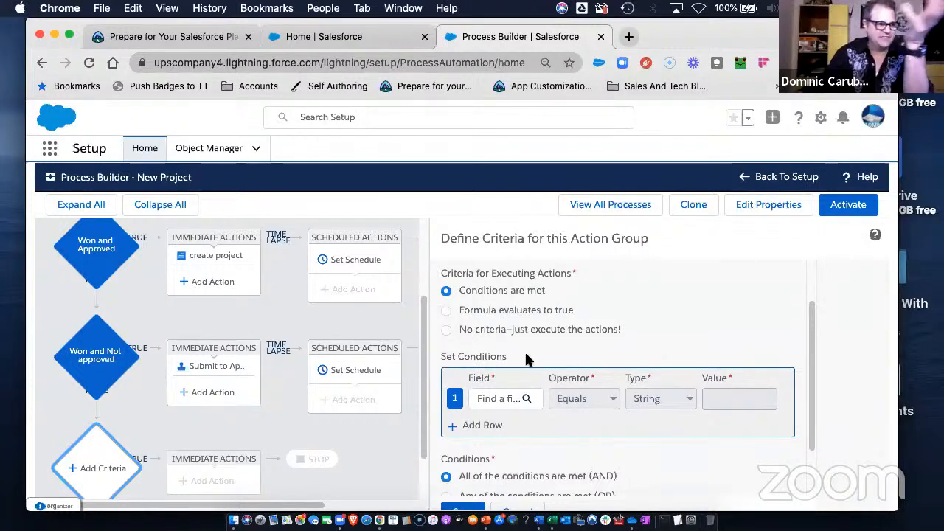
pyautogui.press('Escape')
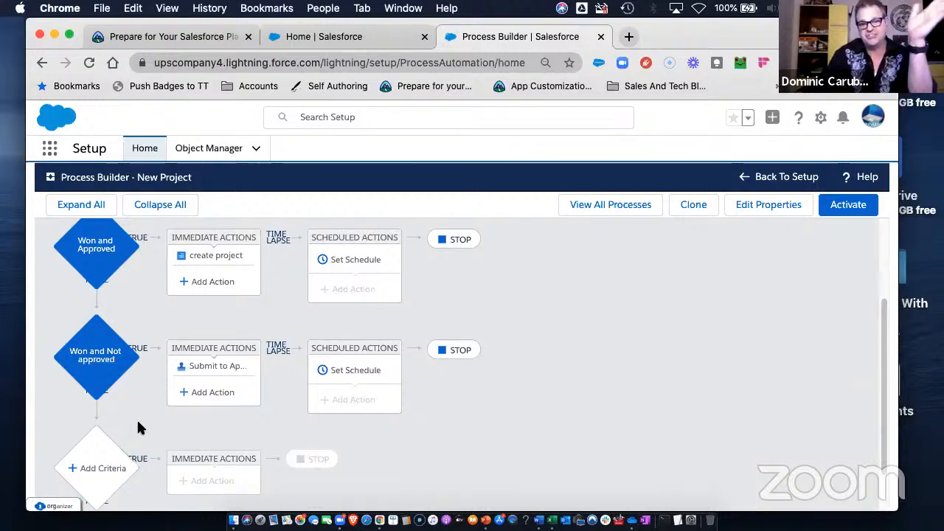
# Review the process flow and check when it starts for the Opportunity object, leaving the start settings unsaved.
pyautogui.scroll(-1, 184, 418)
pyautogui.scroll(-2, 184, 420)
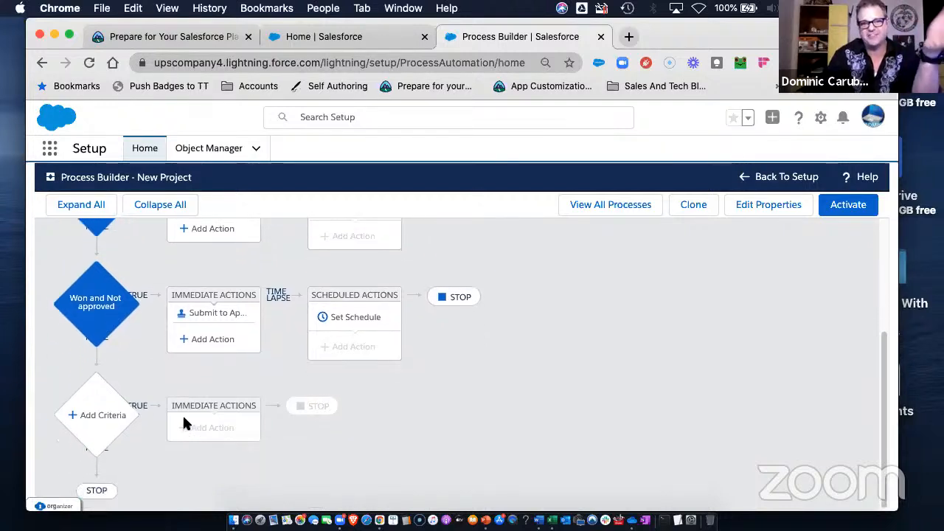
pyautogui.scroll(4, 139, 289)
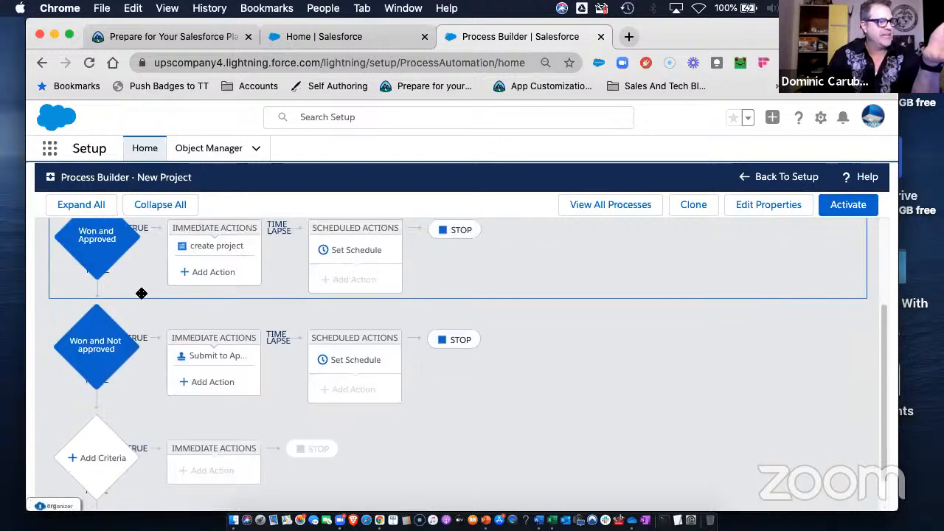
pyautogui.scroll(2, 148, 296)
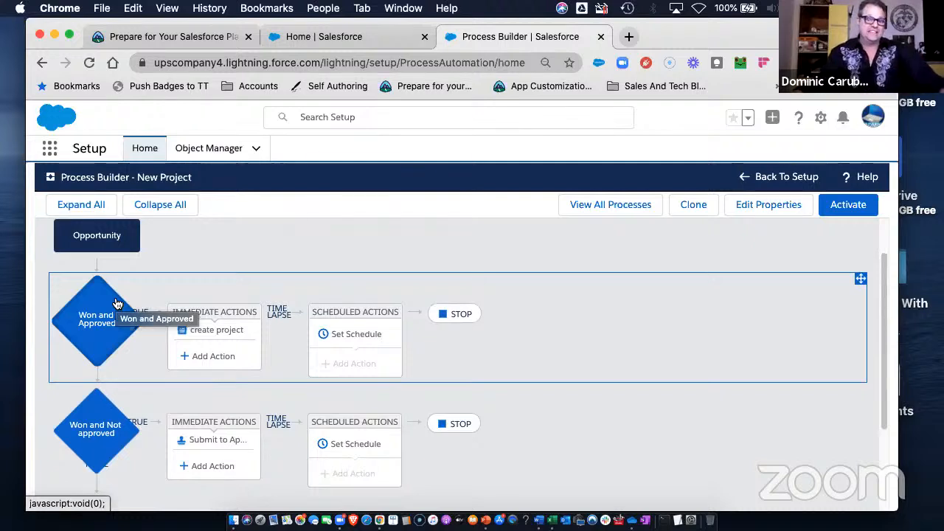
pyautogui.click(104, 245)
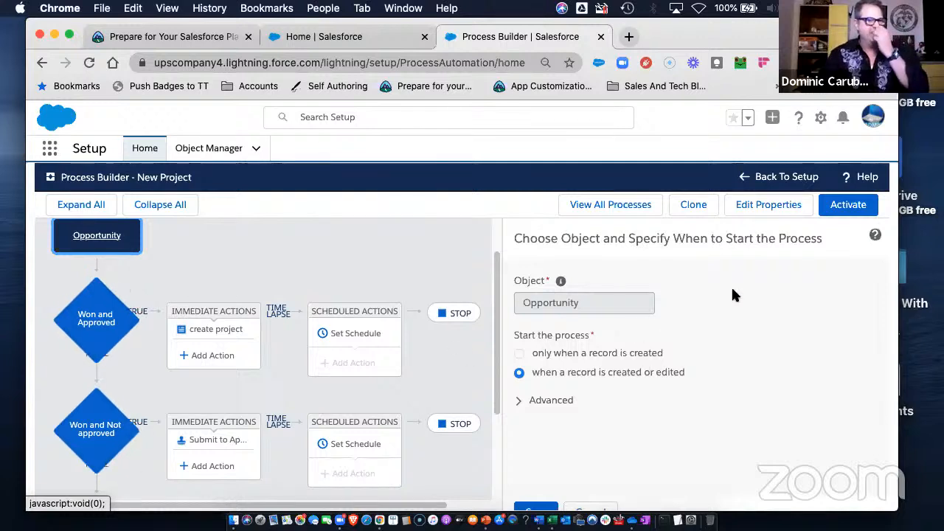
pyautogui.click(593, 510)
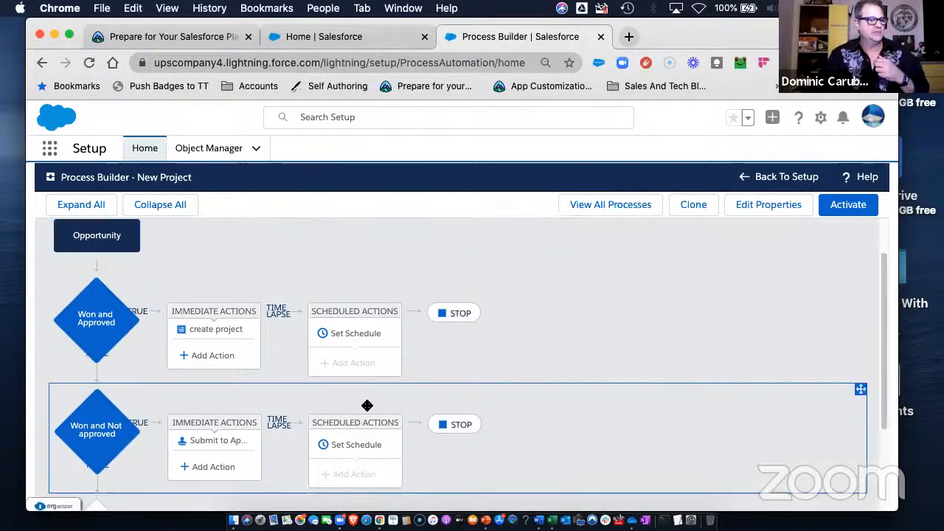
# Try moving the Won and Not approved criteria ahead of Won and Approved, and restore the original order.
pyautogui.scroll(-2, 221, 395)
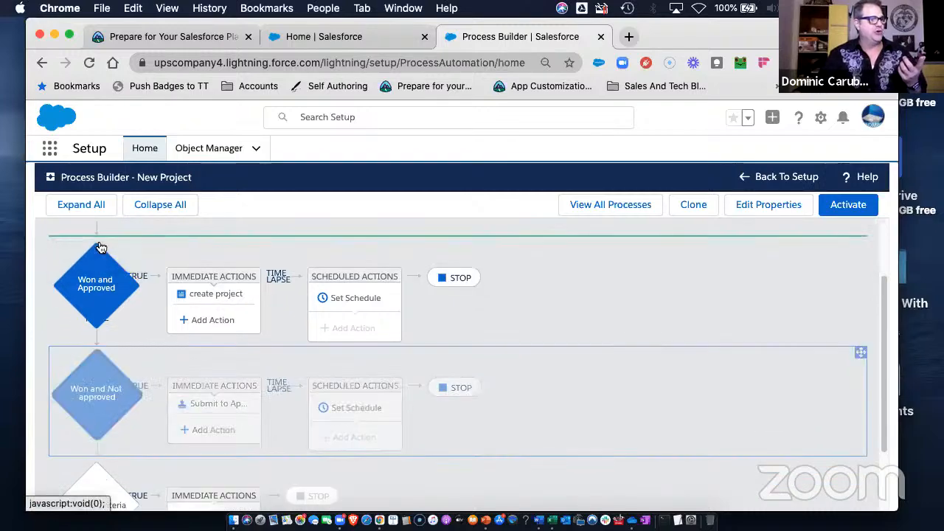
pyautogui.click(99, 245)
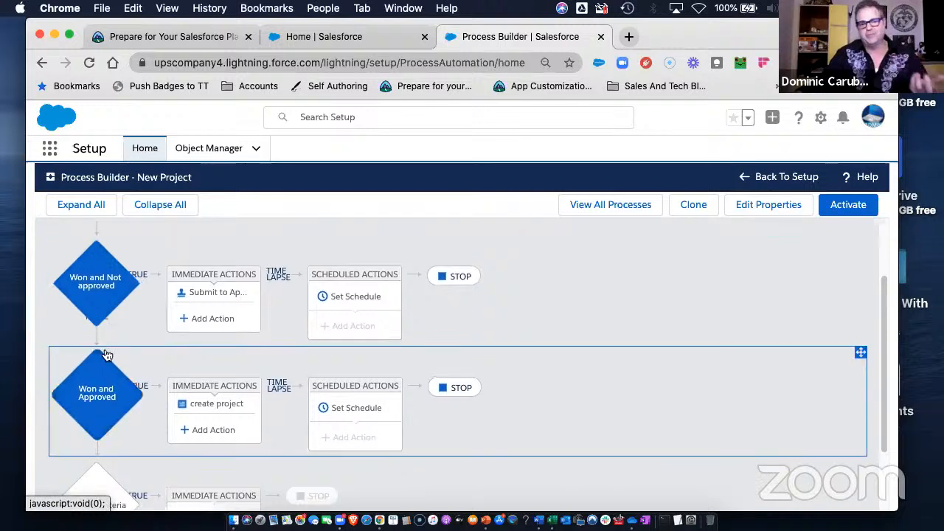
pyautogui.moveTo(94, 397); pyautogui.dragTo(110, 274)
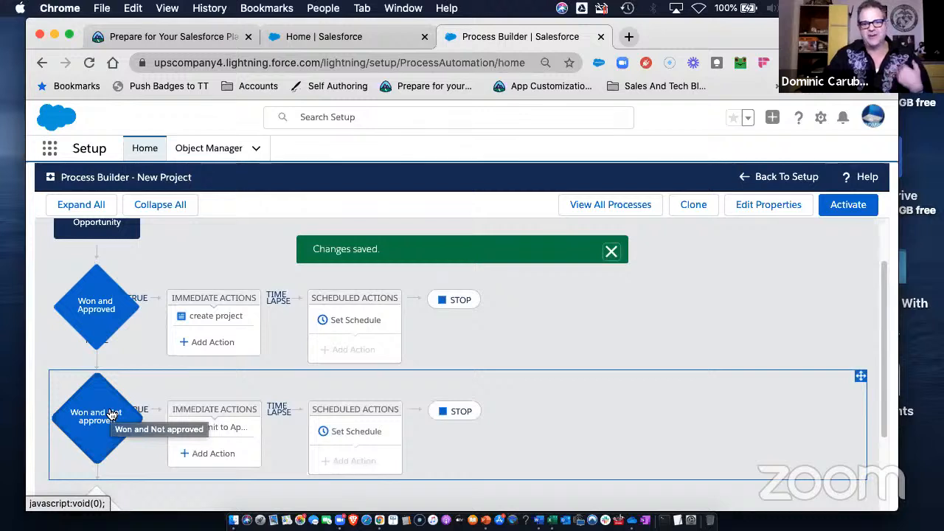
# Start a new criteria node after Won and Not approved with the condition Opportunity Won equals Boolean False.
pyautogui.scroll(-3, 111, 417)
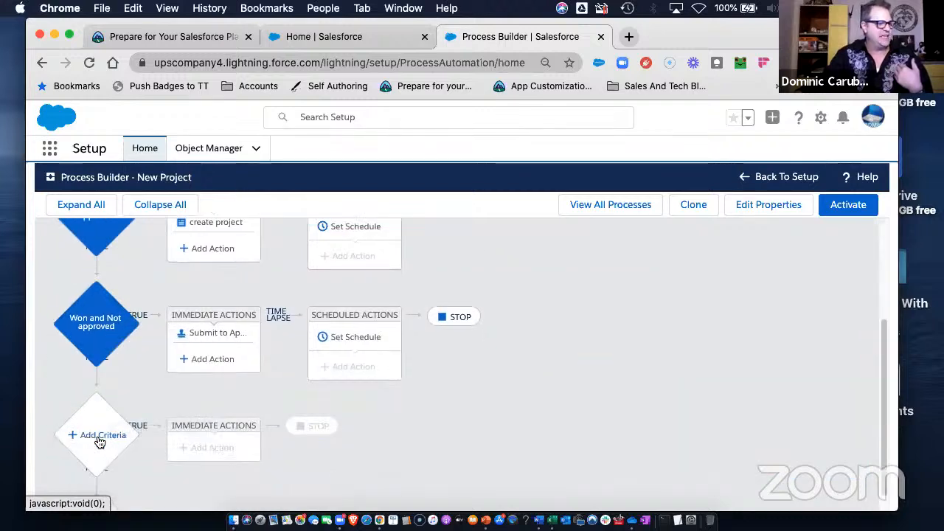
pyautogui.click(99, 440)
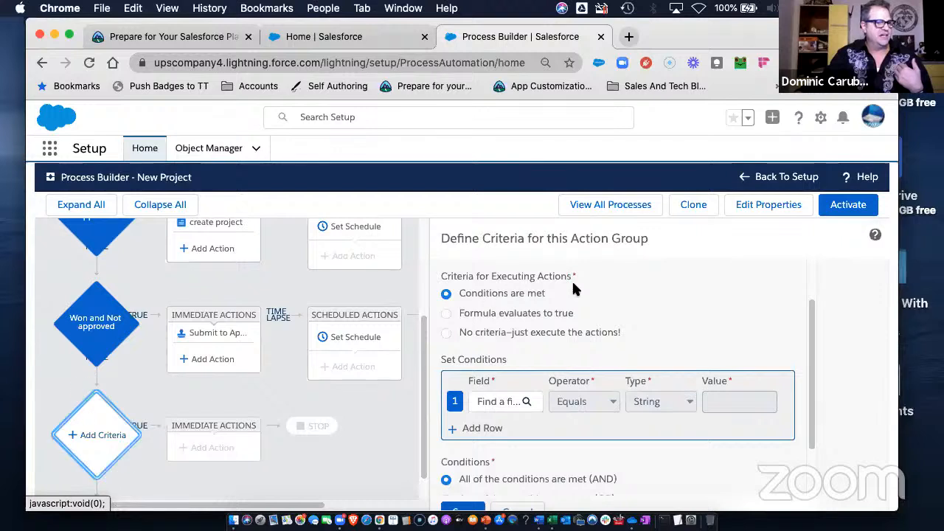
pyautogui.click(502, 401)
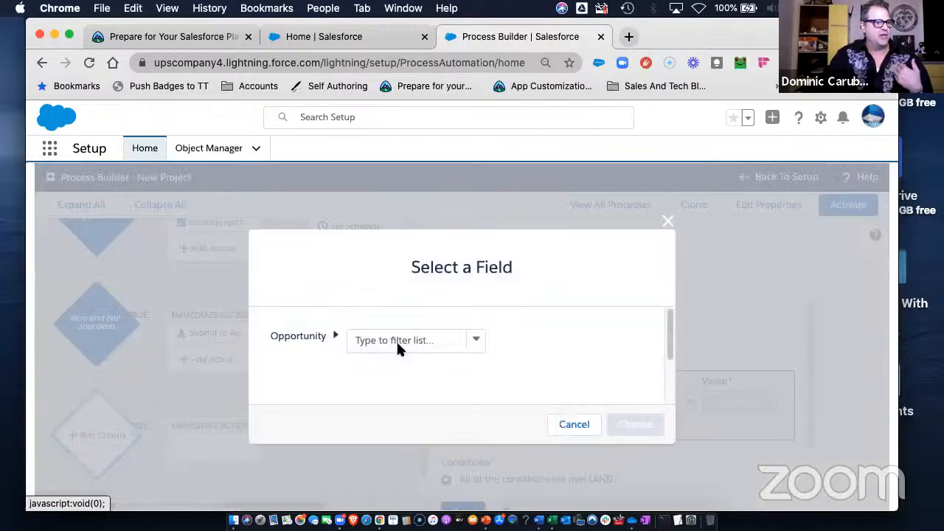
pyautogui.write('won')
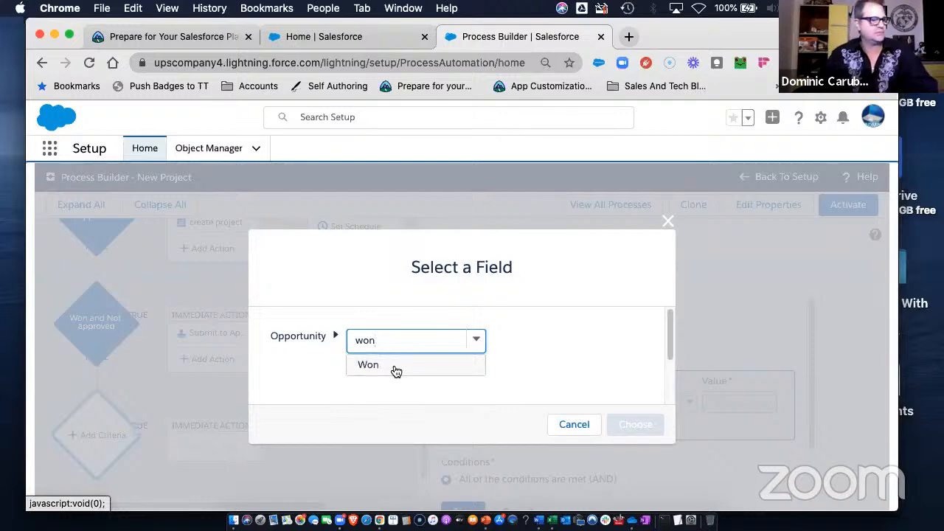
pyautogui.click(396, 371)
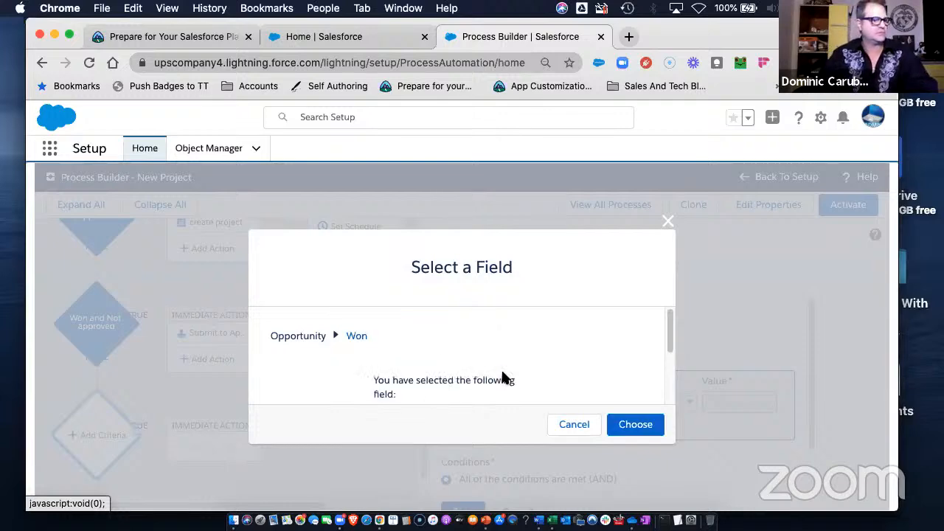
pyautogui.click(637, 426)
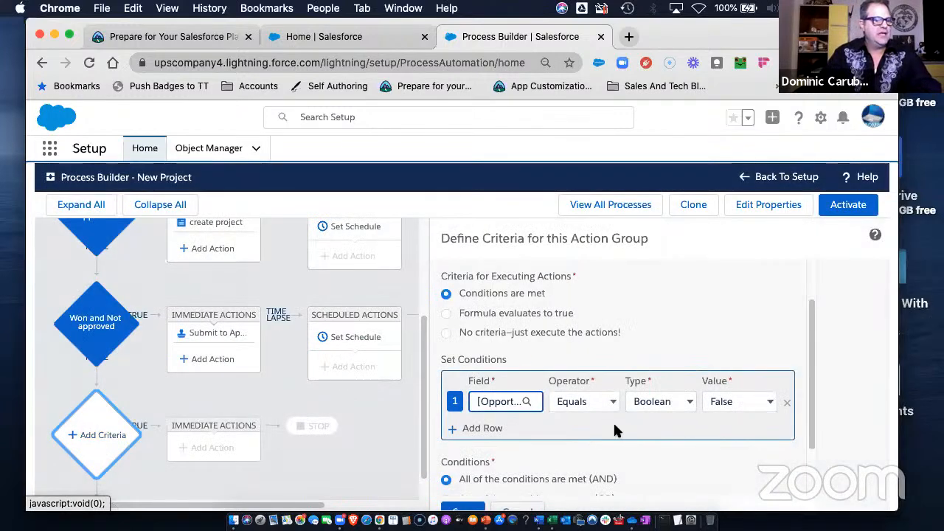
# Add a second condition row to the new criteria using the Opportunity Close Date field.
pyautogui.scroll(-2, 532, 421)
pyautogui.click(467, 361)
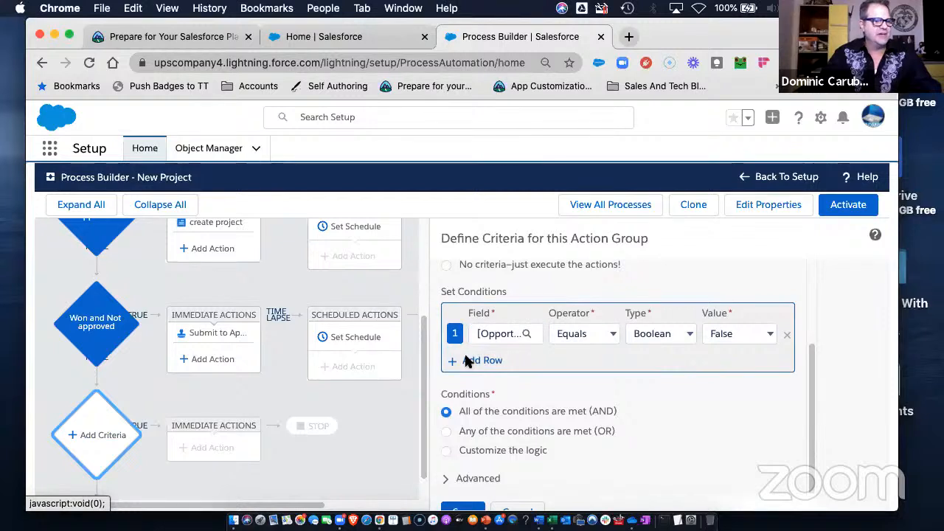
pyautogui.click(504, 358)
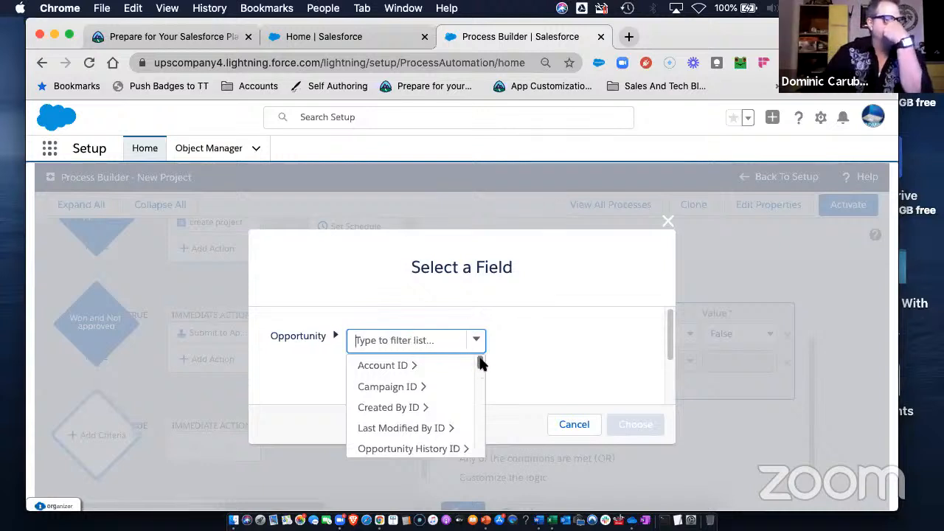
pyautogui.moveTo(481, 362); pyautogui.dragTo(482, 391)
pyautogui.click(379, 397)
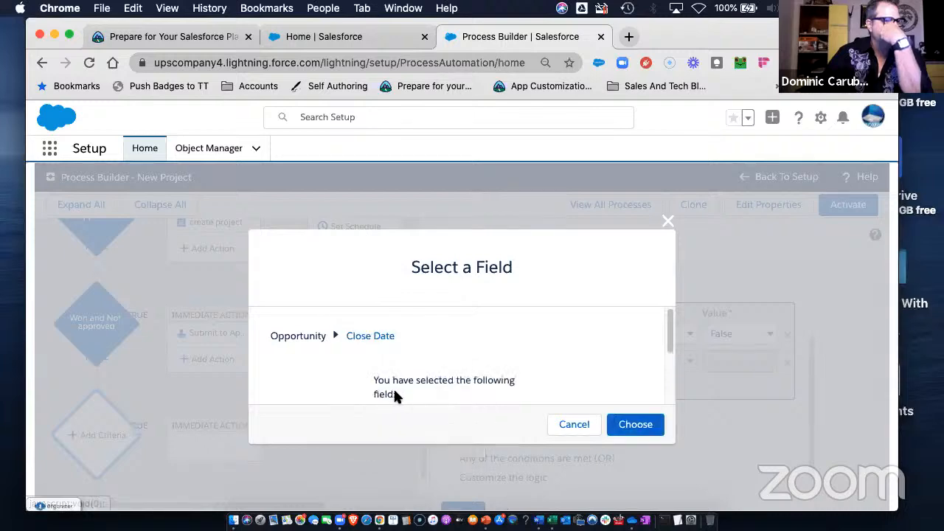
pyautogui.click(626, 423)
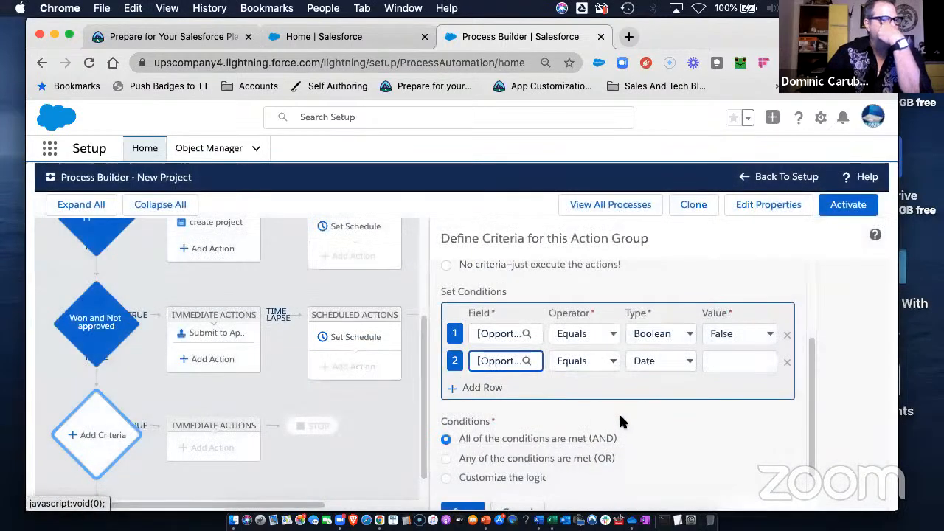
# Change the second condition's field to Opportunity Closed, equal to False, and remove the first condition on Won.
pyautogui.click(494, 363)
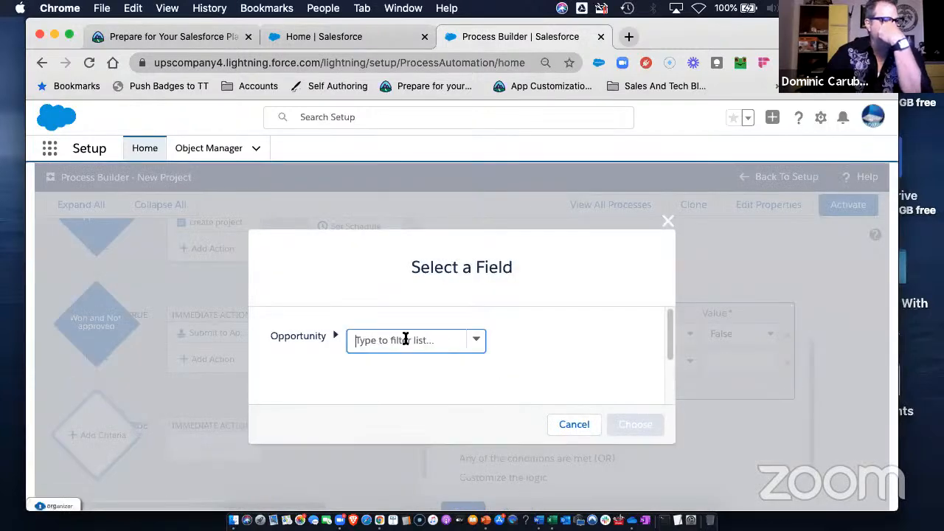
pyautogui.click(405, 339)
pyautogui.write('close')
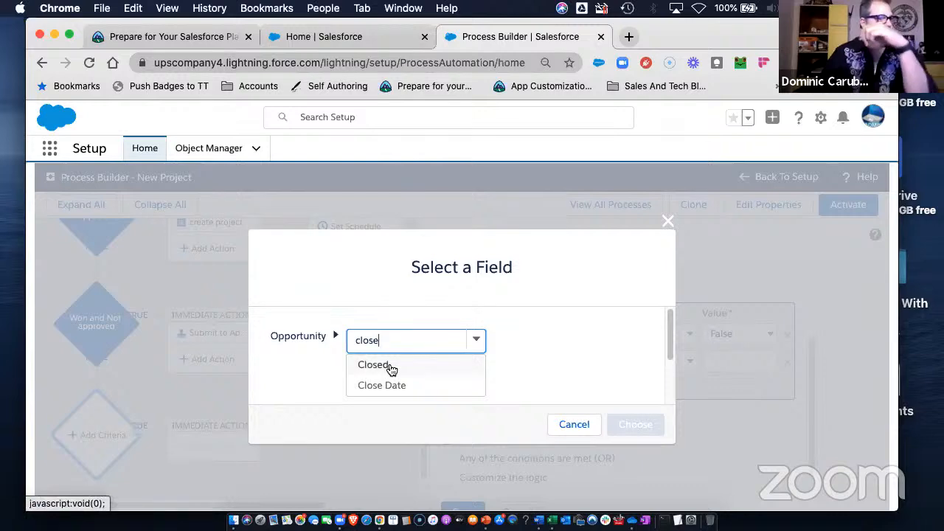
pyautogui.click(393, 365)
pyautogui.click(633, 424)
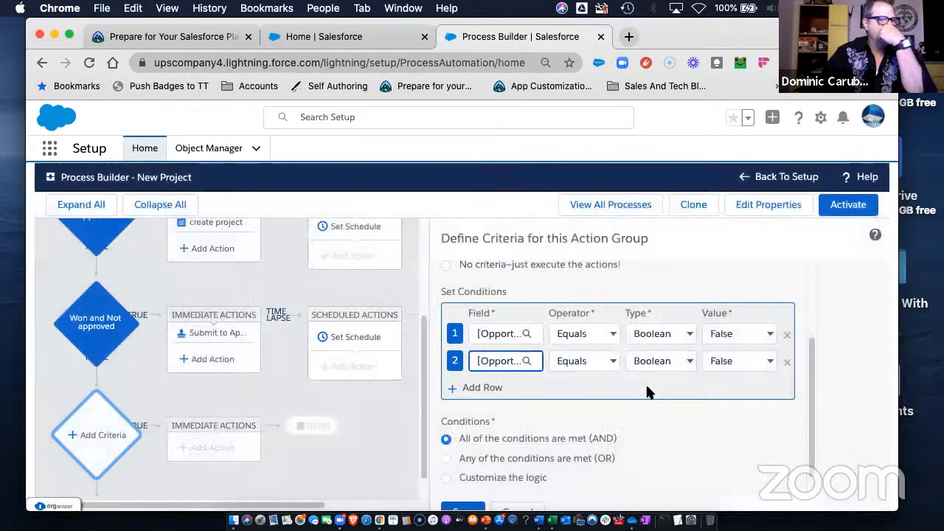
pyautogui.click(787, 336)
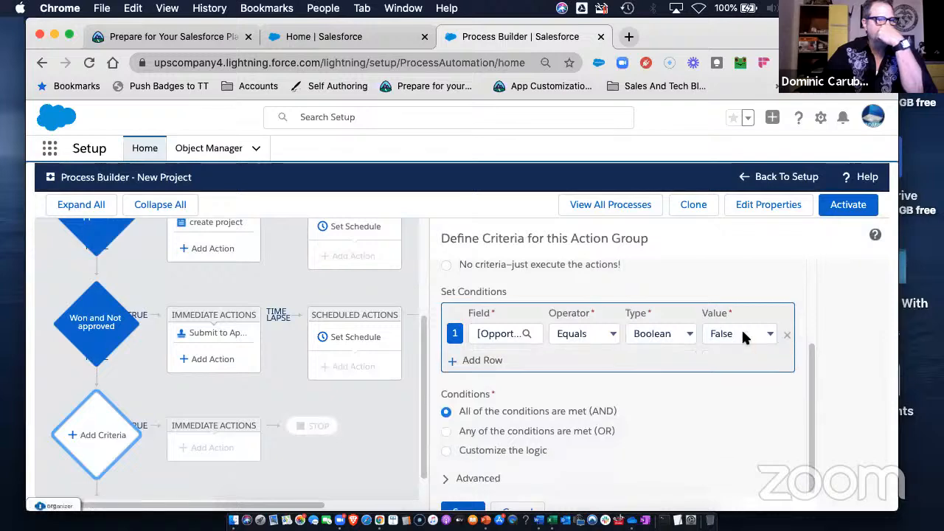
# Add another condition row to the criteria and choose the Opportunity Close Date field for it.
pyautogui.click(482, 360)
pyautogui.click(508, 362)
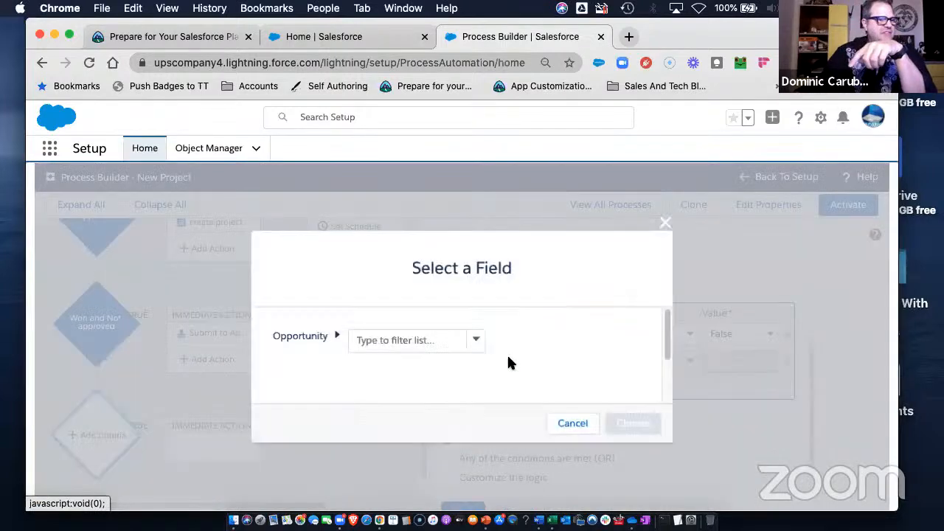
pyautogui.click(379, 334)
pyautogui.write('cl')
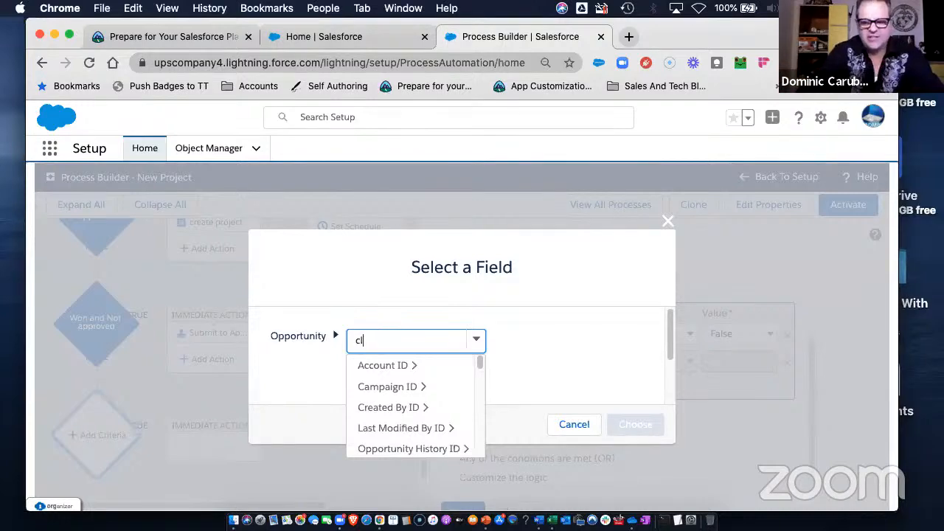
pyautogui.write('ose')
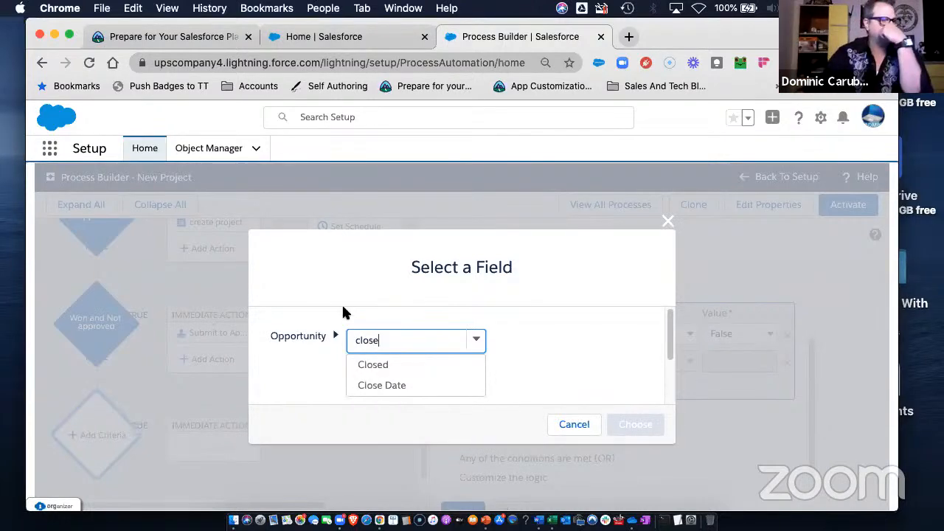
pyautogui.click(398, 386)
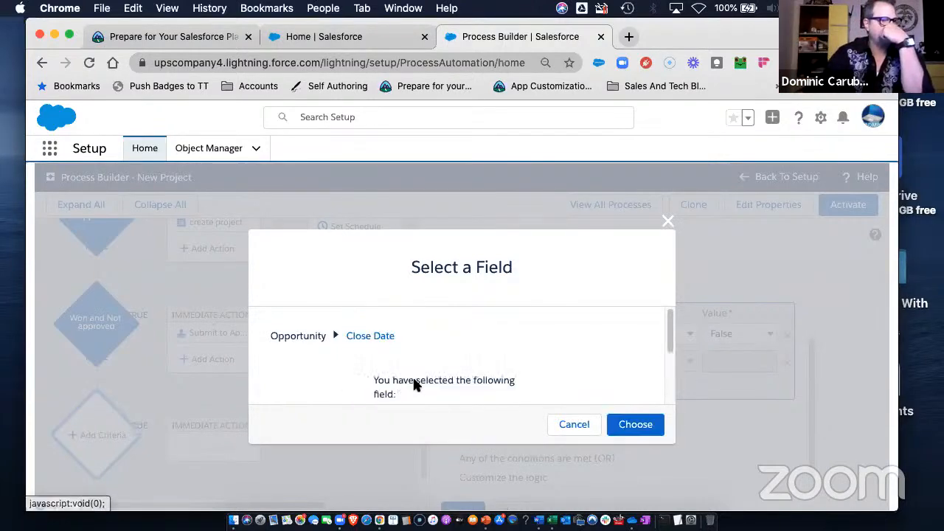
pyautogui.click(633, 425)
# Set the Close Date condition's operator to Less than and its value to Today.
pyautogui.click(579, 361)
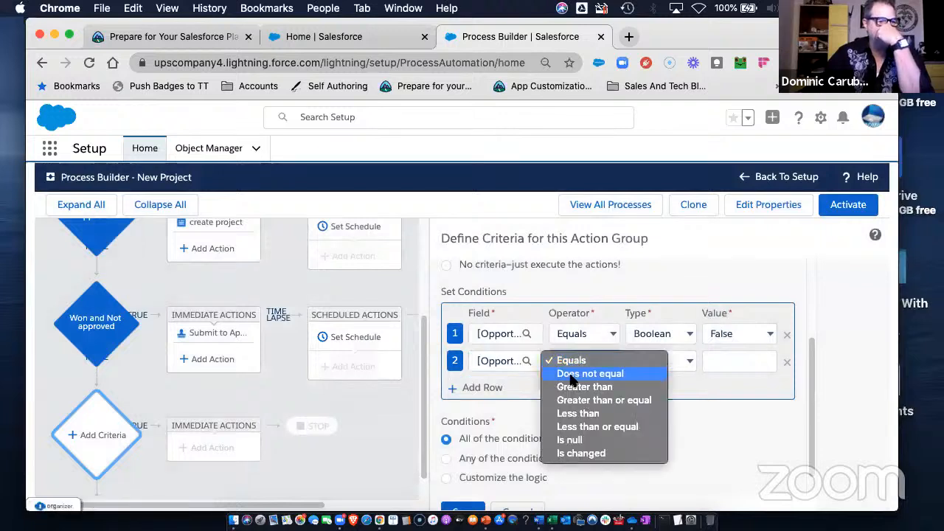
pyautogui.click(581, 414)
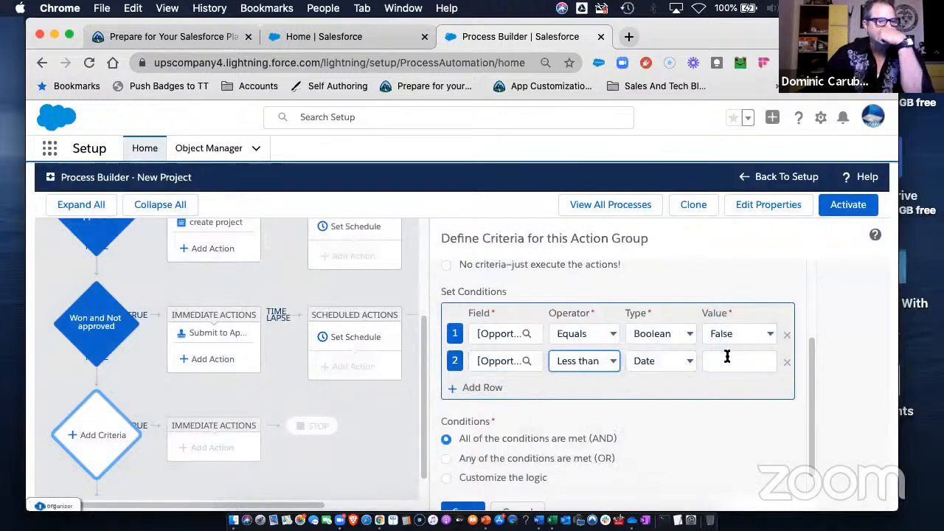
pyautogui.click(728, 359)
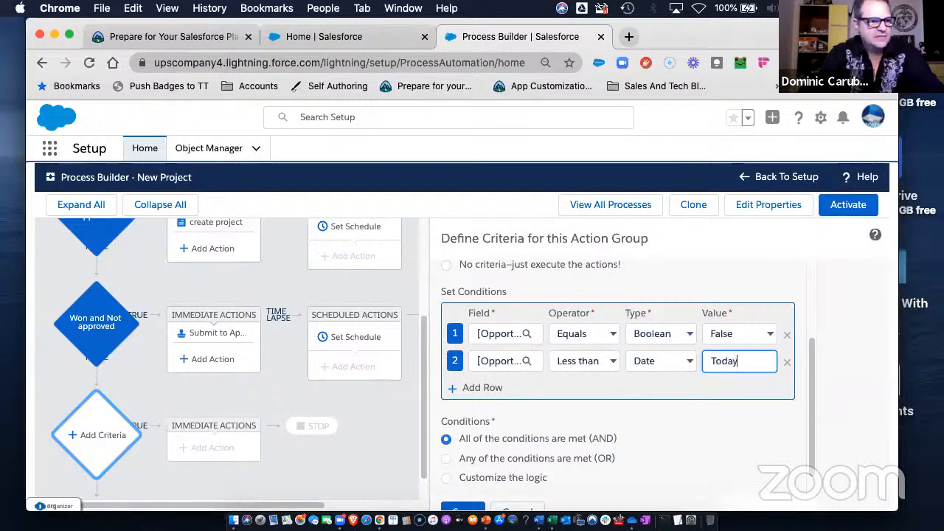
# Change the Close Date condition's type to Formula and apply "< Today" as its formula.
pyautogui.click(464, 511)
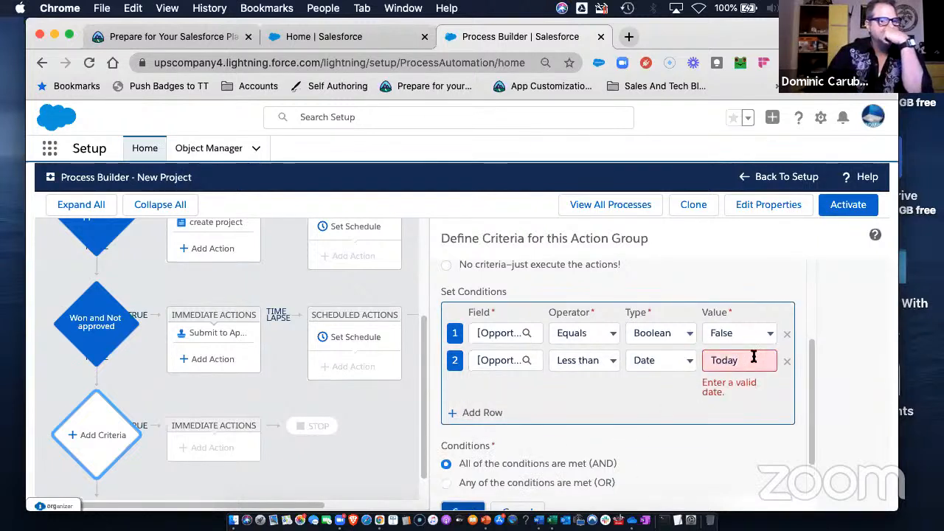
pyautogui.click(653, 363)
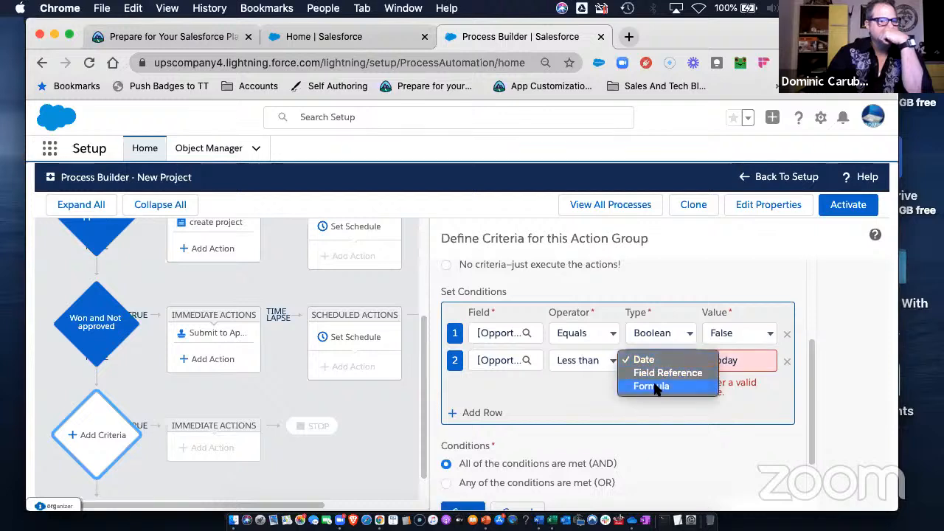
pyautogui.click(653, 388)
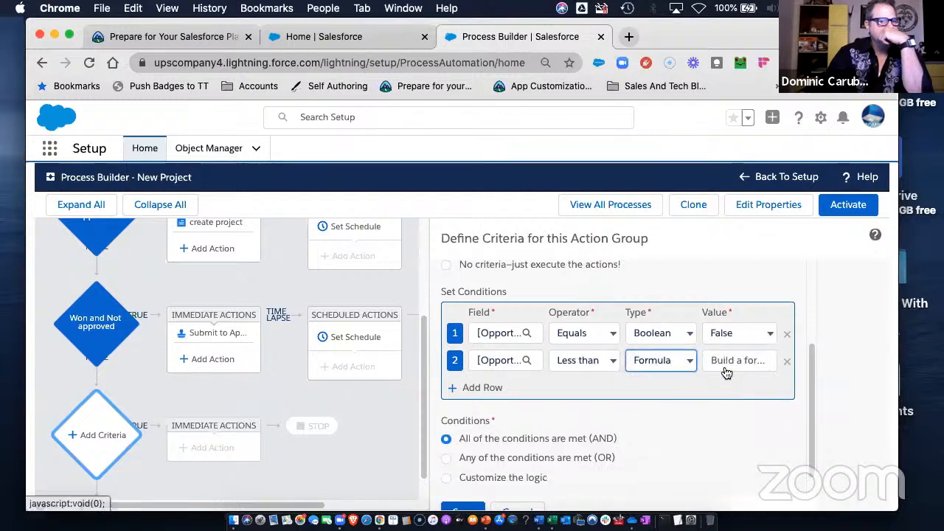
pyautogui.click(729, 354)
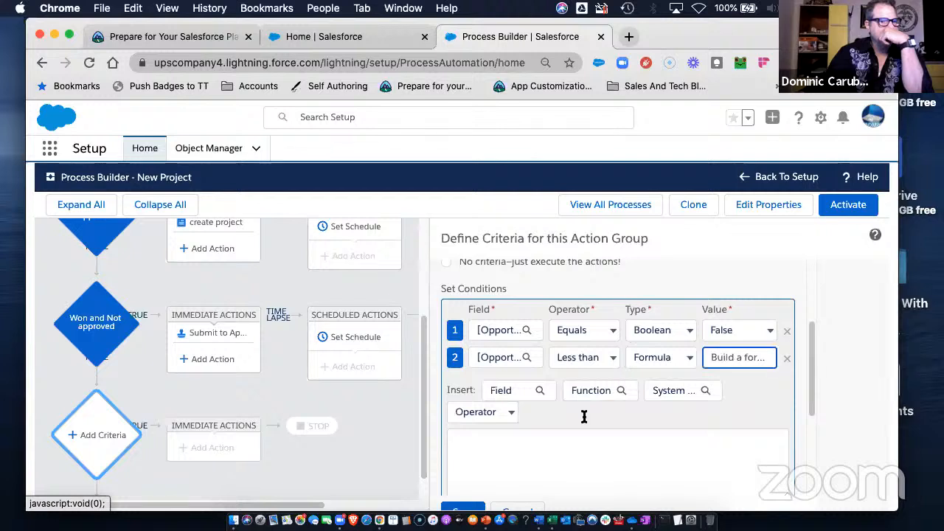
pyautogui.click(492, 441)
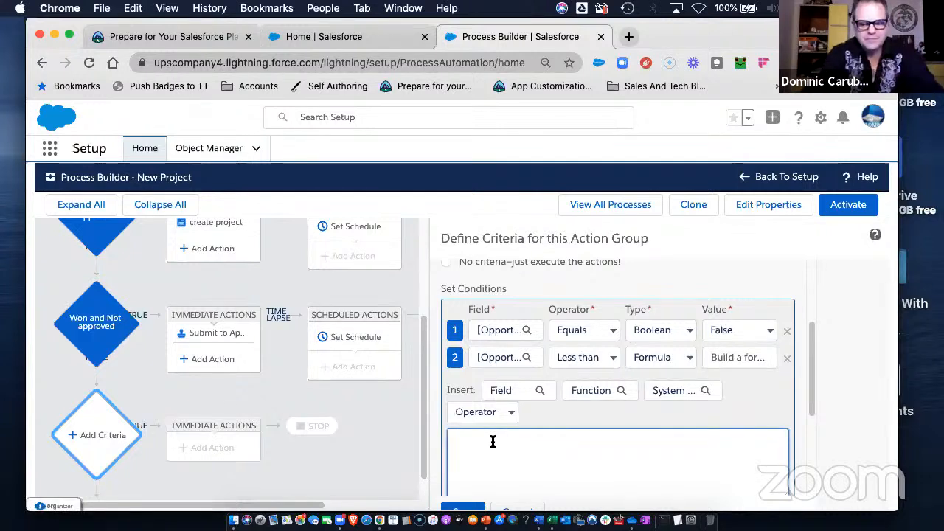
pyautogui.write('< Today')
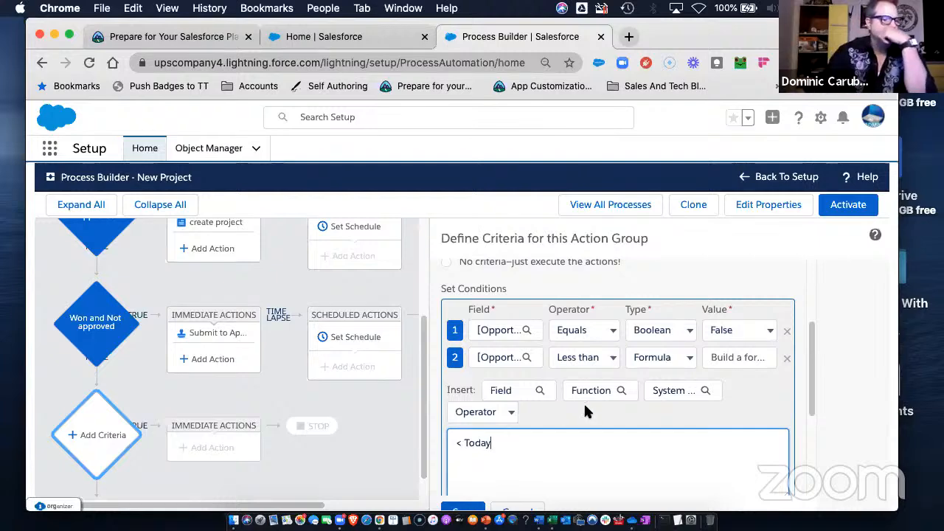
pyautogui.scroll(-3, 585, 411)
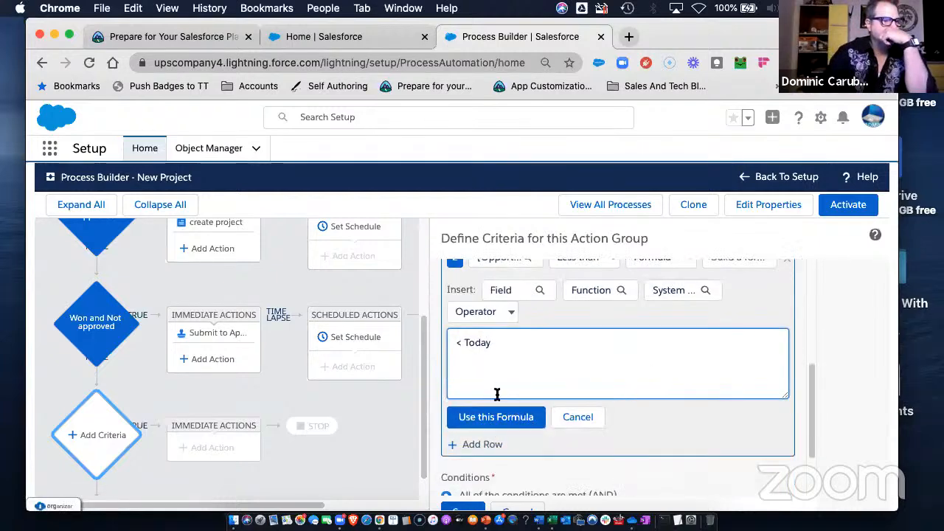
pyautogui.click(500, 310)
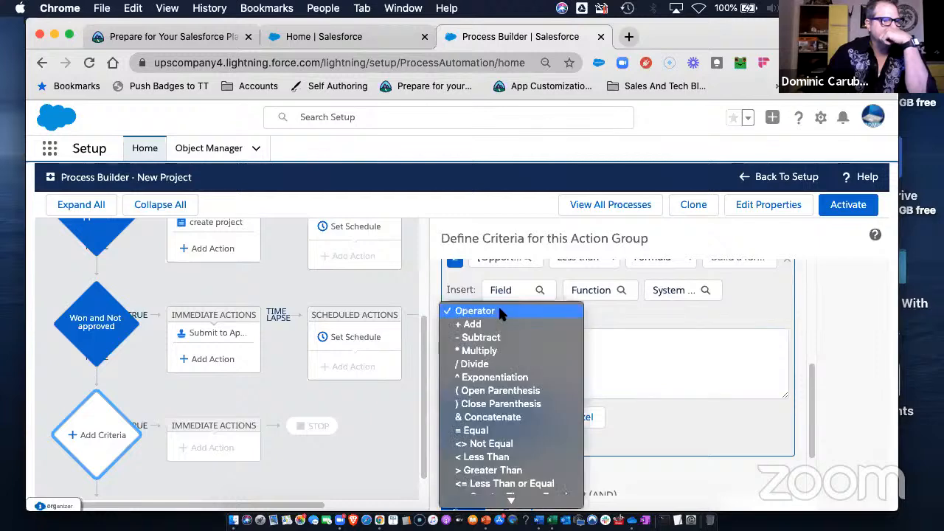
pyautogui.click(638, 366)
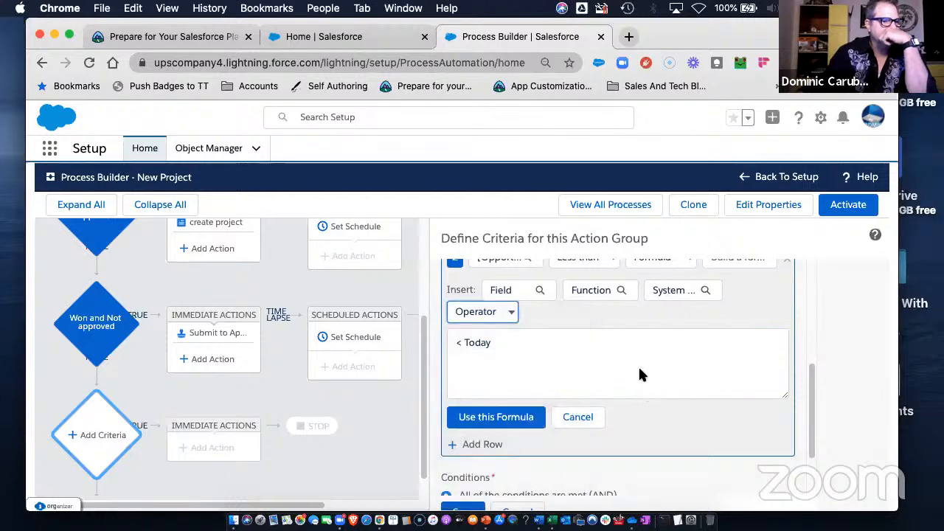
pyautogui.click(506, 417)
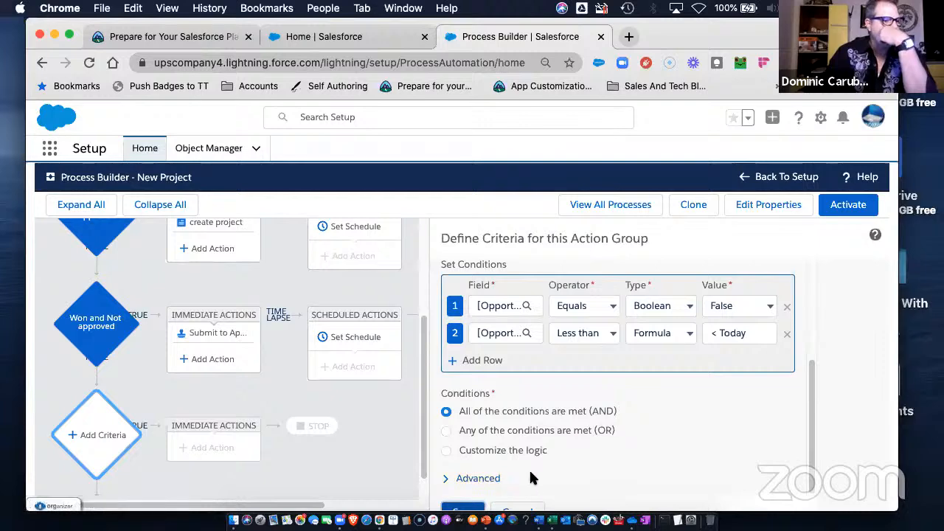
# Name the criteria "Close Date in the Past" and try to save it.
pyautogui.click(463, 510)
pyautogui.click(484, 310)
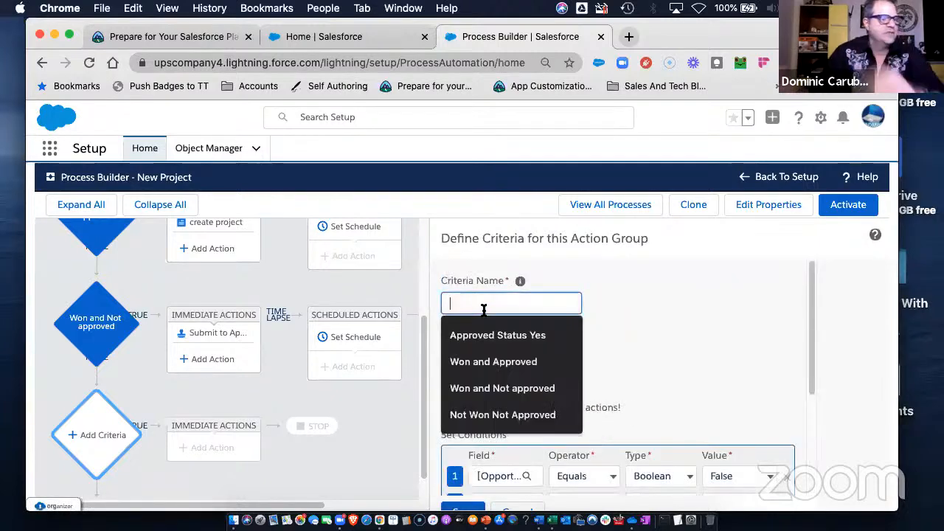
pyautogui.write('Close Date in the Past')
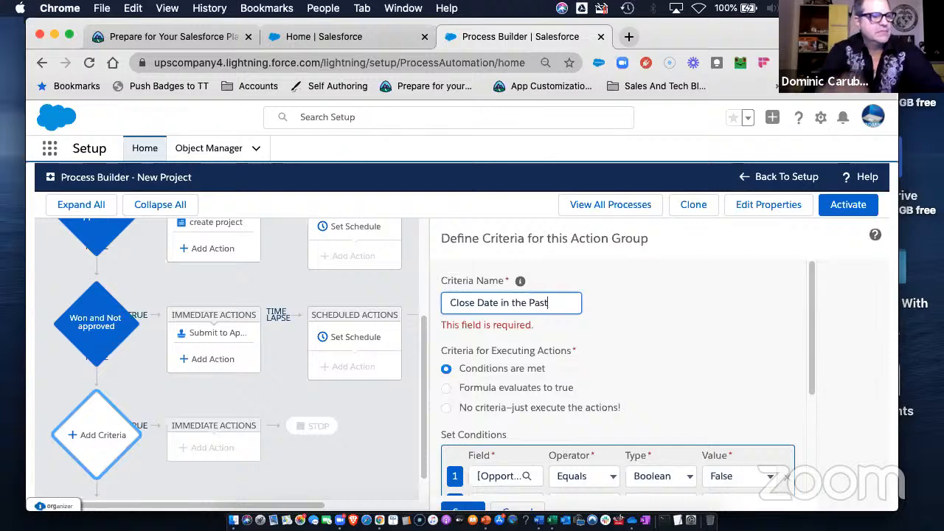
pyautogui.scroll(-3, 501, 369)
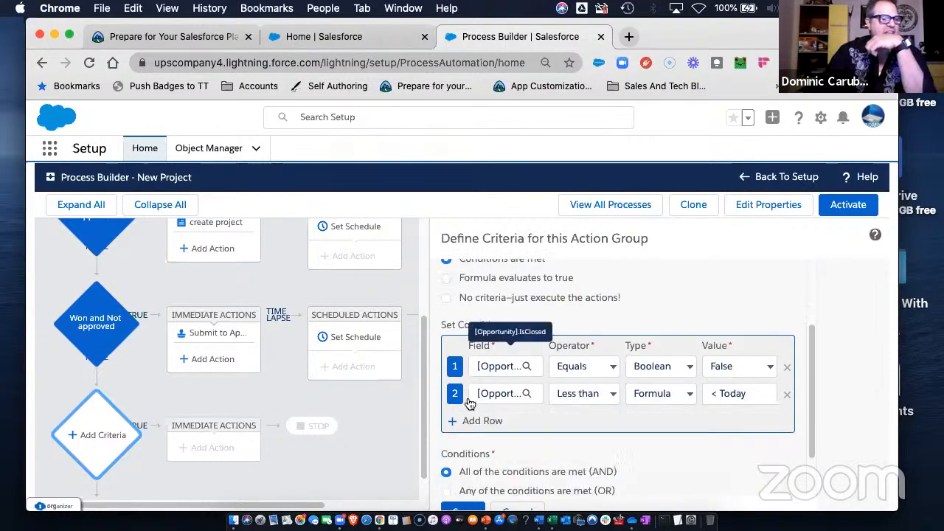
pyautogui.click(472, 504)
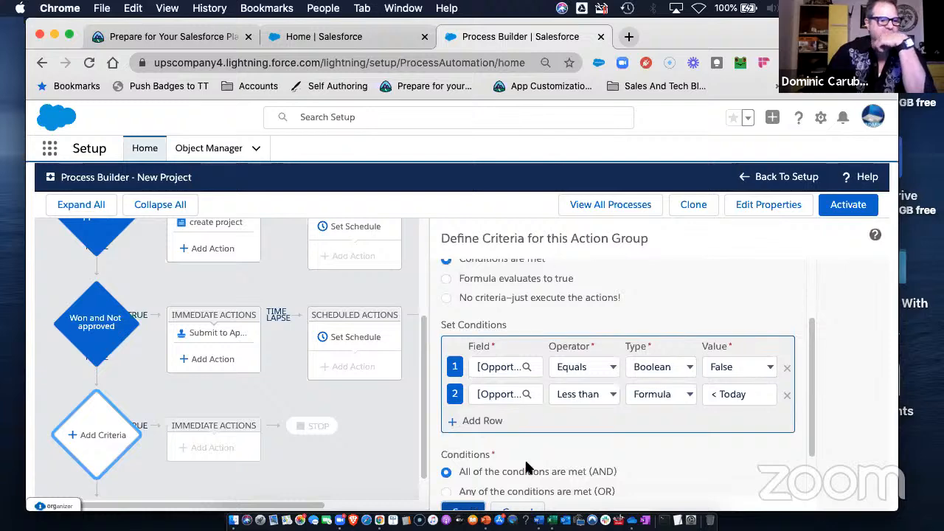
# Change the Close Date condition's formula to "< ()Today" and try to save the criteria.
pyautogui.scroll(-5, 568, 432)
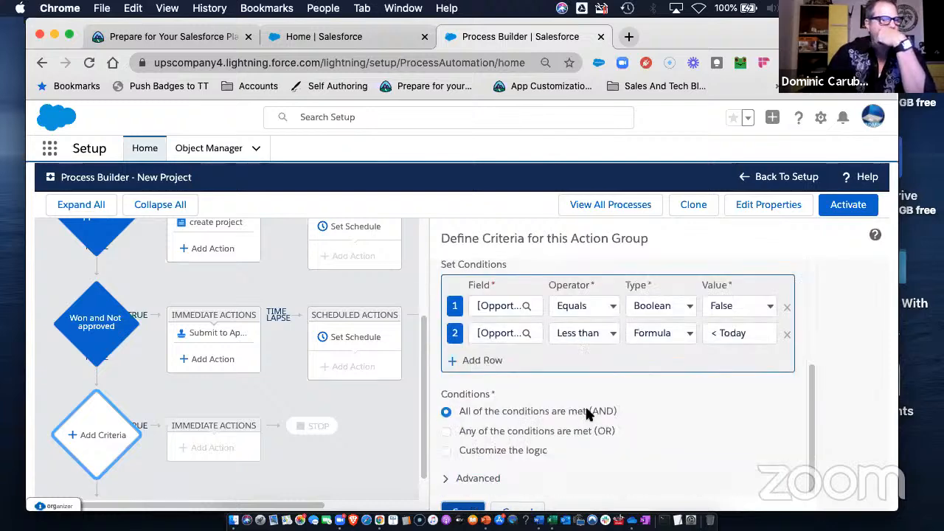
pyautogui.click(728, 336)
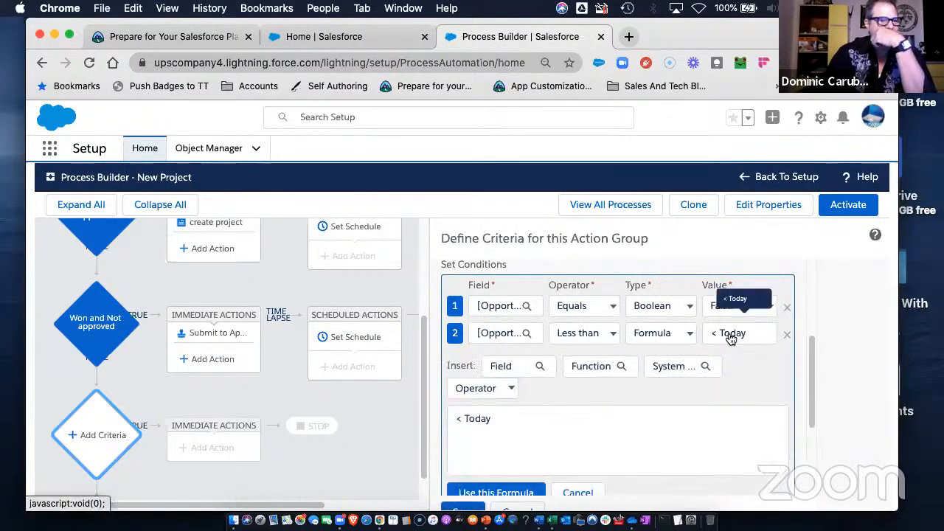
pyautogui.click(464, 419)
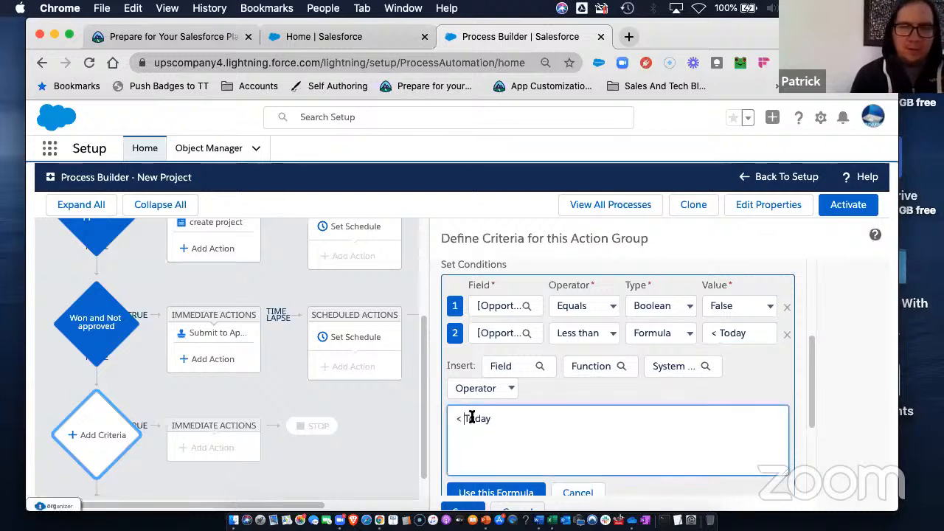
pyautogui.write('(')
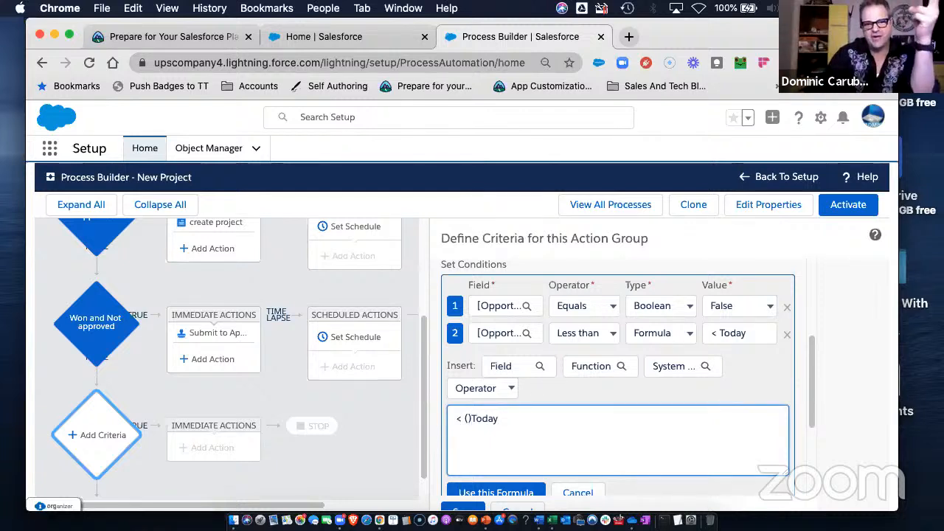
pyautogui.click(495, 492)
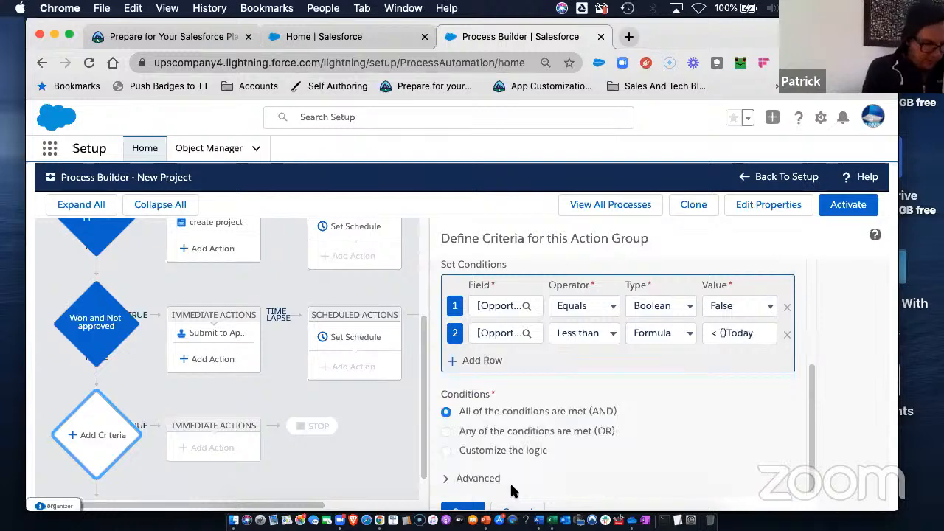
pyautogui.click(463, 509)
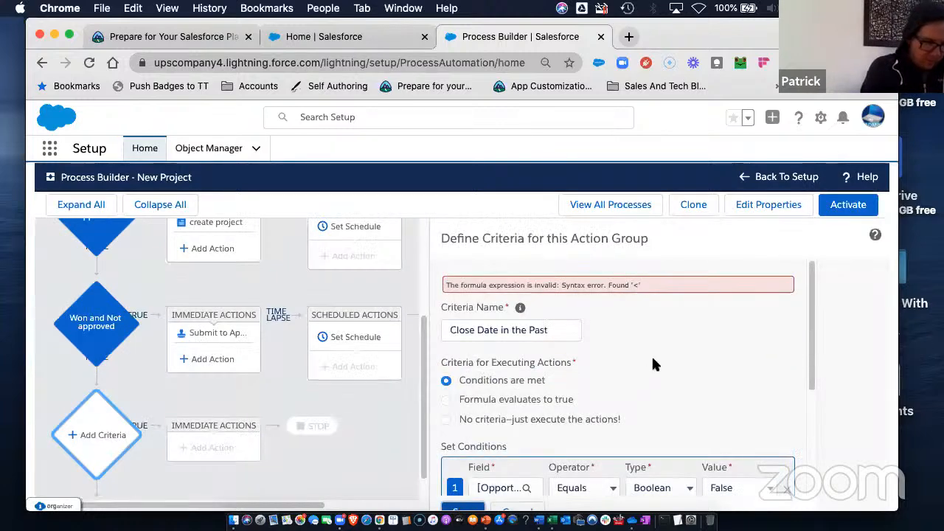
# Insert the Opportunity Close Date field at the start of the second condition's formula.
pyautogui.scroll(-3, 649, 357)
pyautogui.click(723, 381)
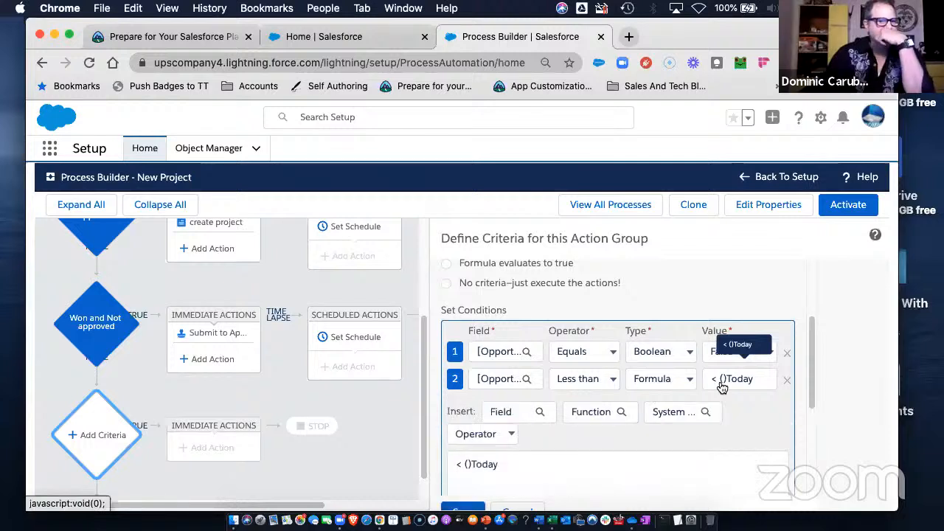
pyautogui.click(456, 464)
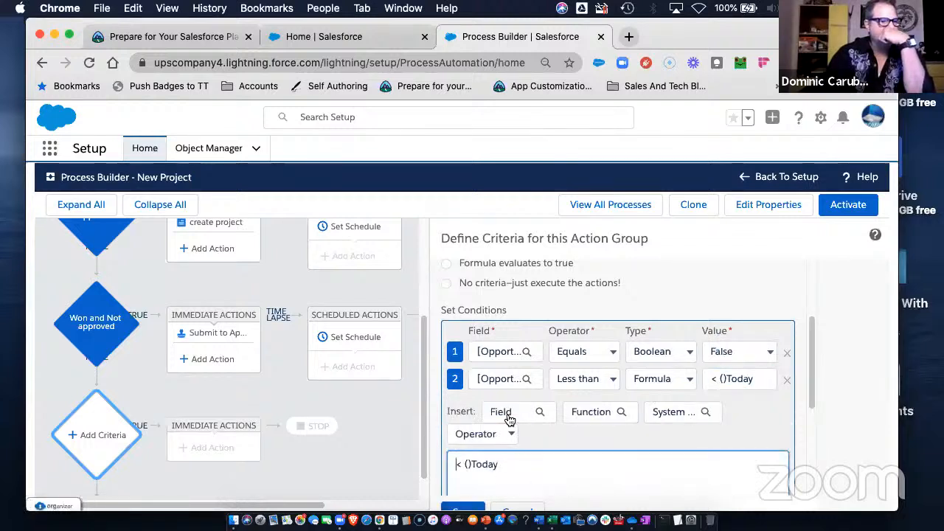
pyautogui.click(509, 418)
pyautogui.write('clos')
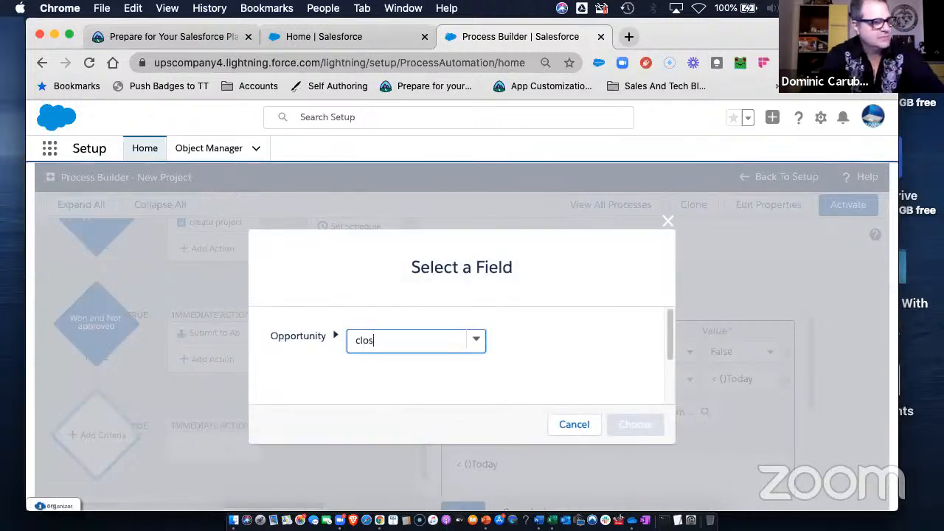
pyautogui.write('e')
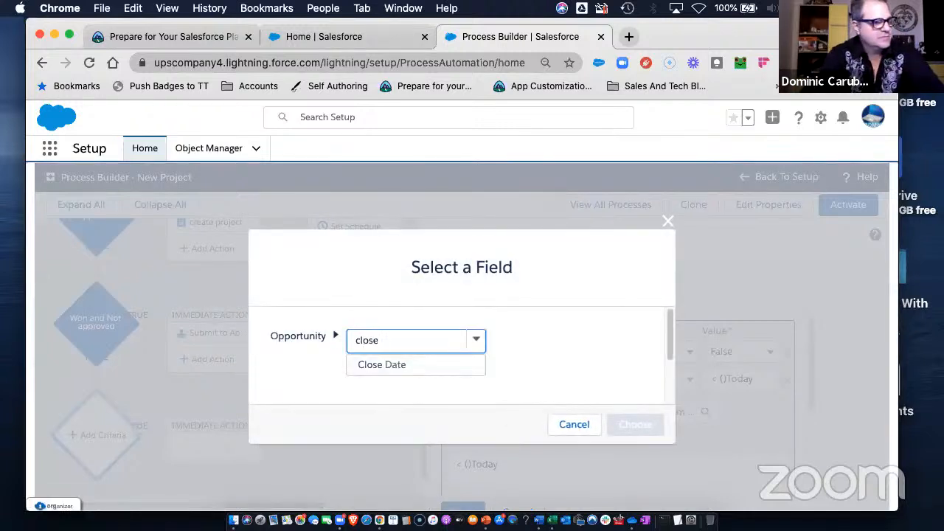
pyautogui.click(358, 365)
pyautogui.click(627, 425)
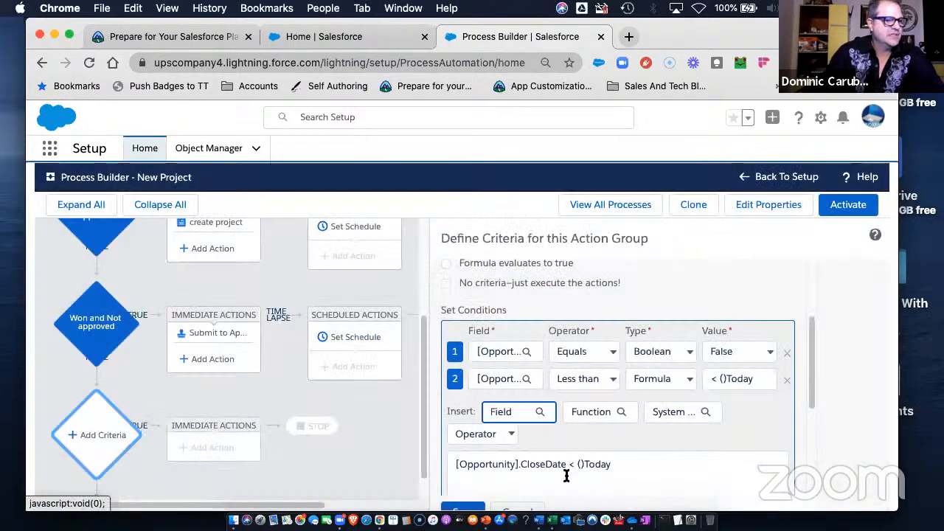
# Remove the parentheses so the formula reads "[Opportunity].CloseDate < Today" and try to save the criteria.
pyautogui.click(582, 464)
pyautogui.press('BackSpace')
pyautogui.press('BackSpace')
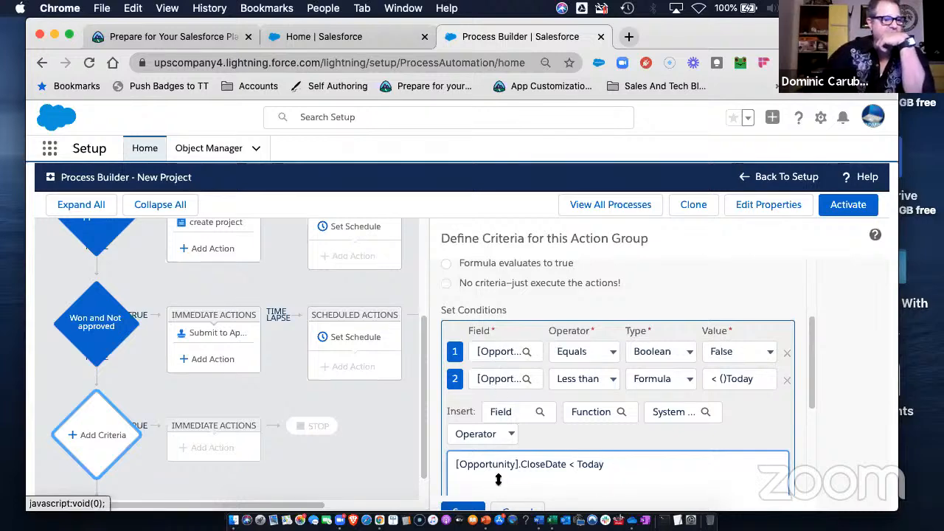
pyautogui.click(463, 511)
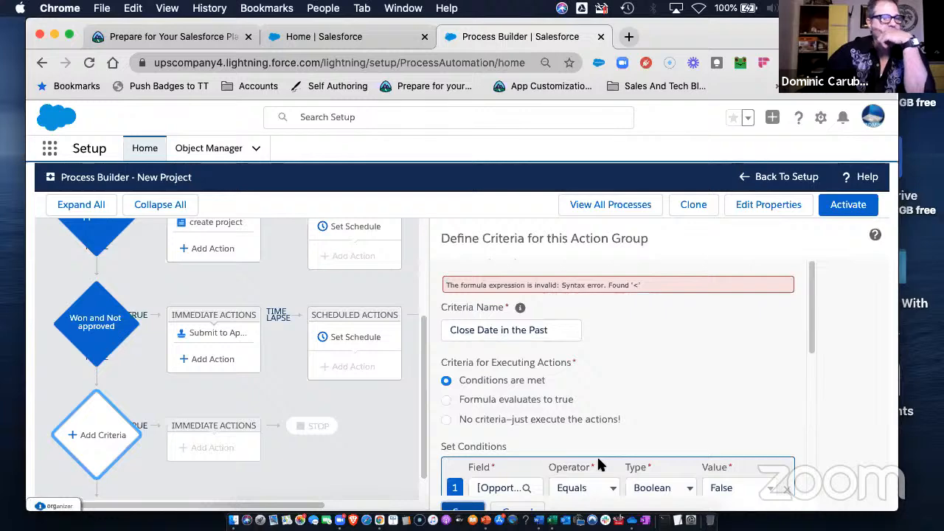
pyautogui.scroll(-3, 594, 450)
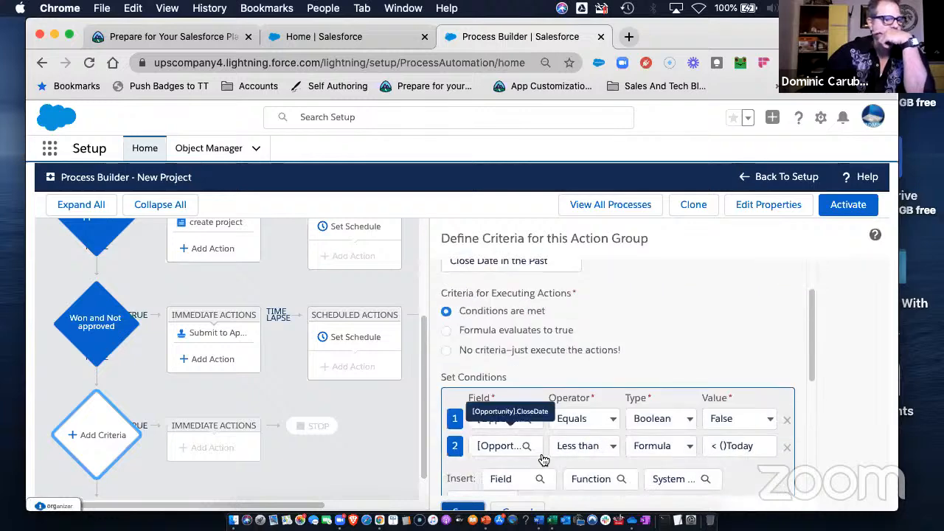
pyautogui.click(463, 509)
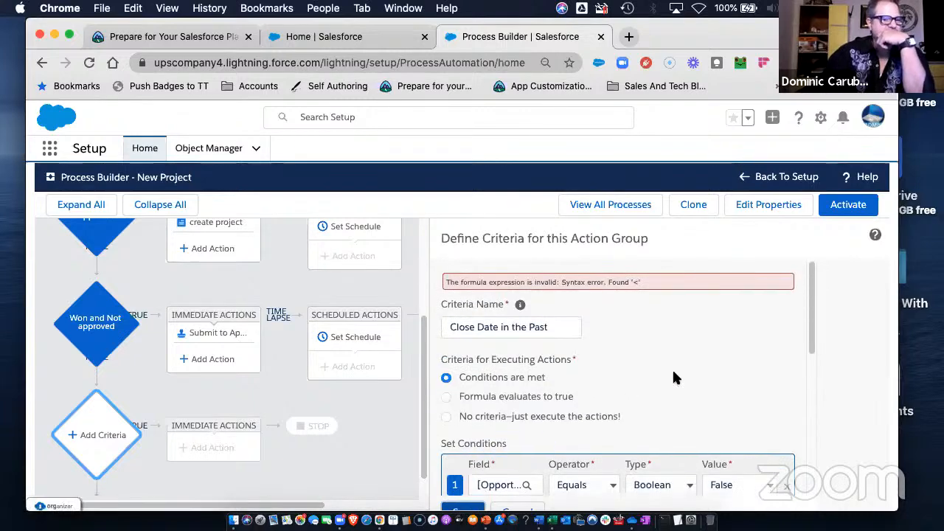
pyautogui.scroll(-3, 673, 377)
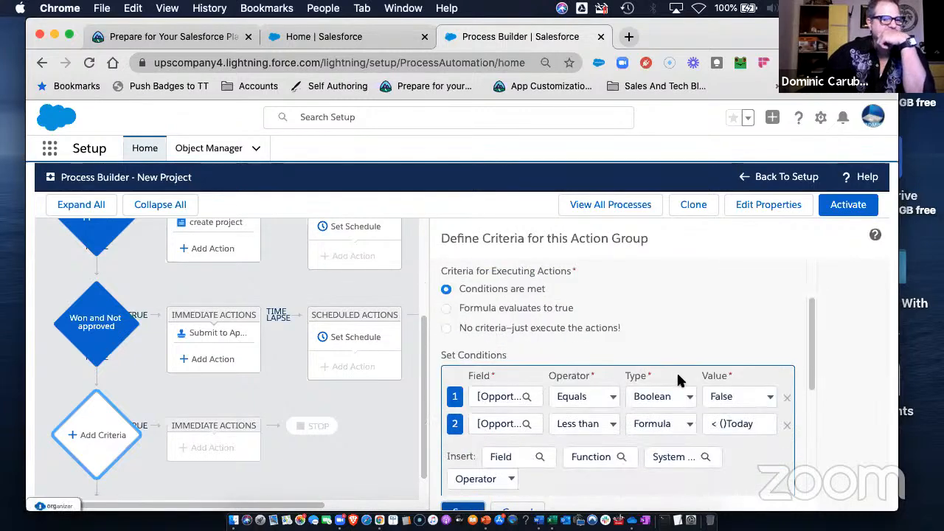
# Try a Field Reference for the second condition's value and look through the Opportunity fields, leaving none chosen.
pyautogui.click(597, 420)
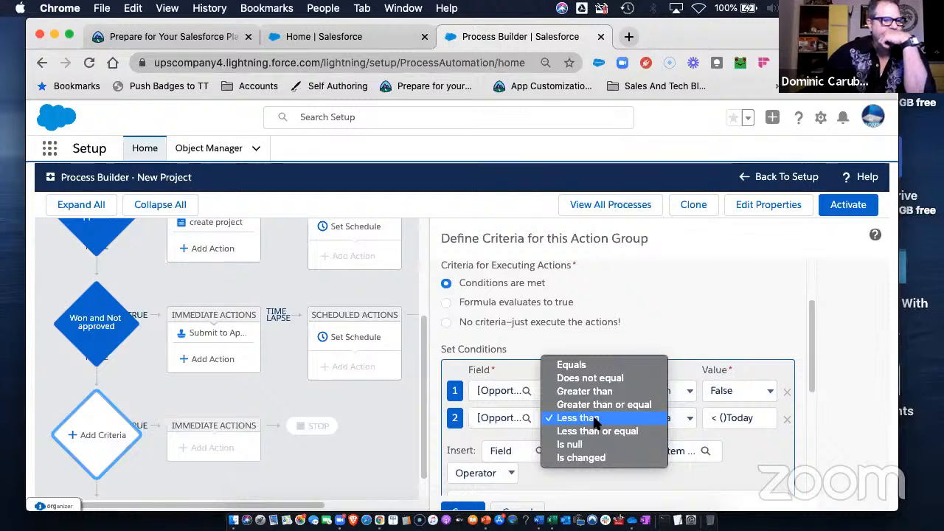
pyautogui.click(595, 419)
pyautogui.click(672, 414)
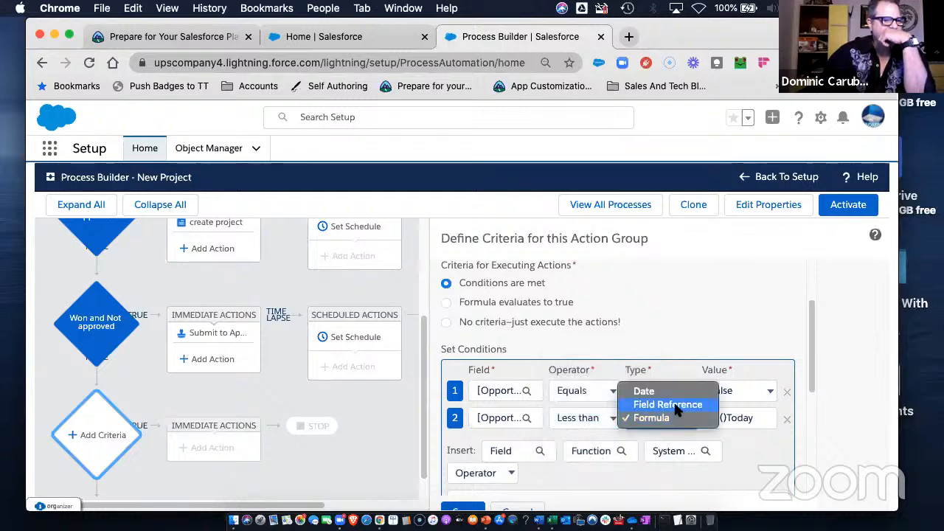
pyautogui.click(672, 404)
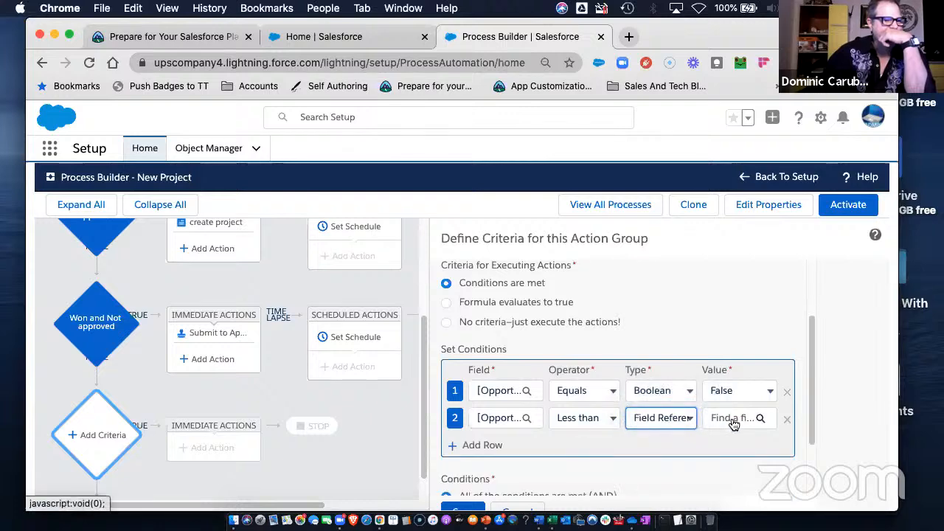
pyautogui.click(732, 418)
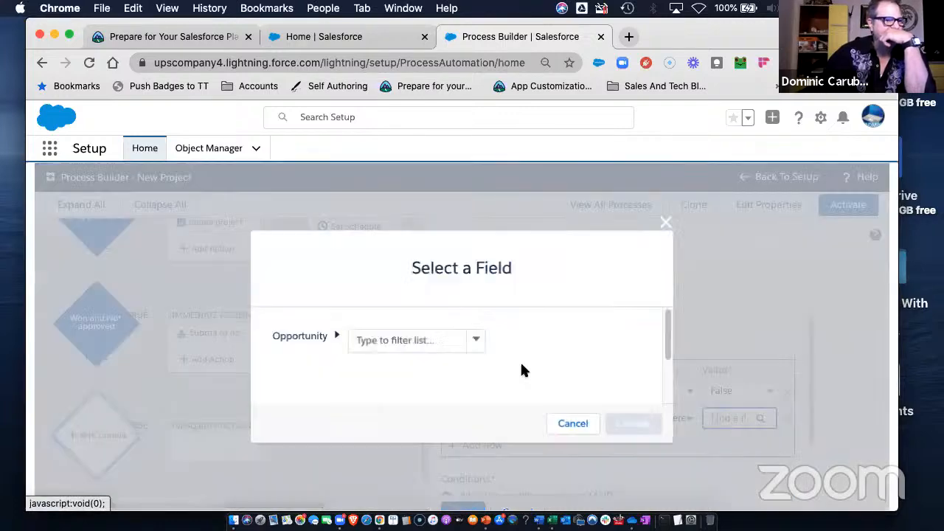
pyautogui.click(471, 348)
pyautogui.scroll(-4, 418, 400)
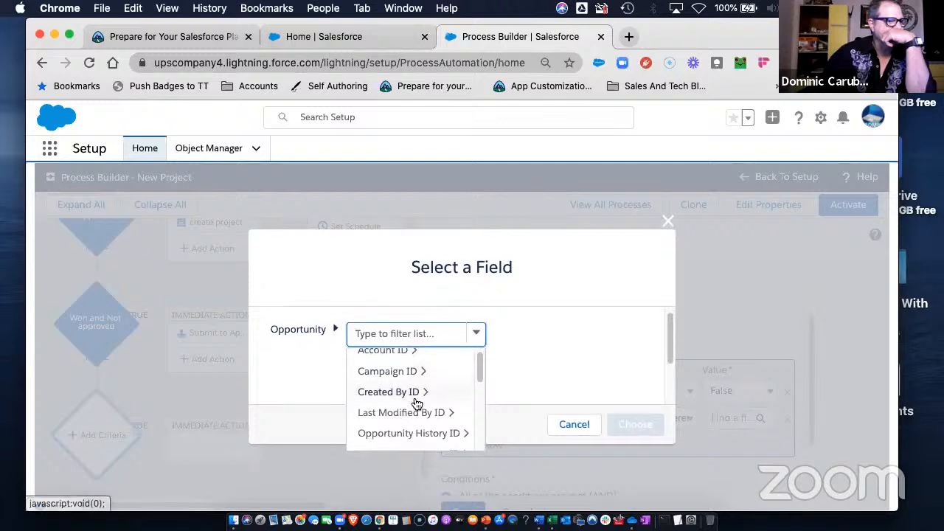
pyautogui.scroll(-4, 417, 404)
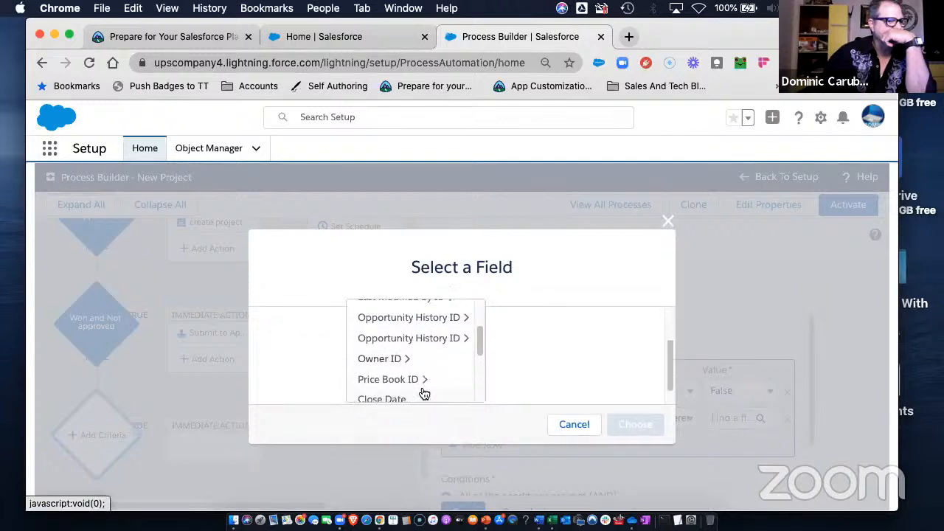
pyautogui.scroll(-5, 426, 383)
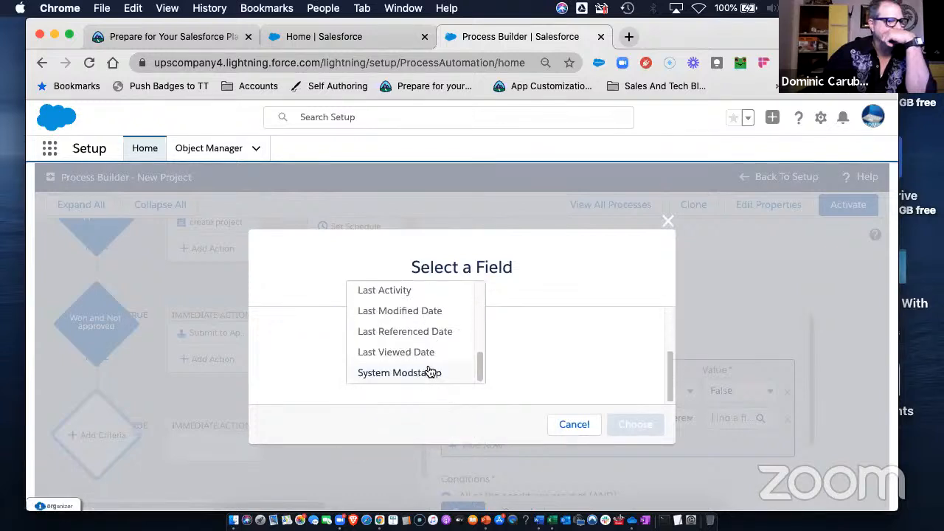
pyautogui.click(561, 425)
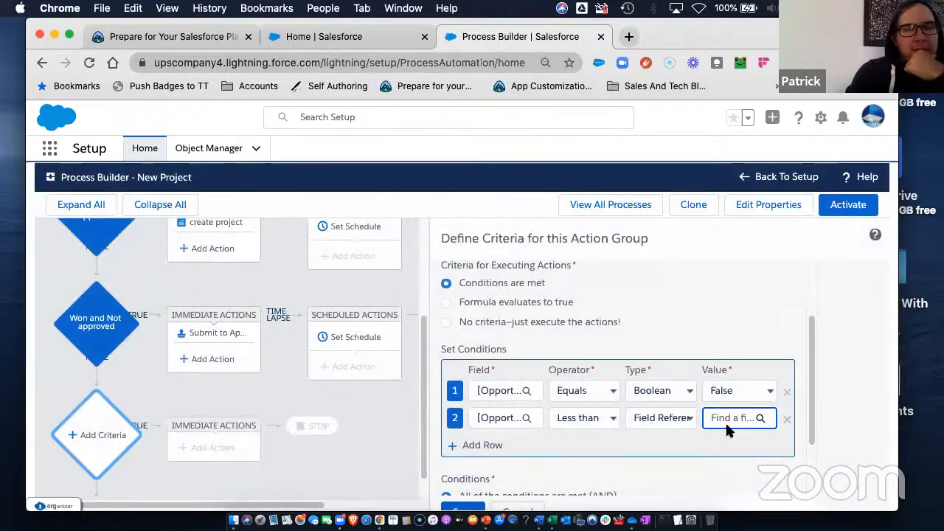
# Set the second condition's type to Formula, enter "Today" as the formula and try to save the criteria.
pyautogui.click(653, 417)
pyautogui.click(647, 425)
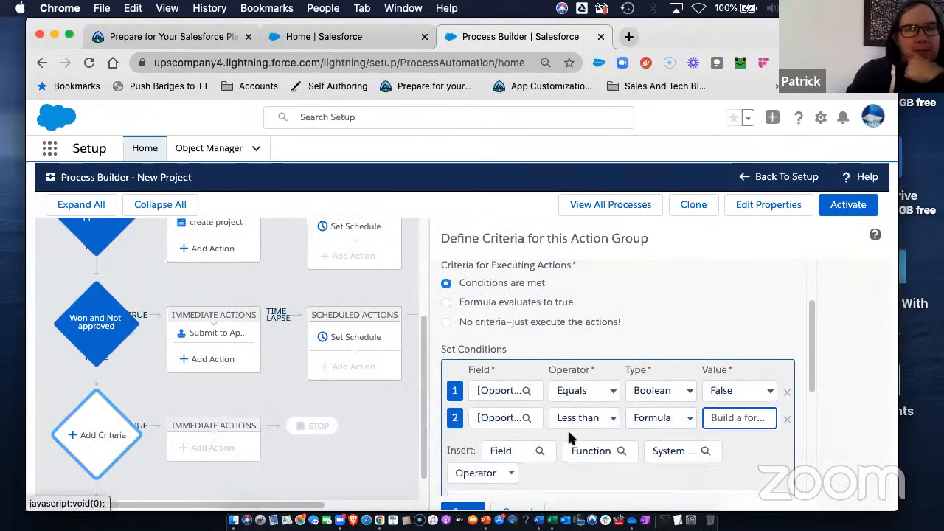
pyautogui.click(506, 408)
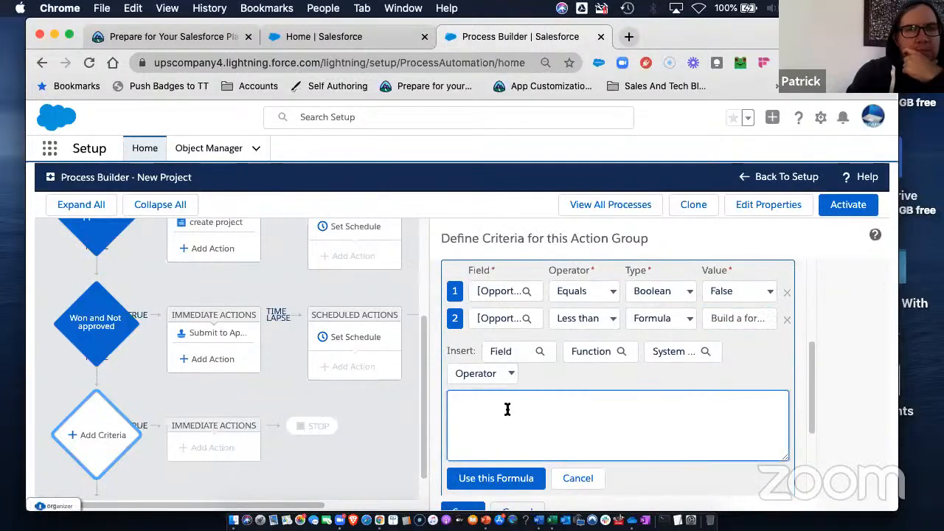
pyautogui.write('Tod')
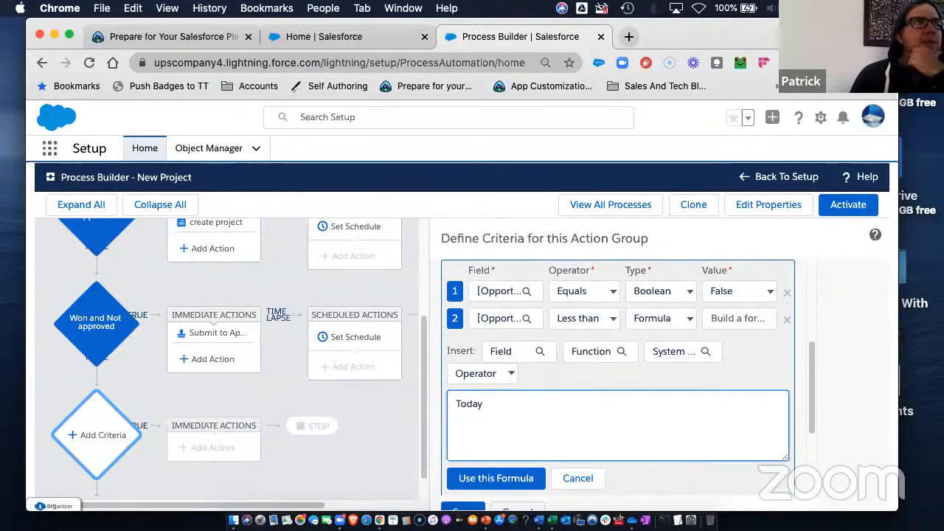
pyautogui.write('ay')
pyautogui.click(496, 478)
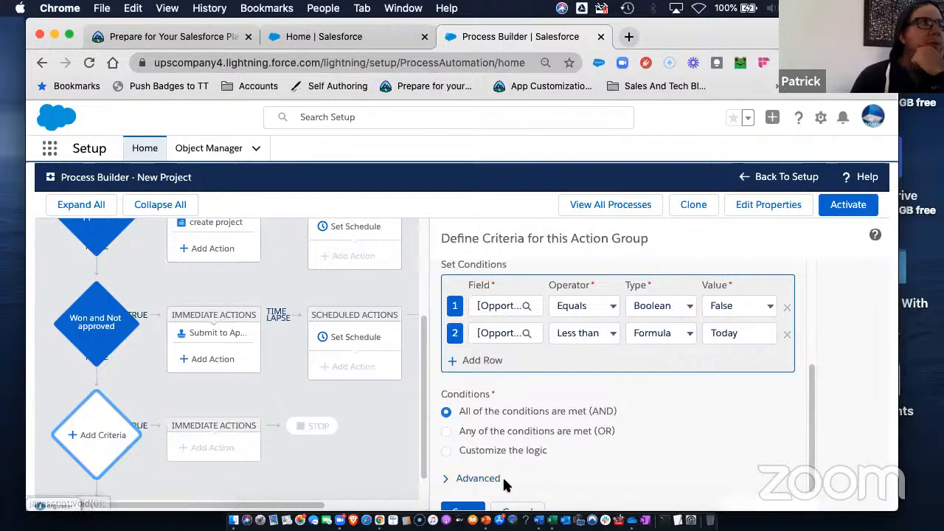
pyautogui.click(461, 510)
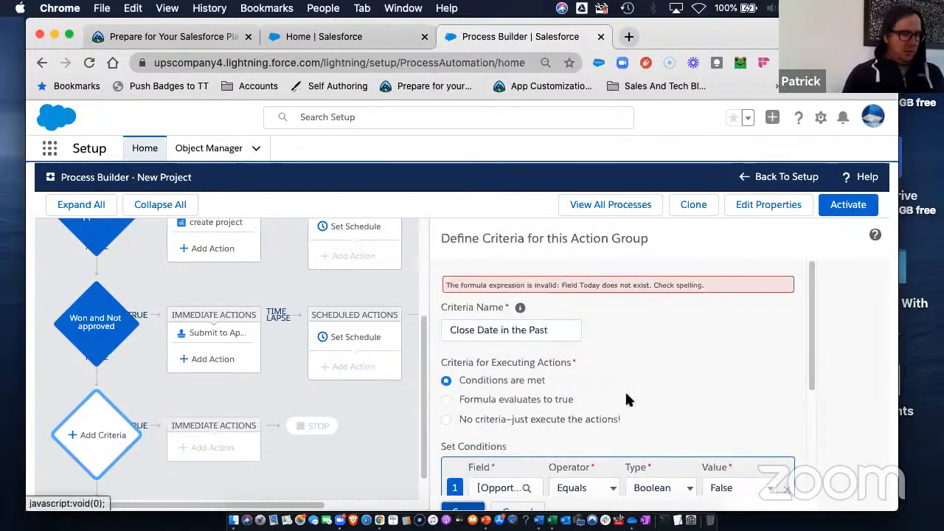
# Change the second condition's formula to "=Today" and apply it.
pyautogui.scroll(-3, 635, 366)
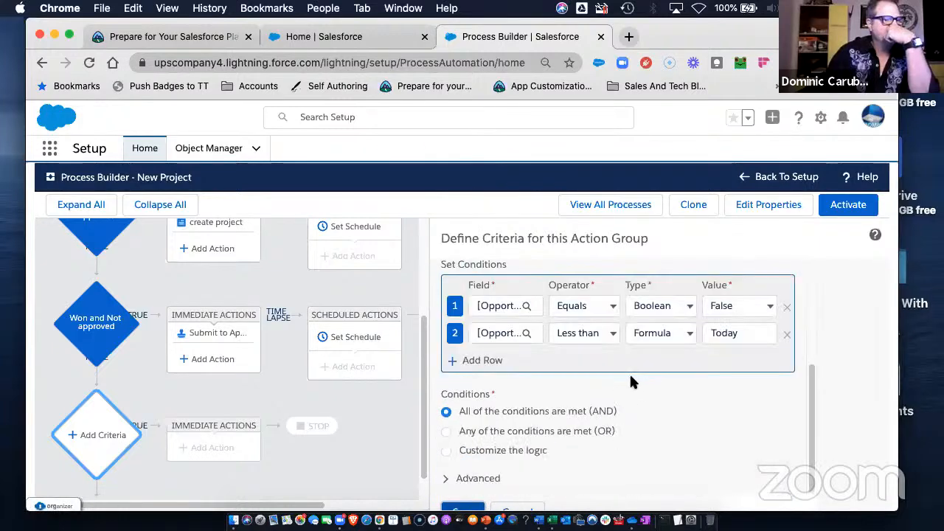
pyautogui.click(733, 337)
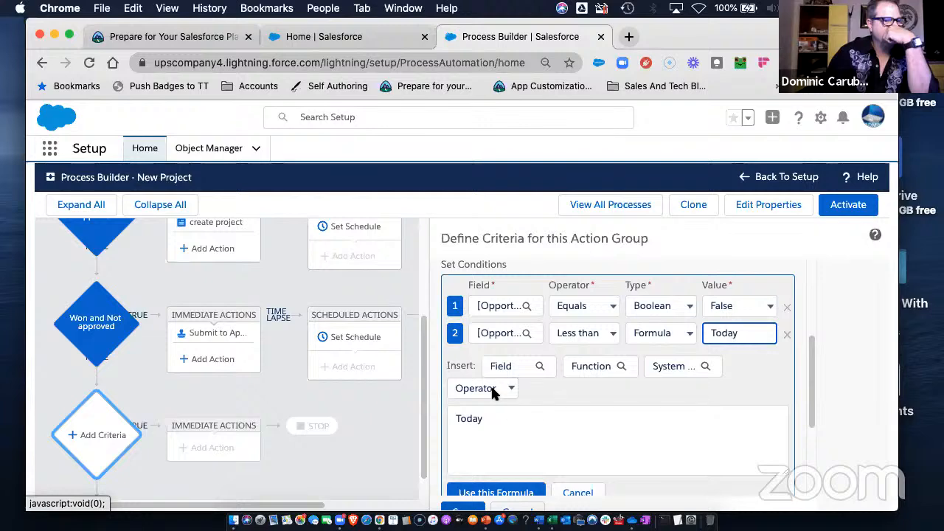
pyautogui.click(499, 415)
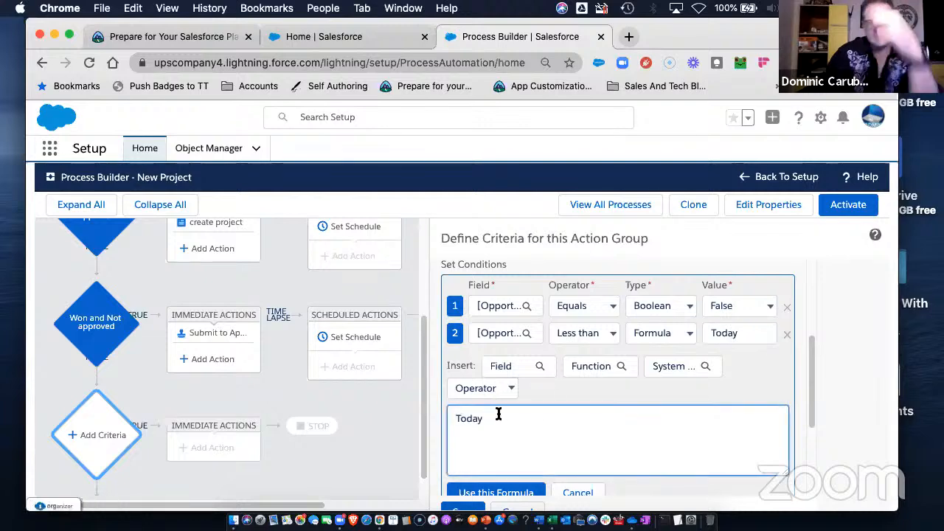
pyautogui.write('=')
pyautogui.click(502, 493)
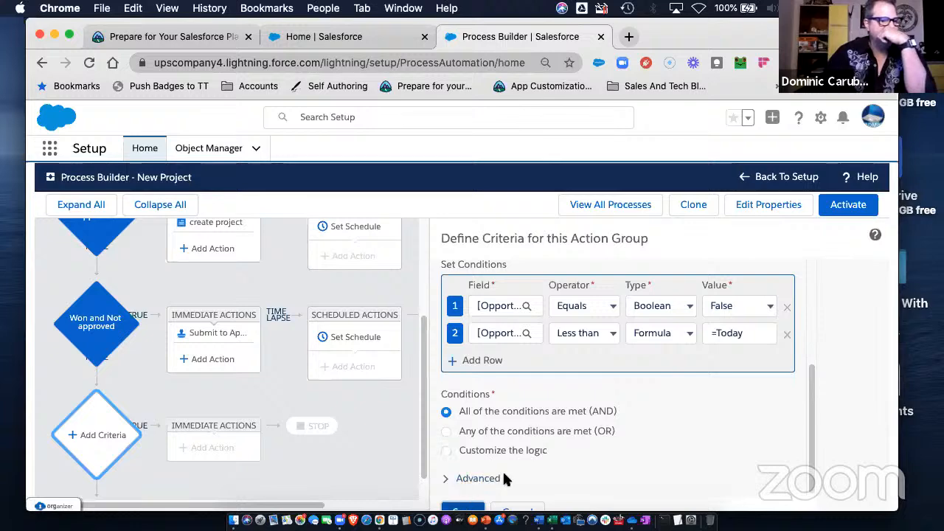
pyautogui.scroll(-3, 678, 362)
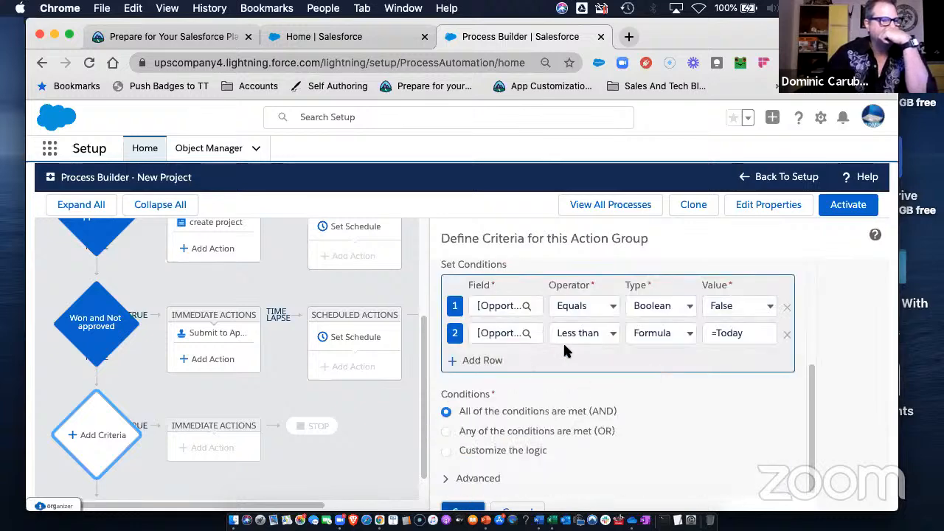
pyautogui.click(733, 334)
pyautogui.click(473, 390)
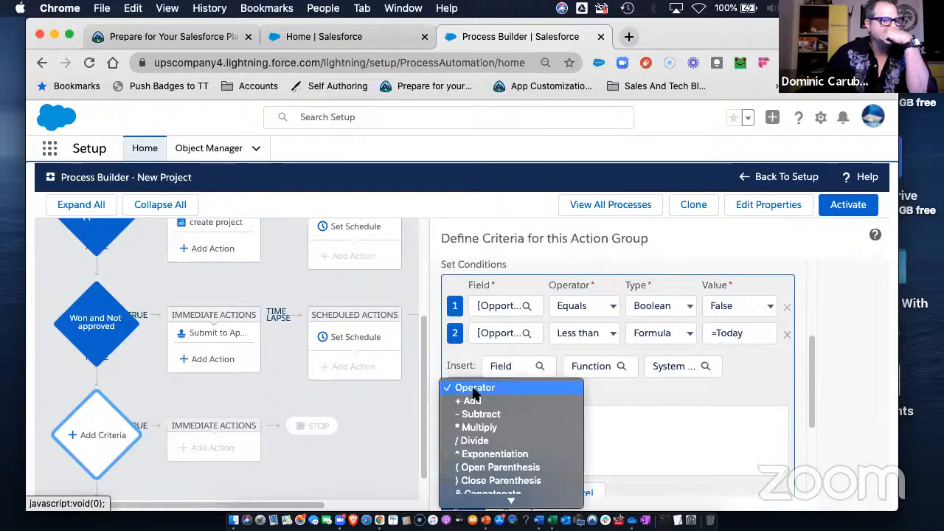
pyautogui.scroll(-2, 490, 451)
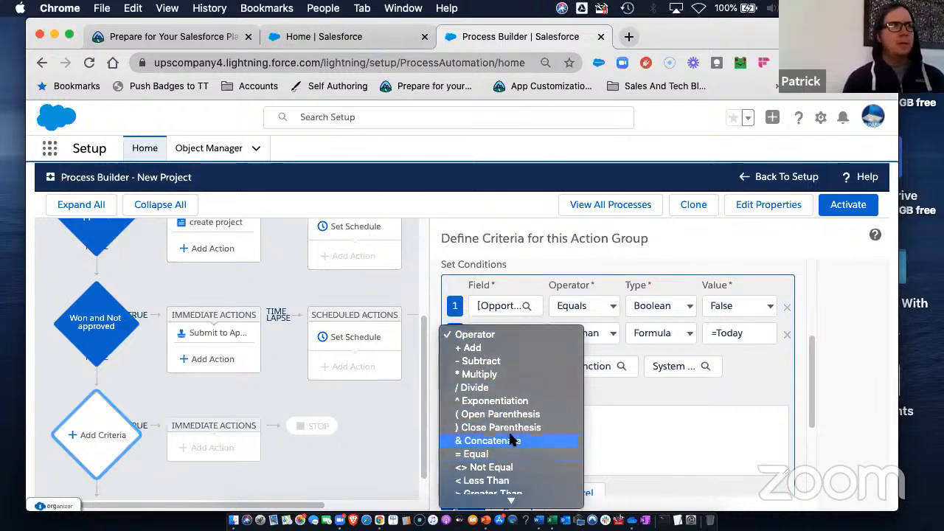
pyautogui.scroll(-3, 475, 418)
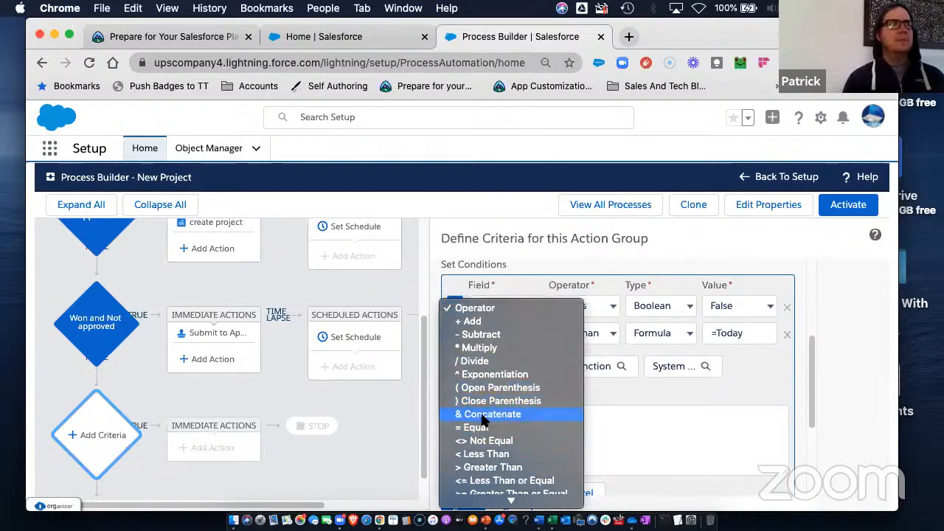
pyautogui.click(607, 442)
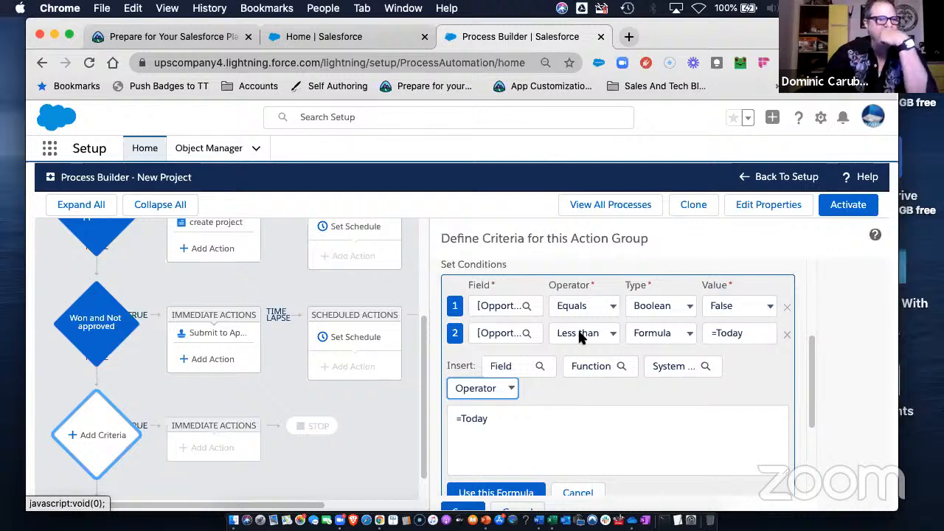
# Change the second condition's type to Date and enter "Today()" as its value.
pyautogui.click(689, 333)
pyautogui.click(653, 307)
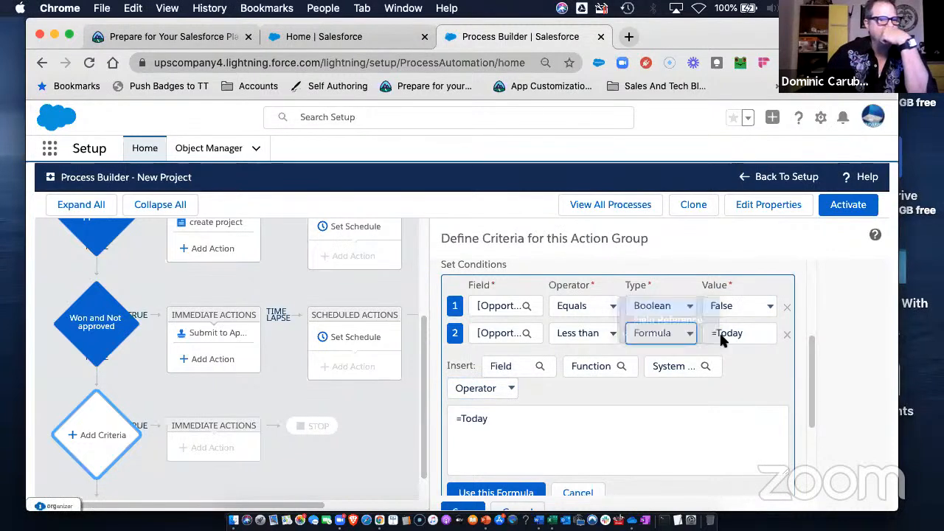
pyautogui.click(727, 333)
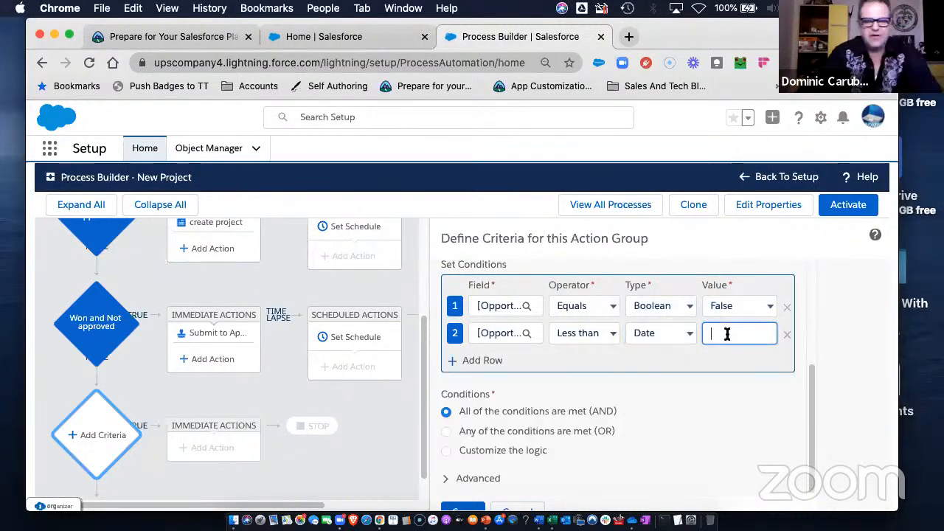
pyautogui.write('T')
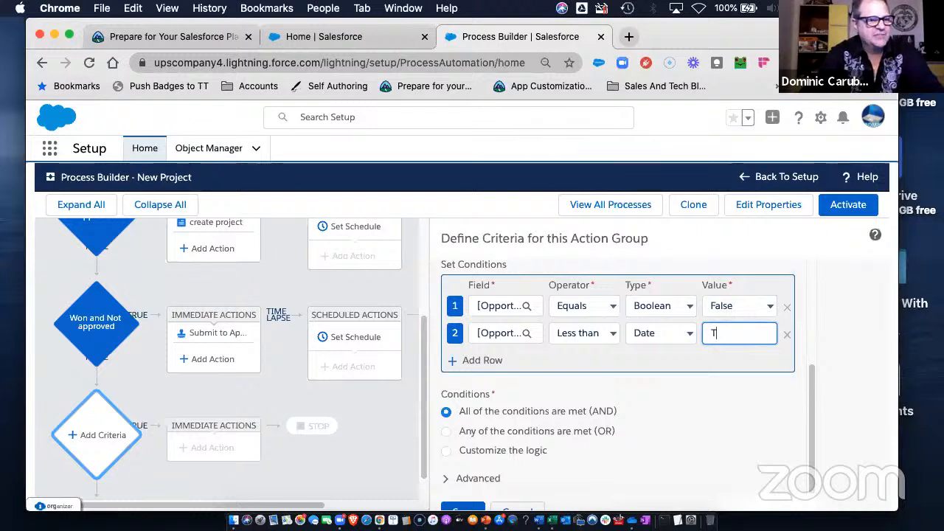
pyautogui.write('oday')
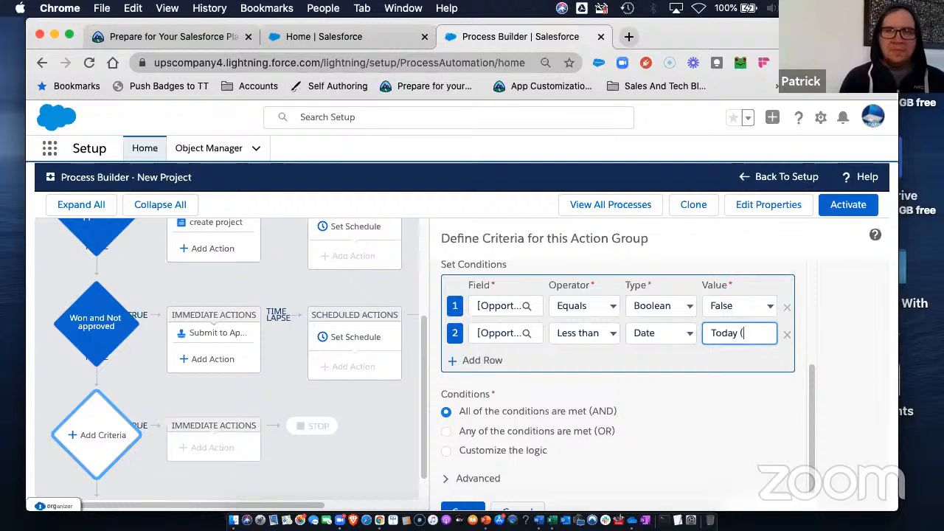
pyautogui.write(' ()')
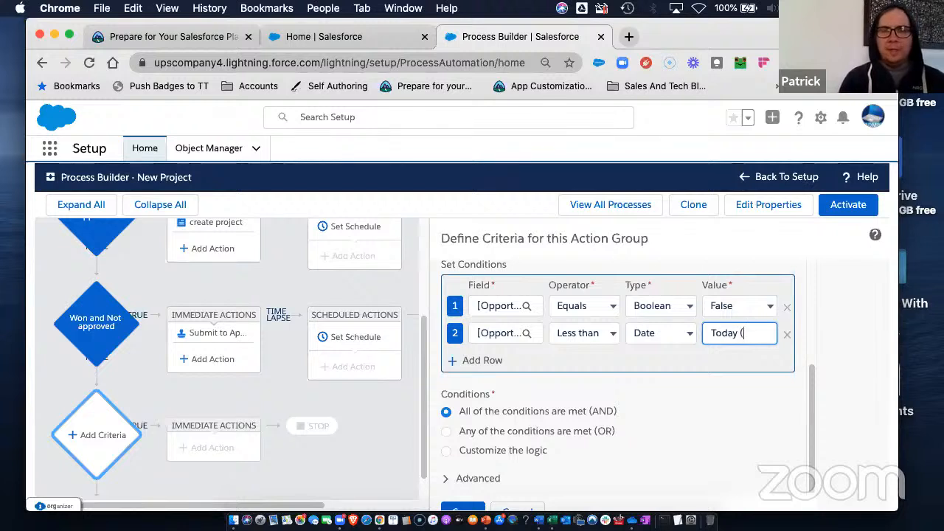
pyautogui.write('()')
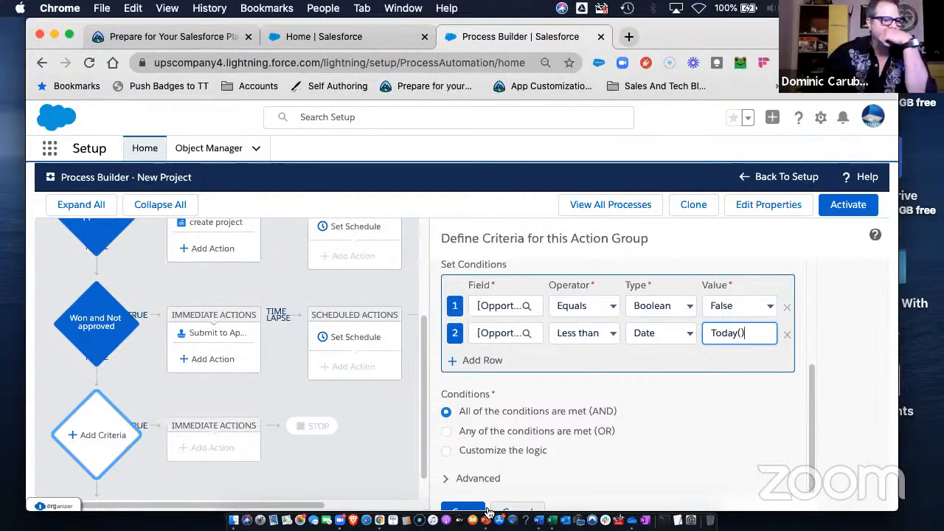
pyautogui.click(703, 351)
# Remove the parentheses so the second condition's date value reads "Today" and try to save the criteria.
pyautogui.click(756, 331)
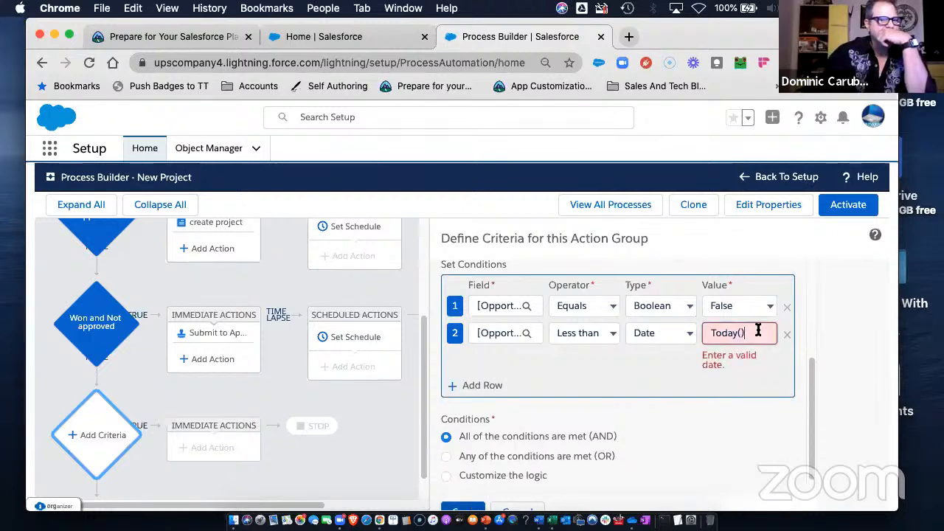
pyautogui.press('BackSpace')
pyautogui.press('BackSpace')
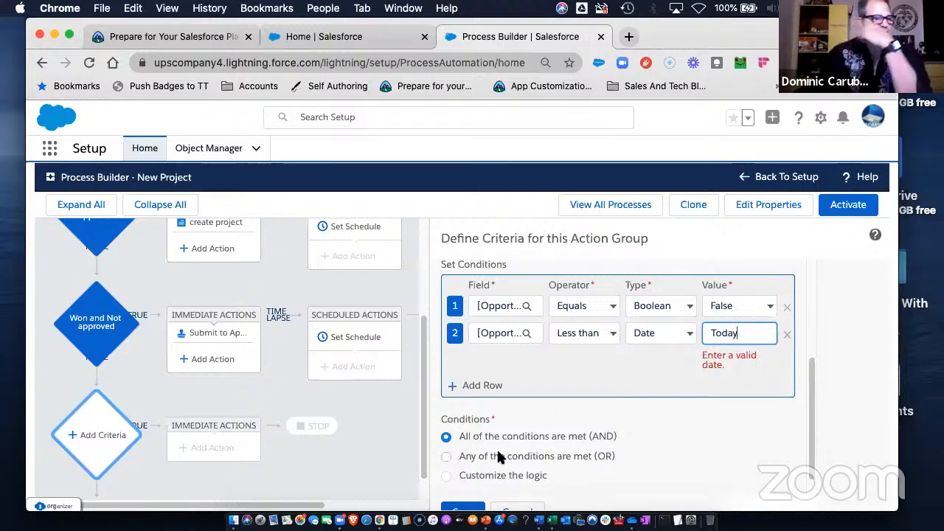
pyautogui.click(463, 507)
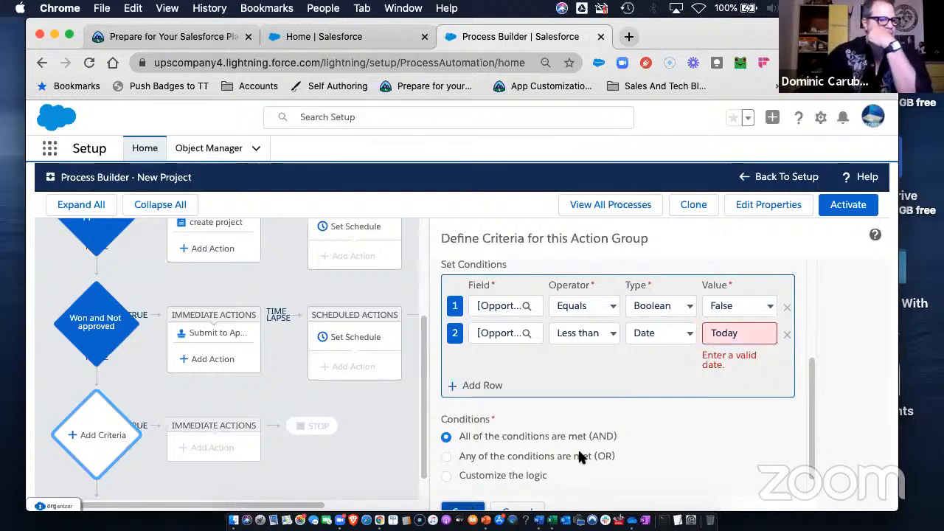
# Replace the second condition's date value with only "()" and try to save the criteria.
pyautogui.click(716, 333)
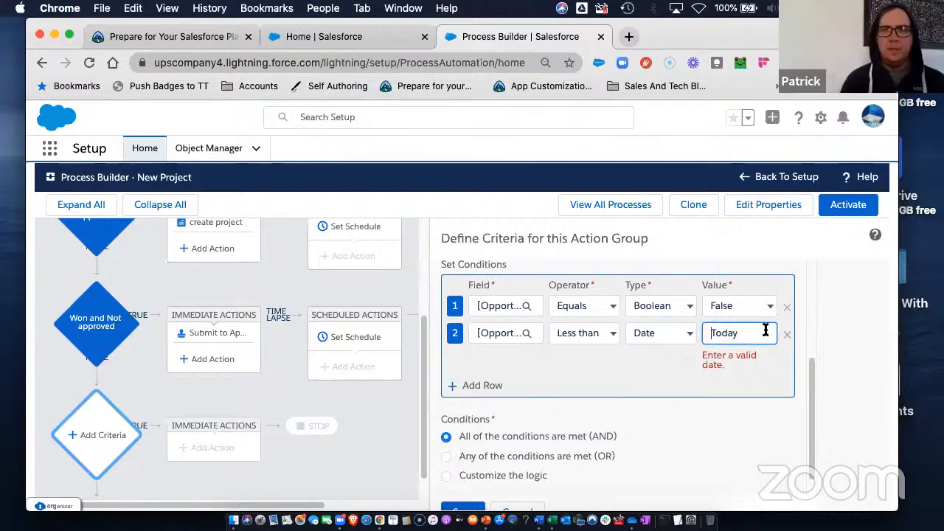
pyautogui.write('()')
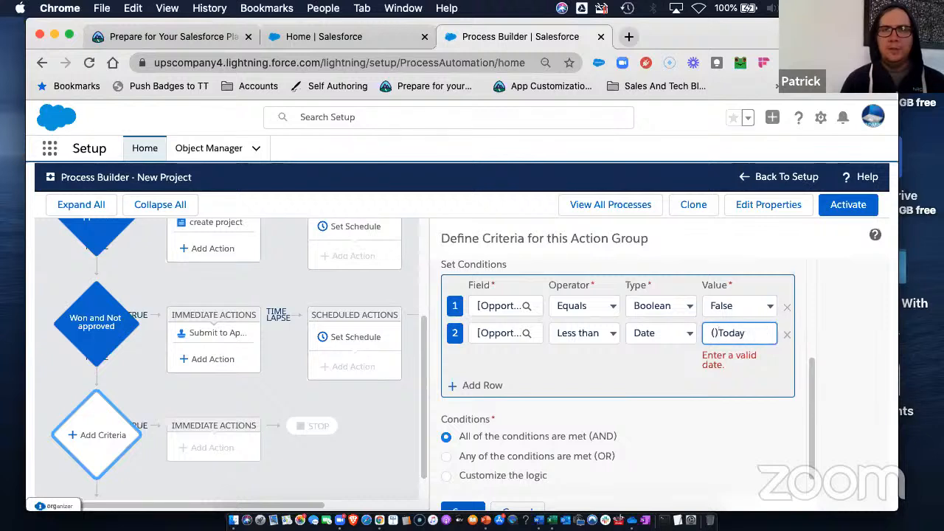
pyautogui.press('Delete')
pyautogui.press('Delete')
pyautogui.press('Delete')
pyautogui.press('Delete')
pyautogui.press('Delete')
pyautogui.click(472, 505)
# Clear the second condition's date value, change its type to Formula with "Today()" as the formula, and save the criteria.
pyautogui.click(732, 333)
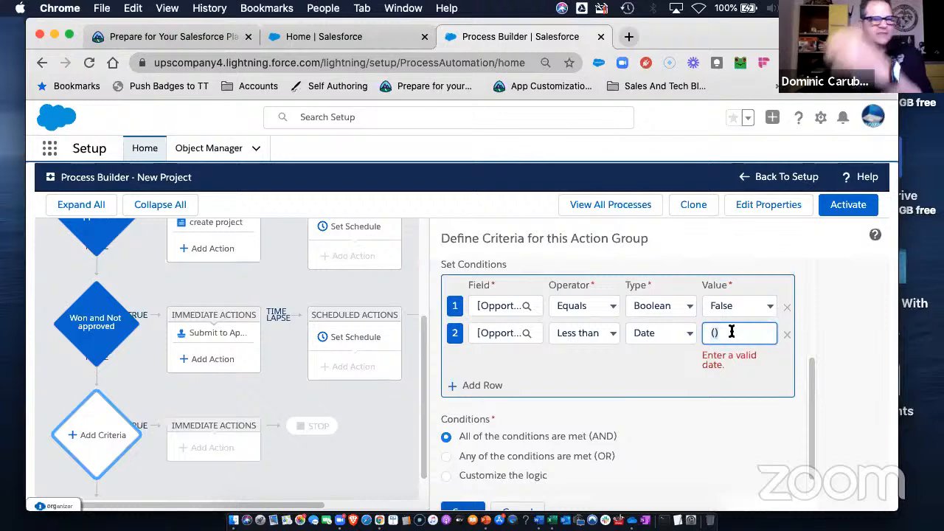
pyautogui.press('BackSpace')
pyautogui.press('BackSpace')
pyautogui.click(662, 332)
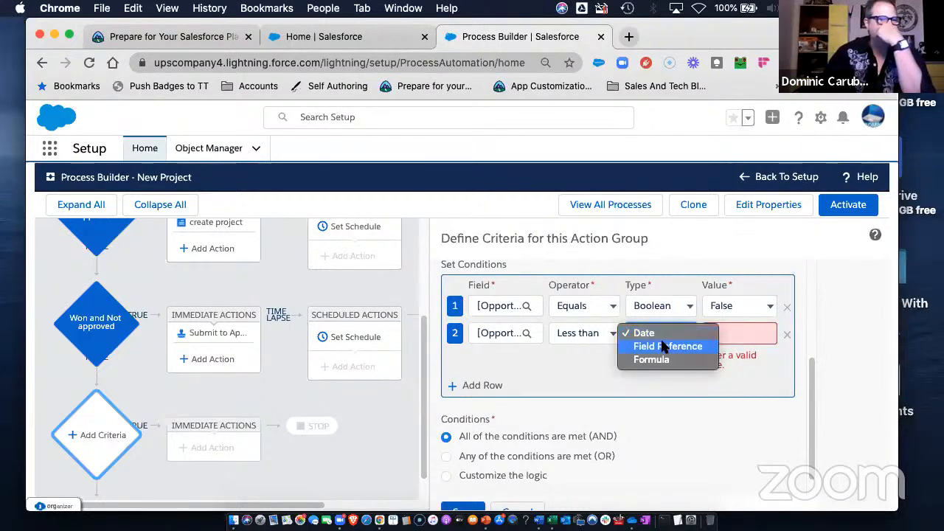
pyautogui.click(659, 359)
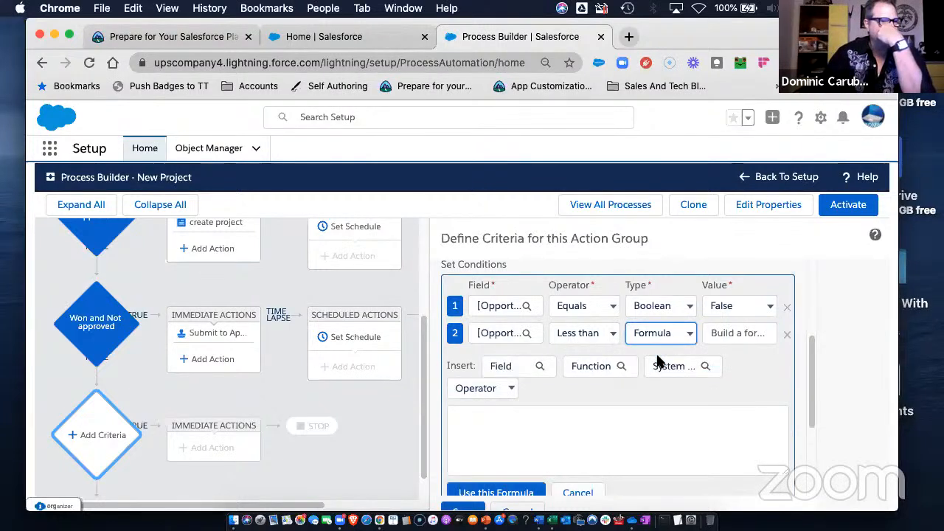
pyautogui.click(491, 419)
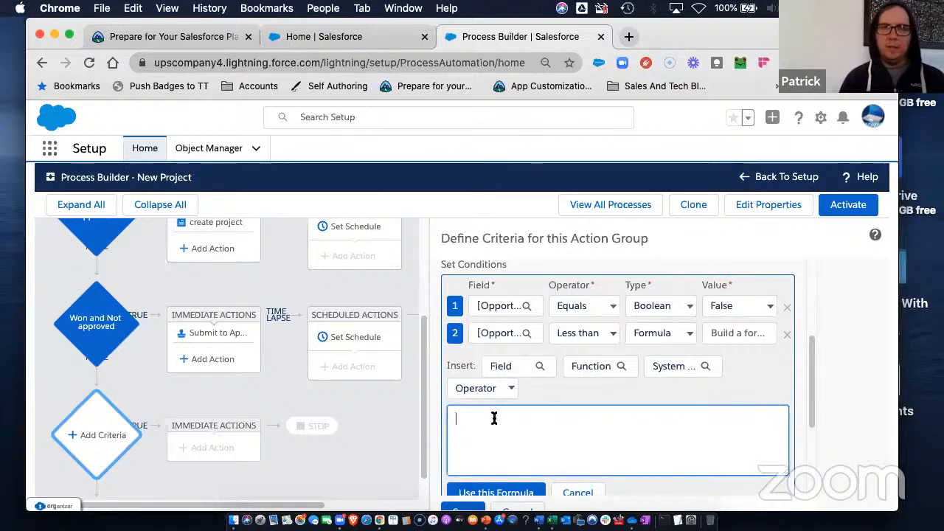
pyautogui.write('Today(')
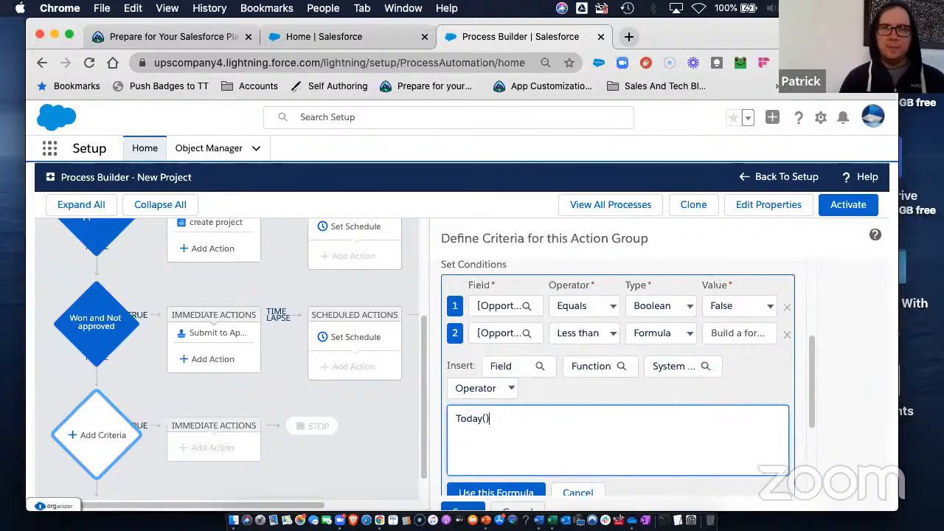
pyautogui.click(496, 491)
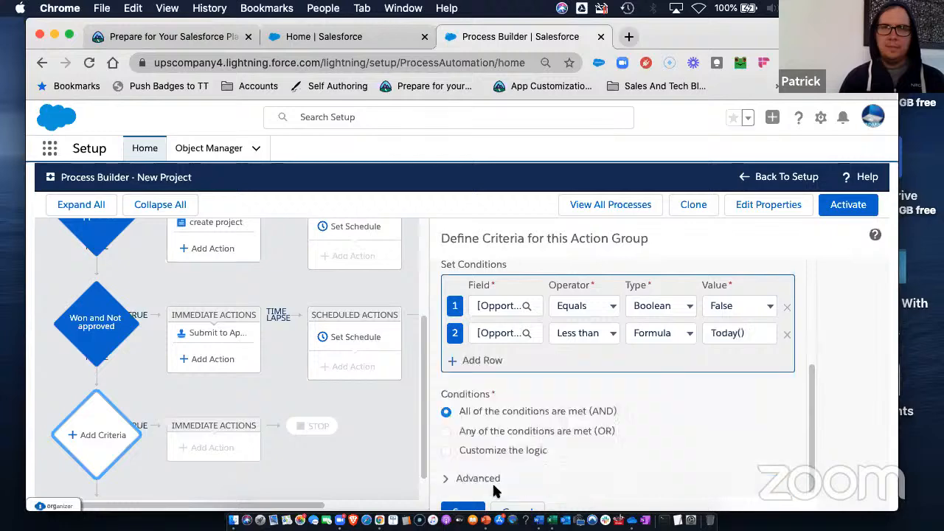
pyautogui.click(478, 508)
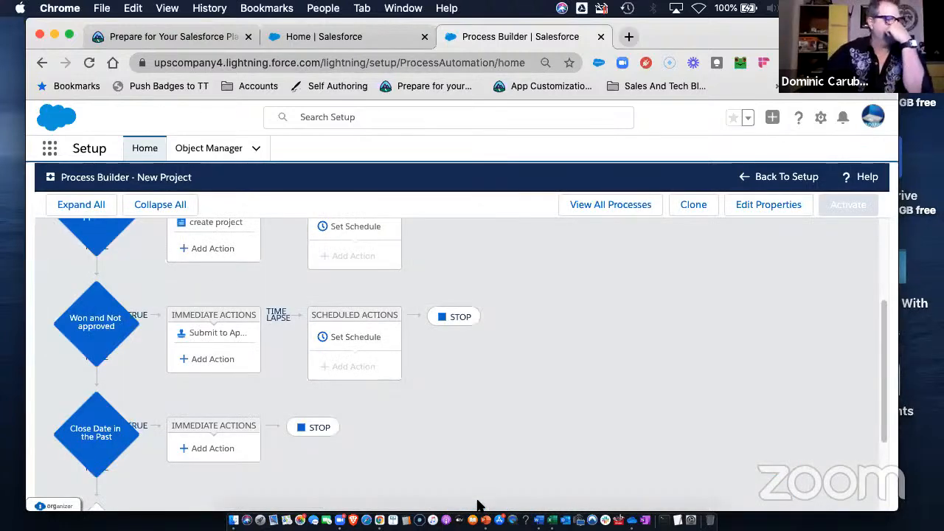
# Add a Post to Chatter immediate action named "UPdate your Close Date" under "Close Date in the Past", posting to This Record.
pyautogui.click(212, 450)
pyautogui.click(567, 300)
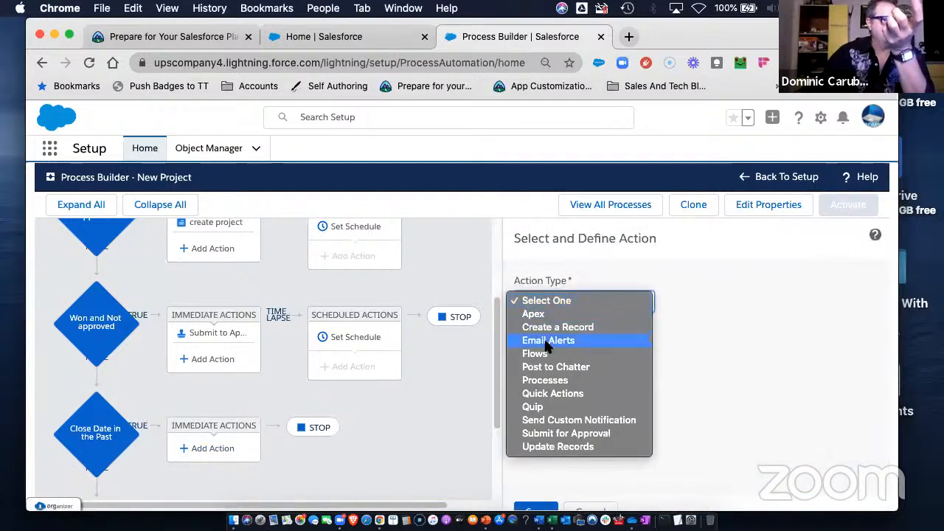
pyautogui.click(553, 366)
pyautogui.click(562, 350)
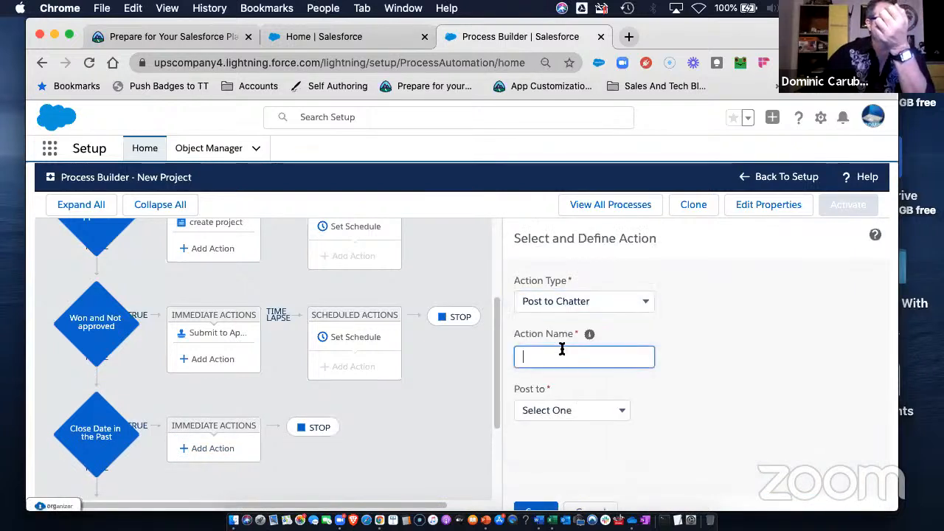
pyautogui.write('UPdate ')
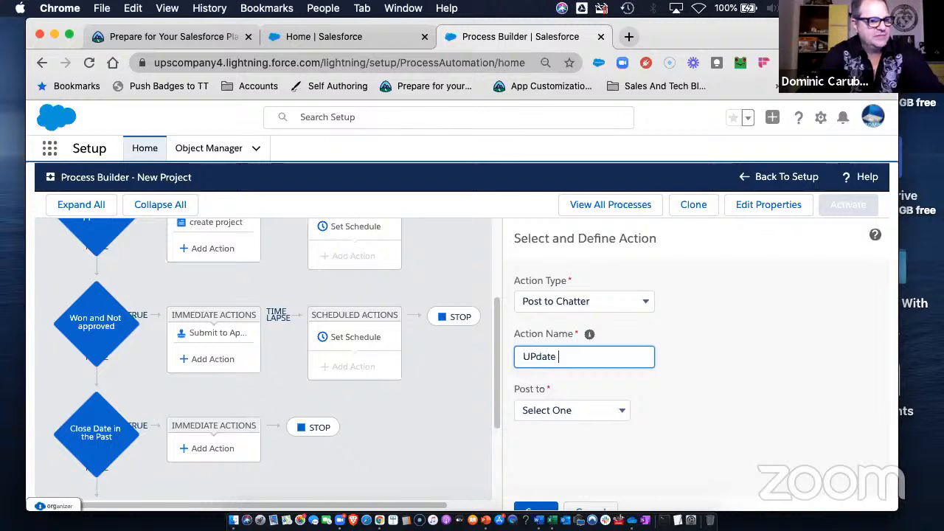
pyautogui.write('your Close Date')
pyautogui.press('Tab')
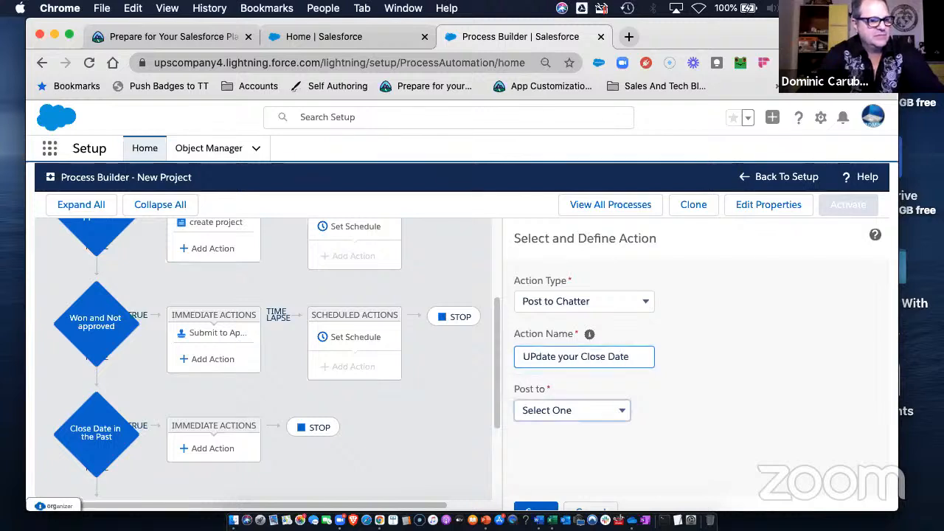
pyautogui.click(575, 413)
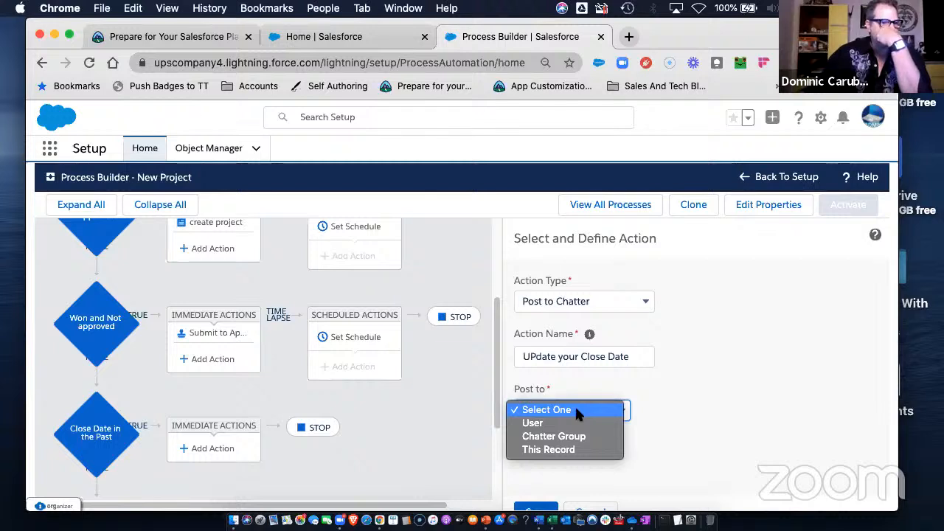
pyautogui.click(555, 451)
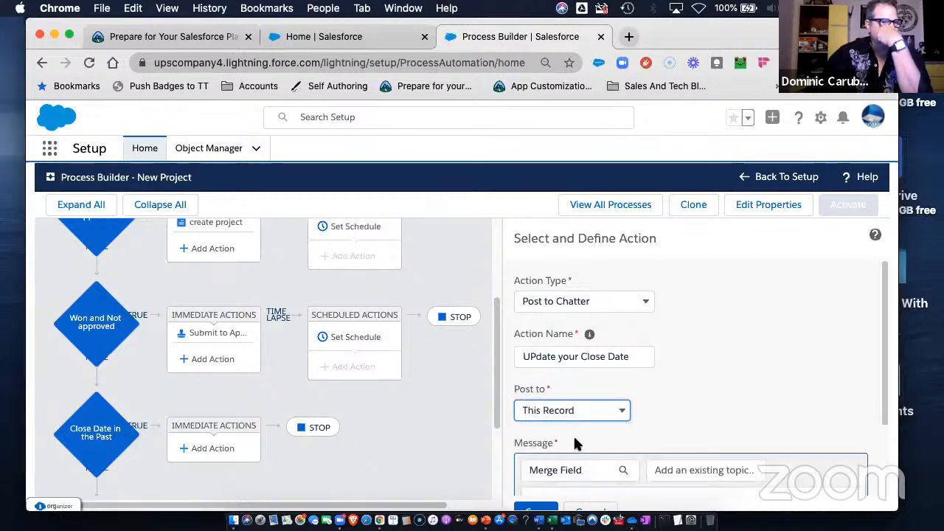
# Start the Chatter message with "Your Close Date is Less Than Today on this open opportunity.".
pyautogui.scroll(-3, 714, 463)
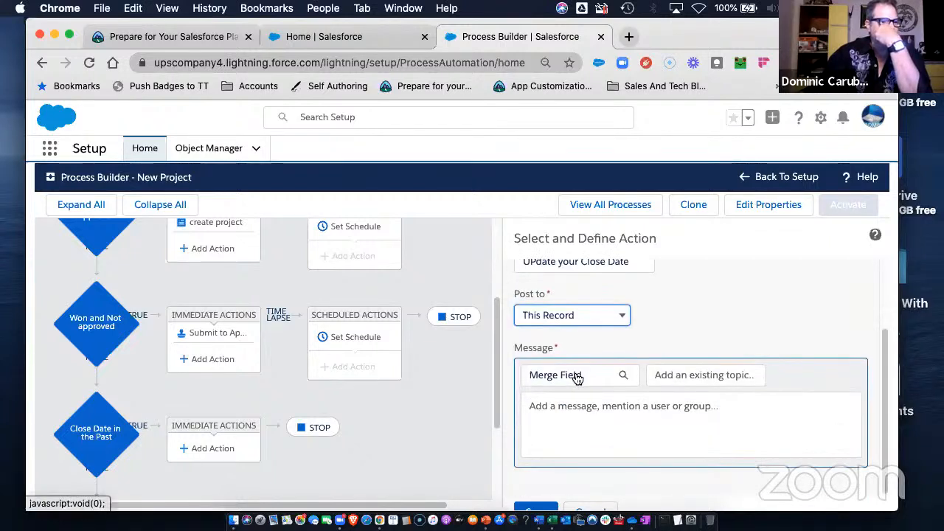
pyautogui.click(555, 407)
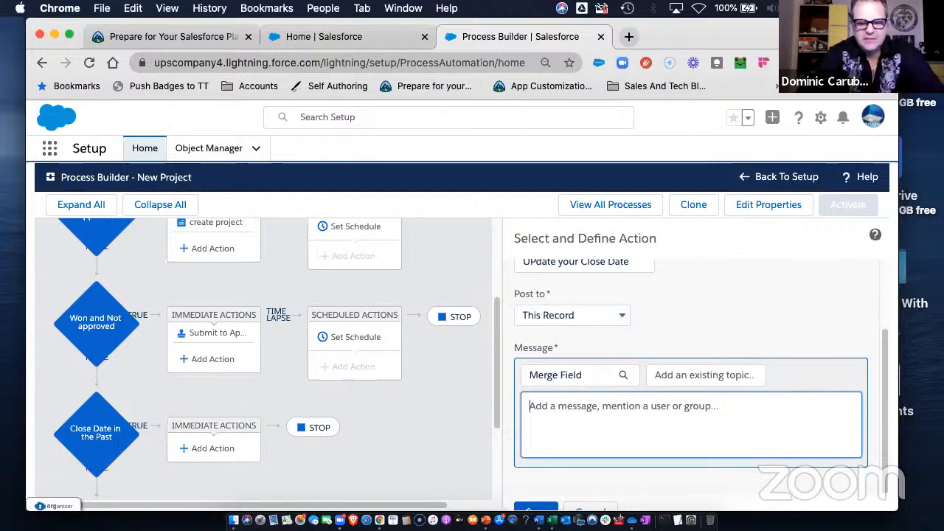
pyautogui.write('Your Close')
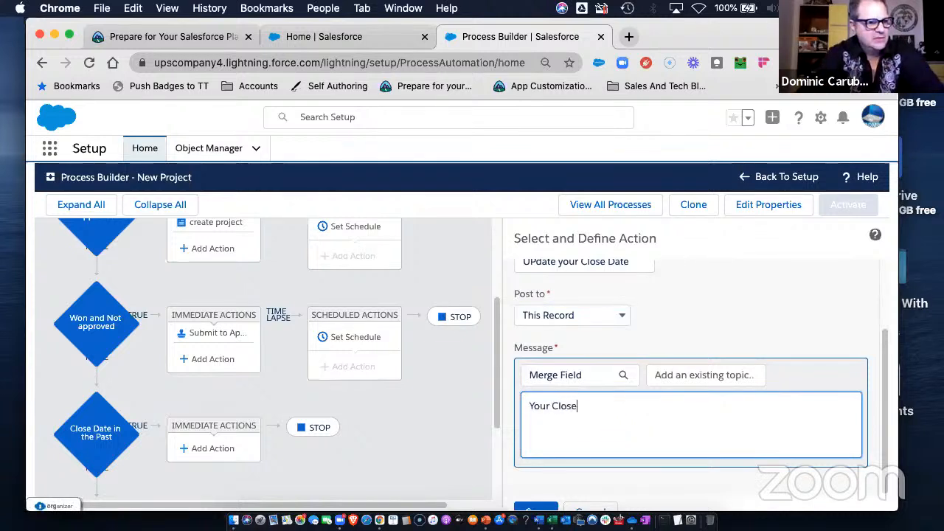
pyautogui.write(' Date is ')
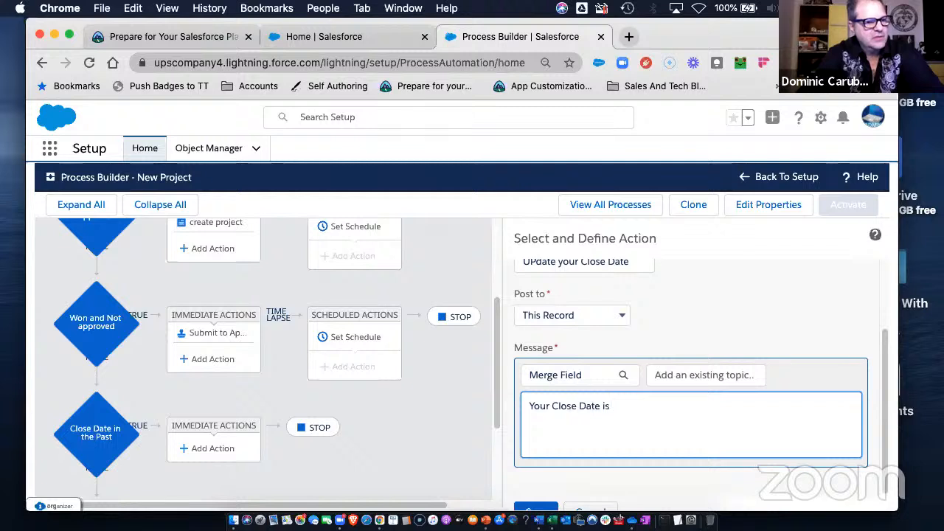
pyautogui.write('Less Than ')
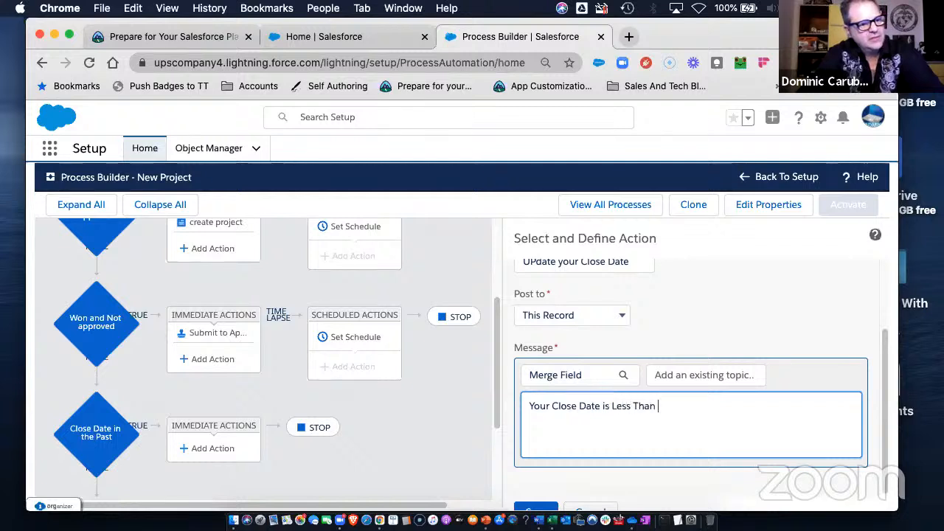
pyautogui.write('Today')
pyautogui.write('. ')
pyautogui.write('an d')
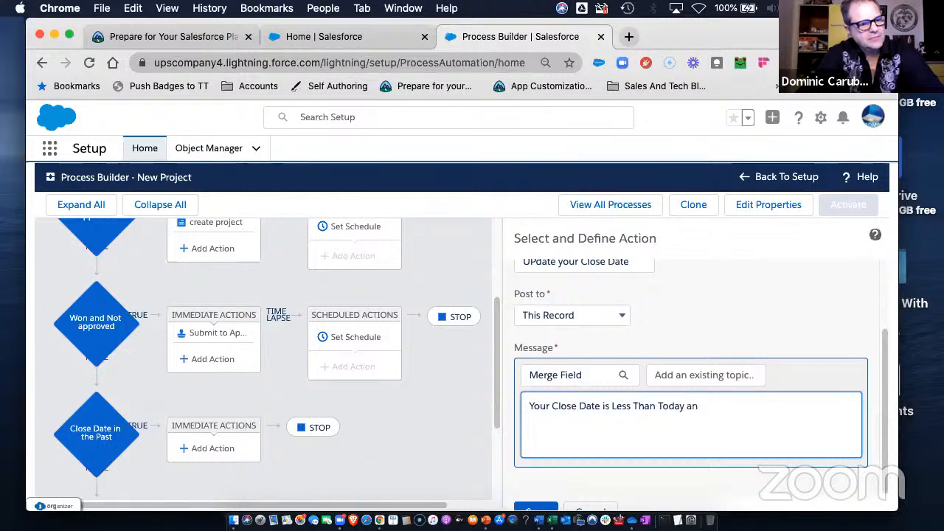
pyautogui.write(' on this open opportunity.')
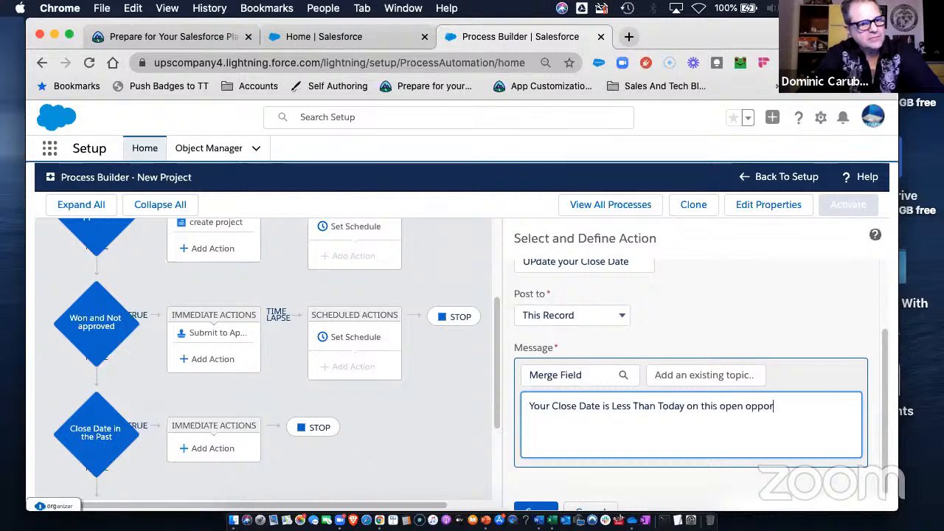
# Add the line "Unless you have a time machine... update the expected date that you will sell or lose this sale." to the message.
pyautogui.press('Return')
pyautogui.write('Unles')
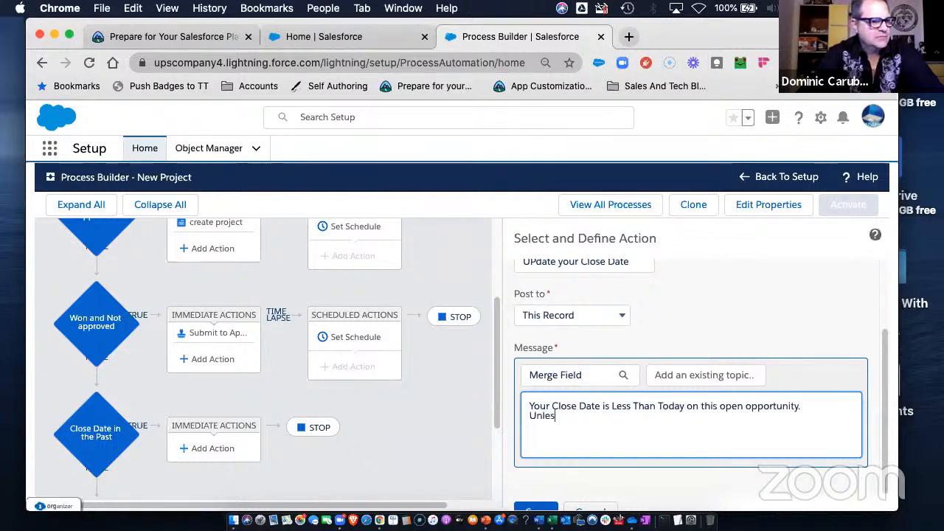
pyautogui.write('s you have a time ma')
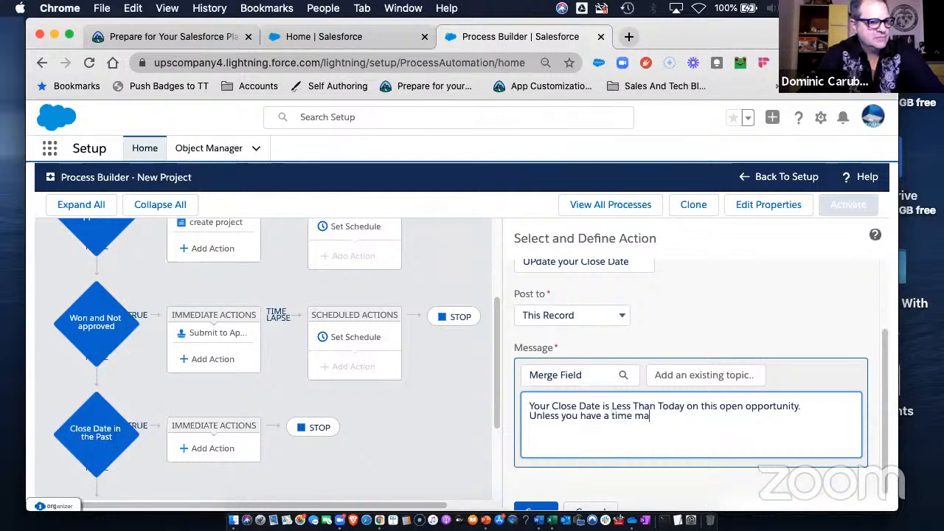
pyautogui.write('chine')
pyautogui.press('BackSpace')
pyautogui.press('BackSpace')
pyautogui.write('ine.')
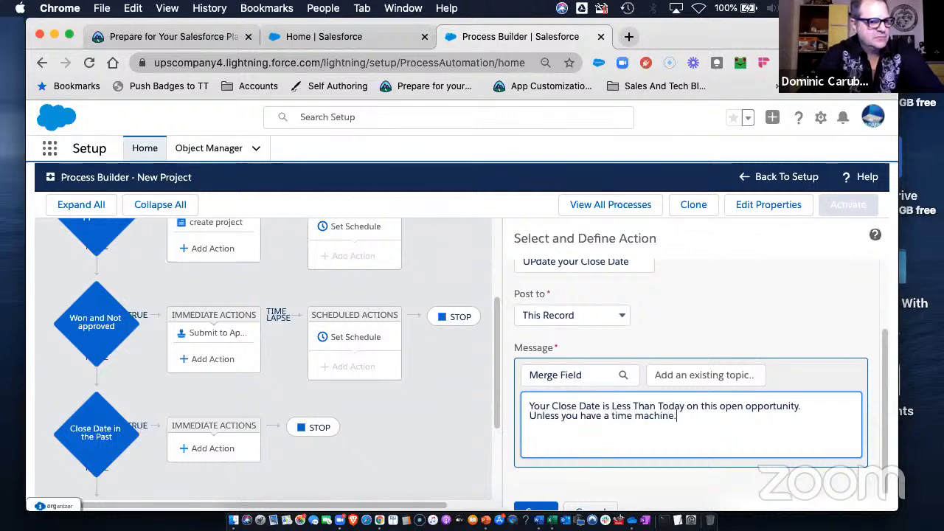
pyautogui.write('.. update ')
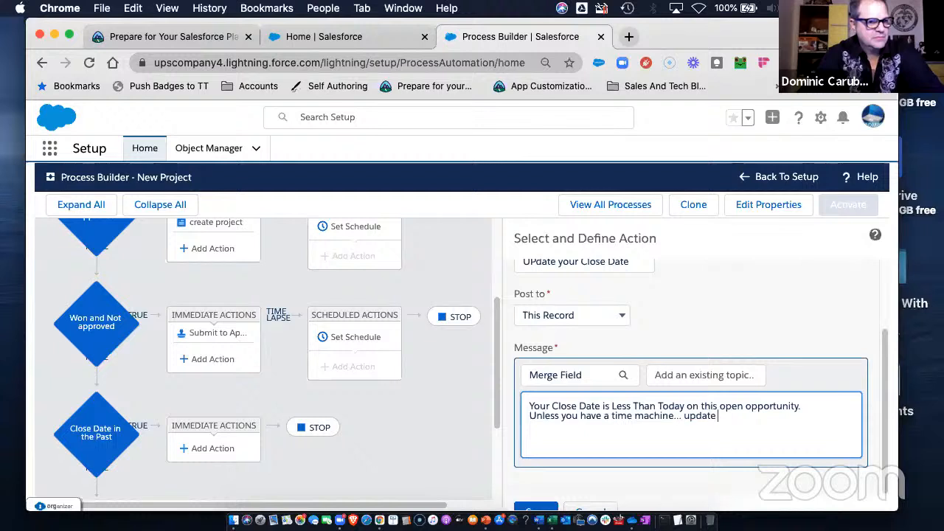
pyautogui.write('the expec')
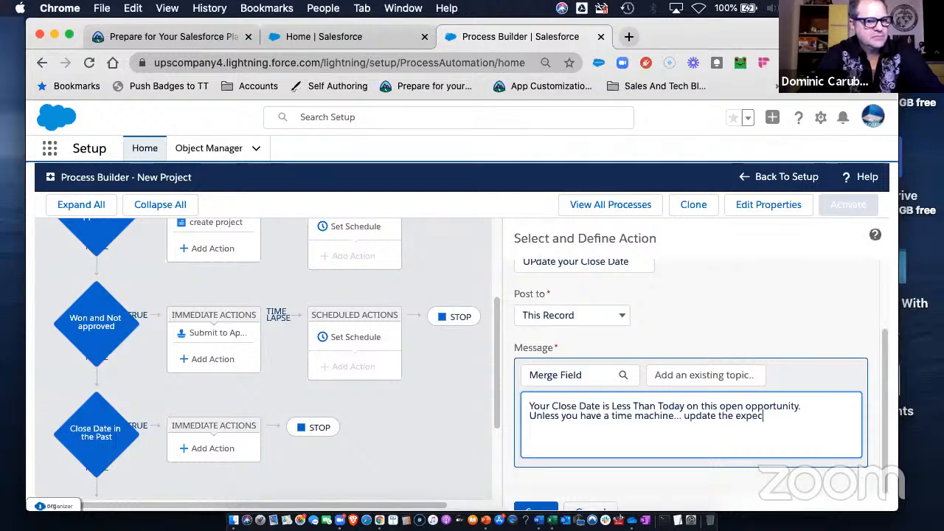
pyautogui.write('ted date that you wil')
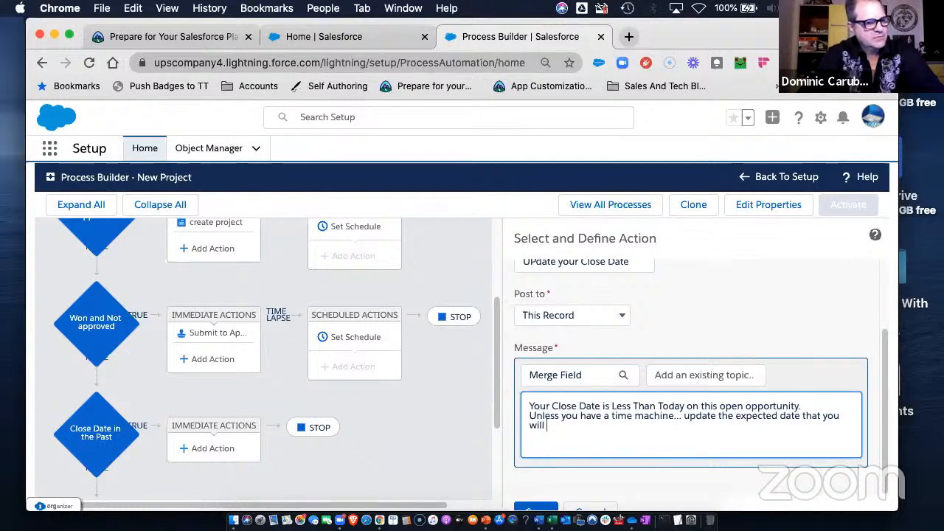
pyautogui.write('l sell or los')
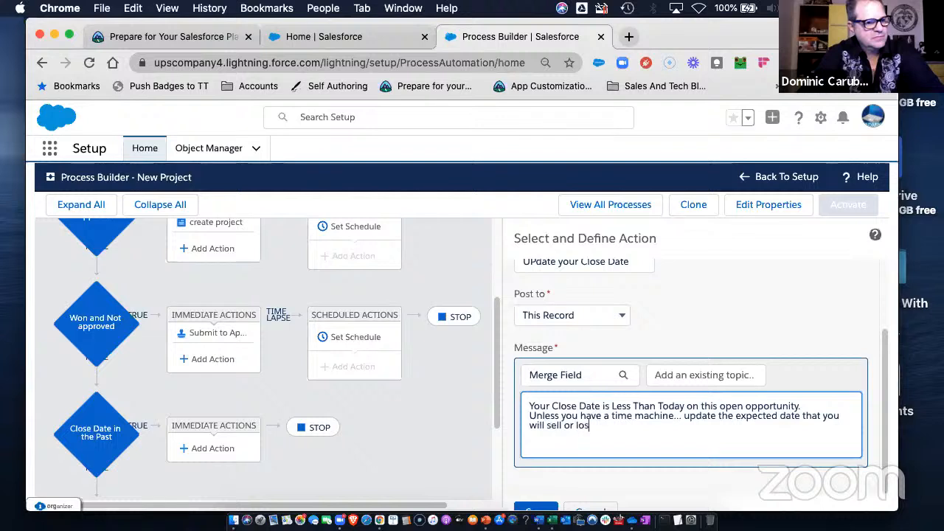
pyautogui.write('e this sale.')
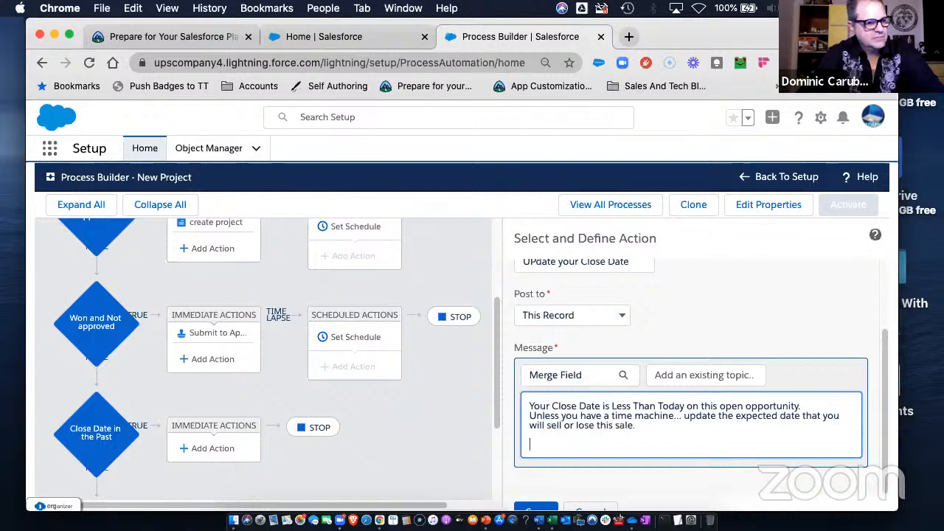
# Sign off the Chatter message with "- Your Friendly Time Machine Mechanic" below a blank line.
pyautogui.write('Your f')
pyautogui.press('BackSpace')
pyautogui.press('BackSpace')
pyautogui.press('BackSpace')
pyautogui.press('BackSpace')
pyautogui.press('BackSpace')
pyautogui.press('BackSpace')
pyautogui.write('- Yu')
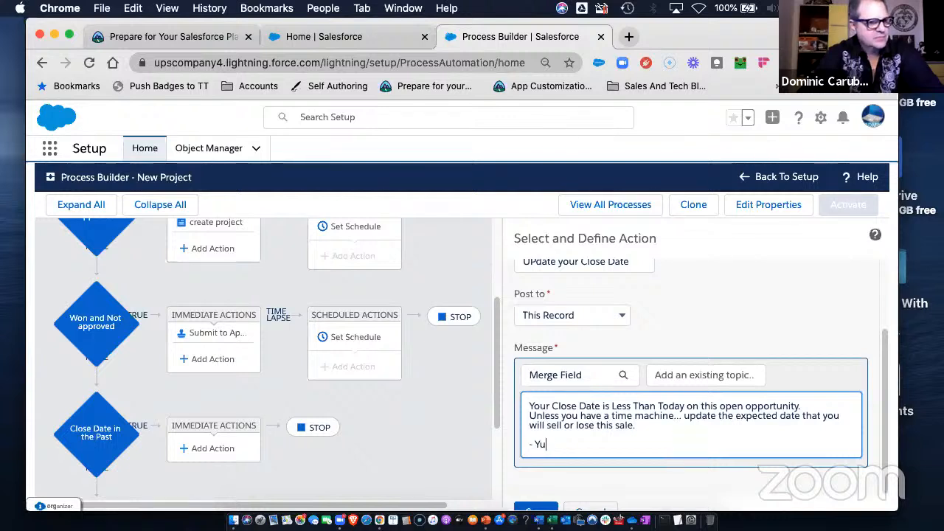
pyautogui.press('BackSpace')
pyautogui.write('our Friendly')
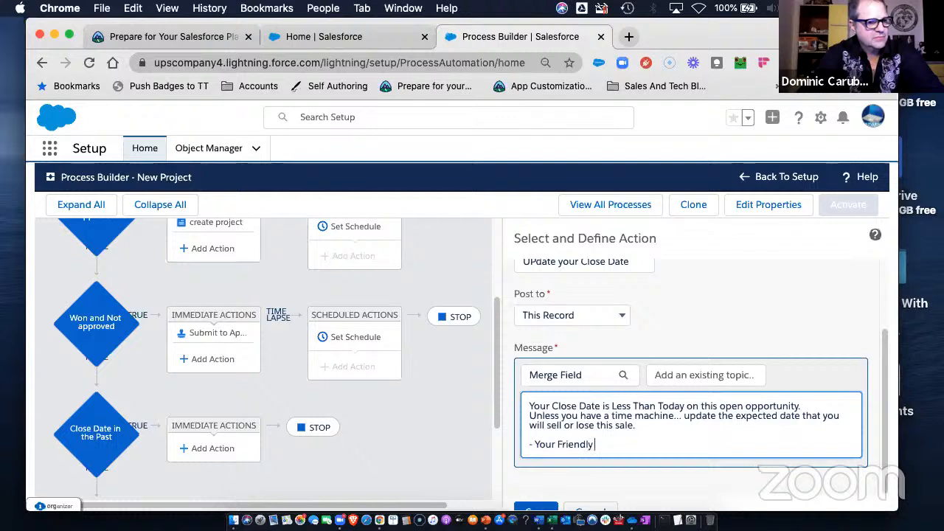
pyautogui.write(' Time Macre')
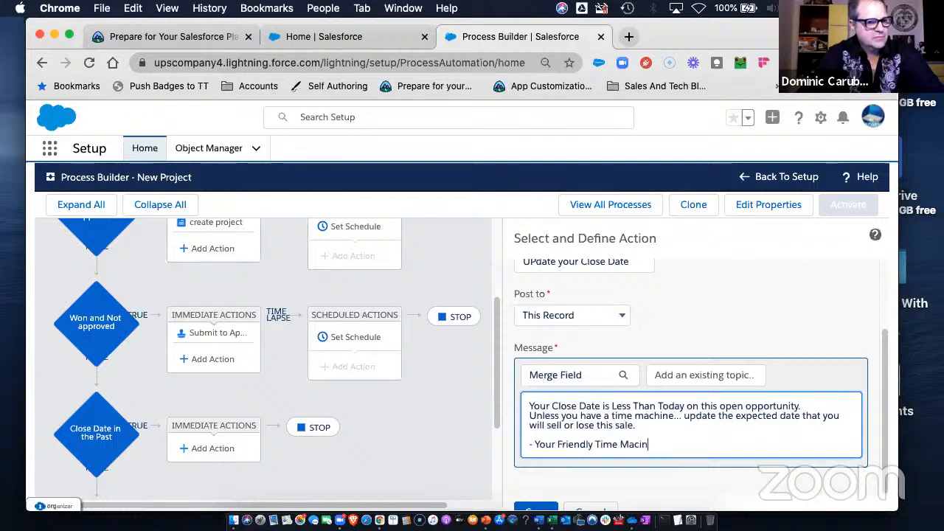
pyautogui.press('BackSpace')
pyautogui.press('BackSpace')
pyautogui.write('hine Mechanic')
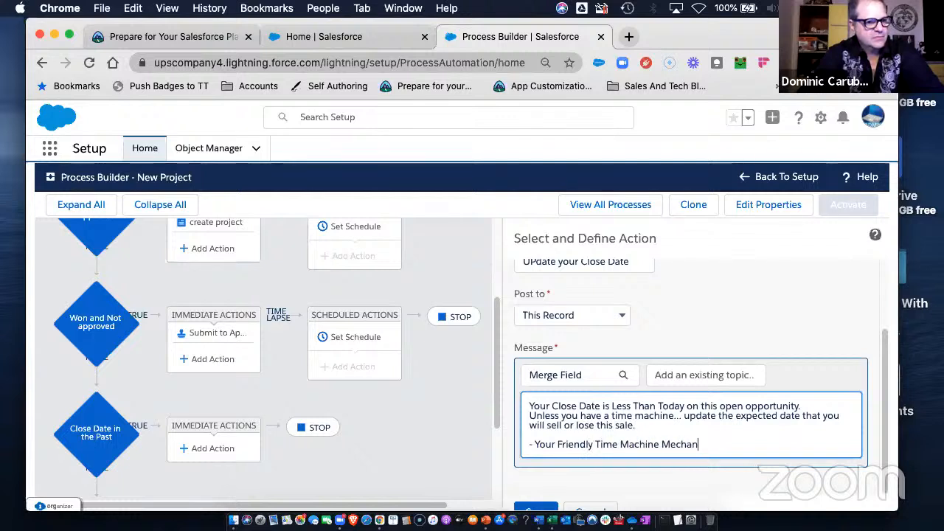
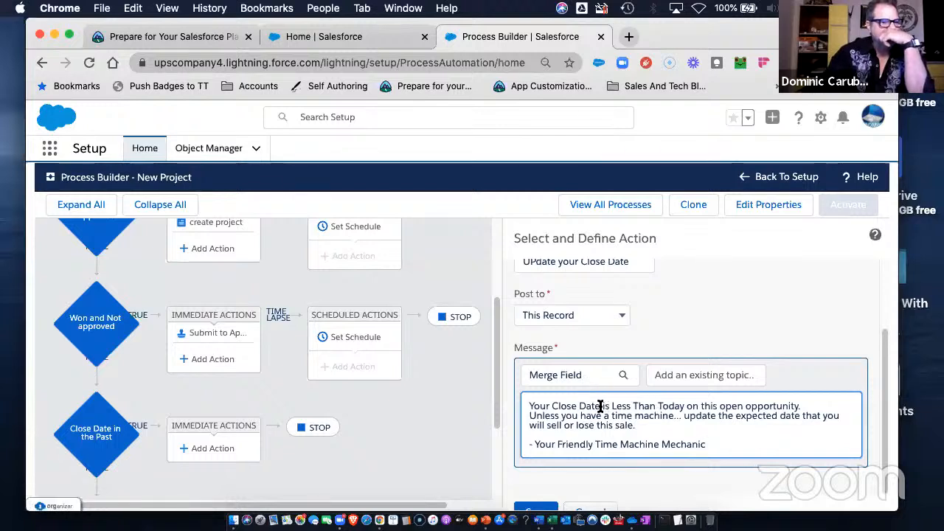
# Insert the Opportunity Close Date merge field after "Your Close Date" in the Chatter message.
pyautogui.click(574, 374)
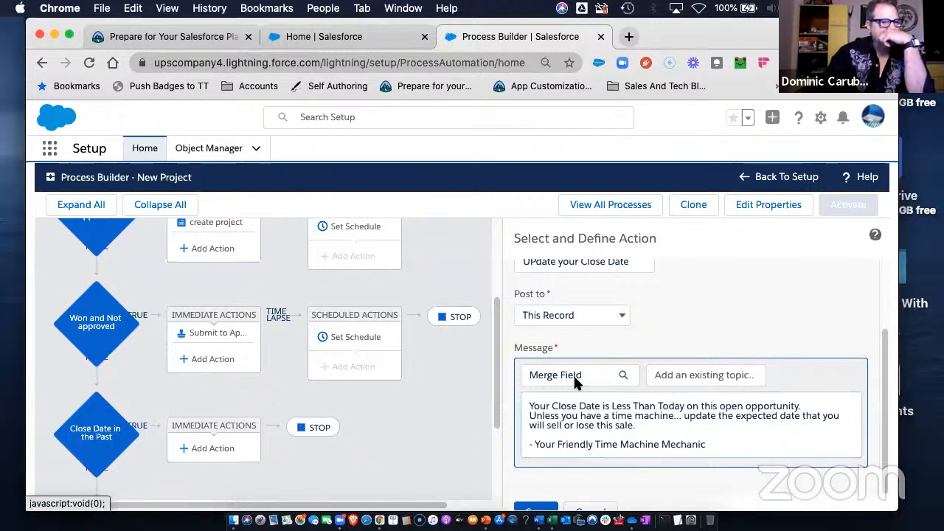
pyautogui.click(387, 344)
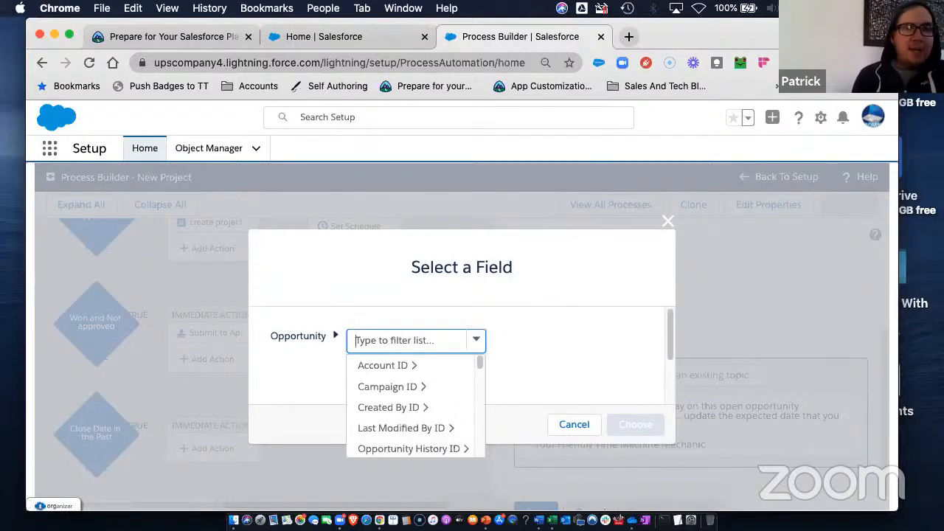
pyautogui.write('close')
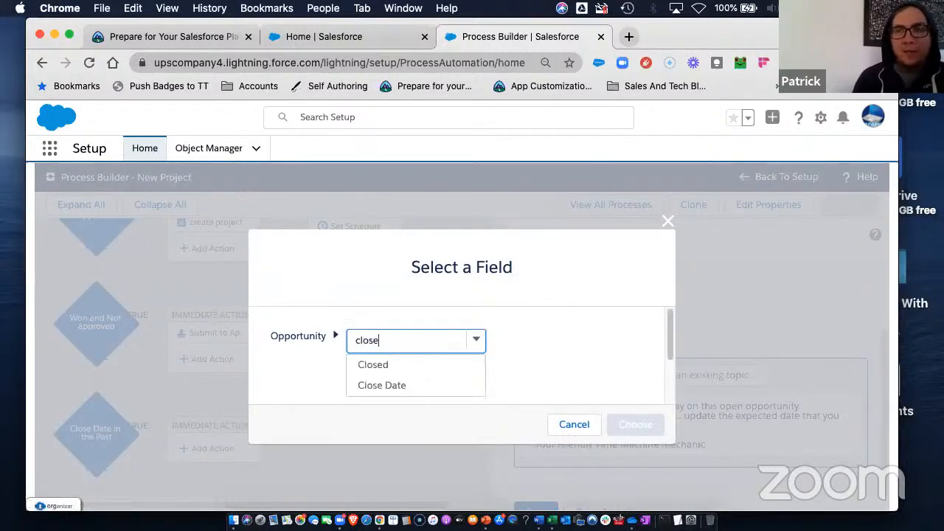
pyautogui.click(378, 385)
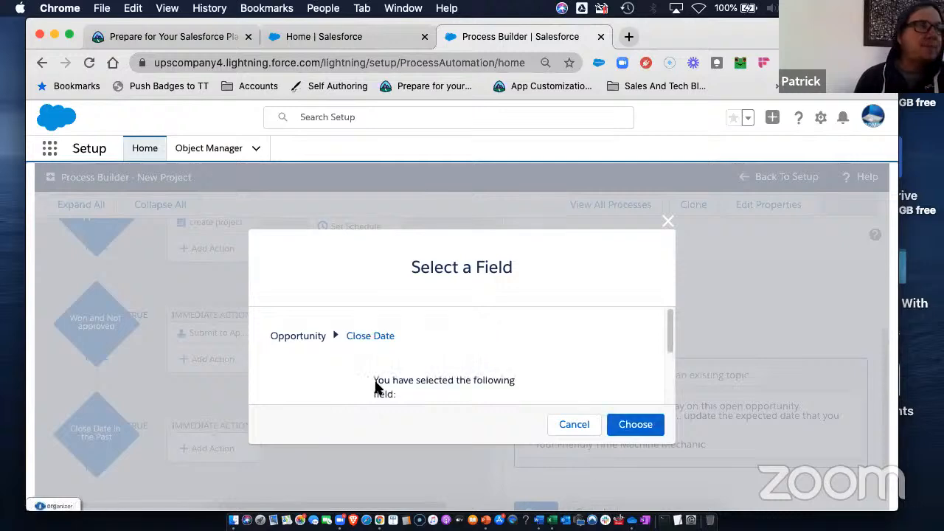
pyautogui.click(653, 422)
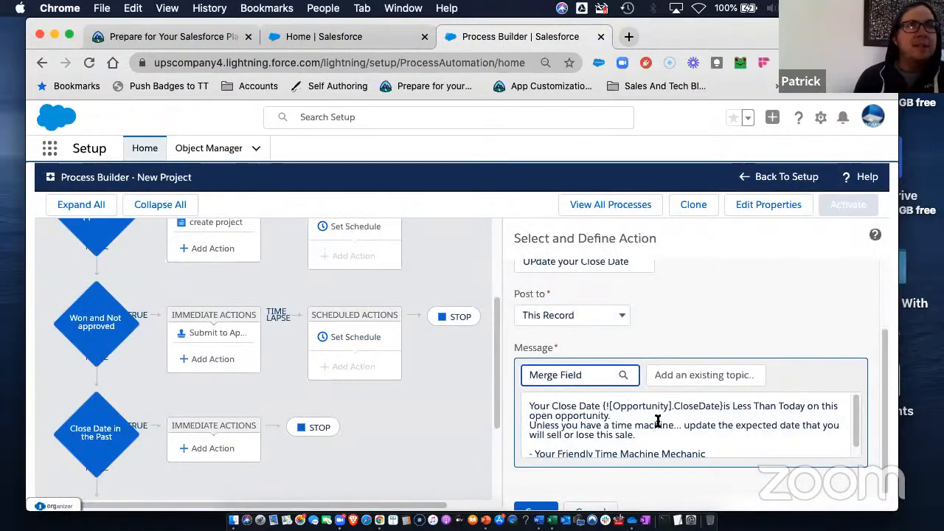
# Reword the message opening as "The Close Date of {![Opportunity].CloseDate} is Less Than Today", with spaces around the merge field.
pyautogui.click(605, 406)
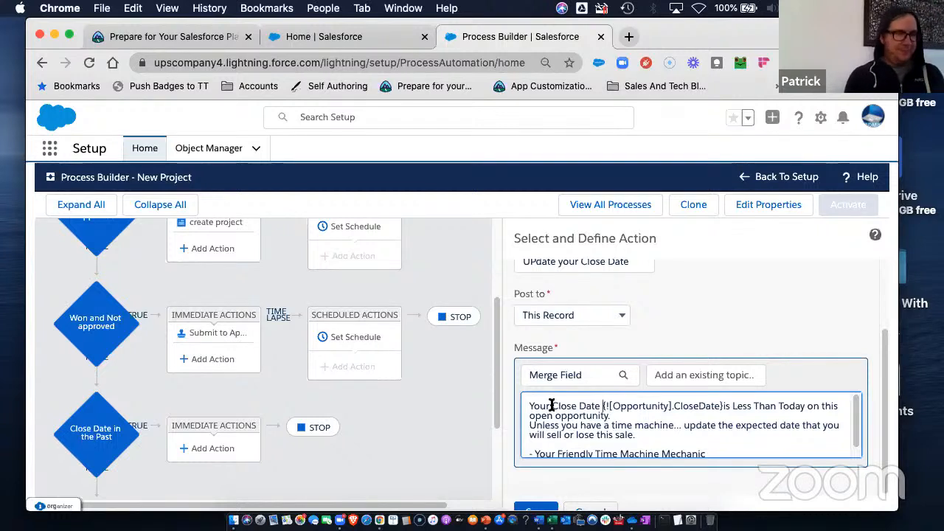
pyautogui.doubleClick(528, 408)
pyautogui.write('The ')
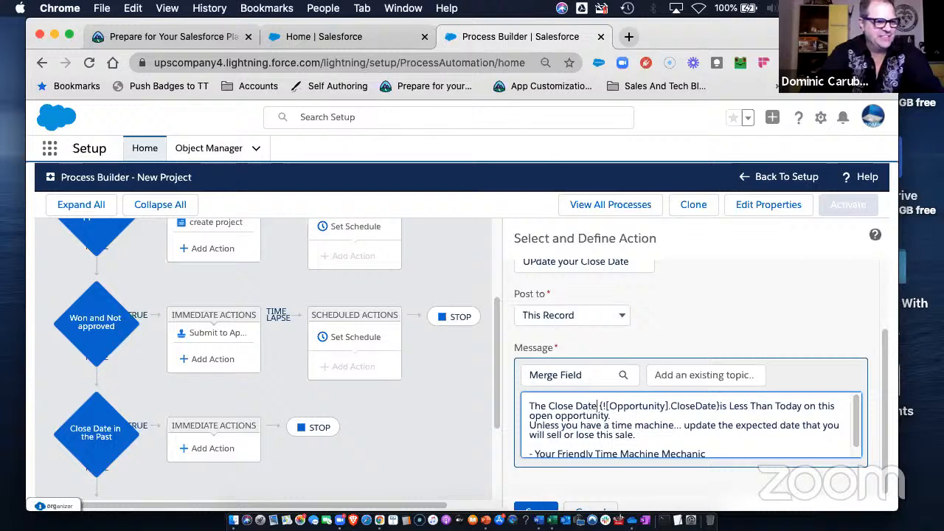
pyautogui.write(' of')
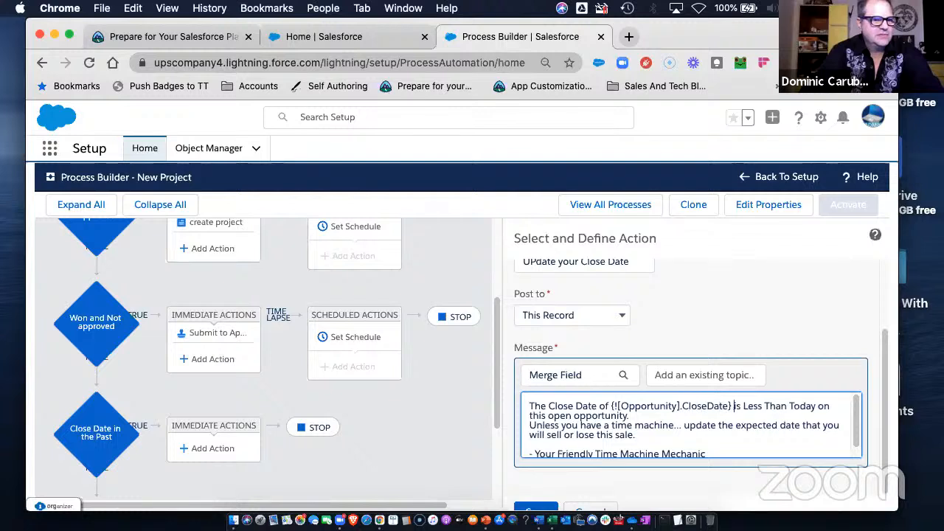
# Put a blank line before the message's second sentence and replace "Unless you have a time machine..." with "Please".
pyautogui.press('Return')
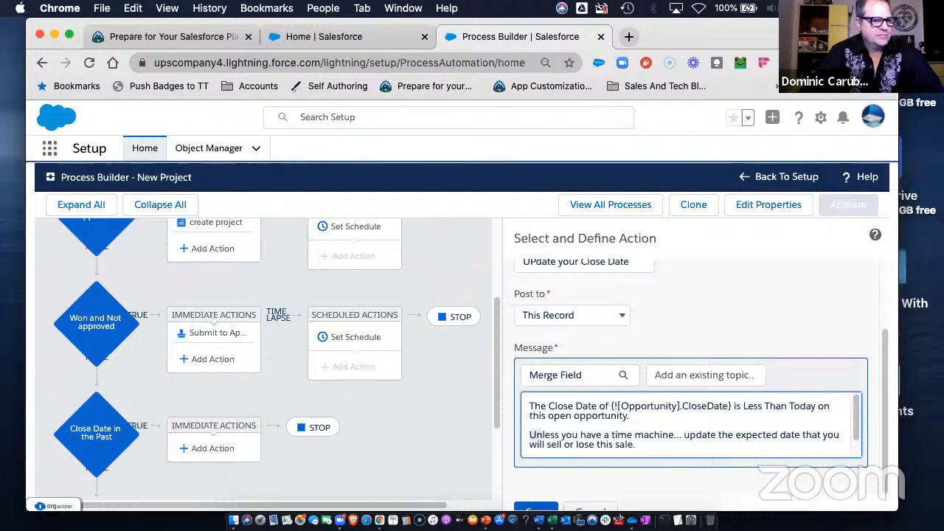
pyautogui.moveTo(547, 436); pyautogui.dragTo(684, 436)
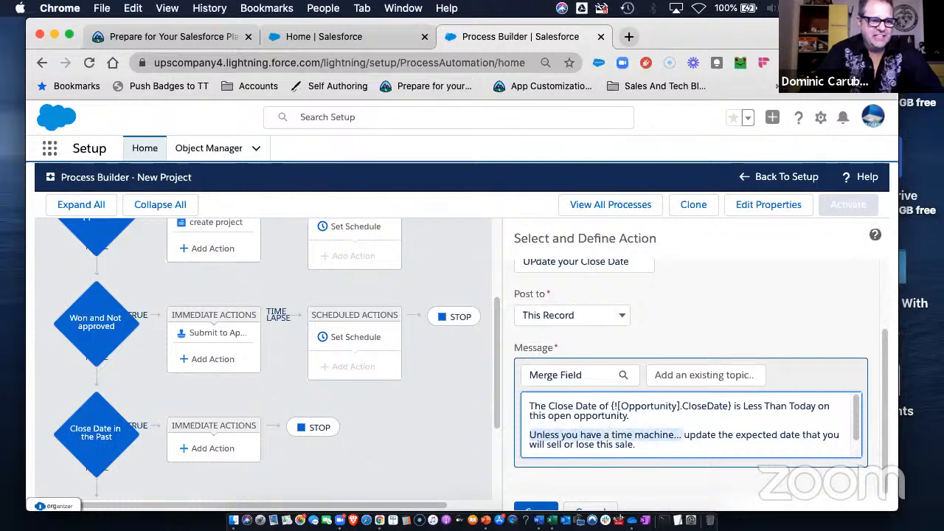
pyautogui.press('BackSpace')
pyautogui.write('Pleas')
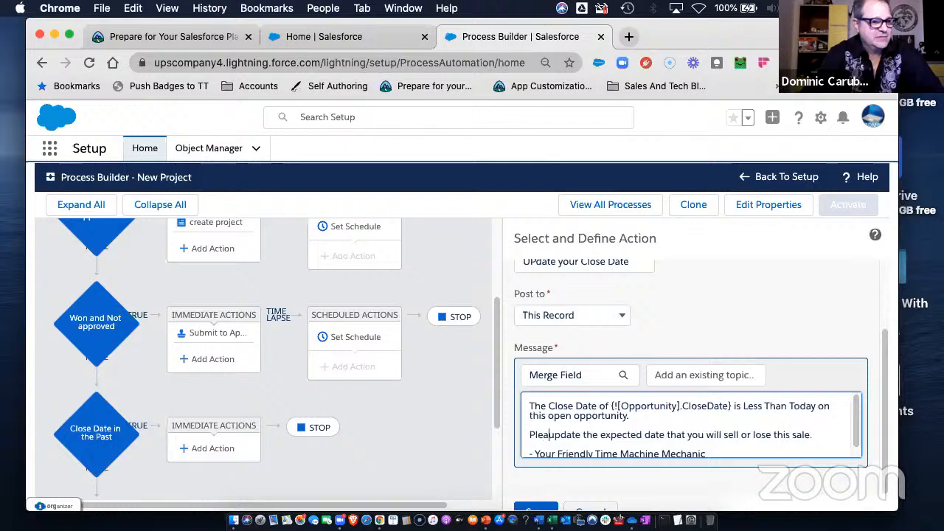
pyautogui.write('e')
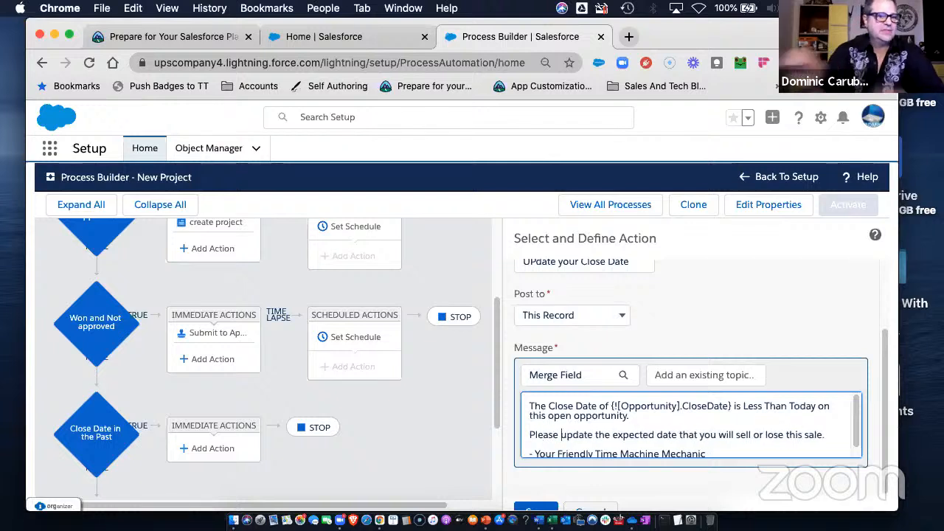
pyautogui.scroll(-1, 767, 410)
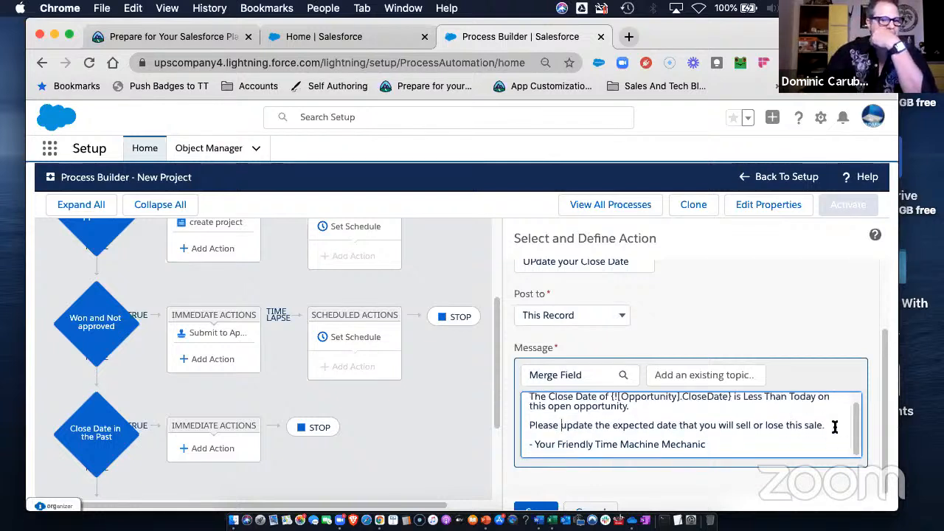
pyautogui.click(833, 426)
pyautogui.press('BackSpace')
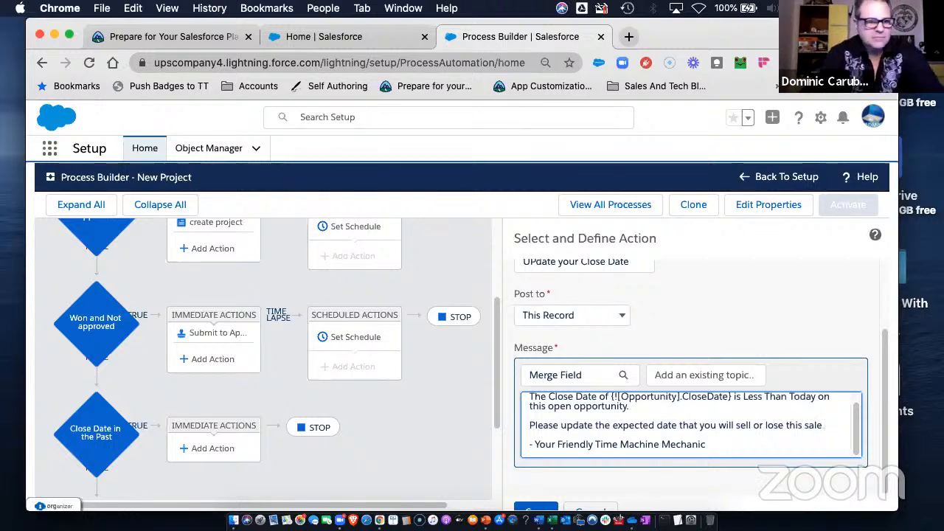
pyautogui.write(',')
pyautogui.press('BackSpace')
pyautogui.press('BackSpace')
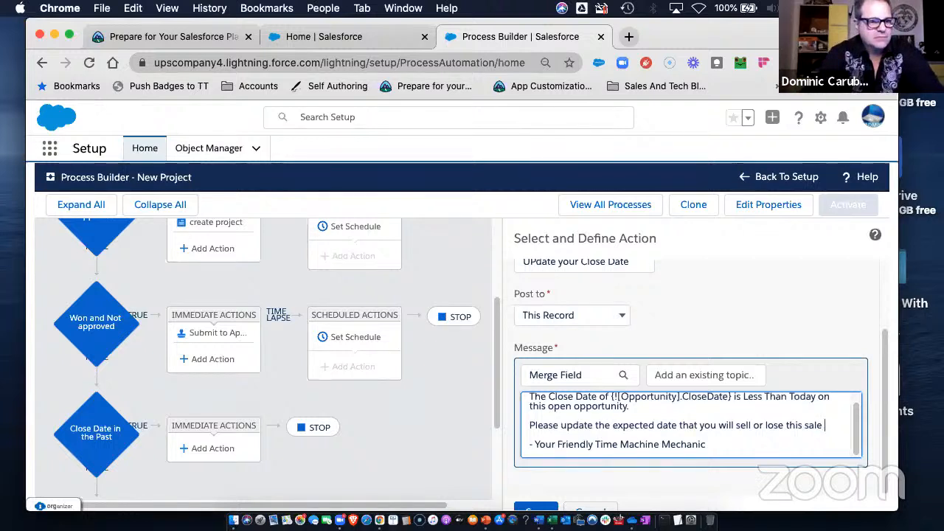
pyautogui.write('.')
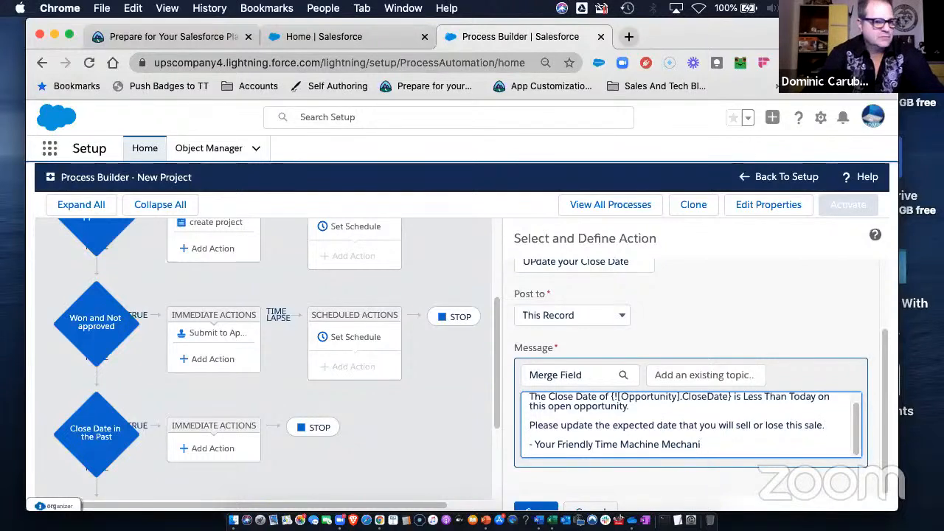
# Replace "Time Machine Mechanic" in the message sign-off with "Salesforce Admin".
pyautogui.press('BackSpace')
pyautogui.press('BackSpace')
pyautogui.press('BackSpace')
pyautogui.press('BackSpace')
pyautogui.press('BackSpace')
pyautogui.press('BackSpace')
pyautogui.press('BackSpace')
pyautogui.press('BackSpace')
pyautogui.press('BackSpace')
pyautogui.press('BackSpace')
pyautogui.press('BackSpace')
pyautogui.press('BackSpace')
pyautogui.press('BackSpace')
pyautogui.press('BackSpace')
pyautogui.press('BackSpace')
pyautogui.press('BackSpace')
pyautogui.press('BackSpace')
pyautogui.press('BackSpace')
pyautogui.press('BackSpace')
pyautogui.press('BackSpace')
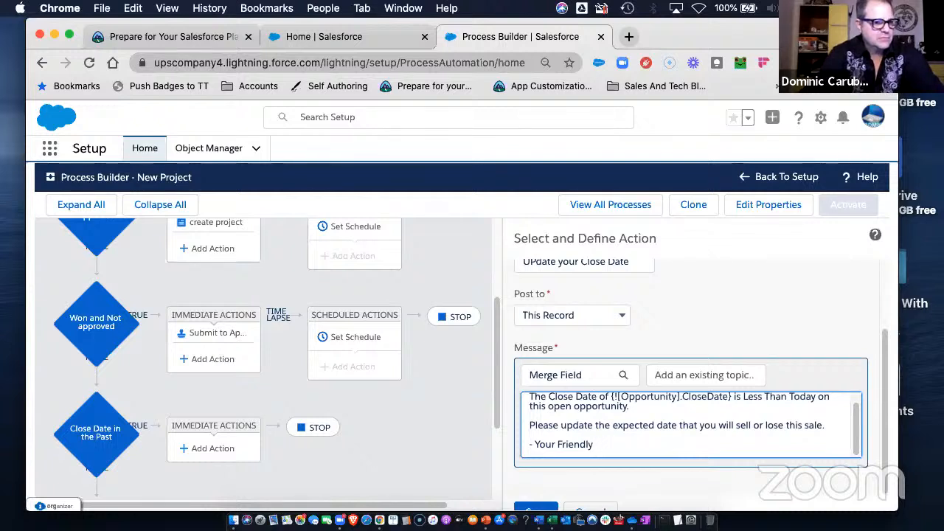
pyautogui.write('Salesforce Admin')
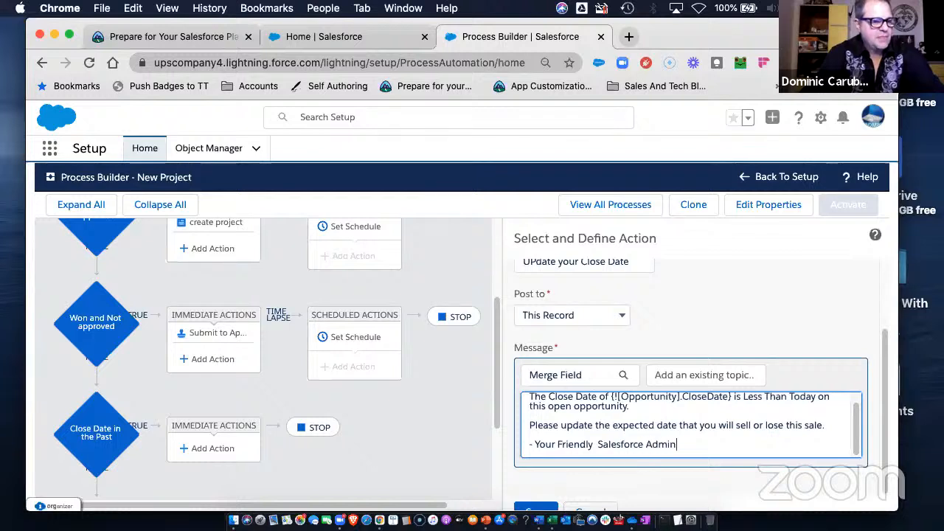
# Add the line "PS- A notification will go to your manager in 24 hours." below the sign-off.
pyautogui.press('Return')
pyautogui.write('P')
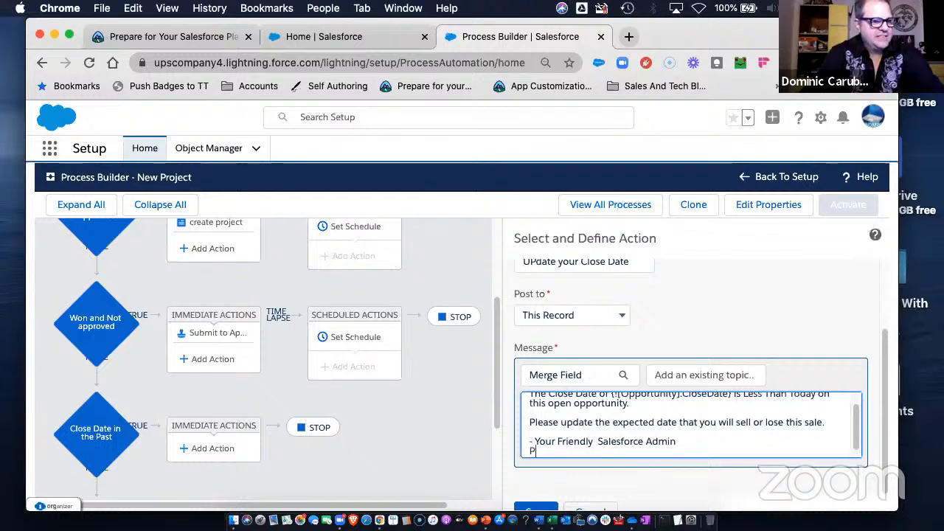
pyautogui.write('S0')
pyautogui.press('BackSpace')
pyautogui.press('BackSpace')
pyautogui.write('- ')
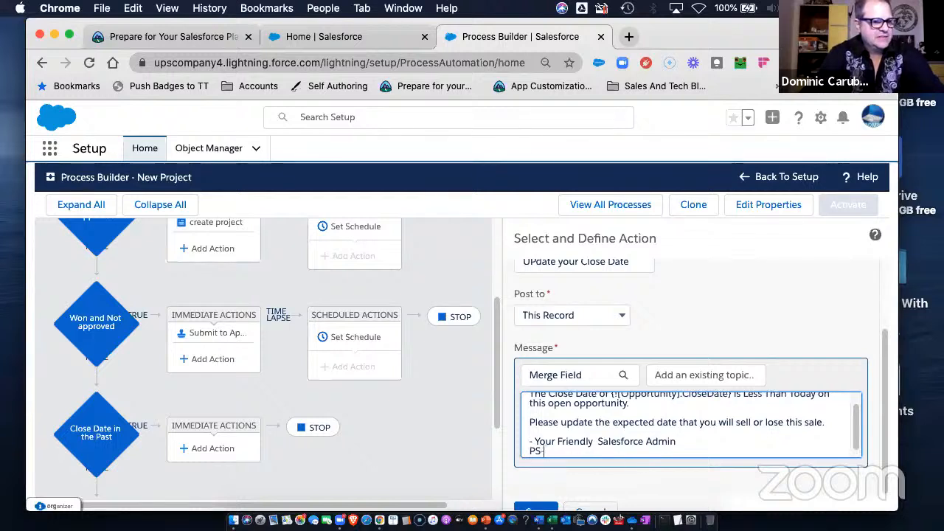
pyautogui.write('A noti')
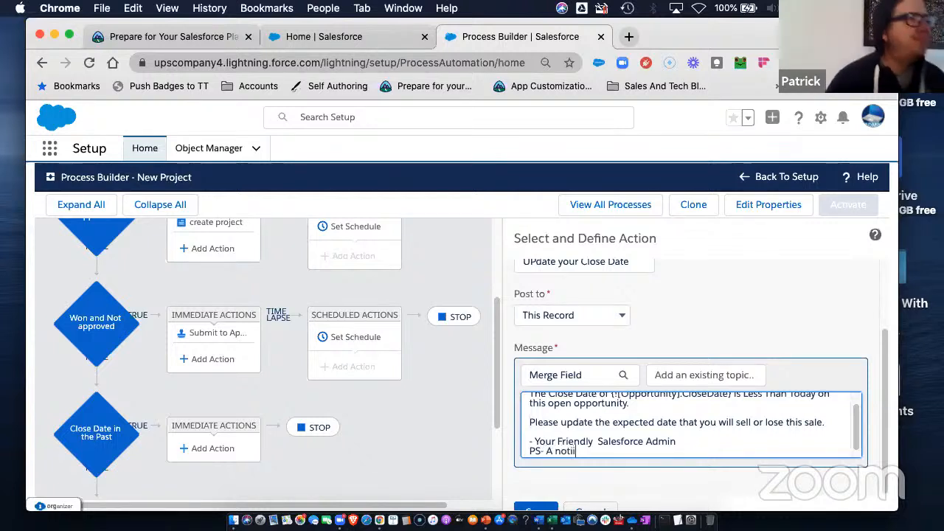
pyautogui.write('fication will ')
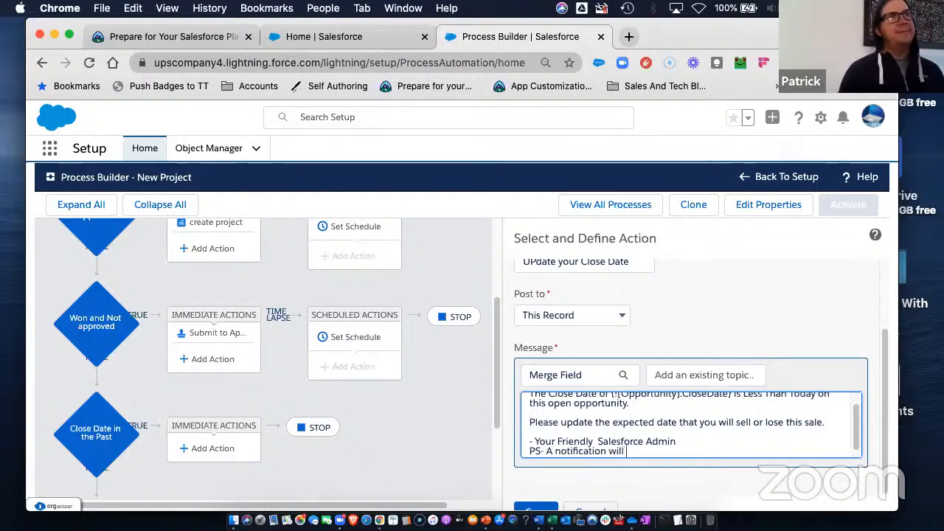
pyautogui.write('go to your m')
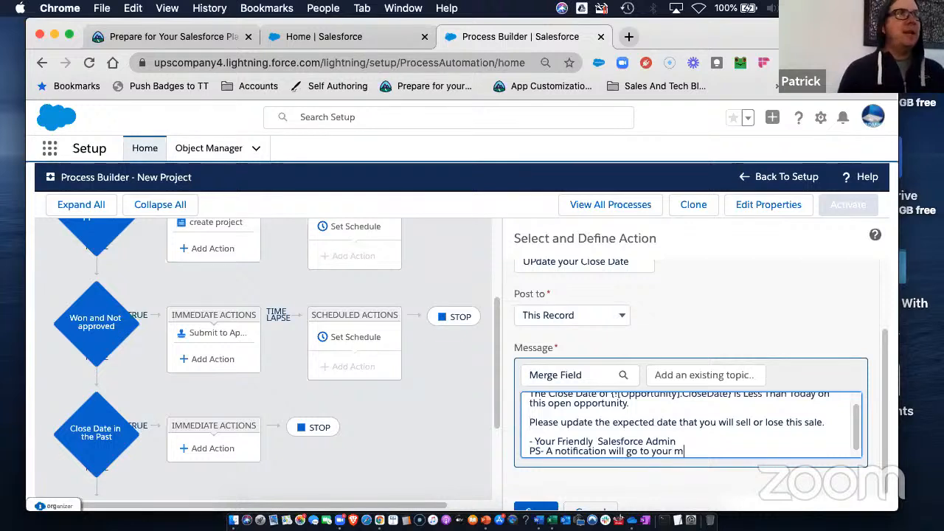
pyautogui.write('anager')
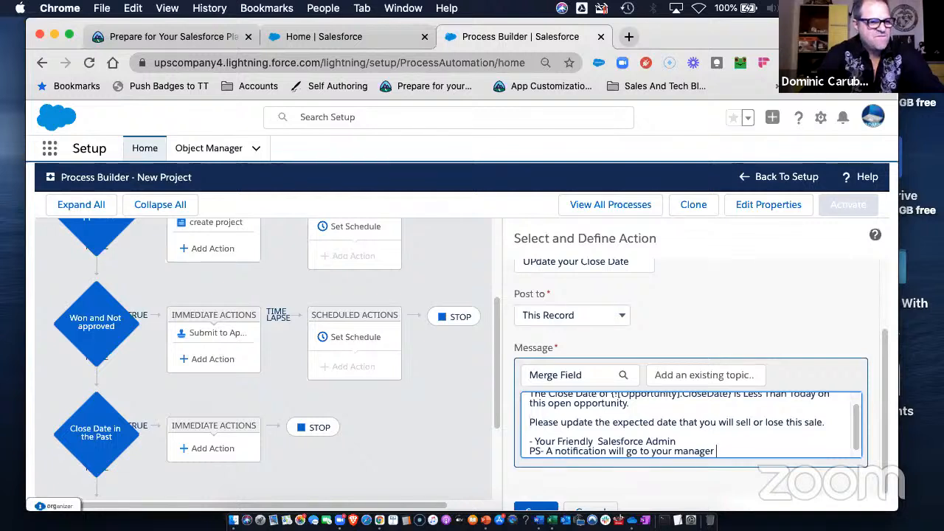
pyautogui.write('in')
pyautogui.write('24 hours.')
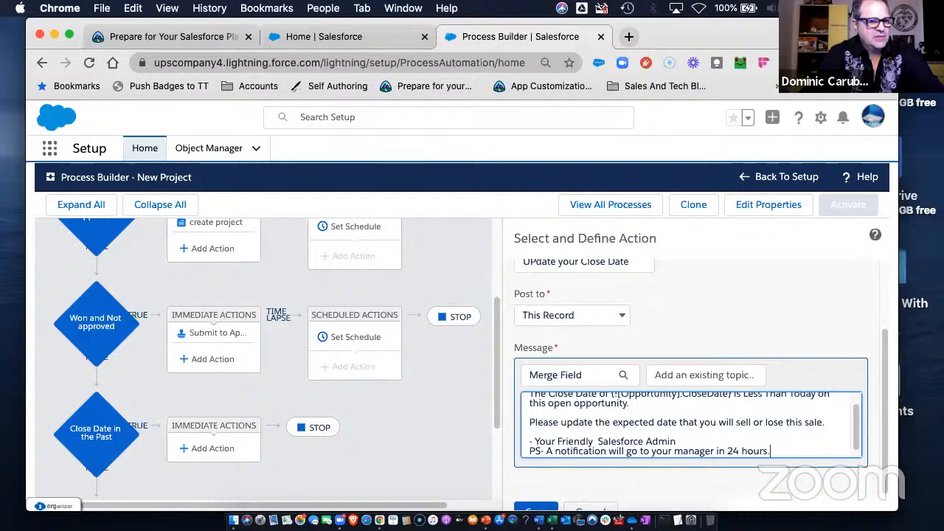
# Separate the PS line from the sign-off with a blank line and save the Chatter post action.
pyautogui.click(529, 450)
pyautogui.press('Return')
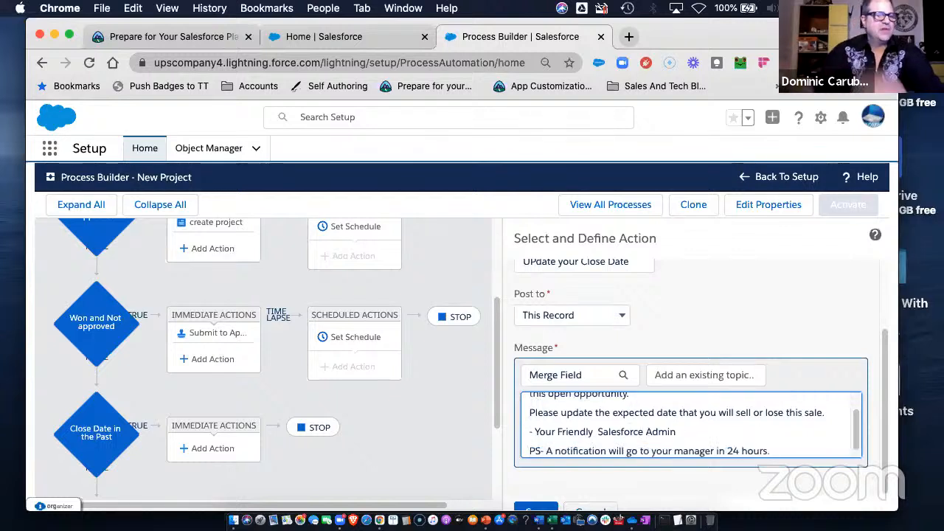
pyautogui.scroll(-1, 622, 426)
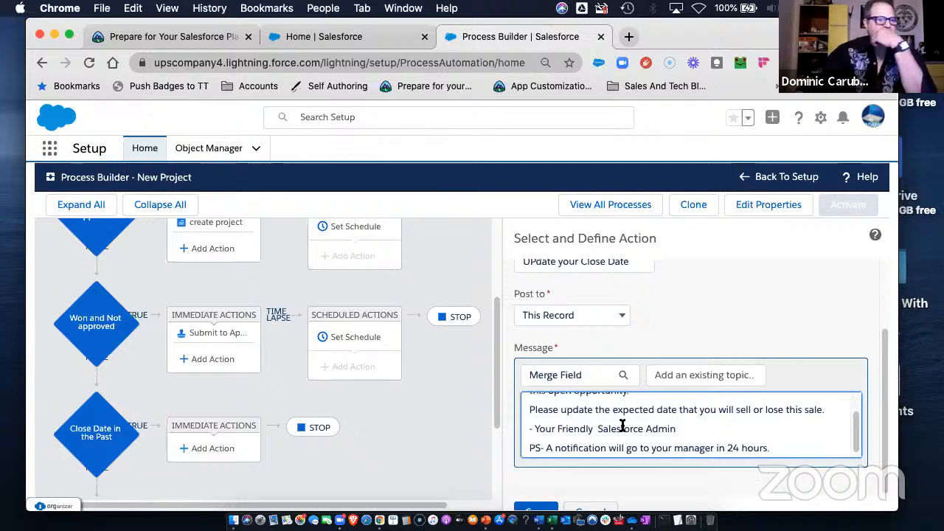
pyautogui.click(541, 506)
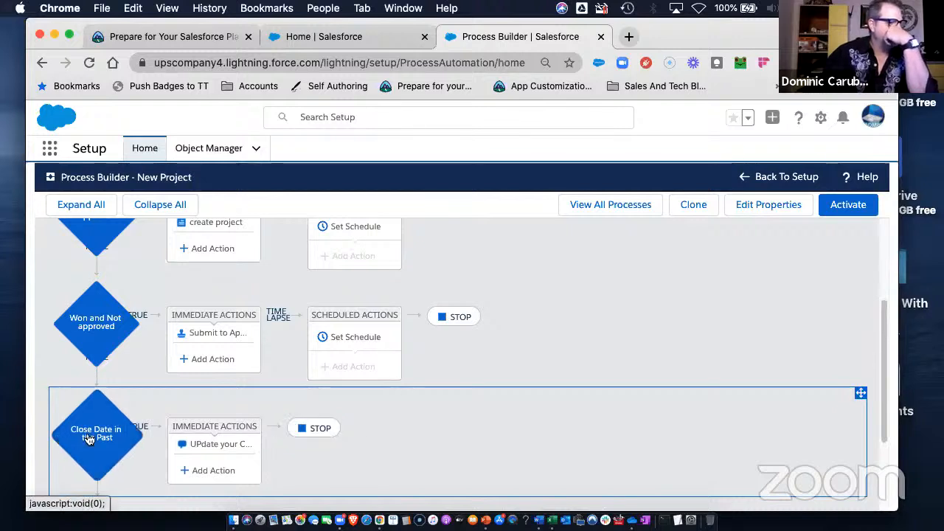
# Add an immediate action of type Update Records to the "Close Date in the Past" criteria.
pyautogui.click(474, 342)
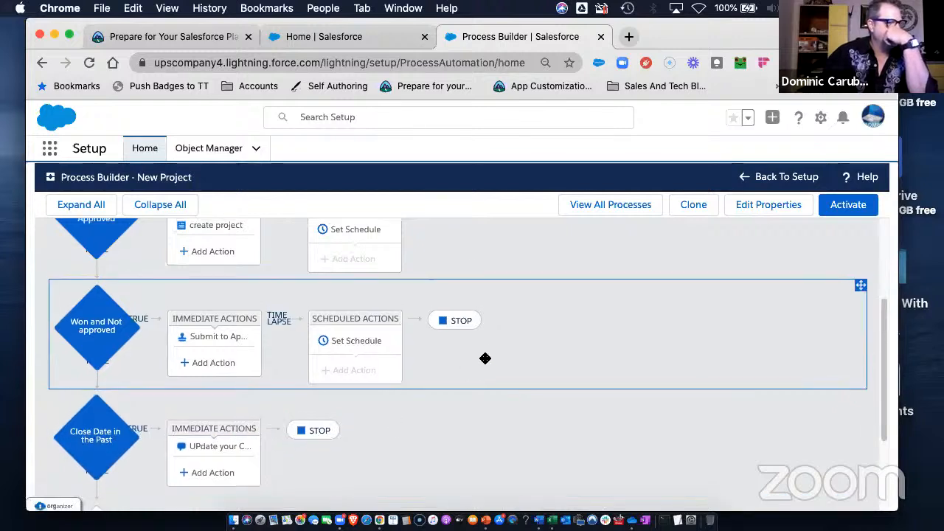
pyautogui.scroll(1, 488, 366)
pyautogui.scroll(-3, 487, 366)
pyautogui.click(487, 365)
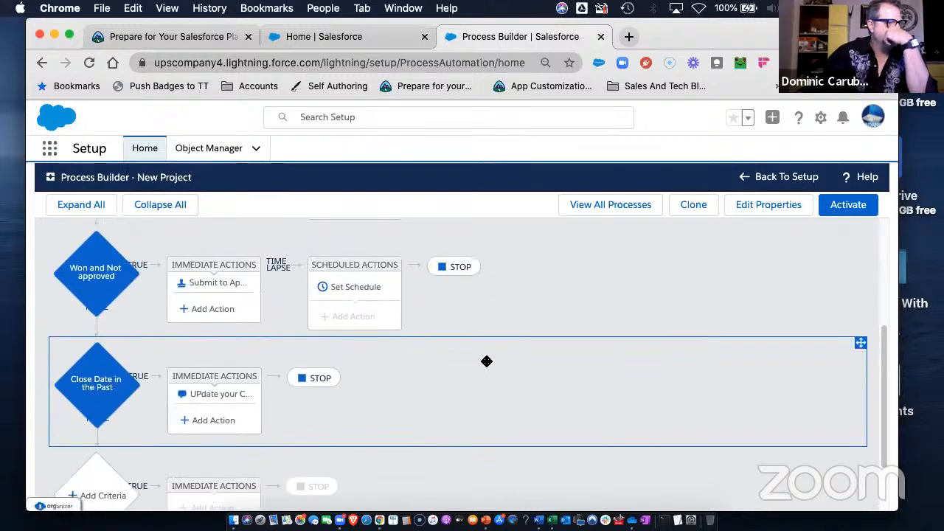
pyautogui.scroll(-2, 487, 361)
pyautogui.scroll(3, 486, 361)
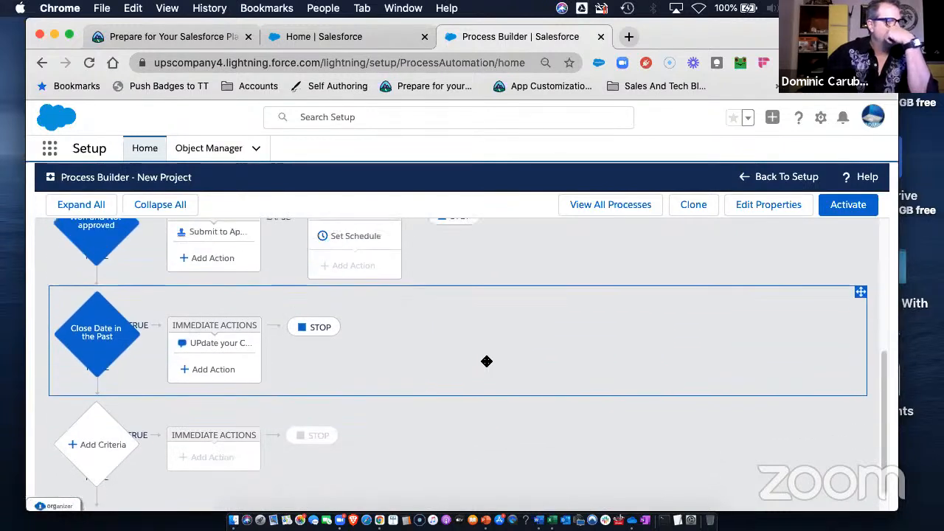
pyautogui.click(212, 370)
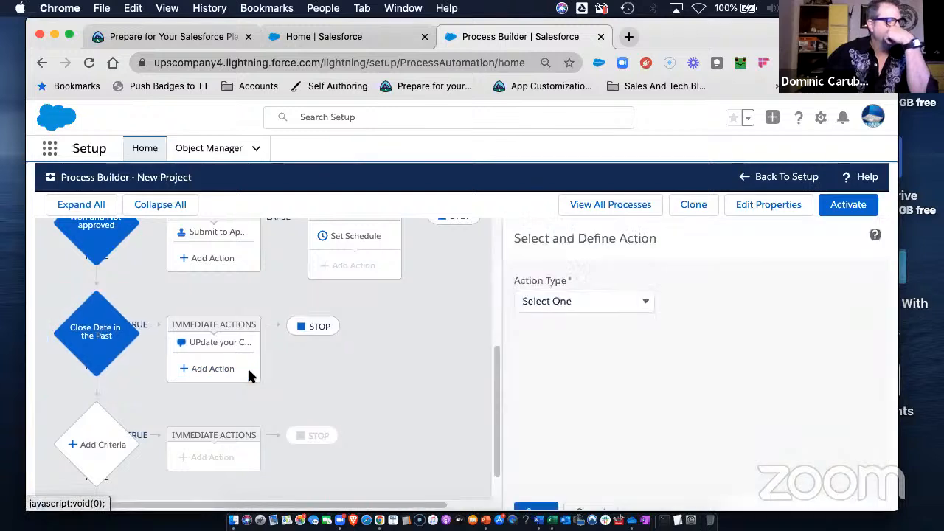
pyautogui.click(605, 302)
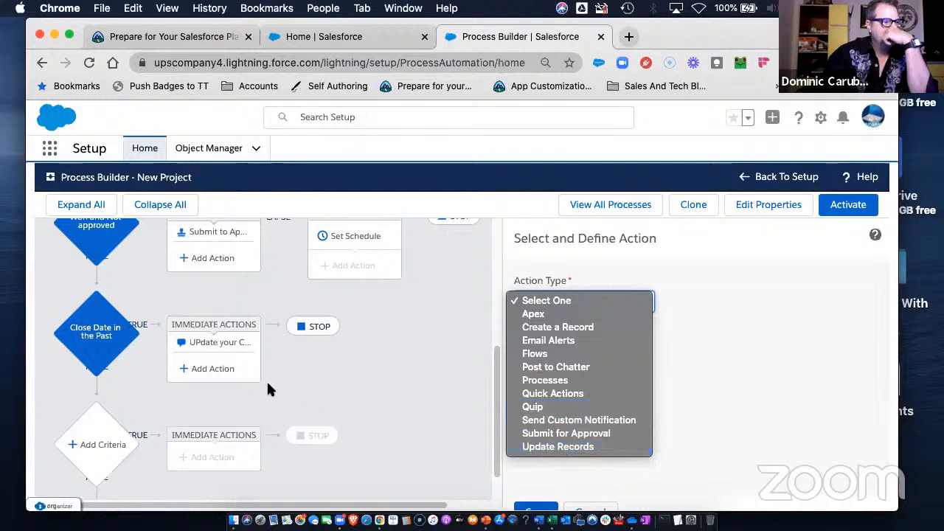
pyautogui.click(570, 445)
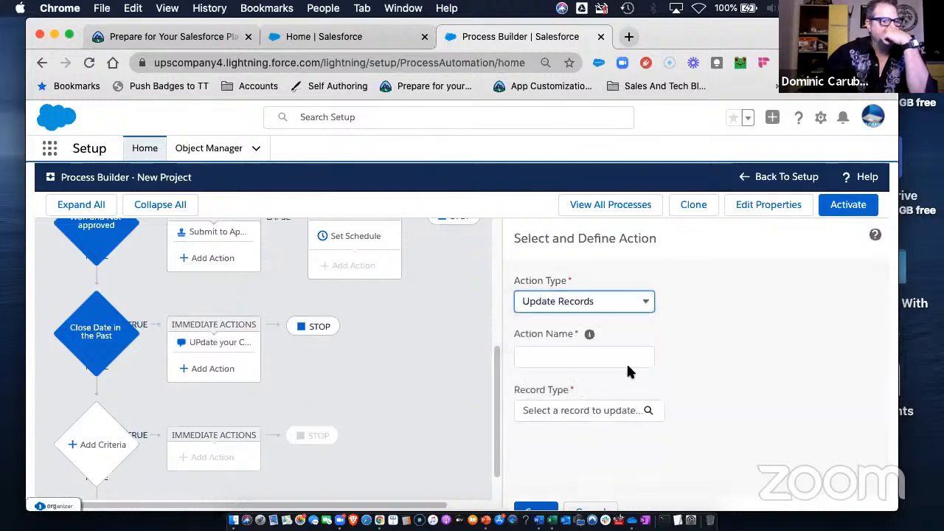
# Name the record update action "UPdate Close date to Today".
pyautogui.click(561, 364)
pyautogui.write('UPd')
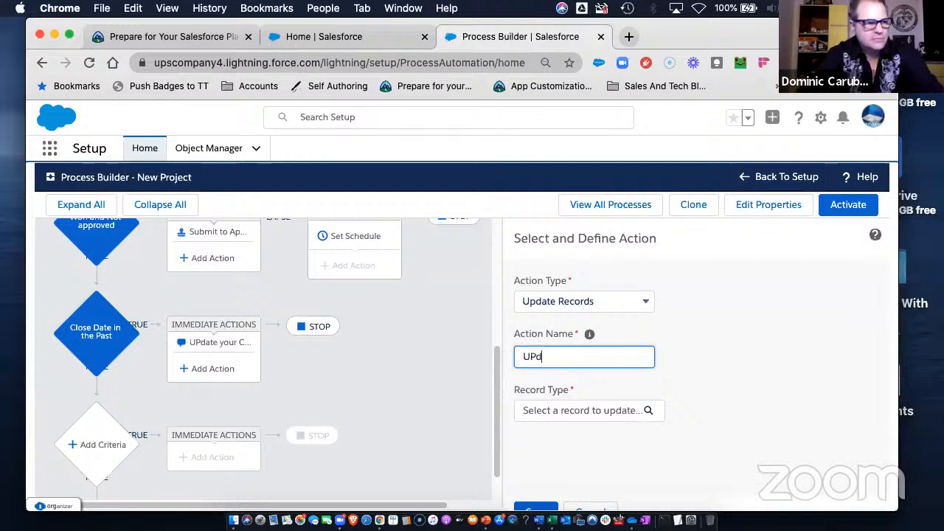
pyautogui.write('ate Close d')
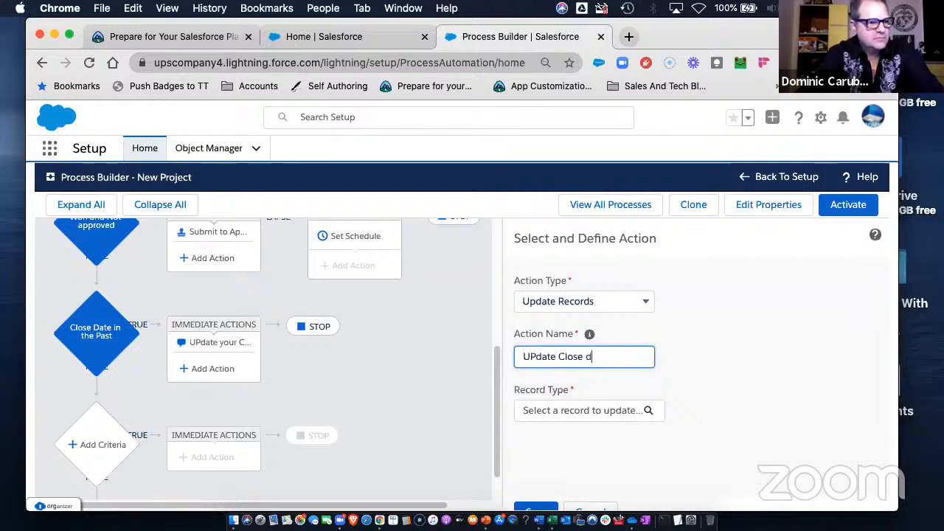
pyautogui.write('ate to To')
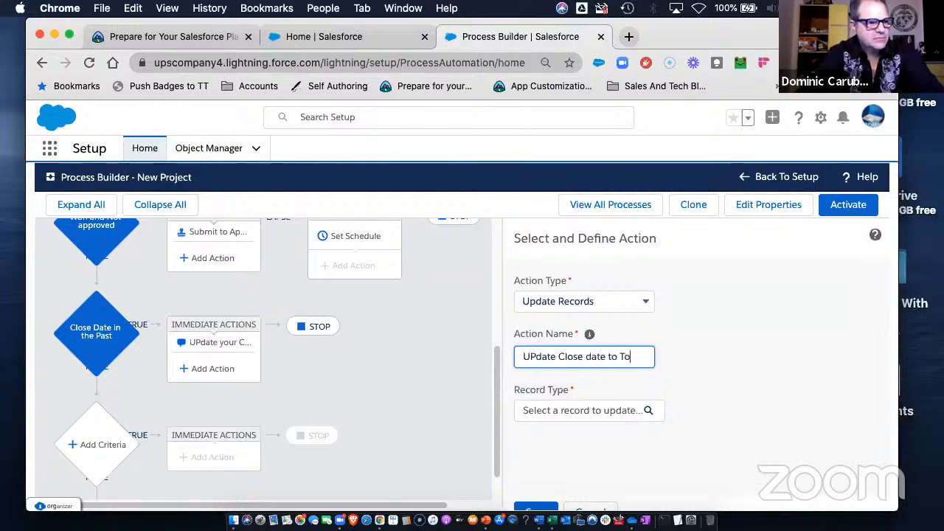
pyautogui.write('day')
# Set the record to update to the Opportunity record that started the process.
pyautogui.press('Tab')
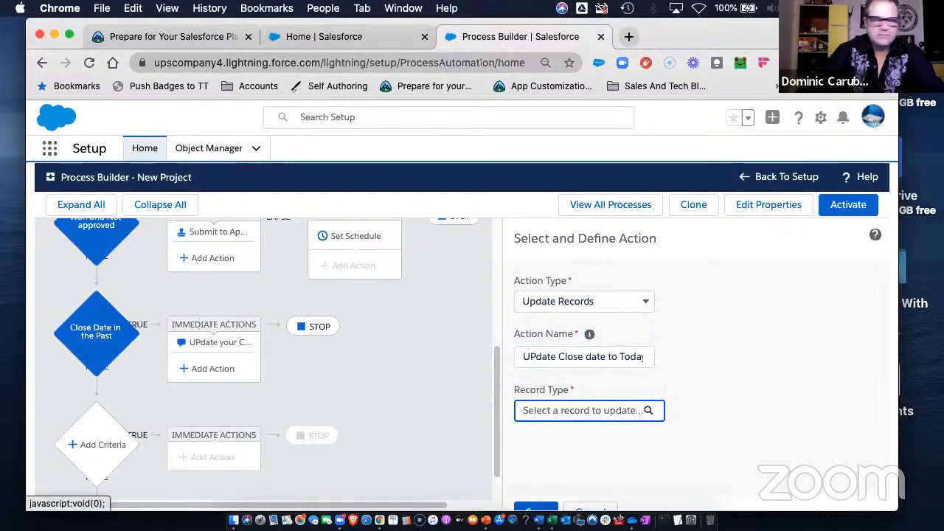
pyautogui.press('Return')
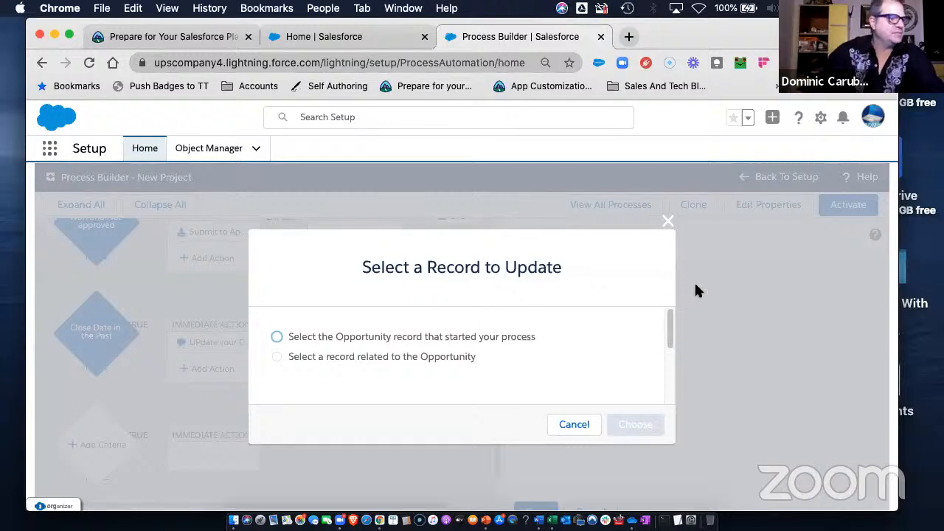
pyautogui.click(276, 337)
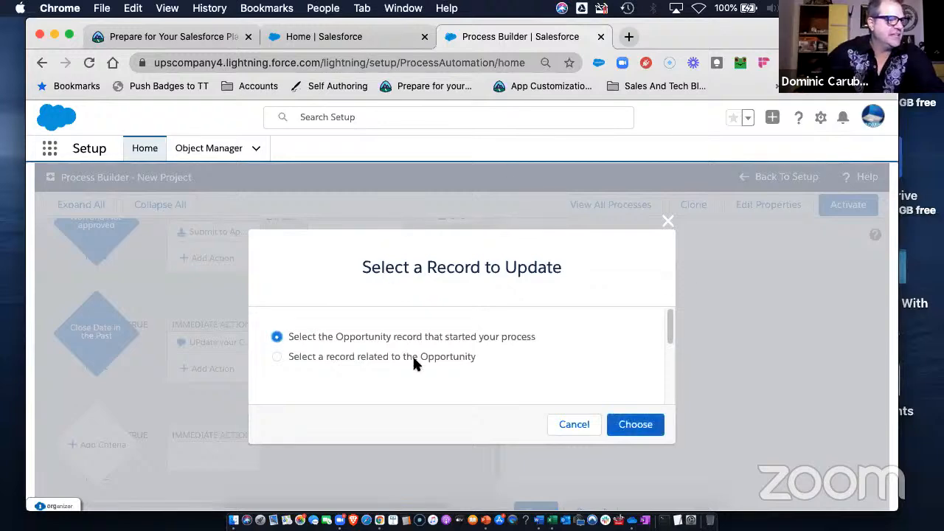
pyautogui.click(635, 425)
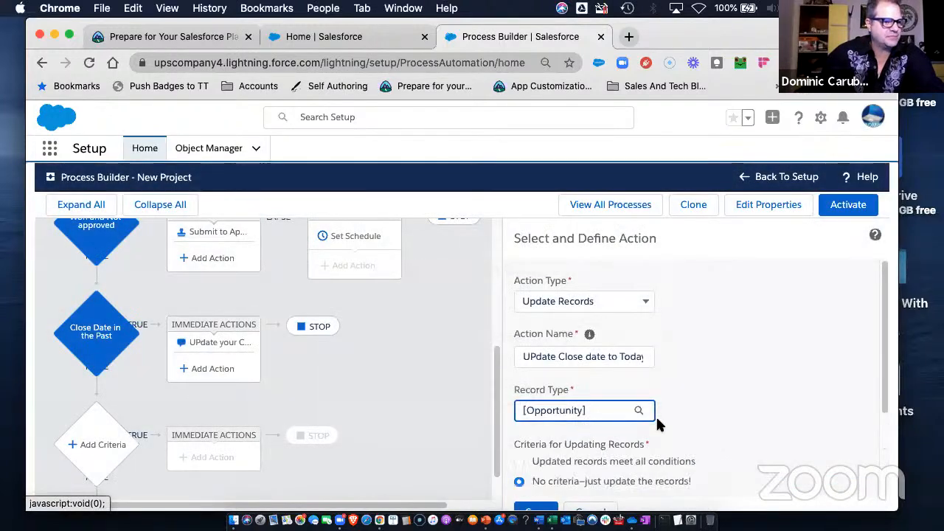
# Choose Close Date as the field to update and set its value type to Formula.
pyautogui.scroll(-2, 679, 411)
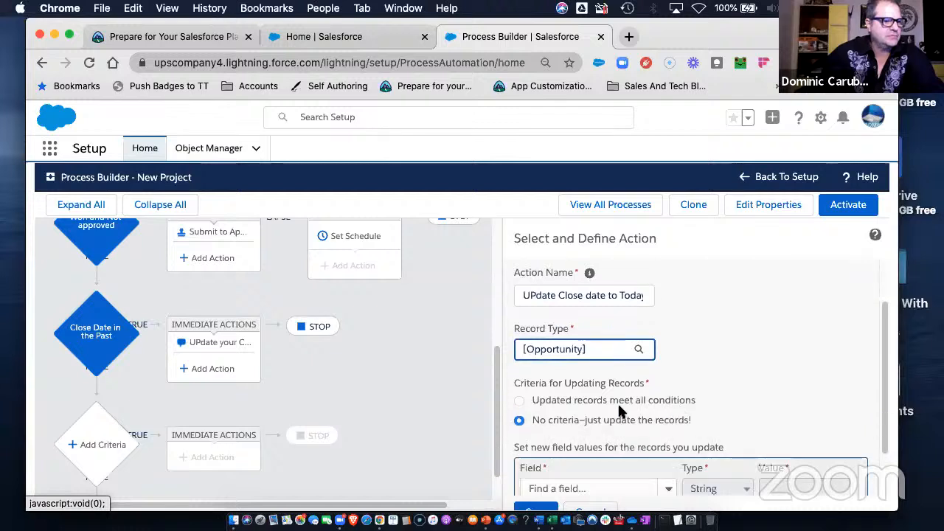
pyautogui.scroll(-1, 586, 468)
pyautogui.click(584, 465)
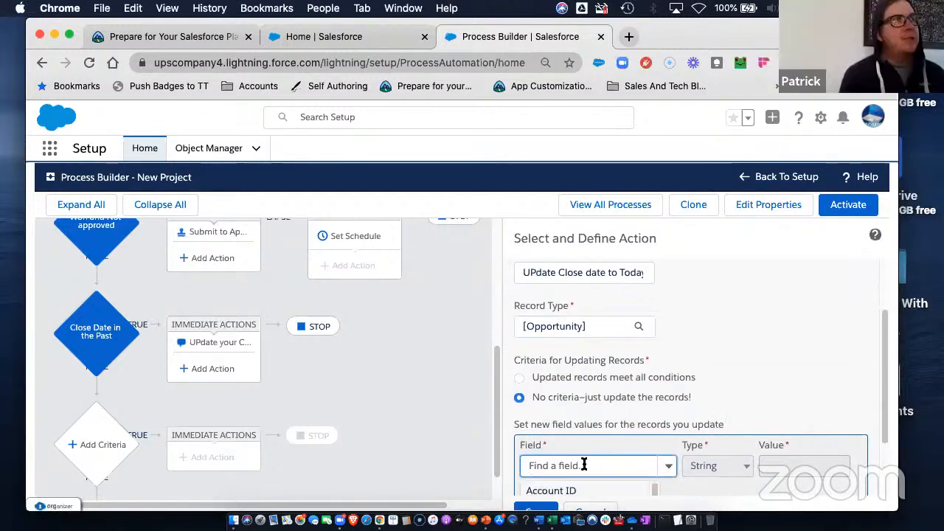
pyautogui.write('close')
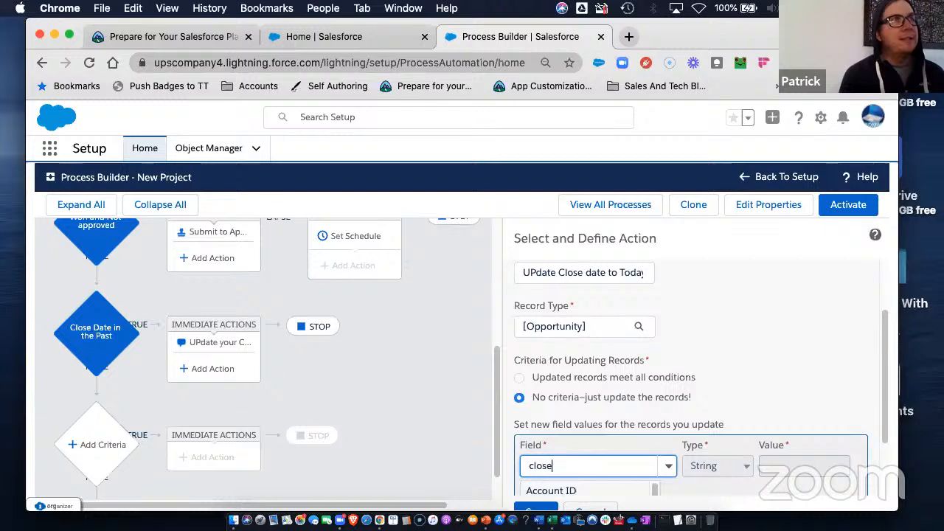
pyautogui.click(663, 485)
pyautogui.click(728, 466)
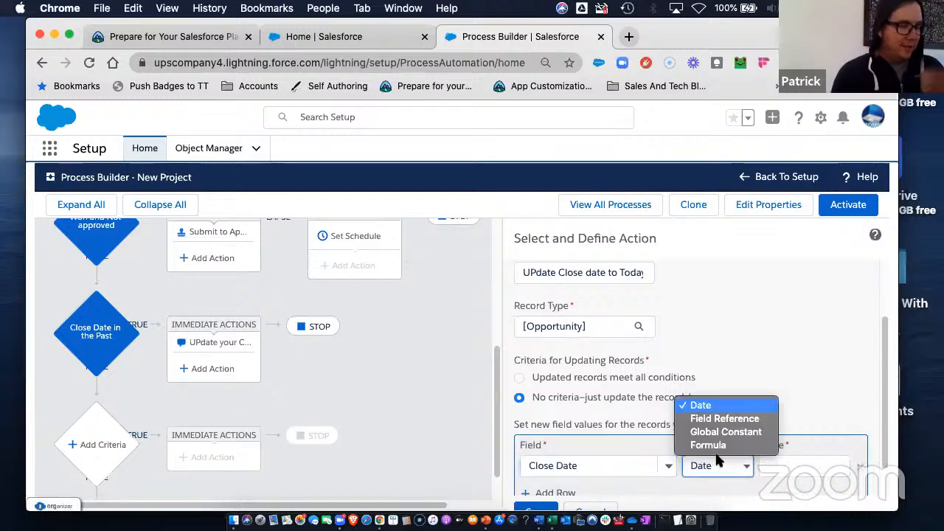
pyautogui.click(726, 441)
# Build the formula Today() as the new Close Date value, apply it and save the action.
pyautogui.scroll(-1, 733, 452)
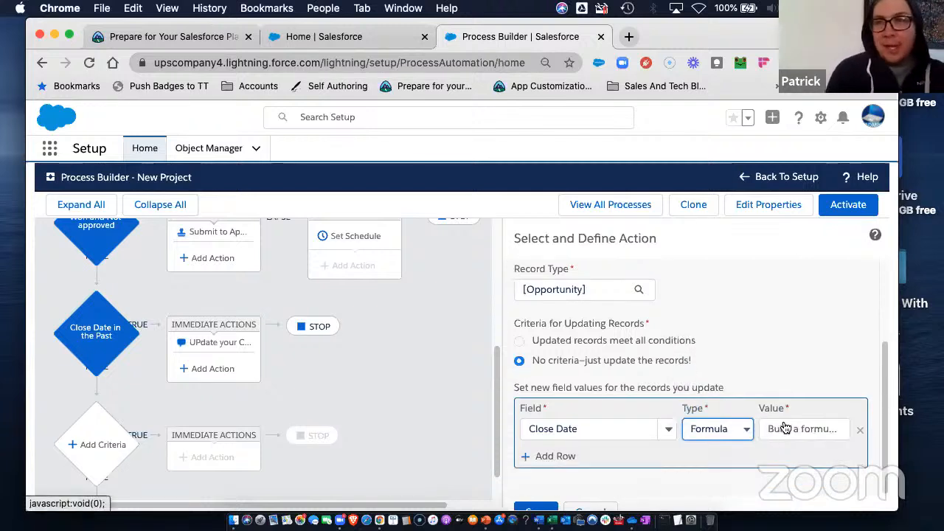
pyautogui.click(784, 429)
pyautogui.scroll(-4, 561, 472)
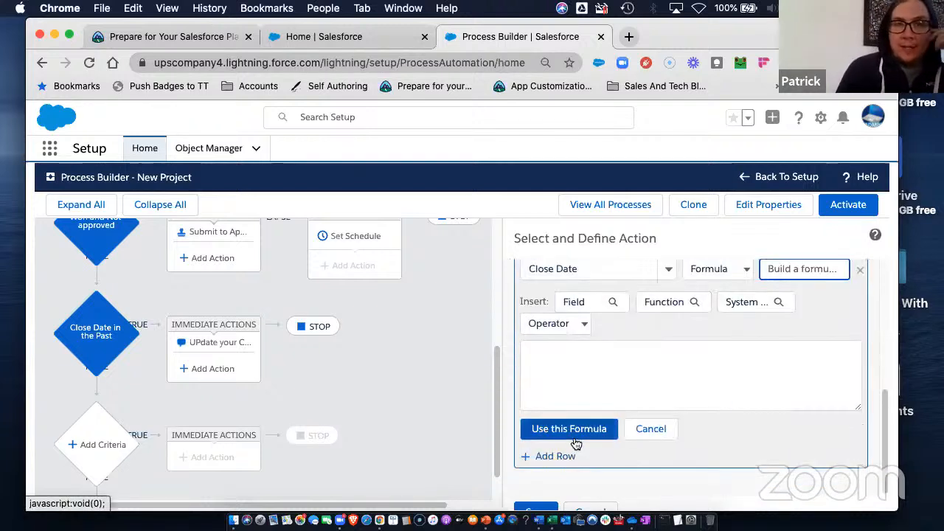
pyautogui.click(556, 349)
pyautogui.write('Today(')
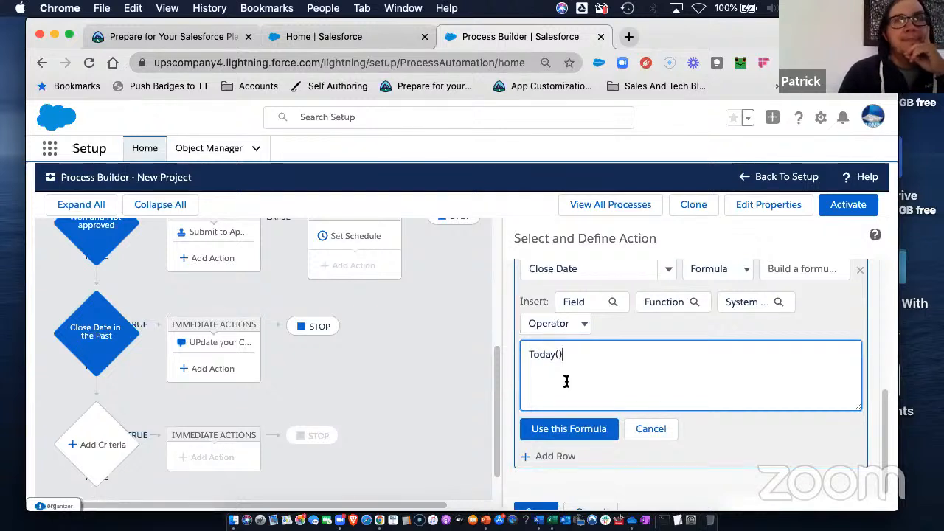
pyautogui.click(569, 429)
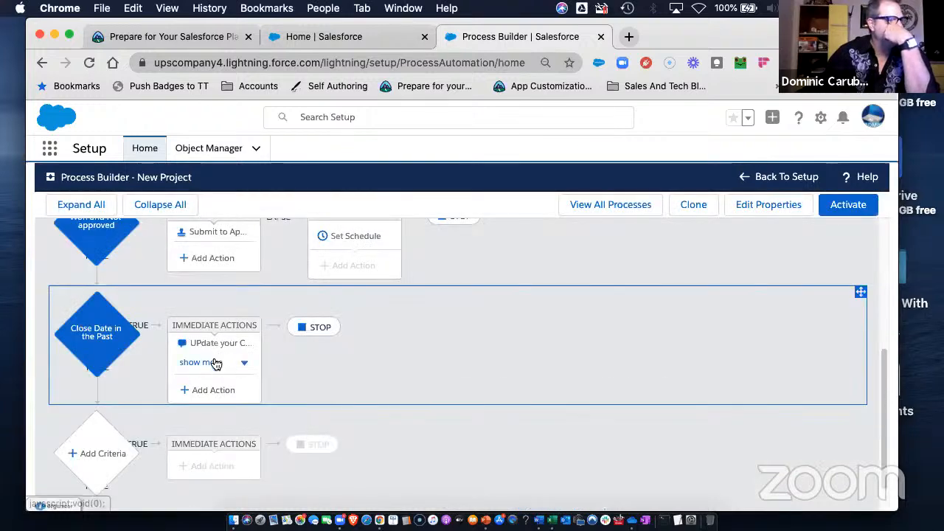
# Reopen the "UPdate your Close Date" Chatter post and add the line "I have automatically updated to Close Date to TODAY," above the sign-off.
pyautogui.click(215, 348)
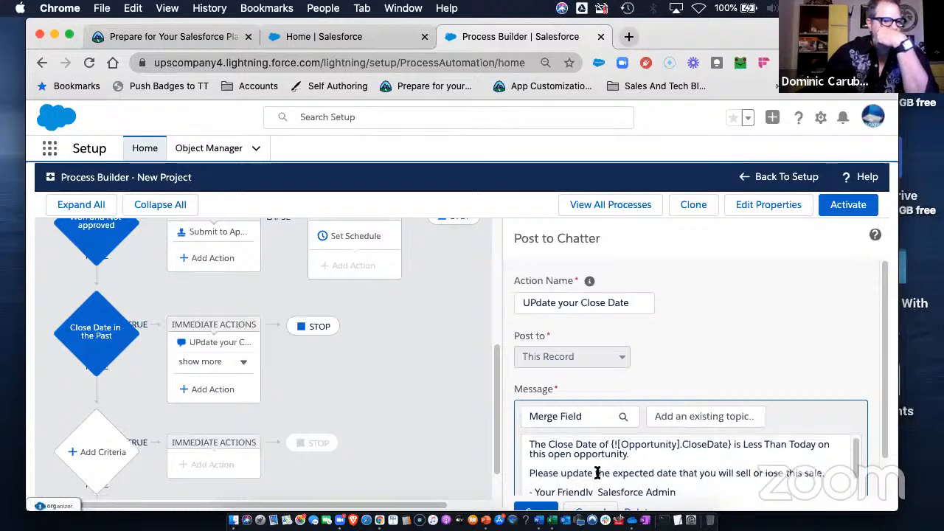
pyautogui.click(529, 473)
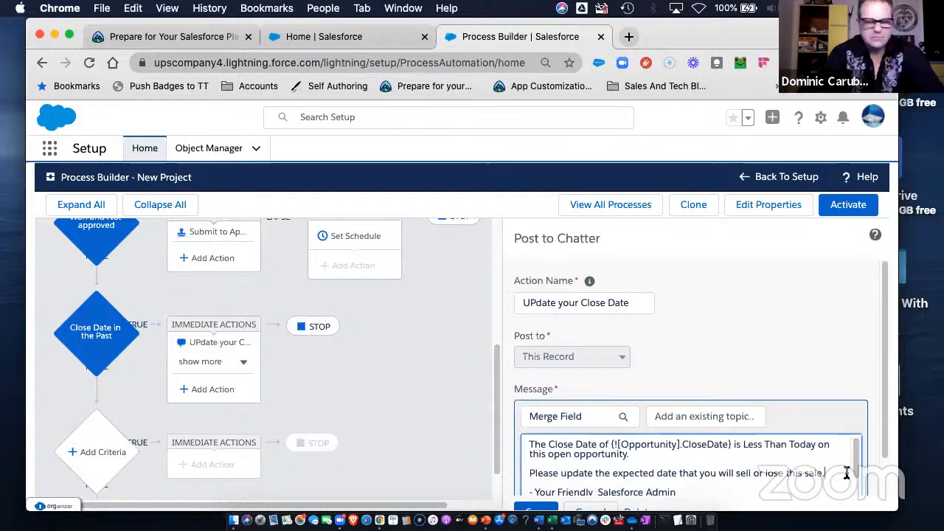
pyautogui.scroll(-2, 846, 472)
pyautogui.press('Return')
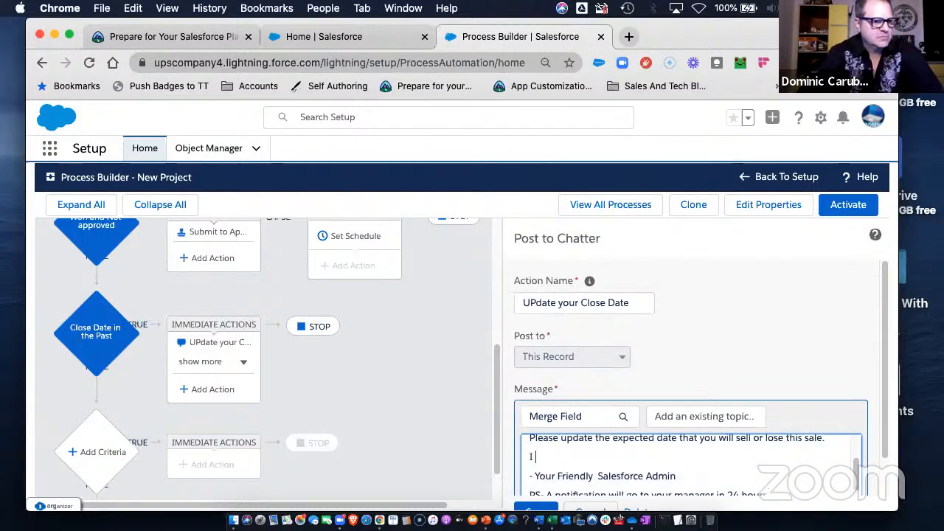
pyautogui.write('I have au')
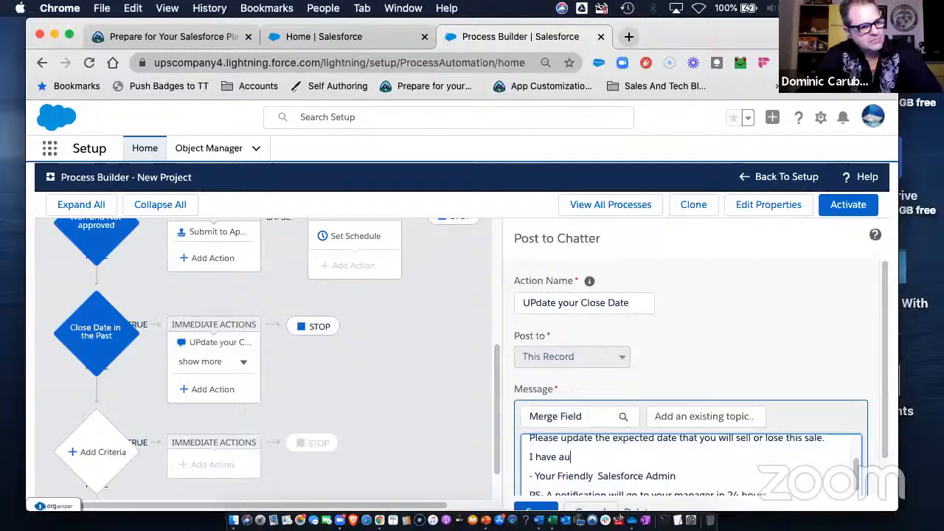
pyautogui.write('tomatically updated to Close')
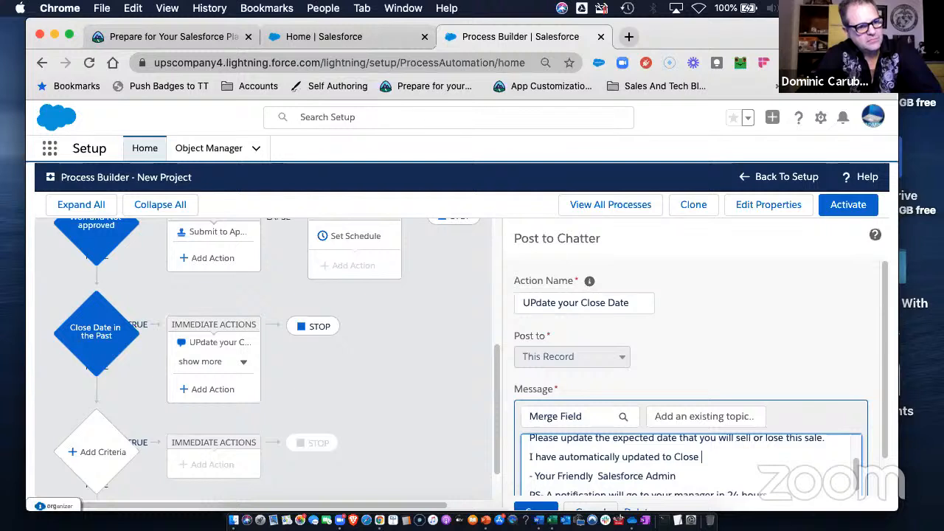
pyautogui.write(' Date to TODAY,')
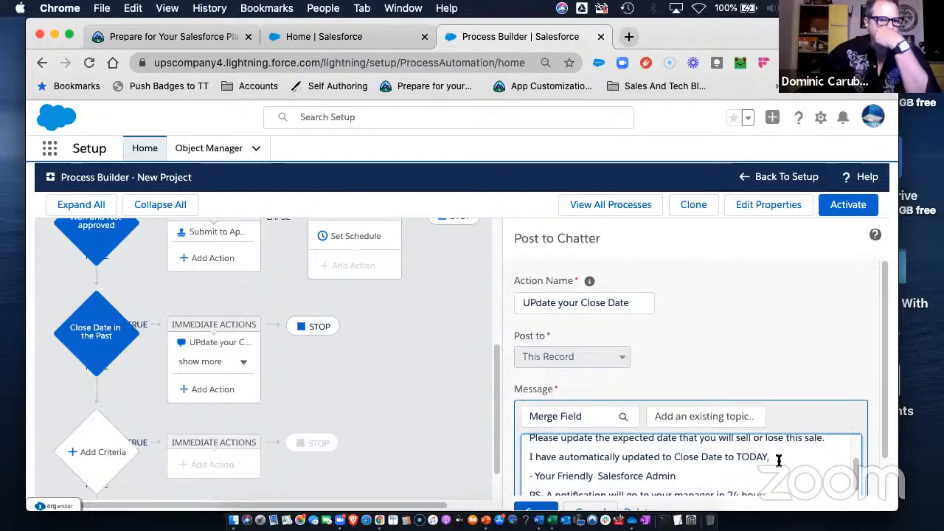
# Move the "I have automatically updated..." text directly in front of the message's "Please update the expected date" sentence.
pyautogui.moveTo(775, 457); pyautogui.dragTo(508, 456)
pyautogui.hotkey('ctrl', 'c')
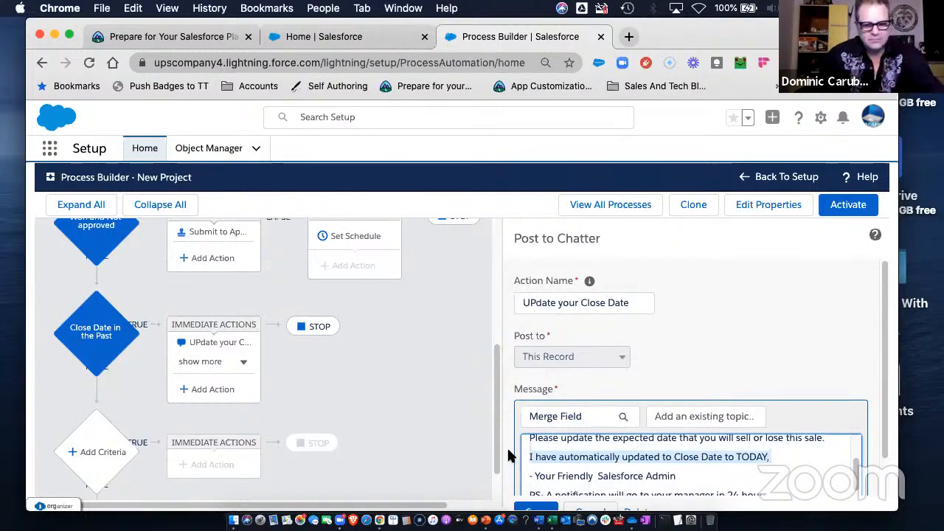
pyautogui.press('BackSpace')
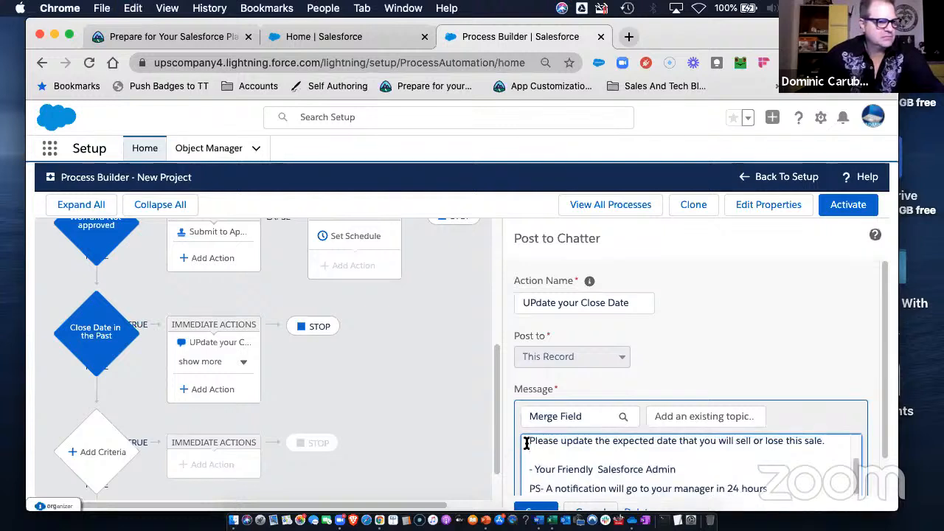
pyautogui.hotkey('ctrl', 'v')
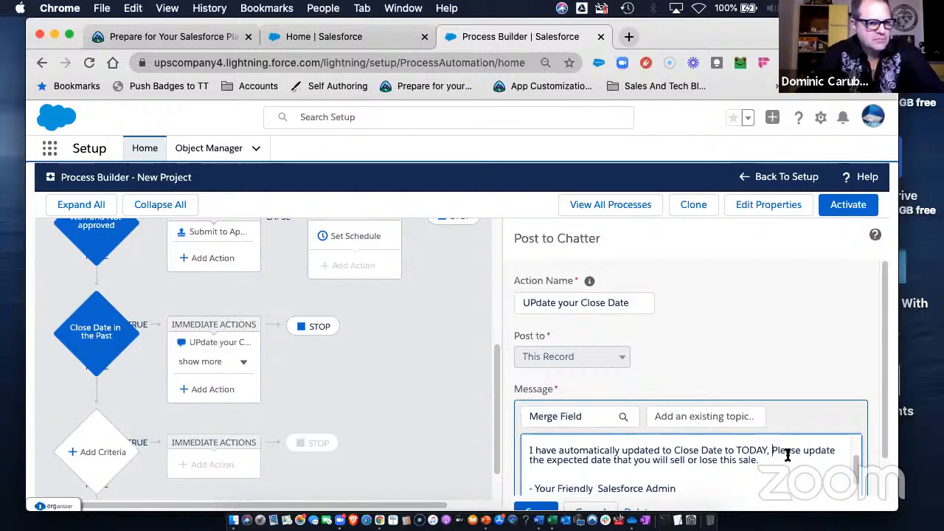
# Extend the message's sentence after "TODAY" with "; but, as you know, it is your responsibility to".
pyautogui.press('BackSpace')
pyautogui.press('BackSpace')
pyautogui.write('; but,')
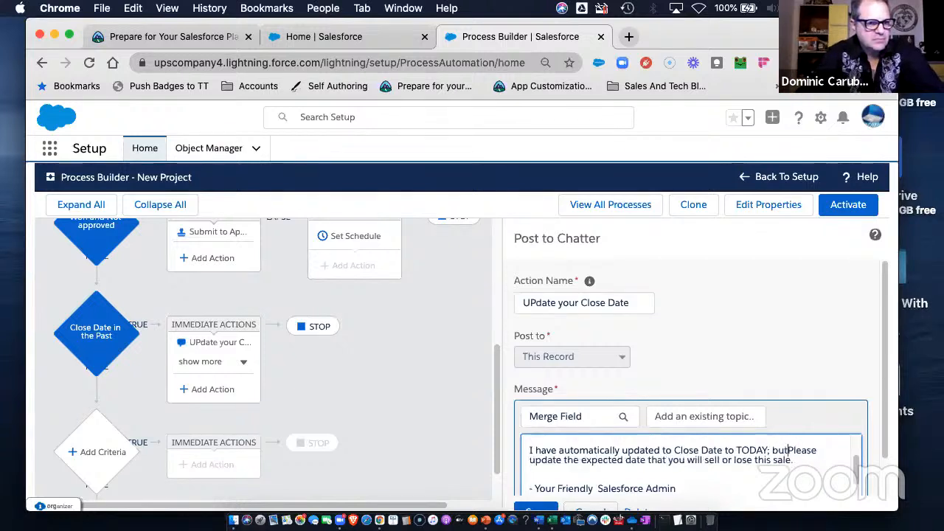
pyautogui.write(' as you ')
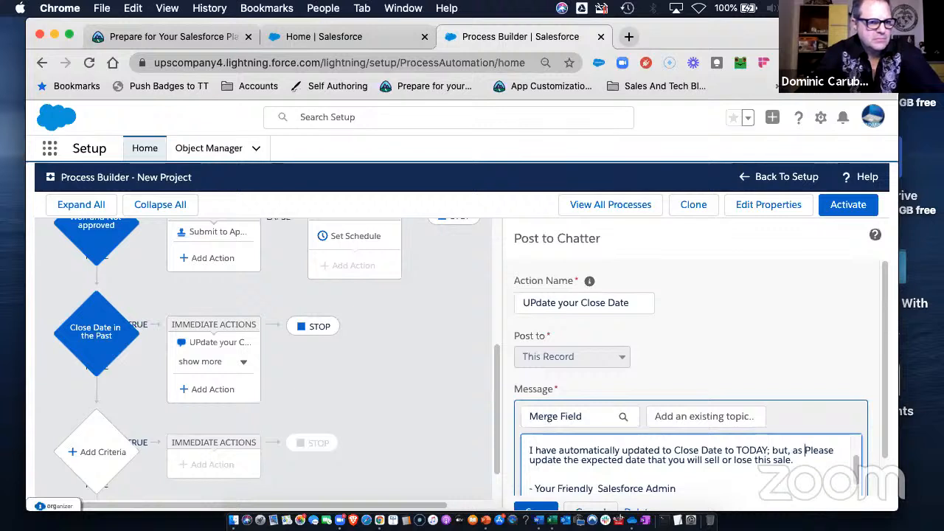
pyautogui.write('know, it it')
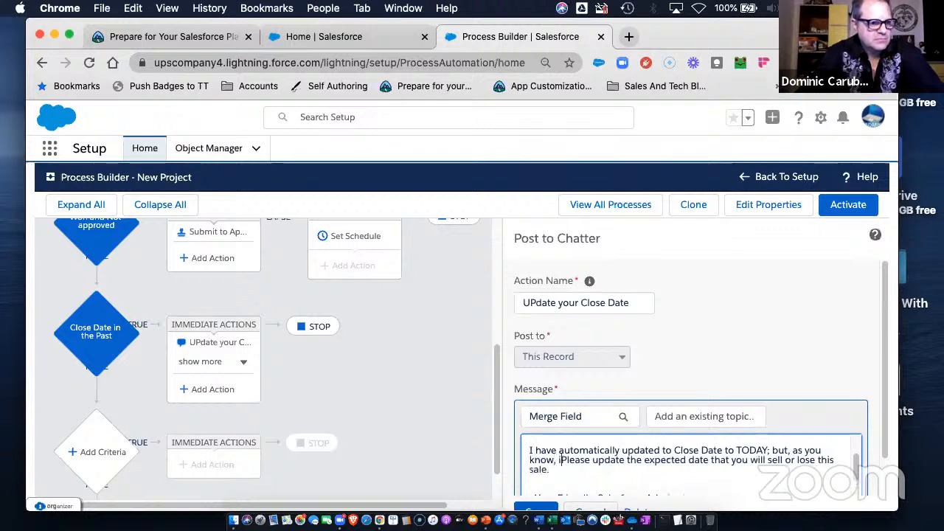
pyautogui.press('BackSpace')
pyautogui.write('s ')
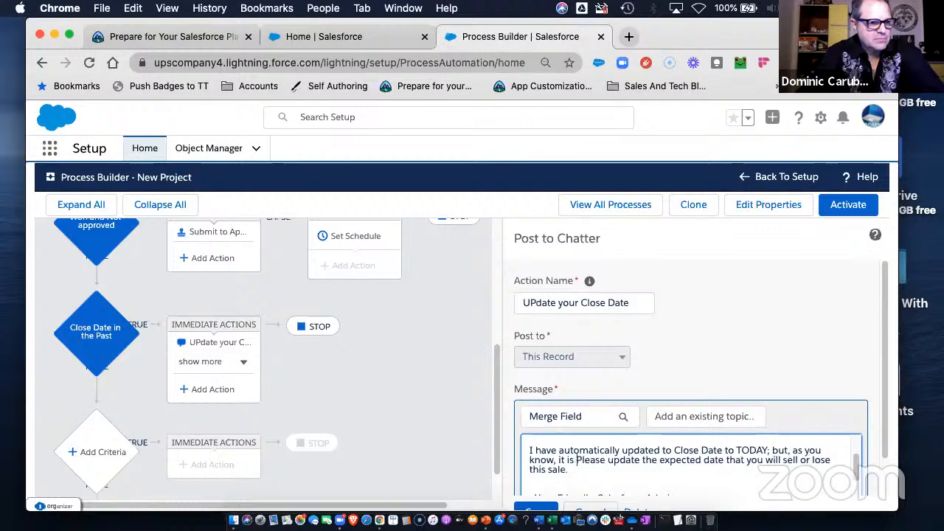
pyautogui.write('your ')
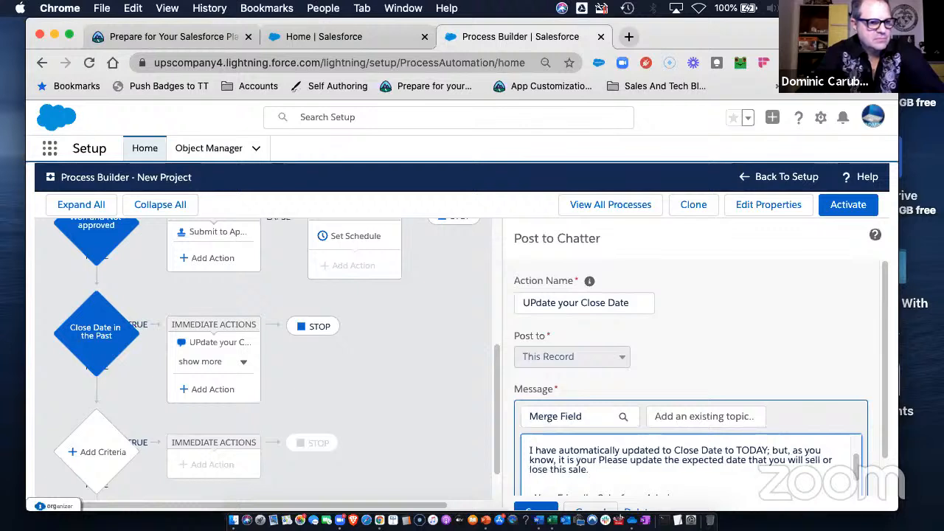
pyautogui.write('responsibility')
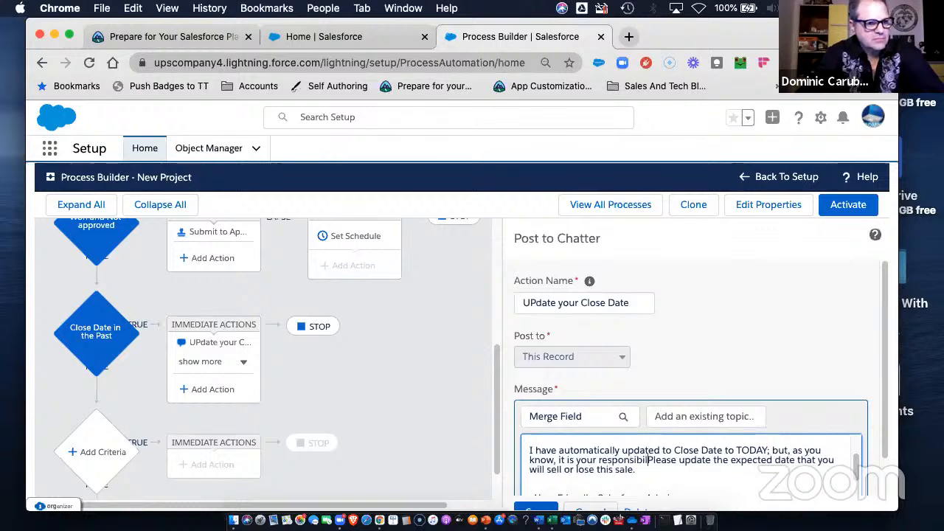
pyautogui.write(' to')
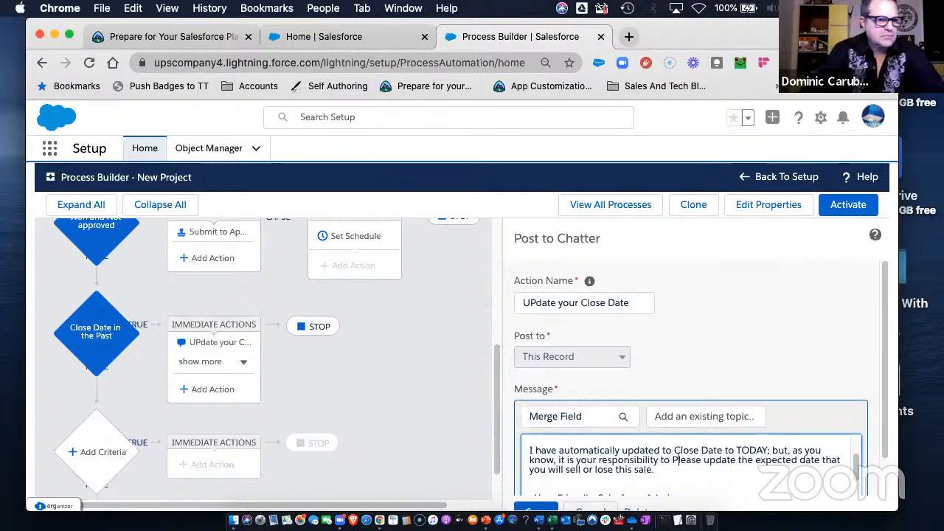
# Remove the word "Please" from the message so the sentence reads "responsibility to update the expected date".
pyautogui.press('BackSpace')
pyautogui.press('BackSpace')
pyautogui.press('BackSpace')
pyautogui.press('BackSpace')
pyautogui.press('BackSpace')
pyautogui.press('BackSpace')
pyautogui.press('BackSpace')
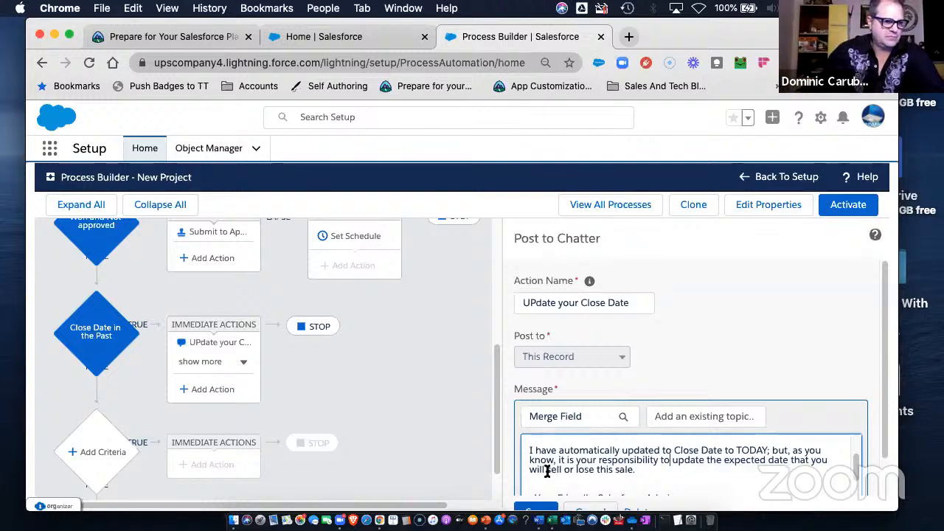
# Reword the sentence's ending to "that you will either win or lose this sale opportunity.".
pyautogui.moveTo(547, 470); pyautogui.dragTo(631, 471)
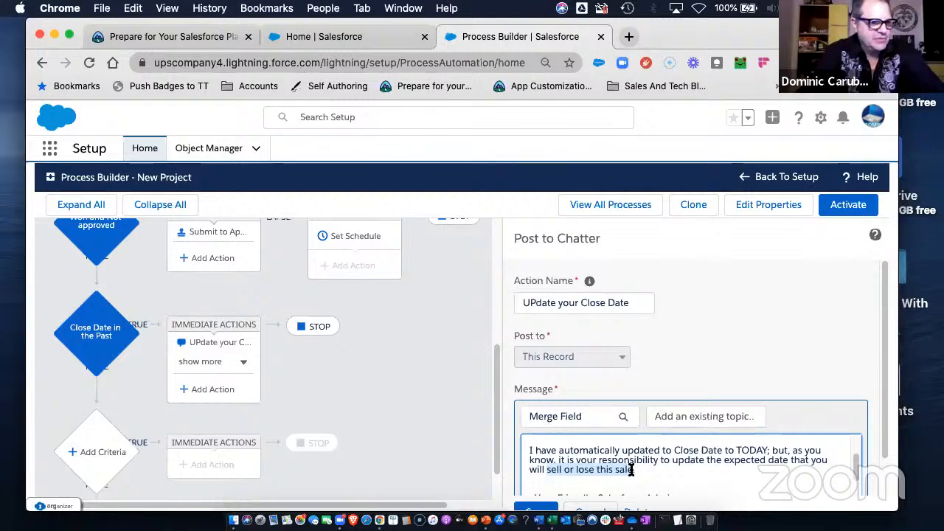
pyautogui.press('Left')
pyautogui.write('either')
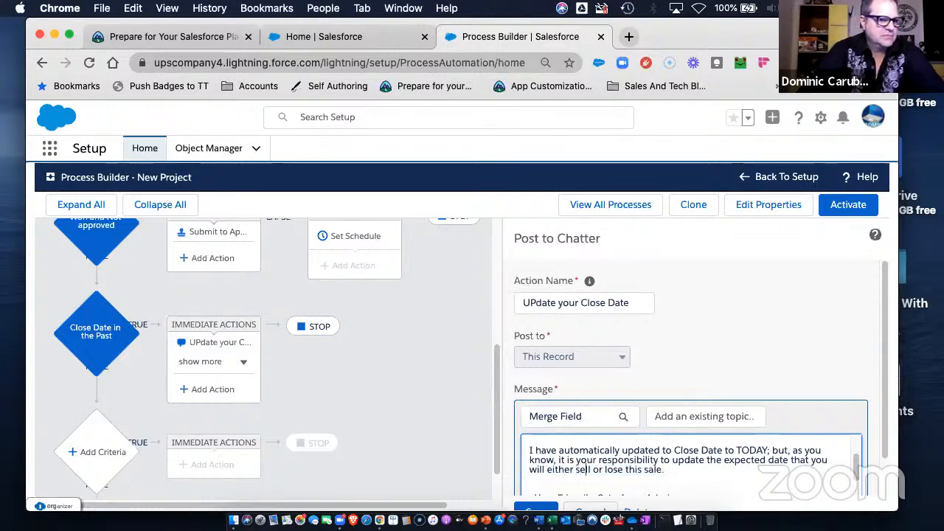
pyautogui.press('BackSpace')
pyautogui.press('BackSpace')
pyautogui.press('BackSpace')
pyautogui.press('BackSpace')
pyautogui.write('win')
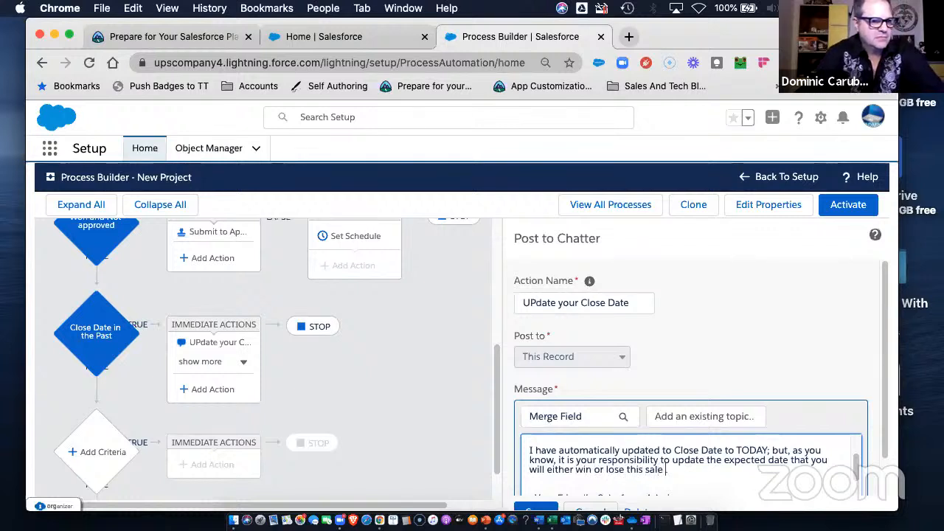
pyautogui.write(' opportunity.')
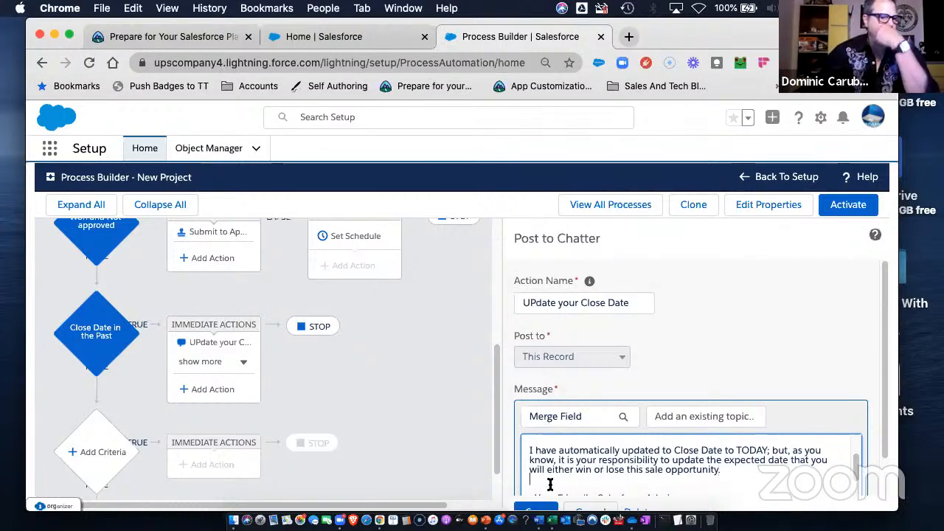
# Add the line "Good Luck!" above the Salesforce Admin sign-off in the Chatter message.
pyautogui.press('Return')
pyautogui.write('Good Luck!')
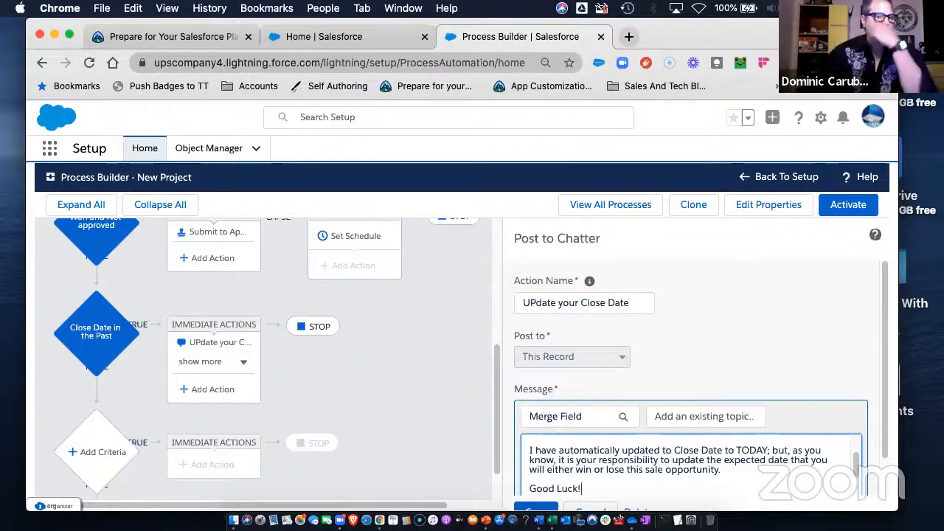
pyautogui.scroll(-1, 615, 402)
pyautogui.scroll(-1, 752, 421)
pyautogui.scroll(-2, 756, 421)
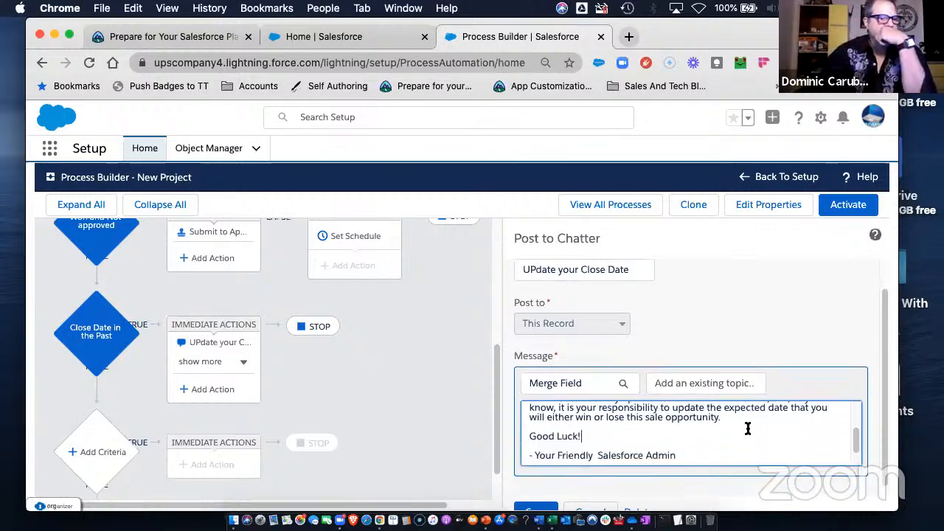
# Delete the PS line about the 24-hour manager notification and save the Chatter post action.
pyautogui.tripleClick(801, 451)
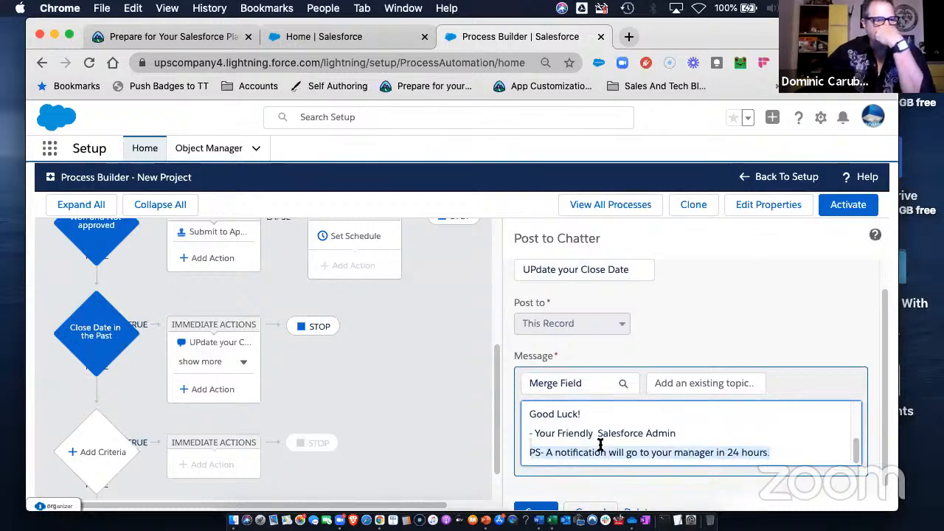
pyautogui.press('BackSpace')
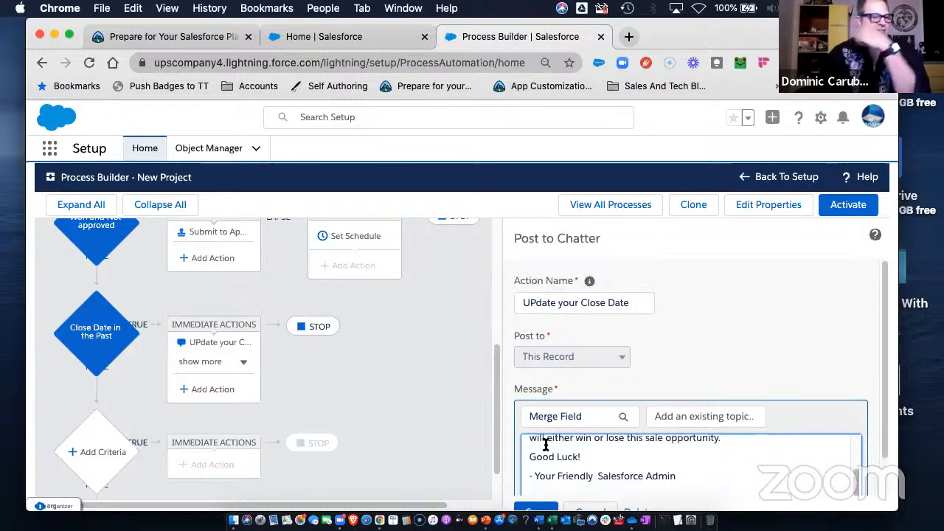
pyautogui.click(535, 502)
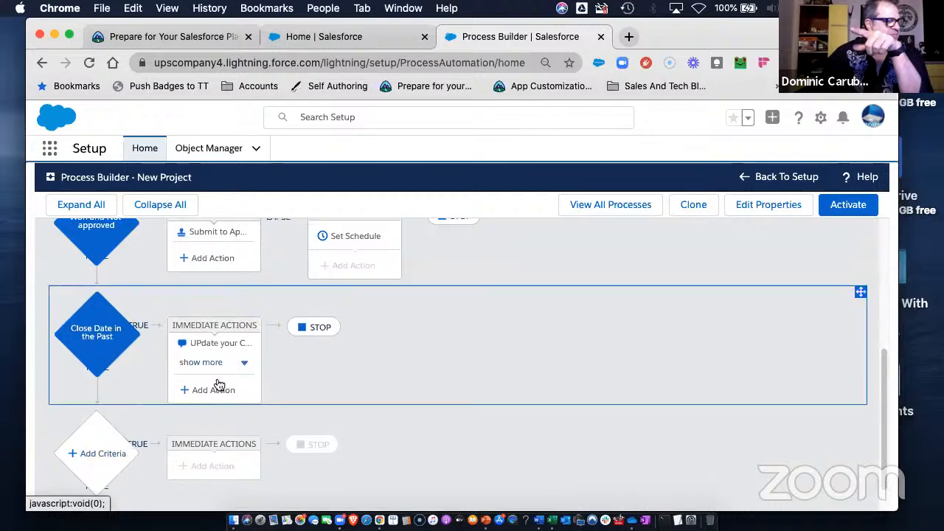
# Expand the immediate actions of the "Close Date in the Past" criteria, and activate the New Project process.
pyautogui.click(233, 368)
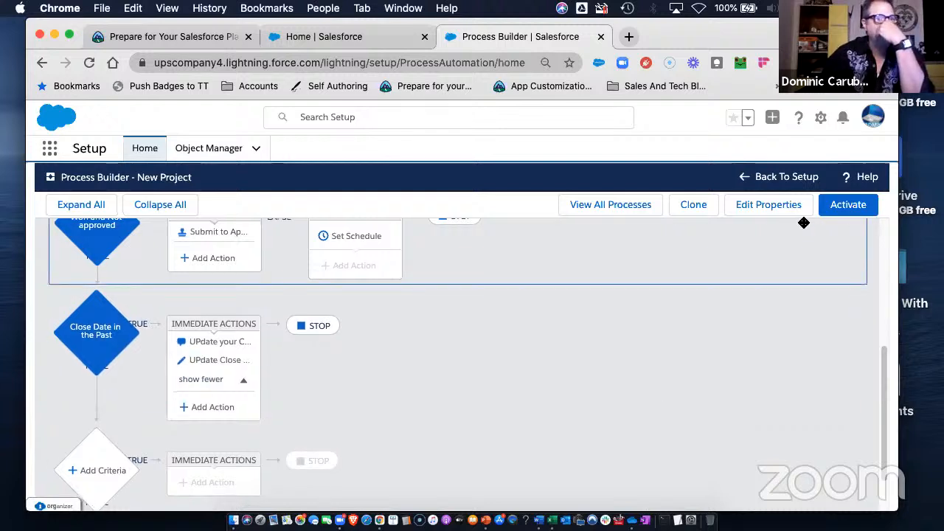
pyautogui.click(849, 207)
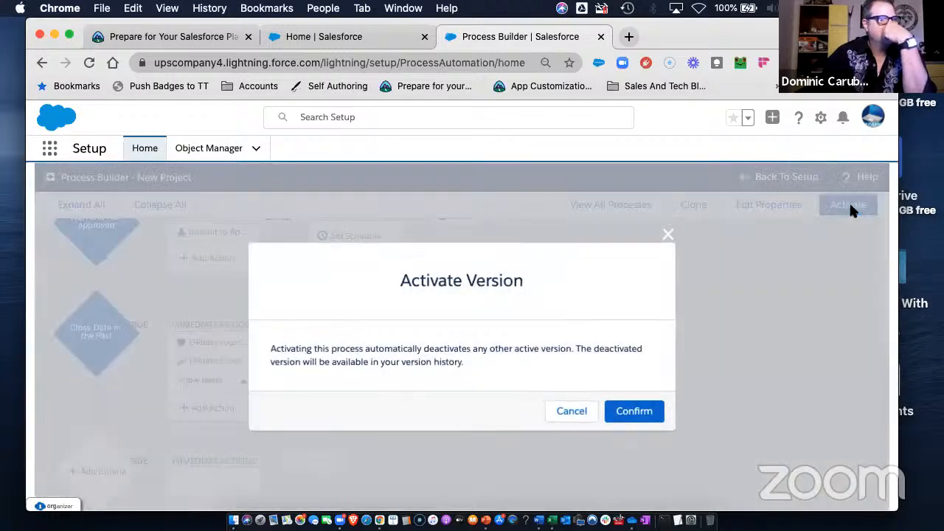
pyautogui.press('Return')
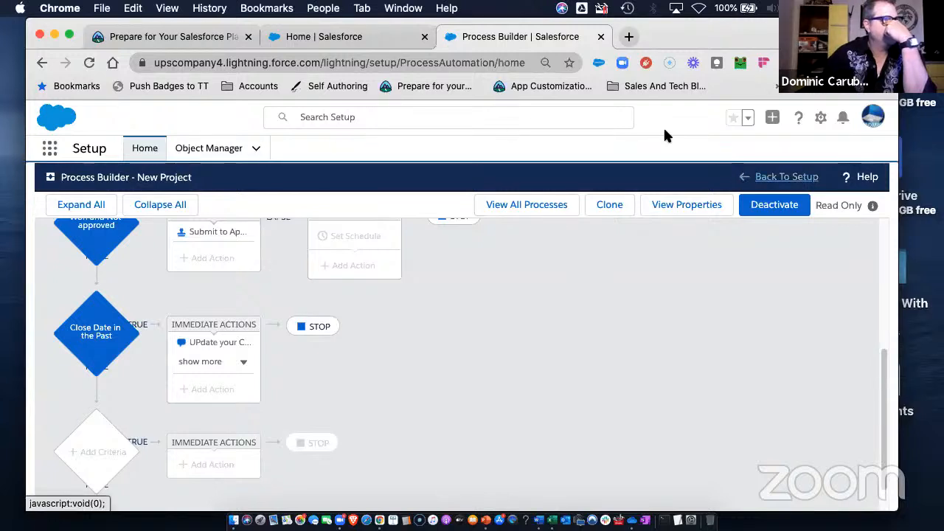
# Switch to the Sales app and display the All Opportunities list view.
pyautogui.click(319, 36)
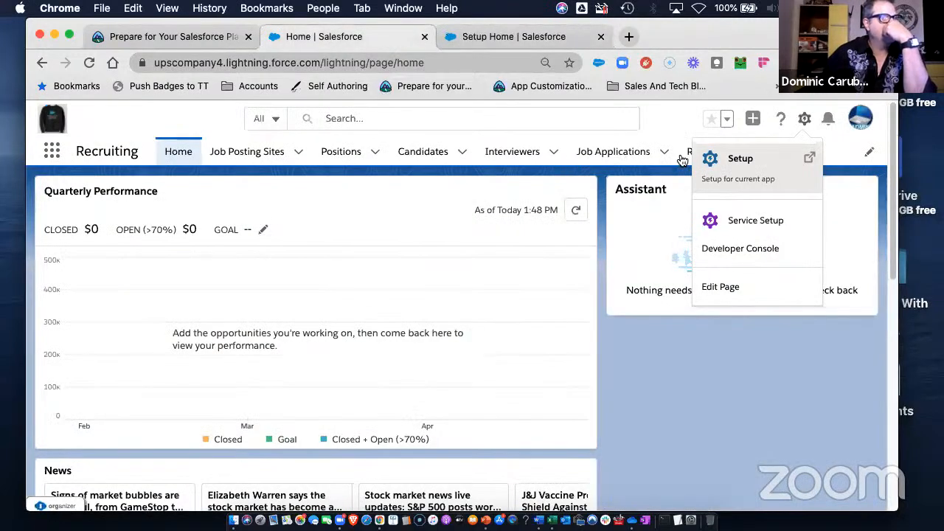
pyautogui.click(50, 152)
pyautogui.click(81, 235)
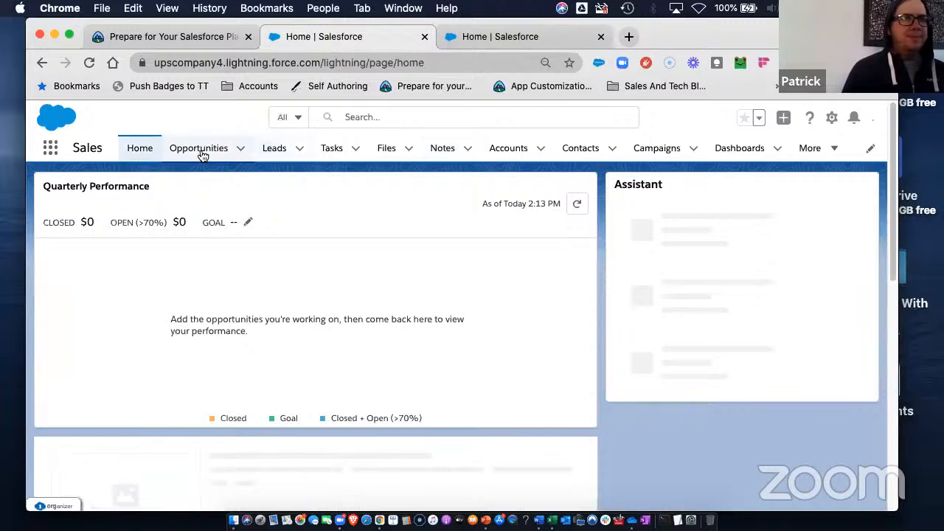
pyautogui.click(193, 150)
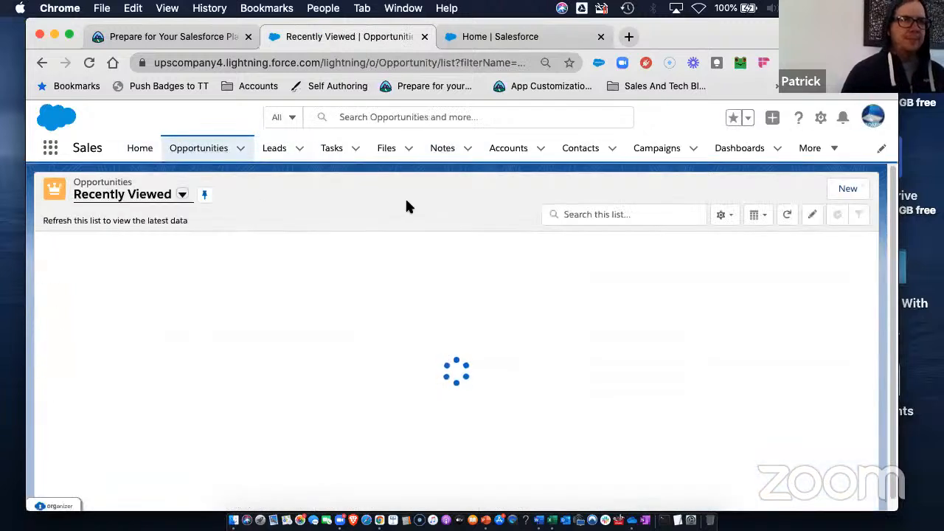
pyautogui.click(182, 196)
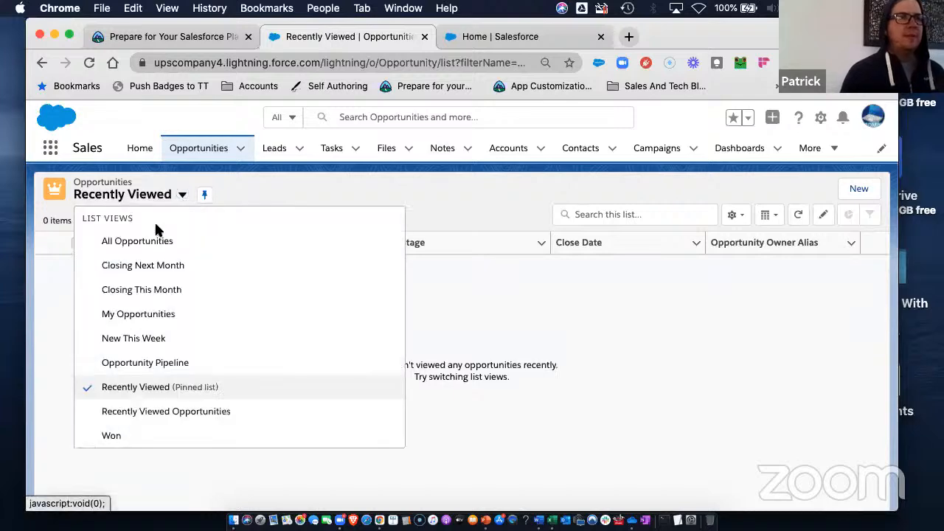
pyautogui.click(137, 241)
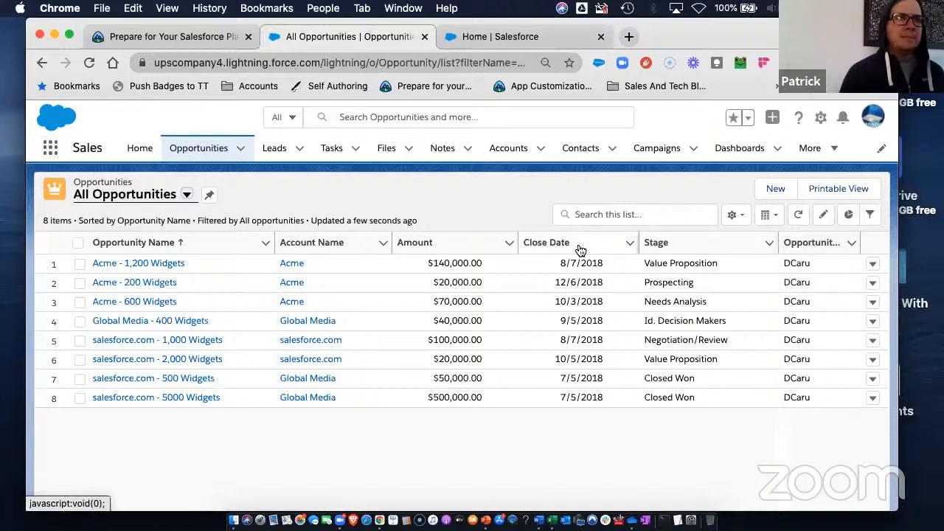
# Open the "Acme - 1,200 Widgets" opportunity and look over its details, including the Close Date.
pyautogui.click(131, 263)
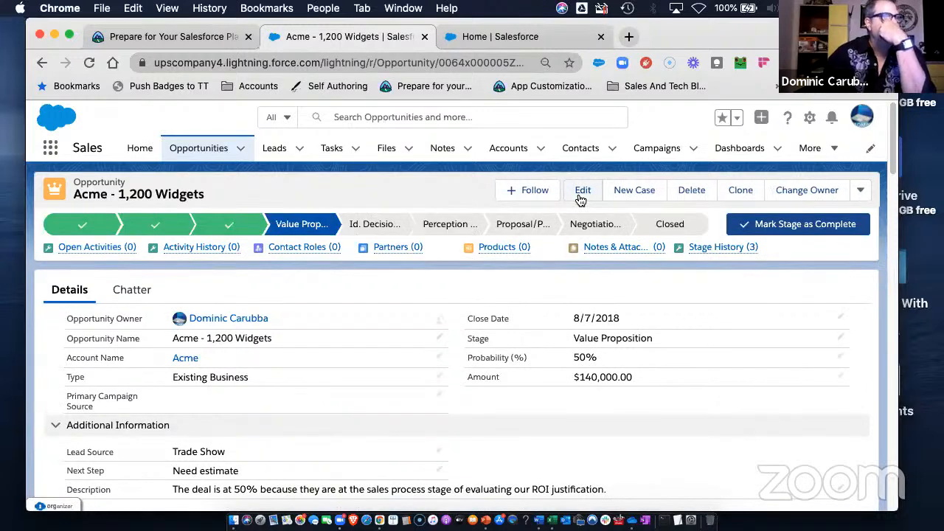
pyautogui.scroll(-3, 339, 388)
pyautogui.scroll(3, 349, 384)
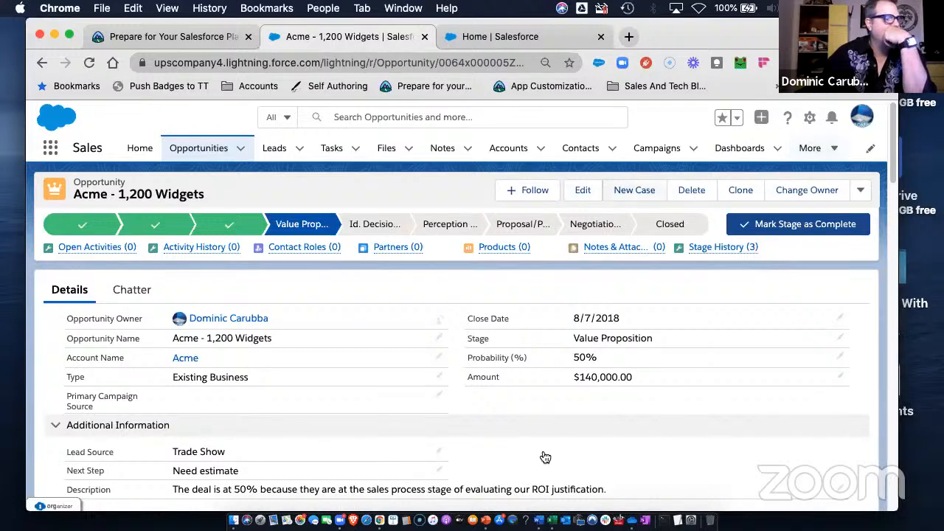
pyautogui.scroll(-3, 584, 407)
pyautogui.scroll(3, 681, 374)
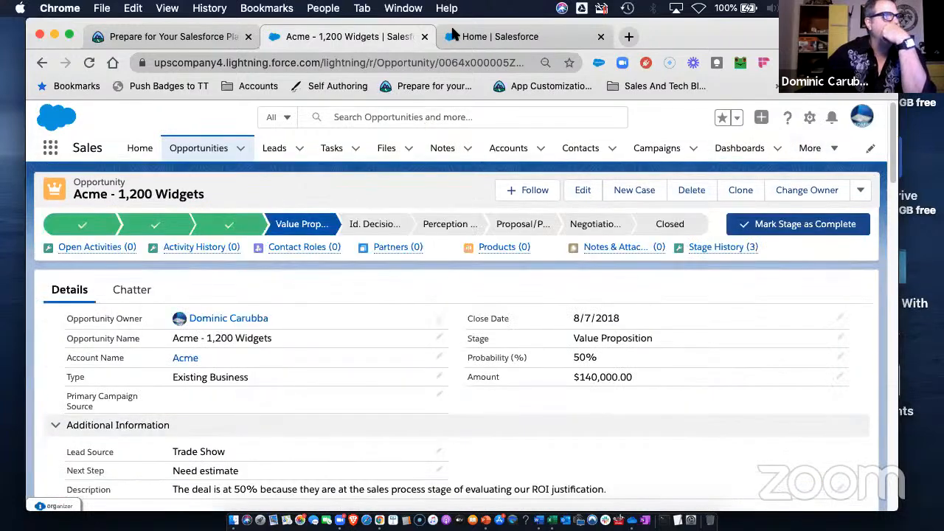
# View the Opportunity object's Fields & Relationships in Object Manager, found with the filter "opp", and return to Setup Home.
pyautogui.click(474, 36)
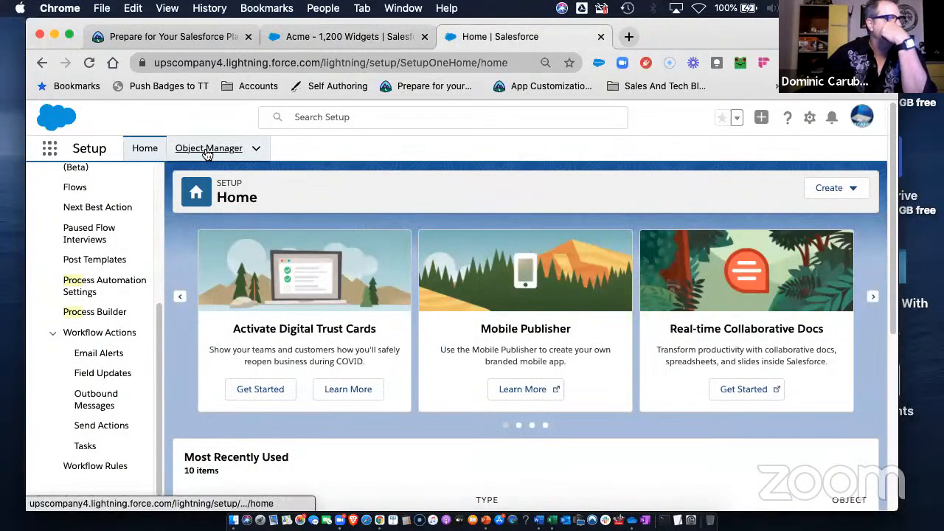
pyautogui.click(207, 151)
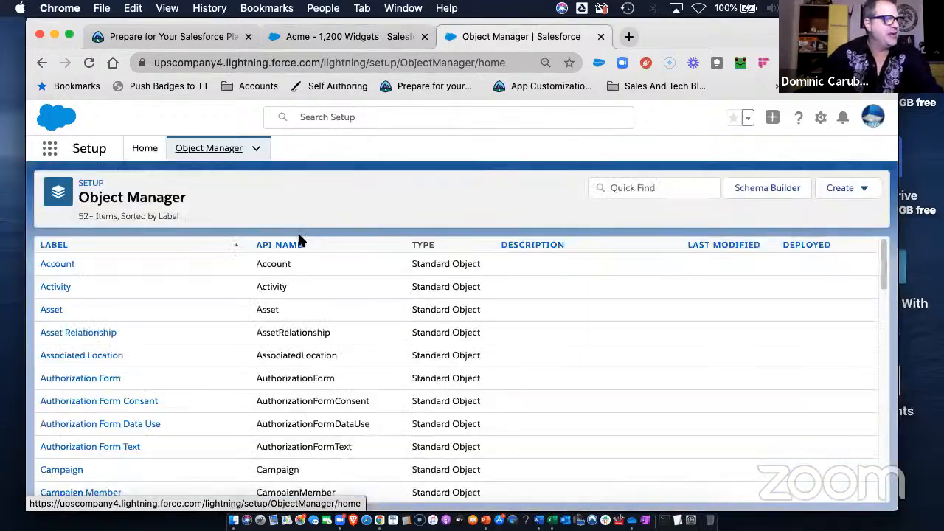
pyautogui.click(639, 190)
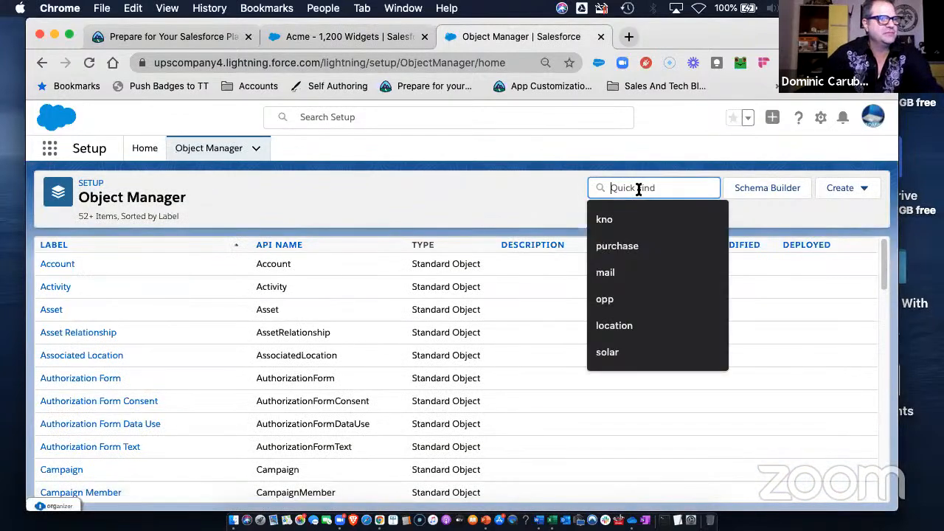
pyautogui.click(612, 299)
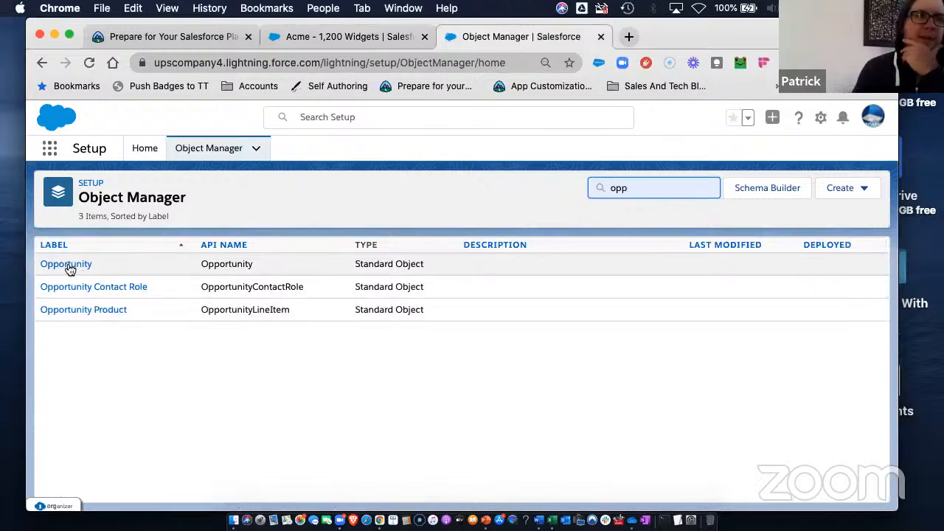
pyautogui.click(69, 266)
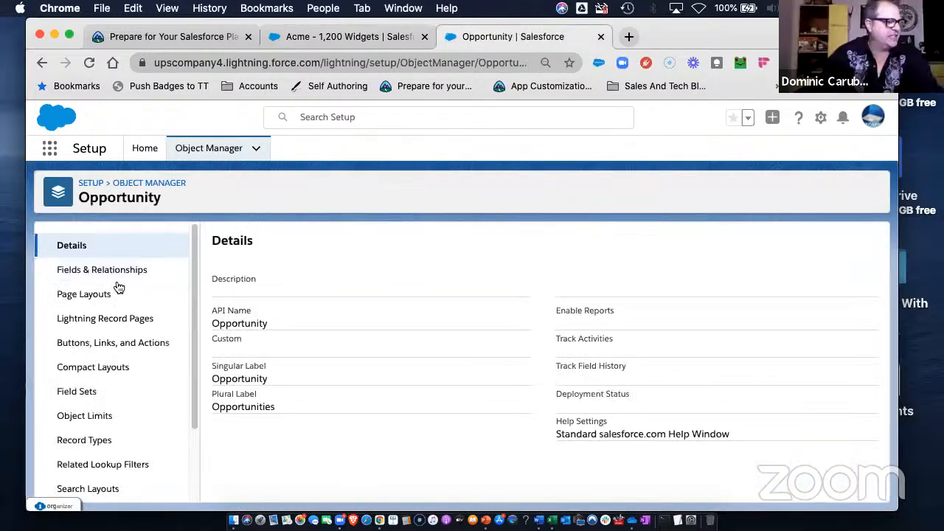
pyautogui.click(84, 271)
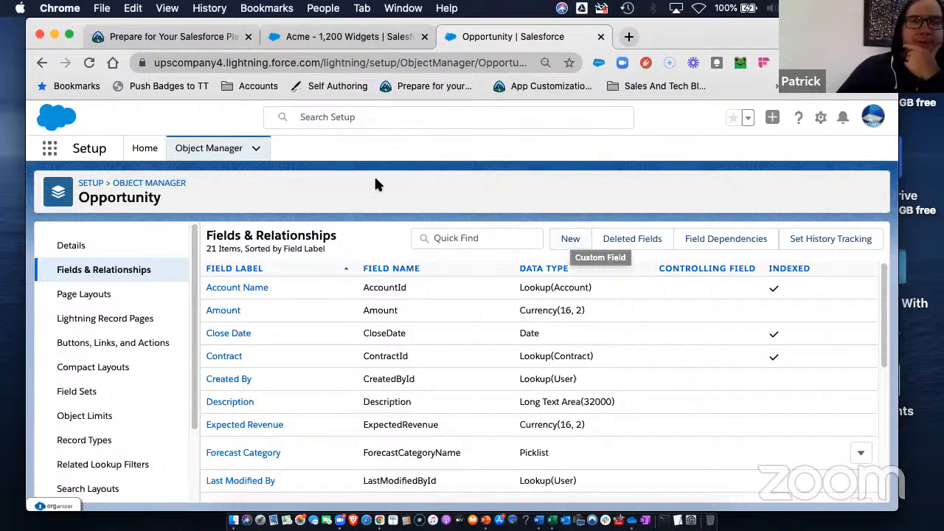
pyautogui.click(137, 150)
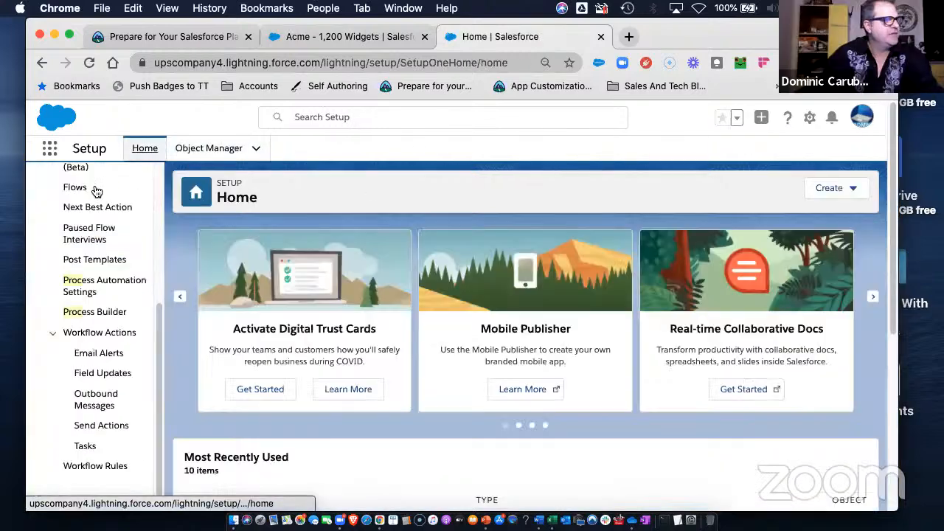
# Open the Approval Processes page in Setup, found with the filter "proc".
pyautogui.write('proc')
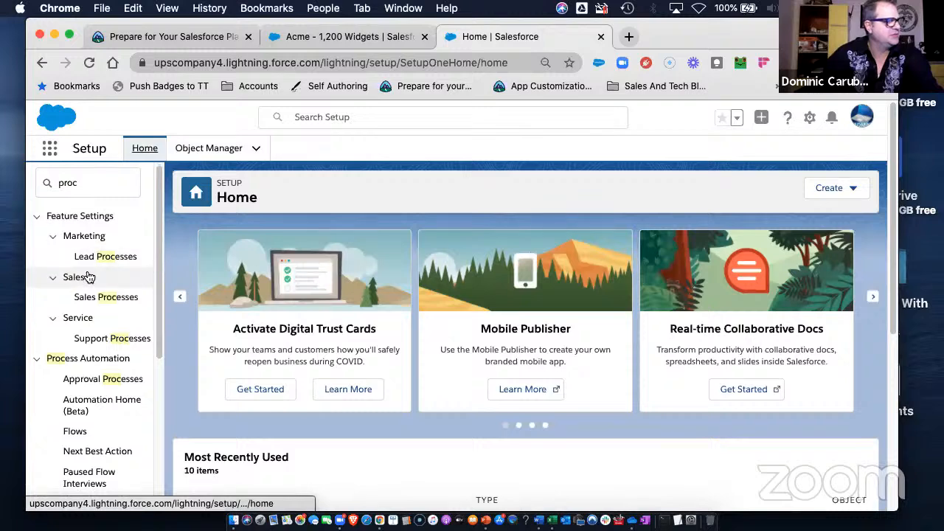
pyautogui.scroll(-8, 89, 277)
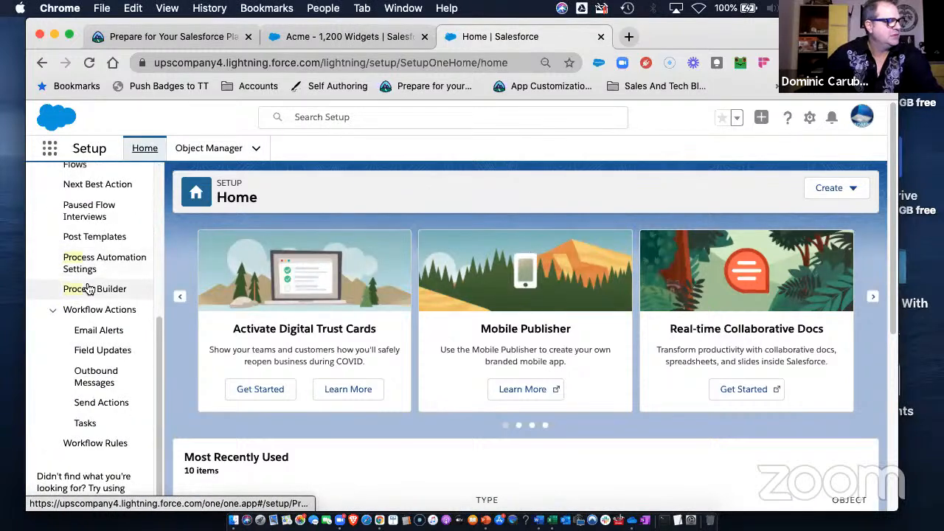
pyautogui.scroll(6, 88, 288)
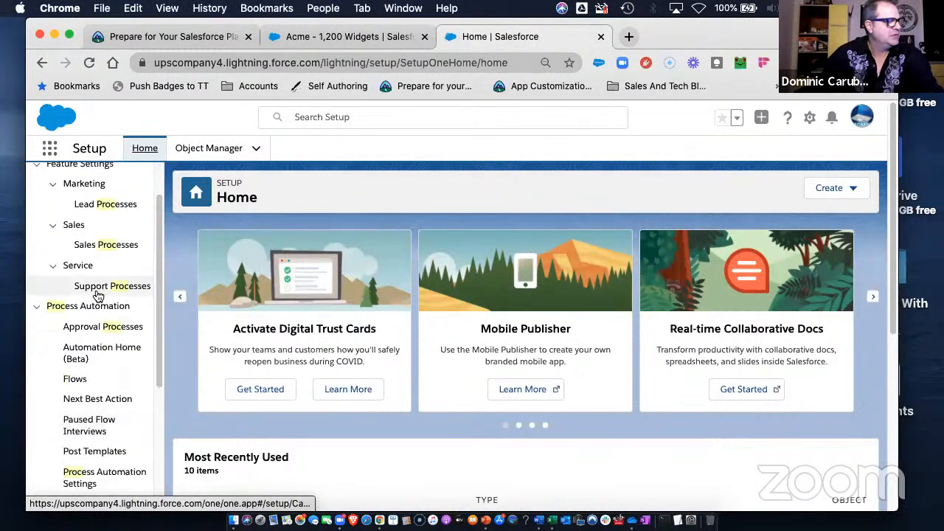
pyautogui.click(93, 334)
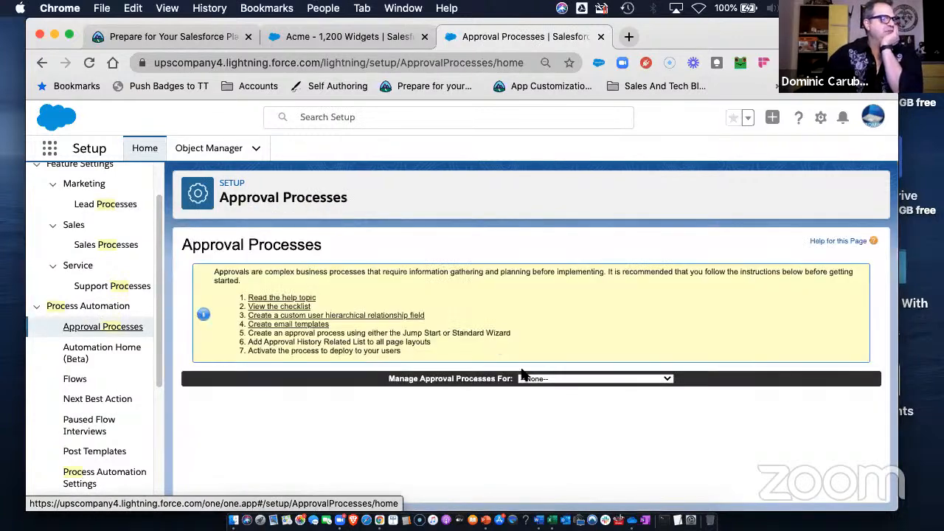
# Choose Opportunity as the object to manage approval processes for, and start a new approval process with the Jump Start Wizard.
pyautogui.click(557, 381)
pyautogui.scroll(-10, 554, 431)
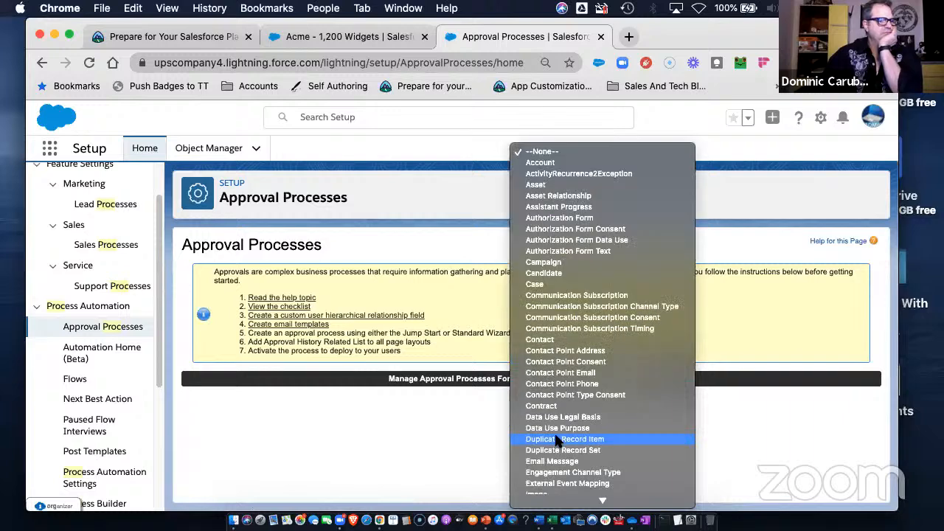
pyautogui.click(553, 392)
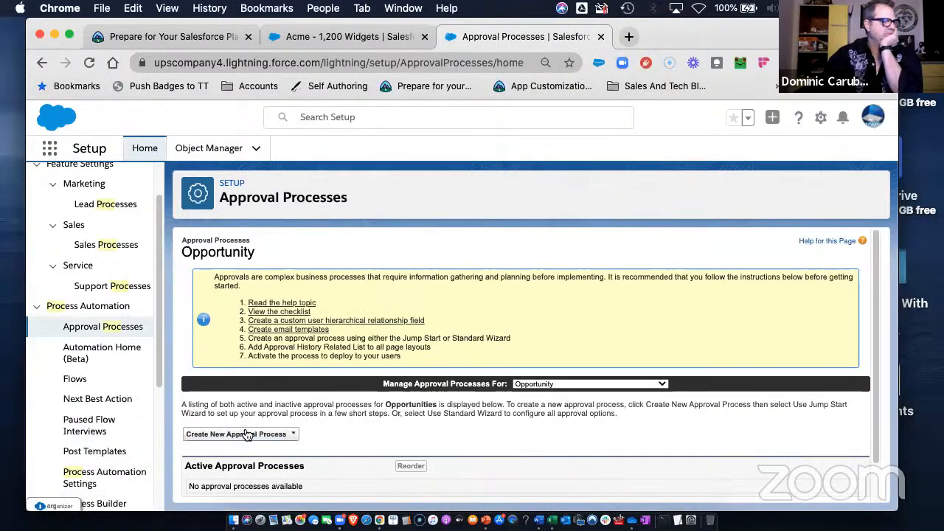
pyautogui.click(291, 431)
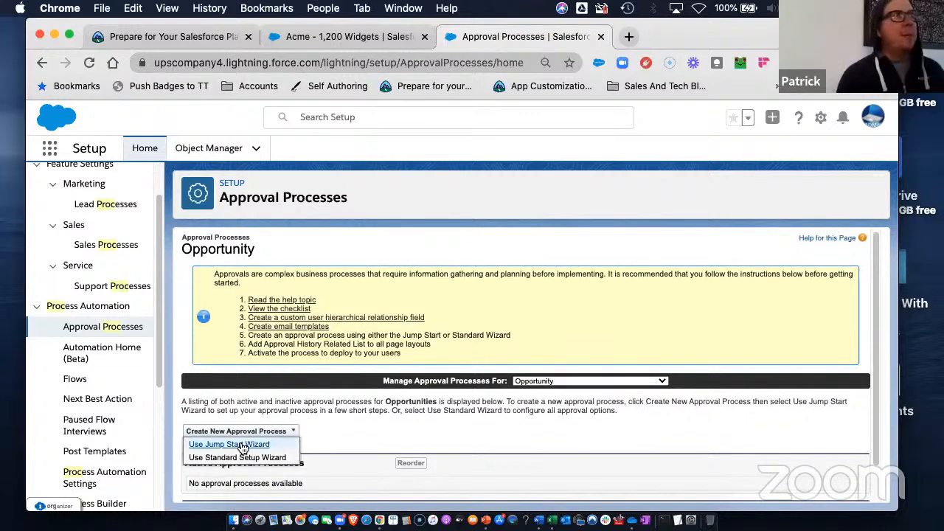
pyautogui.click(243, 445)
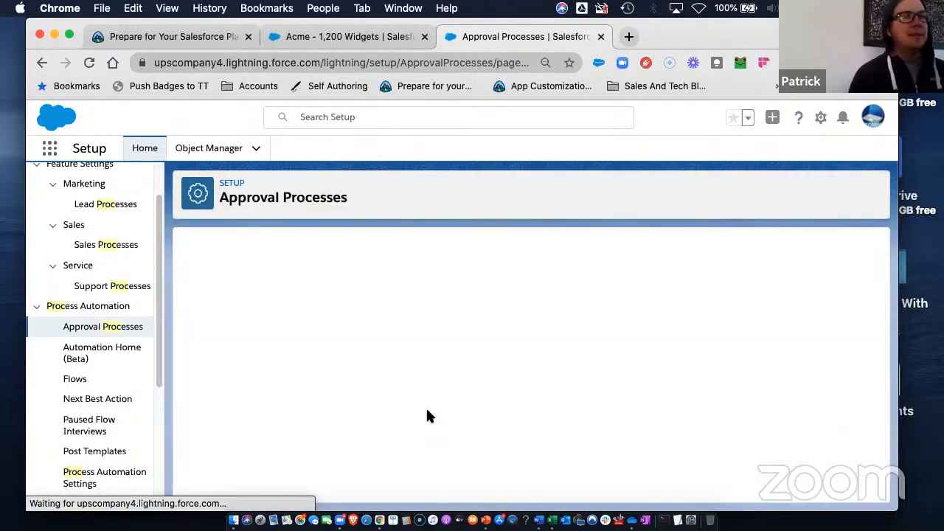
# Name the new opportunity approval process "Opportunity Approval" with the unique name Opportunity_Approval.
pyautogui.click(347, 358)
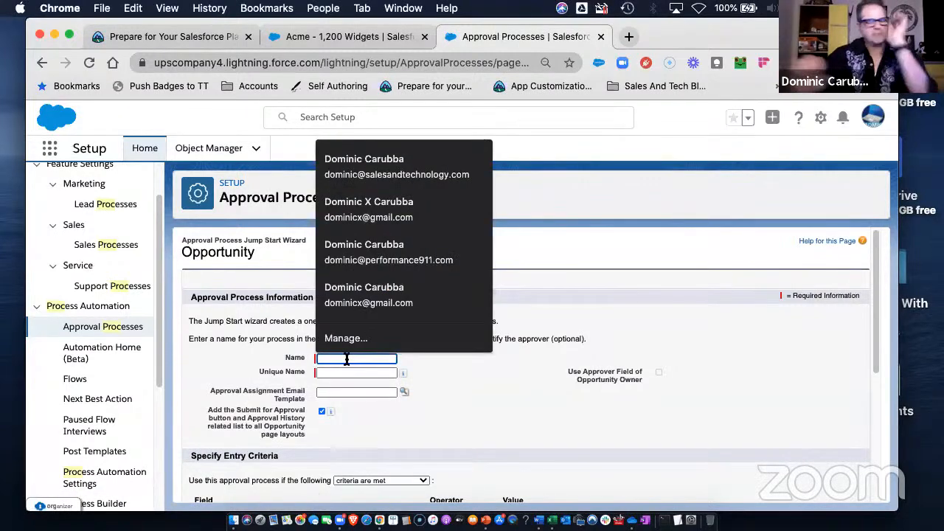
pyautogui.write('Opp')
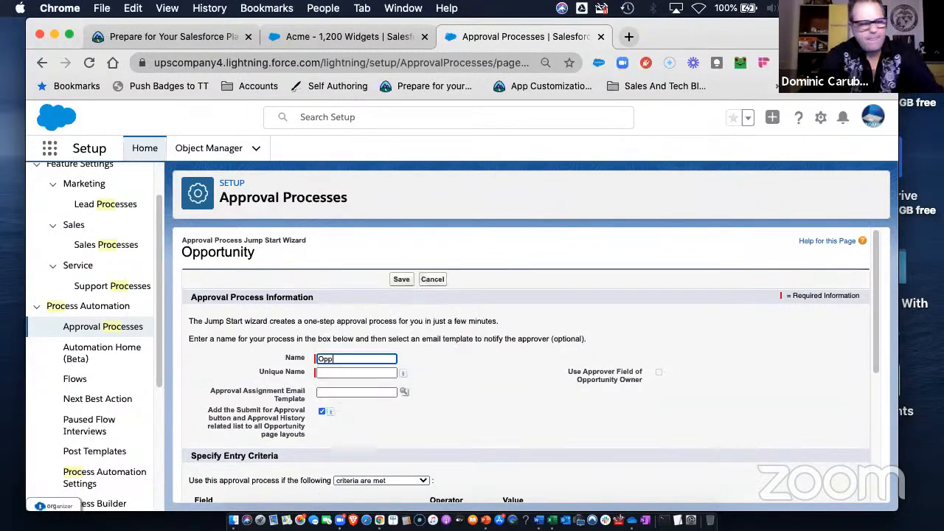
pyautogui.write('ortunity Approva')
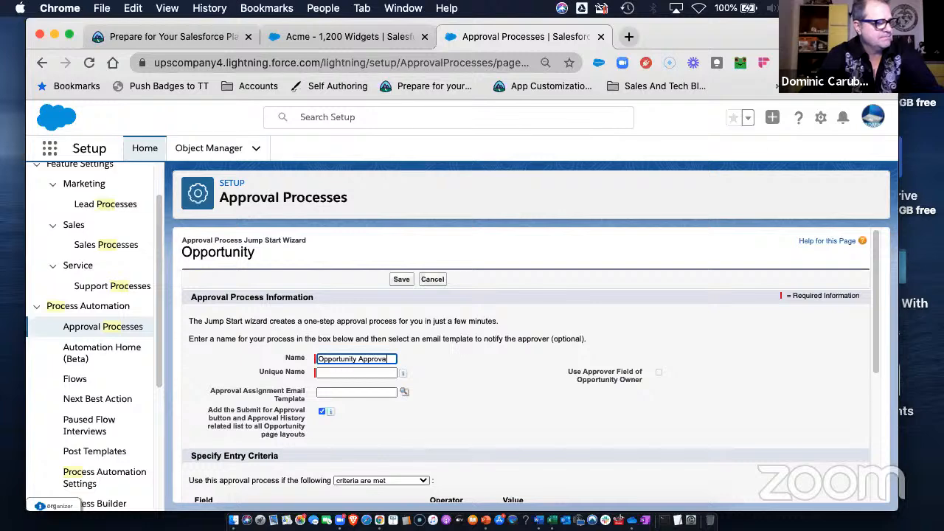
pyautogui.press('Tab')
pyautogui.press('Tab')
pyautogui.press('Tab')
pyautogui.press('Tab')
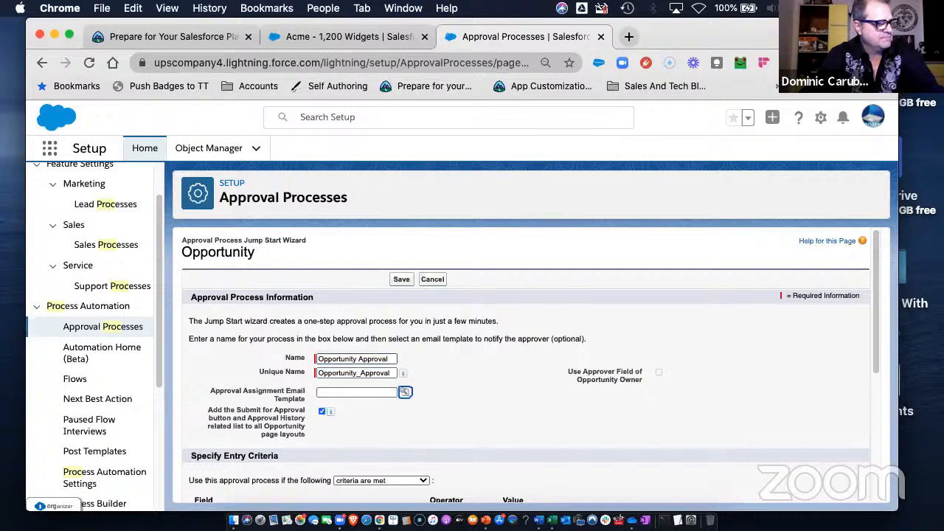
# Have the approver assigned automatically through the Manager hierarchy field.
pyautogui.scroll(-5, 524, 386)
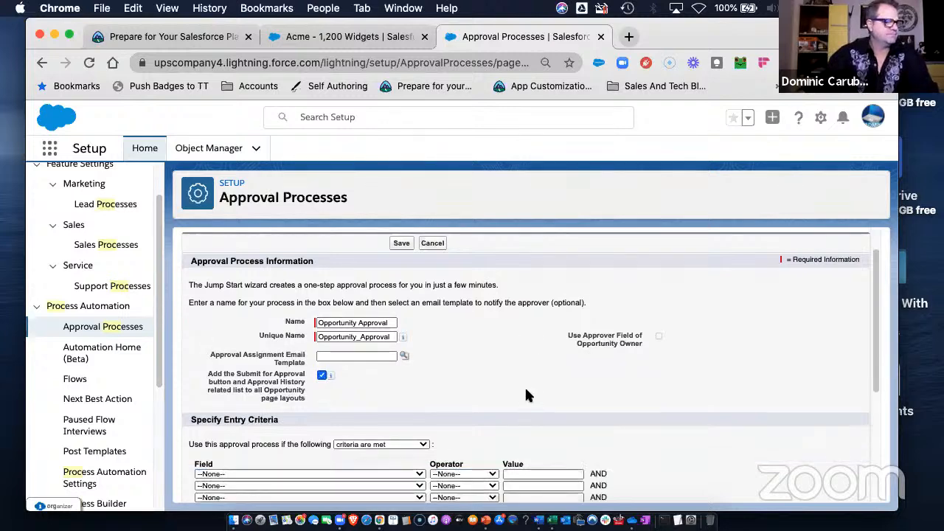
pyautogui.scroll(-3, 377, 365)
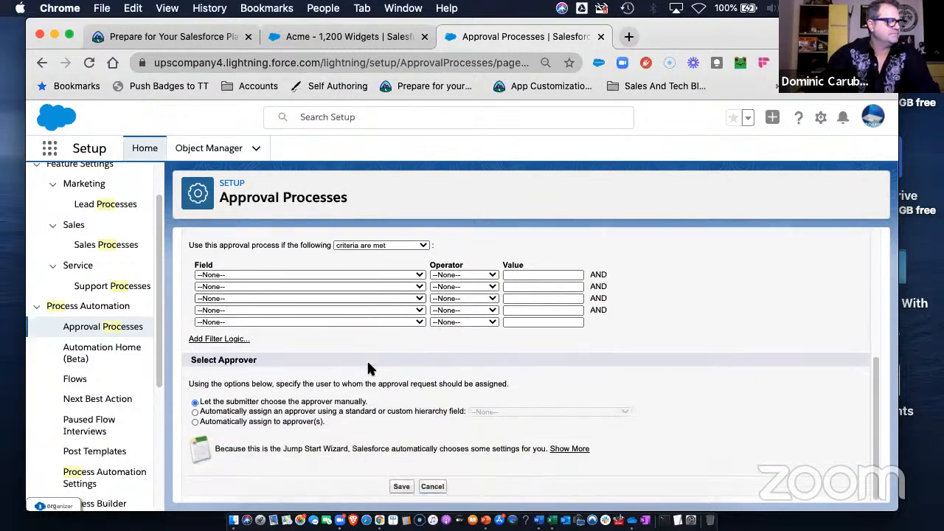
pyautogui.click(193, 412)
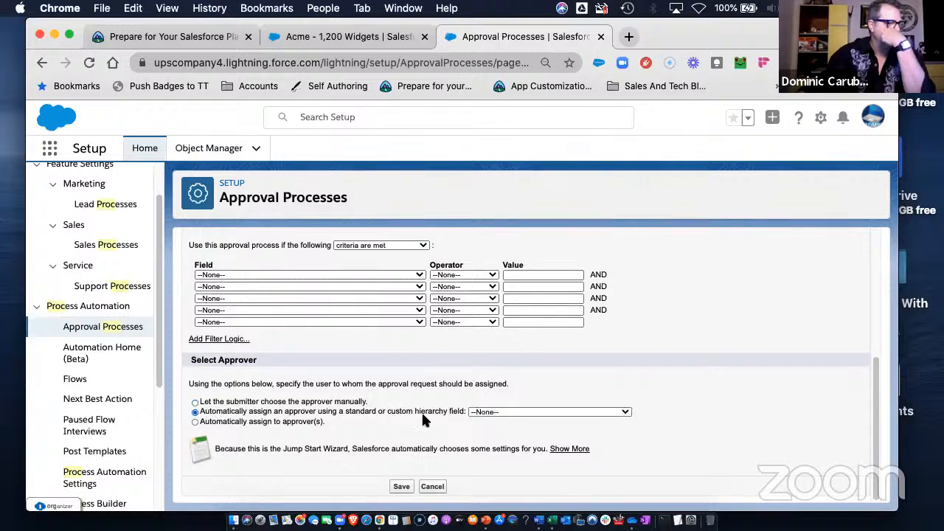
pyautogui.click(534, 412)
pyautogui.click(500, 432)
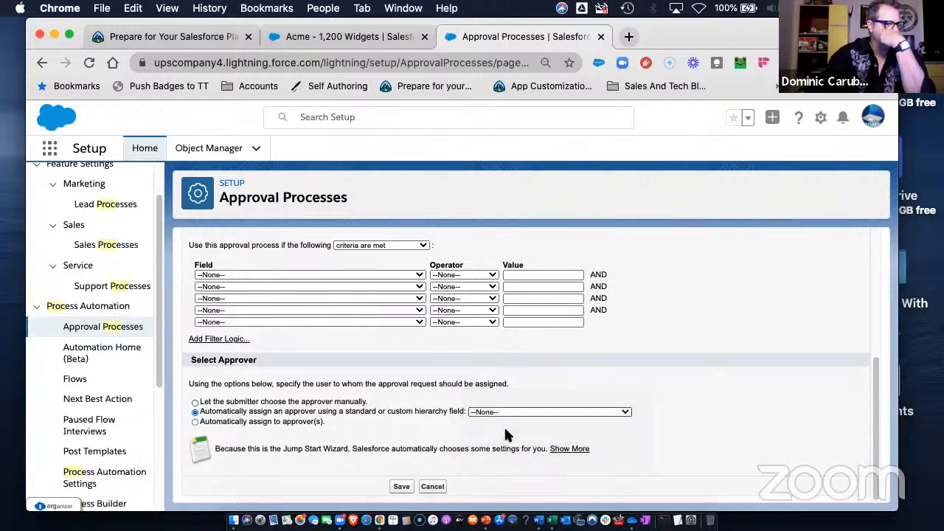
pyautogui.click(240, 422)
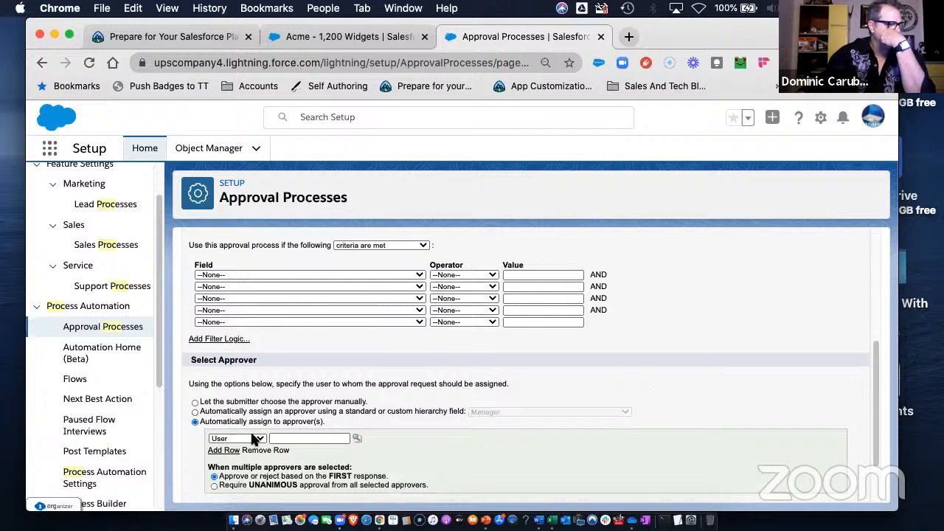
pyautogui.click(253, 440)
pyautogui.click(251, 438)
pyautogui.scroll(-1, 434, 446)
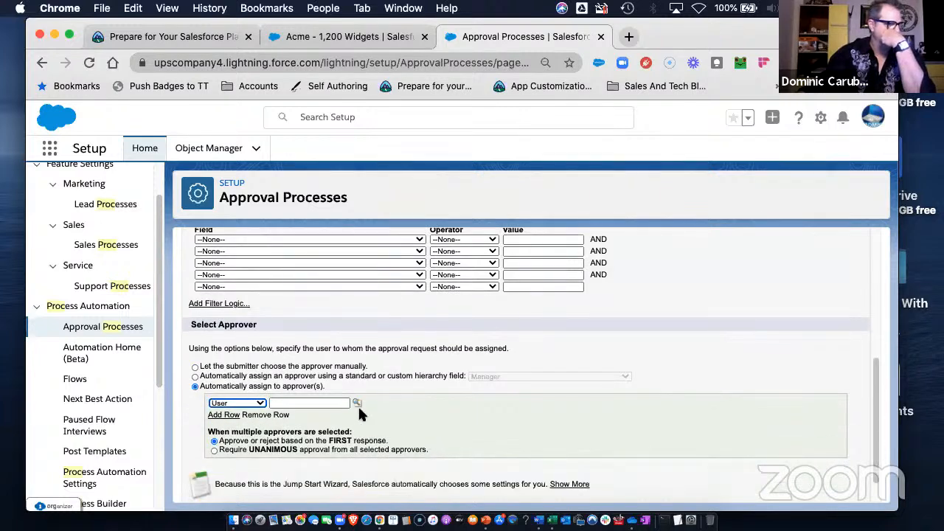
pyautogui.click(195, 376)
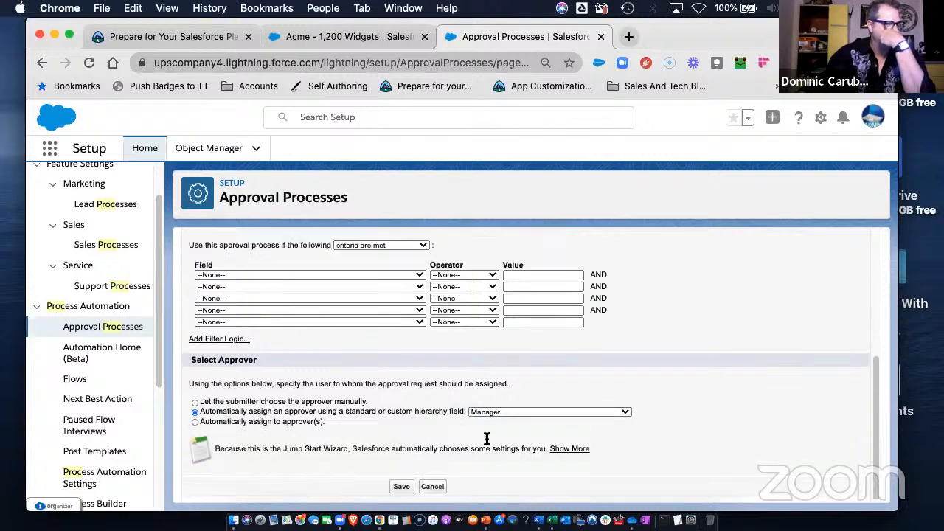
# Save the approval process, acknowledge the activation reminder and open the process's detail page.
pyautogui.click(401, 487)
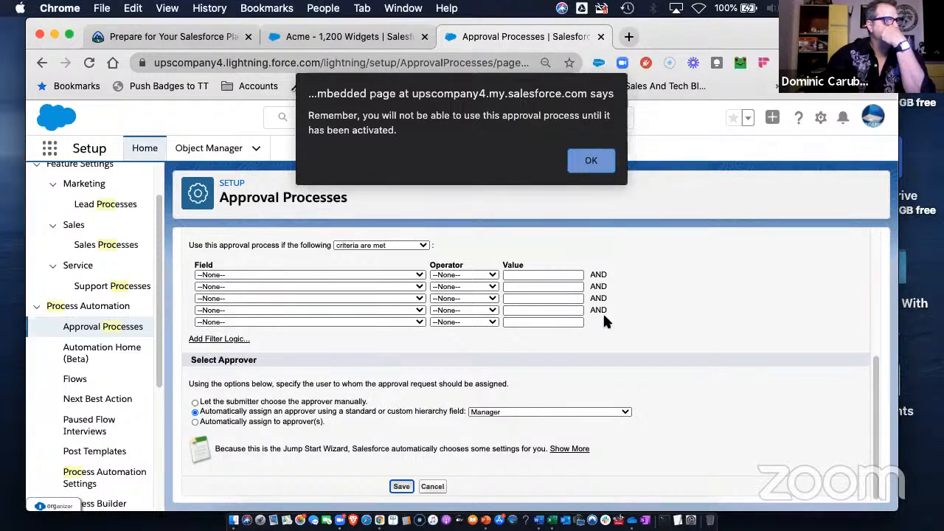
pyautogui.click(592, 164)
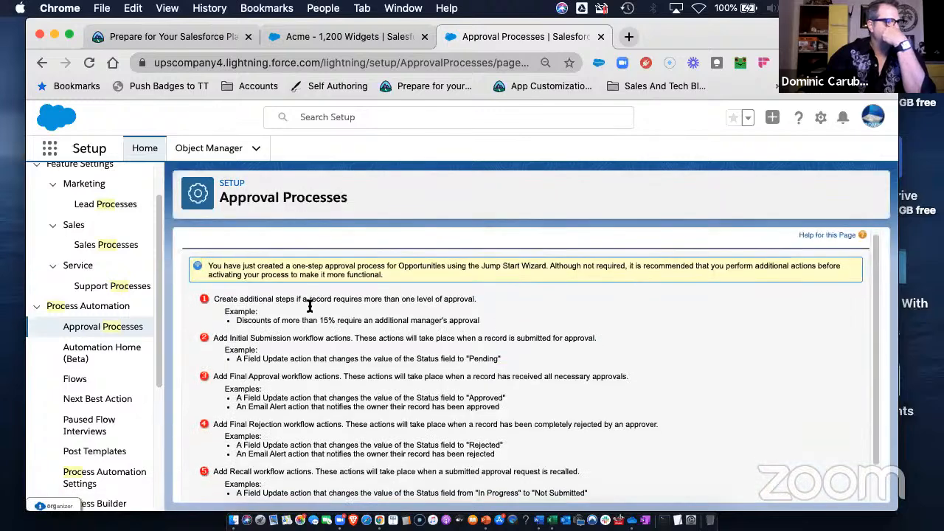
pyautogui.scroll(-2, 313, 308)
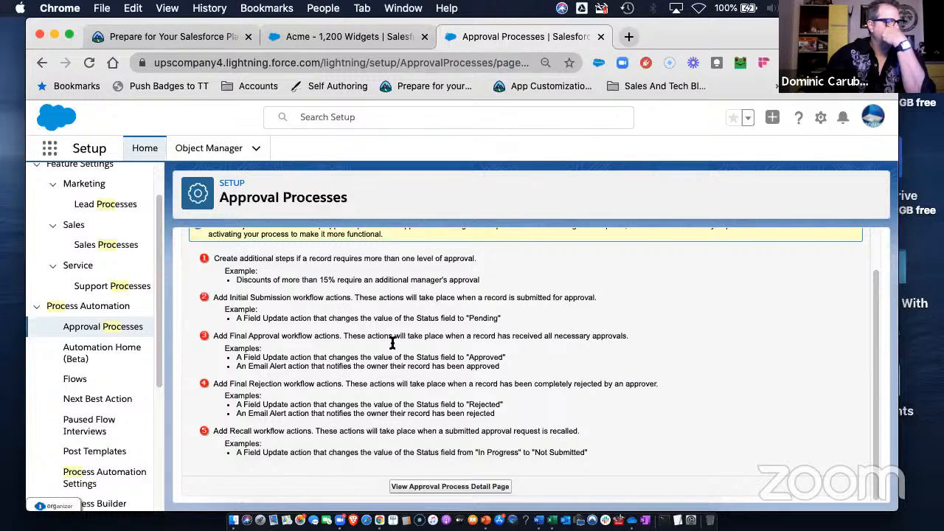
pyautogui.click(487, 489)
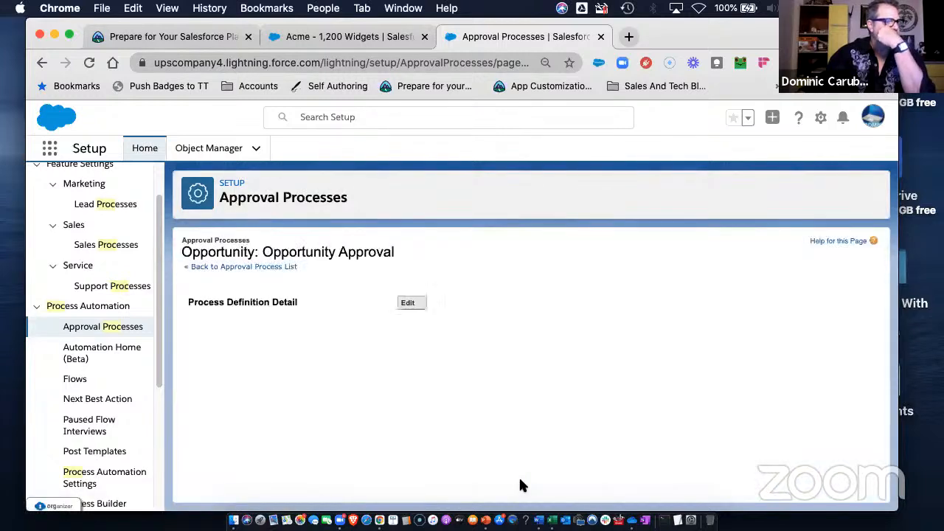
# Review the action types offered for initial submission and the approval and rejection actions of Step 1.
pyautogui.scroll(-3, 482, 362)
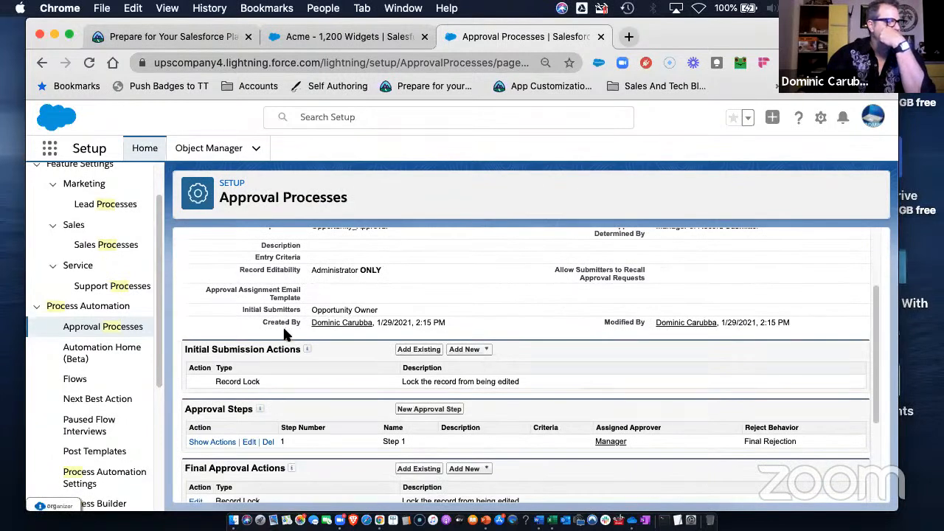
pyautogui.moveTo(305, 338)
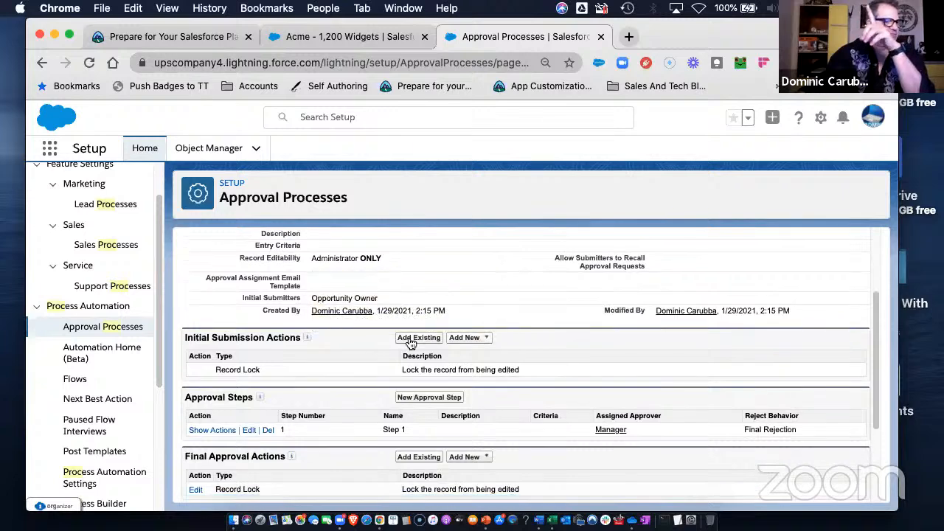
pyautogui.click(466, 340)
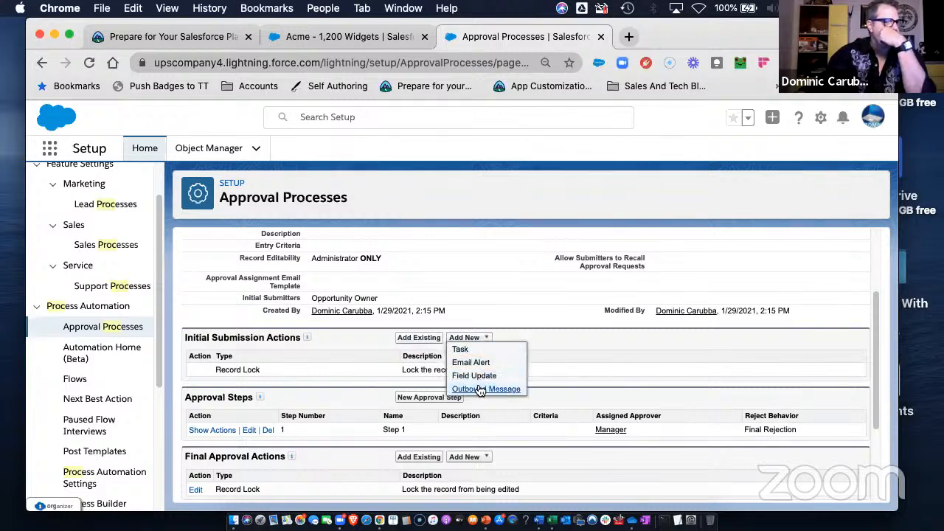
pyautogui.scroll(-3, 348, 364)
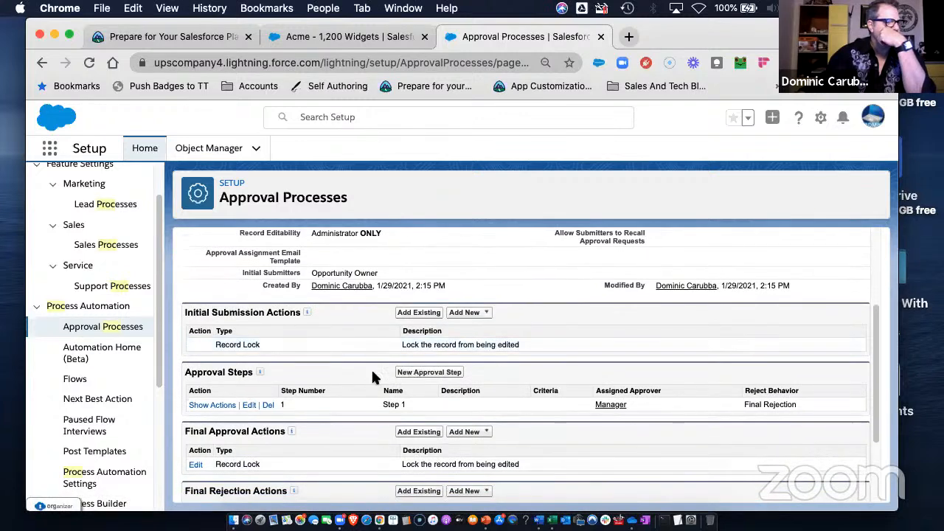
pyautogui.click(213, 405)
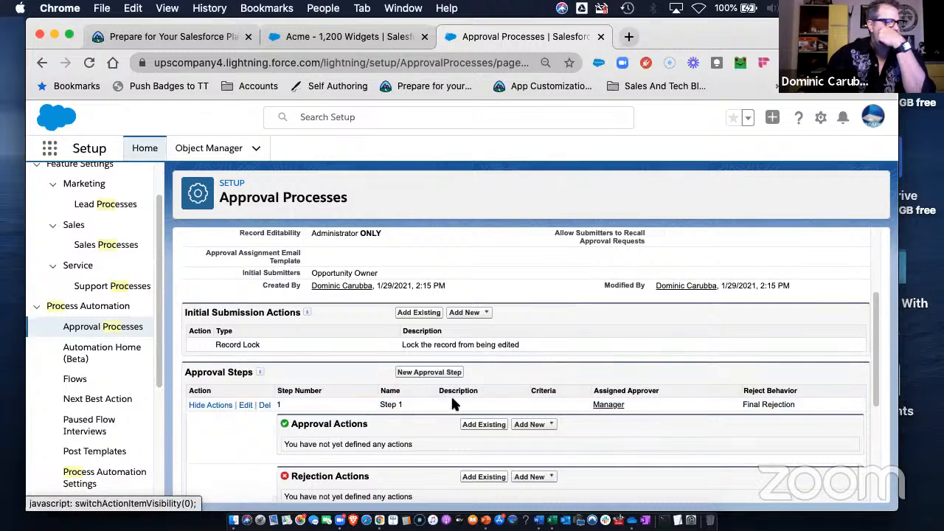
pyautogui.scroll(-3, 464, 398)
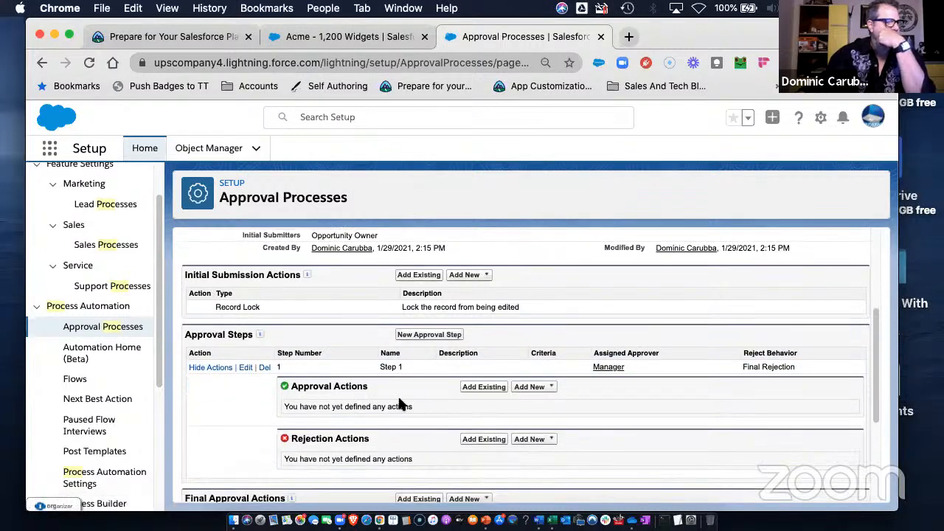
pyautogui.click(533, 387)
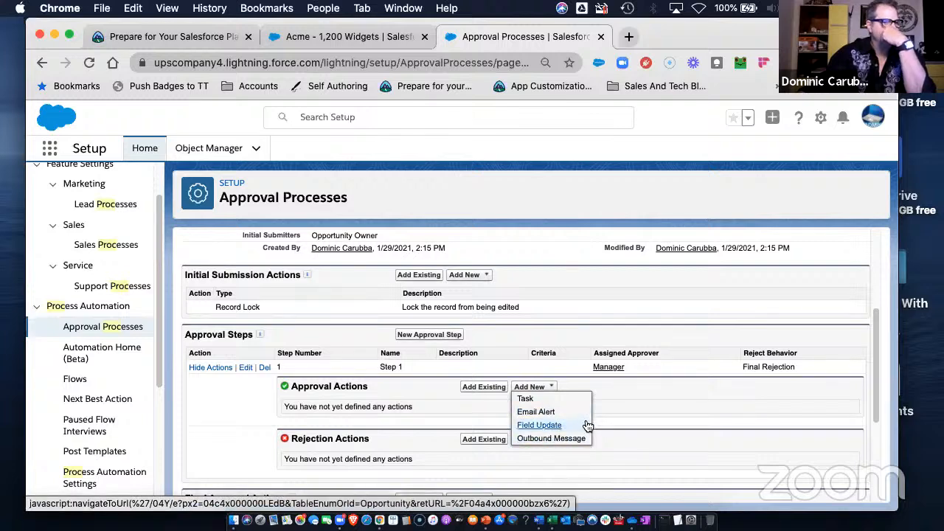
pyautogui.click(483, 386)
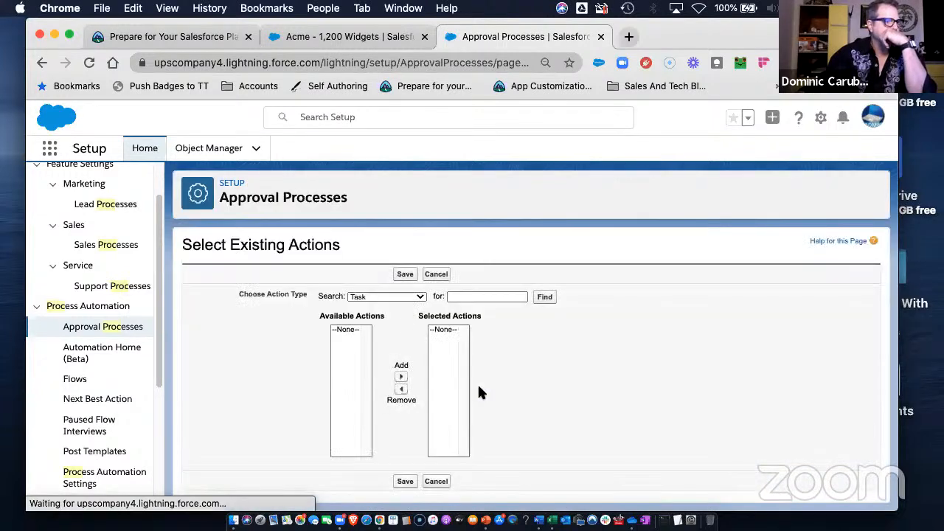
pyautogui.click(436, 481)
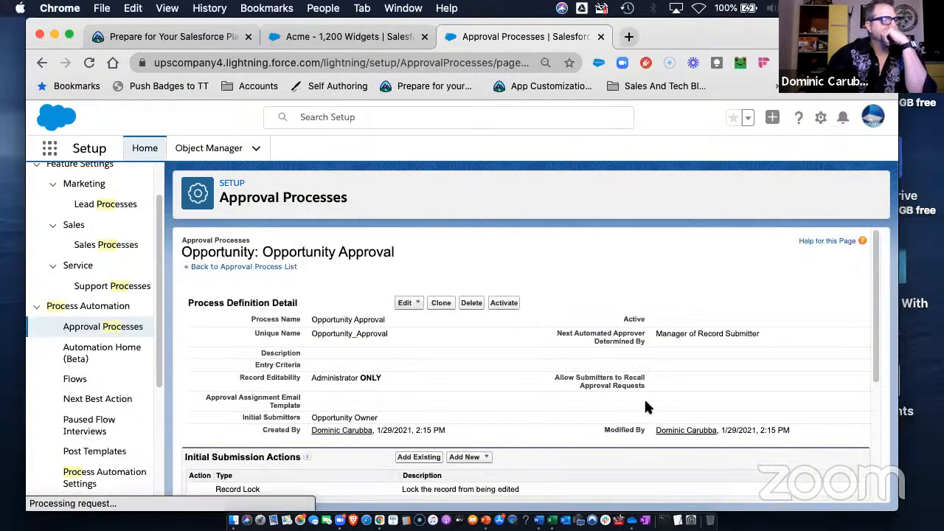
# Start a new field update under the final approval actions of the Opportunity Approval process.
pyautogui.scroll(-4, 510, 402)
pyautogui.scroll(-1, 515, 408)
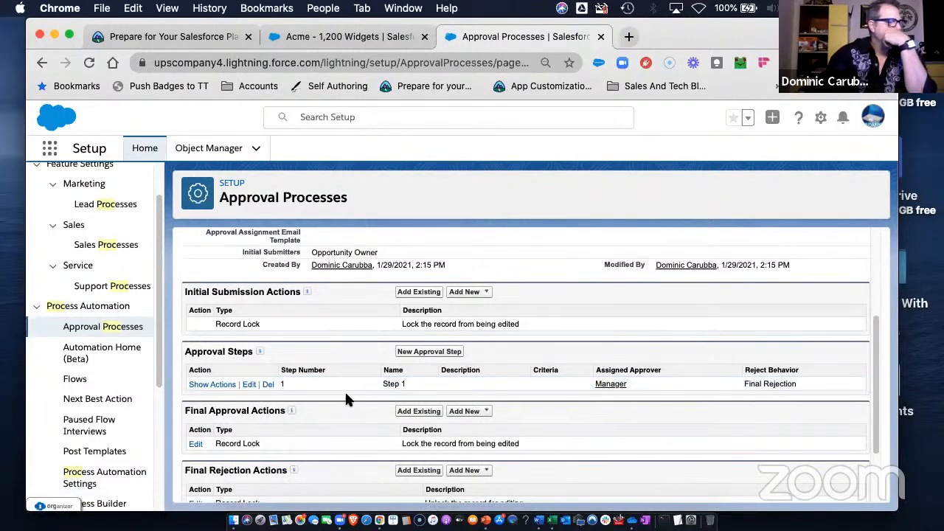
pyautogui.scroll(-1, 345, 393)
pyautogui.scroll(-3, 344, 399)
pyautogui.scroll(1, 344, 398)
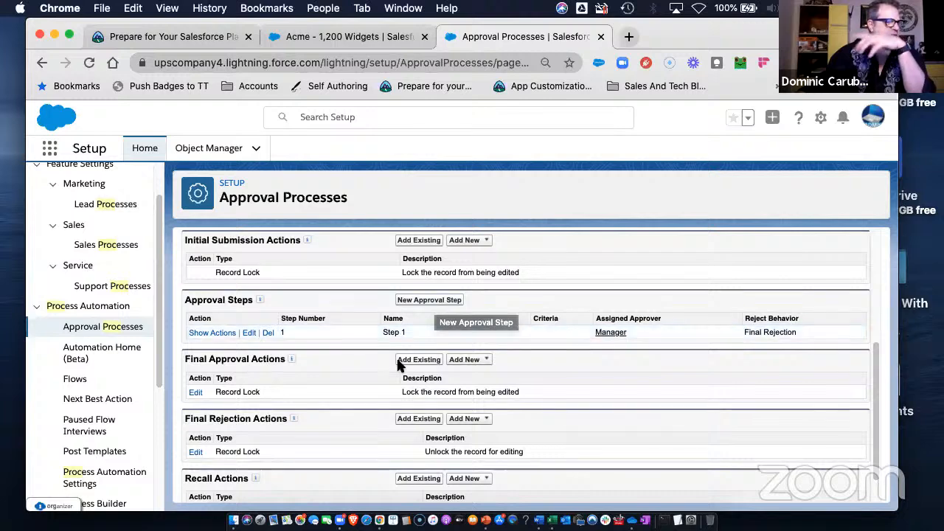
pyautogui.click(470, 361)
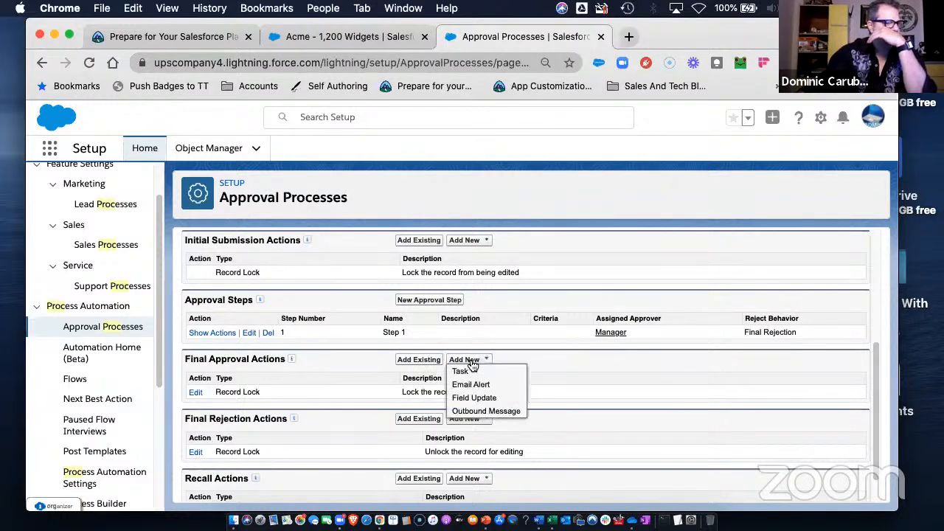
pyautogui.click(474, 399)
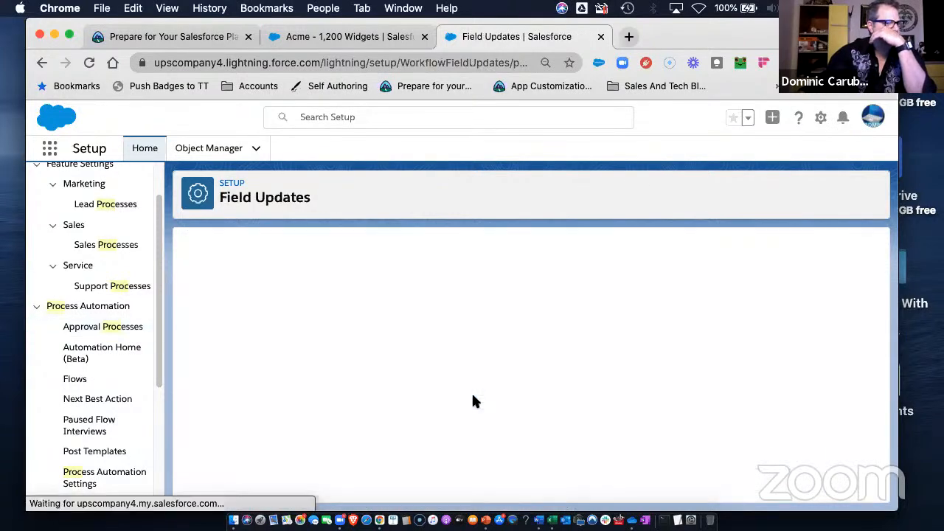
# Name the field update "approval status" with the unique name approval_status, leaving the description empty.
pyautogui.click(372, 339)
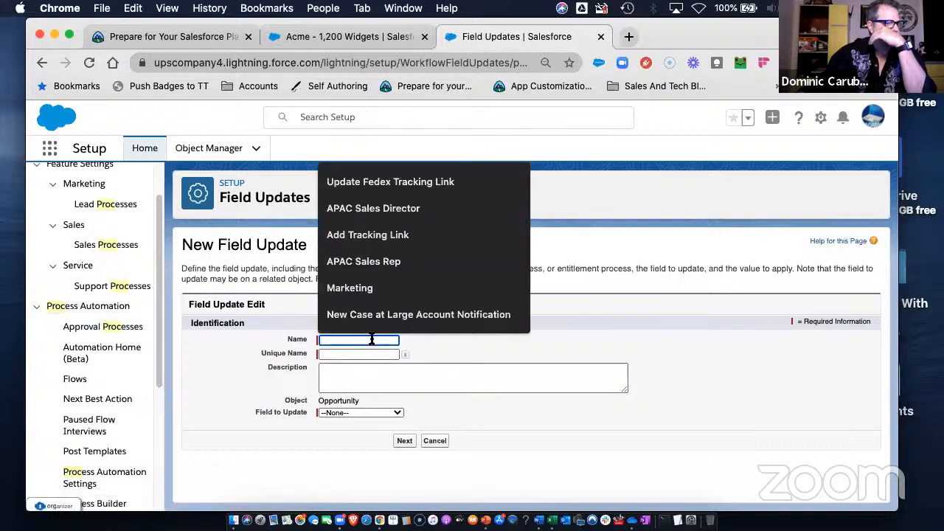
pyautogui.write('appro')
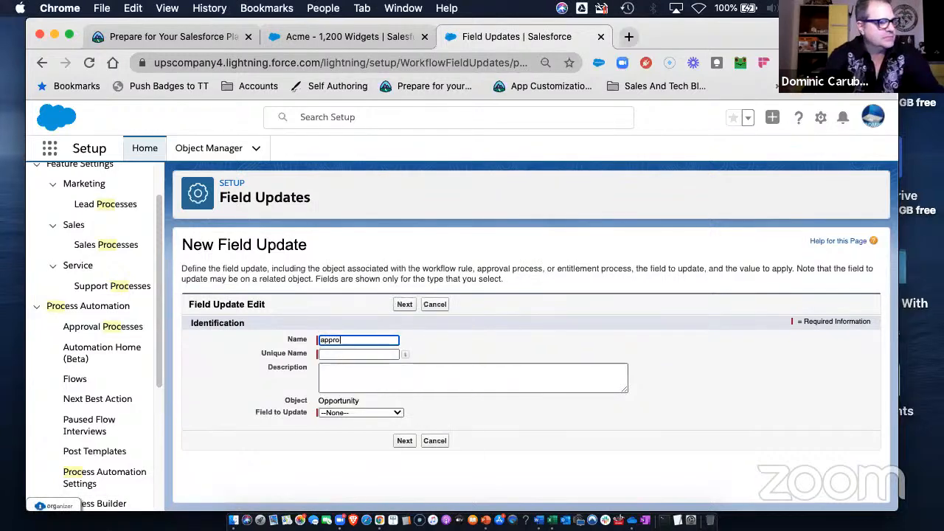
pyautogui.write('val status')
pyautogui.press('Tab')
pyautogui.press('Tab')
pyautogui.press('Tab')
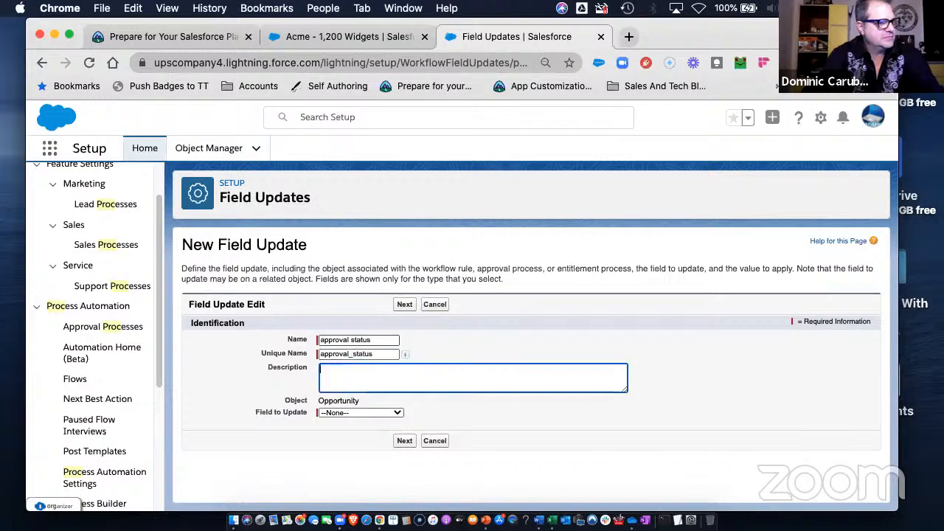
# Look through the Opportunity fields available to update for an approval status field, and cancel the new field update.
pyautogui.press('space')
pyautogui.press('Down')
pyautogui.press('Down')
pyautogui.press('Down')
pyautogui.press('Down')
pyautogui.press('Down')
pyautogui.press('Down')
pyautogui.press('Down')
pyautogui.press('Down')
pyautogui.press('Down')
pyautogui.press('Down')
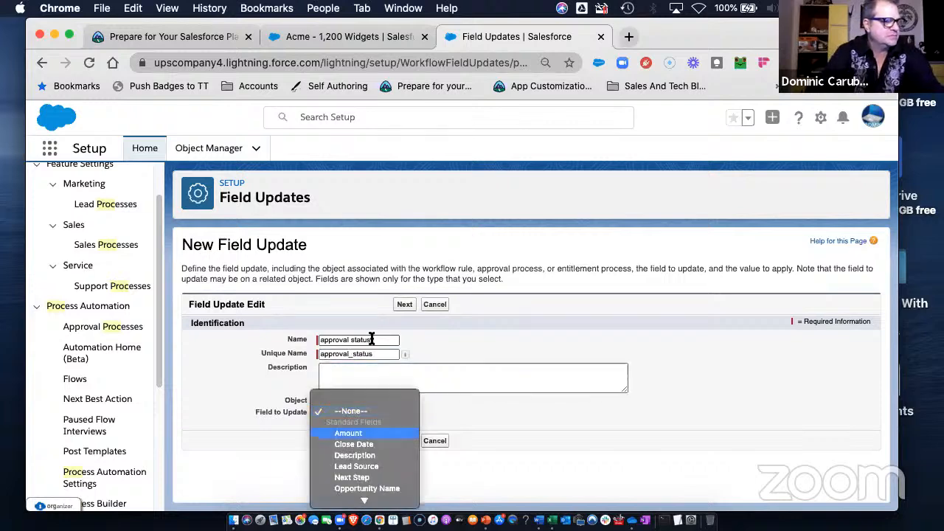
pyautogui.press('Down')
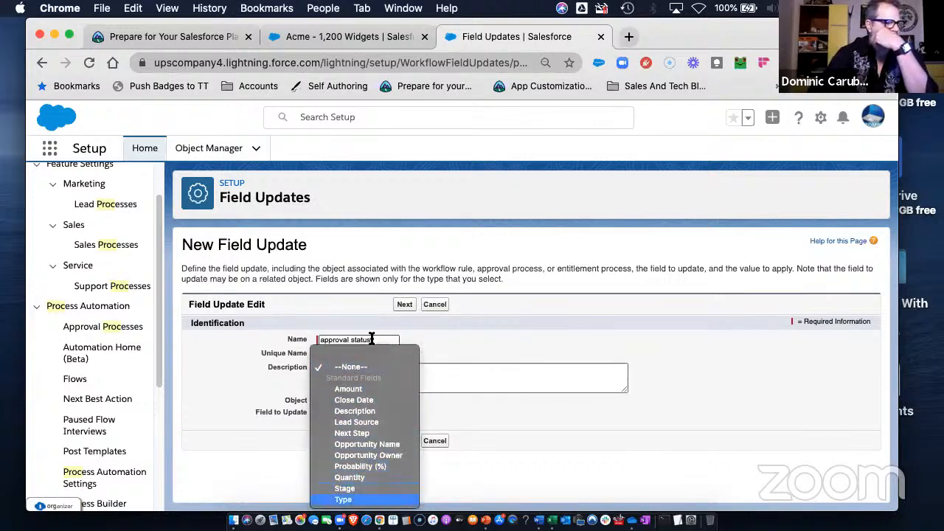
pyautogui.press('Up')
pyautogui.press('Up')
pyautogui.press('Up')
pyautogui.press('Up')
pyautogui.press('Up')
pyautogui.press('Up')
pyautogui.press('Up')
pyautogui.press('Up')
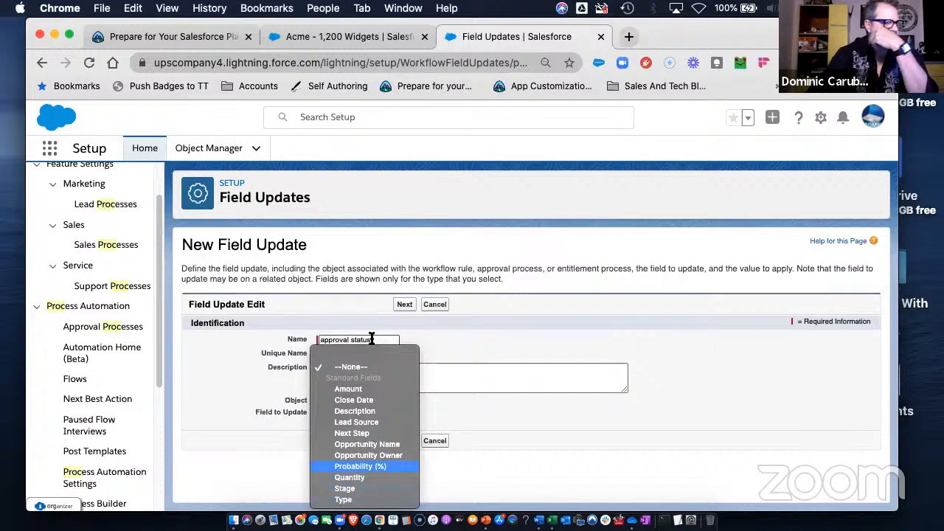
pyautogui.press('Up')
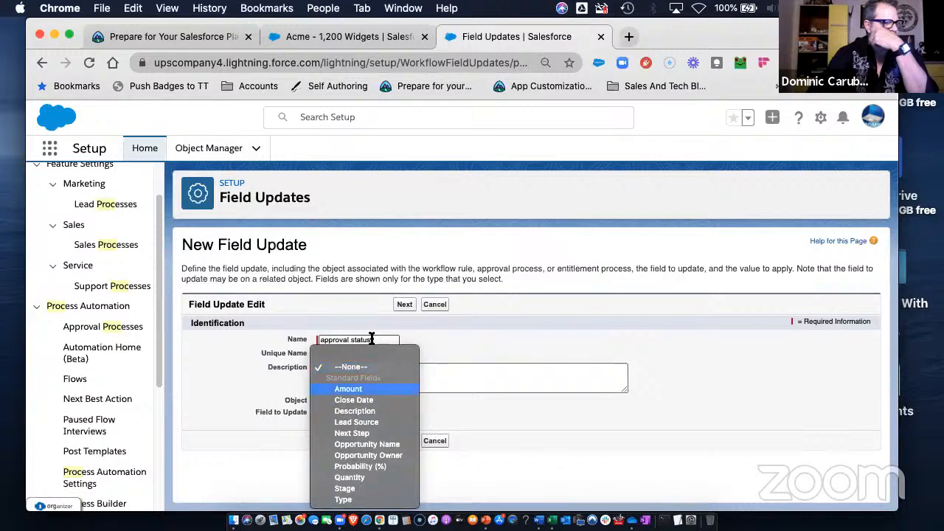
pyautogui.press('Down')
pyautogui.press('Down')
pyautogui.press('Down')
pyautogui.press('Down')
pyautogui.press('Down')
pyautogui.press('Down')
pyautogui.press('Down')
pyautogui.press('Down')
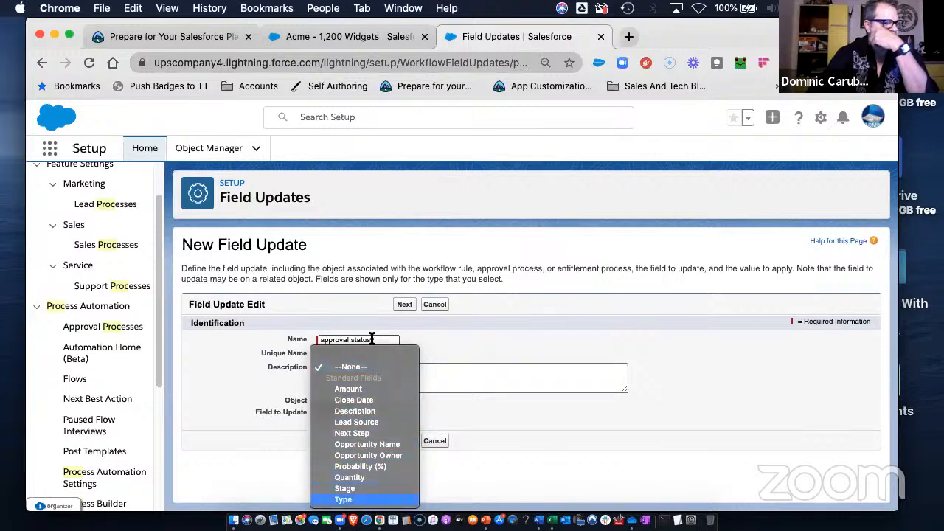
pyautogui.press('Up')
pyautogui.press('Up')
pyautogui.press('Up')
pyautogui.press('Up')
pyautogui.press('Up')
pyautogui.press('Up')
pyautogui.press('Up')
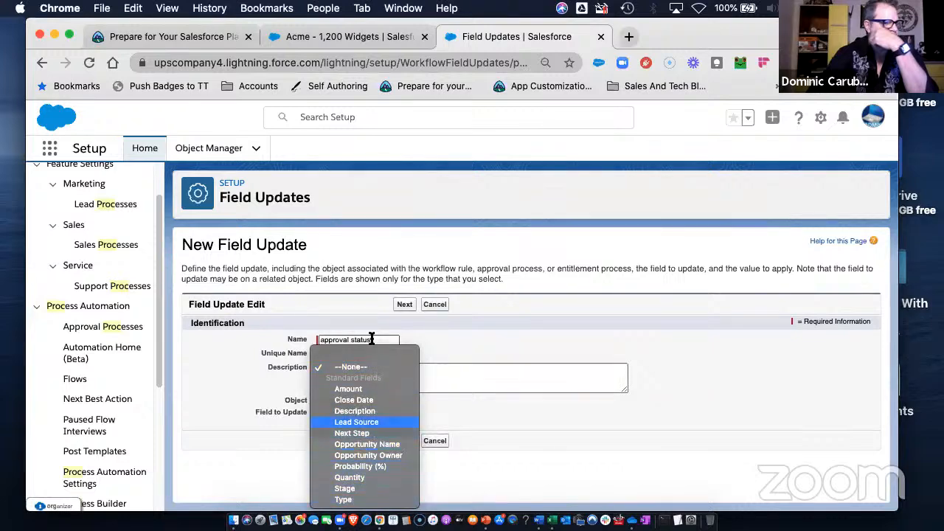
pyautogui.click(436, 306)
pyautogui.click(436, 305)
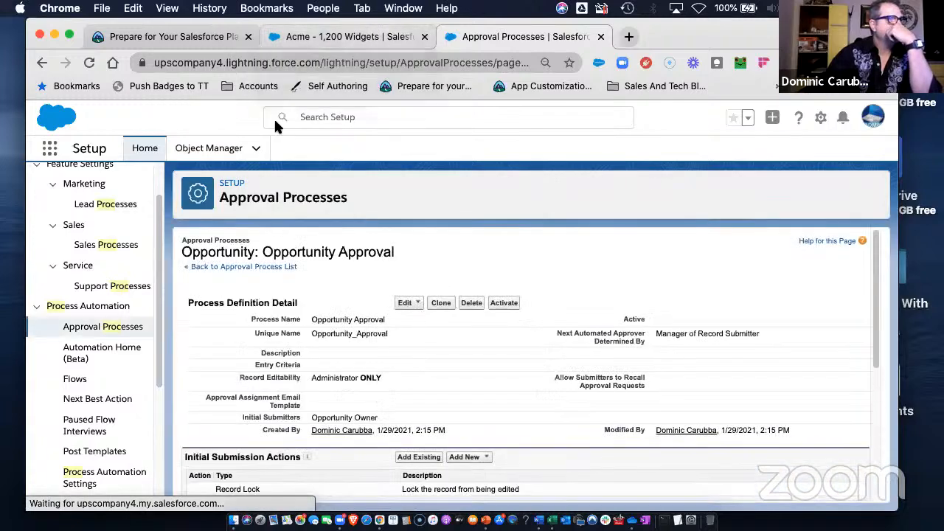
# Find the Opportunity object in Object Manager by filtering for "opp" and open its fields and relationships.
pyautogui.click(214, 150)
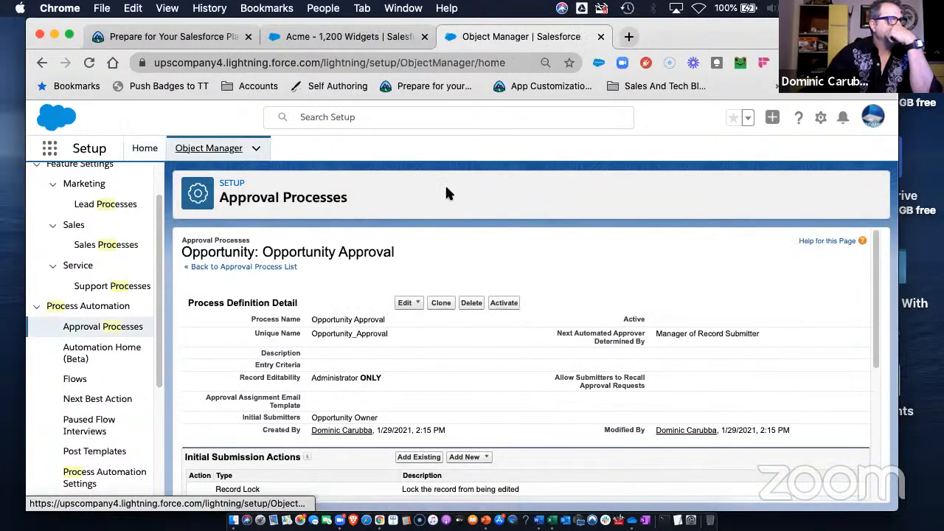
pyautogui.click(652, 188)
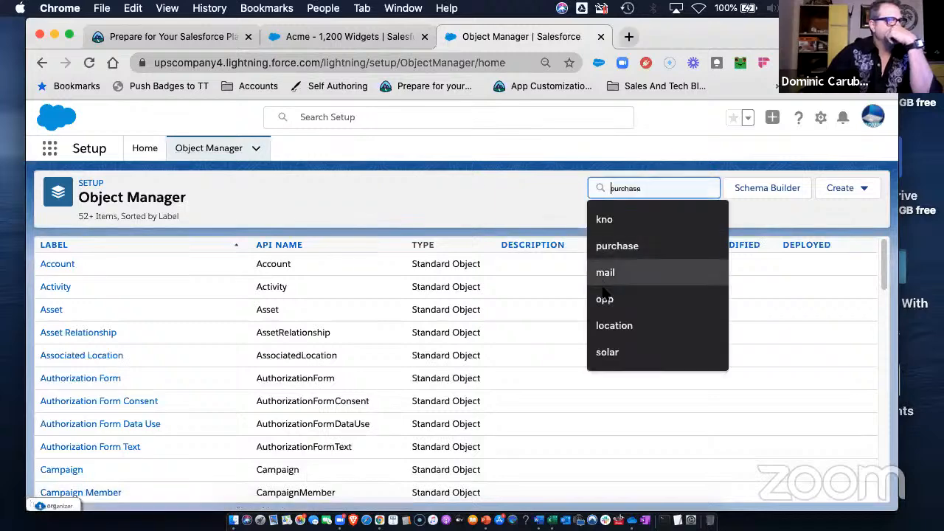
pyautogui.write('opp')
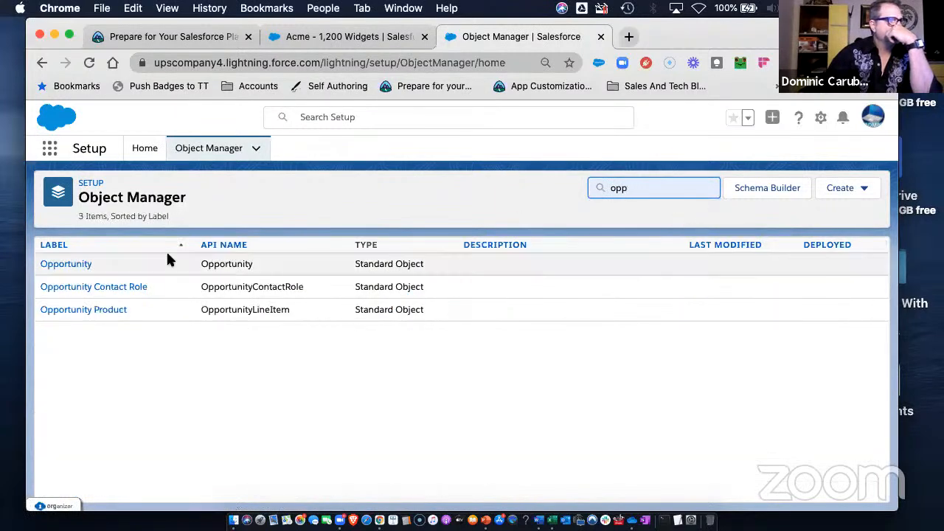
pyautogui.click(70, 264)
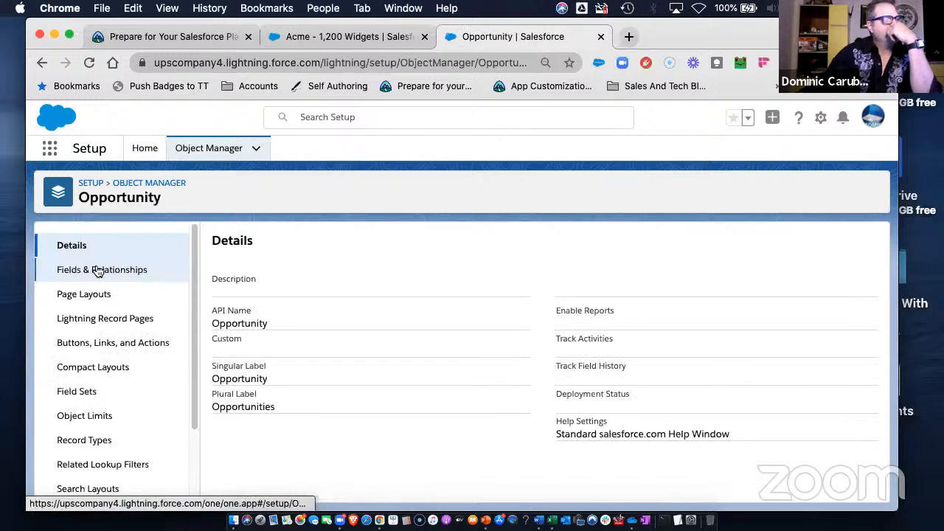
pyautogui.click(102, 271)
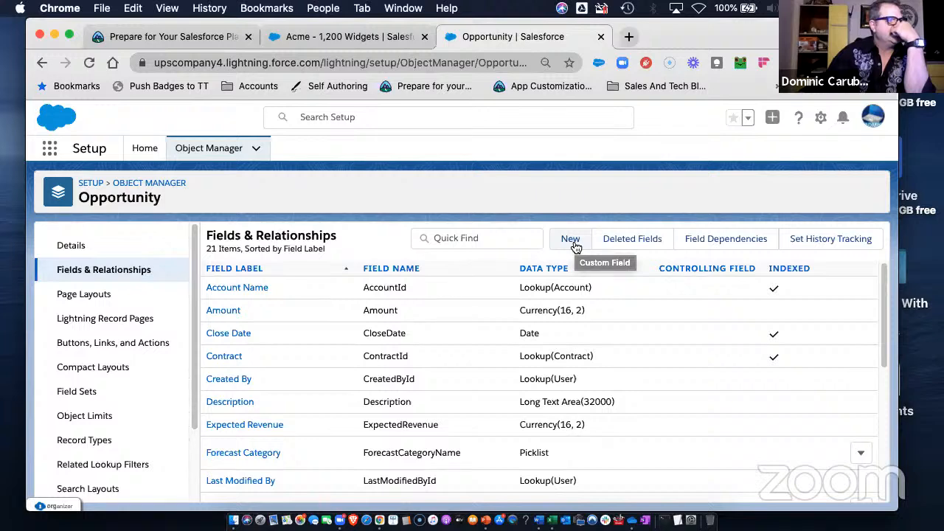
# Search the Opportunity fields for "app".
pyautogui.click(487, 240)
pyautogui.write('a')
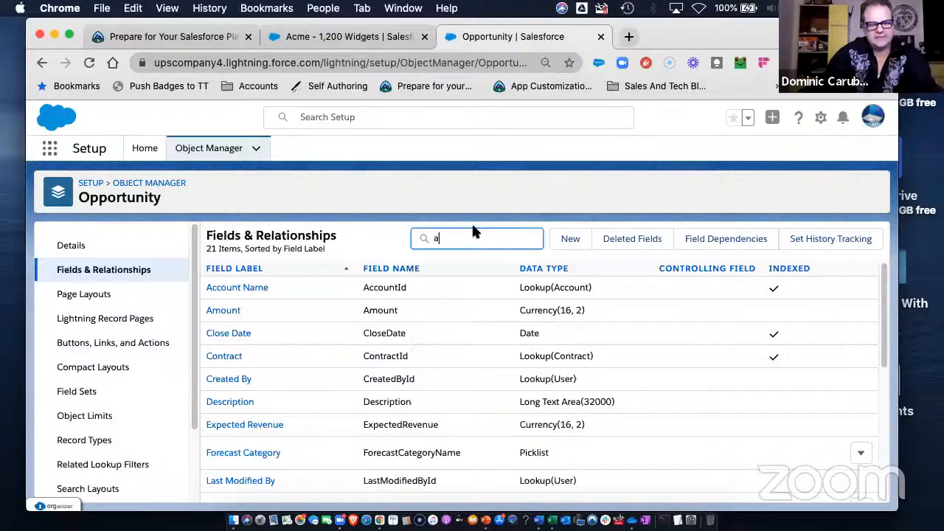
pyautogui.write('pp')
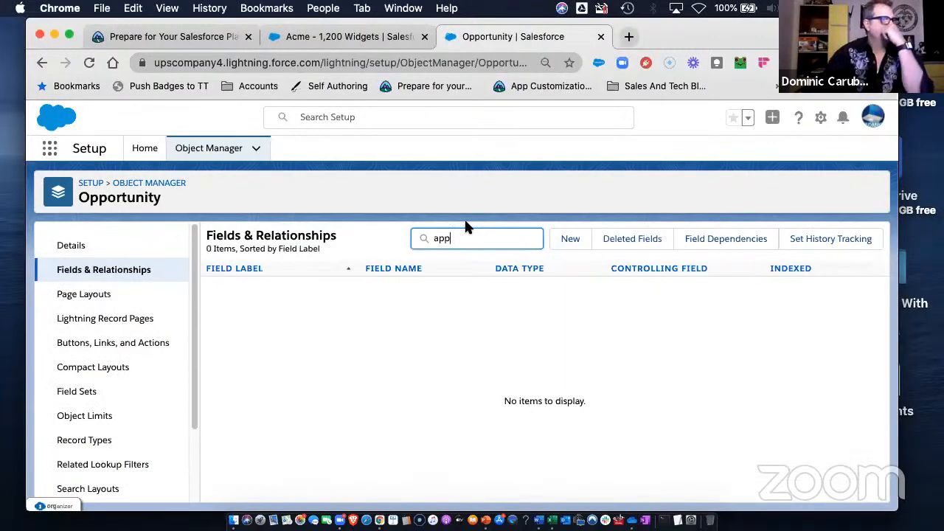
# Start a new custom field on Opportunity with the Picklist data type and continue to its details.
pyautogui.click(564, 239)
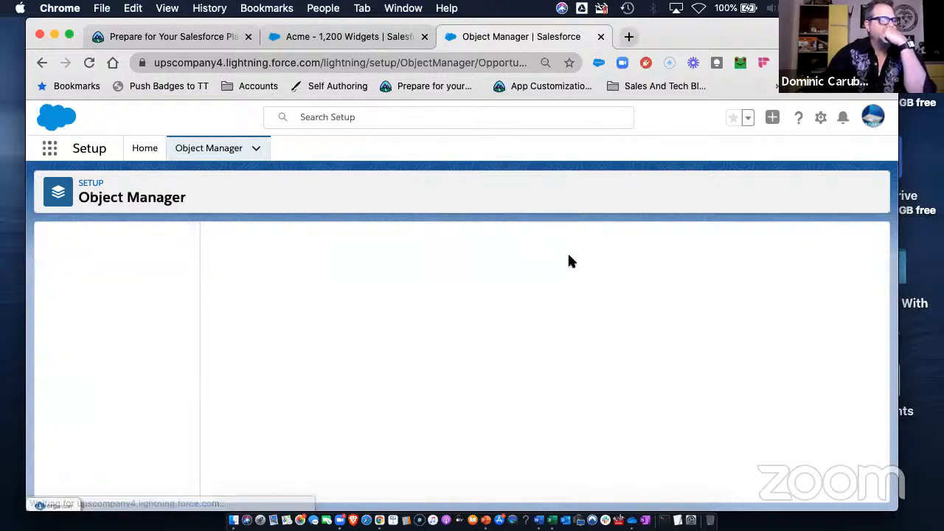
pyautogui.scroll(-1, 331, 371)
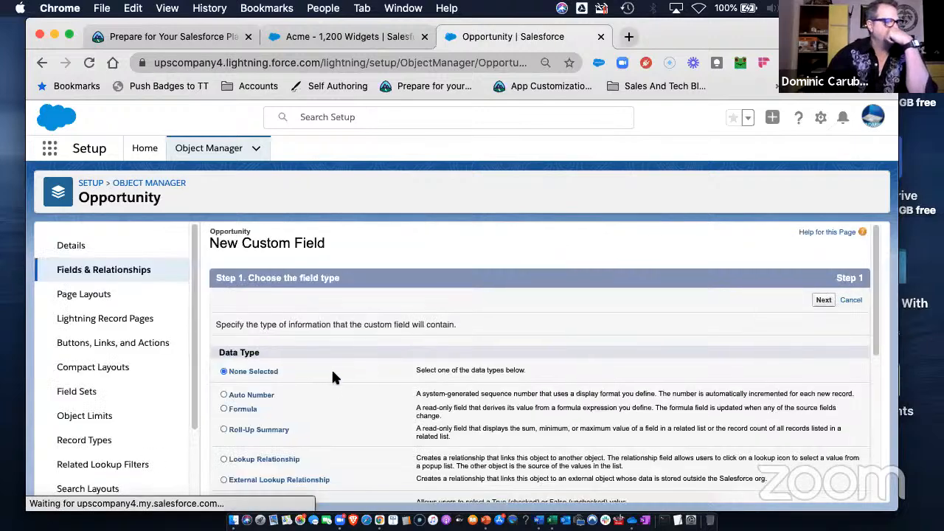
pyautogui.scroll(-2, 358, 355)
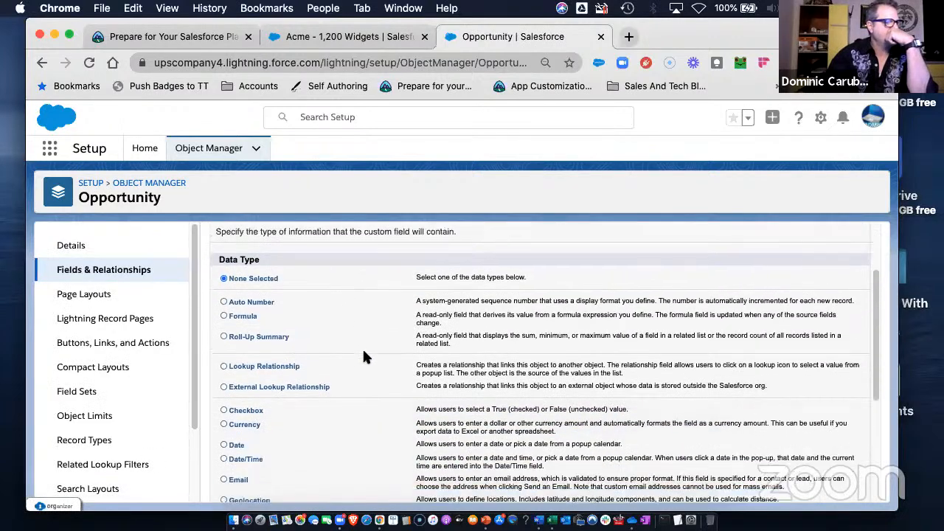
pyautogui.scroll(-3, 362, 356)
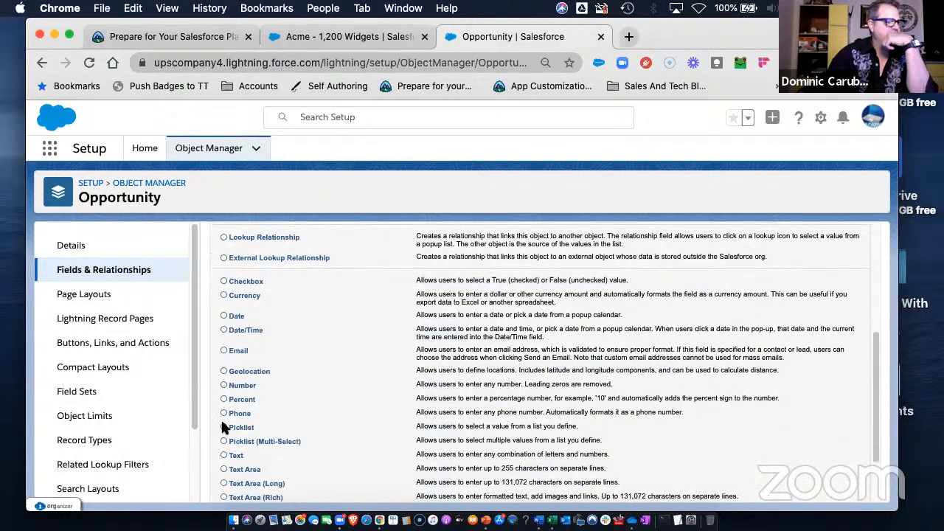
pyautogui.scroll(-3, 293, 422)
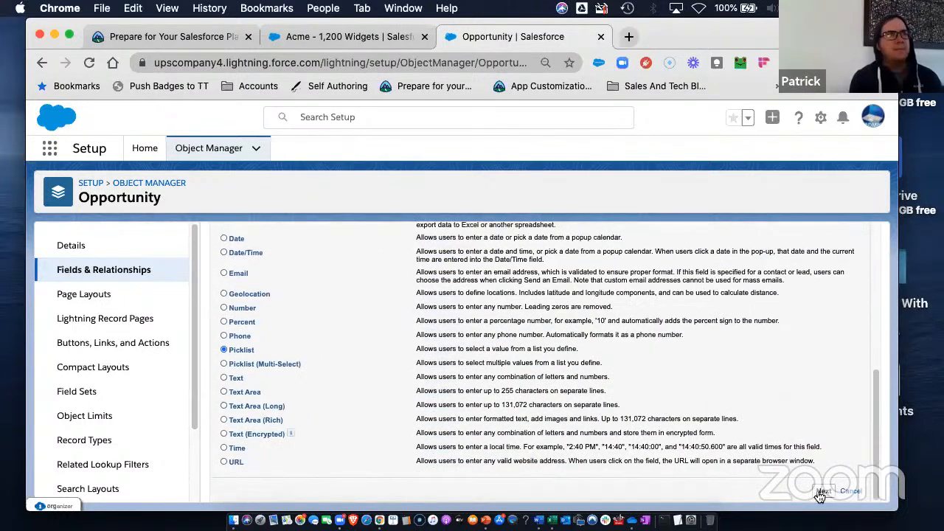
pyautogui.click(822, 493)
# Label the new picklist field "Approval Status".
pyautogui.click(362, 326)
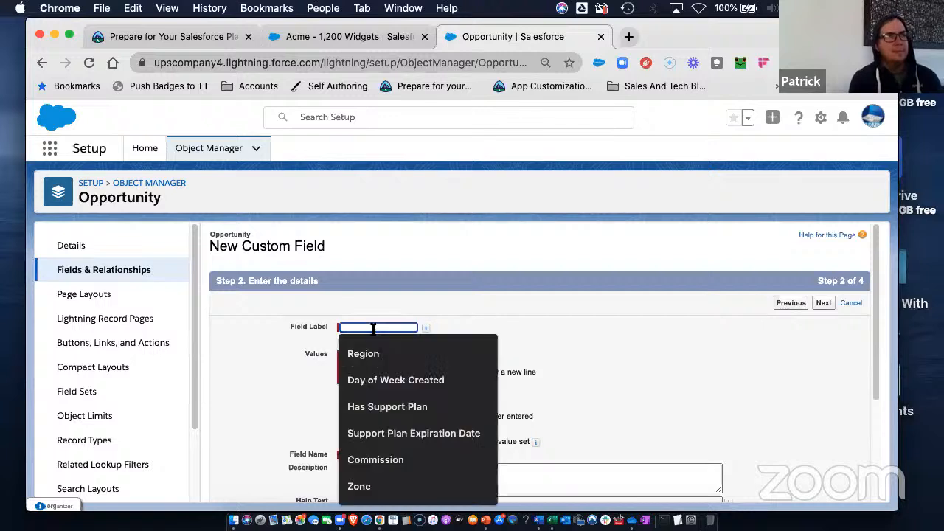
pyautogui.write('Appro')
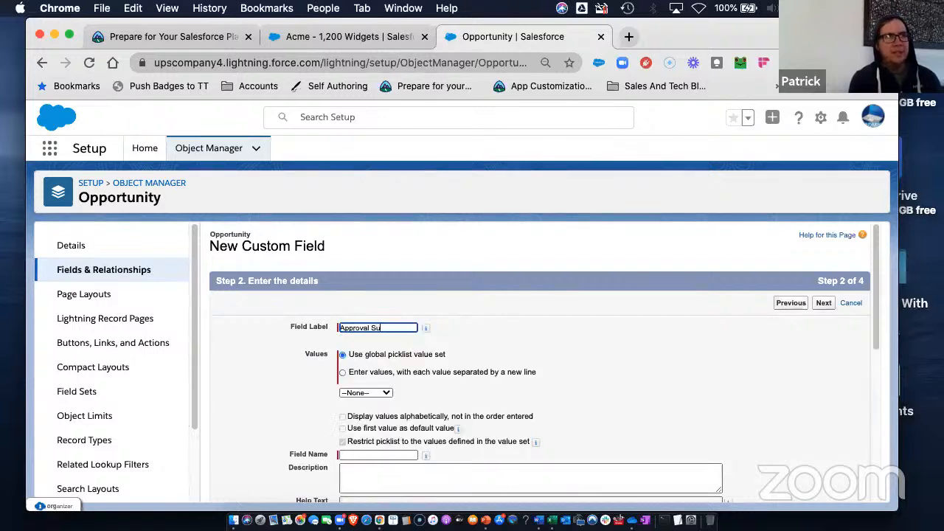
pyautogui.write('val Status')
pyautogui.press('Tab')
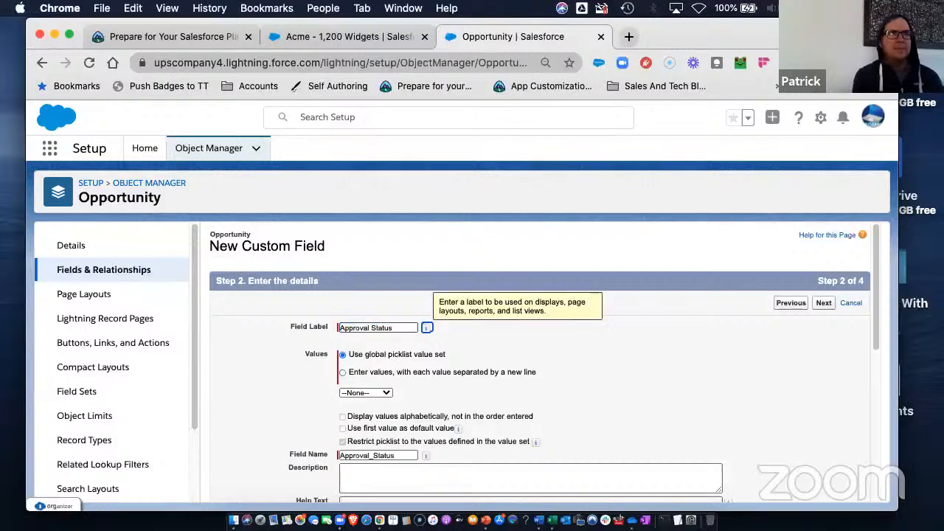
# Define the picklist's own values as Submitted, Approved and Rejected on separate lines, and continue to field-level security.
pyautogui.press('Tab')
pyautogui.press('Down')
pyautogui.press('Tab')
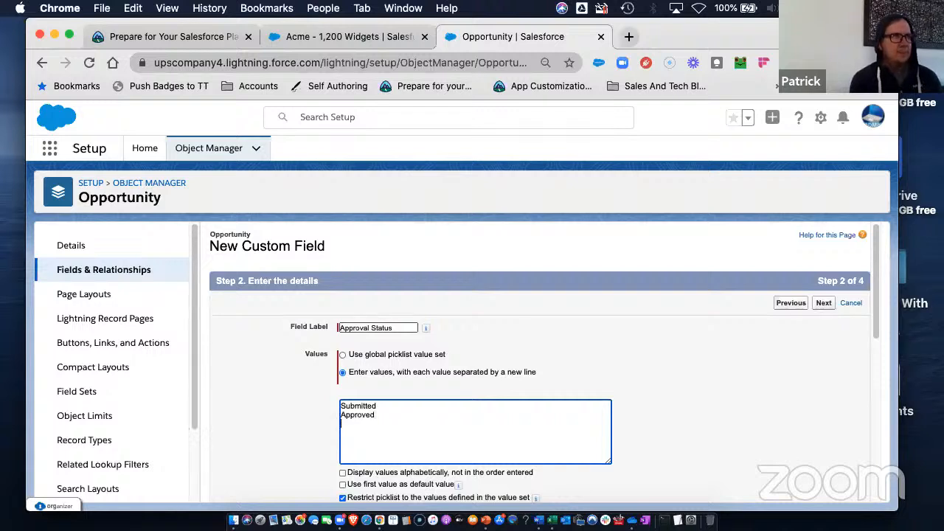
pyautogui.write('ed')
pyautogui.press('Tab')
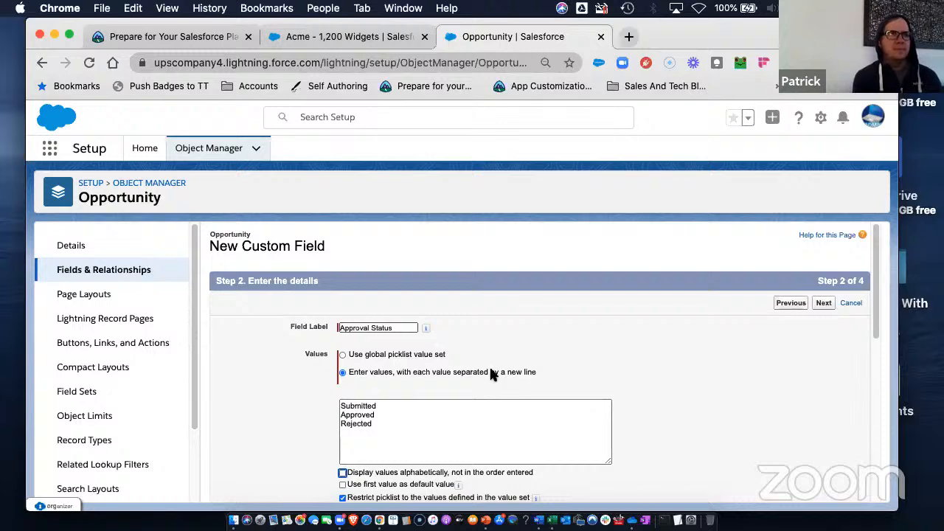
pyautogui.scroll(-5, 663, 428)
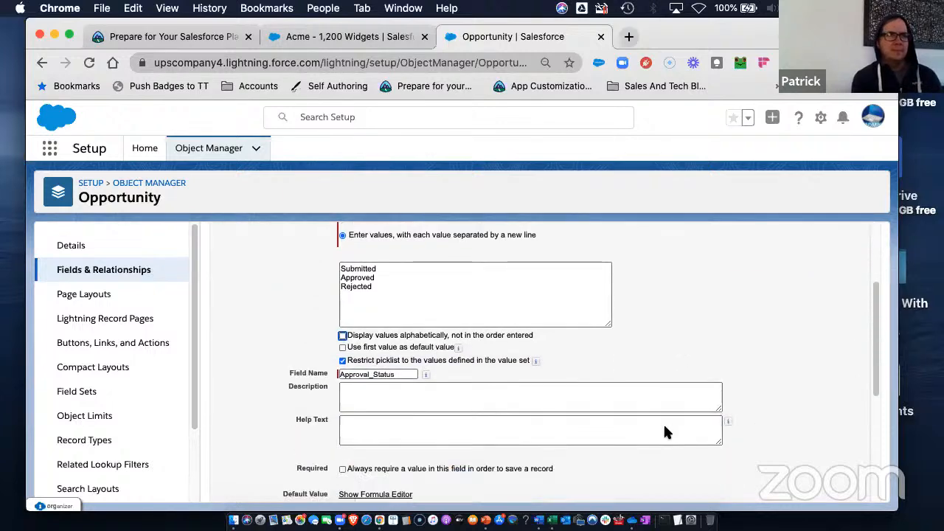
pyautogui.scroll(-9, 664, 432)
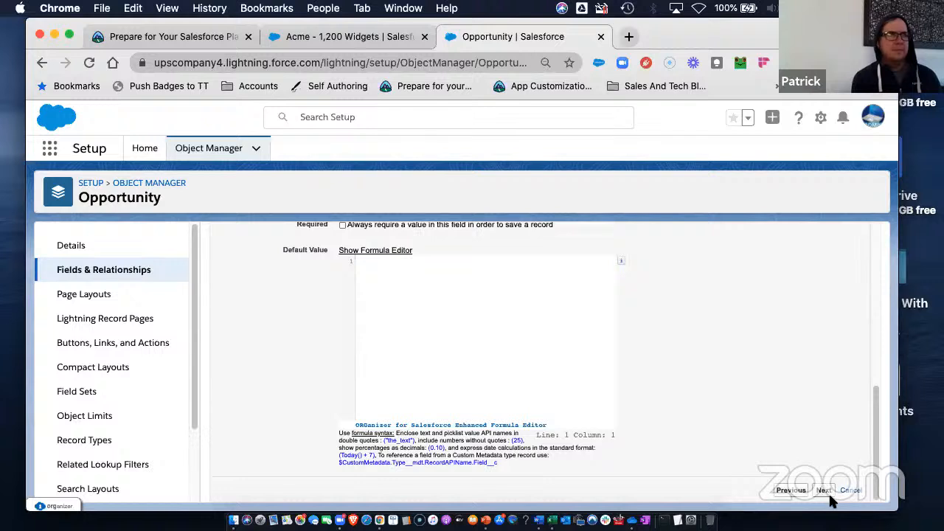
pyautogui.click(824, 490)
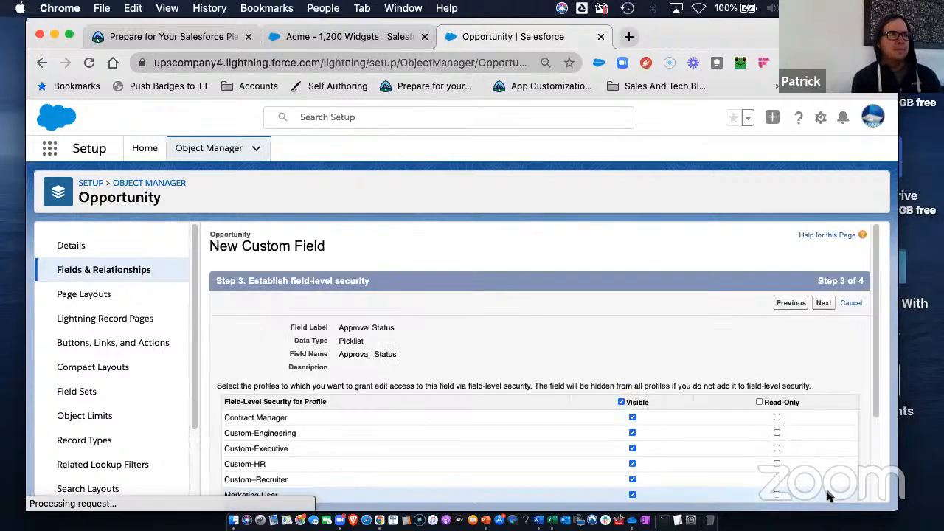
# Make the Approval Status field visible to all profiles and save it with the Opportunity Layout included.
pyautogui.click(621, 402)
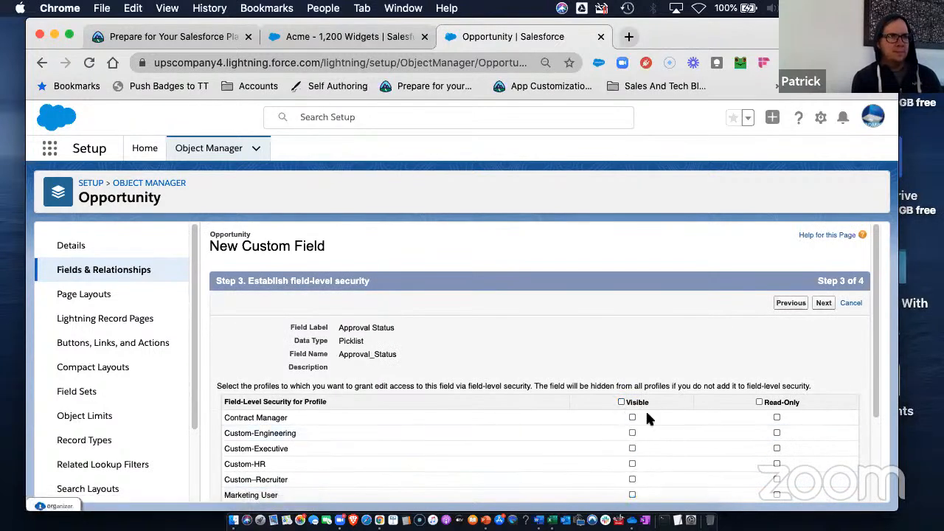
pyautogui.scroll(-4, 647, 415)
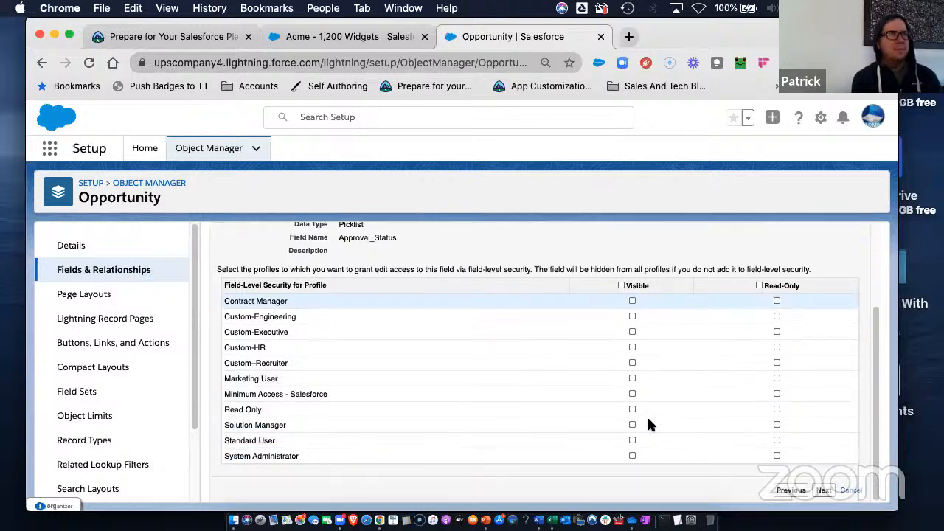
pyautogui.click(622, 286)
pyautogui.click(824, 490)
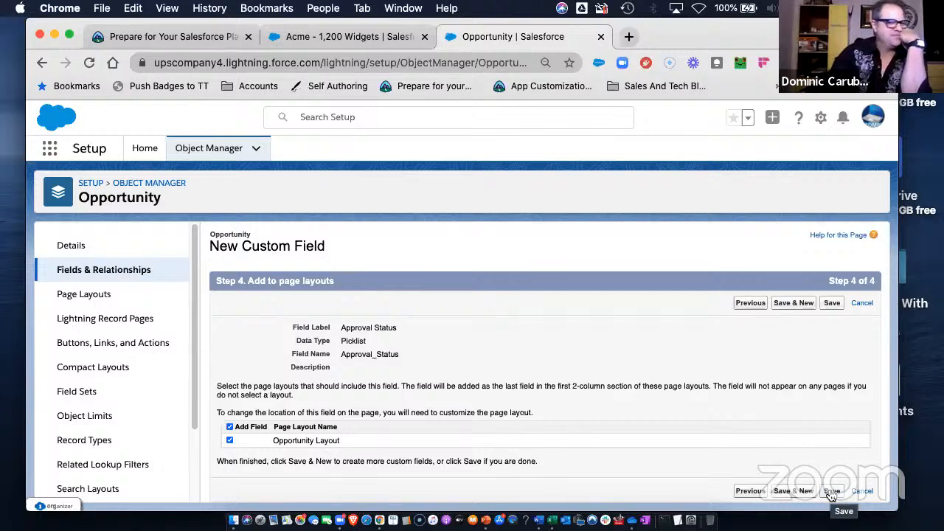
pyautogui.click(832, 492)
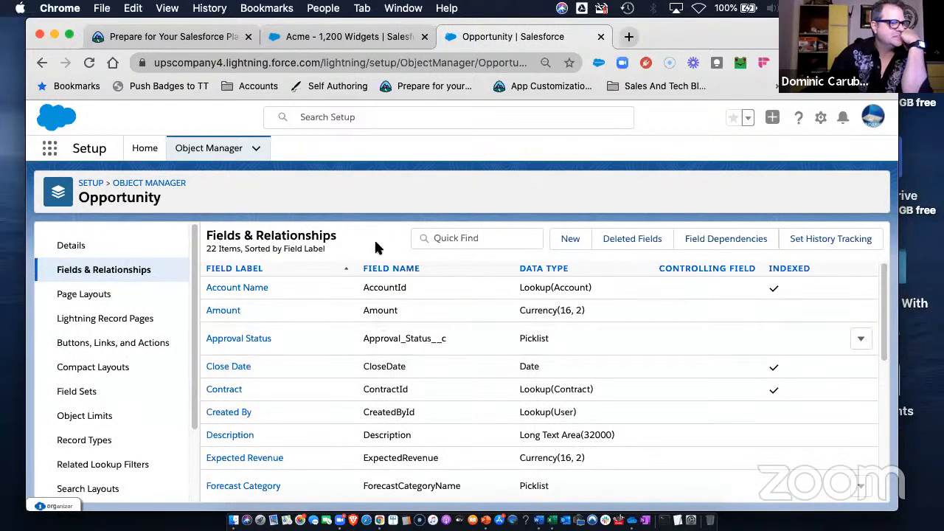
# Search the Opportunity fields for "Approv", and start a new custom field with the Checkbox data type, continuing to its details.
pyautogui.click(482, 238)
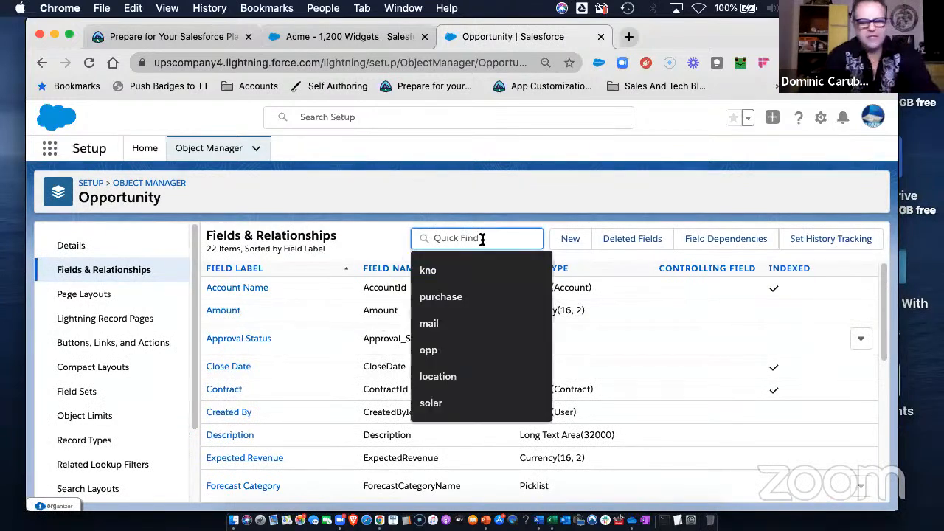
pyautogui.write('Approv')
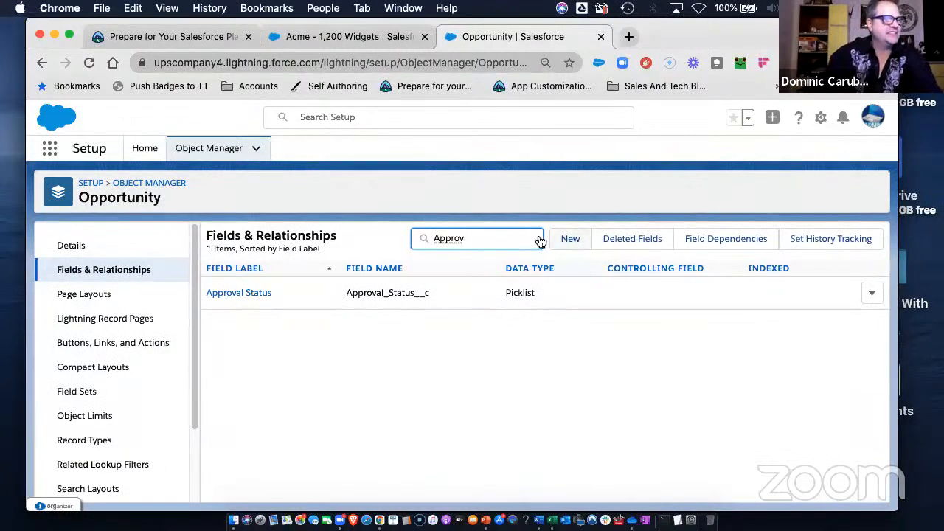
pyautogui.click(568, 241)
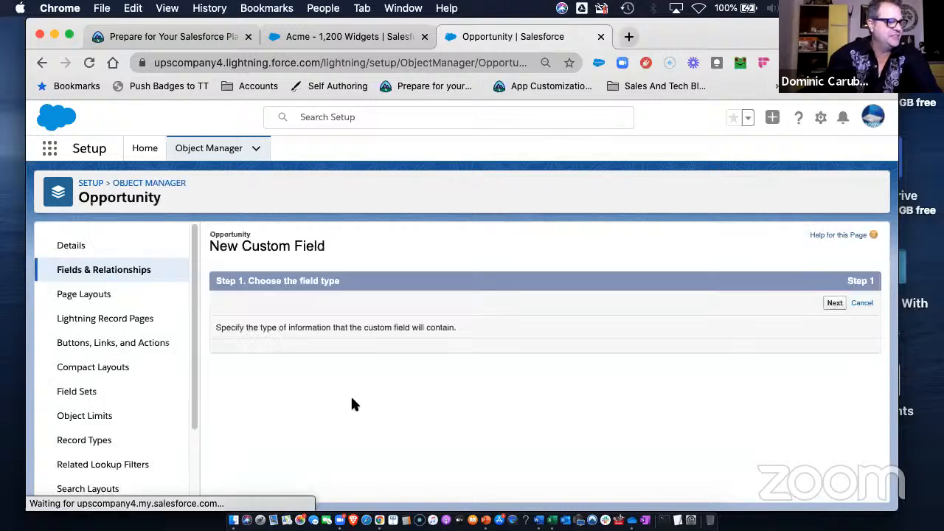
pyautogui.scroll(-3, 314, 391)
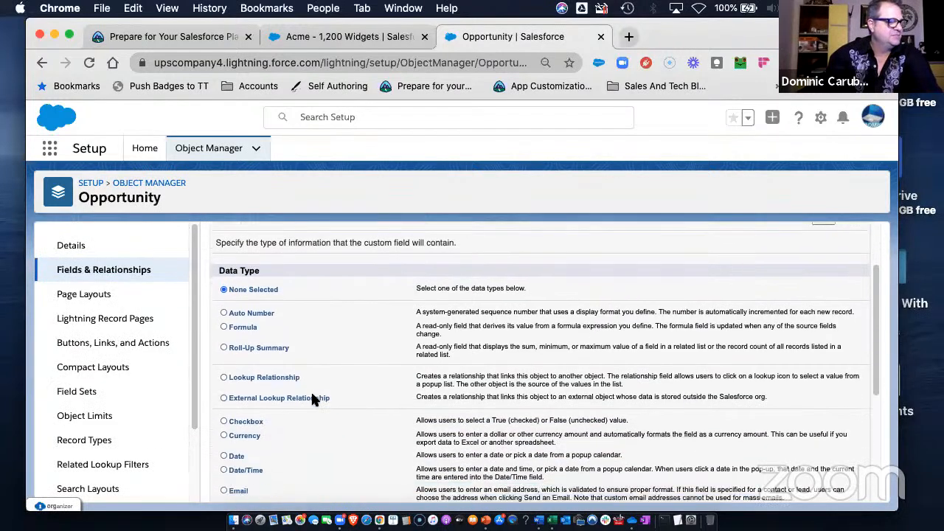
pyautogui.scroll(-1, 311, 397)
pyautogui.scroll(4, 852, 369)
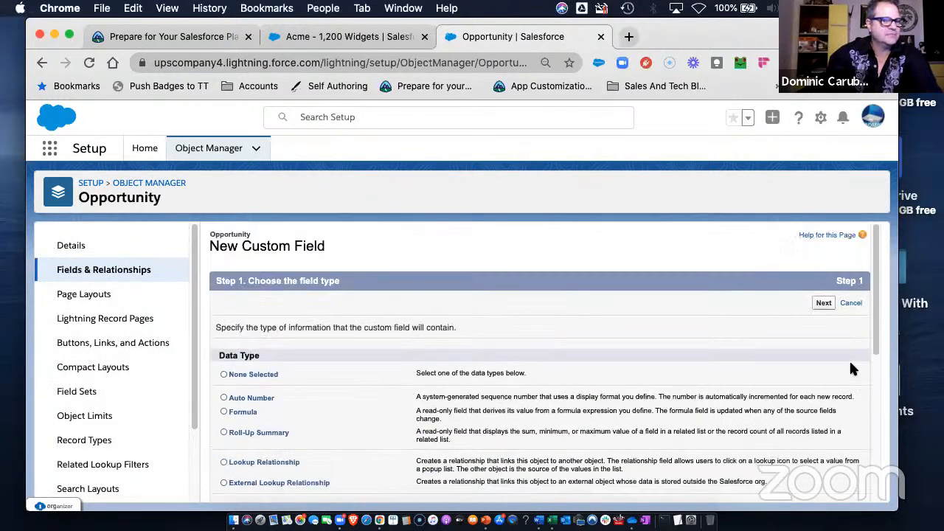
pyautogui.click(823, 304)
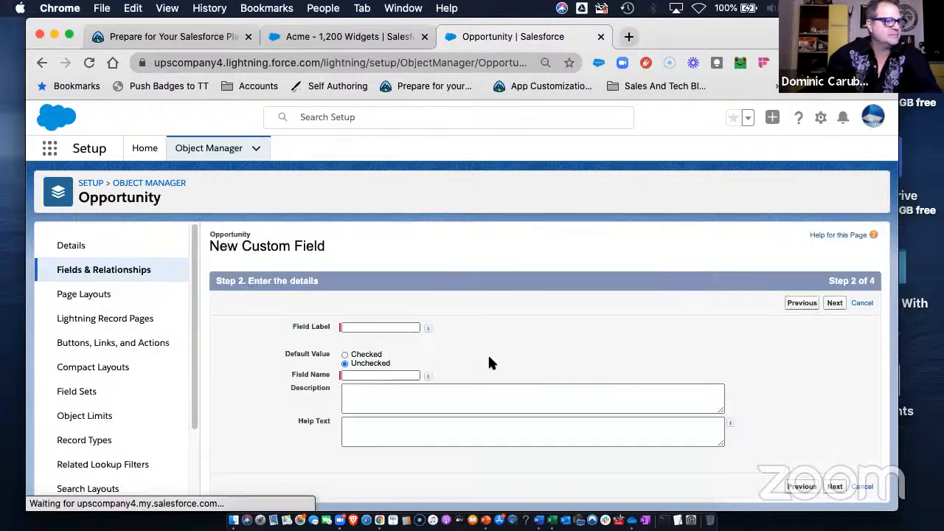
# Label the new checkbox field "Approved", keeping its default value unchecked and leaving the description and help text empty.
pyautogui.click(376, 328)
pyautogui.write('A')
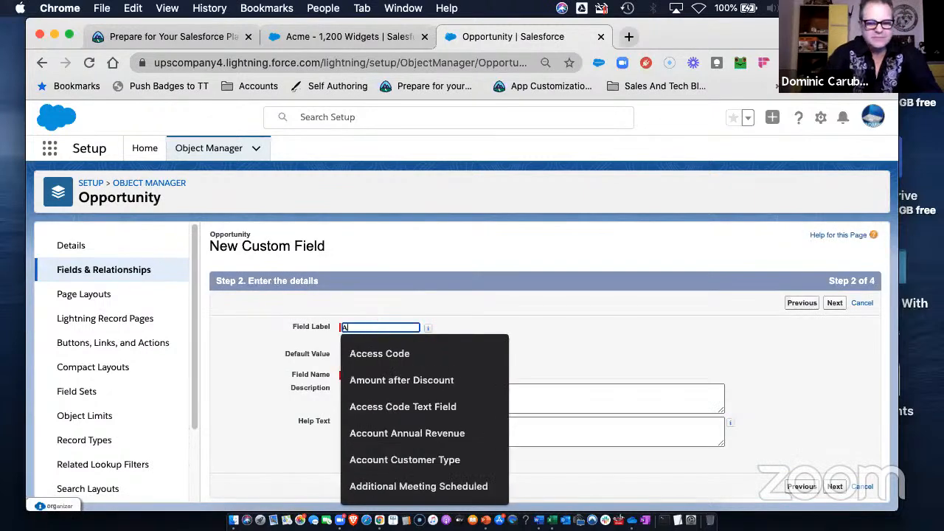
pyautogui.write('pproved')
pyautogui.press('Tab')
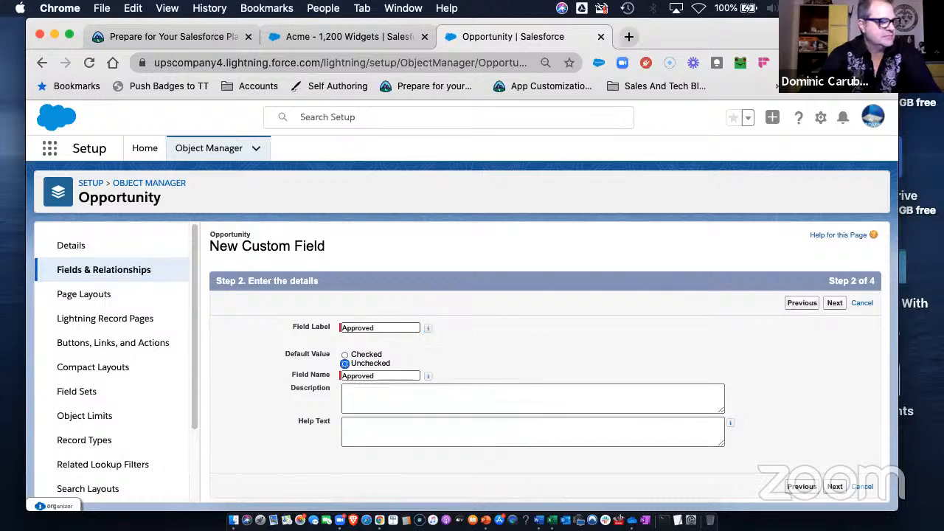
pyautogui.press('Tab')
pyautogui.press('Tab')
pyautogui.press('Tab')
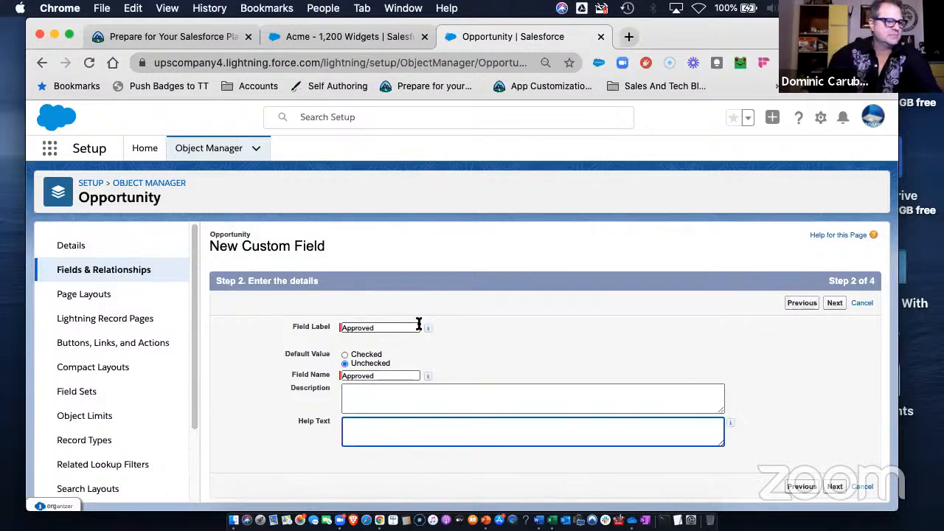
# Continue past the field-level security settings and save the Approved checkbox field with the Opportunity Layout included.
pyautogui.click(838, 485)
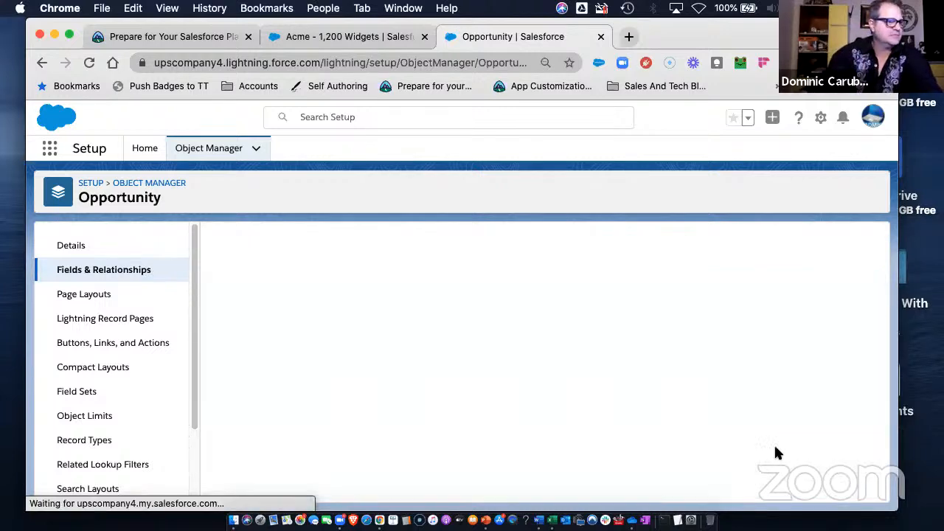
pyautogui.click(823, 303)
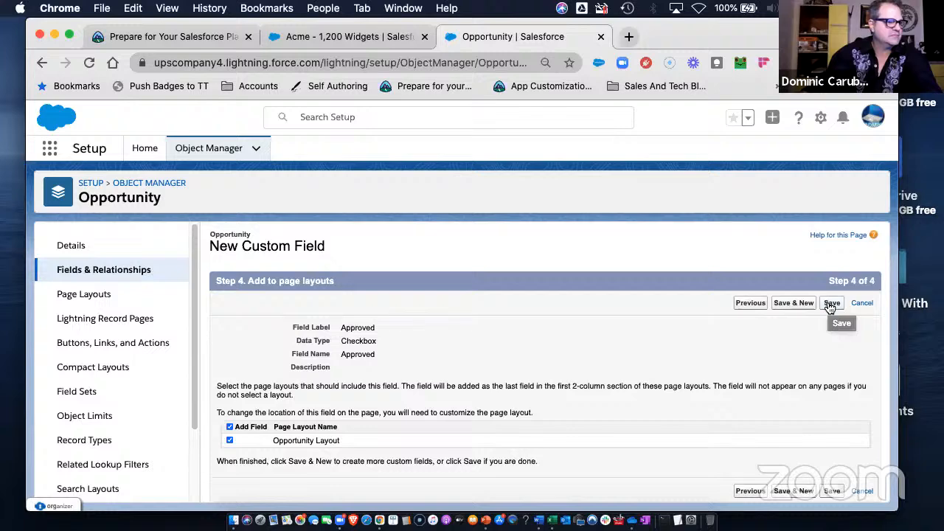
pyautogui.click(830, 305)
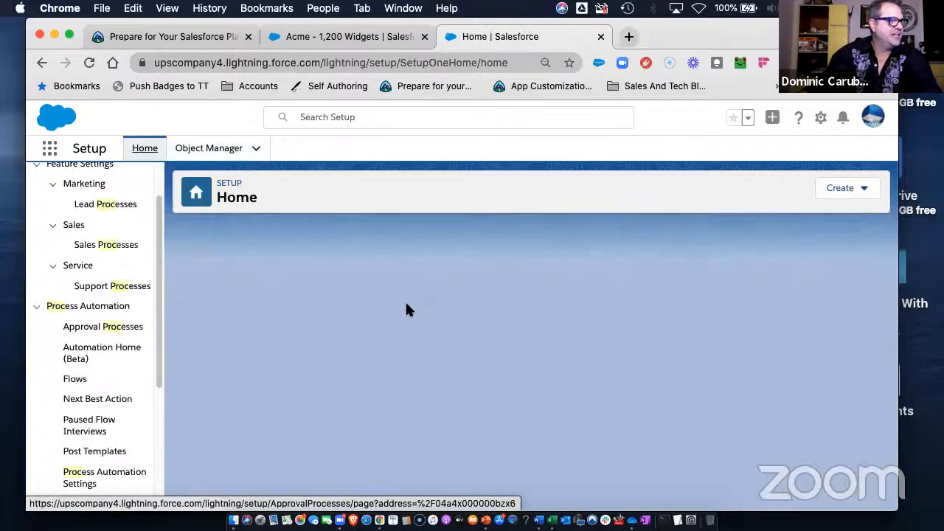
# Open the New Project process in Process Builder from Setup Home.
pyautogui.scroll(-2, 402, 445)
pyautogui.scroll(2, 402, 436)
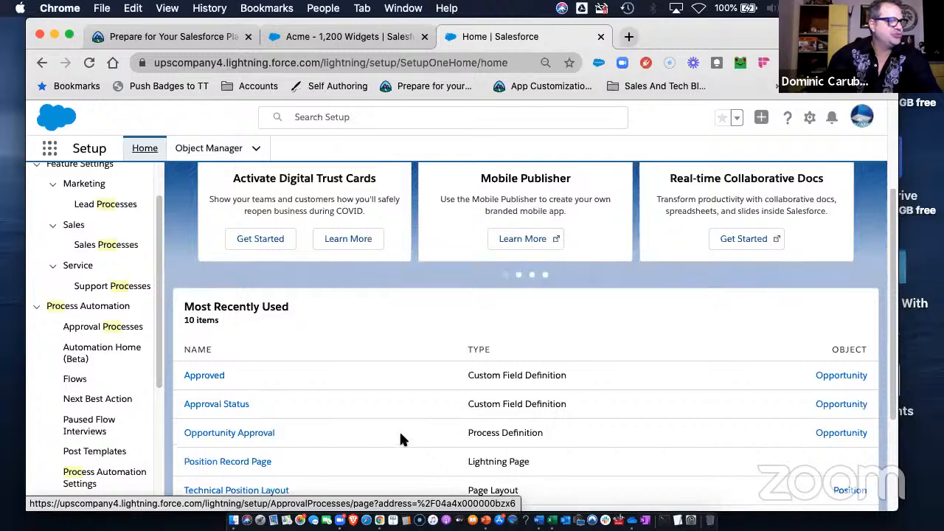
pyautogui.scroll(-3, 110, 328)
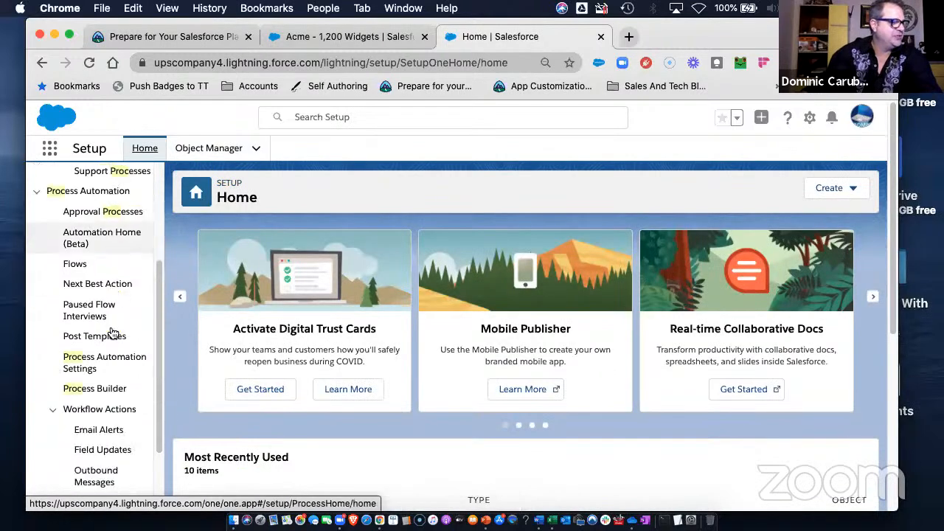
pyautogui.click(102, 389)
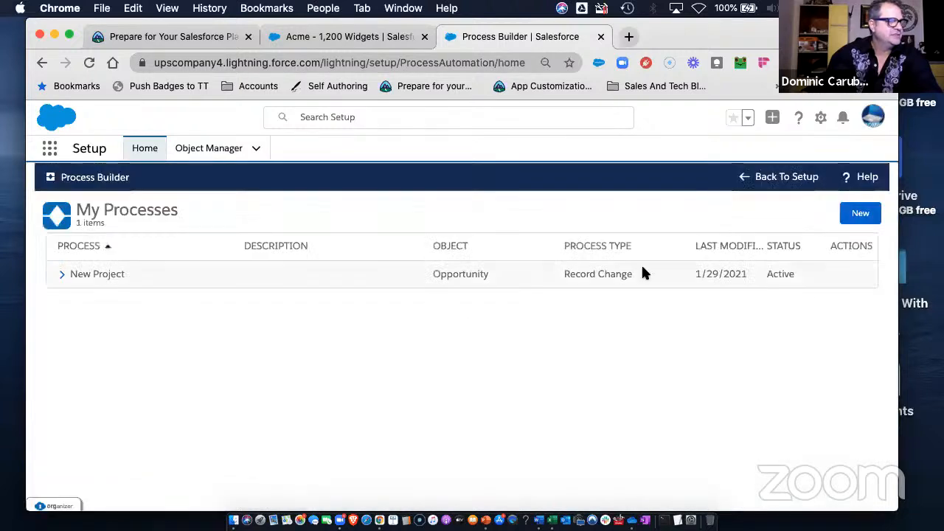
pyautogui.click(76, 276)
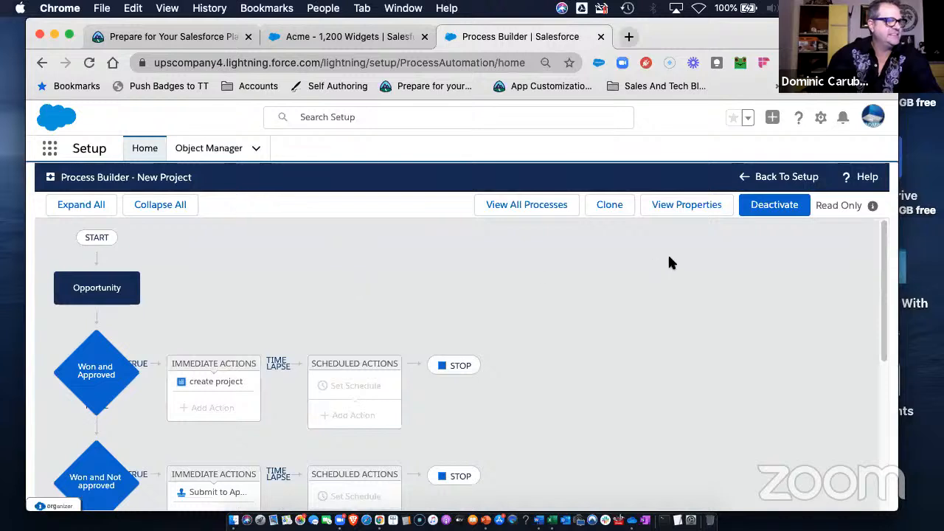
# Clone the New Project process as a version of the current process, keeping its name and API version 50.0.
pyautogui.click(610, 206)
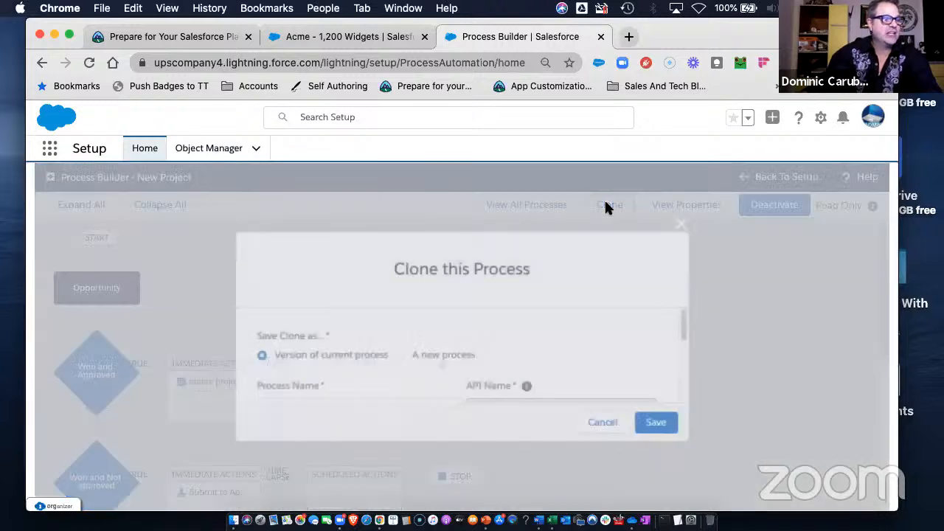
pyautogui.scroll(-1, 391, 355)
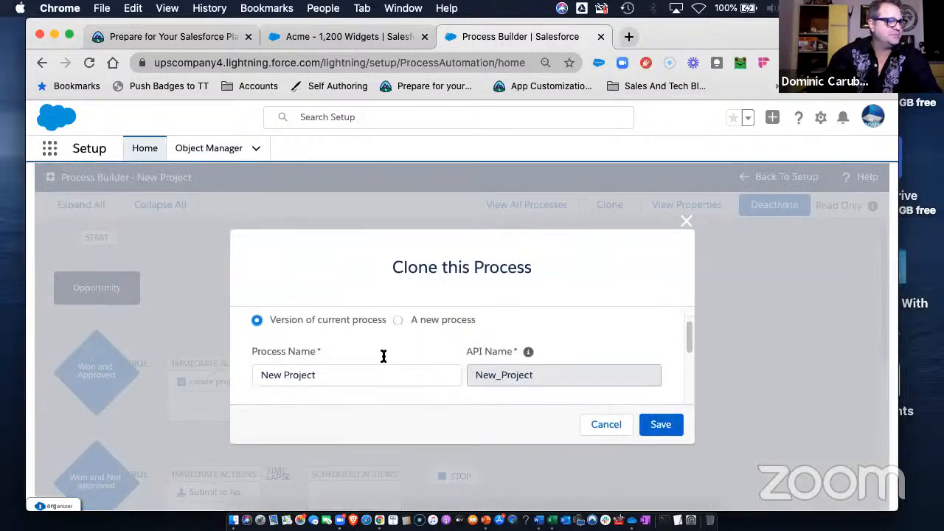
pyautogui.scroll(-2, 381, 356)
pyautogui.scroll(-3, 454, 384)
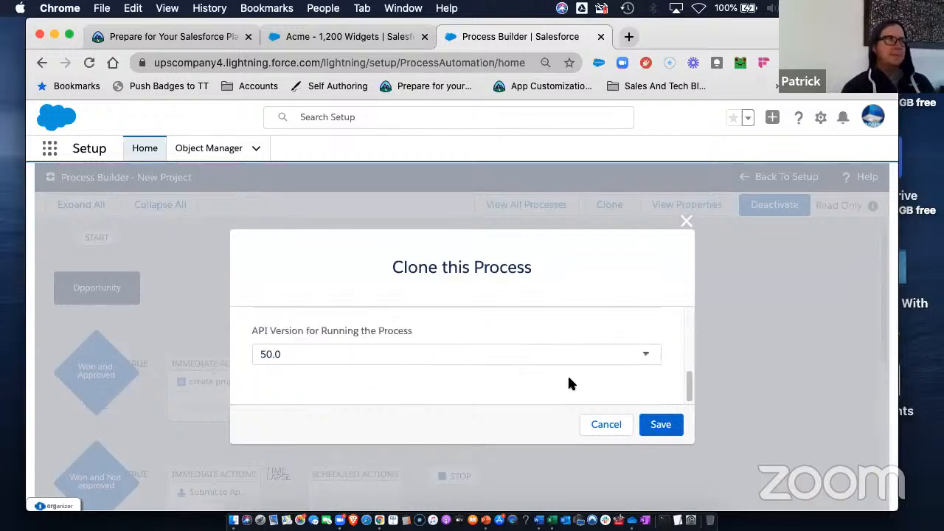
pyautogui.click(661, 425)
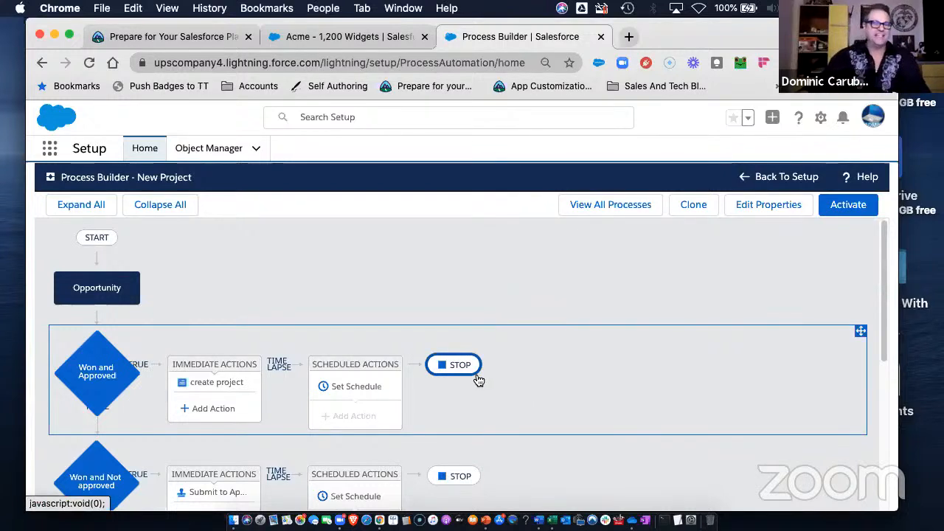
# In the Won and Approved criteria, change the first condition's field to the Opportunity's Approved field.
pyautogui.click(101, 384)
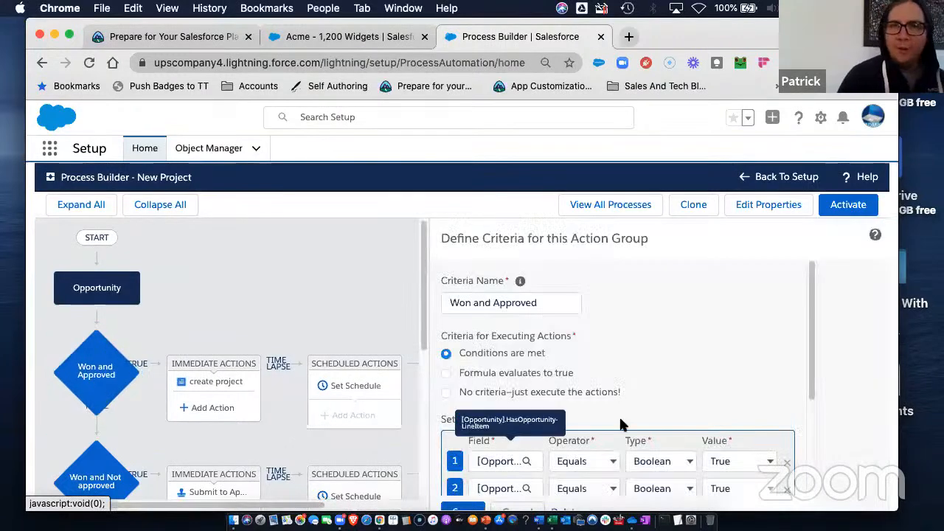
pyautogui.scroll(-4, 583, 391)
pyautogui.click(501, 305)
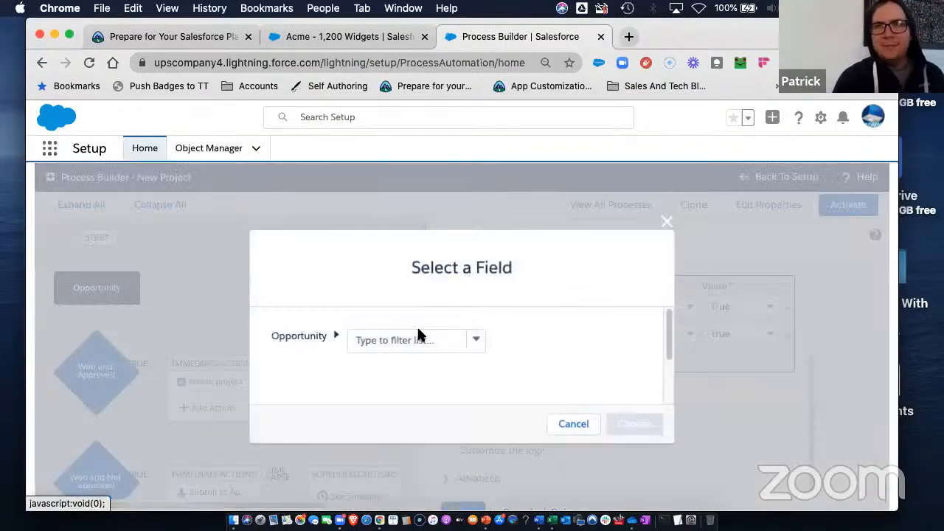
pyautogui.write('a')
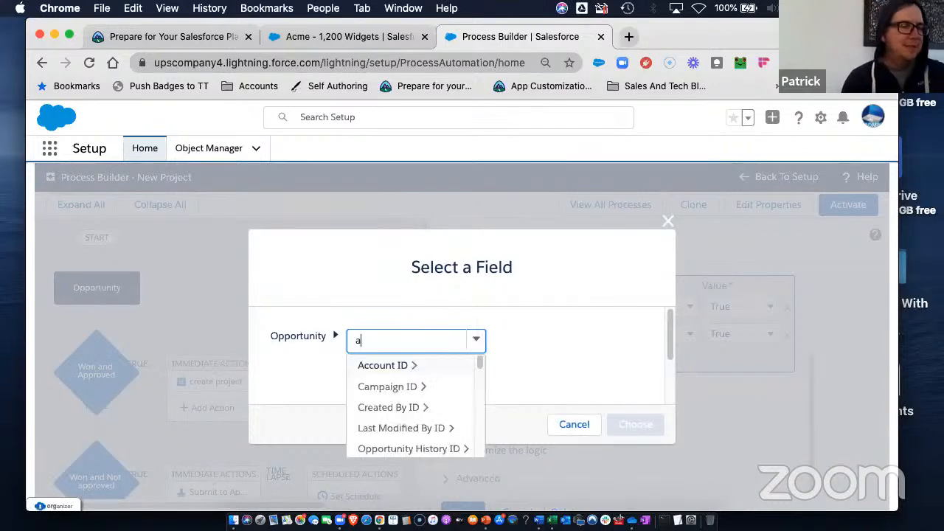
pyautogui.write('ppr')
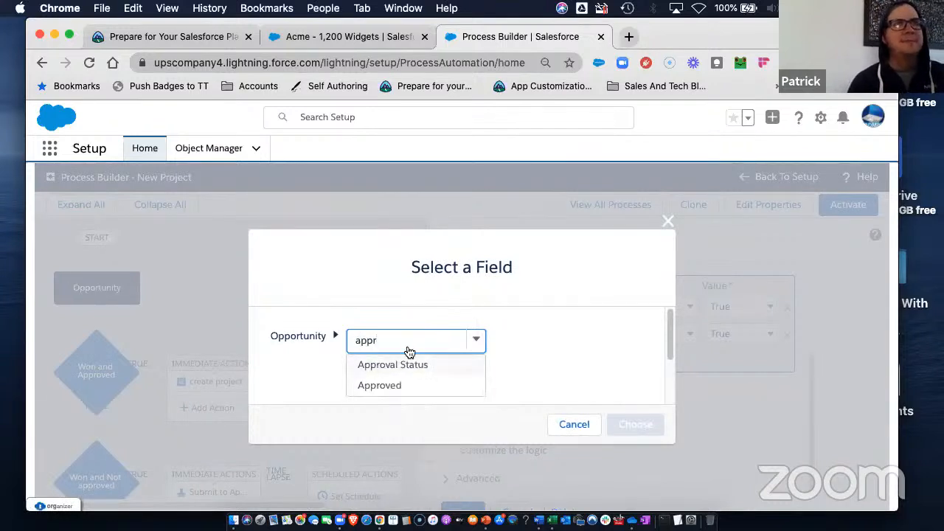
pyautogui.click(384, 386)
pyautogui.click(629, 425)
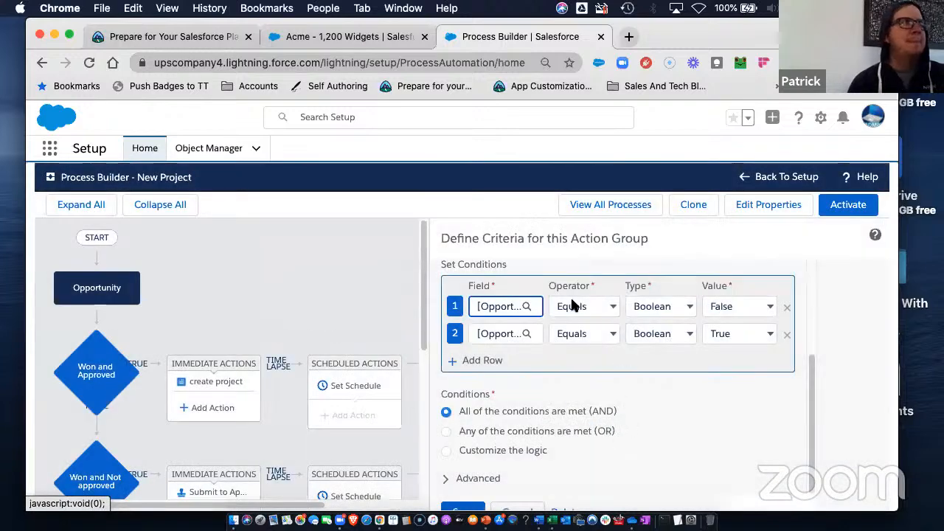
# Set the first condition's value to True and save the Won and Approved criteria.
pyautogui.click(709, 307)
pyautogui.click(725, 294)
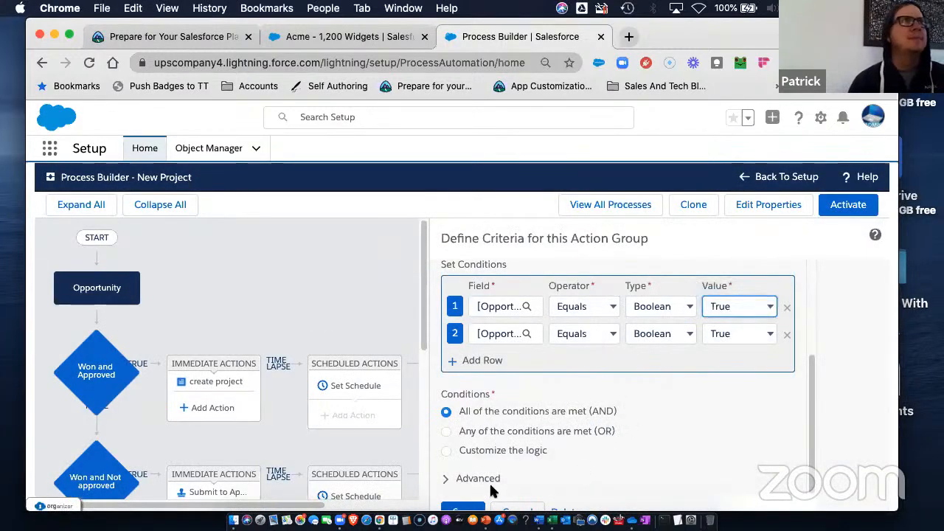
pyautogui.click(468, 508)
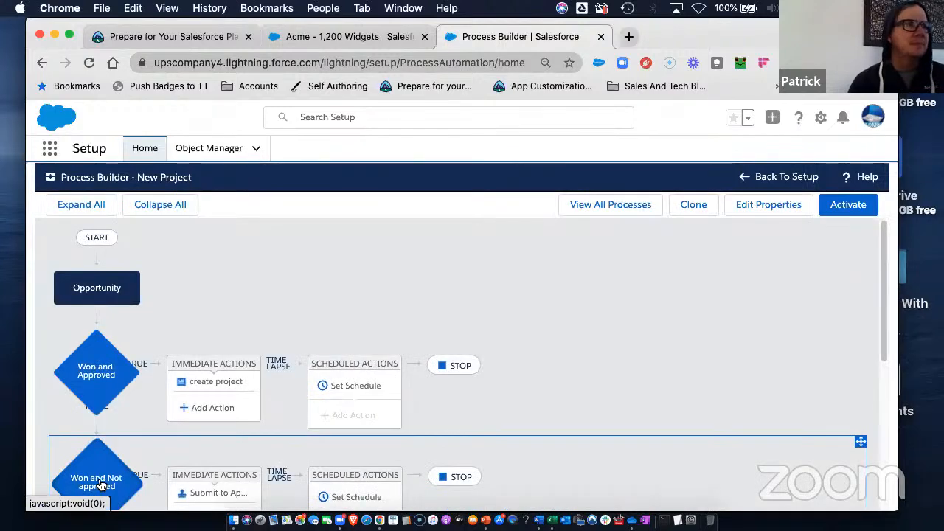
# In the Won and Not approved criteria, change the first condition's field to the Opportunity's Approved field.
pyautogui.click(101, 484)
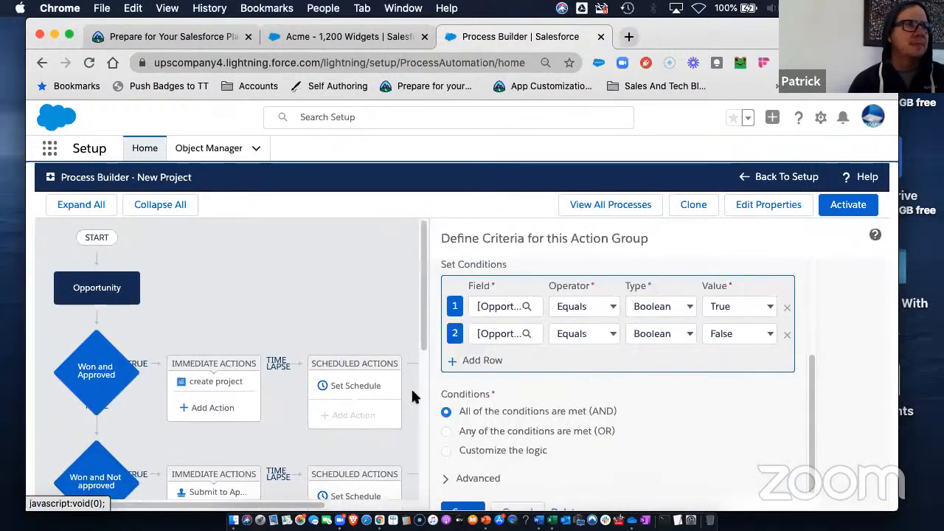
pyautogui.click(487, 307)
pyautogui.click(402, 343)
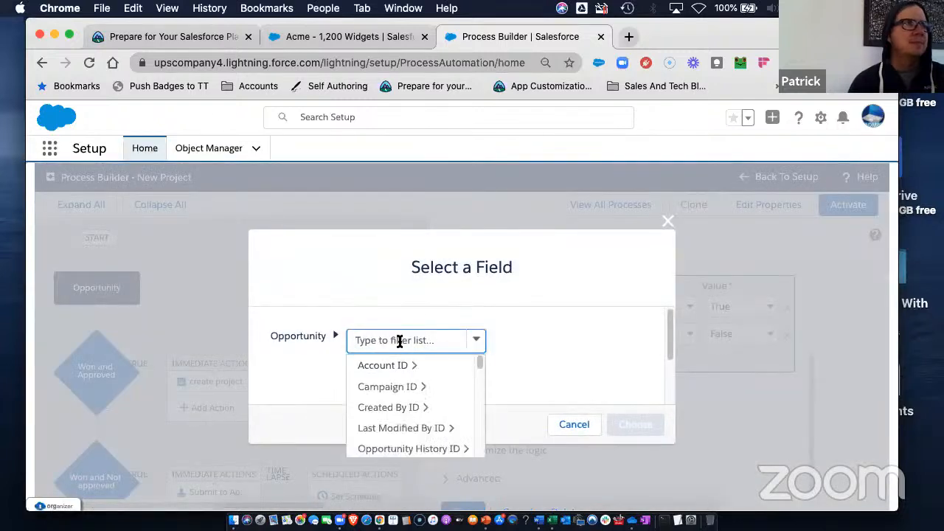
pyautogui.write('app')
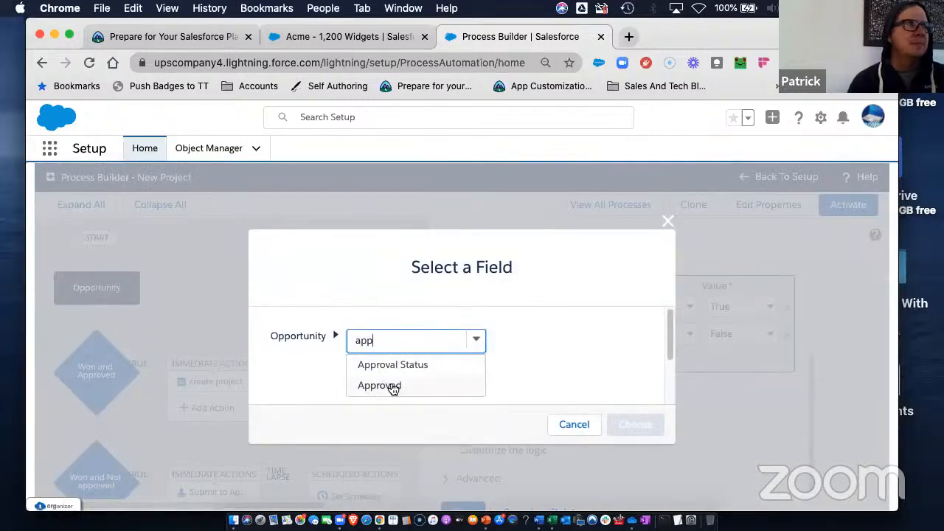
pyautogui.click(392, 386)
pyautogui.click(631, 423)
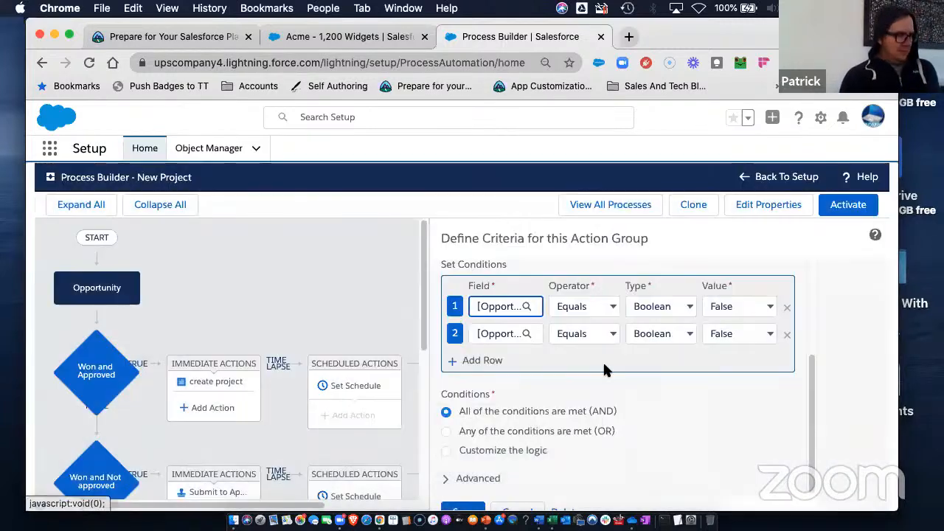
# In the Won and Not approved criteria, change the second condition's field to the Opportunity's Won field.
pyautogui.click(506, 335)
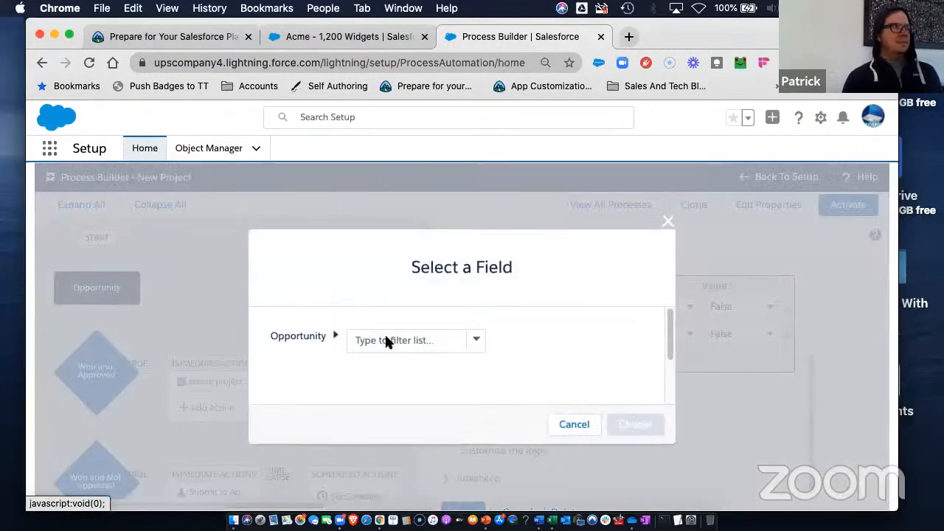
pyautogui.click(390, 339)
pyautogui.write('won')
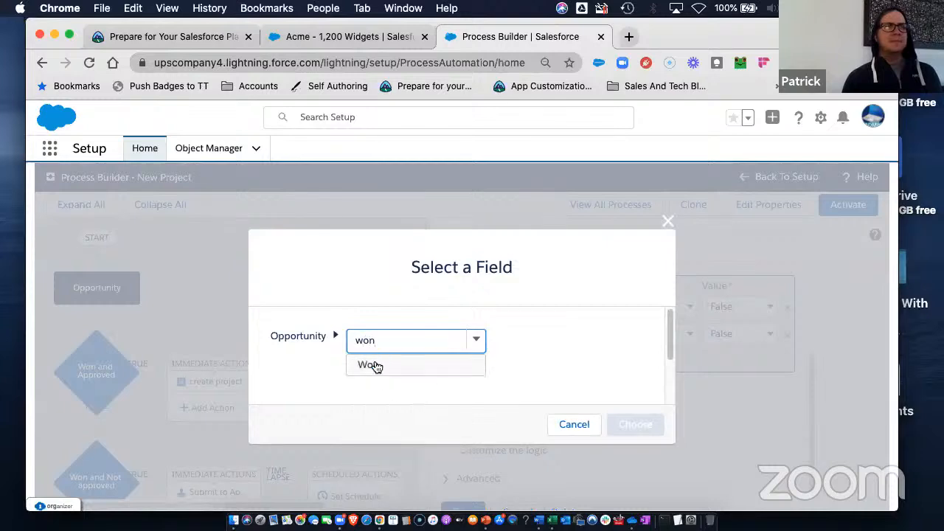
pyautogui.click(371, 364)
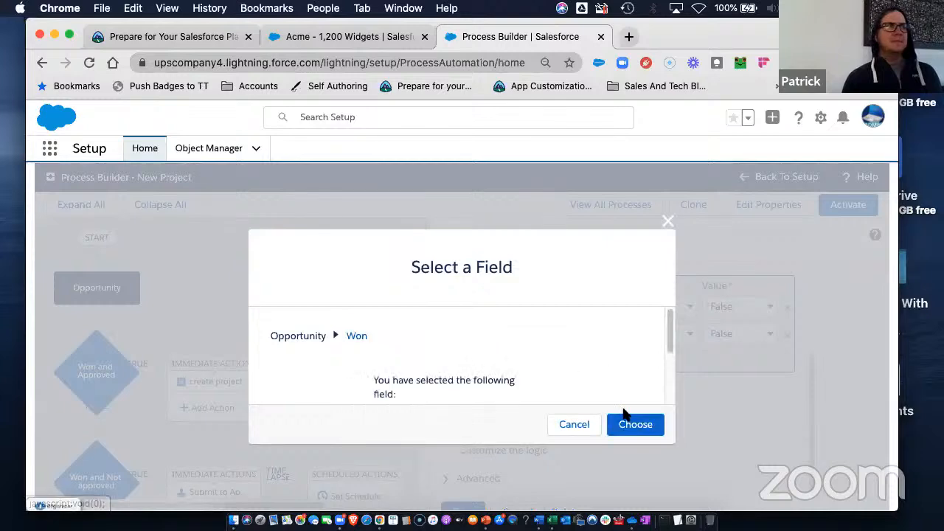
pyautogui.click(627, 425)
# Set the second condition's value to True and save the Won and Not approved criteria.
pyautogui.click(727, 333)
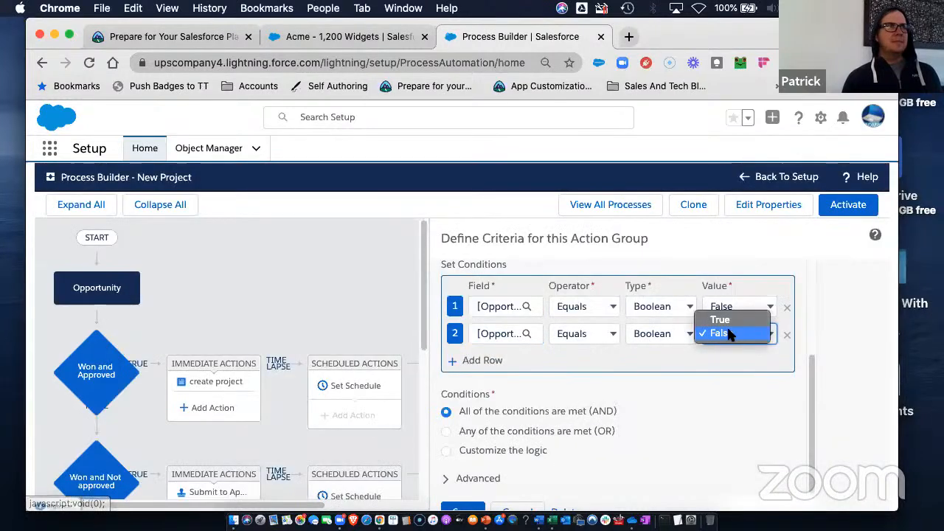
pyautogui.click(731, 316)
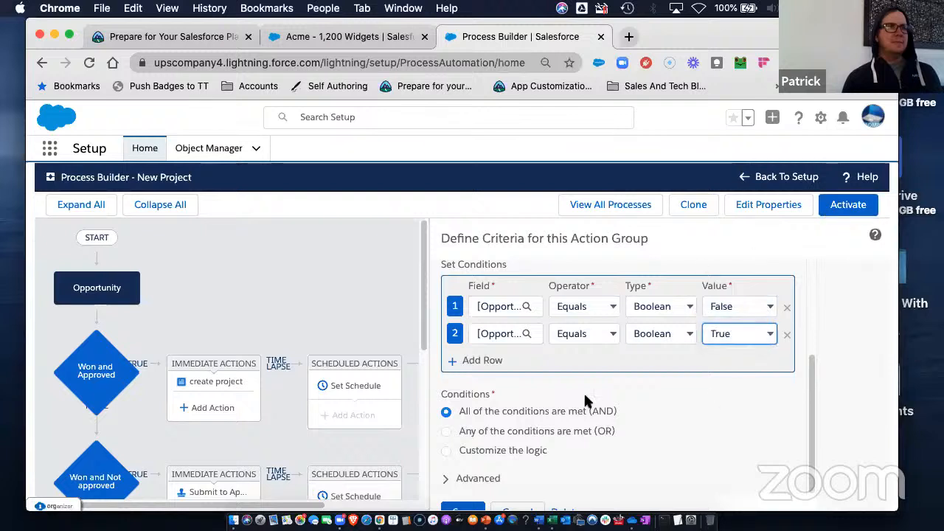
pyautogui.click(463, 507)
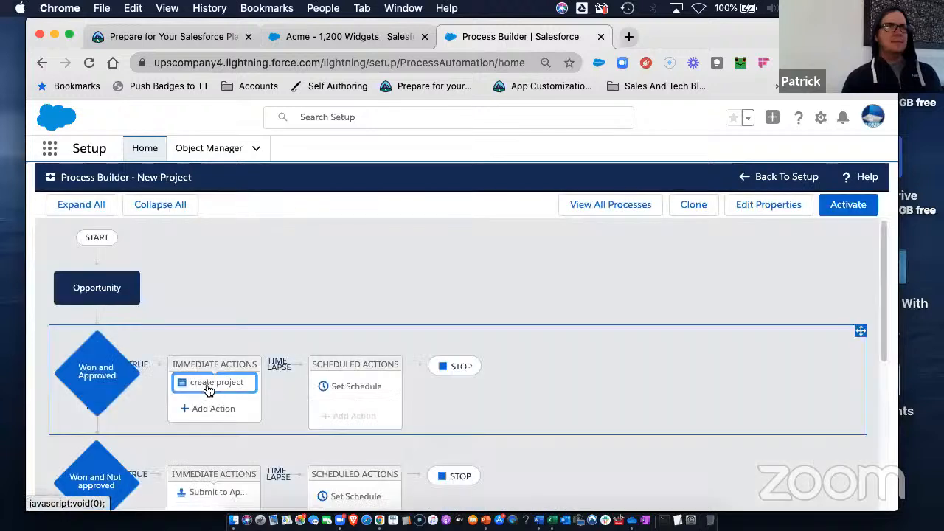
# Add a Post to Chatter immediate action named Congratulations to the Won and Approved criteria.
pyautogui.click(209, 390)
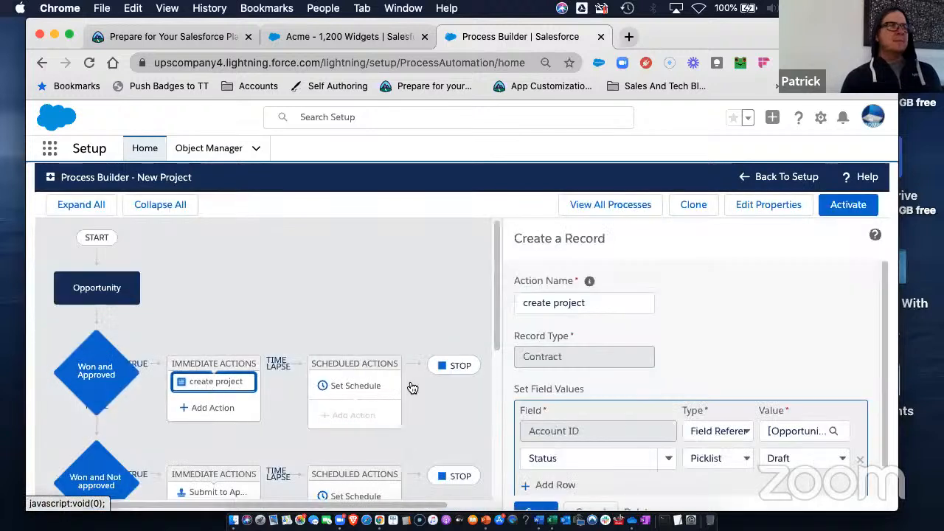
pyautogui.scroll(-1, 639, 364)
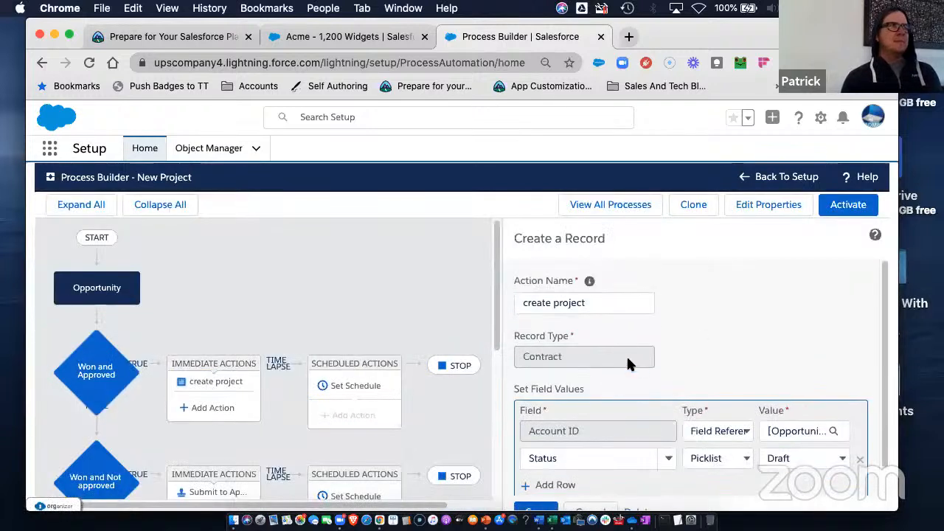
pyautogui.click(210, 412)
pyautogui.click(570, 301)
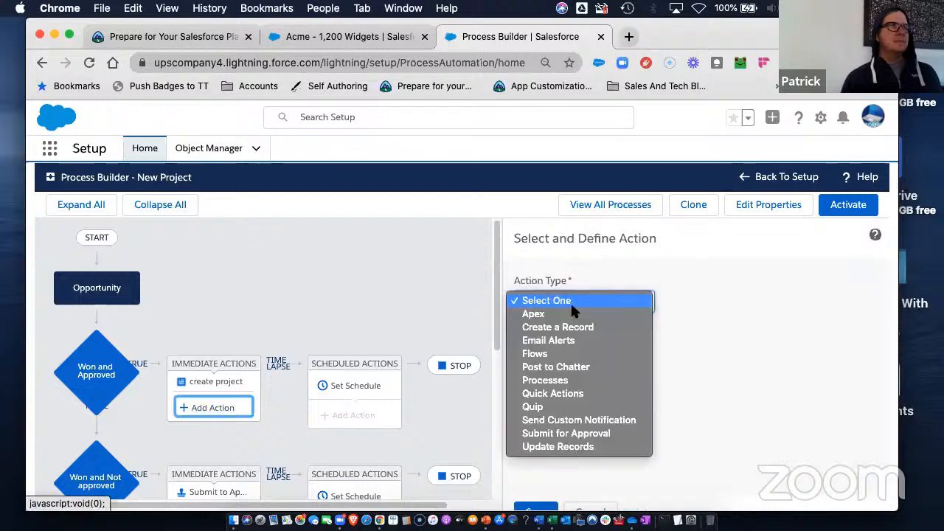
pyautogui.click(557, 366)
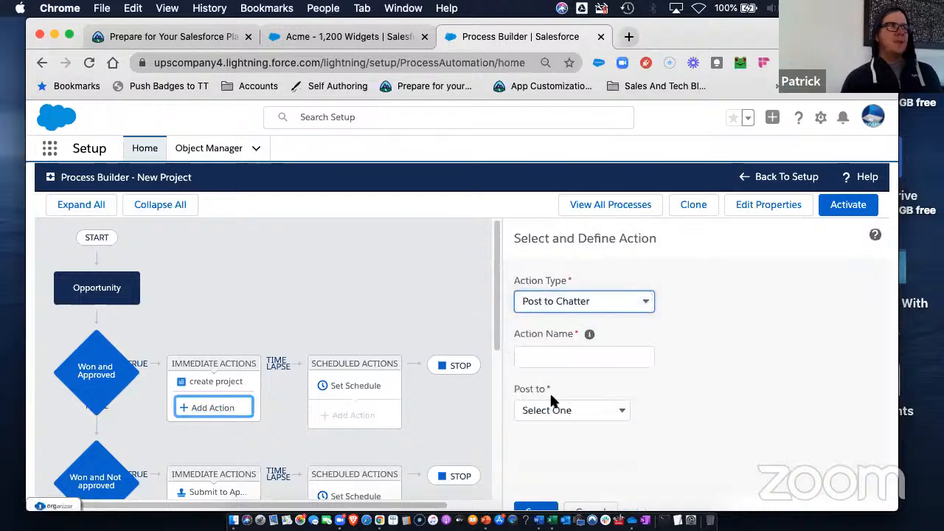
pyautogui.click(539, 356)
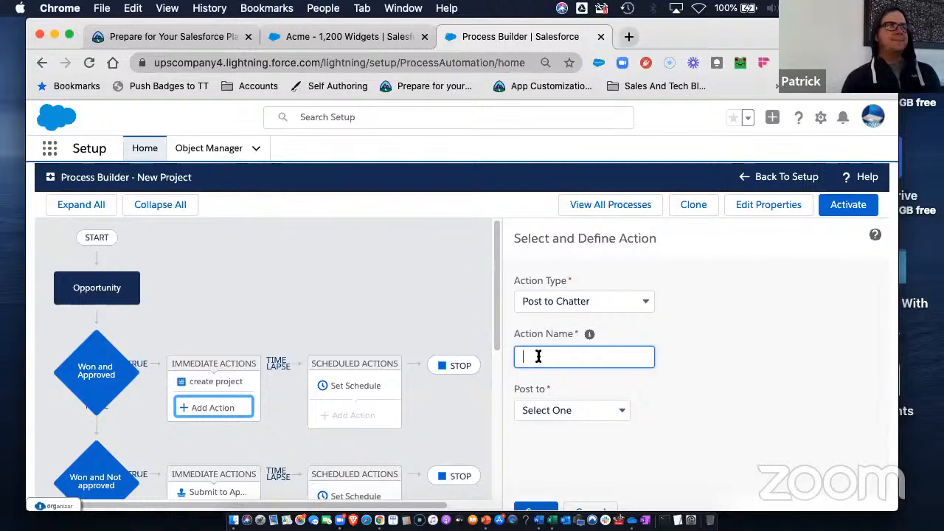
pyautogui.write('Congratulations')
pyautogui.press('Tab')
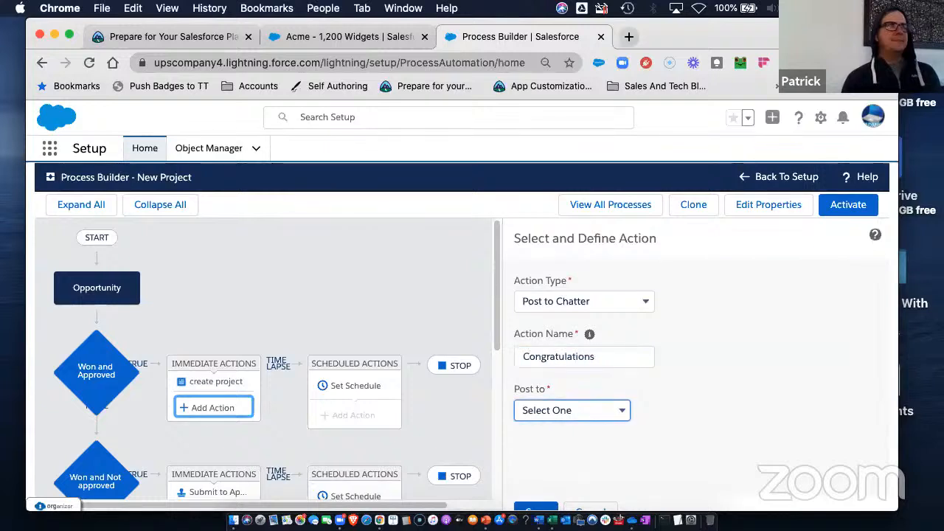
# Set the Congratulations action to post to This Record with the message "Awesome Job." and save it.
pyautogui.press('space')
pyautogui.press('Down')
pyautogui.press('Down')
pyautogui.press('Down')
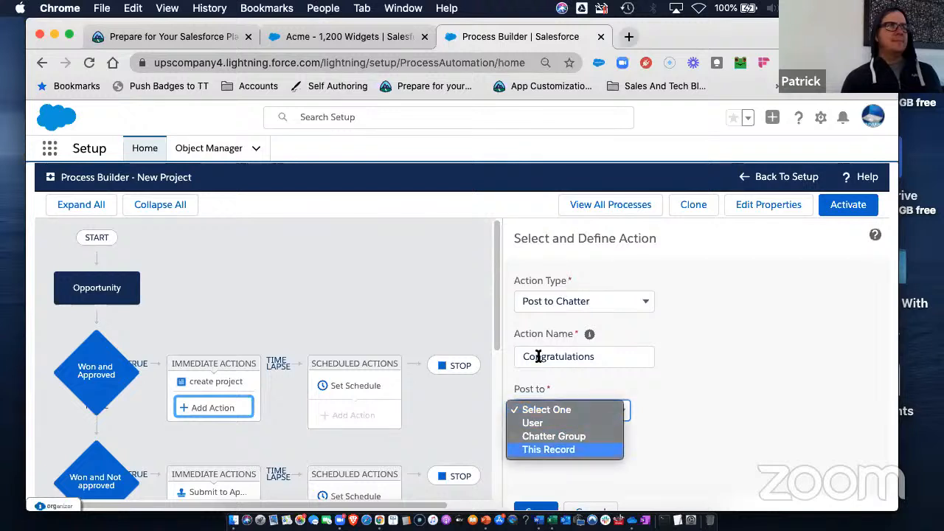
pyautogui.press('Return')
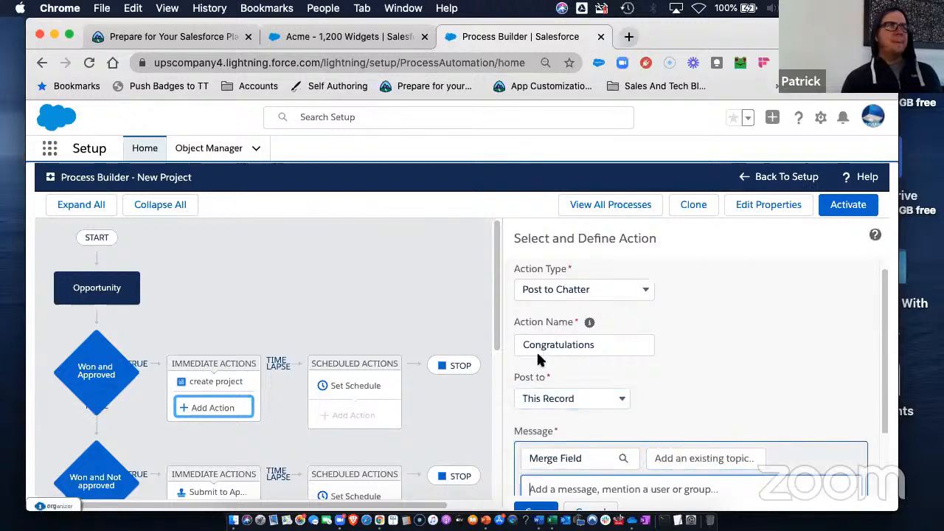
pyautogui.write('Aweso')
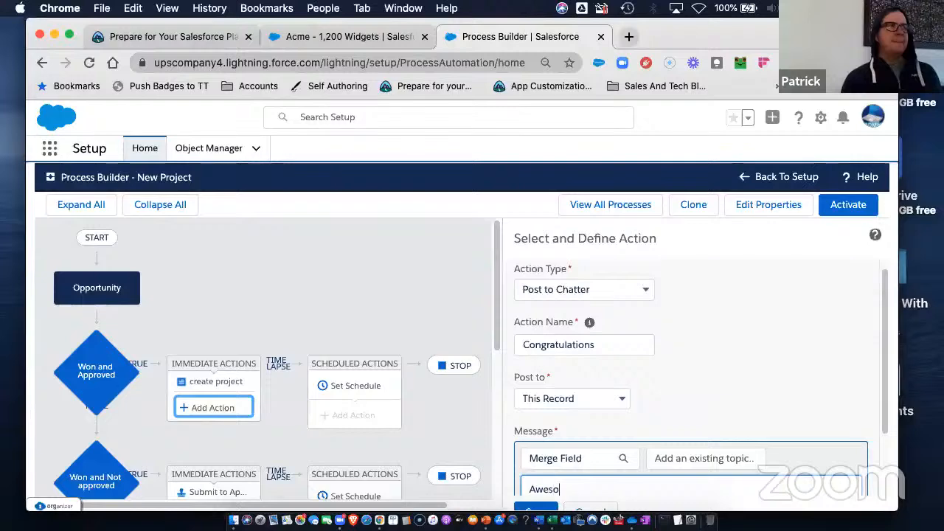
pyautogui.write('me Job.')
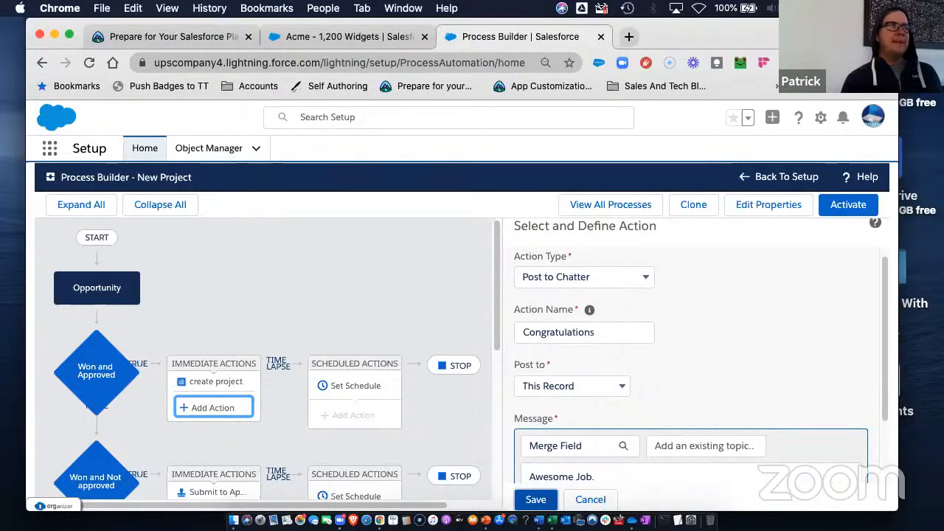
pyautogui.click(535, 499)
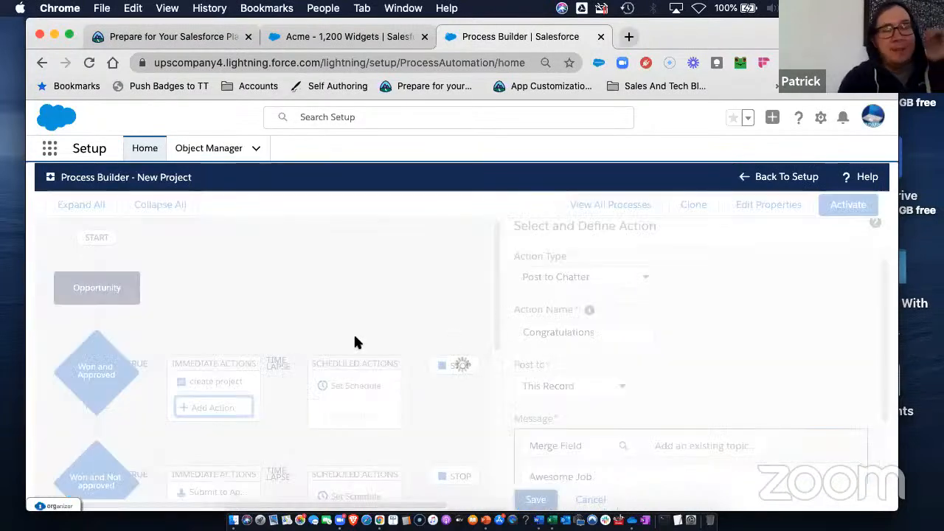
# Review the Submit for Approval action under Won and Not approved, and expand the immediate actions of Won and Approved.
pyautogui.scroll(-2, 398, 328)
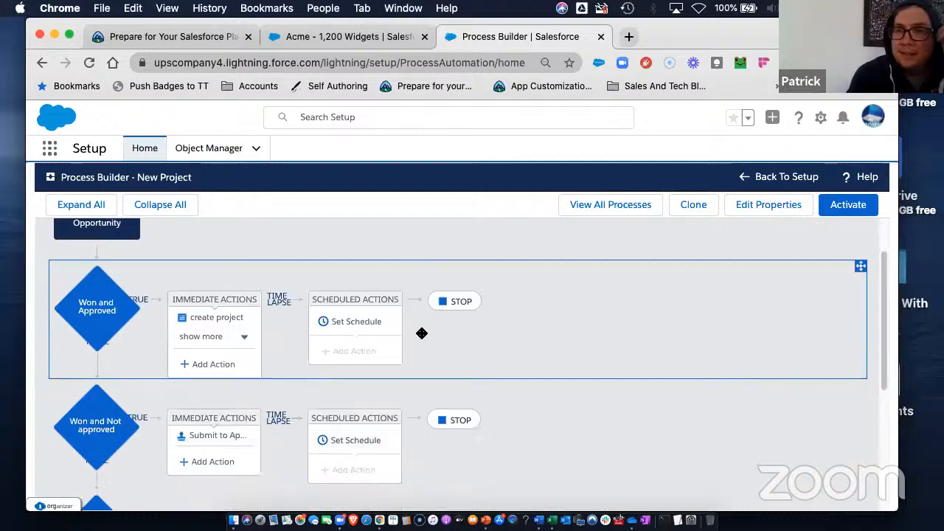
pyautogui.click(218, 433)
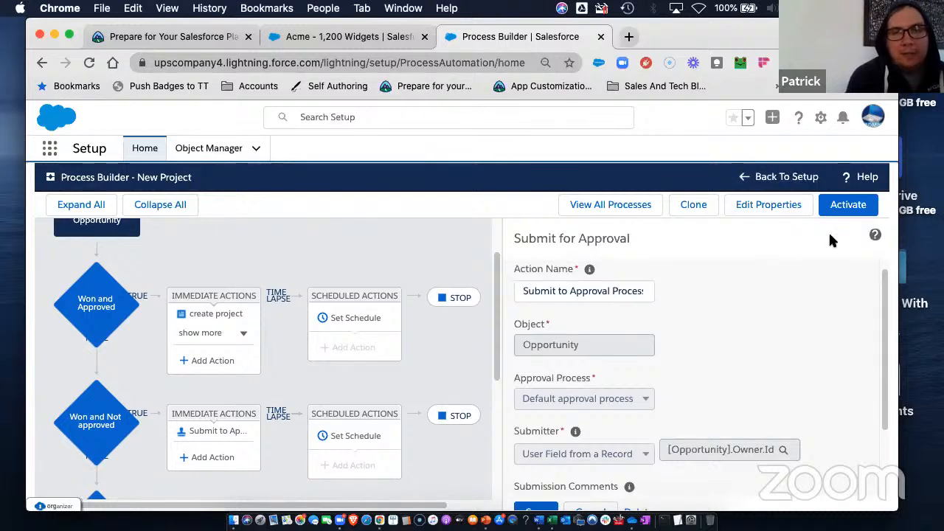
pyautogui.click(527, 504)
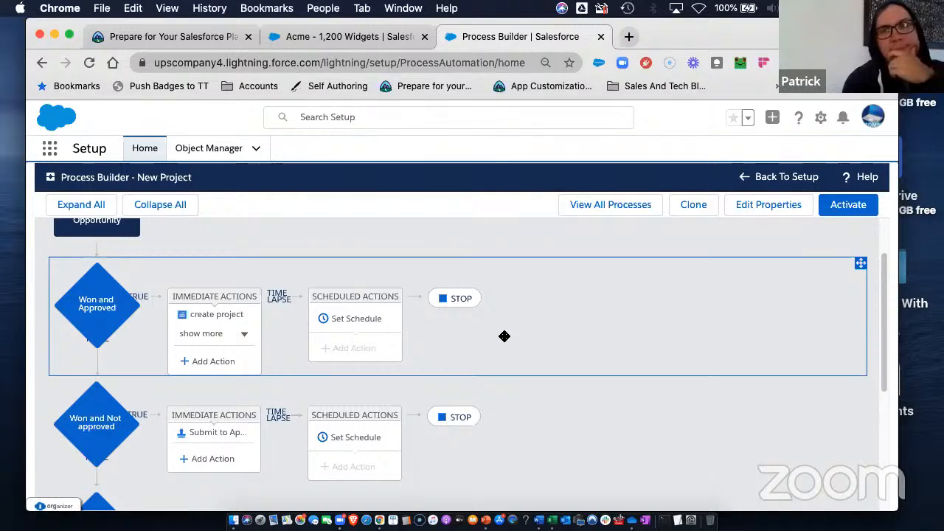
pyautogui.click(215, 432)
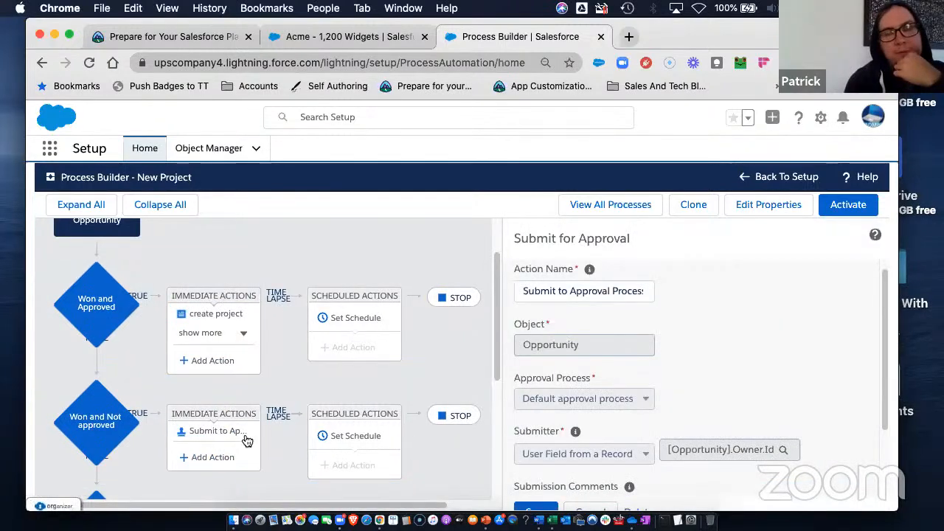
pyautogui.click(209, 334)
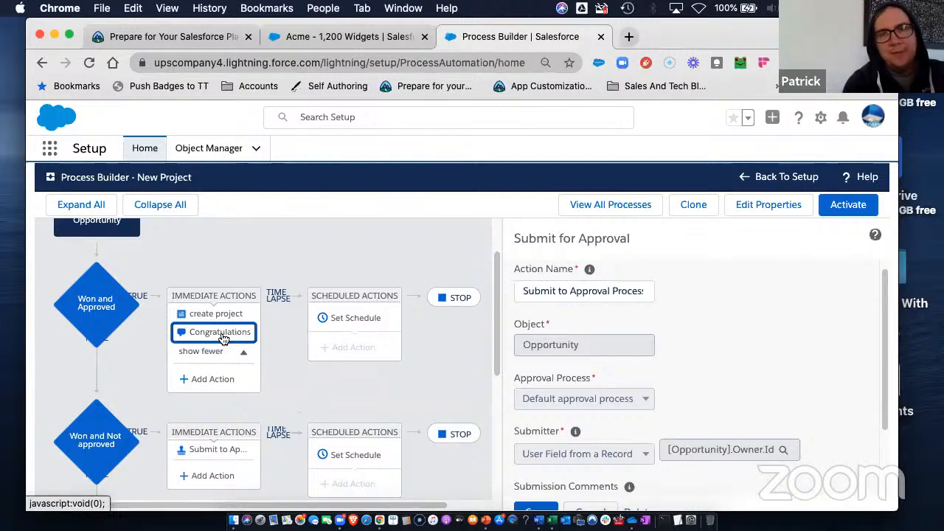
# Add a Post to Chatter immediate action named Won Approval Started to the Won and Not approved criteria.
pyautogui.click(204, 479)
pyautogui.click(549, 300)
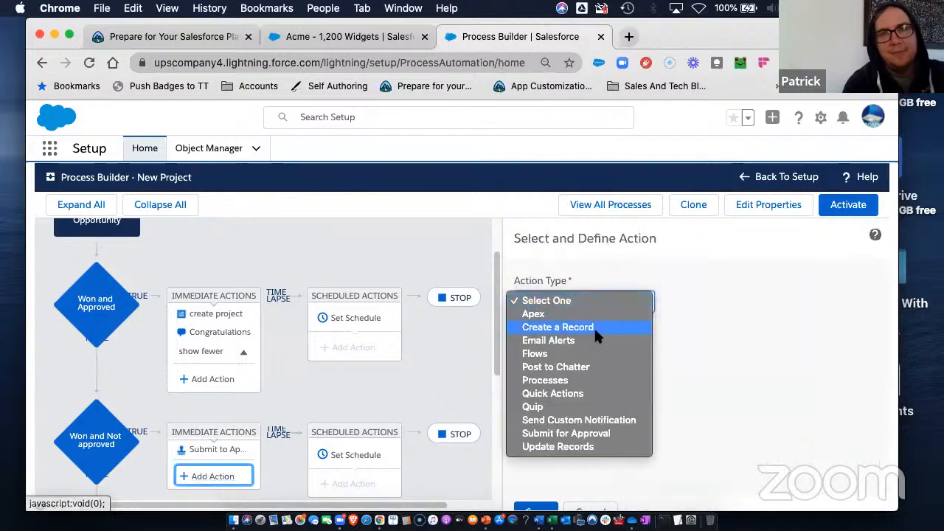
pyautogui.click(617, 367)
pyautogui.click(571, 360)
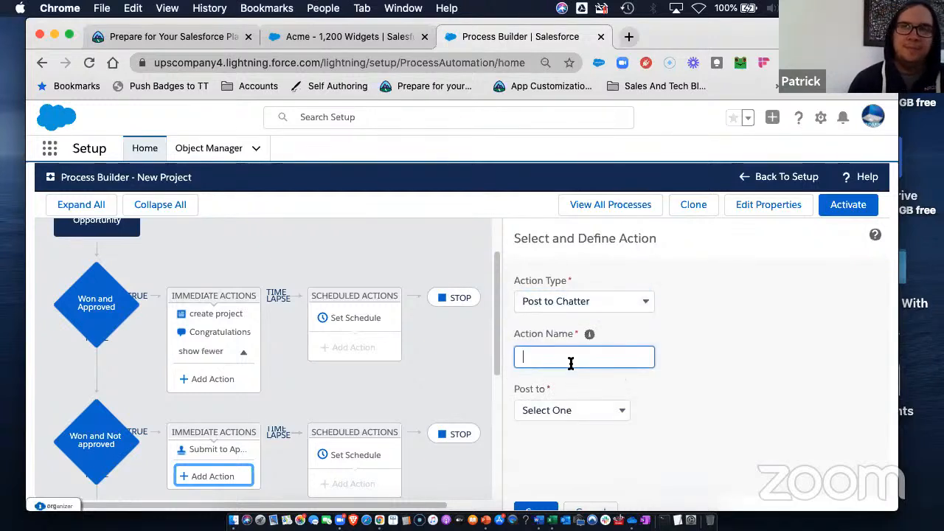
pyautogui.write('Won')
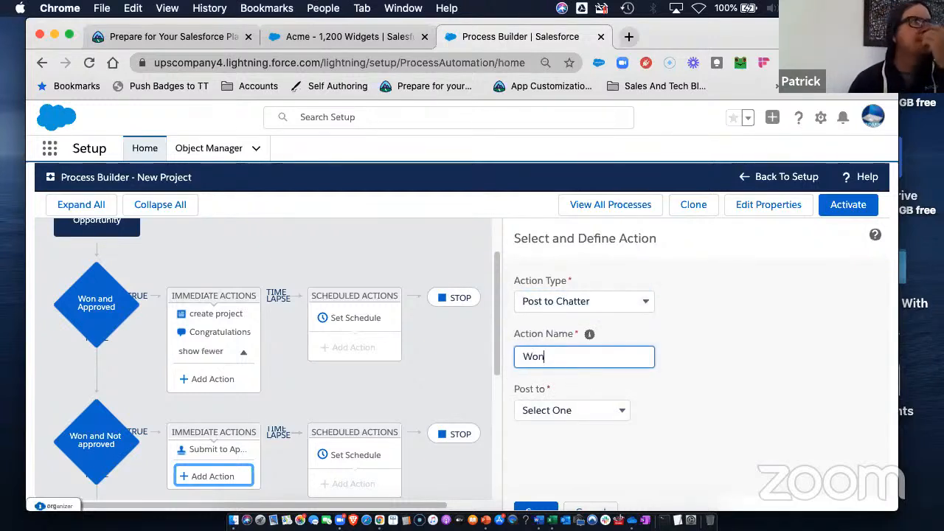
pyautogui.write(' G')
pyautogui.press('BackSpace')
pyautogui.write('S')
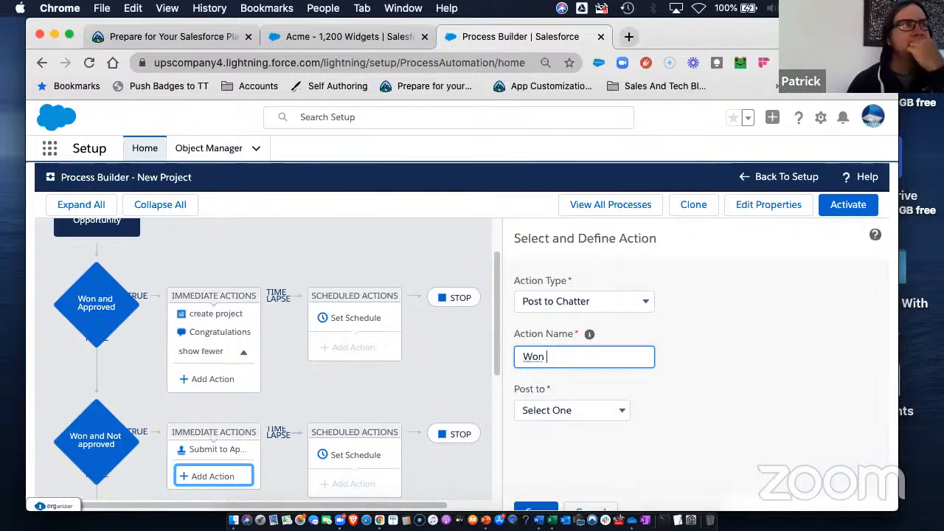
pyautogui.write('ppro')
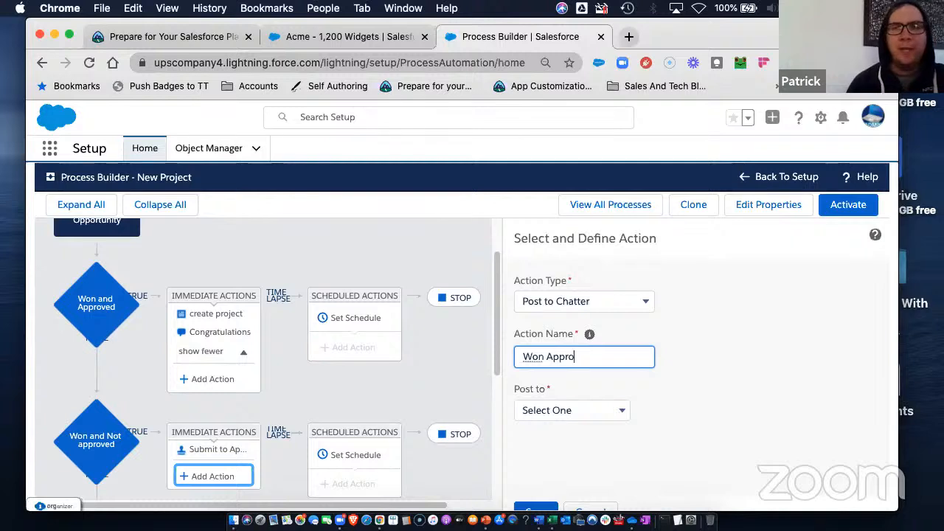
pyautogui.write('val Starte')
pyautogui.press('Tab')
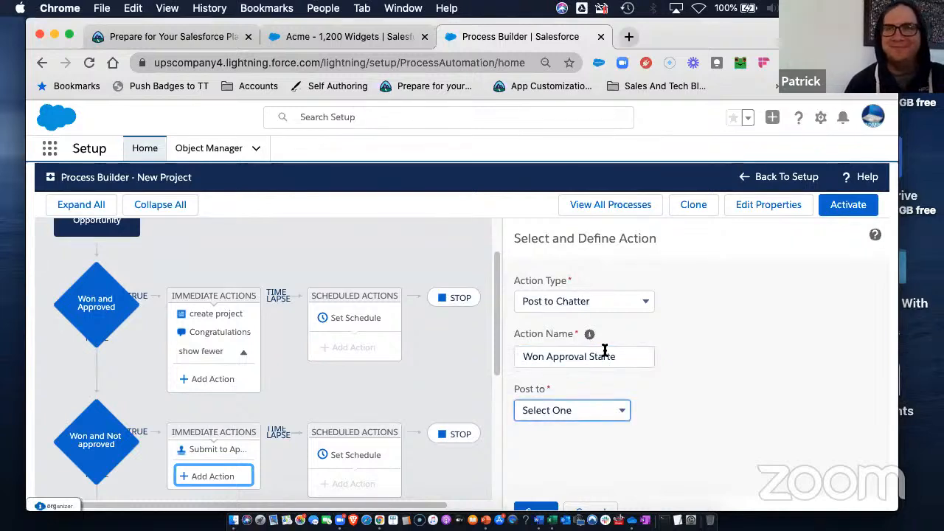
pyautogui.click(630, 355)
pyautogui.write('d')
# Set the Won Approval Started action to post to a User.
pyautogui.click(568, 411)
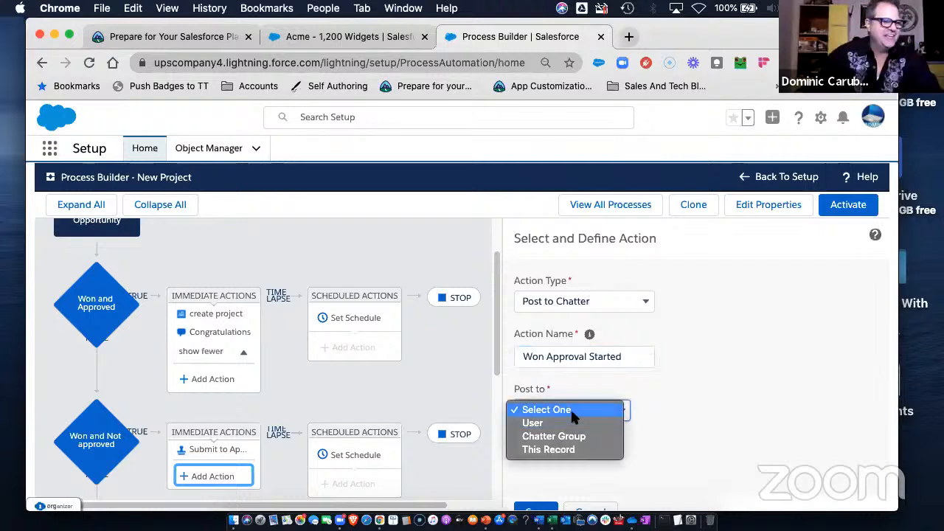
pyautogui.click(557, 450)
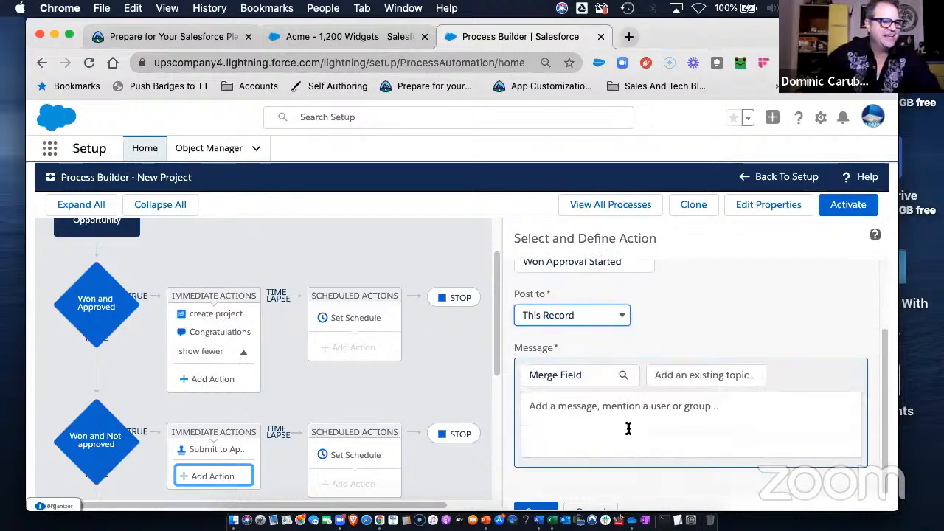
pyautogui.click(553, 404)
pyautogui.click(577, 310)
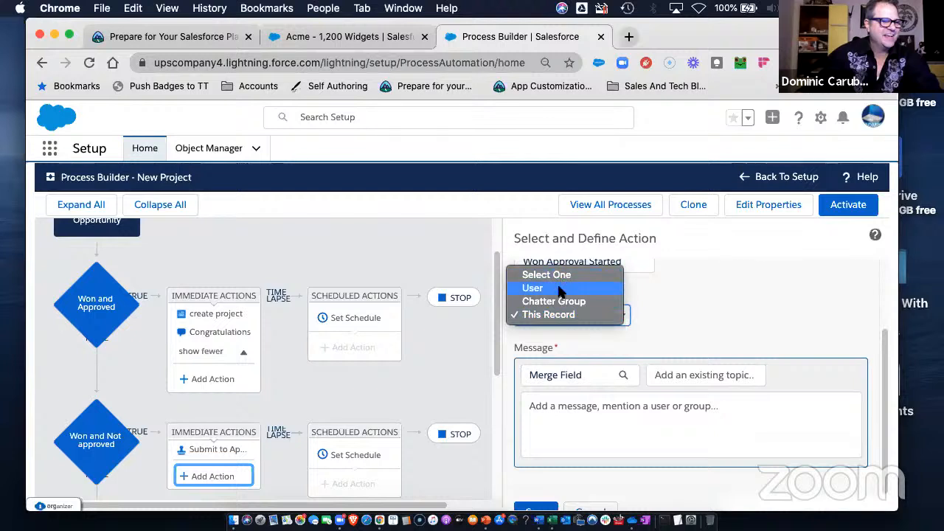
pyautogui.click(561, 288)
# Start the Chatter message with the line "Your Opportunity has now been sent to the Approval Process.".
pyautogui.click(550, 405)
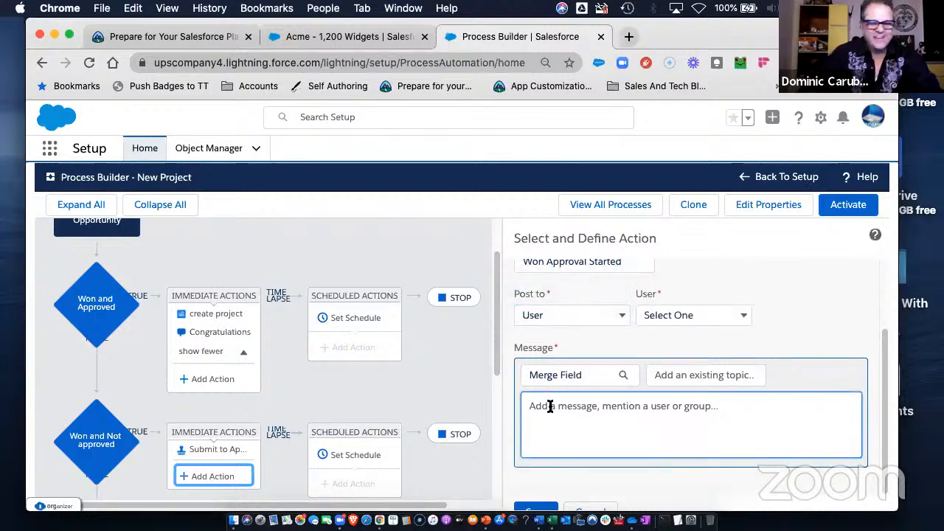
pyautogui.write('Your O')
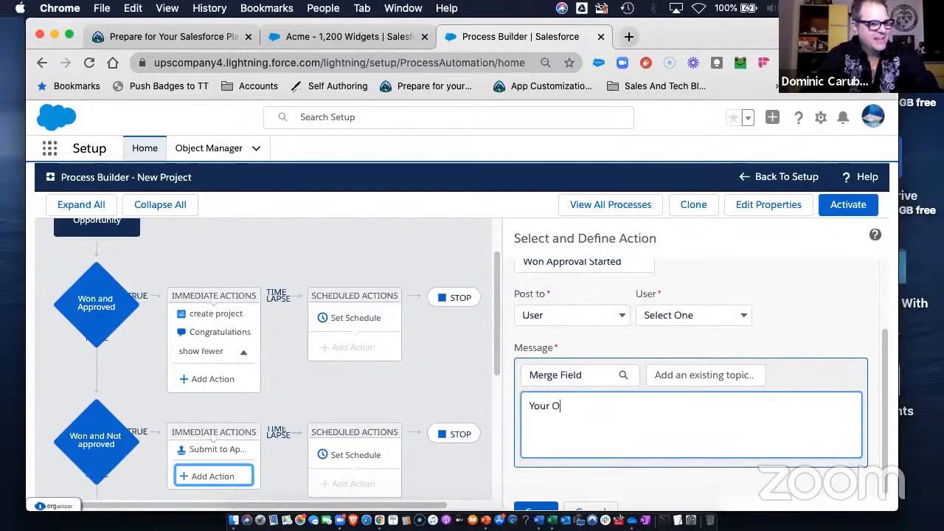
pyautogui.write('pportunity')
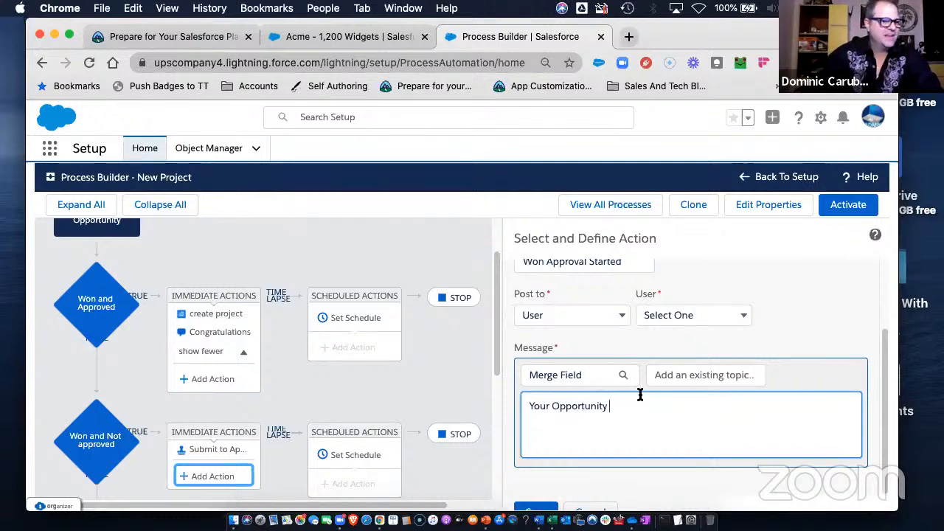
pyautogui.write(' has now ')
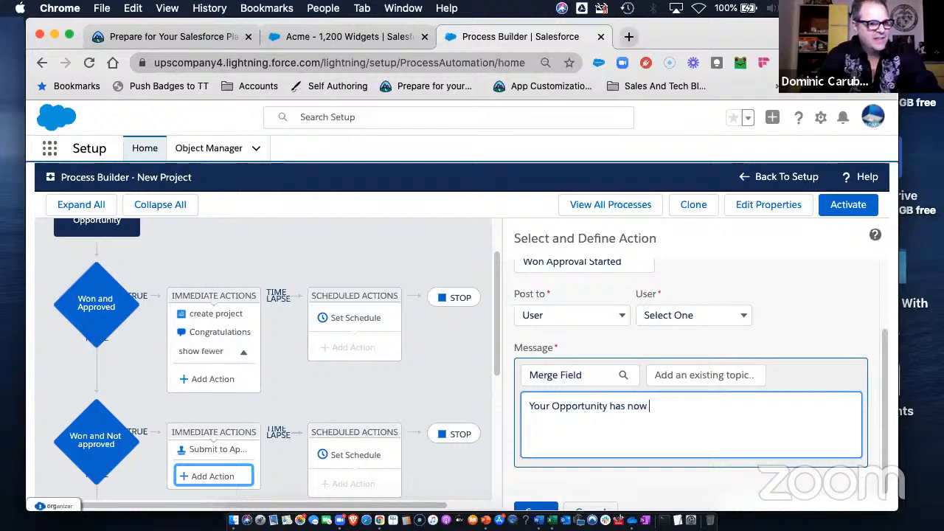
pyautogui.write('been sent ')
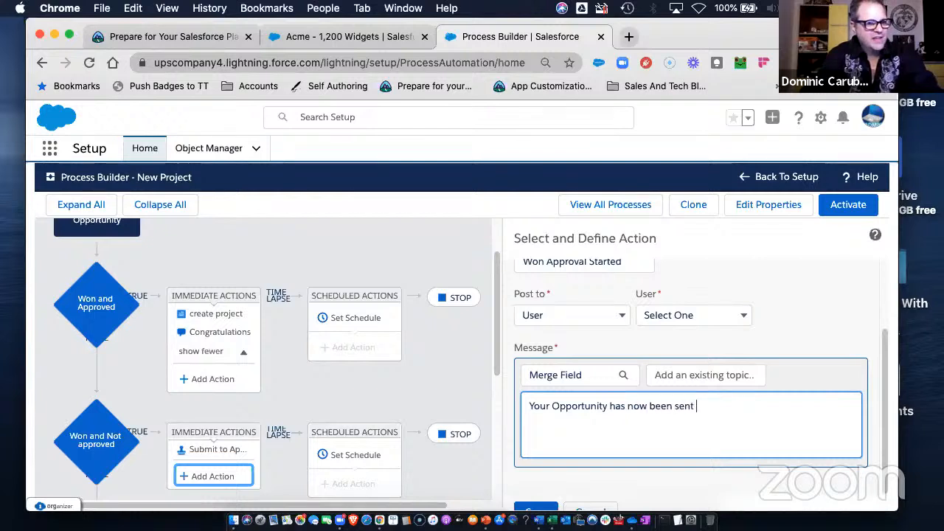
pyautogui.write('to the Approval ')
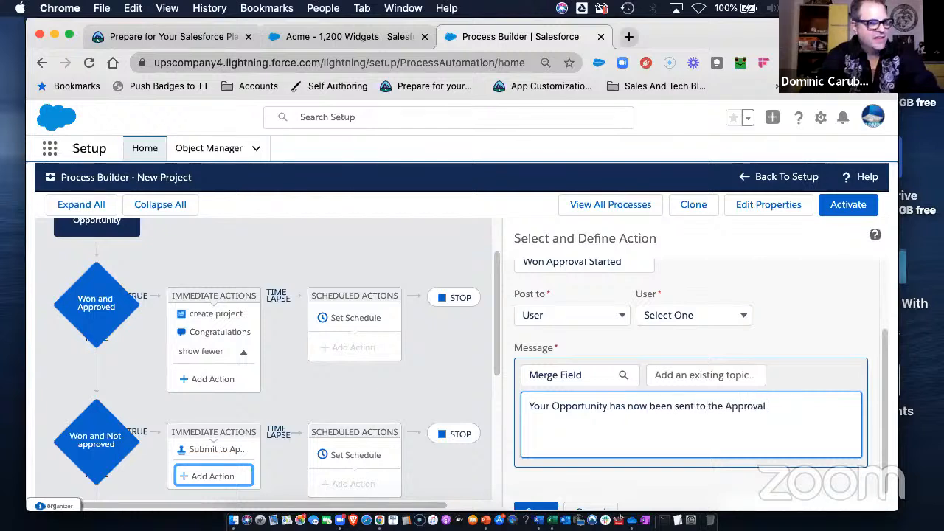
pyautogui.write('Process.')
pyautogui.press('Return')
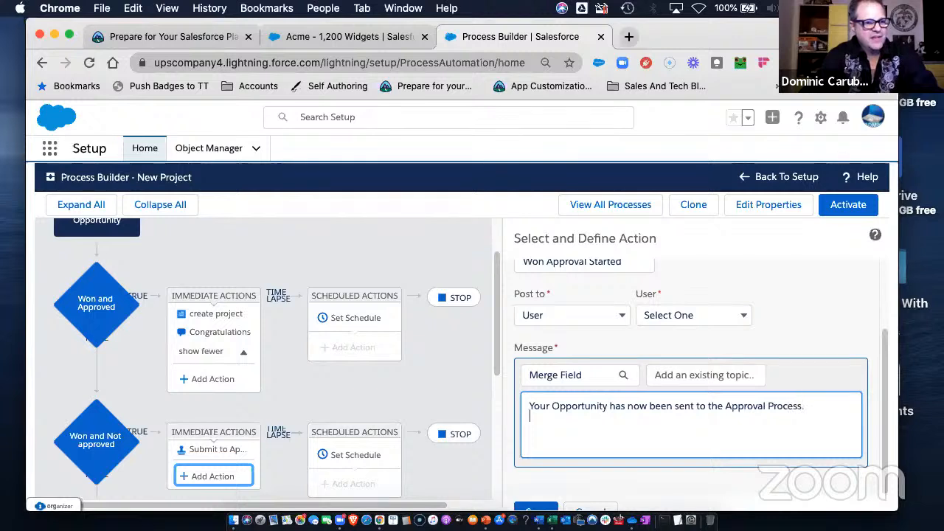
# Add the message line "Keep an eye out for an Approval message on the Opportunity Record." followed by a blank line.
pyautogui.write('Keep an ey')
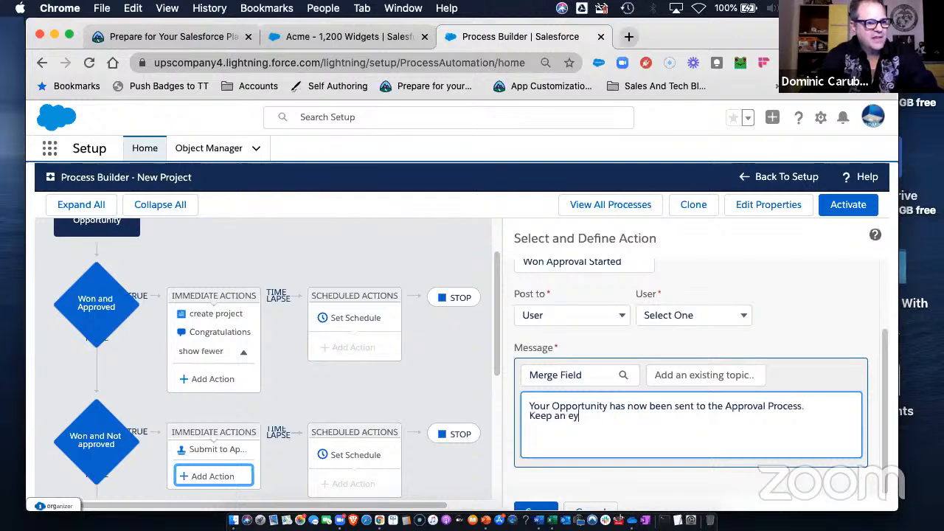
pyautogui.write('y oue out for an App')
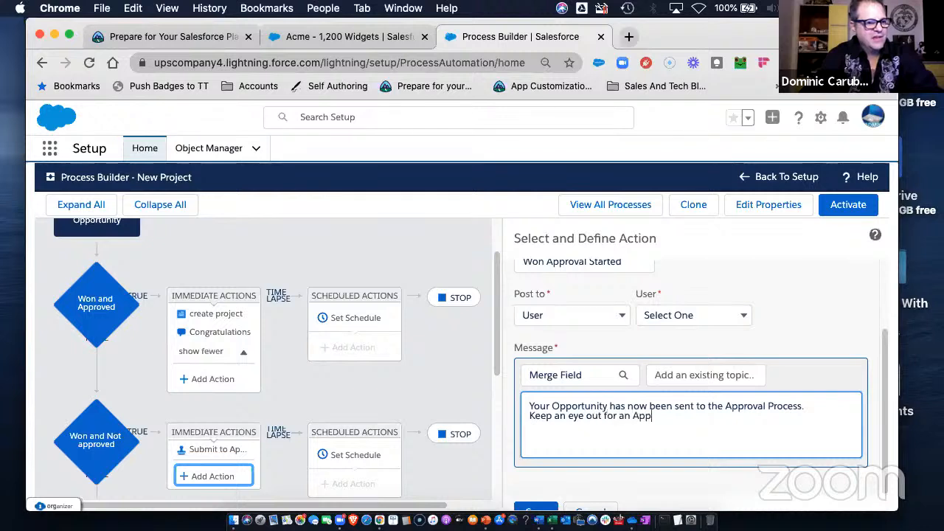
pyautogui.write('roval messa')
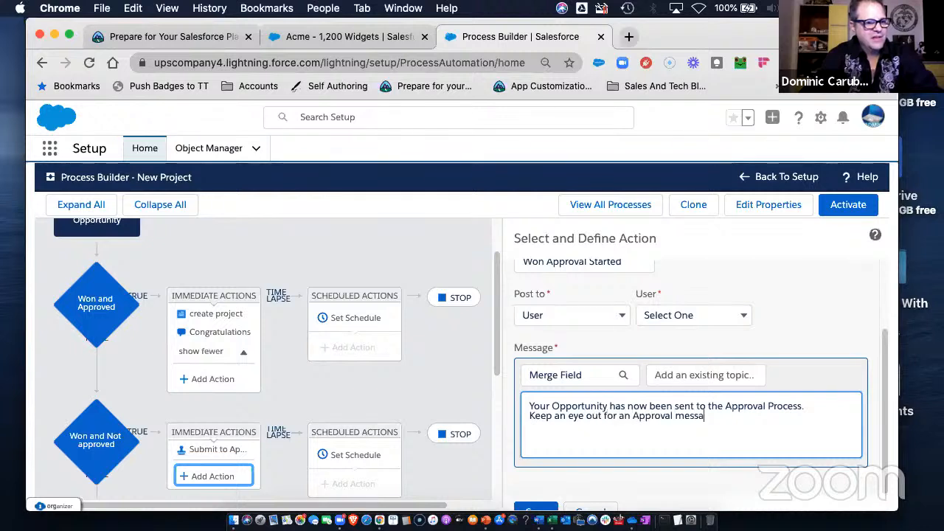
pyautogui.write('ge on the Opportunity Recor')
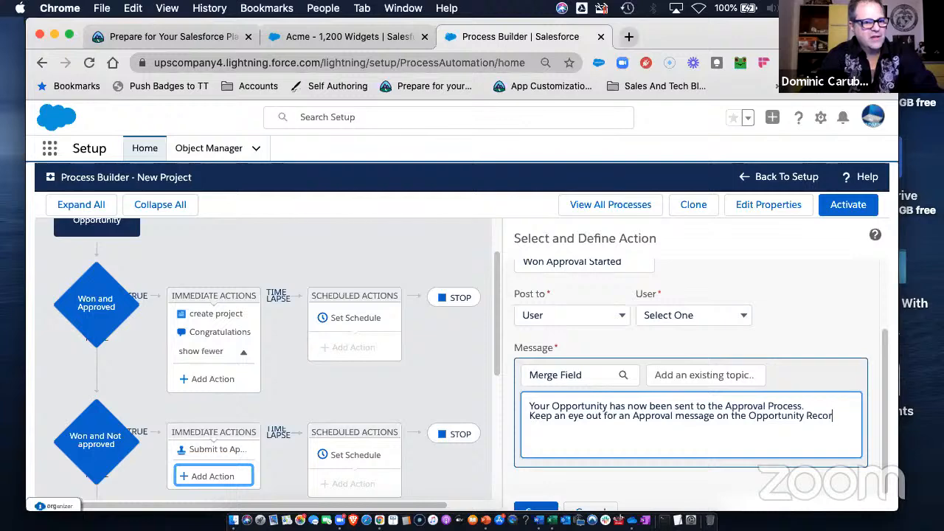
pyautogui.write('d.')
pyautogui.press('Return')
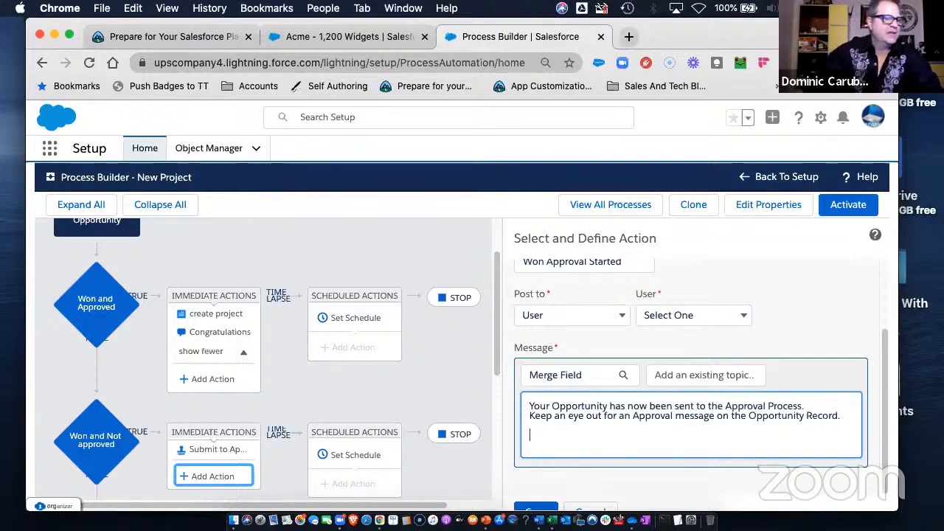
# Insert the Opportunity Name merge field below the message text.
pyautogui.click(605, 376)
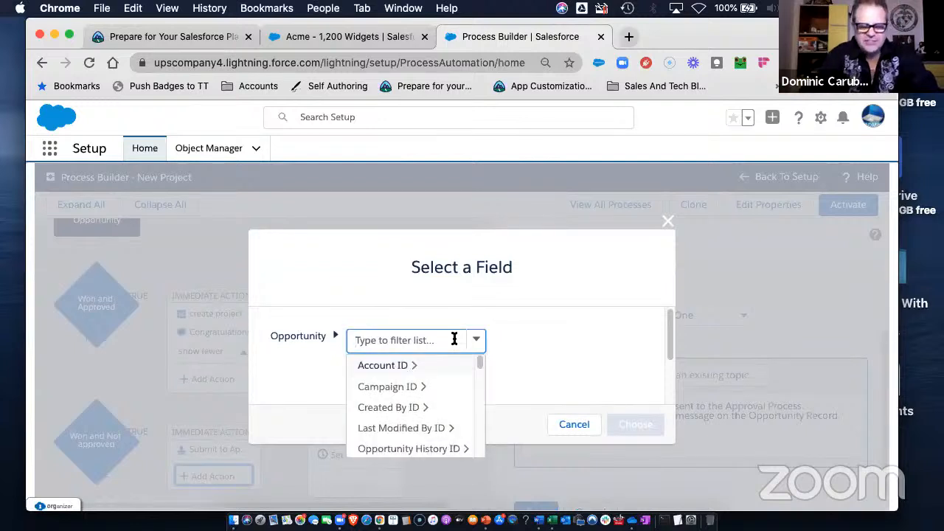
pyautogui.write('lin')
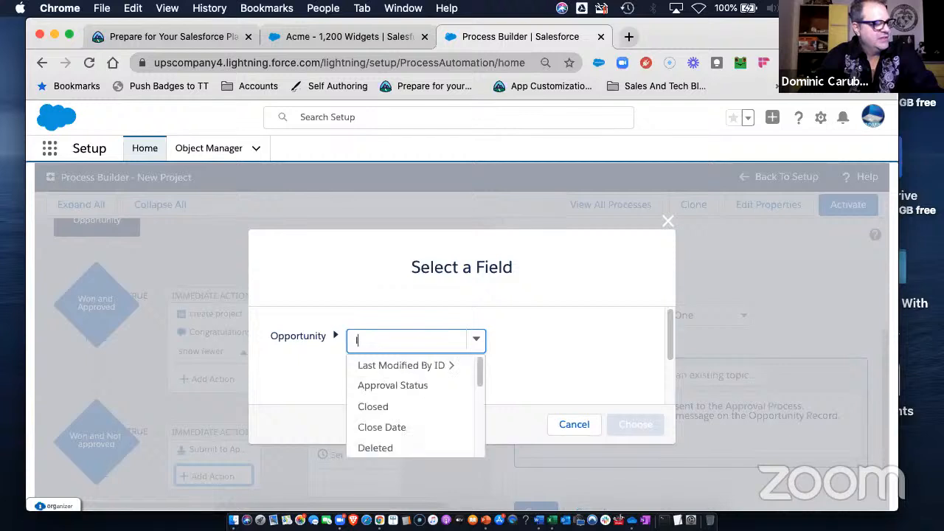
pyautogui.press('BackSpace')
pyautogui.write('name')
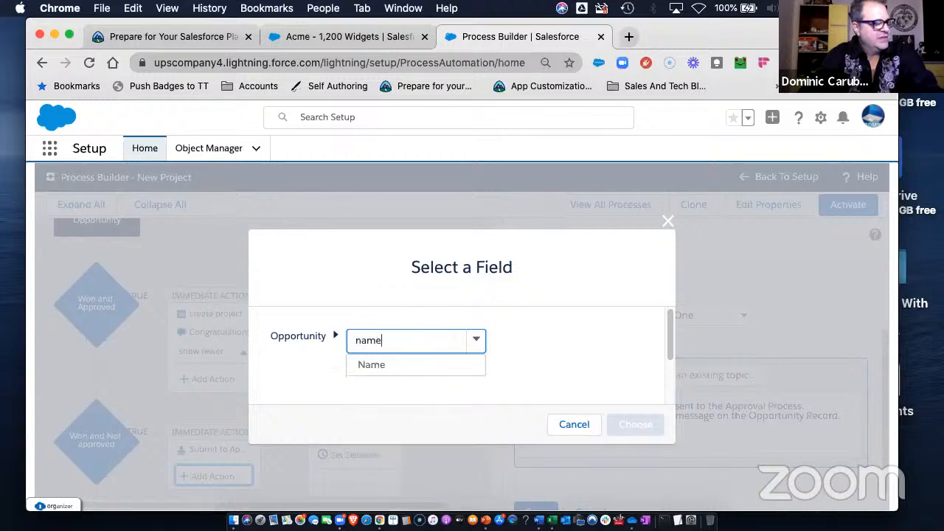
pyautogui.click(379, 367)
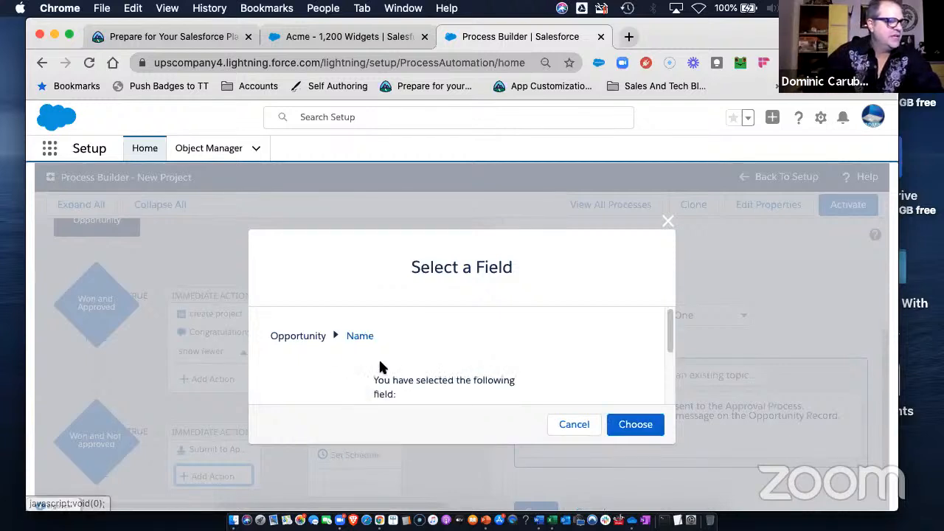
pyautogui.click(656, 428)
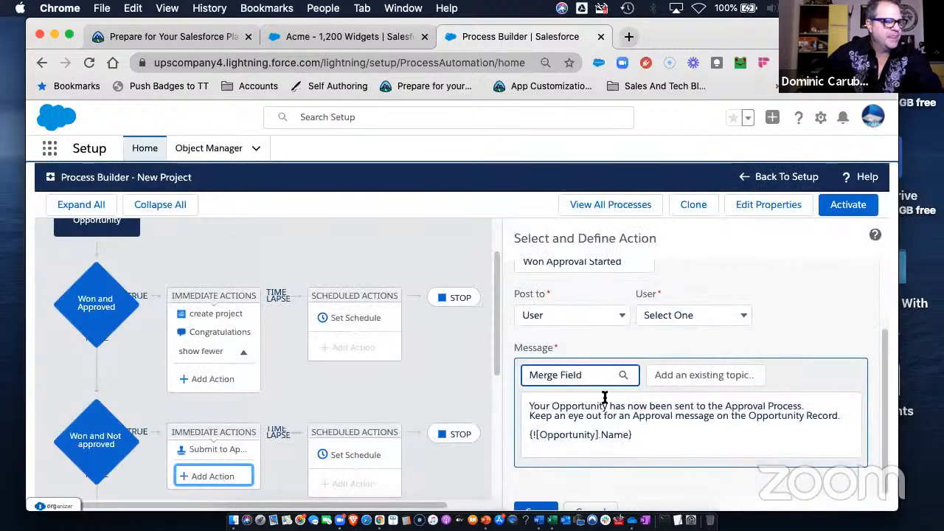
# Insert the Account Name merge field, reached through the opportunity's Account ID, into the message.
pyautogui.click(565, 373)
pyautogui.click(431, 347)
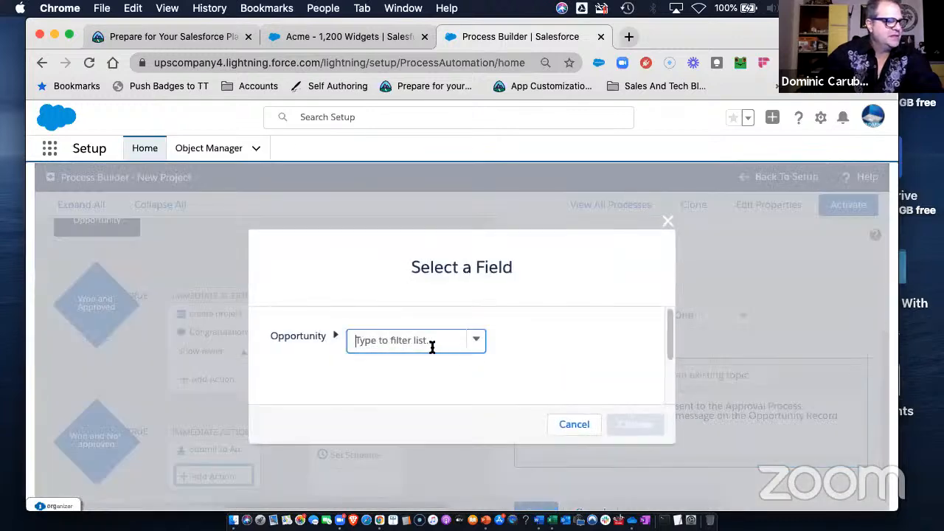
pyautogui.write('acc')
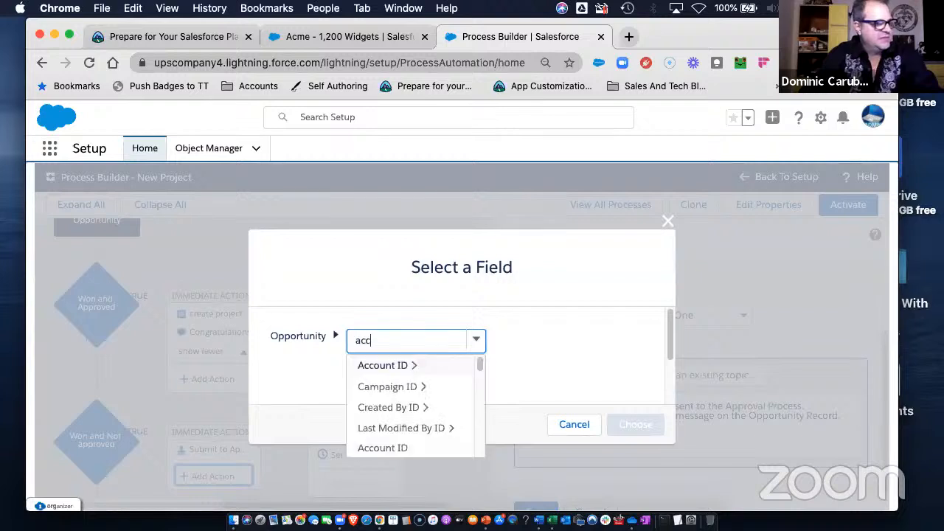
pyautogui.click(395, 372)
pyautogui.click(485, 338)
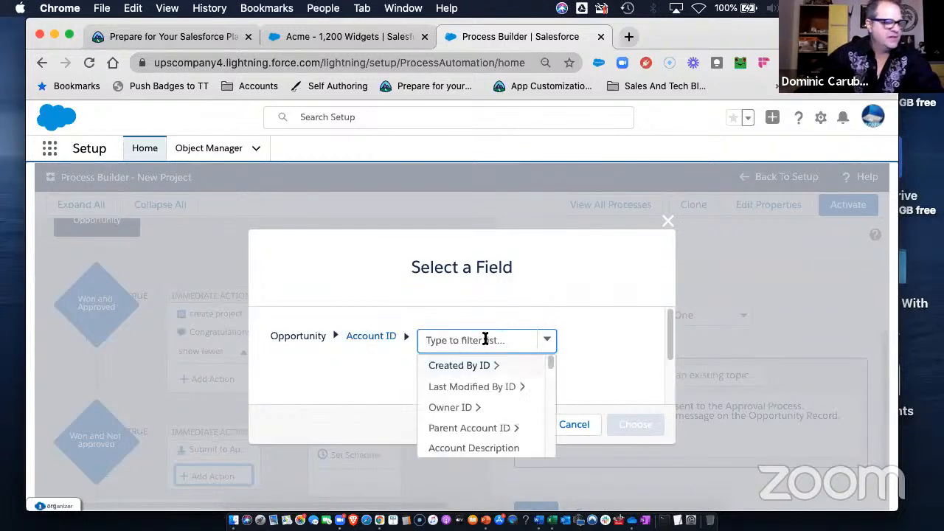
pyautogui.write('a')
pyautogui.press('BackSpace')
pyautogui.write('name')
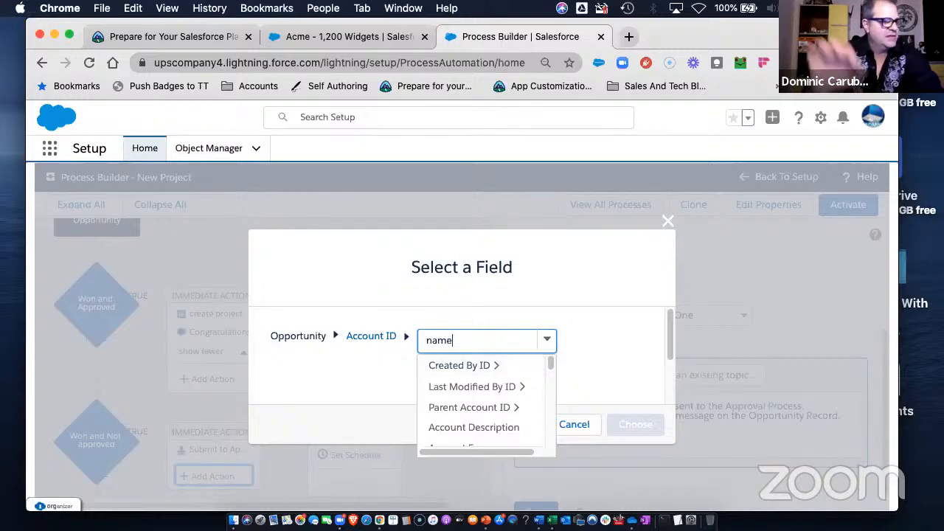
pyautogui.click(461, 365)
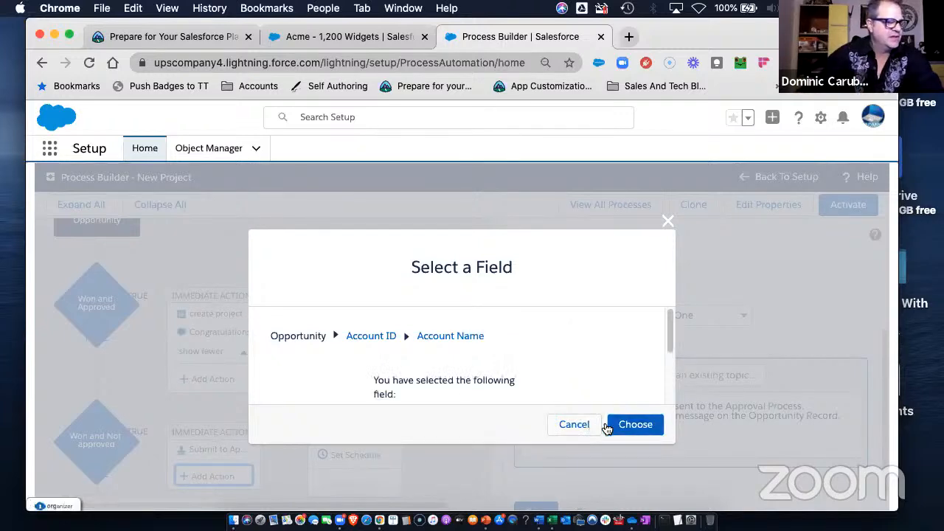
pyautogui.click(607, 425)
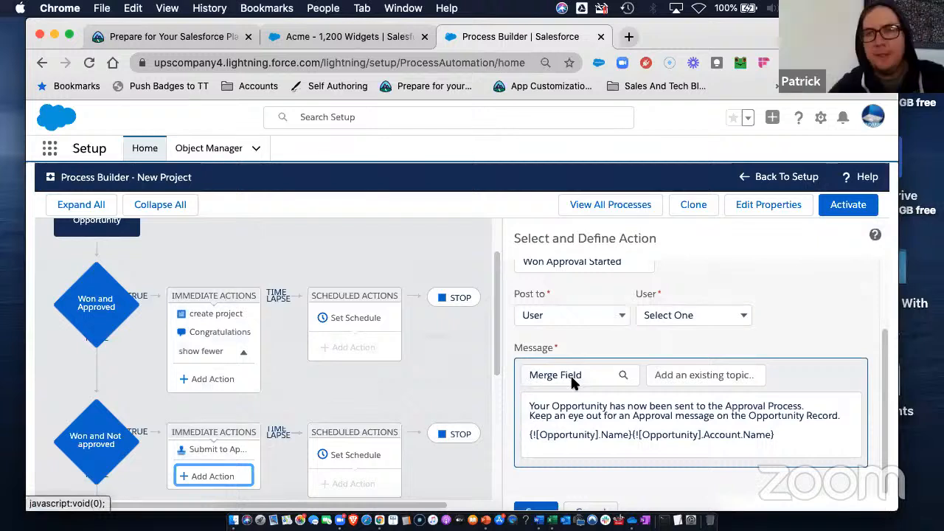
# Insert the opportunity's Approval Status merge field at the end of the message.
pyautogui.click(571, 374)
pyautogui.click(389, 340)
pyautogui.write('con')
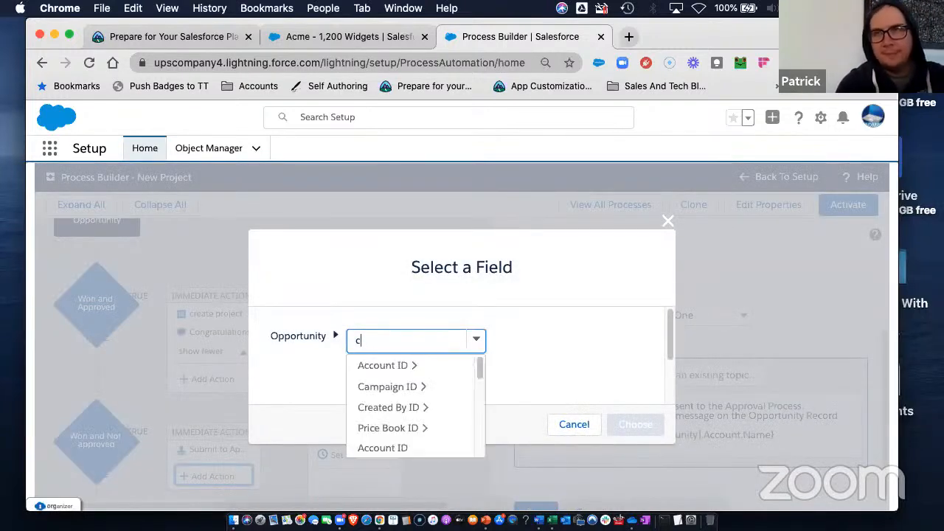
pyautogui.press('BackSpace')
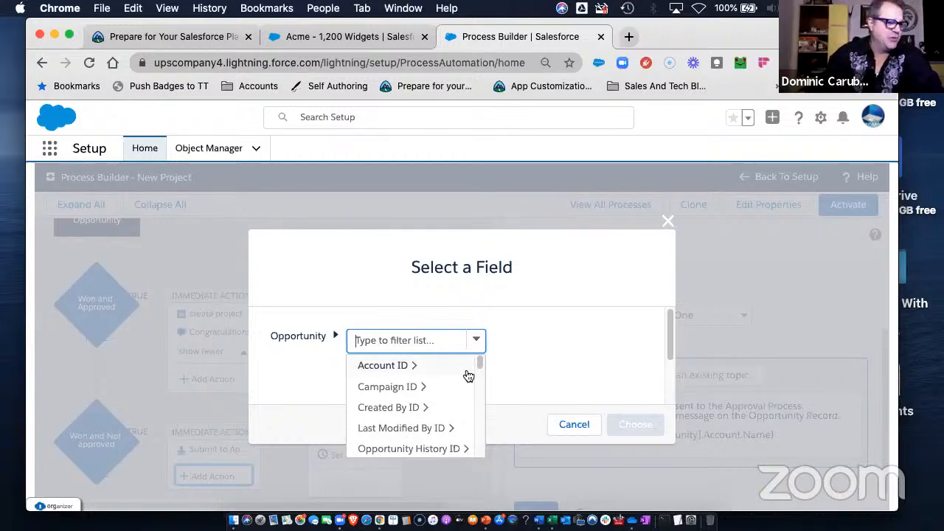
pyautogui.scroll(-5, 480, 363)
pyautogui.scroll(-2, 480, 375)
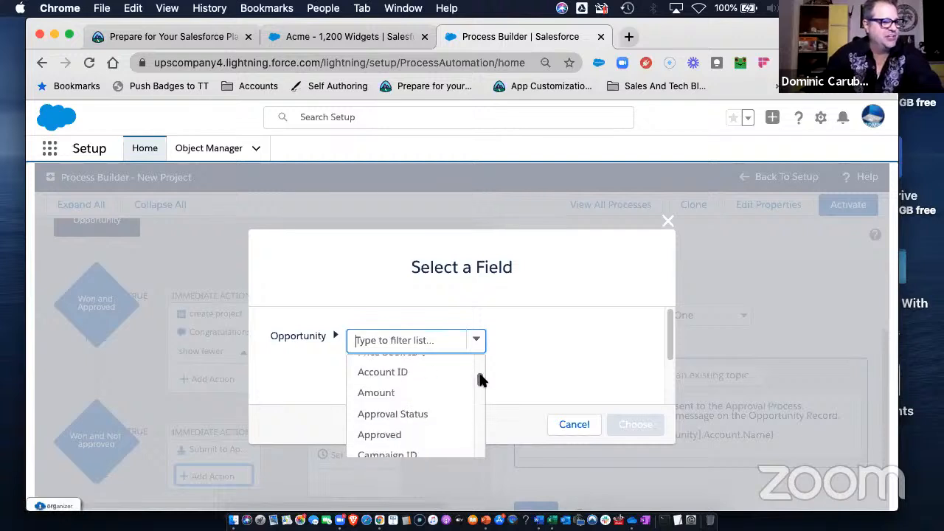
pyautogui.scroll(-1, 479, 379)
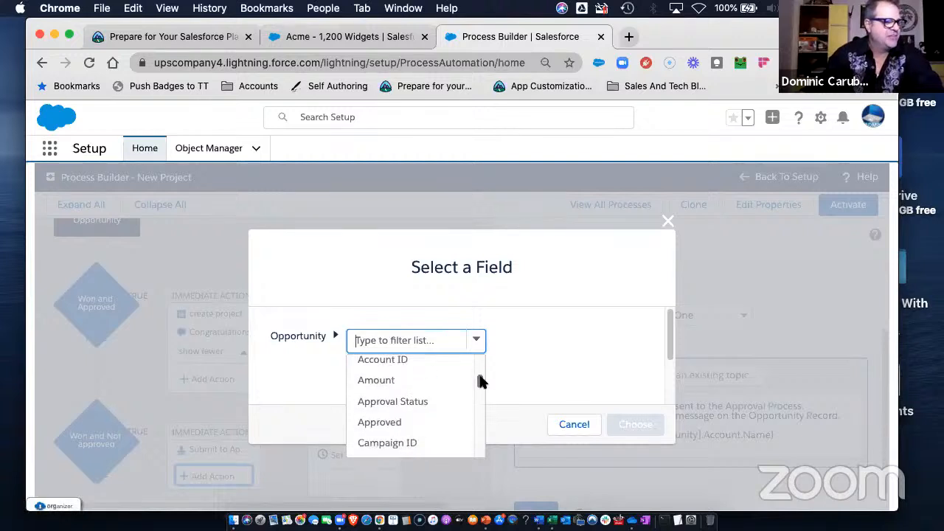
pyautogui.click(377, 404)
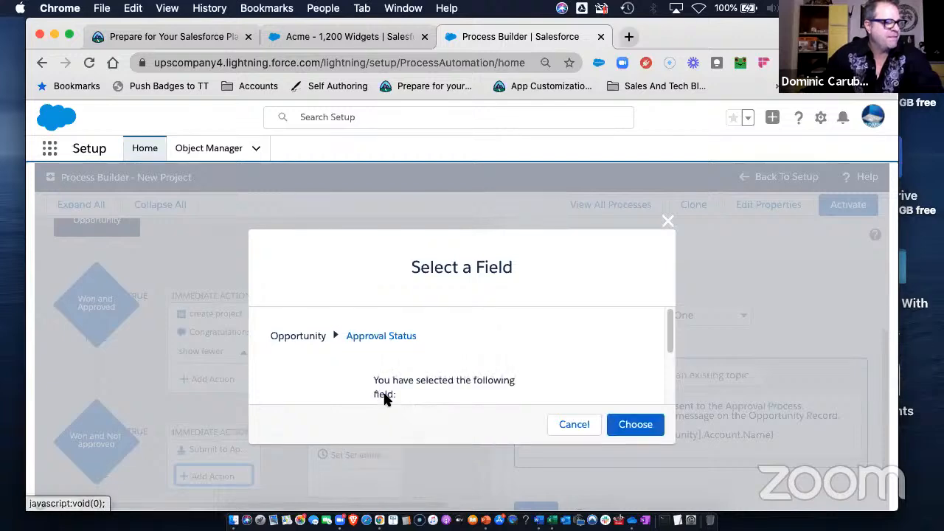
pyautogui.click(630, 427)
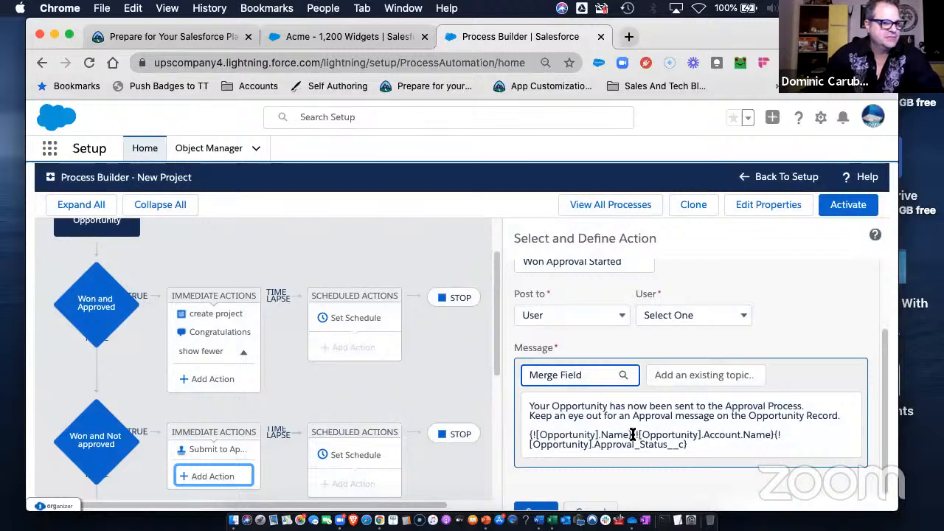
# Move the Account Name merge field ahead of the opportunity Name and put each of the three merge fields on its own line.
pyautogui.moveTo(632, 434); pyautogui.dragTo(776, 435)
pyautogui.press('super+c')
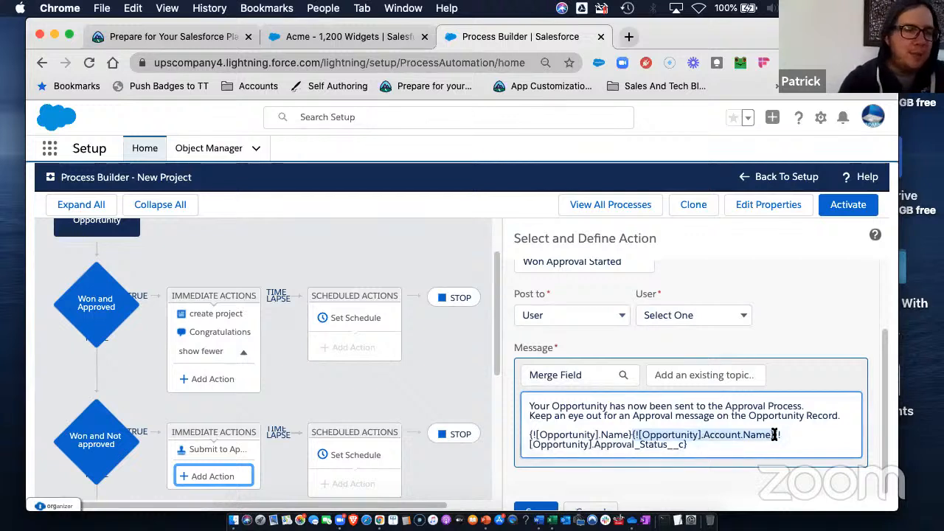
pyautogui.press('BackSpace')
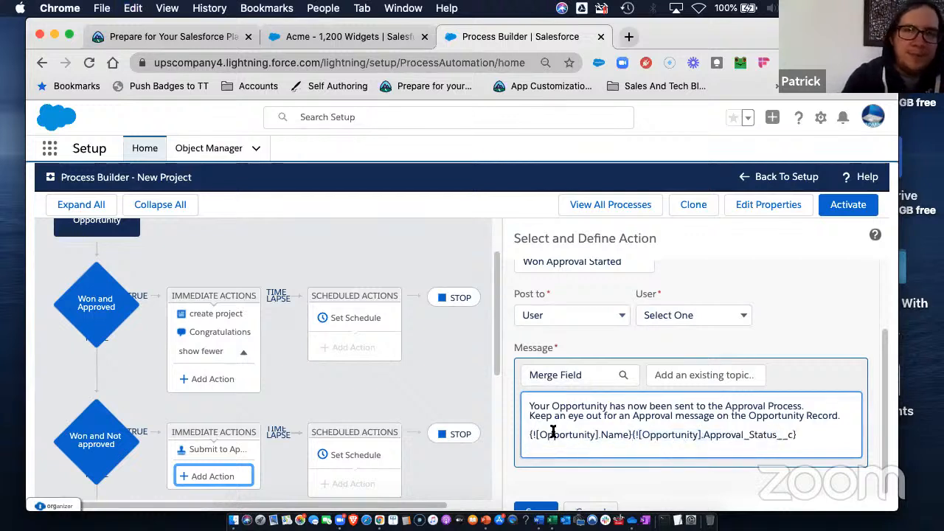
pyautogui.press('super+v')
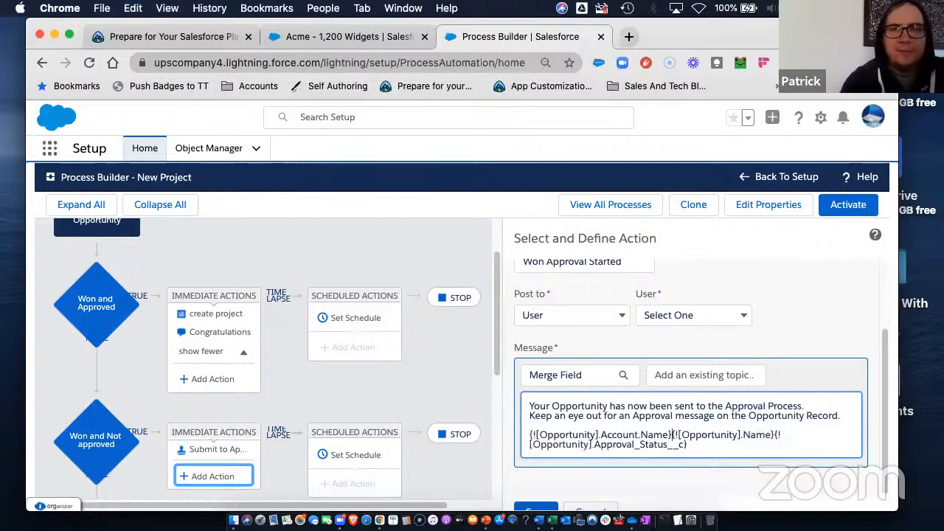
pyautogui.press('Return')
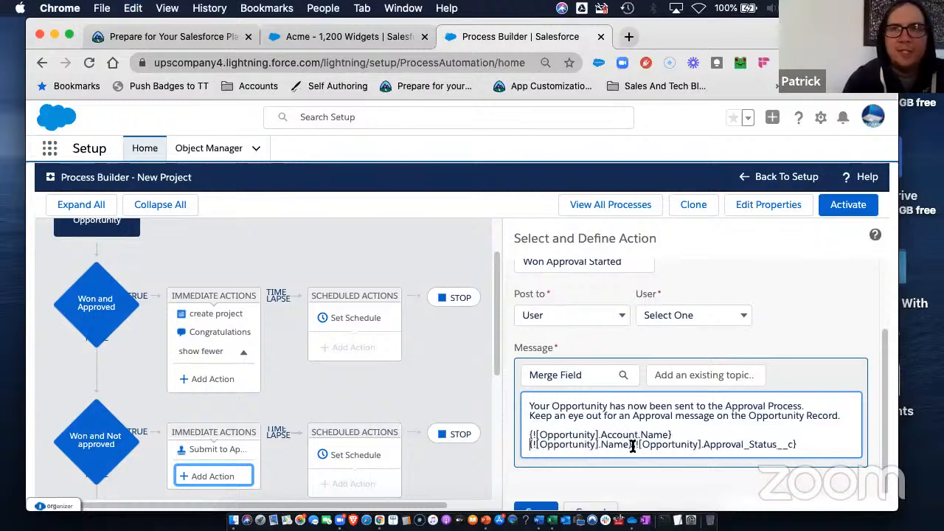
pyautogui.click(633, 444)
pyautogui.press('Return')
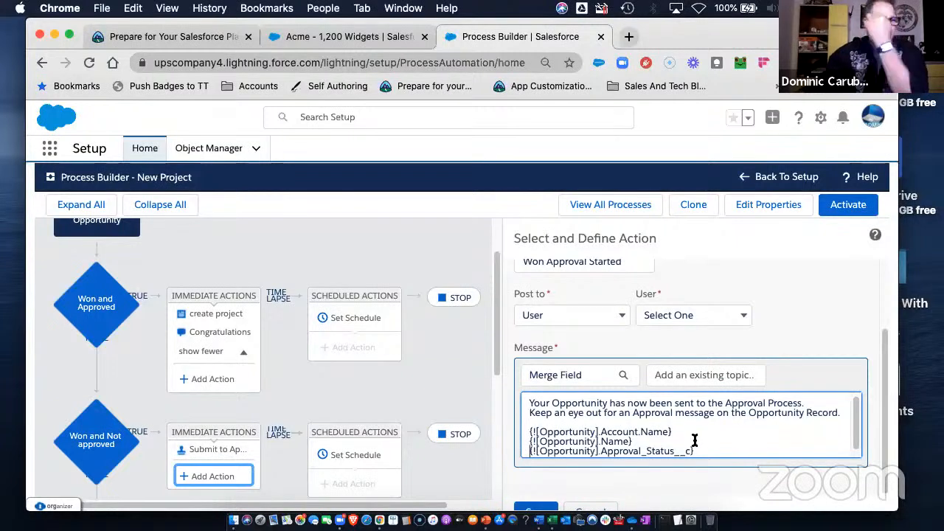
pyautogui.scroll(-1, 721, 429)
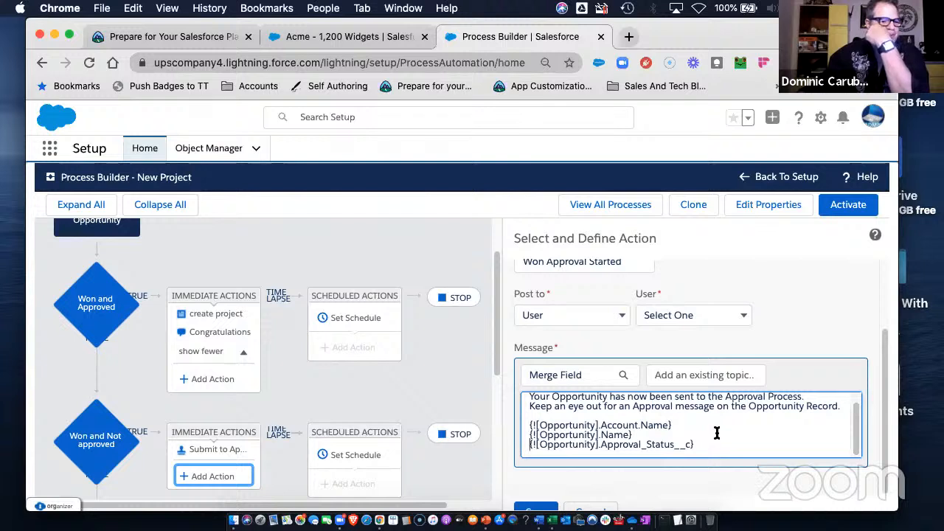
# Insert the opportunity's Amount merge field on its own line between the Name and Approval Status fields in the message.
pyautogui.click(656, 435)
pyautogui.press('Return')
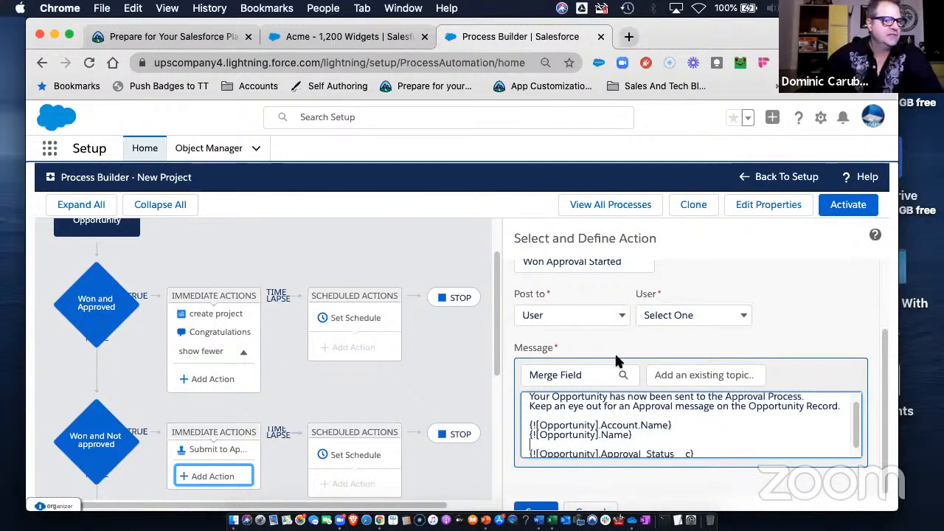
pyautogui.click(574, 375)
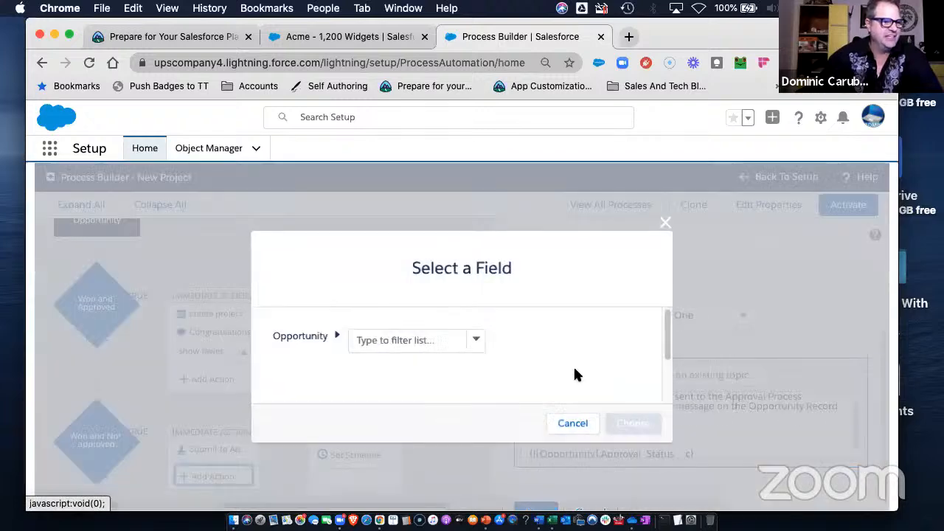
pyautogui.click(440, 344)
pyautogui.write('amou')
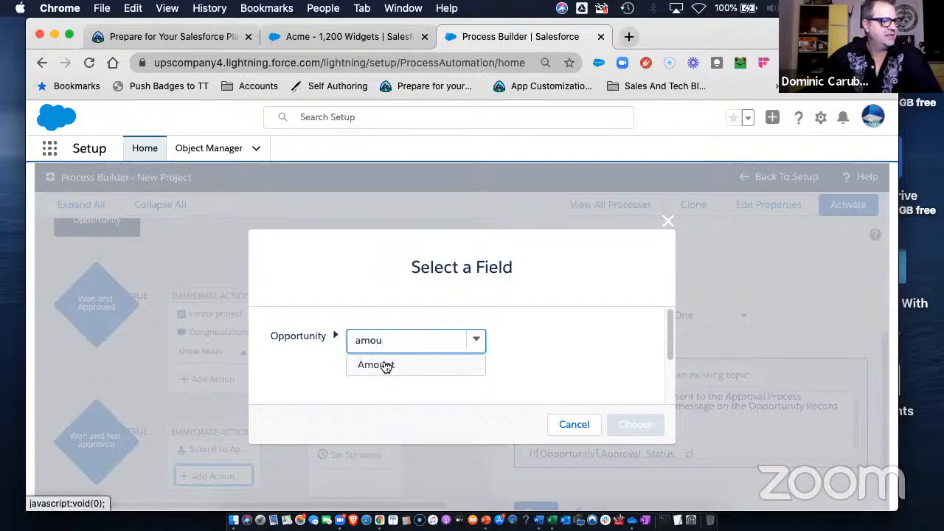
pyautogui.click(386, 364)
pyautogui.click(661, 424)
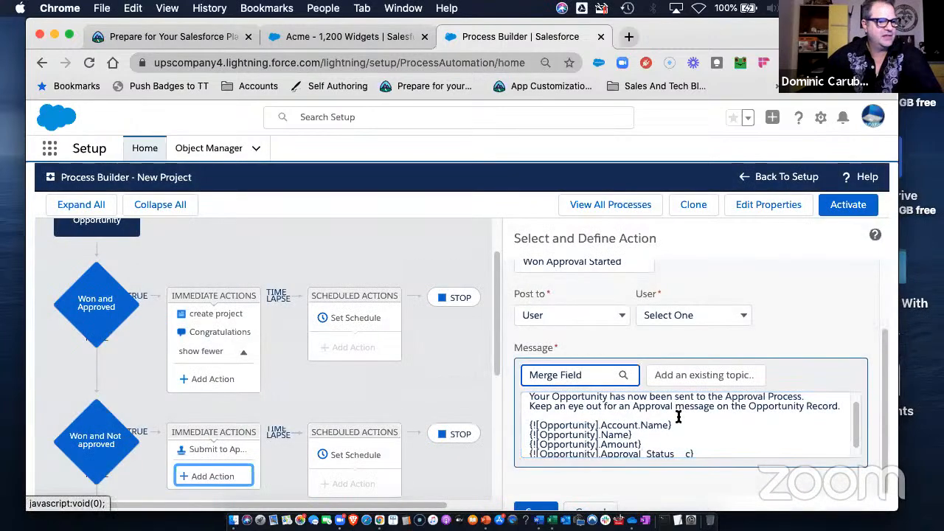
pyautogui.click(692, 374)
pyautogui.write('a')
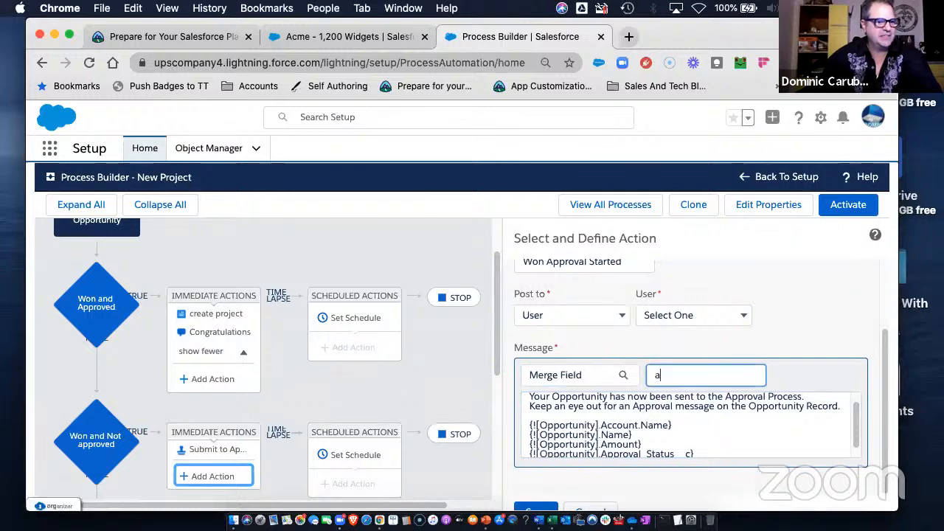
pyautogui.write('df')
pyautogui.press('BackSpace')
pyautogui.press('BackSpace')
pyautogui.press('BackSpace')
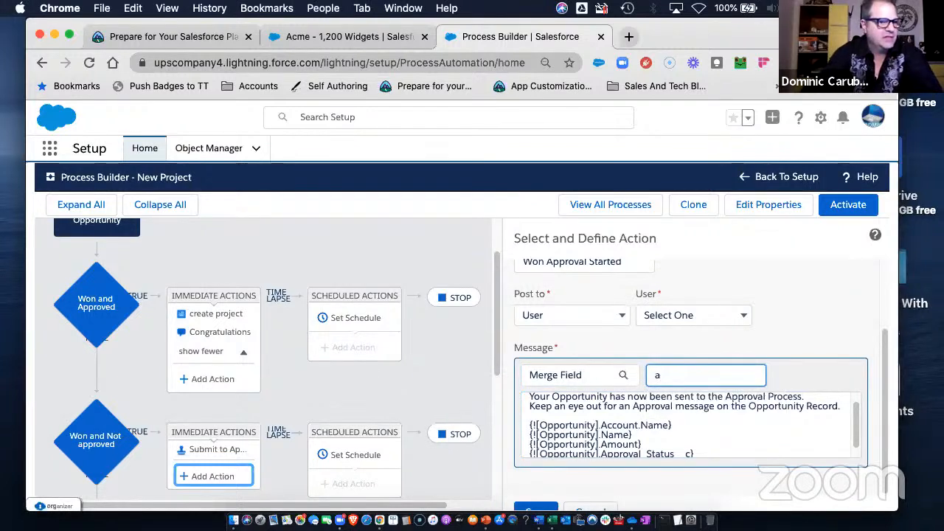
pyautogui.write('con')
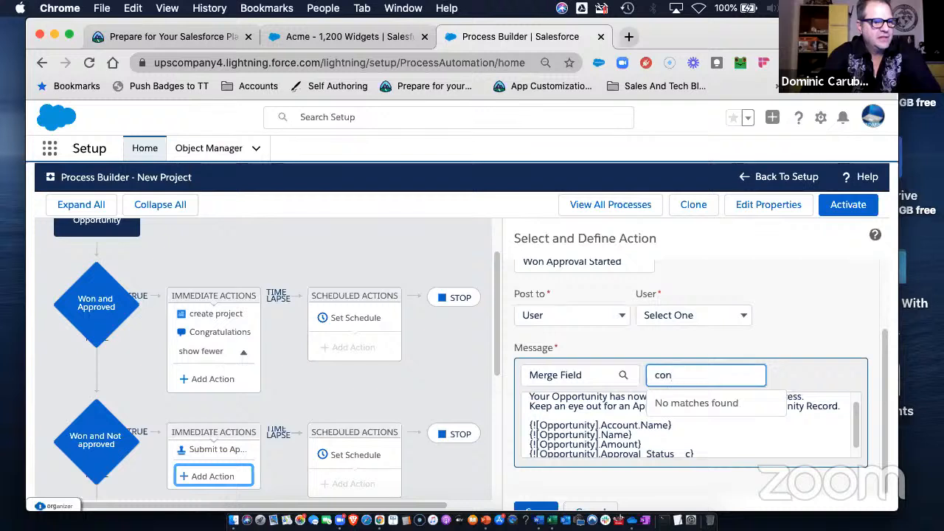
pyautogui.press('BackSpace')
pyautogui.write('ac')
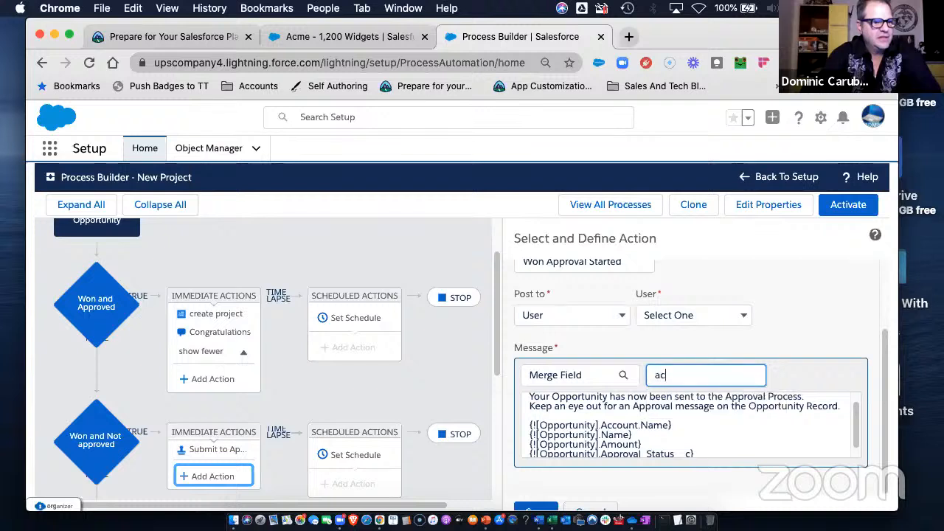
pyautogui.write('c')
pyautogui.press('BackSpace')
pyautogui.press('BackSpace')
pyautogui.press('BackSpace')
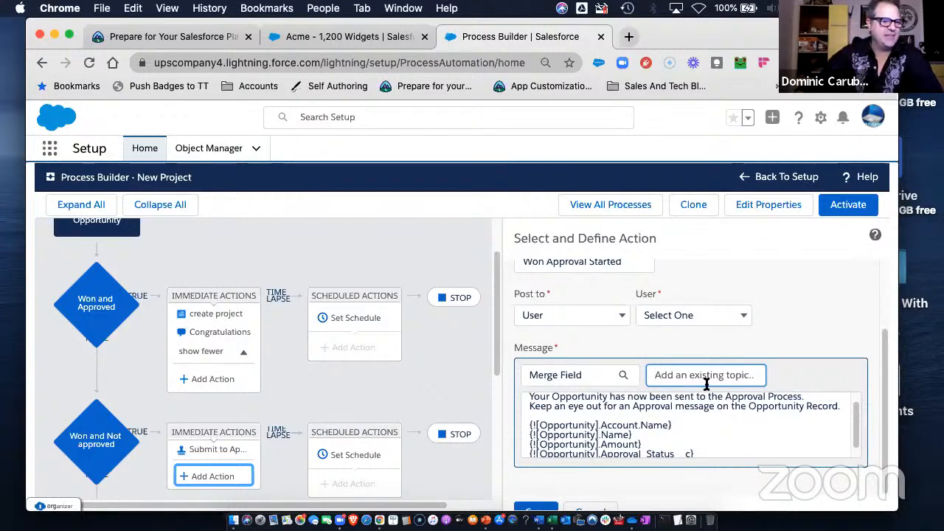
# Set the post's user to one selected from a record, using the opportunity's Owner ID and its User ID.
pyautogui.moveTo(858, 411); pyautogui.dragTo(854, 421)
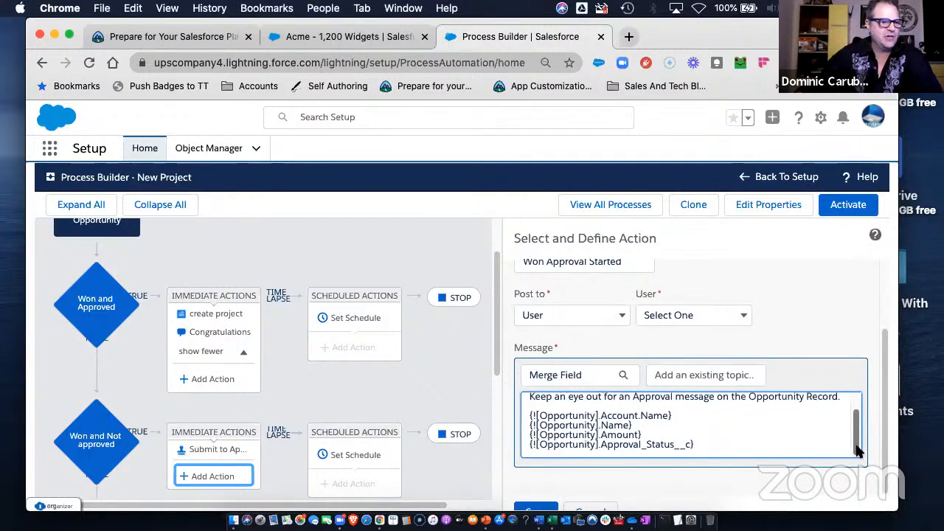
pyautogui.click(532, 508)
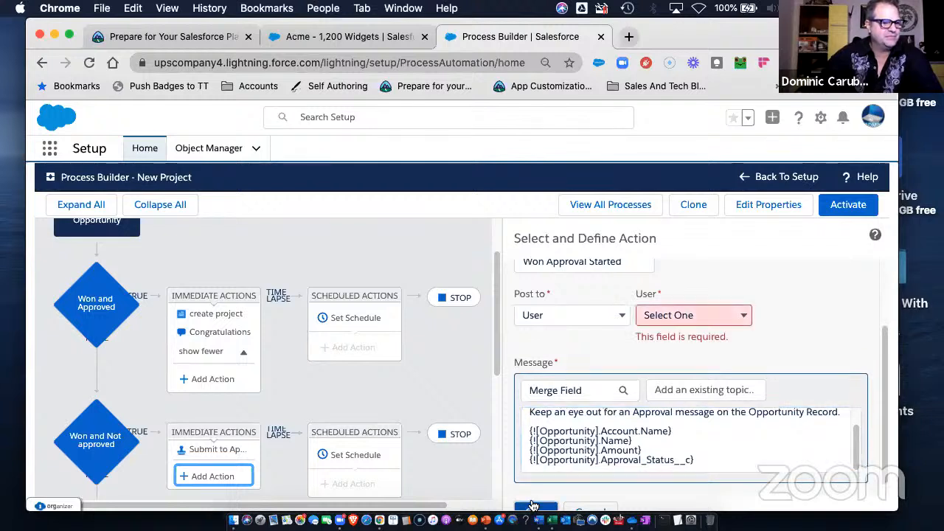
pyautogui.click(685, 315)
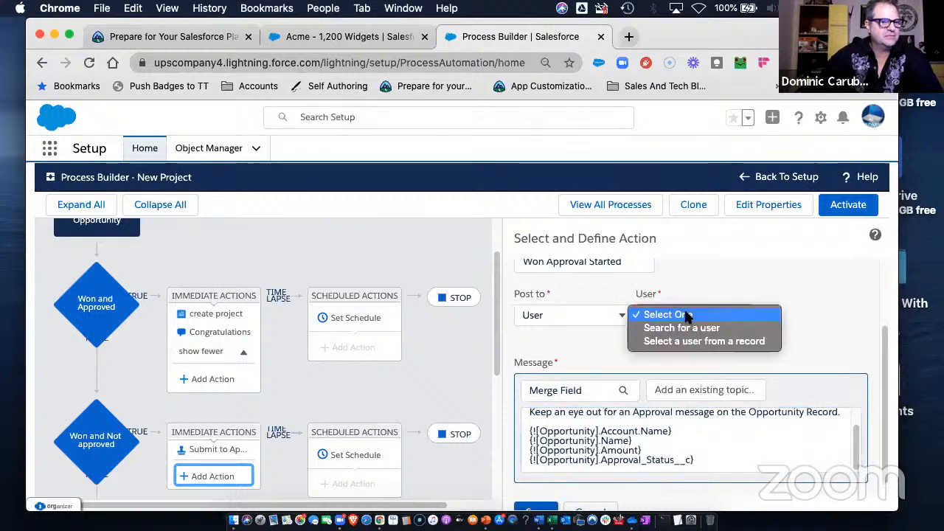
pyautogui.click(686, 341)
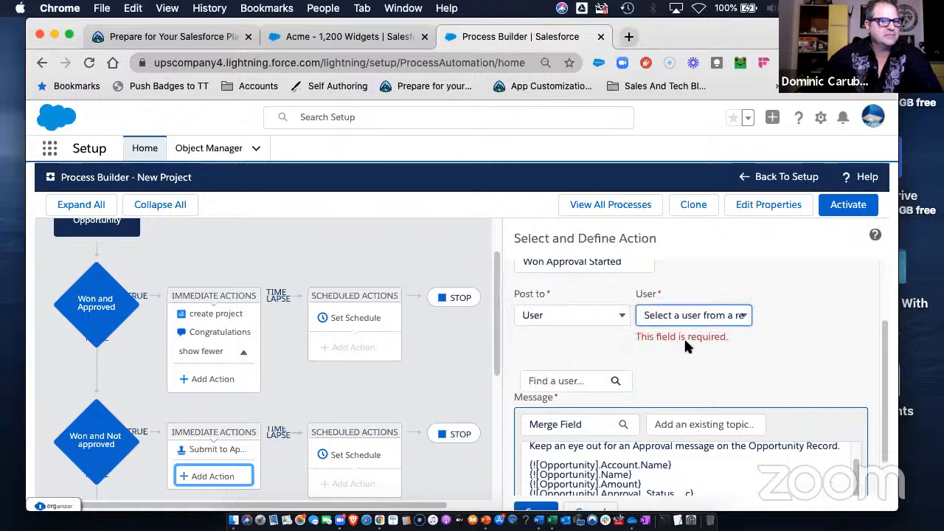
pyautogui.click(576, 380)
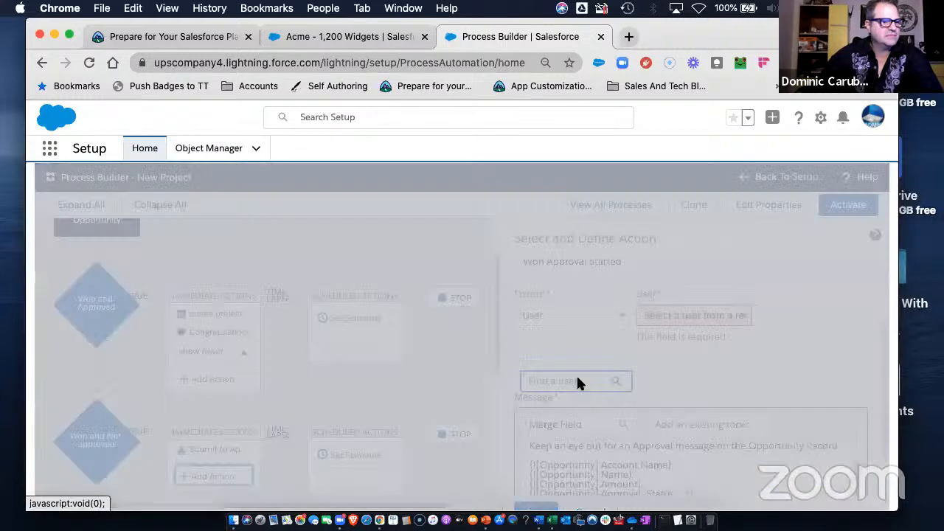
pyautogui.click(373, 341)
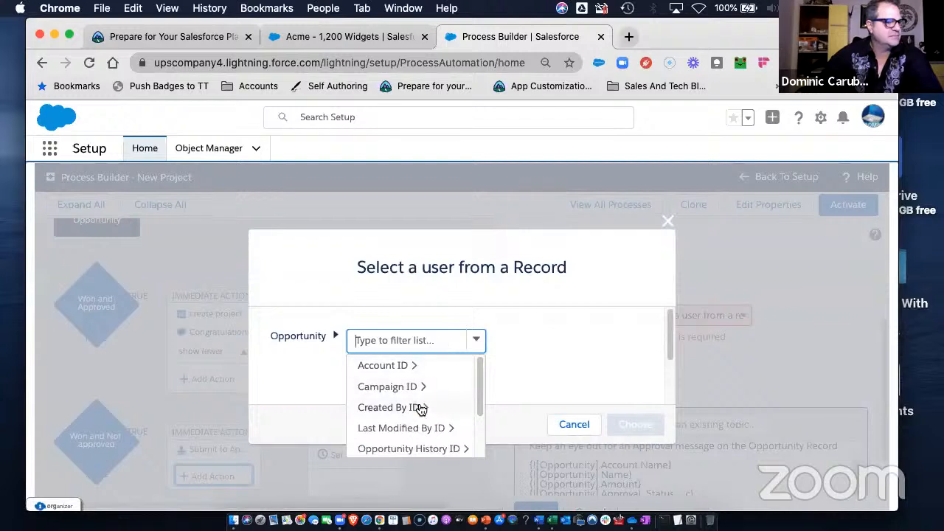
pyautogui.scroll(-3, 420, 408)
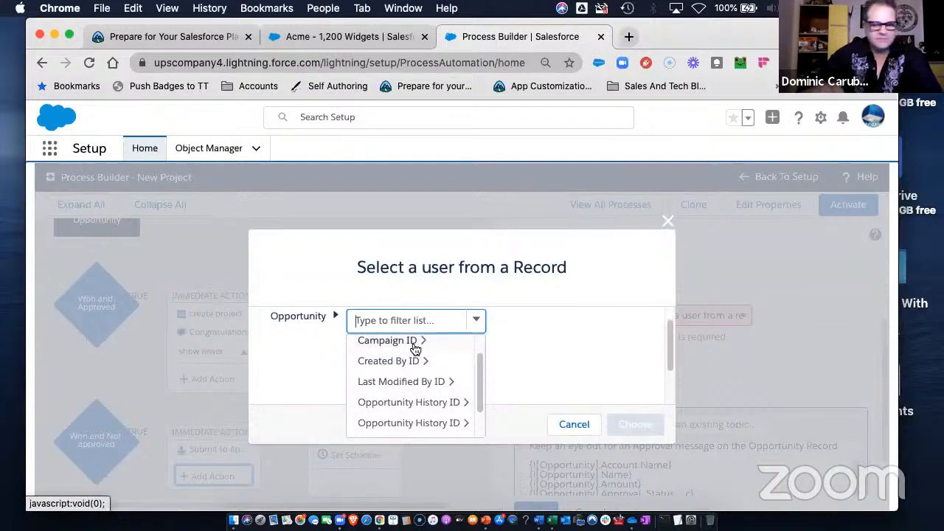
pyautogui.write('owner')
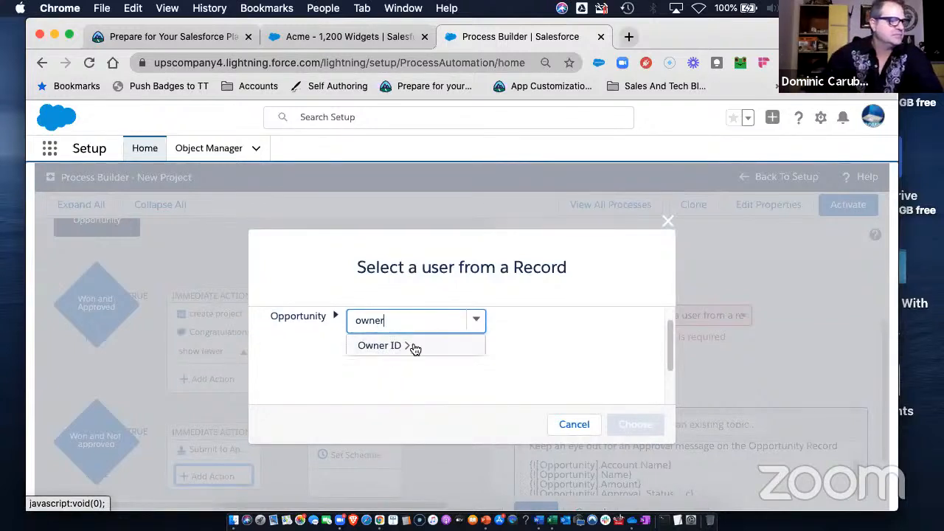
pyautogui.click(392, 346)
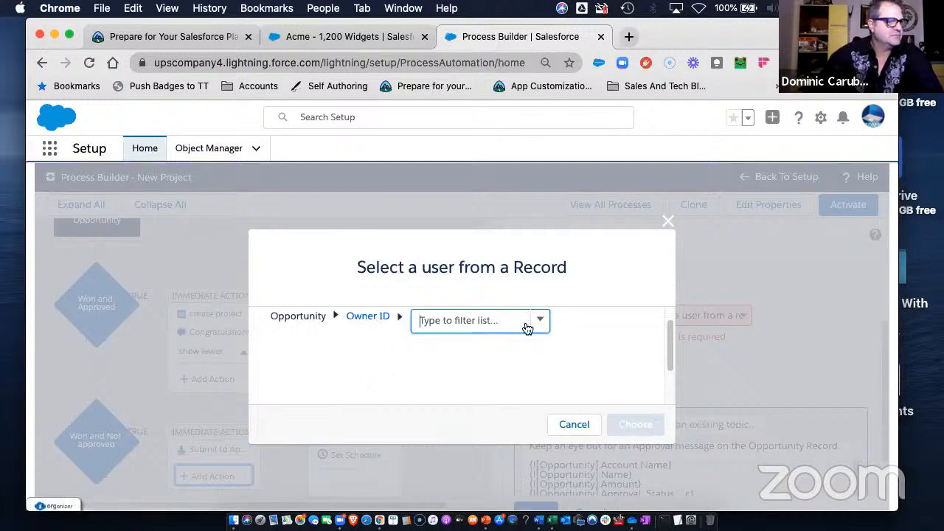
pyautogui.write('id')
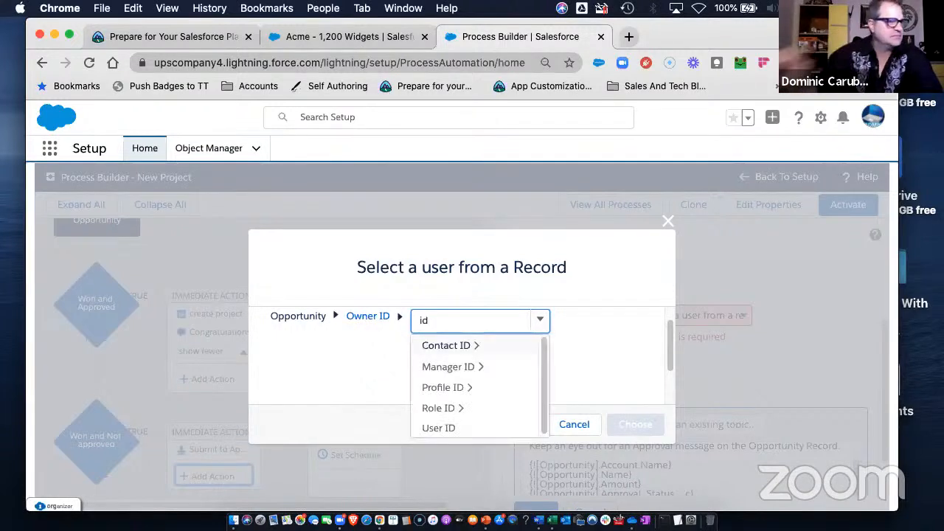
pyautogui.click(435, 428)
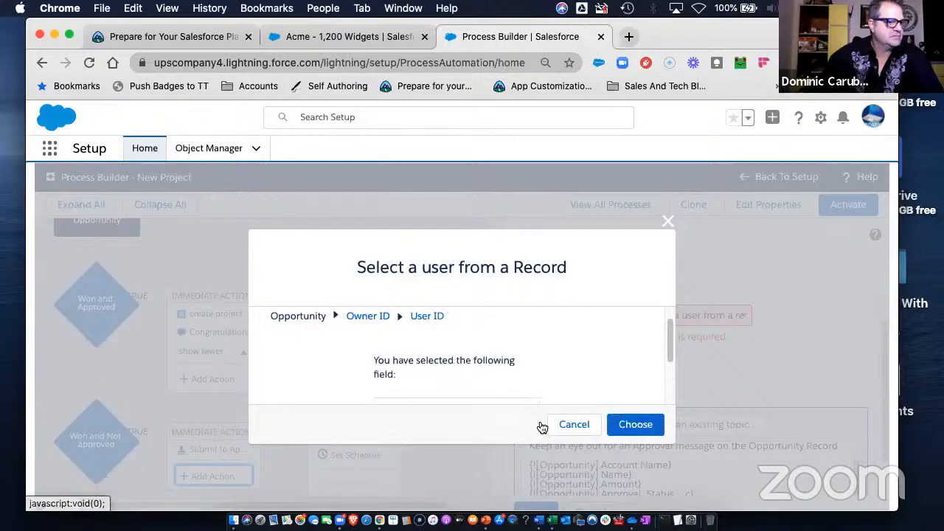
pyautogui.click(625, 427)
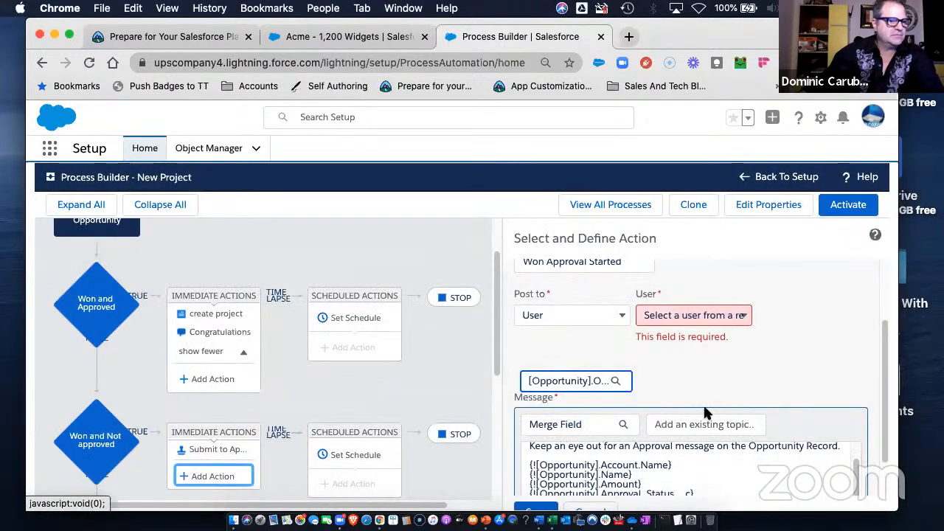
# Save the Won Approval Started post action and activate the New Project process, confirming the activation.
pyautogui.scroll(-3, 699, 375)
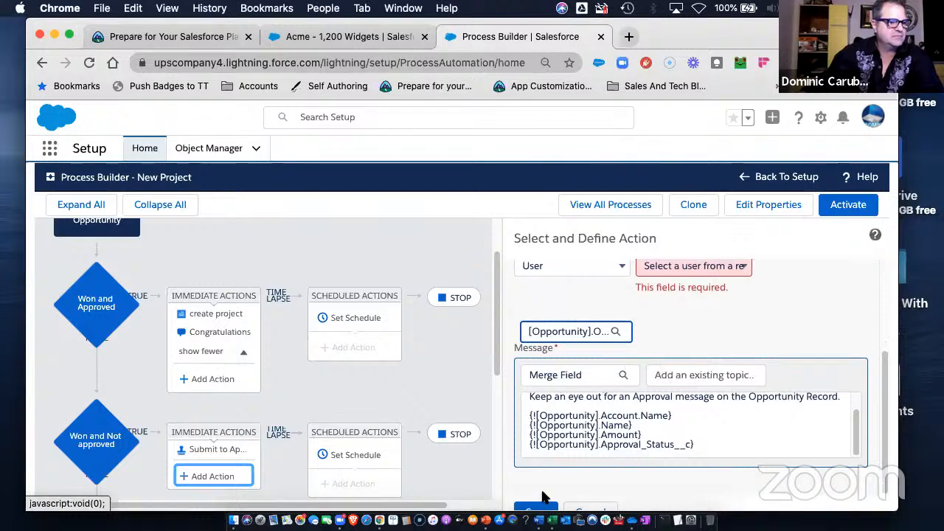
pyautogui.click(622, 264)
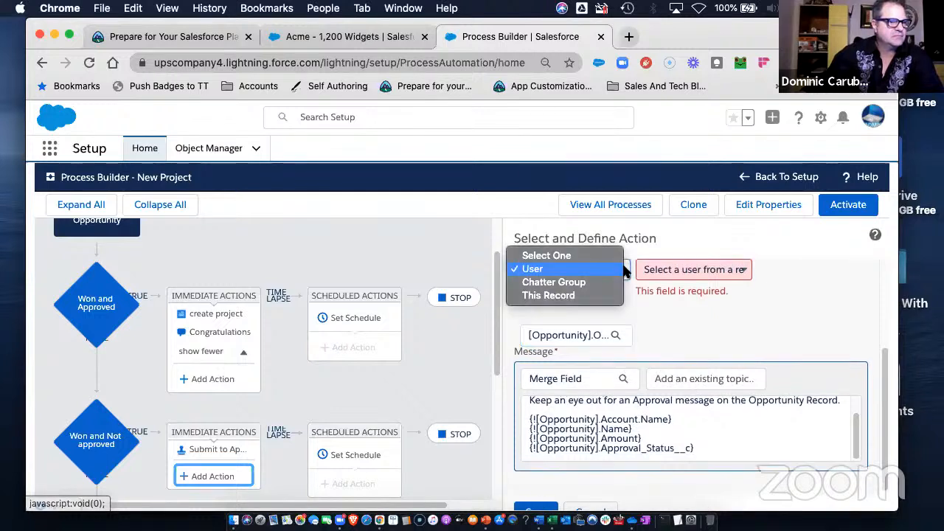
pyautogui.click(652, 291)
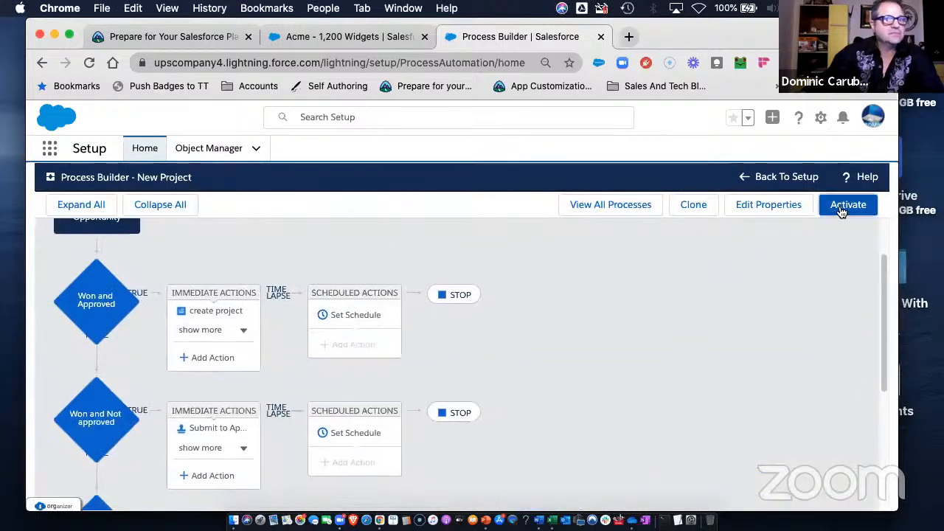
pyautogui.click(841, 207)
pyautogui.click(633, 409)
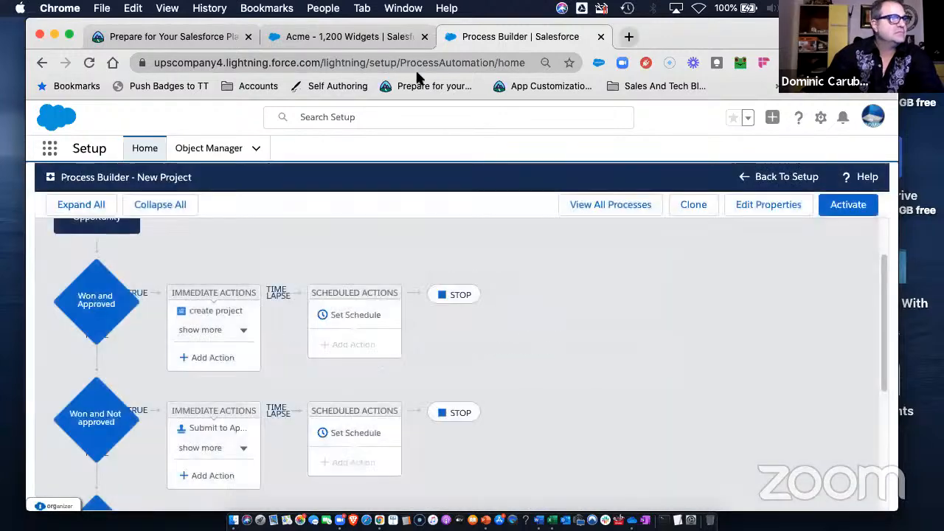
# Switch to the Acme - 1,200 Widgets opportunity and reload the record page.
pyautogui.click(341, 38)
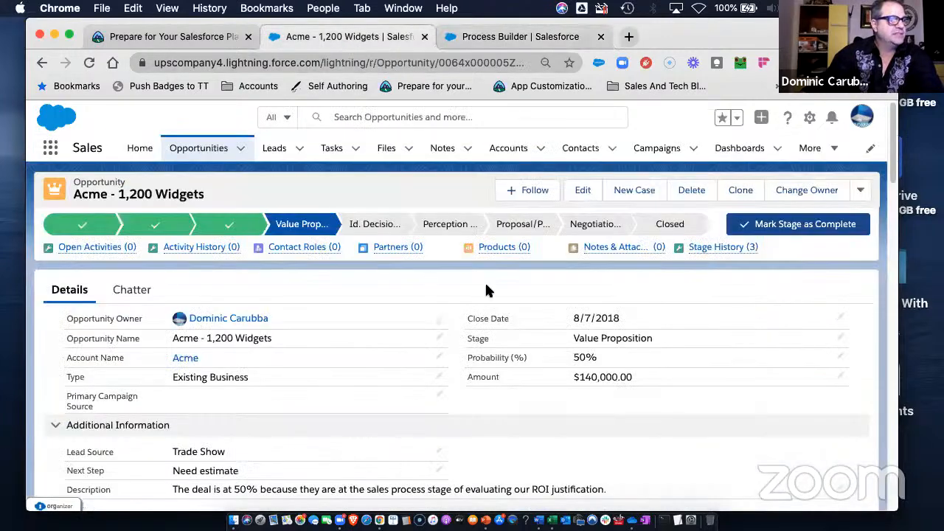
pyautogui.click(582, 191)
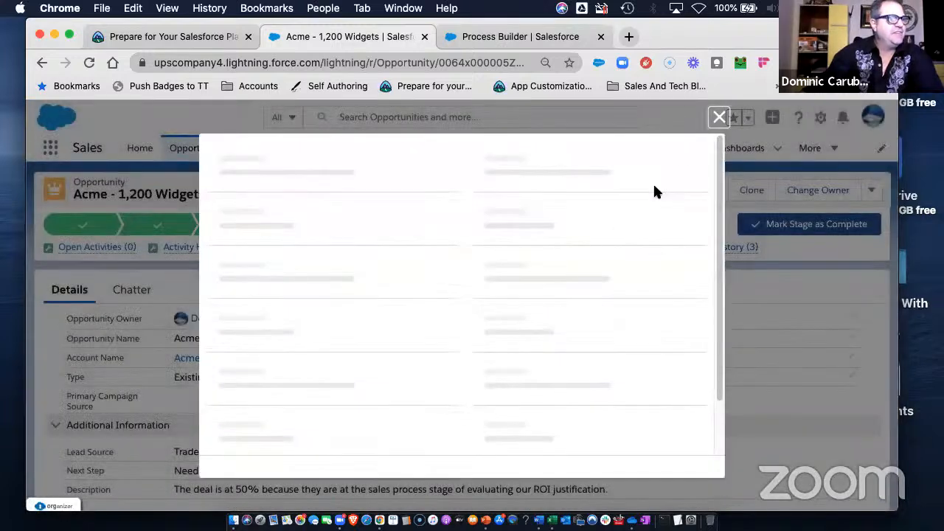
pyautogui.click(719, 116)
pyautogui.click(89, 63)
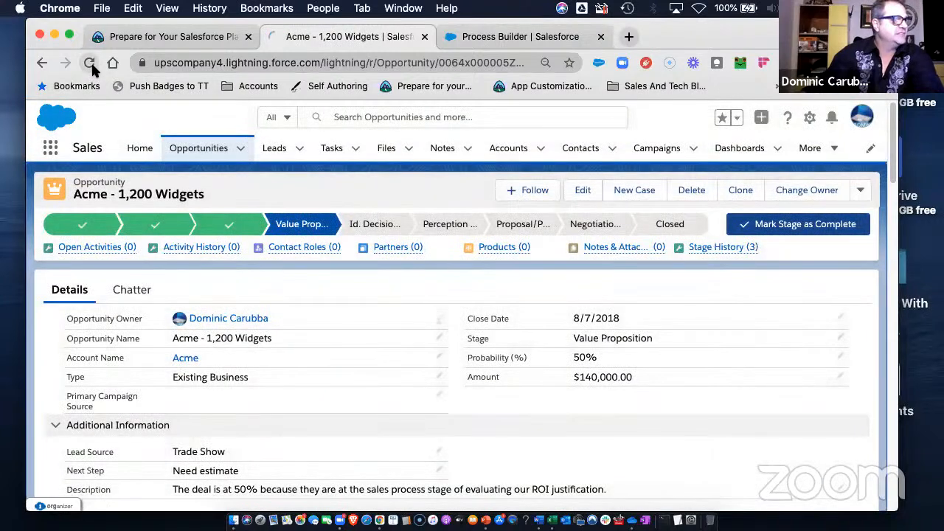
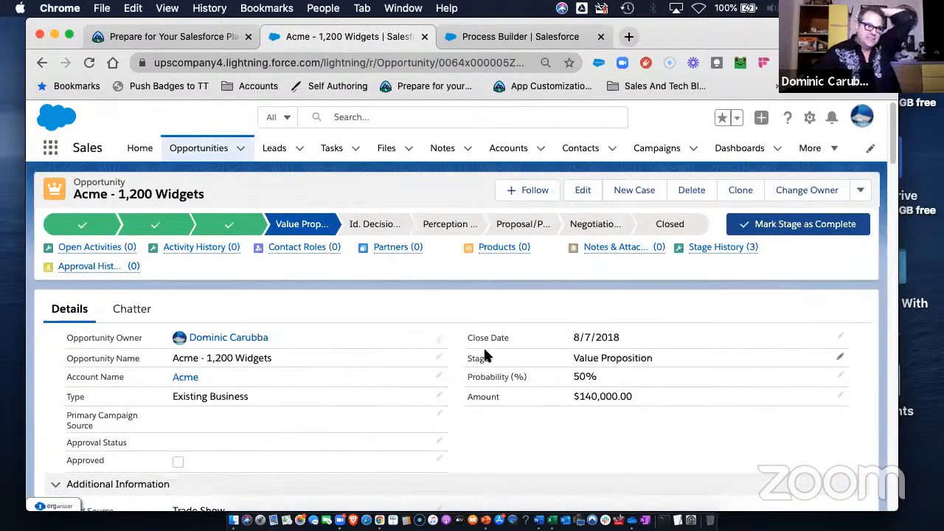
# Edit the opportunity, setting Stage to Id. Decision Makers and Close Date to 1/29/2021, and save it.
pyautogui.click(583, 194)
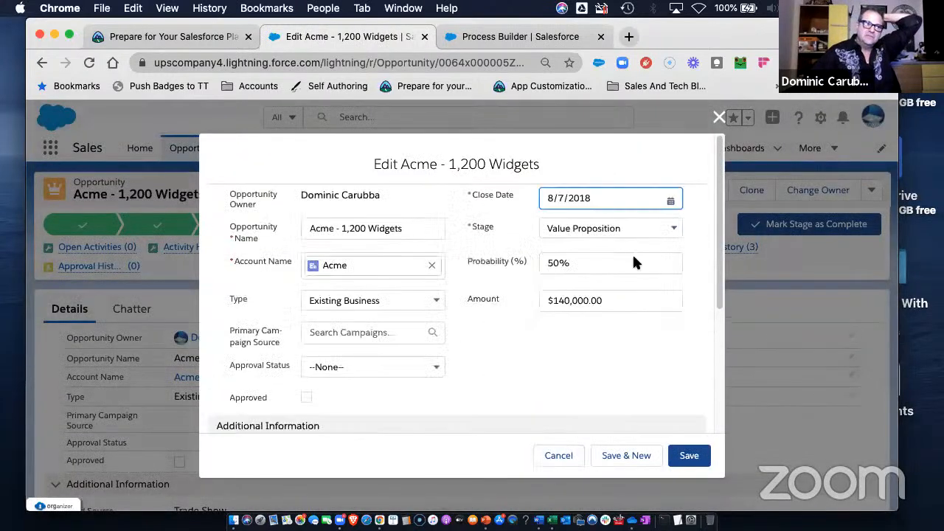
pyautogui.click(584, 232)
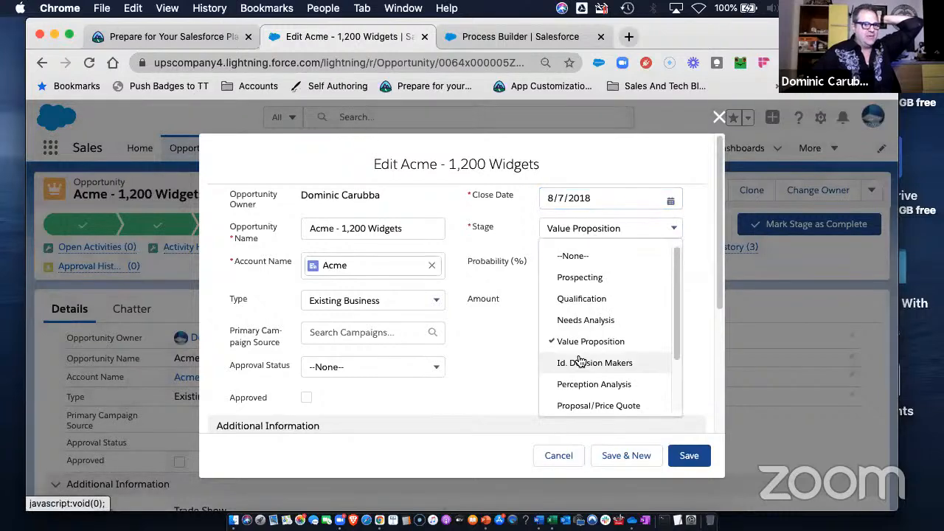
pyautogui.click(639, 367)
pyautogui.click(690, 456)
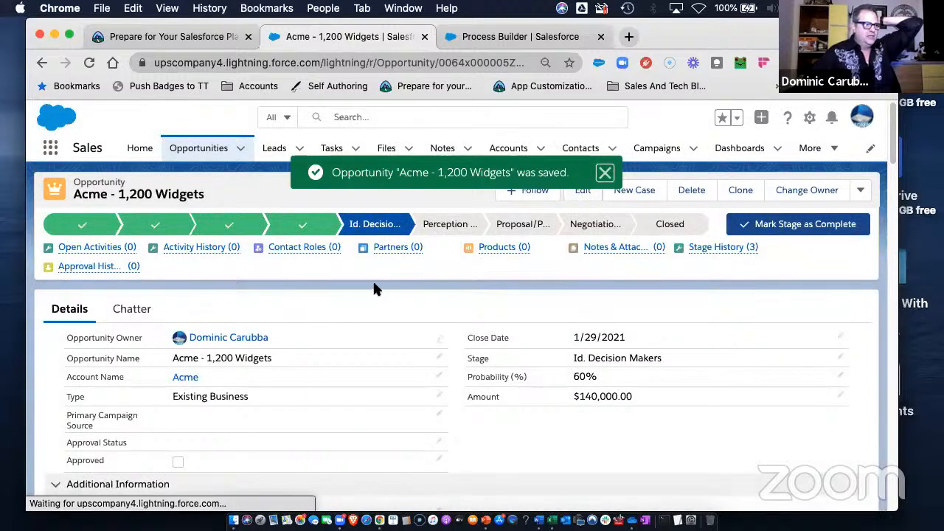
# Examine the opportunity's Chatter feed for the tracked stage and close date changes.
pyautogui.click(132, 313)
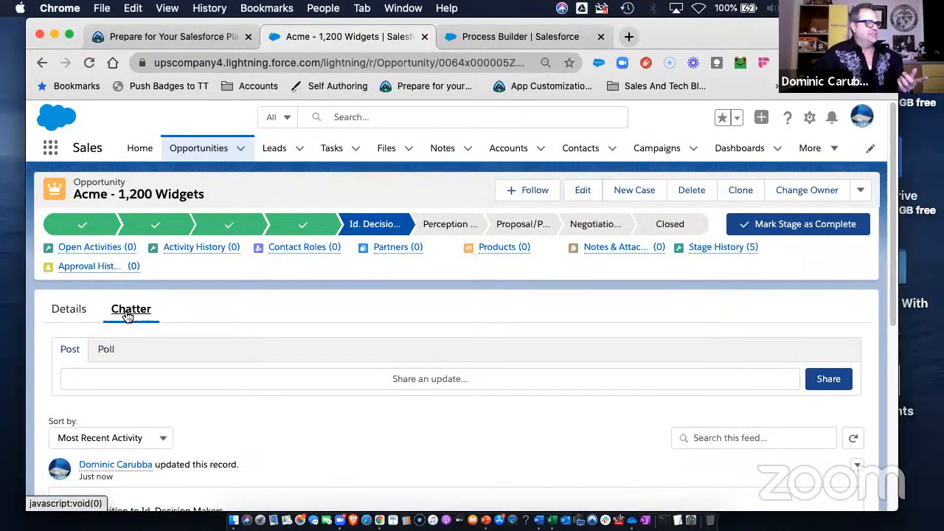
pyautogui.click(65, 314)
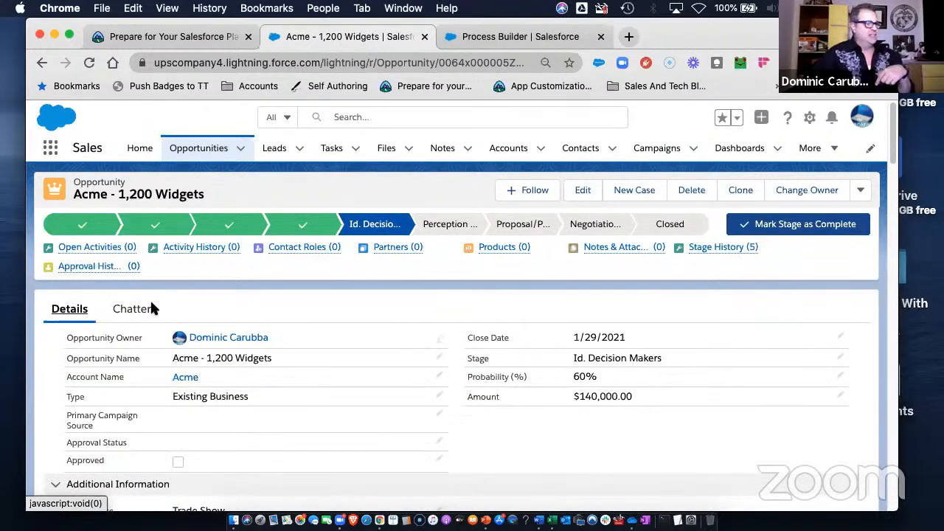
pyautogui.click(120, 319)
pyautogui.scroll(-3, 258, 396)
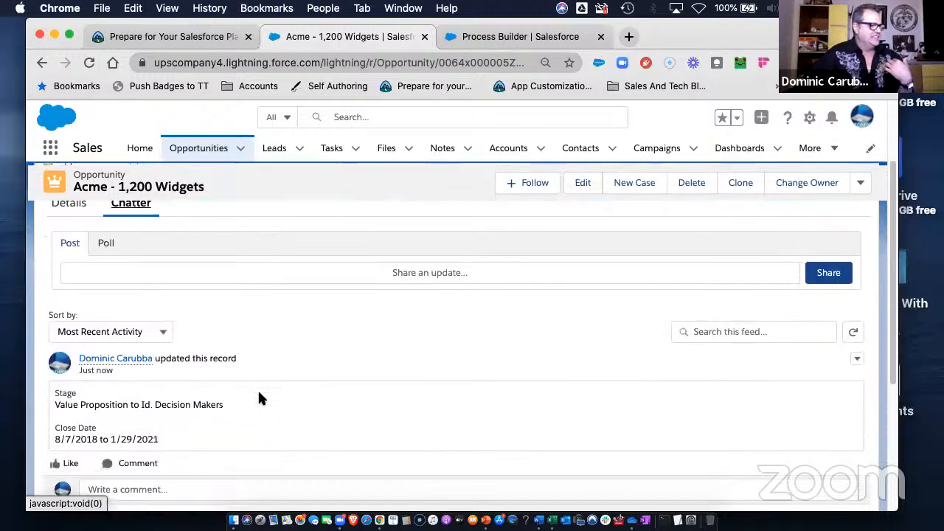
# Read the automated Chatter post about the opportunity's past close date, below the tracked field changes.
pyautogui.scroll(-3, 267, 399)
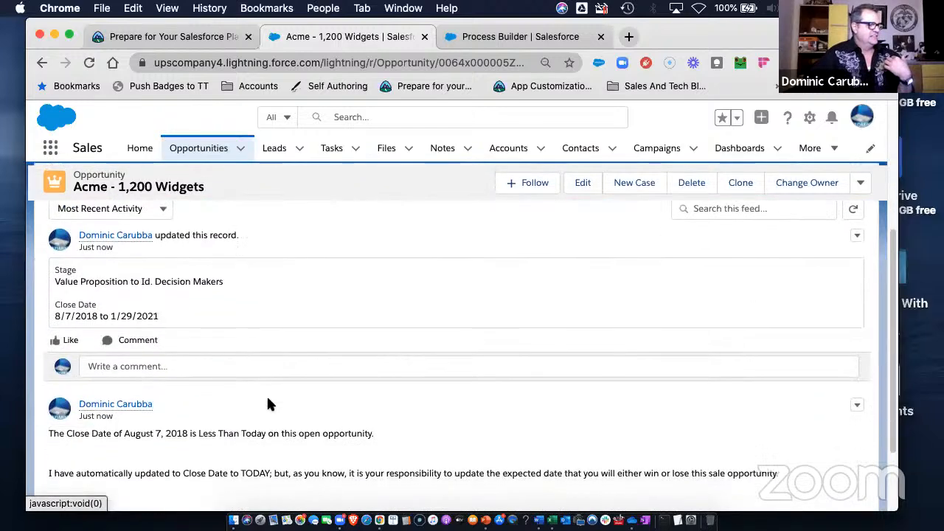
pyautogui.scroll(-1, 266, 405)
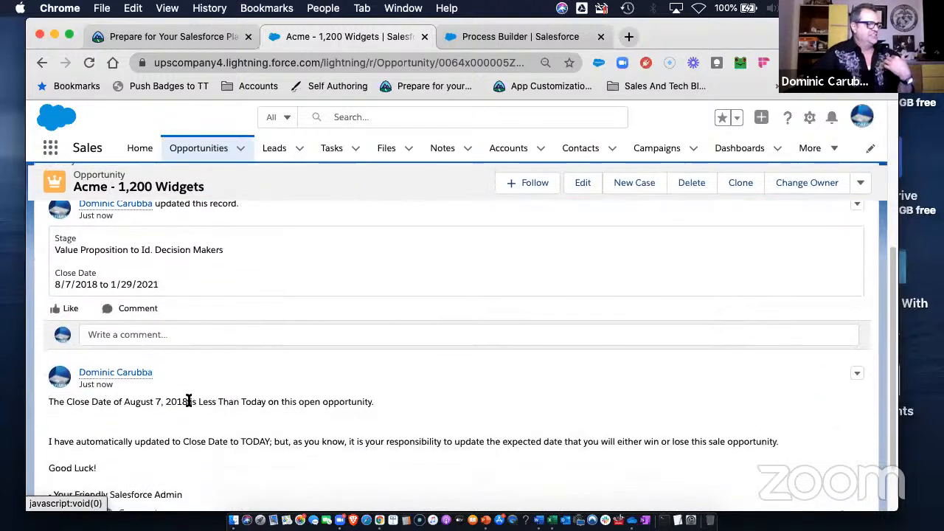
pyautogui.moveTo(107, 401); pyautogui.dragTo(367, 416)
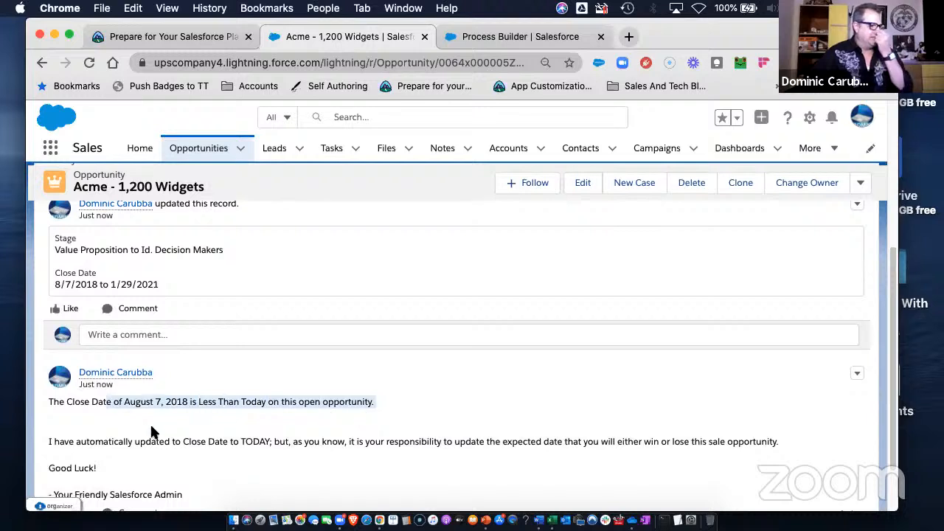
pyautogui.moveTo(172, 437); pyautogui.dragTo(263, 440)
pyautogui.moveTo(395, 439); pyautogui.dragTo(427, 440)
pyautogui.moveTo(541, 439); pyautogui.dragTo(547, 438)
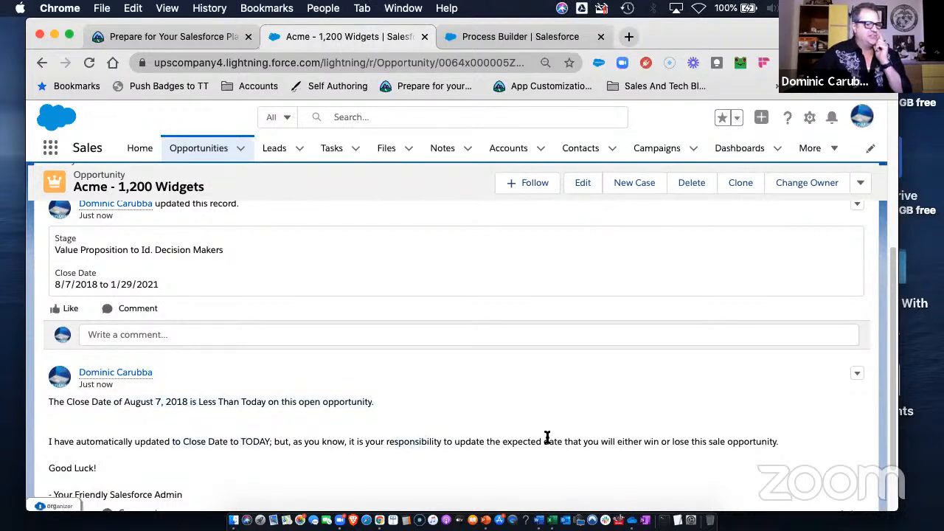
pyautogui.scroll(-2, 561, 421)
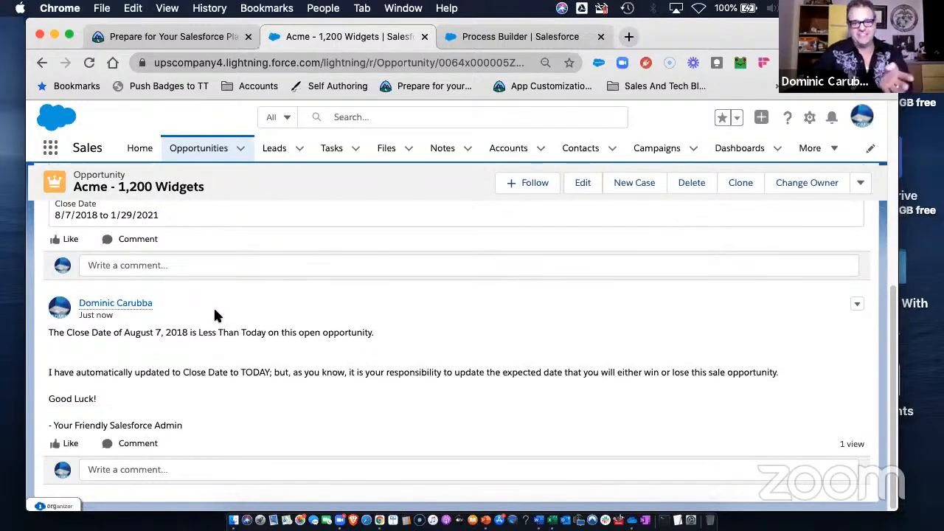
# Try to close the opportunity from the sales path with the stage Closed Won, and dismiss the resulting notice.
pyautogui.scroll(6, 248, 301)
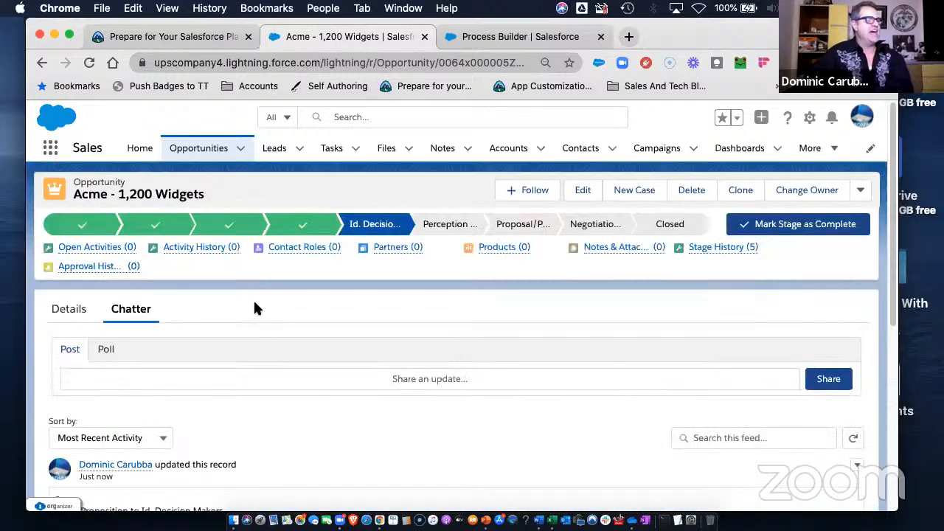
pyautogui.click(675, 227)
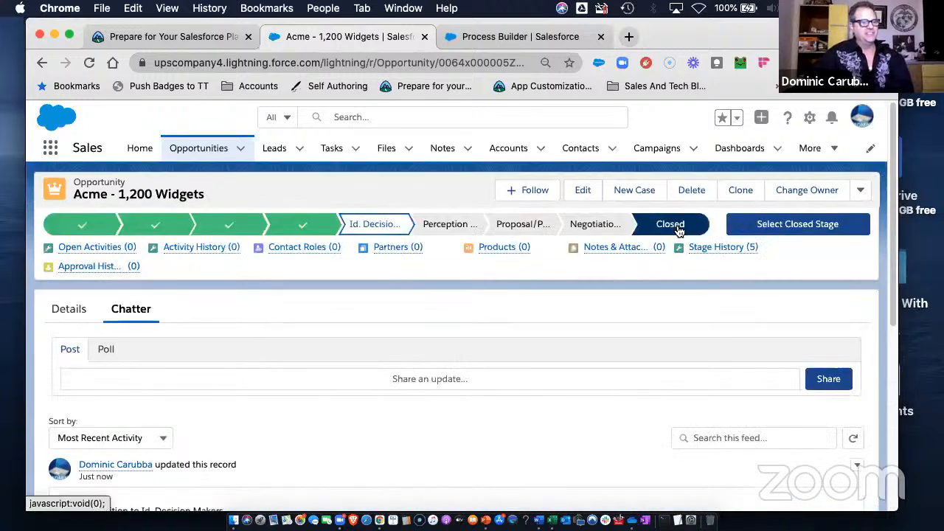
pyautogui.click(774, 233)
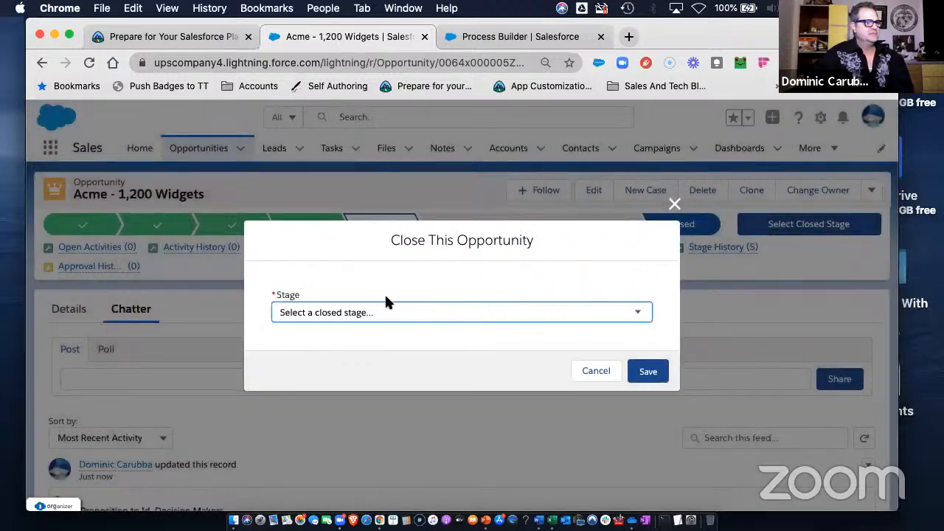
pyautogui.click(346, 313)
pyautogui.click(332, 323)
pyautogui.click(649, 371)
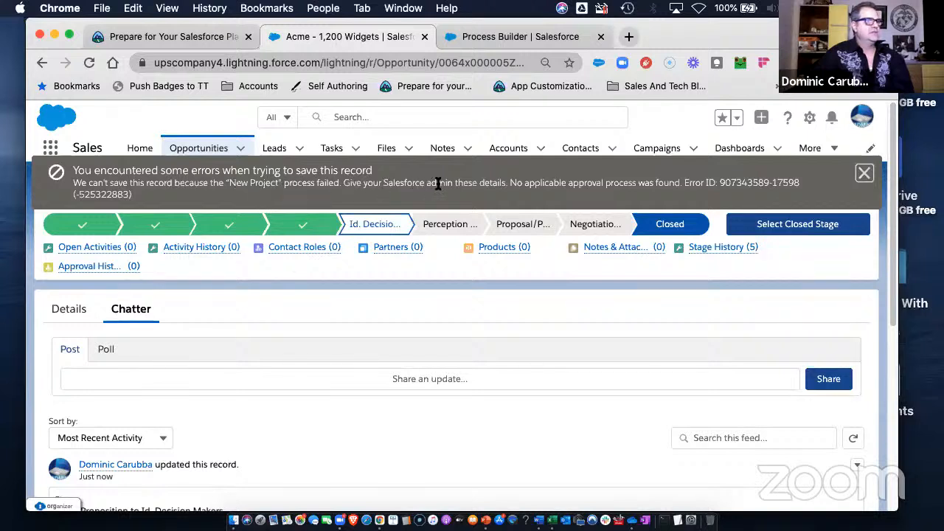
pyautogui.click(864, 174)
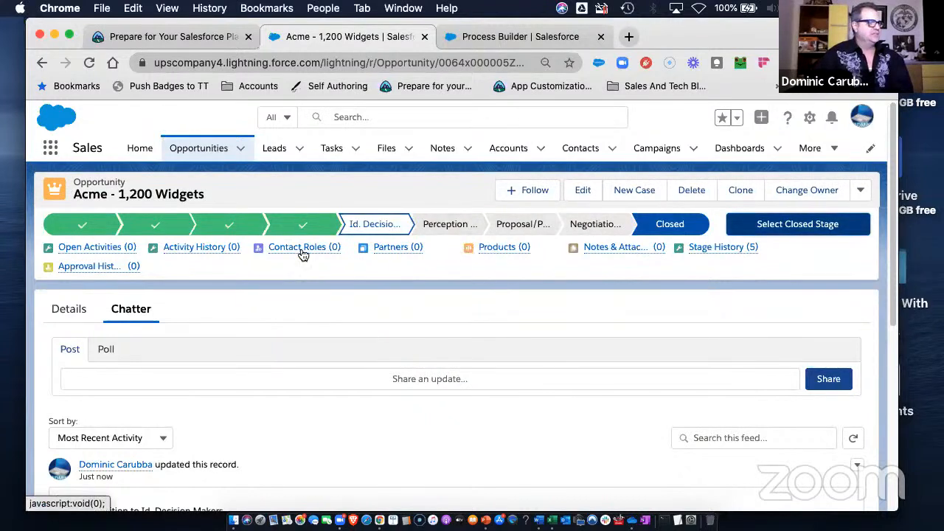
# Check the opportunity's Products related list, and review the immediate actions of Won and Not approved in the New Project process.
pyautogui.click(496, 253)
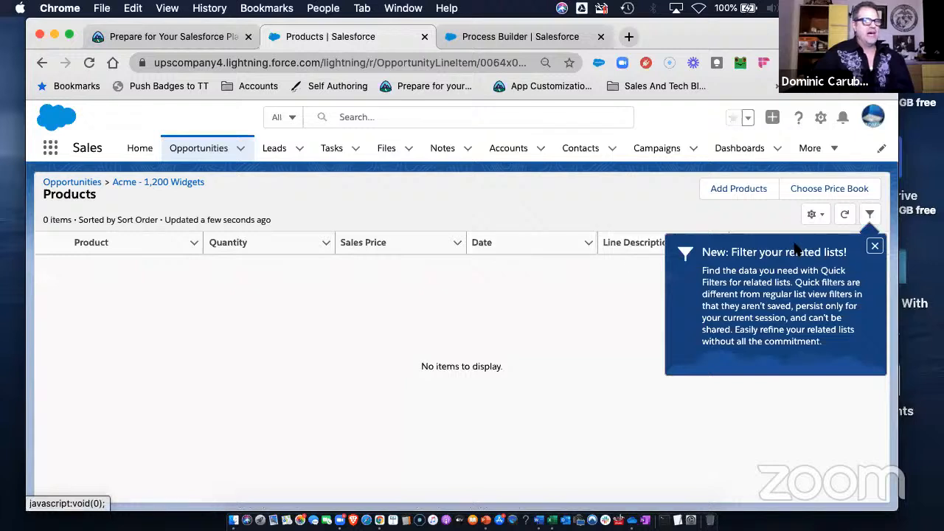
pyautogui.click(876, 247)
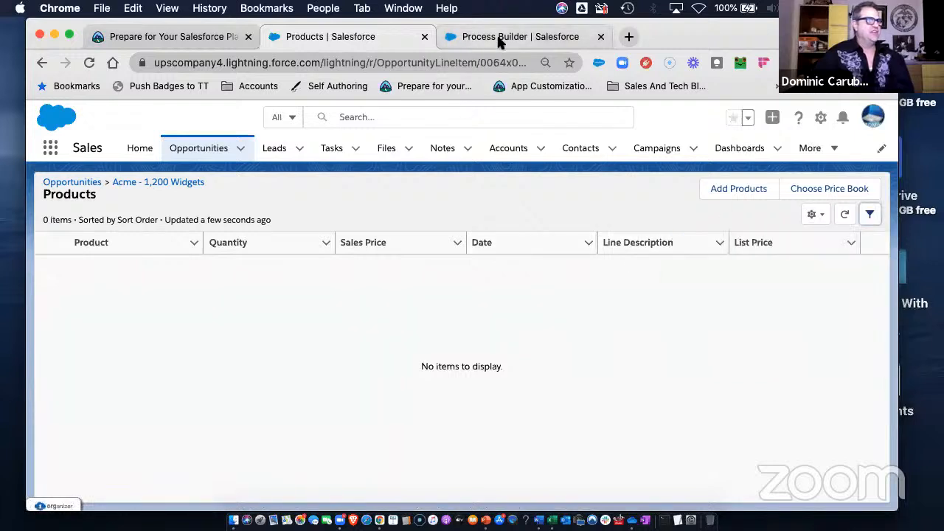
pyautogui.click(496, 33)
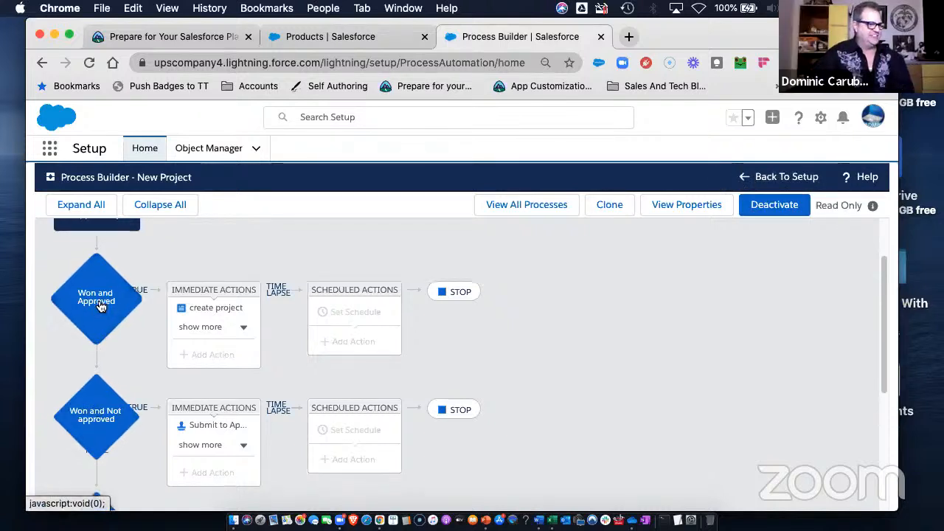
pyautogui.scroll(-3, 103, 303)
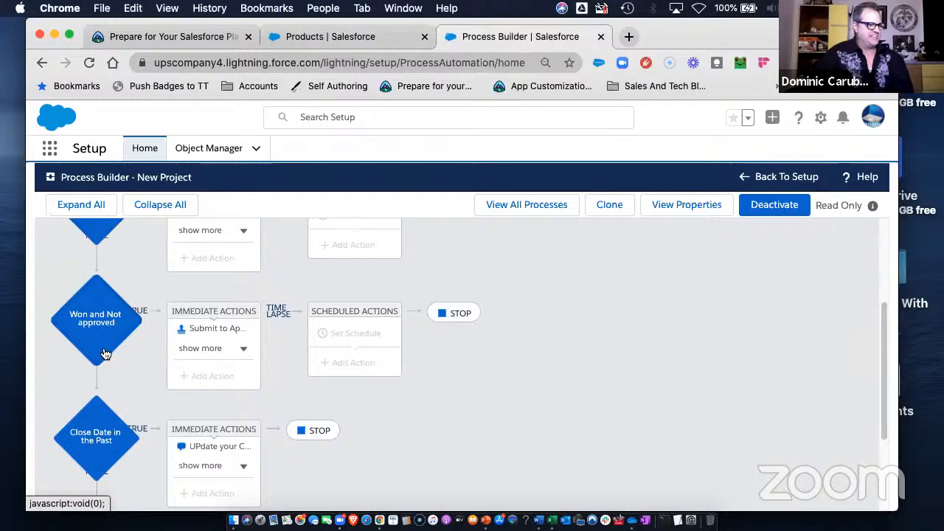
pyautogui.scroll(1, 96, 434)
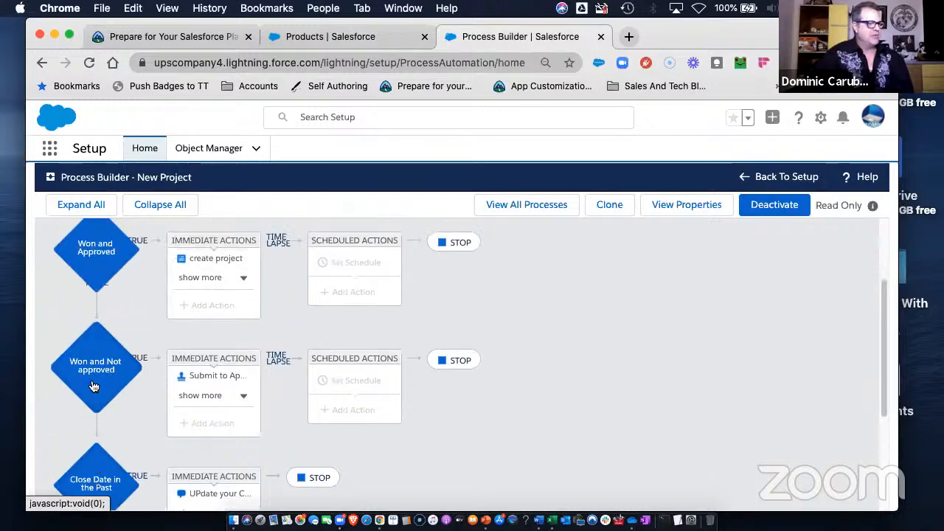
pyautogui.click(225, 397)
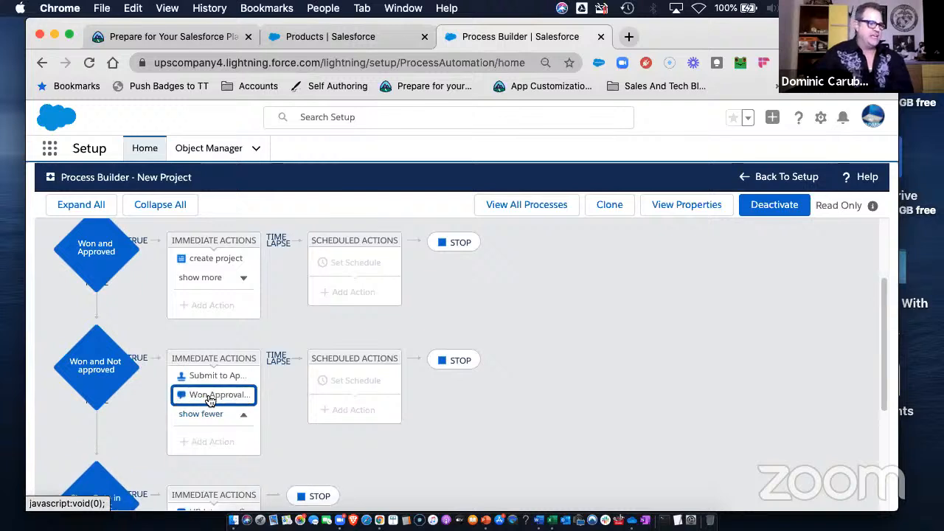
pyautogui.scroll(3, 316, 310)
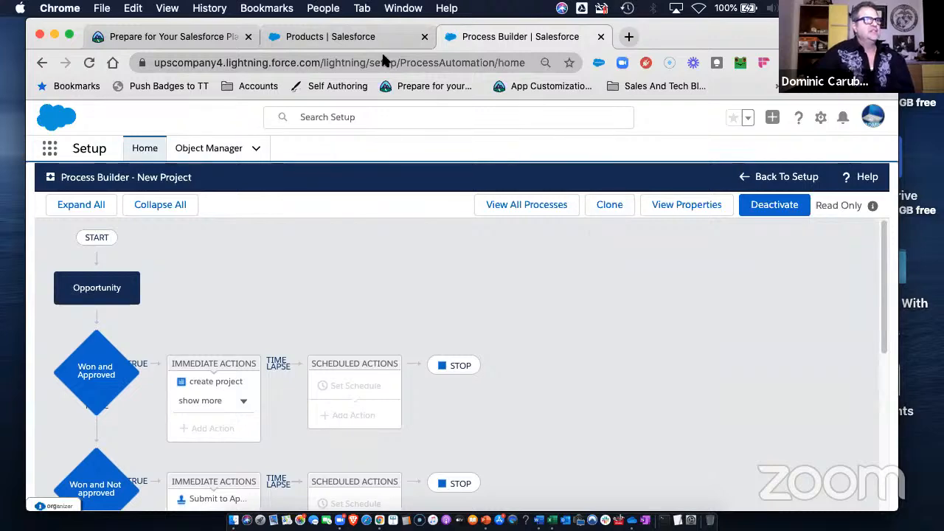
pyautogui.click(339, 38)
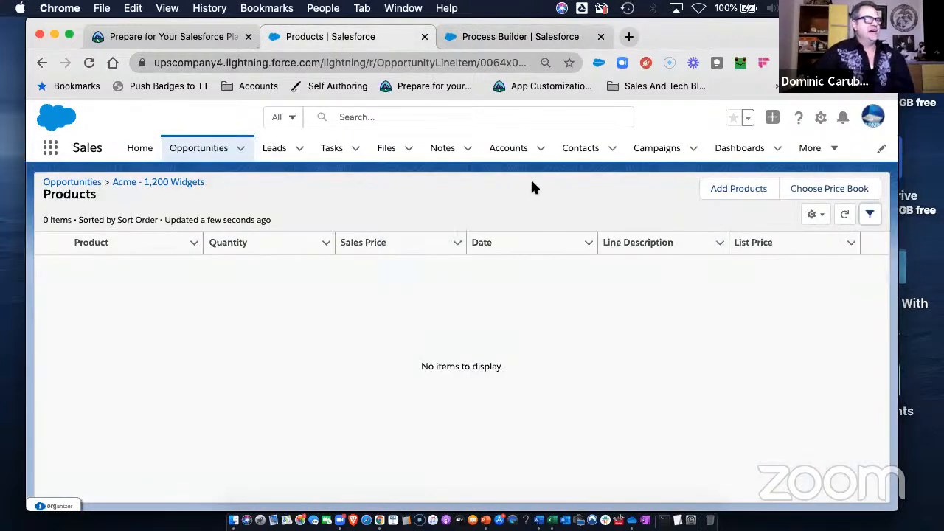
# Clone the New Project process as a version of the current process, keeping its name.
pyautogui.click(526, 36)
pyautogui.click(589, 206)
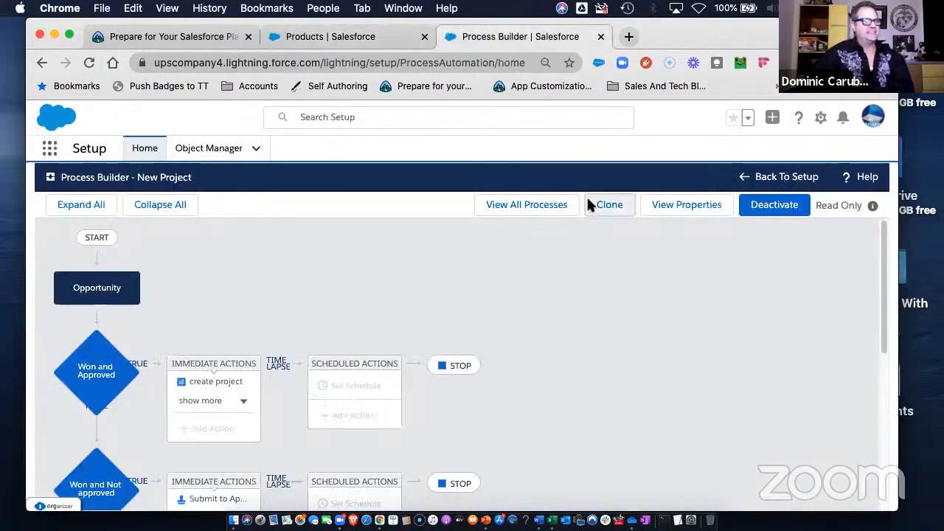
pyautogui.scroll(-1, 442, 358)
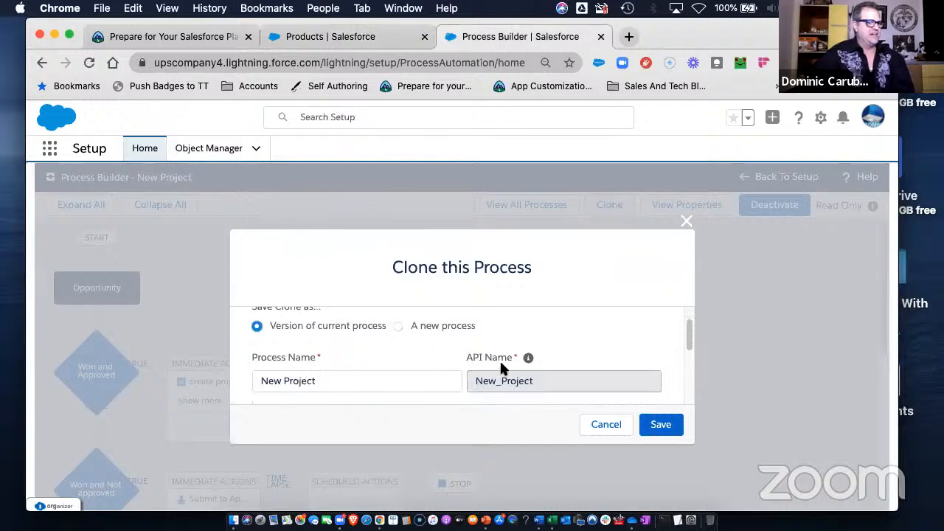
pyautogui.click(661, 424)
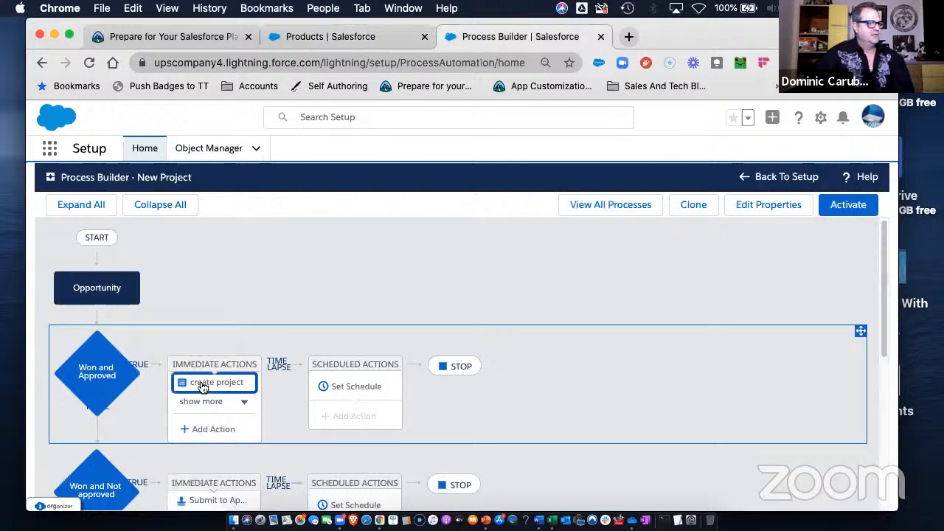
# Review the create project action's field values and the conditions of the Won and Approved criteria.
pyautogui.click(215, 384)
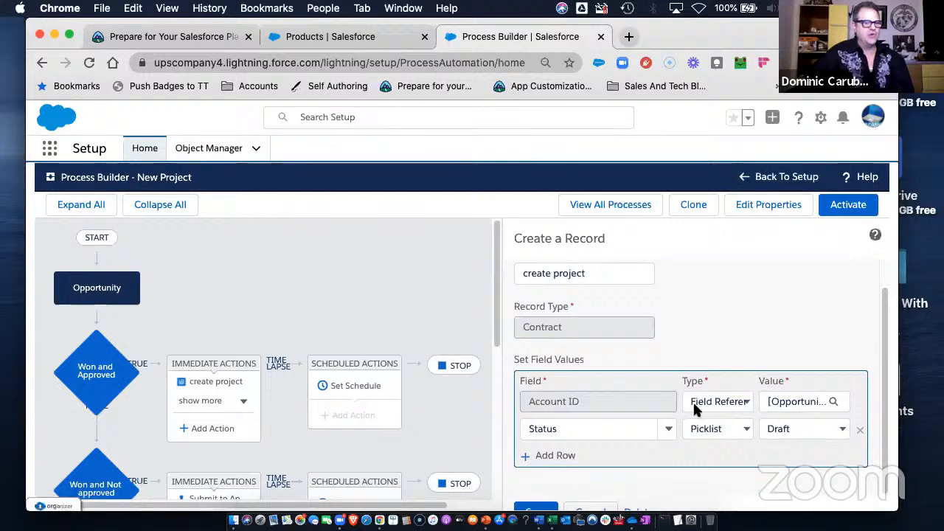
pyautogui.click(96, 370)
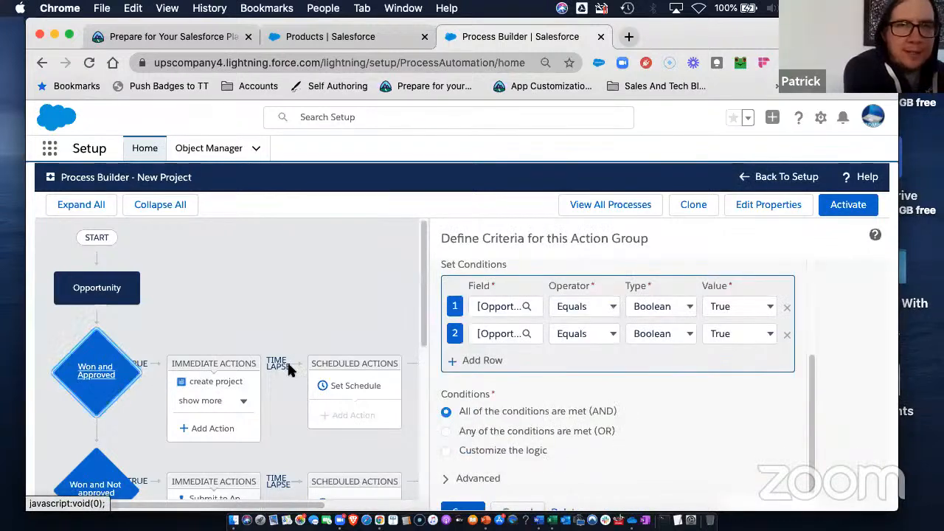
pyautogui.scroll(-2, 177, 329)
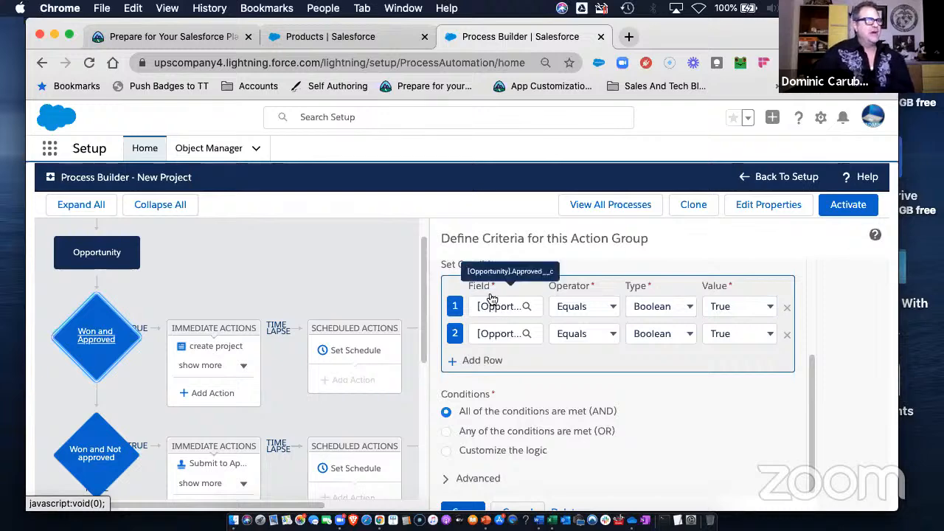
# Return to the Acme - 1,200 Widgets record and check its Approval Status and Approved fields.
pyautogui.click(376, 36)
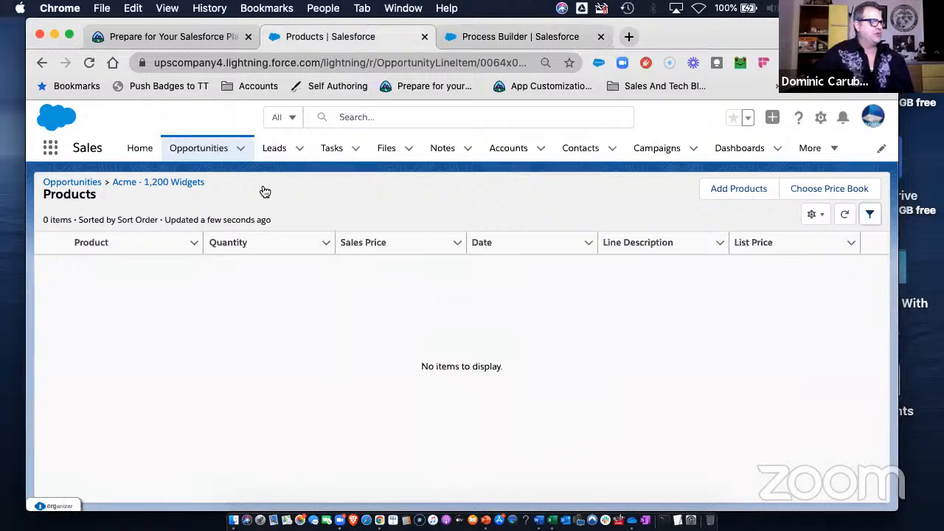
pyautogui.click(150, 185)
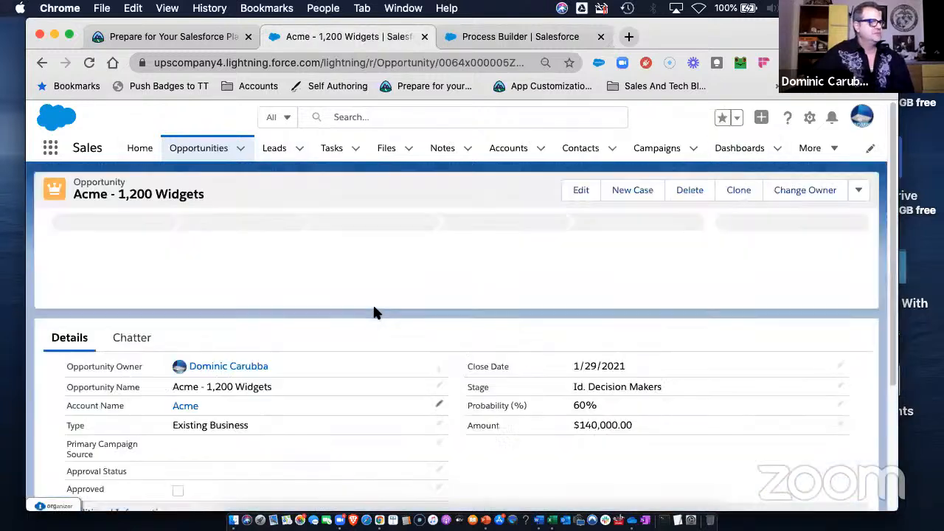
pyautogui.scroll(-2, 378, 369)
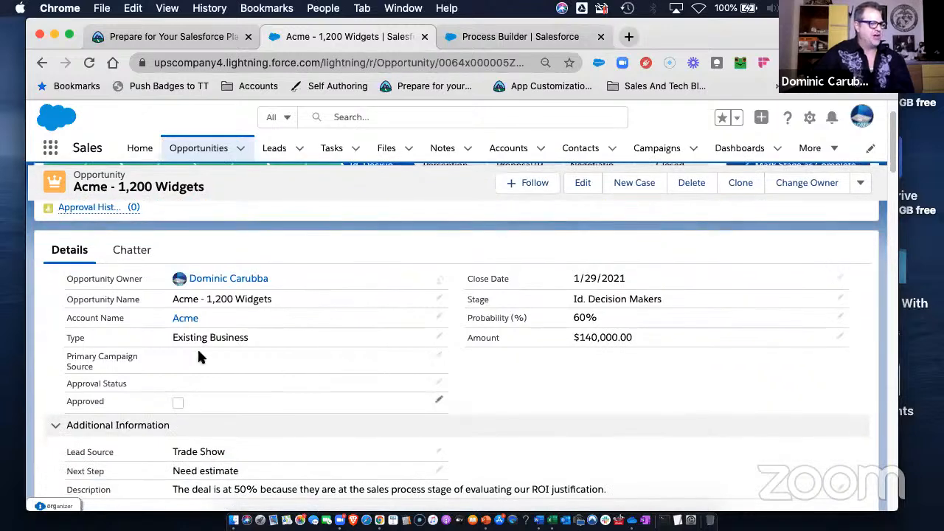
# In the Won and Approved criteria of New Project, turn off executing actions only when specified changes are made, and save.
pyautogui.click(451, 36)
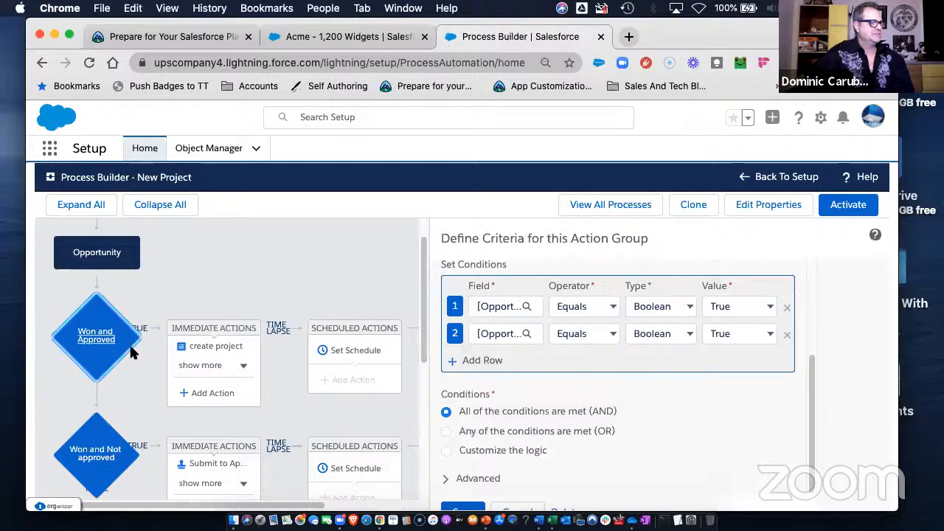
pyautogui.click(98, 347)
pyautogui.scroll(-1, 101, 348)
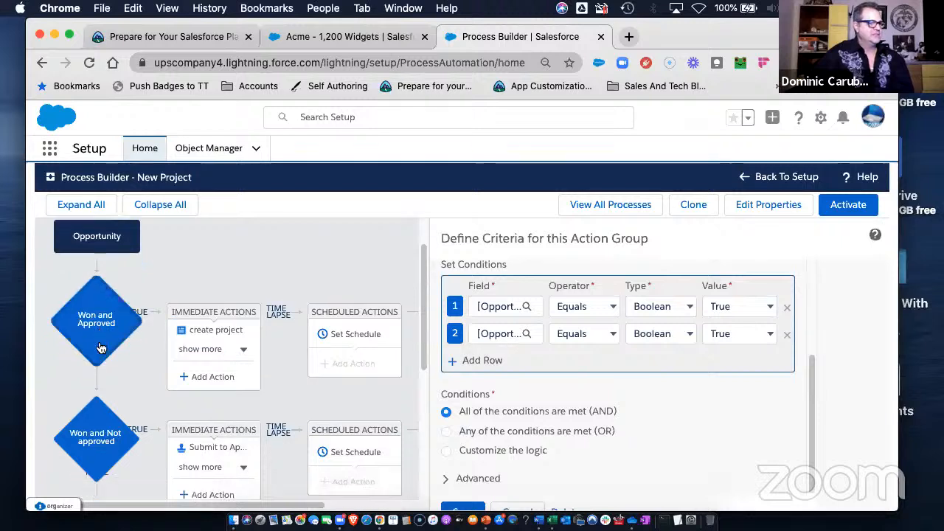
pyautogui.click(445, 478)
pyautogui.scroll(-1, 443, 479)
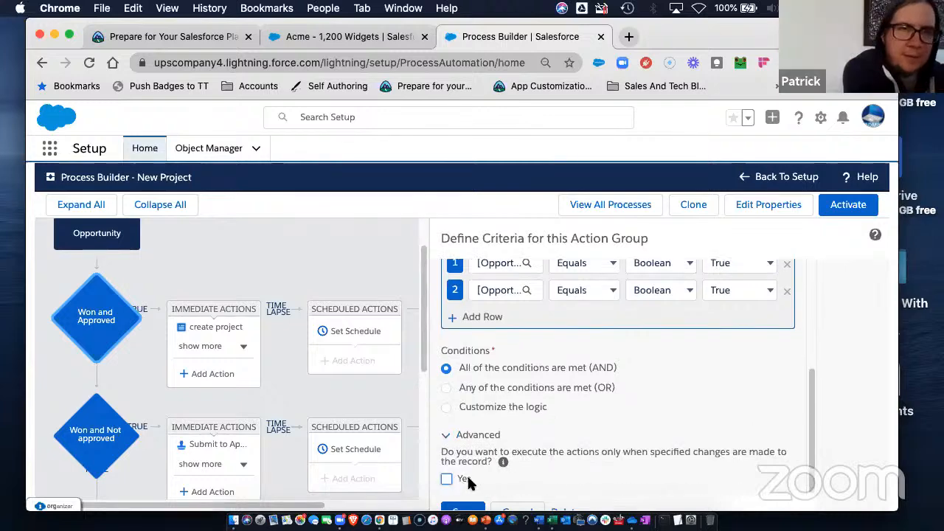
pyautogui.click(465, 509)
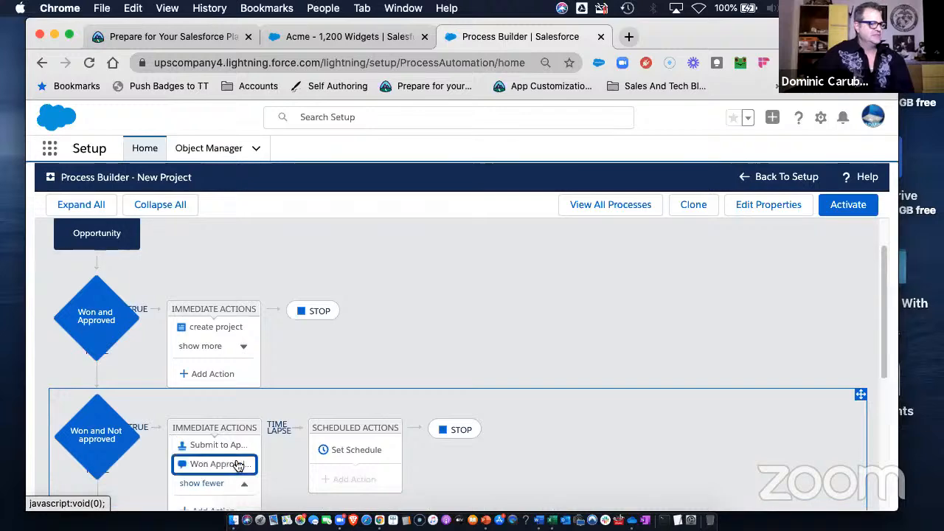
# Try to close the Acme - 1,200 Widgets opportunity with the stage Closed Won.
pyautogui.click(362, 36)
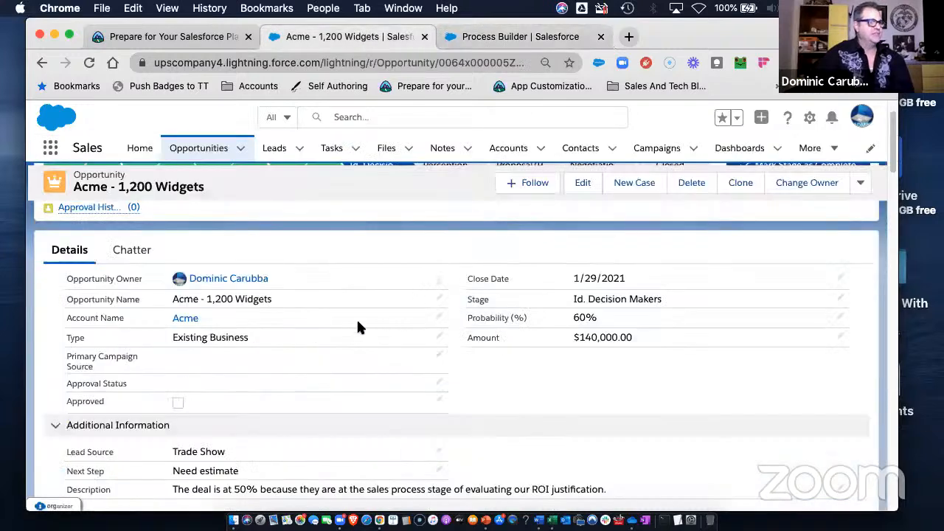
pyautogui.scroll(2, 679, 273)
pyautogui.click(671, 223)
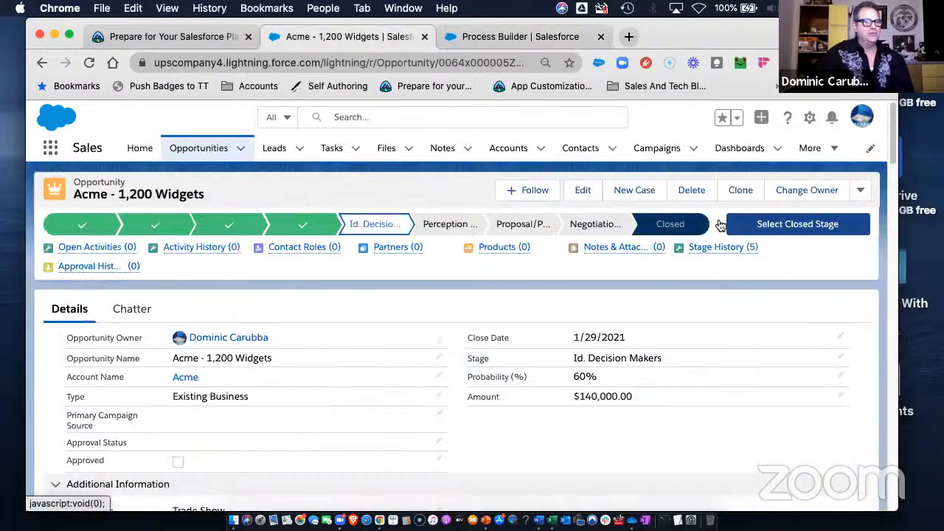
pyautogui.click(771, 226)
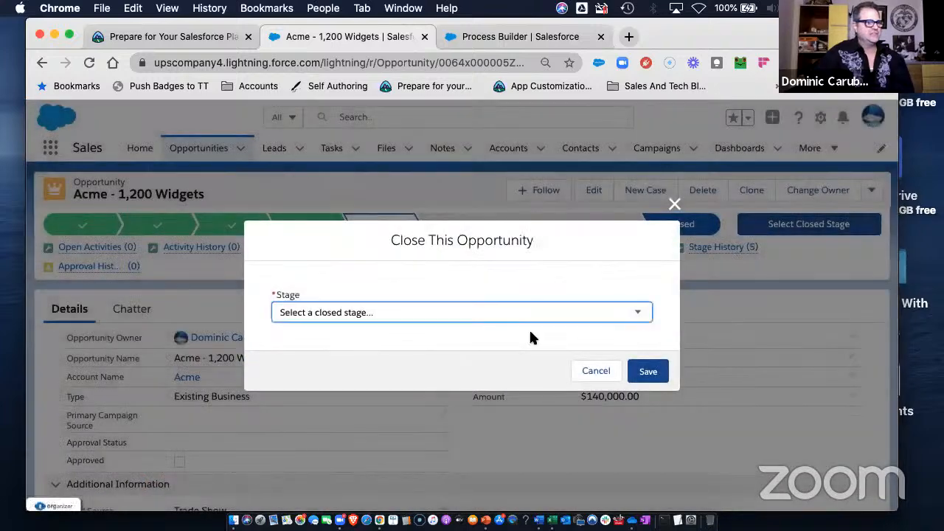
pyautogui.click(479, 316)
pyautogui.click(380, 325)
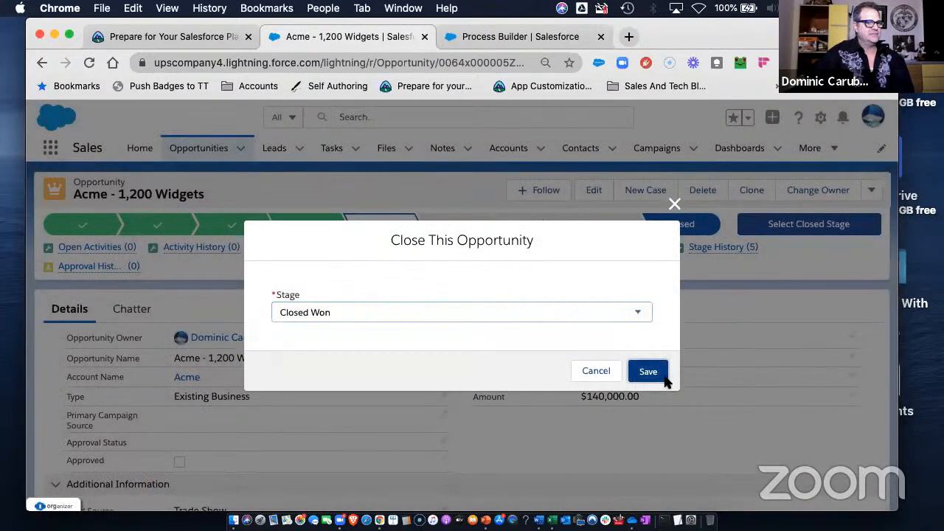
pyautogui.click(649, 373)
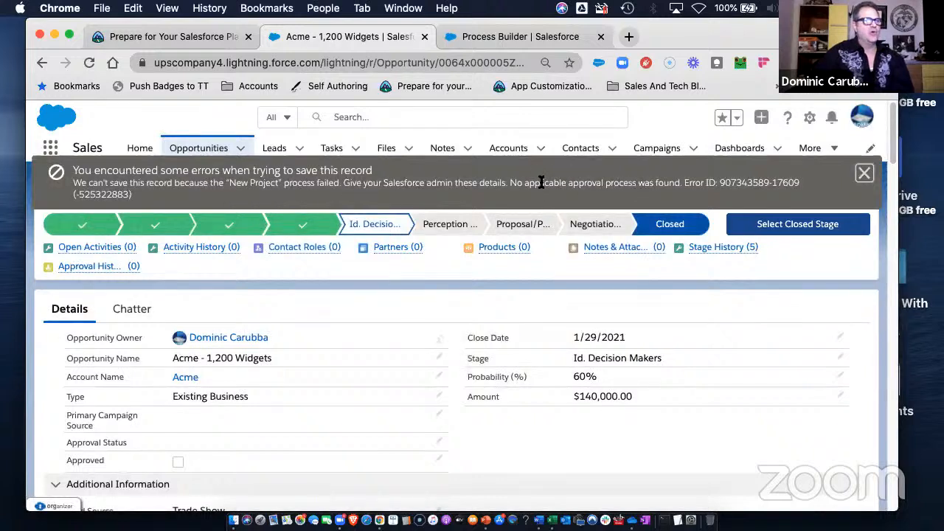
pyautogui.moveTo(543, 182); pyautogui.dragTo(639, 184)
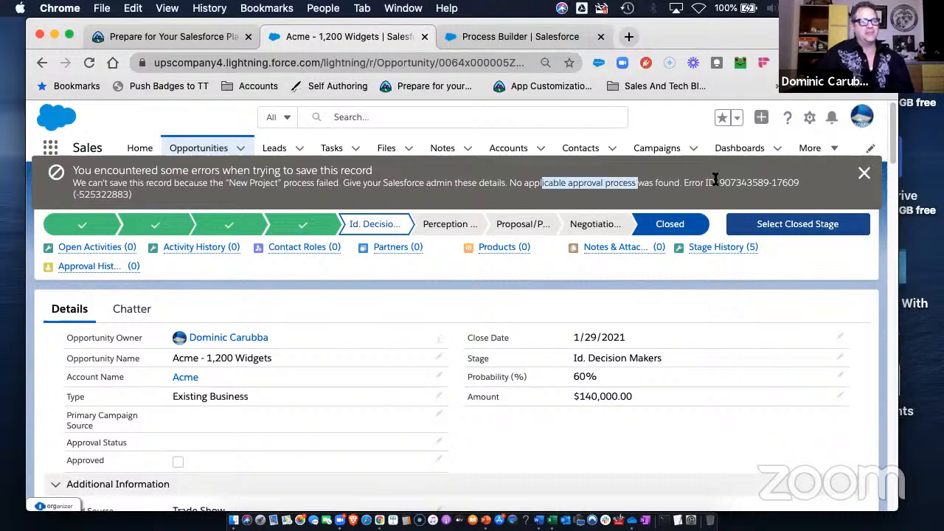
pyautogui.click(864, 173)
# Return to Setup and activate the Opportunity Approval process for opportunities, accepting that its approval steps become locked.
pyautogui.click(457, 37)
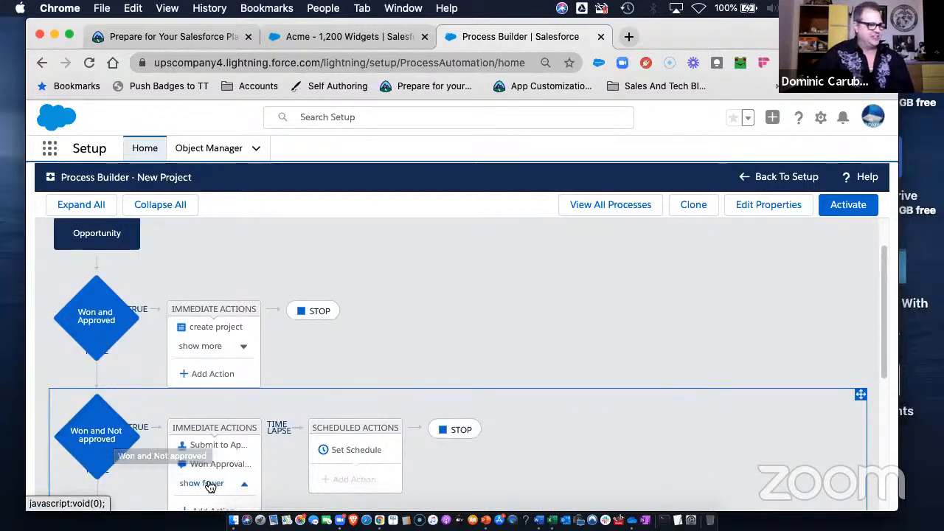
pyautogui.click(217, 451)
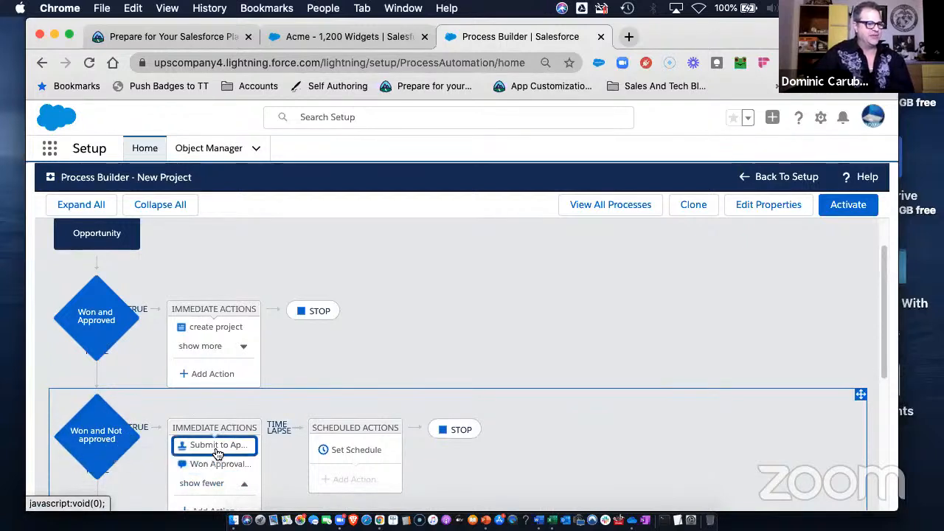
pyautogui.click(751, 179)
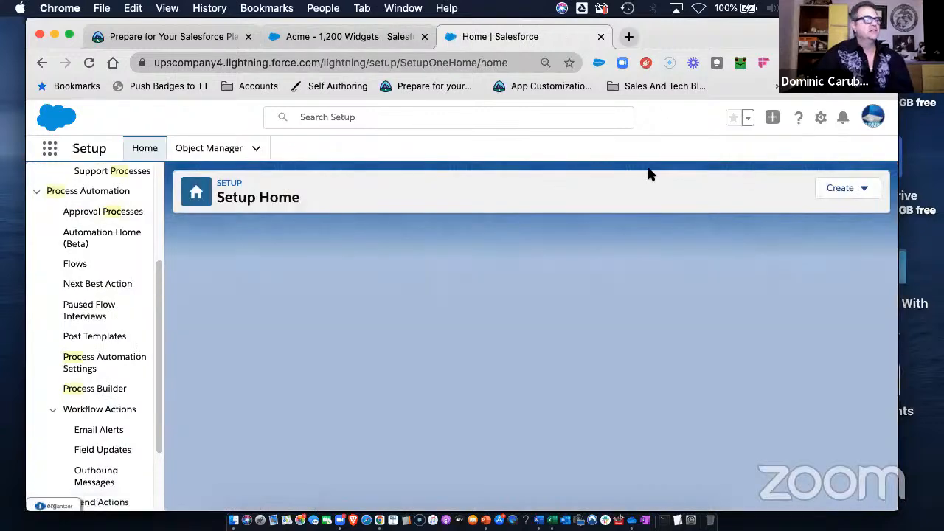
pyautogui.scroll(-3, 111, 336)
pyautogui.scroll(5, 116, 295)
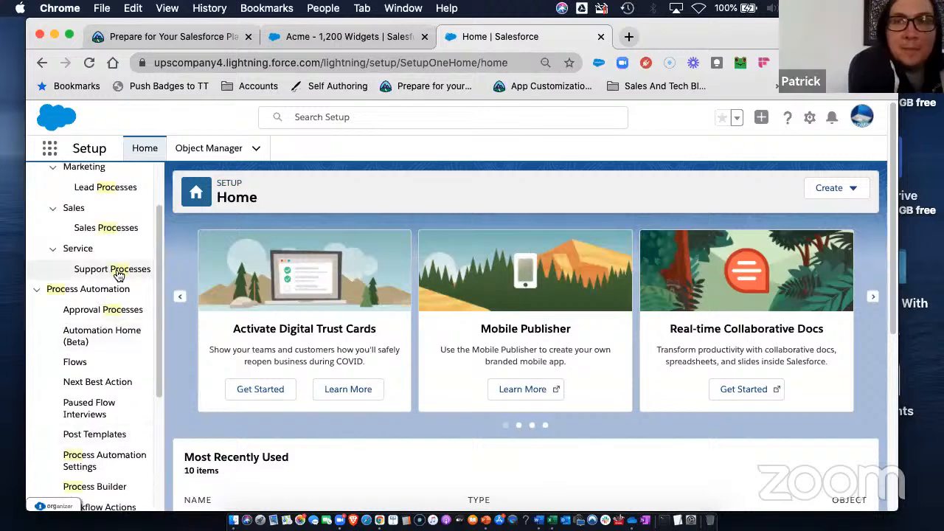
pyautogui.click(98, 311)
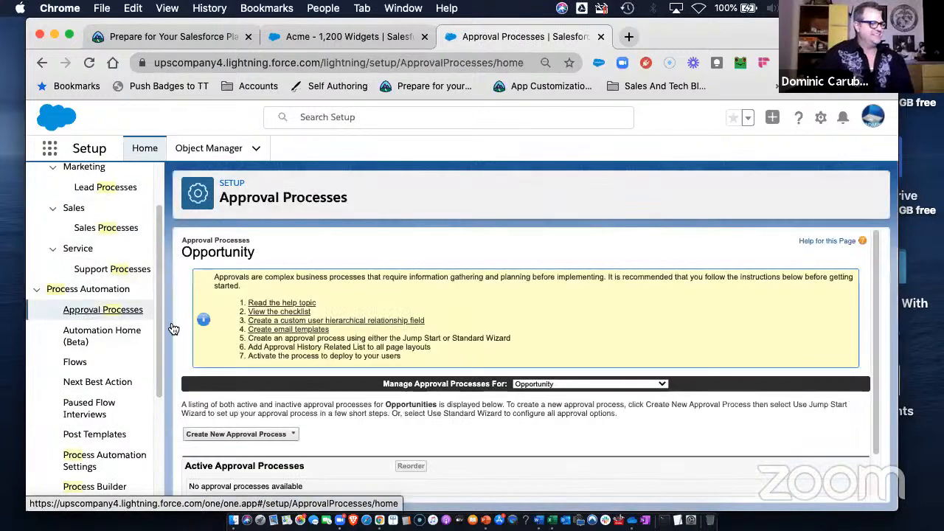
pyautogui.scroll(-2, 343, 412)
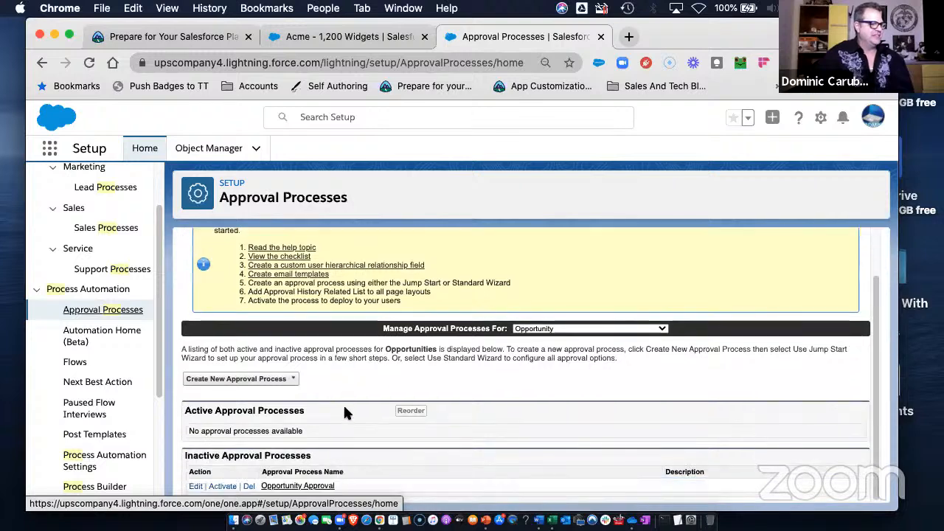
pyautogui.click(223, 486)
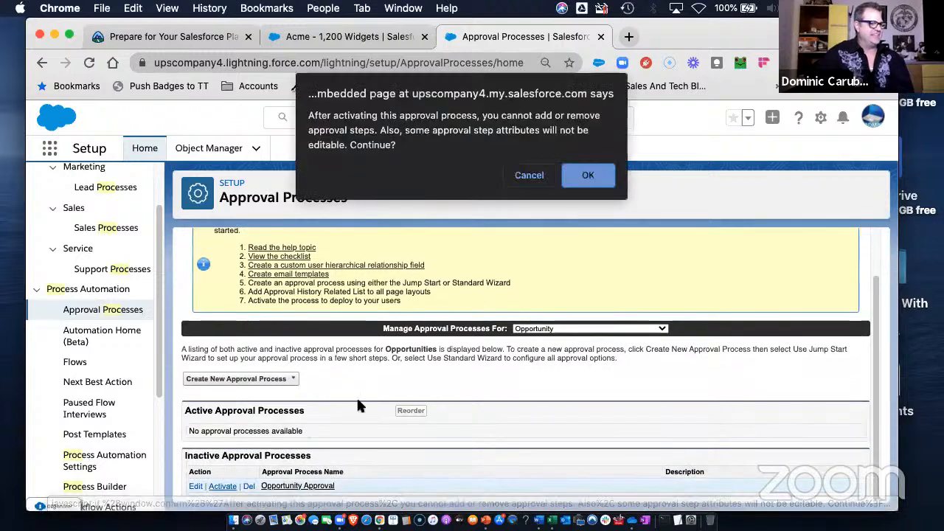
pyautogui.click(587, 177)
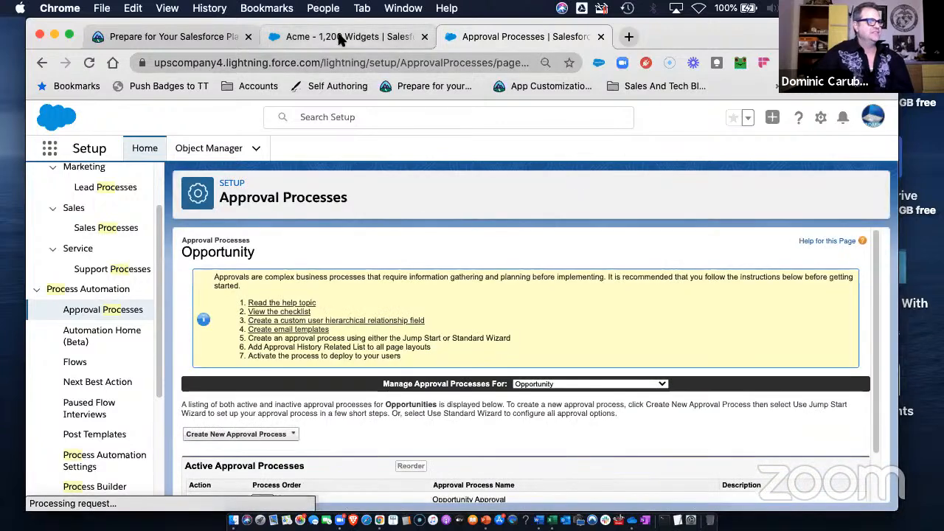
pyautogui.scroll(-3, 368, 386)
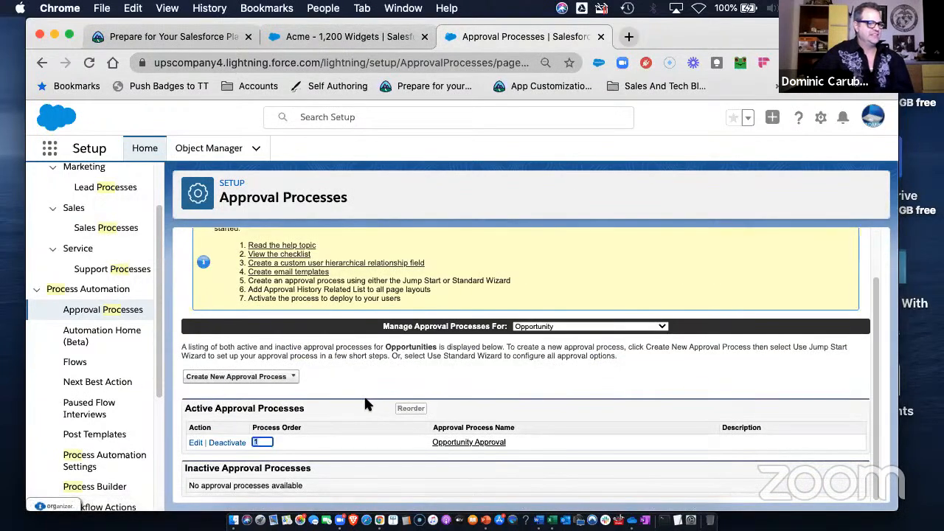
pyautogui.scroll(2, 365, 398)
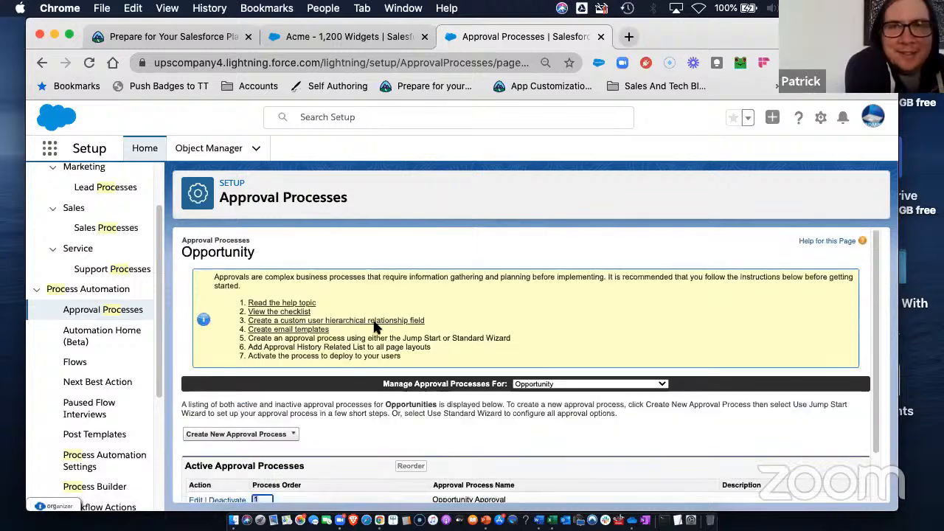
# Close the Acme - 1,200 Widgets opportunity as Closed Won and check its approval fields.
pyautogui.click(332, 39)
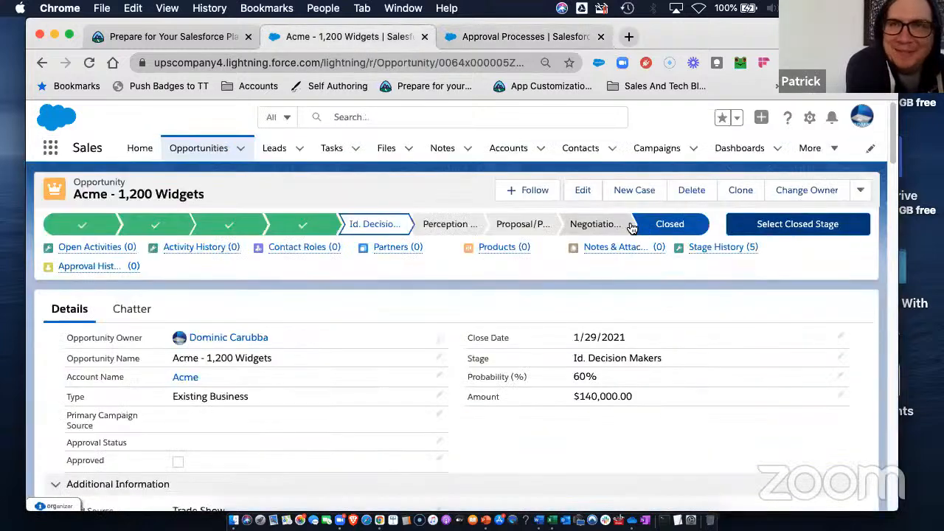
pyautogui.click(670, 224)
pyautogui.click(784, 230)
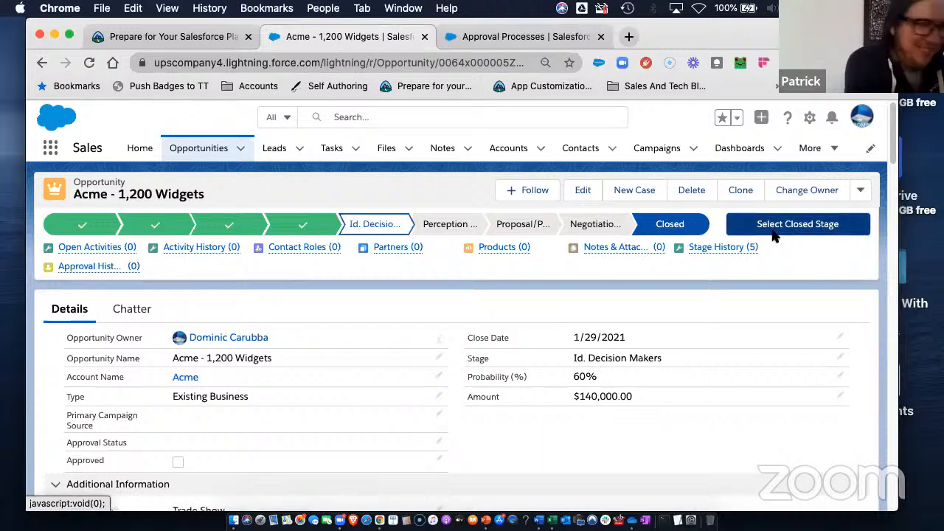
pyautogui.click(316, 312)
pyautogui.click(318, 325)
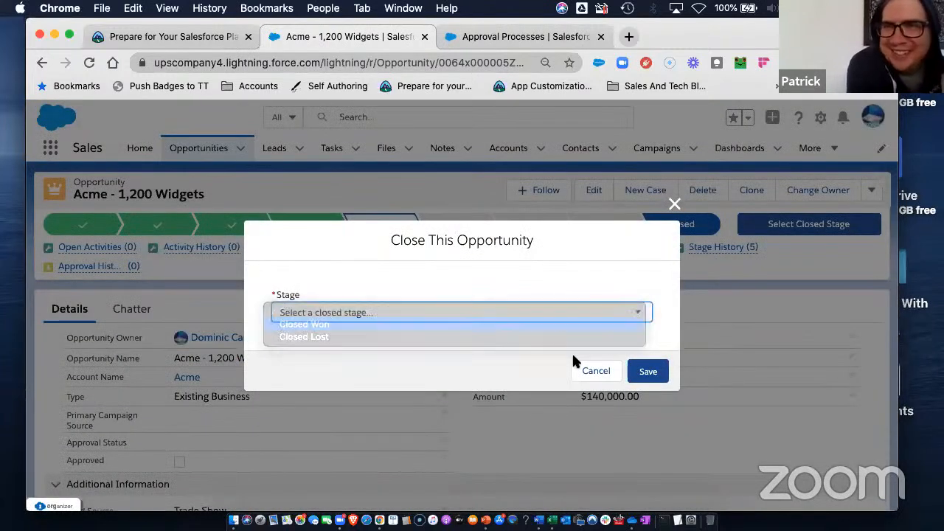
pyautogui.click(648, 371)
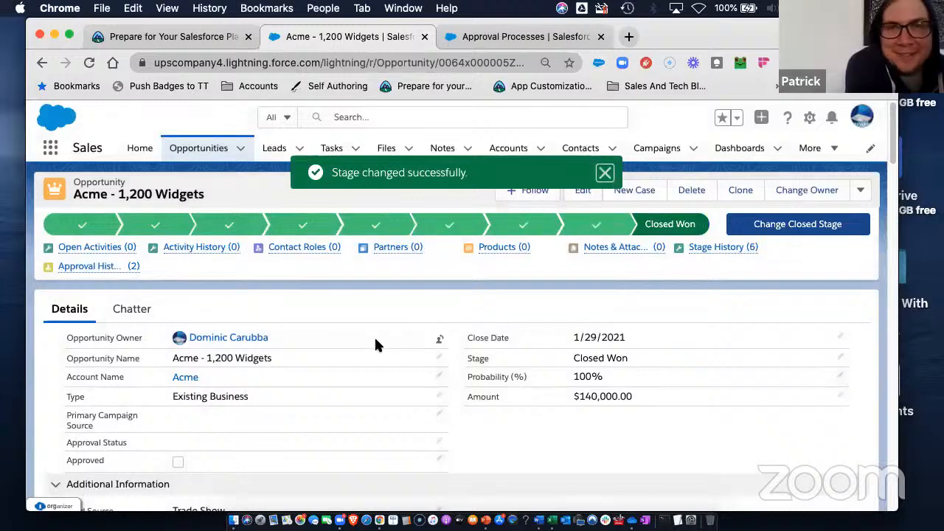
pyautogui.scroll(-1, 322, 372)
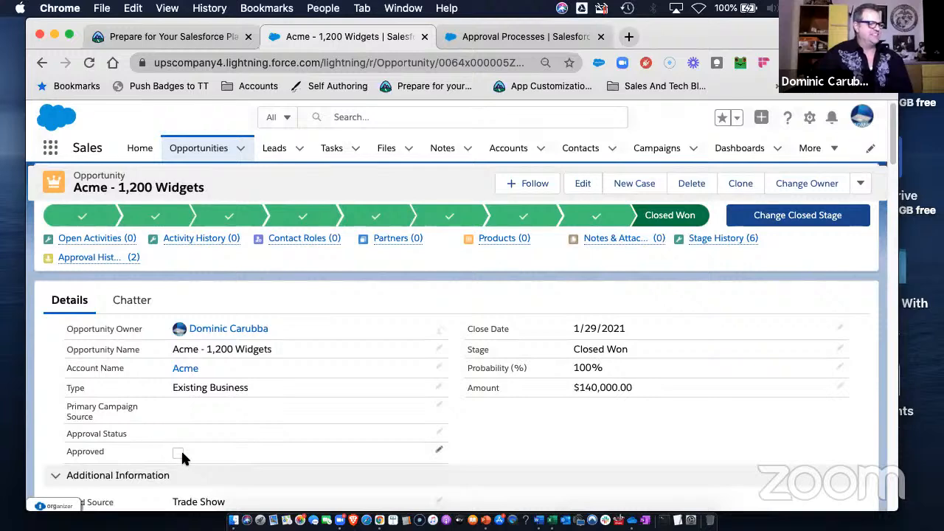
# List the versions of the New Project process in Process Builder and open Version 3.
pyautogui.click(514, 38)
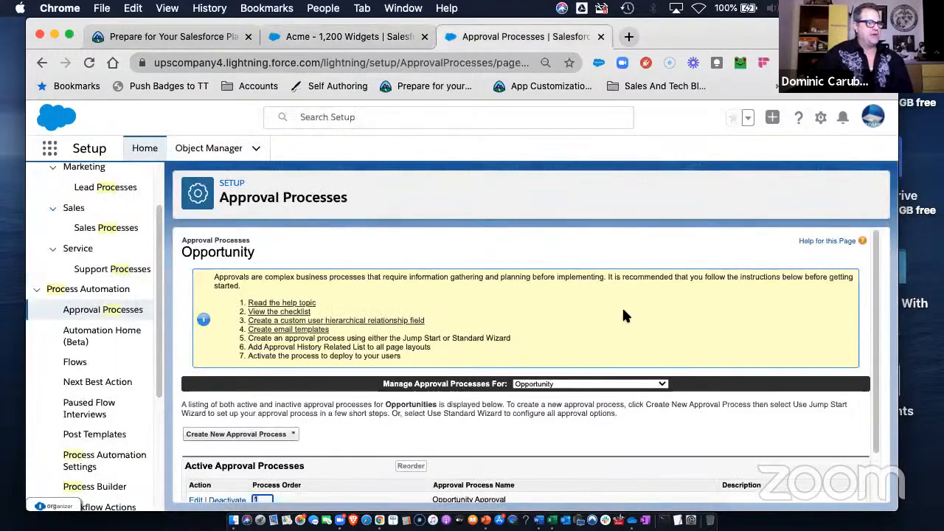
pyautogui.click(111, 487)
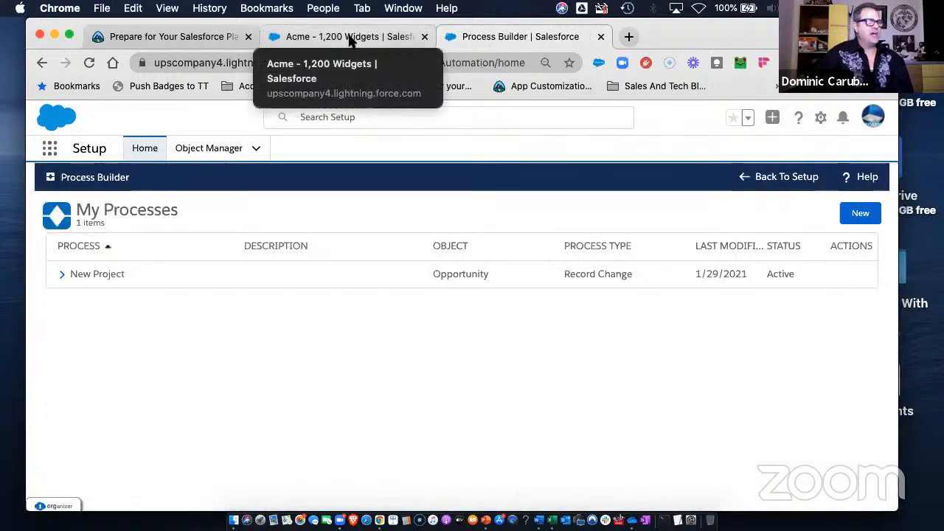
pyautogui.click(83, 276)
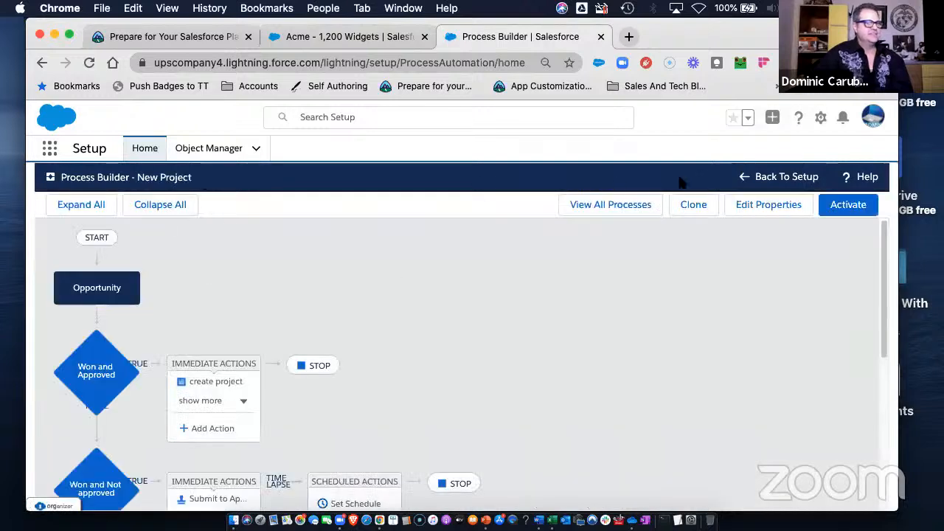
pyautogui.click(617, 209)
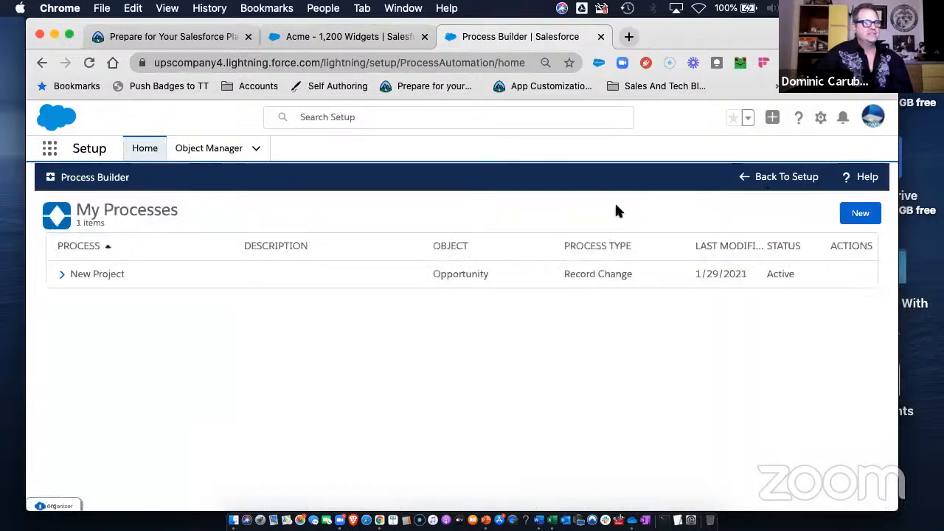
pyautogui.click(63, 274)
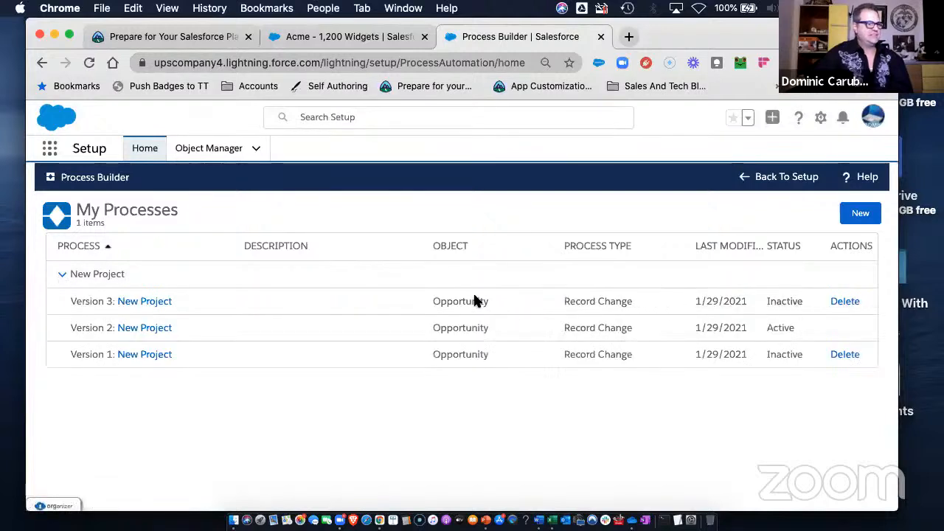
pyautogui.click(146, 303)
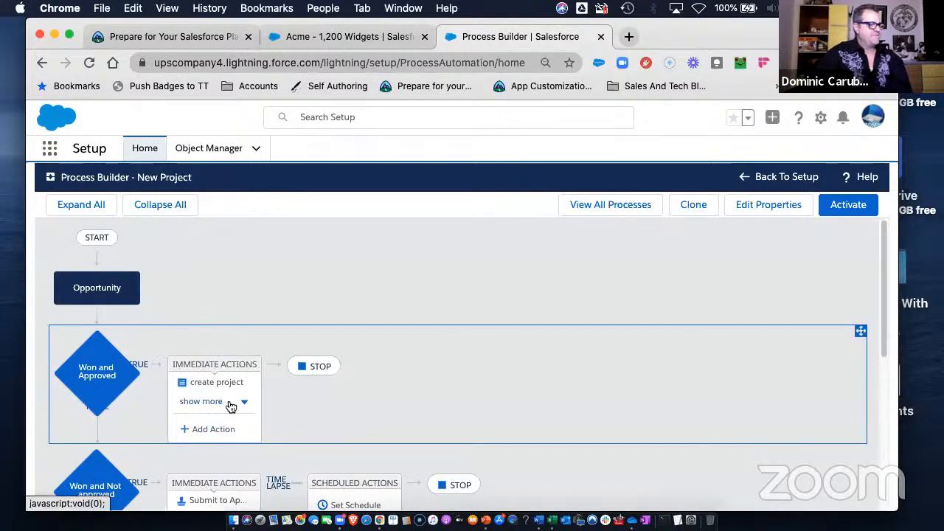
pyautogui.click(213, 429)
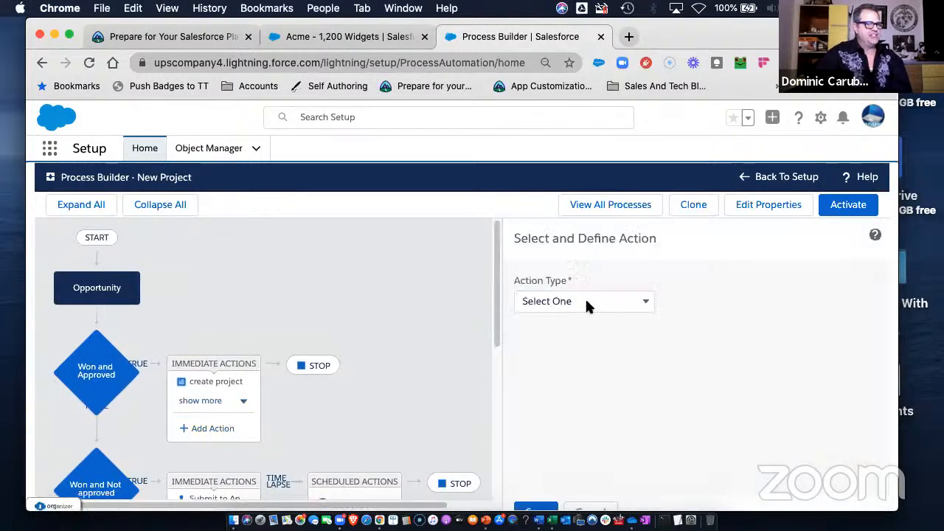
pyautogui.click(588, 304)
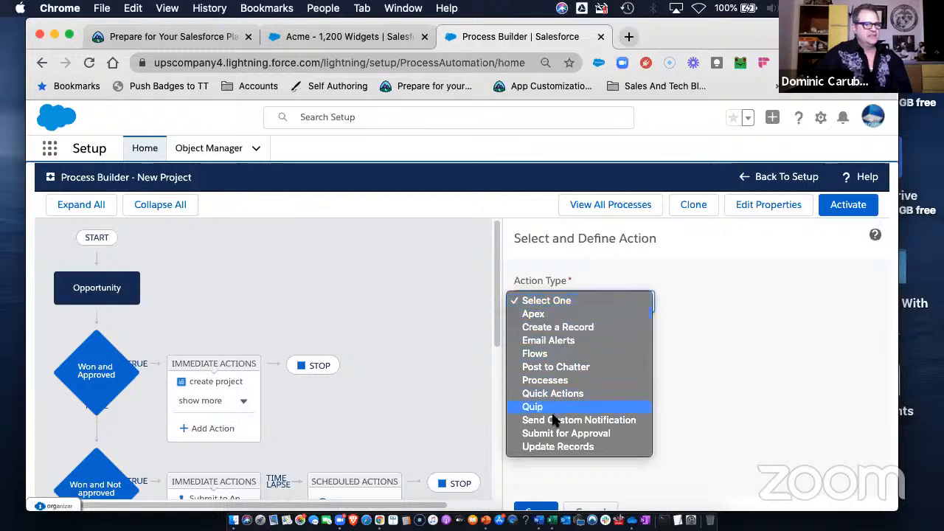
pyautogui.press('Return')
pyautogui.click(574, 352)
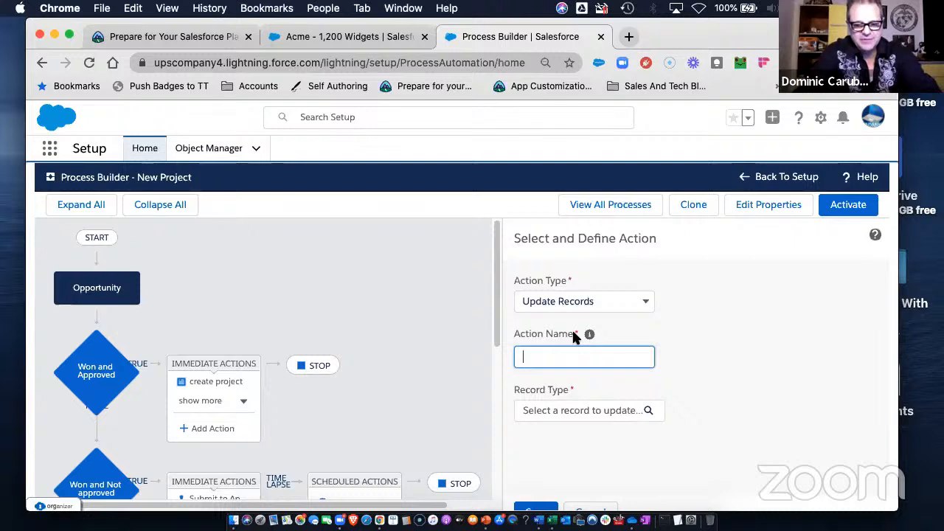
pyautogui.write('Pendi')
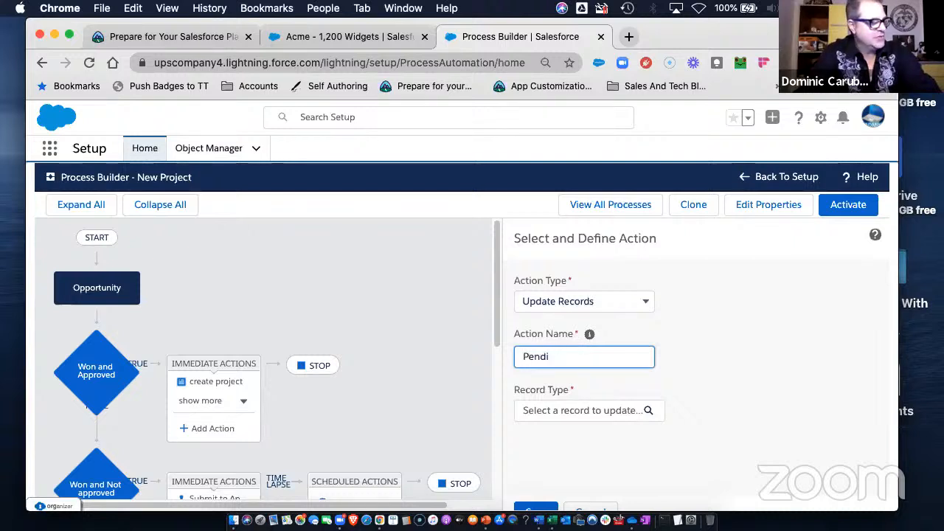
pyautogui.press('BackSpace')
pyautogui.press('BackSpace')
pyautogui.press('BackSpace')
pyautogui.press('BackSpace')
pyautogui.press('BackSpace')
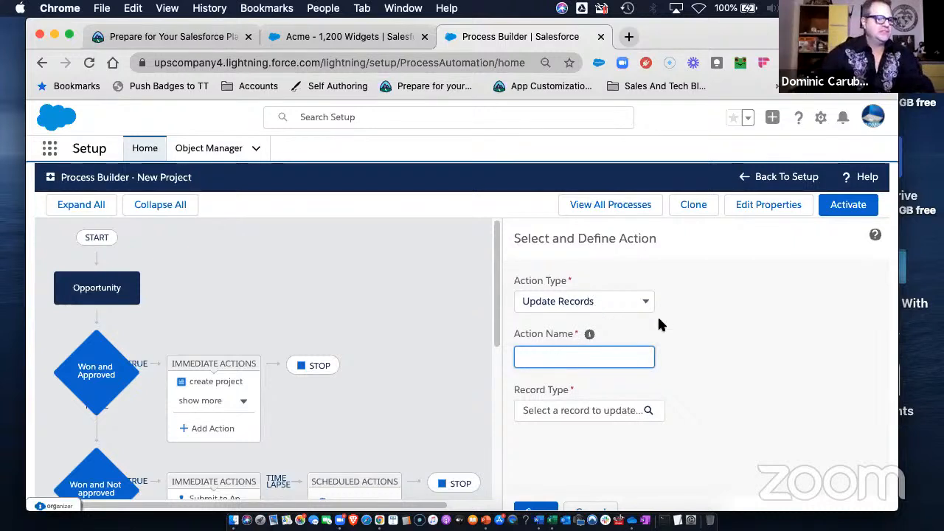
pyautogui.click(593, 509)
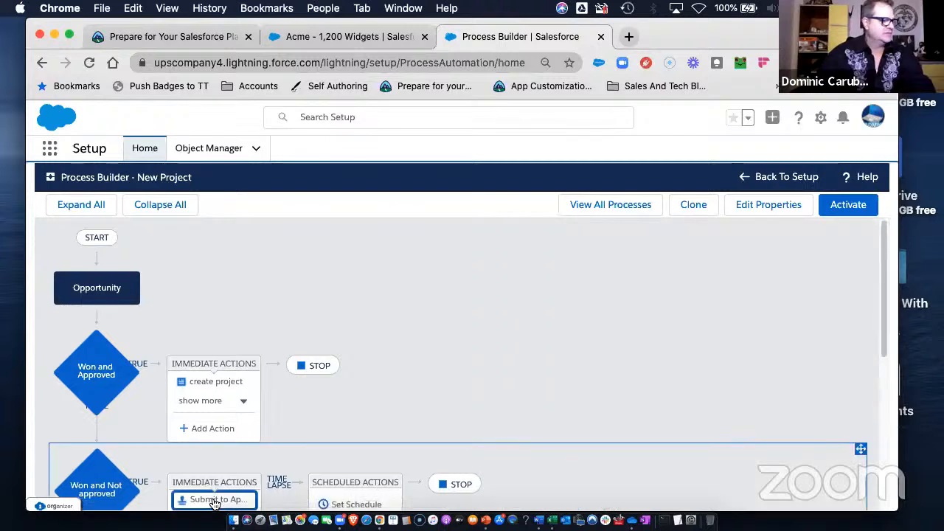
# Add an Update Records action named Submitted for Approval to the immediate actions of the Close Date in the Past criteria.
pyautogui.click(214, 502)
pyautogui.scroll(-5, 331, 401)
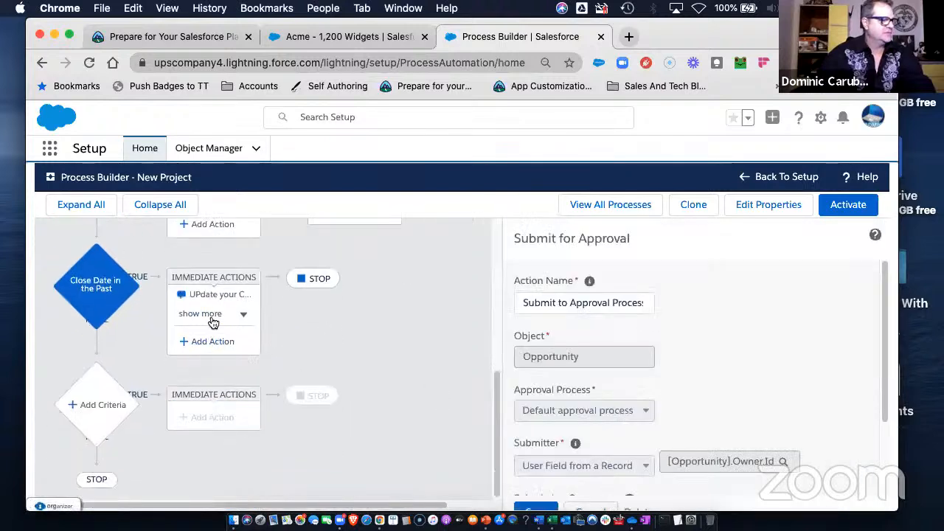
pyautogui.click(213, 341)
pyautogui.click(554, 301)
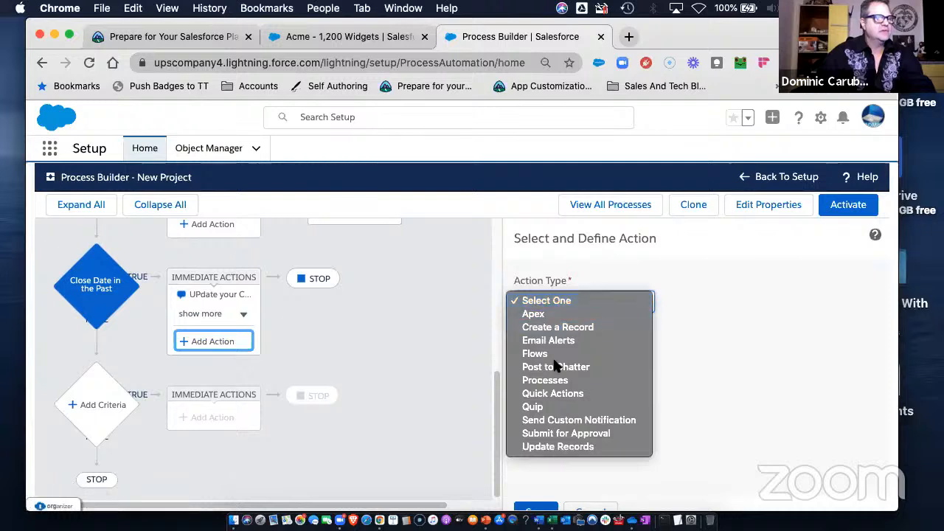
pyautogui.click(558, 446)
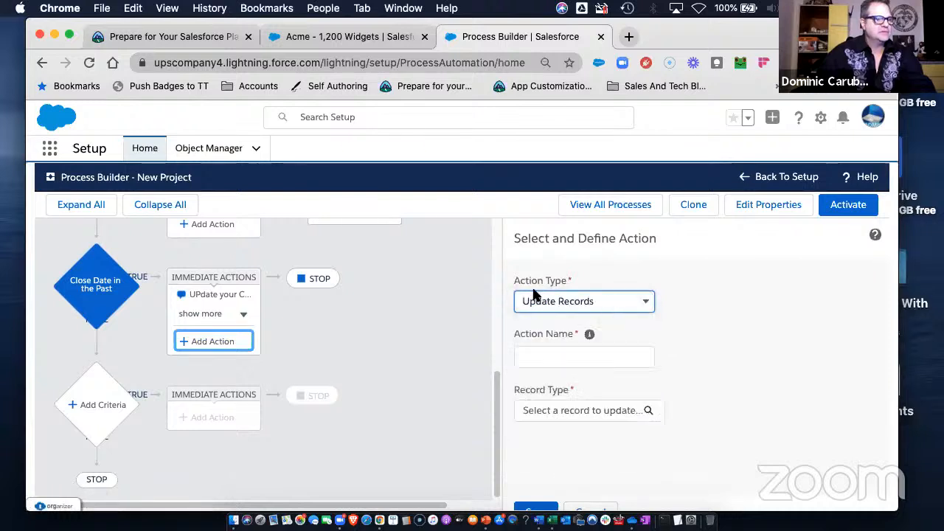
pyautogui.click(549, 358)
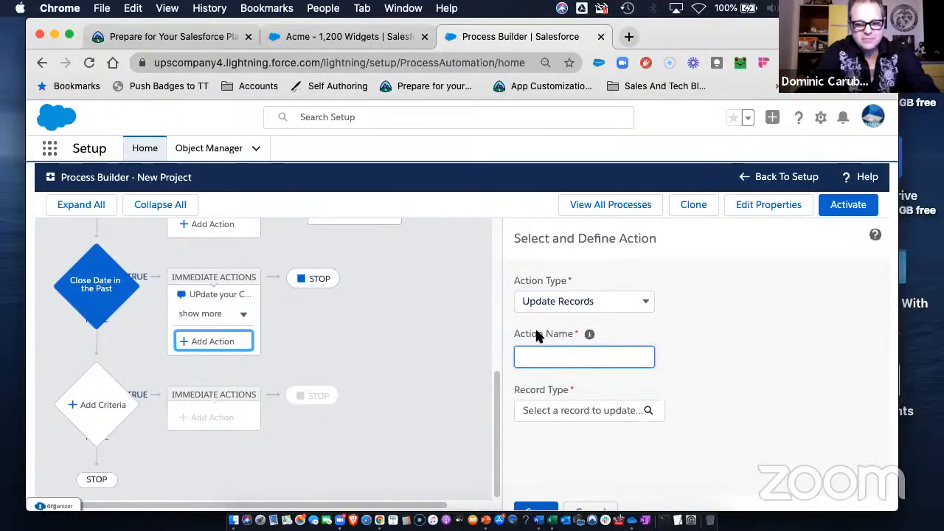
pyautogui.write('Submi')
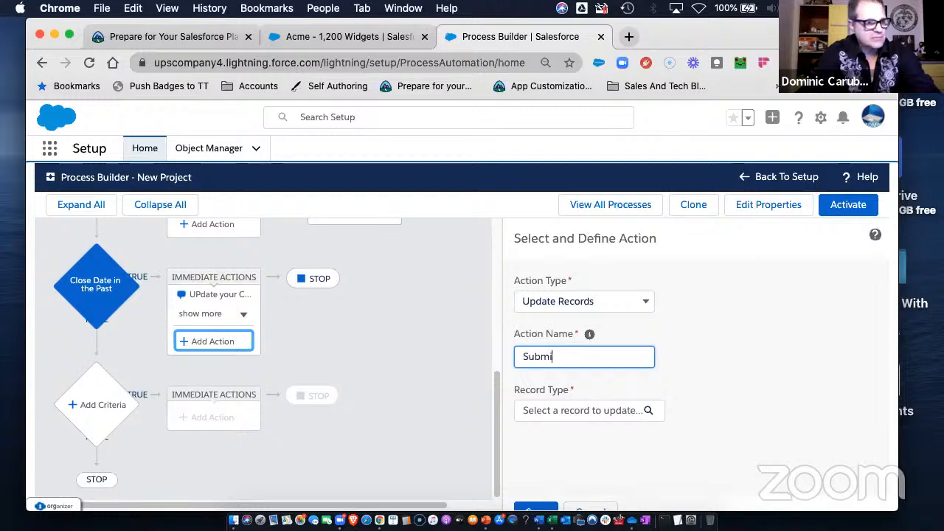
pyautogui.write('tted for App')
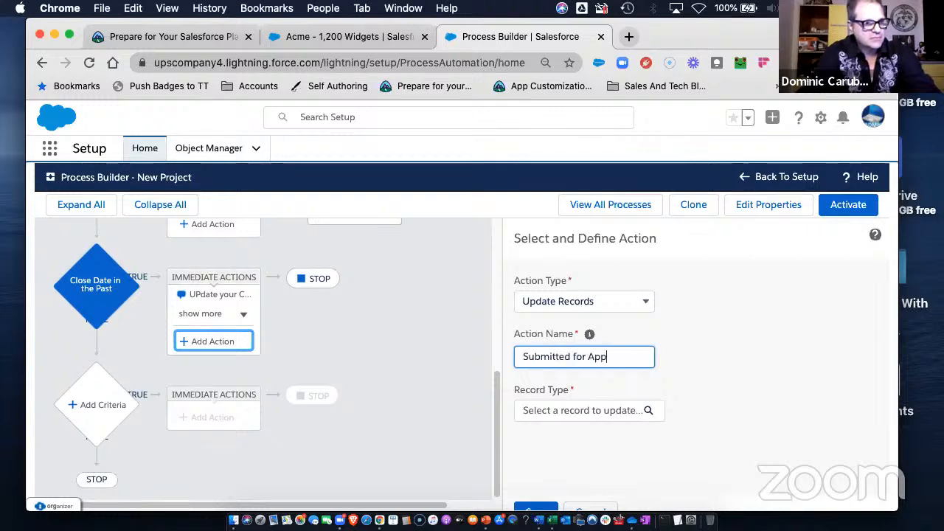
pyautogui.write('roval')
pyautogui.press('Tab')
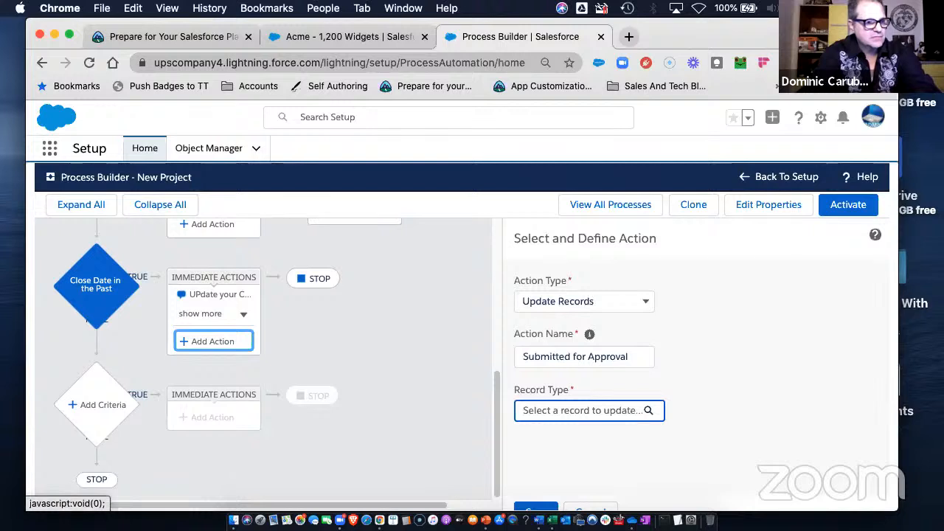
# Choose the Opportunity record that started the process as the record the new action updates.
pyautogui.click(559, 405)
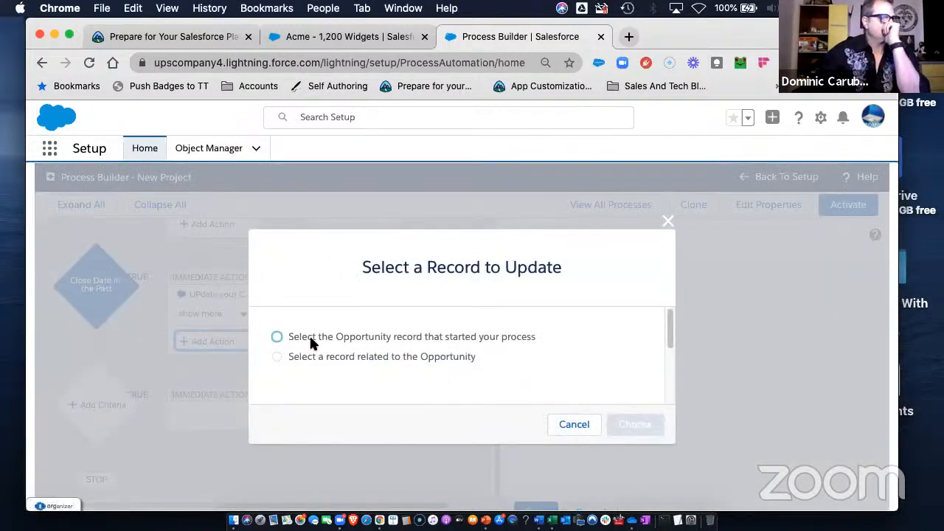
pyautogui.click(310, 340)
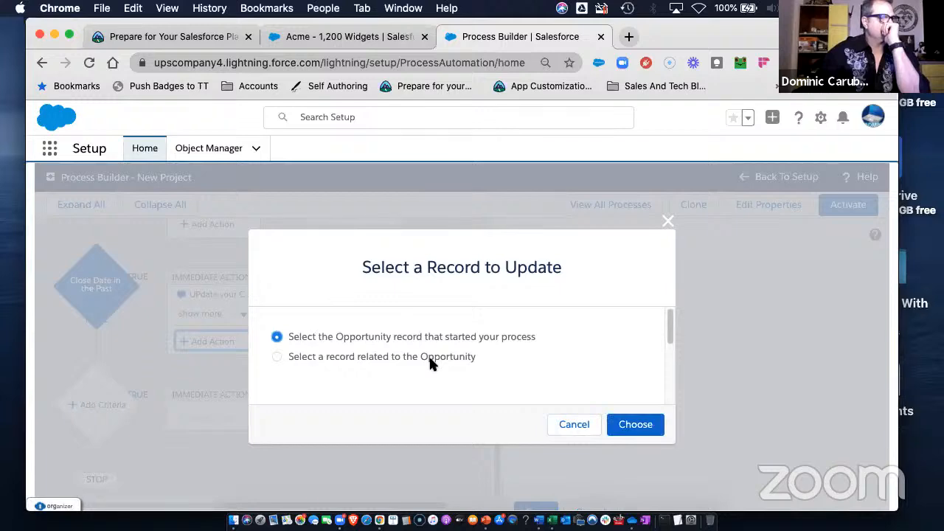
pyautogui.click(640, 425)
# Set the Approval Status field to the picklist value Submitted without update criteria, and save the action.
pyautogui.scroll(-3, 642, 422)
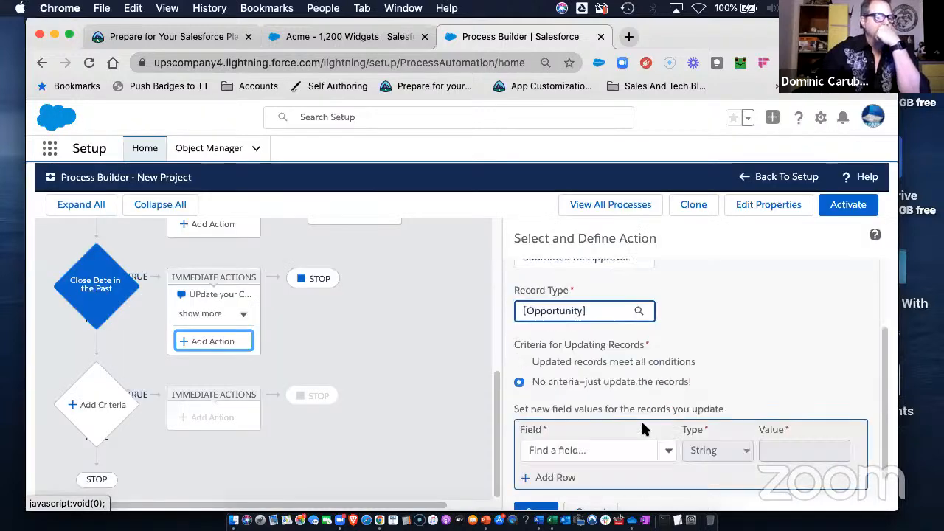
pyautogui.click(586, 430)
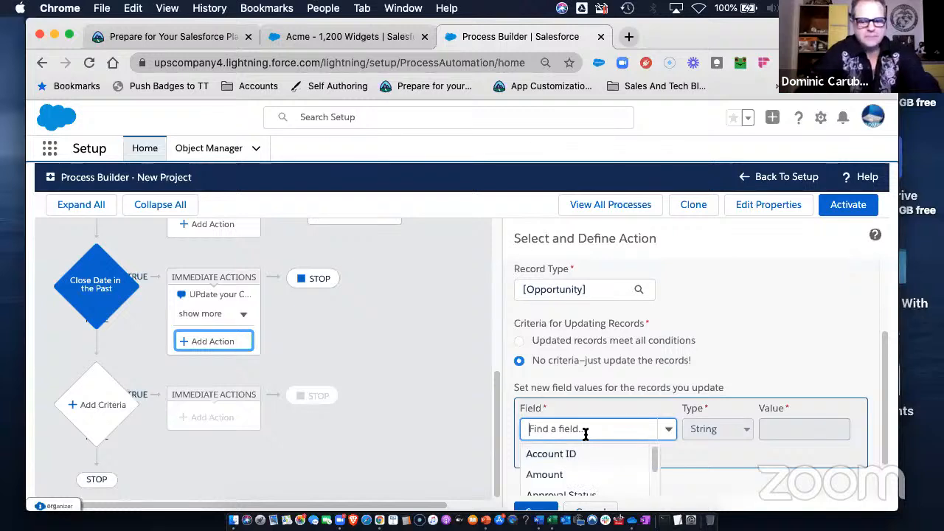
pyautogui.write('status')
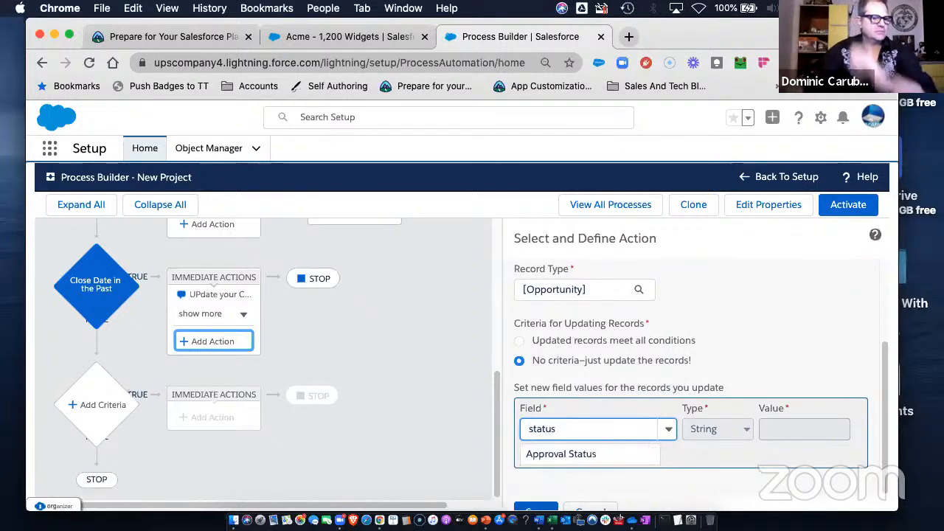
pyautogui.click(642, 451)
pyautogui.click(783, 430)
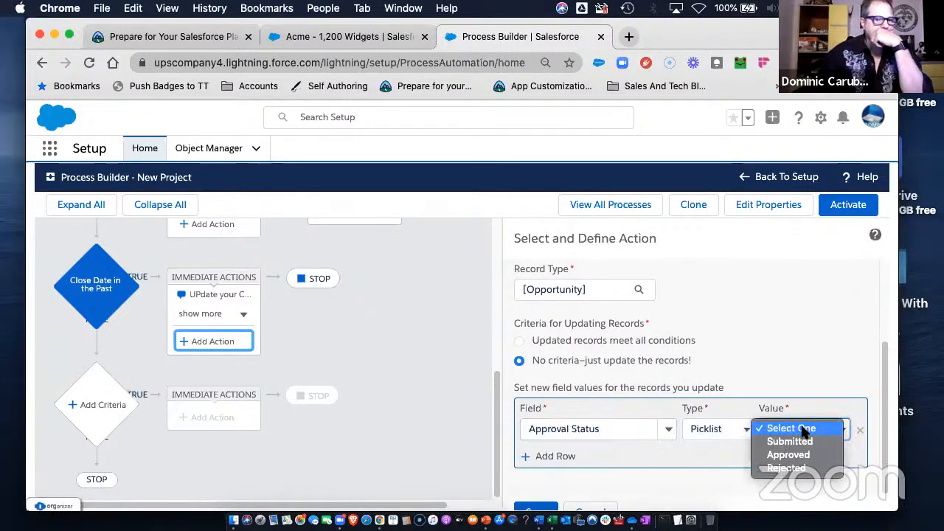
pyautogui.click(793, 441)
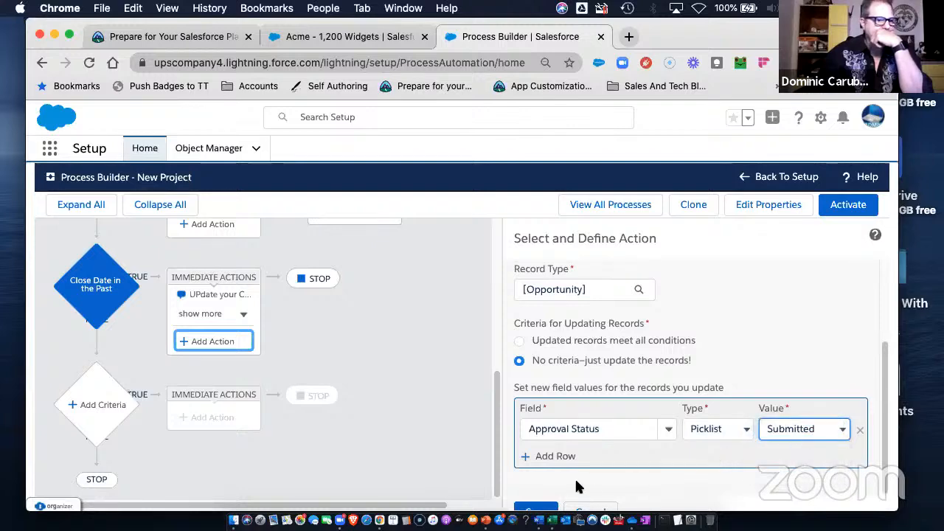
pyautogui.click(538, 507)
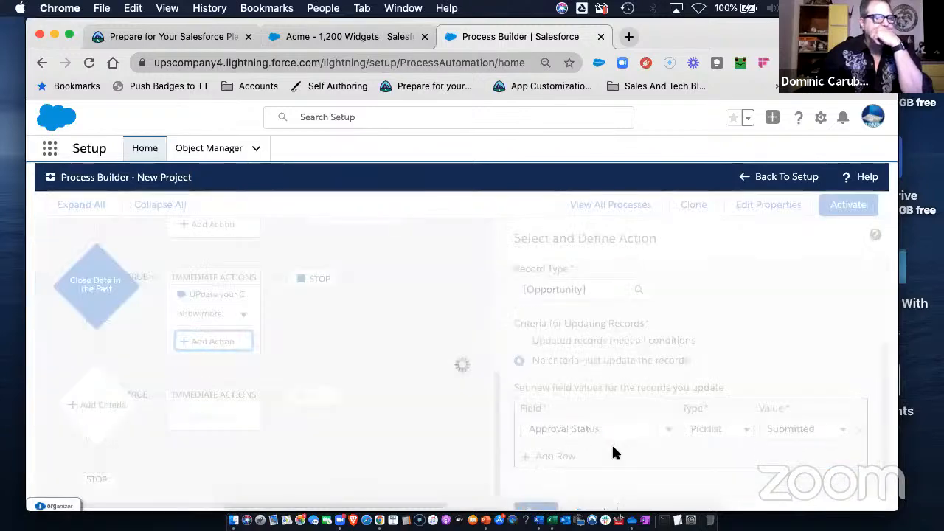
# Activate this version of the New Project process and review the conditions of the Won and Not approved criteria.
pyautogui.click(850, 206)
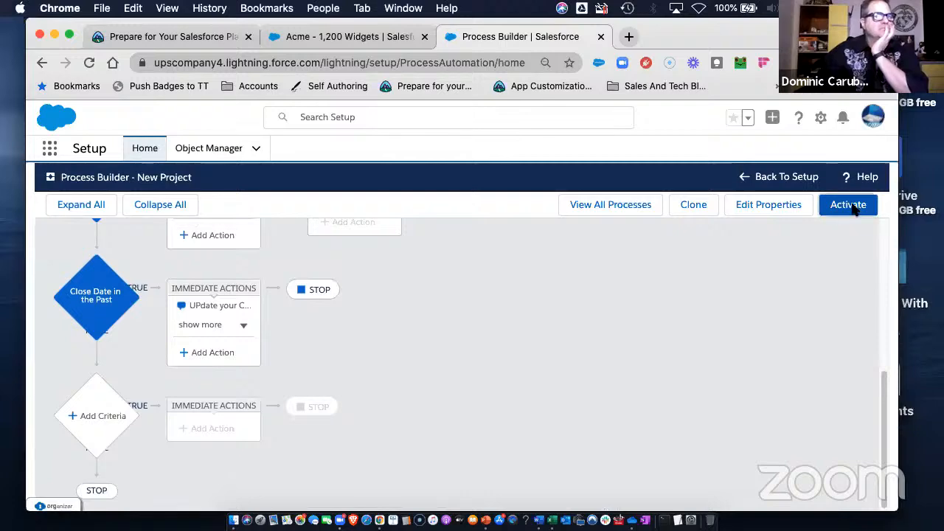
pyautogui.click(625, 417)
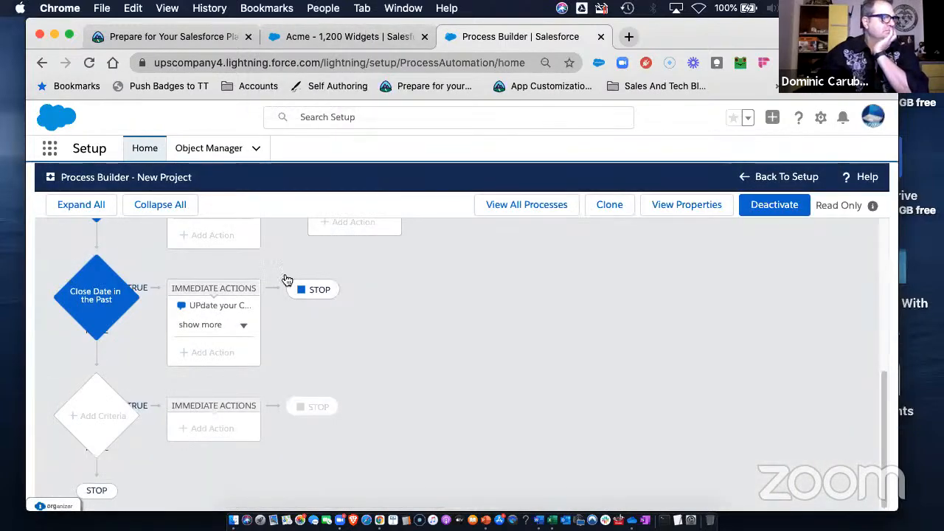
pyautogui.scroll(3, 138, 302)
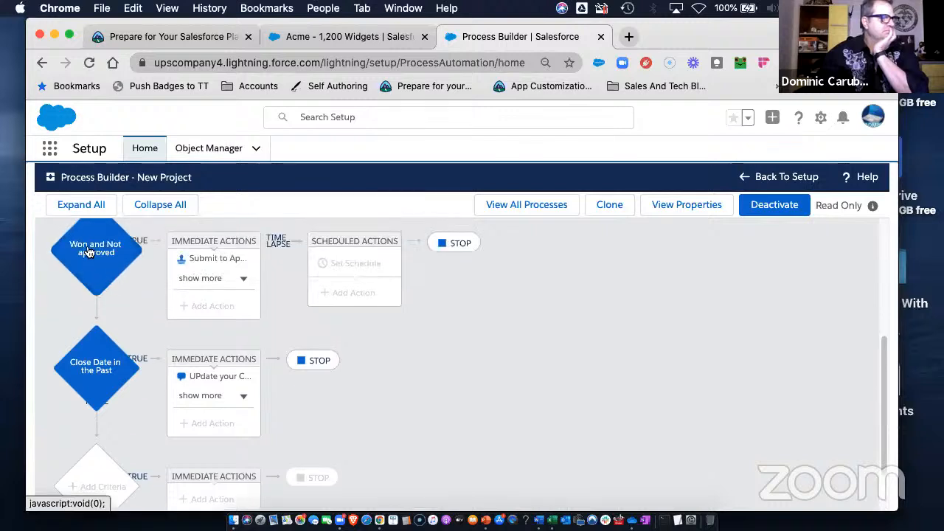
pyautogui.click(118, 286)
pyautogui.scroll(-2, 611, 395)
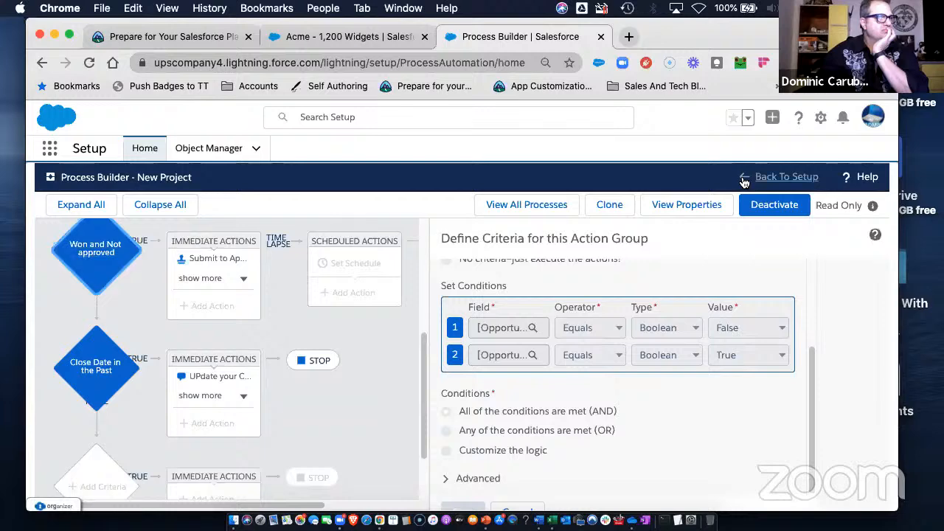
# Return to the Acme - 1,200 Widgets opportunity and change its closed stage to Closed Lost.
pyautogui.click(341, 38)
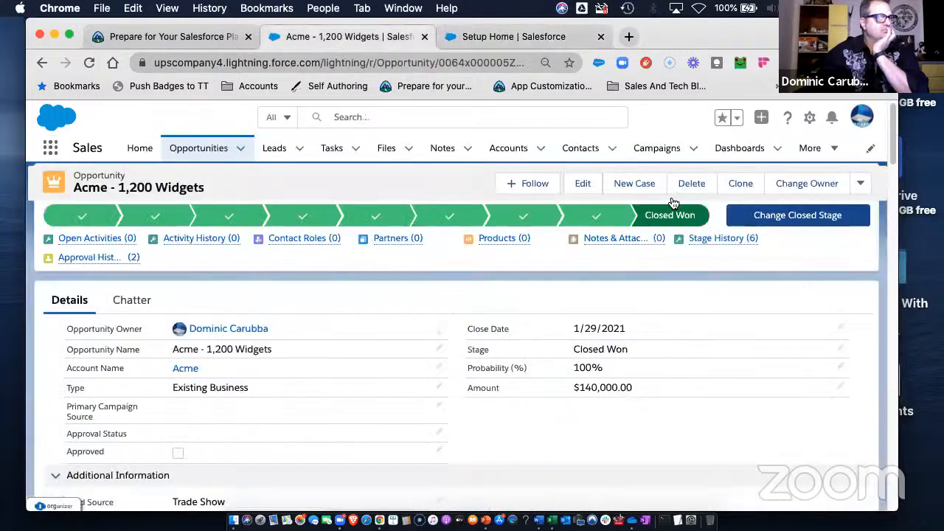
pyautogui.click(775, 216)
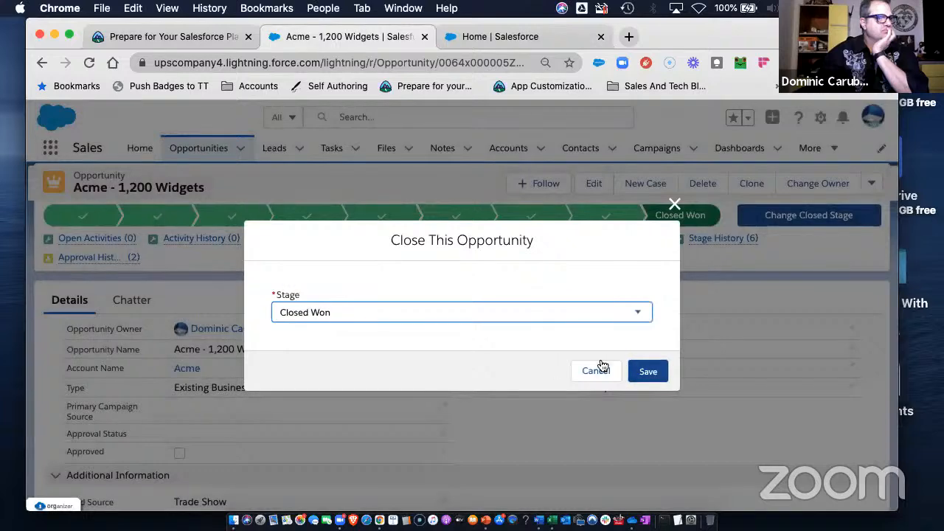
pyautogui.click(659, 375)
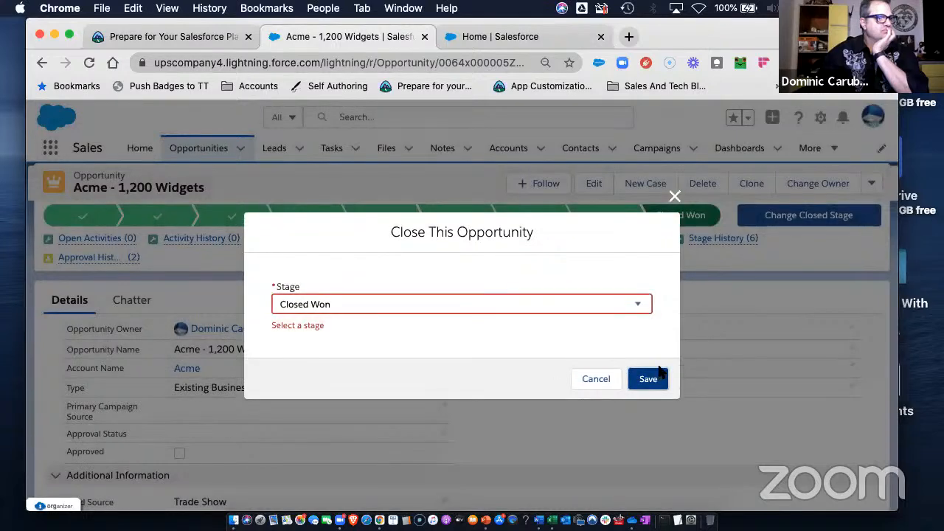
pyautogui.click(349, 303)
pyautogui.click(464, 316)
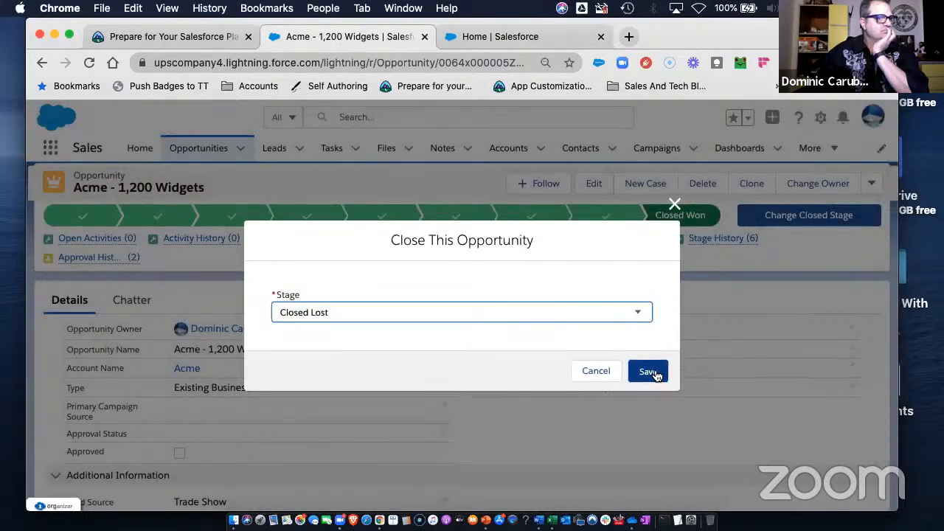
pyautogui.click(653, 374)
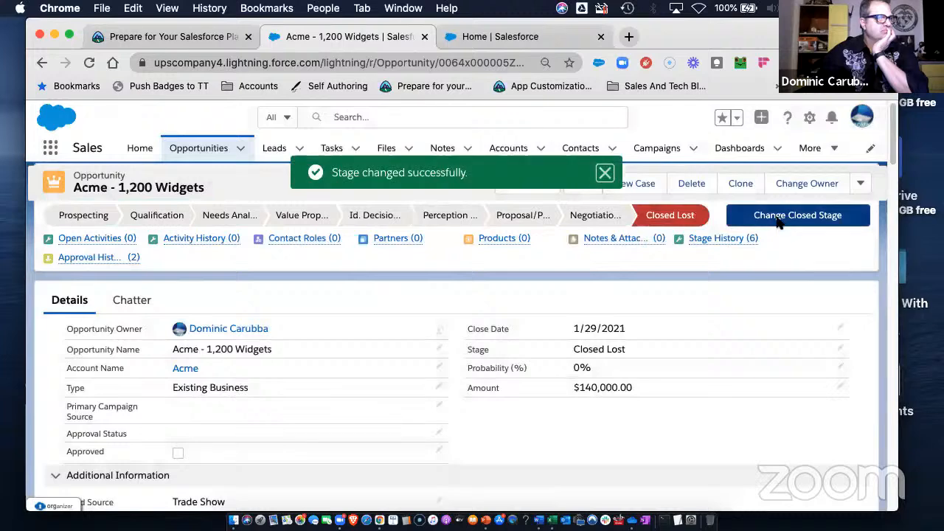
# Try to change the closed stage of the Acme - 1,200 Widgets opportunity back to Closed Won.
pyautogui.click(777, 220)
pyautogui.click(326, 312)
pyautogui.press('Up')
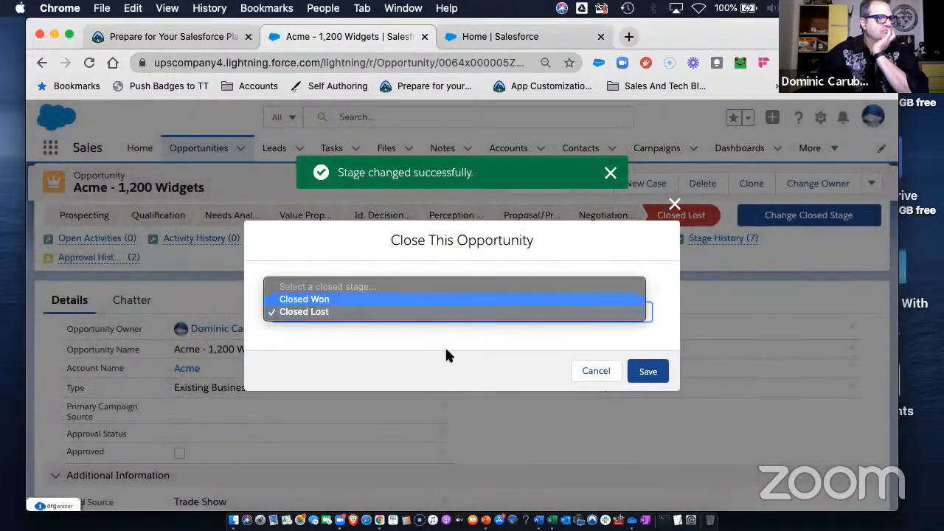
pyautogui.press('Return')
pyautogui.click(659, 371)
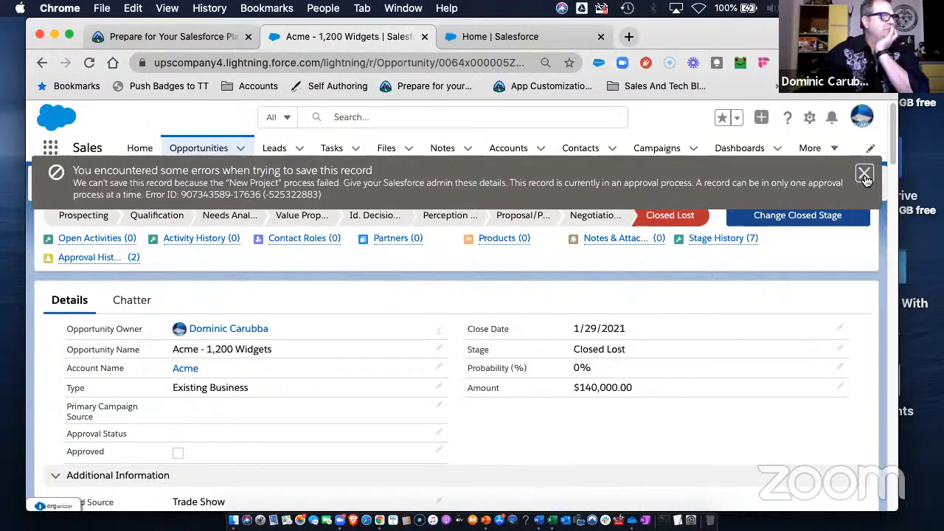
pyautogui.click(864, 176)
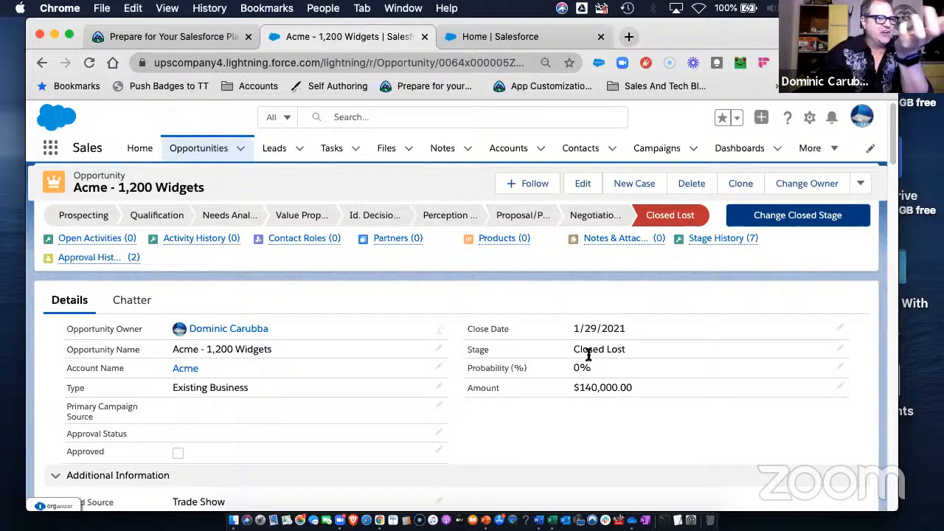
# Open the Acme - 200 Widgets opportunity from the All Opportunities list.
pyautogui.doubleClick(670, 355)
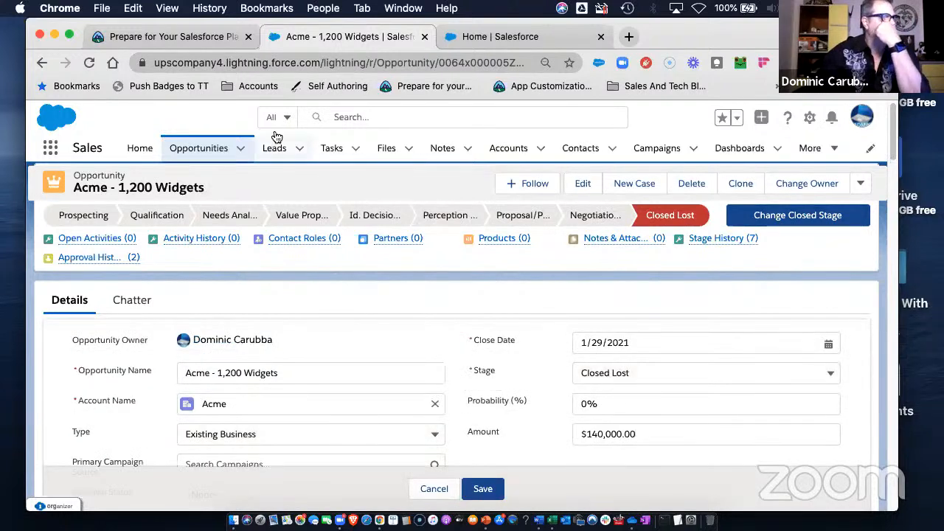
pyautogui.click(240, 148)
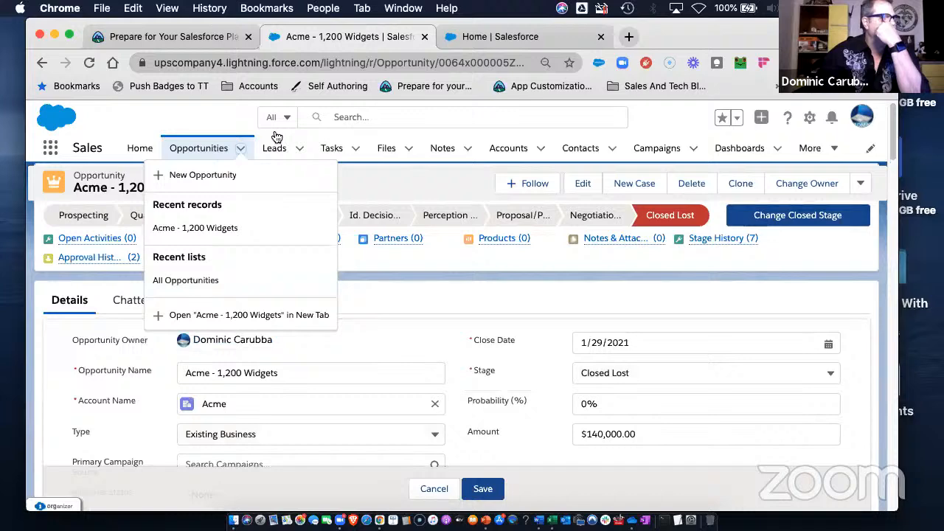
pyautogui.click(190, 287)
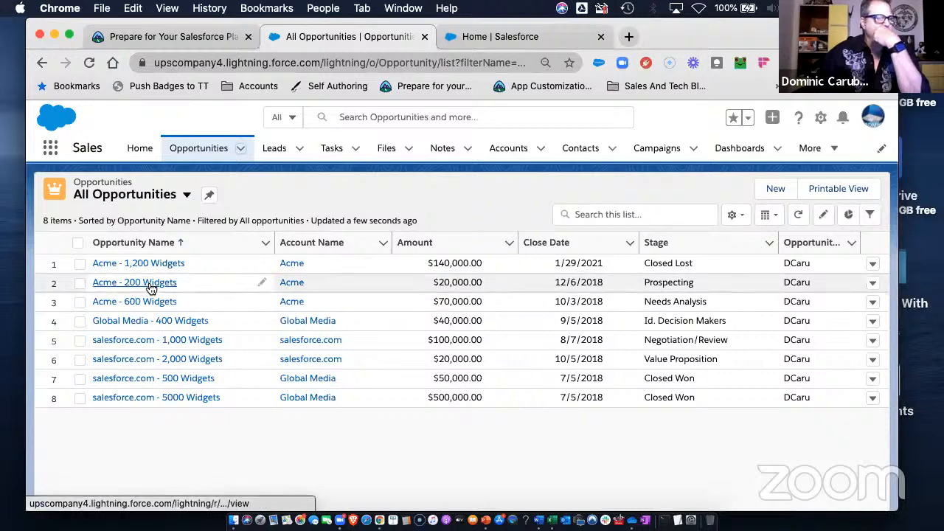
pyautogui.click(150, 287)
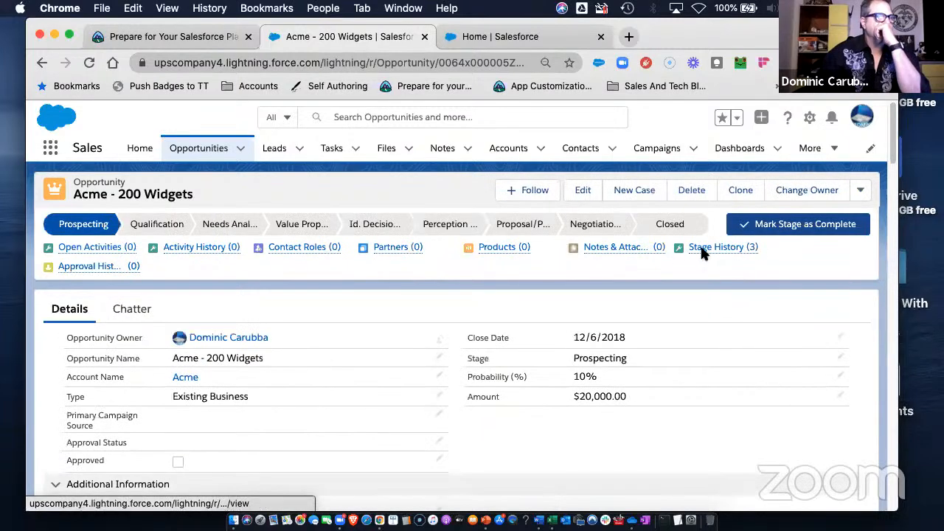
# Close the Acme - 200 Widgets opportunity with the stage Closed Won.
pyautogui.moveTo(703, 253)
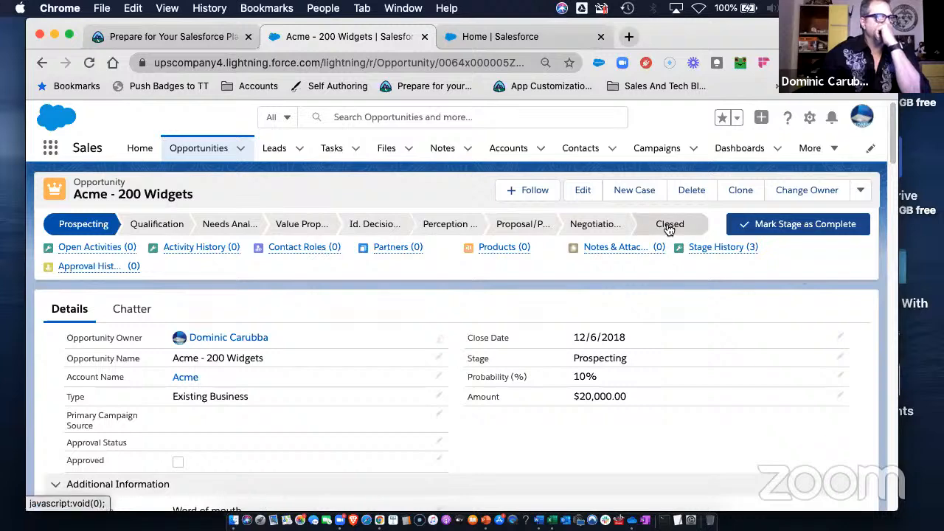
pyautogui.click(671, 226)
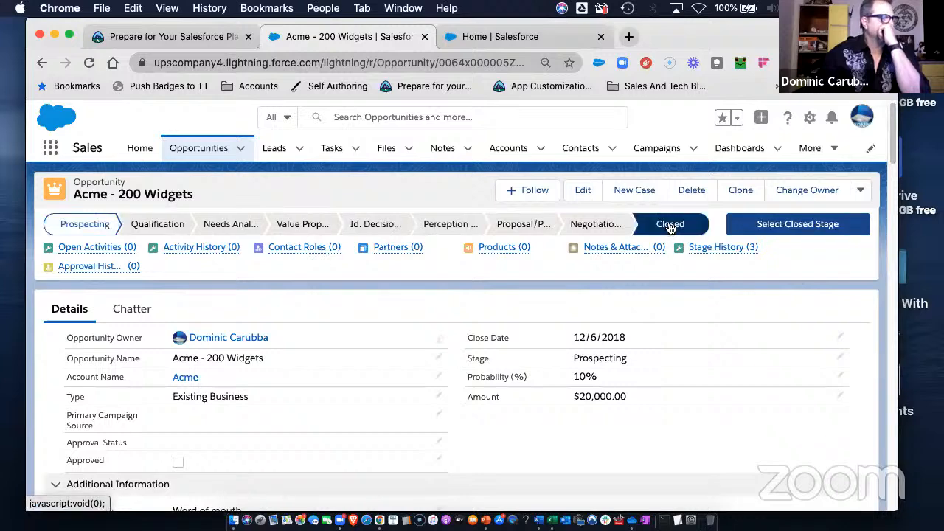
pyautogui.click(786, 230)
pyautogui.click(331, 313)
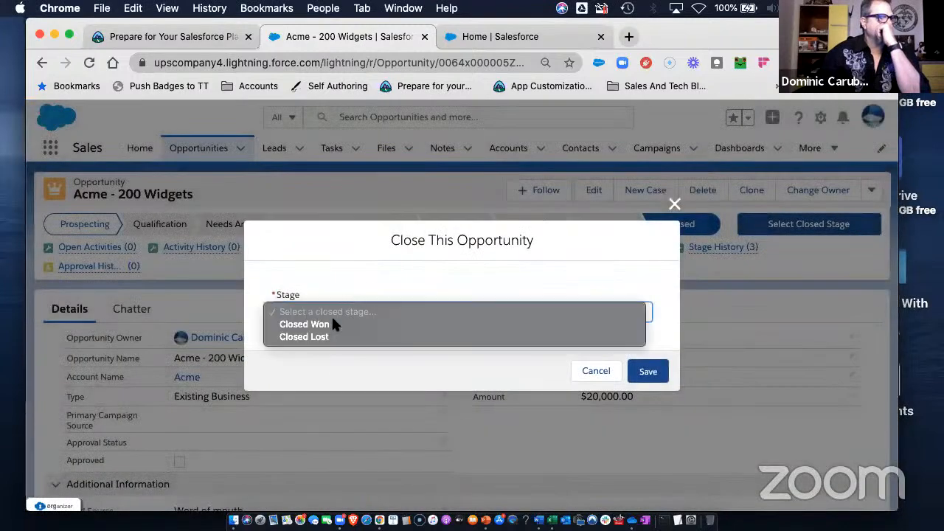
pyautogui.click(546, 325)
pyautogui.click(656, 369)
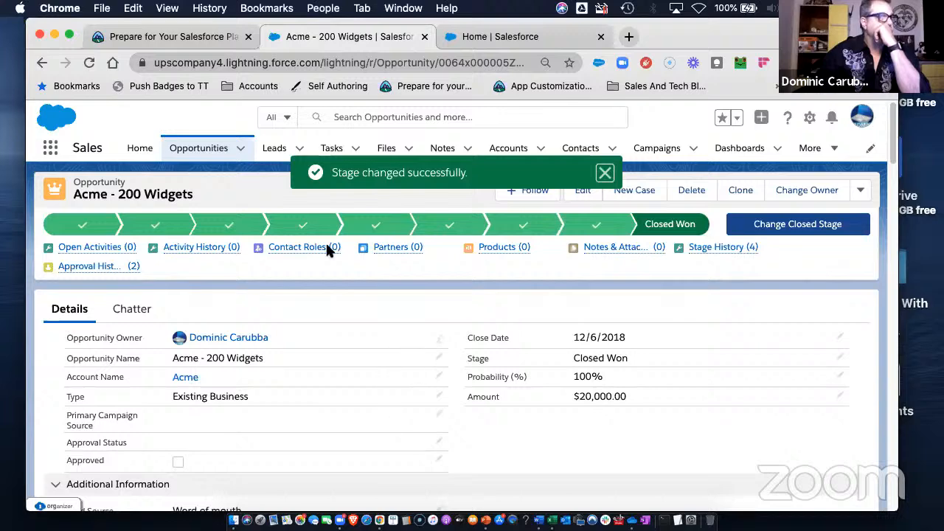
# Reload the Acme - 200 Widgets opportunity and check its approval details and Chatter feed.
pyautogui.click(89, 63)
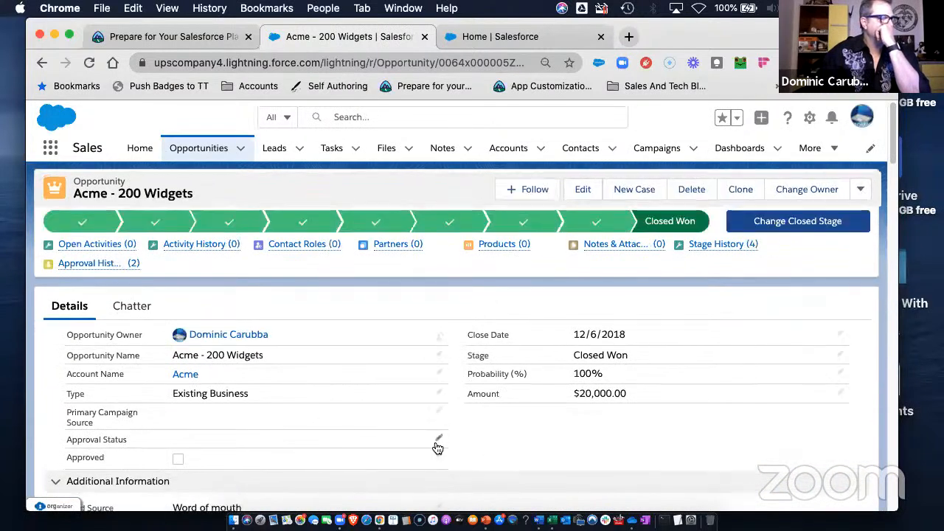
pyautogui.scroll(-3, 463, 432)
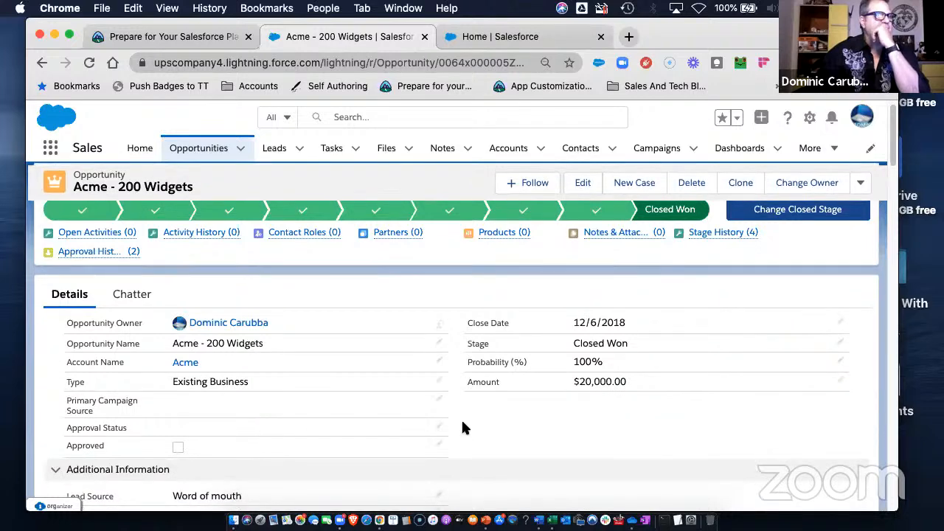
pyautogui.scroll(-3, 373, 402)
pyautogui.scroll(5, 169, 285)
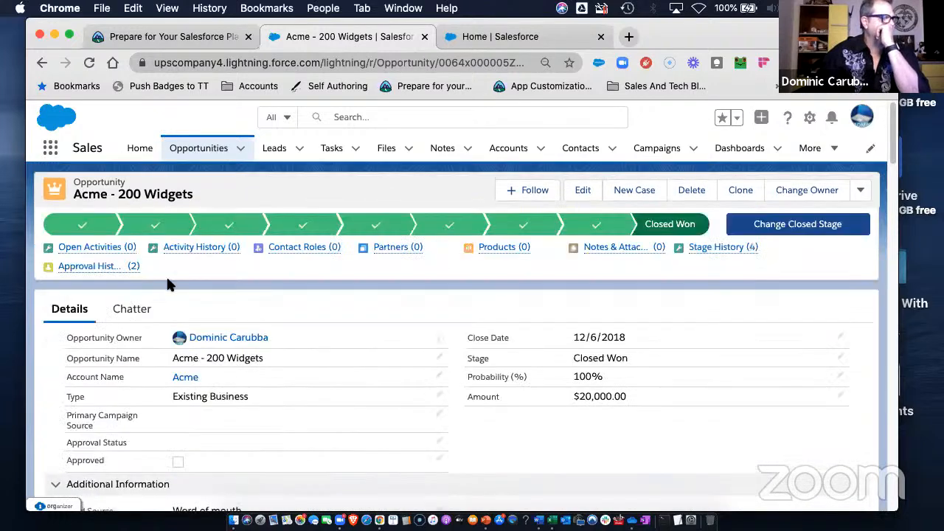
pyautogui.click(127, 312)
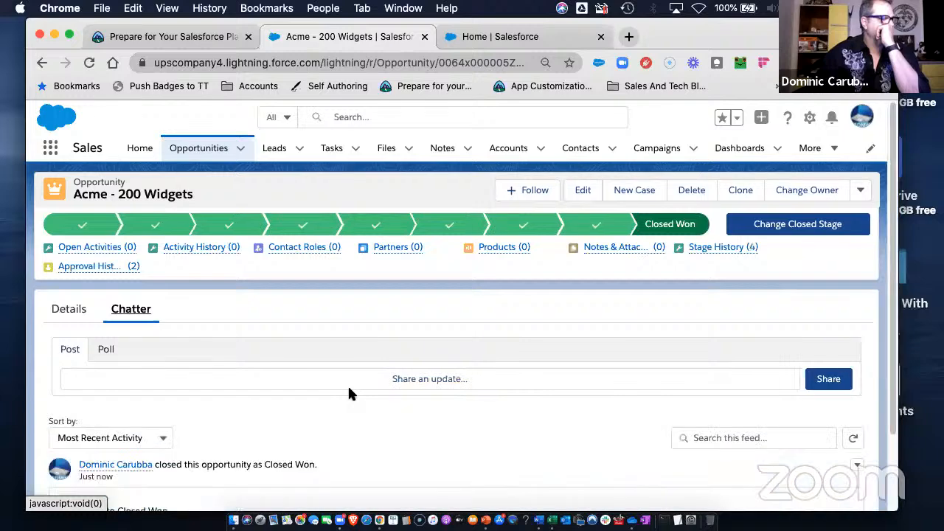
pyautogui.scroll(-3, 347, 384)
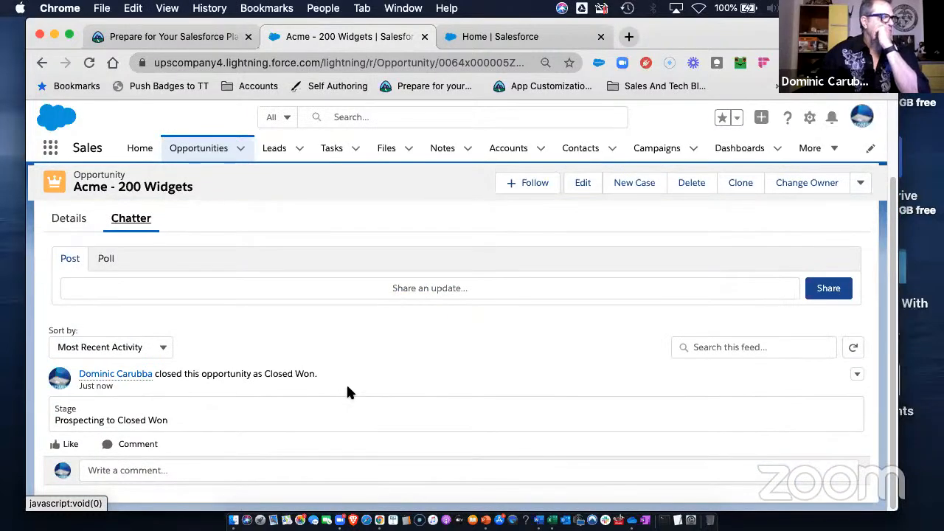
pyautogui.scroll(3, 289, 379)
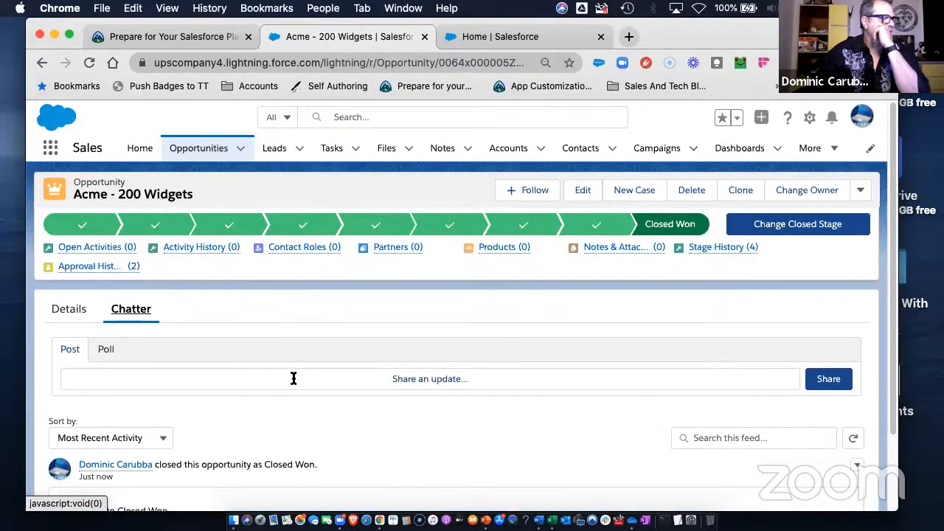
# Open Version 3 of the New Project process in Process Builder and review its criteria and actions.
pyautogui.click(487, 36)
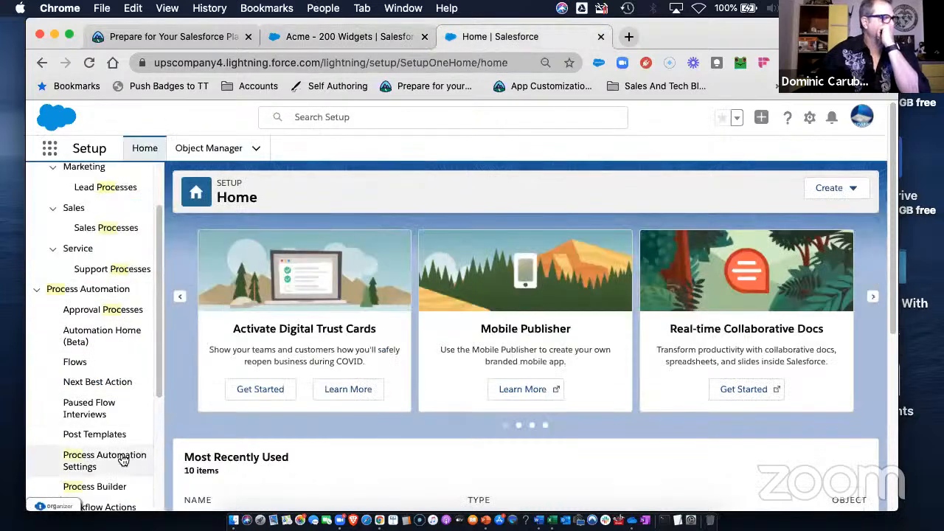
pyautogui.click(82, 486)
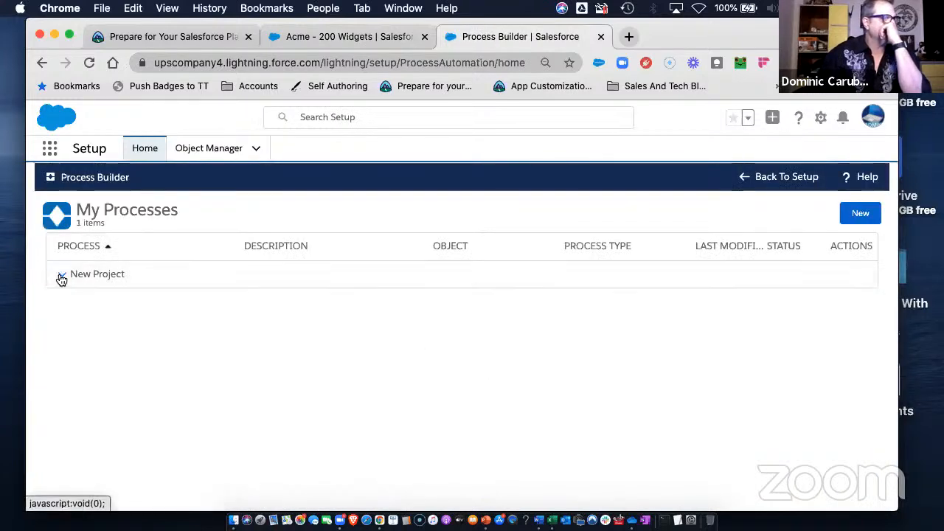
pyautogui.click(61, 278)
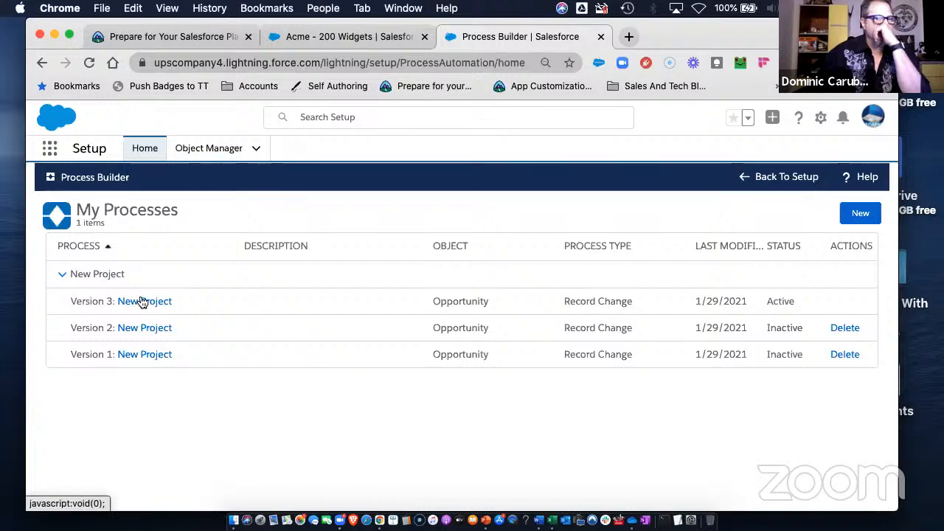
pyautogui.click(143, 303)
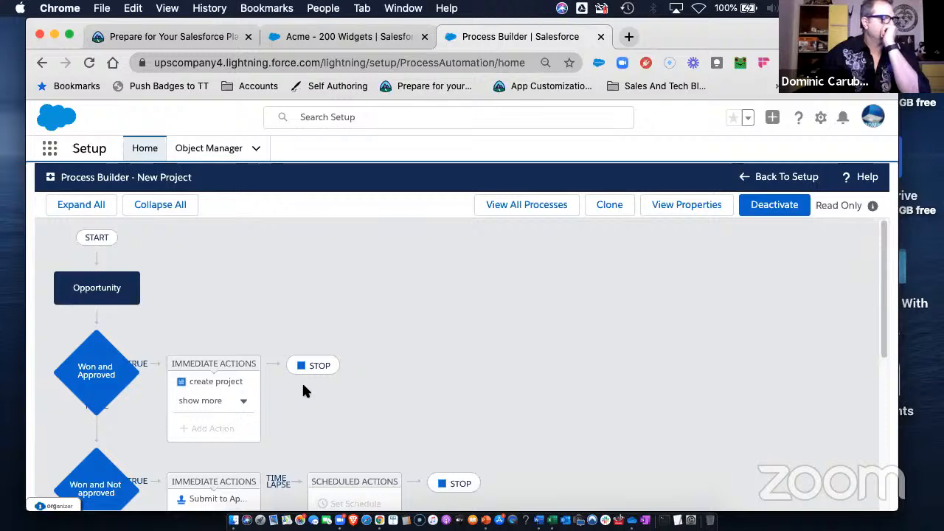
pyautogui.scroll(-3, 305, 378)
pyautogui.scroll(-1, 305, 371)
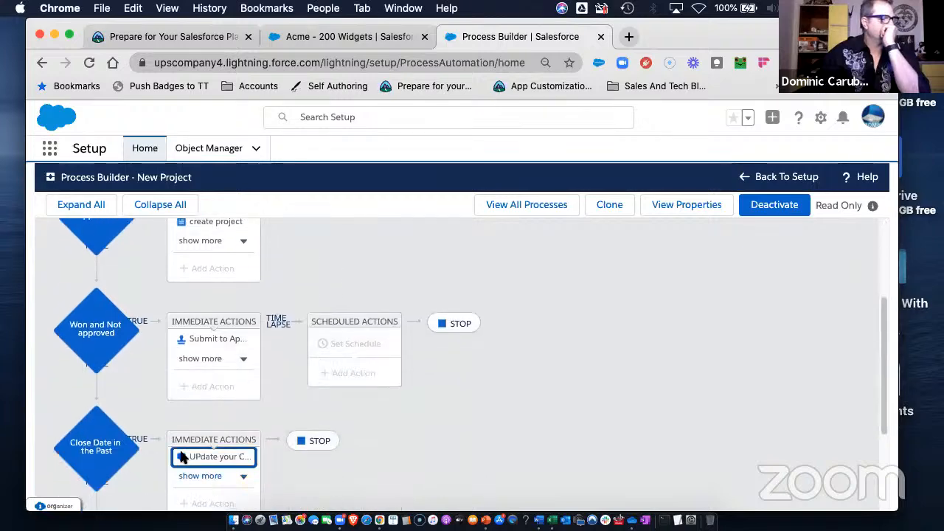
# Return to the Acme - 200 Widgets opportunity and set Needs Analysis as its current stage.
pyautogui.click(354, 37)
pyautogui.click(235, 225)
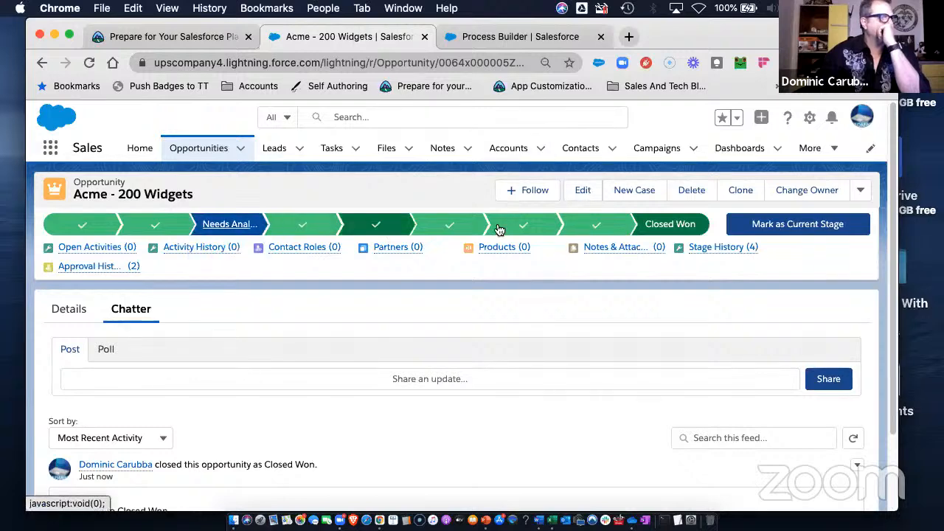
pyautogui.click(757, 226)
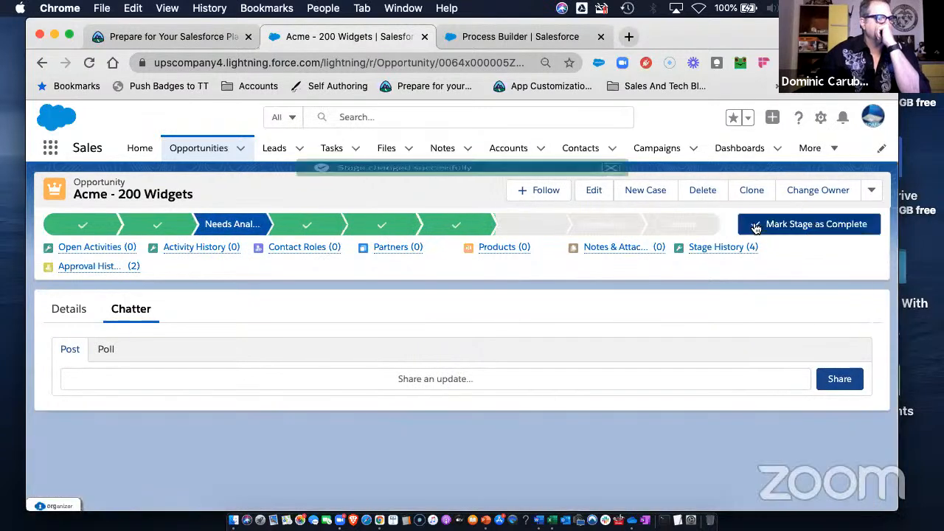
# Check the Acme - 200 Widgets details and read the Chatter posts about the stage and close date changes.
pyautogui.click(70, 310)
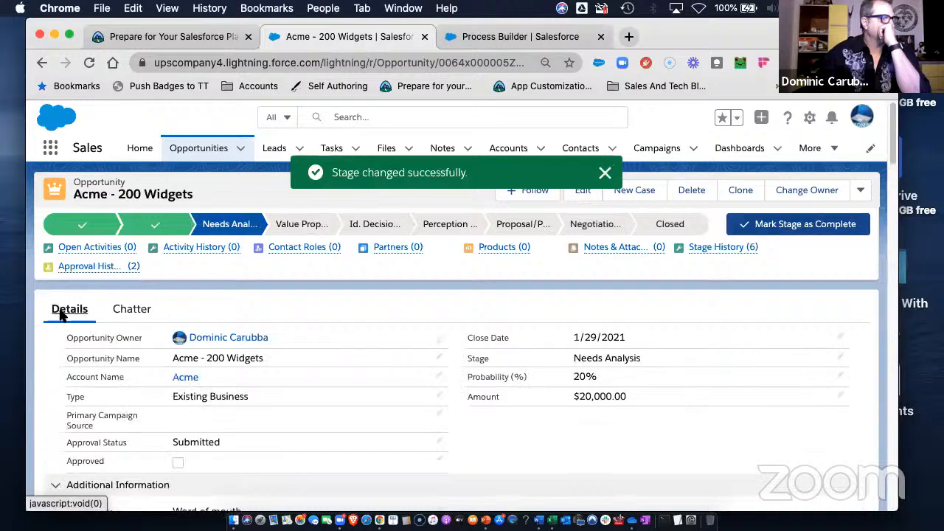
pyautogui.click(131, 309)
pyautogui.scroll(-5, 234, 419)
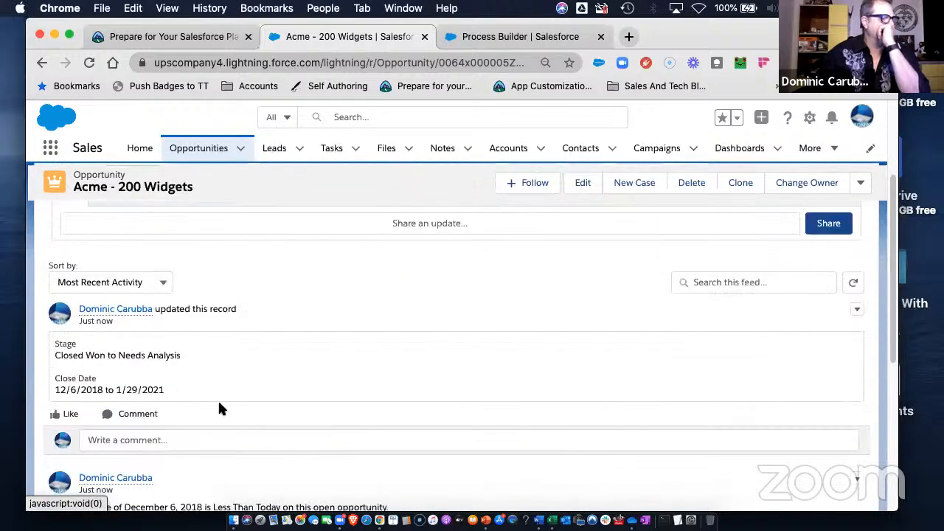
pyautogui.scroll(-2, 170, 419)
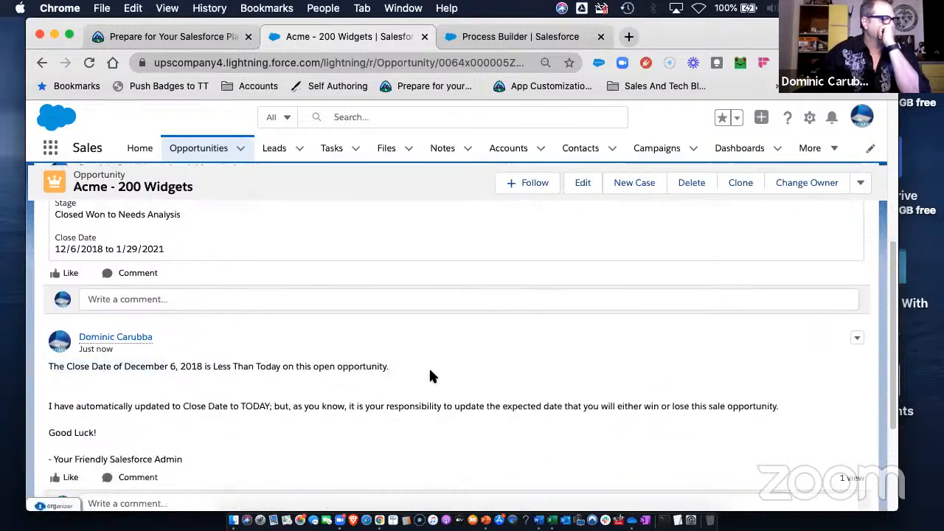
pyautogui.scroll(-2, 312, 411)
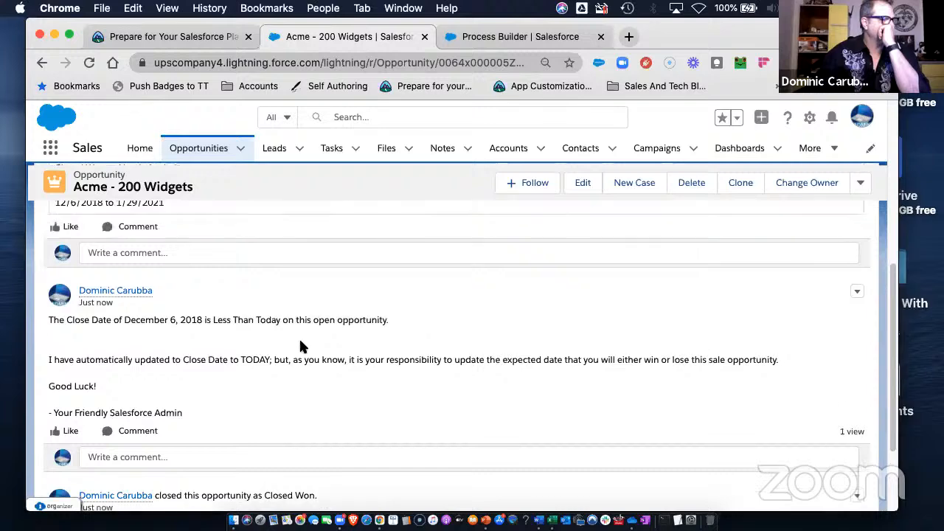
pyautogui.scroll(8, 301, 347)
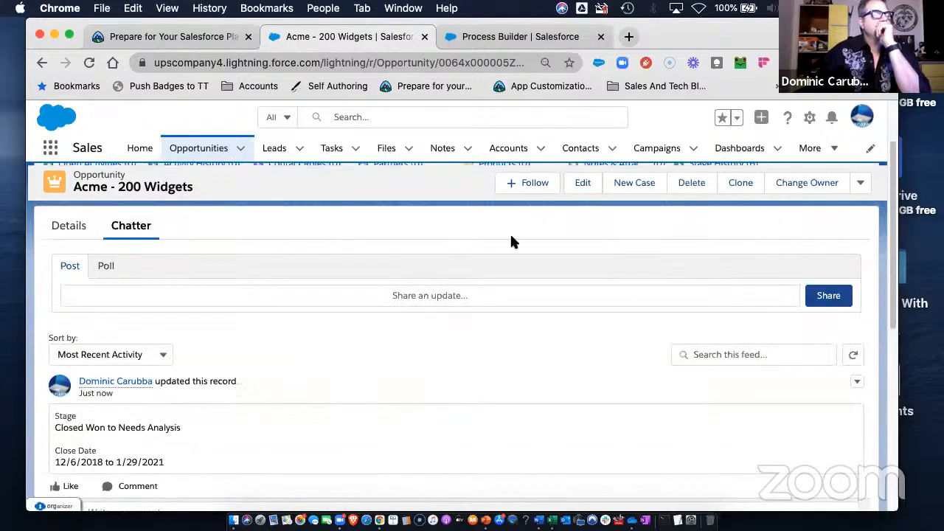
pyautogui.scroll(2, 472, 244)
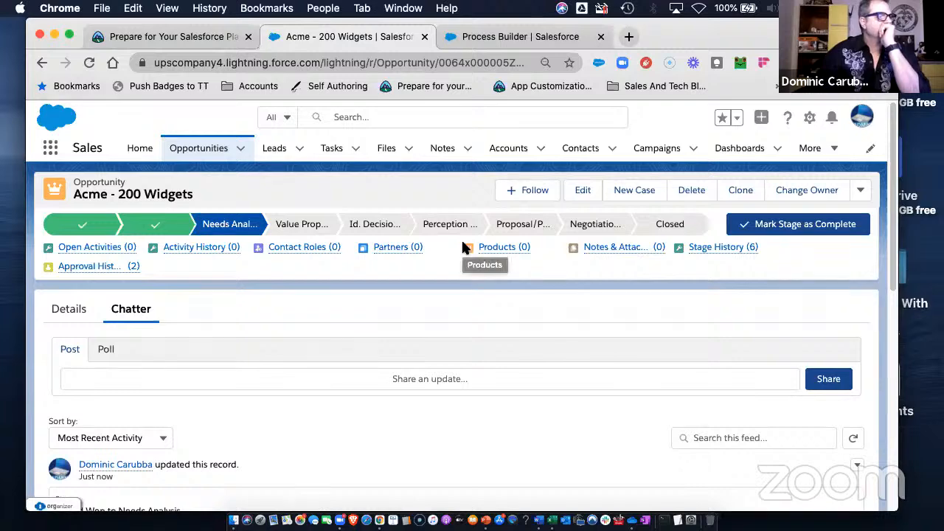
# Return to the New Project process and expand the immediate actions of Won and Not approved and Close Date in the Past.
pyautogui.click(517, 38)
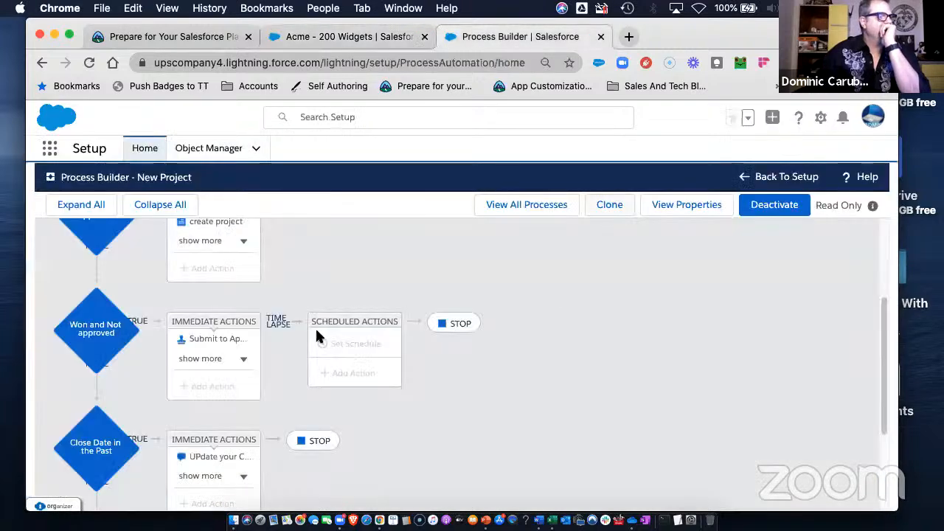
pyautogui.scroll(2, 197, 309)
pyautogui.scroll(-2, 123, 328)
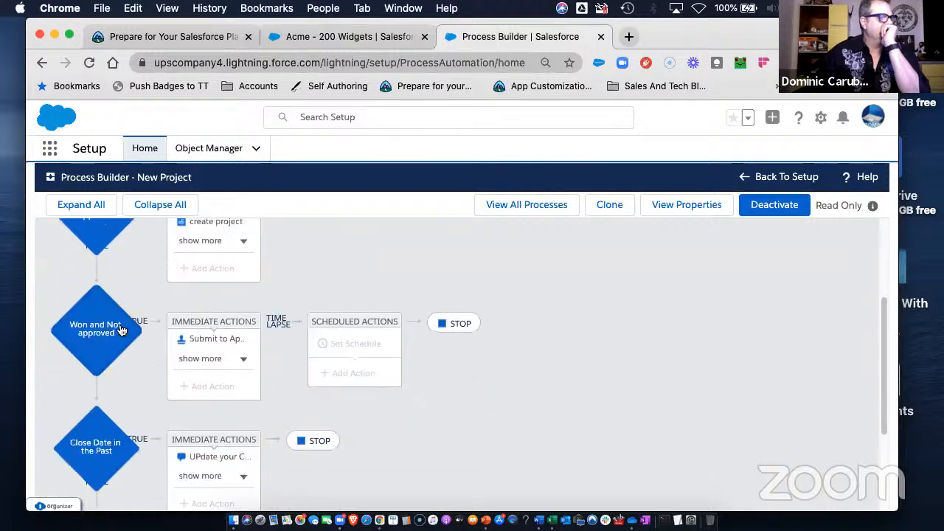
pyautogui.click(223, 360)
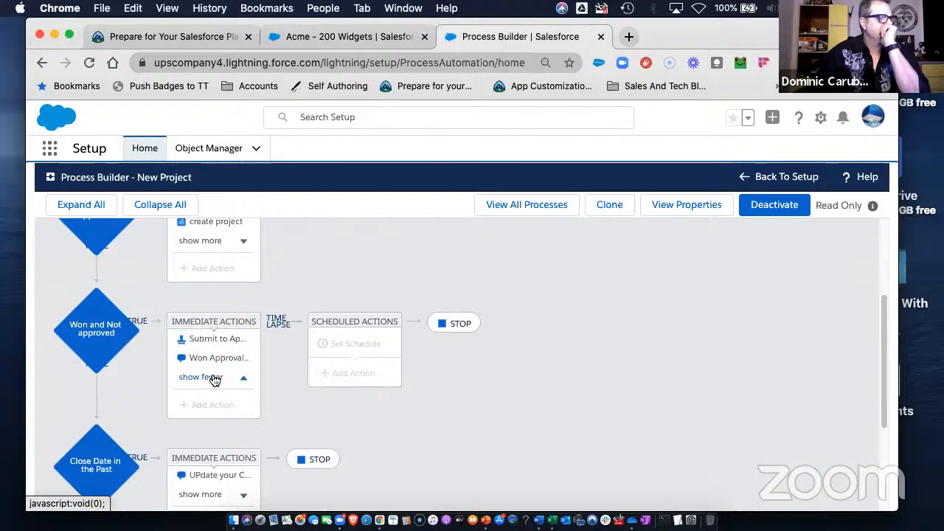
pyautogui.scroll(-2, 216, 379)
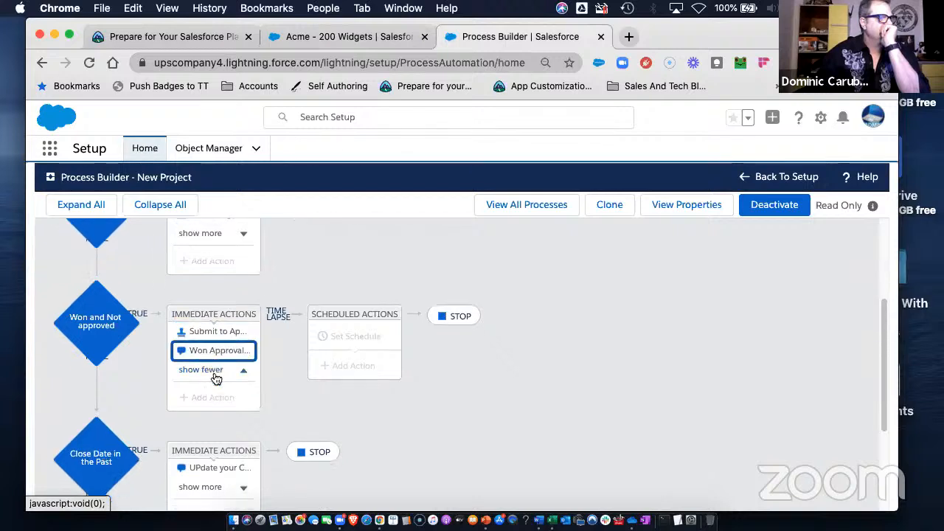
pyautogui.click(229, 467)
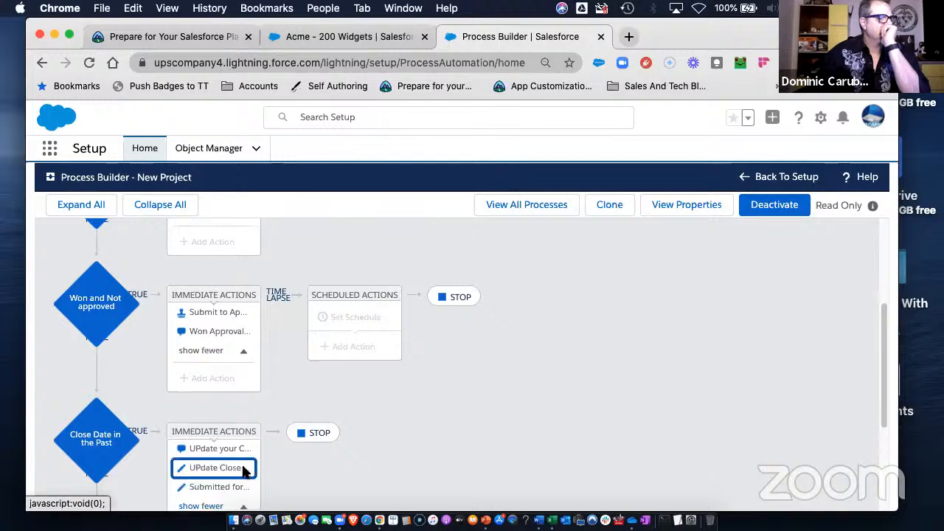
pyautogui.scroll(-1, 230, 470)
pyautogui.scroll(-2, 229, 461)
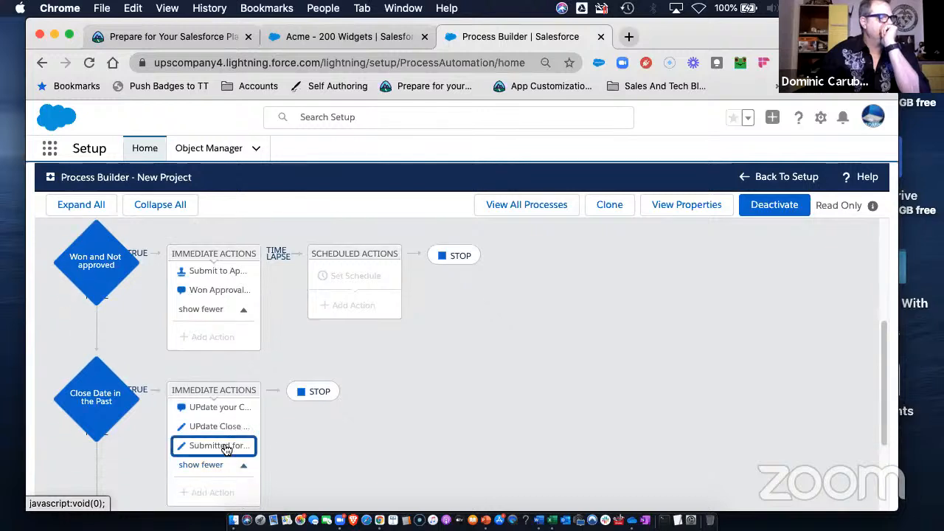
# Inspect the Submitted for Approval record update under the Close Date in the Past criteria.
pyautogui.click(226, 447)
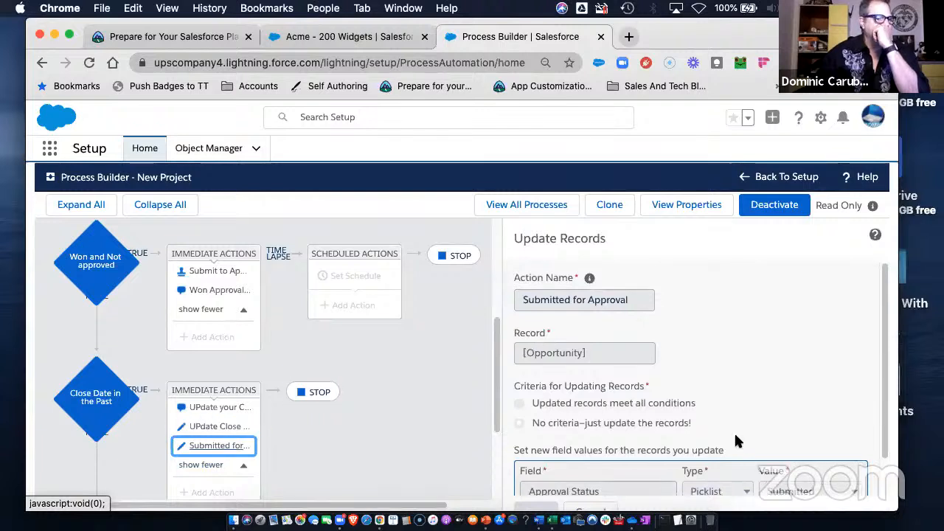
pyautogui.scroll(-1, 734, 432)
pyautogui.scroll(1, 730, 421)
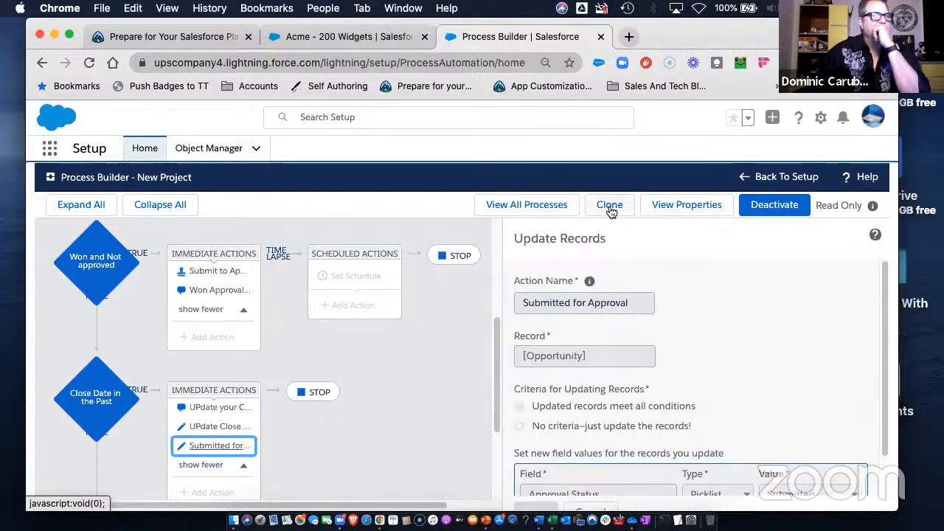
# Clone New Project as a version of the current process and open the clone's Submitted for Approval action under Close Date in the Past.
pyautogui.click(614, 210)
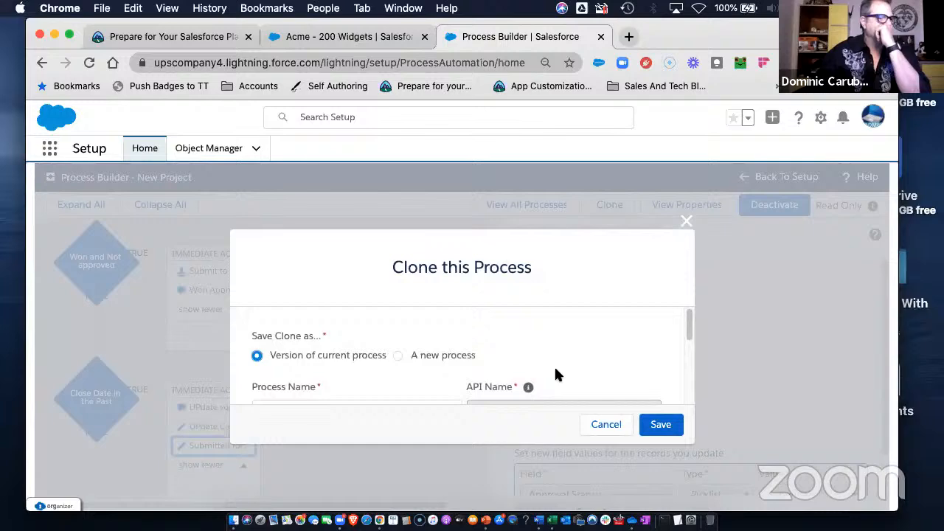
pyautogui.click(660, 424)
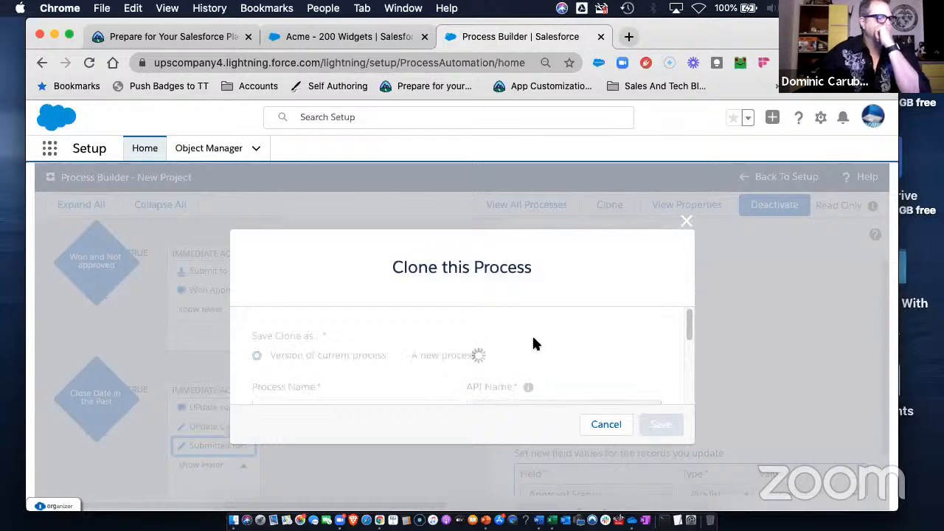
pyautogui.scroll(-2, 325, 369)
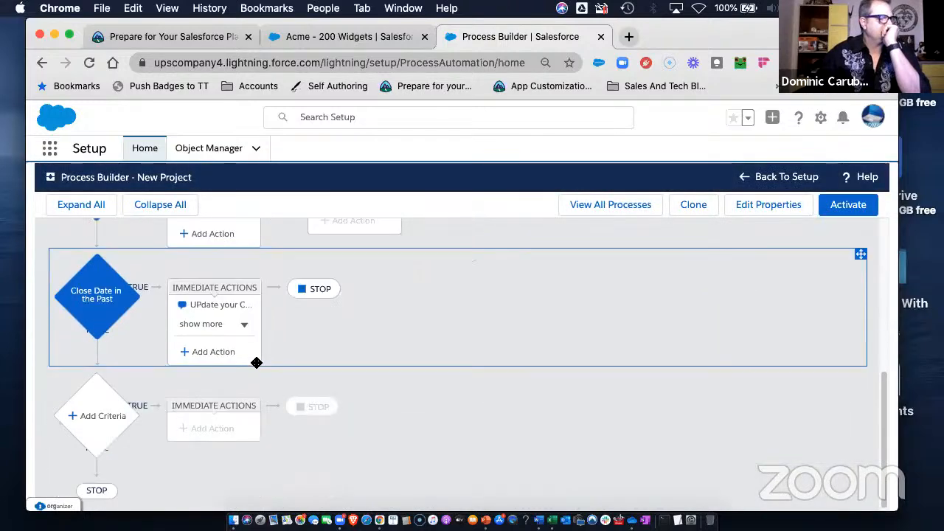
pyautogui.click(214, 324)
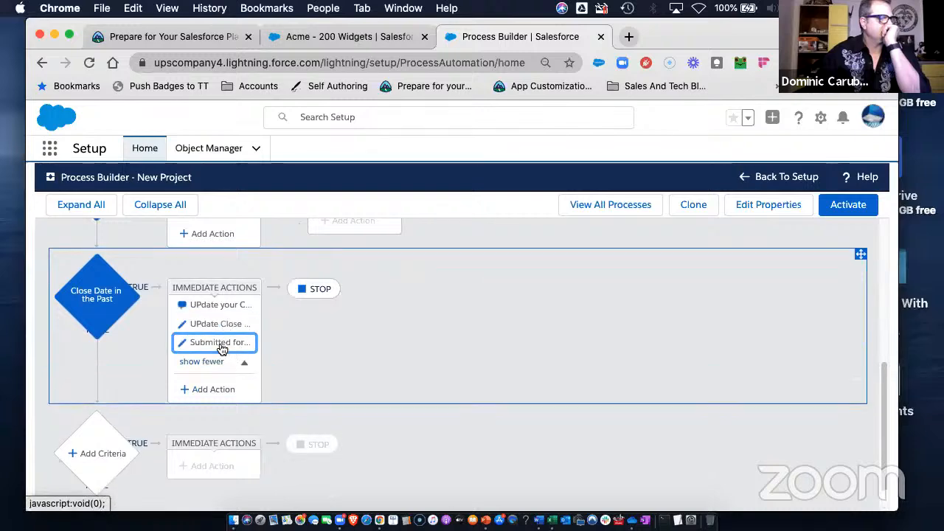
pyautogui.click(244, 348)
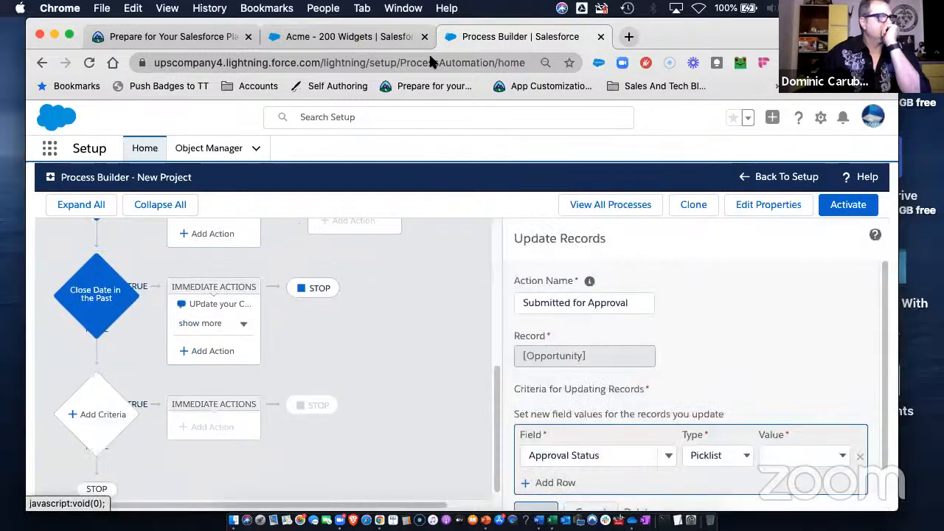
# On the Acme - 200 Widgets opportunity, reset Approval Status to --None-- and save the record.
pyautogui.click(347, 36)
pyautogui.click(74, 304)
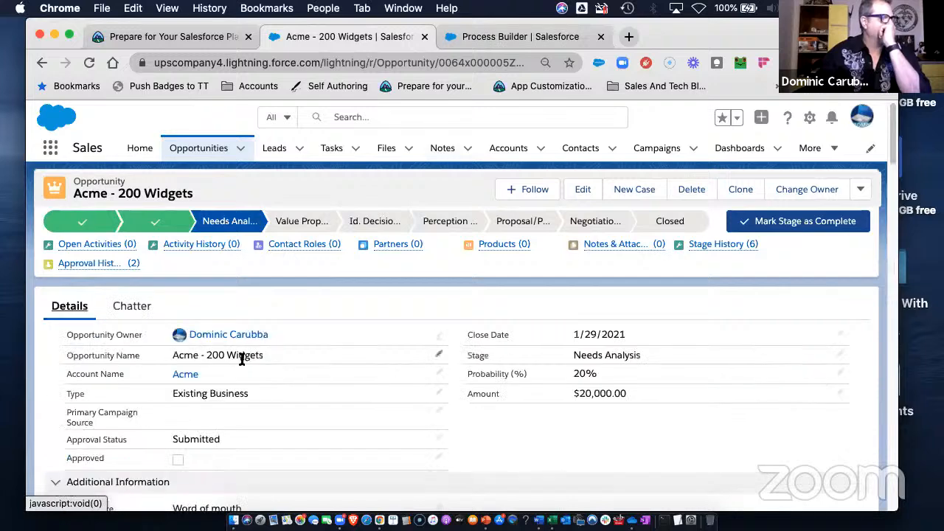
pyautogui.click(438, 432)
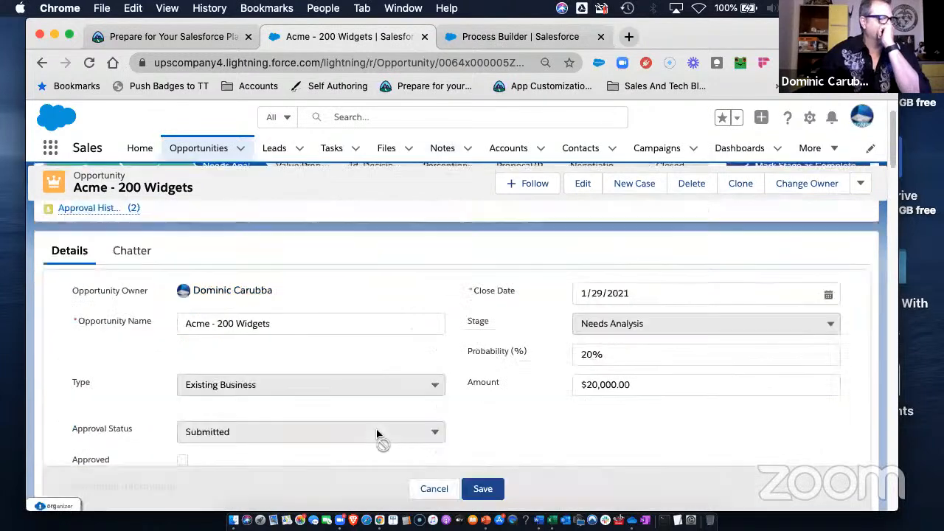
pyautogui.click(267, 443)
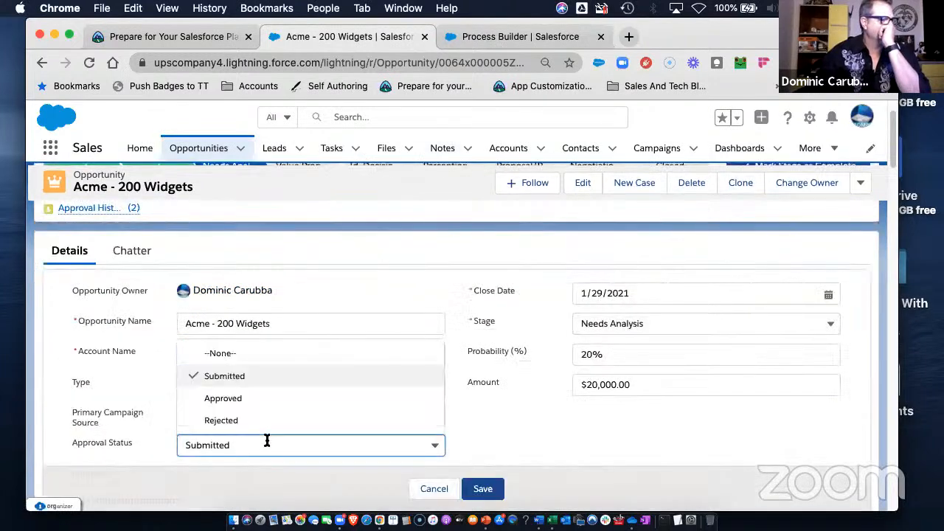
pyautogui.click(239, 352)
pyautogui.click(496, 493)
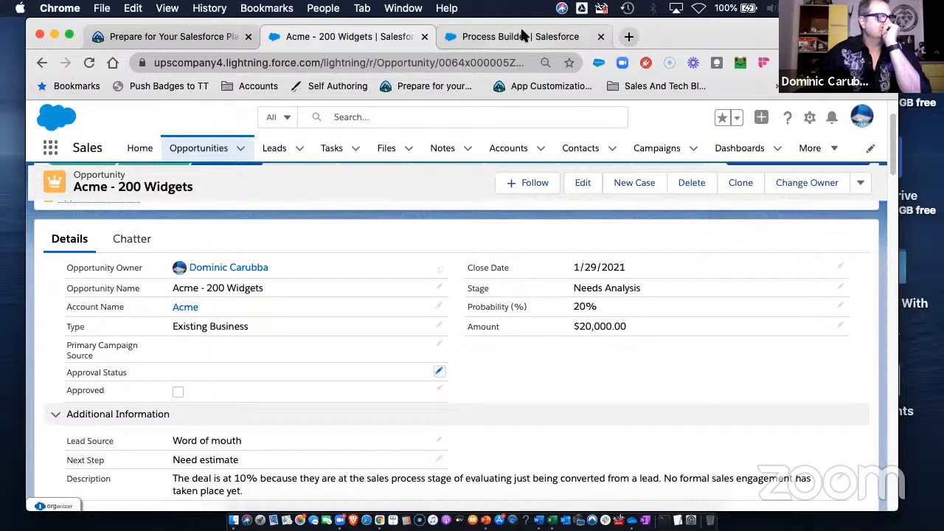
# Return to the New Project process and delete the Submitted for Approval action under Close Date in the Past.
pyautogui.click(522, 37)
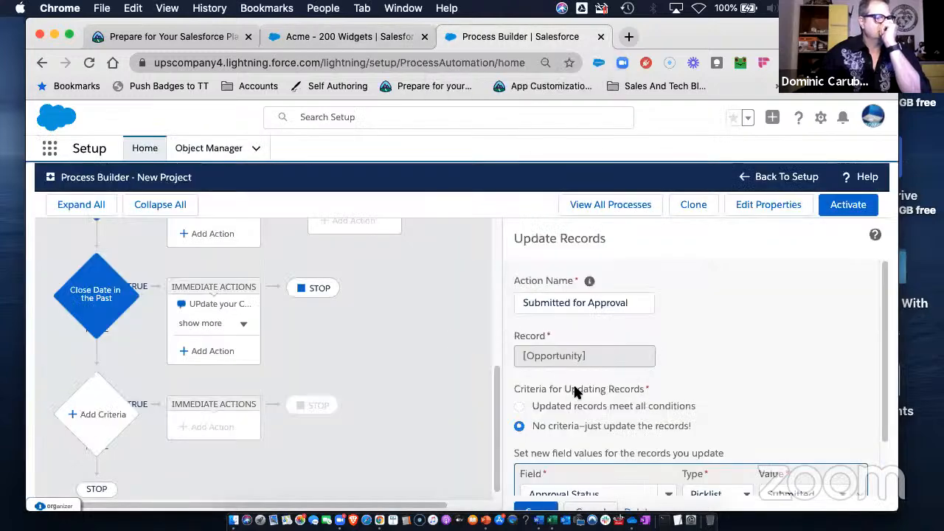
pyautogui.click(633, 512)
pyautogui.click(639, 405)
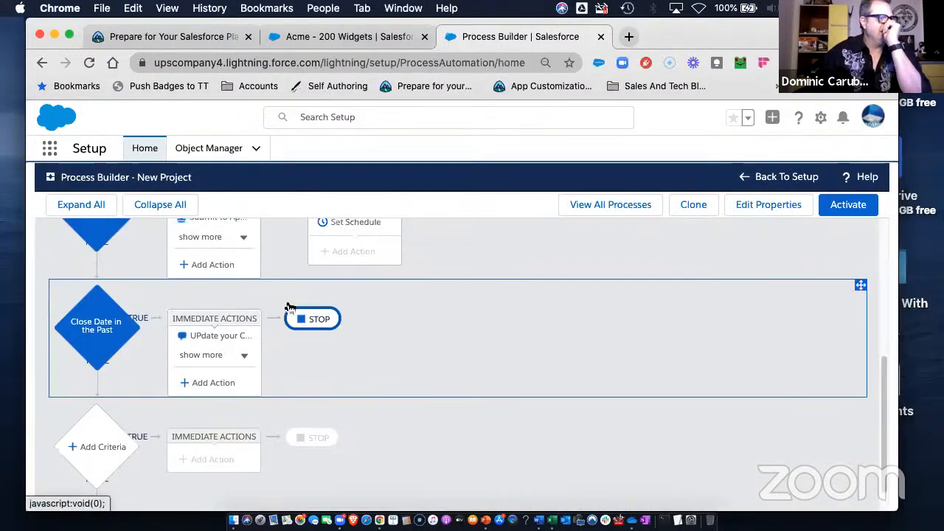
# Add an Update Records immediate action named Submitted for Approval under Won and Not approved, targeting the Opportunity record that started the process.
pyautogui.click(209, 264)
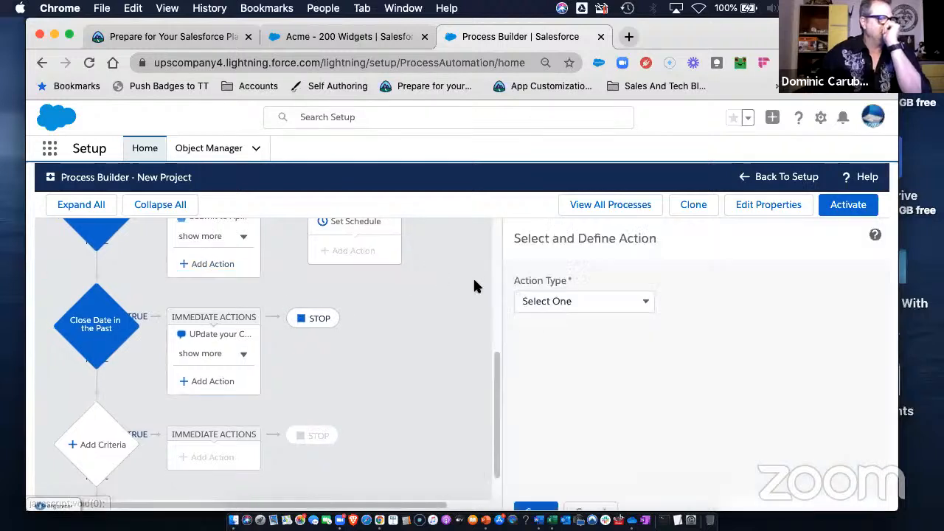
pyautogui.click(592, 302)
pyautogui.click(582, 445)
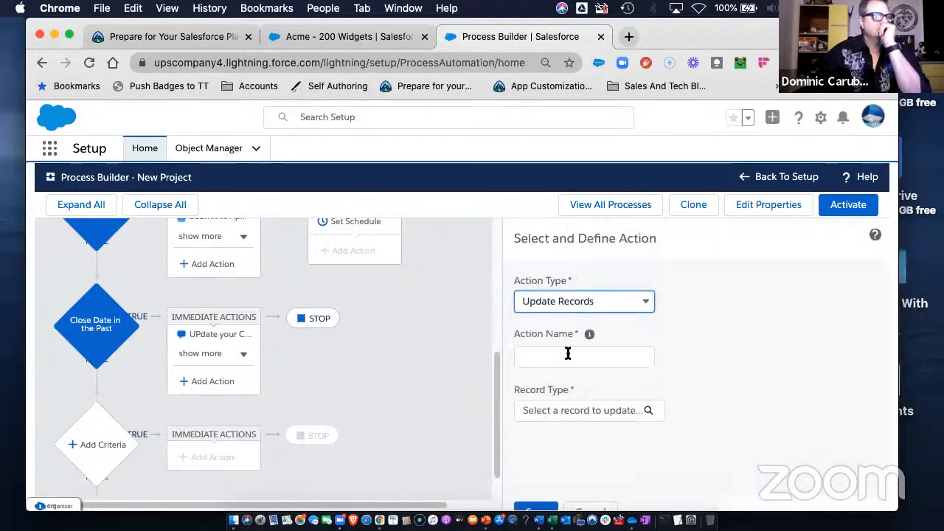
pyautogui.click(568, 355)
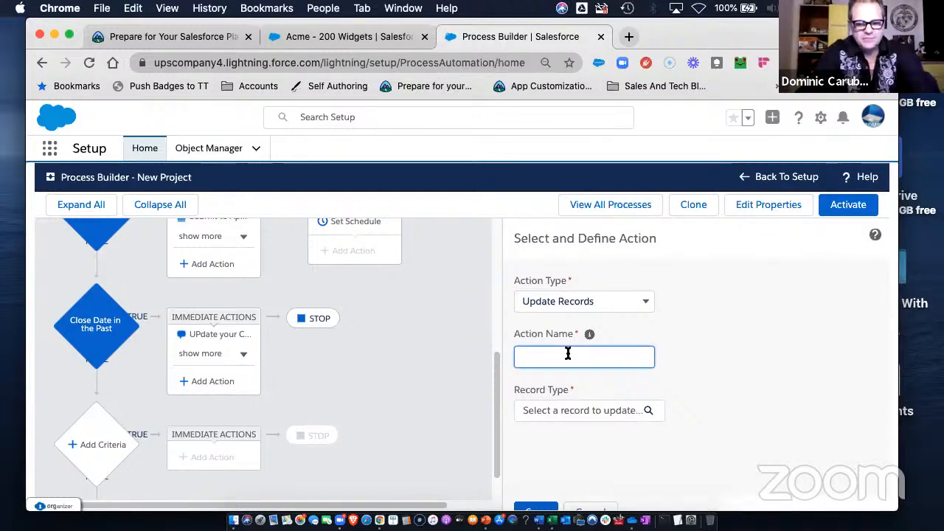
pyautogui.write('Submitt')
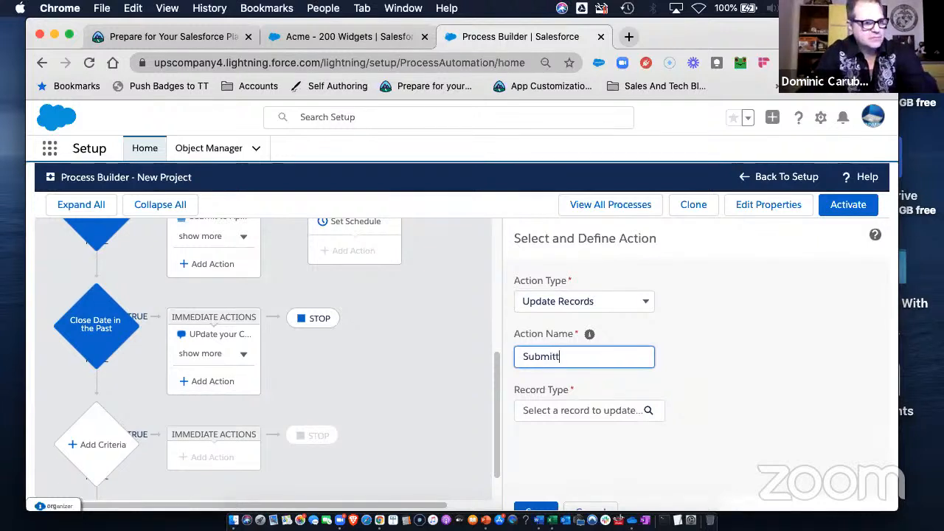
pyautogui.write('ed for Approval')
pyautogui.press('Tab')
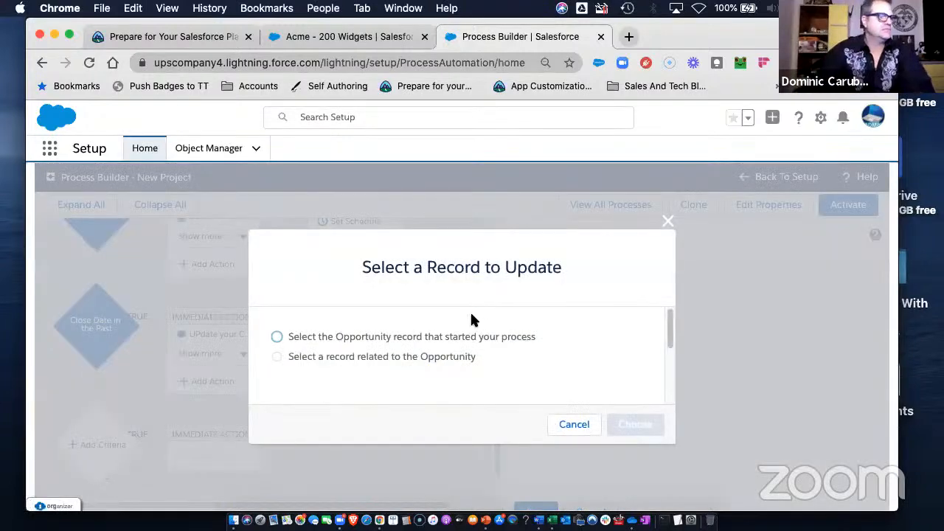
pyautogui.click(454, 336)
pyautogui.click(658, 428)
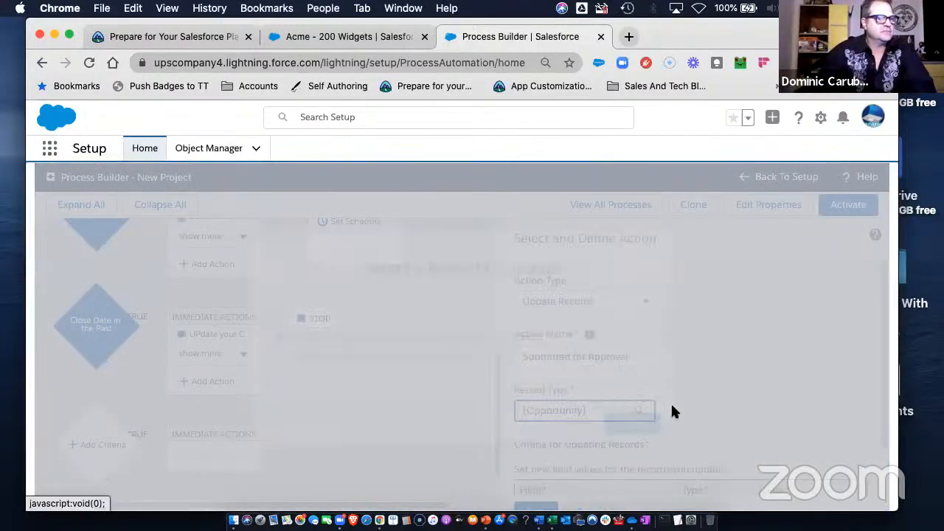
# Make the new action update the Approval Status picklist field without criteria, choose its value and save the action.
pyautogui.scroll(-2, 590, 403)
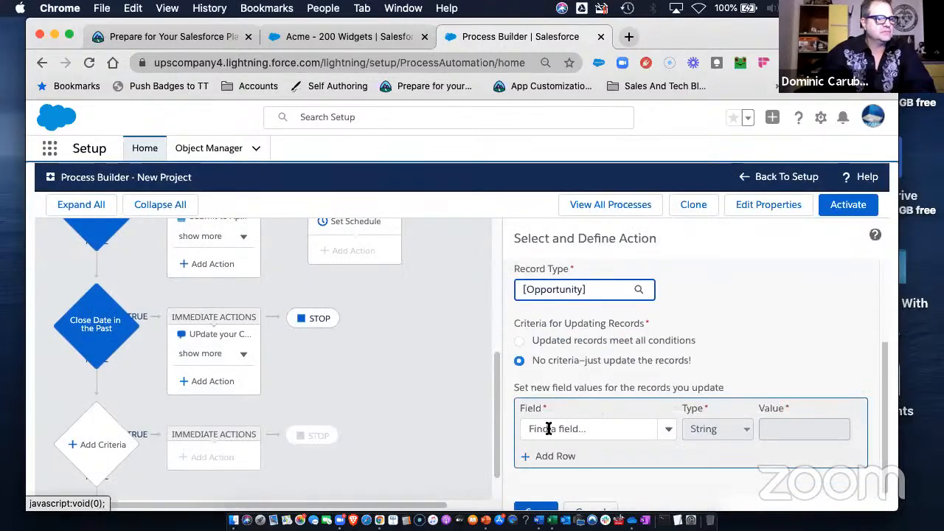
pyautogui.click(548, 429)
pyautogui.write('status')
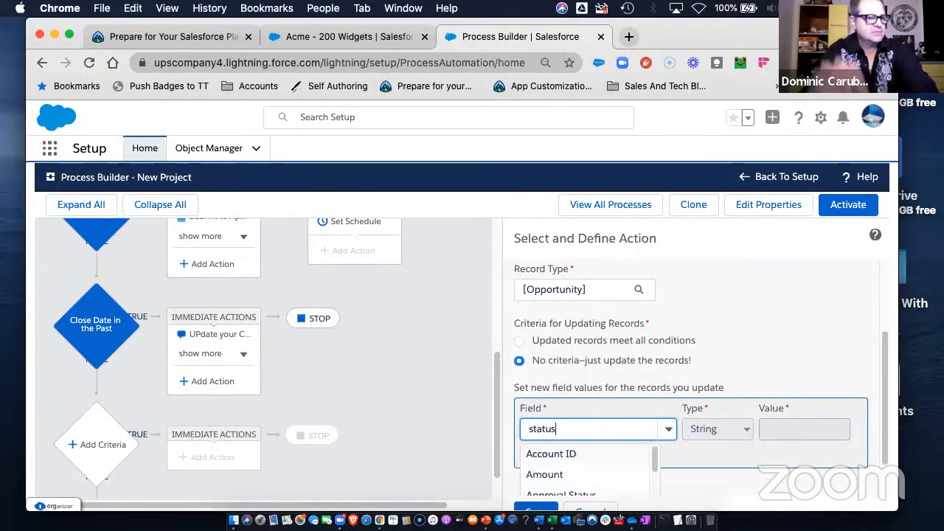
pyautogui.click(563, 449)
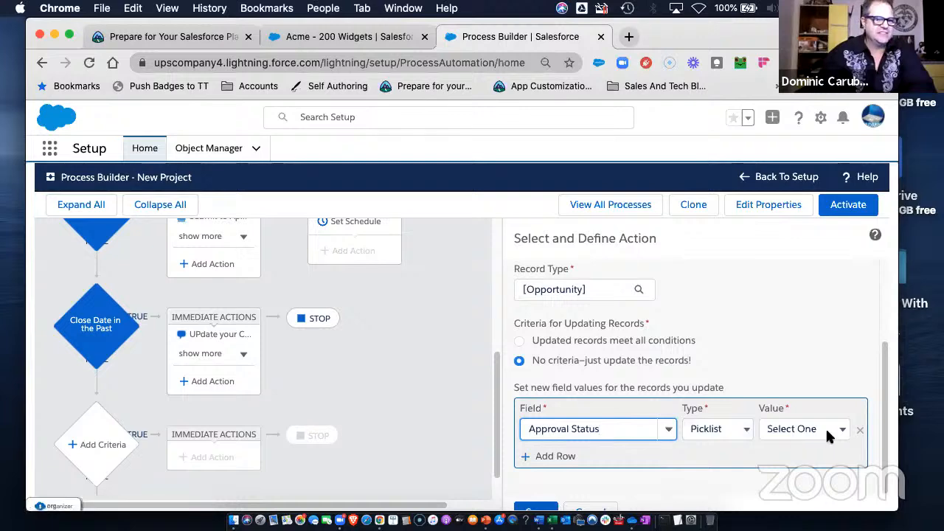
pyautogui.click(827, 431)
pyautogui.click(797, 441)
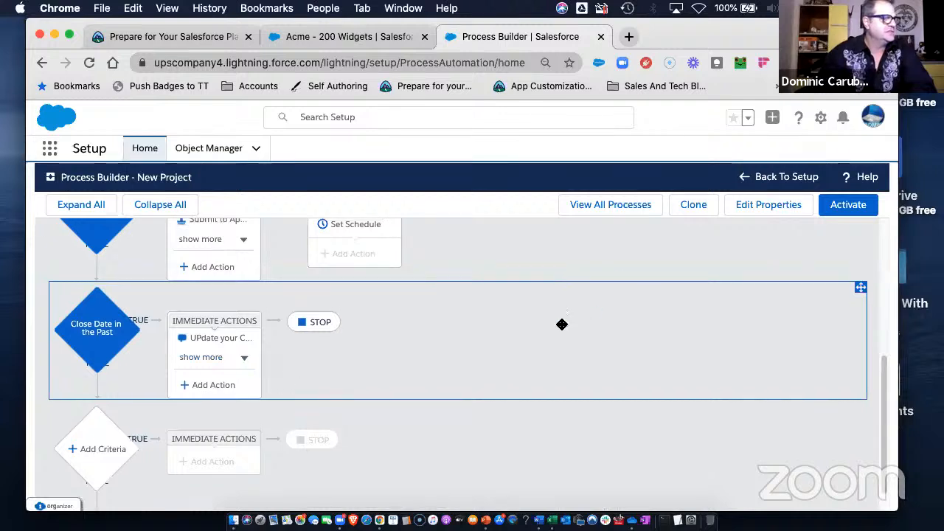
# Check the expanded immediate actions of Won and Not approved and activate this version of the New Project process.
pyautogui.scroll(2, 557, 324)
pyautogui.click(222, 316)
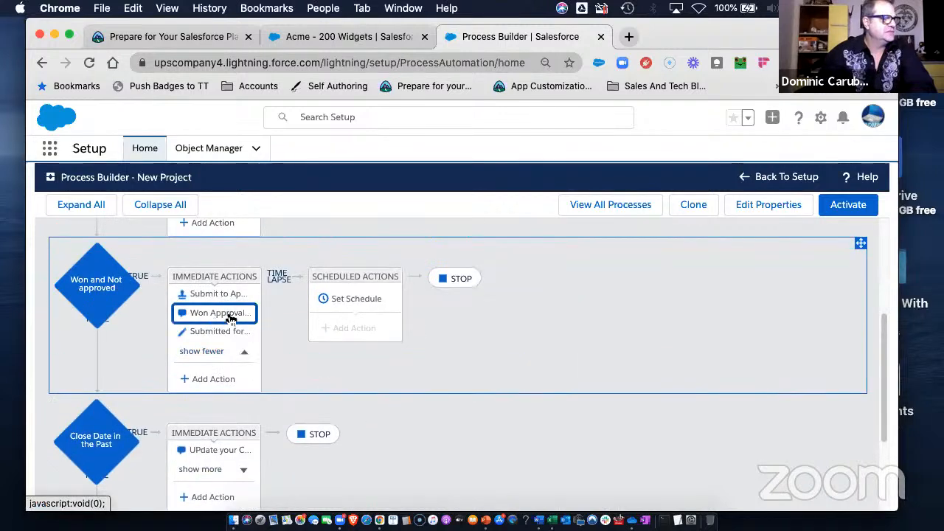
pyautogui.click(850, 205)
pyautogui.click(632, 411)
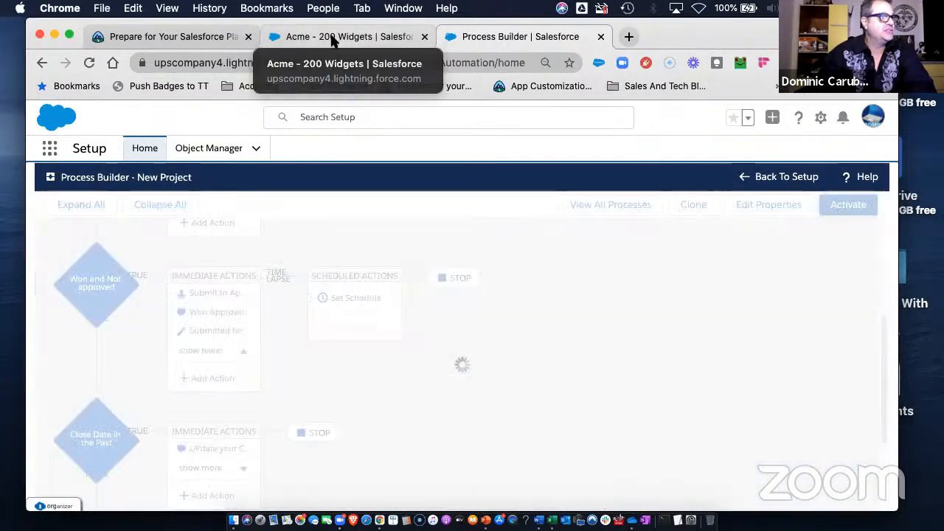
# Try to move the Acme - 200 Widgets opportunity to a closed stage and check the New Project process.
pyautogui.click(346, 37)
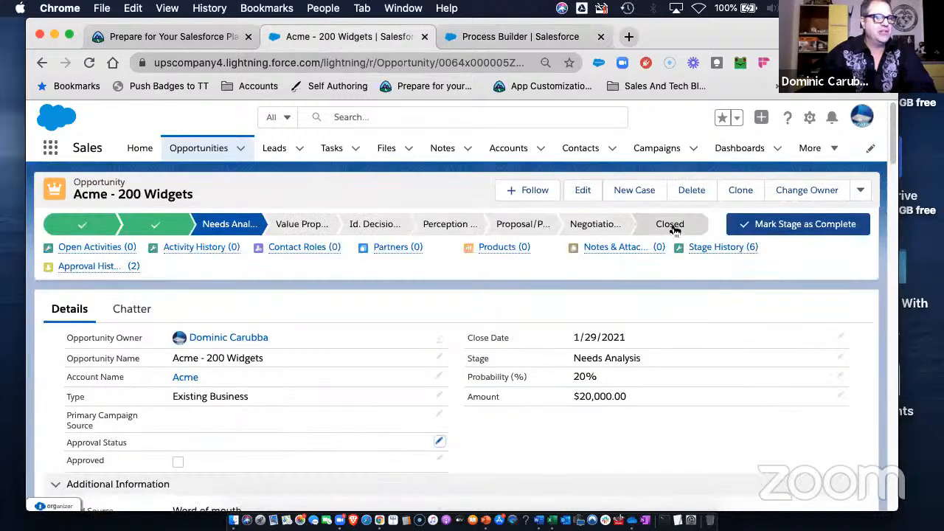
pyautogui.click(670, 223)
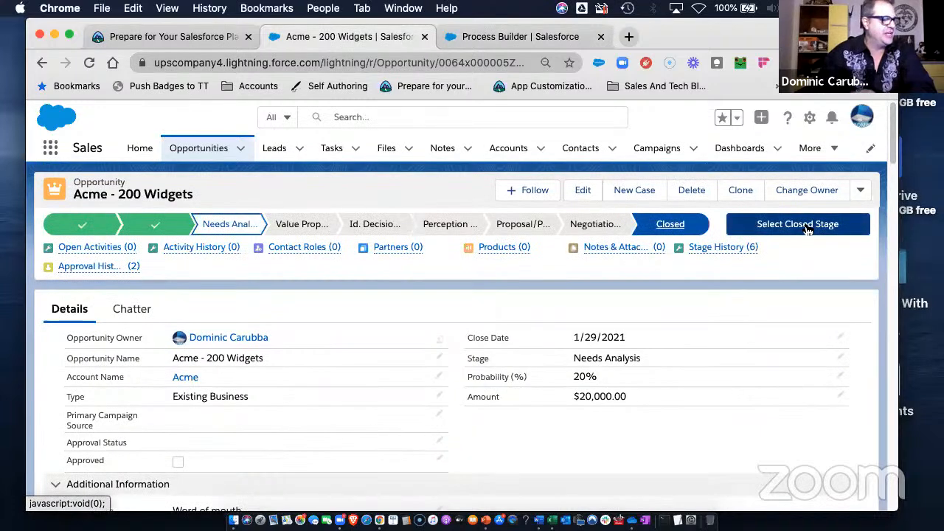
pyautogui.click(807, 224)
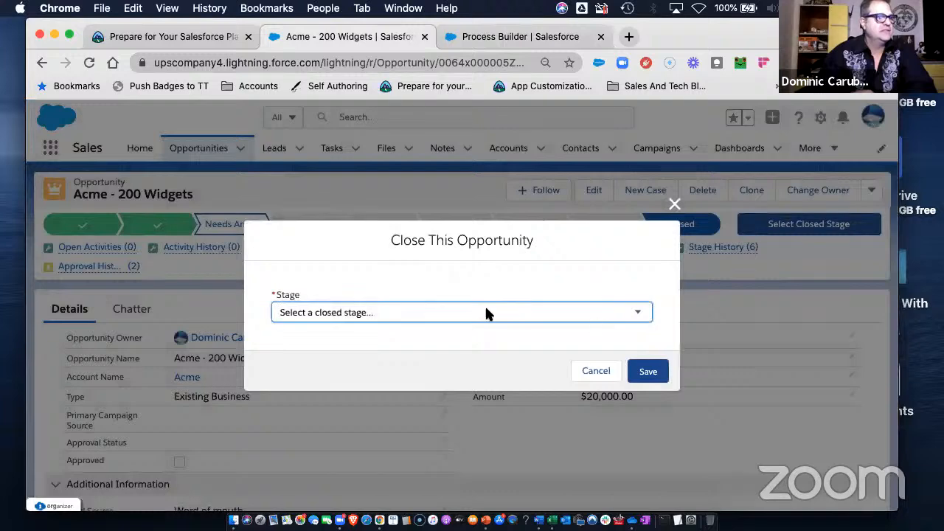
pyautogui.click(486, 313)
pyautogui.click(371, 324)
pyautogui.click(649, 371)
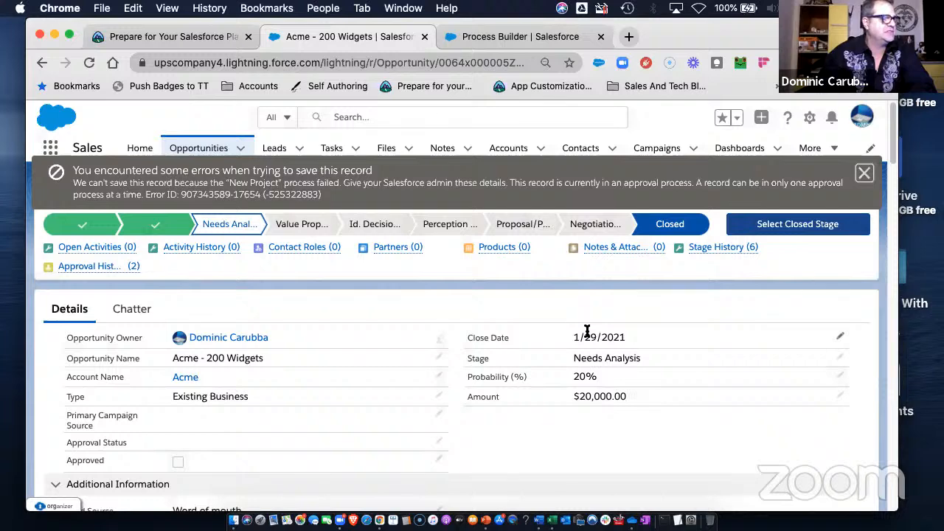
pyautogui.click(864, 174)
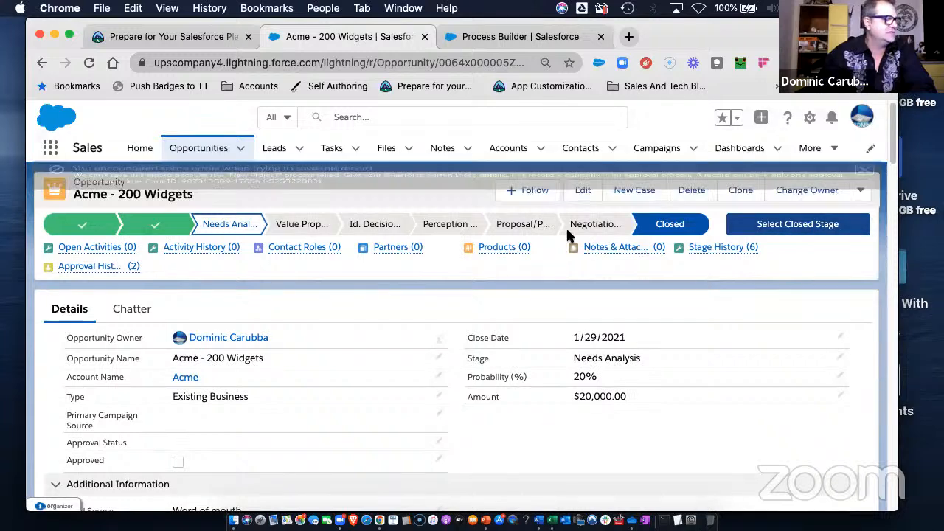
pyautogui.click(500, 39)
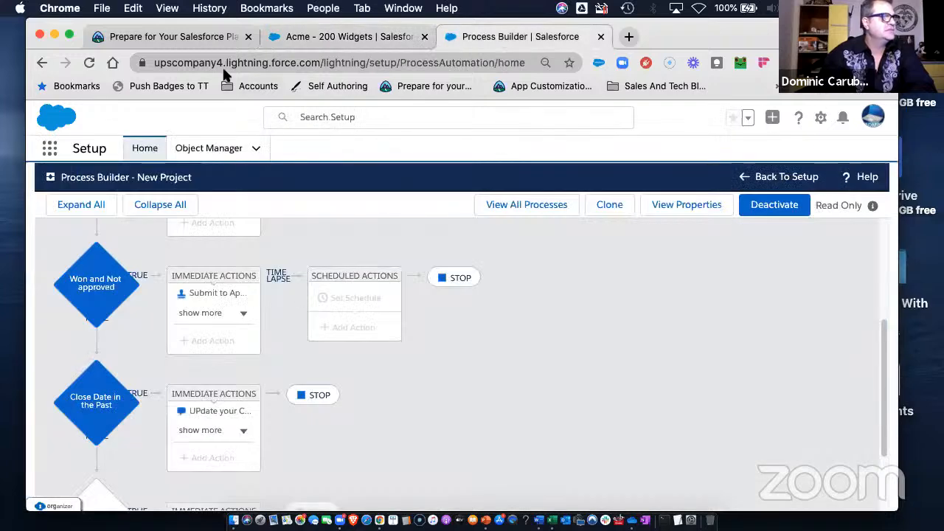
pyautogui.click(295, 42)
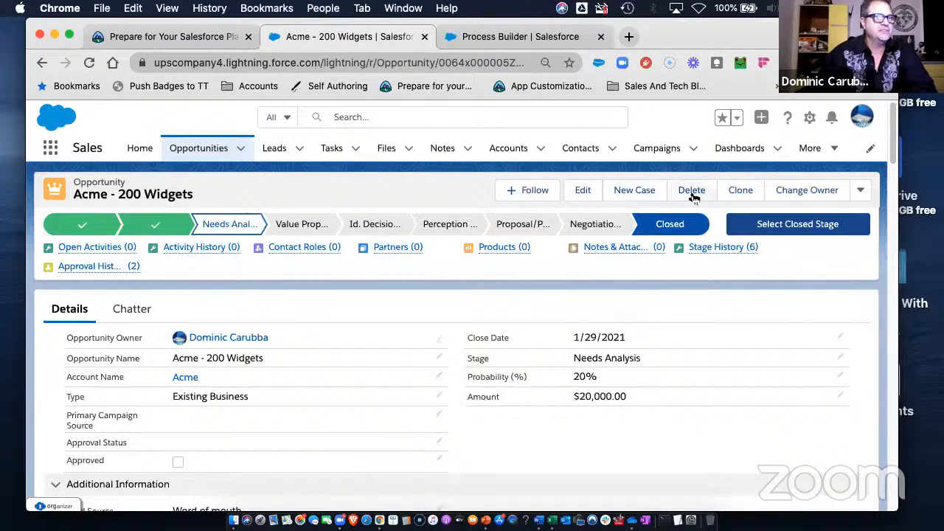
# Clone the opportunity as Acme - 400 Widgets with a close date of 1/12/2021 and save it.
pyautogui.click(740, 191)
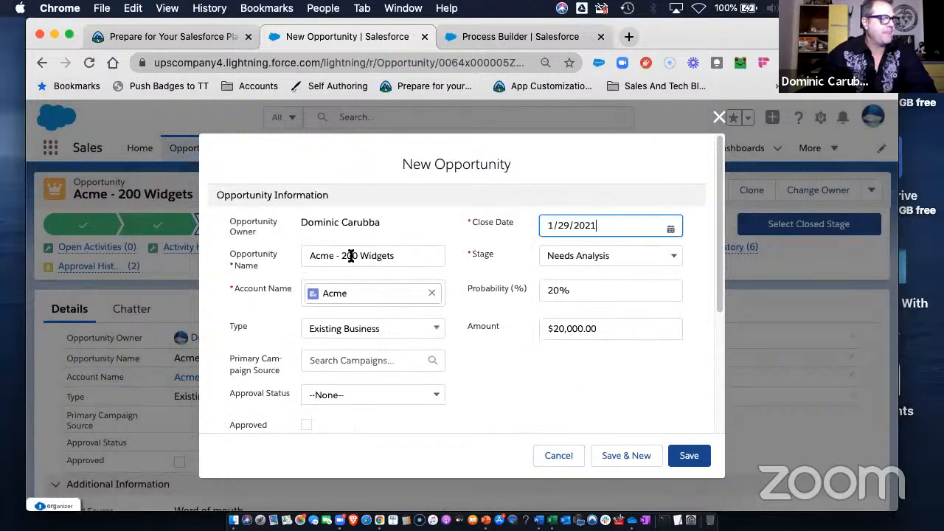
pyautogui.click(343, 256)
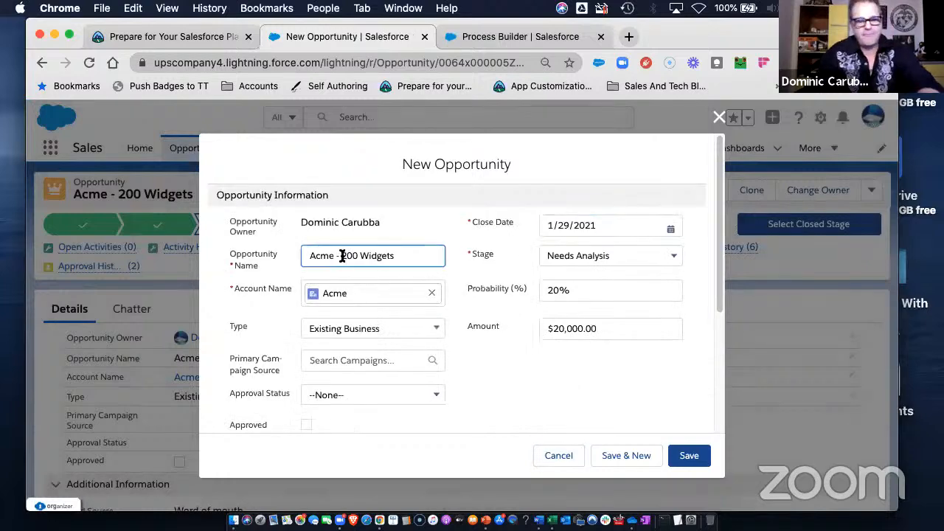
pyautogui.press('Delete')
pyautogui.write('4')
pyautogui.click(610, 225)
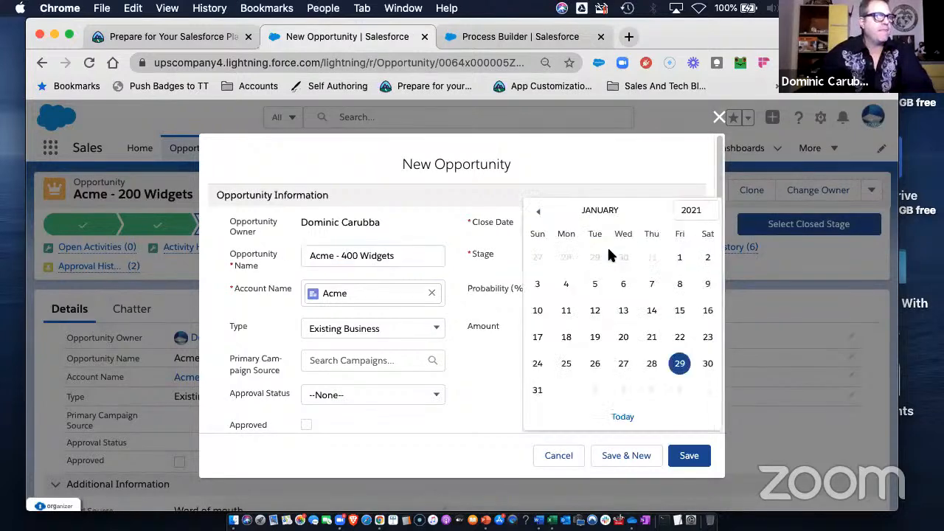
pyautogui.click(594, 311)
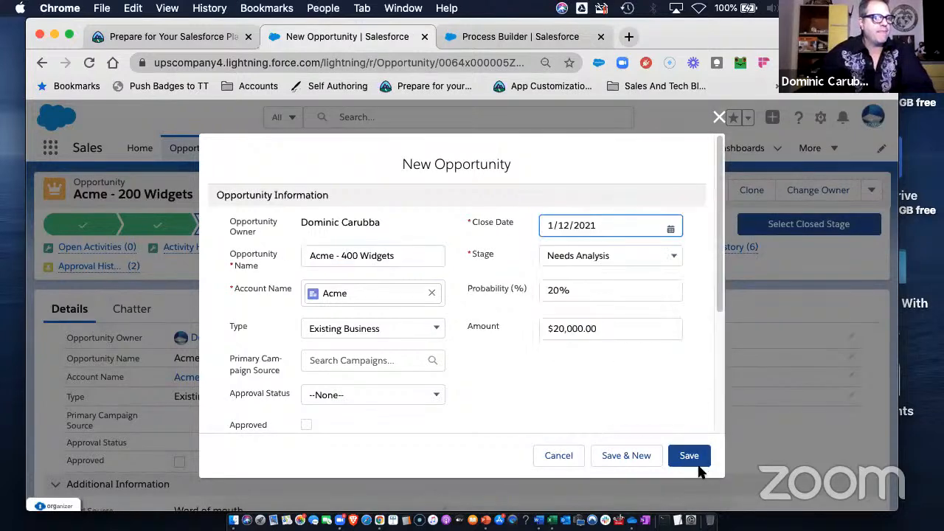
pyautogui.scroll(-2, 531, 428)
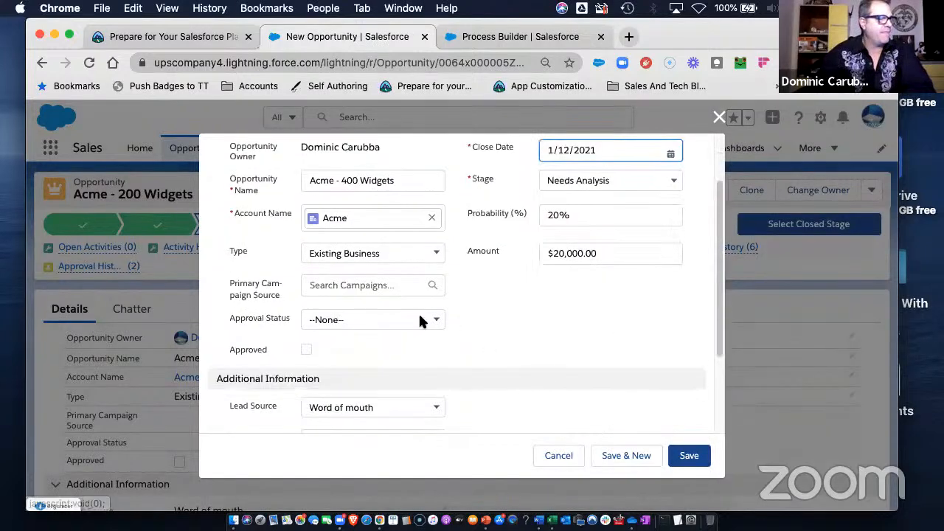
pyautogui.click(687, 458)
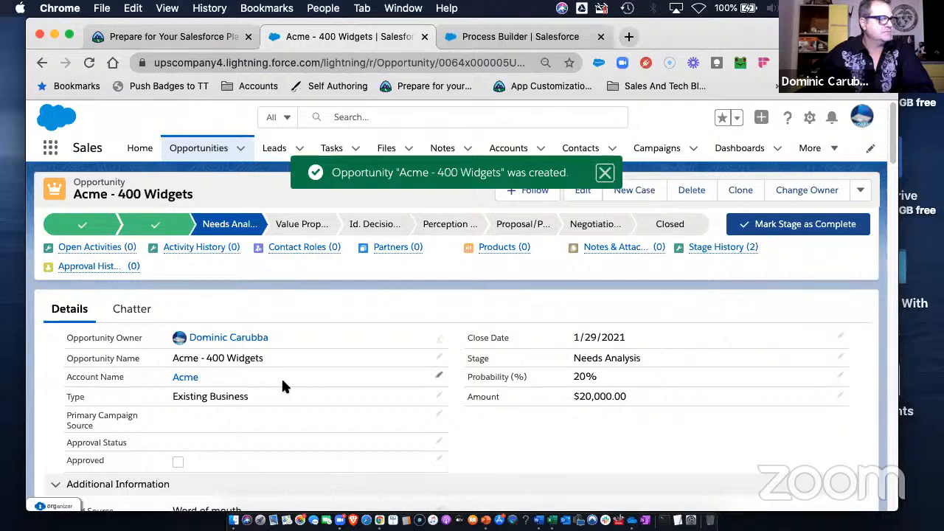
# Review the close date and other details of Acme - 400 Widgets and open its Chatter feed.
pyautogui.scroll(-3, 273, 387)
pyautogui.scroll(3, 280, 384)
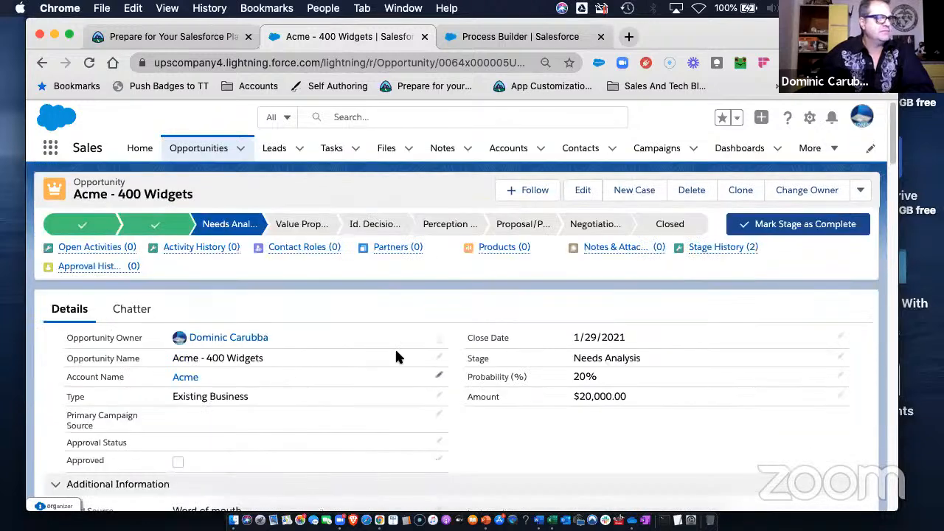
pyautogui.moveTo(559, 332); pyautogui.dragTo(559, 332)
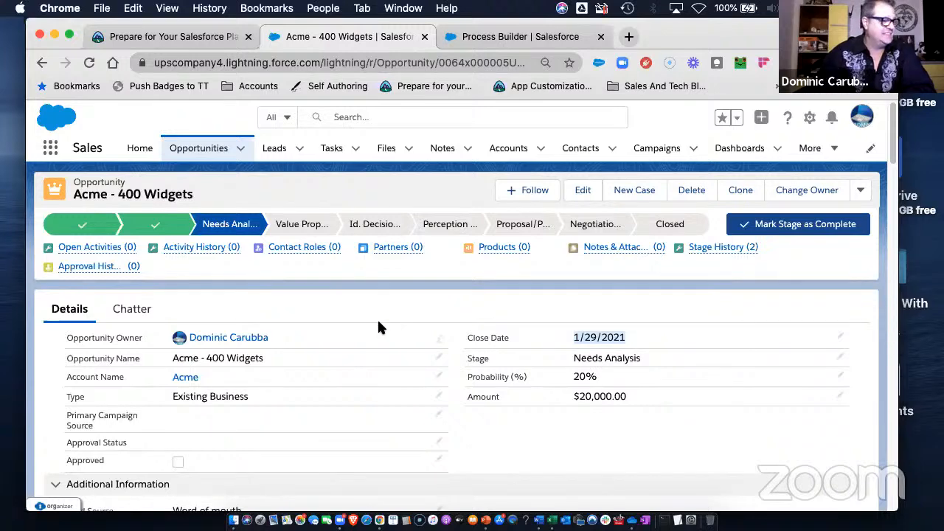
pyautogui.scroll(-2, 380, 327)
pyautogui.scroll(-2, 334, 333)
pyautogui.scroll(4, 280, 295)
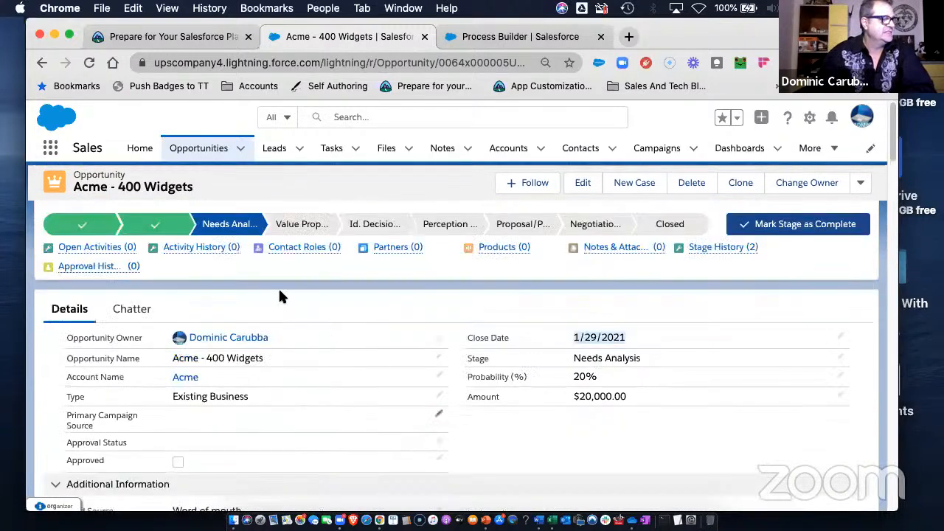
pyautogui.click(151, 310)
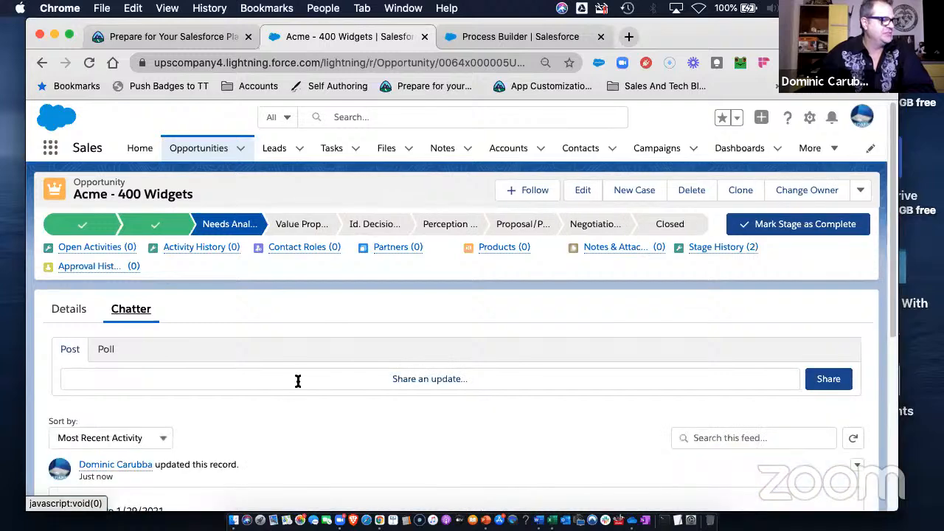
# Read the close date update and automated post in the Acme - 400 Widgets Chatter feed, and return to the opportunity details.
pyautogui.scroll(-3, 282, 407)
pyautogui.scroll(-2, 291, 414)
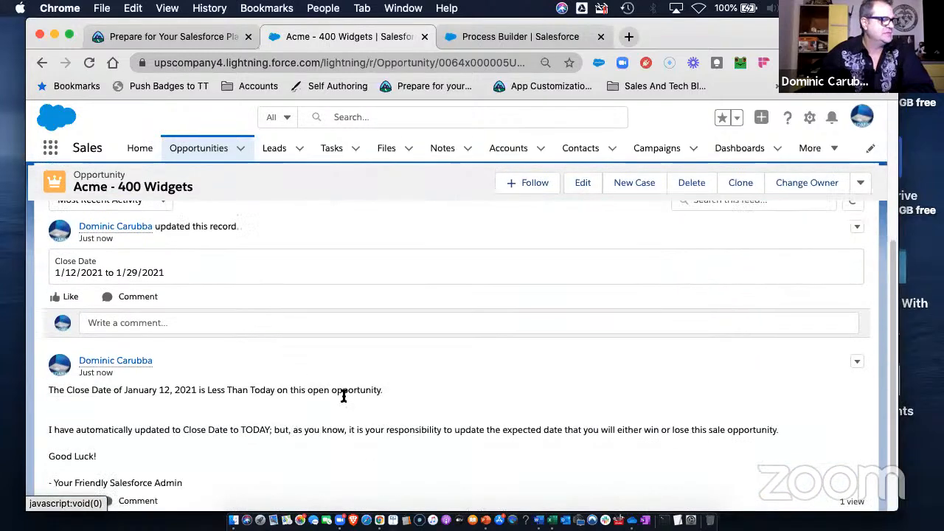
pyautogui.scroll(5, 344, 392)
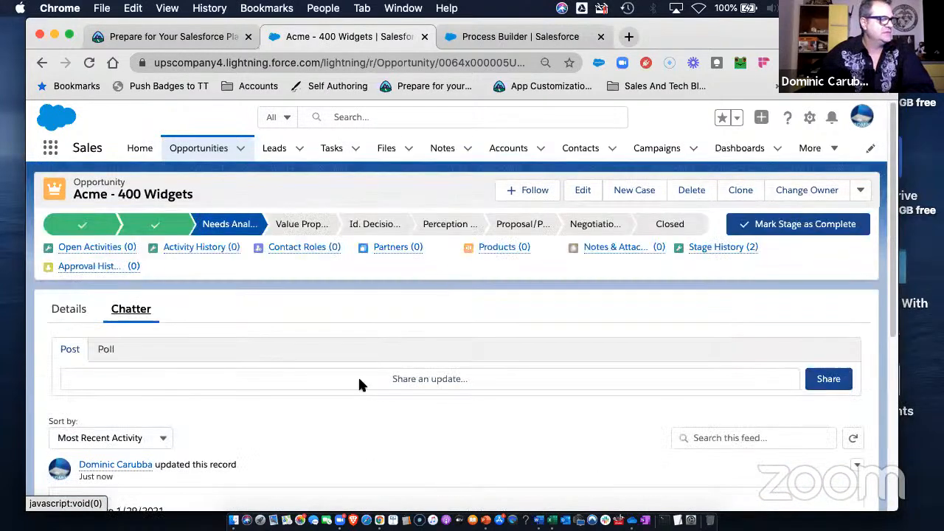
pyautogui.click(64, 313)
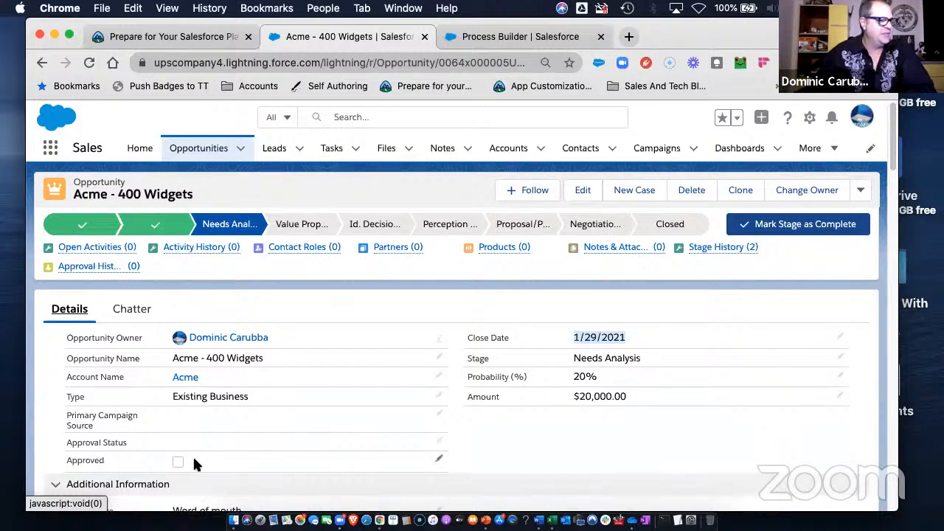
# Review the conditions of the Won and Approved and Won and Not approved criteria in the New Project process.
pyautogui.click(520, 36)
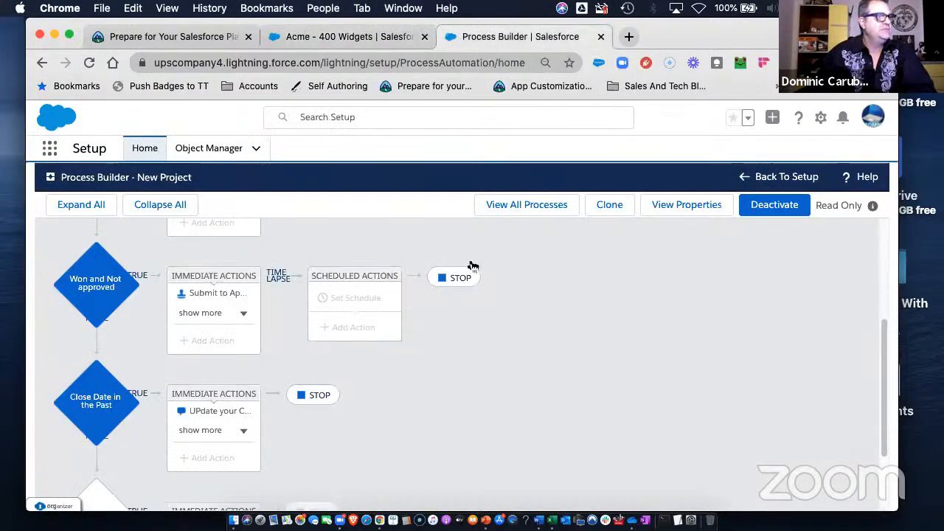
pyautogui.scroll(2, 442, 347)
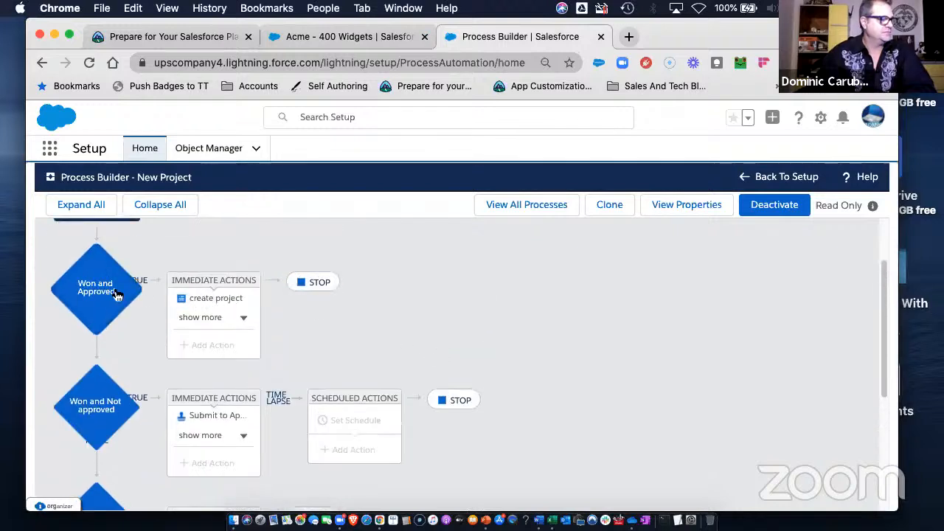
pyautogui.click(112, 293)
pyautogui.scroll(-1, 601, 369)
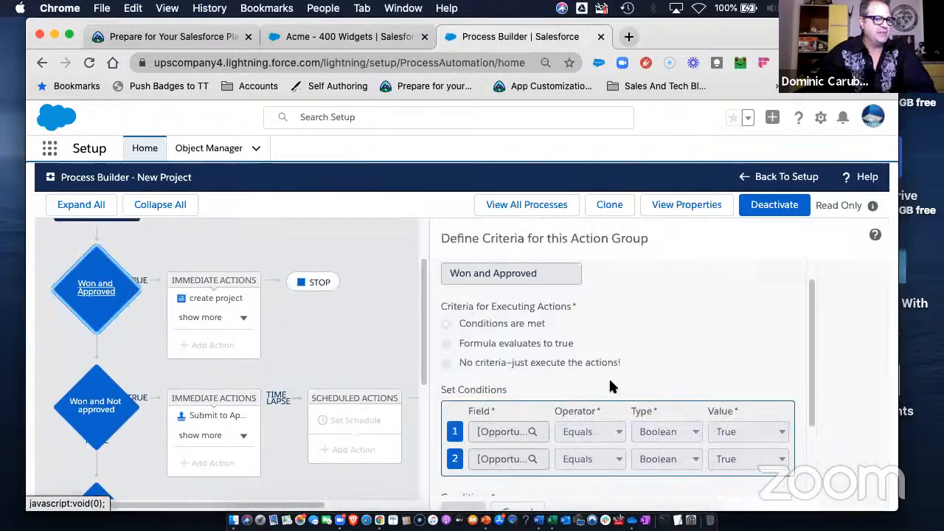
pyautogui.scroll(-1, 616, 369)
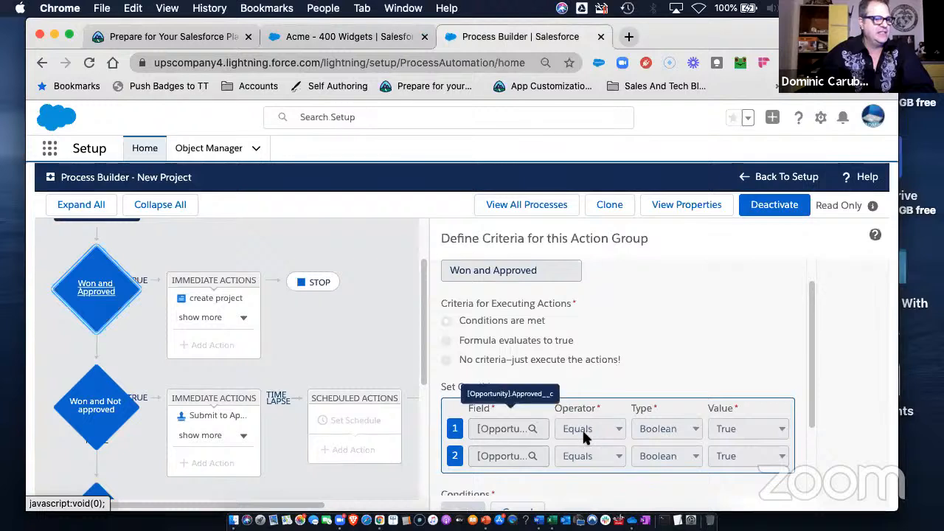
pyautogui.click(103, 406)
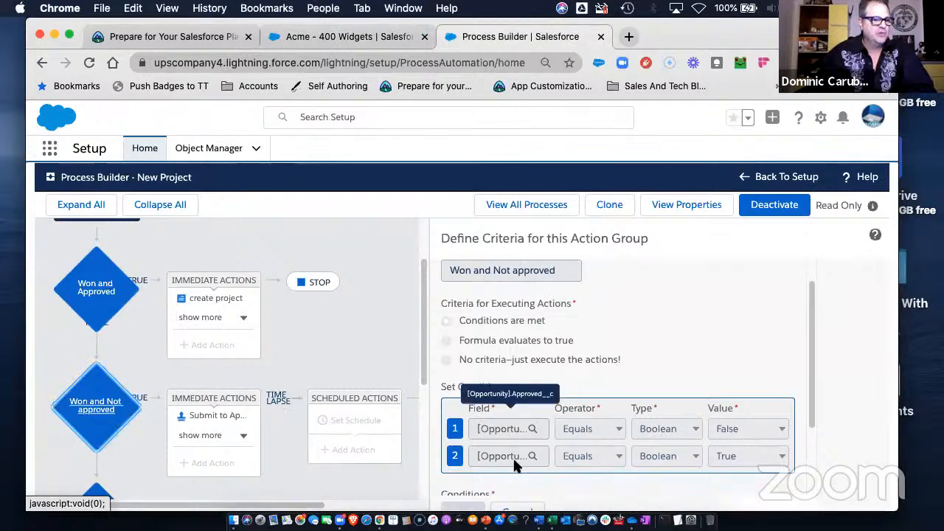
# Close the Acme - 400 Widgets opportunity with the stage Closed Won and save it.
pyautogui.click(335, 37)
pyautogui.click(675, 225)
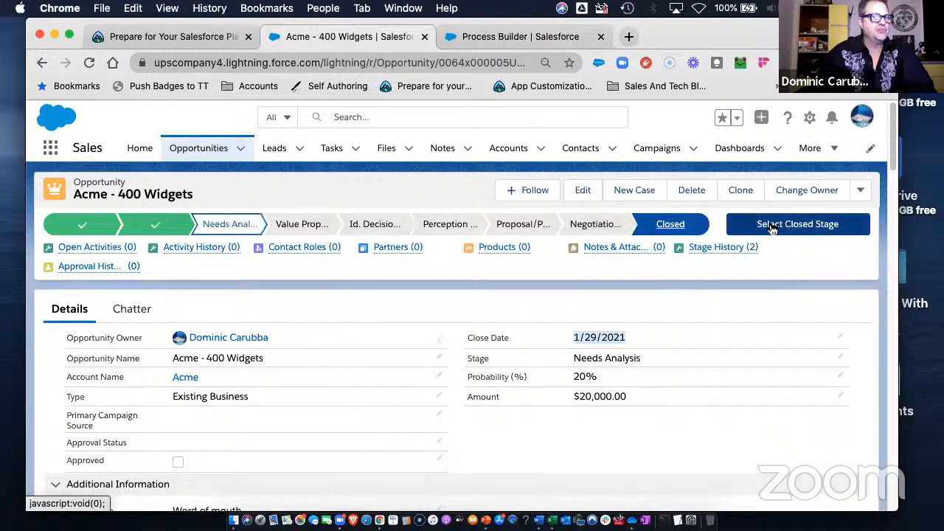
pyautogui.click(773, 225)
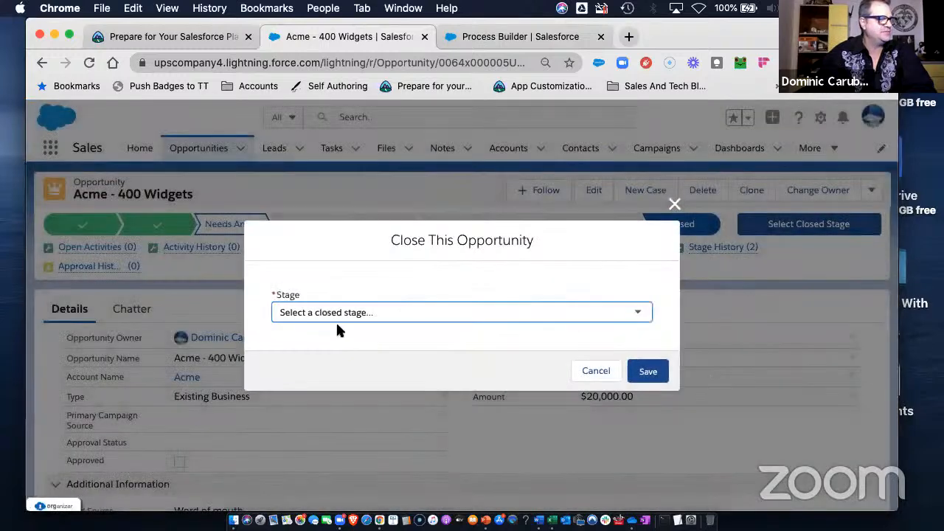
pyautogui.click(333, 313)
pyautogui.click(327, 326)
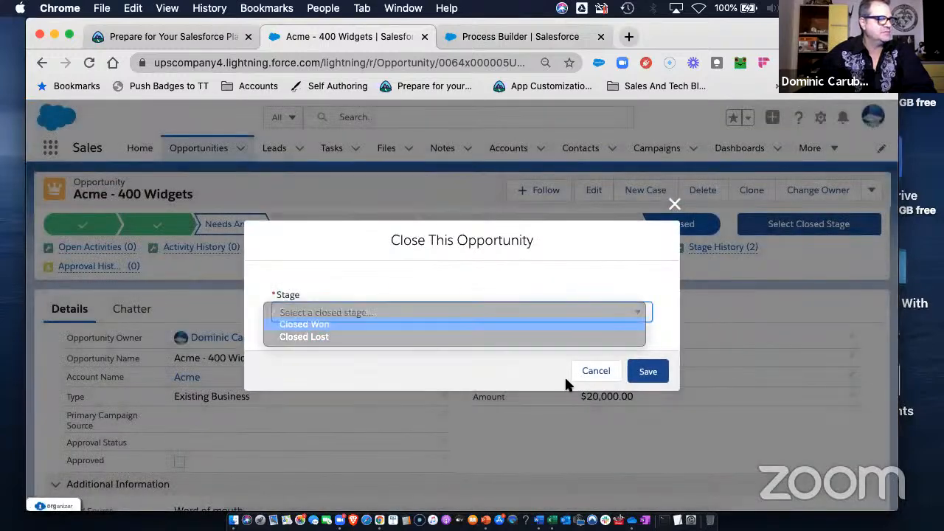
pyautogui.click(648, 371)
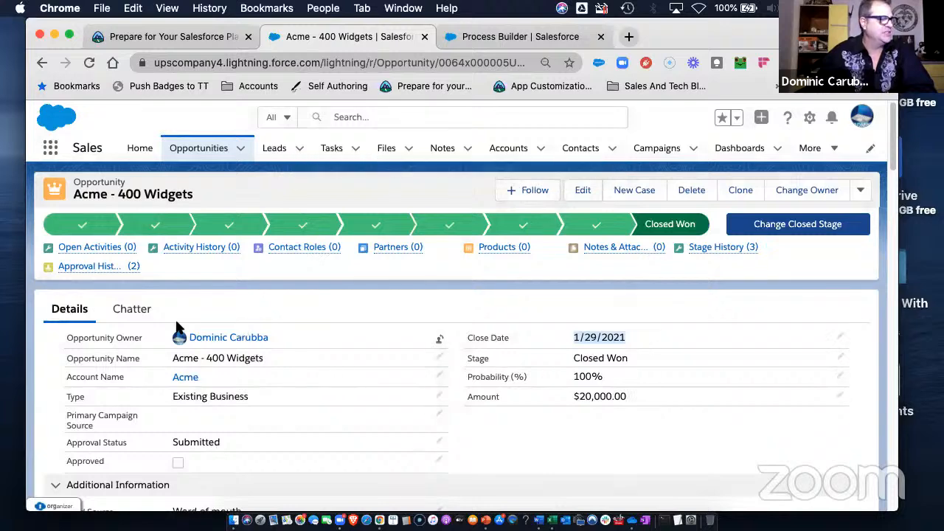
# Check the Acme - 400 Widgets Chatter feed for an approval post and reload the record page.
pyautogui.click(128, 311)
pyautogui.scroll(-2, 260, 384)
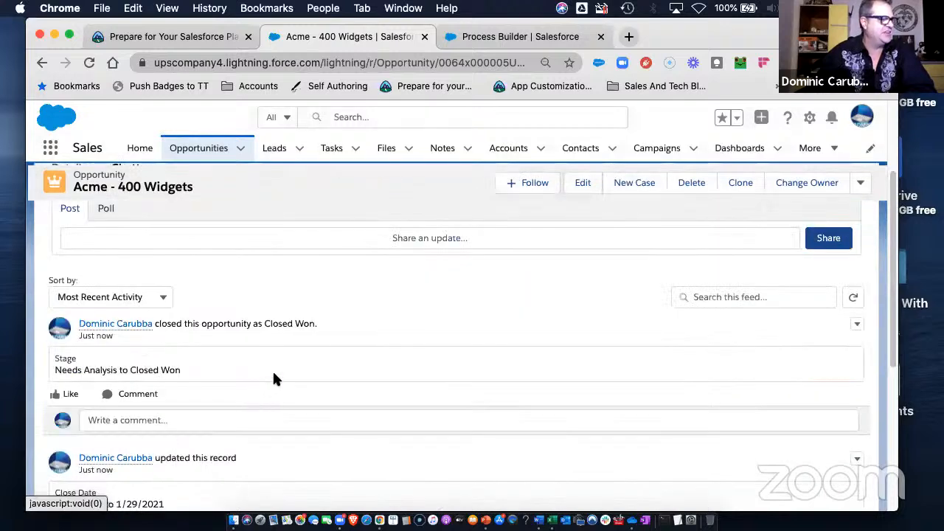
pyautogui.scroll(-2, 286, 360)
pyautogui.scroll(-2, 286, 360)
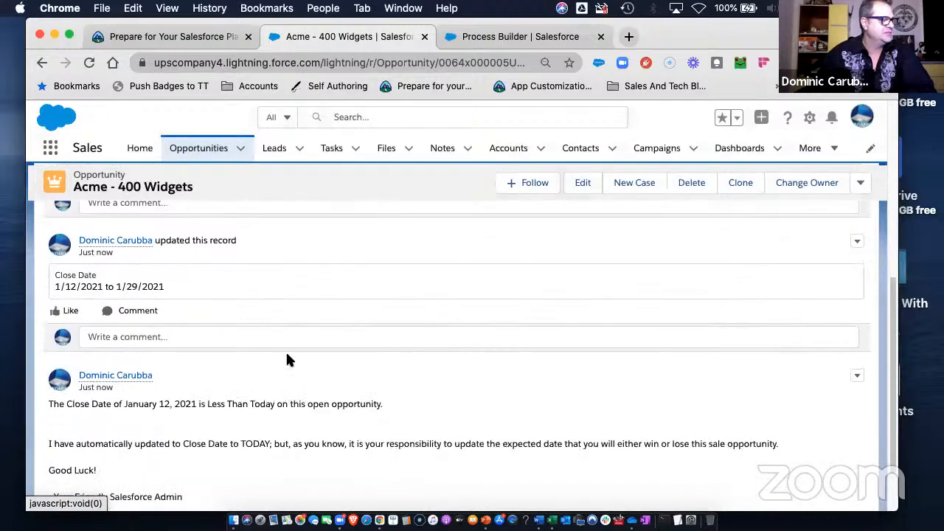
pyautogui.scroll(-1, 288, 359)
pyautogui.scroll(6, 286, 357)
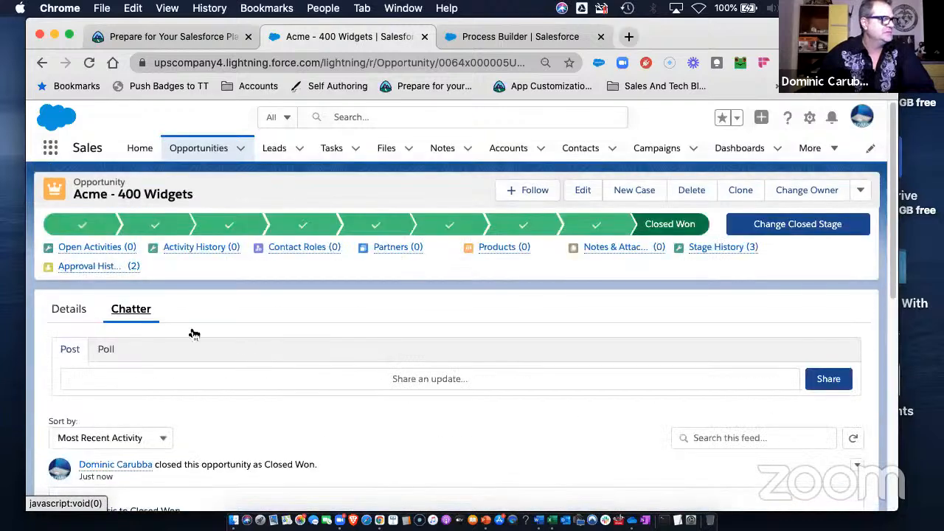
pyautogui.click(88, 62)
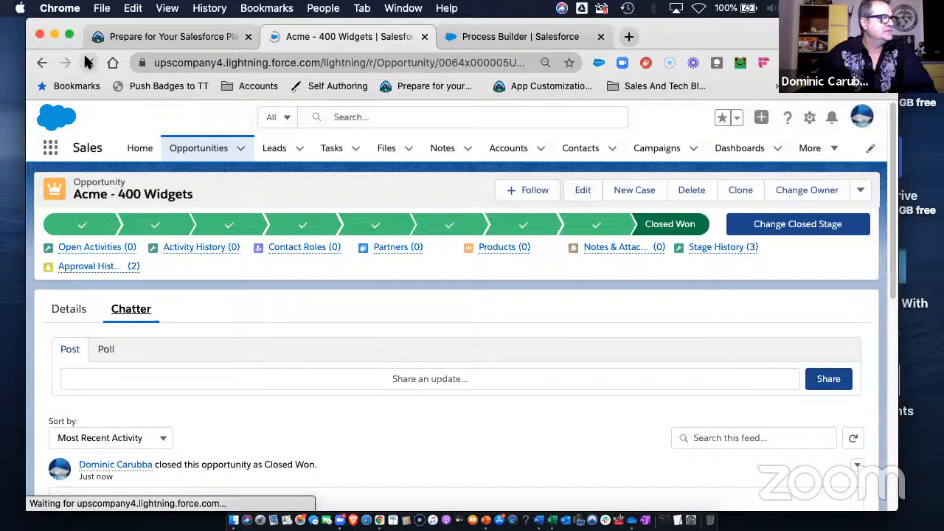
# Expand the immediate actions of Won and Not approved and examine the recipient and message of the Won Approval Started Chatter post.
pyautogui.click(500, 36)
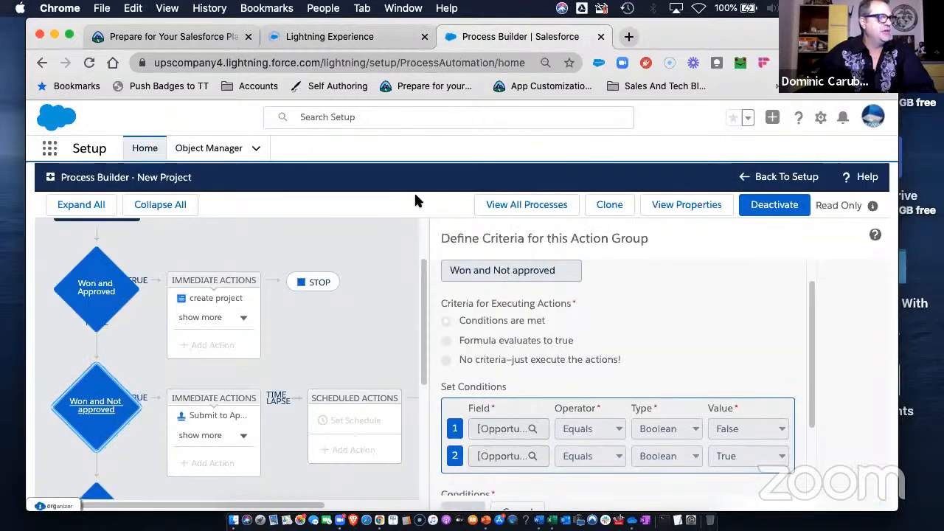
pyautogui.click(221, 435)
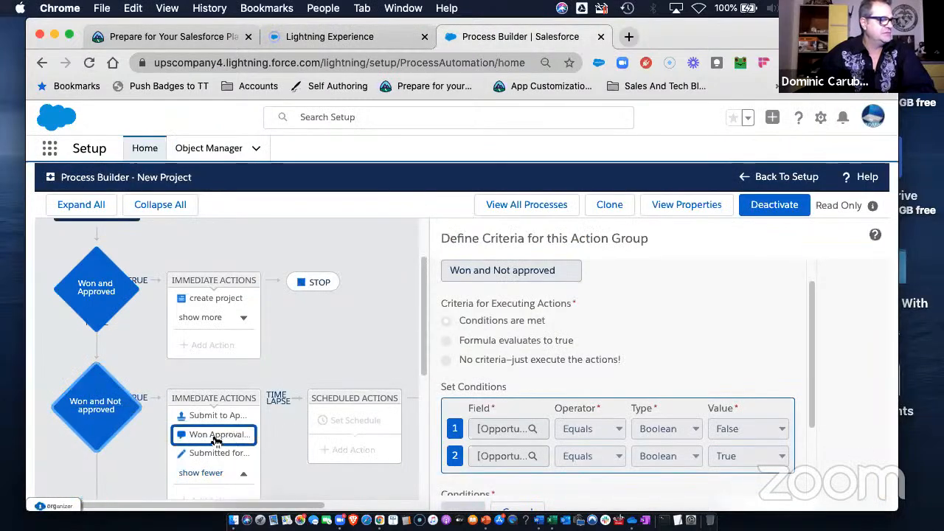
pyautogui.click(216, 437)
pyautogui.scroll(-1, 706, 462)
pyautogui.scroll(1, 706, 462)
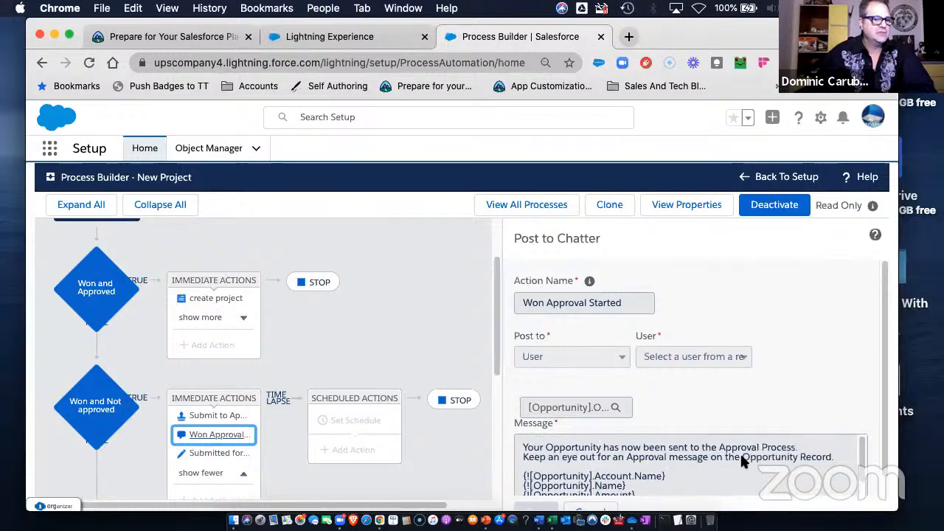
# Recheck the opportunity's Chatter feed, and open the opportunity owner's user profile to examine its Chatter feed for the approval message.
pyautogui.click(351, 38)
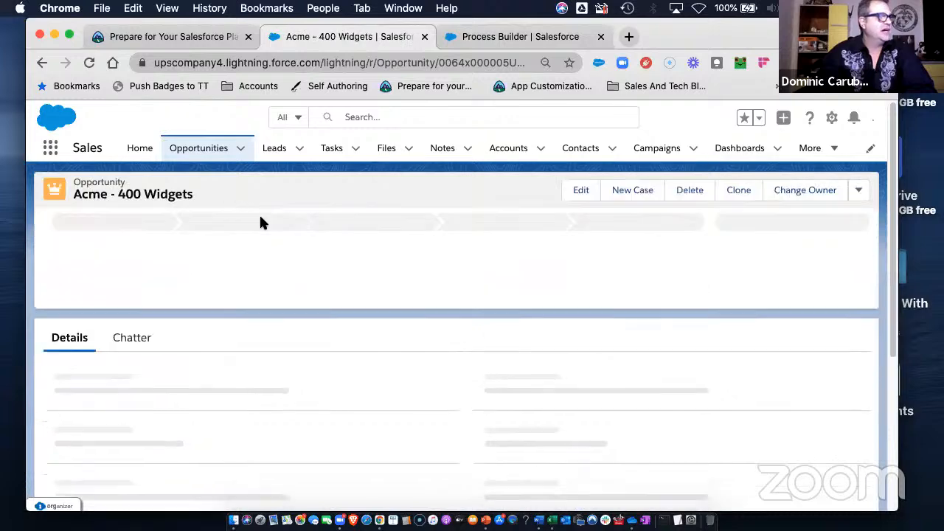
pyautogui.click(142, 311)
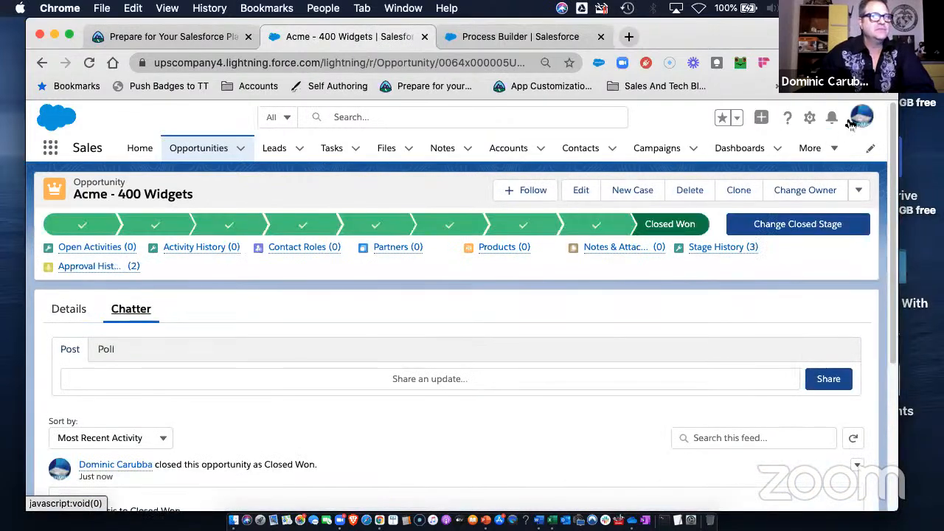
pyautogui.click(852, 122)
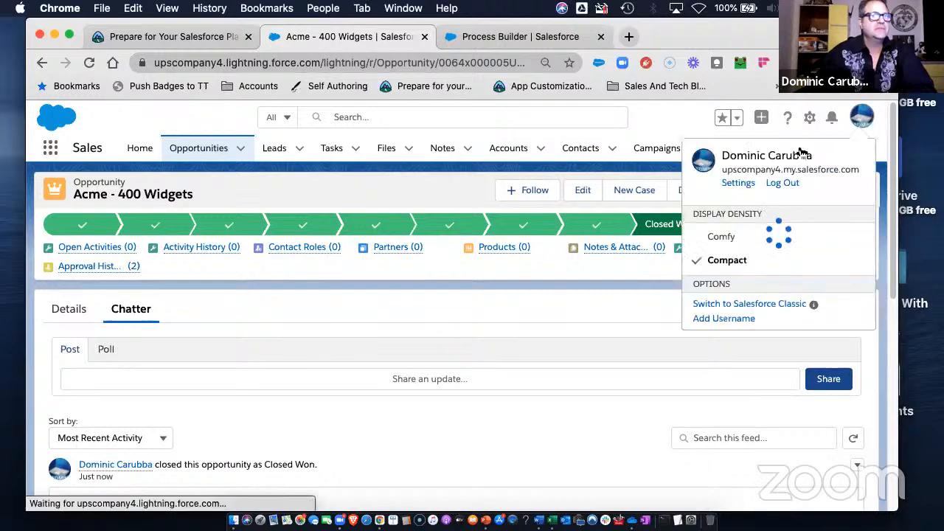
pyautogui.rightClick(756, 158)
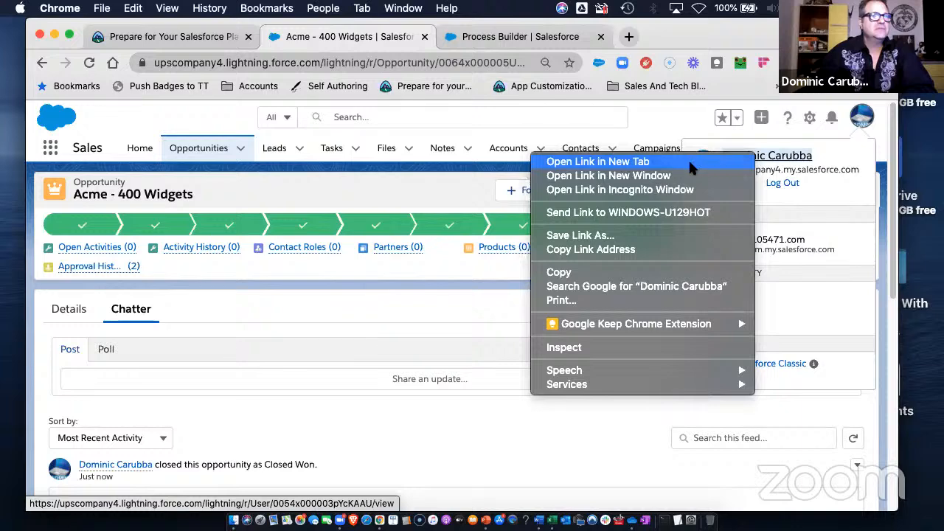
pyautogui.click(689, 161)
pyautogui.click(542, 40)
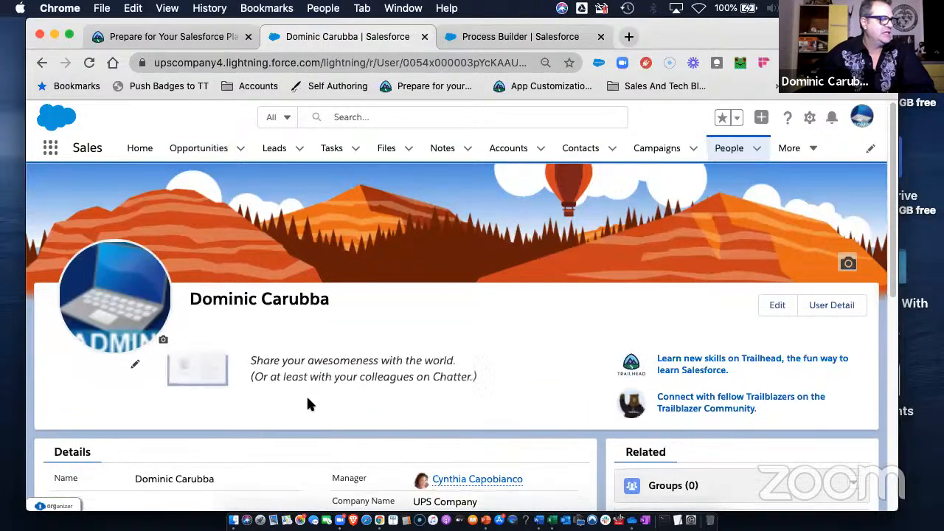
pyautogui.scroll(-5, 308, 402)
pyautogui.scroll(-1, 310, 403)
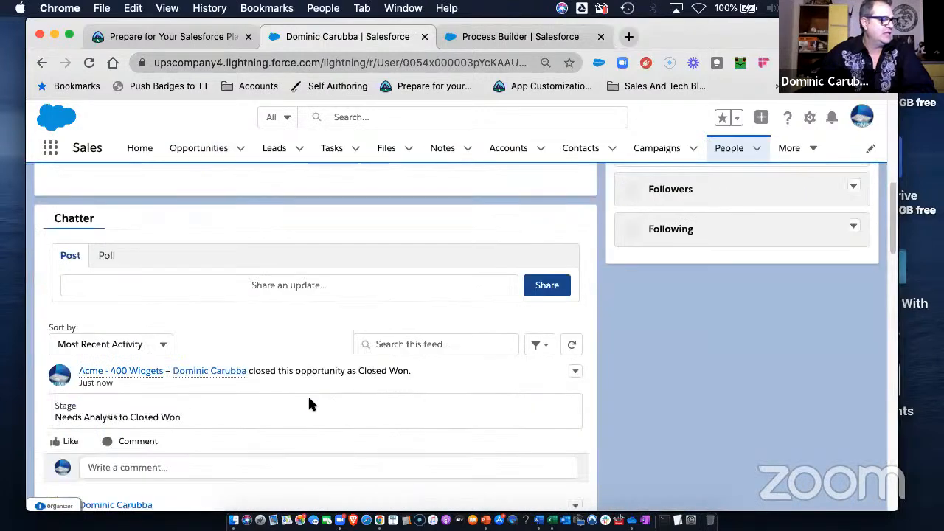
# Examine the Chatter feed posts about the Acme - 400 Widgets opportunity, including its approval submission message.
pyautogui.scroll(-3, 309, 398)
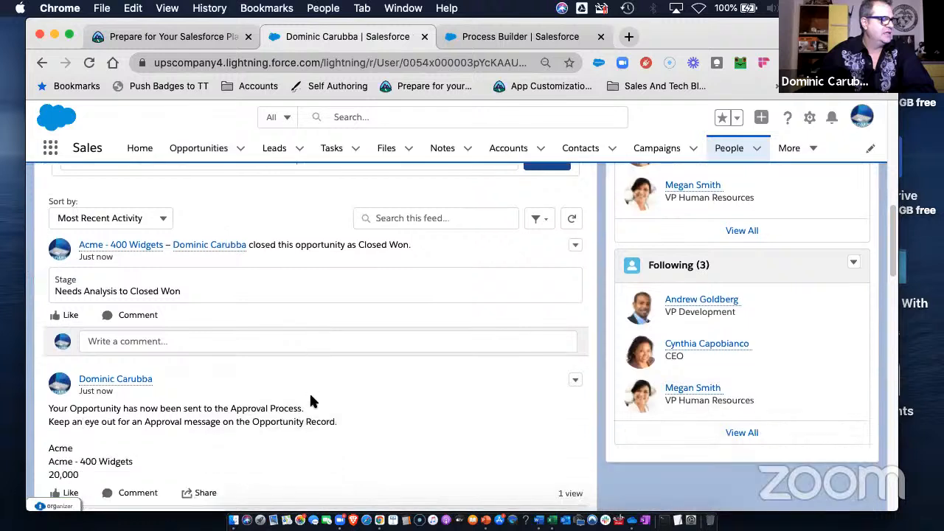
pyautogui.scroll(-2, 311, 399)
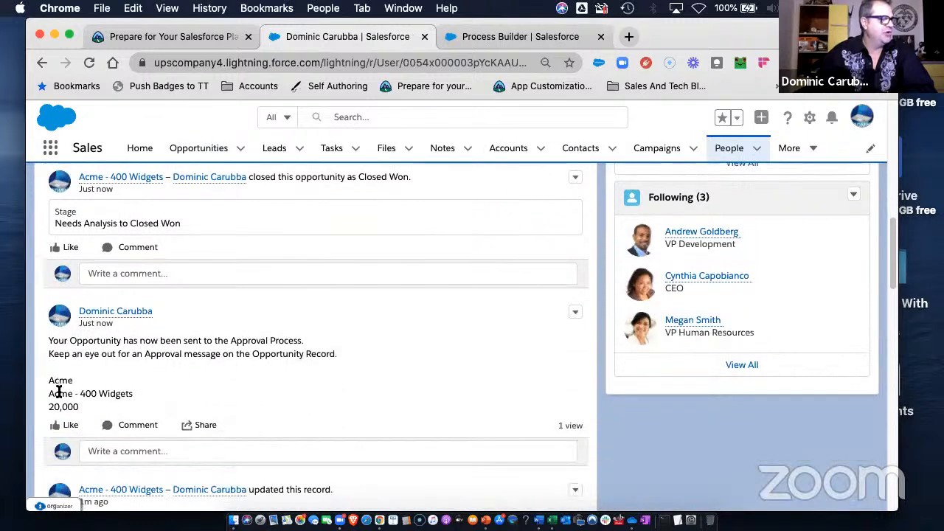
pyautogui.scroll(-1, 207, 391)
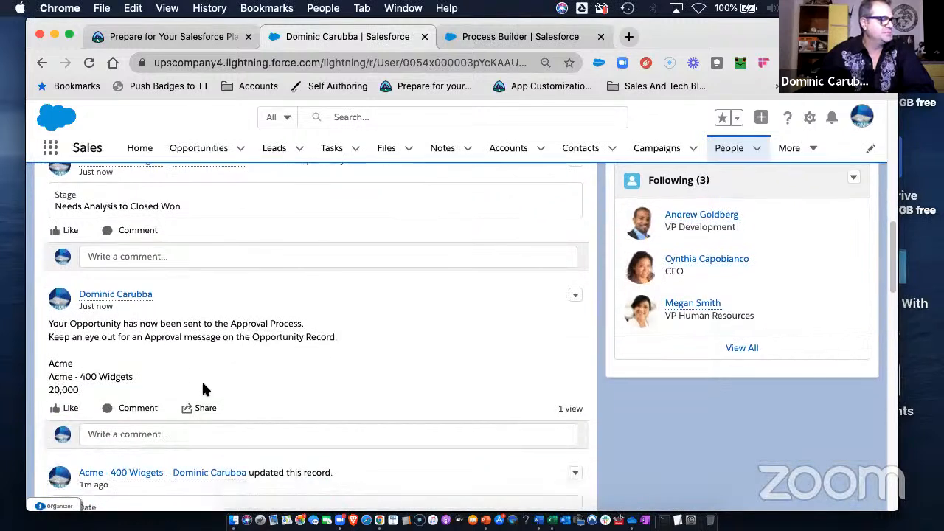
pyautogui.scroll(-1, 115, 373)
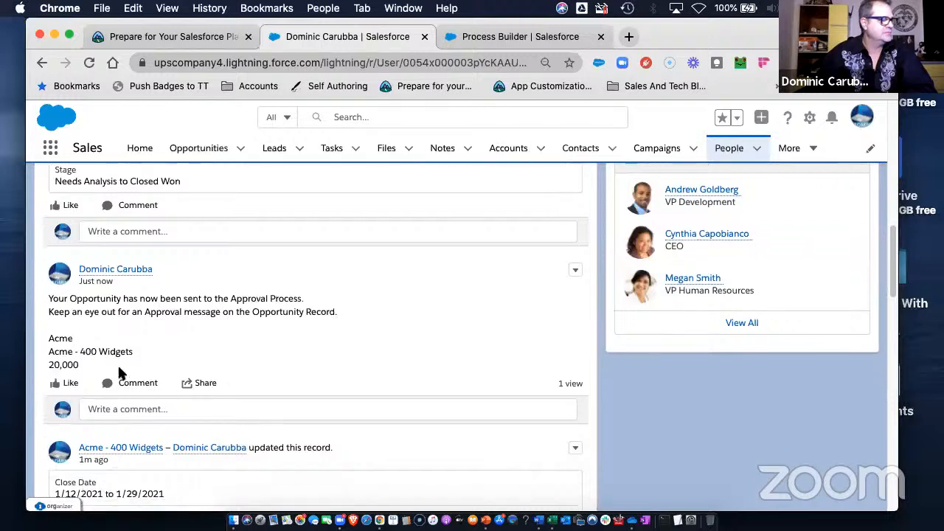
pyautogui.scroll(-1, 147, 353)
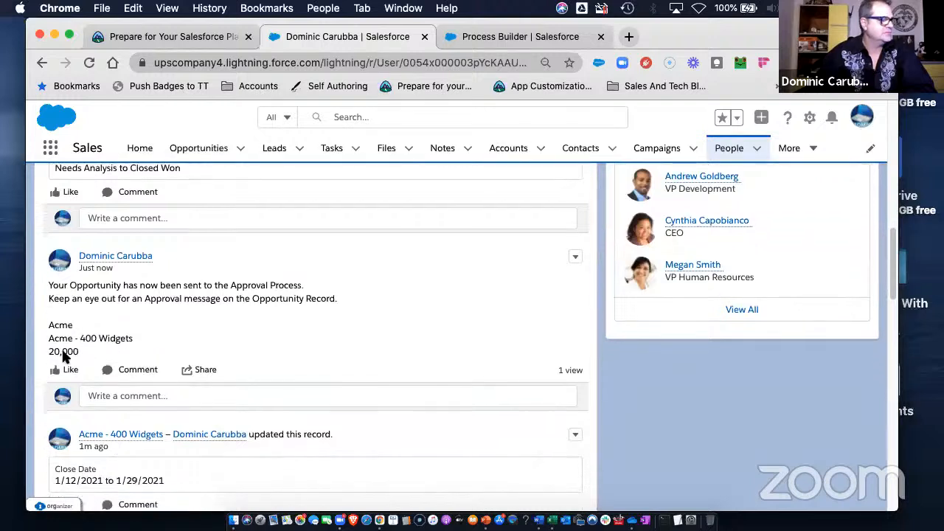
pyautogui.scroll(-1, 133, 347)
pyautogui.scroll(1, 221, 318)
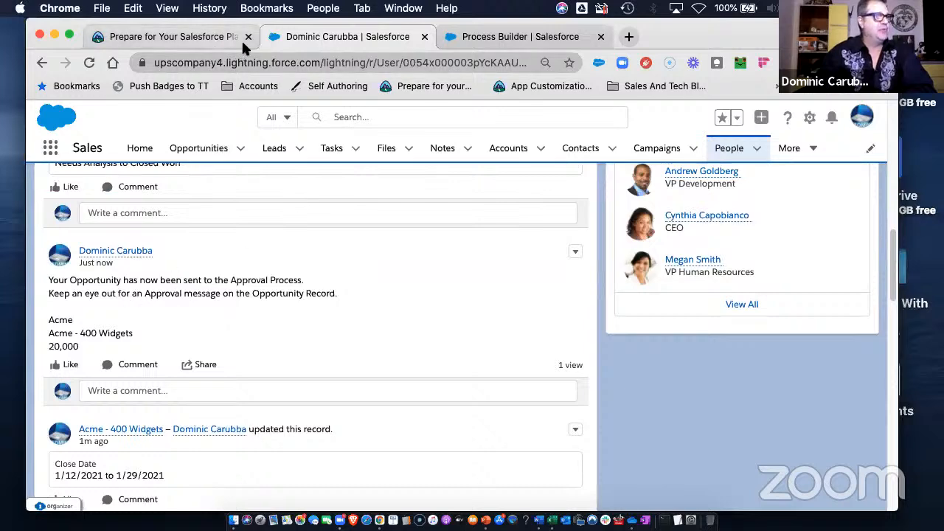
# Leave Process Builder for the Approval Processes setup and deactivate the Opportunity Approval process.
pyautogui.click(506, 36)
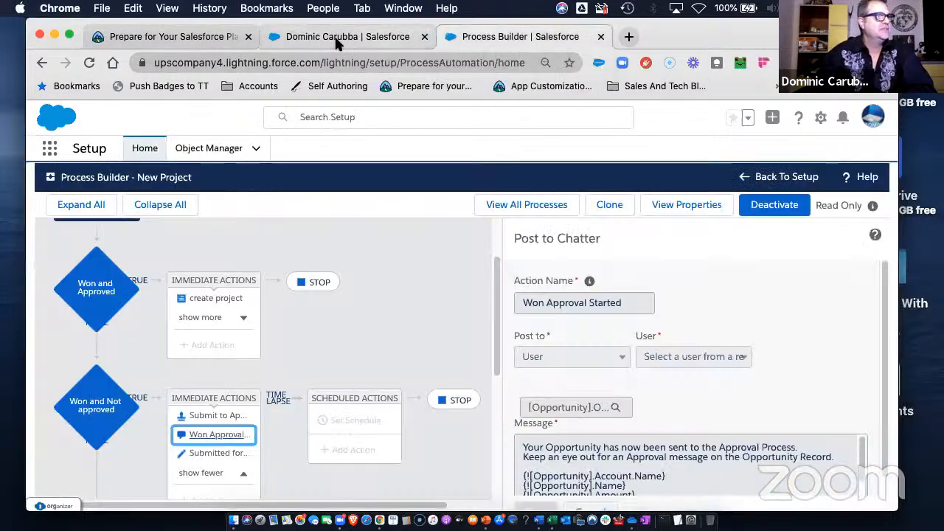
pyautogui.click(741, 178)
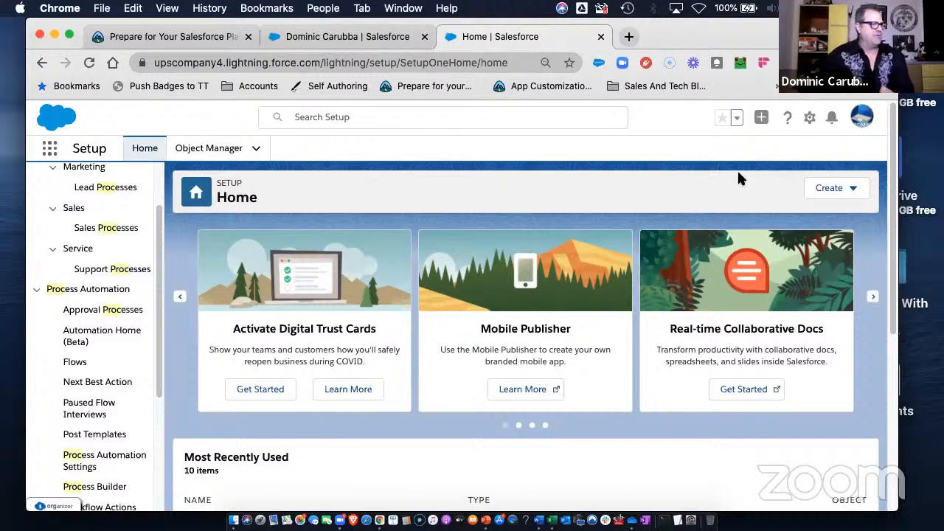
pyautogui.click(90, 313)
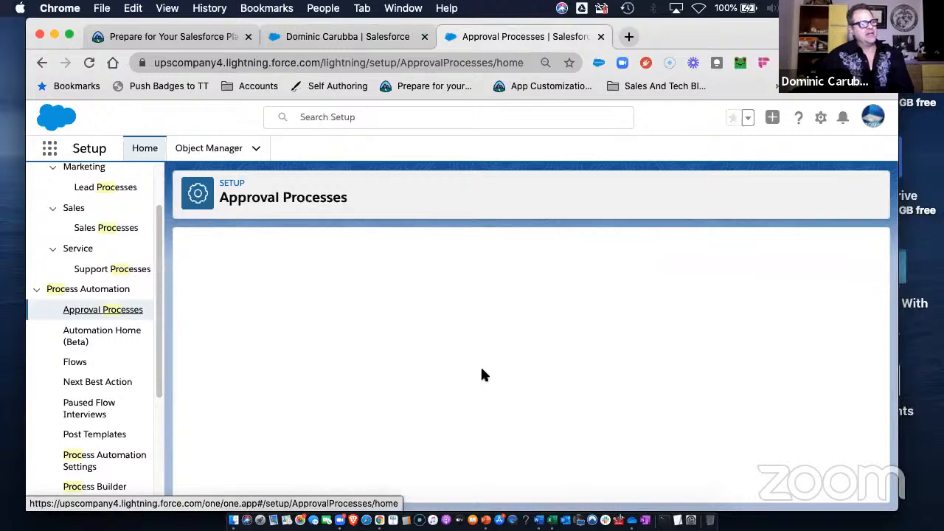
pyautogui.scroll(-2, 376, 413)
pyautogui.scroll(-1, 347, 410)
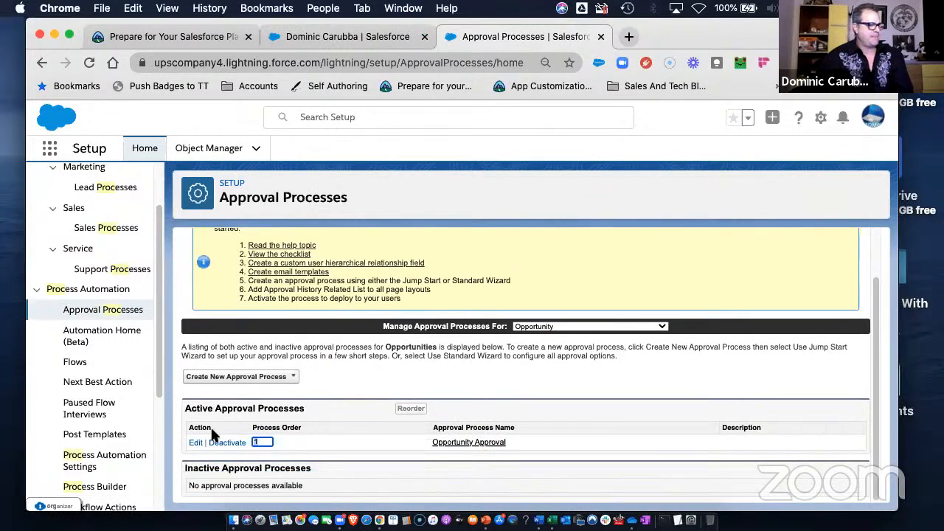
pyautogui.scroll(2, 463, 360)
pyautogui.scroll(-2, 465, 371)
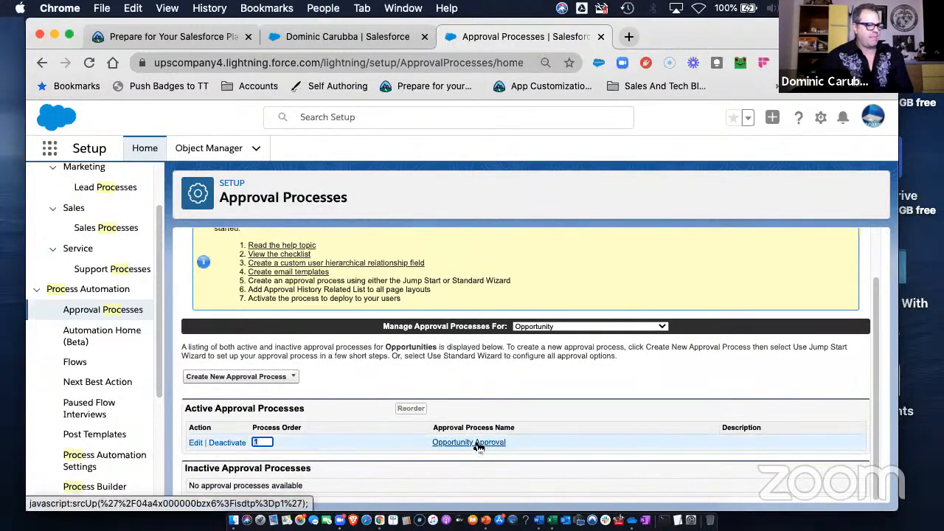
pyautogui.click(230, 443)
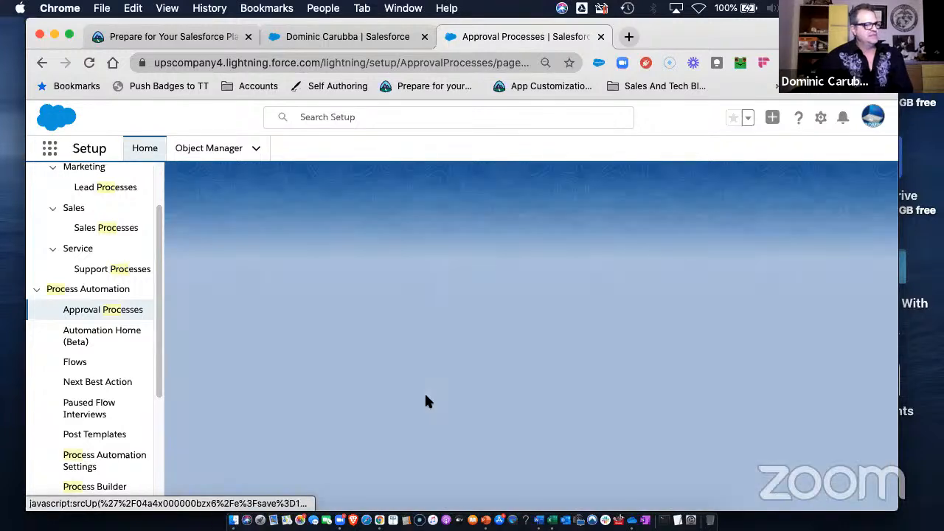
# Open the inactive Opportunity Approval process and go to its final approval actions.
pyautogui.scroll(-2, 361, 420)
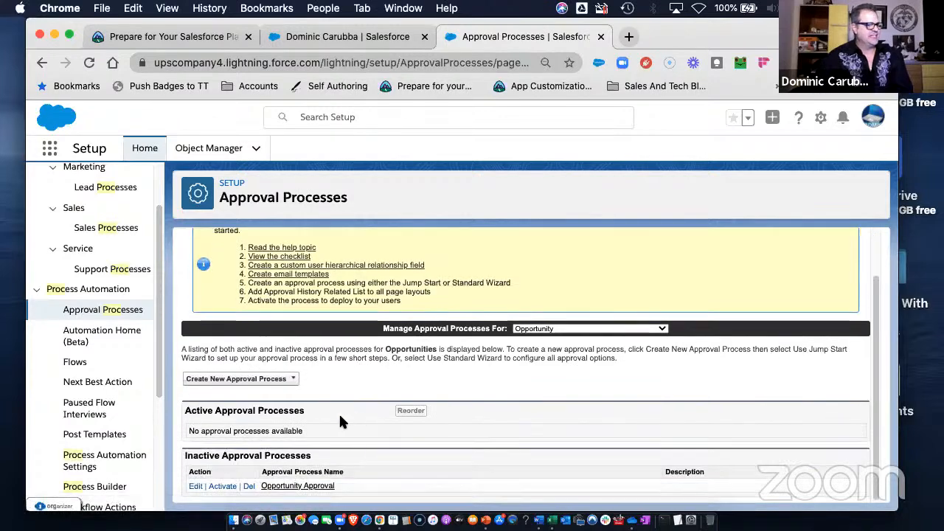
pyautogui.click(310, 487)
pyautogui.scroll(-5, 465, 450)
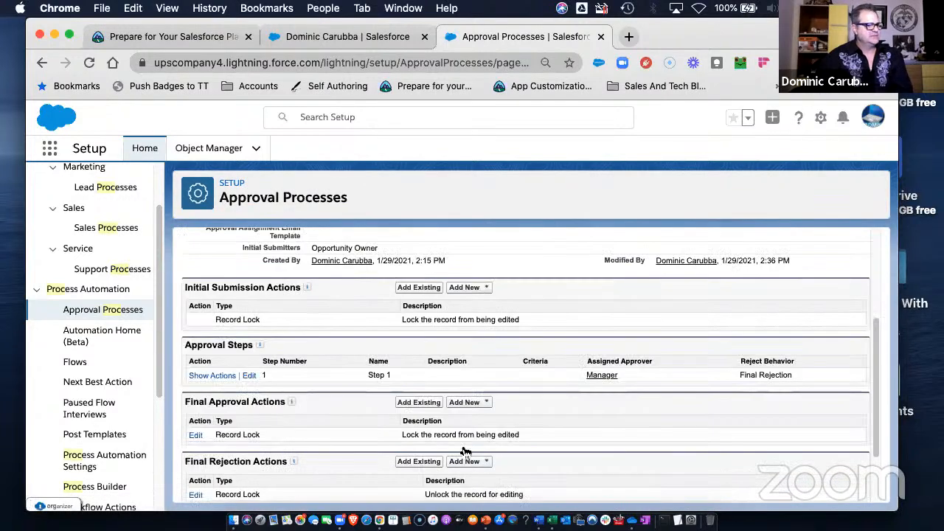
pyautogui.scroll(-2, 465, 450)
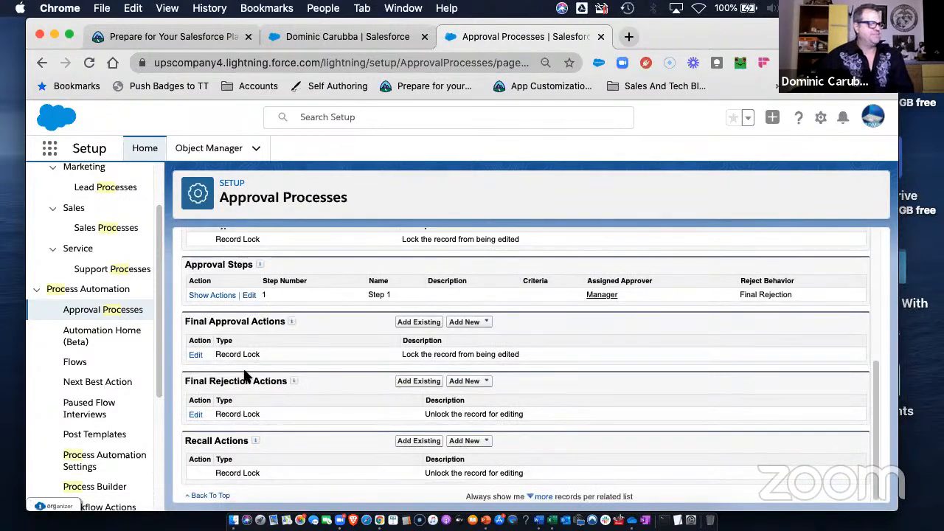
# Add a new field update to the final approval actions, named Check Approved Field.
pyautogui.click(476, 327)
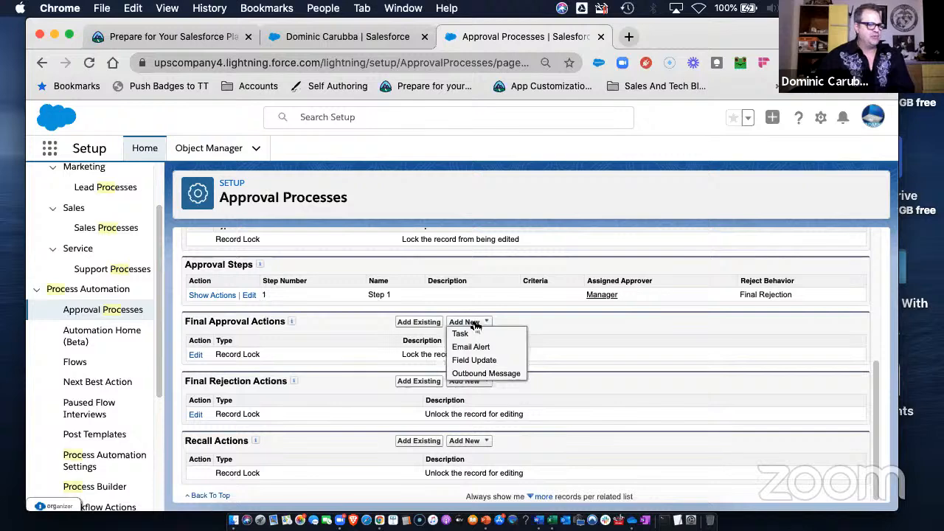
pyautogui.click(470, 360)
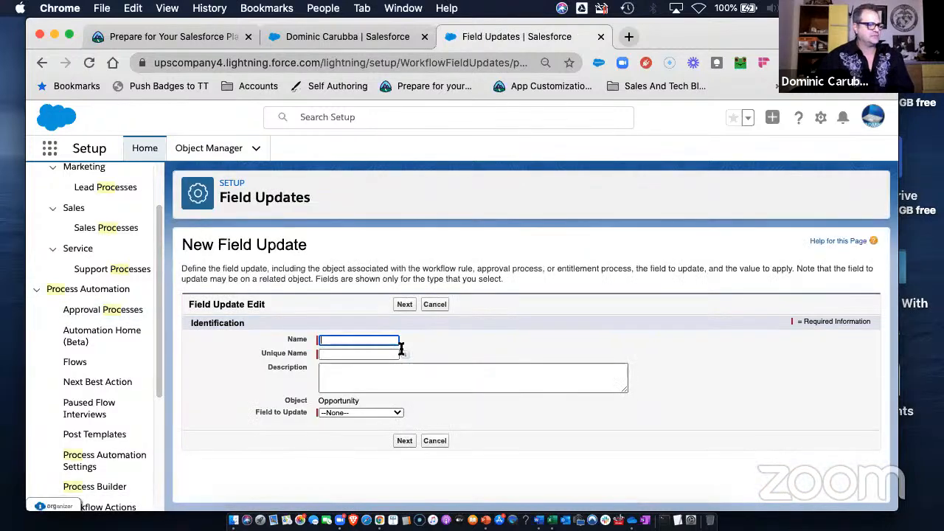
pyautogui.click(360, 340)
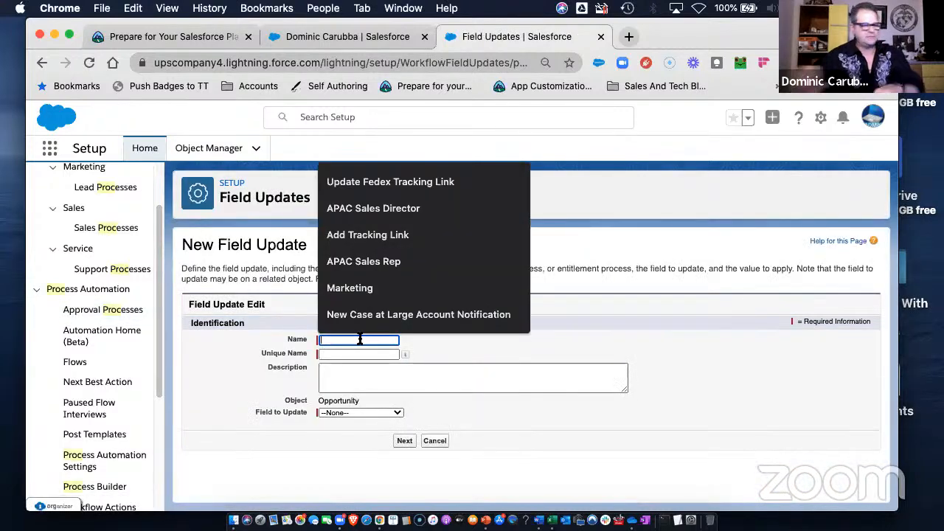
pyautogui.write('Check Approv')
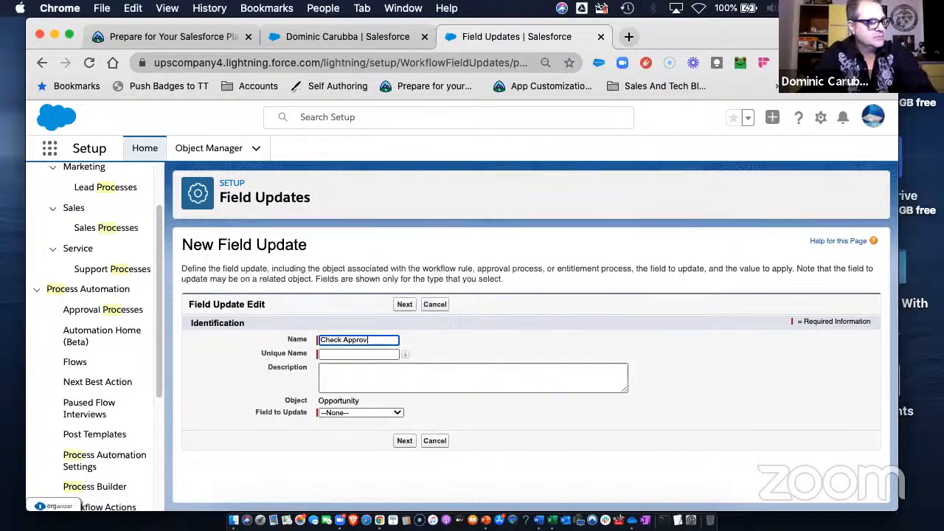
pyautogui.write('ed Field')
pyautogui.press('Tab')
pyautogui.press('Tab')
pyautogui.press('Tab')
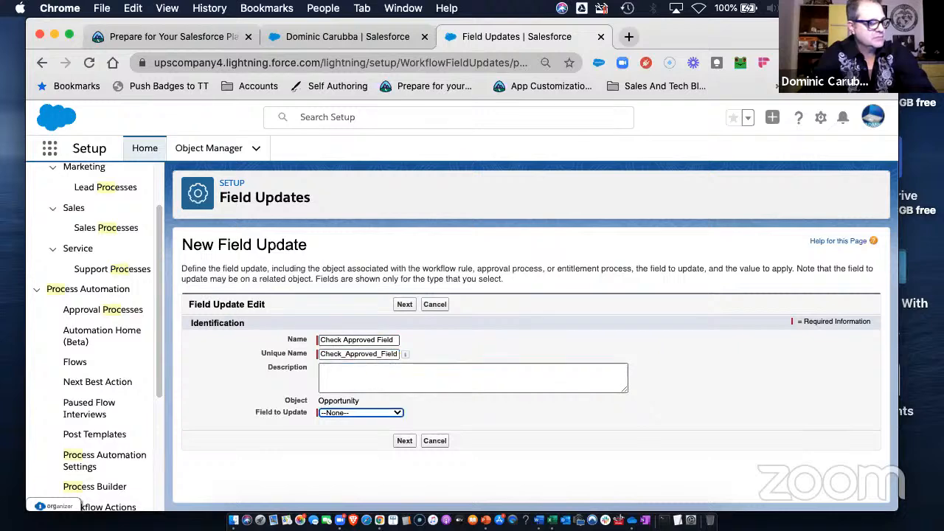
# Make the field update set the Approved checkbox to True, then save it and start another field update.
pyautogui.press('a')
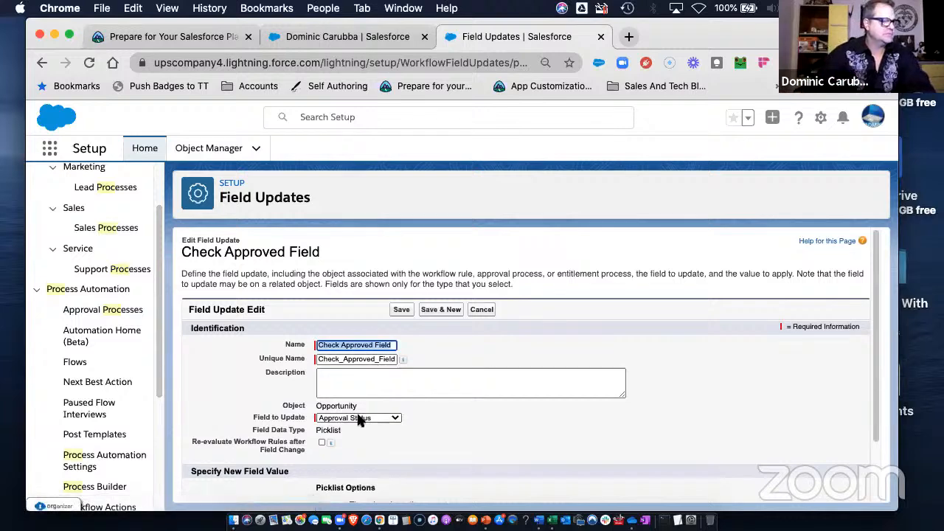
pyautogui.click(359, 417)
pyautogui.click(356, 428)
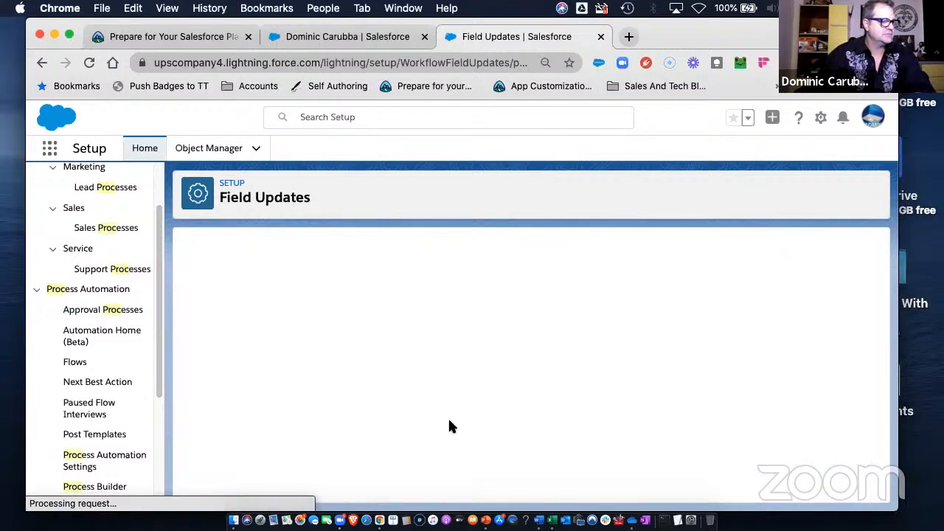
pyautogui.scroll(-3, 451, 426)
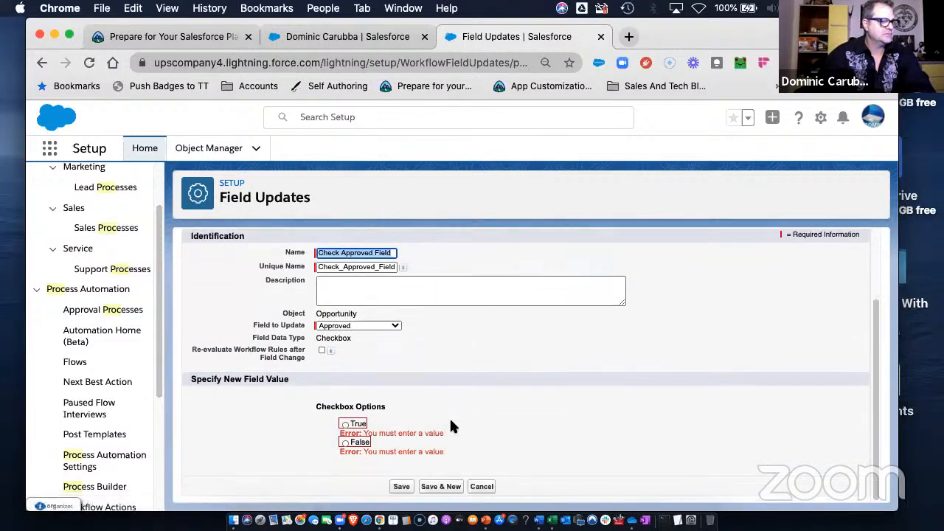
pyautogui.click(345, 426)
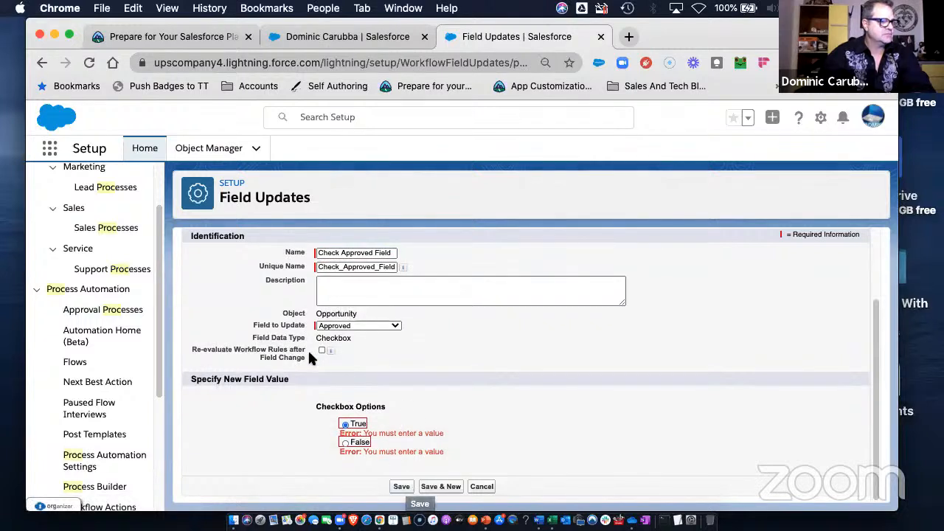
pyautogui.click(430, 489)
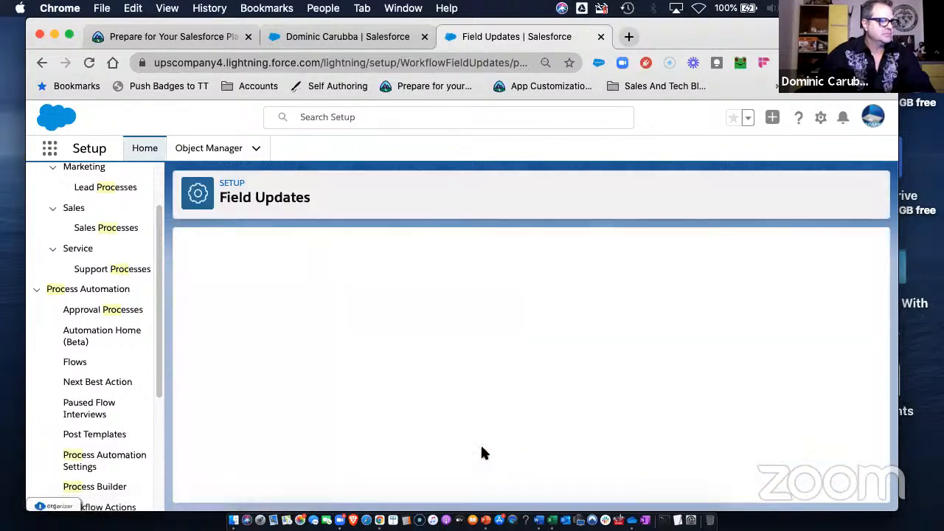
# Name the second field update Status Update.
pyautogui.click(335, 340)
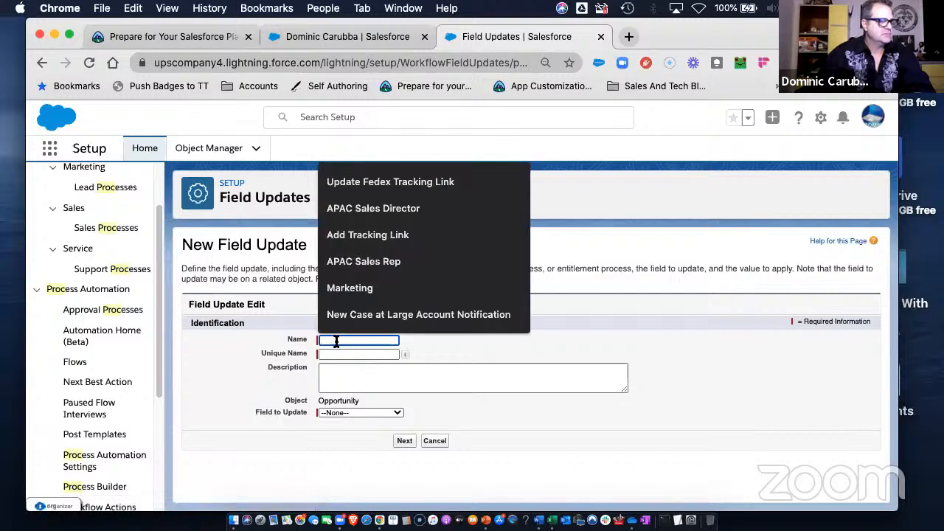
pyautogui.write('Status Update')
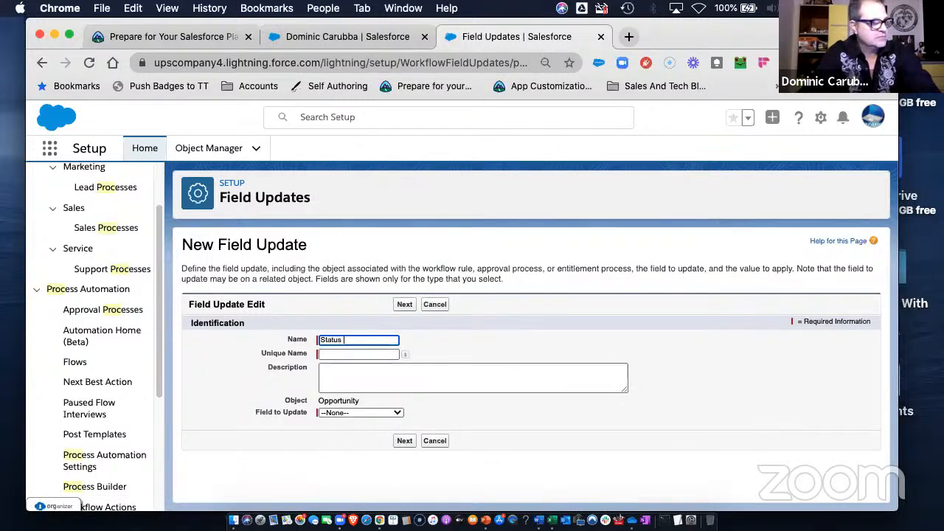
pyautogui.press('Tab')
pyautogui.press('Tab')
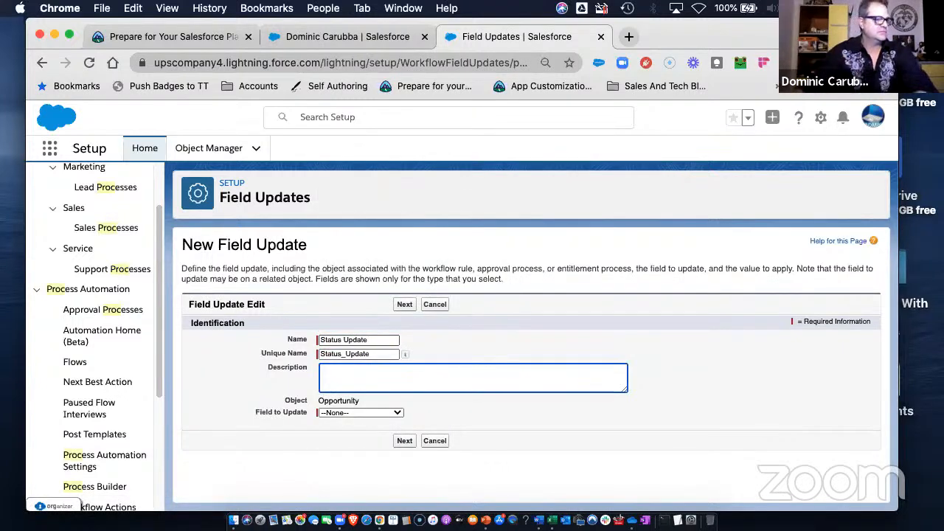
# Make the Status Update field update set Approval Status to the specific value Approved, and save it.
pyautogui.click(347, 412)
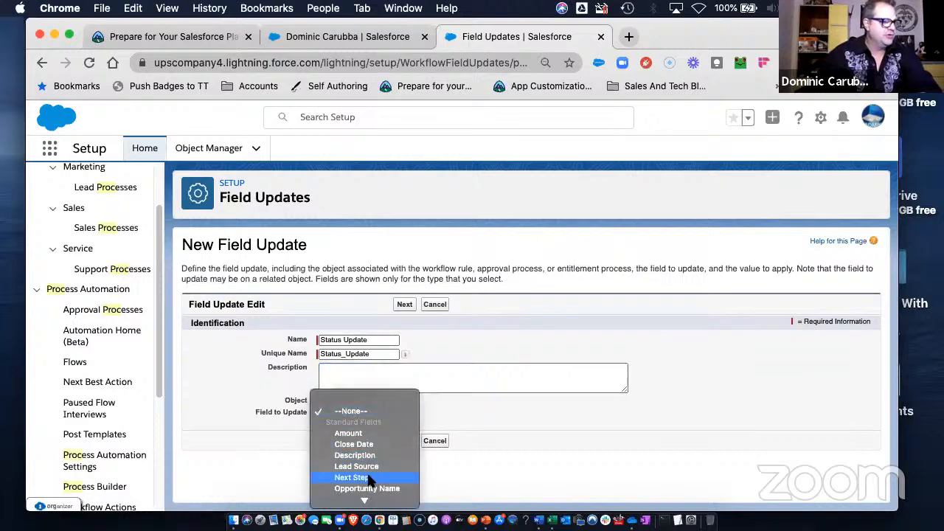
pyautogui.scroll(-5, 364, 467)
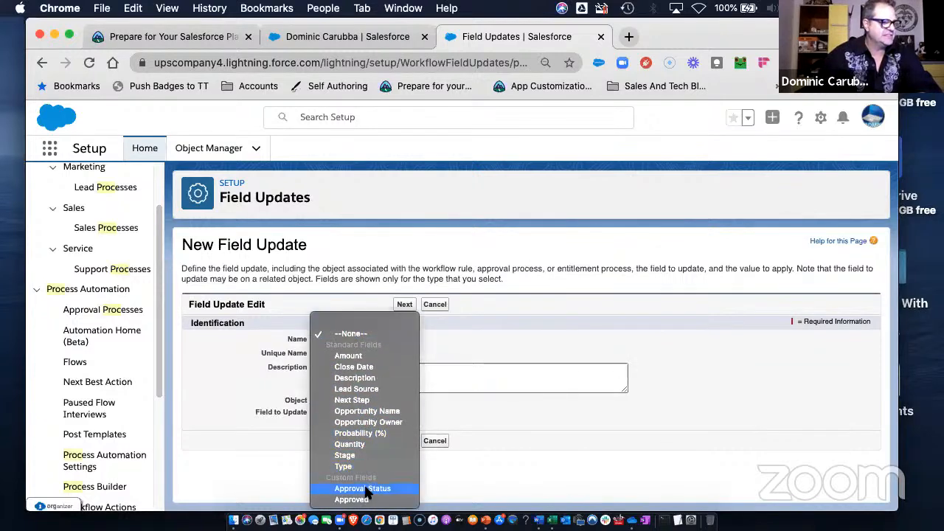
pyautogui.click(369, 488)
pyautogui.click(399, 440)
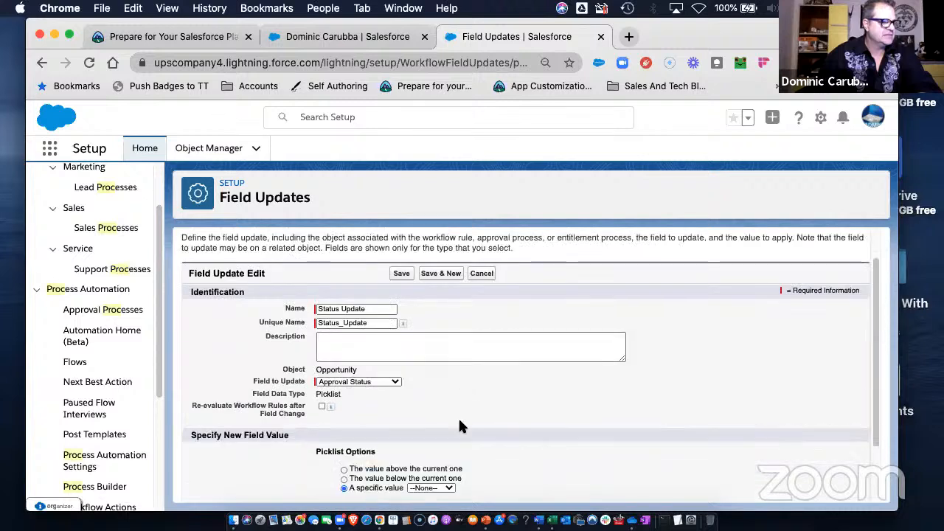
pyautogui.click(434, 449)
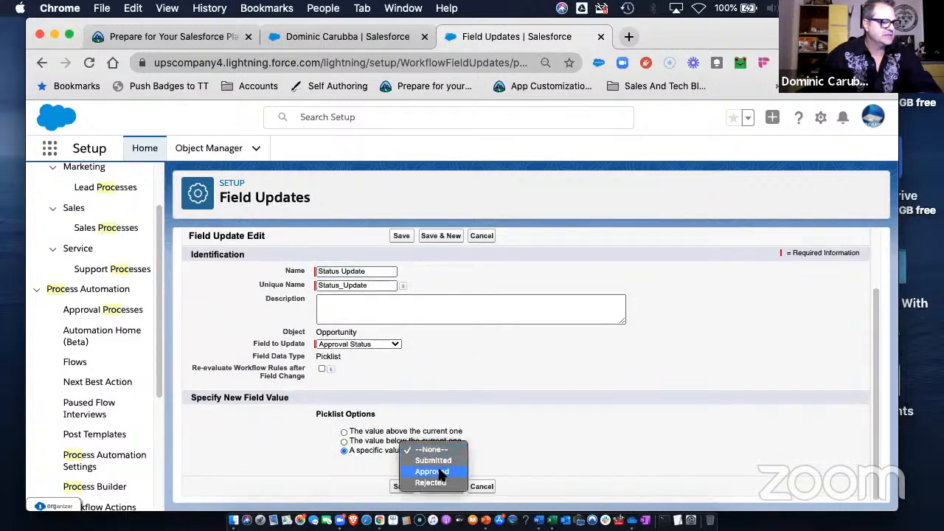
pyautogui.click(433, 472)
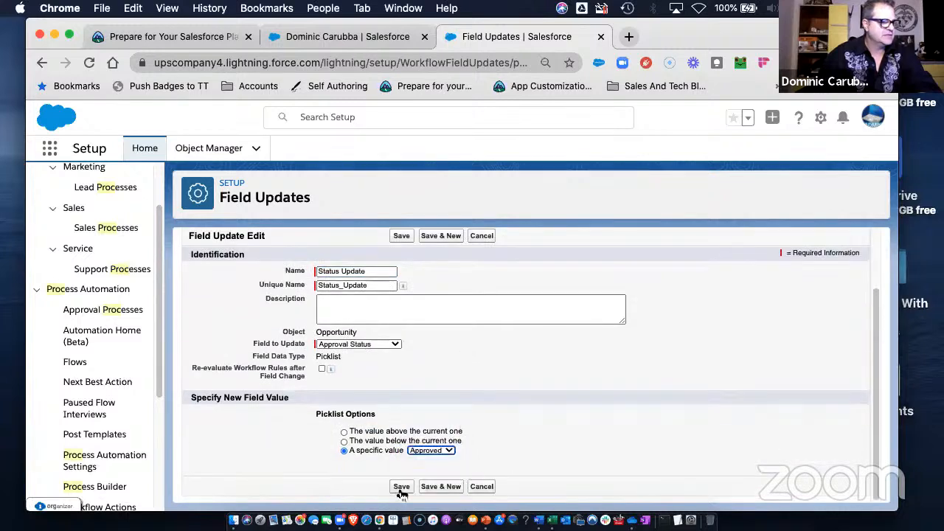
pyautogui.click(401, 487)
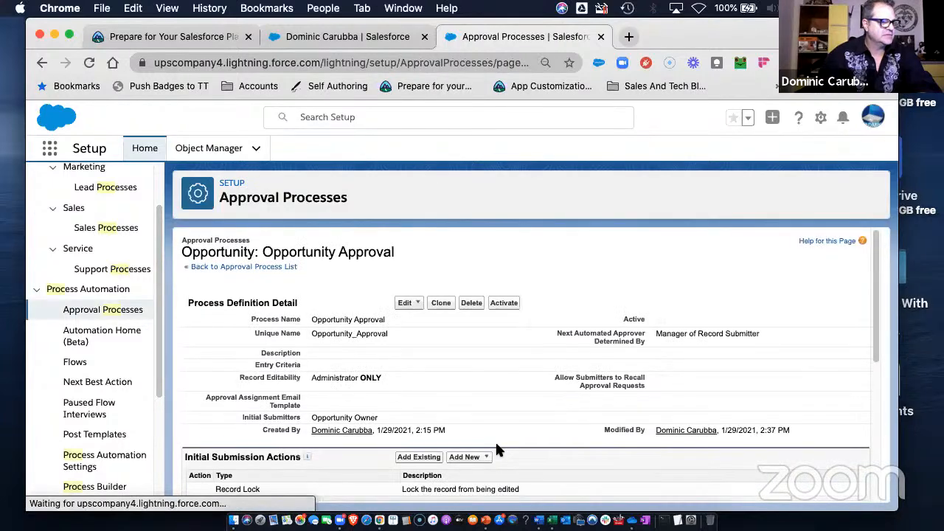
# Activate the Opportunity Approval process and accept the restriction on changing its approval steps.
pyautogui.click(501, 303)
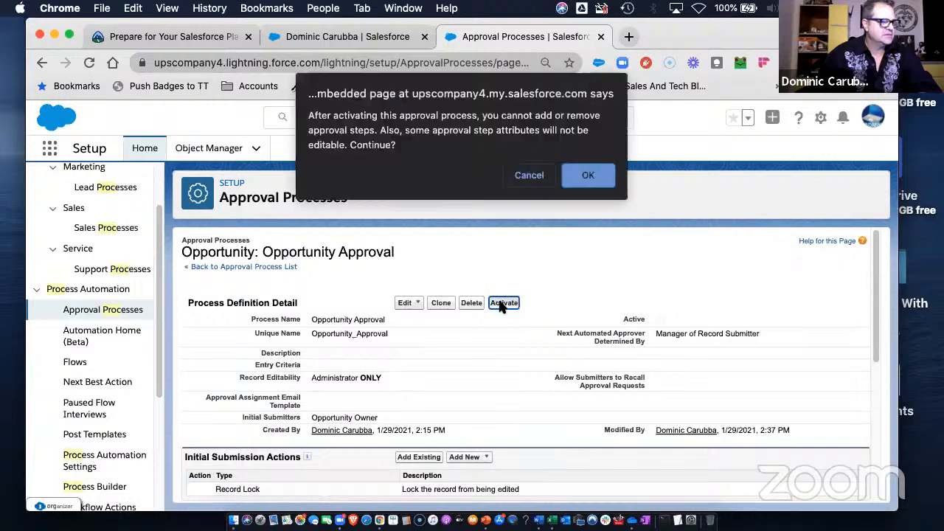
pyautogui.click(587, 177)
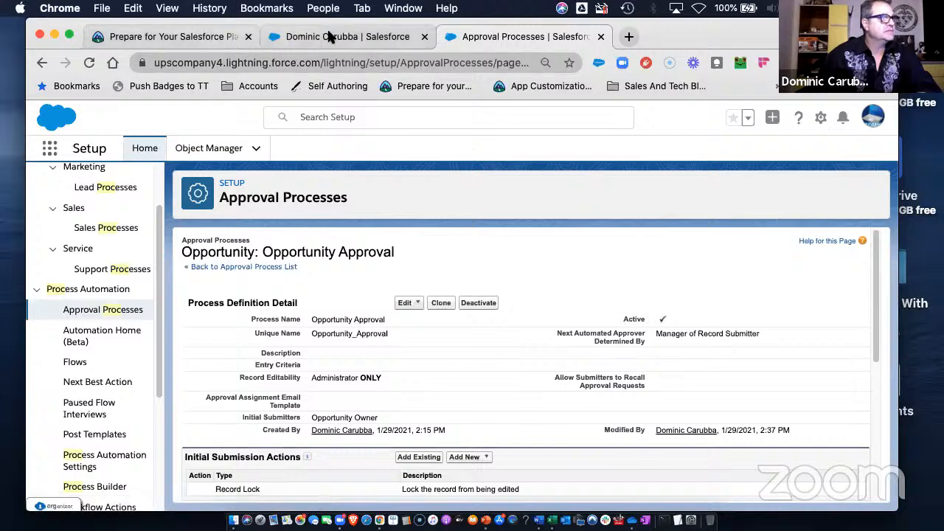
# Switch back to the Sales app and open the Acme - 400 Widgets opportunity from the recent opportunities.
pyautogui.click(347, 37)
pyautogui.scroll(10, 451, 361)
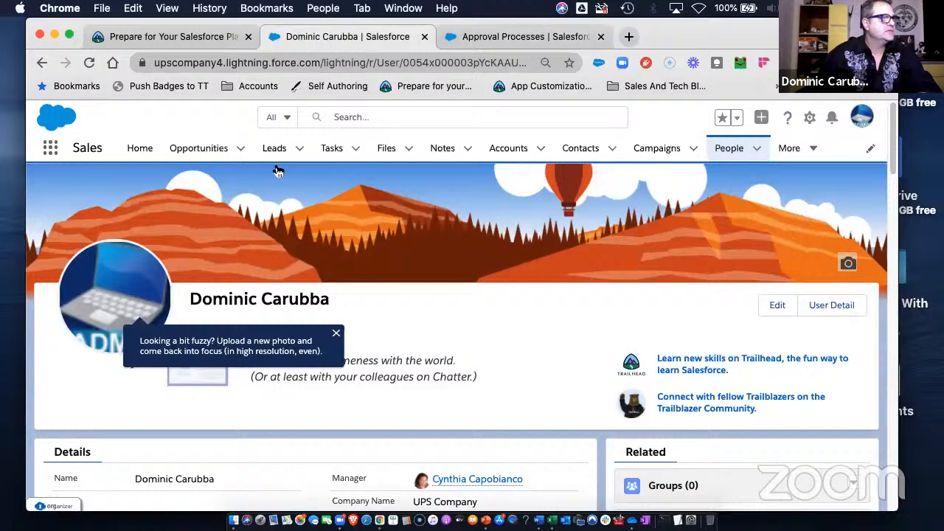
pyautogui.click(241, 148)
pyautogui.click(236, 228)
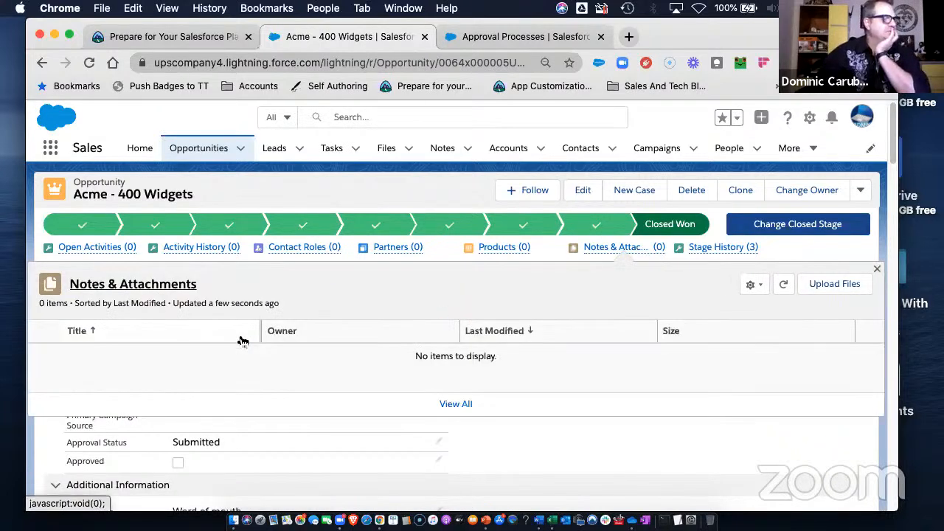
# Return to Setup, search the setup options for "user", and open the Users page.
pyautogui.click(499, 40)
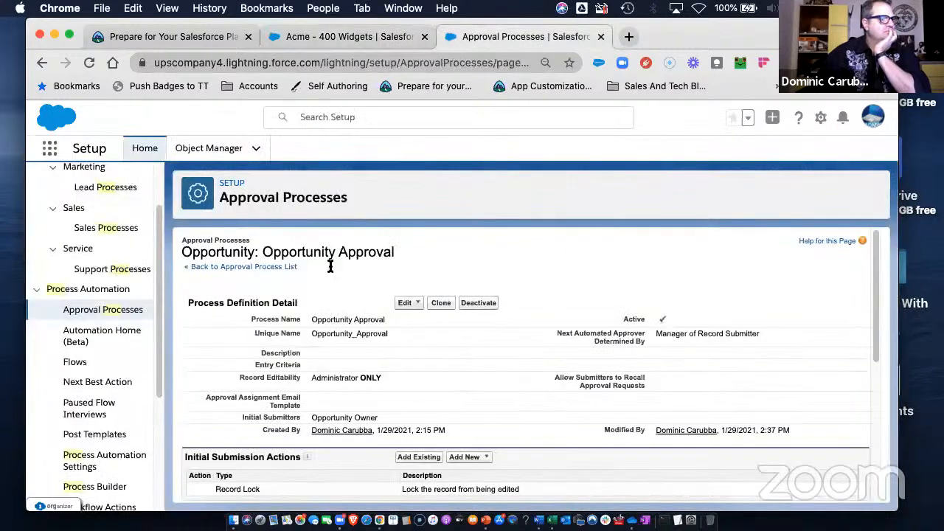
pyautogui.scroll(2, 157, 236)
pyautogui.click(88, 186)
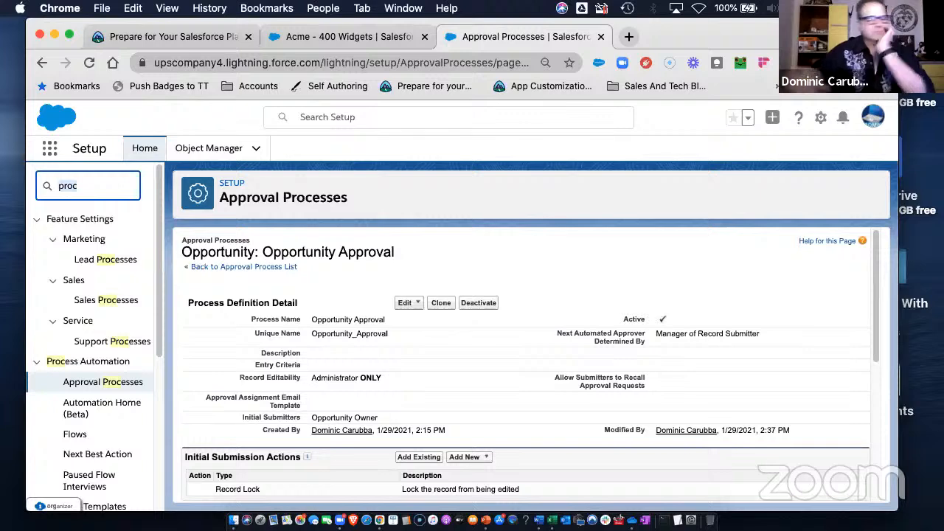
pyautogui.write('use')
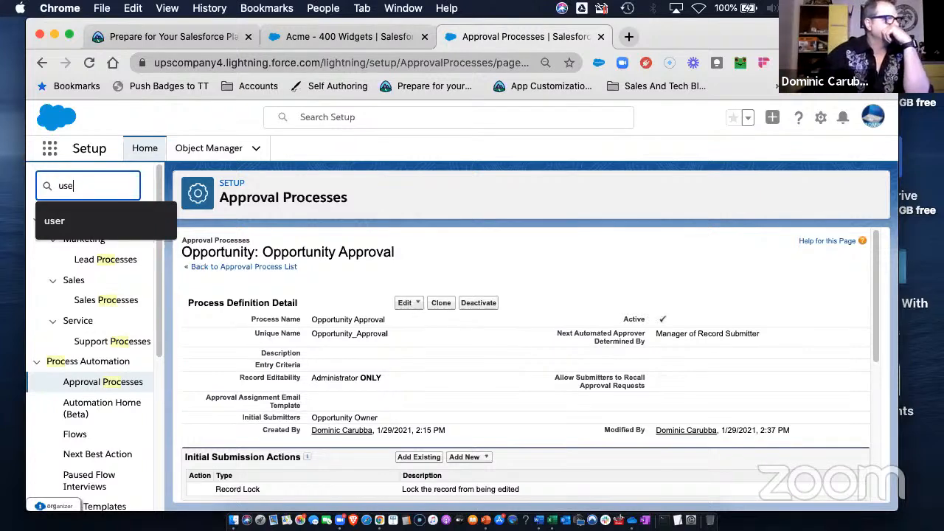
pyautogui.write('r')
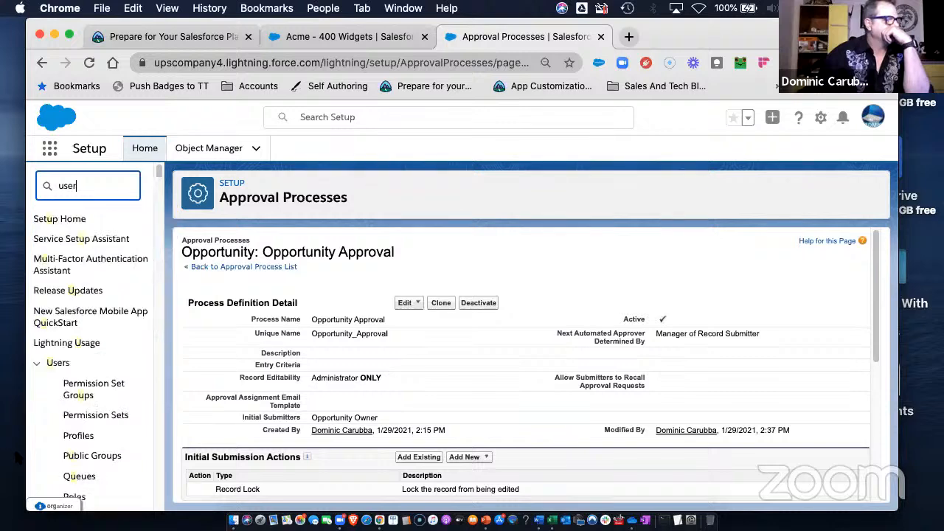
pyautogui.click(74, 405)
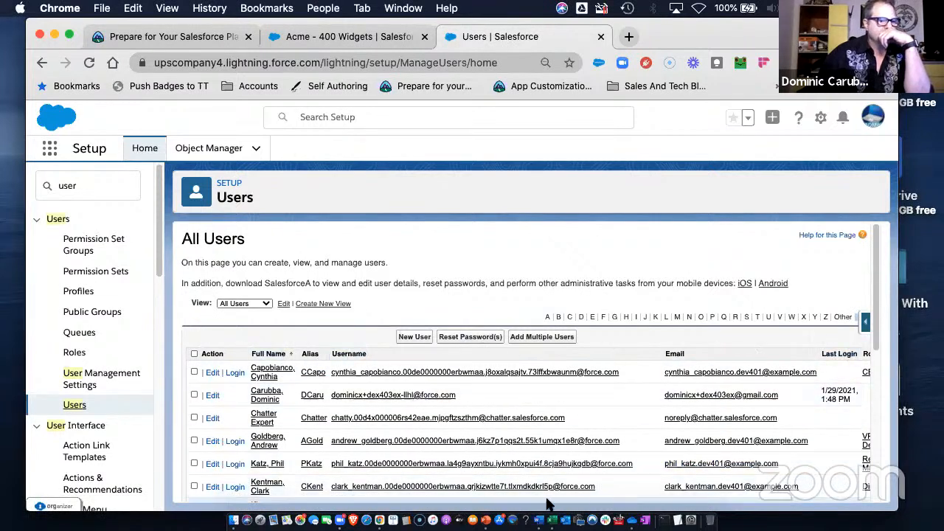
# Switch the user list to the Active Users view and sort it by profile in descending order.
pyautogui.click(234, 303)
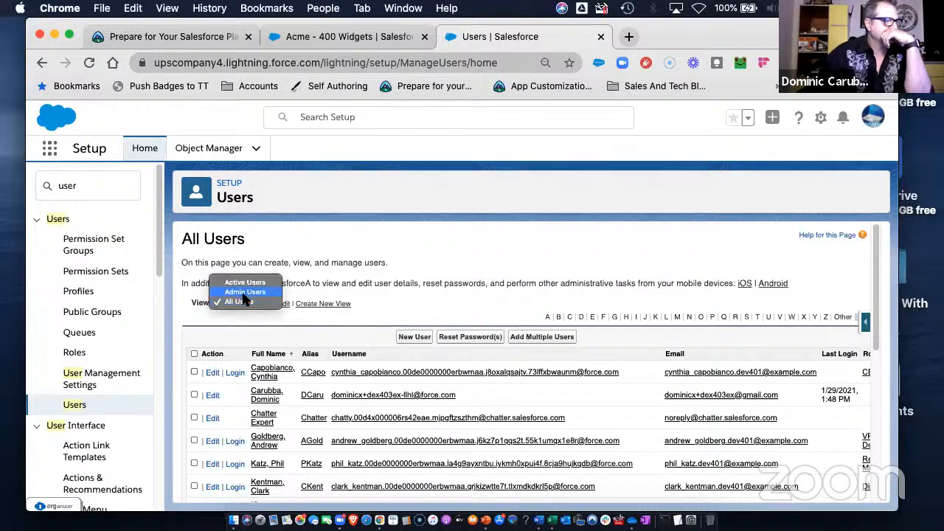
pyautogui.click(245, 282)
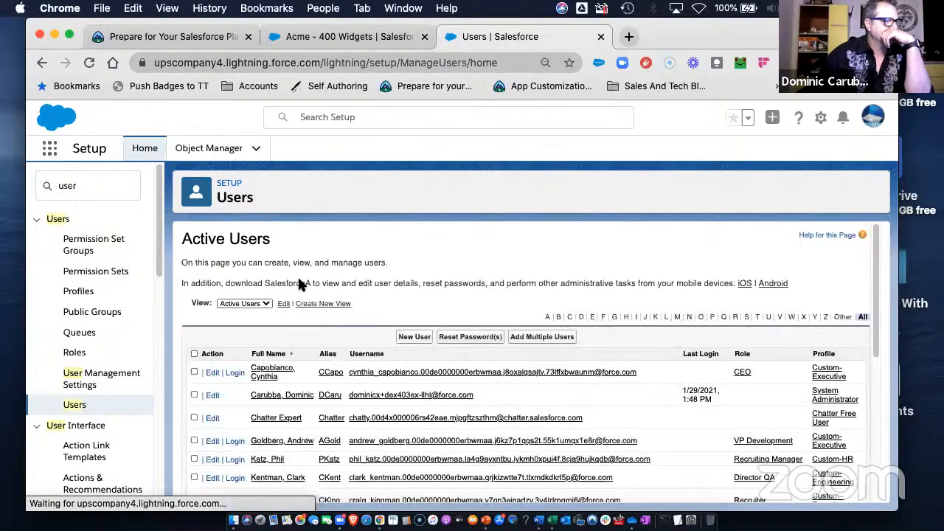
pyautogui.click(826, 353)
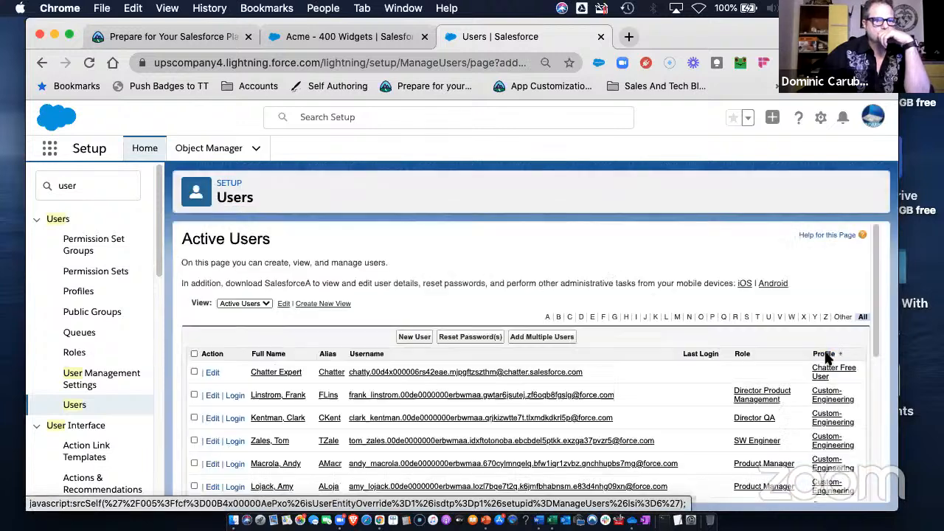
pyautogui.click(824, 354)
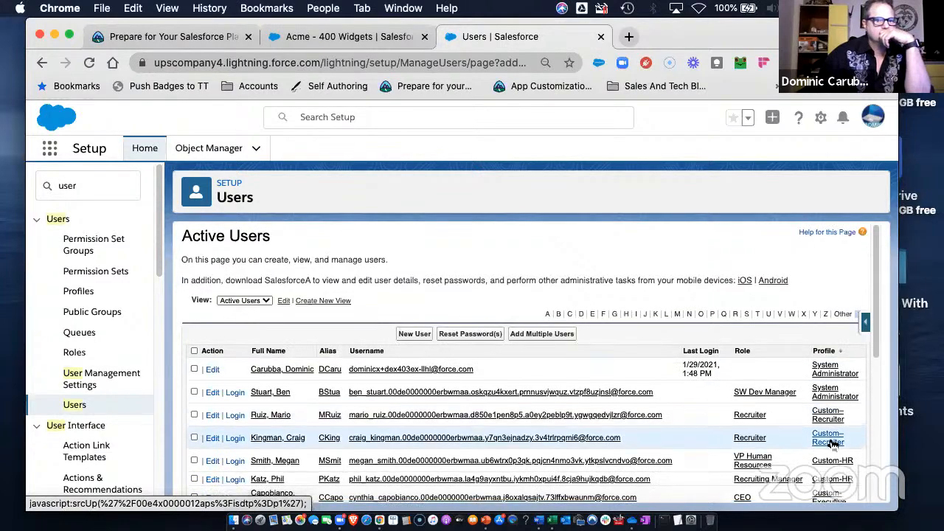
# Look through the active users' roles and profiles, and filter the list to the letter S.
pyautogui.scroll(-5, 832, 398)
pyautogui.scroll(-3, 833, 443)
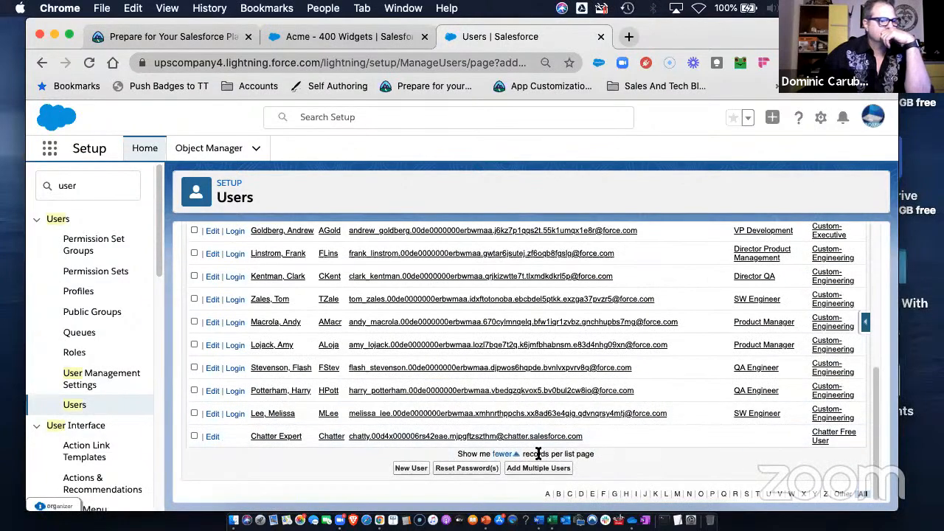
pyautogui.scroll(7, 538, 442)
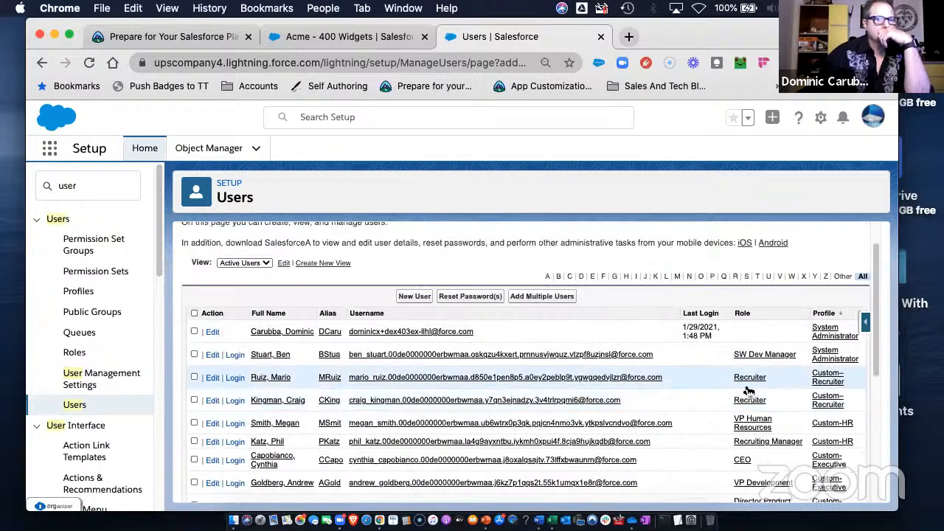
pyautogui.click(746, 277)
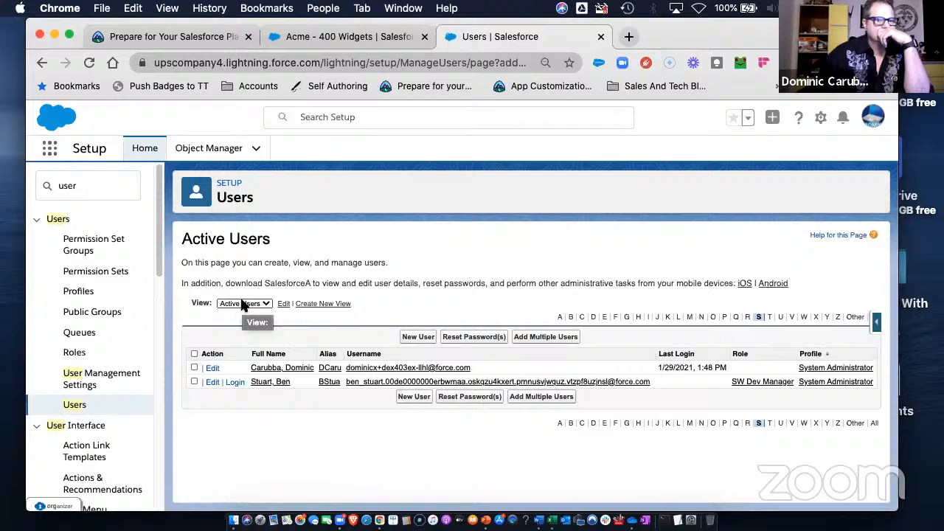
# Open the Profiles list, show All Profiles, and look through the available profiles.
pyautogui.click(77, 294)
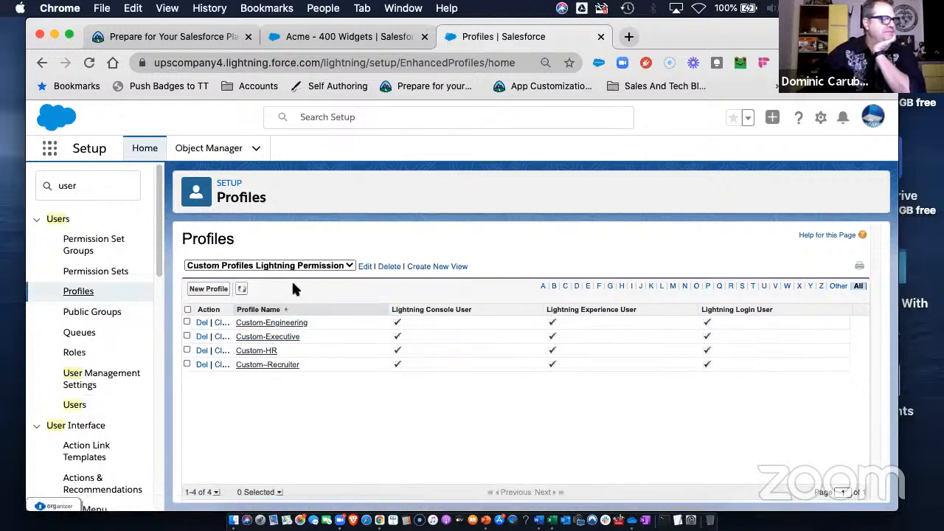
pyautogui.click(310, 268)
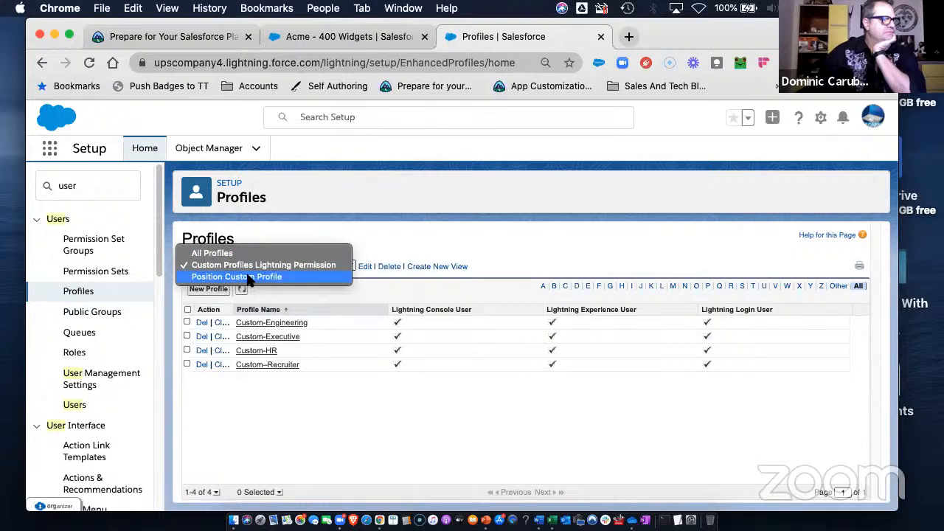
pyautogui.click(227, 254)
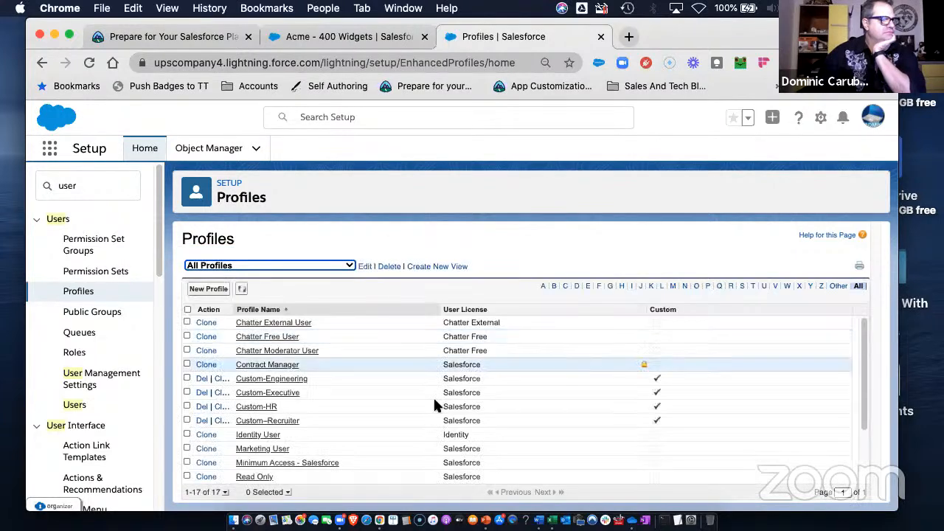
pyautogui.scroll(-3, 356, 401)
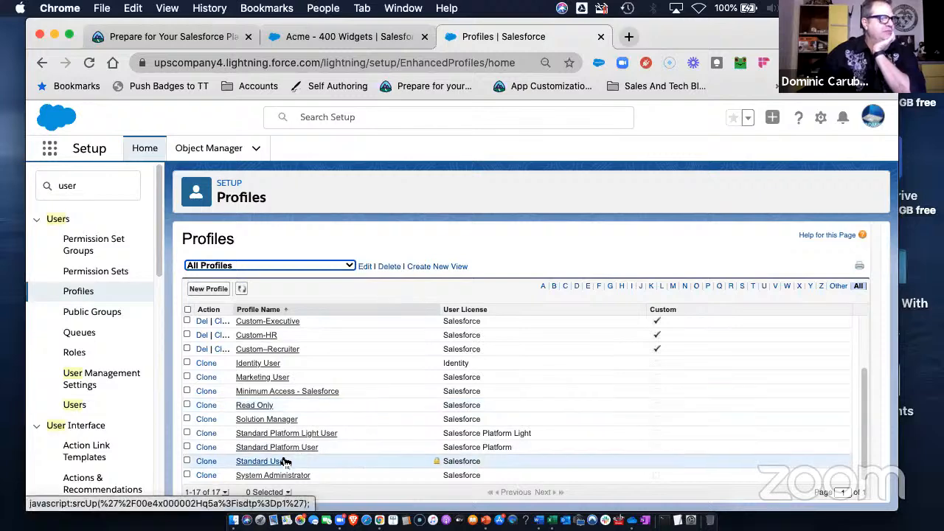
# Go back to the Users list and examine the roles and profiles of all active users.
pyautogui.click(74, 404)
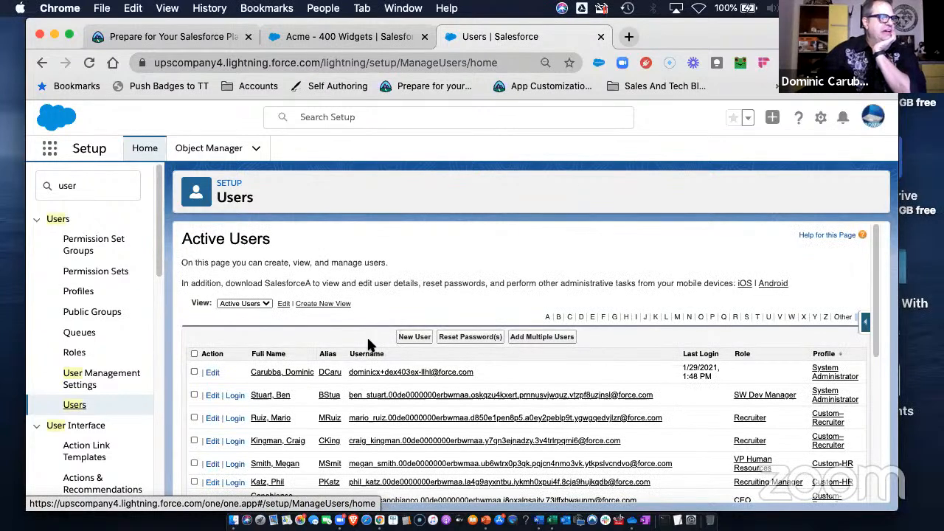
pyautogui.scroll(-10, 369, 344)
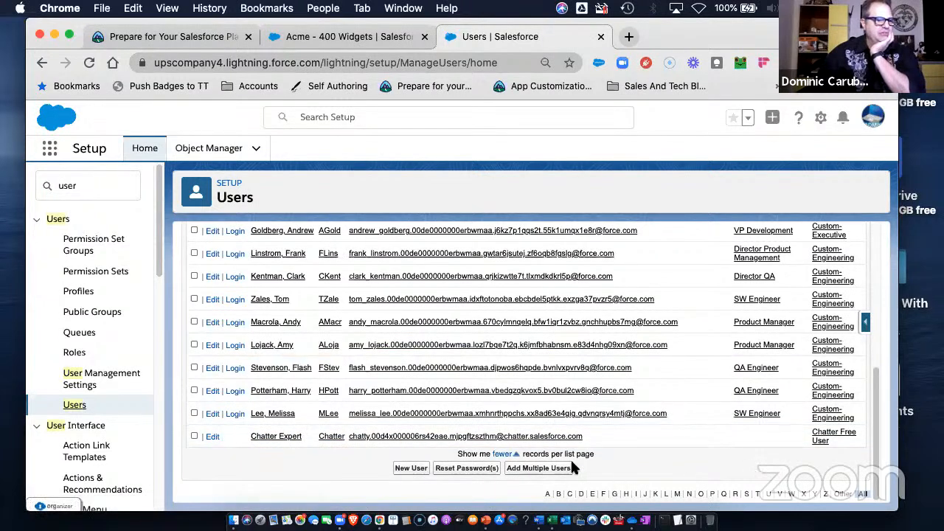
pyautogui.scroll(3, 841, 432)
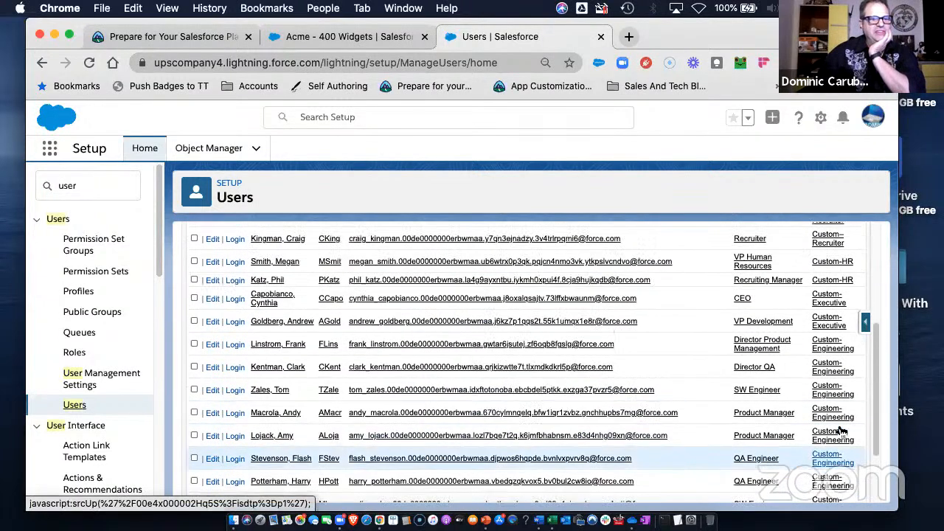
pyautogui.scroll(1, 841, 433)
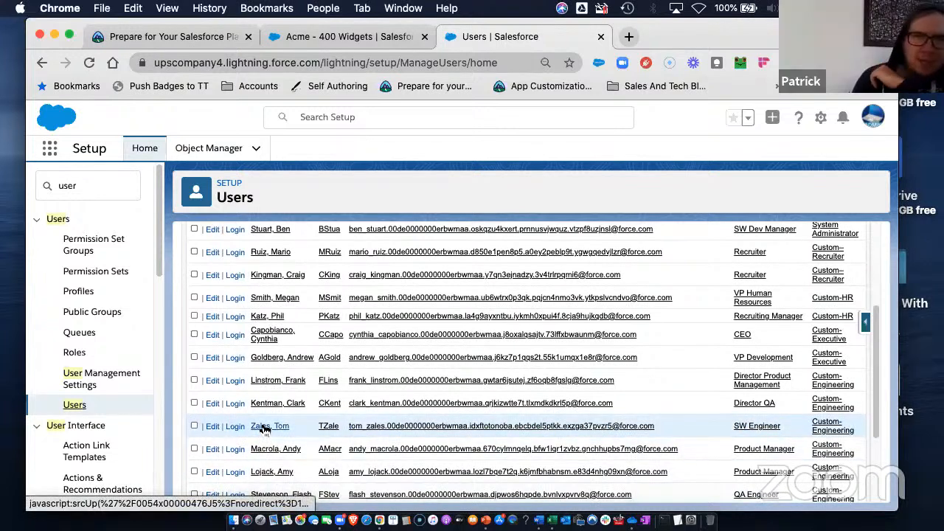
pyautogui.scroll(3, 264, 430)
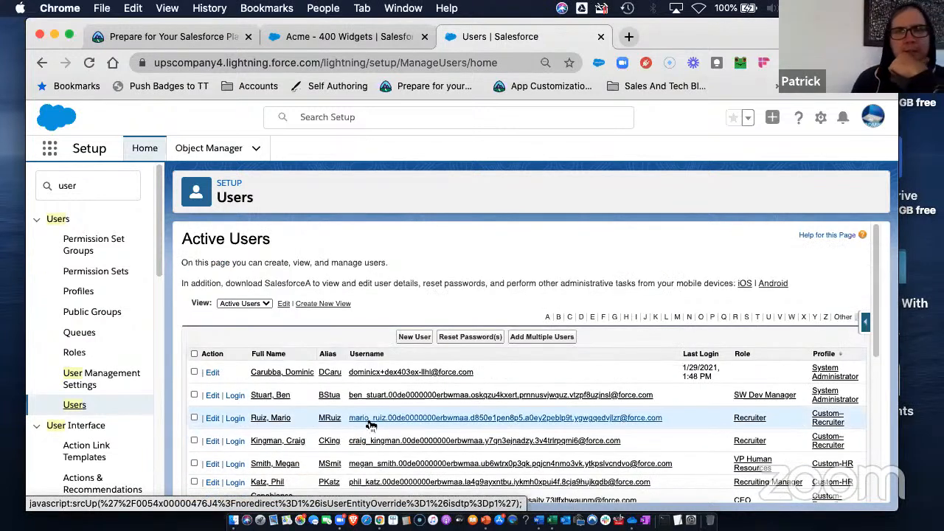
pyautogui.scroll(-1, 373, 424)
pyautogui.scroll(-3, 373, 424)
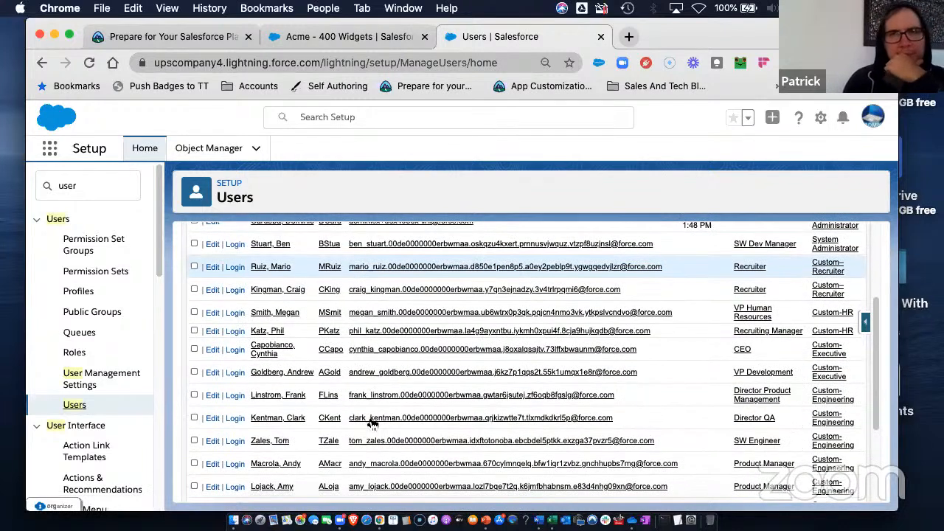
pyautogui.scroll(4, 372, 422)
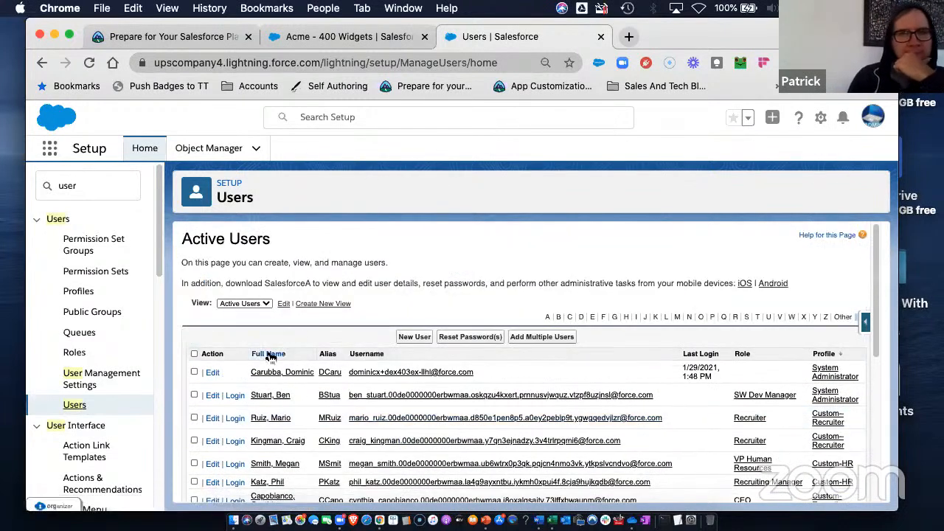
# Sort the active users by full name and open the logged-in System Administrator's user record for editing.
pyautogui.click(269, 354)
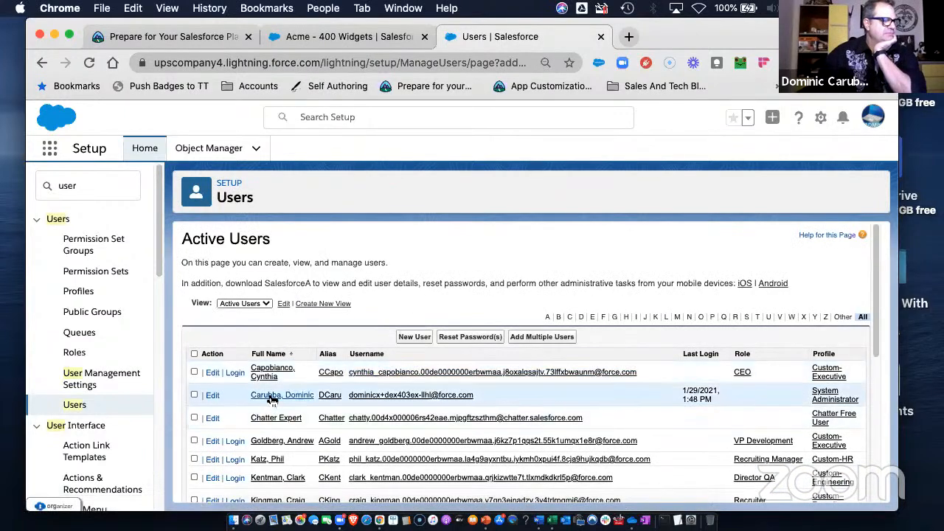
pyautogui.click(270, 398)
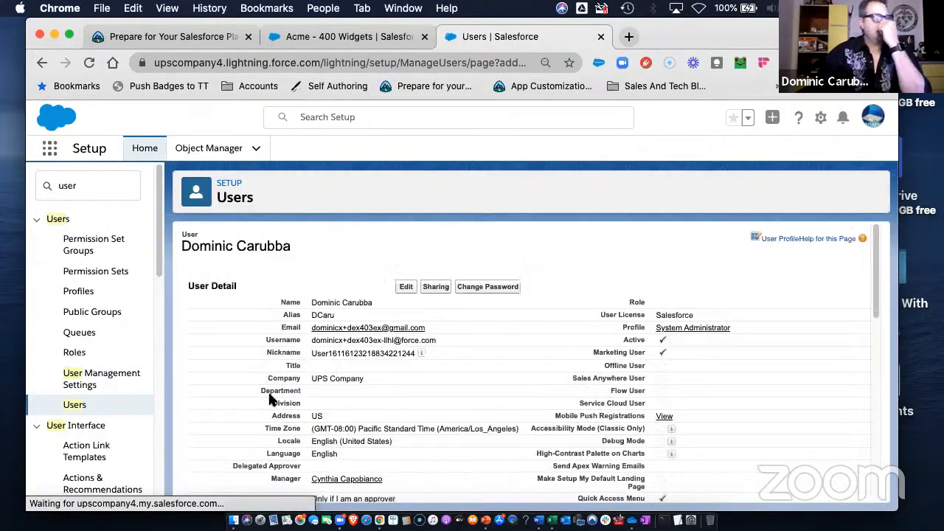
pyautogui.scroll(-15, 457, 332)
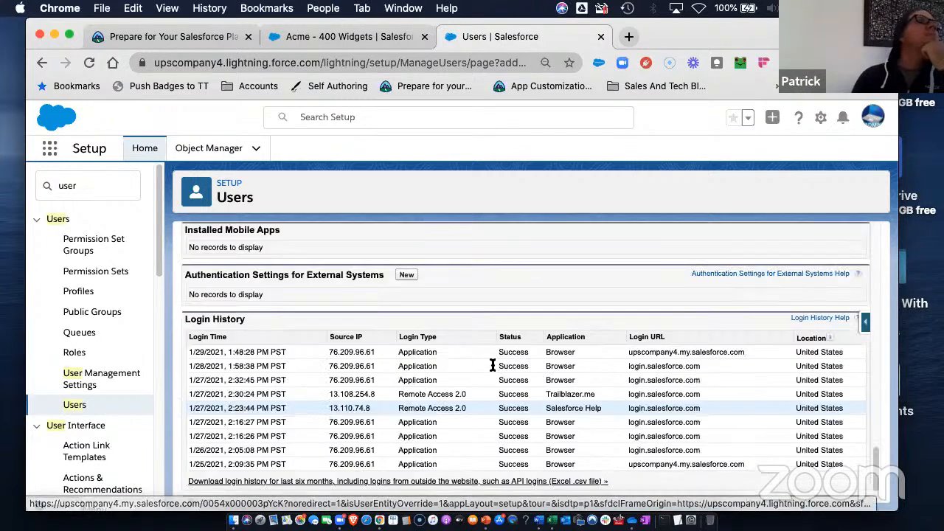
pyautogui.scroll(15, 472, 333)
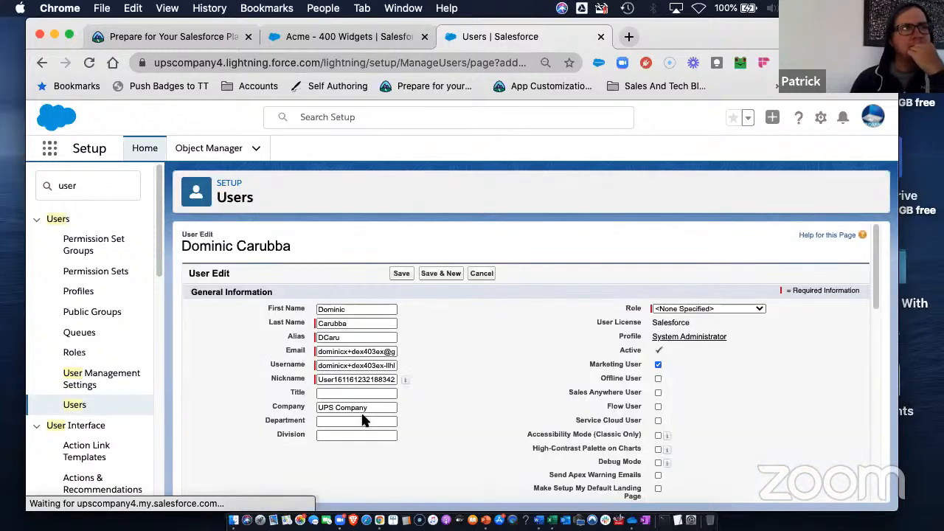
# Check the Manager field under the administrator's Approver Settings, and return to the Users list without saving.
pyautogui.scroll(-10, 472, 418)
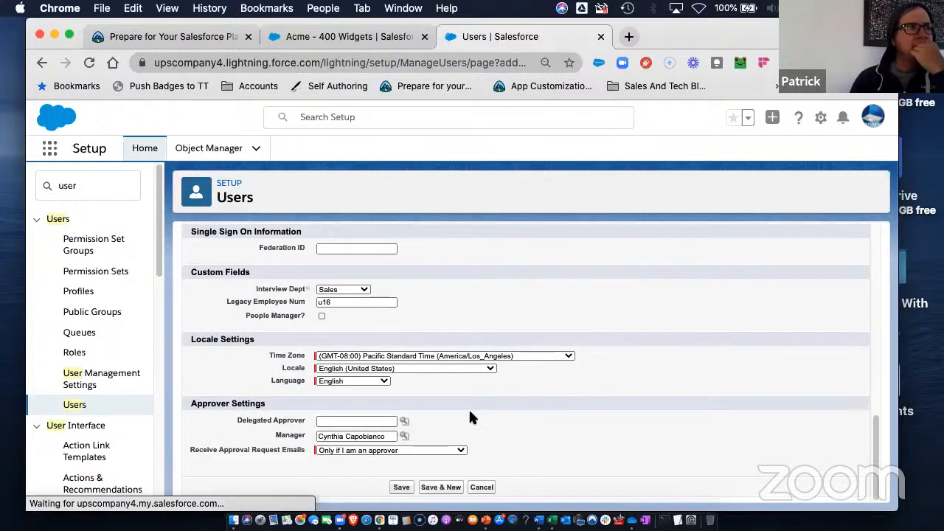
pyautogui.click(393, 436)
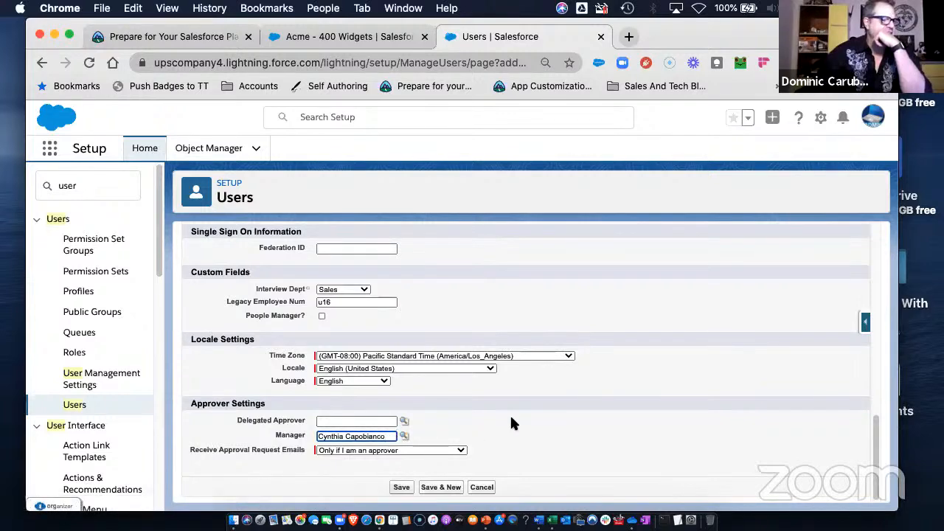
pyautogui.click(484, 487)
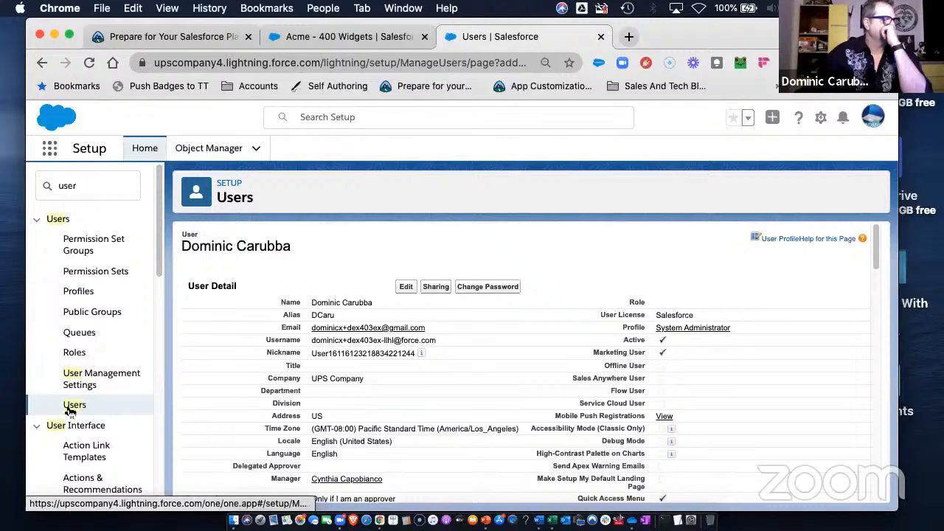
pyautogui.click(71, 408)
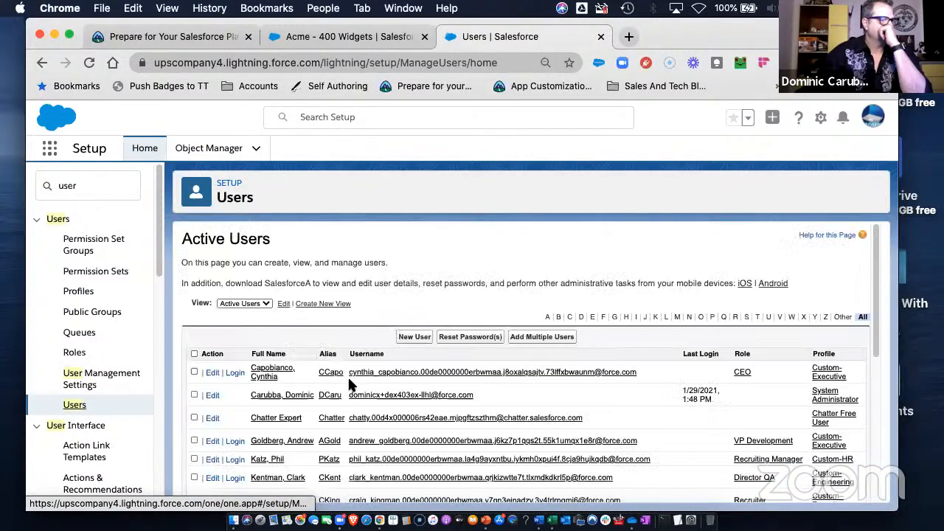
# Log in as the CEO user and show the Items to Approve list on the home page, dismissing the Lightning Experience promotion.
pyautogui.click(235, 374)
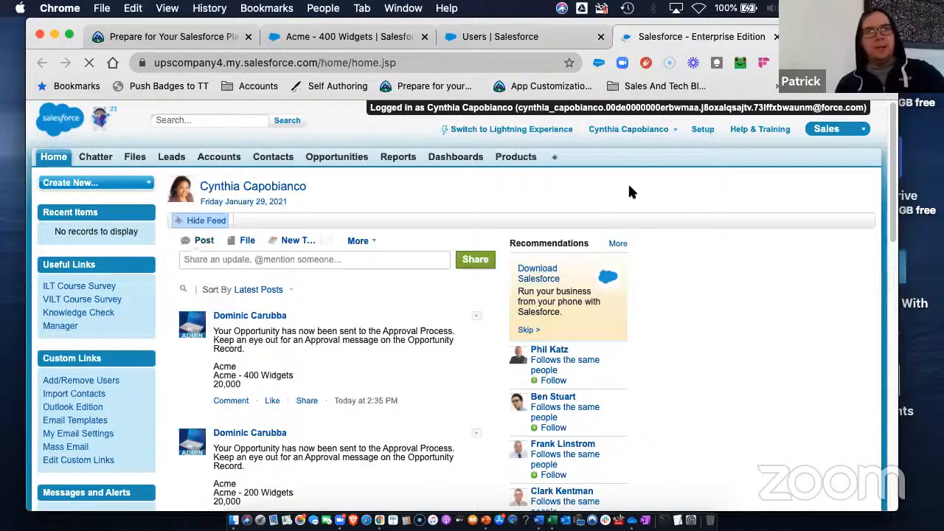
pyautogui.click(185, 220)
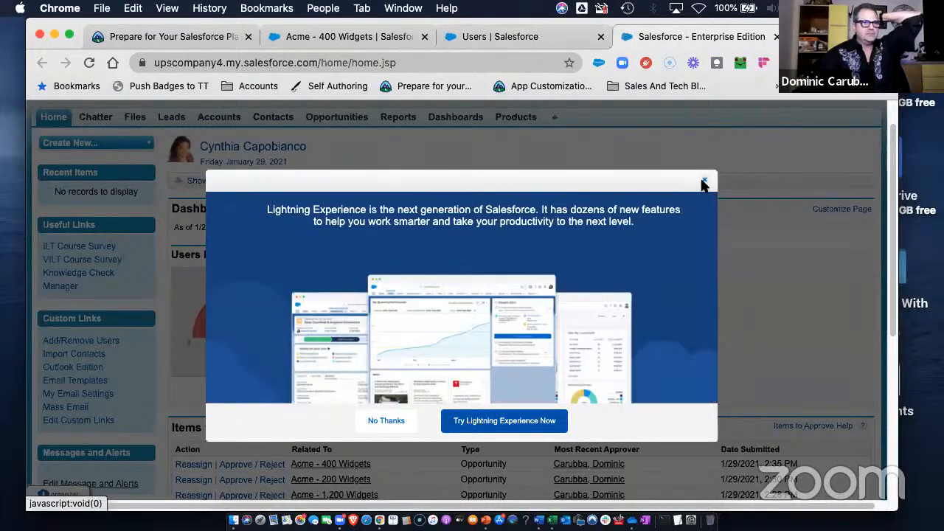
pyautogui.click(704, 182)
pyautogui.scroll(-3, 459, 372)
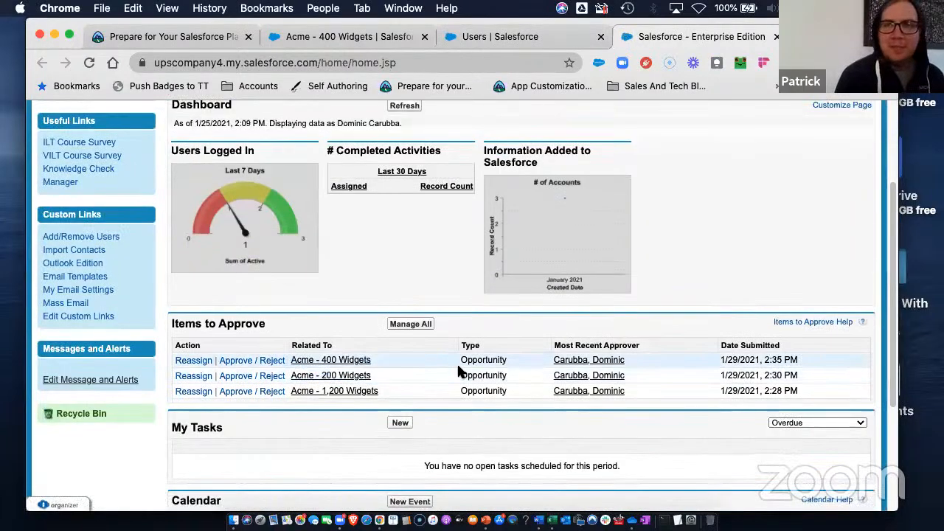
# Approve the Acme - 400 Widgets approval request and check the Approval Status and Approved fields on the opportunity.
pyautogui.click(236, 361)
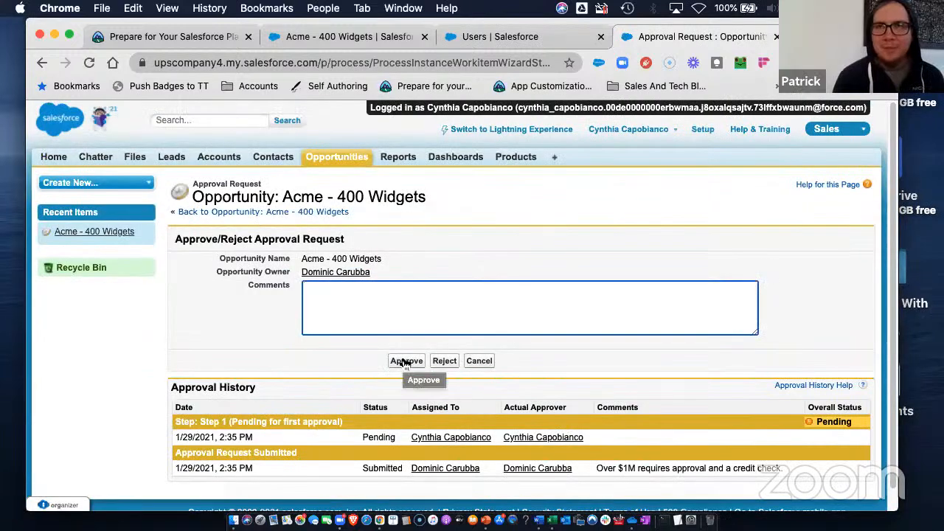
pyautogui.click(405, 361)
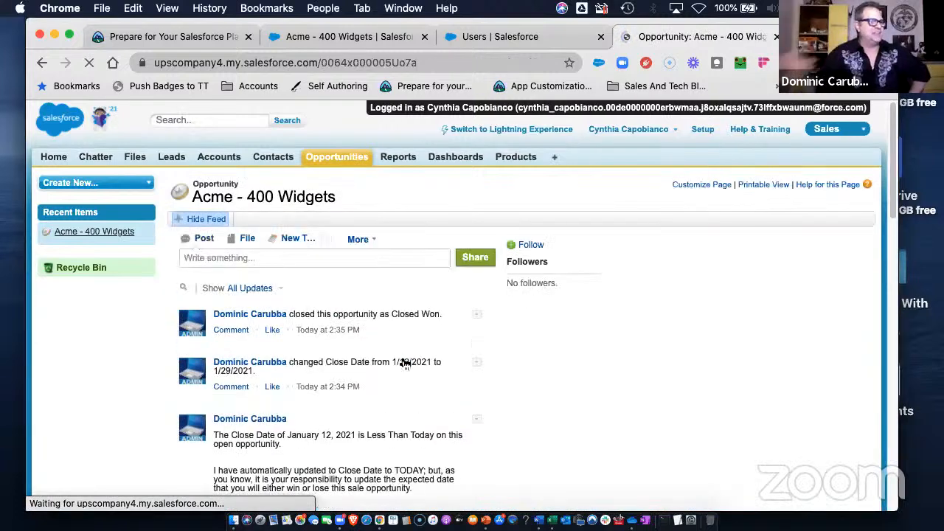
pyautogui.click(198, 221)
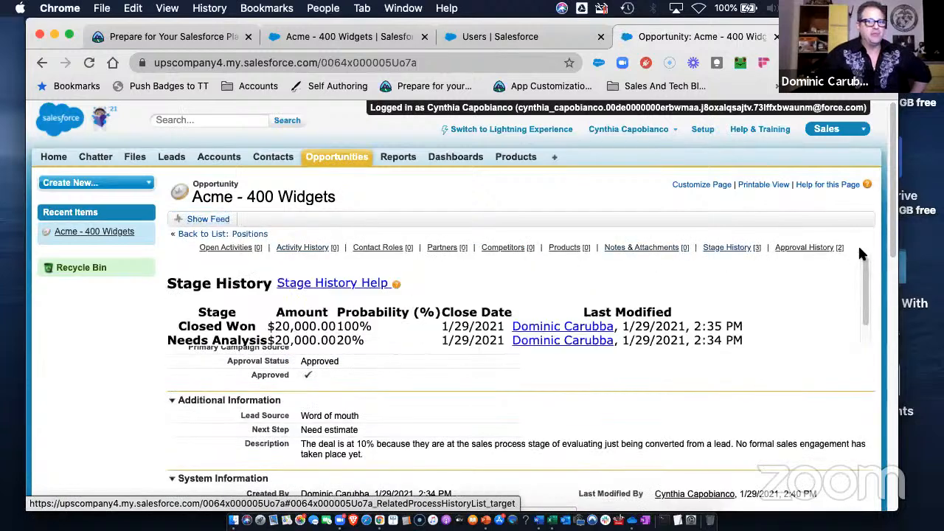
pyautogui.moveTo(819, 252)
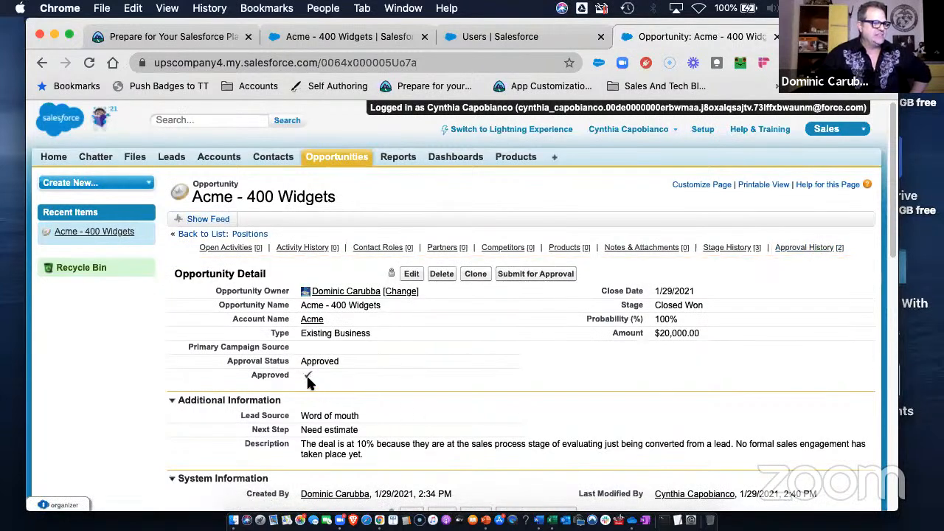
# Show the opportunity's feed, look through its posts for a new approval message, and reload the page.
pyautogui.click(214, 222)
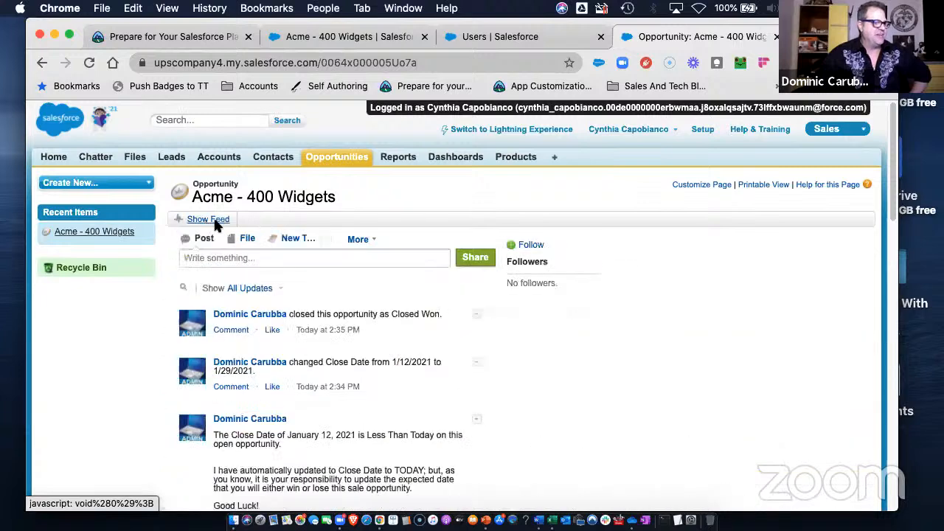
pyautogui.scroll(-2, 374, 358)
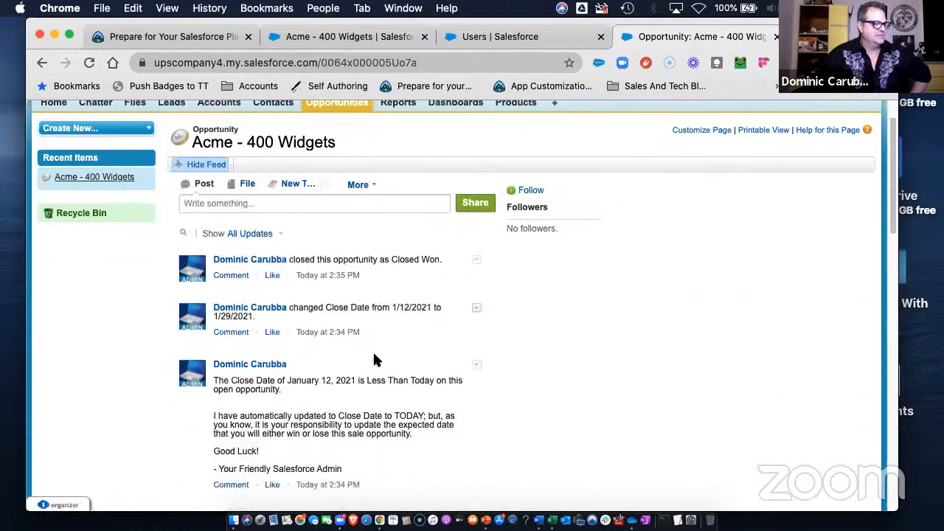
pyautogui.scroll(-2, 374, 355)
pyautogui.scroll(-3, 369, 358)
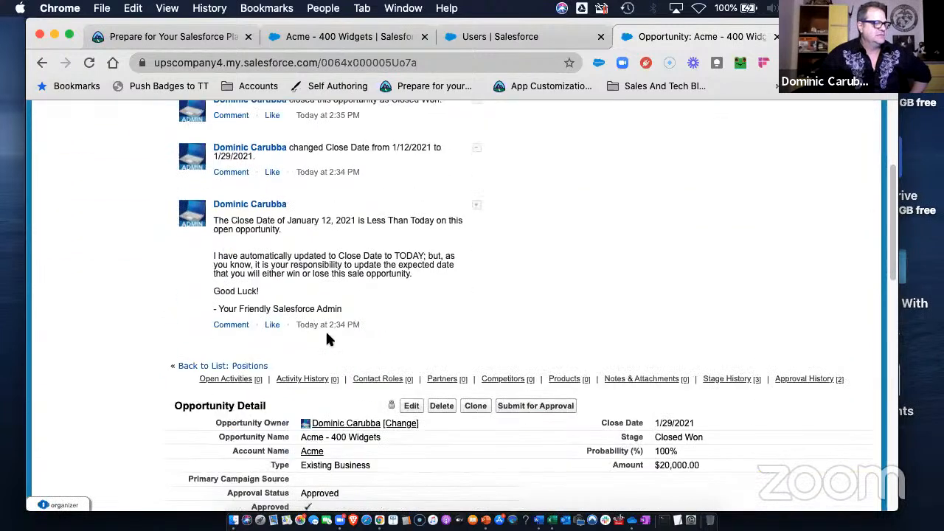
pyautogui.scroll(7, 387, 328)
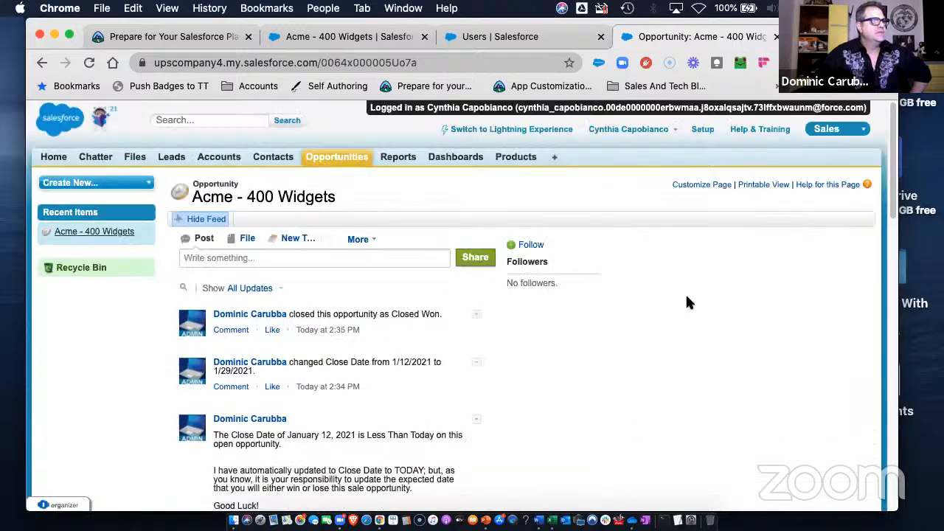
pyautogui.click(91, 65)
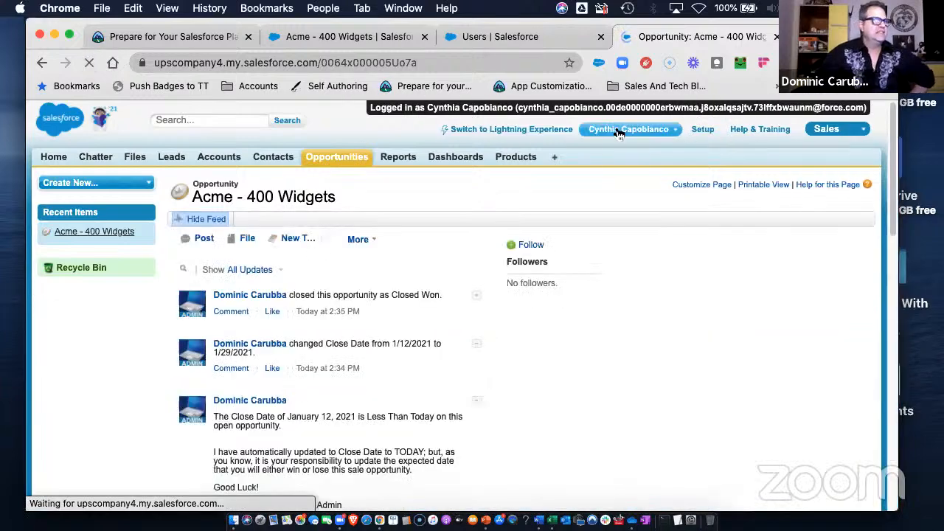
# Log out of the CEO user's session to return to the administrator's Setup.
pyautogui.click(633, 133)
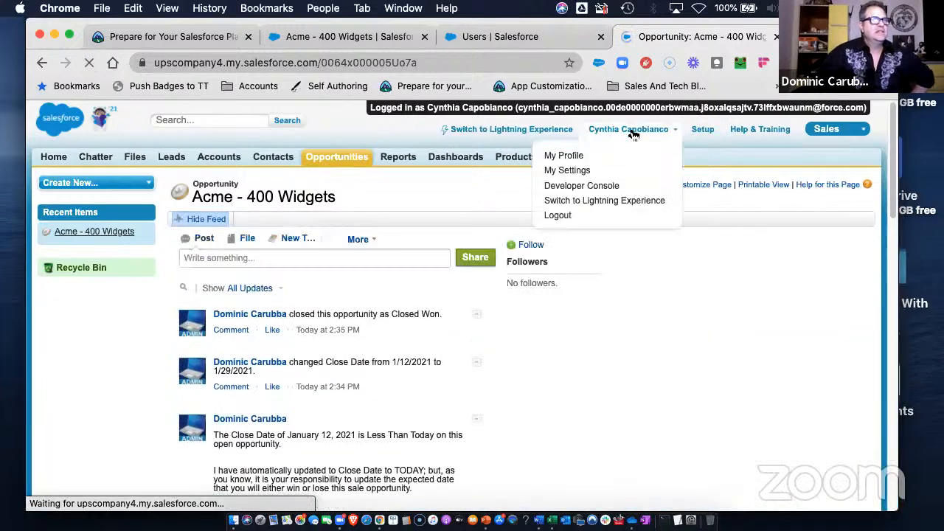
pyautogui.click(565, 213)
pyautogui.scroll(-3, 463, 336)
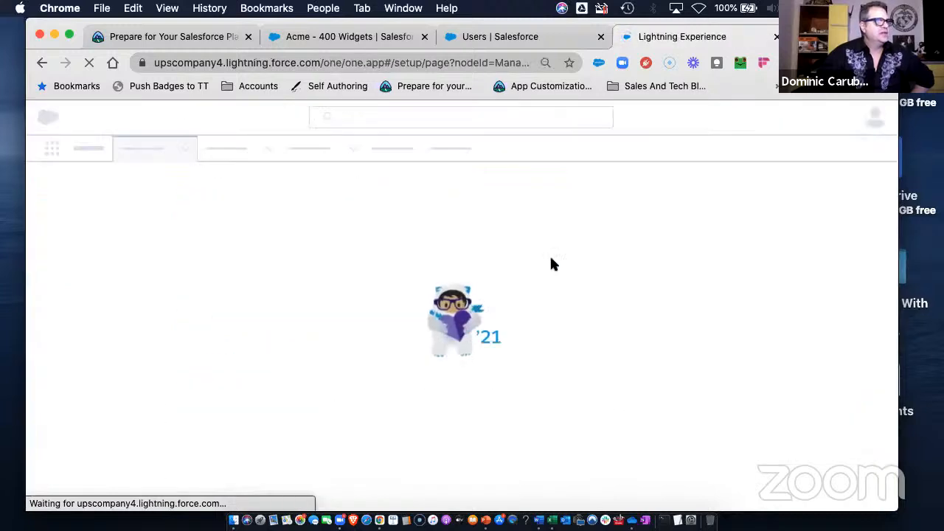
# Reload the administrator's Acme - 400 Widgets opportunity, check its approval fields, and open its Chatter feed.
pyautogui.click(340, 37)
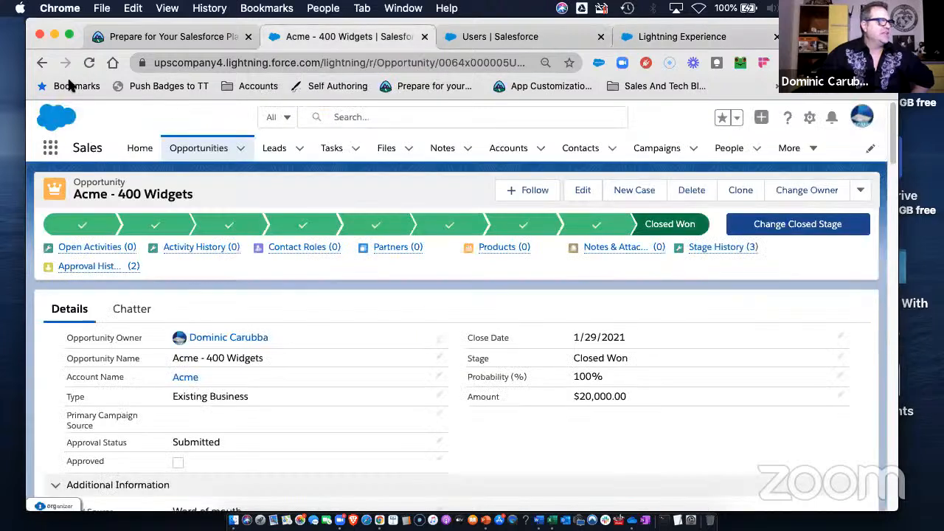
pyautogui.click(88, 64)
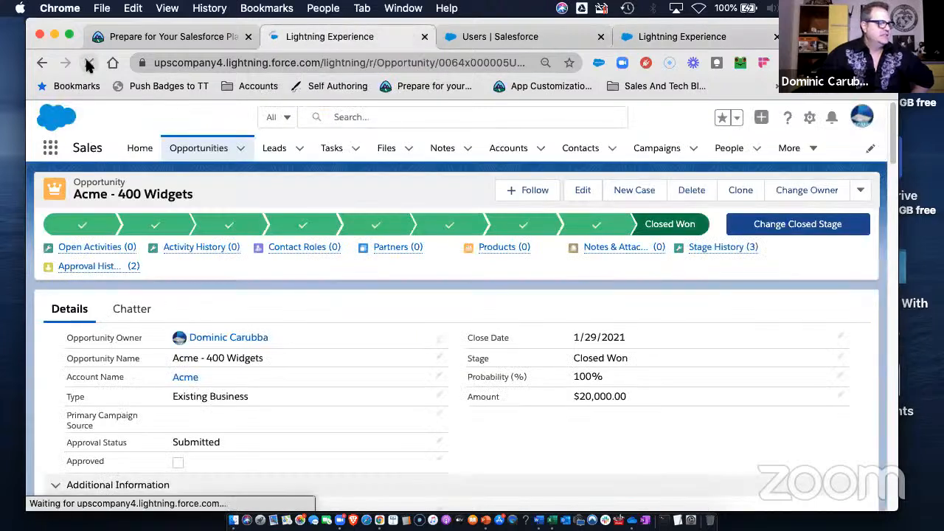
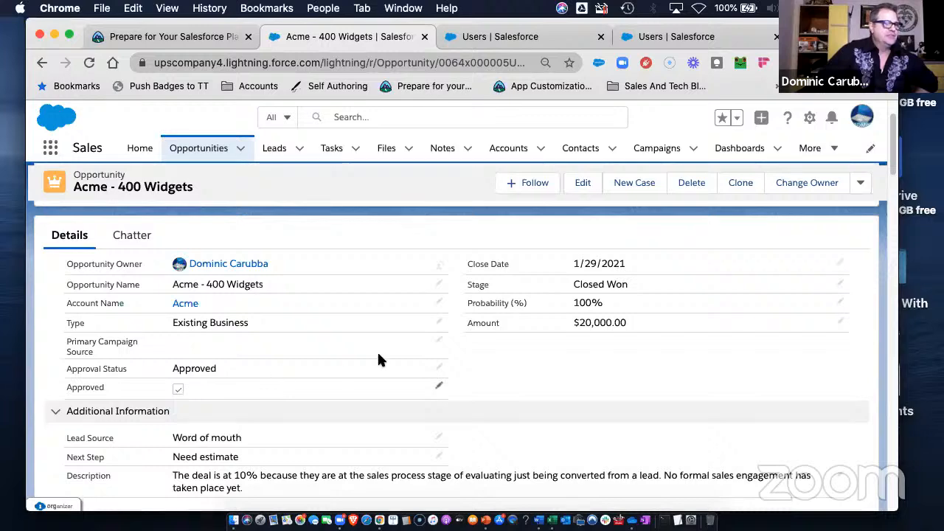
pyautogui.click(133, 267)
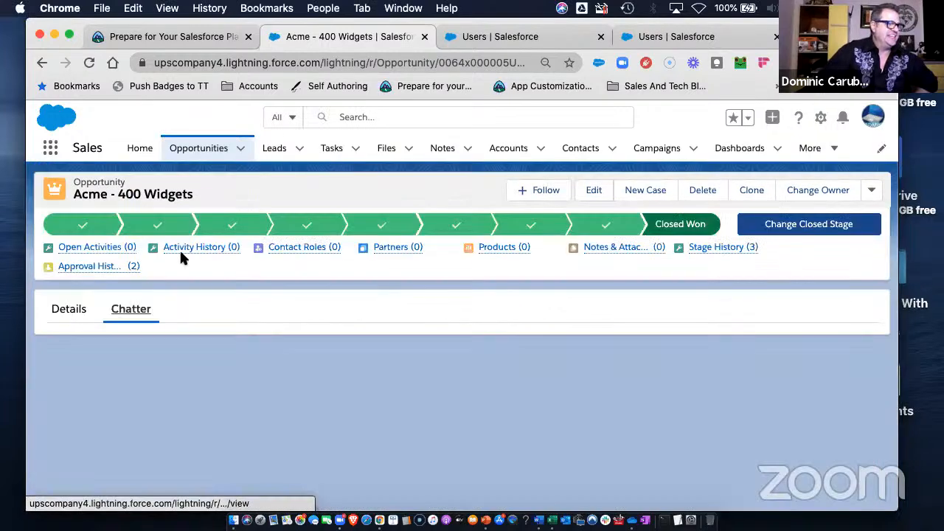
# Search Setup for "process" and open Process Builder.
pyautogui.click(566, 39)
pyautogui.click(698, 38)
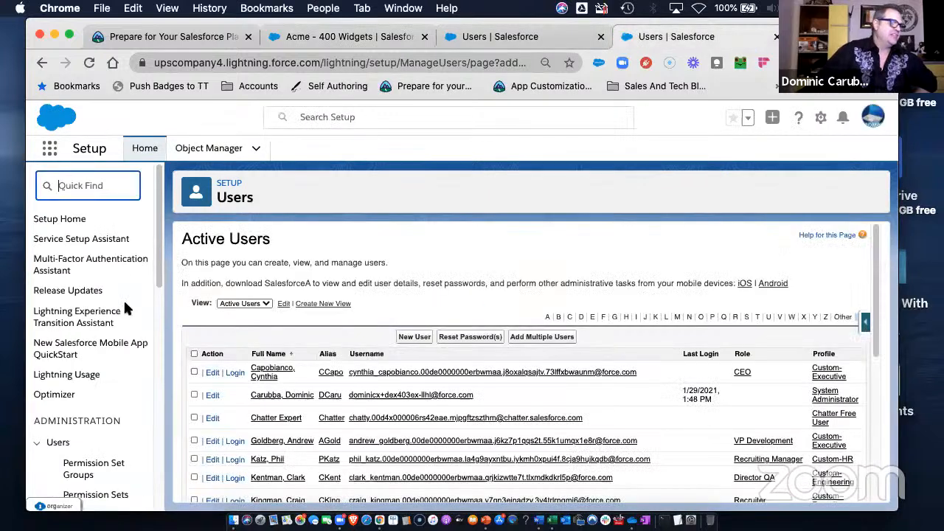
pyautogui.write('p')
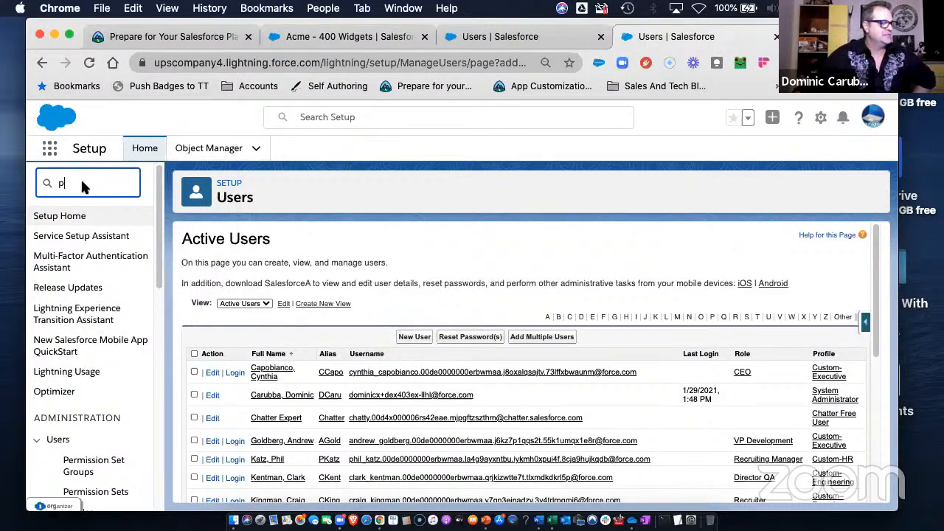
pyautogui.write('rocess')
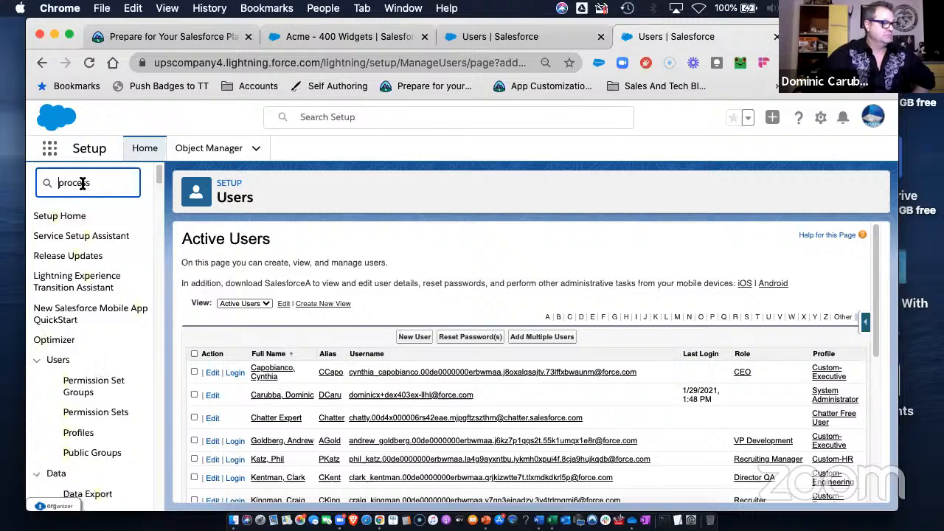
pyautogui.scroll(-5, 107, 371)
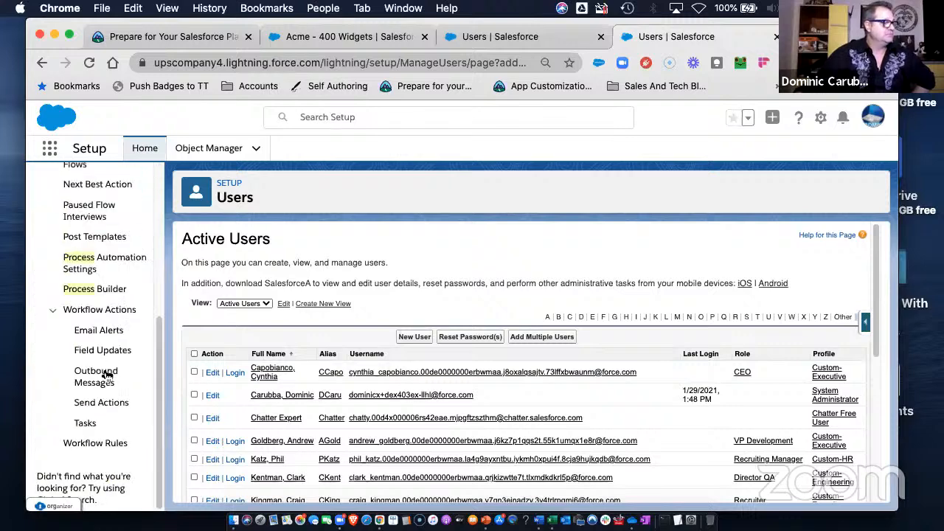
pyautogui.click(96, 291)
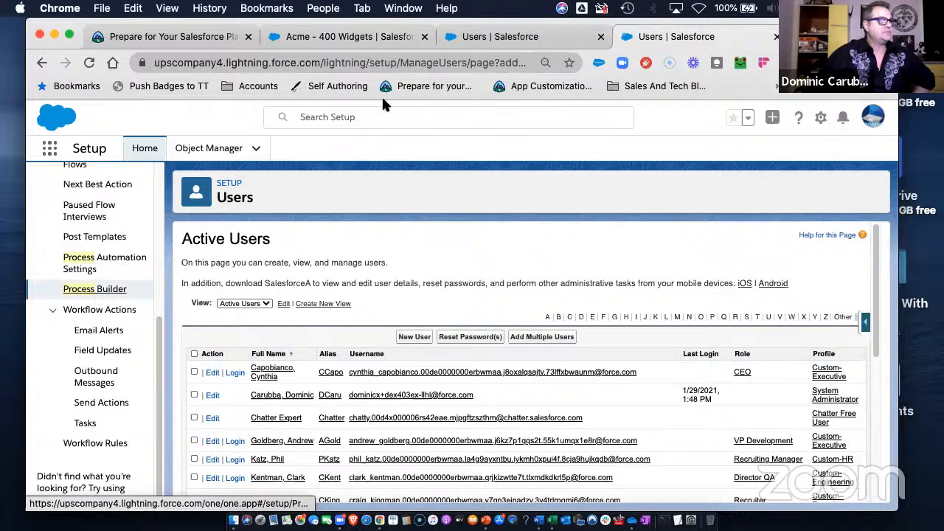
# Sort the Acme - 400 Widgets Chatter feed by Latest Posts and look through it for a congratulations post.
pyautogui.click(309, 37)
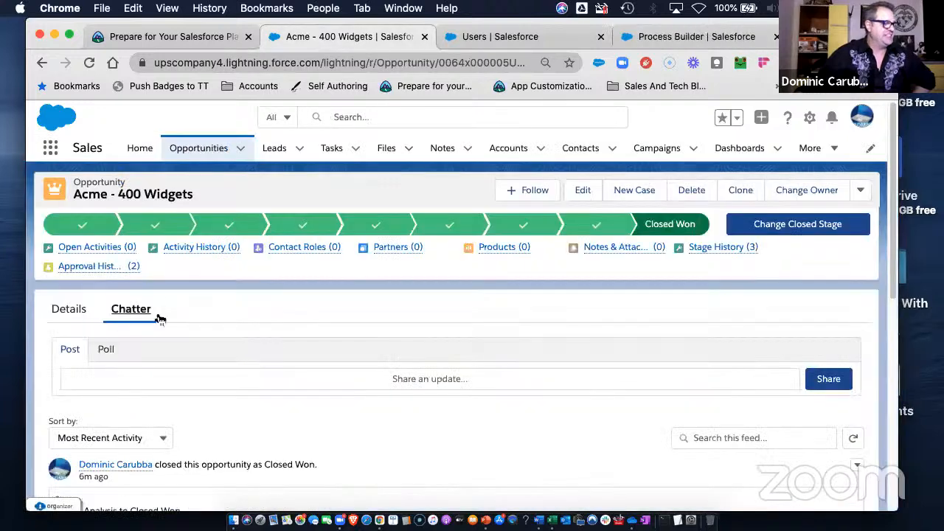
pyautogui.scroll(-2, 299, 434)
pyautogui.scroll(-4, 293, 420)
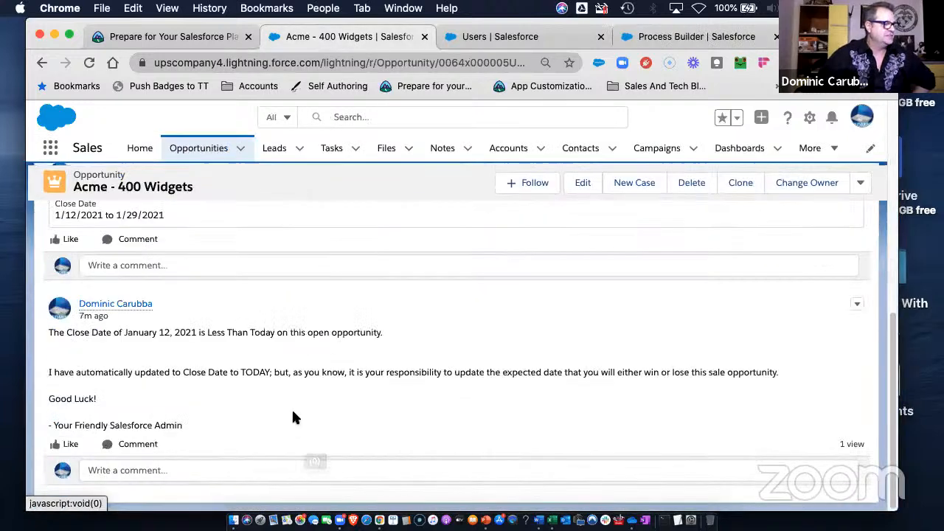
pyautogui.scroll(2, 291, 407)
pyautogui.scroll(5, 285, 394)
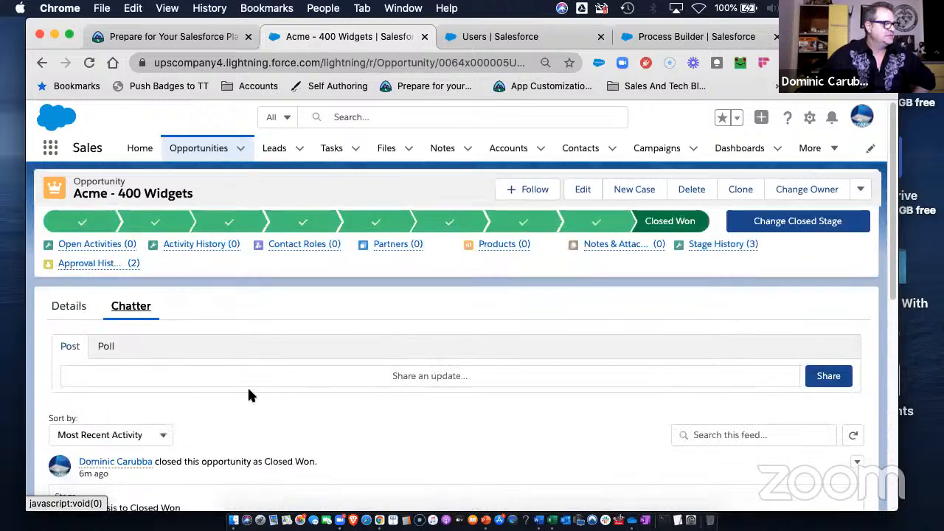
pyautogui.scroll(-1, 249, 394)
pyautogui.click(136, 415)
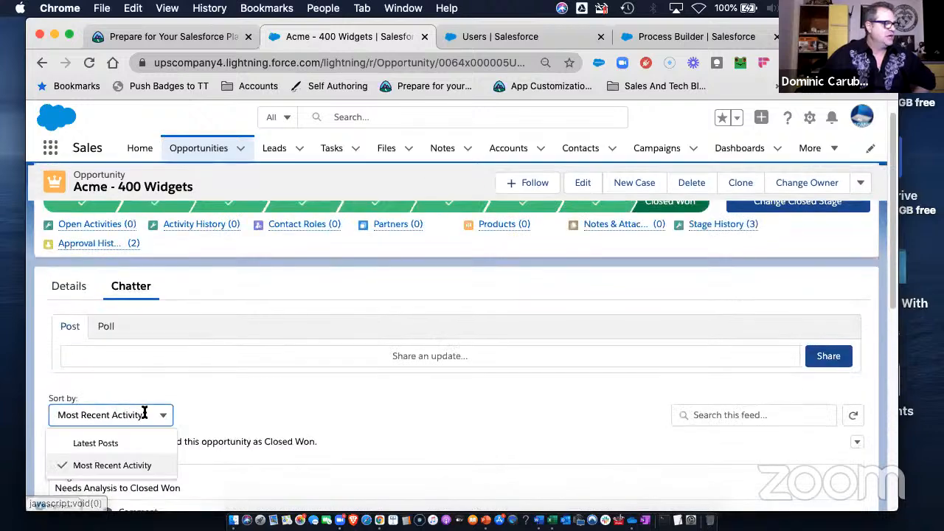
pyautogui.click(110, 442)
pyautogui.scroll(-8, 294, 411)
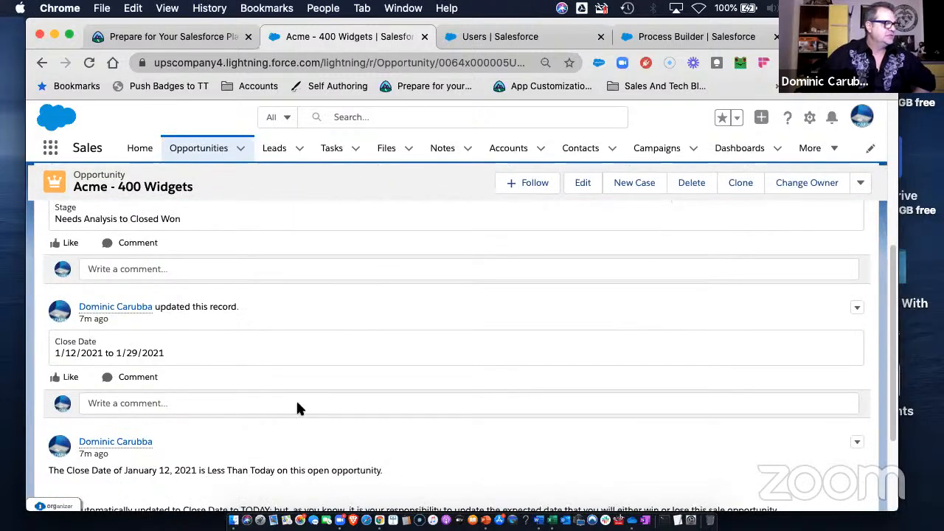
pyautogui.scroll(-4, 297, 402)
pyautogui.scroll(10, 296, 406)
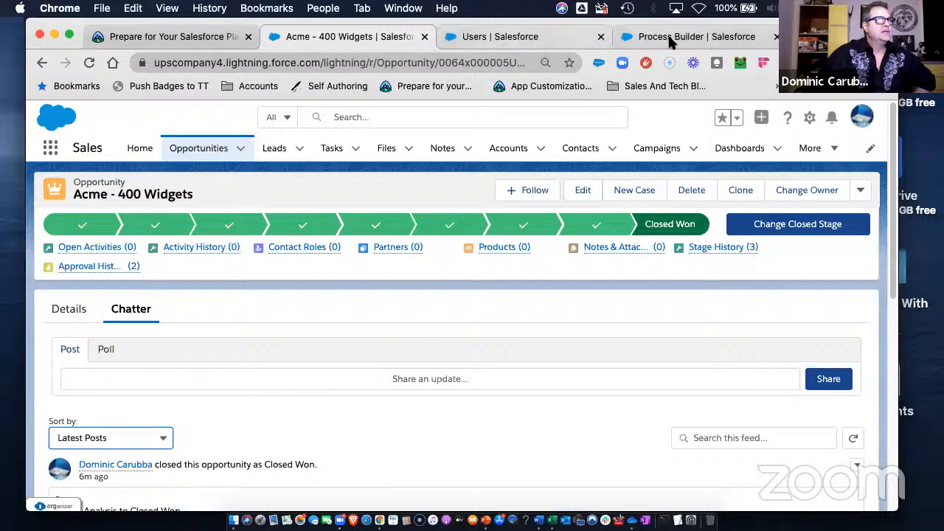
# Open Version 4 of the New Project process, examine its create project action under Won and Approved, and return to the Acme - 400 Widgets opportunity.
pyautogui.click(649, 36)
pyautogui.moveTo(506, 37); pyautogui.dragTo(510, 44)
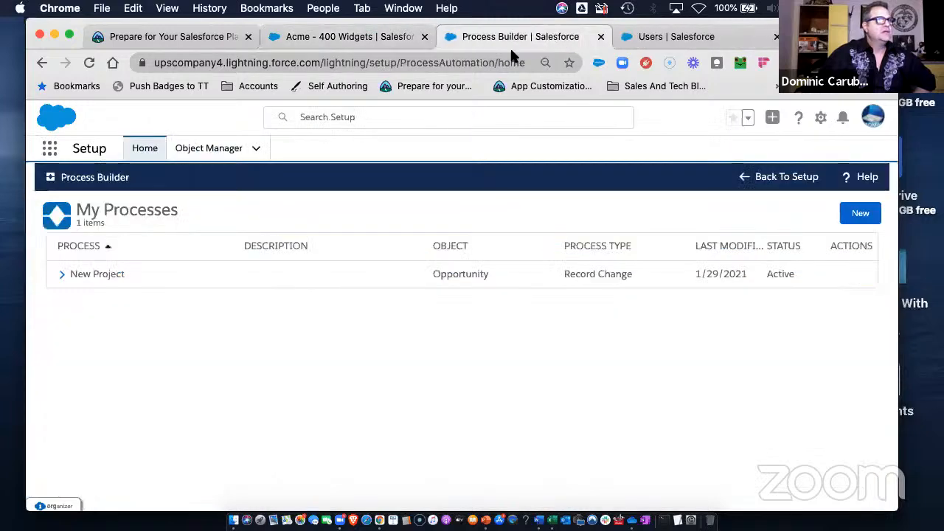
pyautogui.click(102, 275)
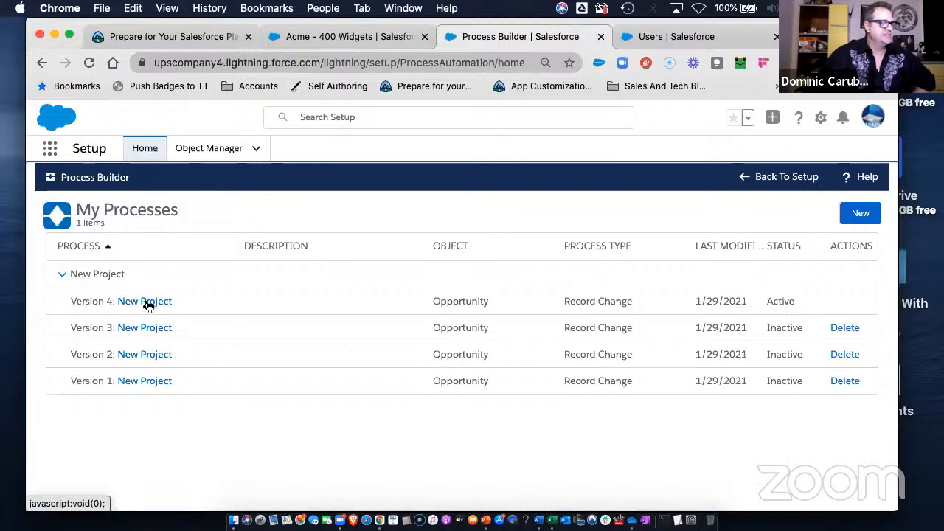
pyautogui.click(147, 302)
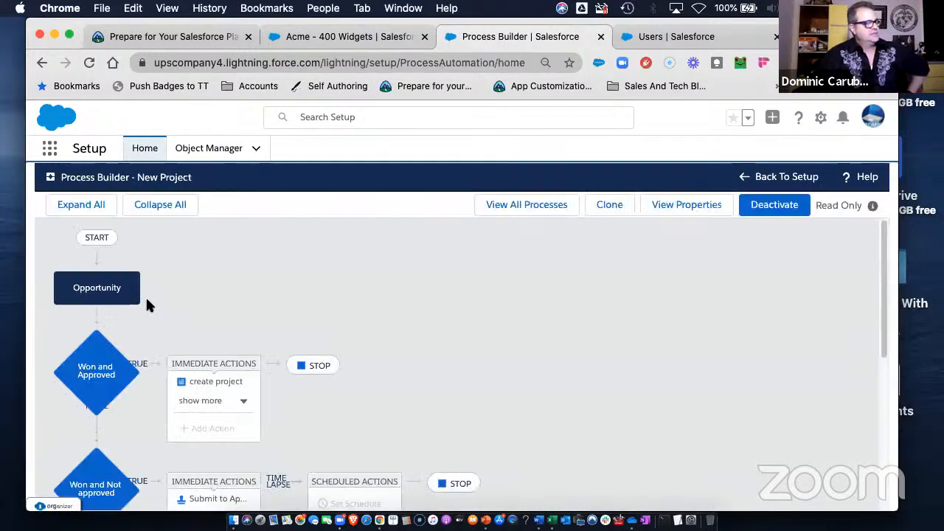
pyautogui.click(244, 402)
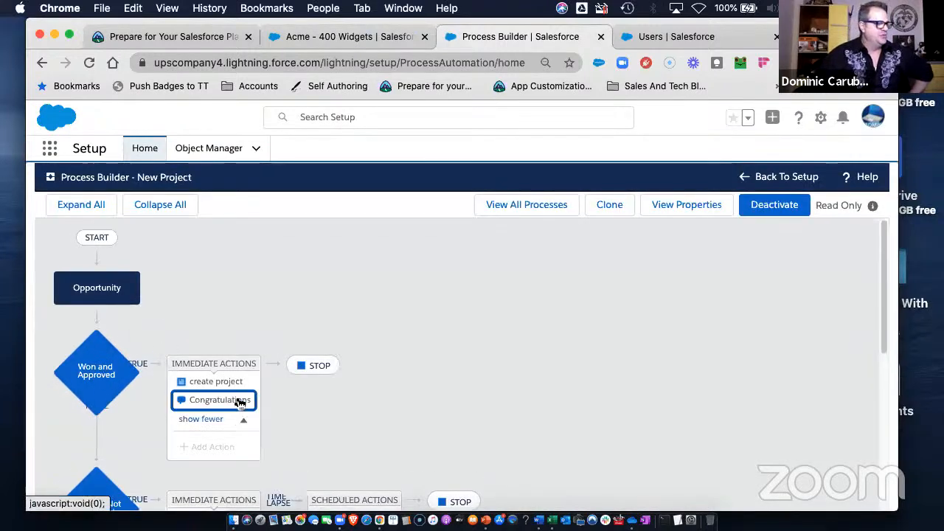
pyautogui.click(216, 382)
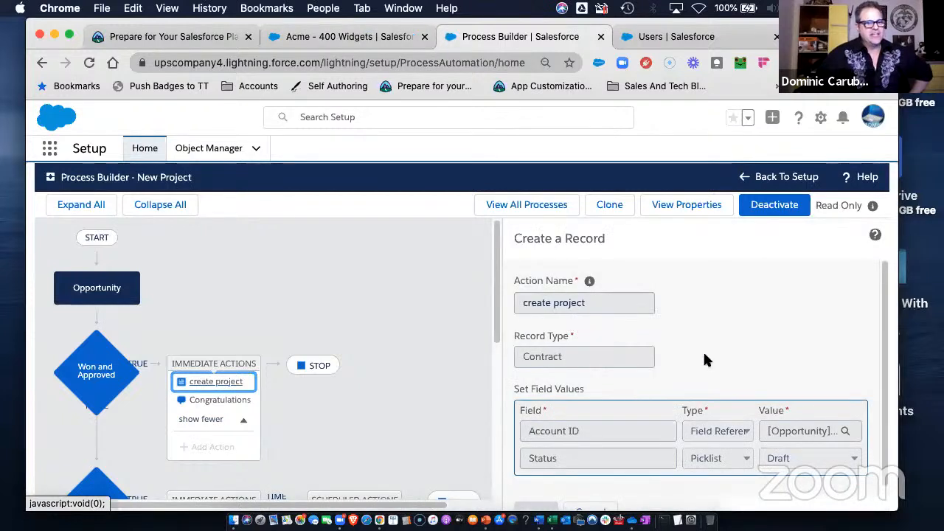
pyautogui.click(349, 36)
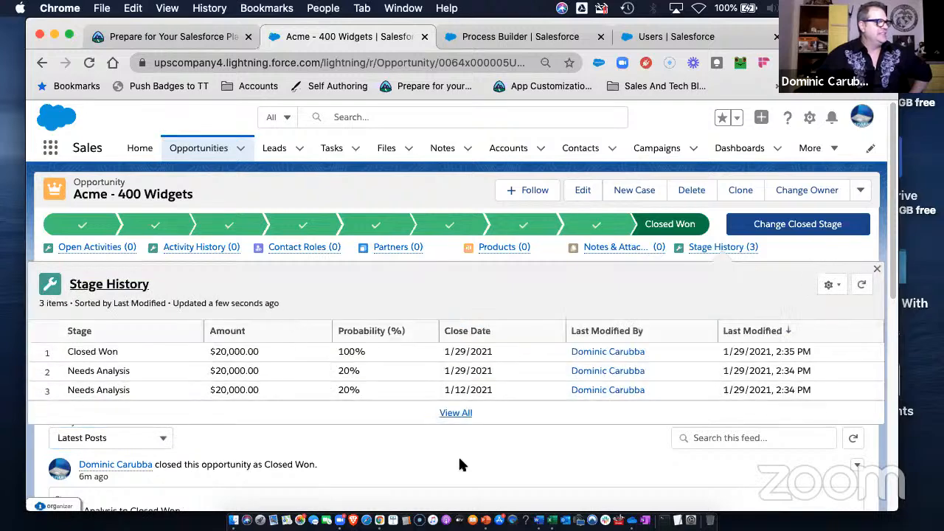
# Return to the Acme - 400 Widgets details, open the related Acme account, and check its related lists for contracts.
pyautogui.click(57, 316)
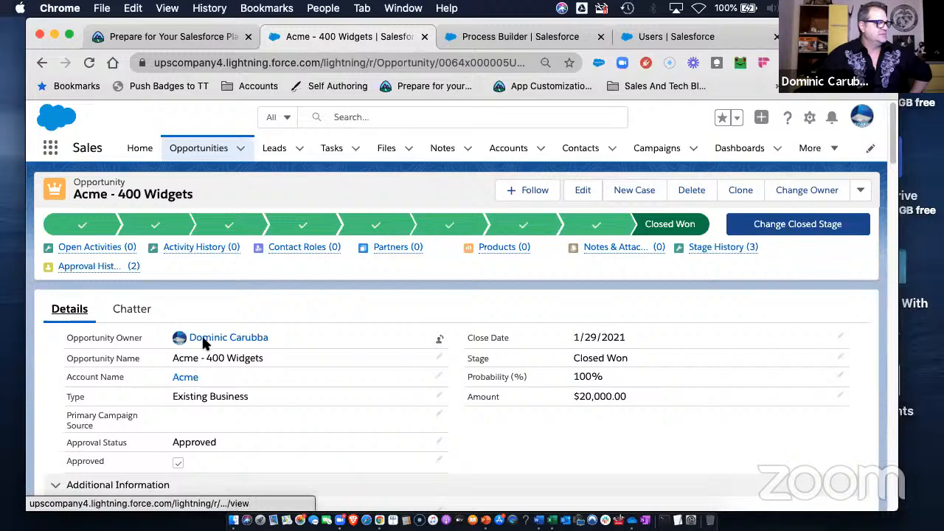
pyautogui.click(185, 377)
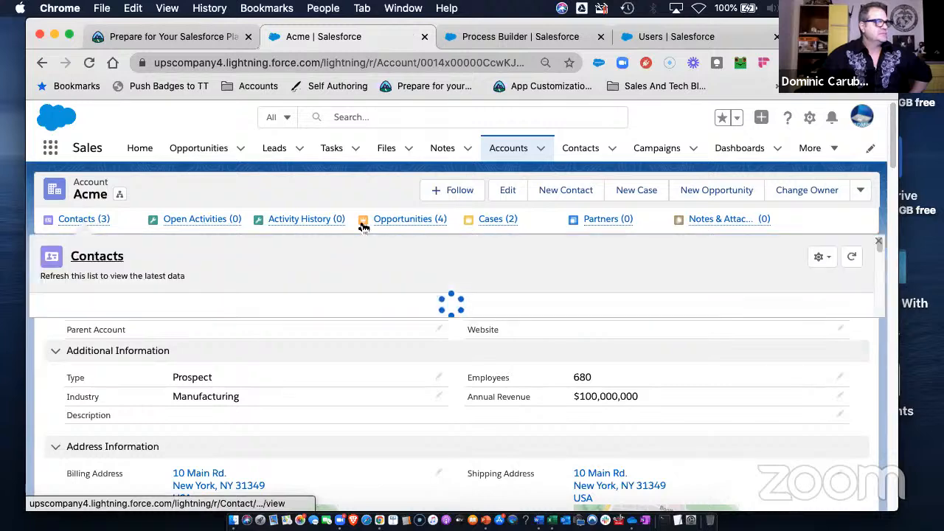
pyautogui.moveTo(722, 222)
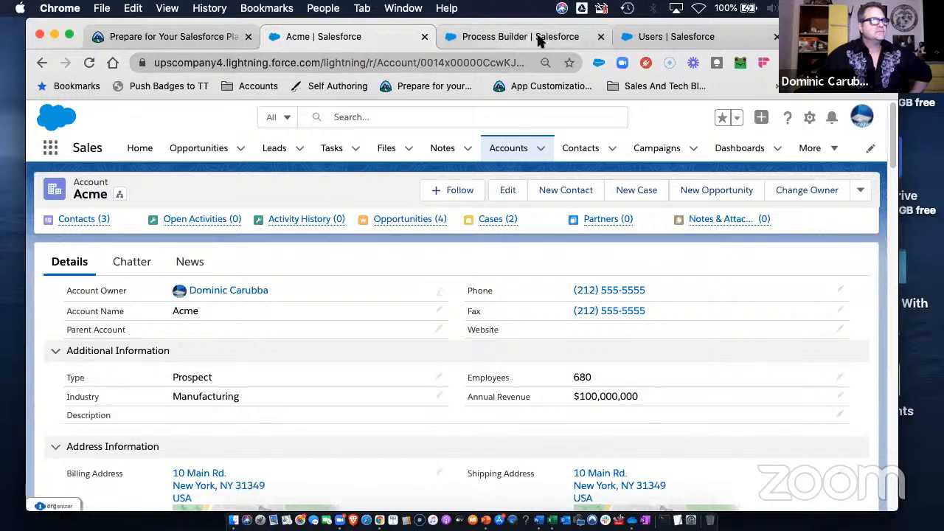
# Open the Object Manager in Setup and search its objects for "cont".
pyautogui.click(661, 36)
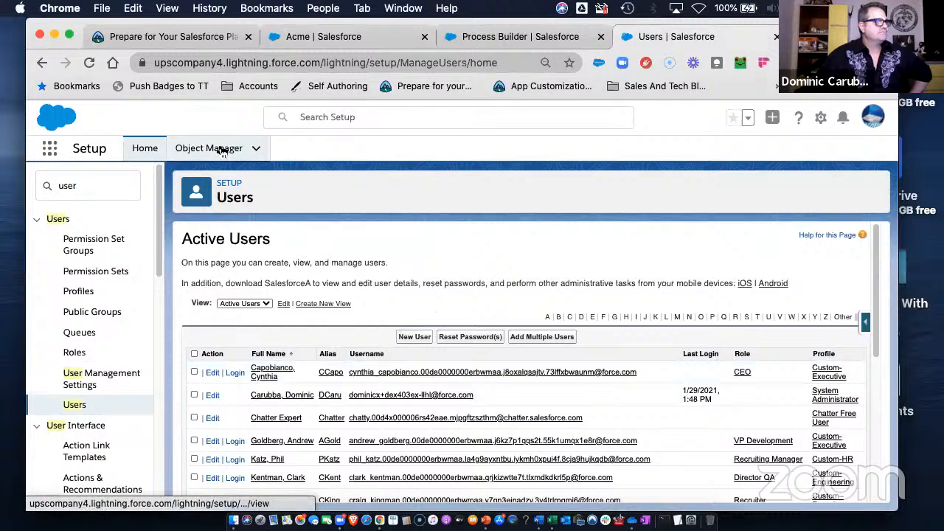
pyautogui.click(293, 152)
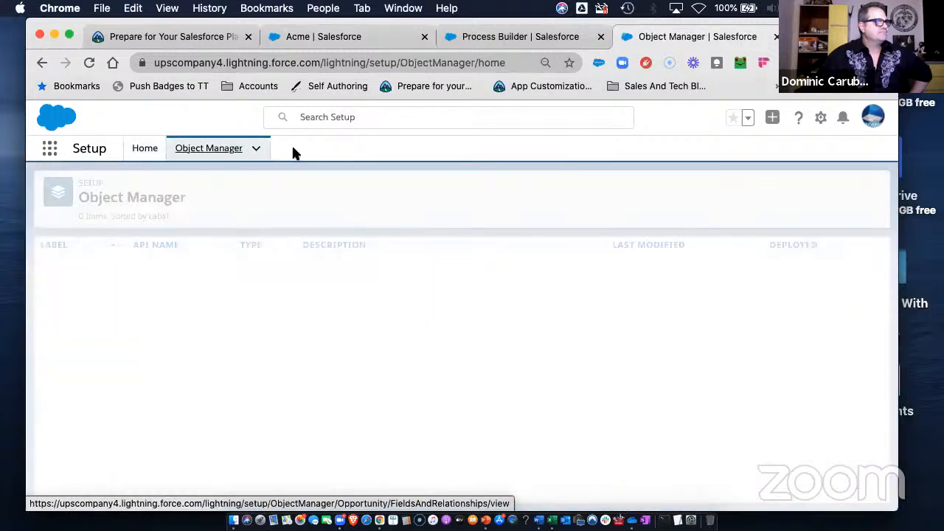
pyautogui.click(643, 188)
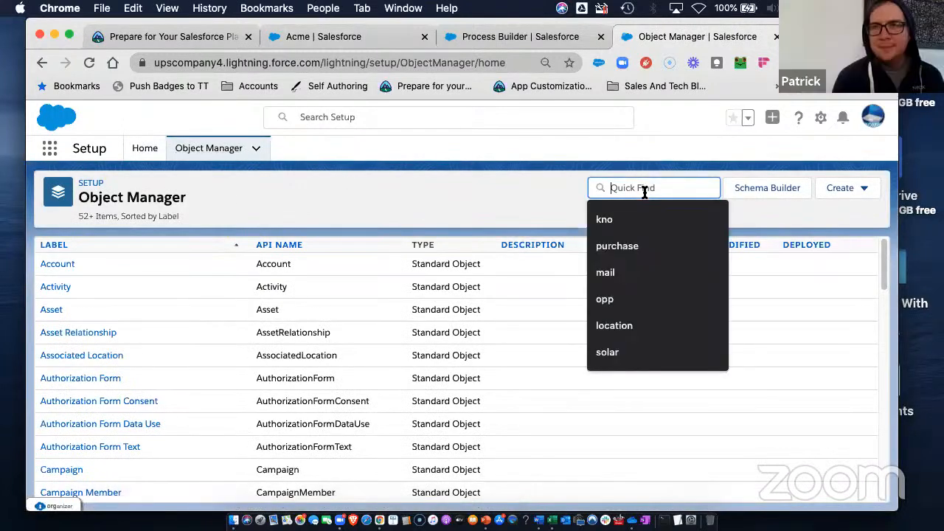
pyautogui.write('cont')
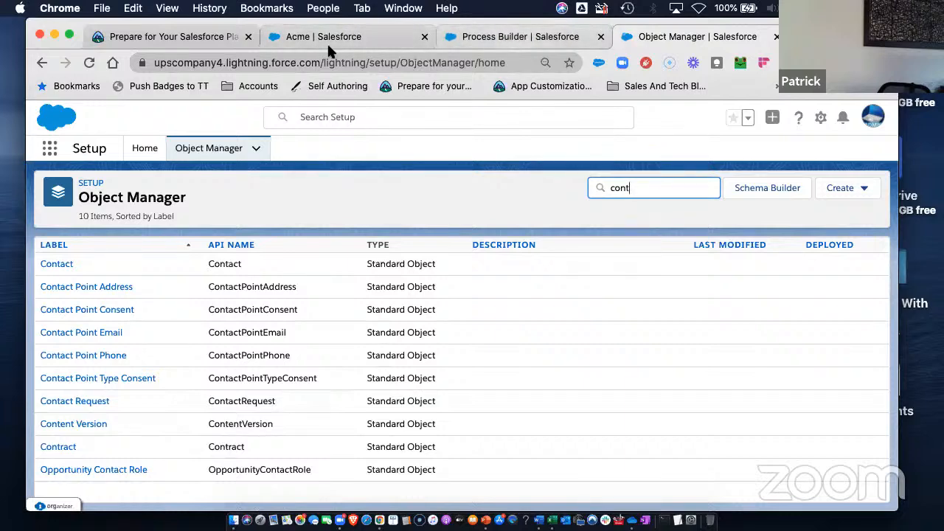
# Find the Contracts item by searching for "contra", open it, and show the All Contracts list view.
pyautogui.click(49, 148)
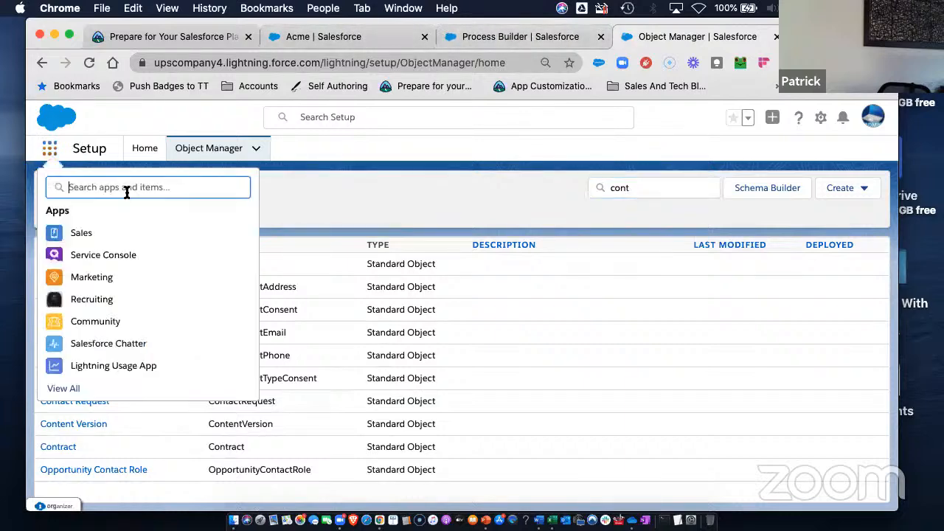
pyautogui.write('contra')
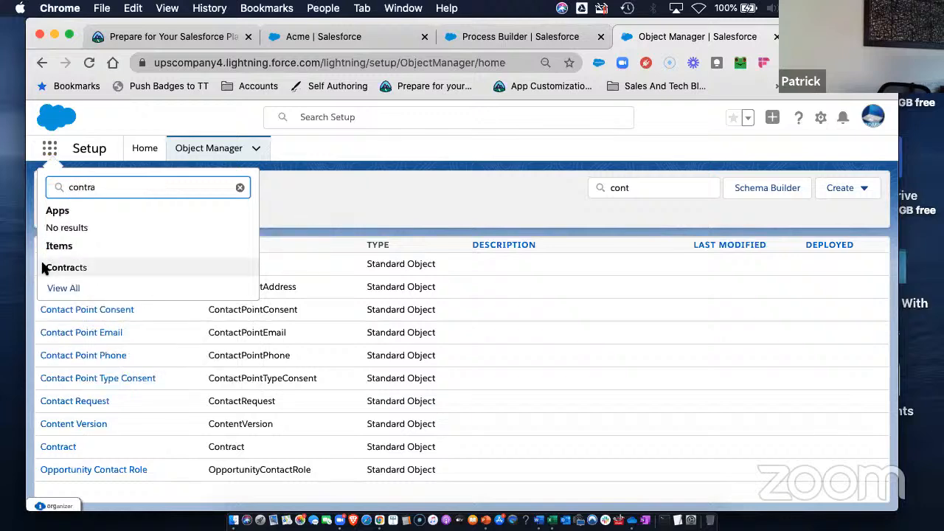
pyautogui.click(60, 265)
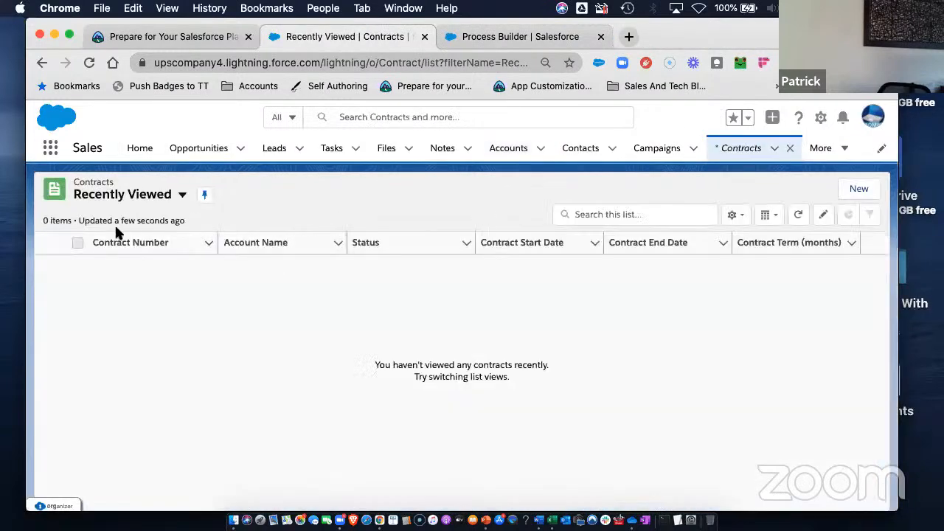
pyautogui.click(123, 194)
pyautogui.click(131, 269)
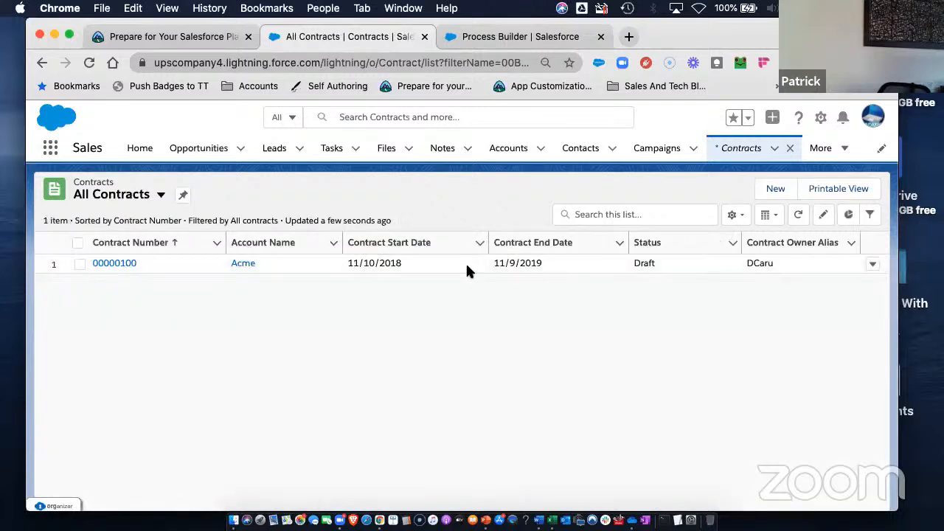
# Open the Acme contract and examine its details, signature information, creation date and related lists.
pyautogui.click(123, 264)
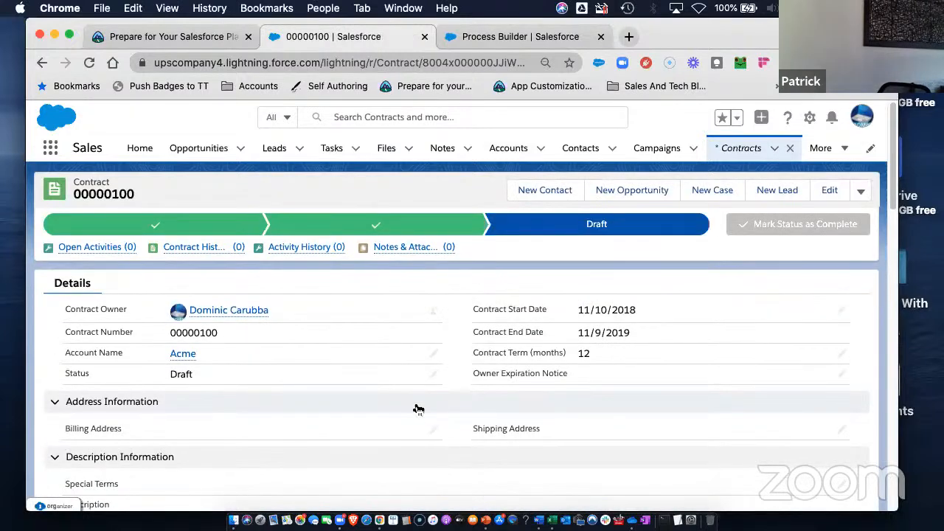
pyautogui.scroll(-10, 412, 411)
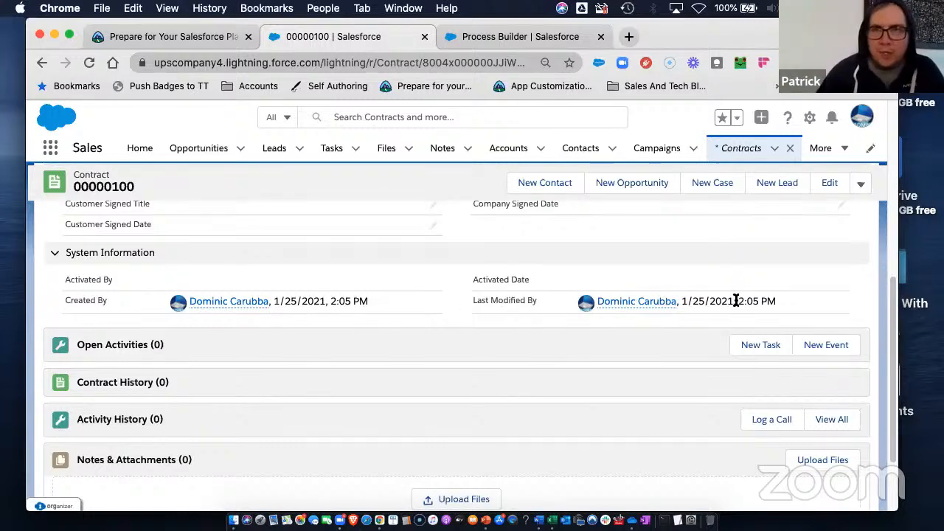
pyautogui.scroll(3, 730, 304)
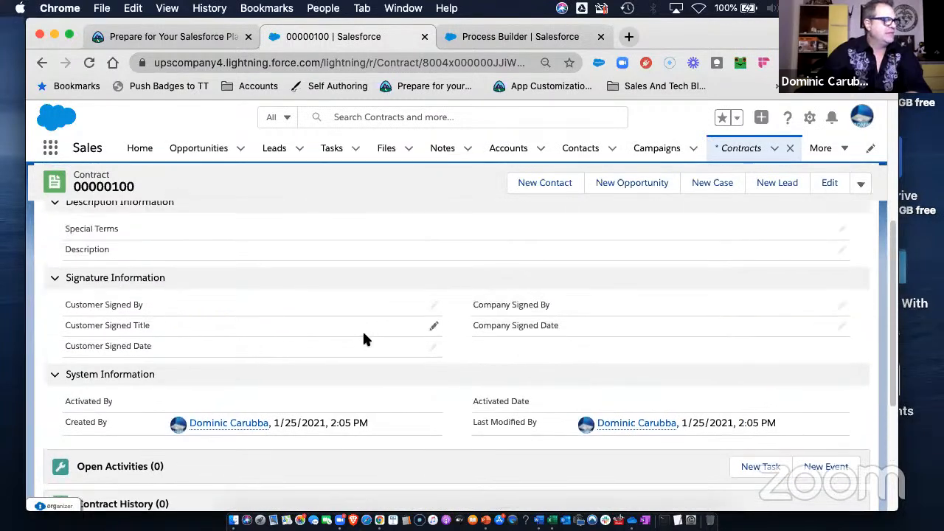
pyautogui.scroll(5, 363, 340)
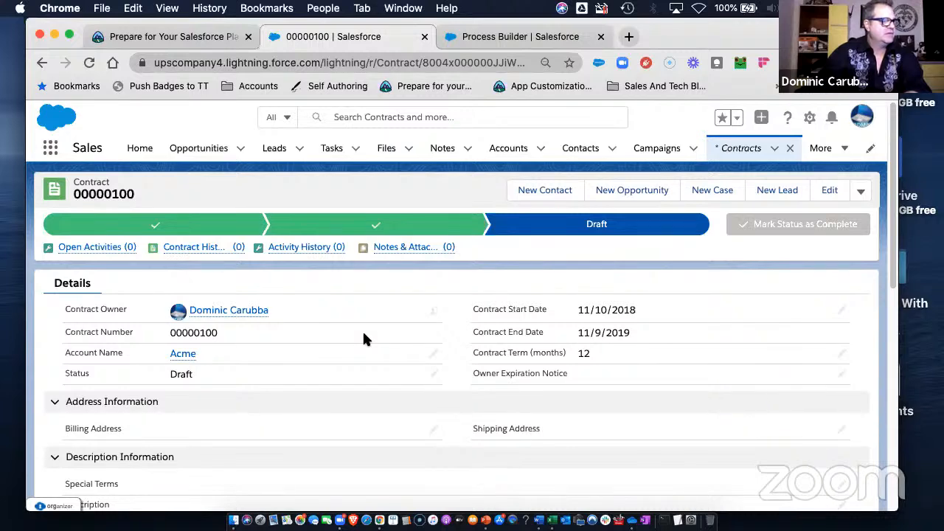
pyautogui.scroll(-4, 364, 334)
pyautogui.scroll(-3, 362, 337)
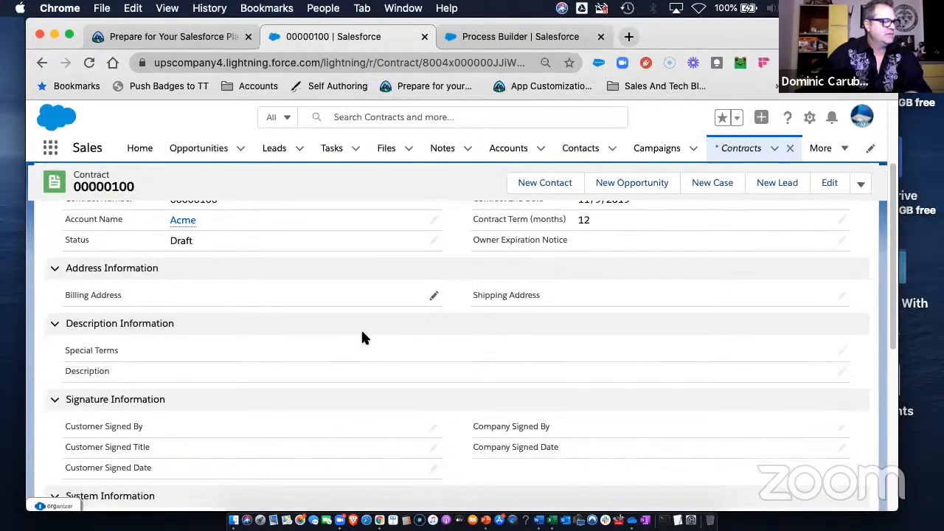
pyautogui.scroll(-1, 362, 337)
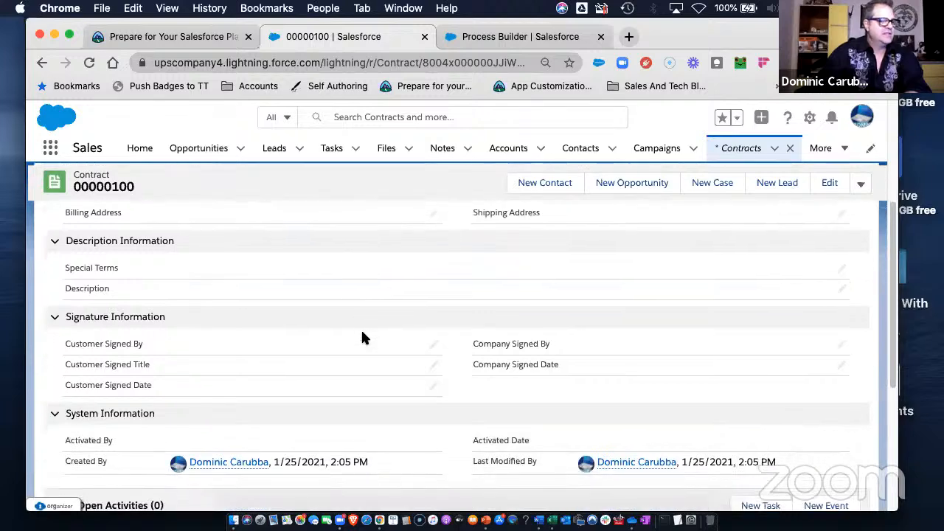
pyautogui.scroll(8, 720, 428)
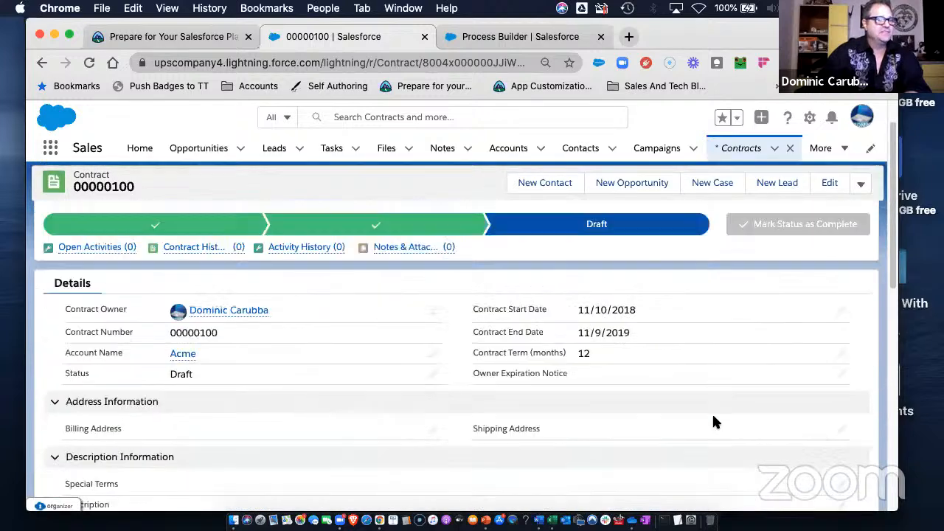
# Delete the draft Acme contract.
pyautogui.click(862, 191)
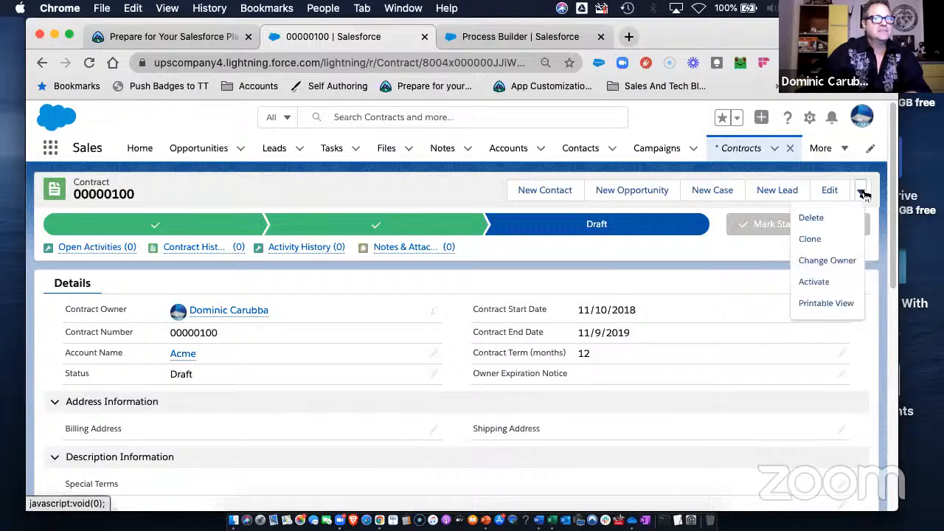
pyautogui.click(811, 218)
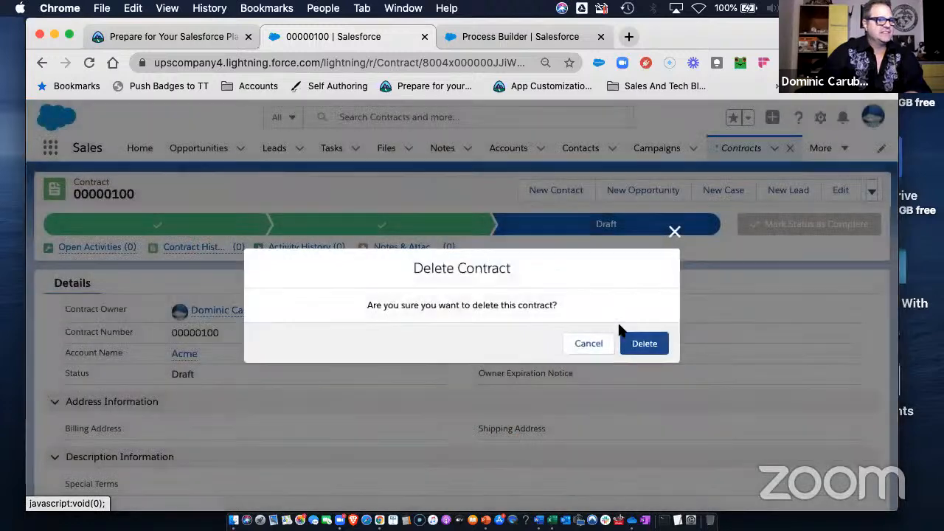
pyautogui.click(642, 341)
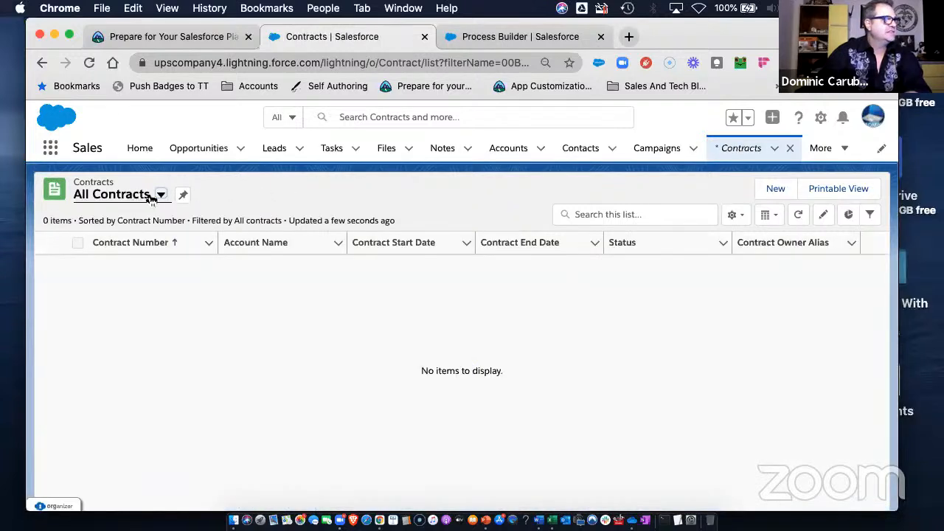
# Open the Acme - 200 Widgets opportunity from the recent opportunities and check its stage and approval fields.
pyautogui.click(241, 148)
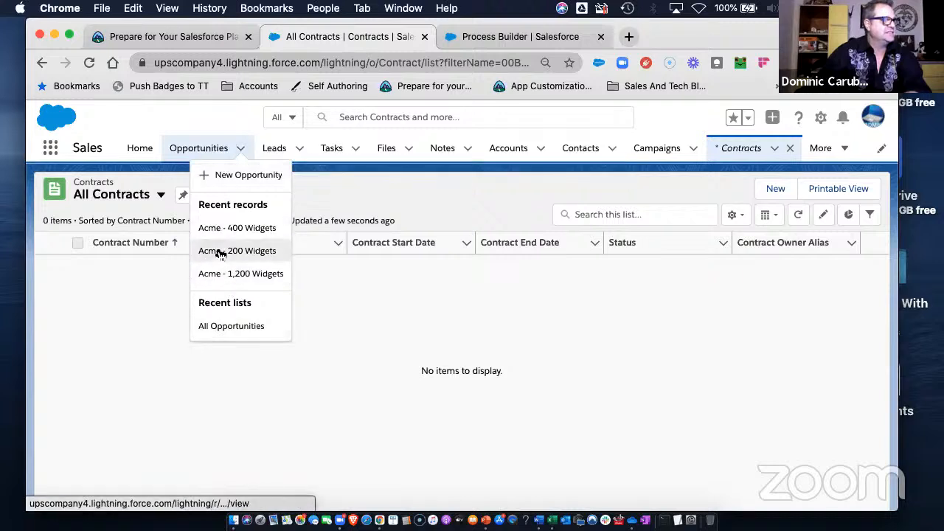
pyautogui.click(226, 253)
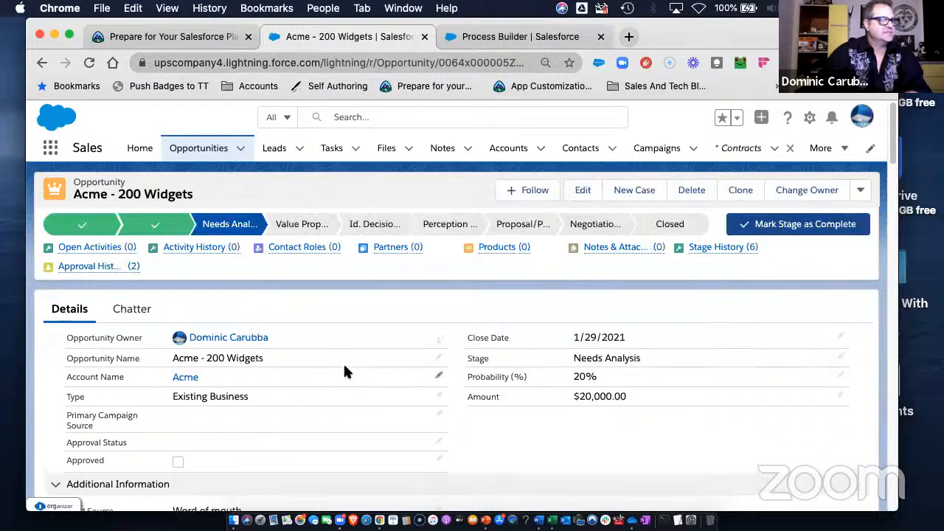
pyautogui.scroll(-1, 343, 365)
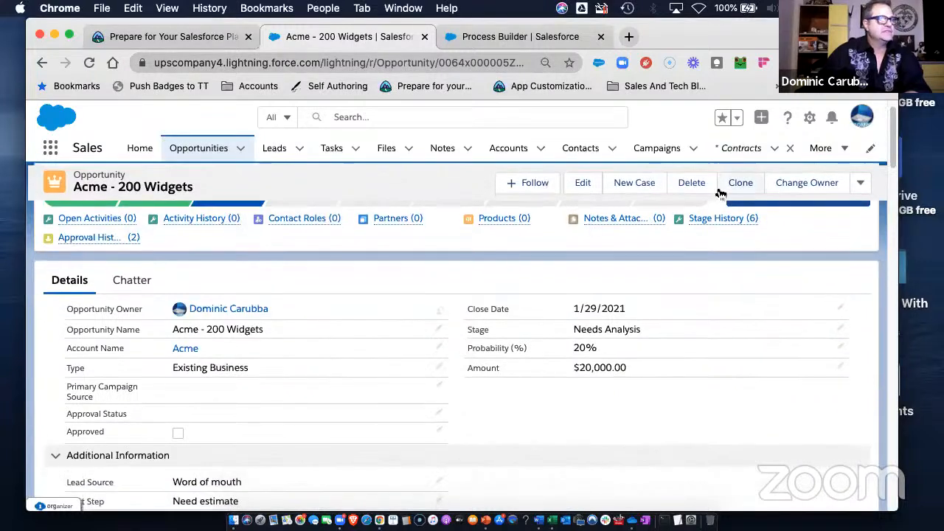
pyautogui.scroll(1, 671, 294)
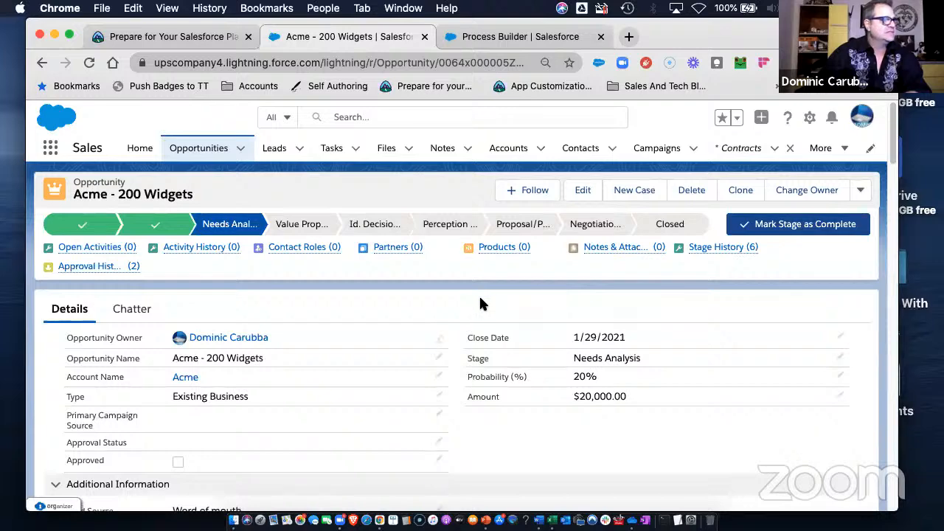
# Try to close the Acme - 200 Widgets opportunity with the stage Closed Won.
pyautogui.click(677, 225)
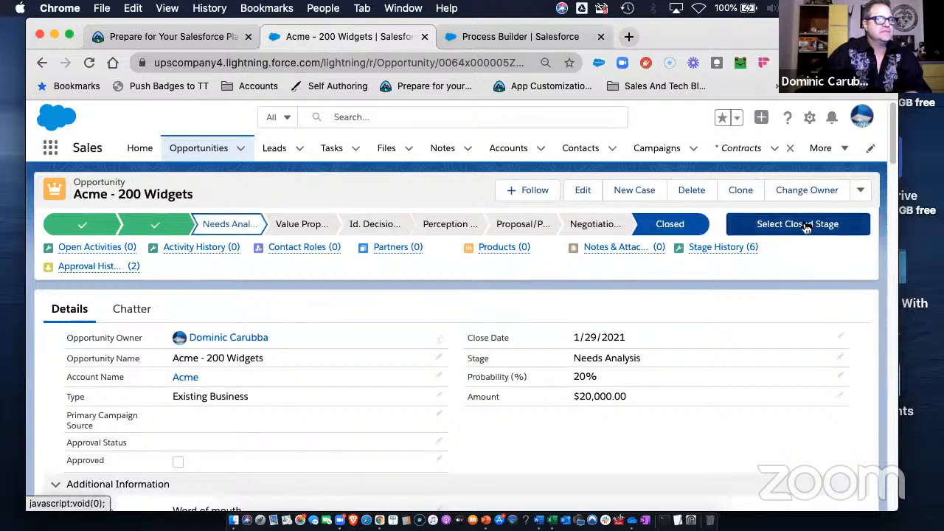
pyautogui.click(806, 225)
pyautogui.click(359, 314)
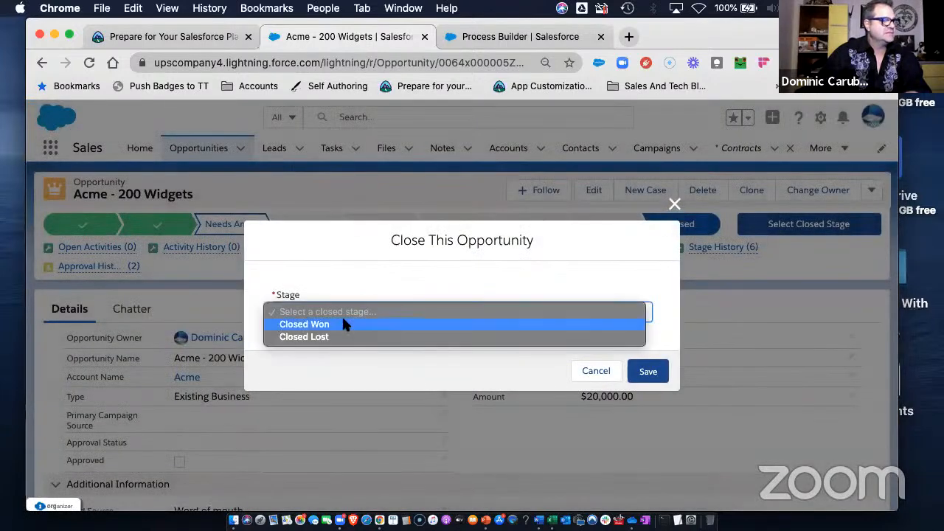
pyautogui.click(341, 325)
pyautogui.click(648, 371)
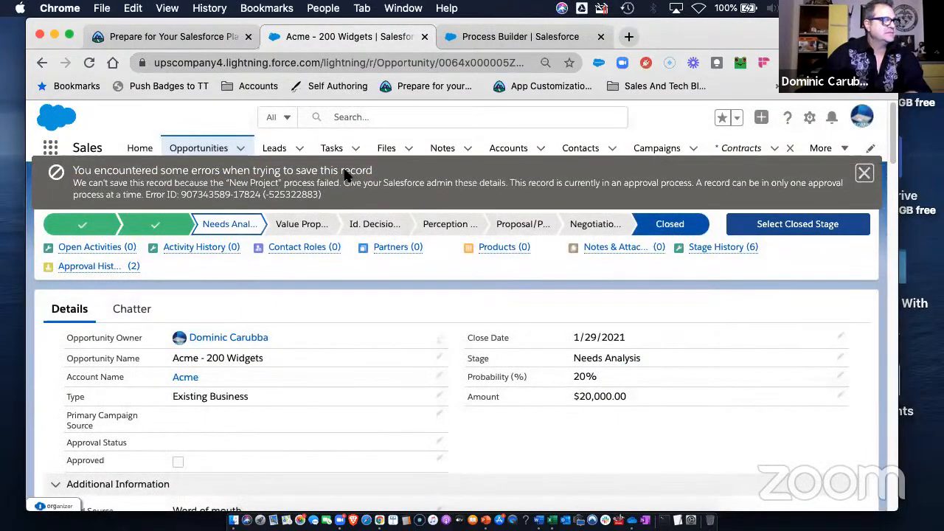
pyautogui.click(866, 174)
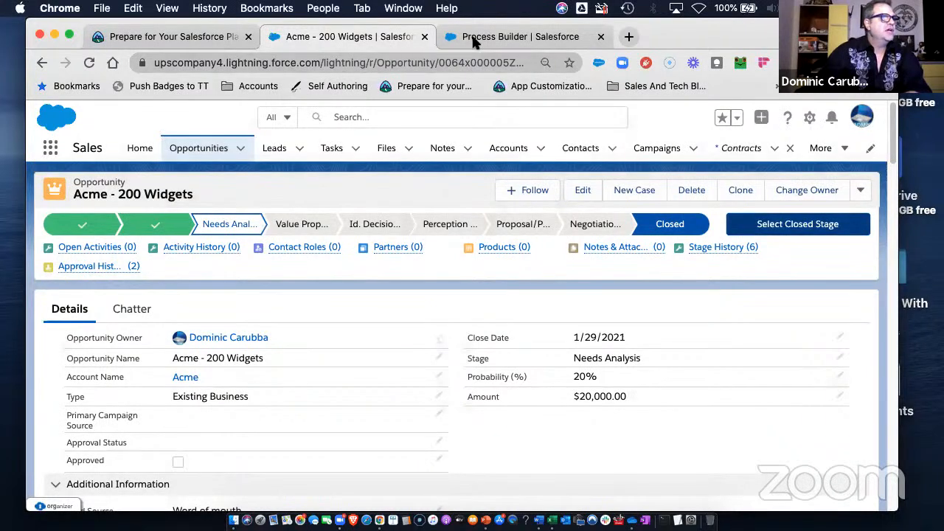
# Return to the New Project process in Process Builder and clone it as a version of the current process.
pyautogui.click(535, 37)
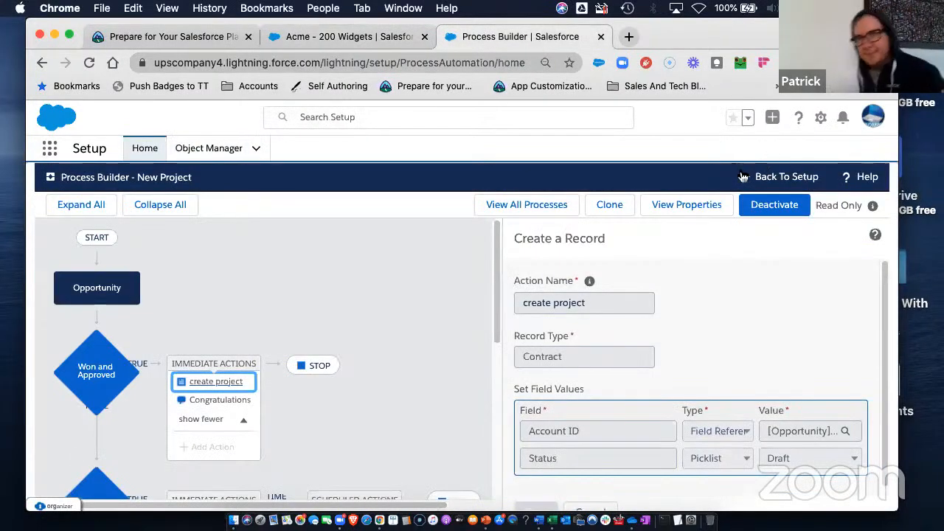
pyautogui.scroll(-3, 284, 361)
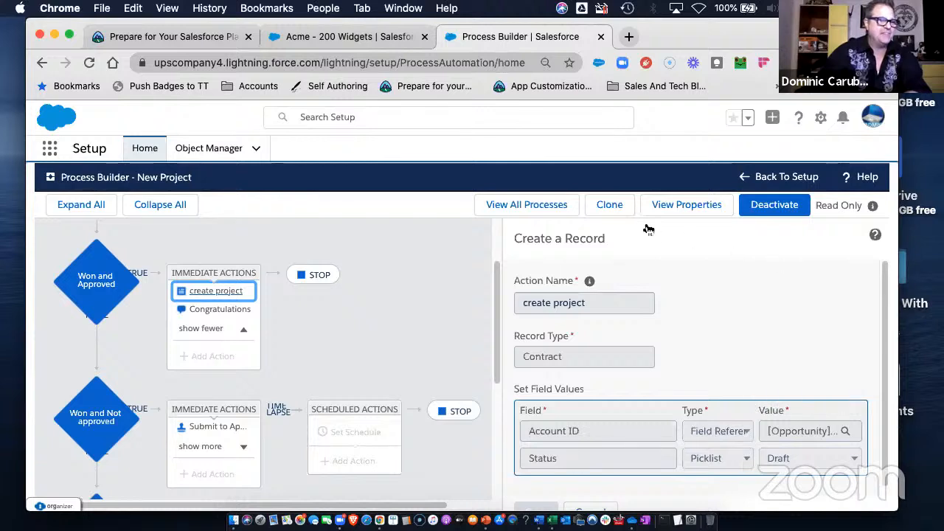
pyautogui.click(609, 204)
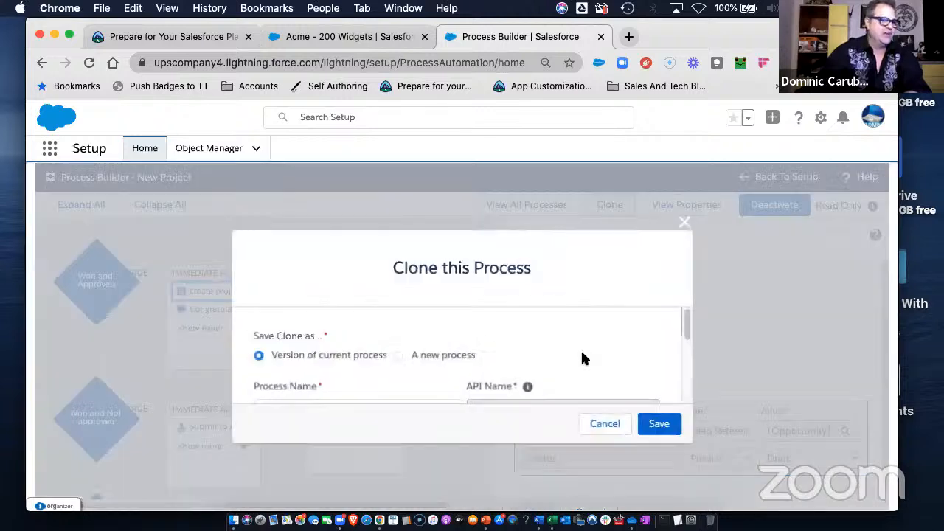
pyautogui.click(661, 428)
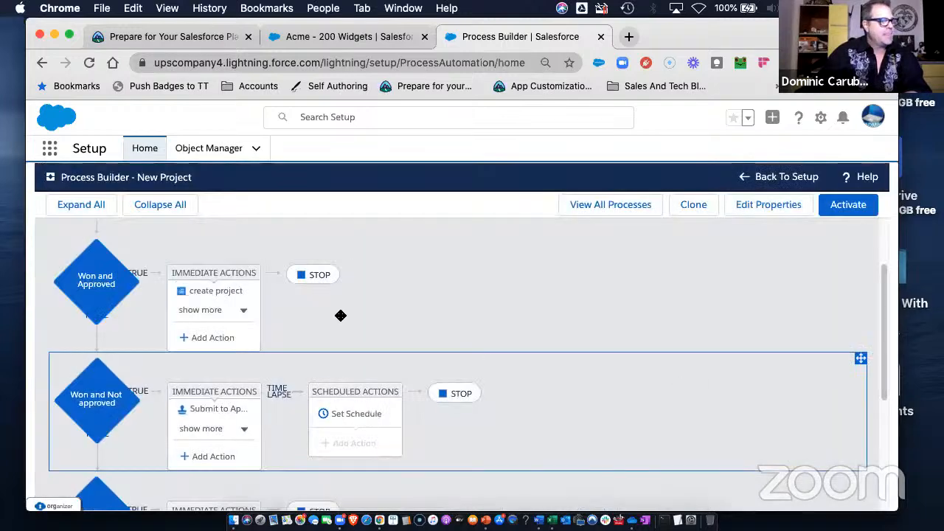
# Rename the create project action under the Won and Approved criteria as create contract.
pyautogui.click(214, 294)
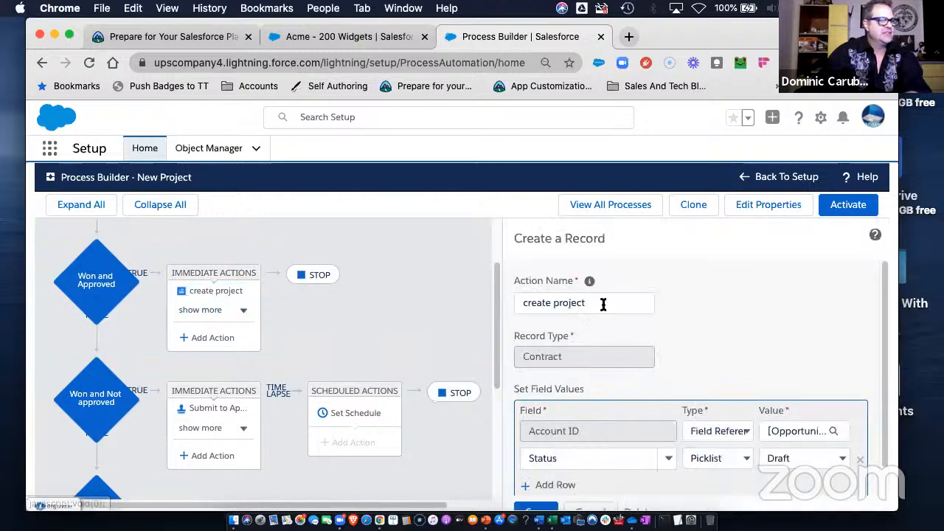
pyautogui.moveTo(603, 303); pyautogui.dragTo(566, 307)
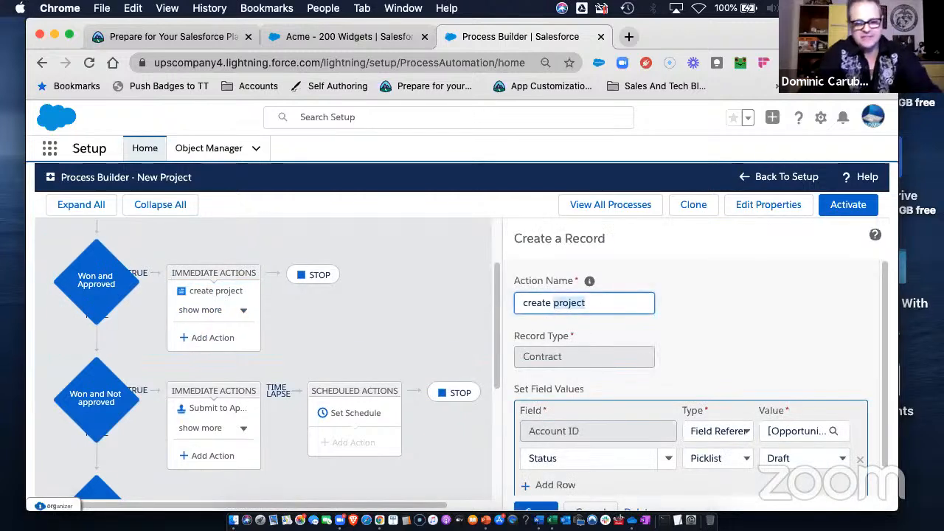
pyautogui.write('contra')
pyautogui.press('Tab')
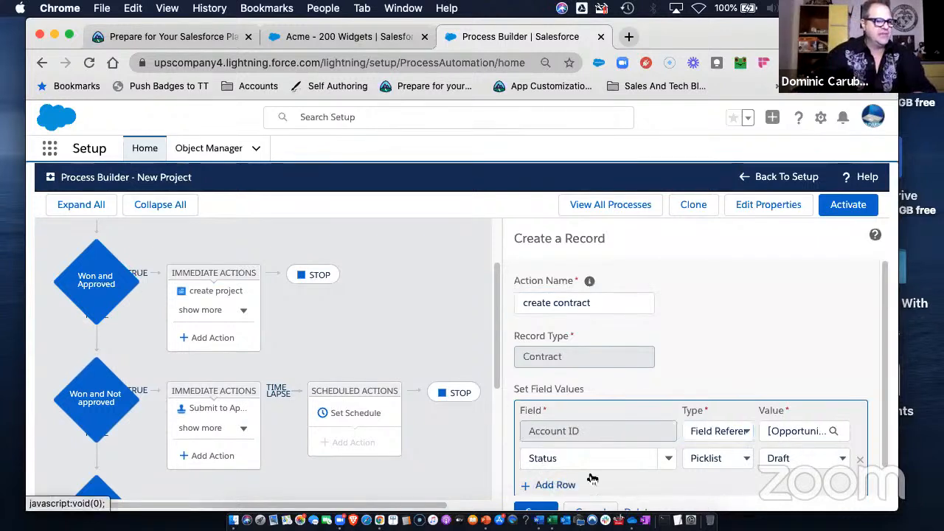
# Add a Billing City field row with the type Field Reference to the contract's field values.
pyautogui.click(557, 485)
pyautogui.scroll(-1, 604, 436)
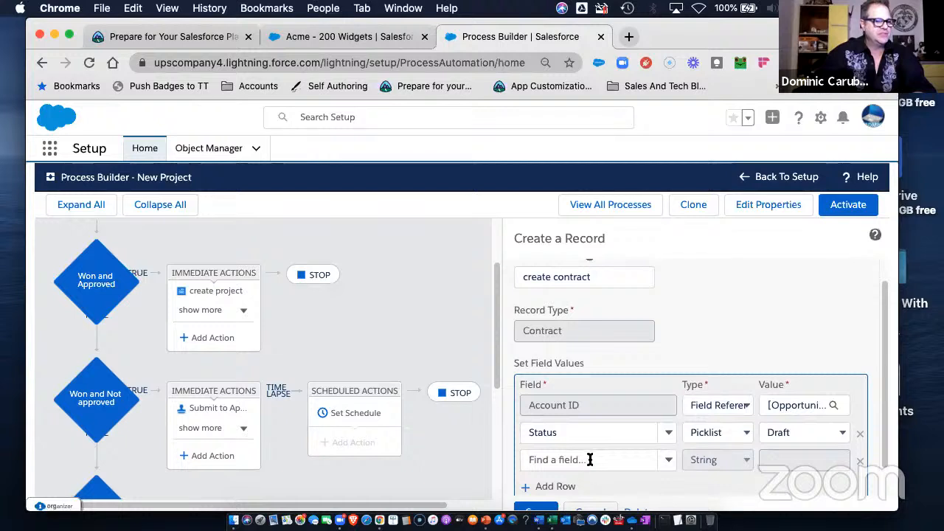
pyautogui.click(589, 460)
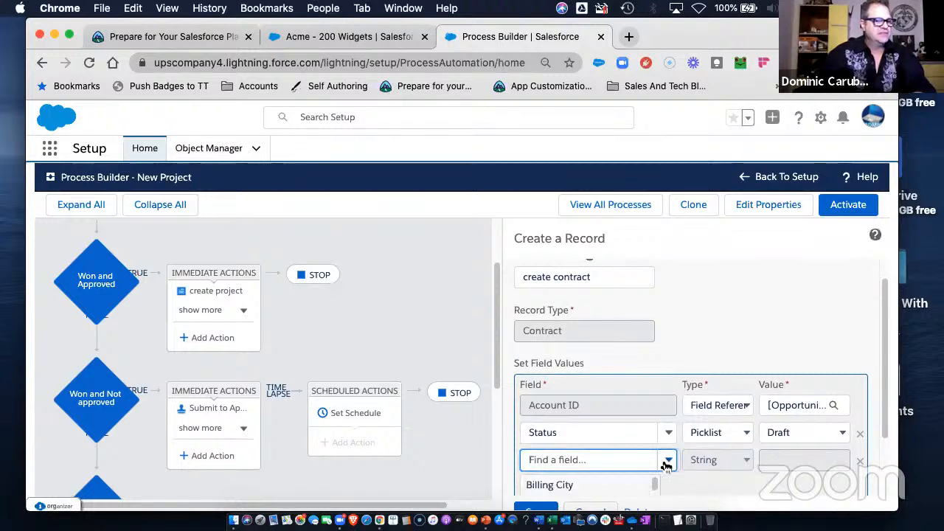
pyautogui.scroll(-3, 622, 451)
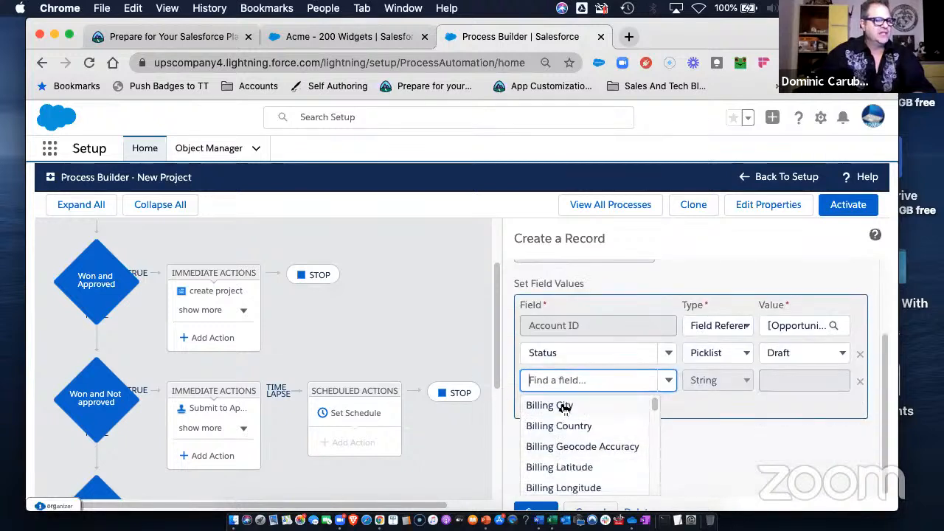
pyautogui.click(564, 408)
pyautogui.click(732, 430)
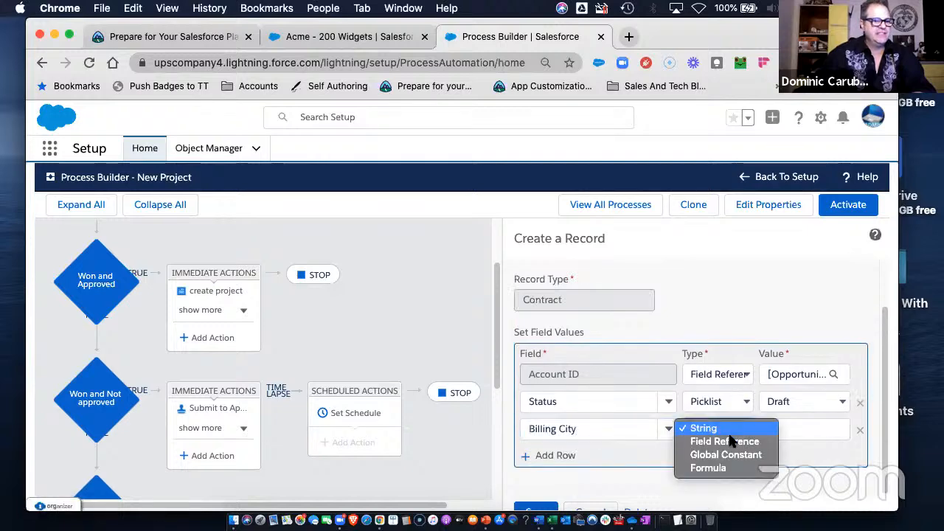
pyautogui.click(734, 441)
# Map the contract's Billing City to the Billing City of the opportunity's related account.
pyautogui.click(786, 428)
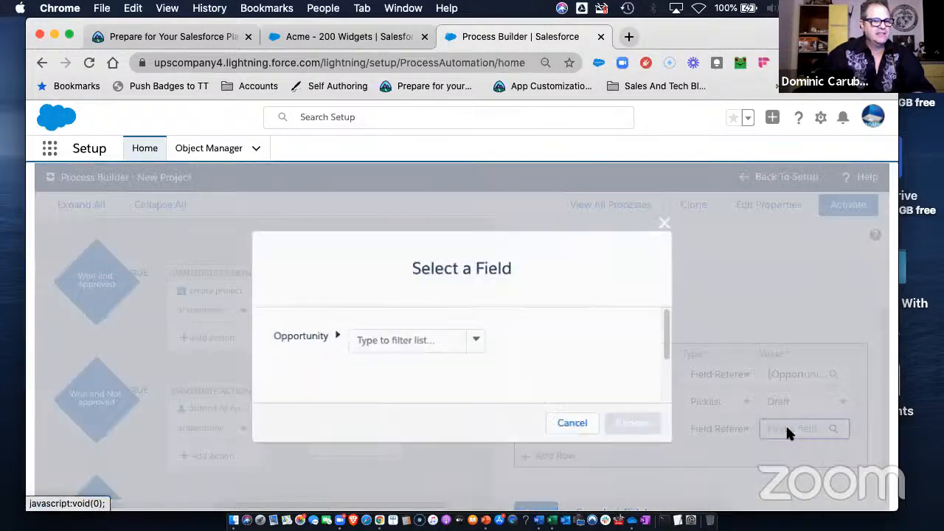
pyautogui.click(477, 343)
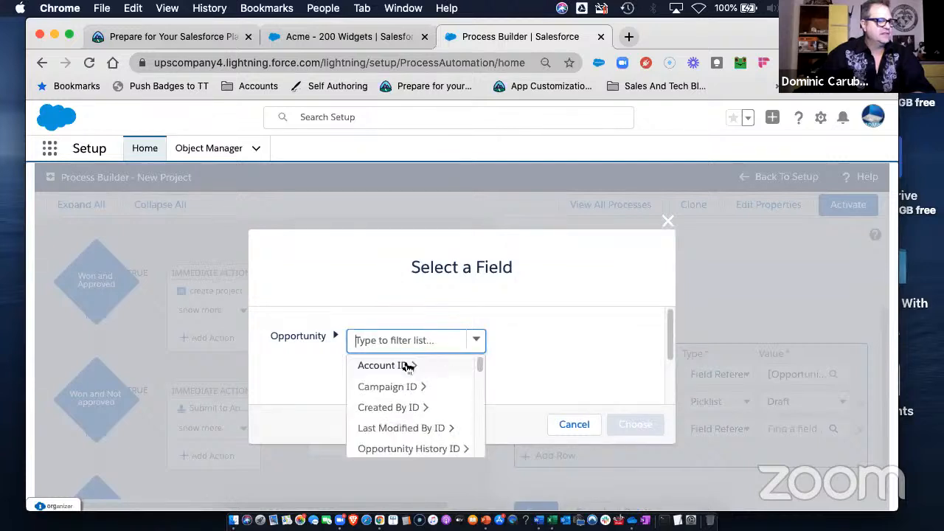
pyautogui.click(385, 365)
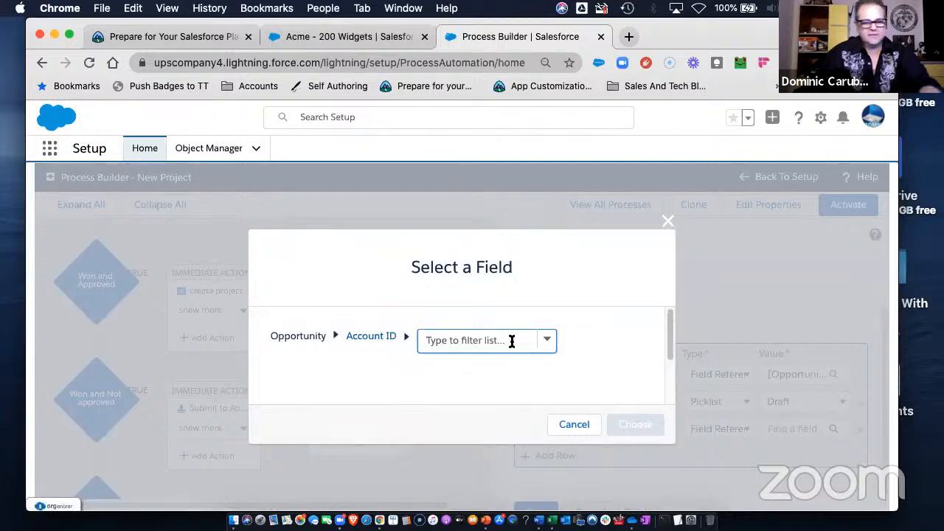
pyautogui.write('city')
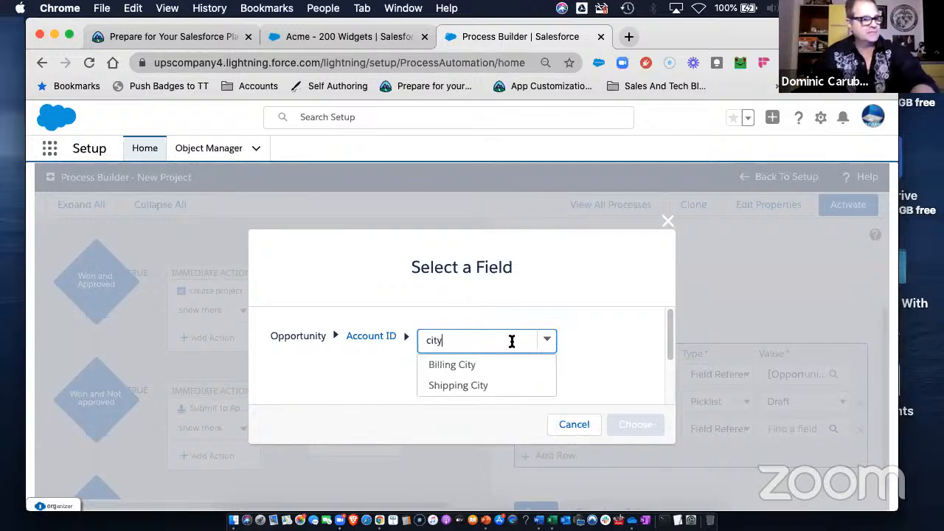
pyautogui.click(467, 365)
pyautogui.click(632, 423)
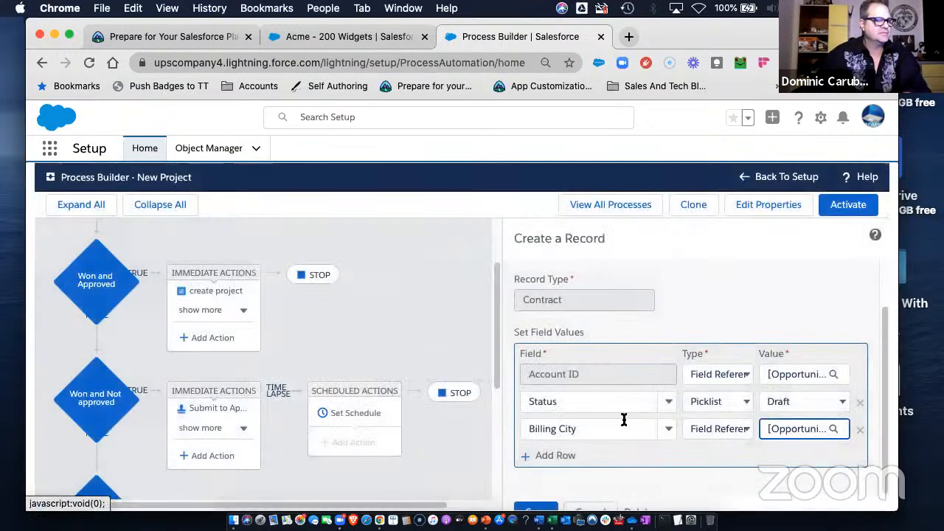
# Add another field row to the contract's field values and choose Contract Term for it.
pyautogui.click(544, 455)
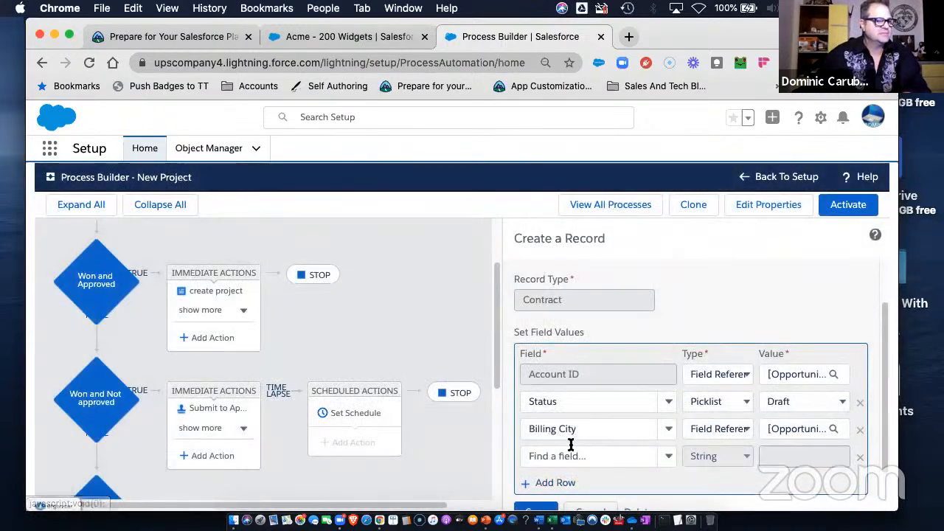
pyautogui.click(626, 458)
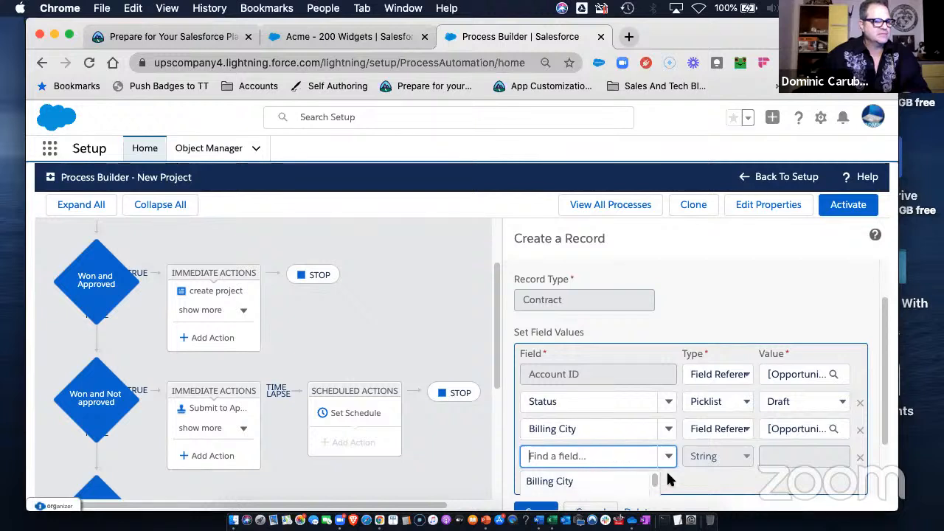
pyautogui.scroll(-1, 666, 469)
pyautogui.moveTo(655, 403); pyautogui.dragTo(648, 423)
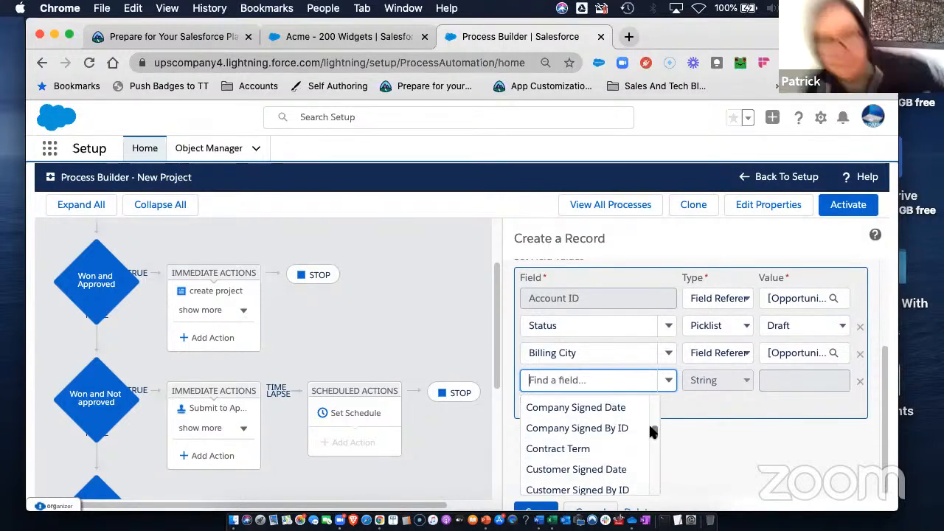
pyautogui.scroll(-1, 574, 441)
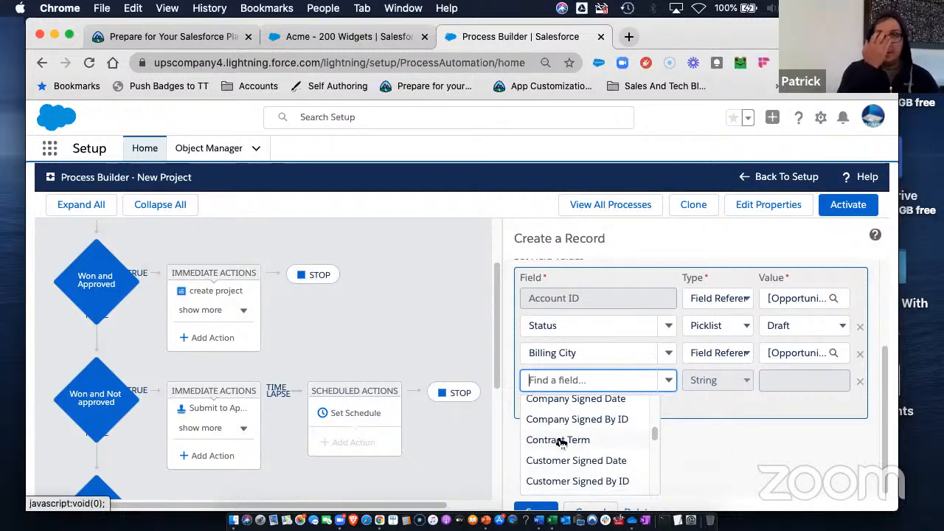
pyautogui.click(561, 441)
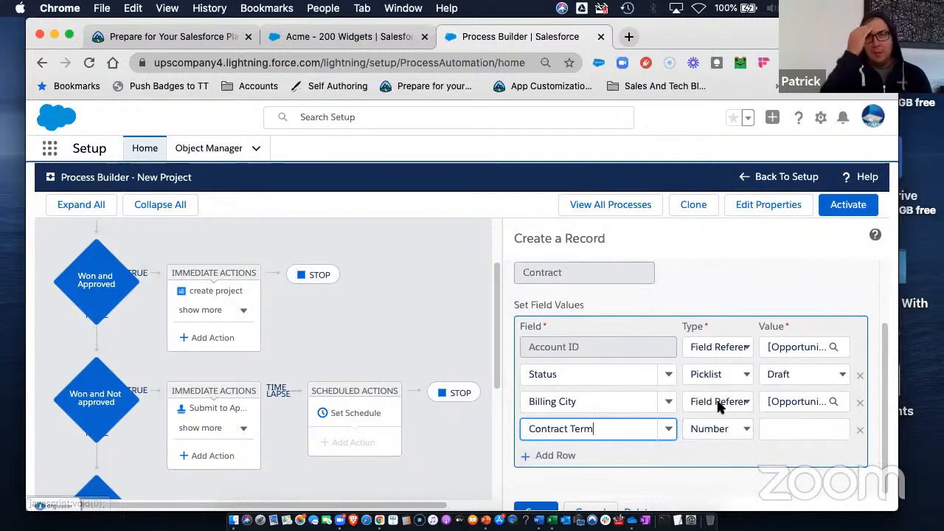
# Change the Contract Term row's field to Description and its type to Field Reference.
pyautogui.click(666, 431)
pyautogui.scroll(-2, 624, 466)
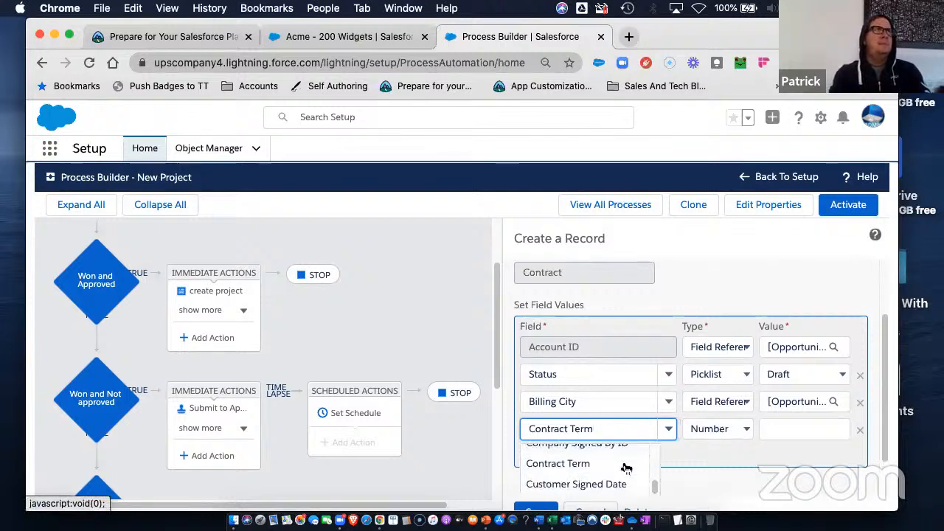
pyautogui.scroll(-2, 686, 452)
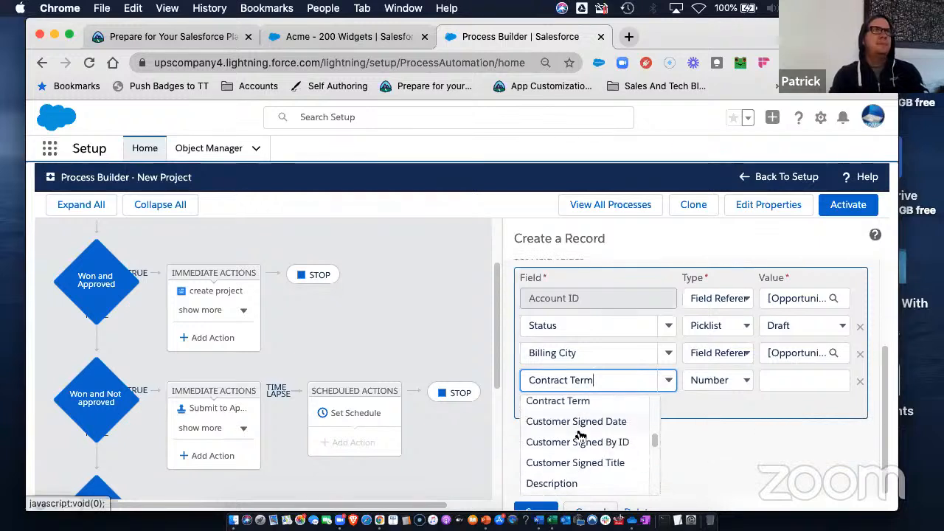
pyautogui.scroll(-3, 582, 438)
pyautogui.click(560, 435)
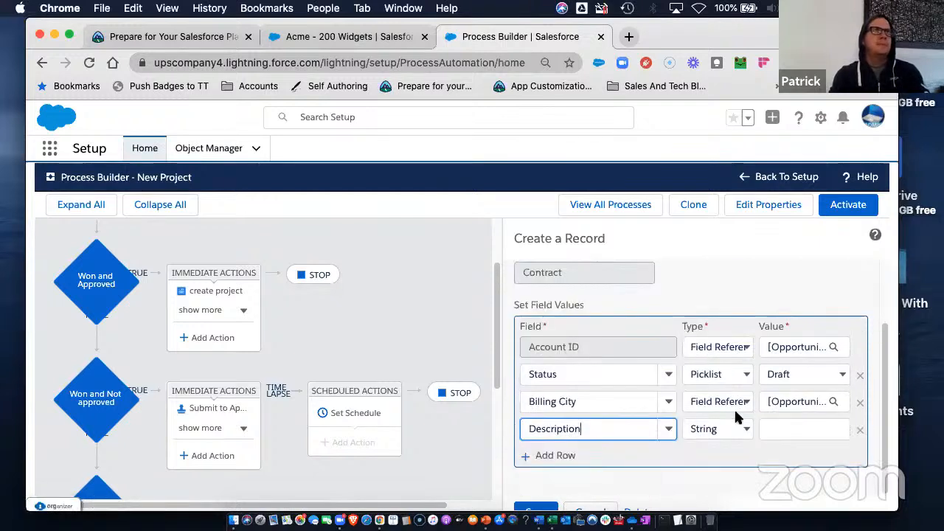
pyautogui.click(725, 428)
pyautogui.click(725, 443)
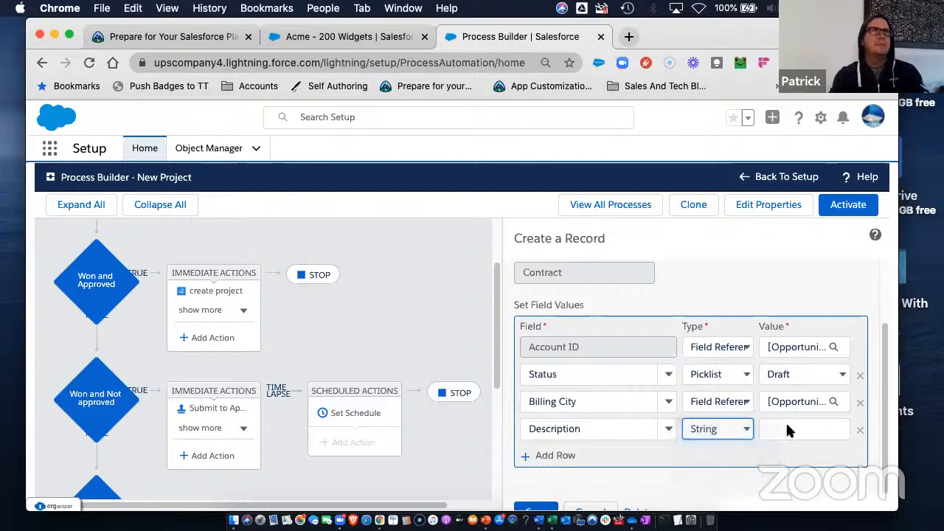
# Map the contract's Description to the opportunity's Description field.
pyautogui.click(787, 426)
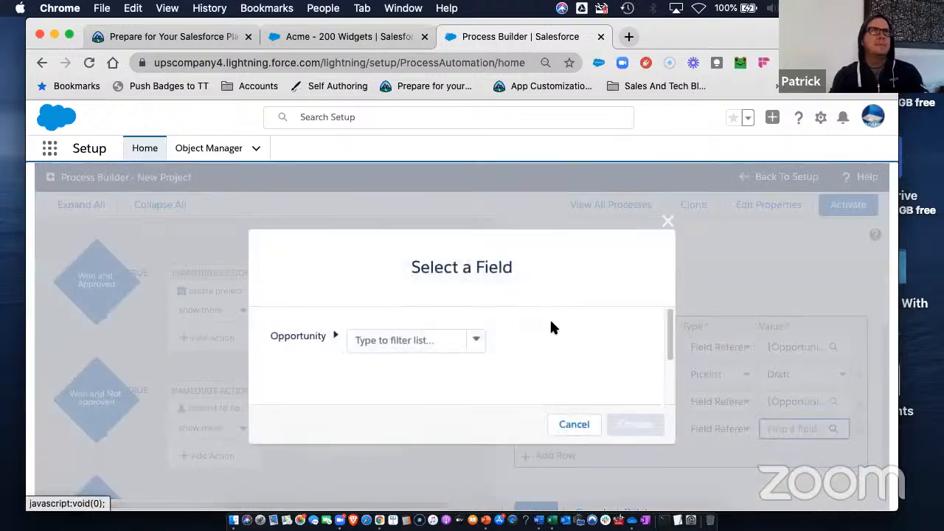
pyautogui.click(478, 342)
pyautogui.moveTo(479, 361); pyautogui.dragTo(477, 414)
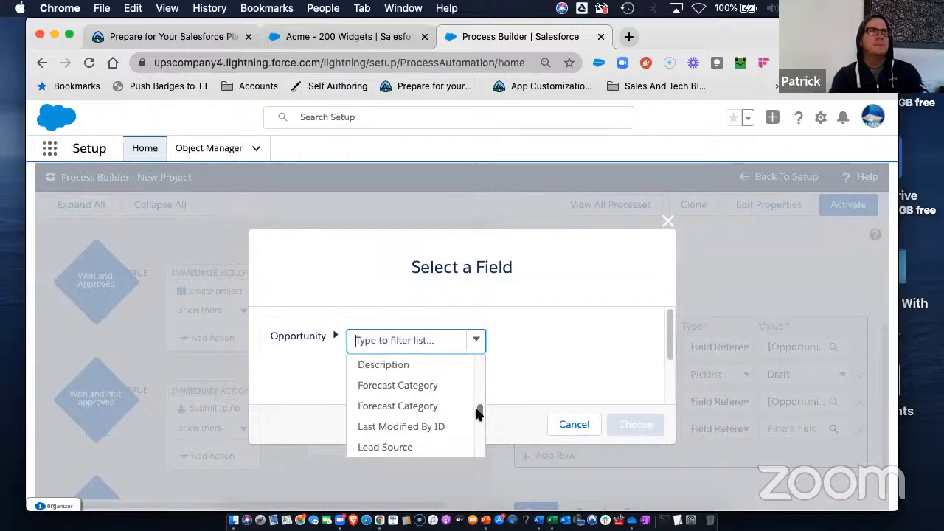
pyautogui.click(384, 363)
pyautogui.click(634, 424)
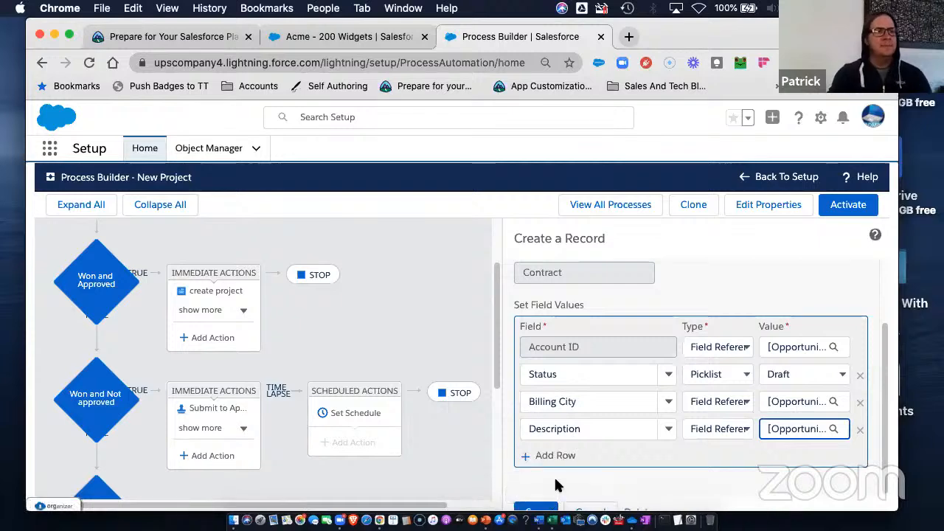
# Save the create contract action and activate this version of the New Project process.
pyautogui.click(546, 503)
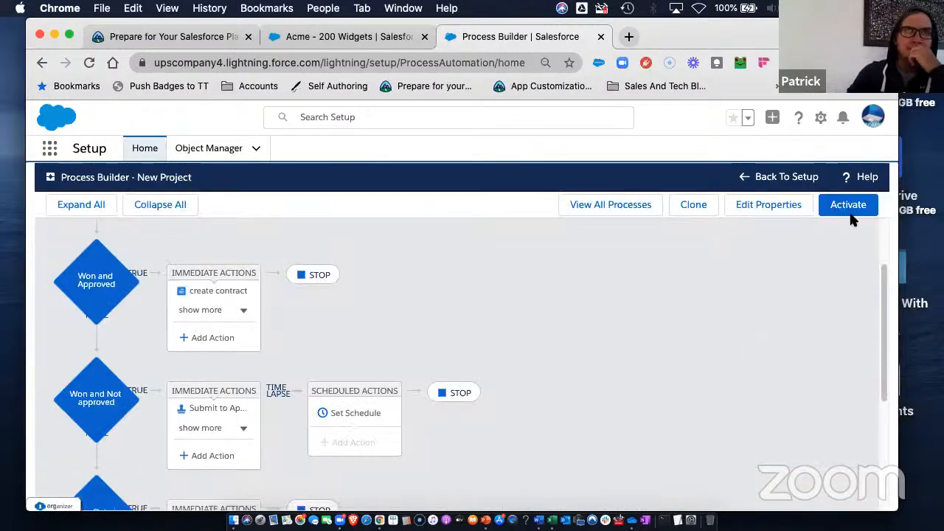
pyautogui.click(837, 203)
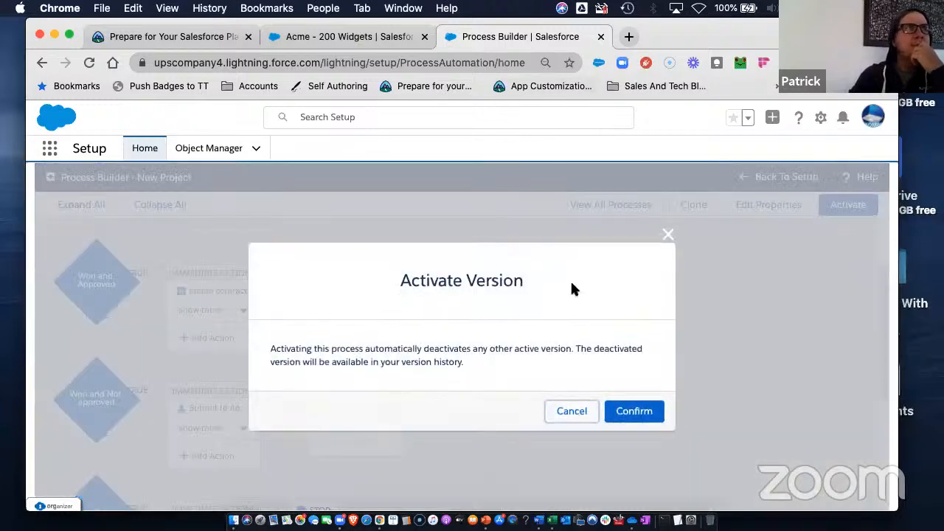
pyautogui.click(652, 418)
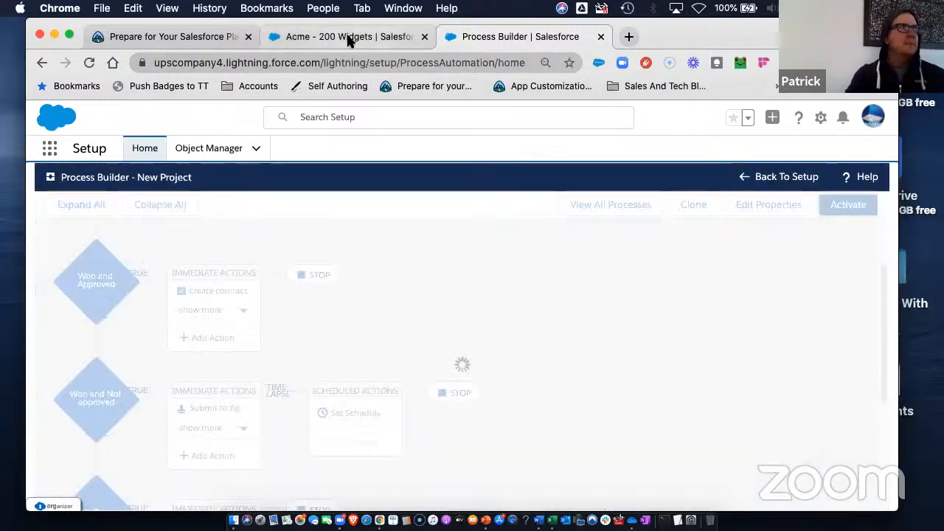
# Open the Users list in Setup from the Acme - 200 Widgets opportunity and log in as the user with the CEO role.
pyautogui.click(347, 40)
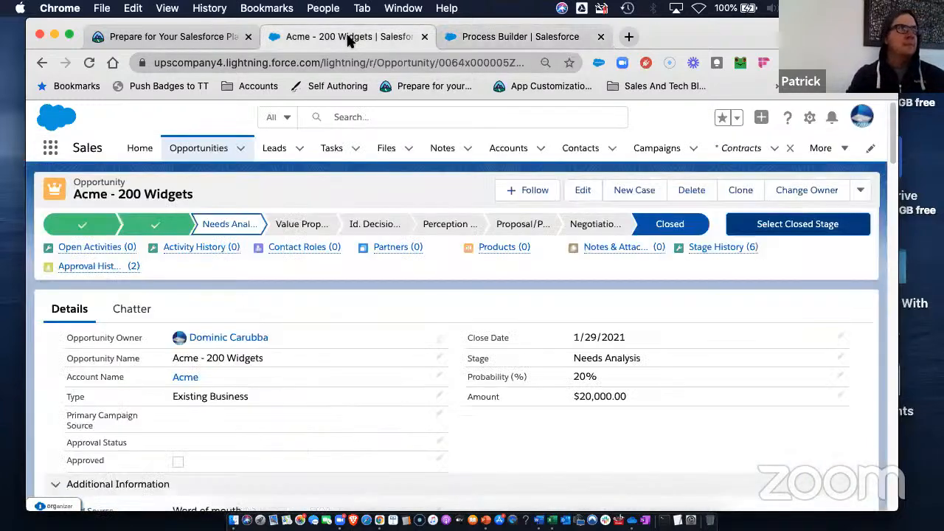
pyautogui.click(809, 118)
pyautogui.click(740, 158)
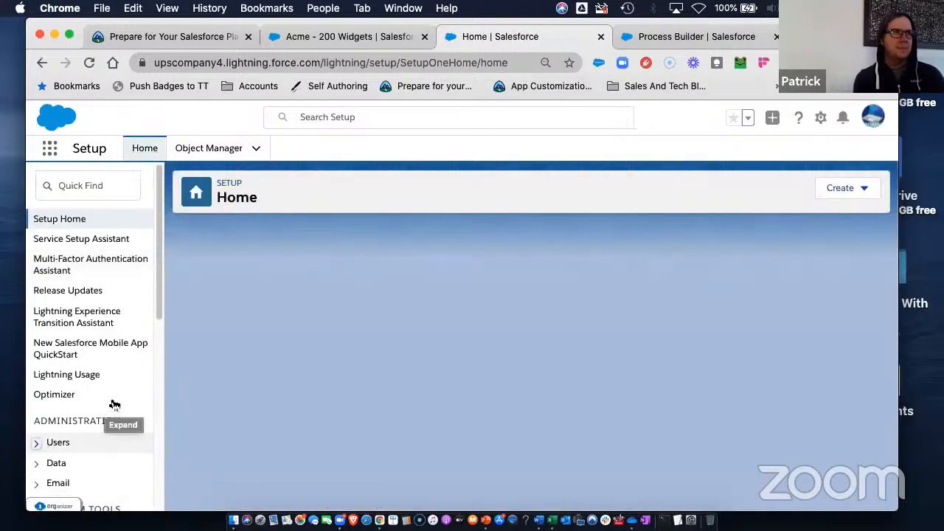
pyautogui.scroll(-3, 114, 405)
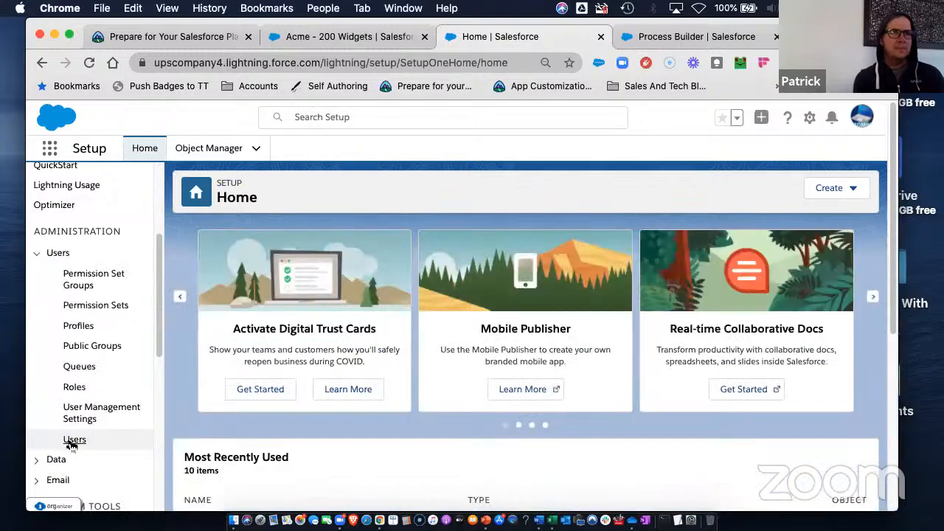
pyautogui.click(73, 441)
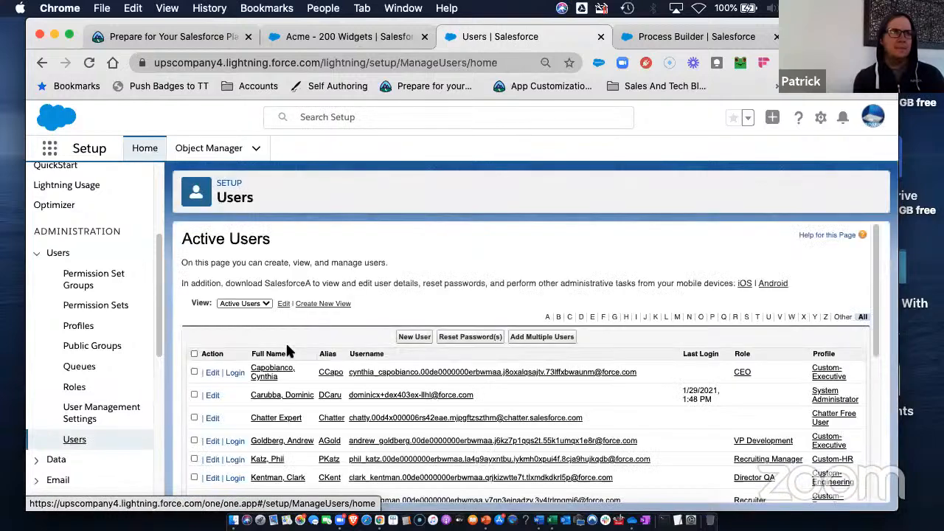
pyautogui.click(234, 373)
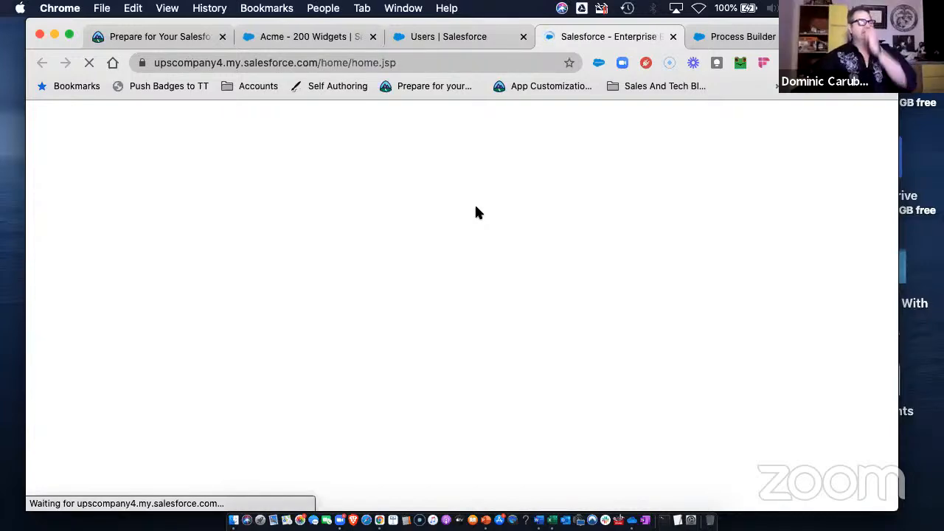
# Approve the pending approval request for the Acme - 200 Widgets opportunity from the home page's items to approve.
pyautogui.scroll(-3, 390, 389)
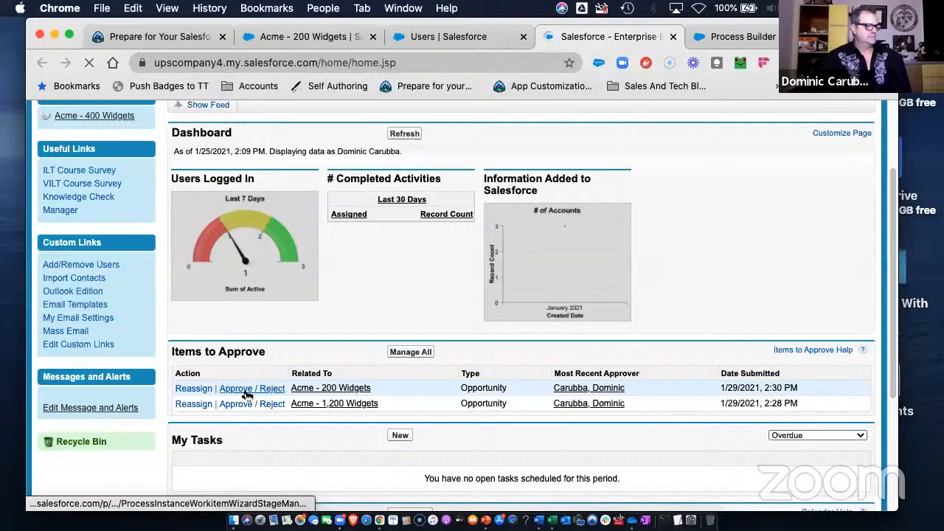
pyautogui.click(247, 392)
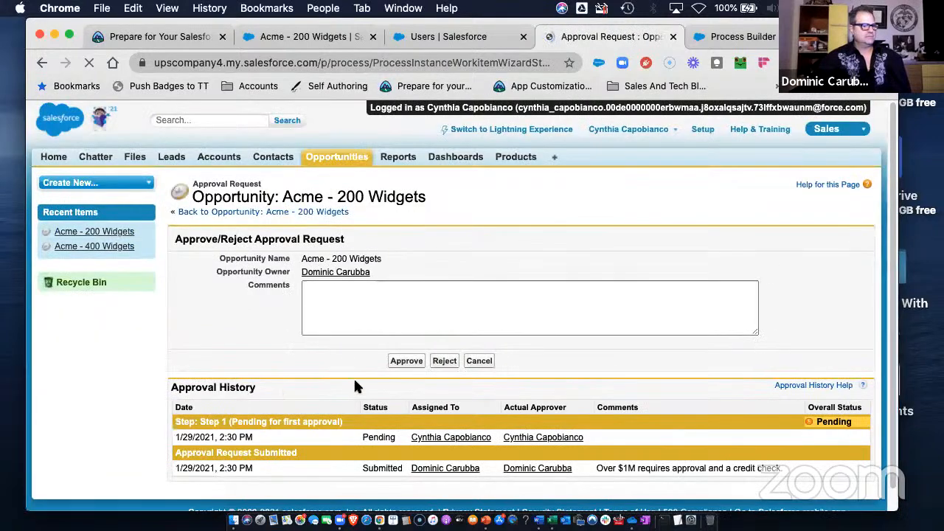
pyautogui.click(405, 360)
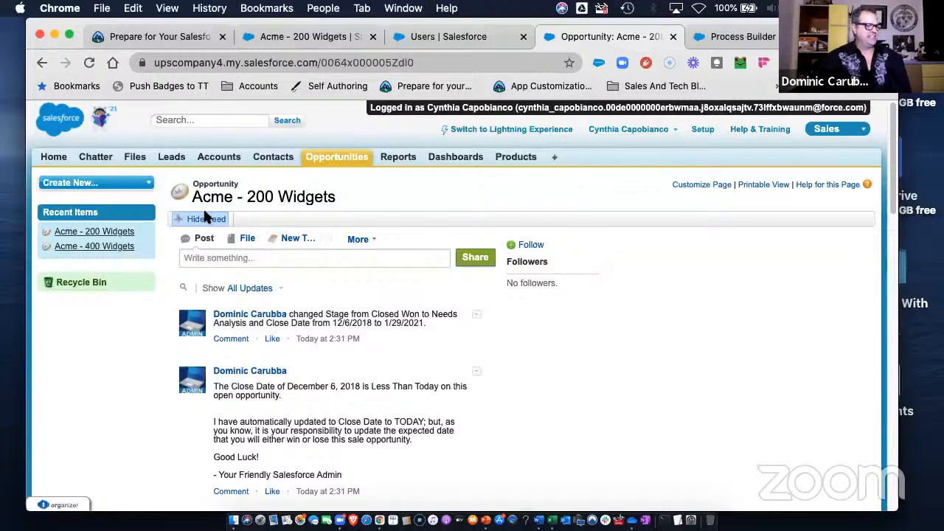
# Check the Acme account from the Acme - 200 Widgets opportunity and open the Contracts home page.
pyautogui.click(206, 220)
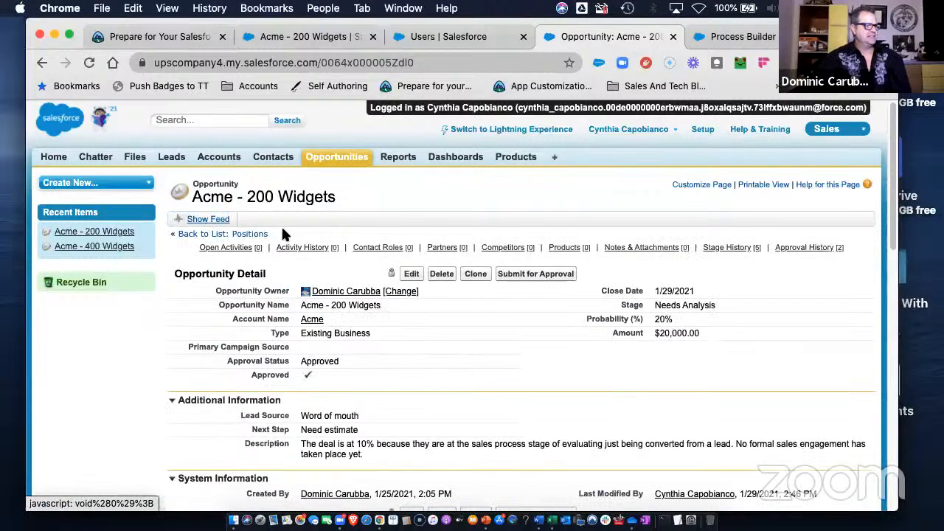
pyautogui.click(313, 320)
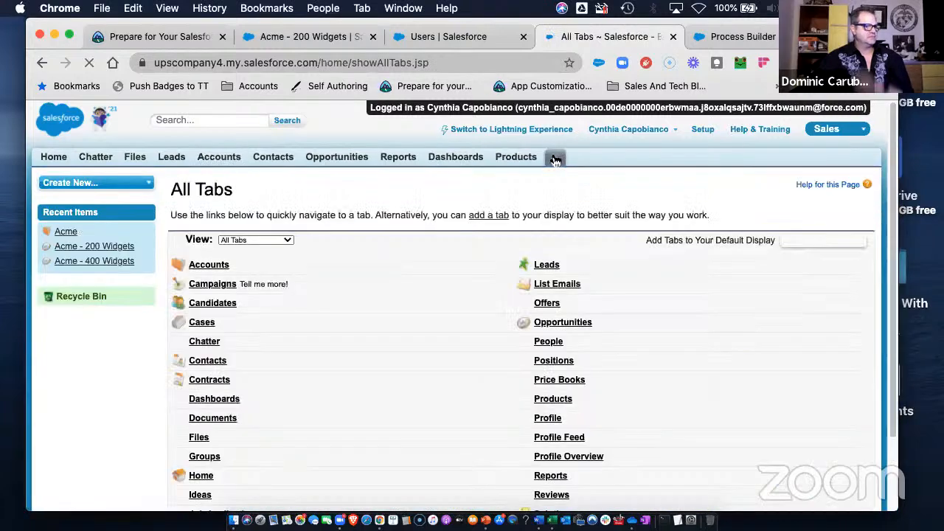
pyautogui.click(207, 380)
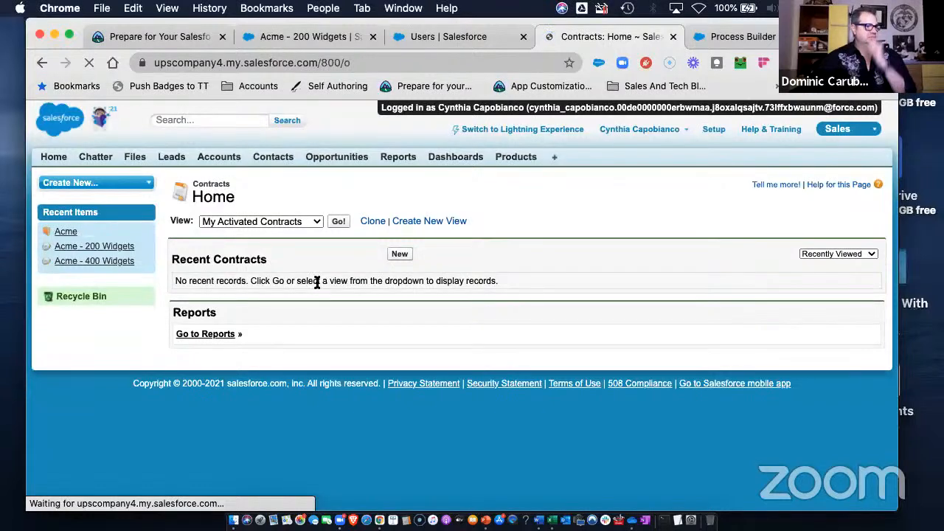
# Look for the new contract in the All Contracts and All Draft Contracts list views.
pyautogui.click(301, 222)
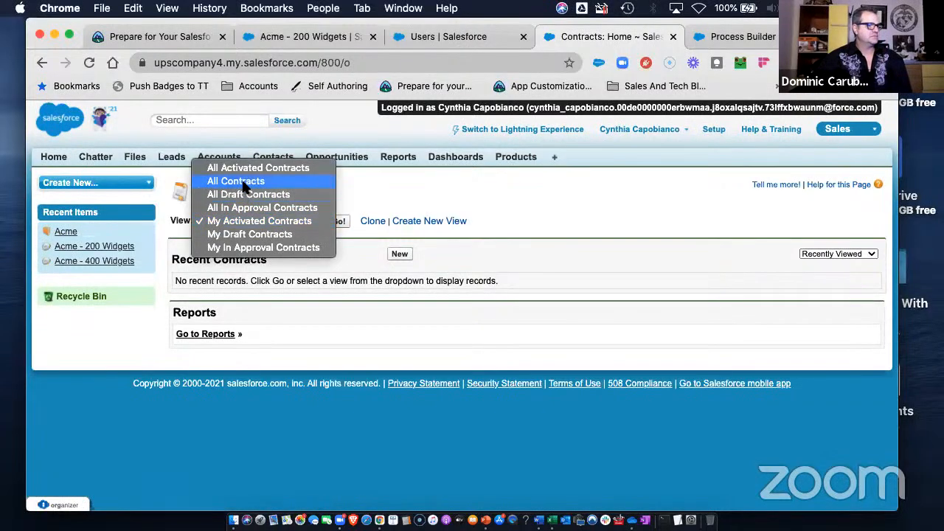
pyautogui.press('Return')
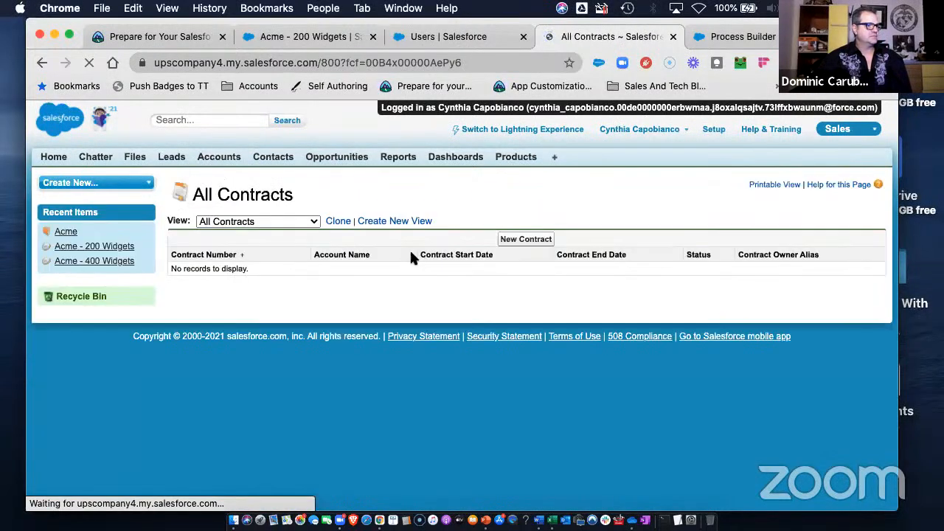
pyautogui.click(317, 223)
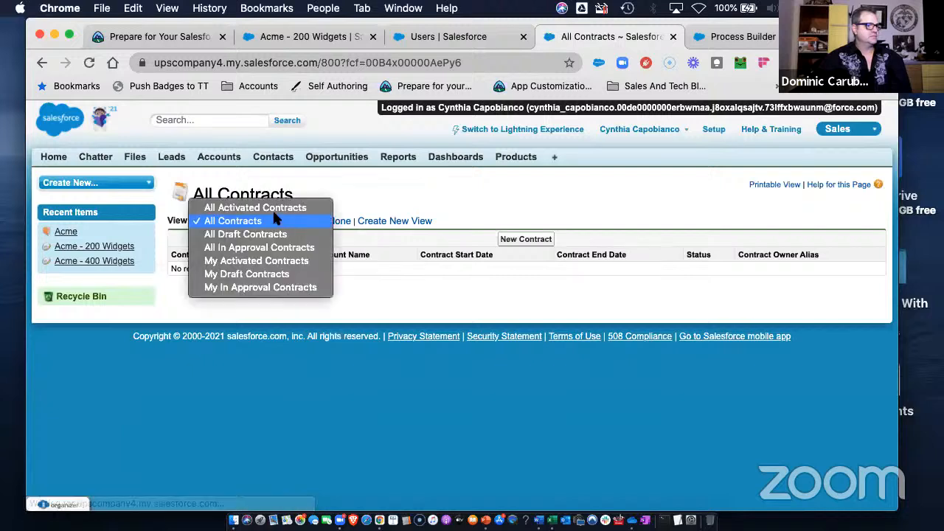
pyautogui.click(253, 234)
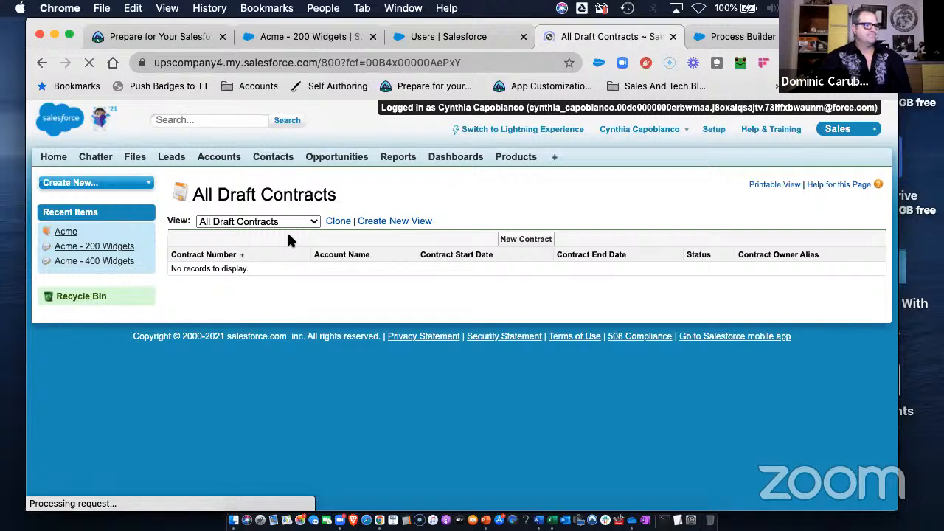
pyautogui.click(305, 222)
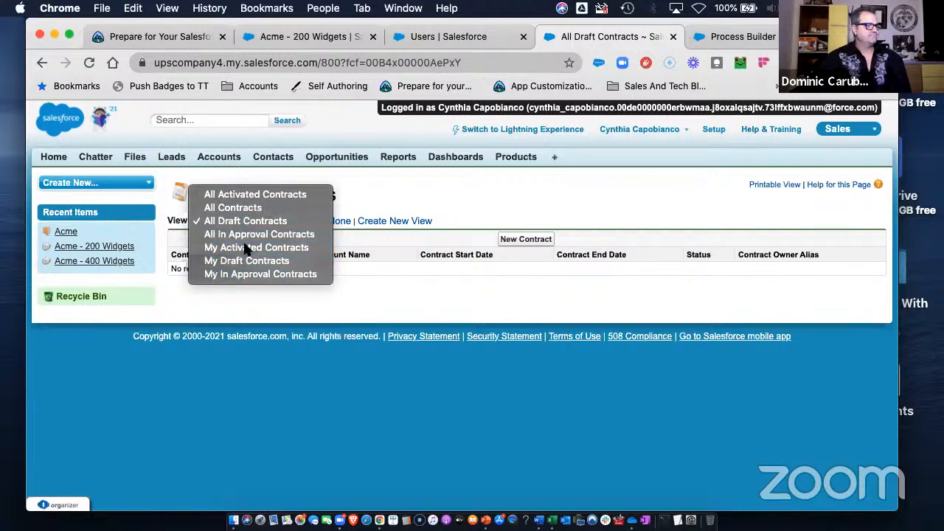
pyautogui.click(248, 207)
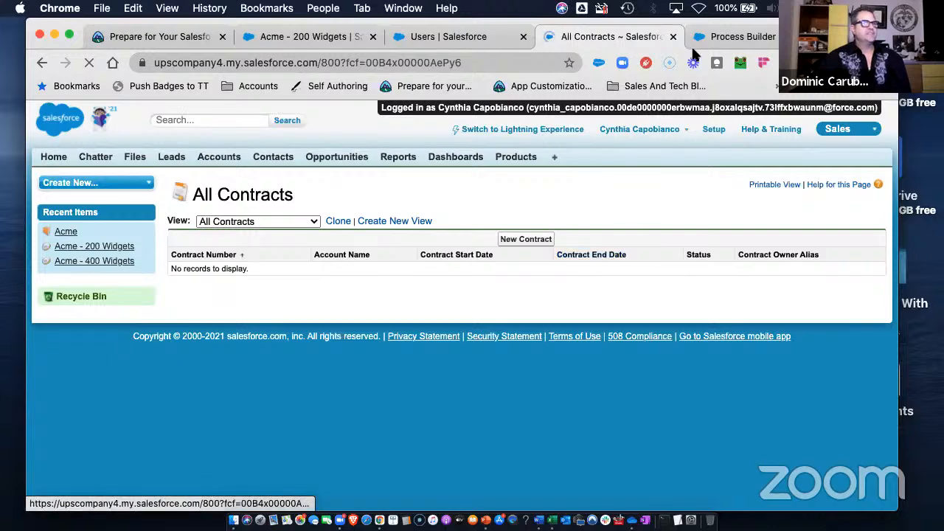
# Check the Won and Approved criteria's actions in the New Project process and refresh the Acme - 200 Widgets opportunity.
pyautogui.click(723, 36)
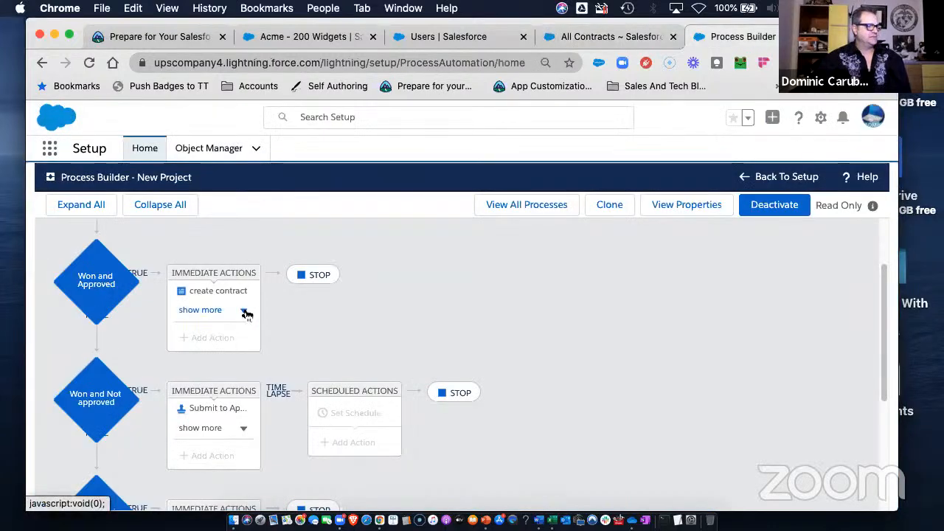
pyautogui.click(288, 38)
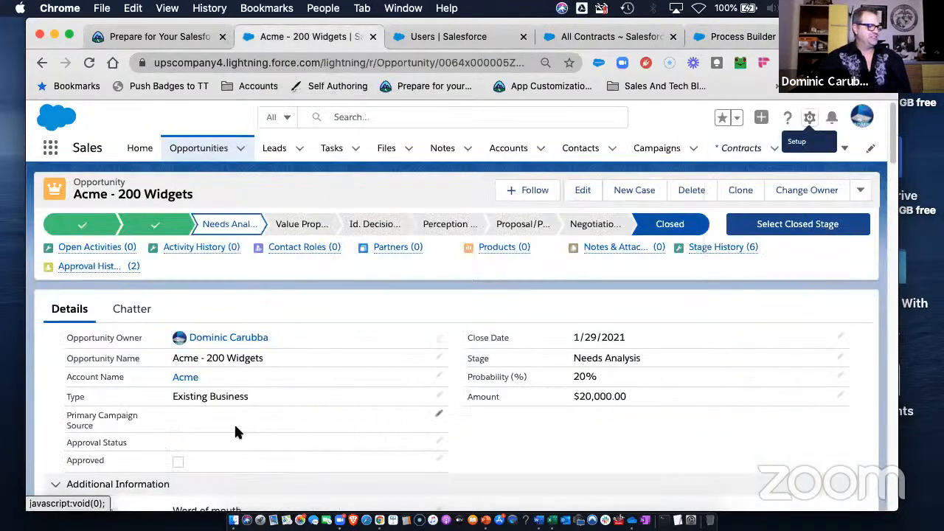
pyautogui.click(89, 62)
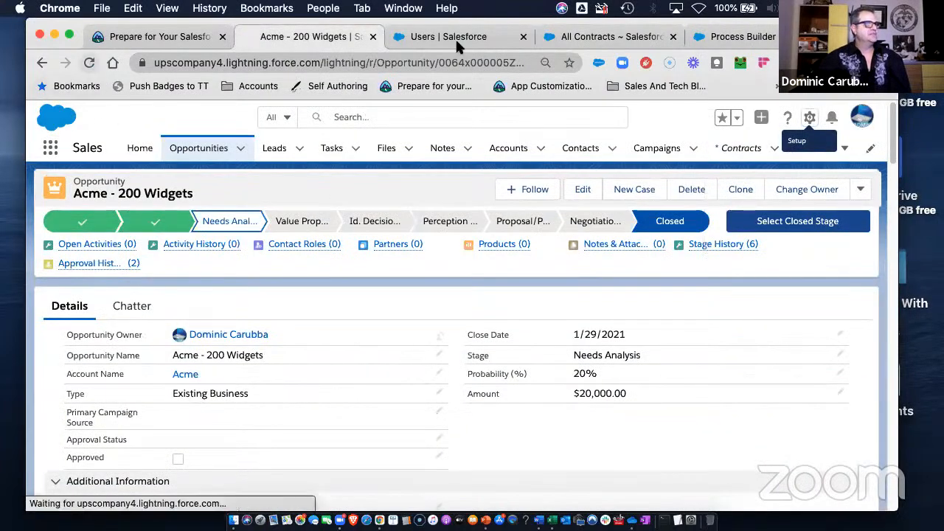
# Try to open the Acme - 200 Widgets opportunity for editing in Salesforce Classic as the CEO user.
pyautogui.click(606, 38)
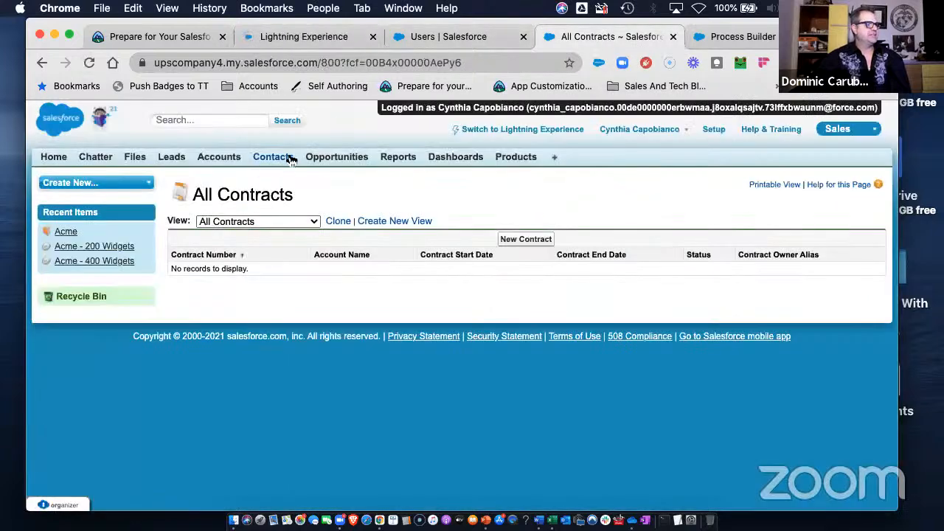
pyautogui.click(323, 160)
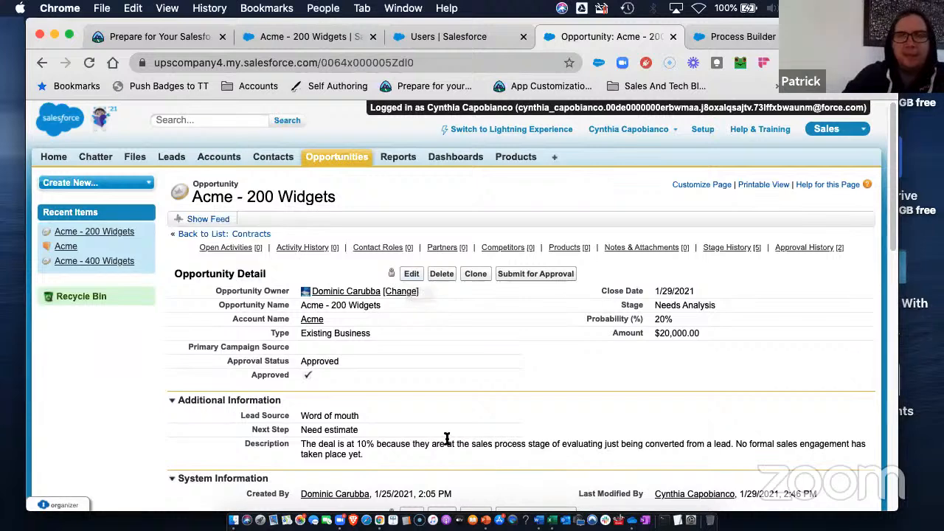
pyautogui.click(413, 278)
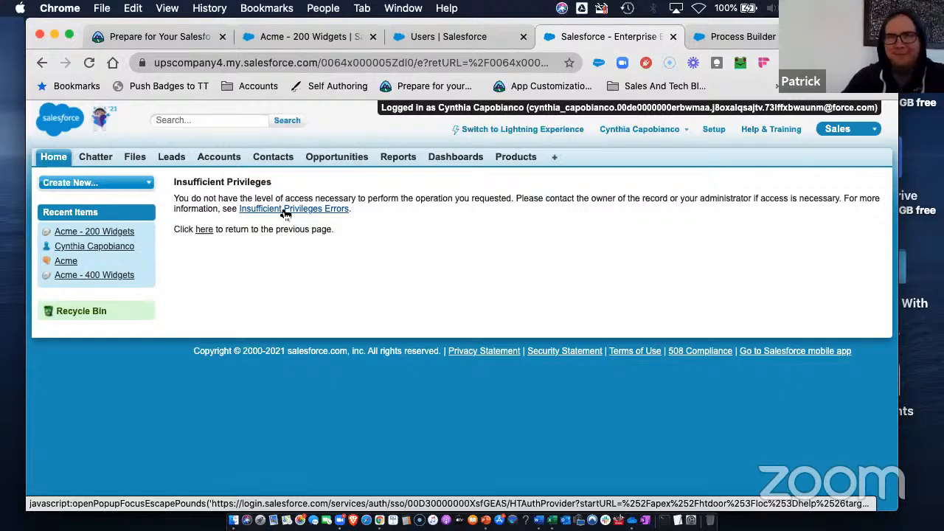
pyautogui.click(205, 229)
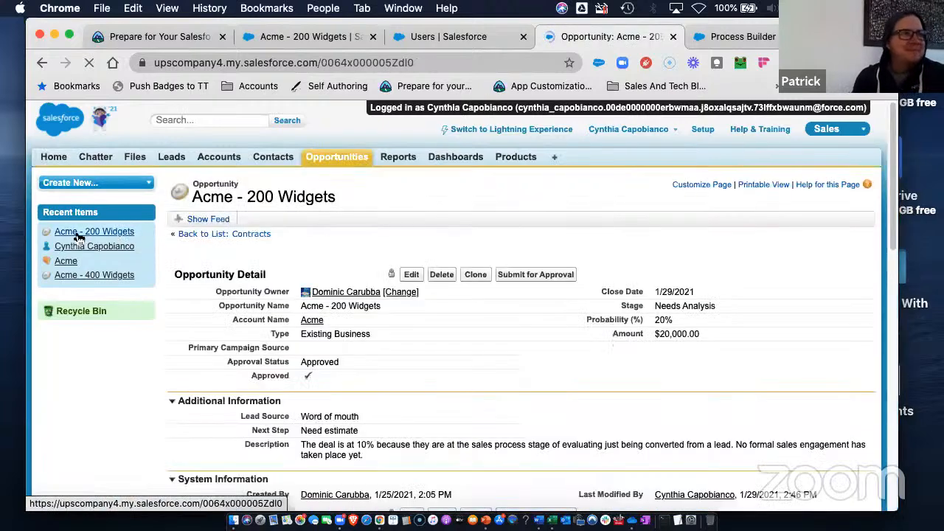
pyautogui.click(79, 233)
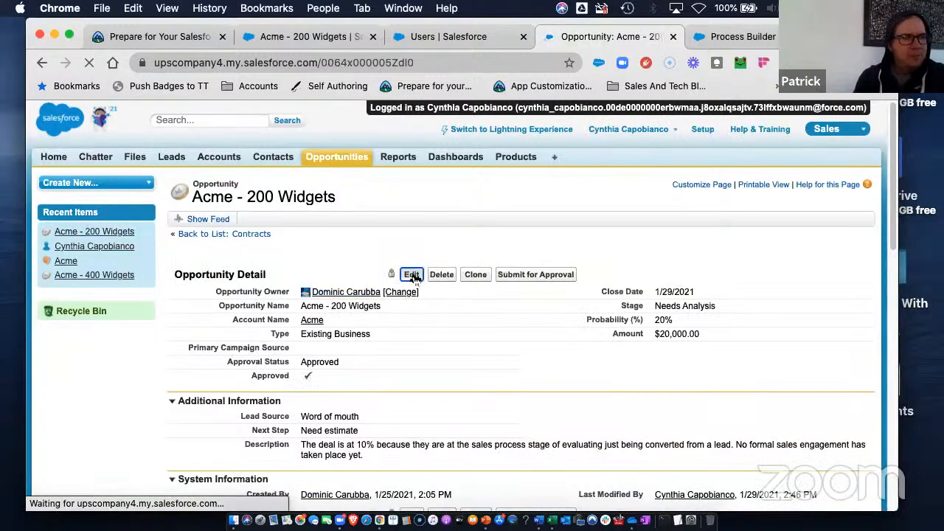
pyautogui.click(412, 274)
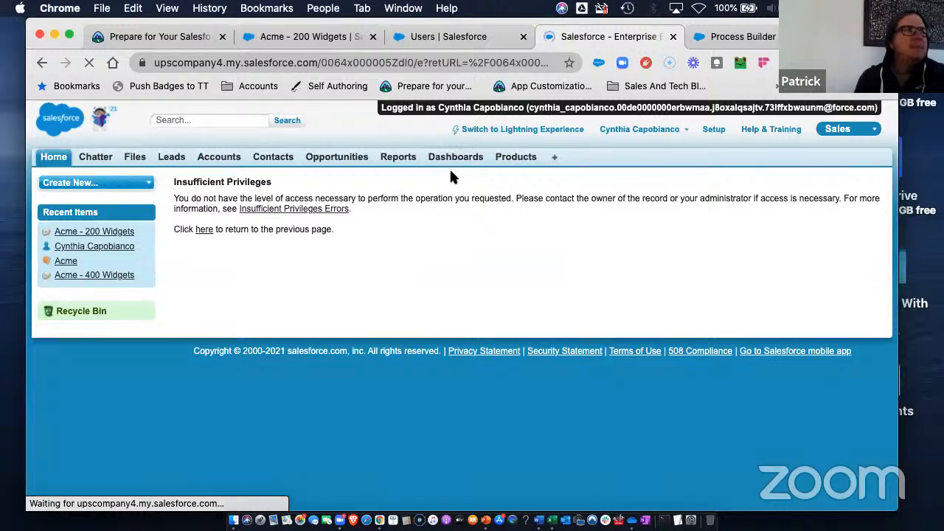
# Switch the CEO user to Lightning Experience and display the Acme - 200 Widgets opportunity without the Go Mobile prompt.
pyautogui.click(680, 132)
pyautogui.click(567, 214)
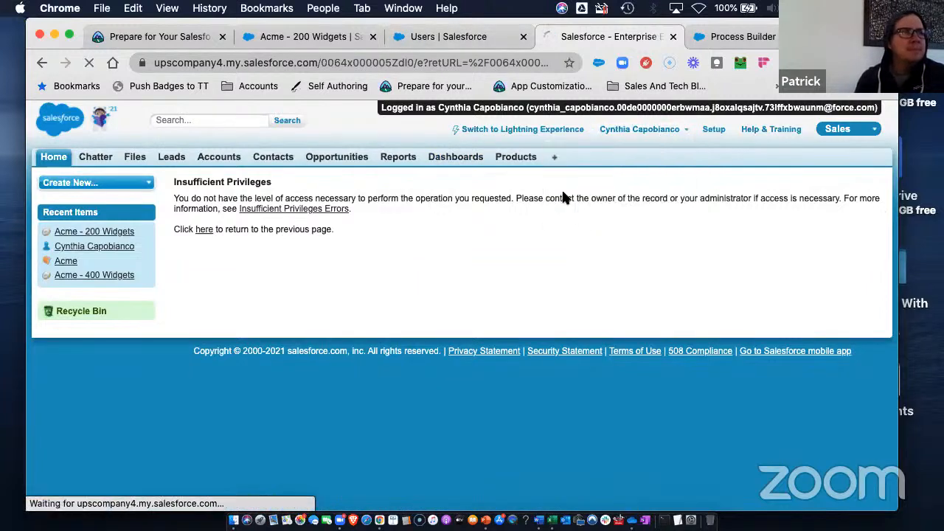
pyautogui.click(305, 37)
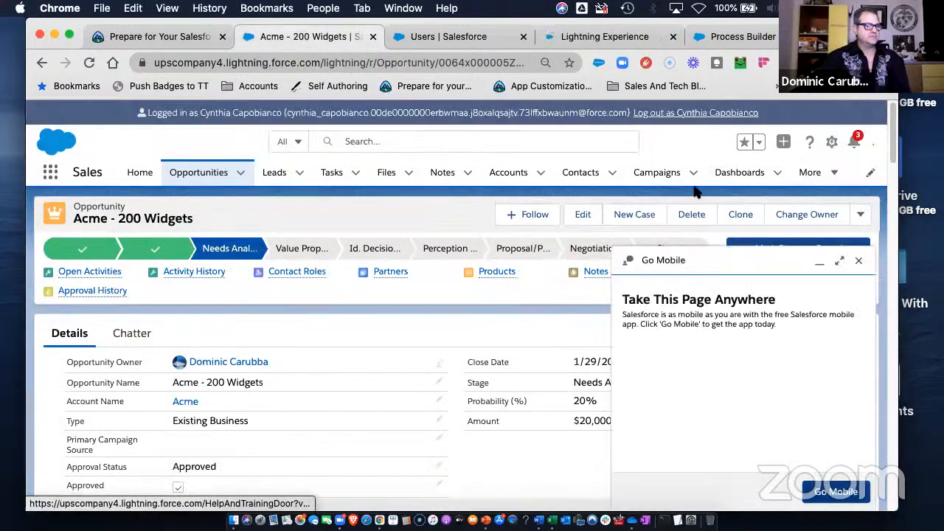
pyautogui.click(857, 263)
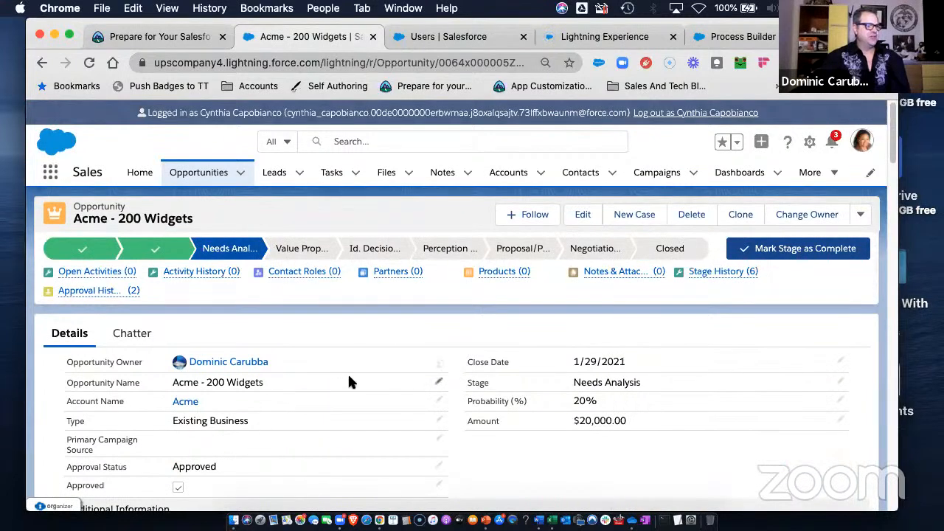
# Set the stage of the Acme - 200 Widgets opportunity to Closed Won and save the record.
pyautogui.click(584, 216)
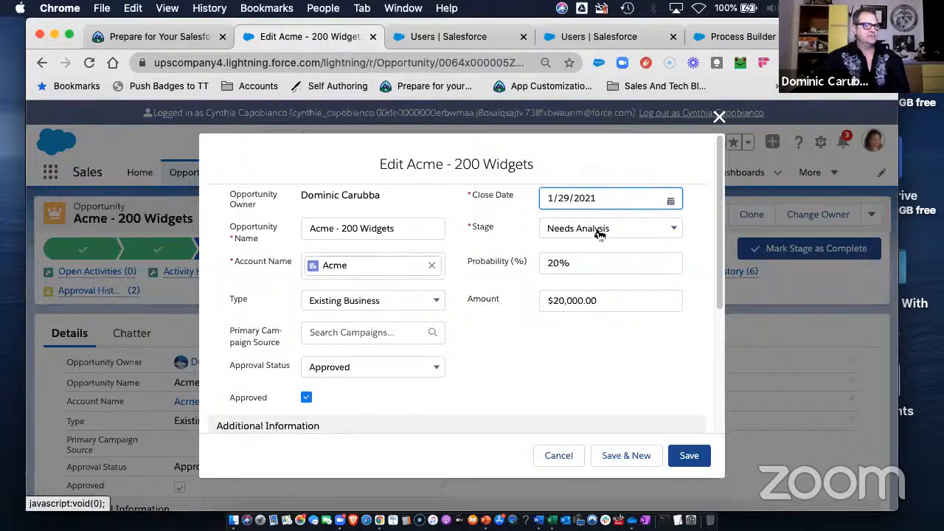
pyautogui.click(599, 231)
pyautogui.scroll(-2, 603, 371)
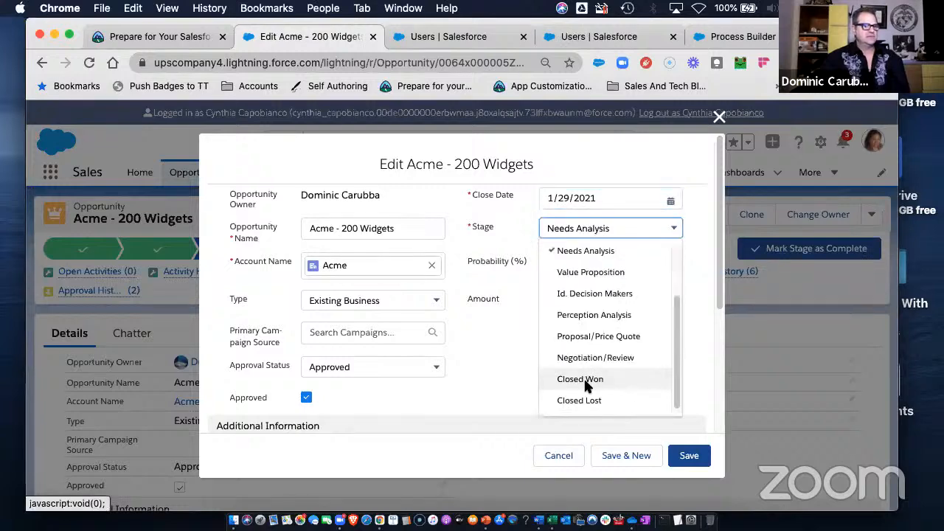
pyautogui.click(583, 378)
pyautogui.click(690, 458)
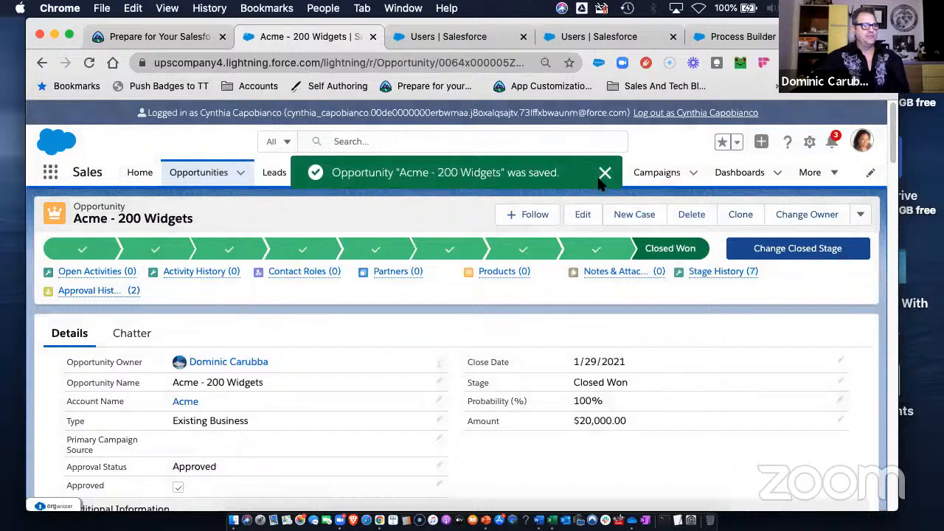
pyautogui.click(604, 174)
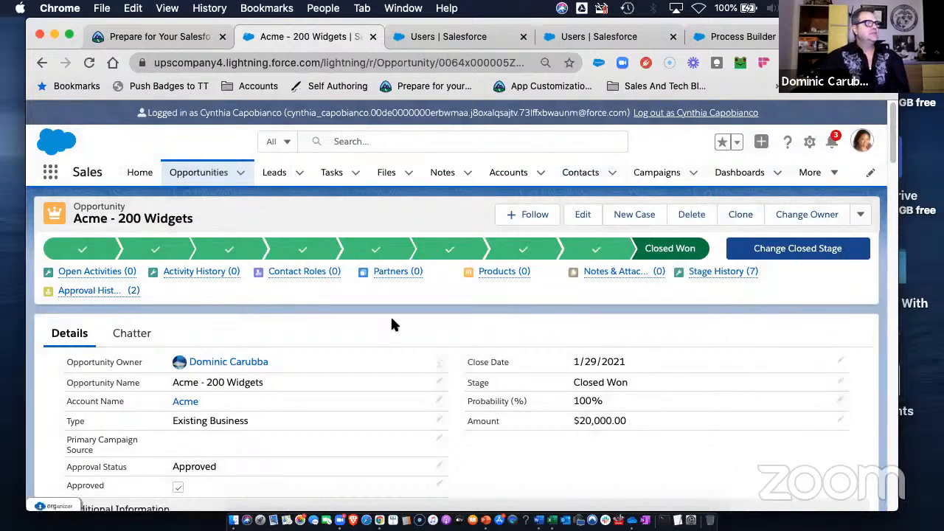
# Open the Acme account from the opportunity and look for Contracts among the remaining navigation items.
pyautogui.click(184, 407)
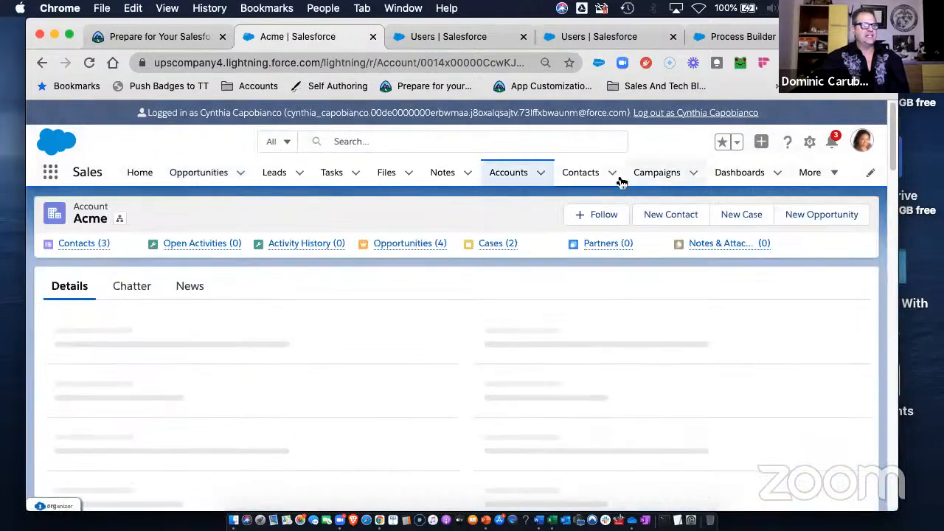
pyautogui.click(812, 177)
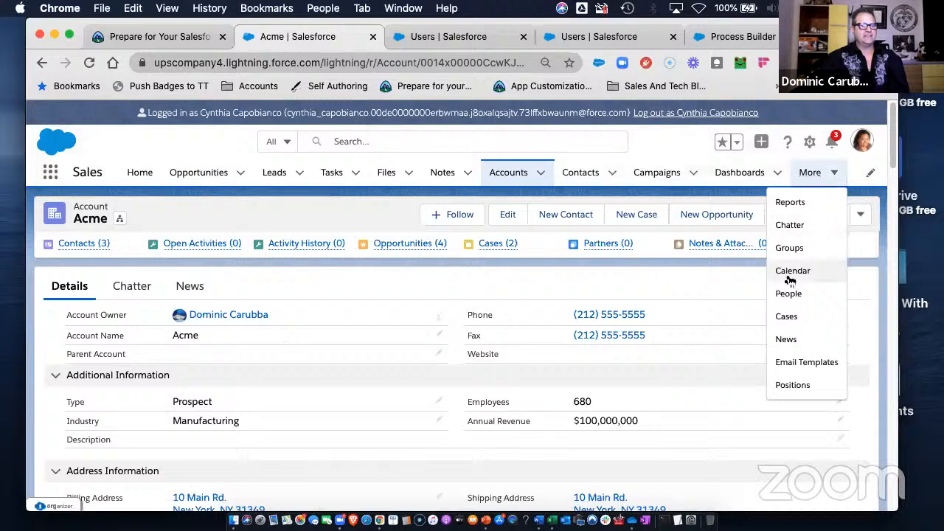
pyautogui.click(374, 276)
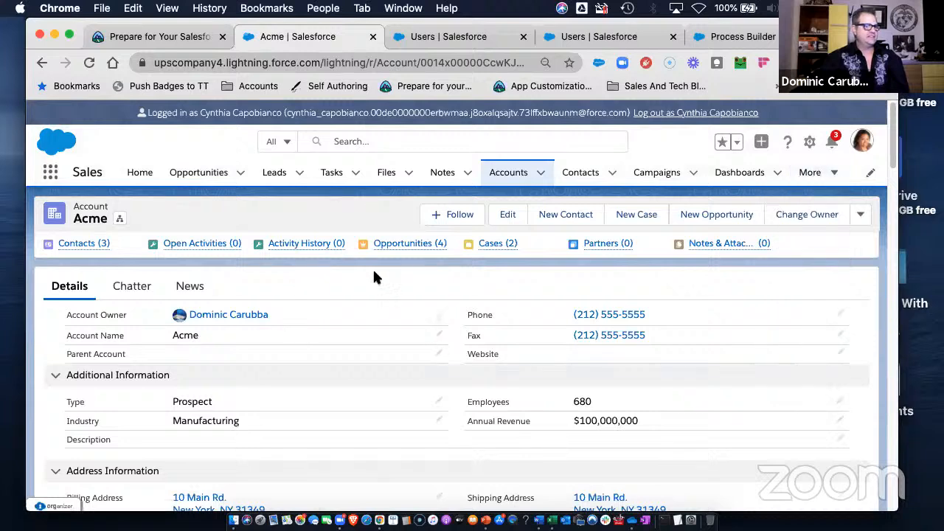
# Log out as the CEO user and close the first Users setup tab.
pyautogui.click(706, 115)
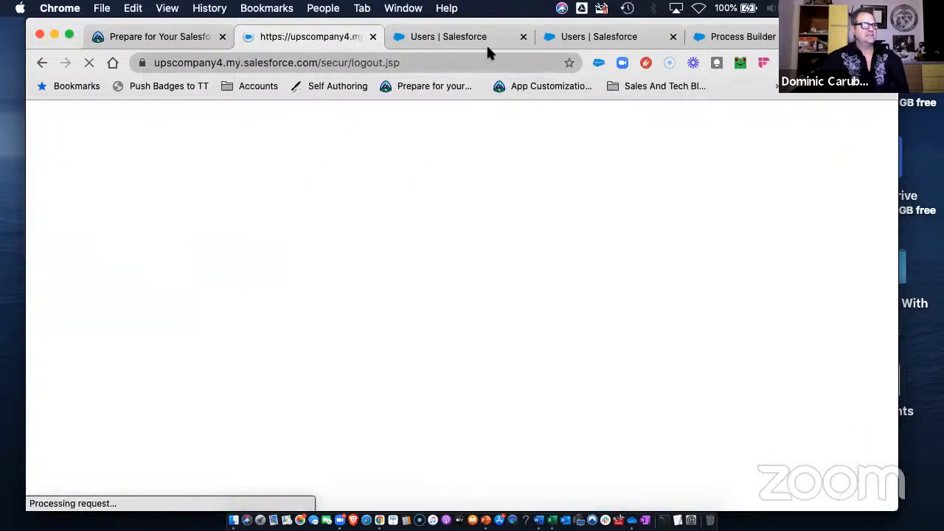
pyautogui.click(513, 36)
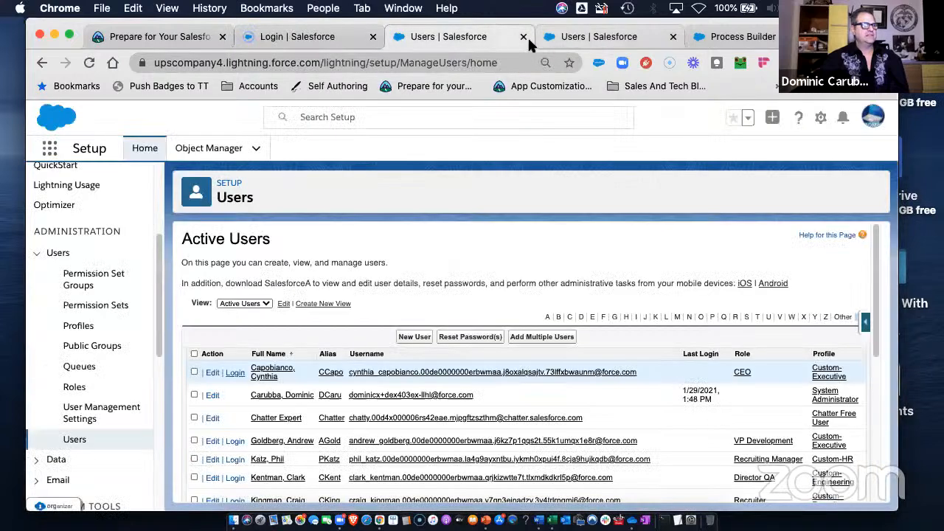
pyautogui.click(523, 38)
# Log back in as the administrator with the saved username and account password.
pyautogui.click(312, 37)
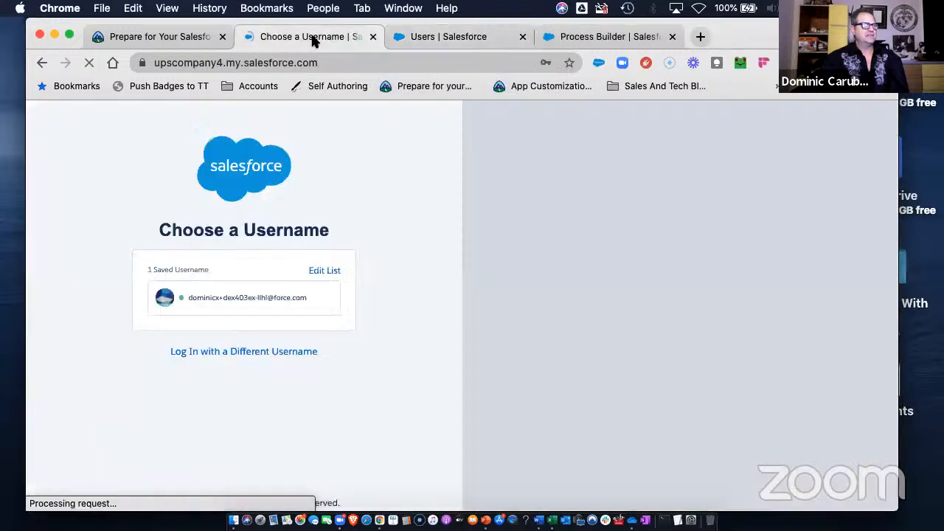
pyautogui.click(236, 300)
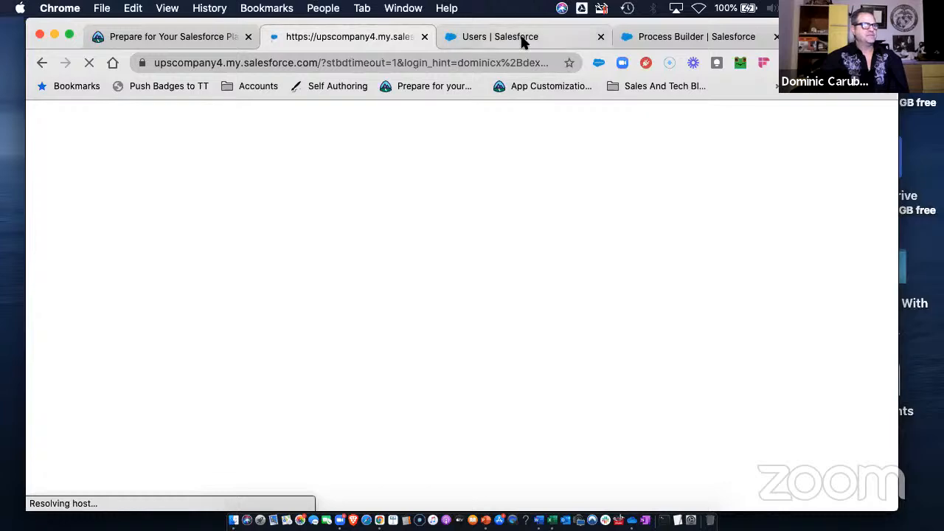
pyautogui.click(521, 40)
pyautogui.click(509, 348)
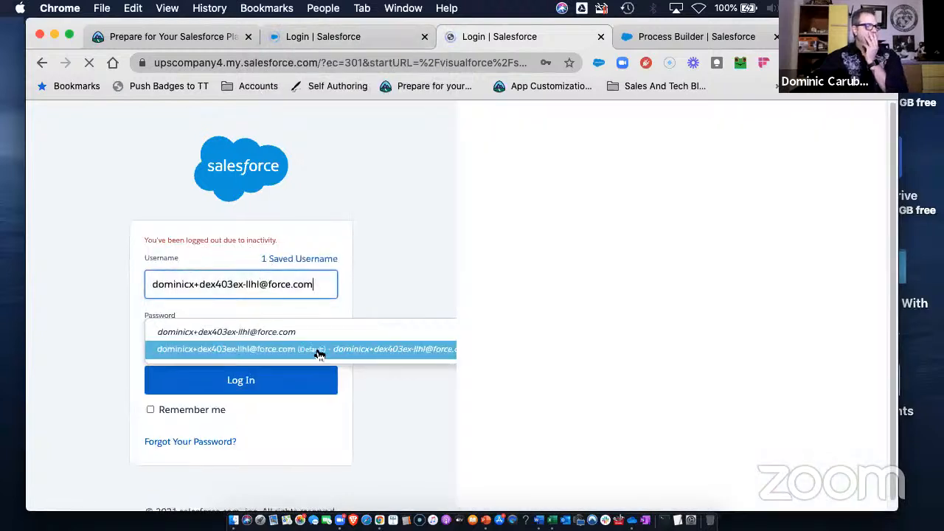
pyautogui.click(320, 350)
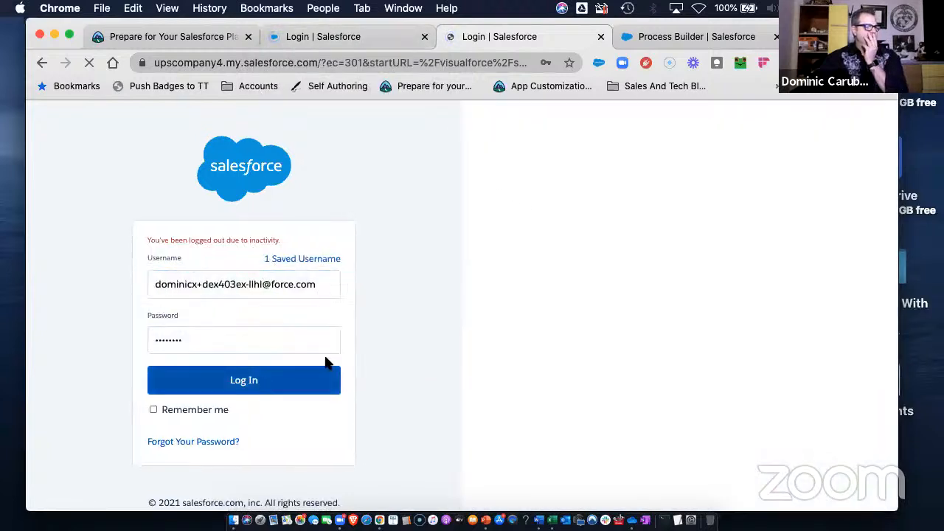
pyautogui.click(369, 32)
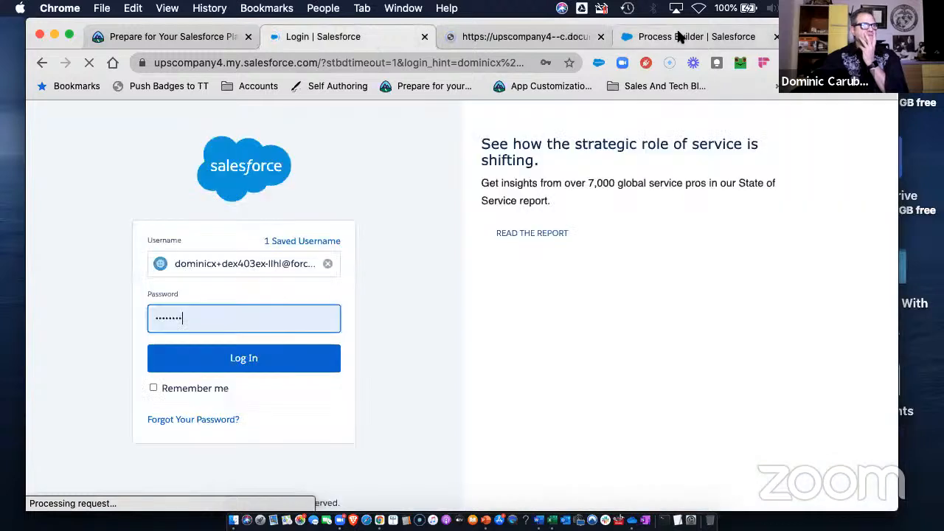
# Submit the administrator login and reopen Process Builder from the process search results in Setup.
pyautogui.click(249, 359)
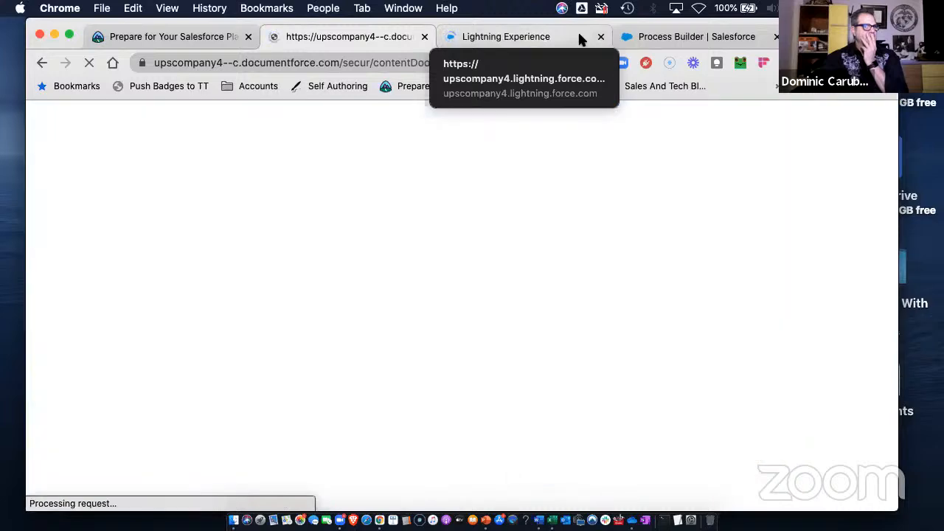
pyautogui.click(678, 36)
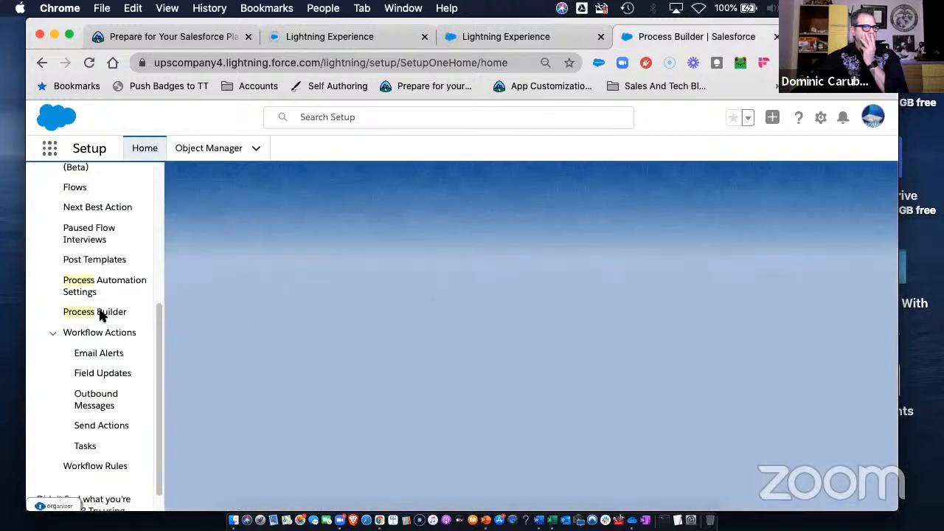
pyautogui.click(103, 314)
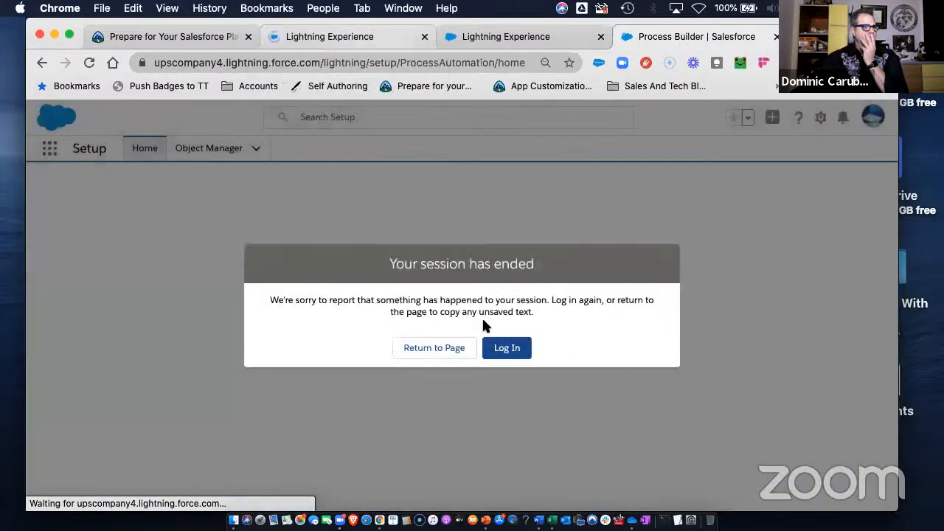
pyautogui.click(423, 349)
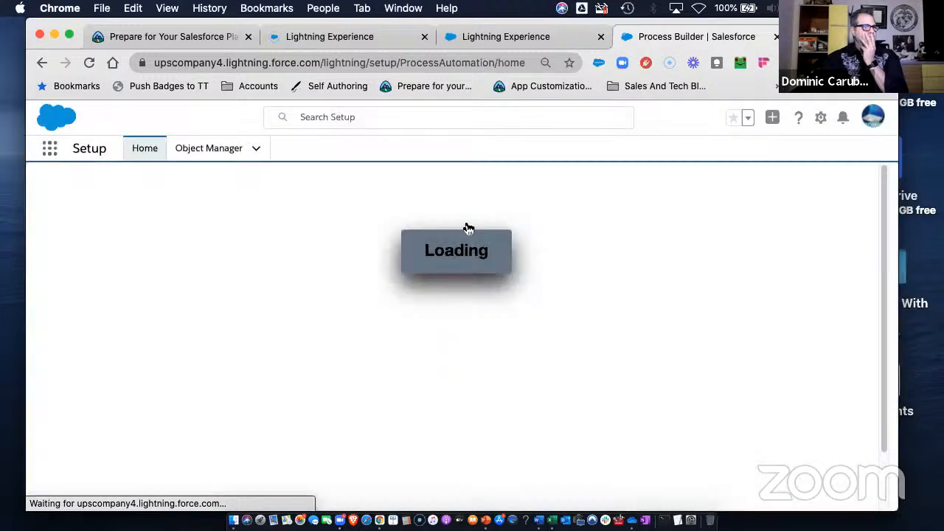
# Search the available apps and items for "contrac", open the Contracts list and close the Users setup tab.
pyautogui.click(355, 40)
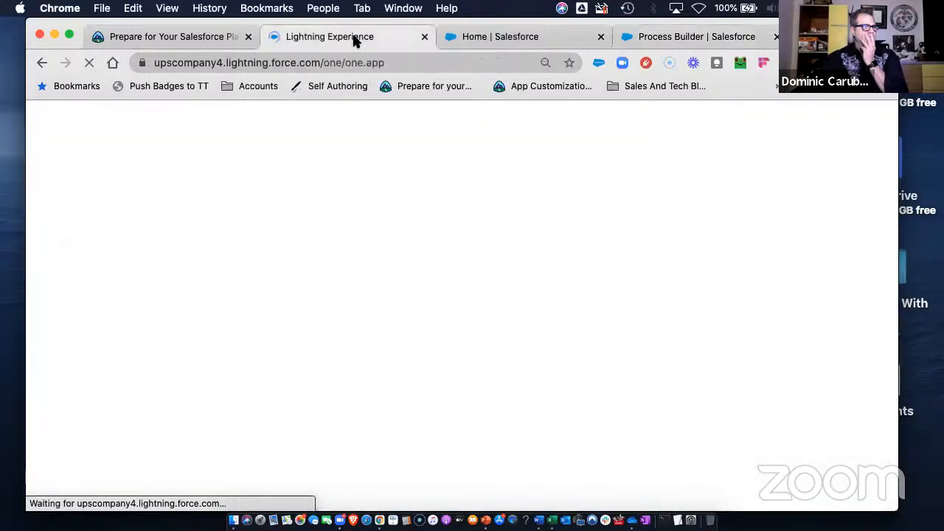
pyautogui.click(488, 35)
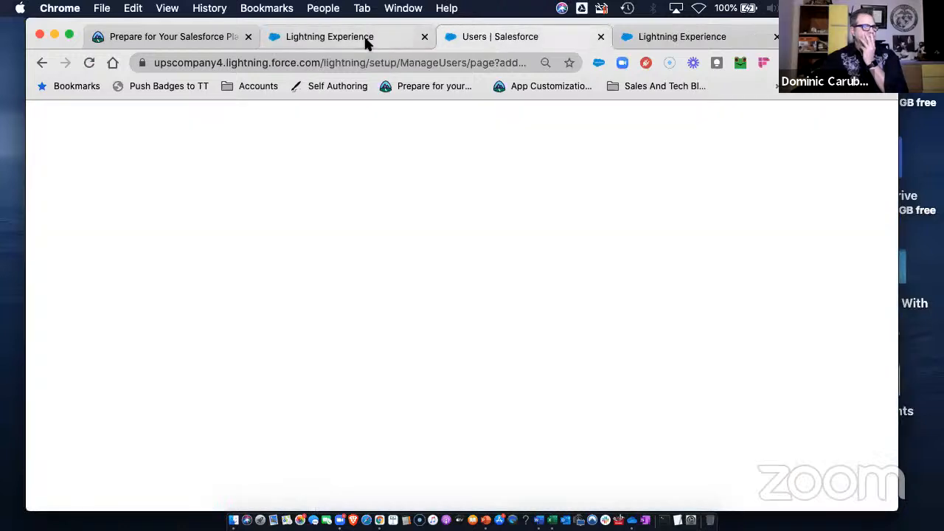
pyautogui.click(364, 37)
pyautogui.click(422, 347)
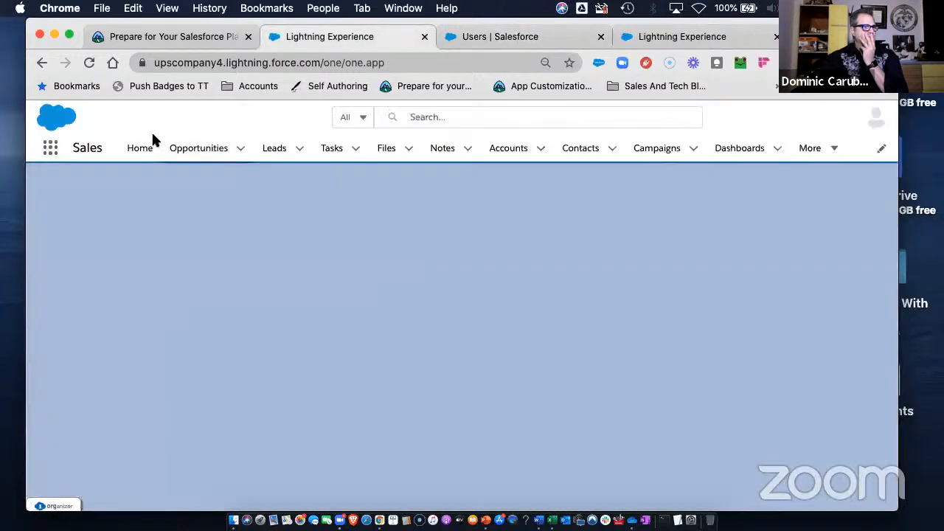
pyautogui.click(524, 36)
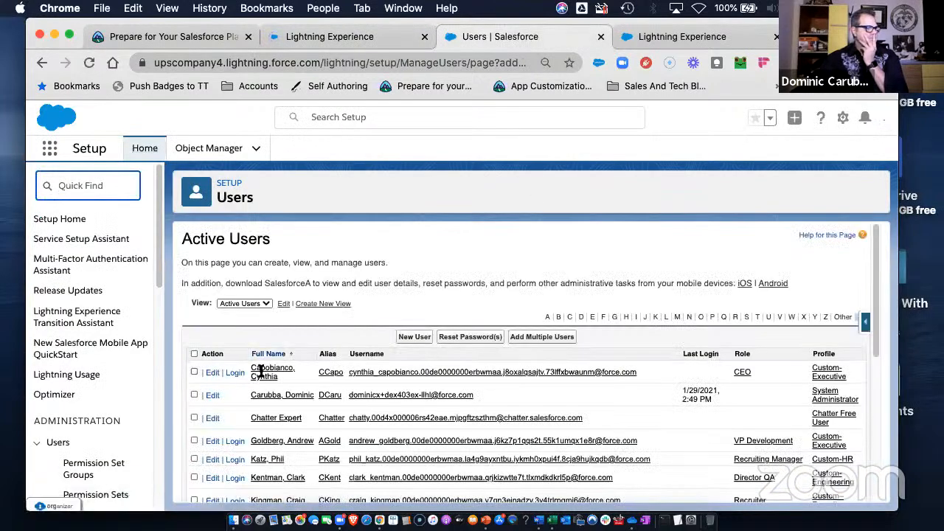
pyautogui.click(50, 151)
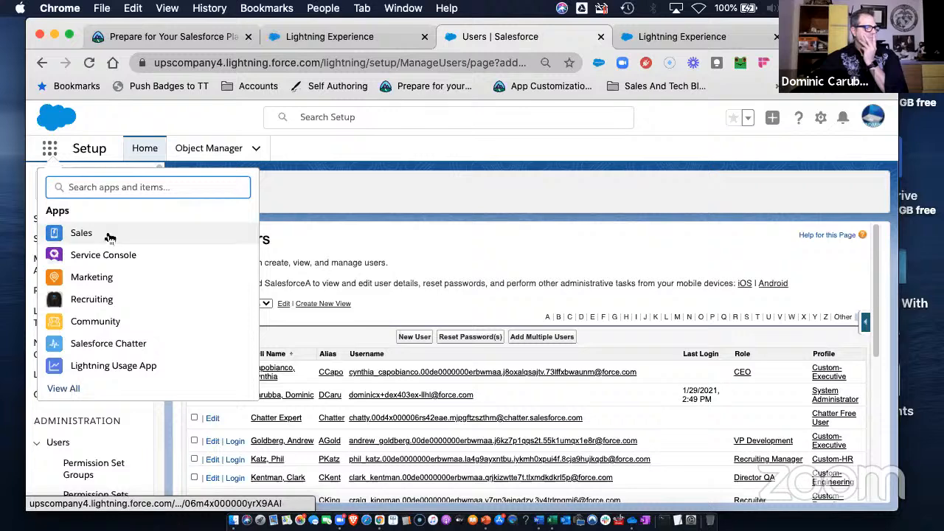
pyautogui.write('co')
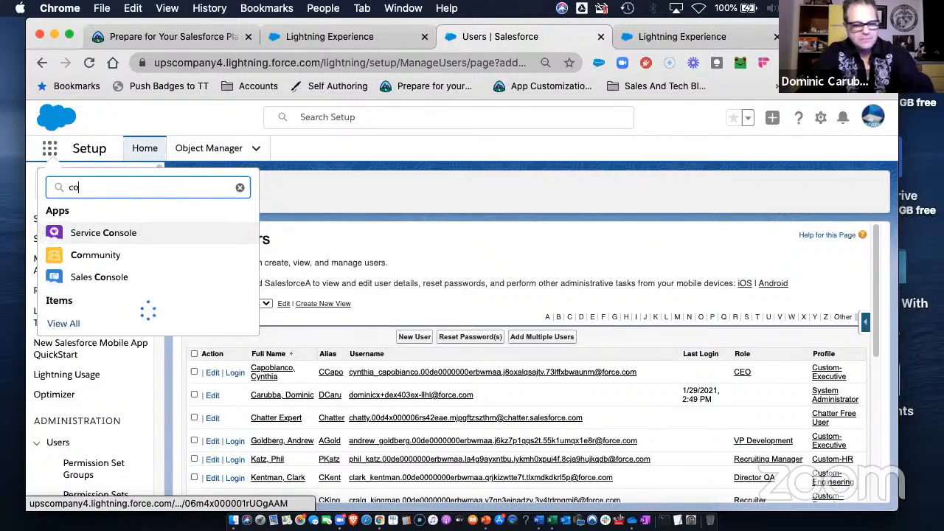
pyautogui.write('ntrac')
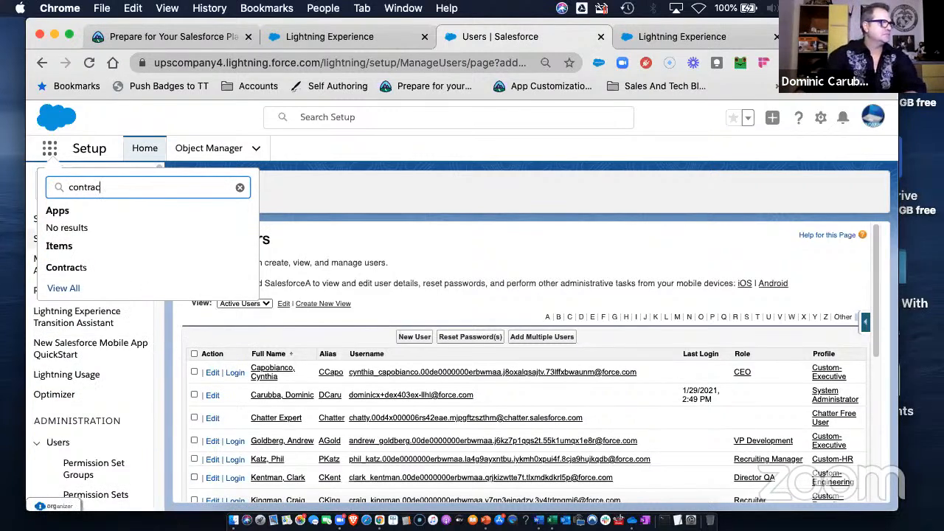
pyautogui.click(60, 274)
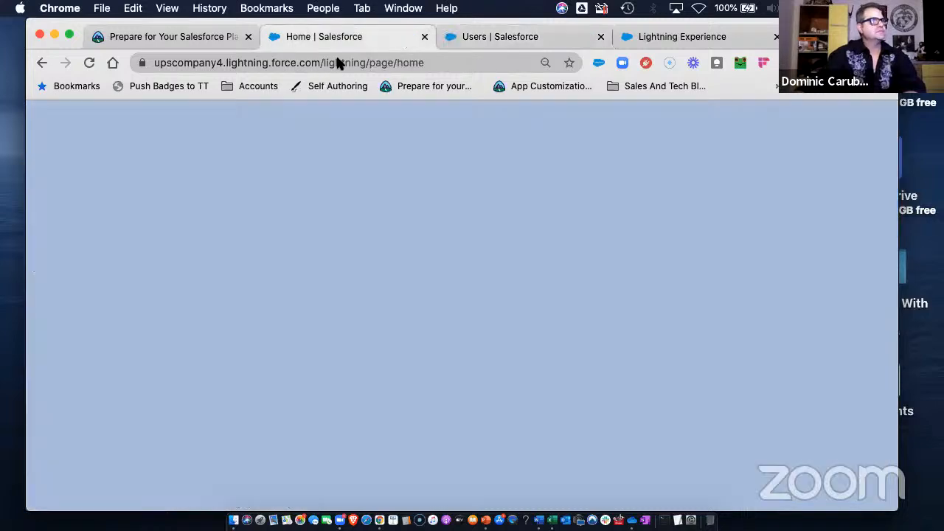
pyautogui.middleClick(484, 37)
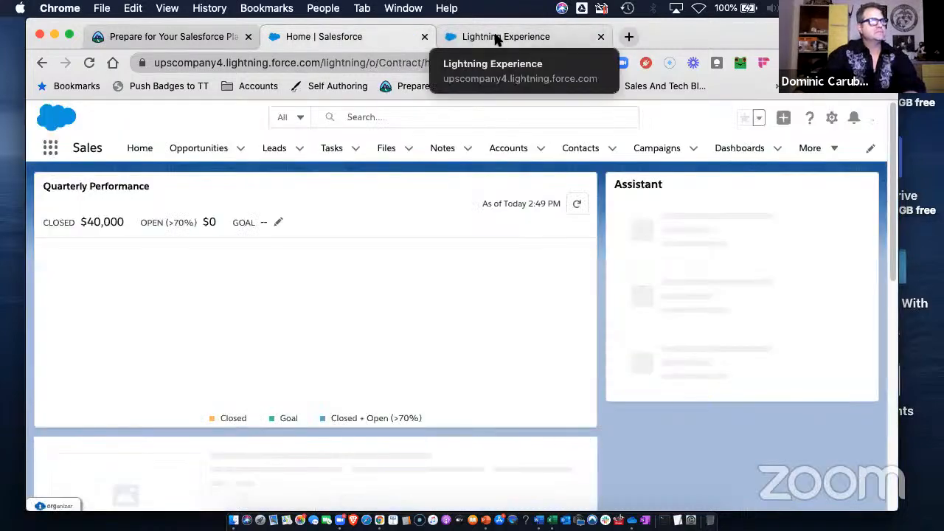
pyautogui.click(496, 37)
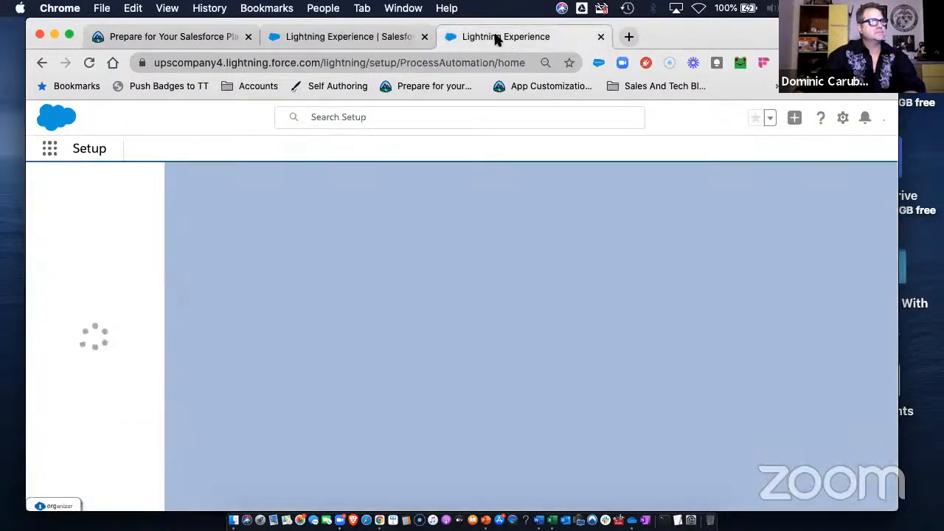
pyautogui.click(335, 37)
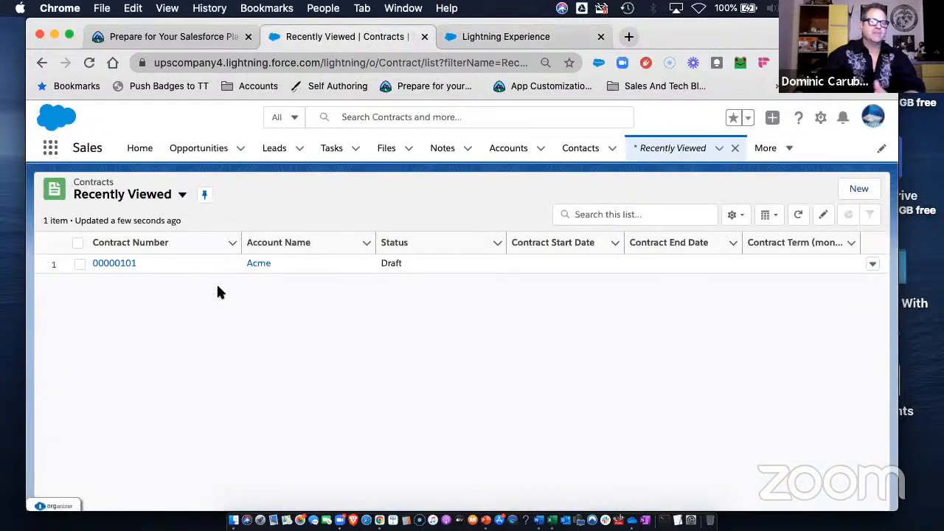
# Open the Acme contract from the list and review its details, description, signature and system information.
pyautogui.click(112, 267)
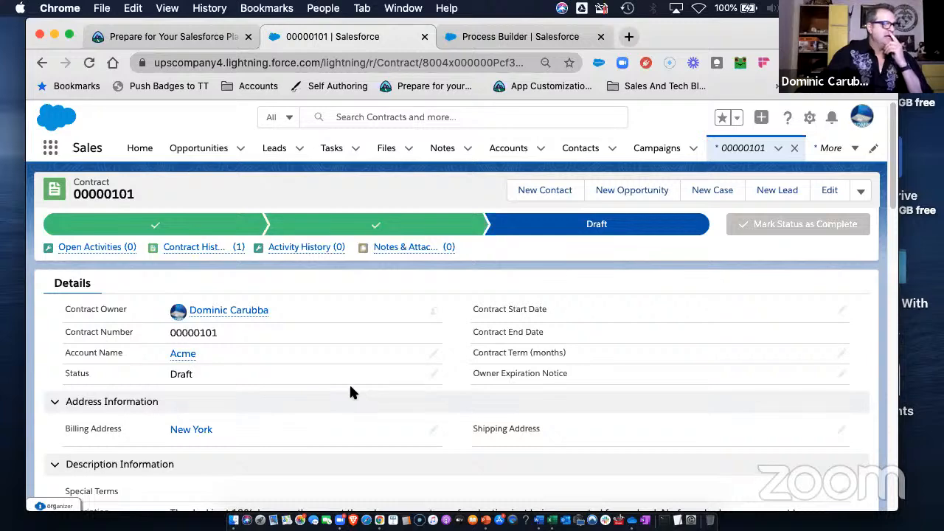
pyautogui.scroll(-2, 345, 394)
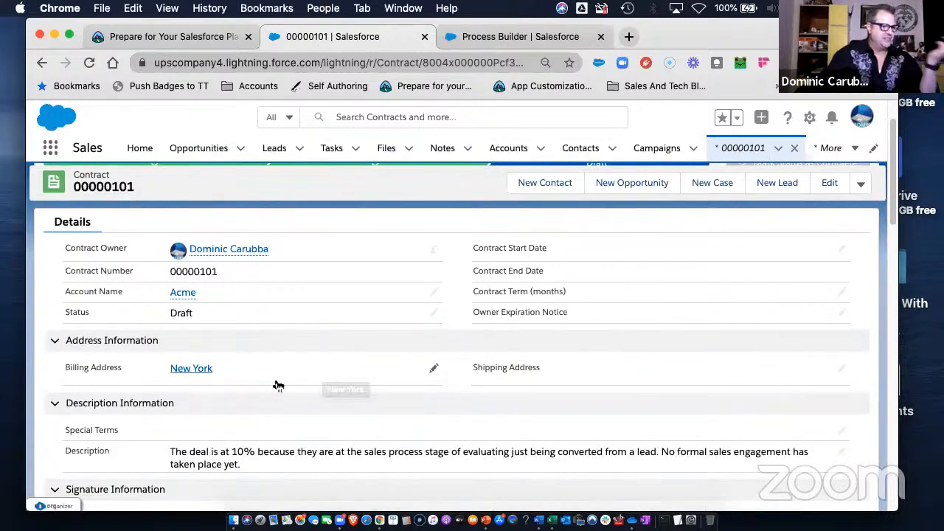
pyautogui.scroll(-4, 288, 379)
pyautogui.scroll(-4, 375, 375)
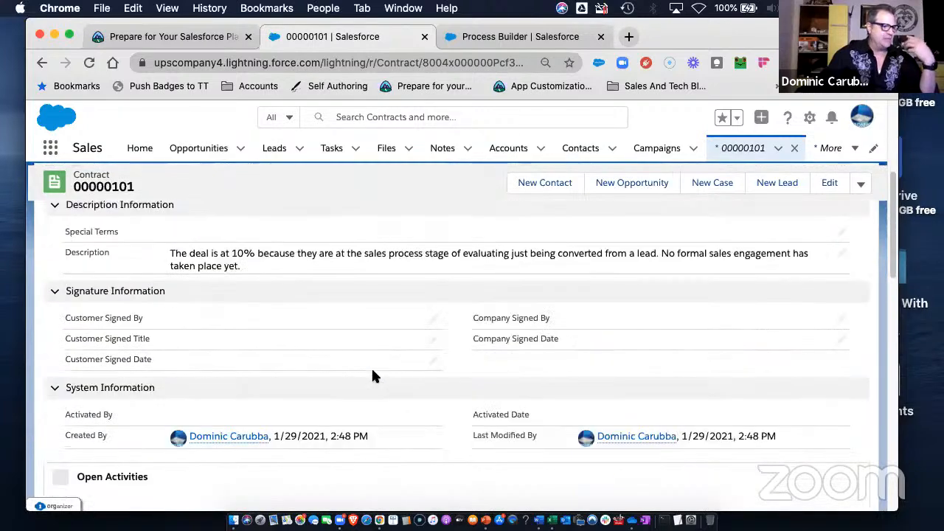
pyautogui.scroll(-3, 372, 376)
pyautogui.scroll(10, 375, 375)
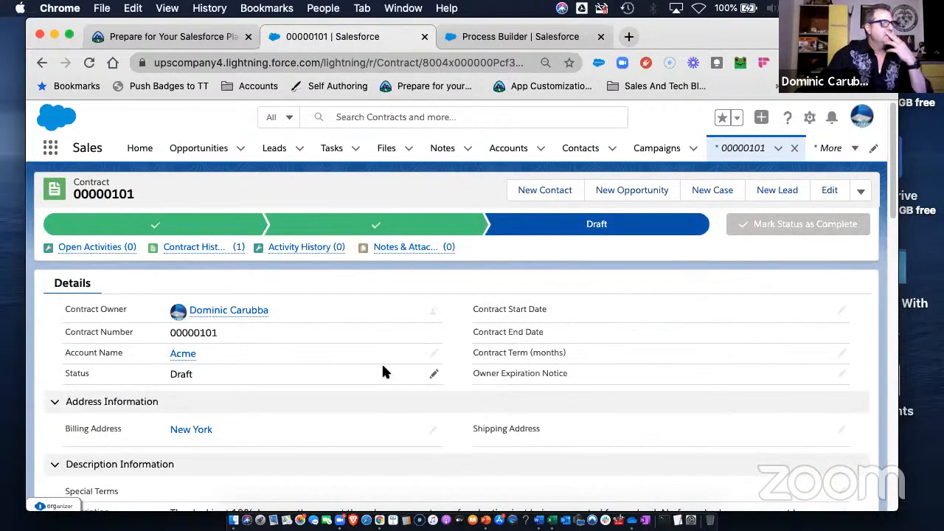
# Expand the version list of the New Project process in Process Builder, return to Setup and revisit the Acme contract.
pyautogui.click(512, 40)
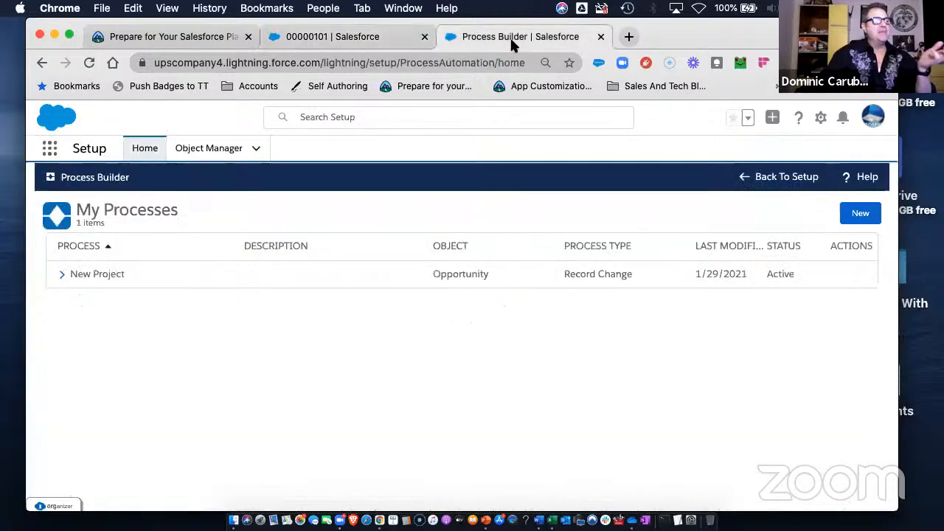
pyautogui.click(63, 276)
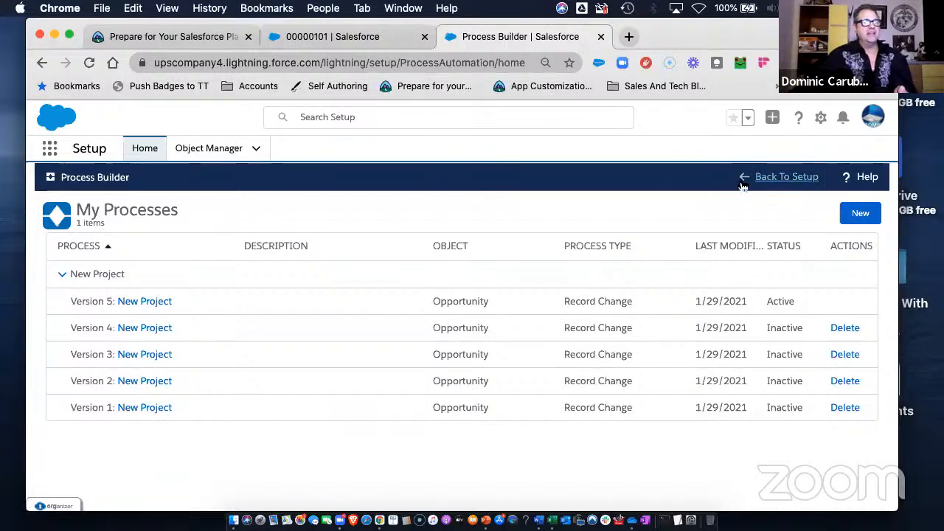
pyautogui.click(336, 35)
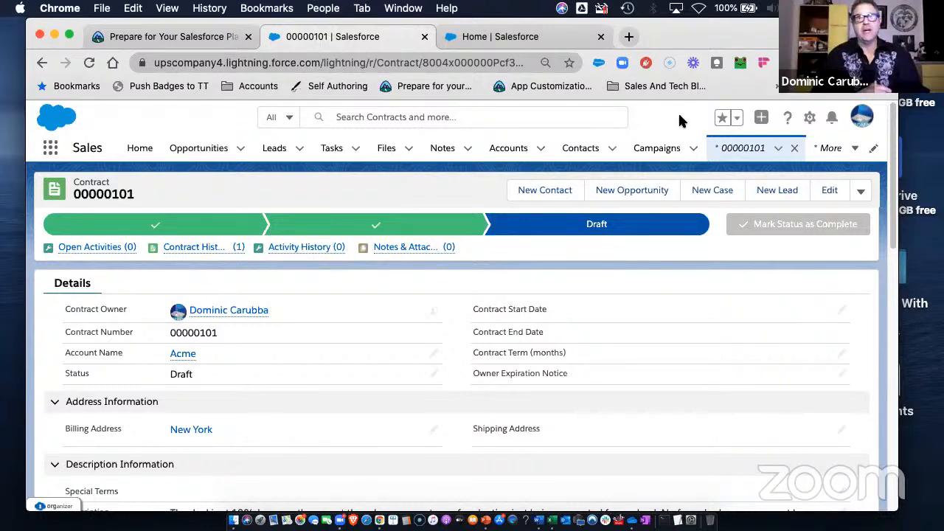
# Find Approval Processes in Setup by searching for "process" and deactivate the Opportunity Approval process.
pyautogui.click(525, 35)
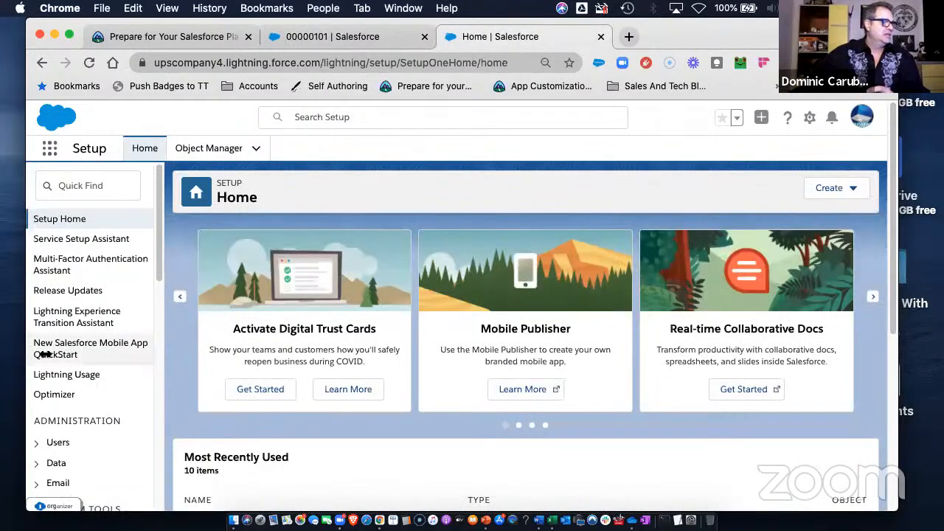
pyautogui.click(64, 183)
pyautogui.write('pr')
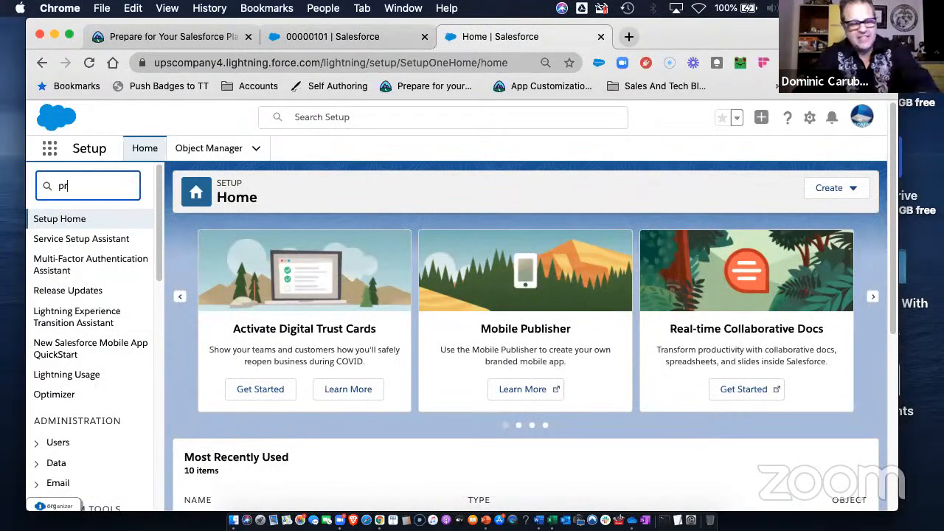
pyautogui.write('ocess')
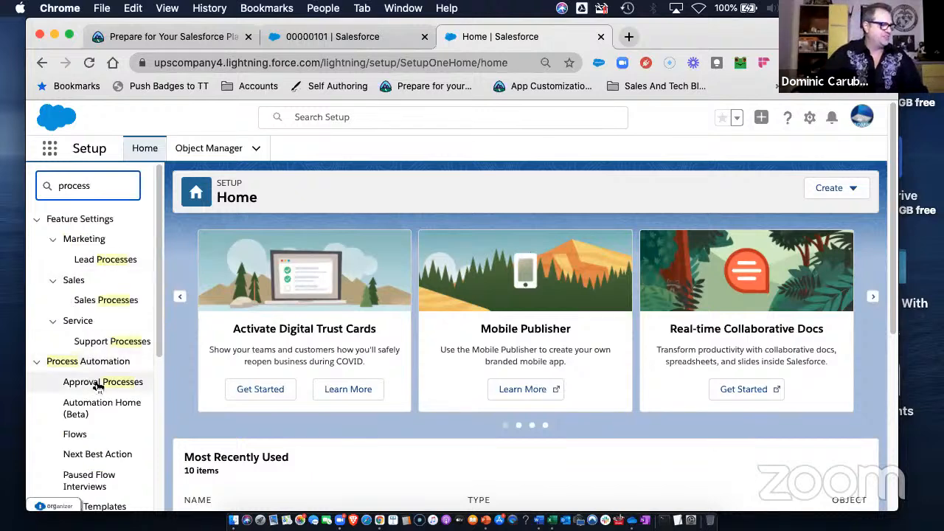
pyautogui.click(98, 384)
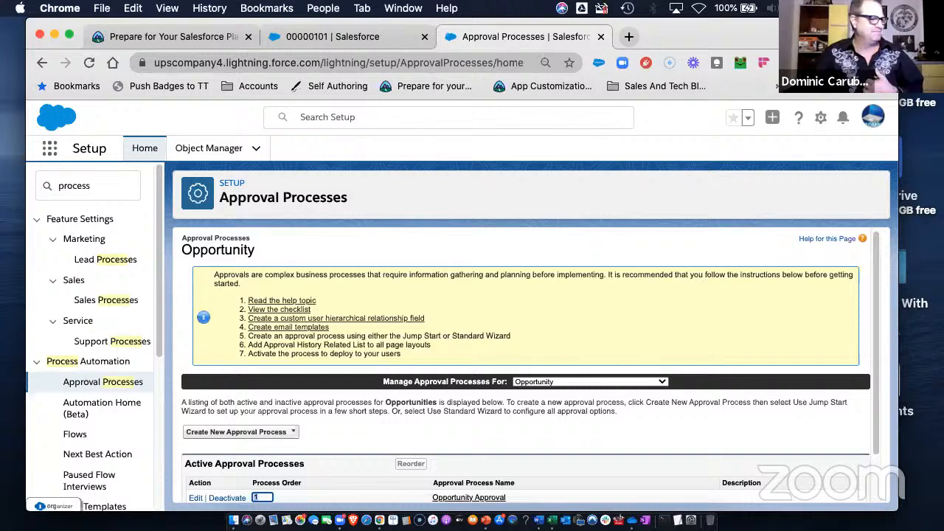
pyautogui.scroll(-2, 374, 427)
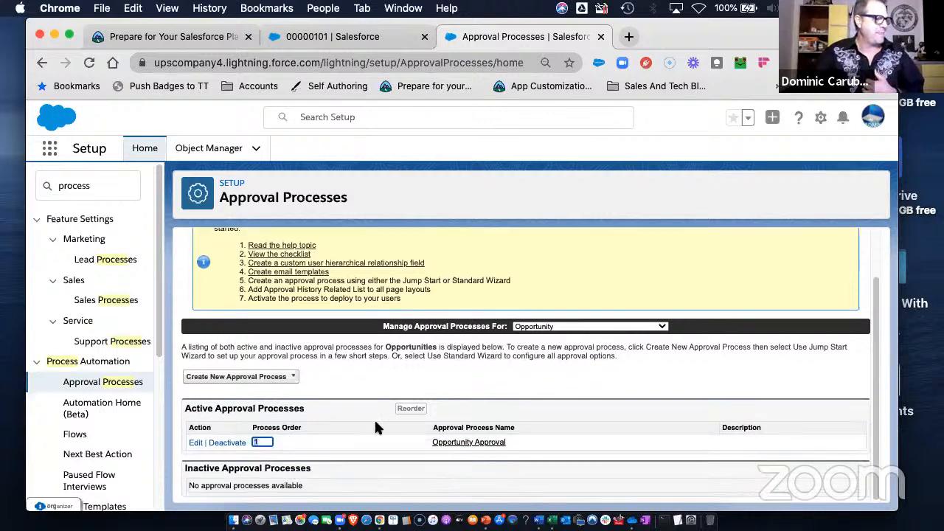
pyautogui.click(223, 442)
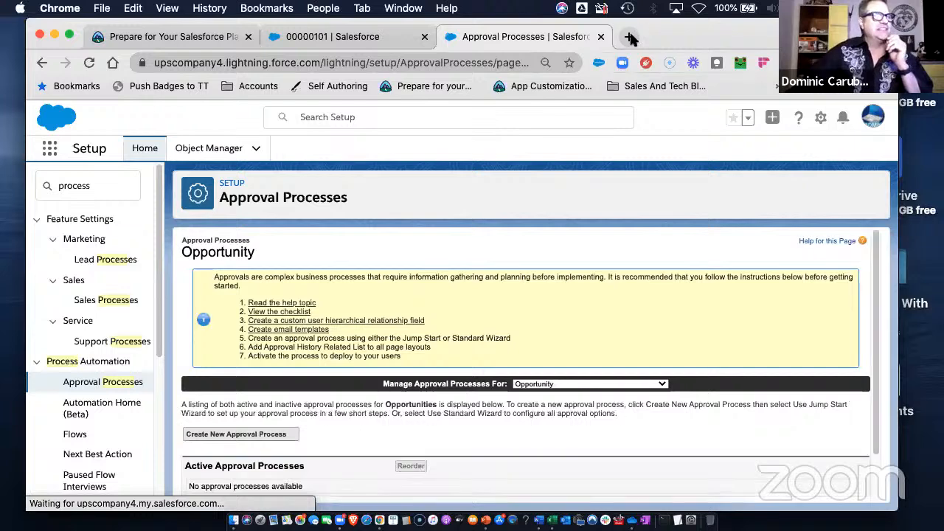
# Search Google in a new browser tab for "salesforce can an approval process update trigger process builder".
pyautogui.click(629, 35)
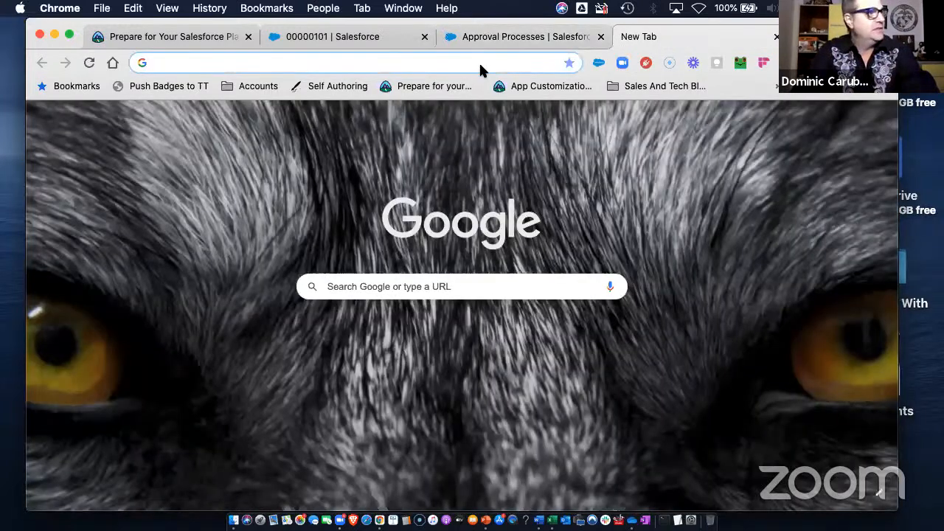
pyautogui.write('saslesf')
pyautogui.press('BackSpace')
pyautogui.press('BackSpace')
pyautogui.press('BackSpace')
pyautogui.press('BackSpace')
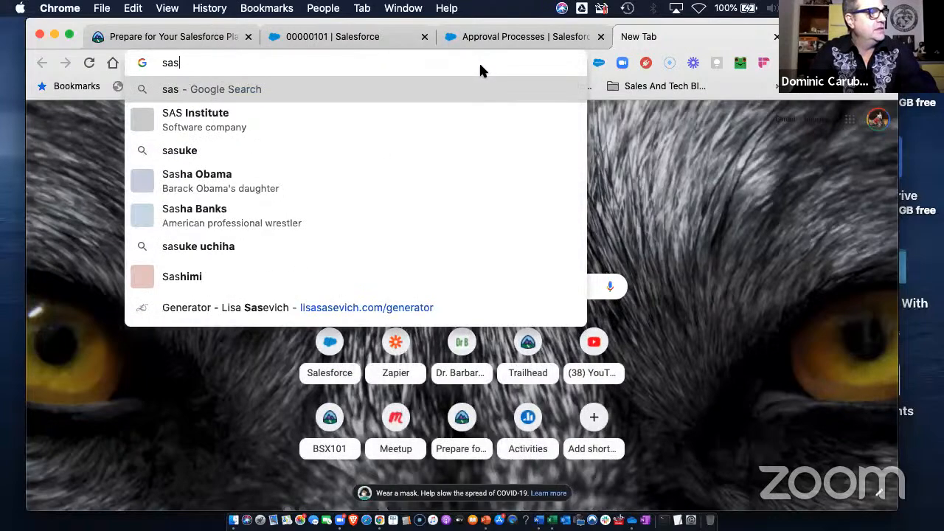
pyautogui.press('BackSpace')
pyautogui.write('lesforce ')
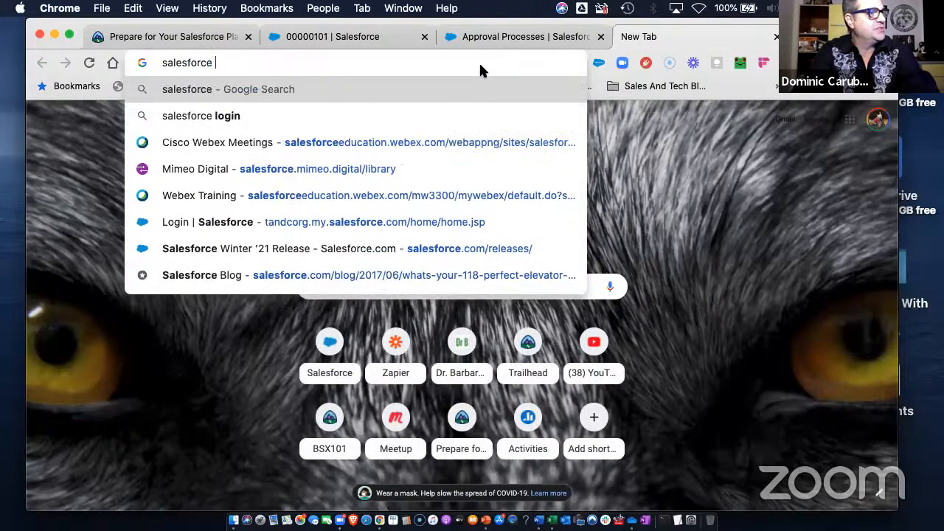
pyautogui.write('can ')
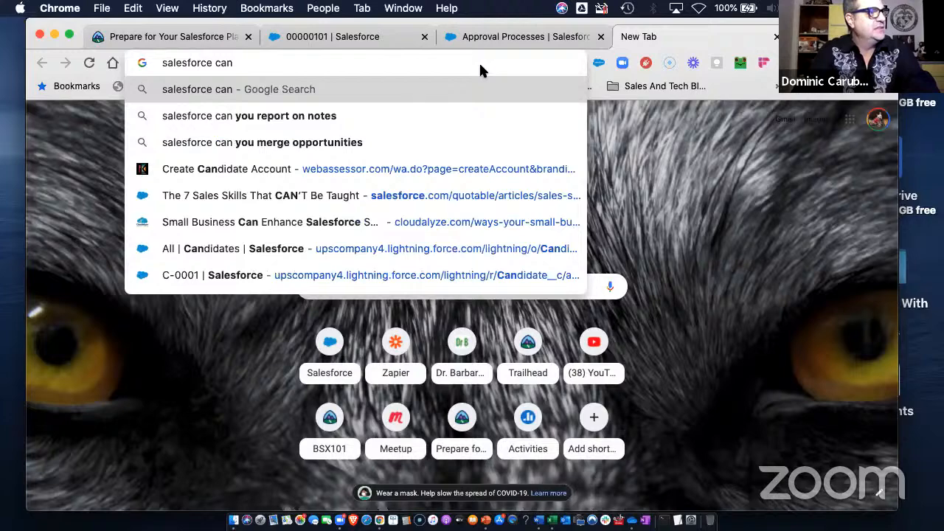
pyautogui.write('an approva')
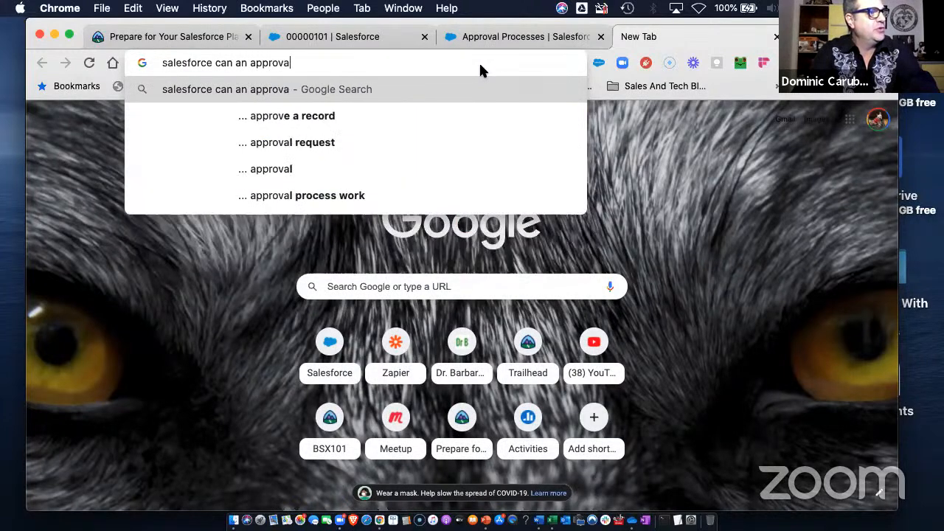
pyautogui.write('l process ')
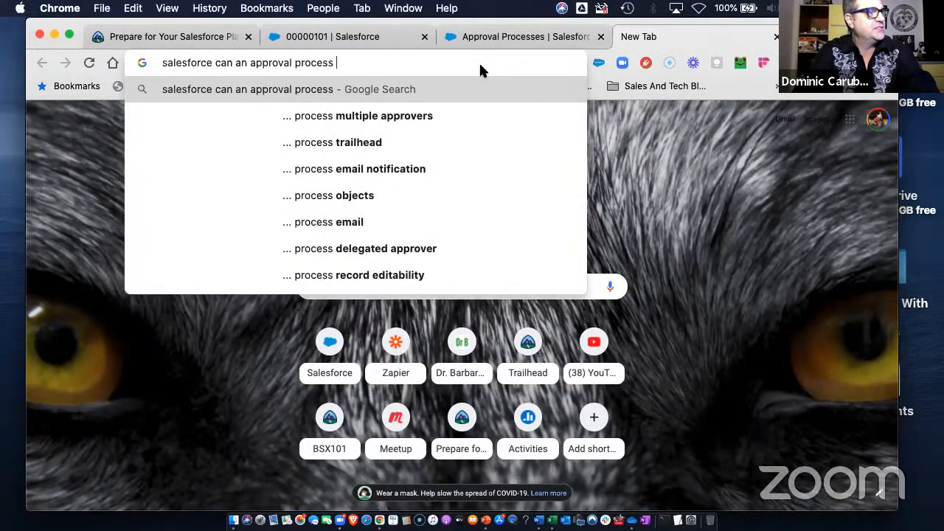
pyautogui.write('update ')
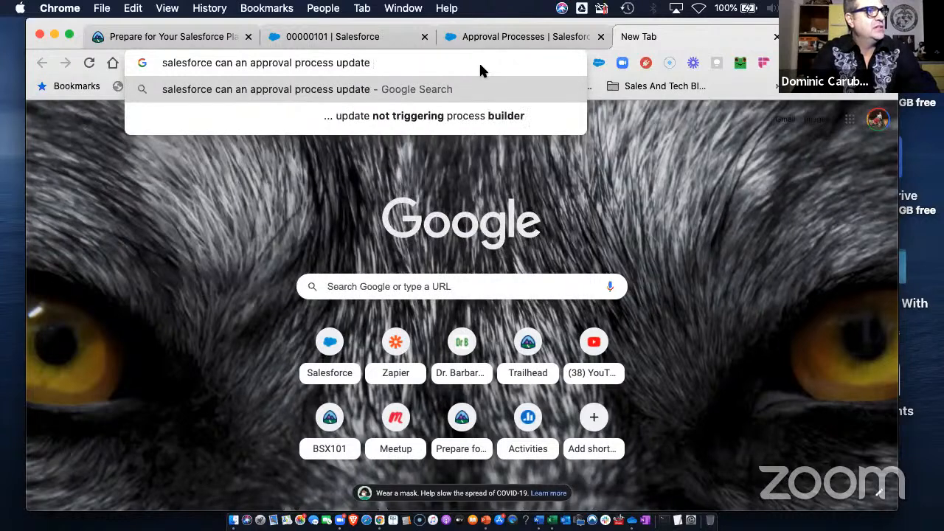
pyautogui.write('trigger p')
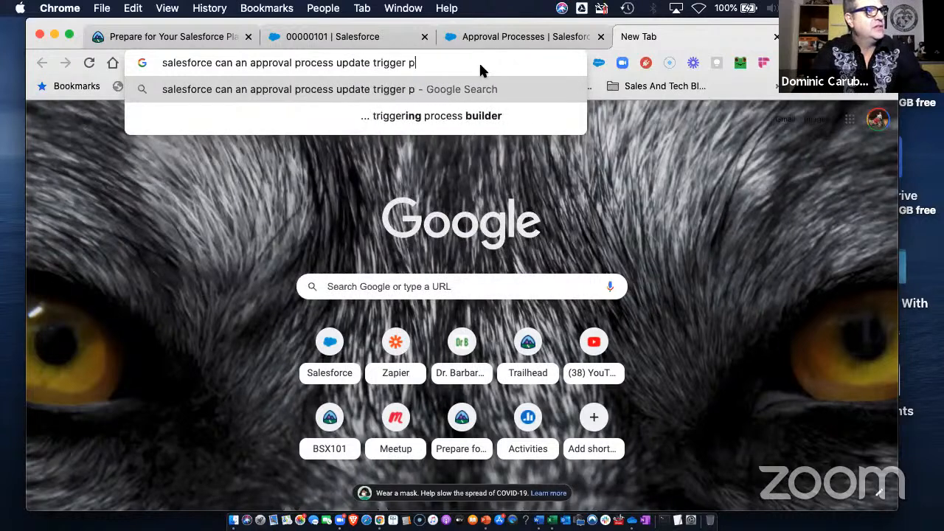
pyautogui.write('rocess bu')
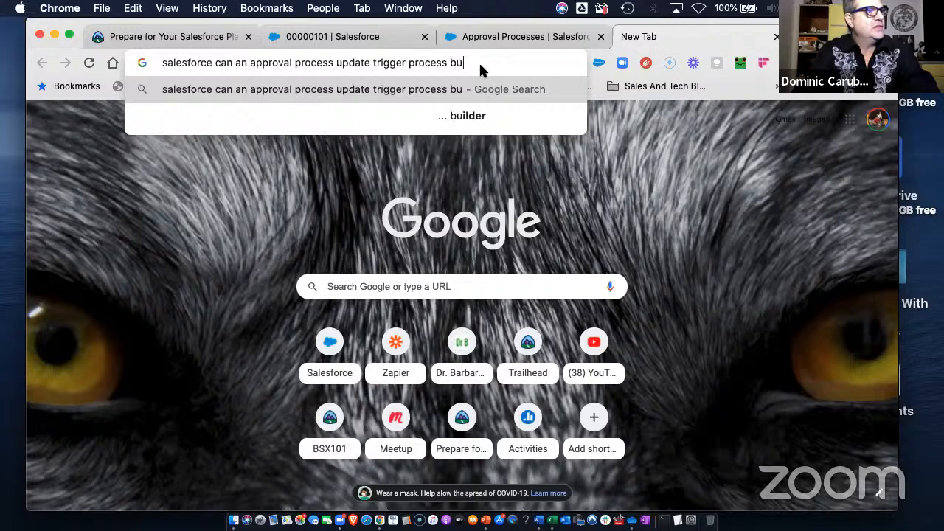
pyautogui.write('ilder')
pyautogui.press('Return')
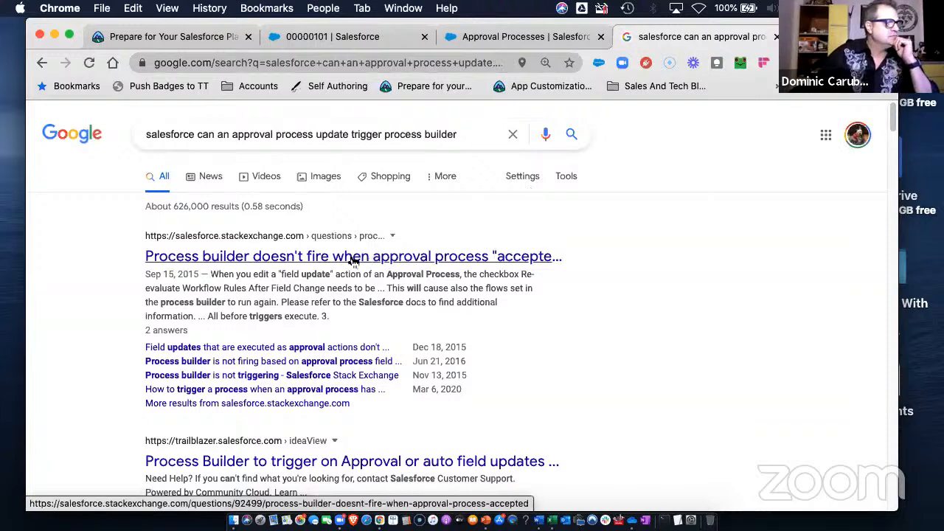
# Open the Stack Exchange question about Process Builder not firing when an approval process is accepted, and read the question and its answers.
pyautogui.click(353, 257)
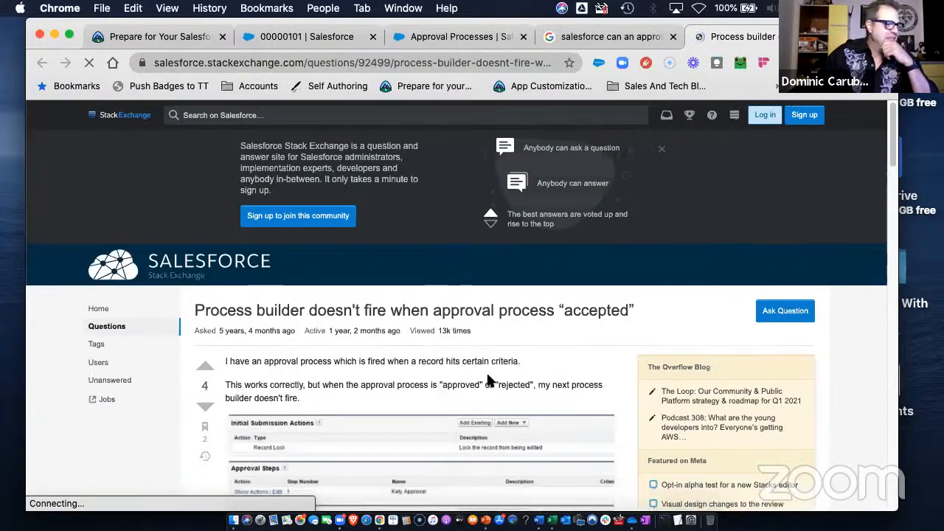
pyautogui.scroll(-2, 443, 354)
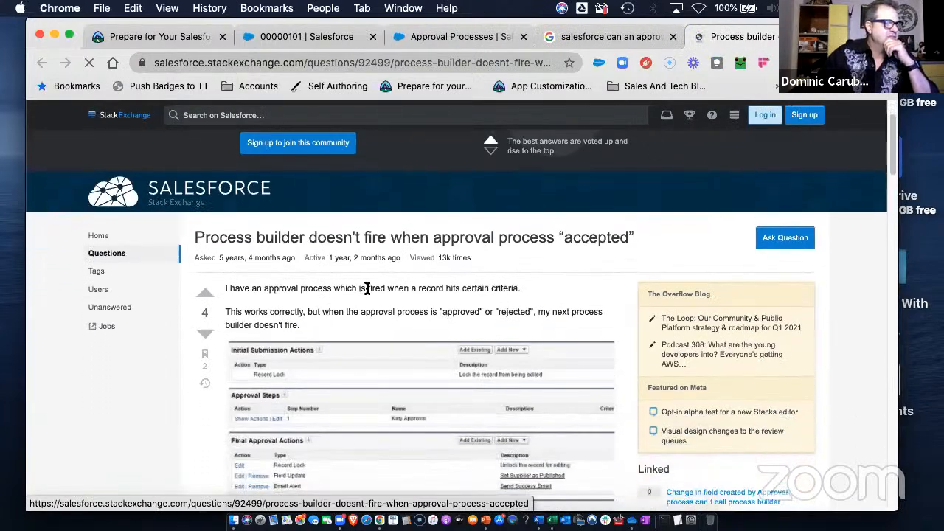
pyautogui.moveTo(360, 289); pyautogui.dragTo(467, 296)
pyautogui.scroll(-10, 403, 306)
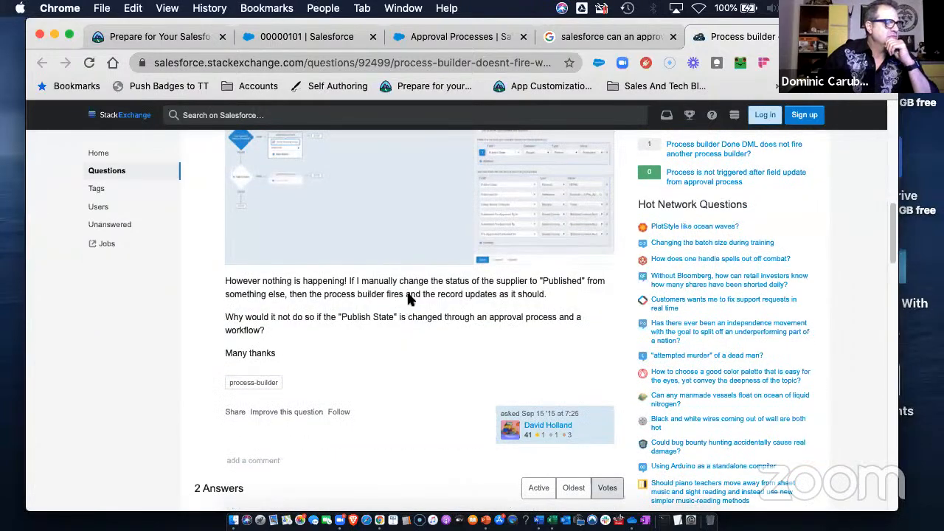
pyautogui.scroll(-4, 405, 297)
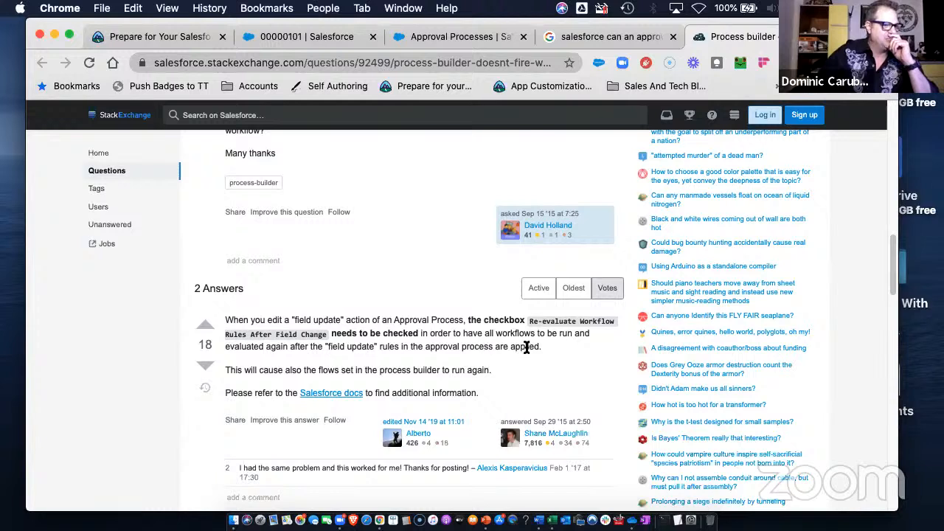
pyautogui.scroll(-1, 533, 352)
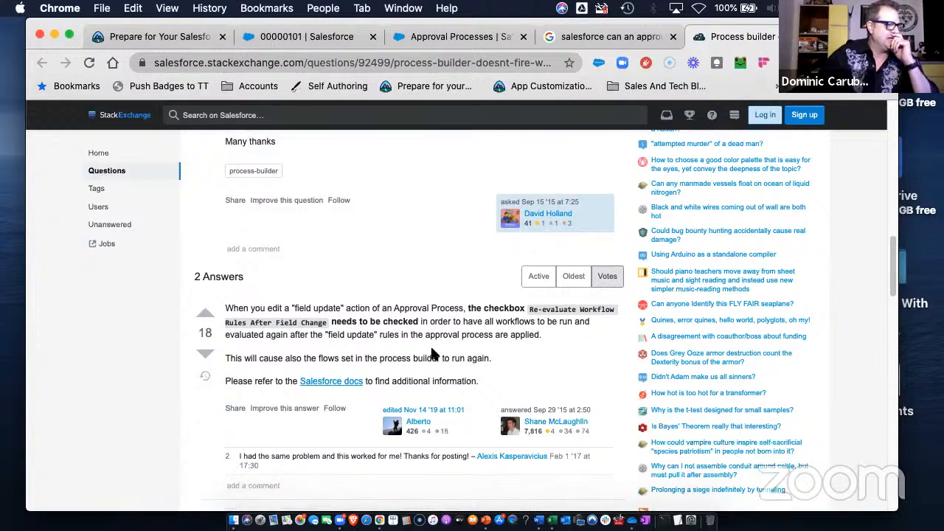
pyautogui.scroll(-1, 437, 352)
pyautogui.scroll(-1, 435, 347)
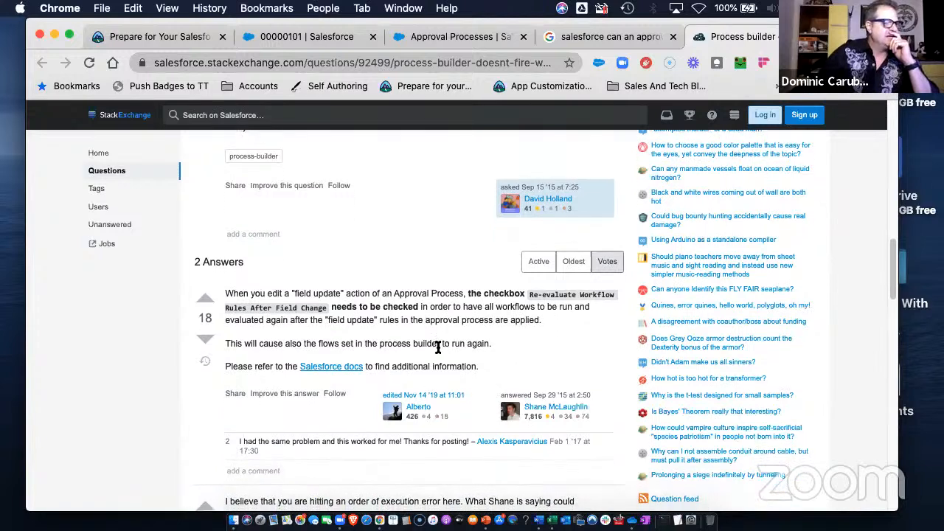
pyautogui.scroll(-5, 424, 344)
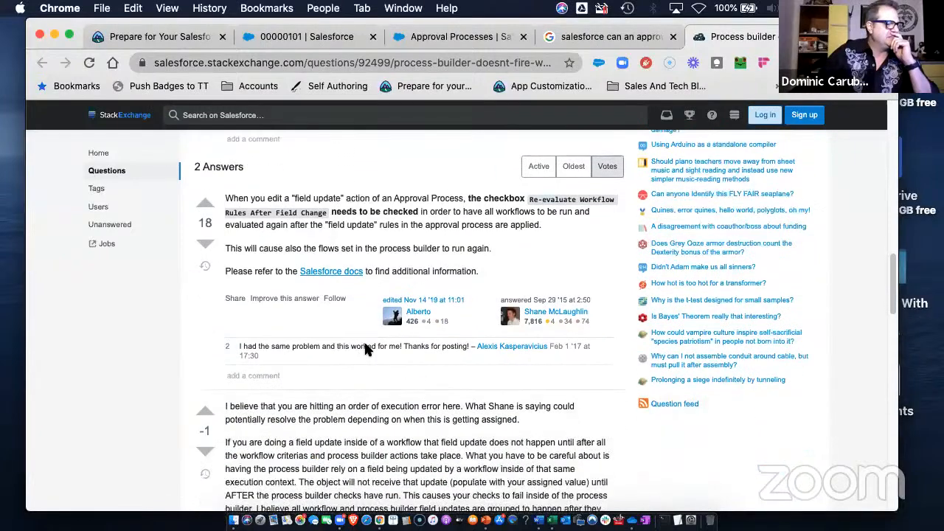
pyautogui.scroll(-9, 365, 344)
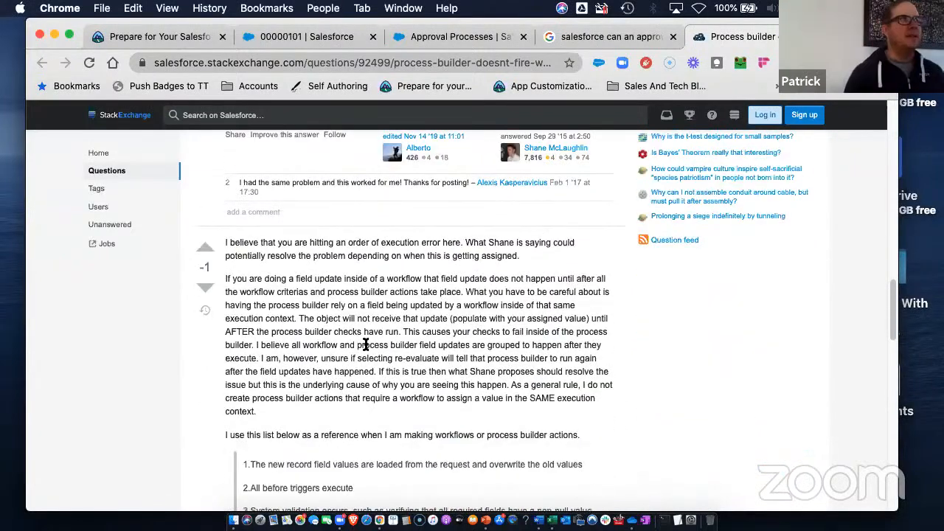
pyautogui.scroll(8, 365, 344)
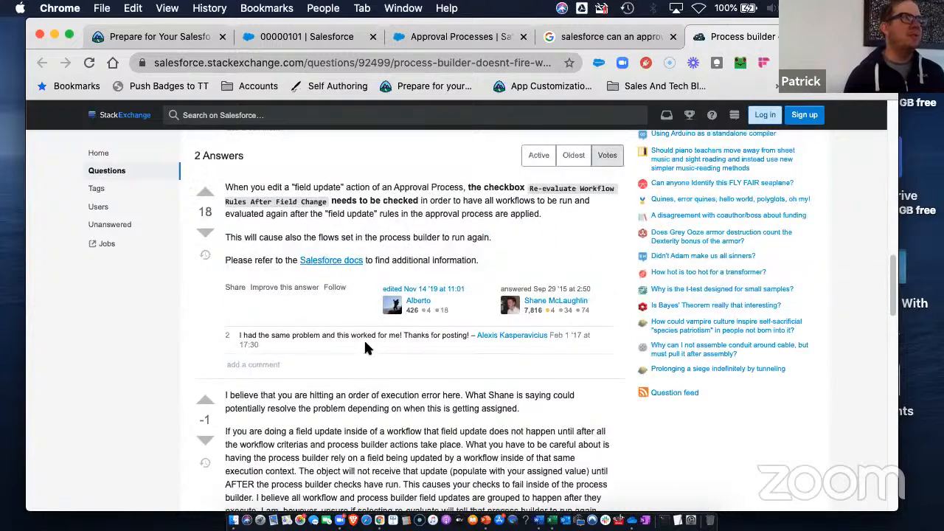
# Open the top answer's Salesforce docs link in a new tab and read the second answer's explanation of field update timing.
pyautogui.rightClick(337, 266)
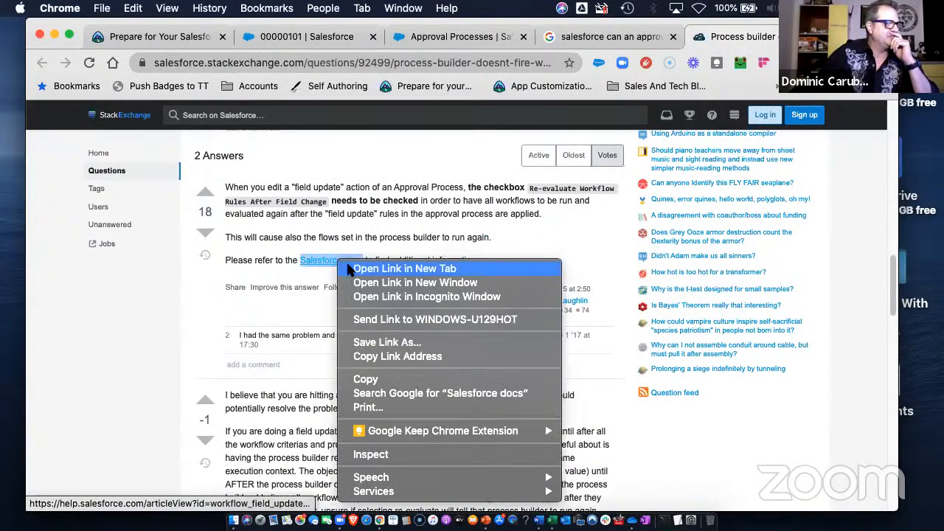
pyautogui.click(343, 261)
pyautogui.scroll(-8, 325, 354)
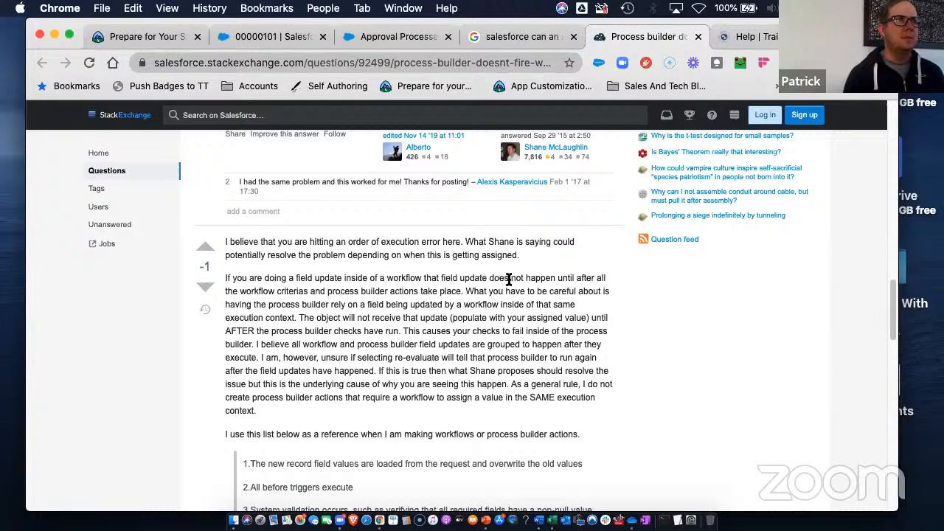
pyautogui.moveTo(303, 293); pyautogui.dragTo(610, 292)
pyautogui.moveTo(291, 303); pyautogui.dragTo(560, 308)
pyautogui.click(307, 330)
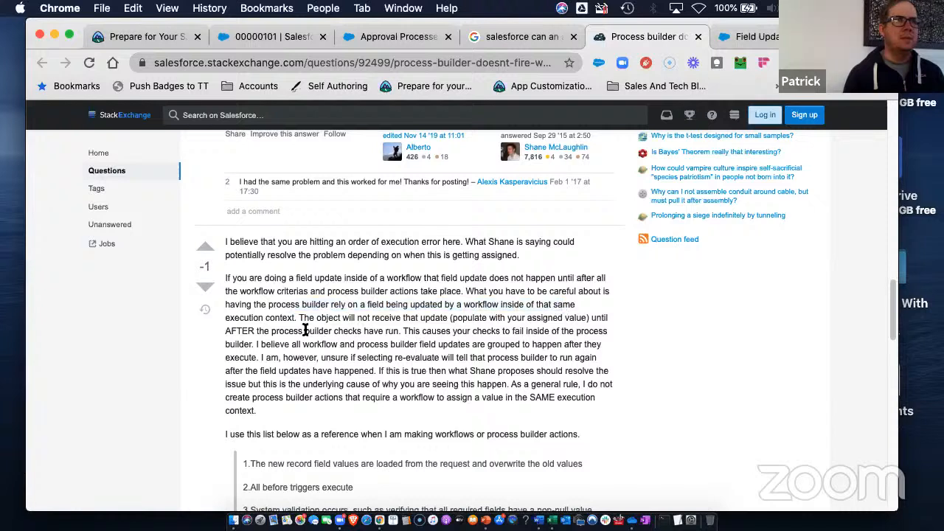
pyautogui.scroll(-1, 310, 335)
pyautogui.scroll(-4, 324, 332)
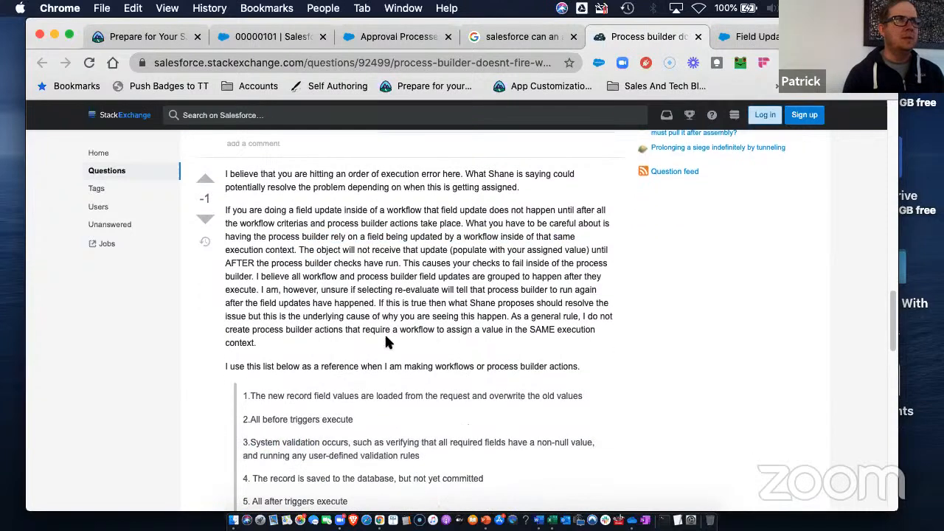
# Examine the order-of-execution list in the second answer, especially items 10 and 11 on workflow field updates.
pyautogui.scroll(-5, 385, 333)
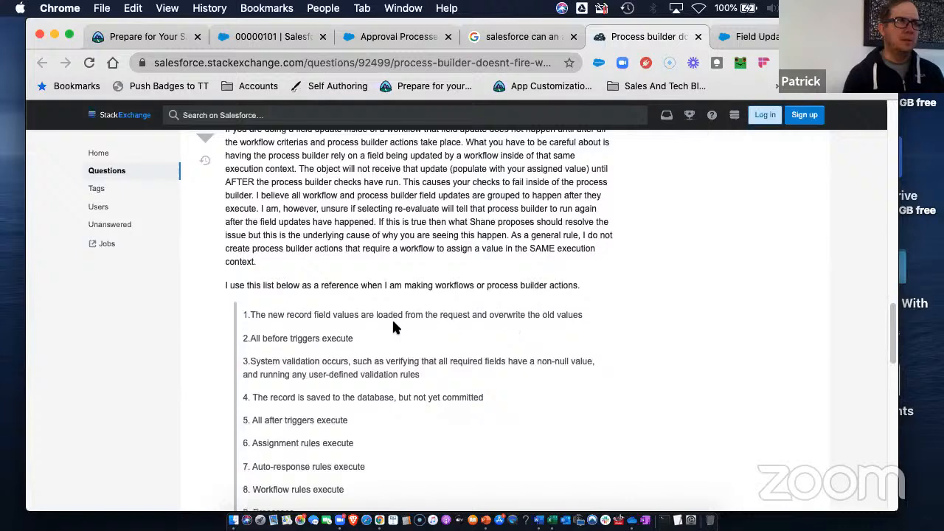
pyautogui.scroll(-2, 393, 325)
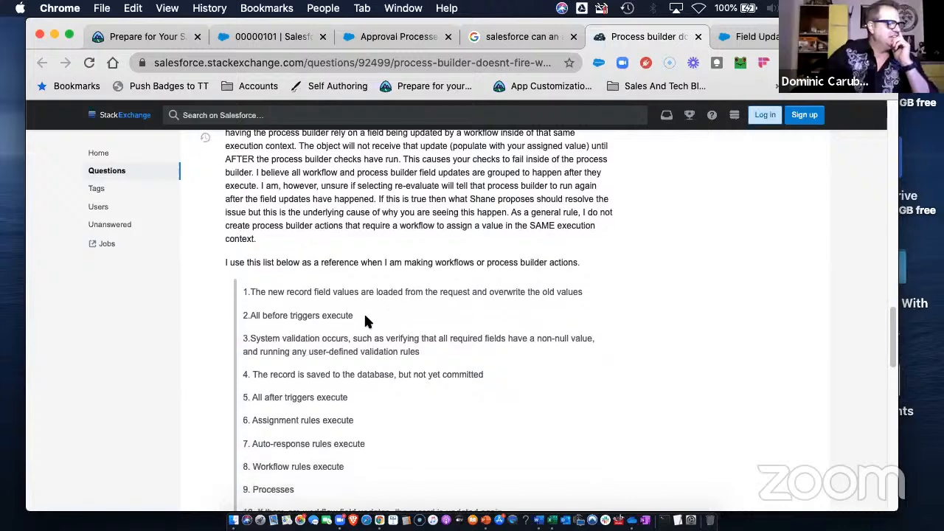
pyautogui.scroll(-15, 367, 321)
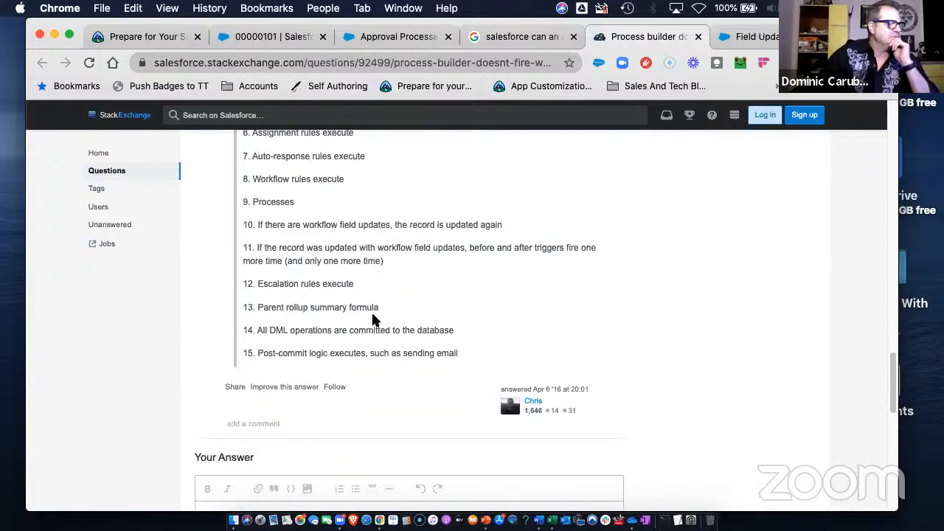
pyautogui.scroll(-17, 373, 318)
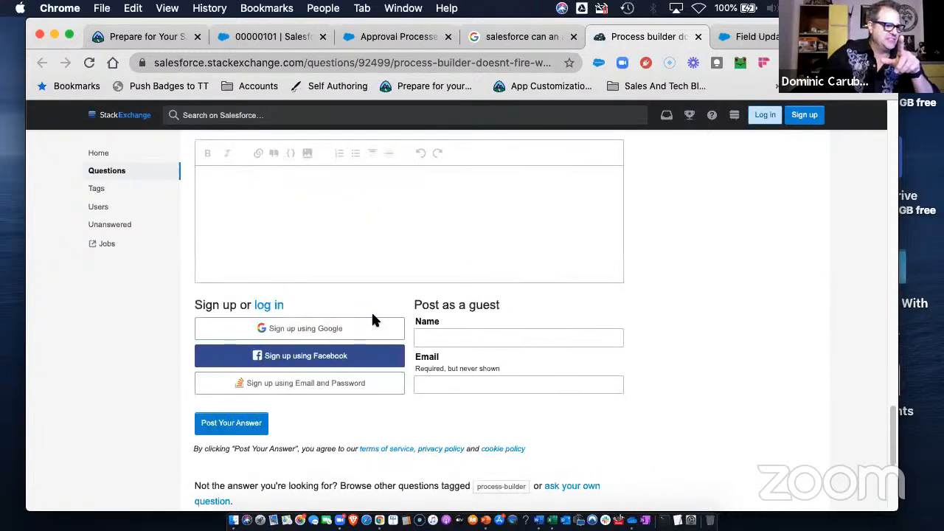
pyautogui.scroll(20, 372, 318)
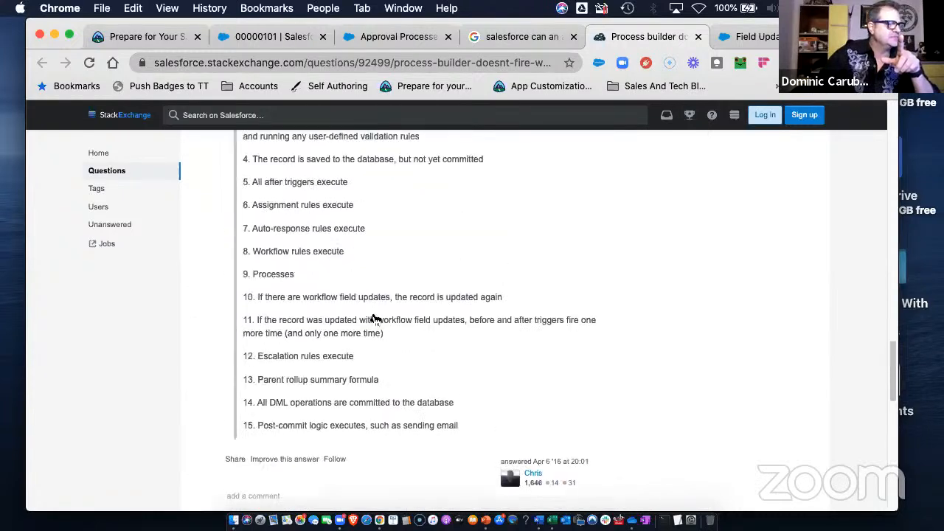
pyautogui.scroll(9, 374, 318)
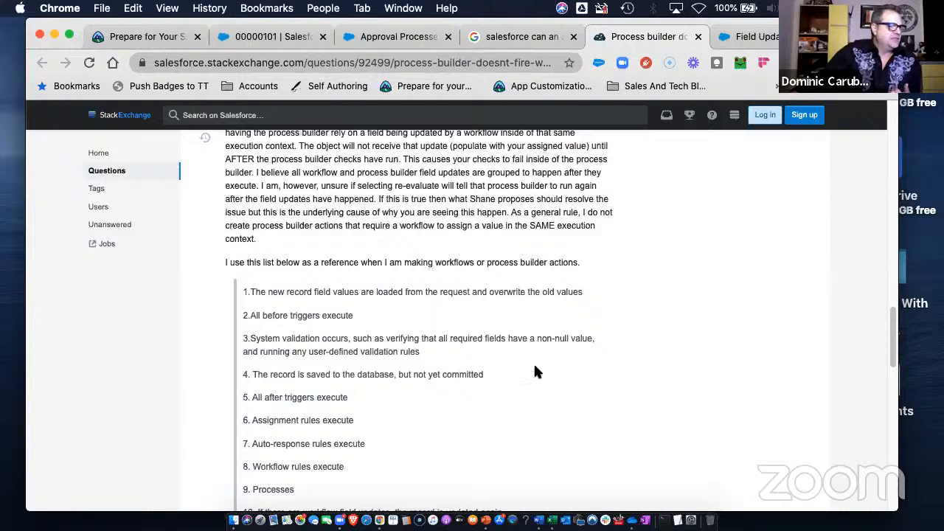
pyautogui.scroll(-1, 534, 365)
pyautogui.scroll(-3, 534, 372)
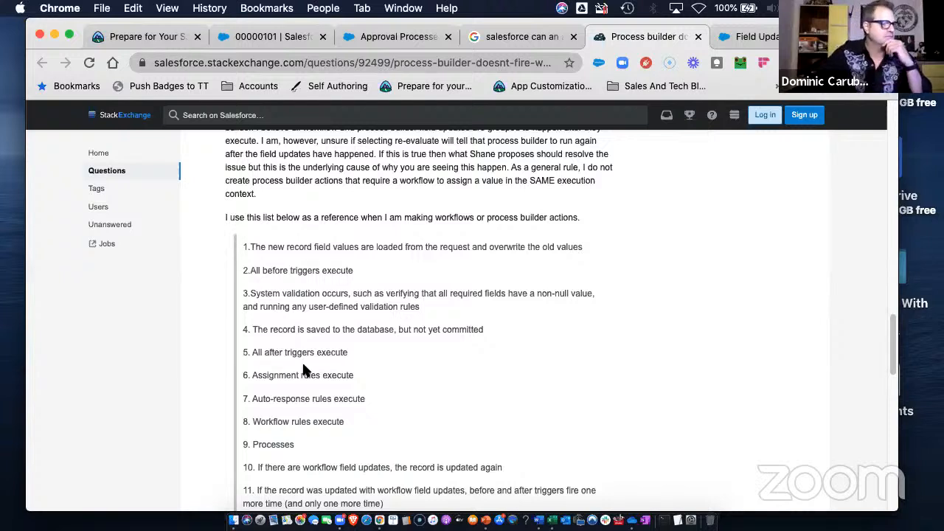
pyautogui.scroll(-3, 351, 364)
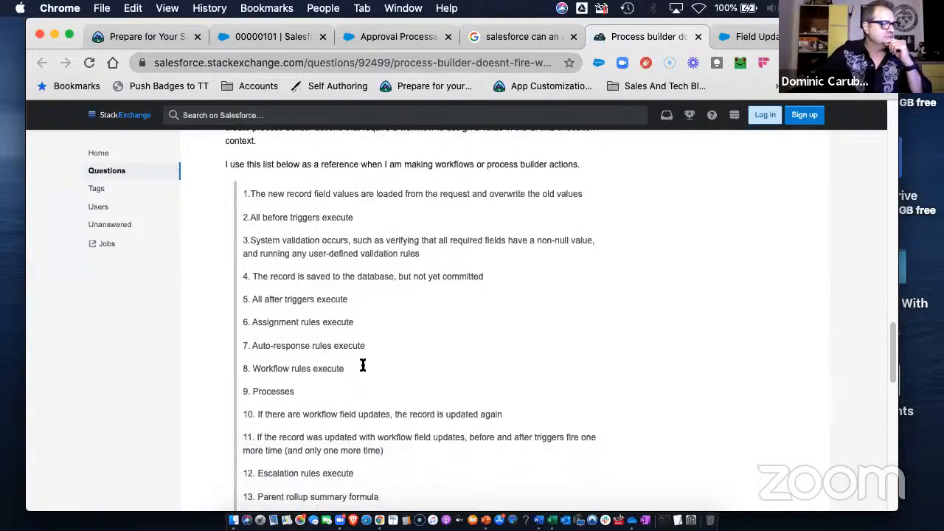
pyautogui.scroll(-1, 356, 413)
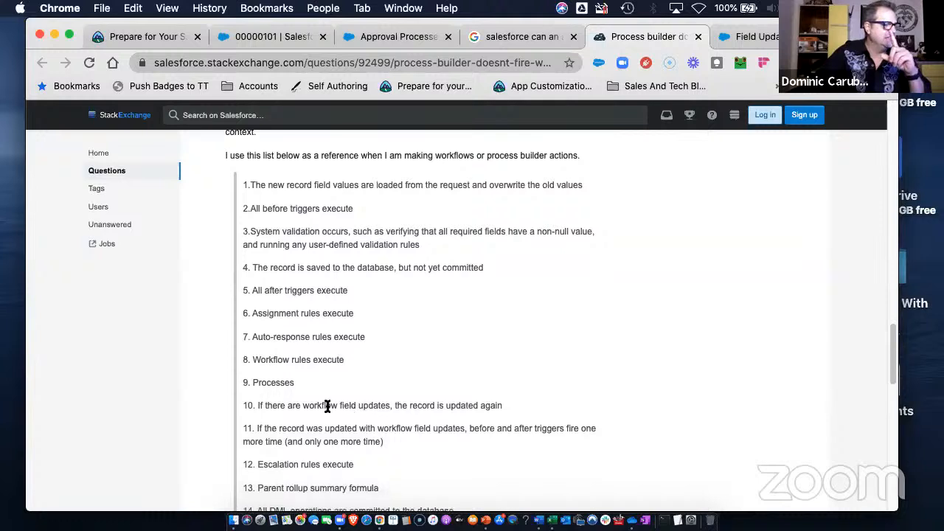
pyautogui.moveTo(321, 405); pyautogui.dragTo(456, 405)
pyautogui.scroll(-1, 362, 406)
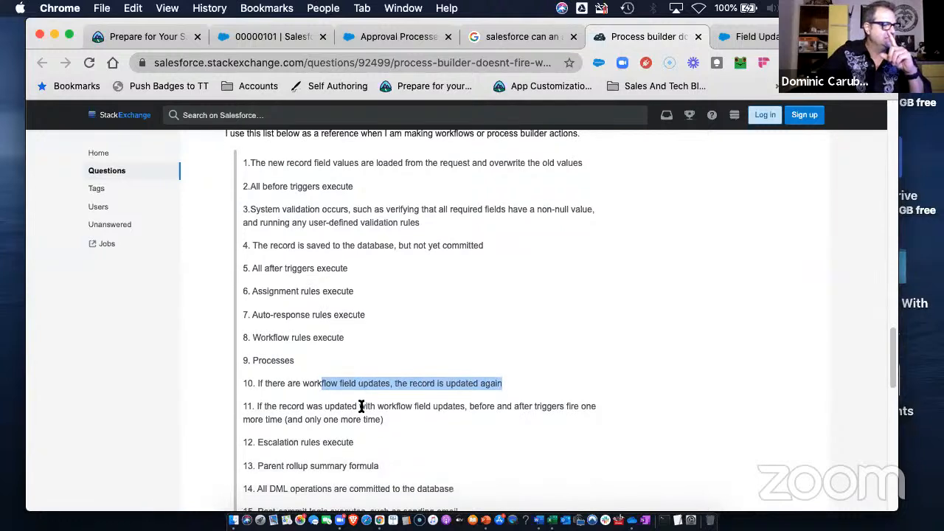
pyautogui.moveTo(360, 406); pyautogui.dragTo(611, 411)
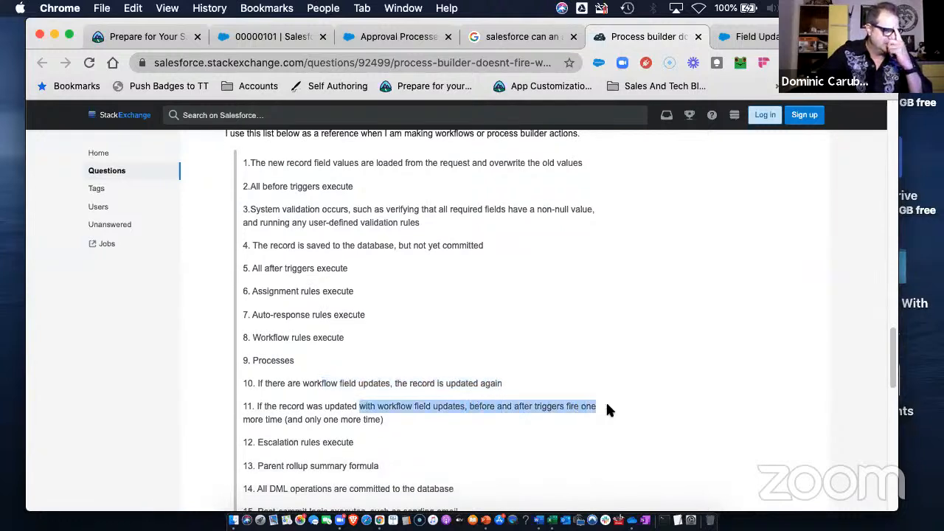
pyautogui.scroll(-3, 373, 411)
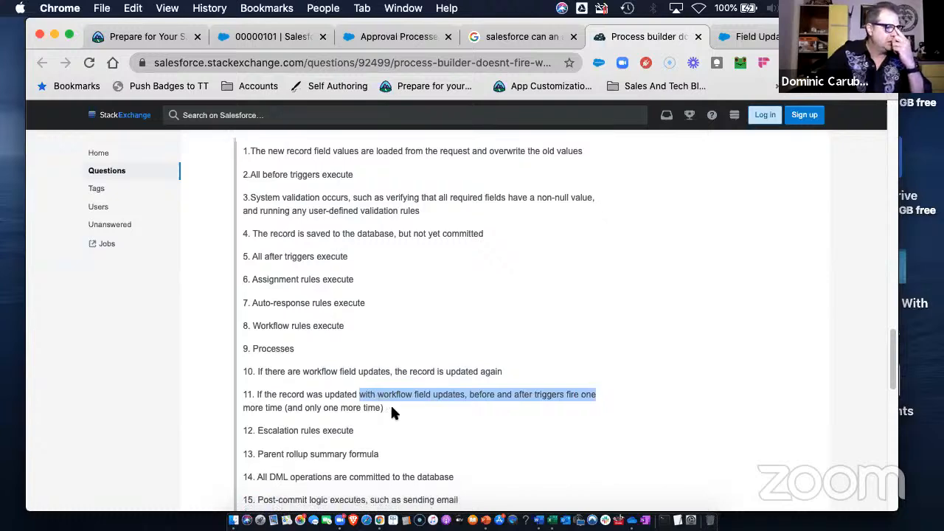
# Review the rest of the order-of-execution list and reread the top answer about the Re-evaluate Workflow Rules After Field Change checkbox.
pyautogui.scroll(-5, 398, 410)
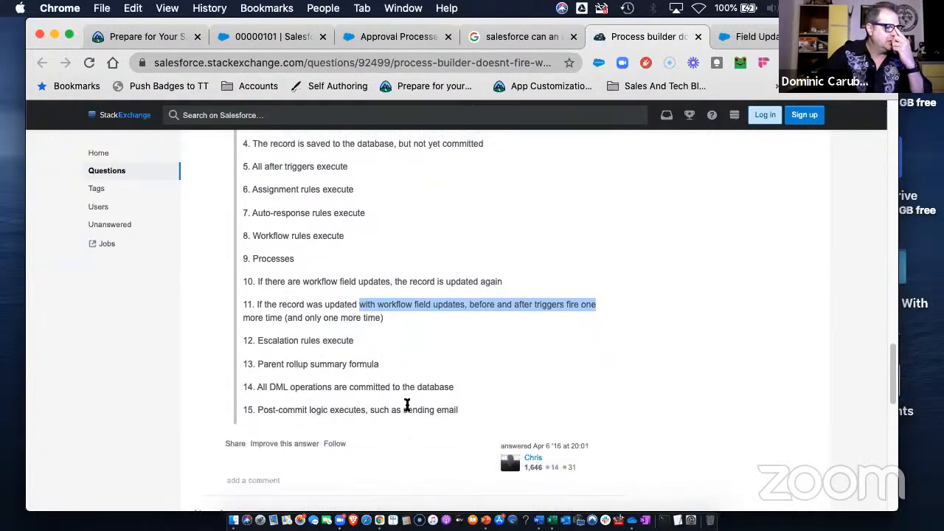
pyautogui.scroll(2, 411, 402)
pyautogui.scroll(10, 411, 402)
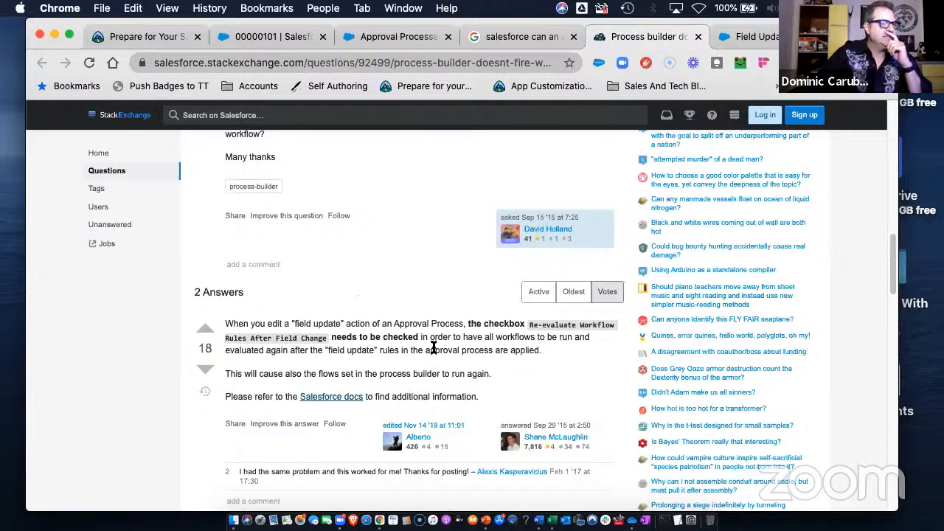
pyautogui.scroll(2, 436, 347)
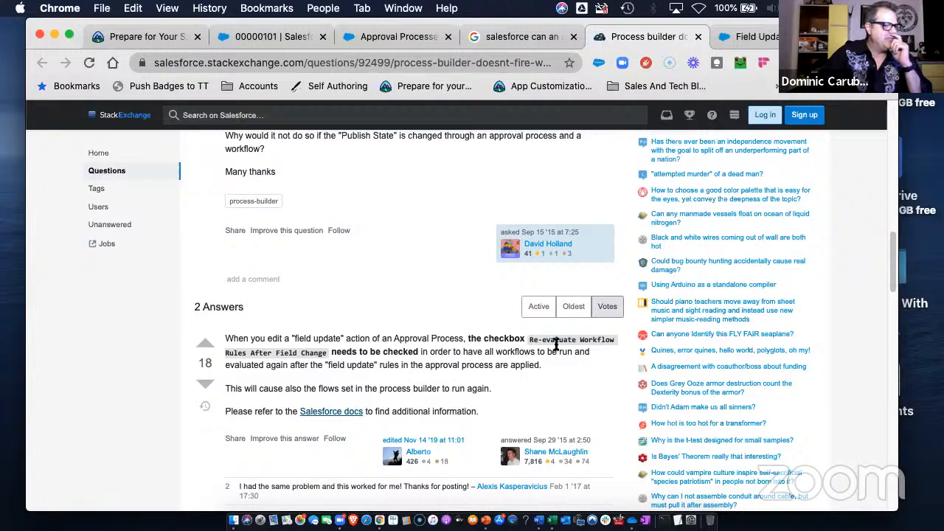
# Open the Check Approved Field update from the final approval actions of the Opportunity Approval process in Salesforce Setup.
pyautogui.click(394, 39)
pyautogui.scroll(-2, 357, 433)
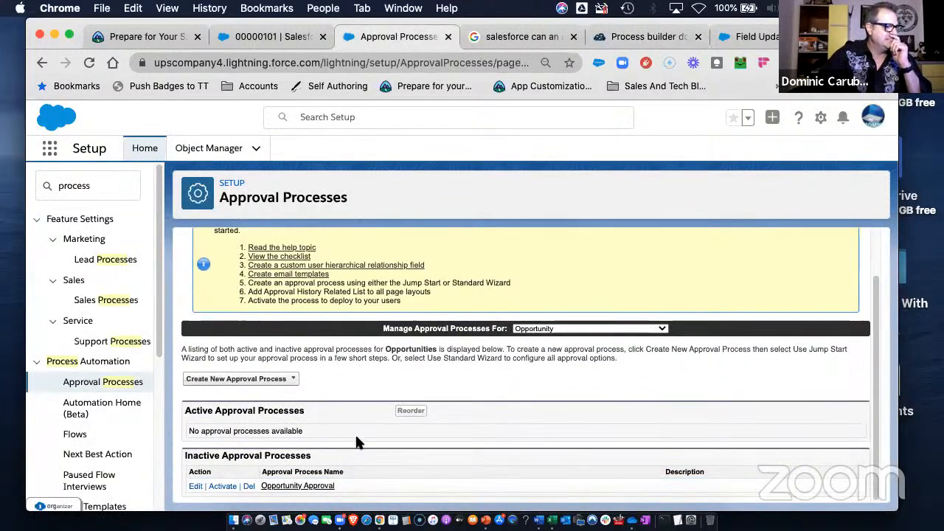
pyautogui.click(310, 486)
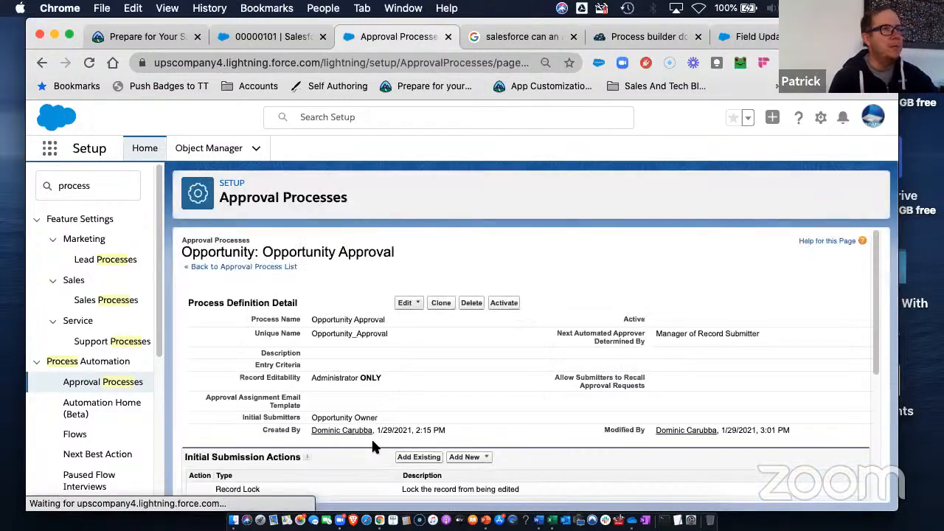
pyautogui.scroll(-5, 500, 402)
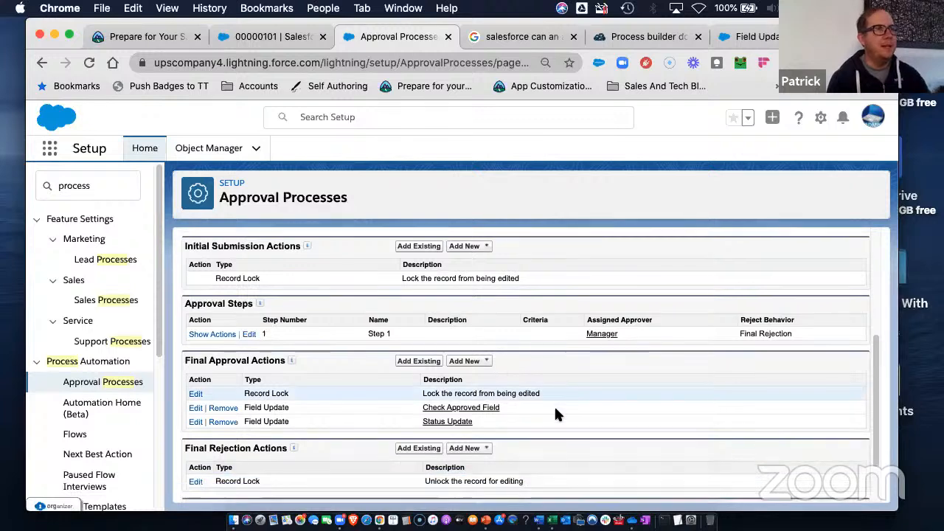
pyautogui.click(455, 409)
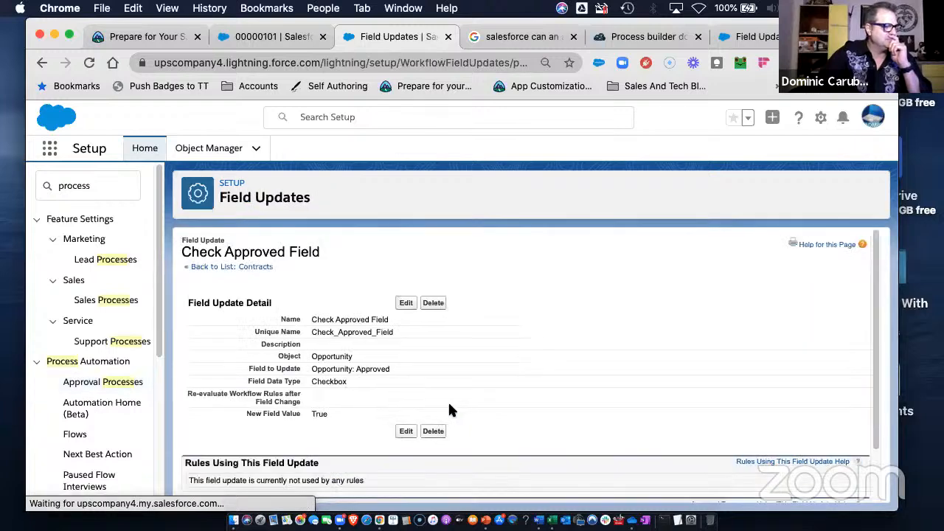
# Enable Re-evaluate Workflow Rules after Field Change on the Check Approved Field update and save it.
pyautogui.click(406, 427)
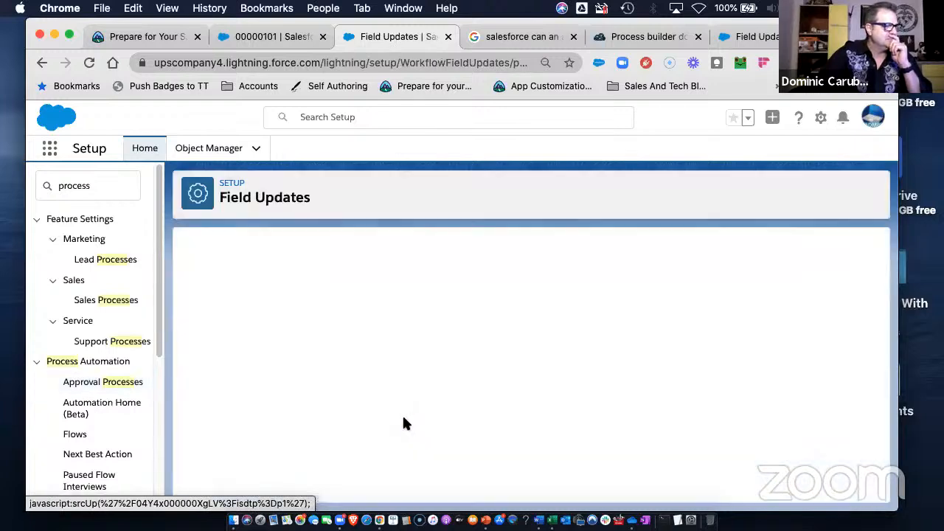
pyautogui.scroll(-2, 380, 414)
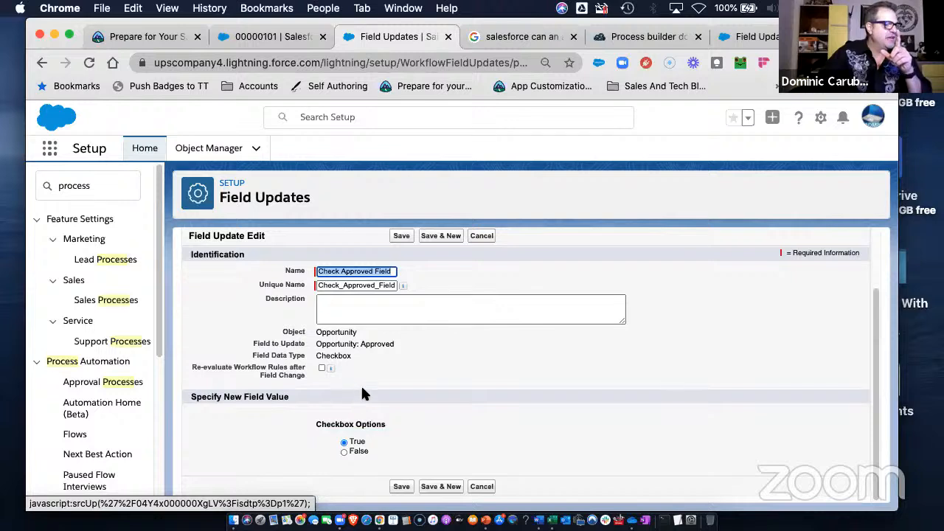
pyautogui.click(321, 368)
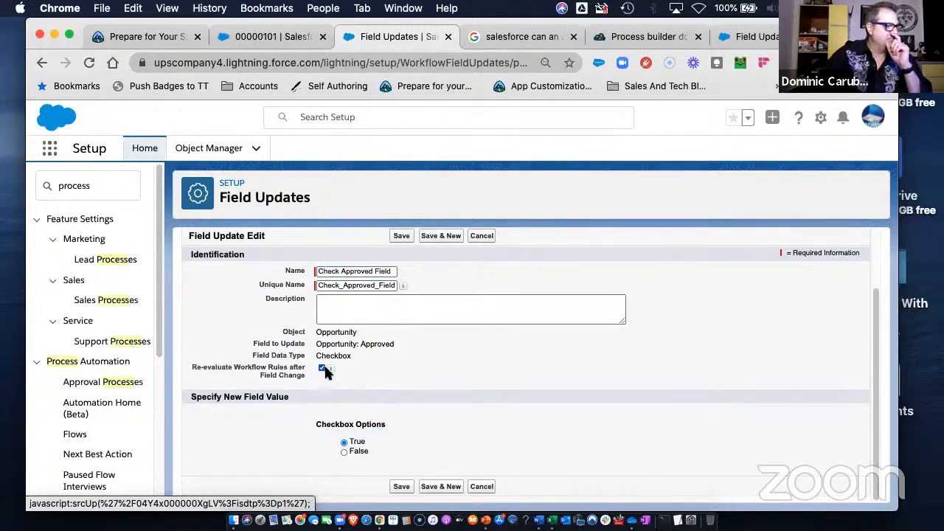
pyautogui.click(402, 489)
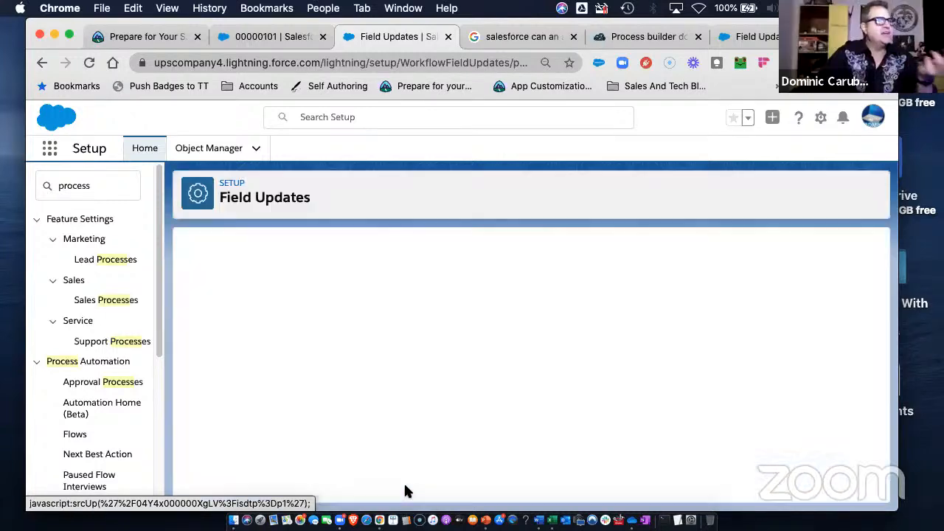
# Review the details, address and description information of the Acme draft contract.
pyautogui.click(287, 37)
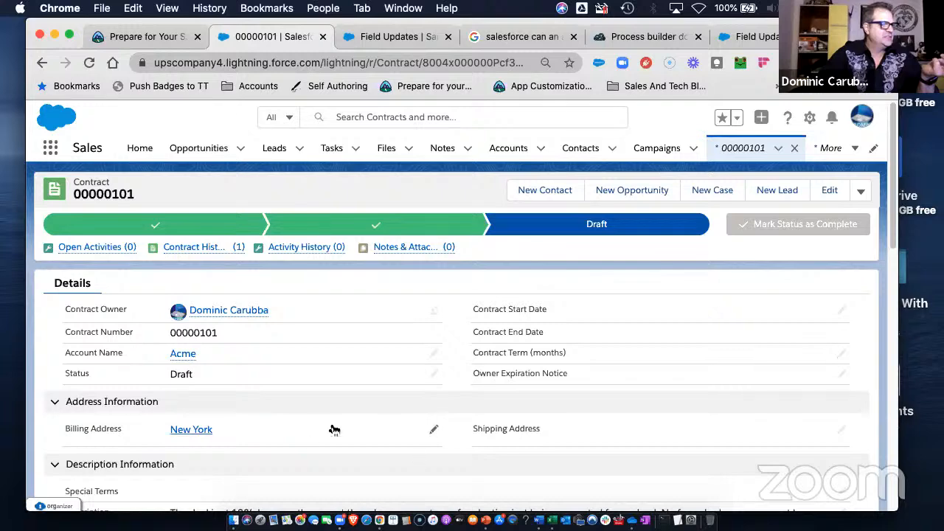
pyautogui.scroll(-2, 322, 432)
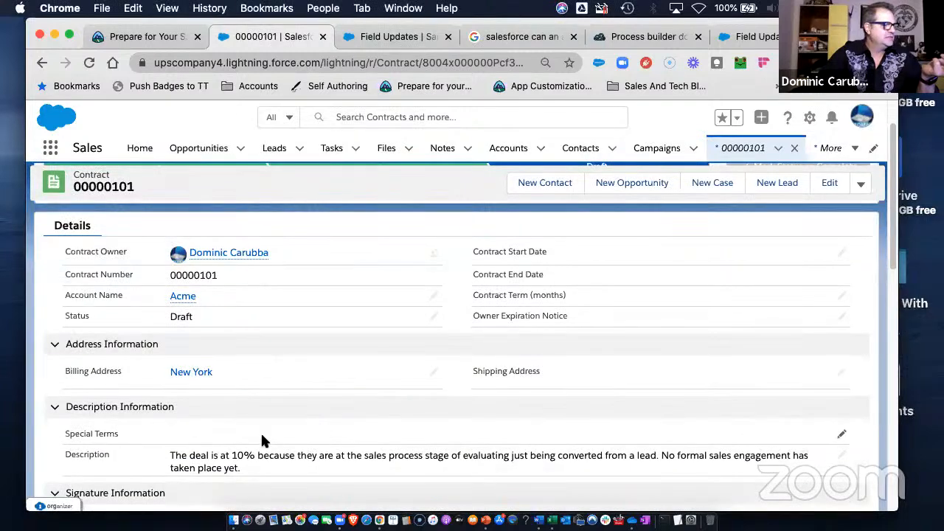
pyautogui.scroll(-1, 337, 431)
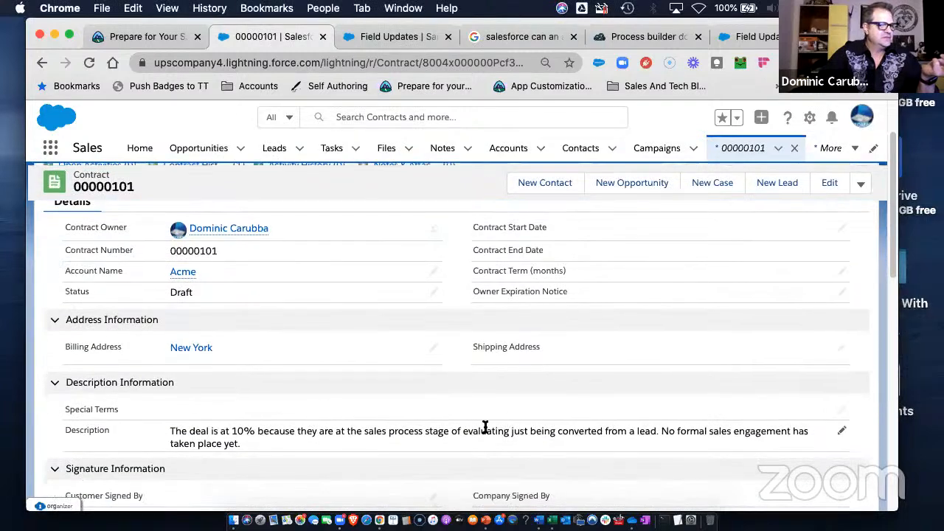
pyautogui.scroll(-3, 243, 428)
pyautogui.scroll(5, 241, 433)
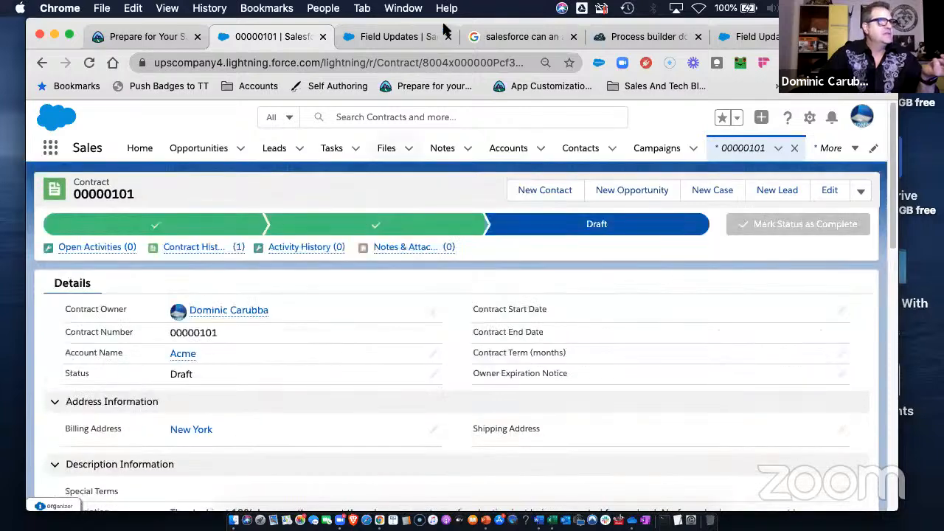
# Activate the inactive Opportunity Approval process for the Opportunity object and accept the activation warning.
pyautogui.click(406, 36)
pyautogui.scroll(-1, 325, 332)
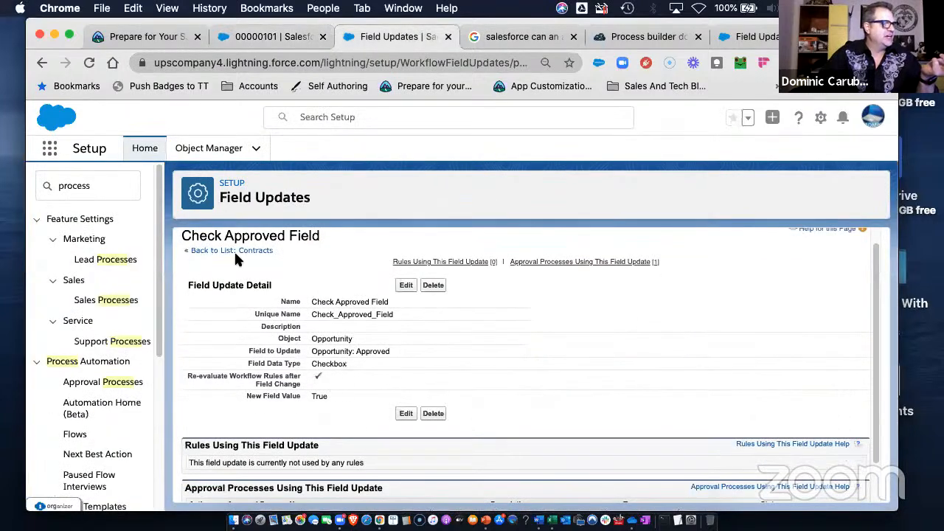
pyautogui.click(96, 384)
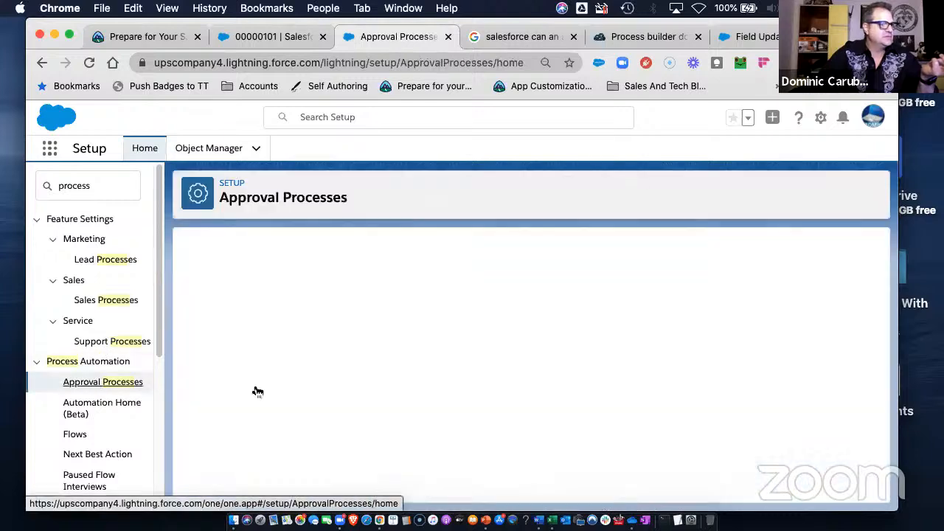
pyautogui.scroll(-2, 404, 439)
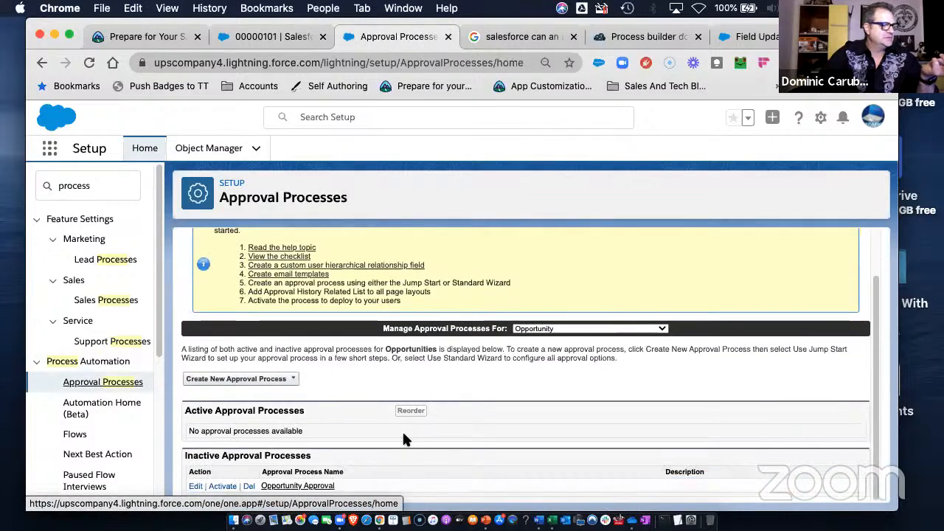
pyautogui.click(222, 486)
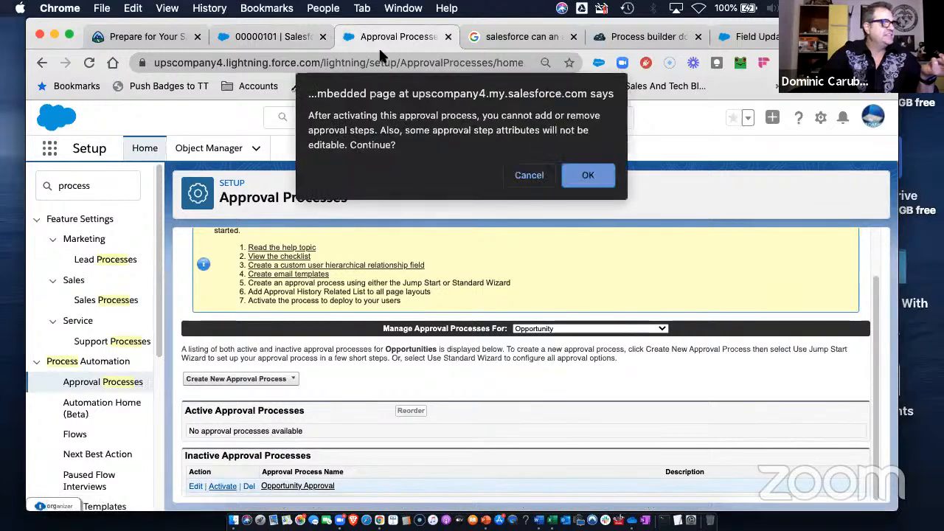
pyautogui.click(588, 175)
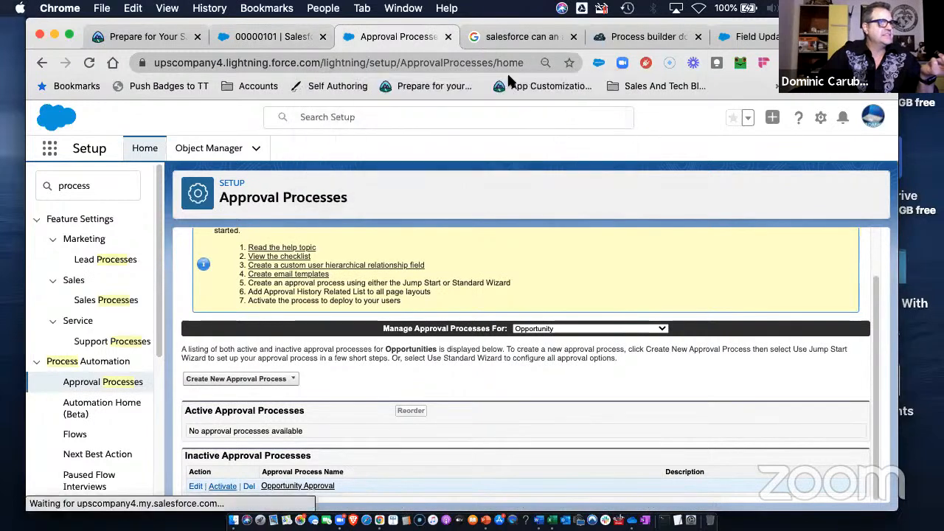
# Open the recent Acme - 1,200 Widgets opportunity in the Sales app.
pyautogui.click(258, 37)
pyautogui.click(240, 149)
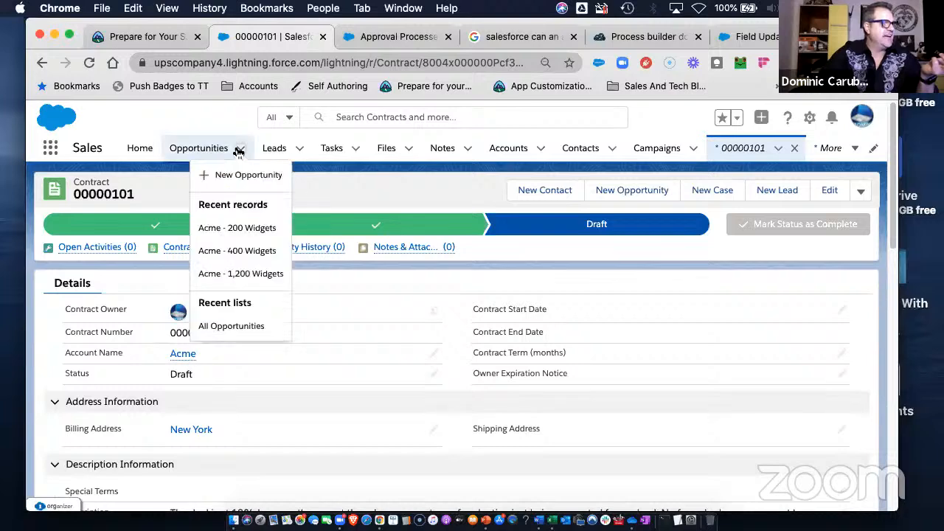
pyautogui.click(233, 273)
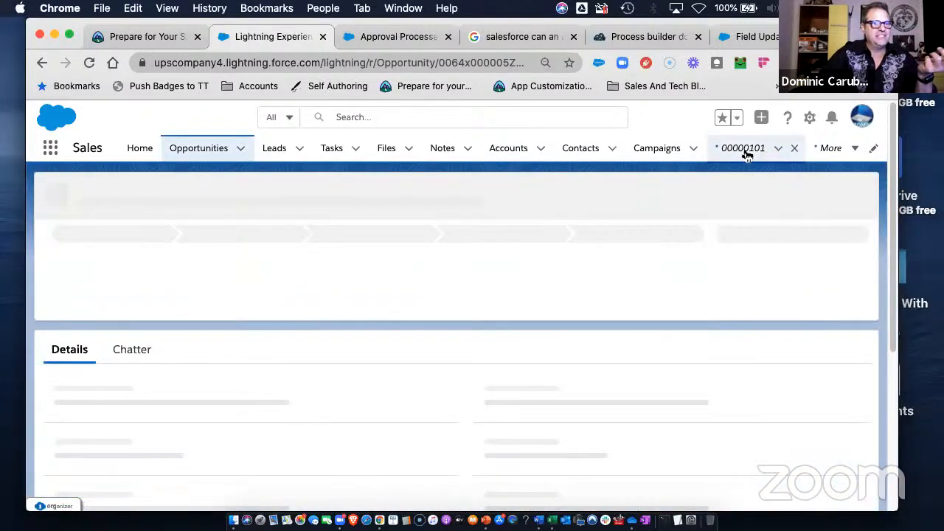
# Close the open contract's temporary navigation item and display the contracts list with the All Contracts view.
pyautogui.click(797, 150)
pyautogui.click(816, 147)
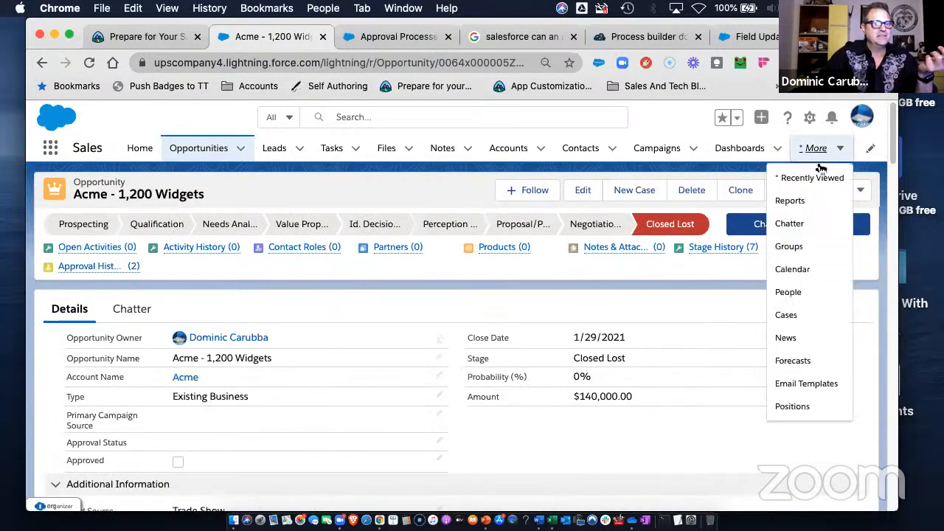
pyautogui.click(818, 176)
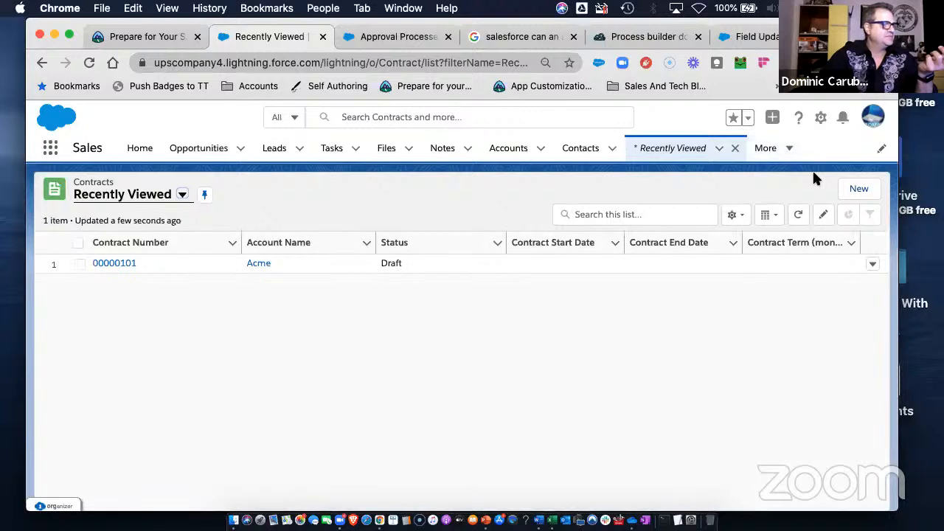
pyautogui.click(164, 201)
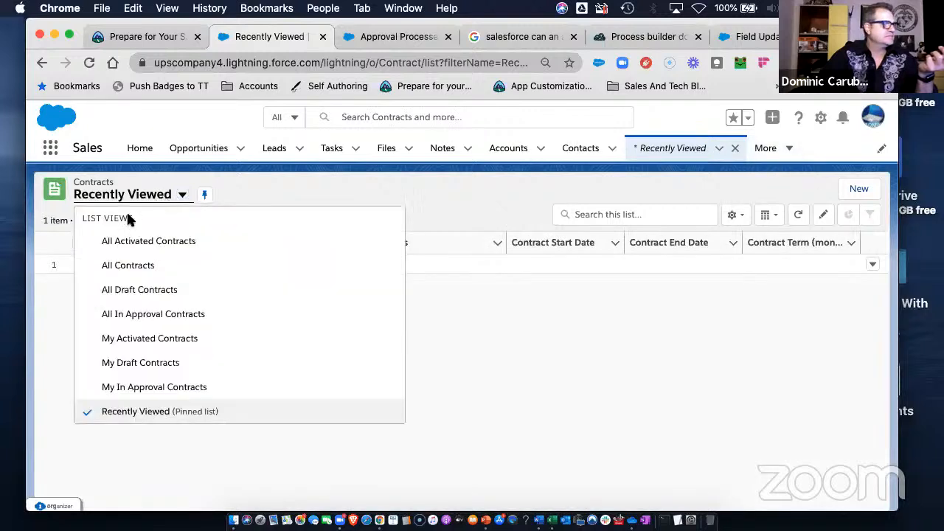
pyautogui.click(122, 265)
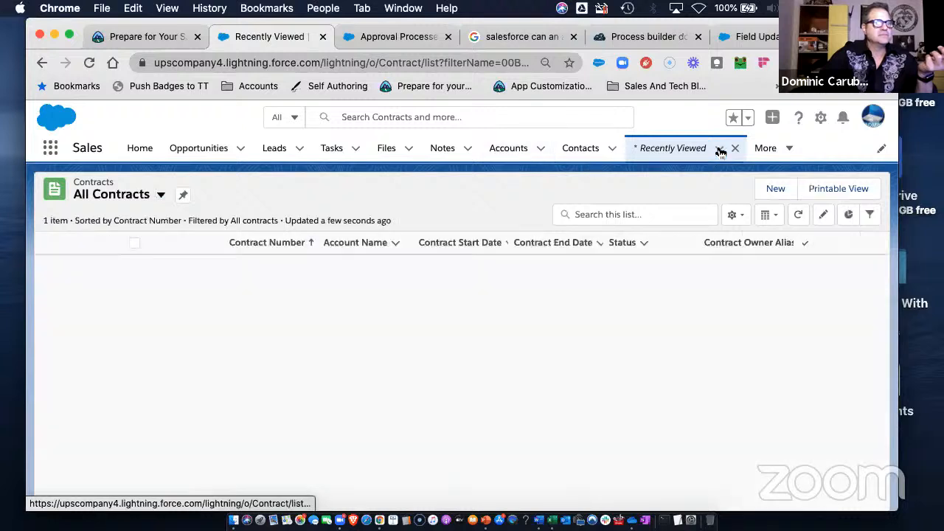
# Add the All Contracts list permanently to the Sales app's navigation bar.
pyautogui.click(744, 149)
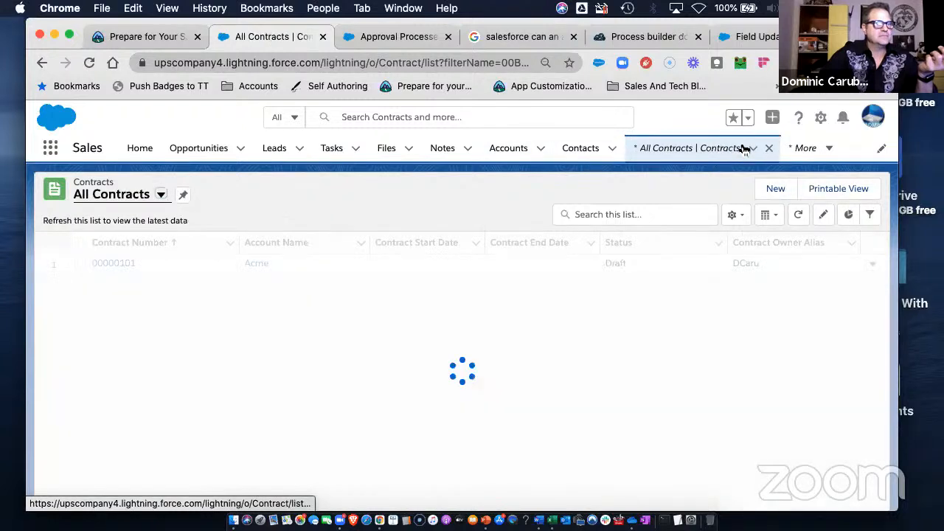
pyautogui.click(751, 150)
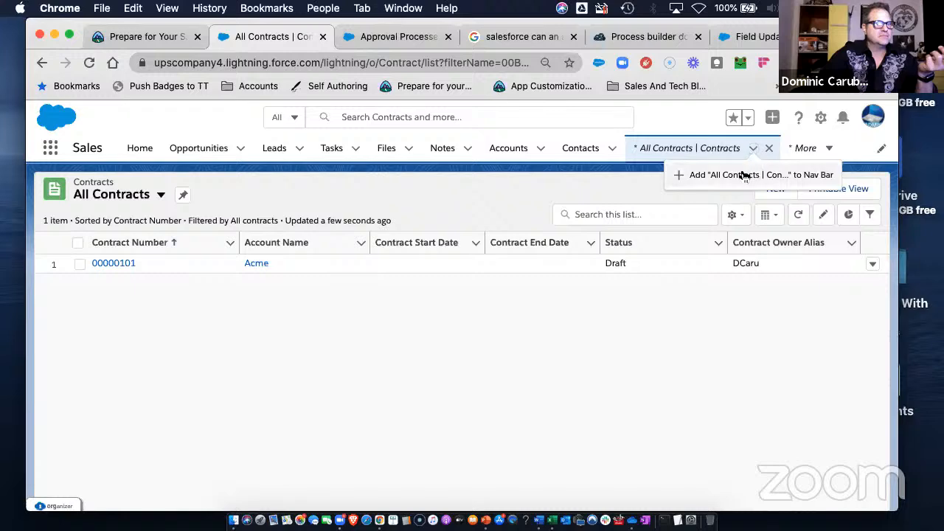
pyautogui.click(742, 174)
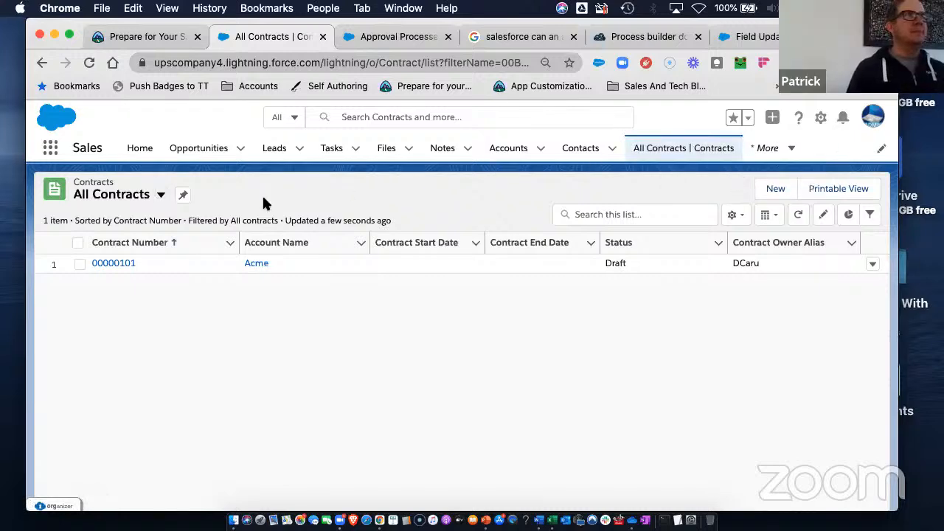
# Clear the Quick Find filter in Setup and open the Queues page from the Users administration section.
pyautogui.click(402, 38)
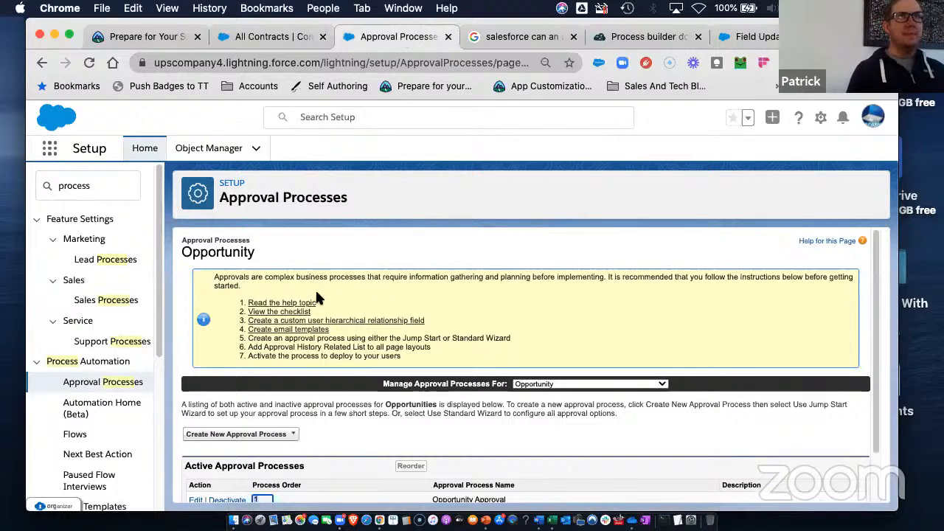
pyautogui.moveTo(116, 185); pyautogui.dragTo(59, 191)
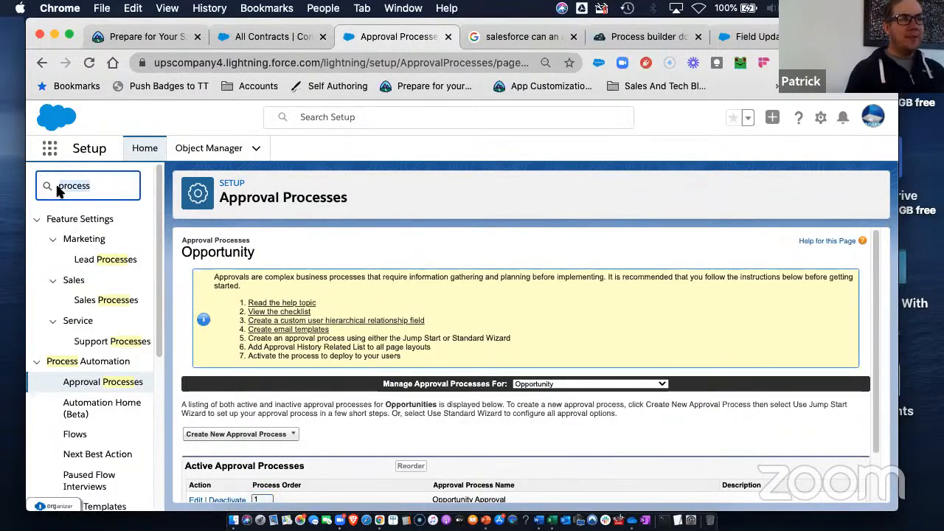
pyautogui.press('BackSpace')
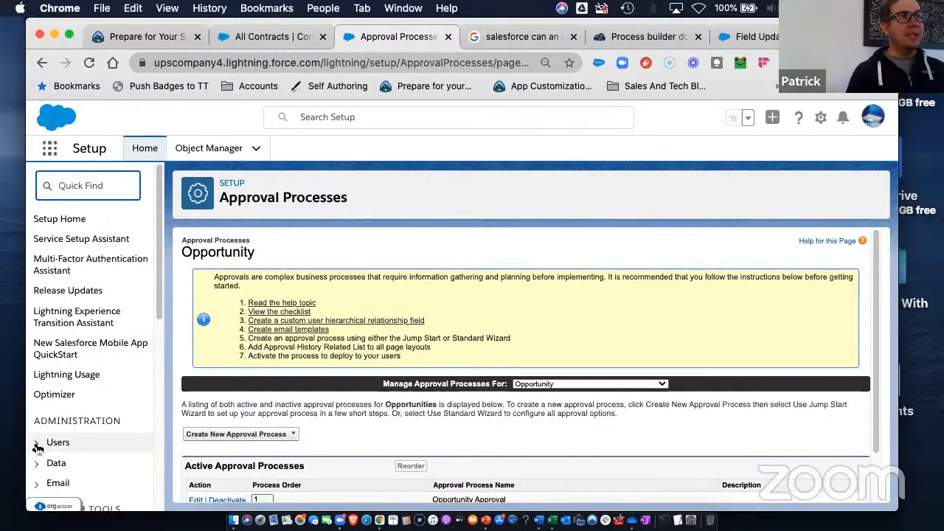
pyautogui.click(59, 445)
pyautogui.scroll(-2, 114, 415)
pyautogui.scroll(-2, 111, 417)
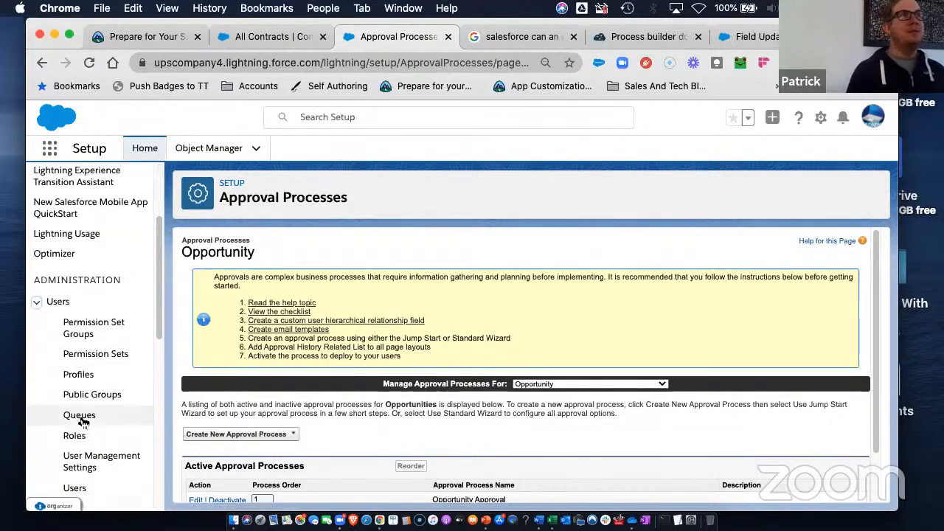
pyautogui.click(80, 415)
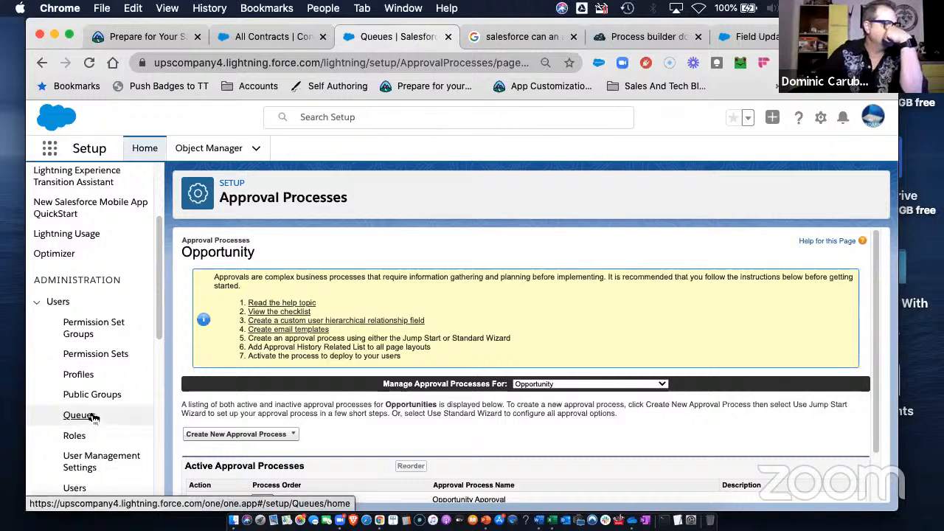
pyautogui.scroll(-6, 99, 413)
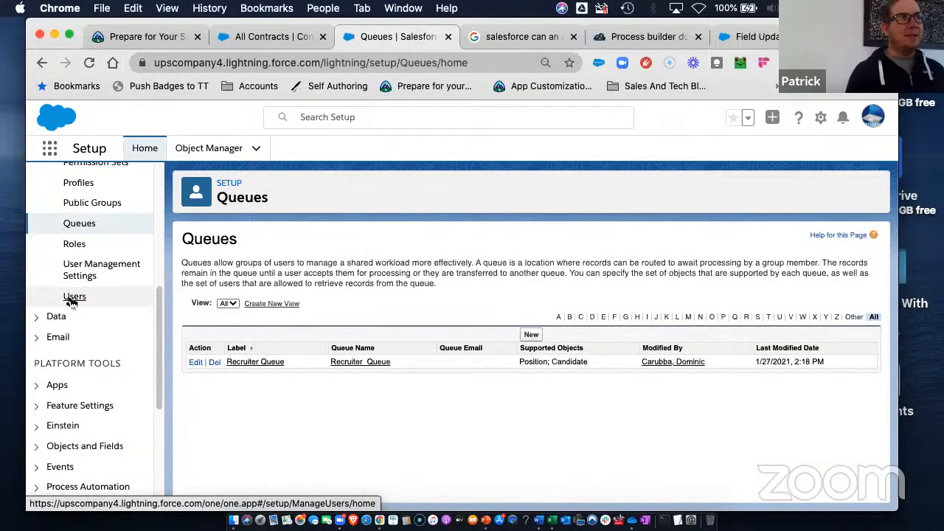
# Log in as the CEO user from the Users setup page and approve the pending Acme - 1,200 Widgets opportunity request.
pyautogui.click(74, 297)
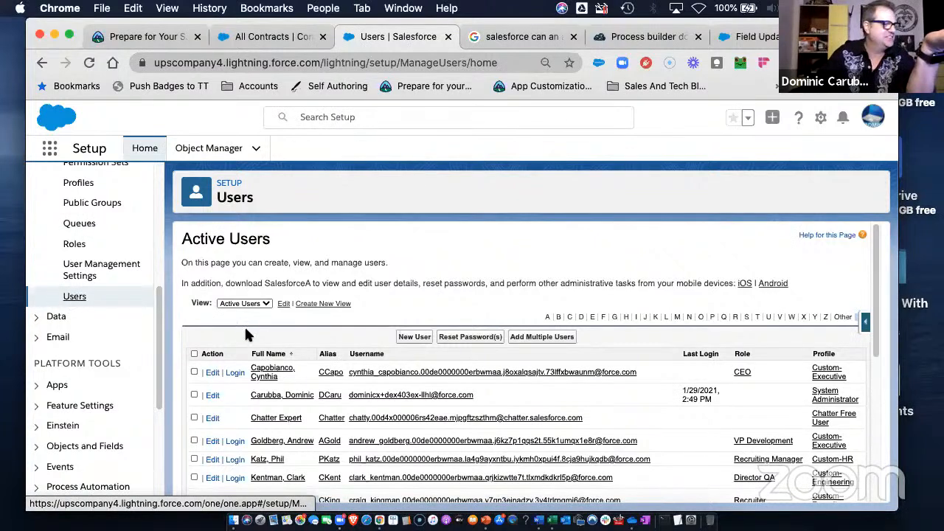
pyautogui.click(234, 373)
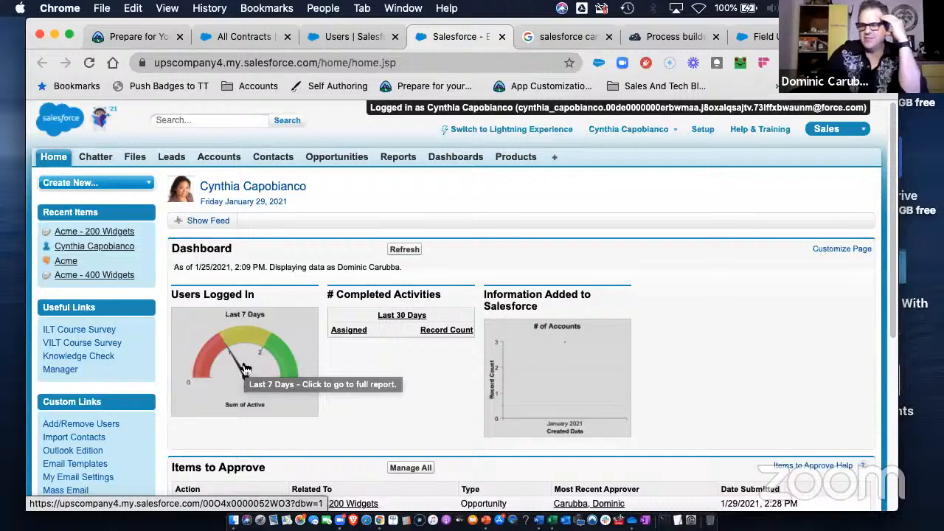
pyautogui.scroll(-4, 263, 366)
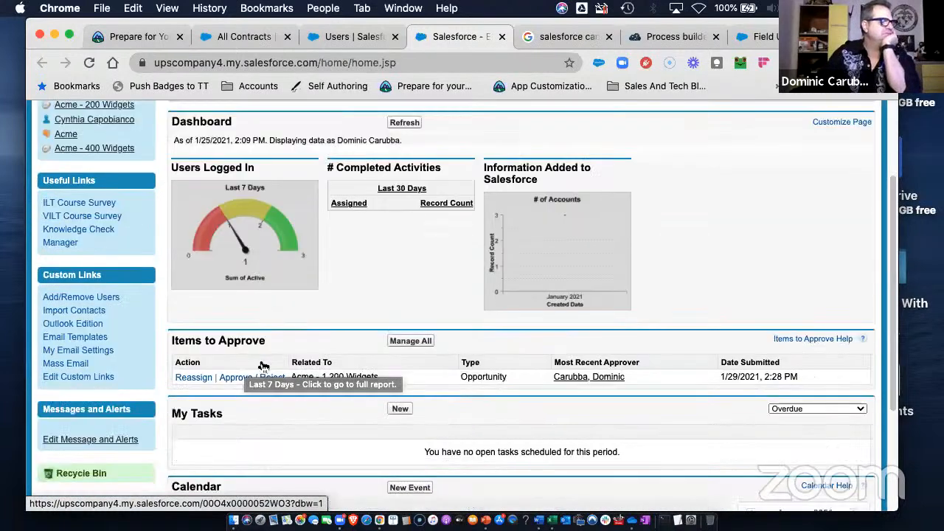
pyautogui.click(251, 376)
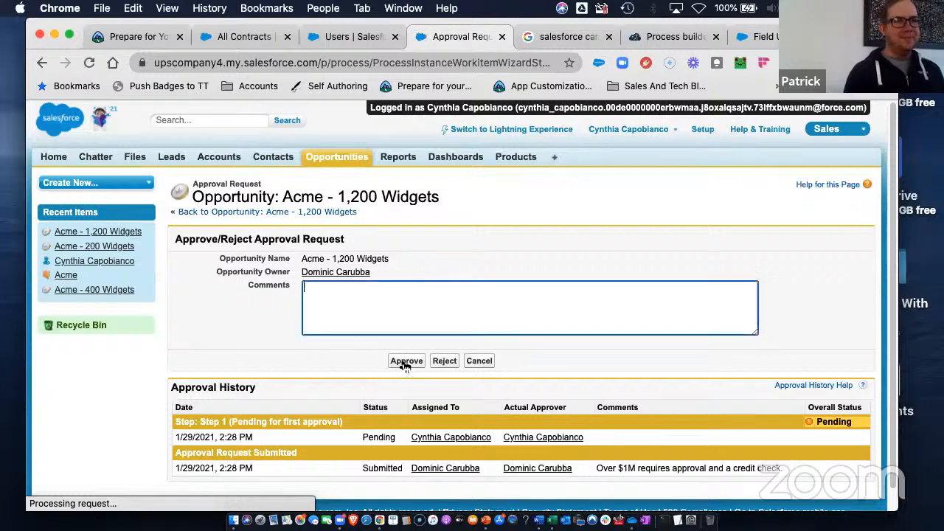
pyautogui.click(406, 360)
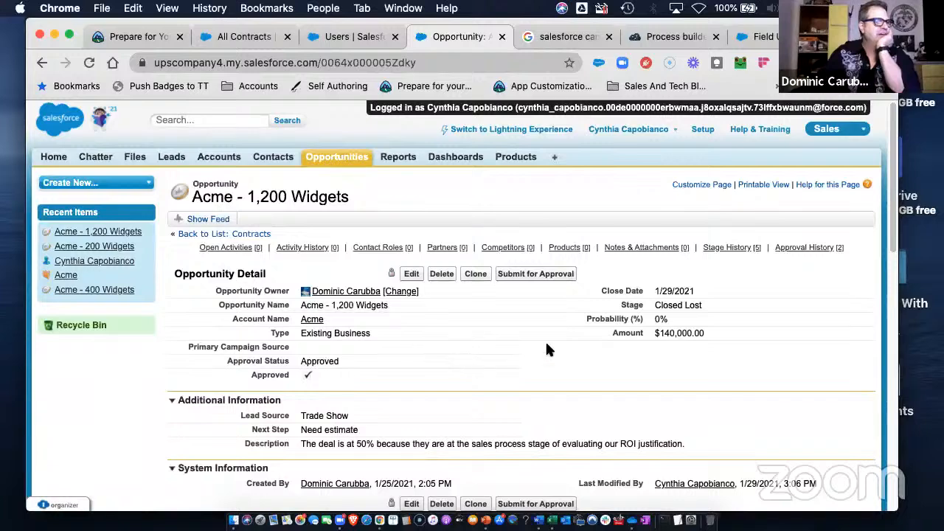
# Show the Acme - 1,200 Widgets opportunity's feed, review its updates and hide the feed again.
pyautogui.click(209, 219)
pyautogui.scroll(-1, 374, 351)
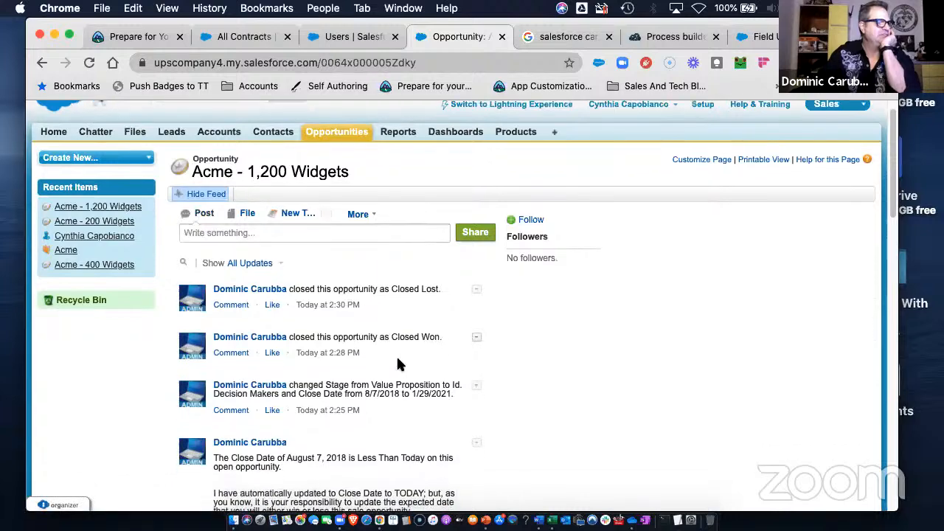
pyautogui.scroll(-5, 397, 359)
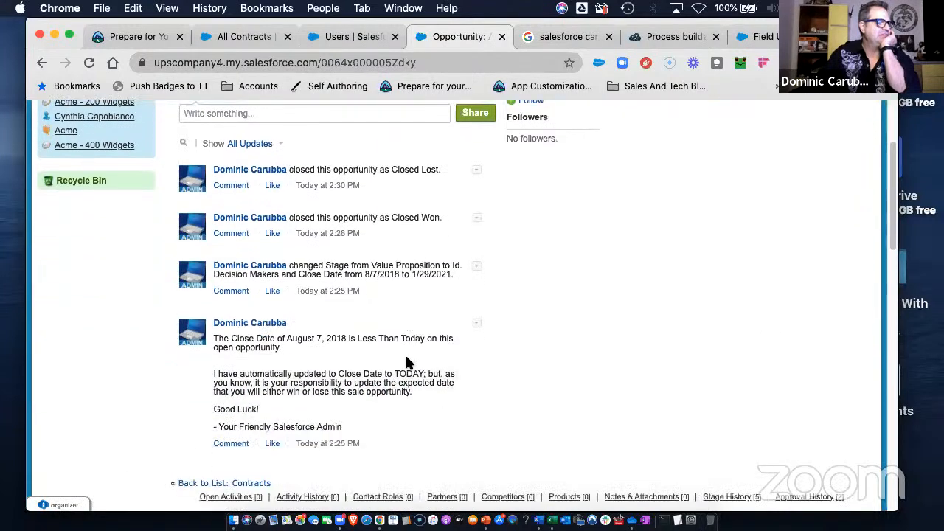
pyautogui.scroll(-5, 340, 353)
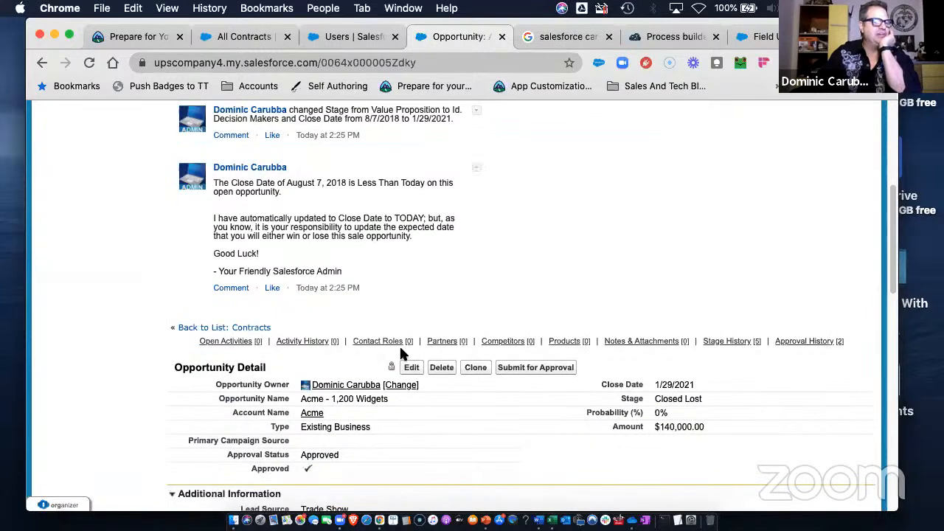
pyautogui.scroll(10, 398, 339)
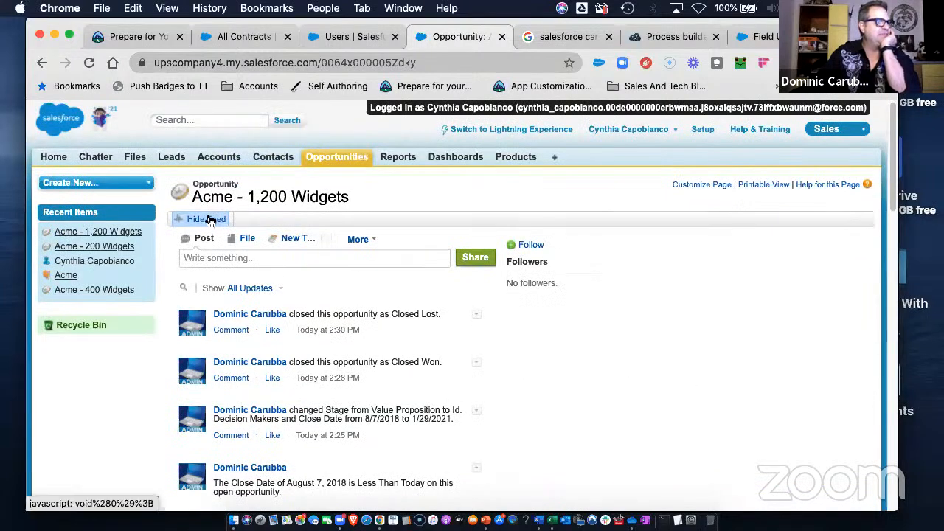
pyautogui.click(209, 219)
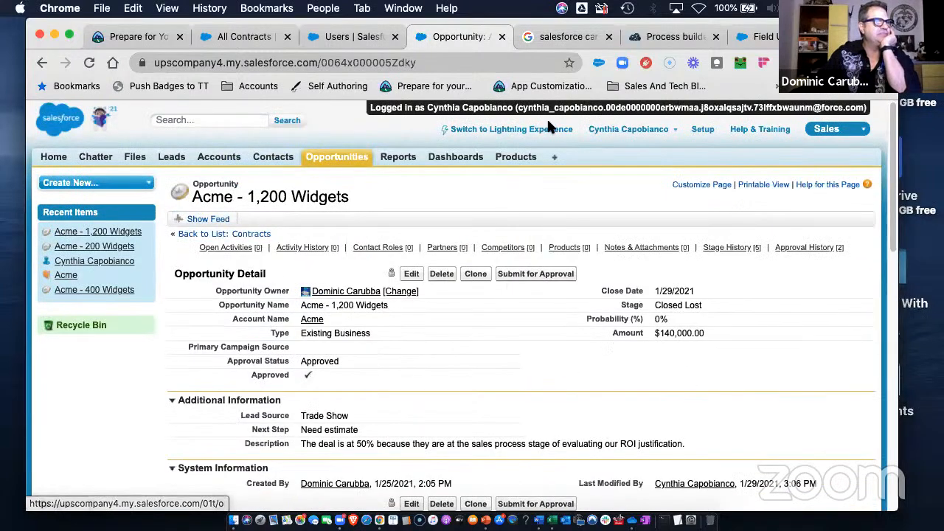
# Log out of the CEO user's session and reload the All Contracts list as the administrator.
pyautogui.click(627, 129)
pyautogui.click(558, 216)
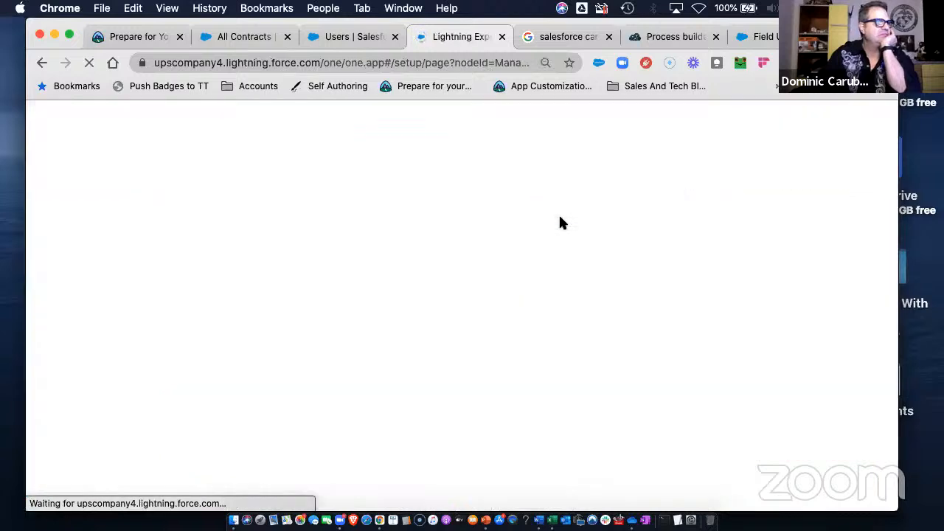
pyautogui.click(242, 38)
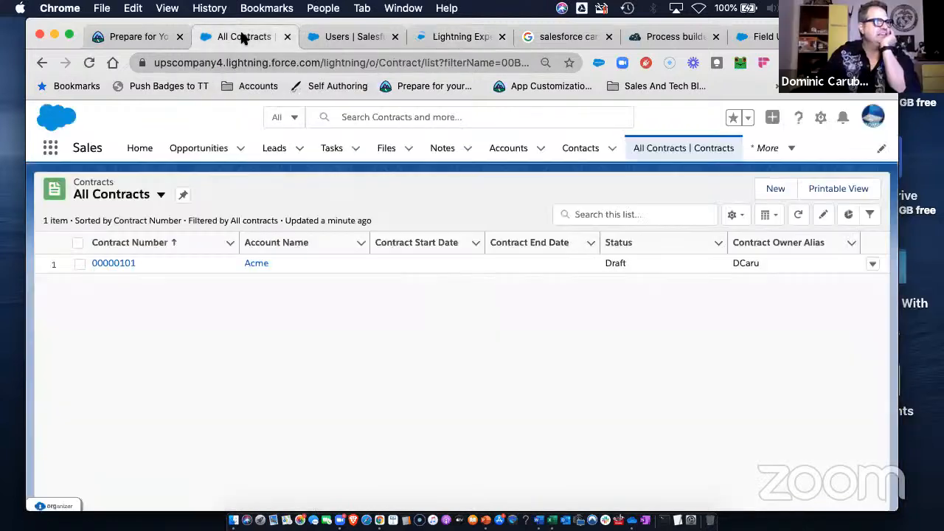
pyautogui.click(89, 63)
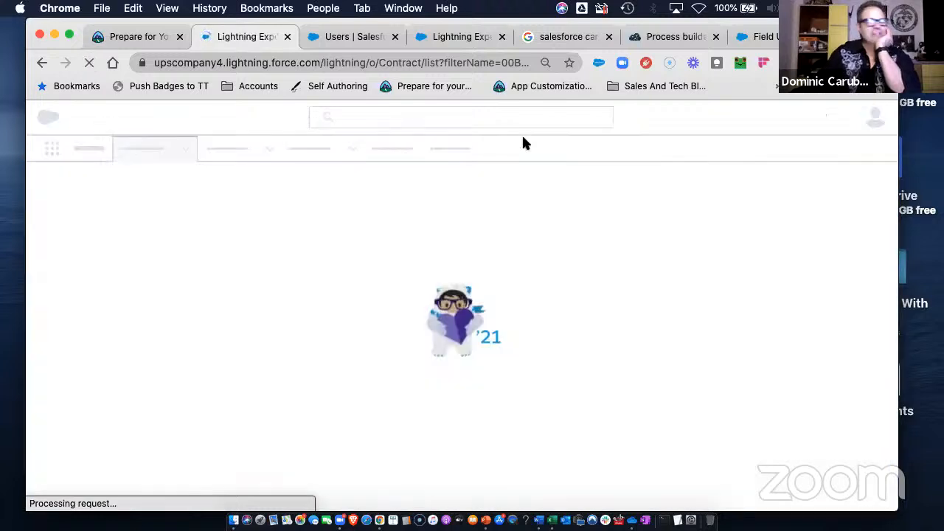
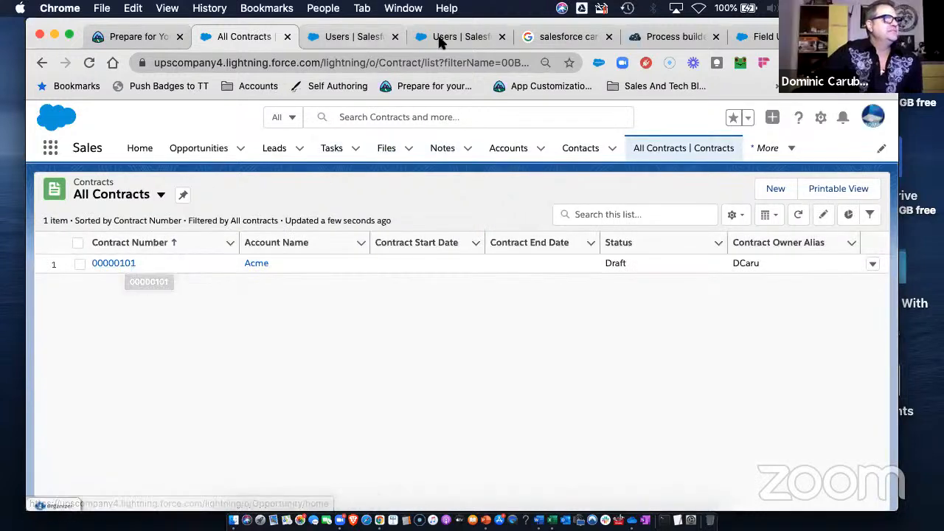
# Close the Stack Exchange page about Process Builder and return to the All Contracts list.
pyautogui.click(673, 37)
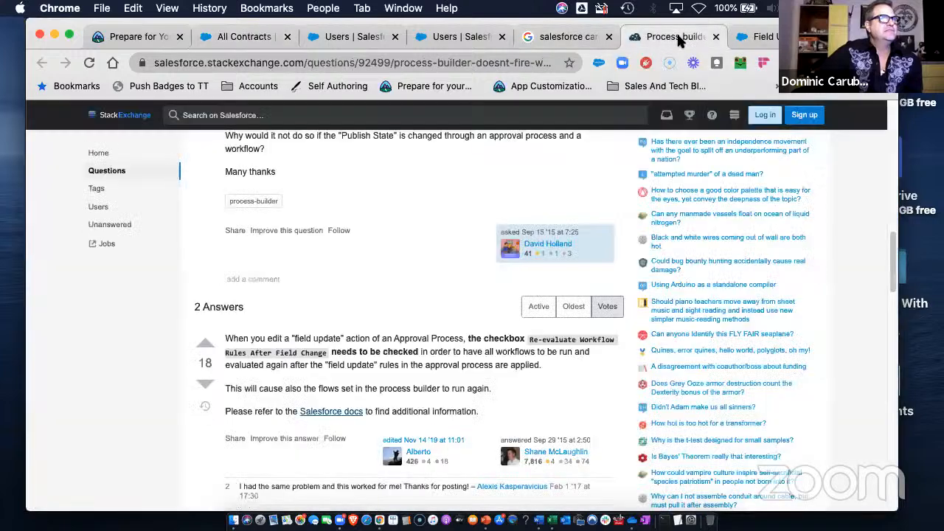
pyautogui.click(716, 37)
pyautogui.click(559, 37)
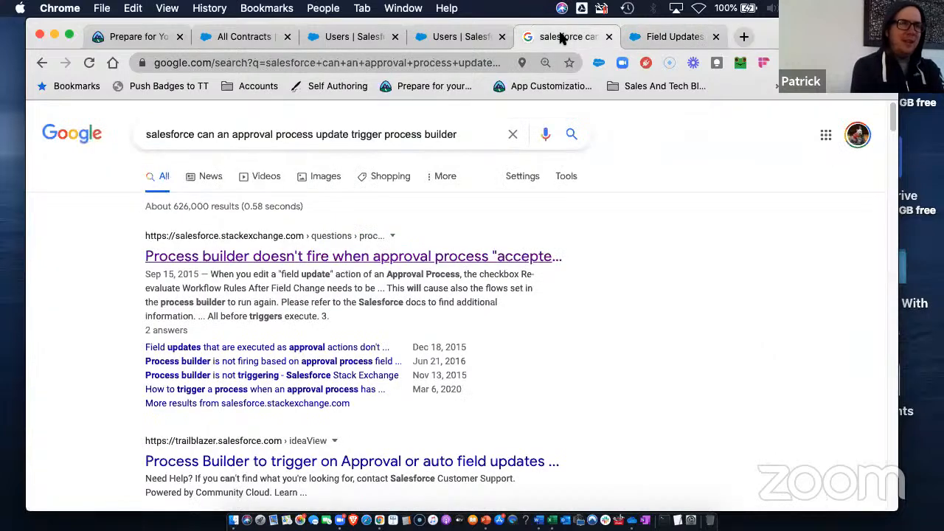
pyautogui.click(442, 37)
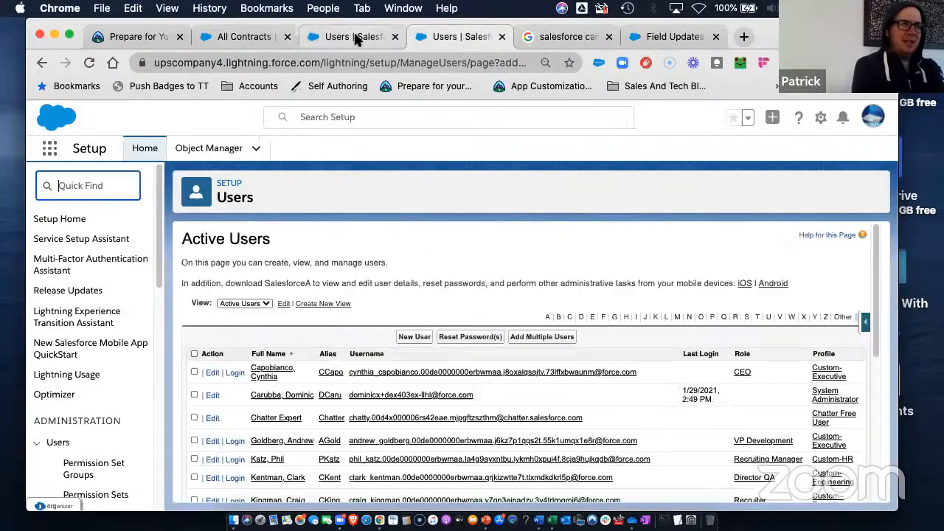
pyautogui.click(358, 37)
pyautogui.click(246, 37)
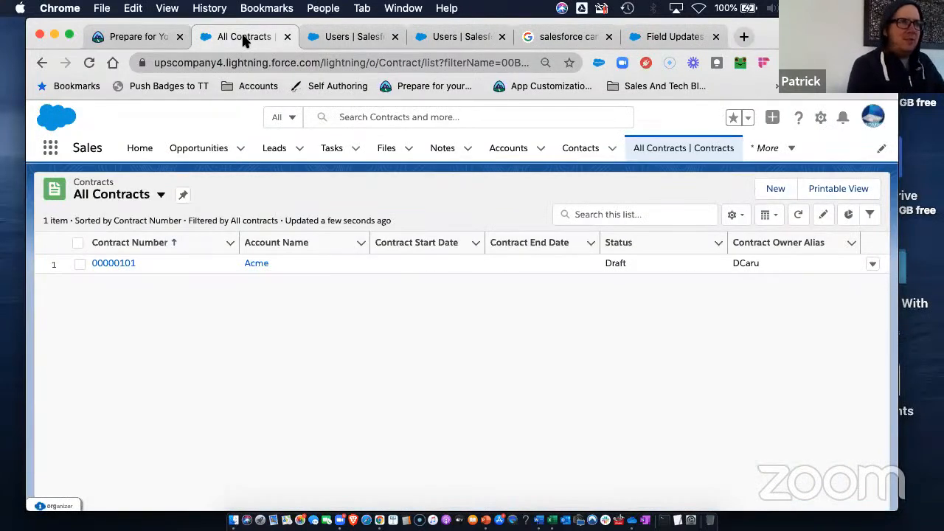
# Open the Acme contract from the list and review its details and available record actions.
pyautogui.click(120, 265)
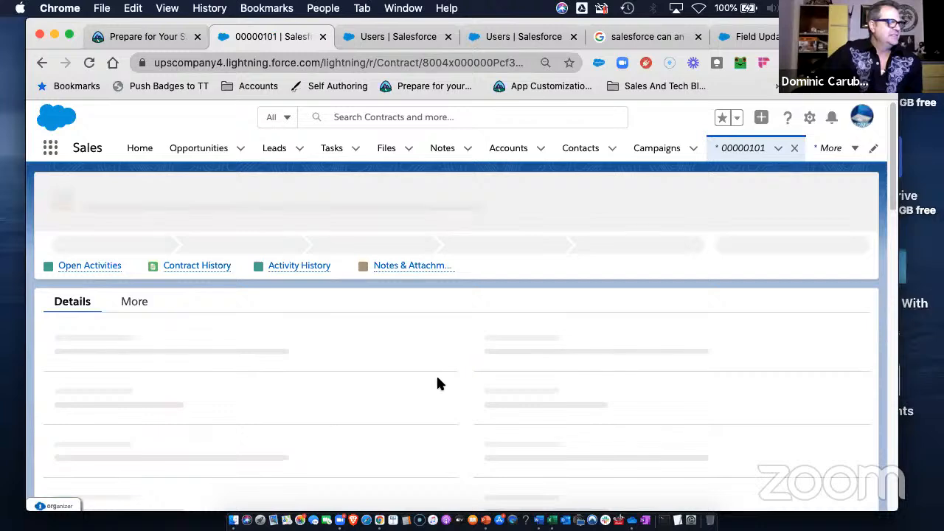
pyautogui.scroll(-1, 399, 377)
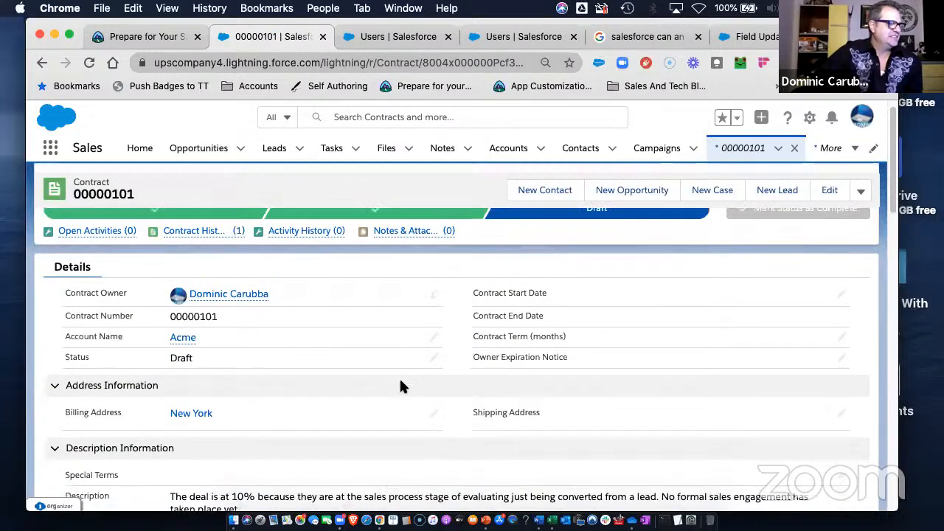
pyautogui.scroll(-3, 402, 382)
pyautogui.scroll(3, 516, 332)
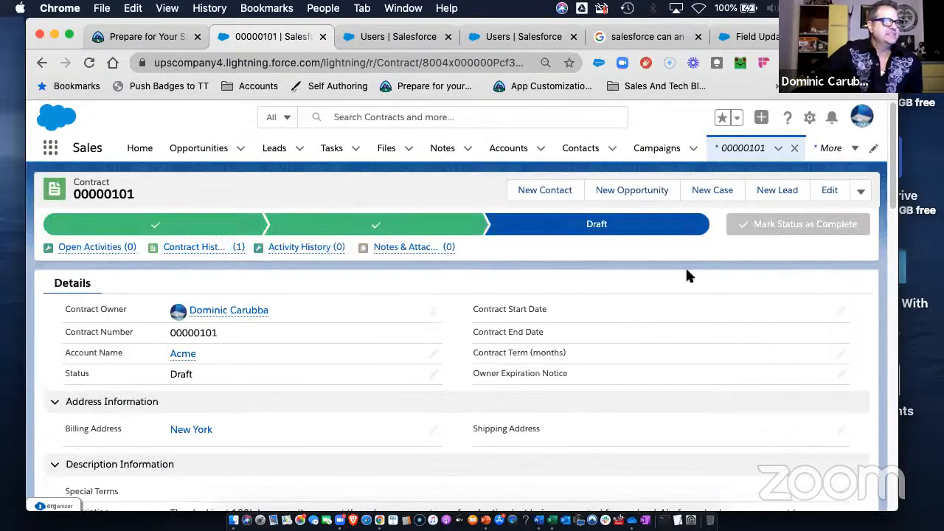
pyautogui.click(862, 193)
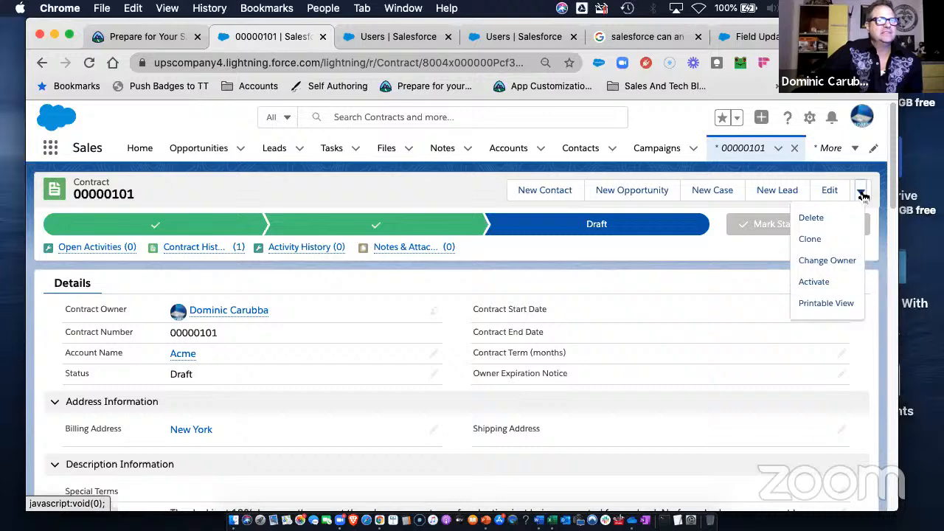
pyautogui.click(640, 234)
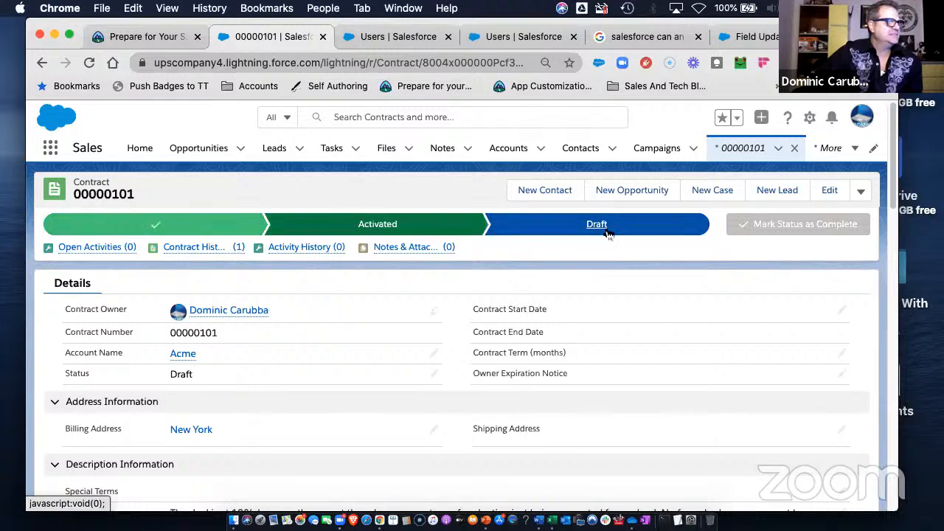
# Try to mark Activated as the Acme contract's current status.
pyautogui.click(442, 234)
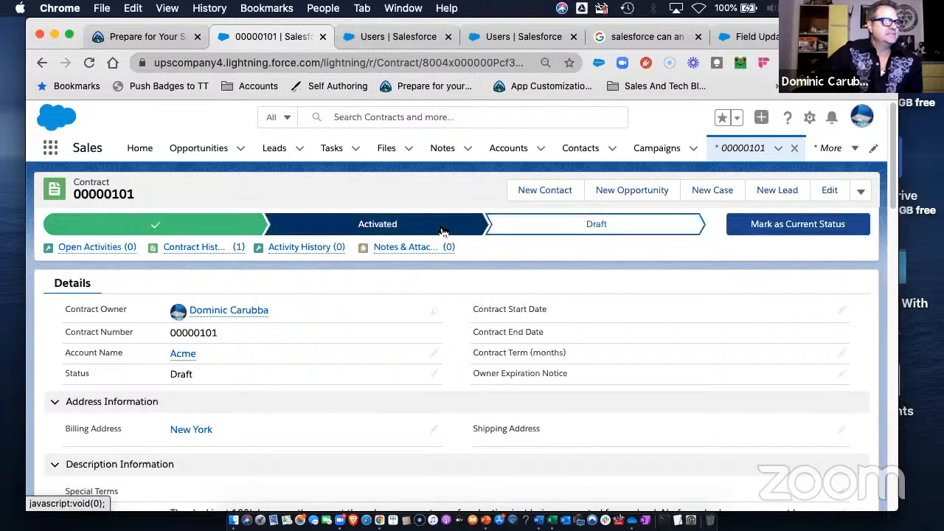
pyautogui.click(791, 230)
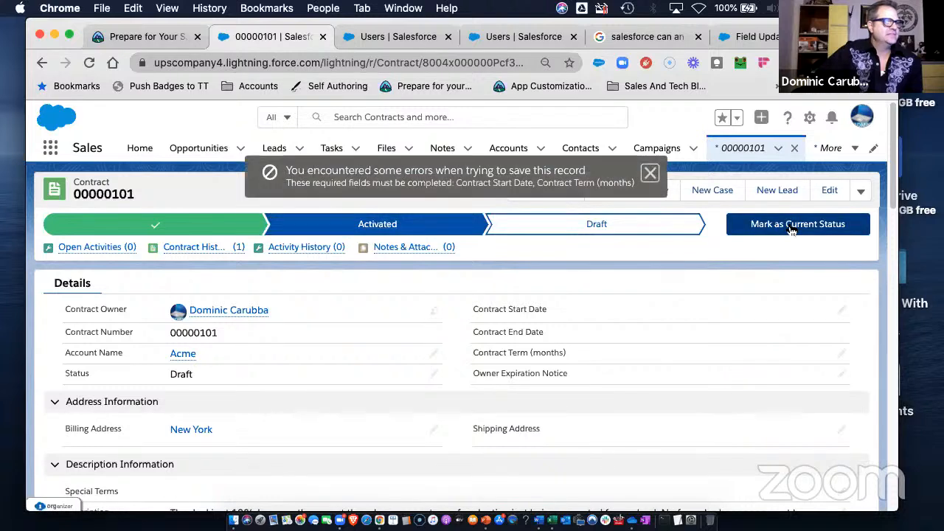
pyautogui.click(656, 174)
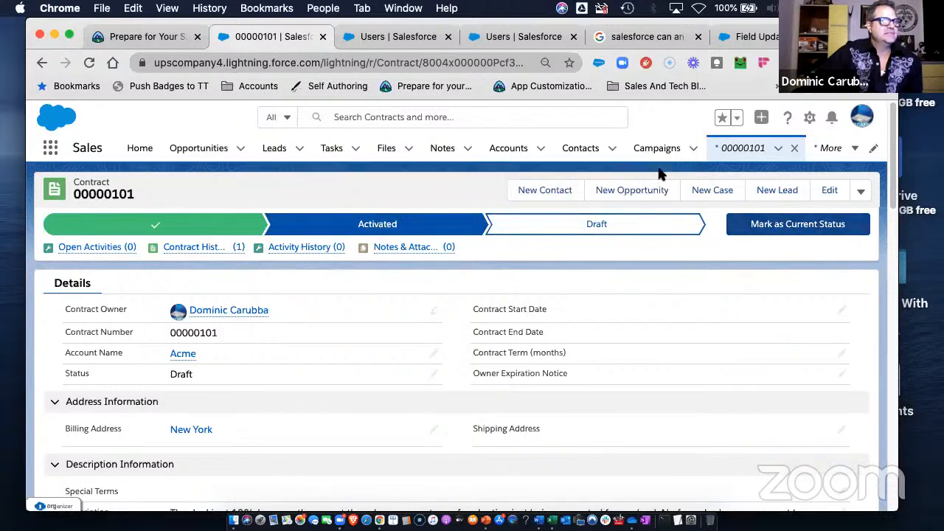
# Delete the draft Acme contract and confirm the deletion.
pyautogui.click(860, 193)
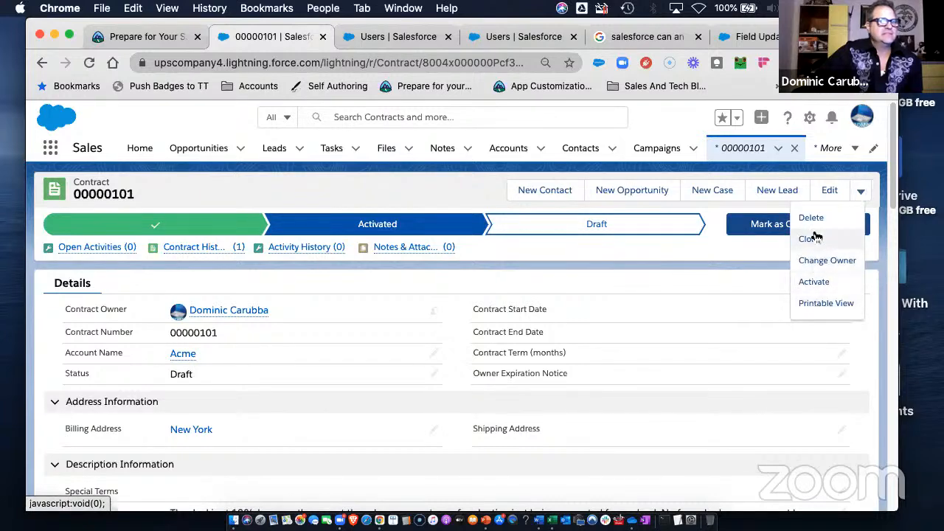
pyautogui.click(791, 222)
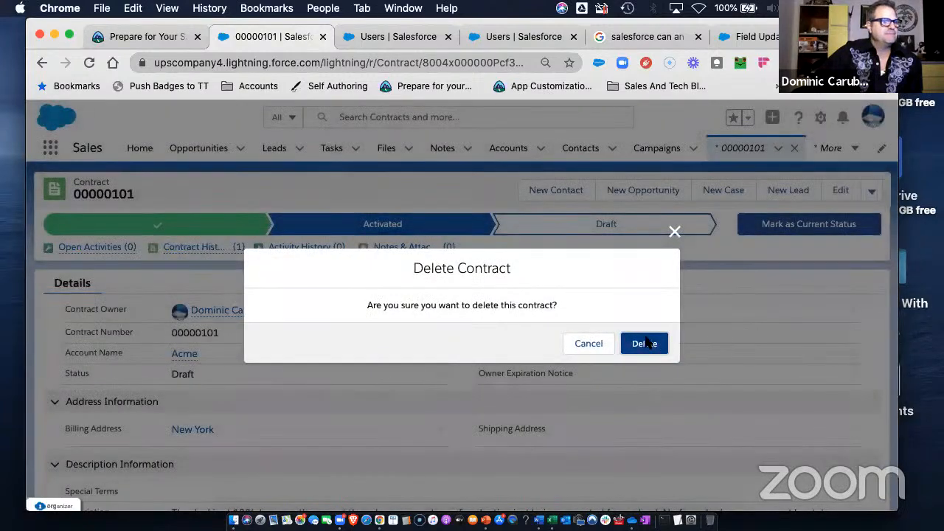
pyautogui.click(643, 343)
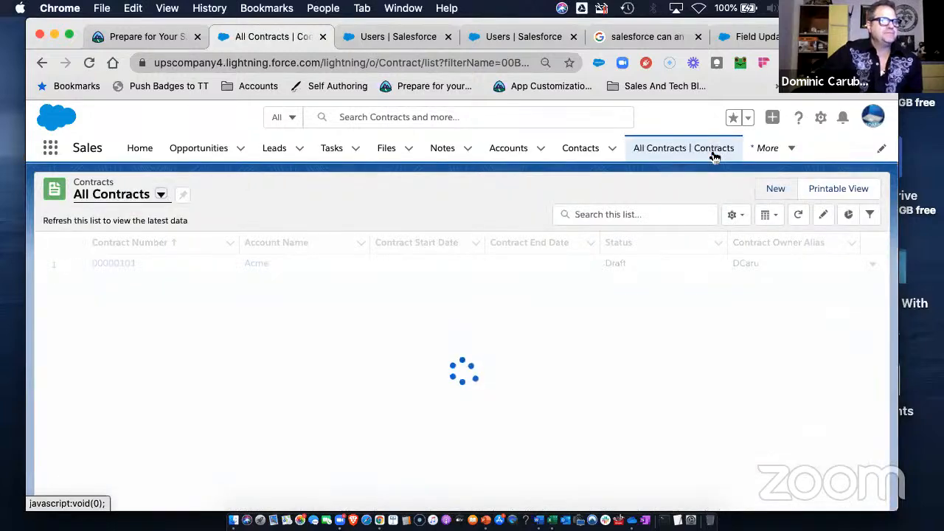
# Clear the temporary navigation items for the deleted contract and the Recently Viewed list, returning to All Contracts.
pyautogui.click(781, 150)
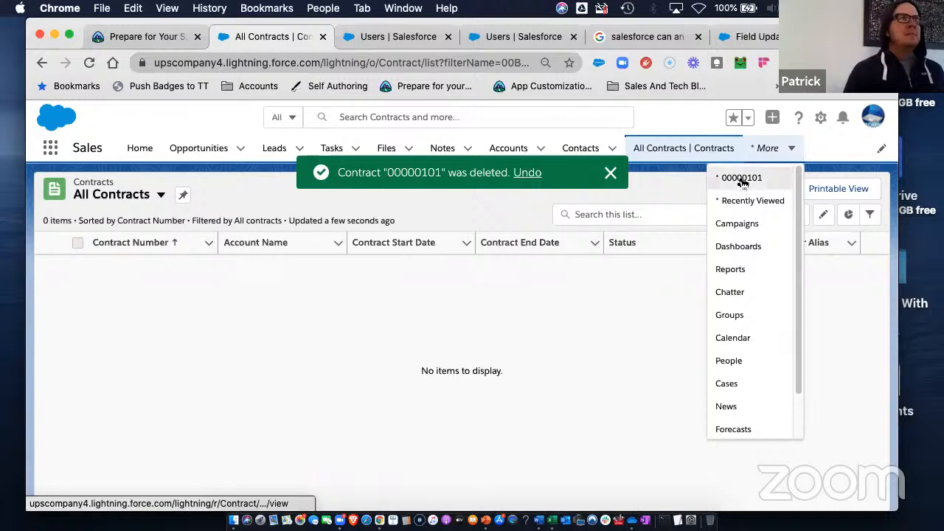
pyautogui.click(742, 178)
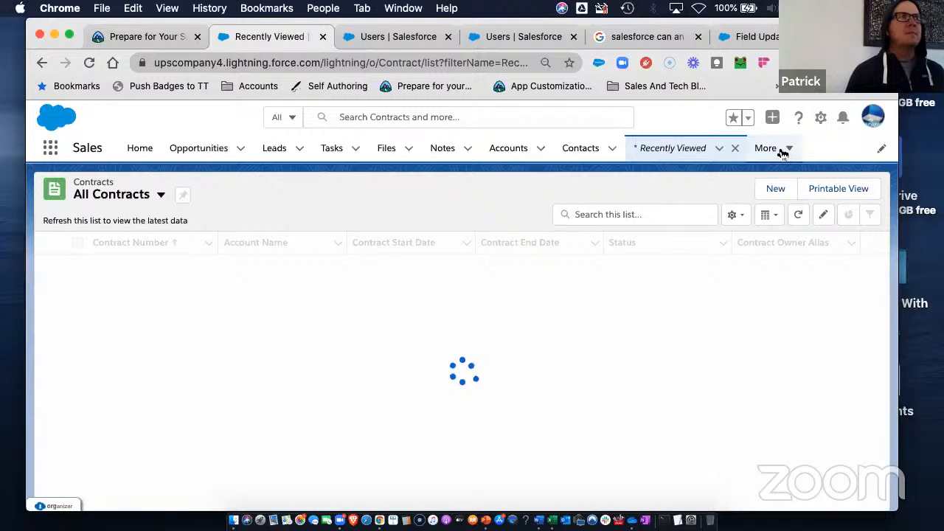
pyautogui.click(776, 149)
pyautogui.click(728, 152)
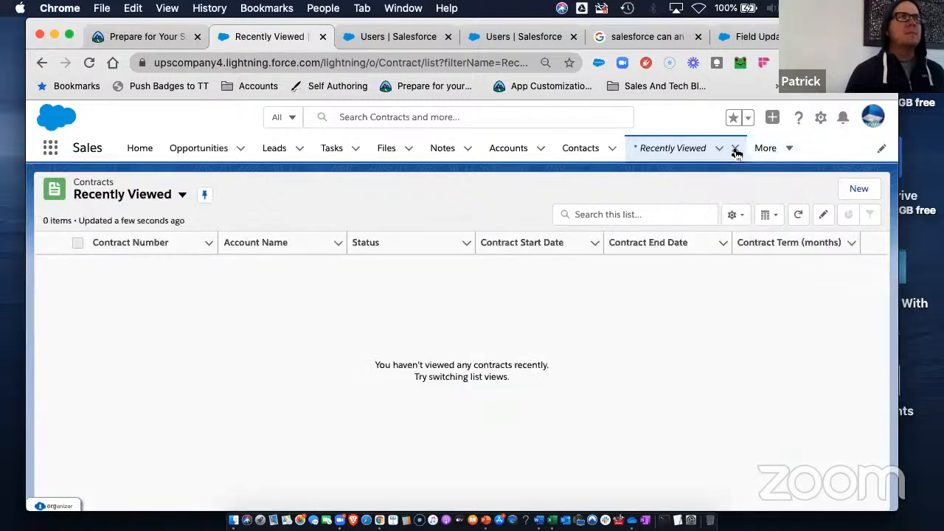
pyautogui.click(736, 151)
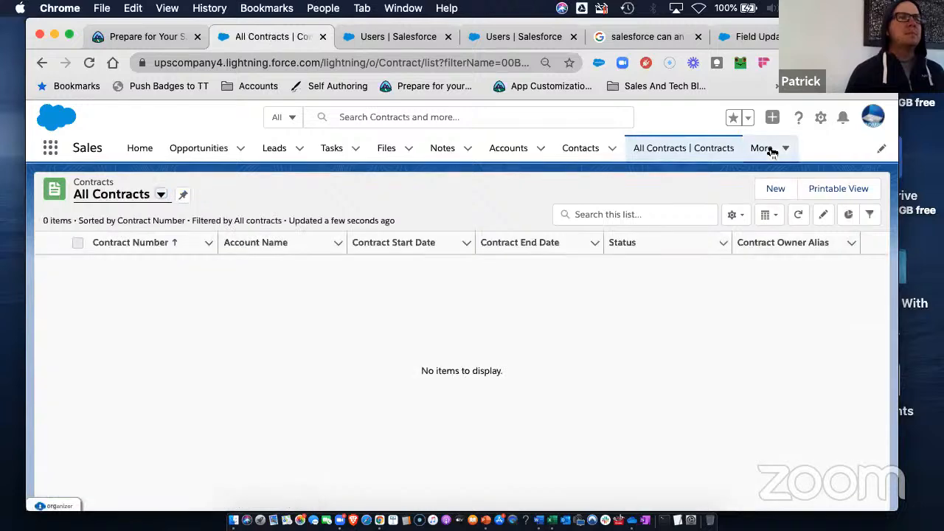
# Search Setup for "process" and open Approval Processes to review the active approval processes for Opportunity.
pyautogui.click(379, 38)
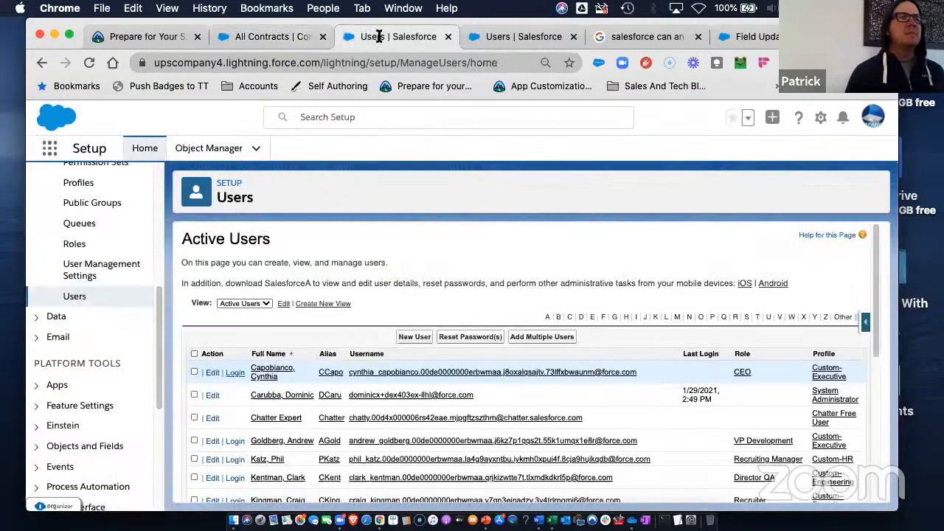
pyautogui.click(520, 39)
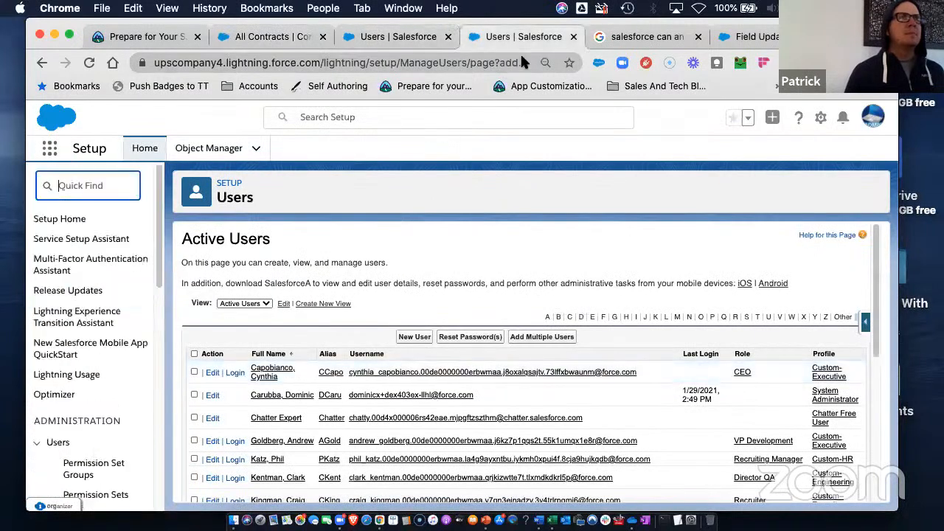
pyautogui.click(93, 185)
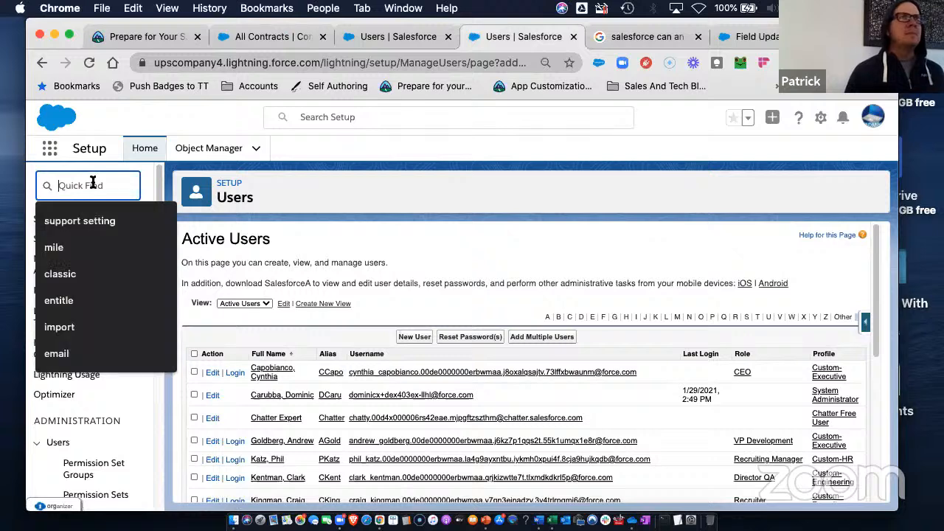
pyautogui.write('process')
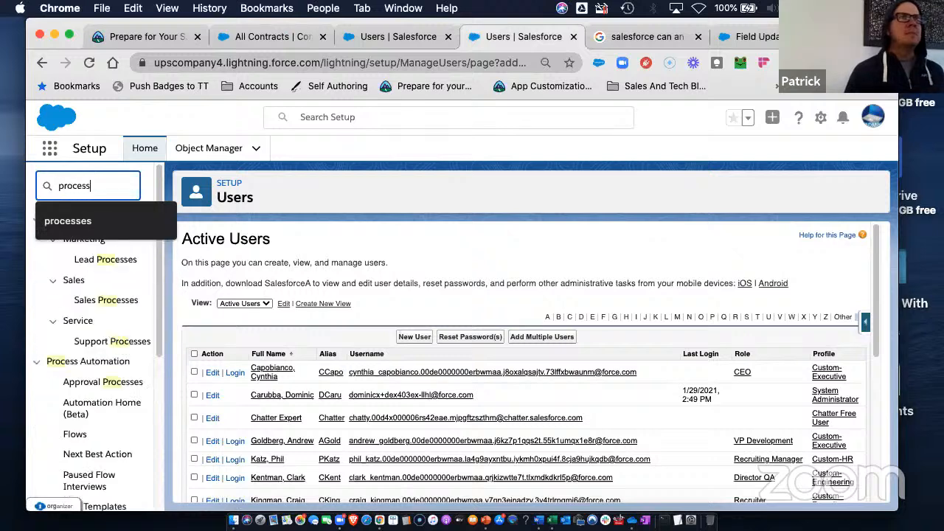
pyautogui.click(85, 383)
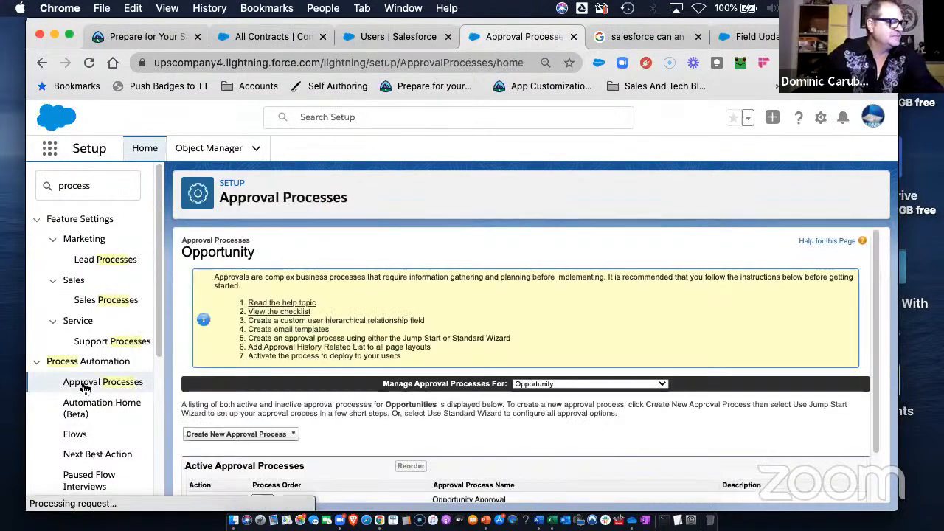
pyautogui.scroll(-3, 369, 435)
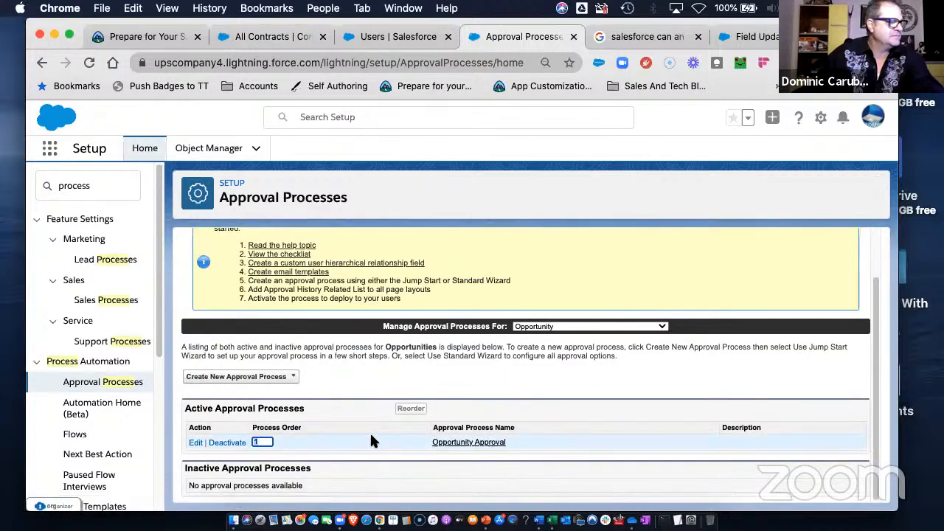
pyautogui.scroll(2, 370, 432)
pyautogui.scroll(-2, 369, 428)
pyautogui.scroll(2, 371, 429)
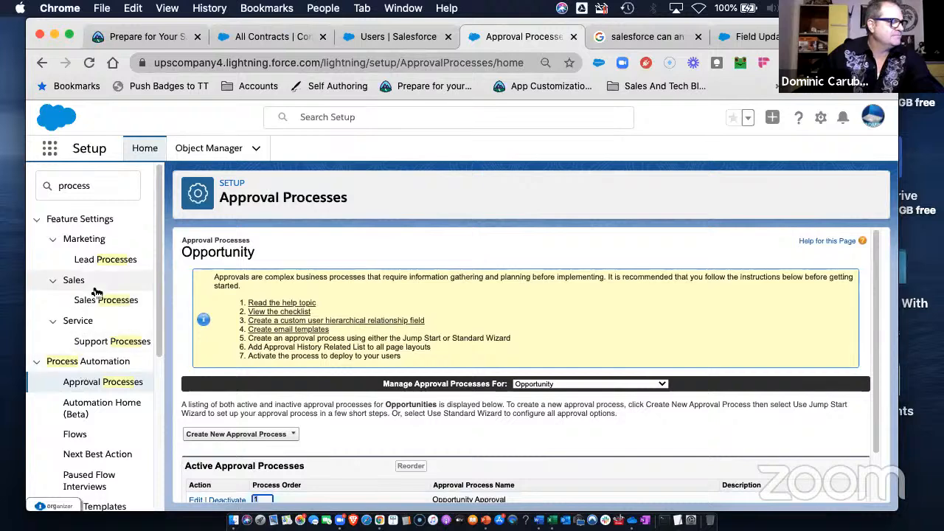
pyautogui.scroll(-4, 95, 391)
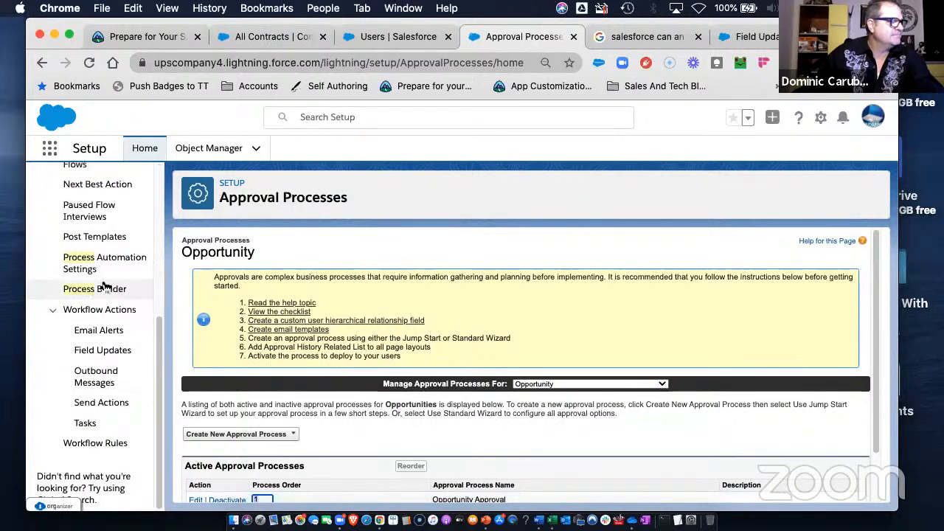
pyautogui.click(392, 31)
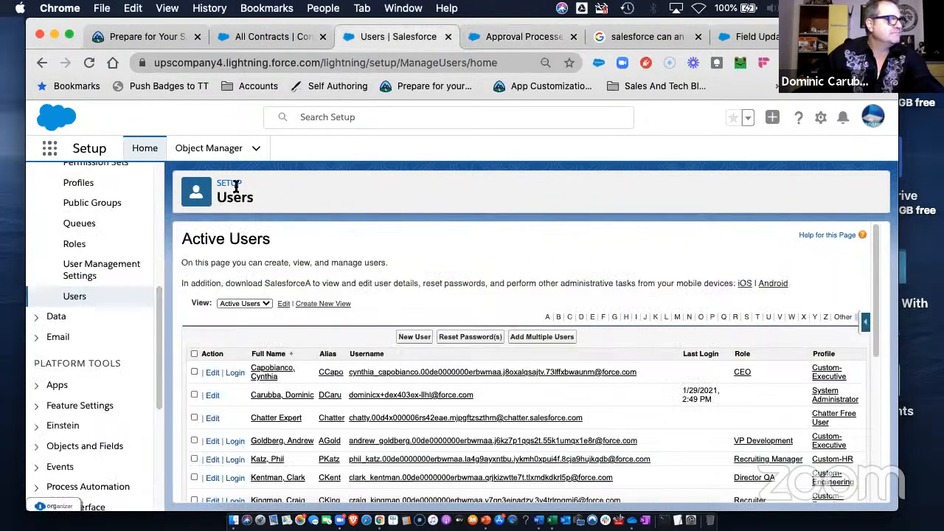
pyautogui.click(516, 36)
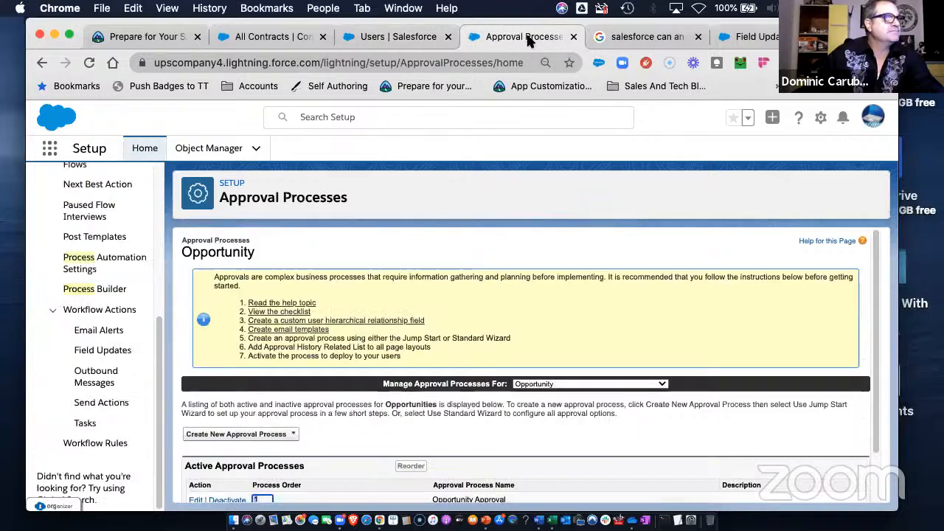
# Read the help article on field updates that re-evaluate workflow rules, focusing on the approval process and cross-object field update note.
pyautogui.click(749, 36)
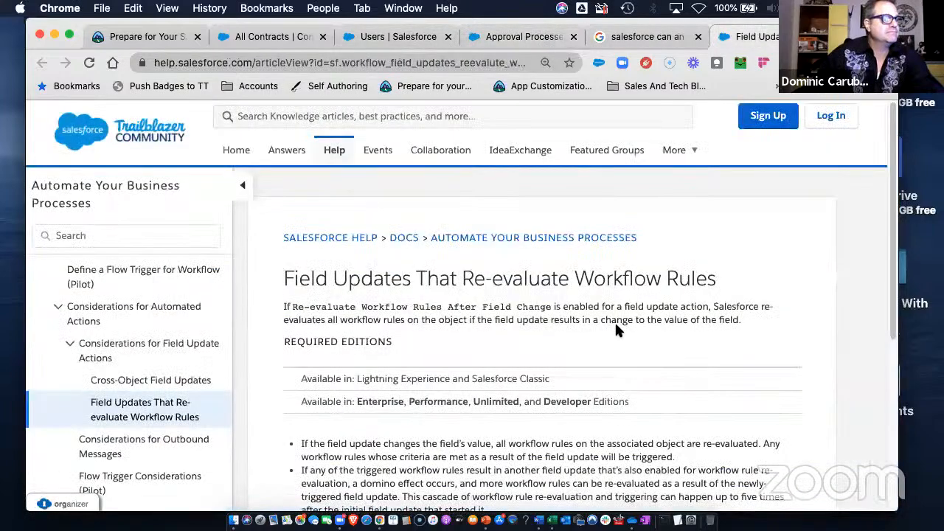
pyautogui.scroll(-5, 618, 332)
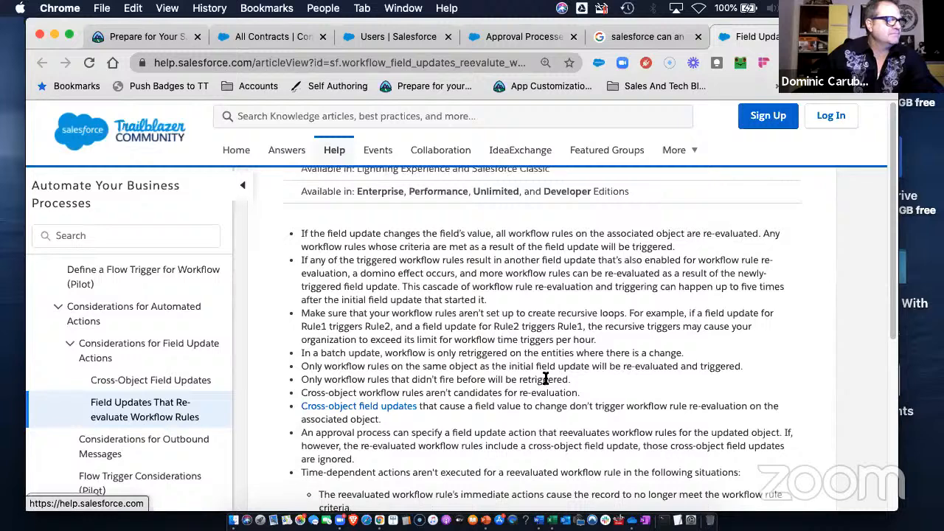
pyautogui.scroll(-1, 546, 378)
pyautogui.scroll(-1, 546, 379)
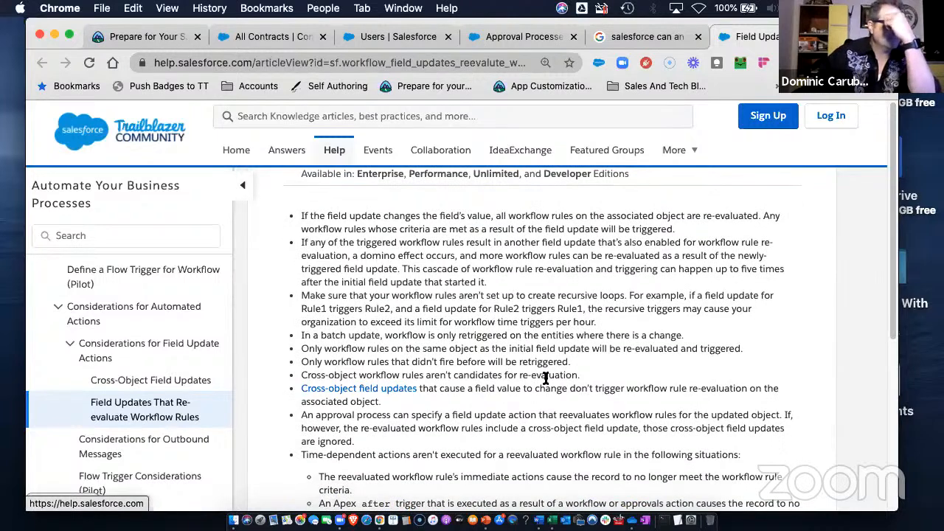
pyautogui.scroll(-4, 546, 379)
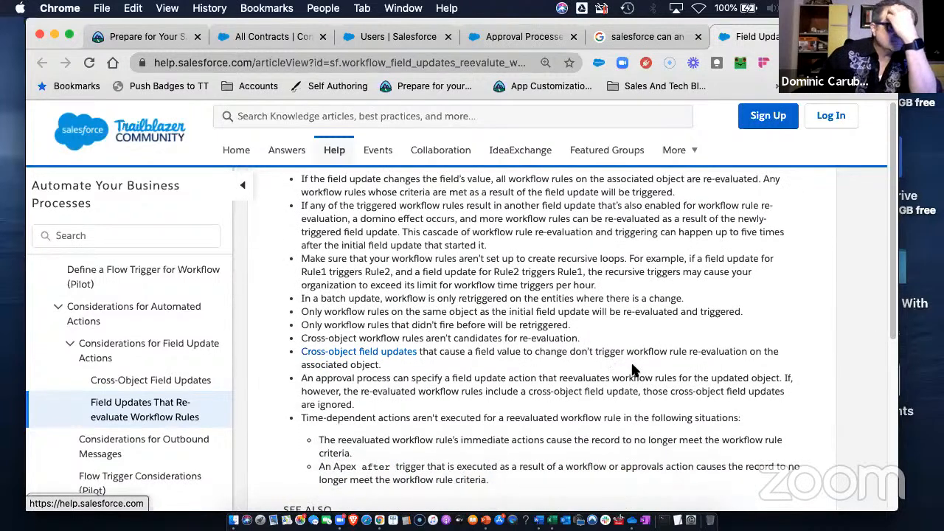
pyautogui.scroll(-1, 633, 370)
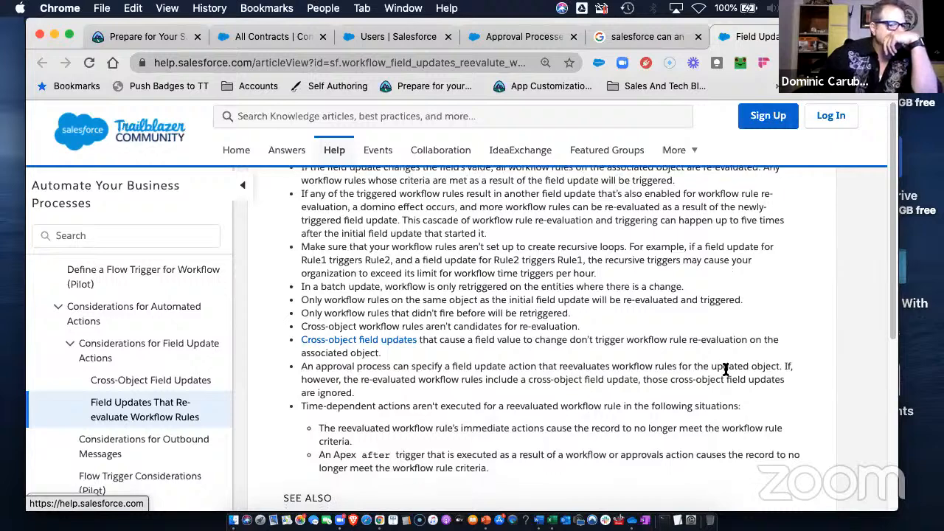
pyautogui.moveTo(374, 380); pyautogui.dragTo(692, 382)
pyautogui.click(626, 402)
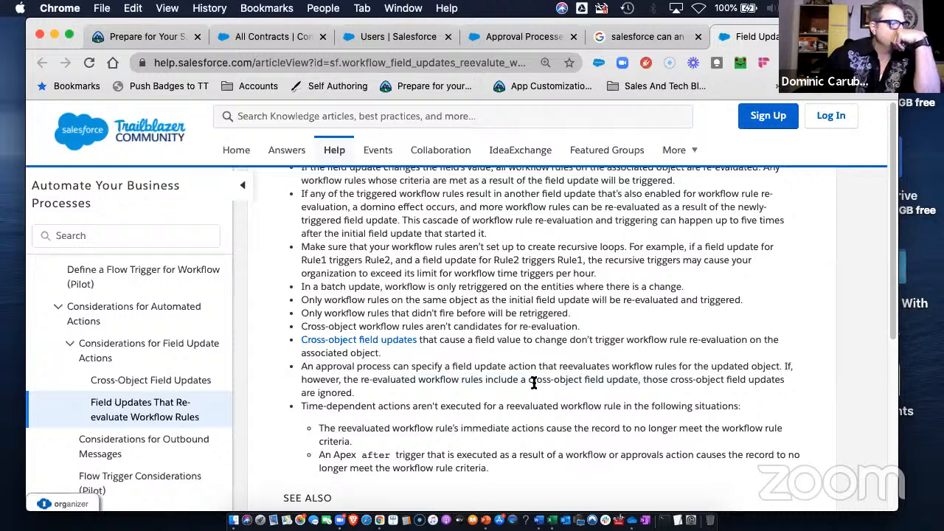
# Highlight the article's first bullet on re-evaluating and triggering workflow rules for the associated object.
pyautogui.scroll(2, 534, 383)
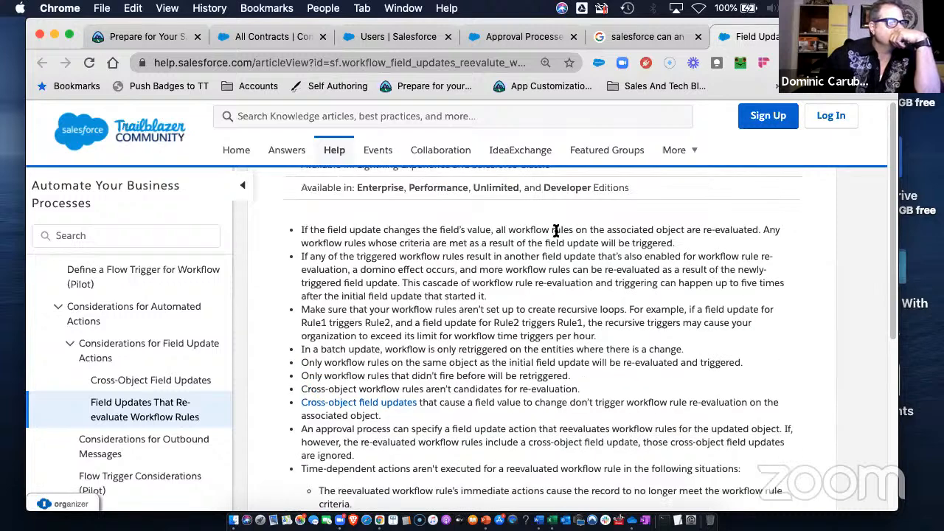
pyautogui.moveTo(574, 230); pyautogui.dragTo(752, 231)
pyautogui.click(758, 232)
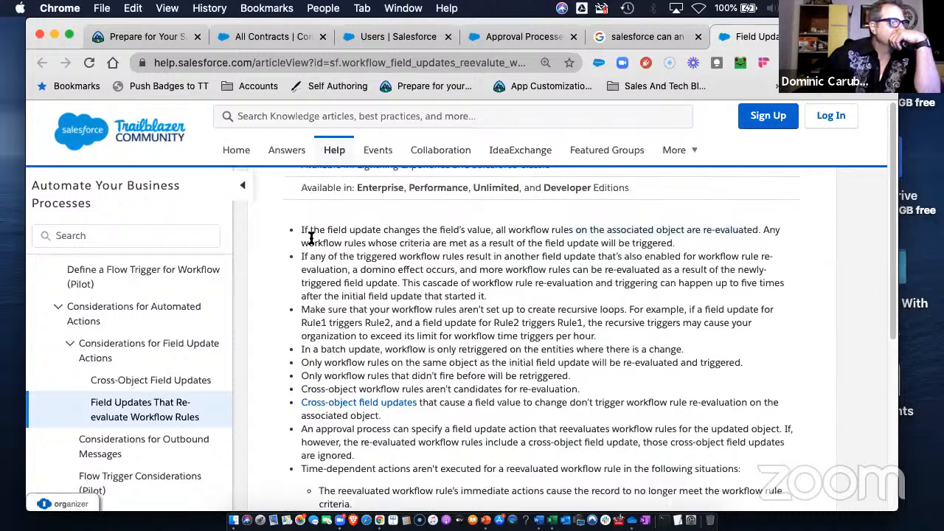
pyautogui.moveTo(311, 242); pyautogui.dragTo(671, 249)
pyautogui.click(565, 269)
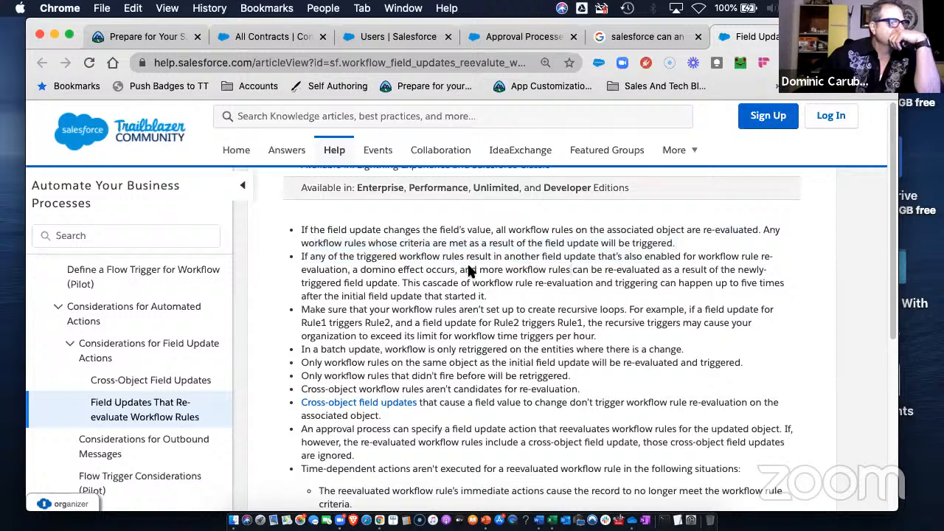
# Return to the process-related Setup pages, open Paused Flow Interviews and check its list filters.
pyautogui.click(500, 38)
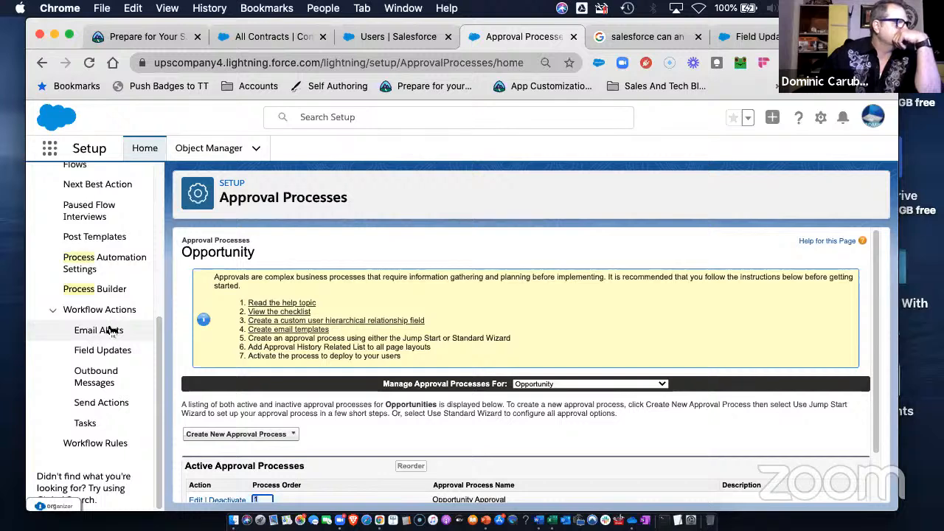
pyautogui.scroll(5, 111, 330)
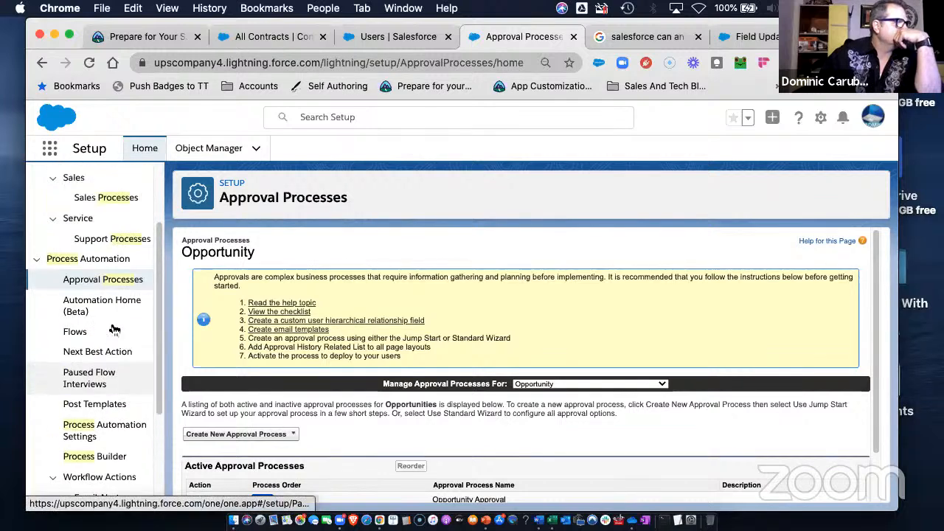
pyautogui.scroll(-5, 116, 329)
pyautogui.scroll(8, 116, 327)
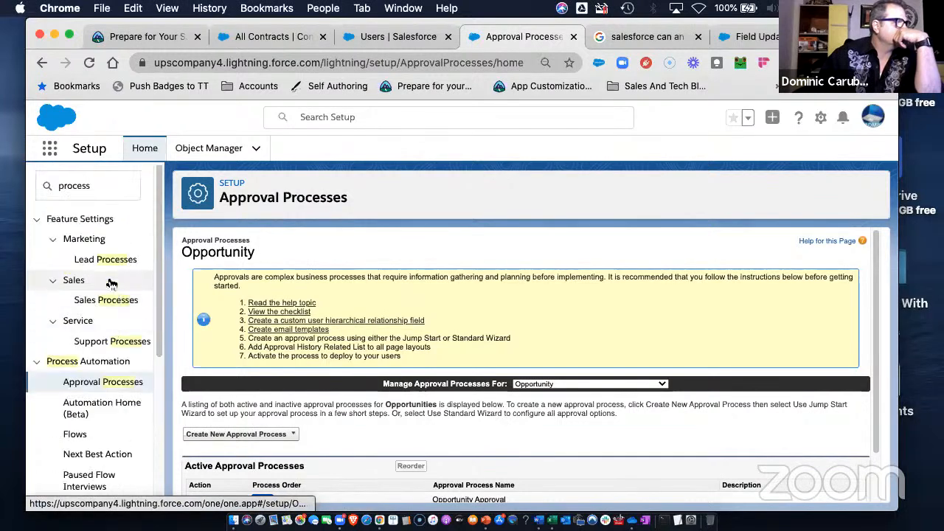
pyautogui.scroll(-2, 93, 307)
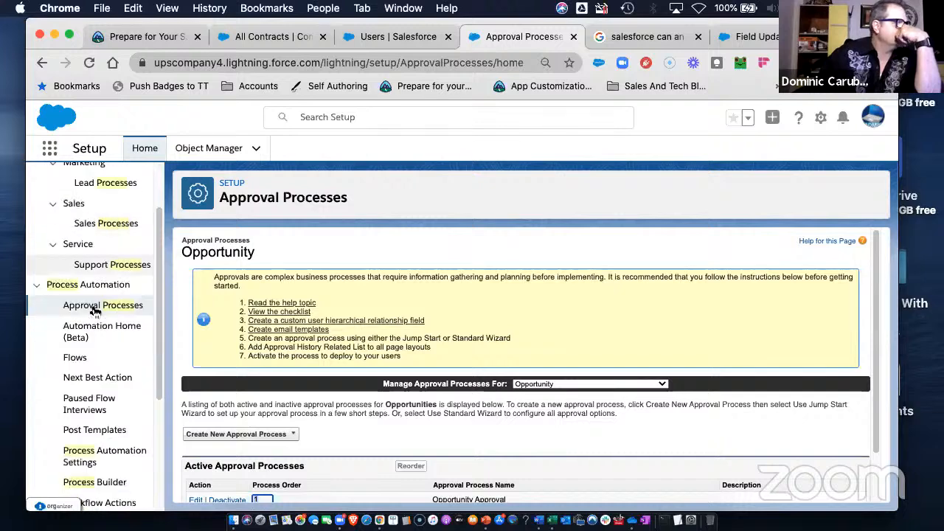
pyautogui.scroll(-2, 101, 321)
pyautogui.scroll(-1, 101, 321)
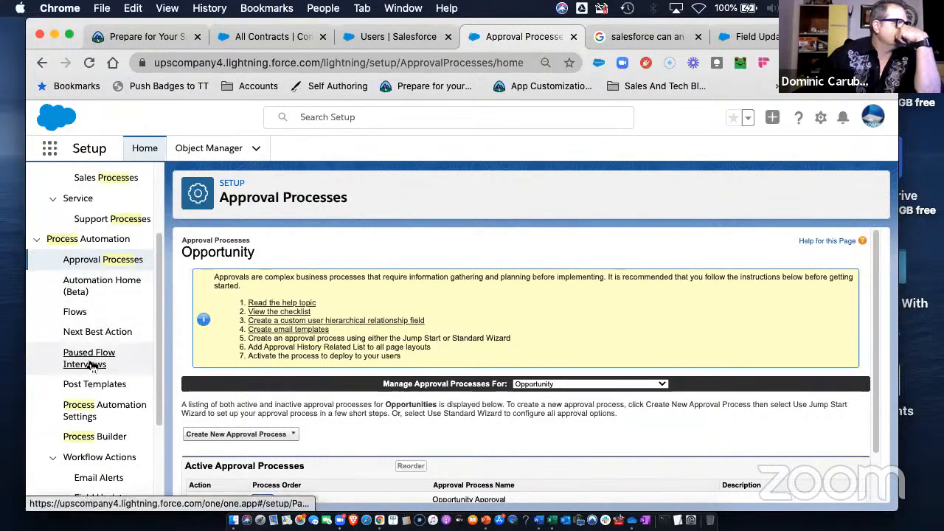
pyautogui.click(90, 364)
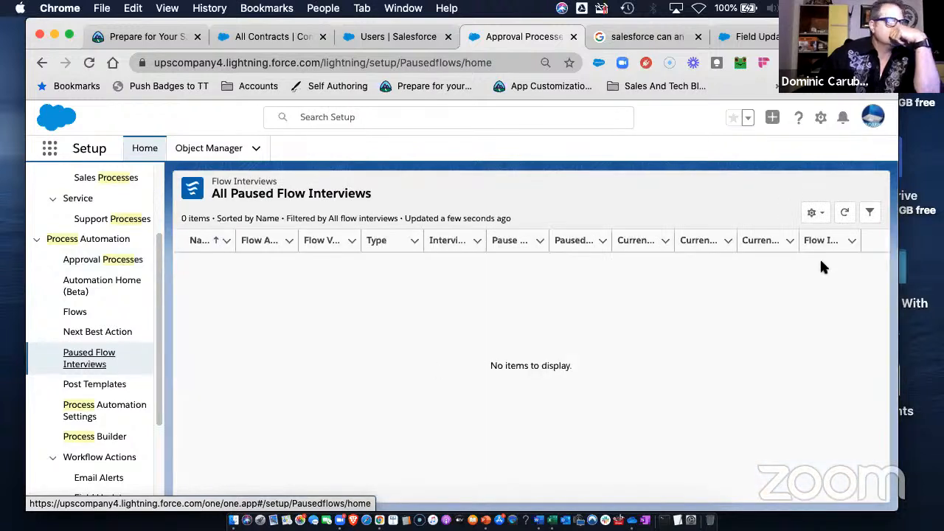
pyautogui.click(871, 213)
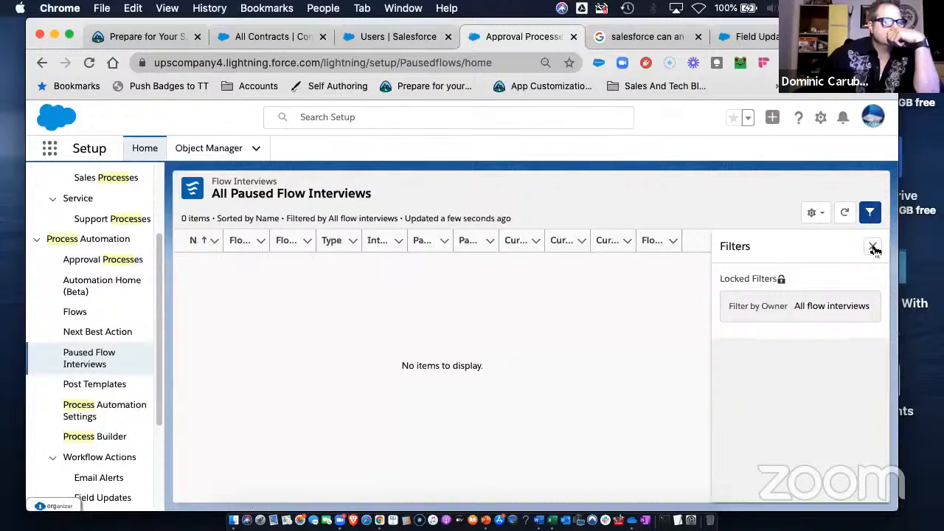
pyautogui.click(873, 247)
pyautogui.click(845, 214)
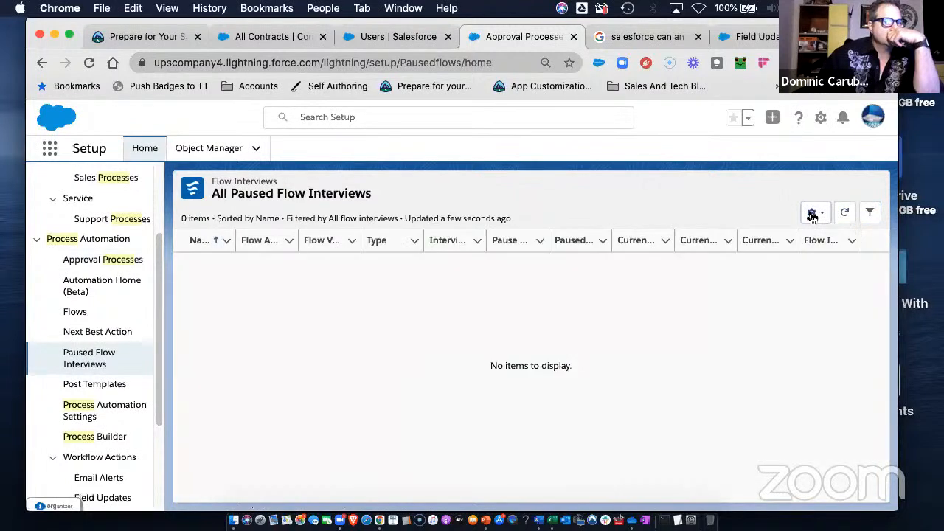
pyautogui.click(813, 213)
pyautogui.click(741, 214)
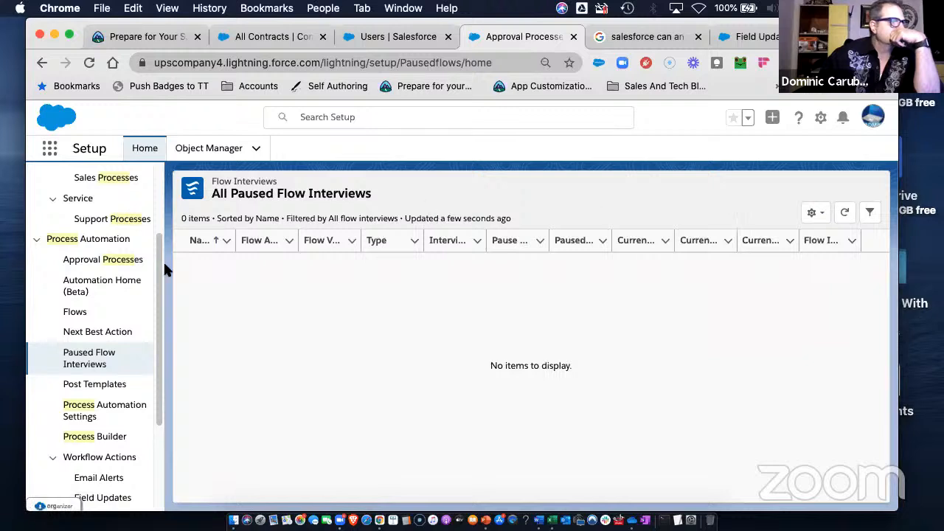
# Open the active Version 5 of the New Project process in Process Builder and expand the Won and Approved immediate actions.
pyautogui.click(90, 438)
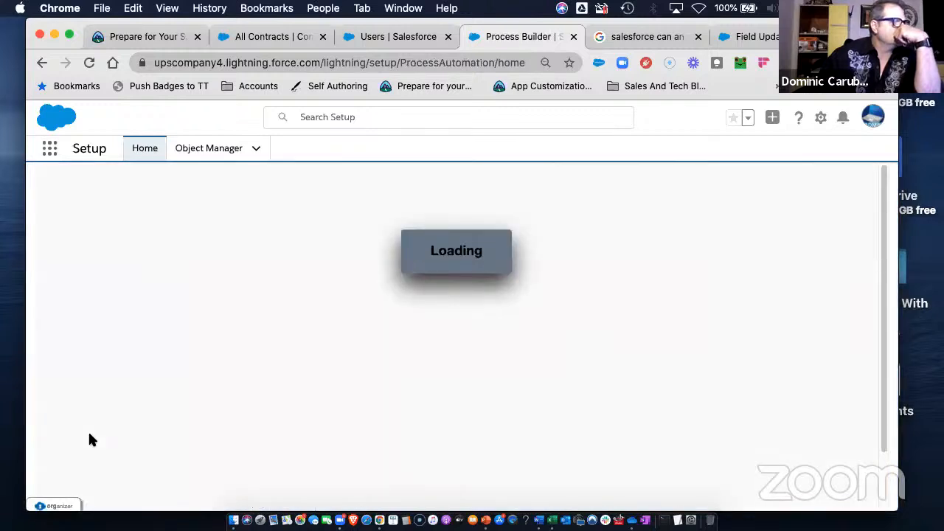
pyautogui.click(62, 276)
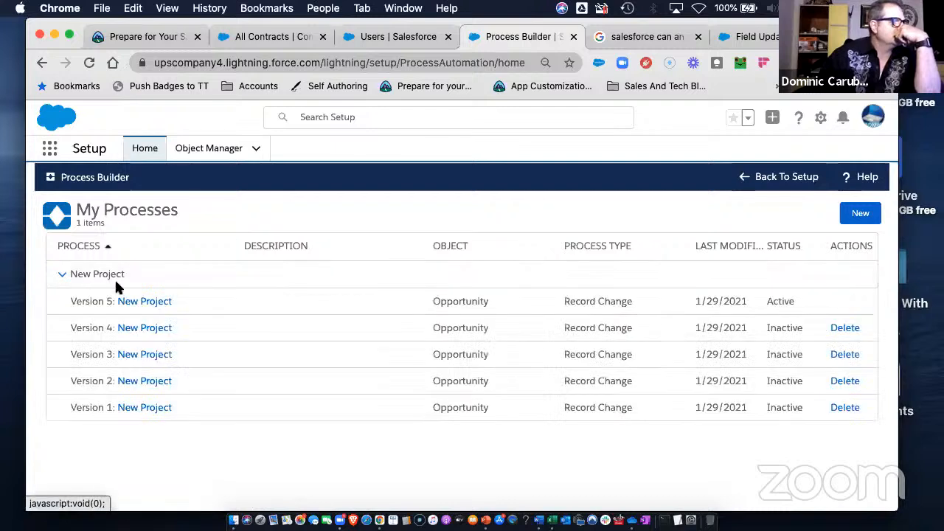
pyautogui.click(134, 304)
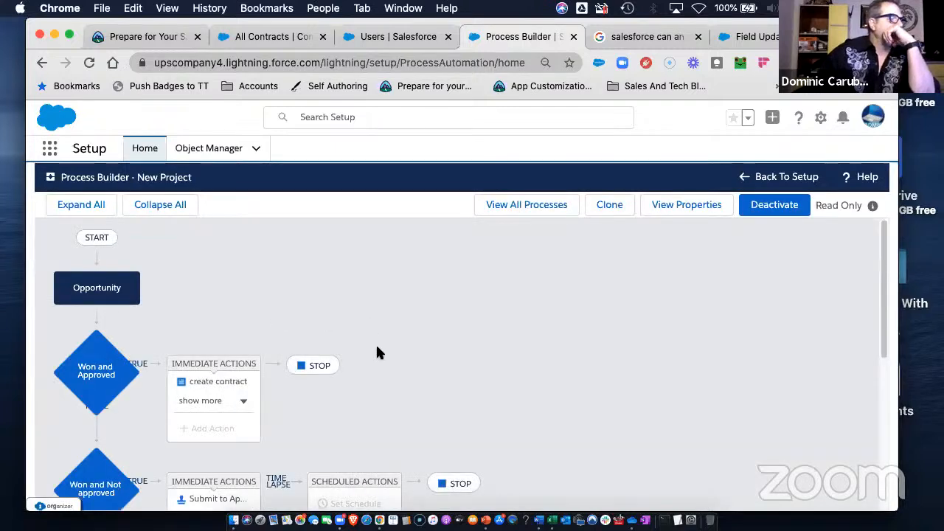
pyautogui.click(244, 401)
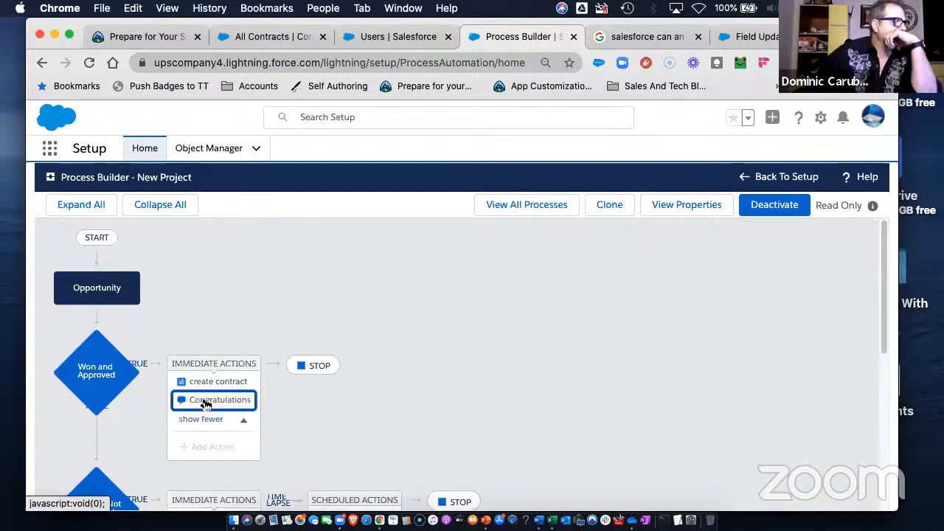
# Return to the Sales app and open the Acme - 1,200 Widgets opportunity to review its stage and approval details.
pyautogui.click(288, 39)
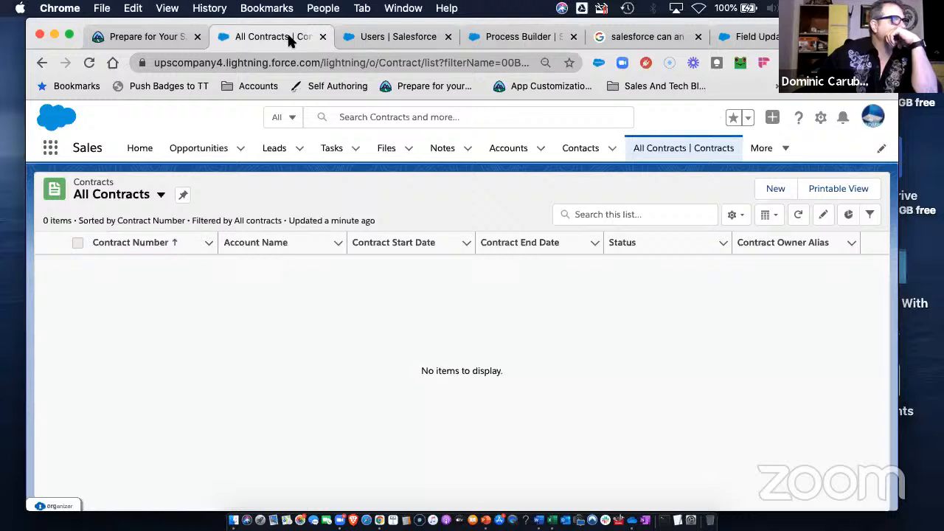
pyautogui.click(241, 148)
pyautogui.click(242, 229)
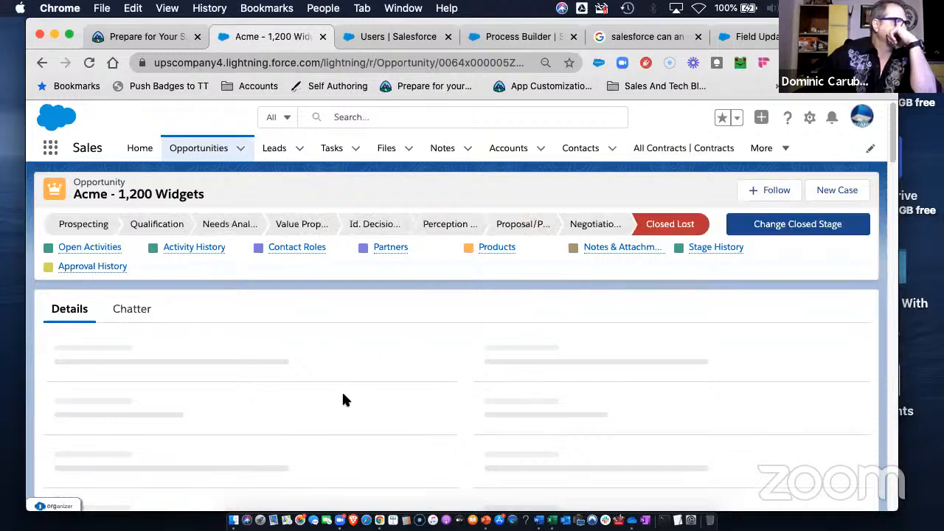
pyautogui.scroll(-1, 340, 403)
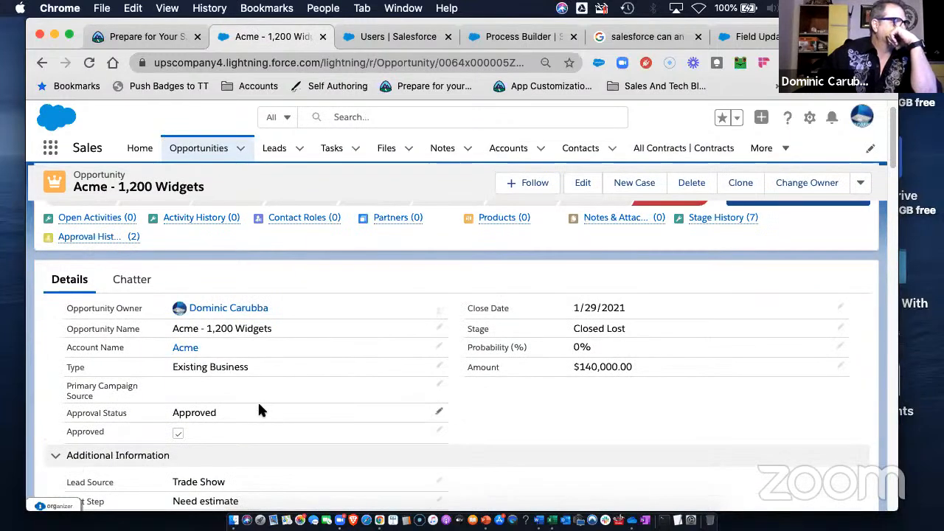
# Open the opportunity's Chatter feed and review its existing posts and stage updates.
pyautogui.click(139, 281)
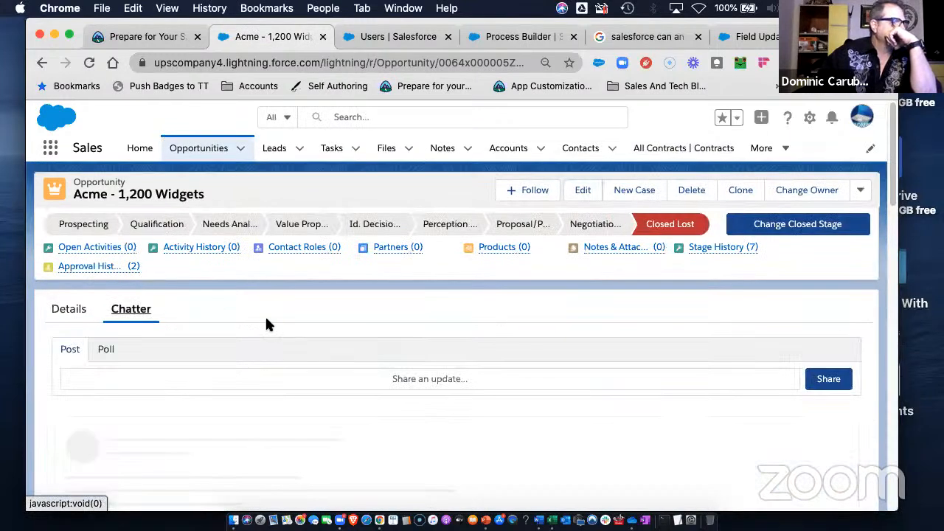
pyautogui.scroll(-10, 349, 424)
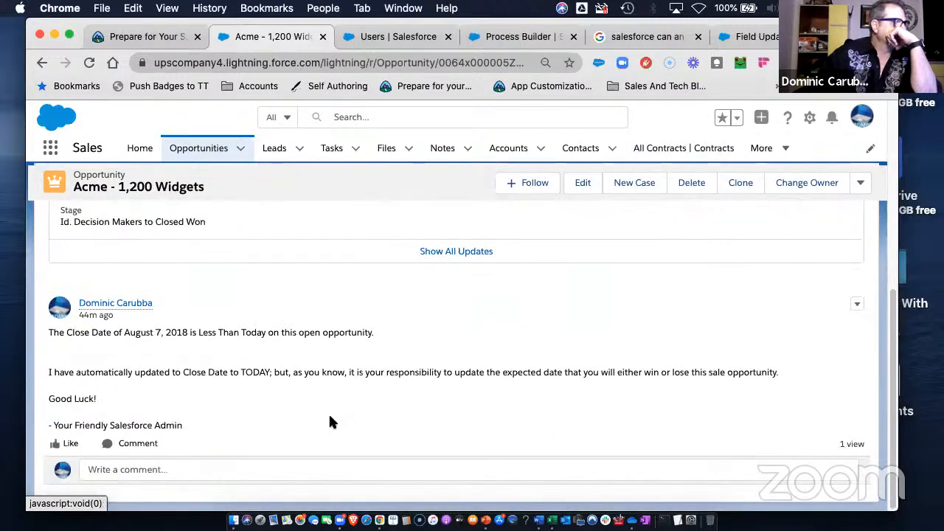
pyautogui.scroll(5, 330, 421)
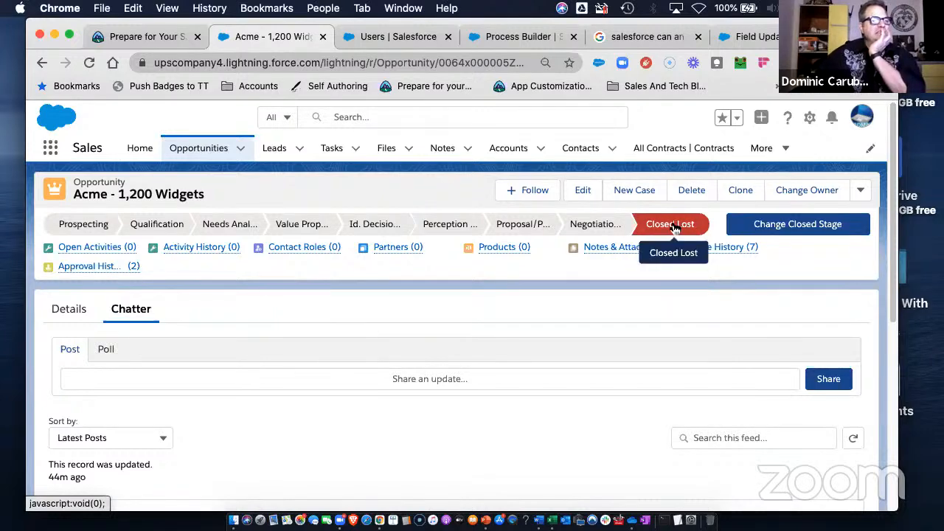
# Change the closed stage of the Acme - 1,200 Widgets opportunity to Closed Won and dismiss the notification.
pyautogui.click(779, 225)
pyautogui.click(353, 318)
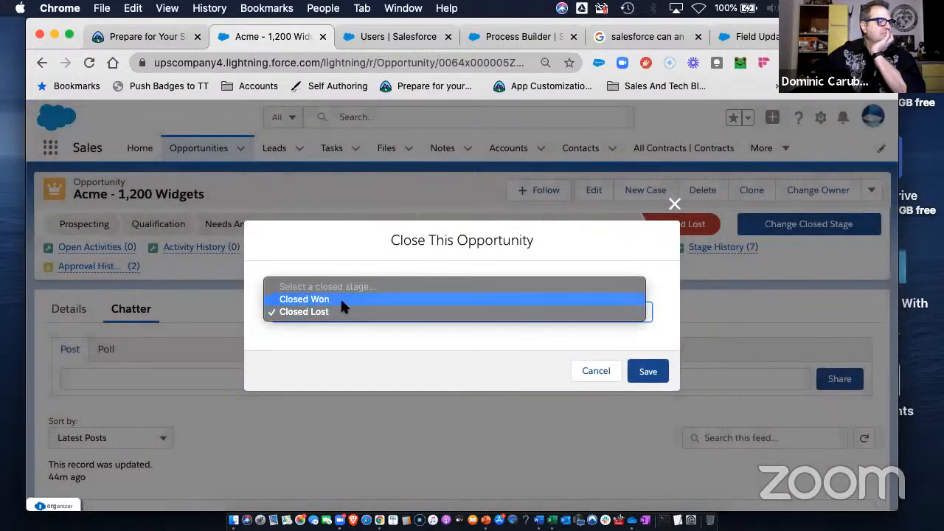
pyautogui.click(342, 302)
pyautogui.click(643, 372)
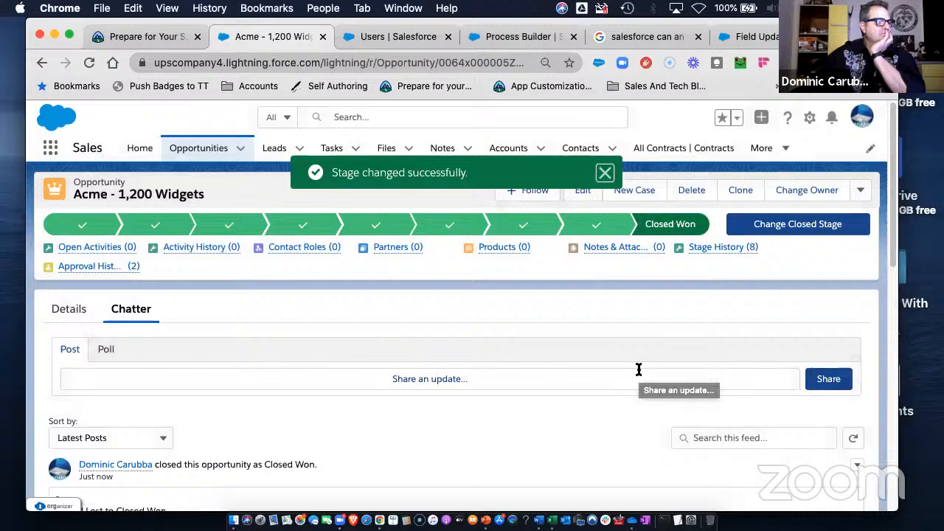
pyautogui.click(606, 176)
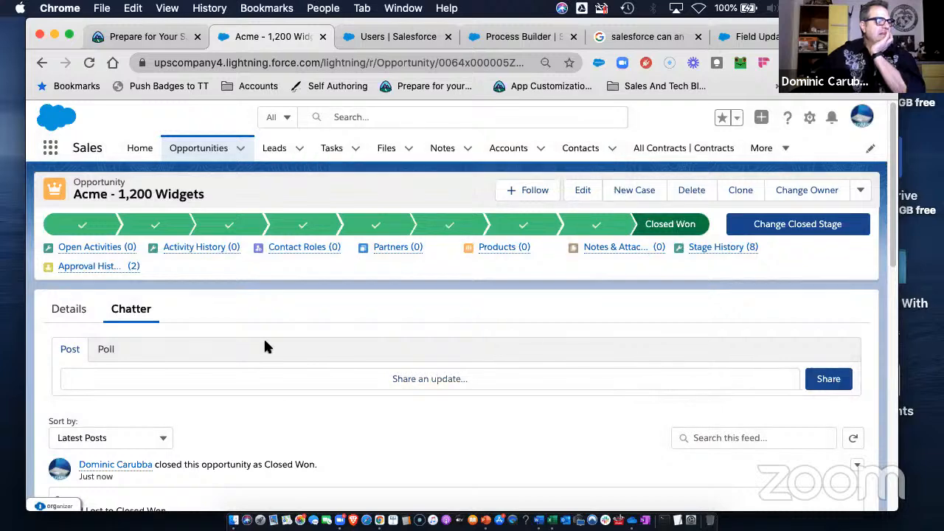
# Check the opportunity's Chatter feed for posts generated by the stage change.
pyautogui.scroll(-5, 190, 353)
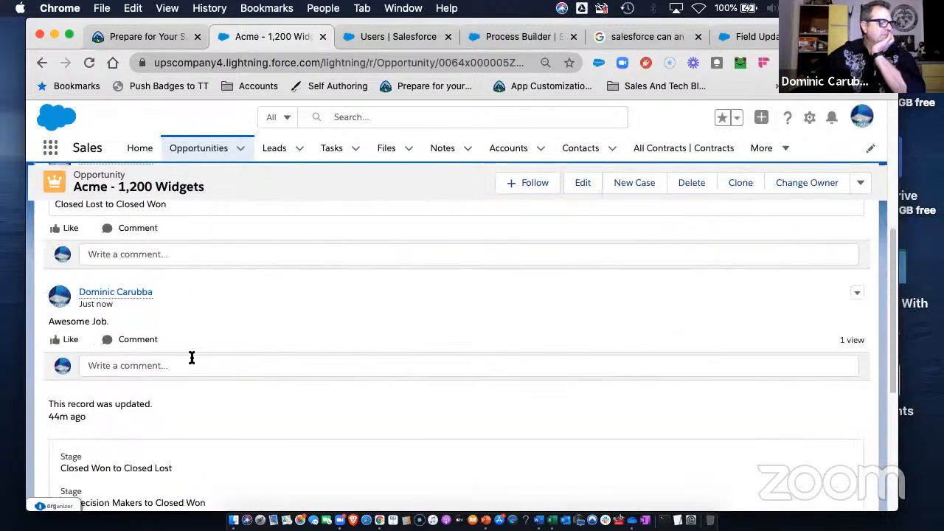
pyautogui.scroll(-3, 193, 363)
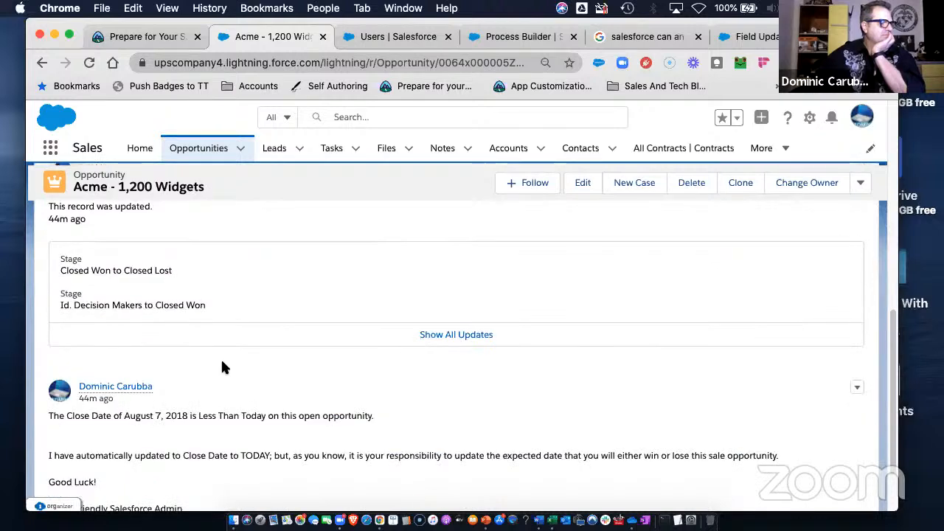
pyautogui.scroll(-2, 221, 366)
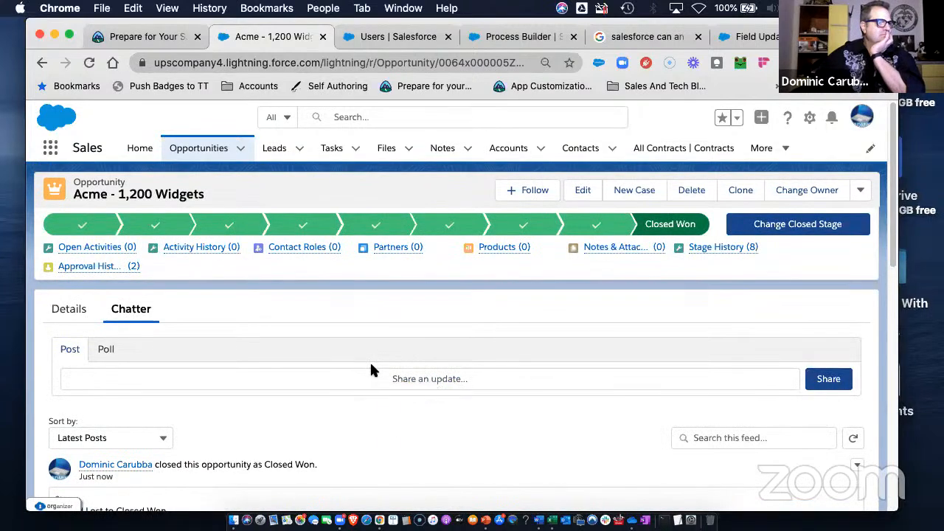
# Log in as the CEO-role user from the Active Users list and close the Google search and Field Updates pages.
pyautogui.click(404, 39)
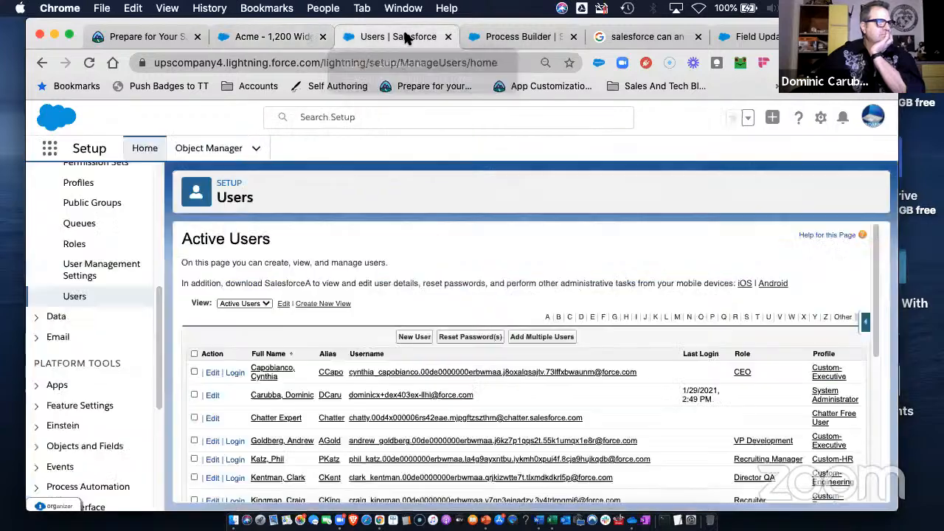
pyautogui.click(235, 373)
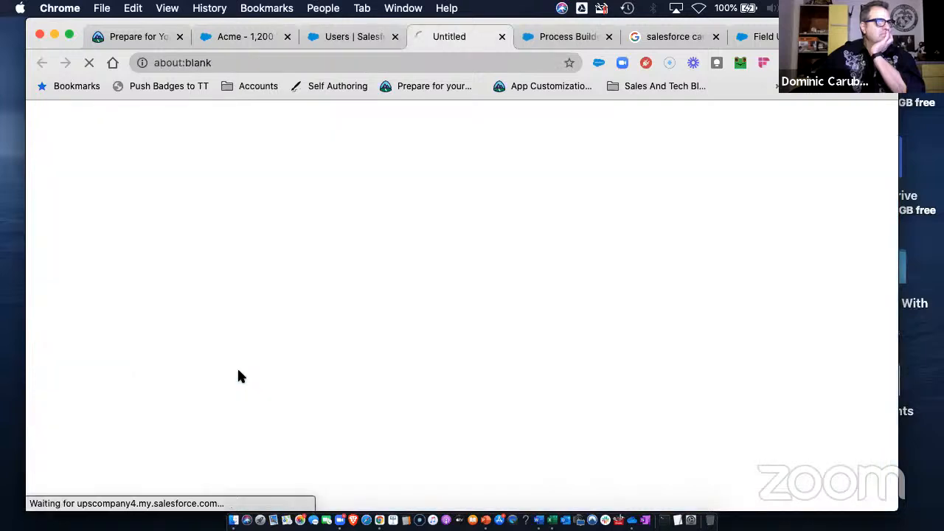
pyautogui.click(717, 38)
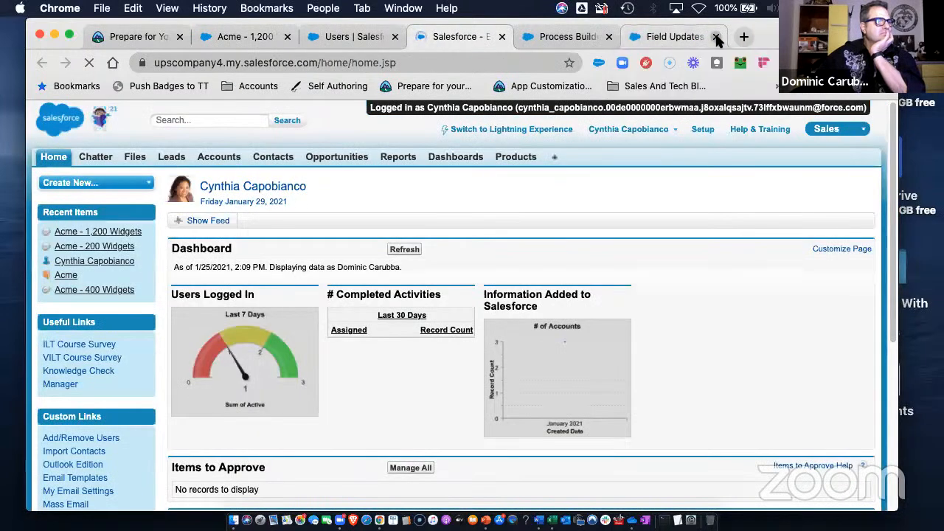
pyautogui.click(718, 38)
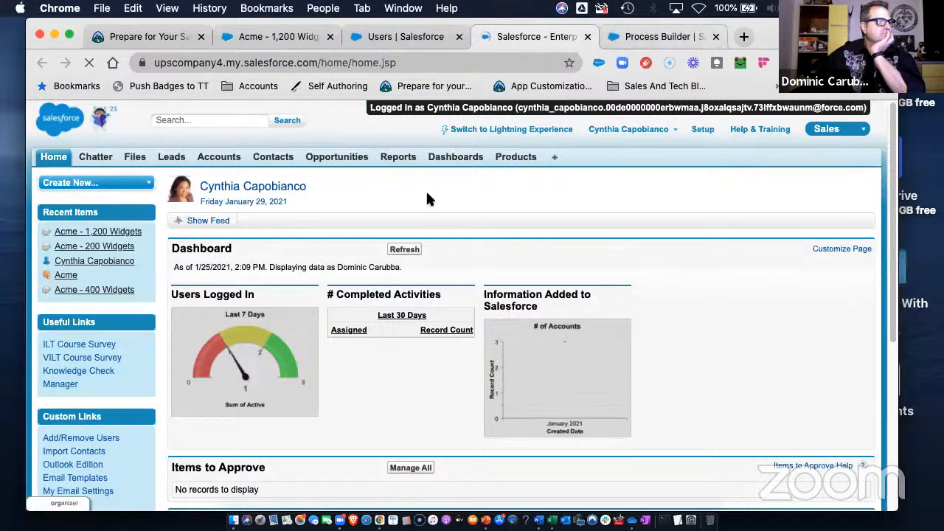
# Check the full Items to Approve list and its available views, and log out of the impersonated approver's session.
pyautogui.scroll(-1, 318, 387)
pyautogui.click(408, 433)
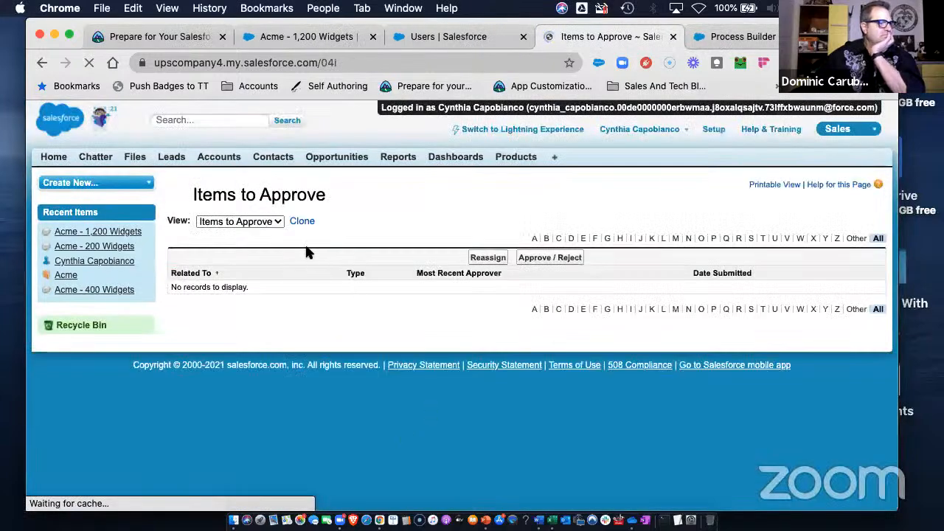
pyautogui.click(267, 222)
pyautogui.click(294, 222)
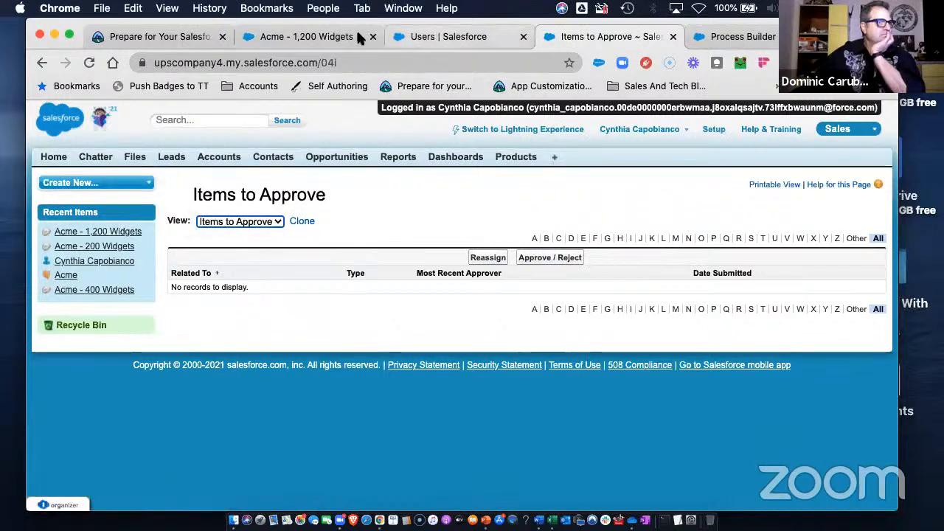
pyautogui.click(641, 129)
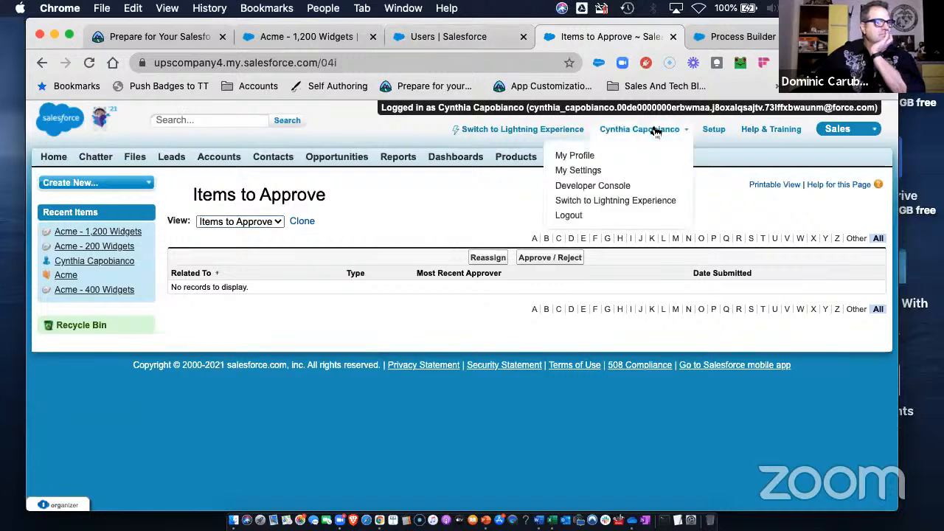
pyautogui.click(581, 213)
# Sort the All Opportunities list by Stage and open the salesforce.com - 1,000 Widgets opportunity.
pyautogui.click(314, 36)
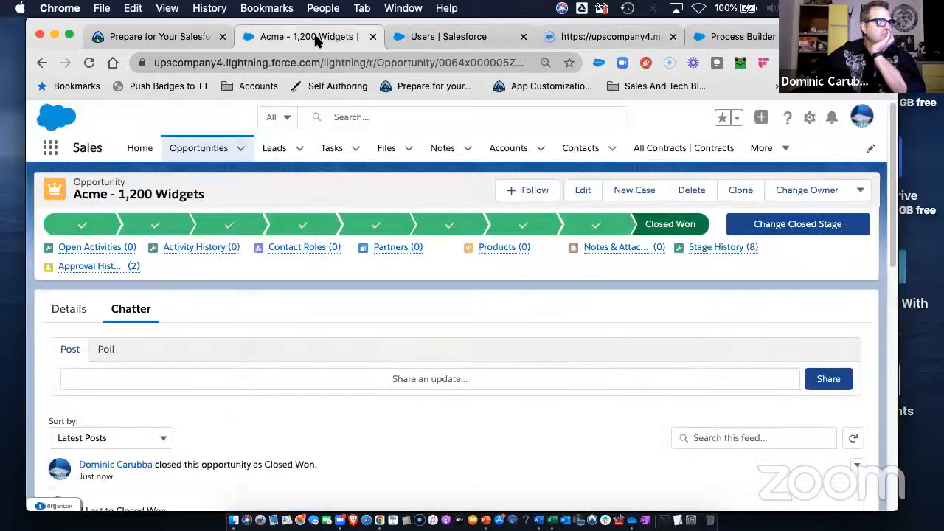
pyautogui.click(240, 148)
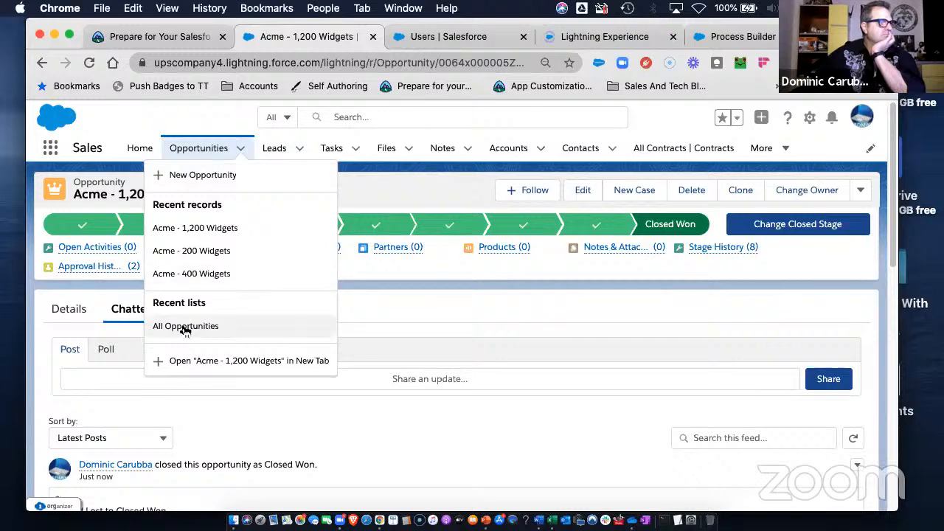
pyautogui.click(185, 327)
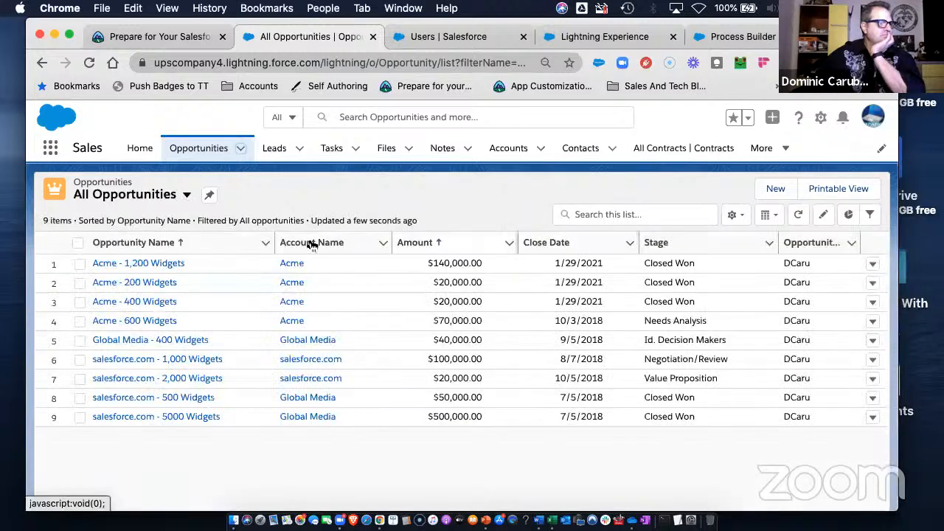
pyautogui.click(672, 243)
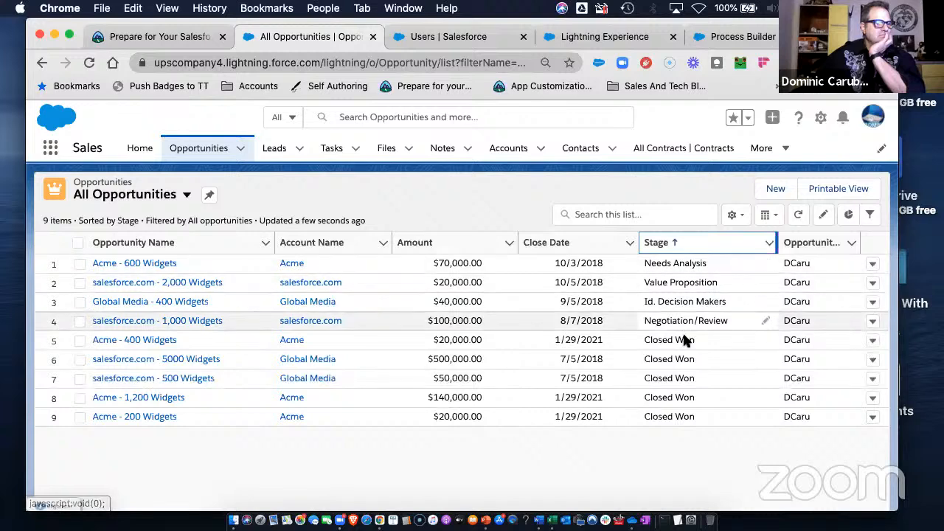
pyautogui.click(171, 327)
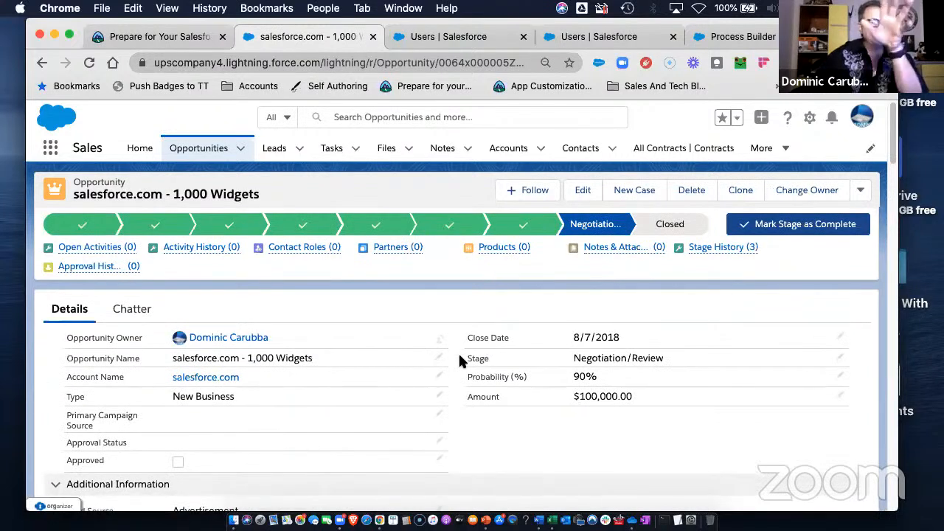
# Close the salesforce.com - 1,000 Widgets opportunity with the stage Closed Won.
pyautogui.click(683, 227)
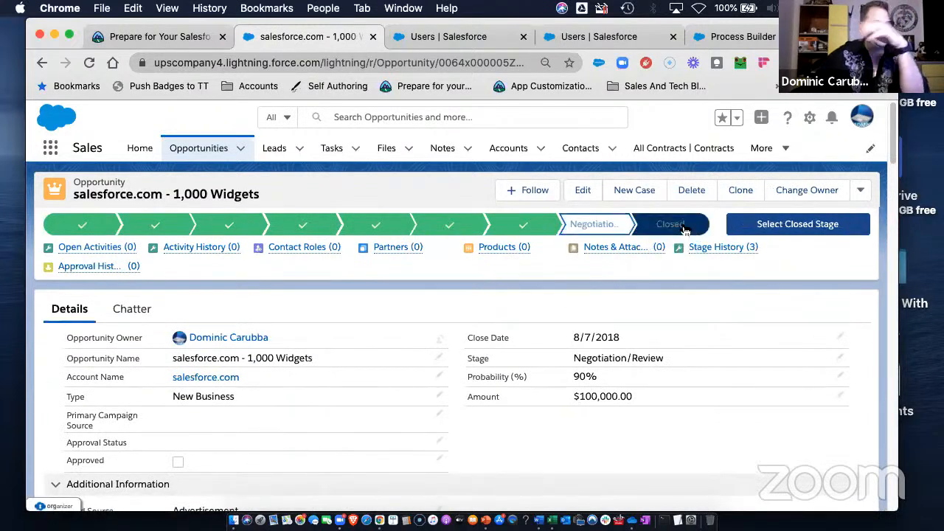
pyautogui.click(782, 227)
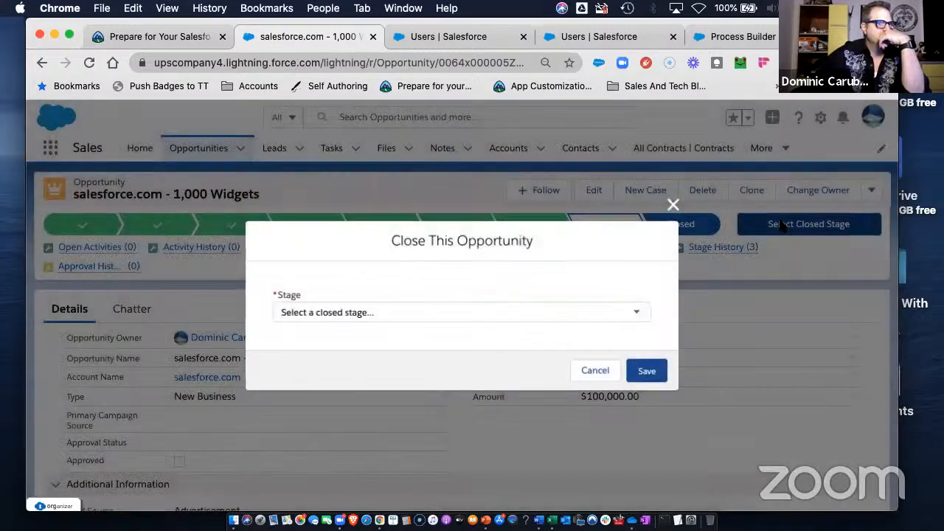
pyautogui.click(352, 313)
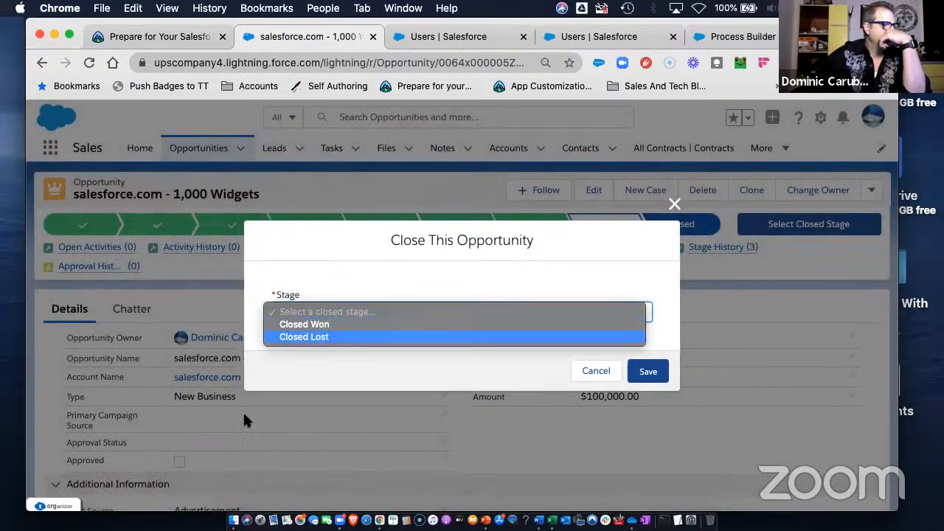
pyautogui.click(310, 325)
pyautogui.click(644, 371)
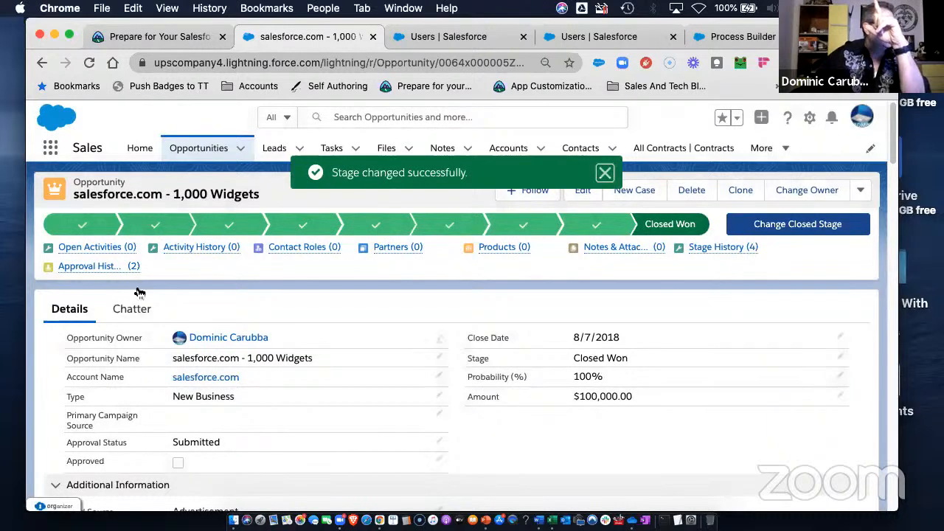
# Review the Chatter feed of the salesforce.com - 1,000 Widgets opportunity.
pyautogui.click(131, 310)
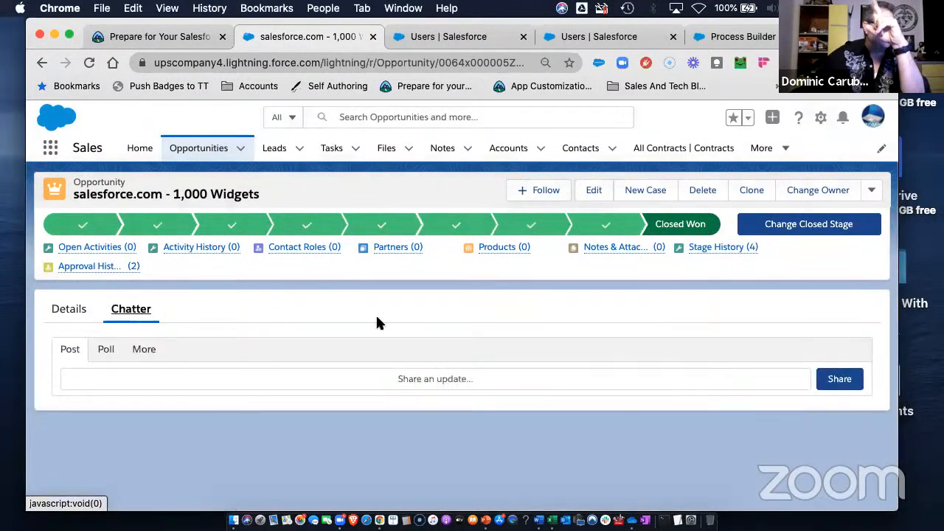
pyautogui.scroll(-3, 351, 346)
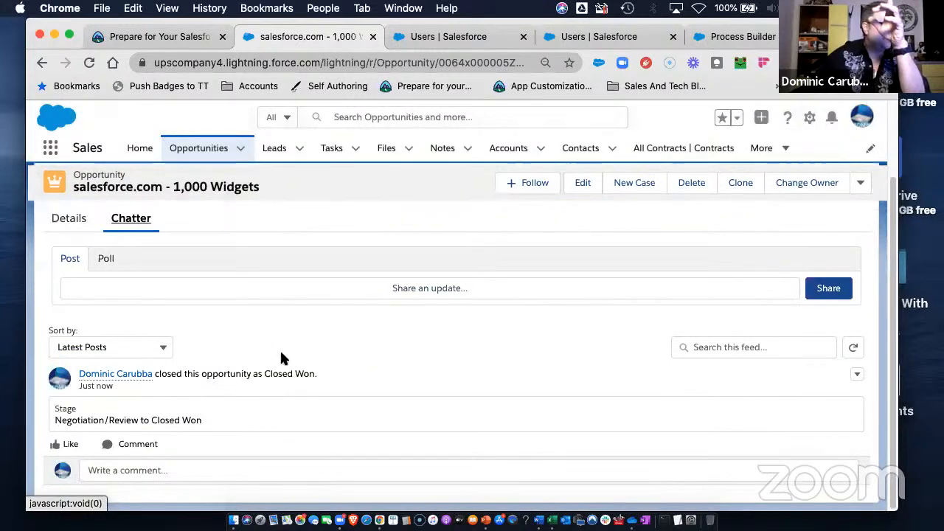
pyautogui.scroll(3, 281, 353)
pyautogui.scroll(-3, 280, 354)
pyautogui.scroll(3, 280, 353)
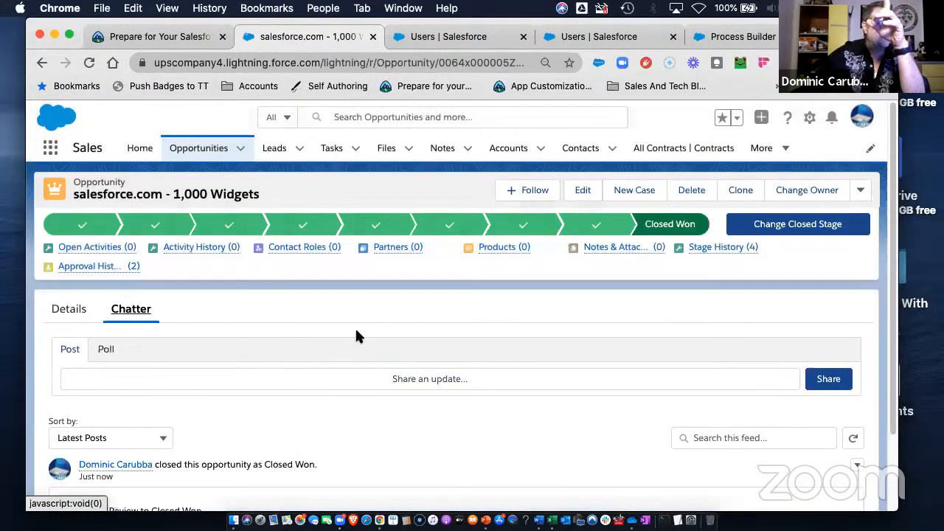
# Return to the opportunity's details and set its current stage back to Proposal/Price Quote.
pyautogui.click(72, 309)
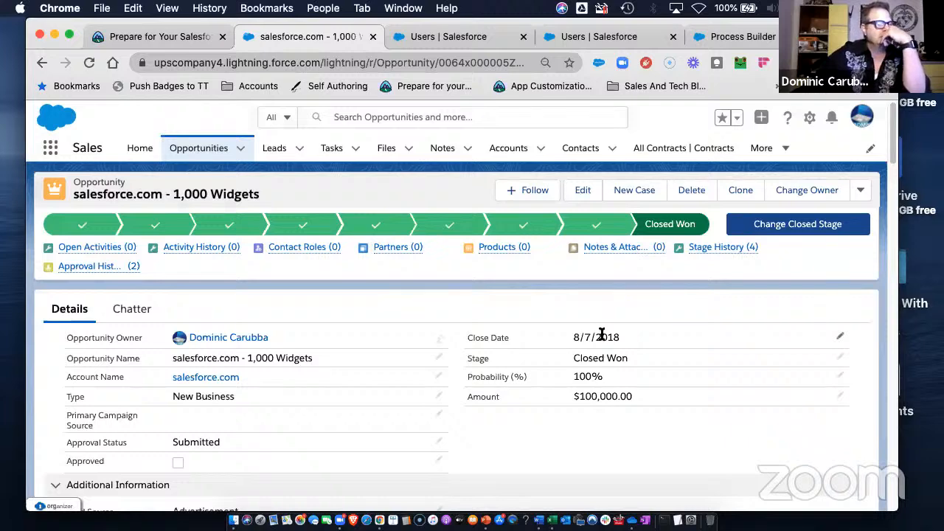
pyautogui.click(512, 229)
pyautogui.click(773, 223)
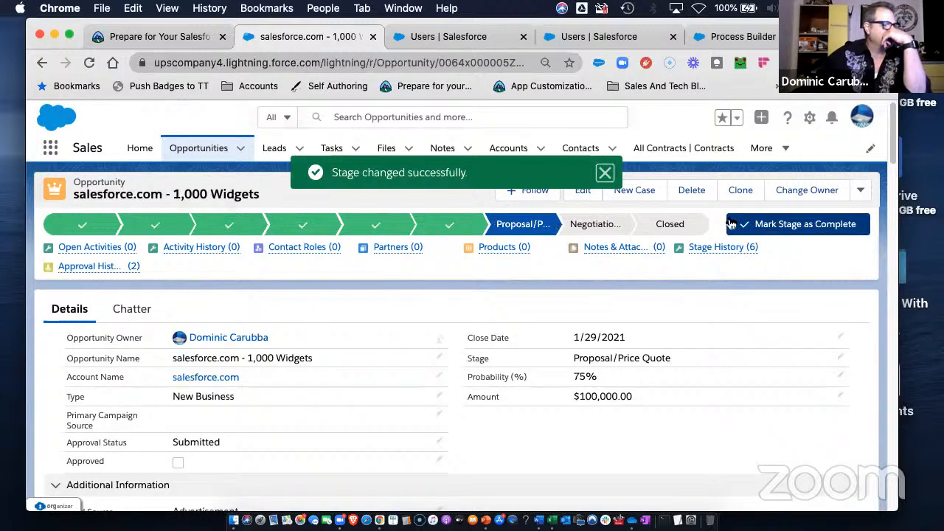
# Try to close the opportunity as Closed Won again from the Proposal/Price Quote stage, and dismiss the resulting message.
pyautogui.click(685, 224)
pyautogui.click(786, 225)
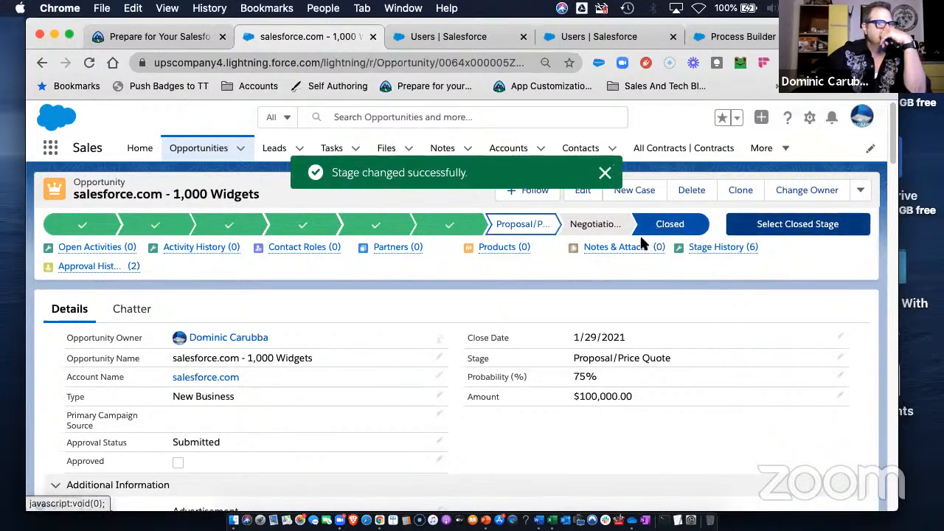
pyautogui.click(371, 310)
pyautogui.click(327, 322)
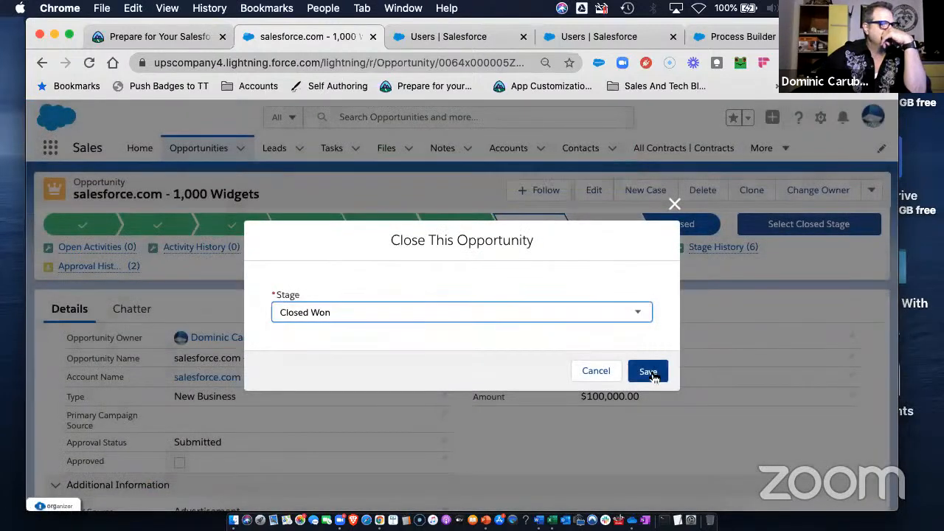
pyautogui.click(649, 371)
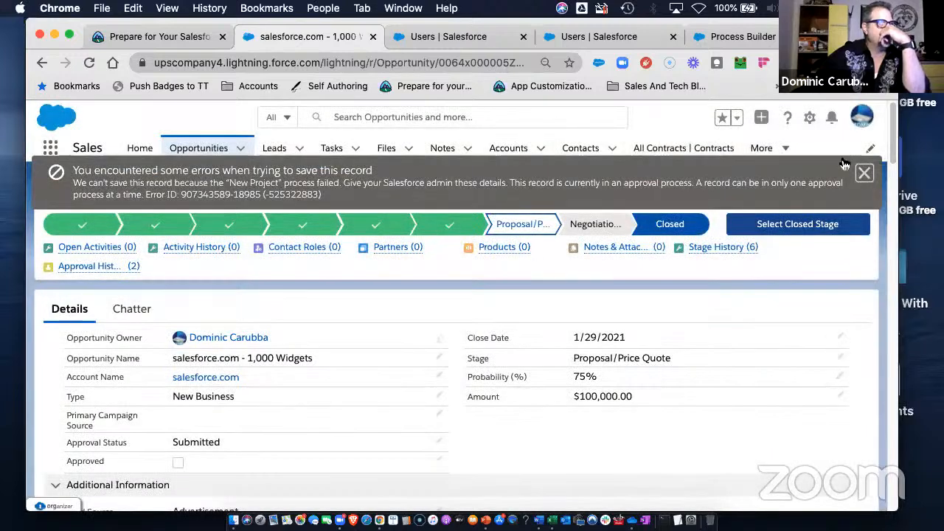
pyautogui.click(864, 174)
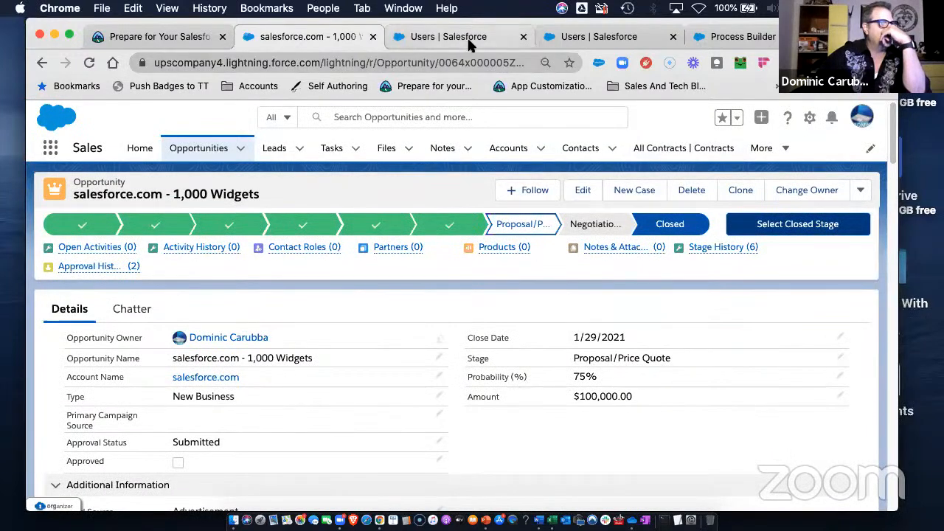
# Log in as the approver from the Users page and move the Process Builder browser tab next to the opportunity's tab.
pyautogui.click(591, 37)
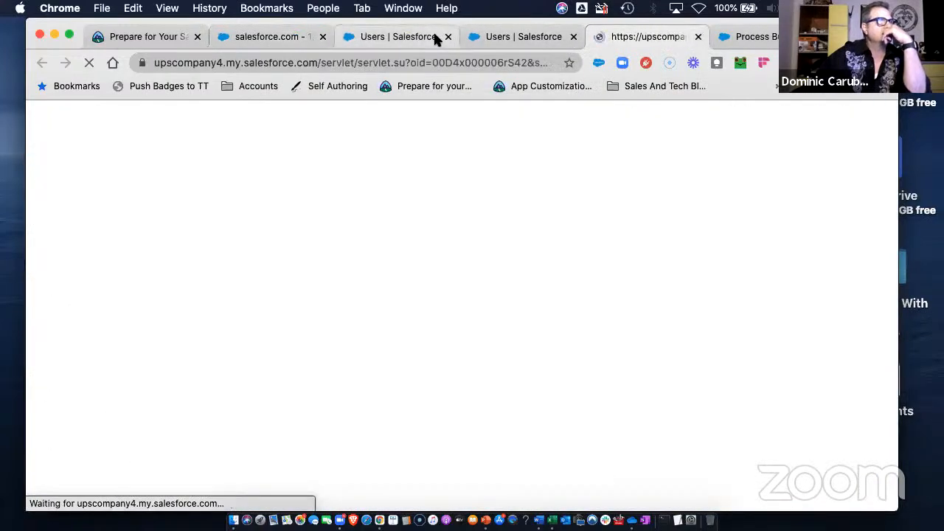
pyautogui.click(574, 36)
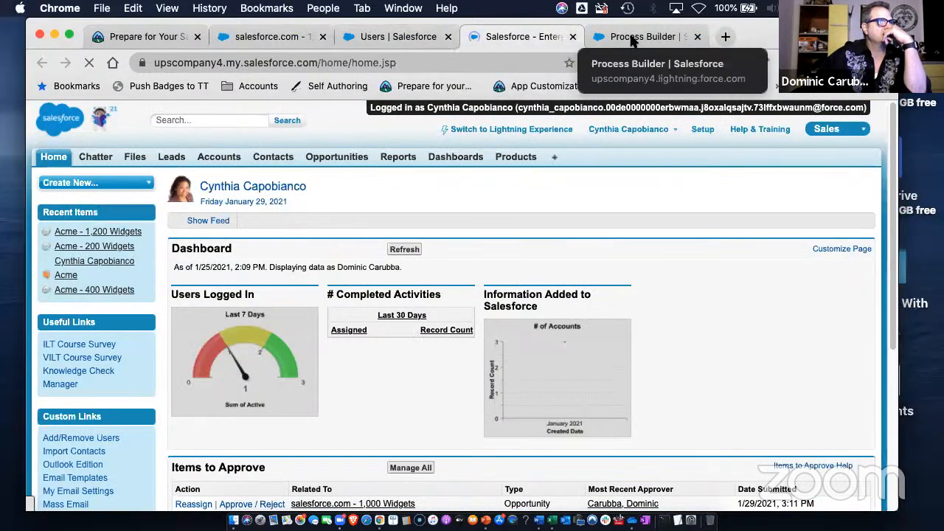
pyautogui.click(633, 36)
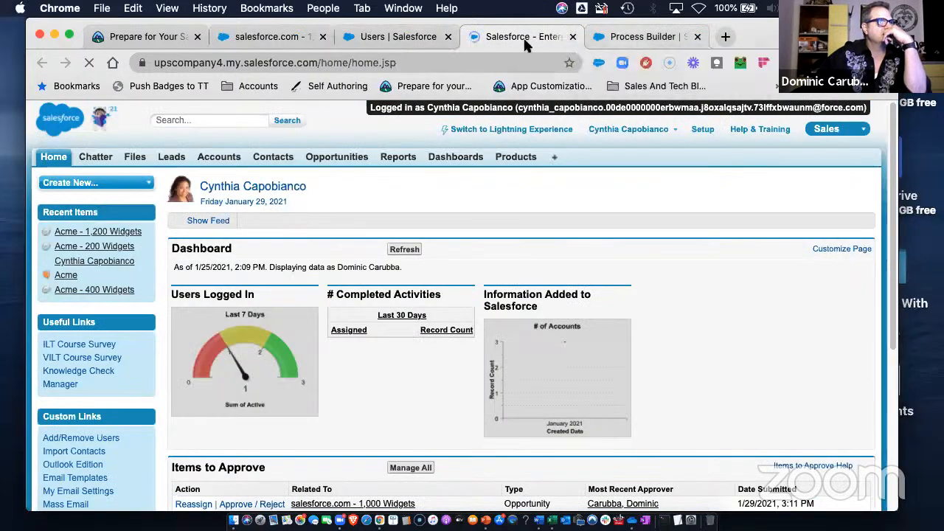
pyautogui.moveTo(351, 40); pyautogui.dragTo(358, 38)
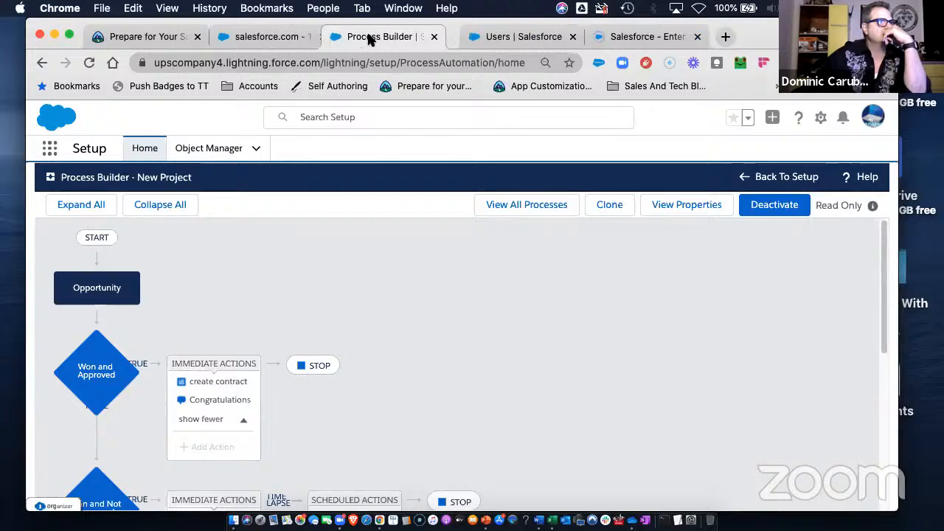
# Approve the pending approval request for the salesforce.com - 1,000 Widgets opportunity as the approver, without comments.
pyautogui.click(641, 37)
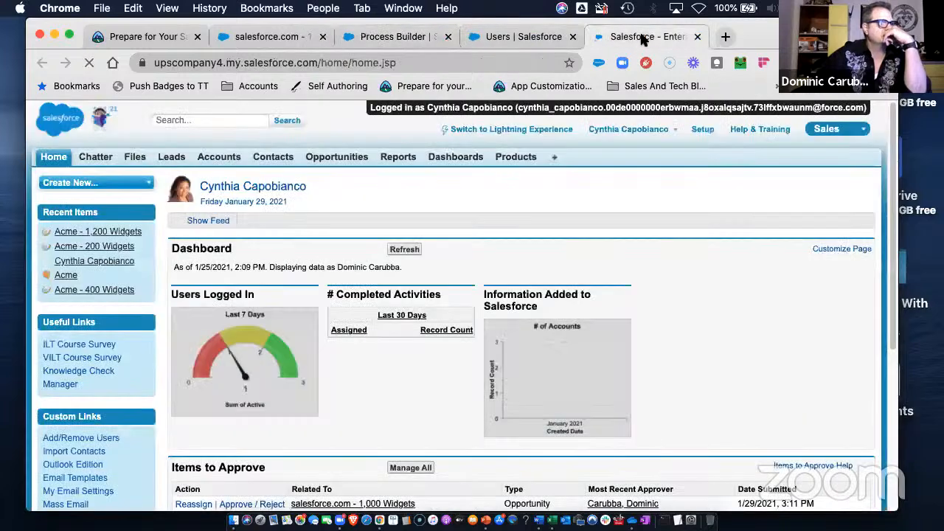
pyautogui.scroll(-5, 443, 295)
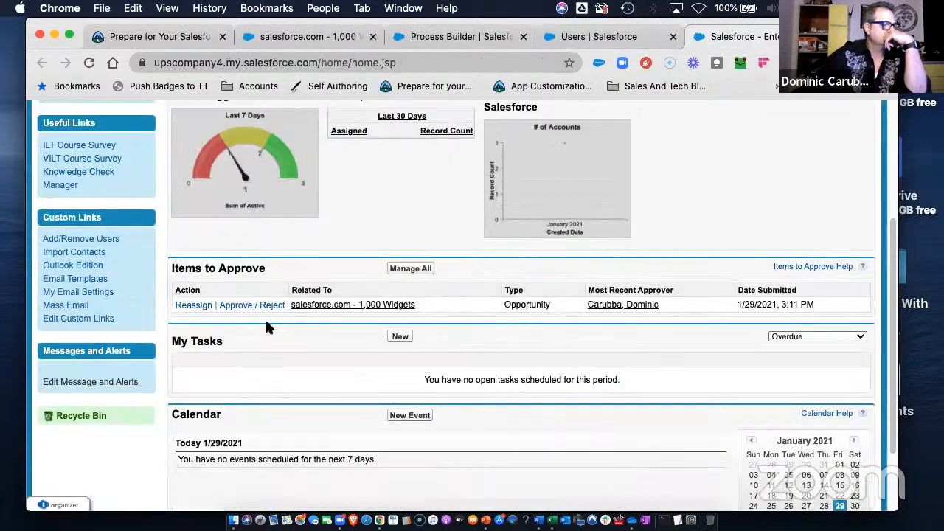
pyautogui.click(260, 307)
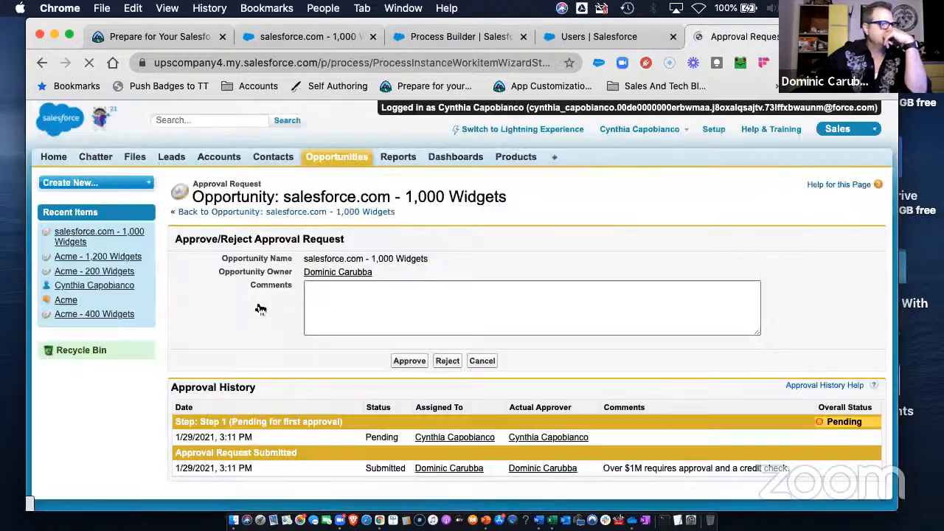
pyautogui.click(407, 361)
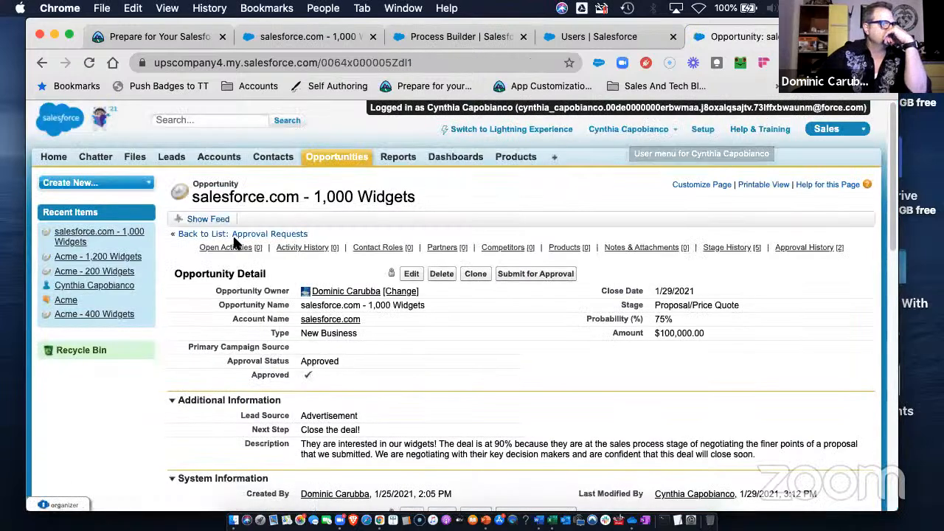
# Display the All Contracts list and open the draft contract for the Acme account.
pyautogui.click(551, 157)
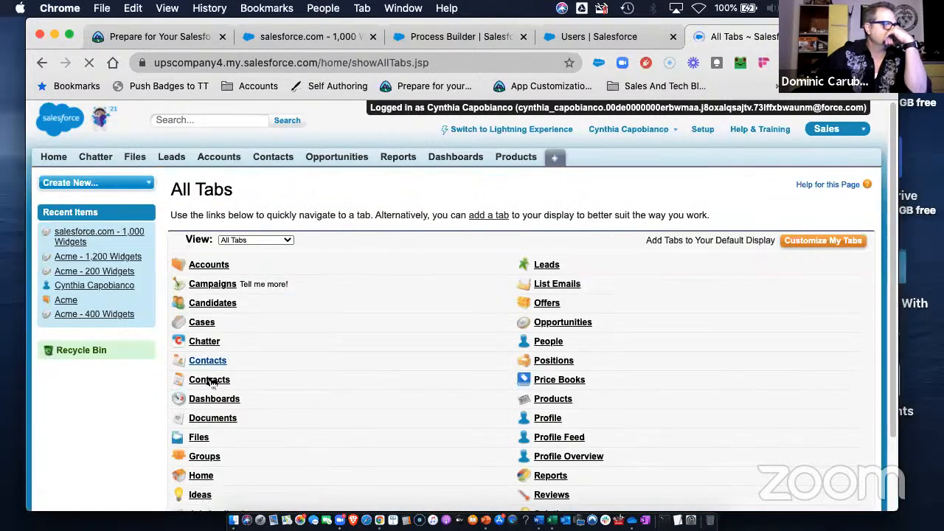
pyautogui.click(209, 380)
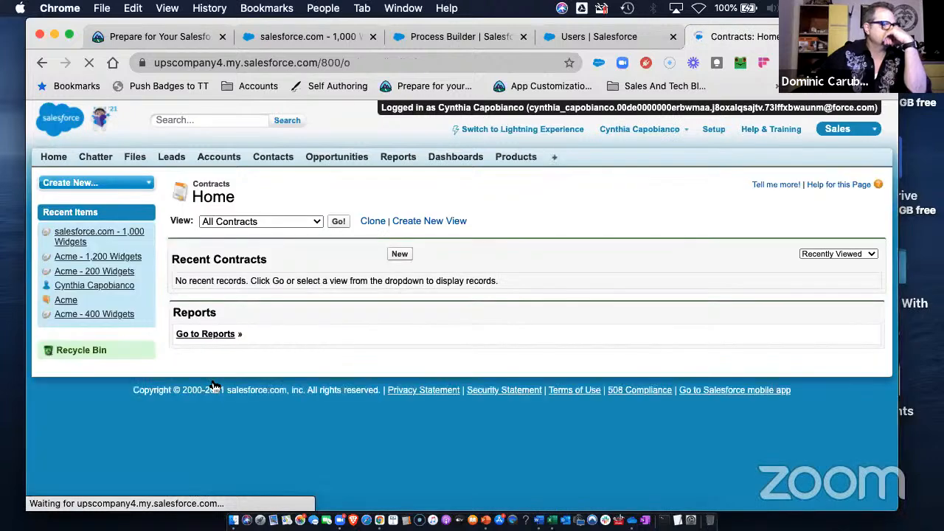
pyautogui.click(338, 223)
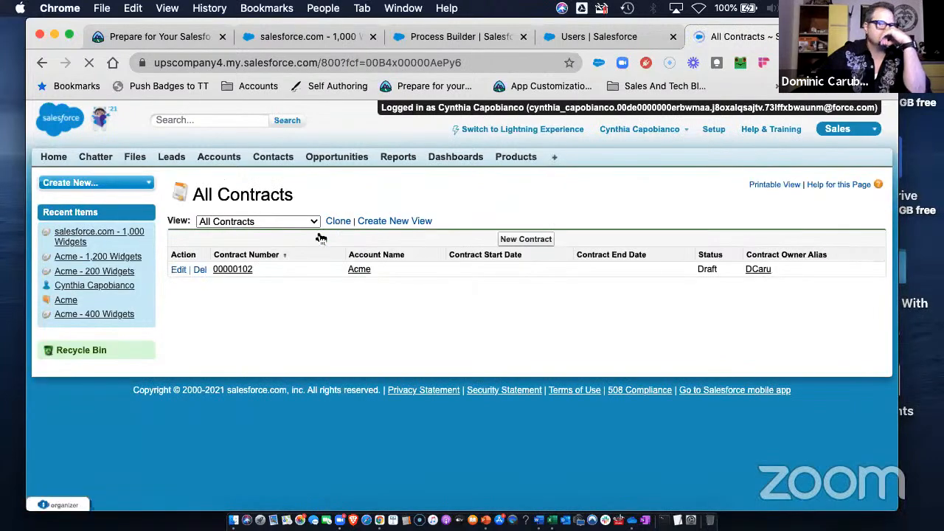
pyautogui.click(236, 270)
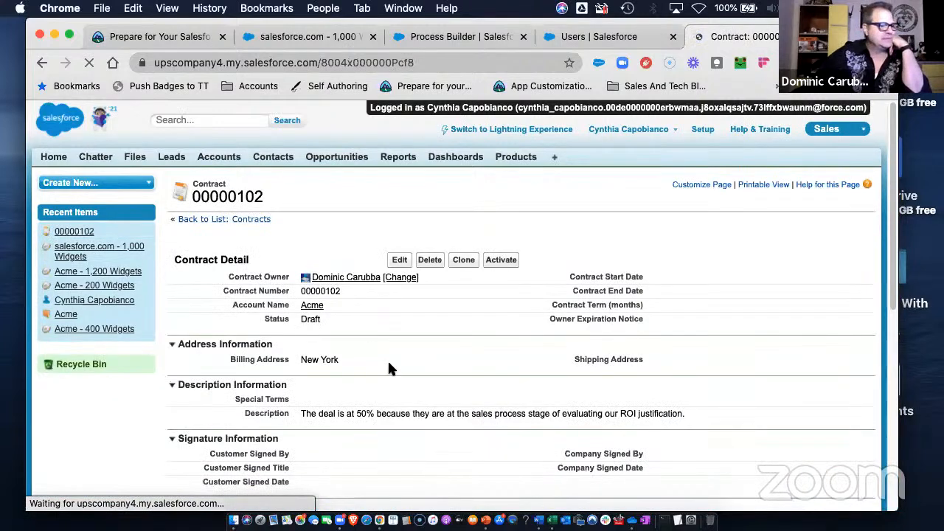
# Inspect the Acme contract's description and open the contract owner's profile feed.
pyautogui.tripleClick(753, 404)
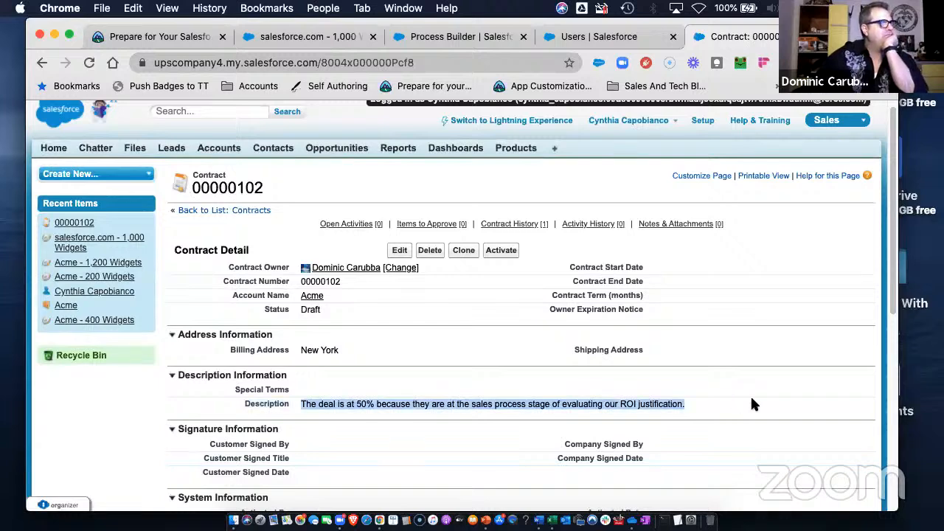
pyautogui.click(354, 272)
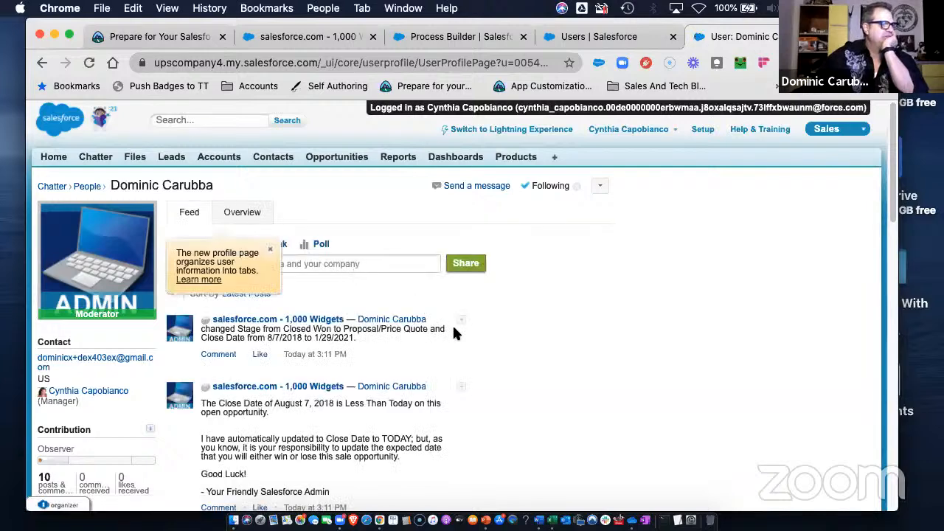
# Examine the contract owner's profile feed for the approval and Closed Won posts about the widgets opportunities.
pyautogui.scroll(-3, 433, 407)
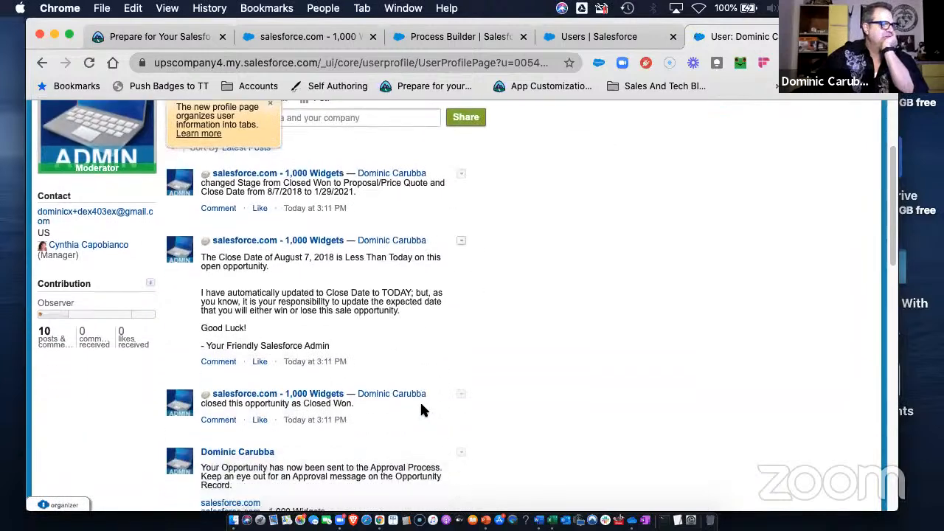
pyautogui.scroll(-2, 421, 411)
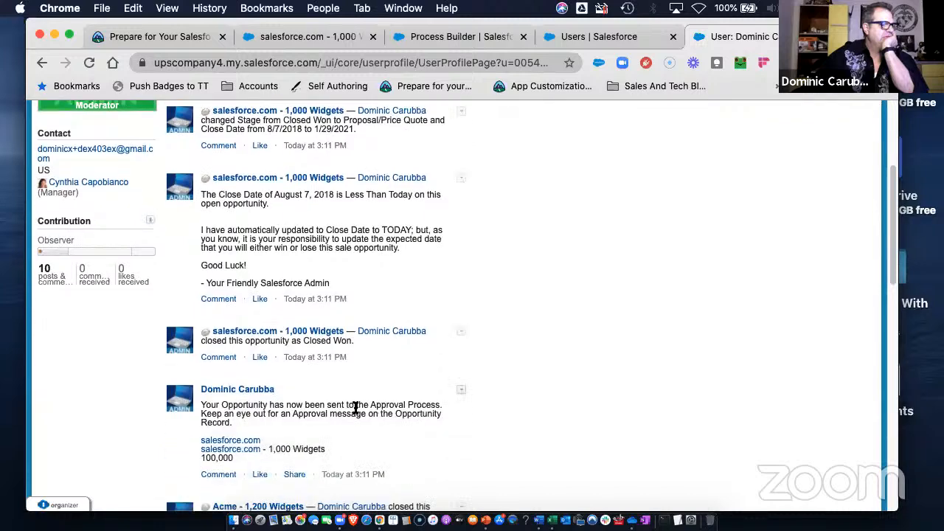
pyautogui.moveTo(355, 407); pyautogui.dragTo(440, 406)
pyautogui.scroll(-3, 381, 413)
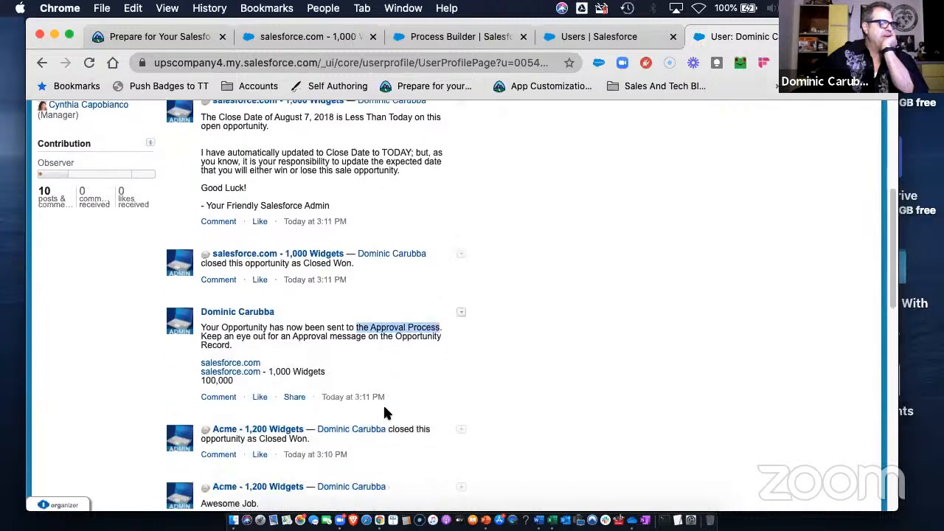
pyautogui.scroll(-6, 384, 413)
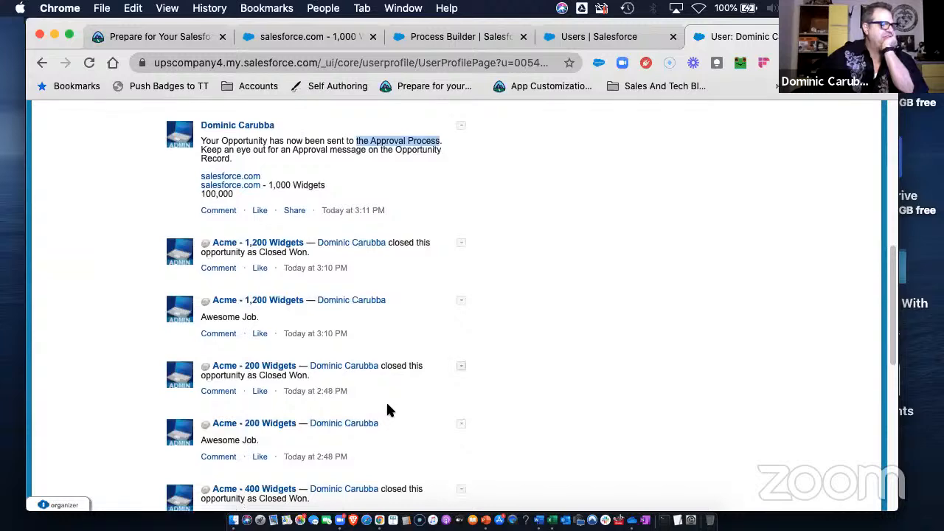
pyautogui.scroll(-5, 387, 405)
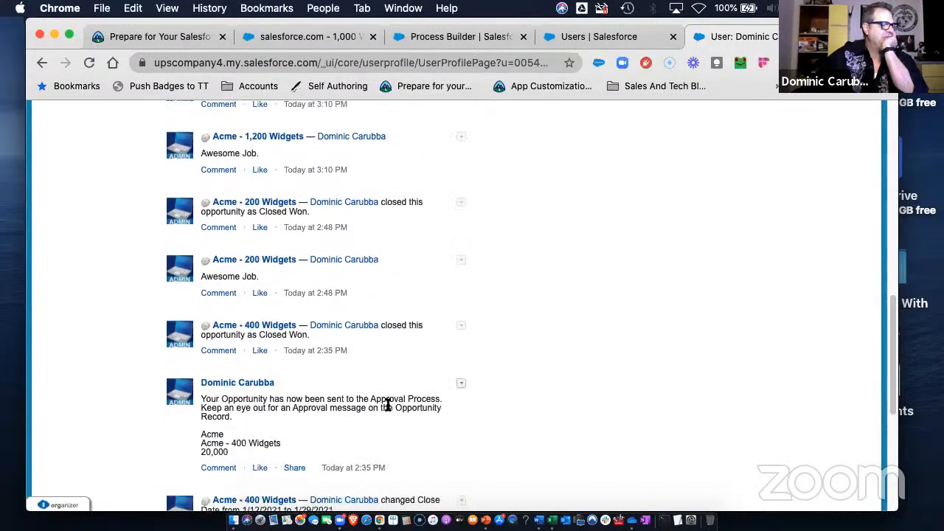
pyautogui.scroll(-7, 374, 402)
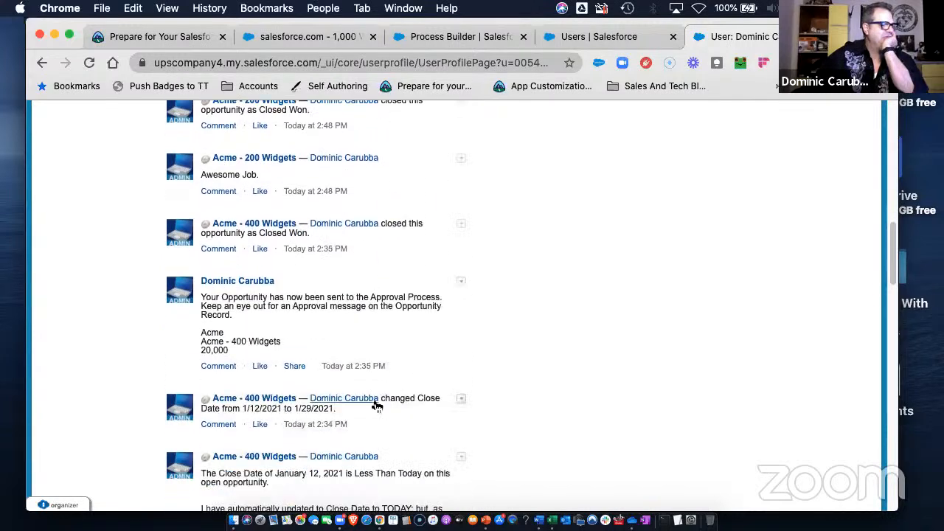
pyautogui.scroll(11, 374, 404)
pyautogui.scroll(15, 374, 405)
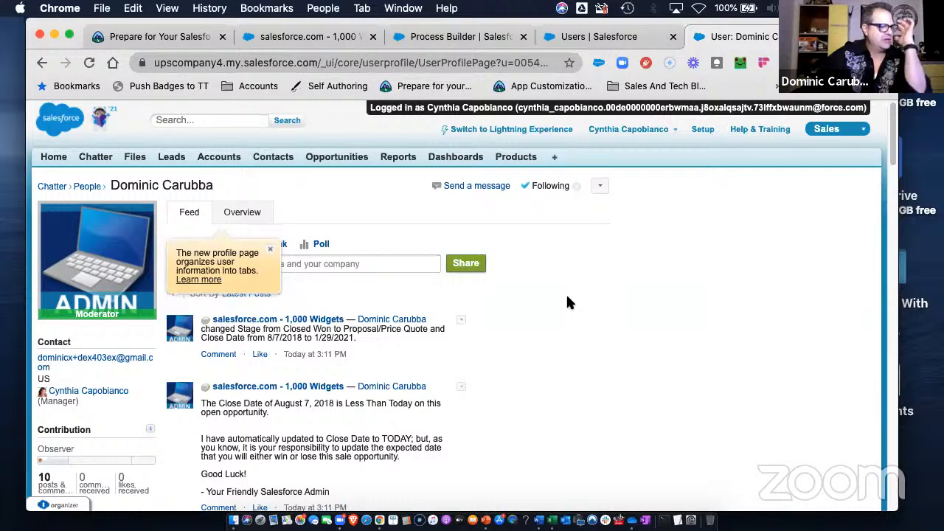
pyautogui.scroll(-2, 566, 303)
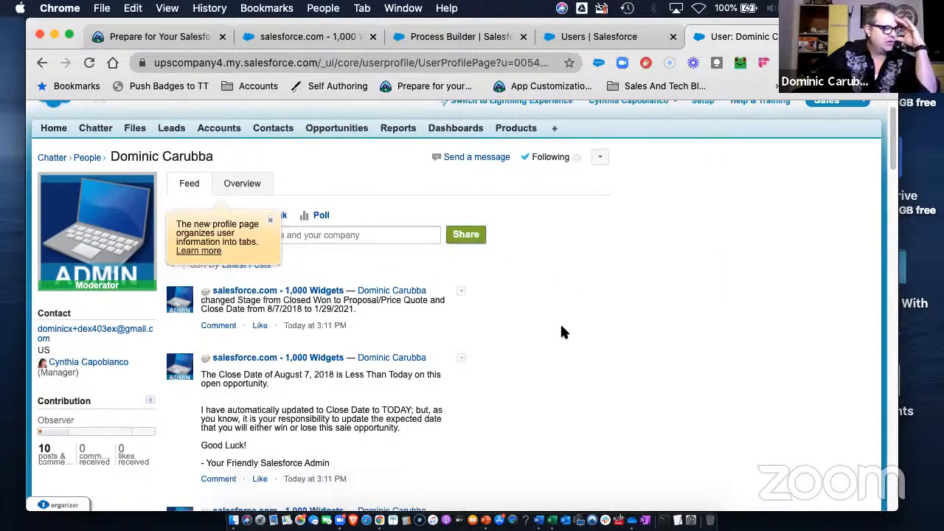
pyautogui.scroll(-2, 551, 329)
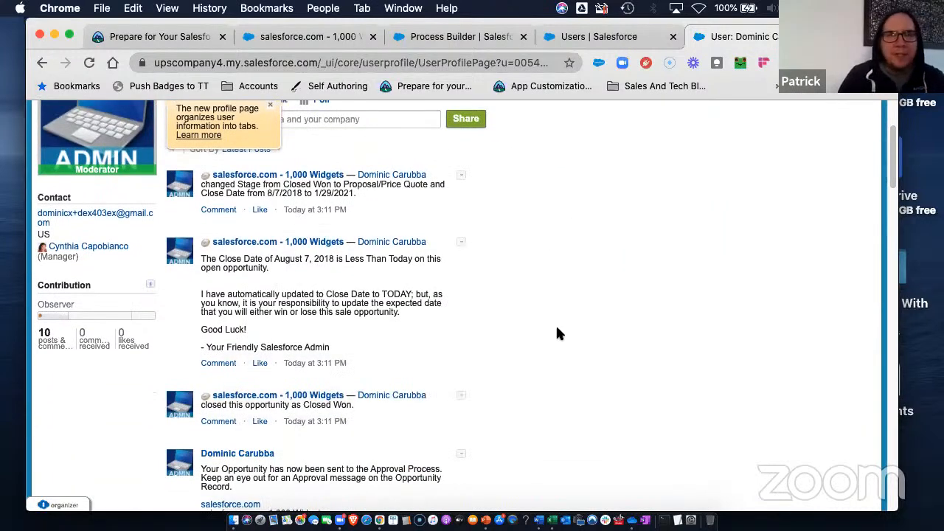
pyautogui.scroll(4, 555, 324)
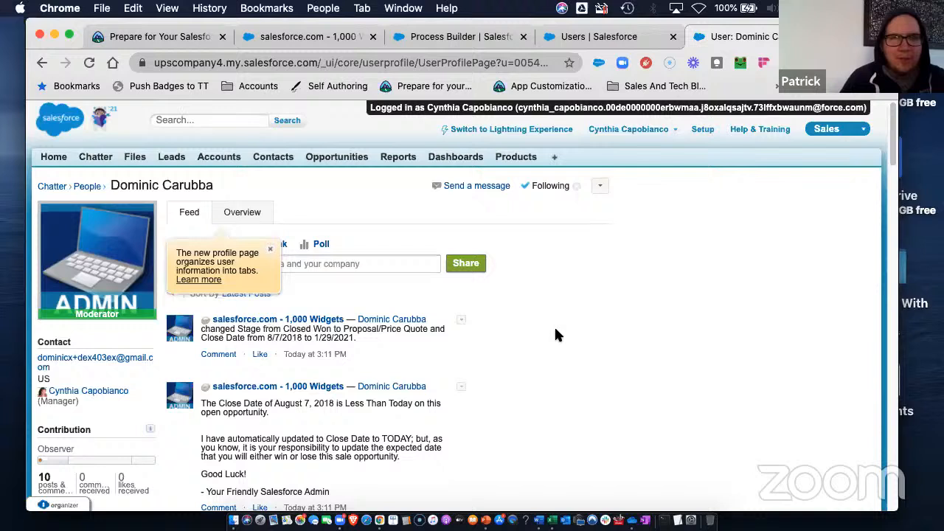
# Switch to Lightning Experience and log back in on the salesforce.com - 1,000 Widgets opportunity's tab.
pyautogui.click(271, 251)
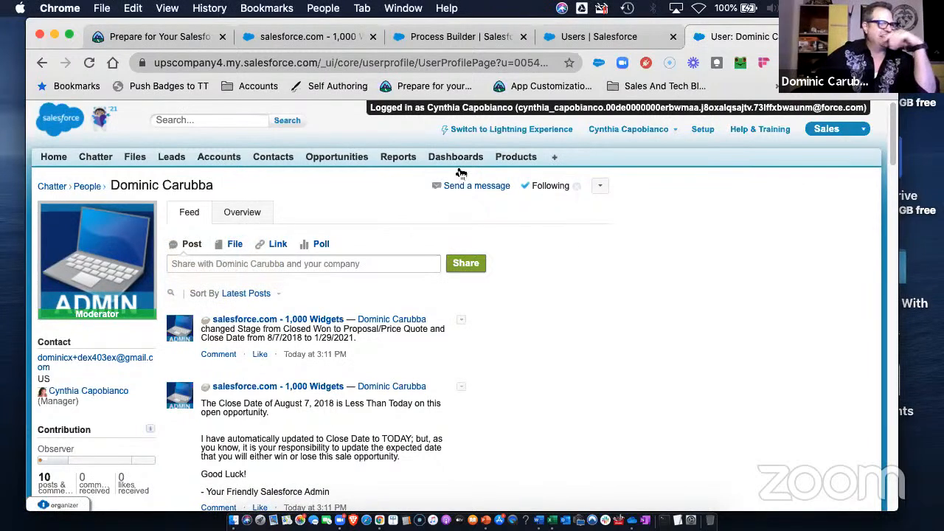
pyautogui.click(511, 127)
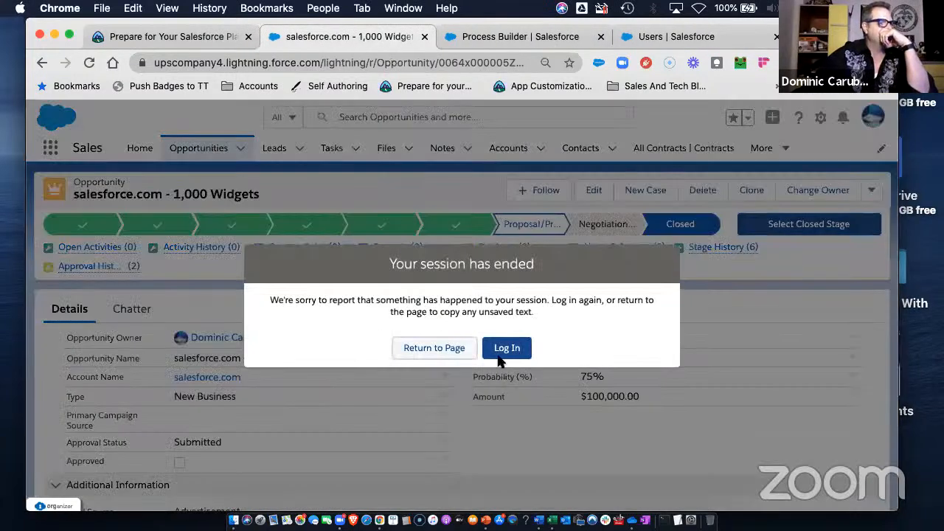
pyautogui.click(500, 349)
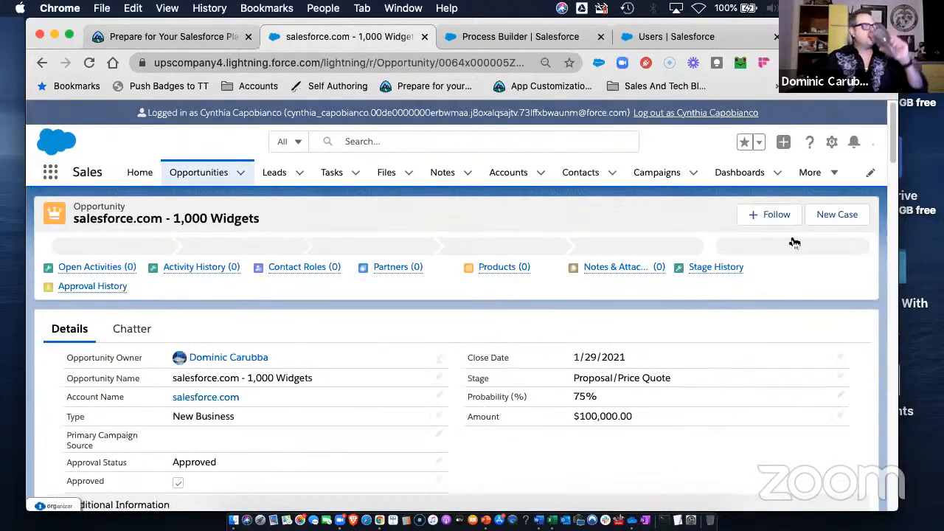
# Search the available items for "contract" and open the Contracts list.
pyautogui.click(818, 174)
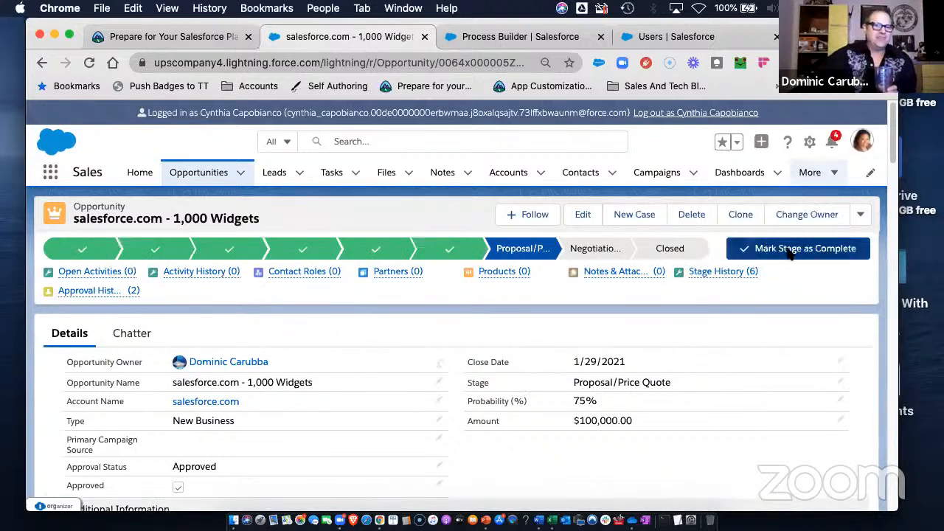
pyautogui.click(861, 264)
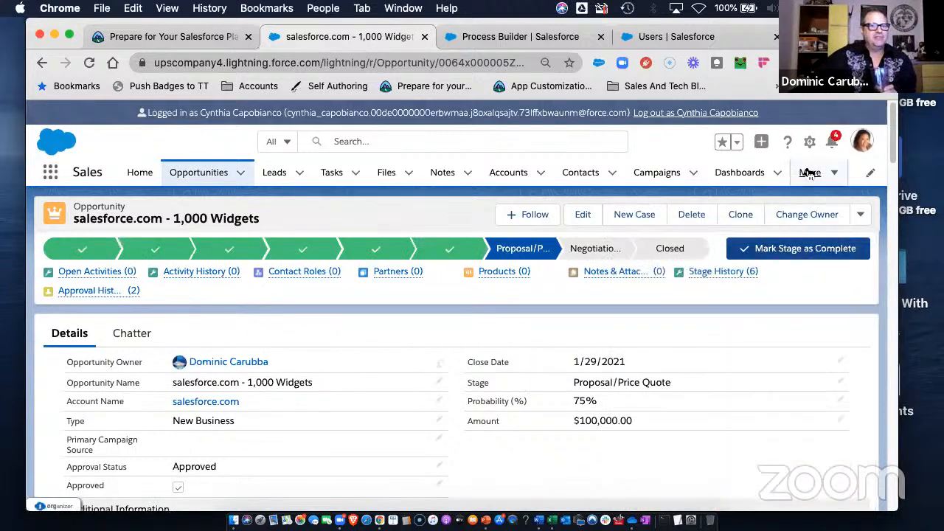
pyautogui.click(809, 173)
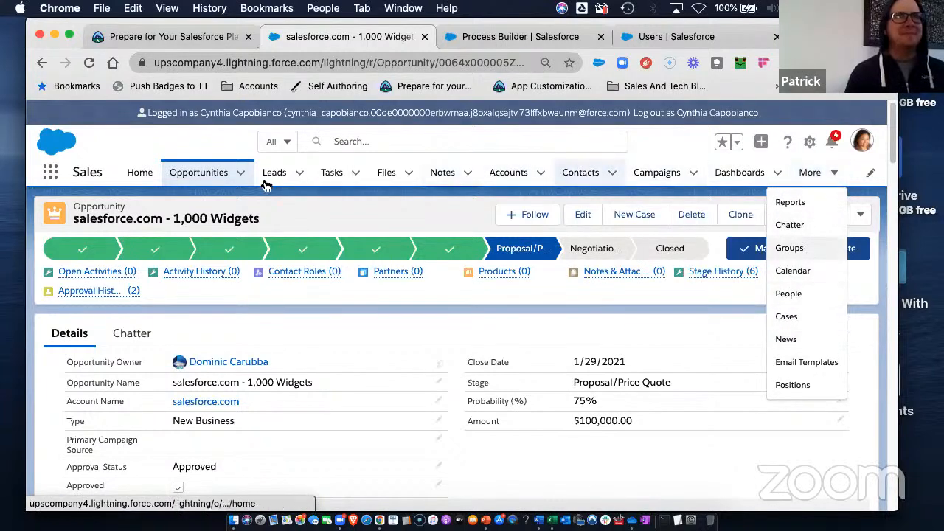
pyautogui.click(49, 172)
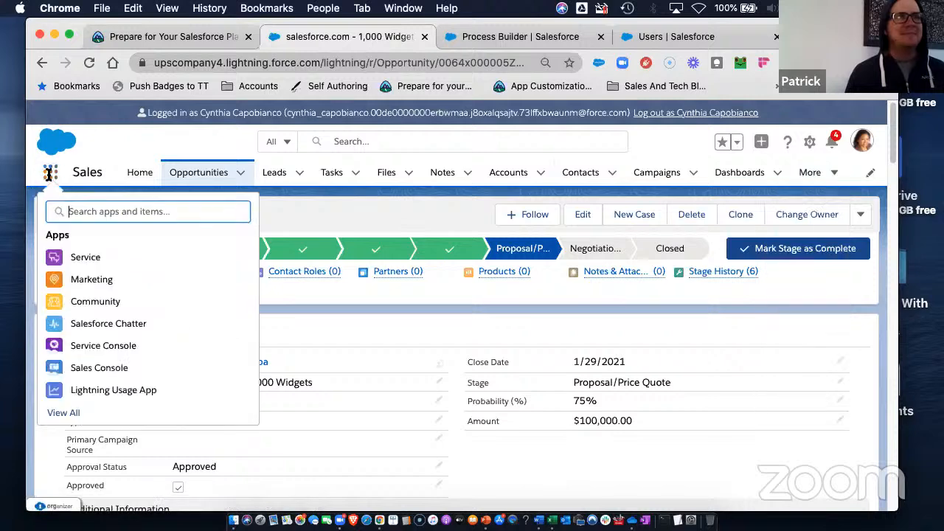
pyautogui.write('c')
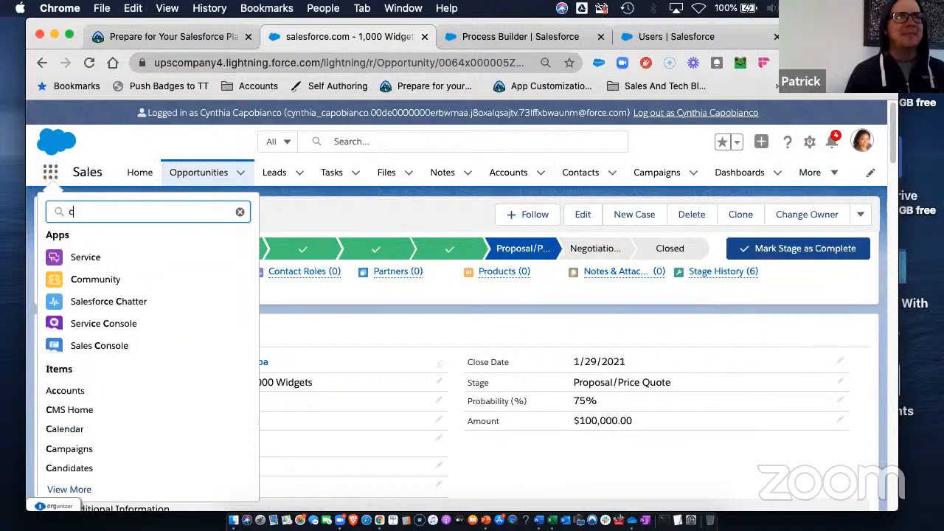
pyautogui.write('ontract')
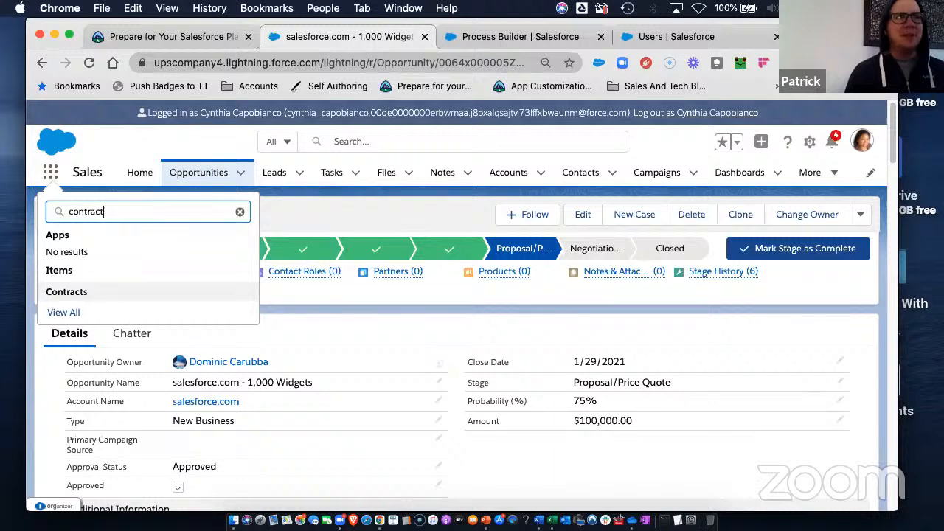
pyautogui.click(65, 293)
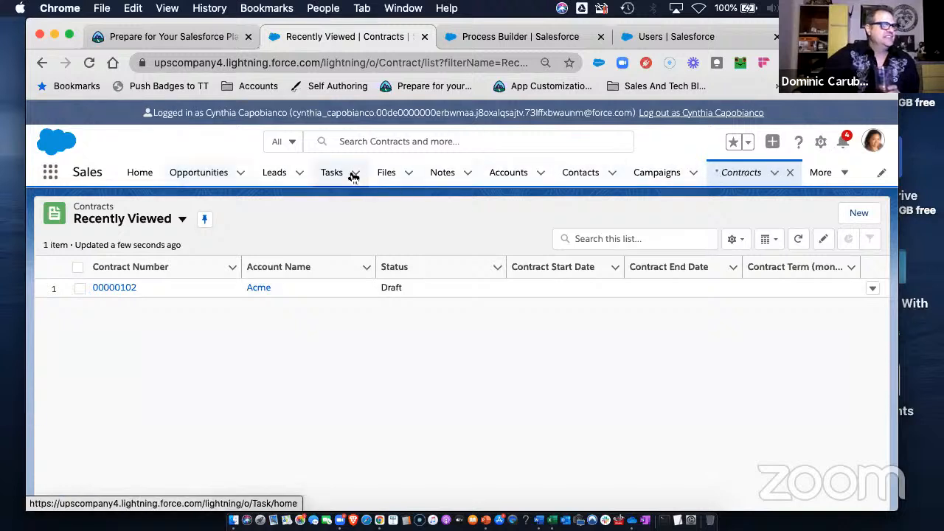
# Reopen the salesforce.com - 1,000 Widgets opportunity from the Opportunities list and open its owner's profile.
pyautogui.click(201, 174)
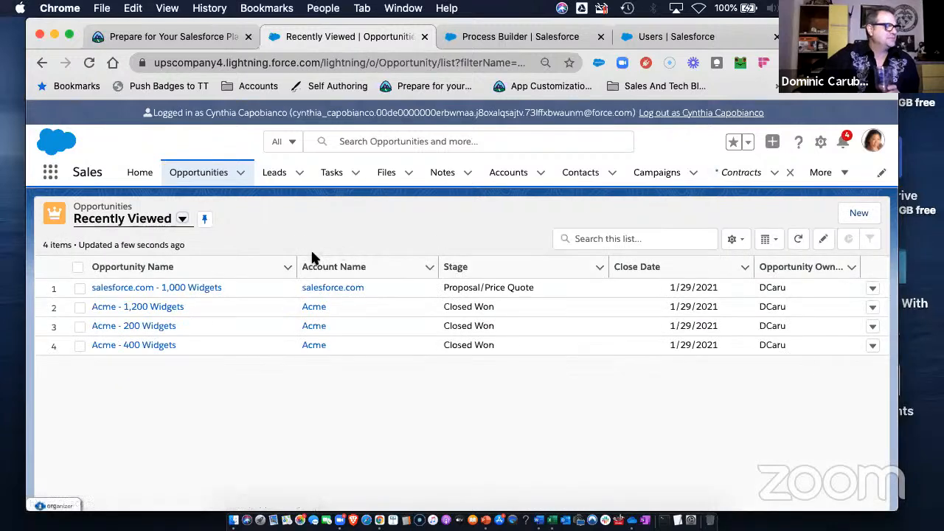
pyautogui.click(176, 289)
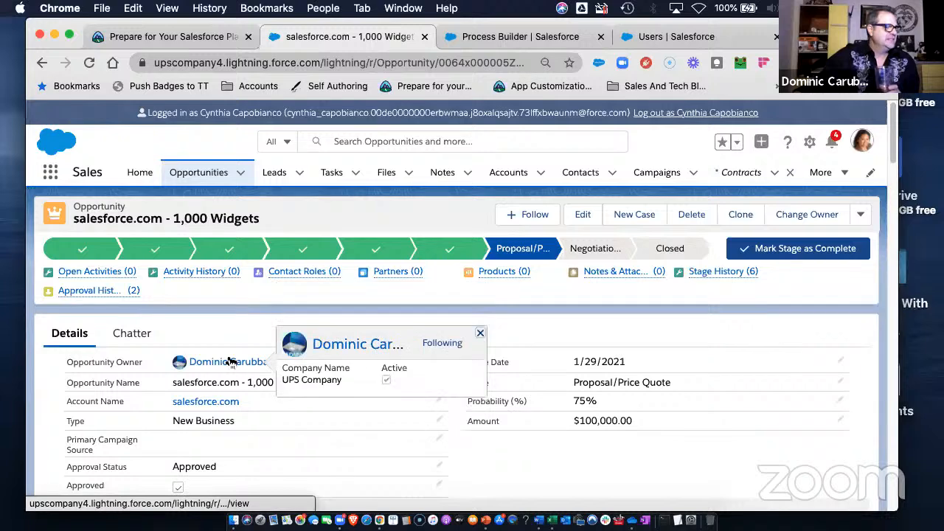
pyautogui.click(229, 361)
# Try to inspect the Congratulations action of the New Project process, and return to the opportunity owner's profile.
pyautogui.click(510, 33)
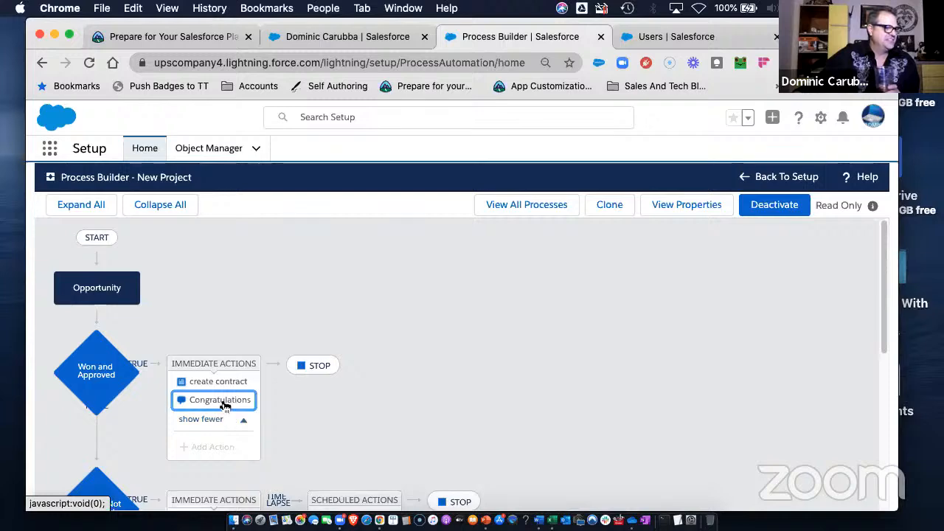
pyautogui.click(225, 406)
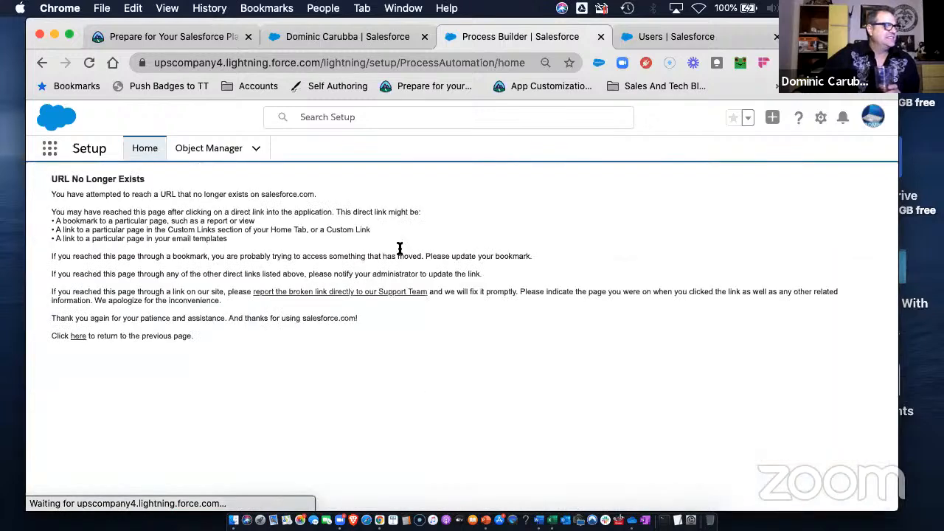
pyautogui.click(343, 35)
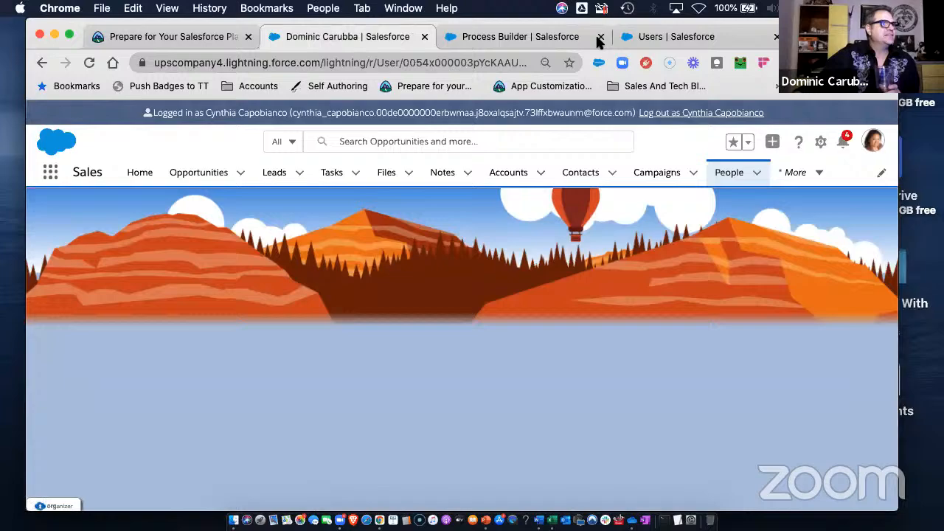
pyautogui.click(667, 37)
pyautogui.click(520, 37)
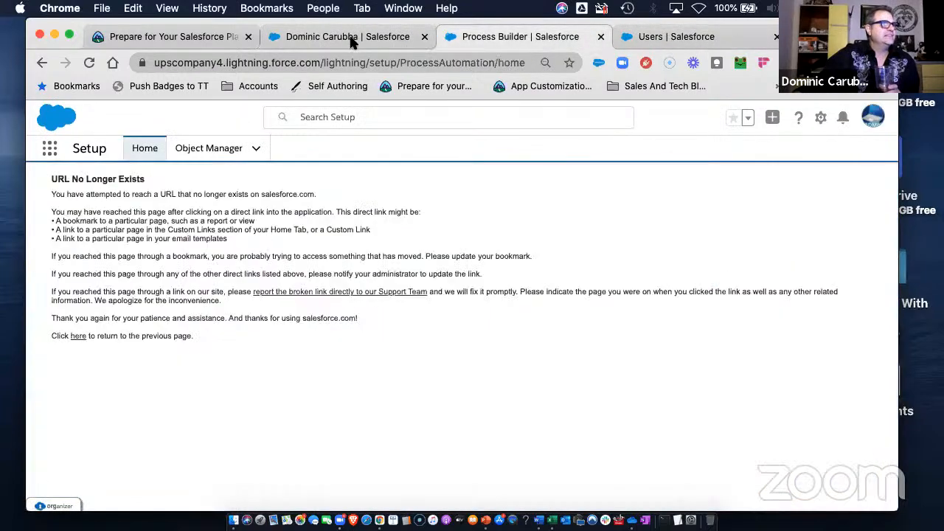
pyautogui.click(349, 37)
# Sort the owner's Chatter feed by Latest Posts and refresh it.
pyautogui.scroll(-6, 273, 374)
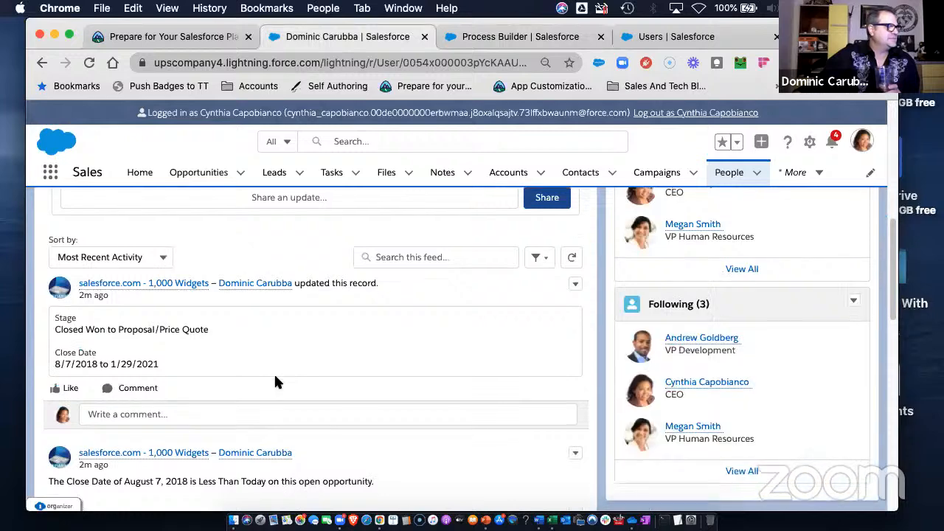
pyautogui.scroll(-2, 276, 376)
pyautogui.scroll(10, 280, 379)
pyautogui.scroll(-2, 317, 379)
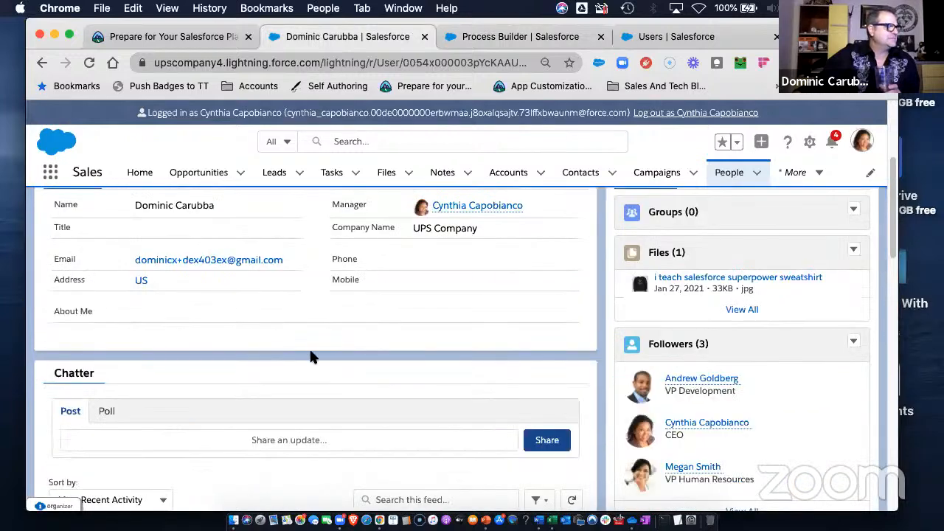
pyautogui.scroll(-2, 309, 357)
pyautogui.click(160, 417)
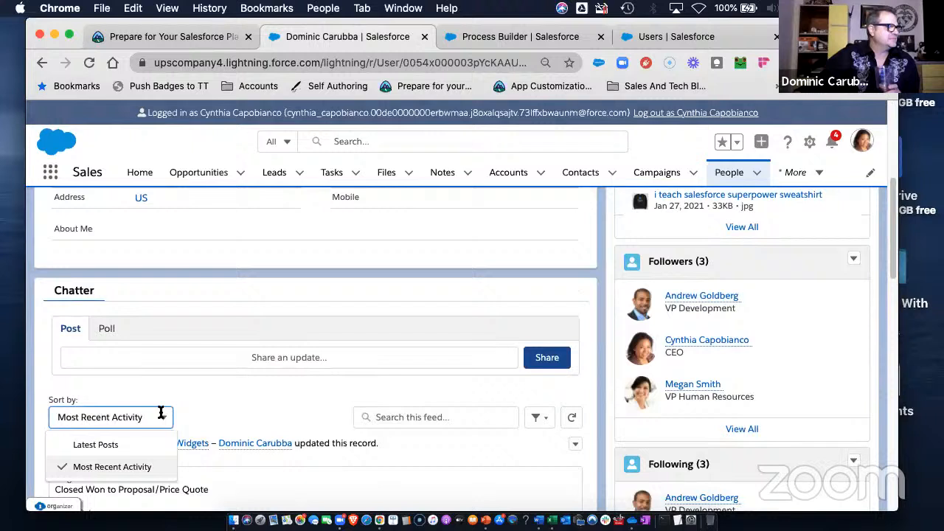
pyautogui.click(119, 446)
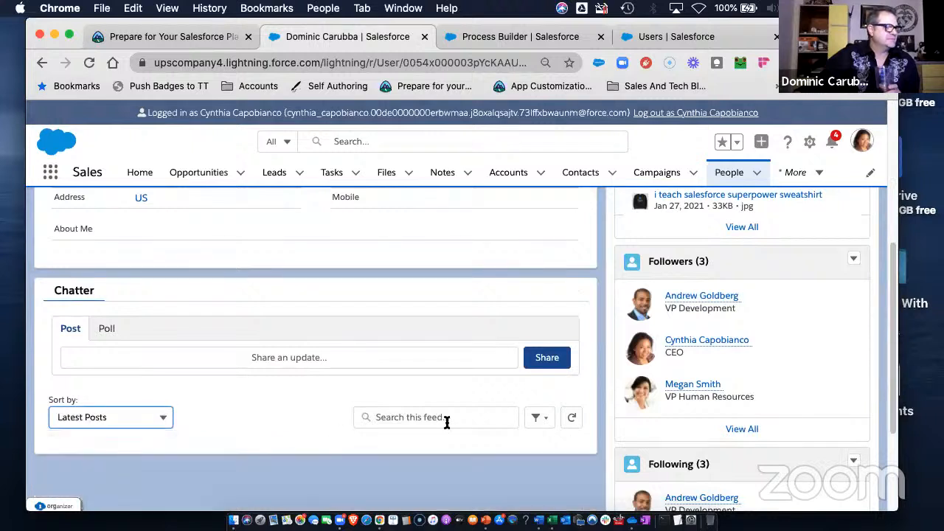
pyautogui.click(571, 419)
pyautogui.scroll(-3, 280, 396)
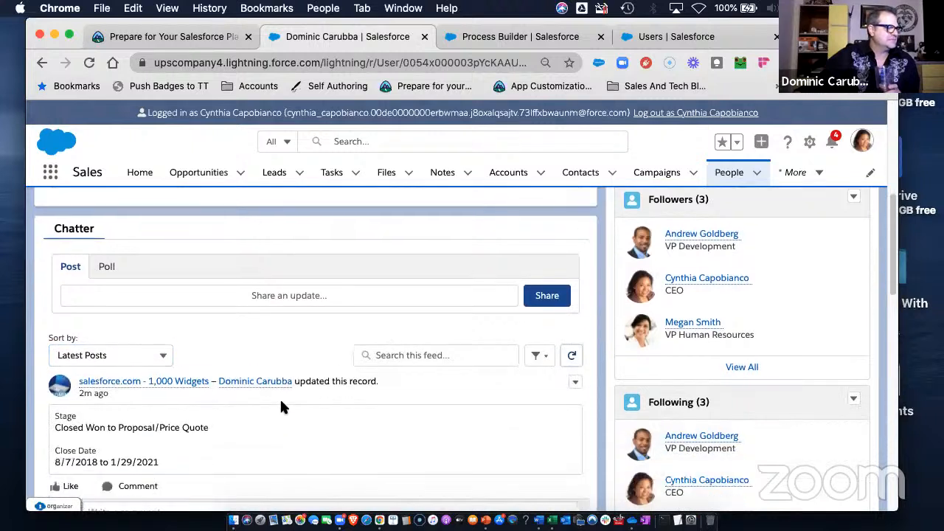
# Sort the owner's Chatter feed by Most Recent Activity and examine its posts about the salesforce.com - 1,000 Widgets opportunity.
pyautogui.click(161, 325)
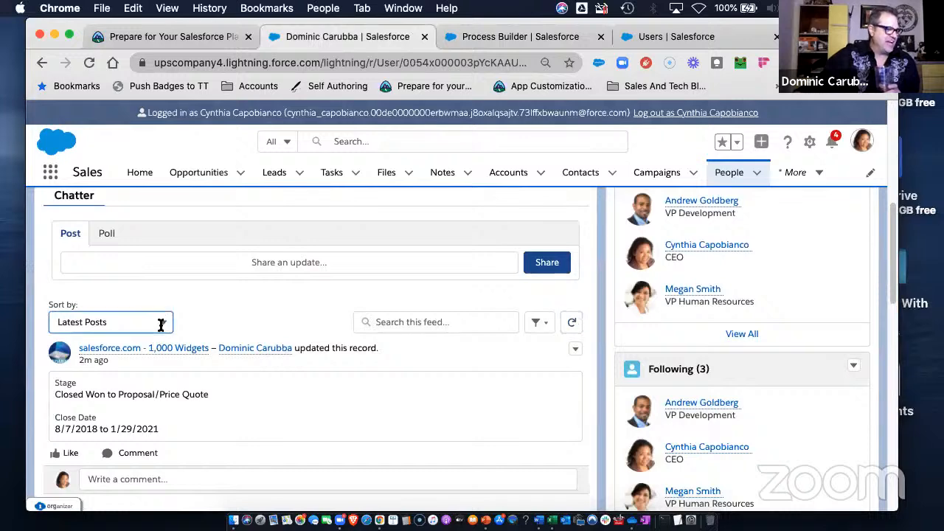
pyautogui.click(115, 371)
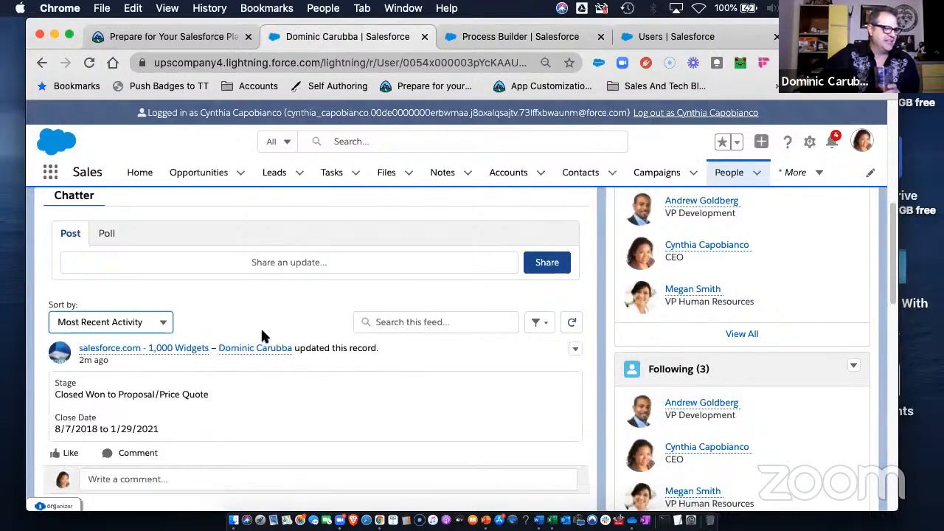
pyautogui.scroll(-2, 309, 362)
pyautogui.scroll(-8, 309, 363)
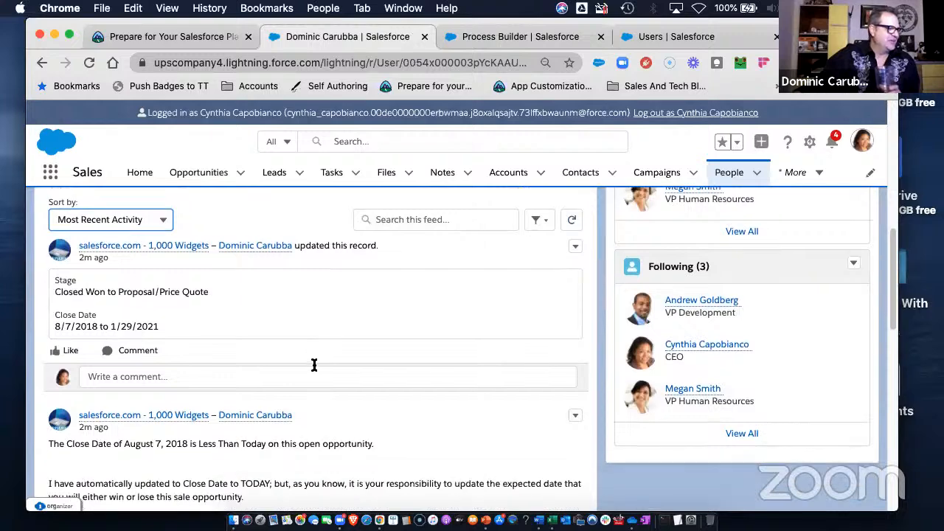
pyautogui.scroll(-4, 313, 369)
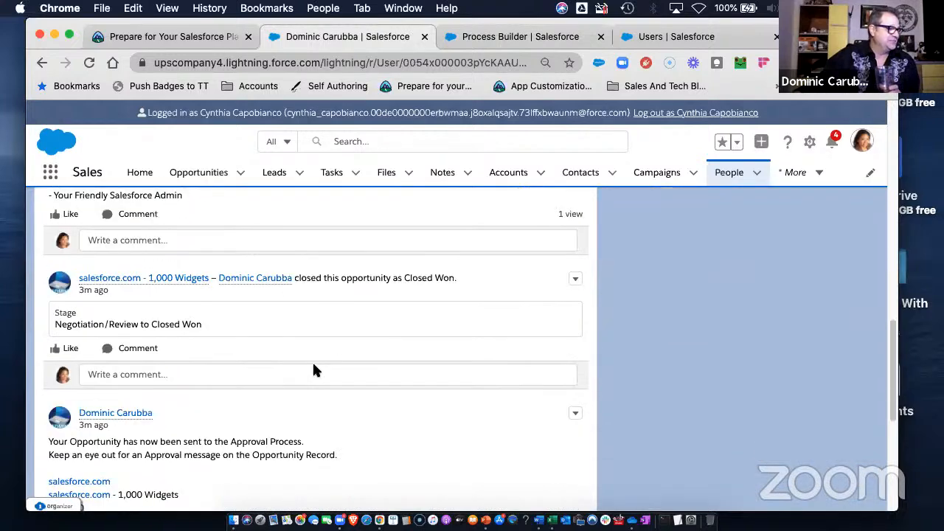
# Like the "Awesome Job." Chatter post about the Acme - 1,200 Widgets opportunity in the owner's feed.
pyautogui.scroll(-2, 314, 369)
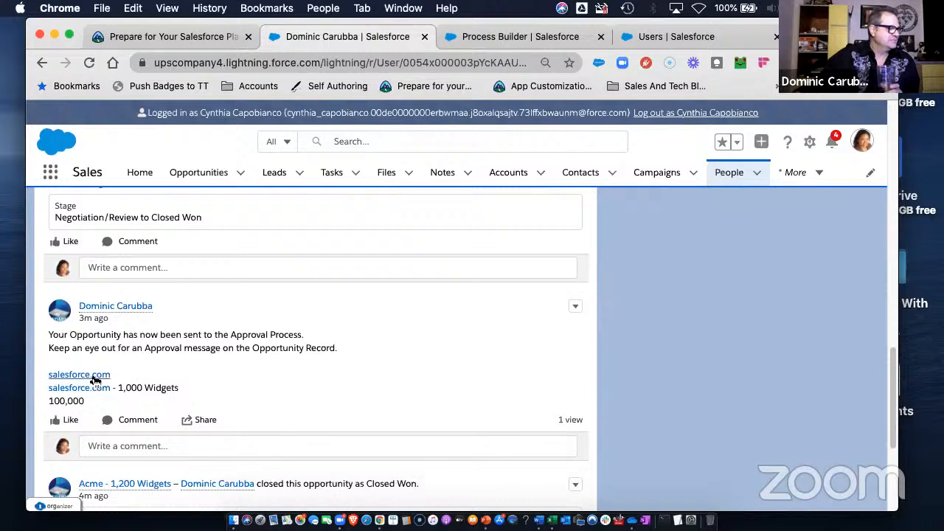
pyautogui.scroll(-4, 301, 361)
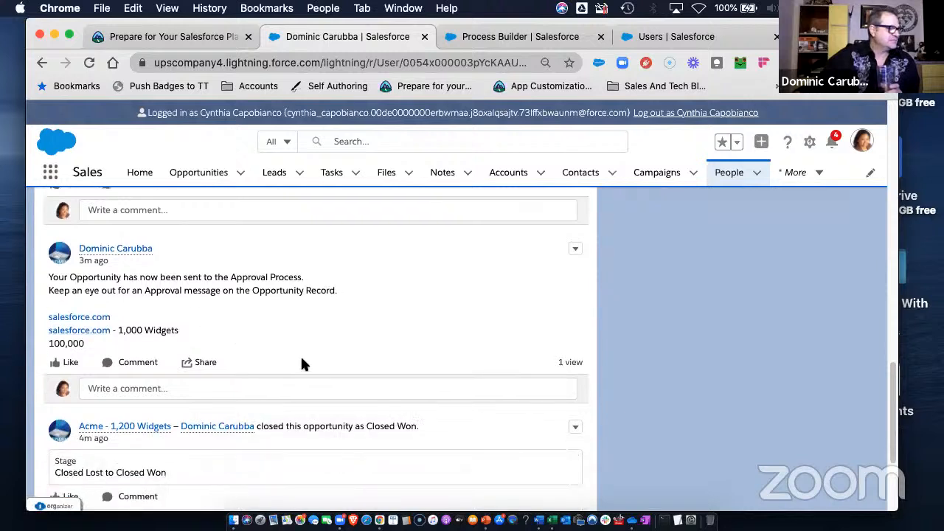
pyautogui.scroll(-4, 341, 356)
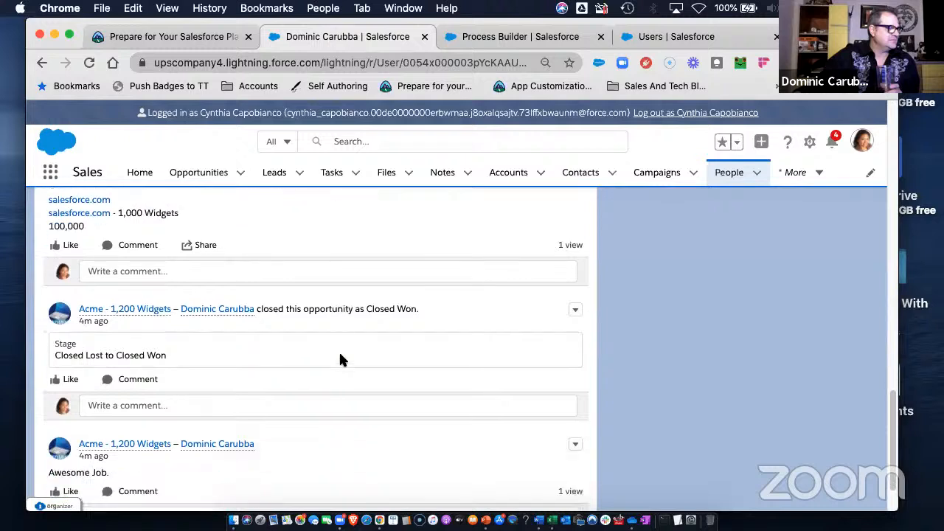
pyautogui.scroll(-1, 342, 360)
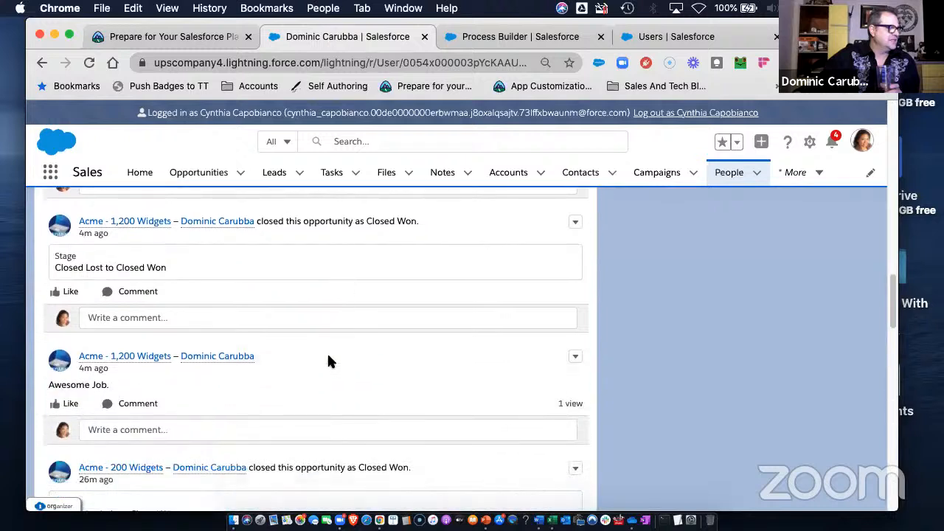
pyautogui.scroll(-2, 110, 375)
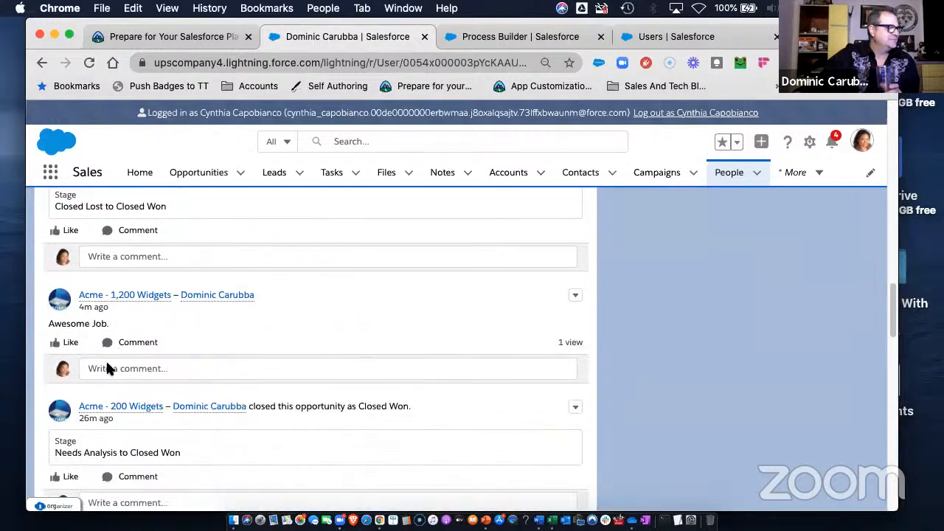
pyautogui.click(68, 344)
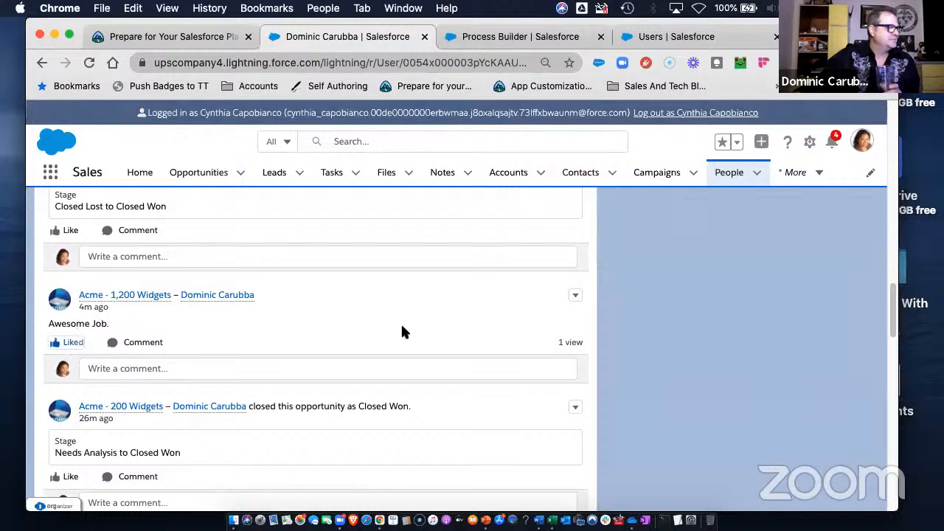
# Examine the older Chatter posts about the Acme - 200 Widgets and Acme - 400 Widgets opportunities in the owner's feed.
pyautogui.scroll(-1, 486, 332)
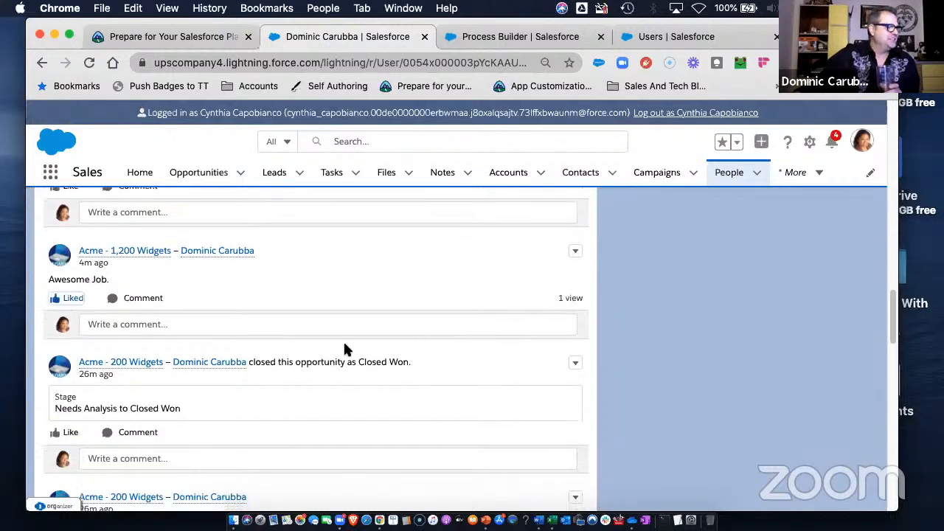
pyautogui.scroll(2, 399, 341)
pyautogui.scroll(-2, 398, 343)
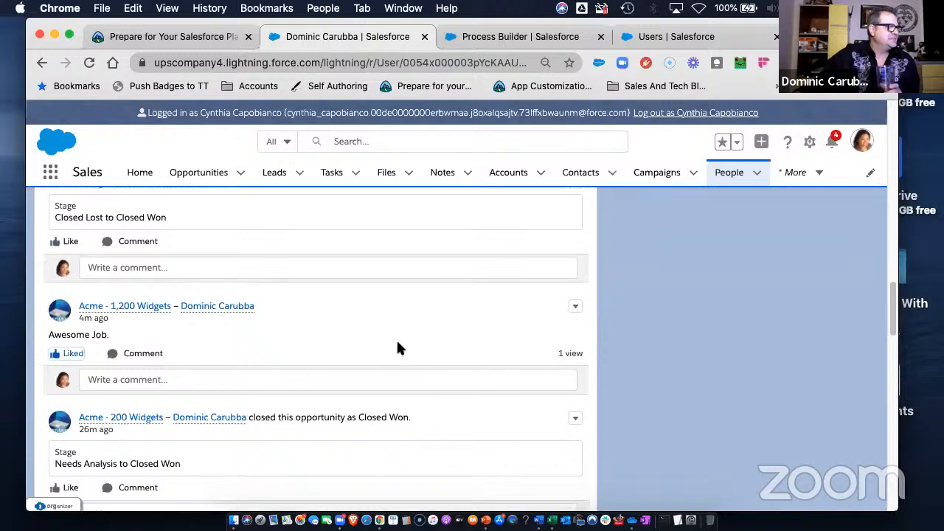
pyautogui.scroll(-9, 399, 342)
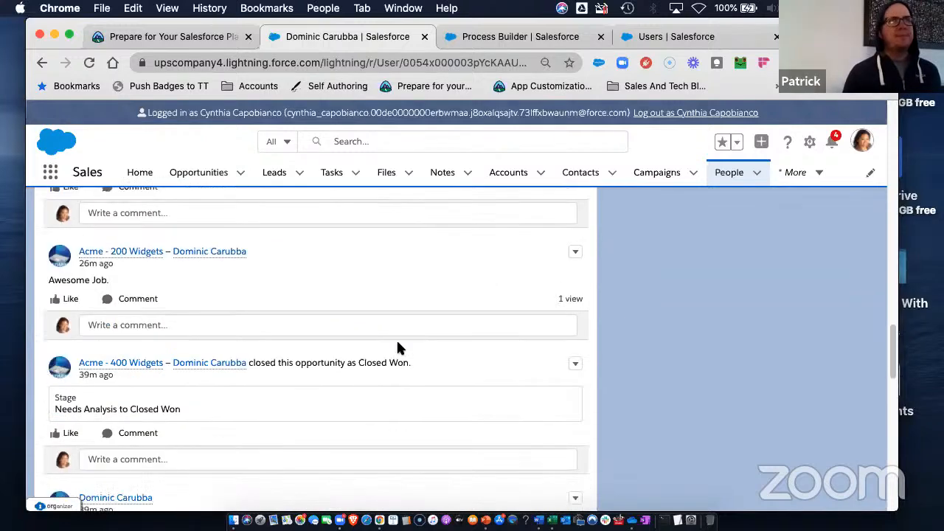
pyautogui.scroll(-4, 397, 339)
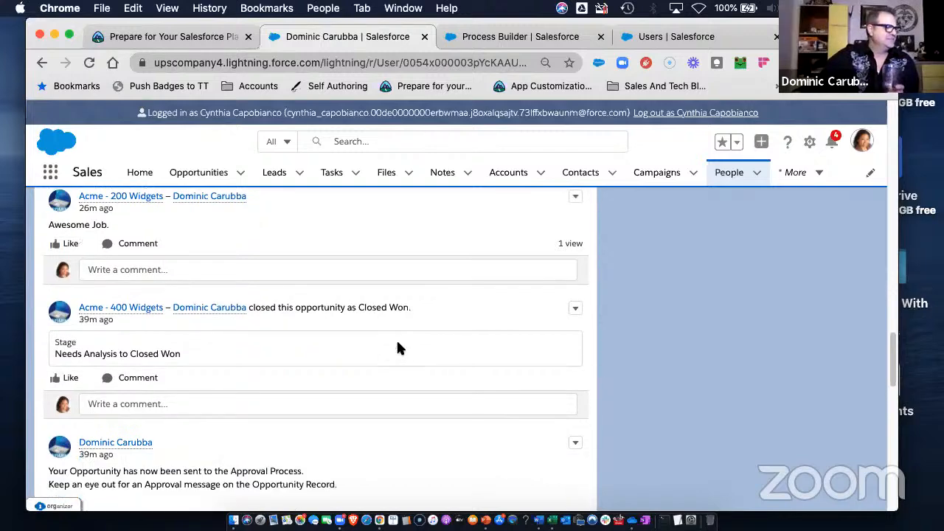
pyautogui.scroll(-12, 396, 339)
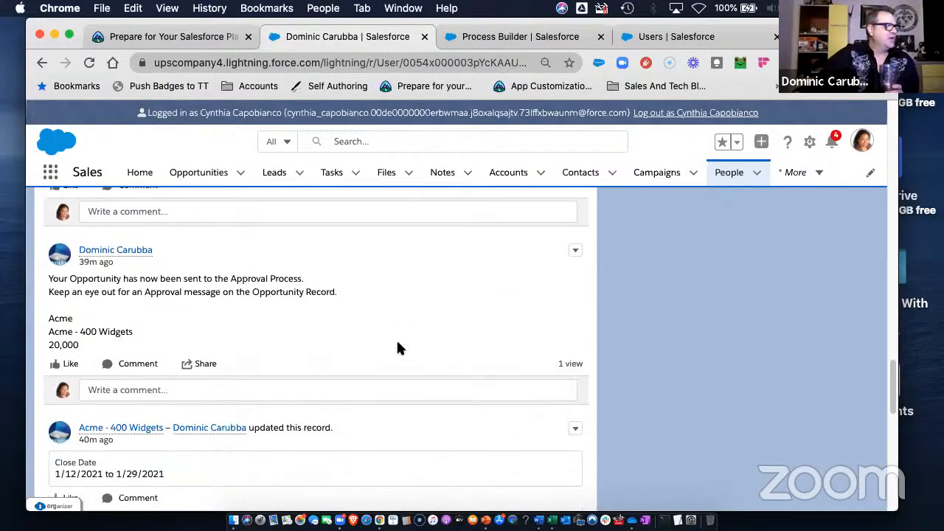
pyautogui.scroll(-8, 398, 341)
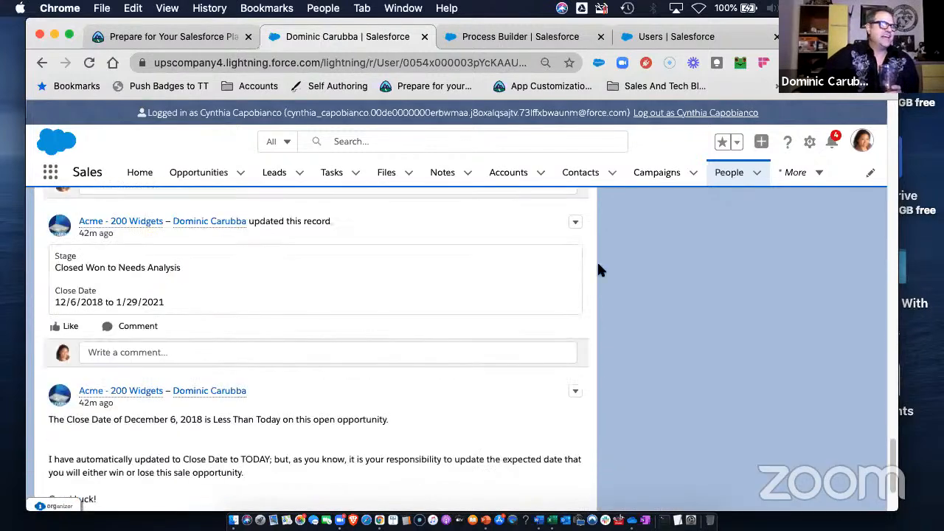
# Log out of the approver's user session and launch the Sales app as the administrator.
pyautogui.click(674, 115)
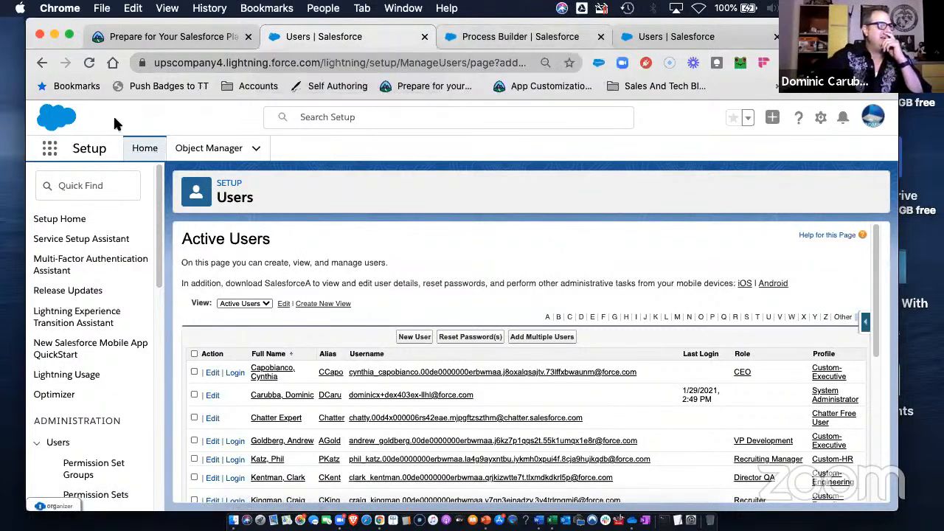
pyautogui.click(47, 153)
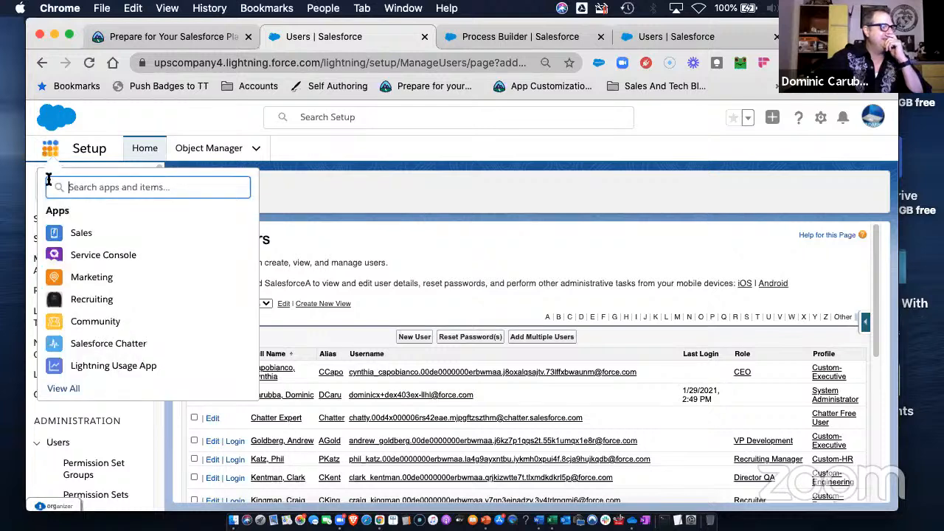
pyautogui.click(53, 236)
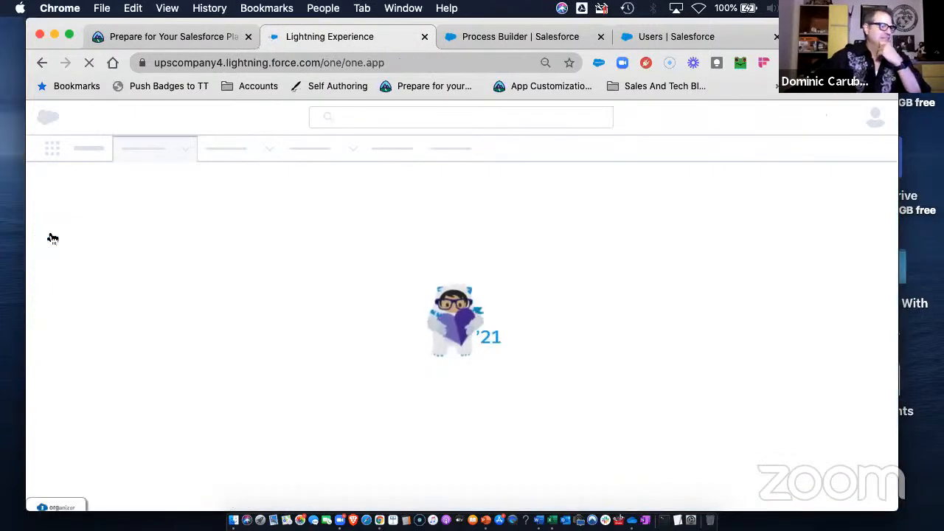
# Reload Process Builder from Setup Home and open Version 5 of the New Project process.
pyautogui.click(560, 44)
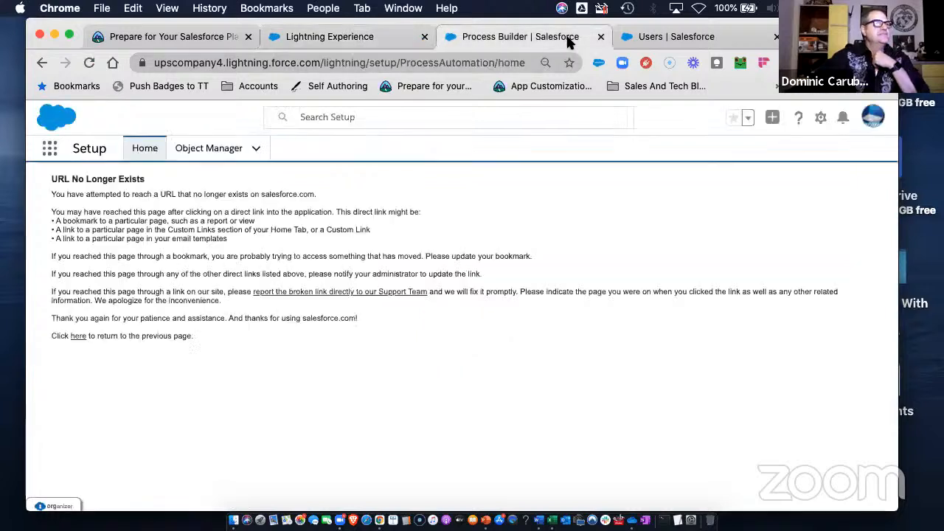
pyautogui.click(145, 149)
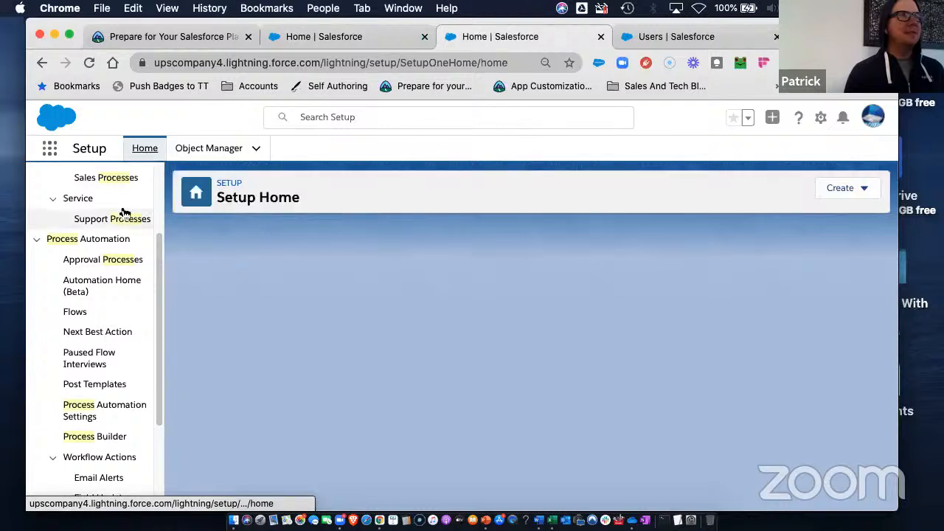
pyautogui.click(99, 437)
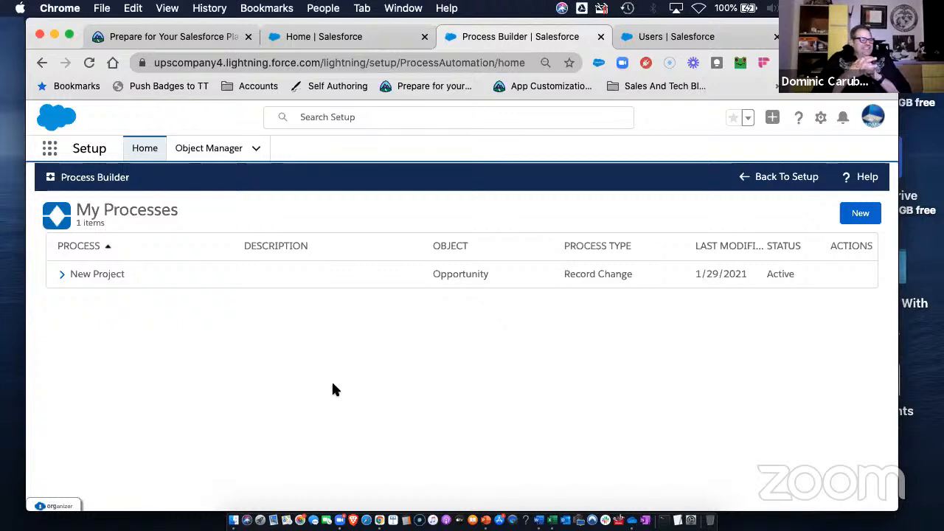
pyautogui.click(63, 275)
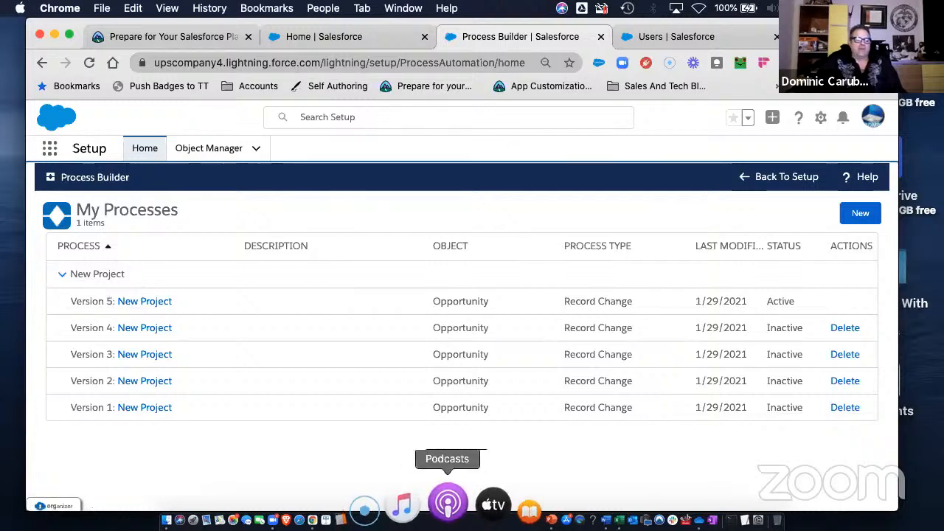
pyautogui.click(144, 302)
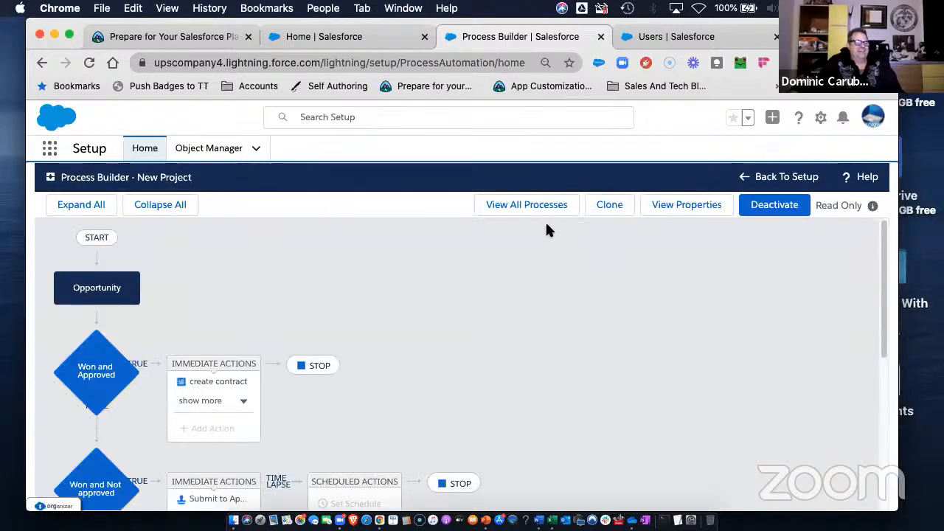
# Check the version list of New Project, reopen Version 5, and reveal all immediate actions under Won and Approved.
pyautogui.click(520, 208)
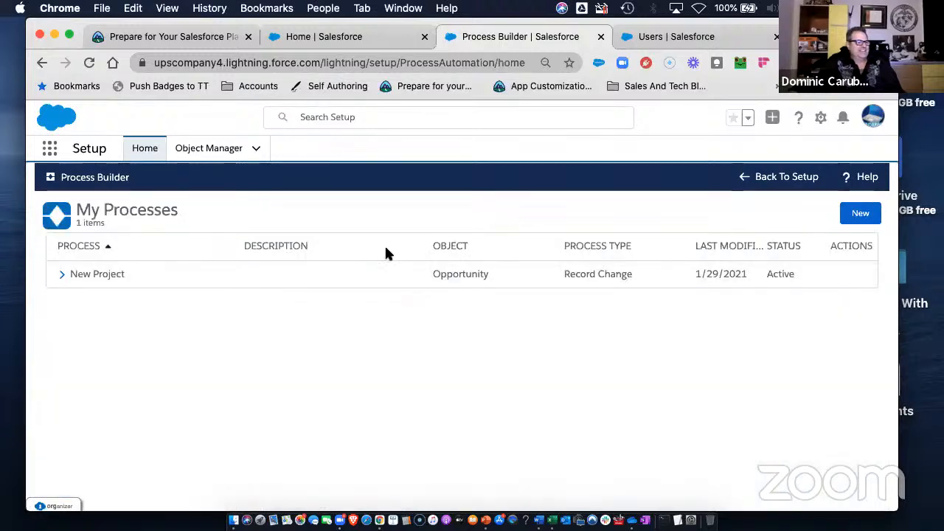
pyautogui.click(62, 274)
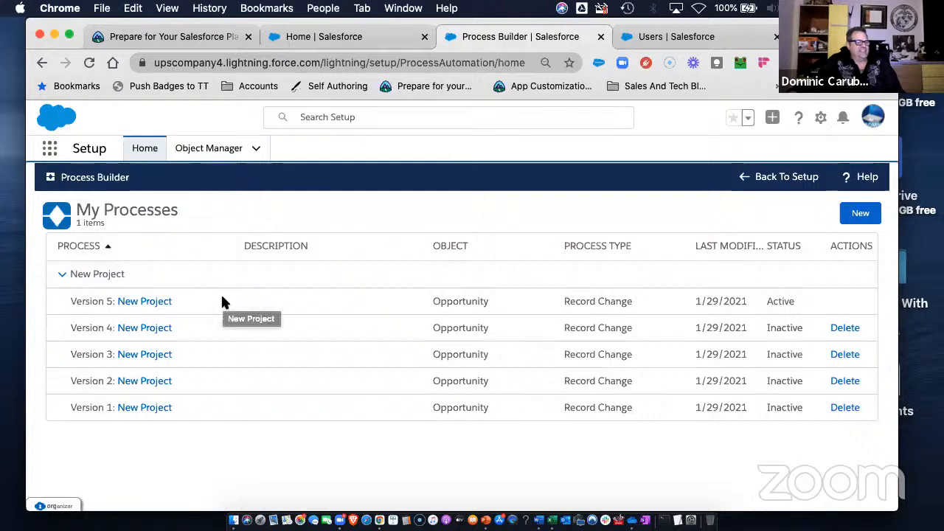
pyautogui.click(148, 303)
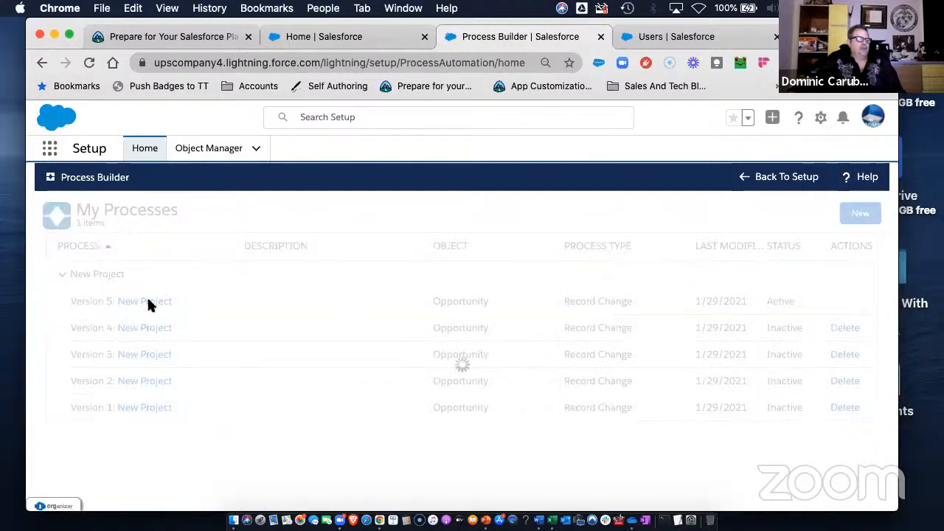
pyautogui.scroll(-1, 395, 371)
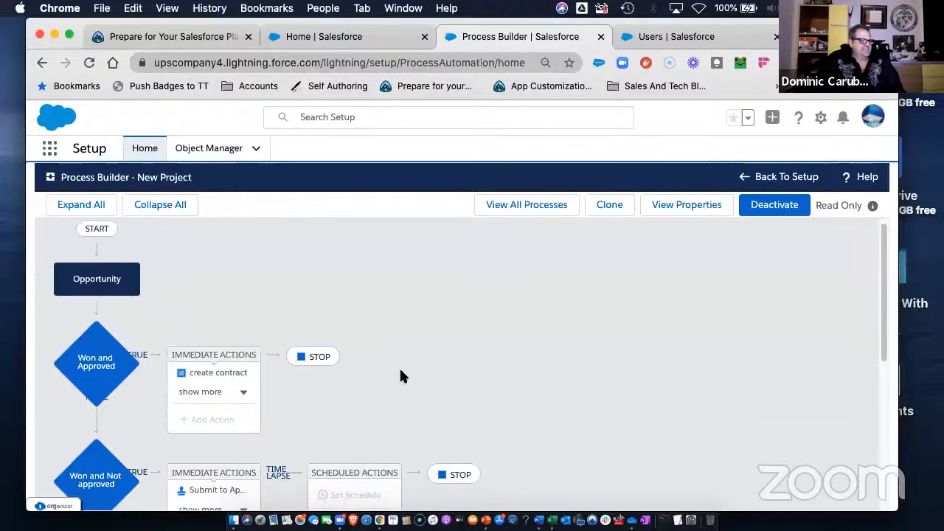
pyautogui.click(245, 385)
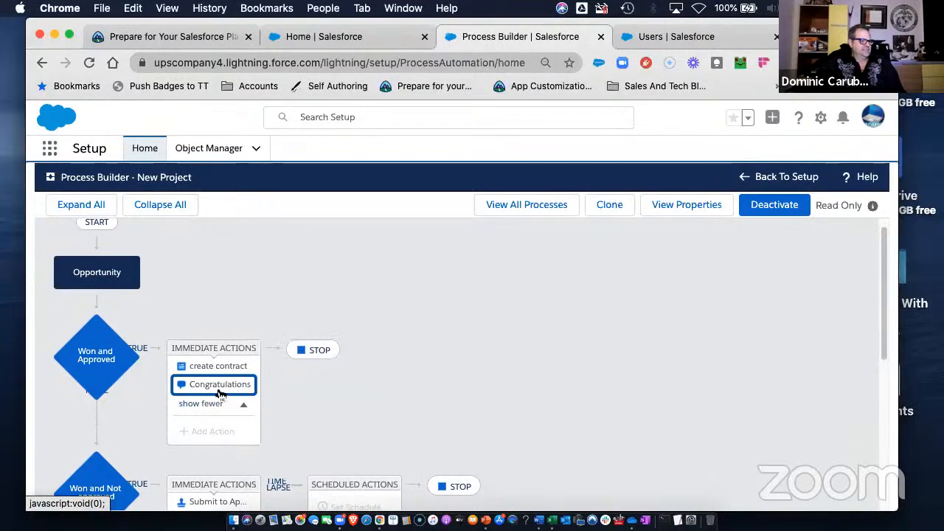
# Clone the process as a version of the current process, with Opportunity Updates as its process name.
pyautogui.click(603, 207)
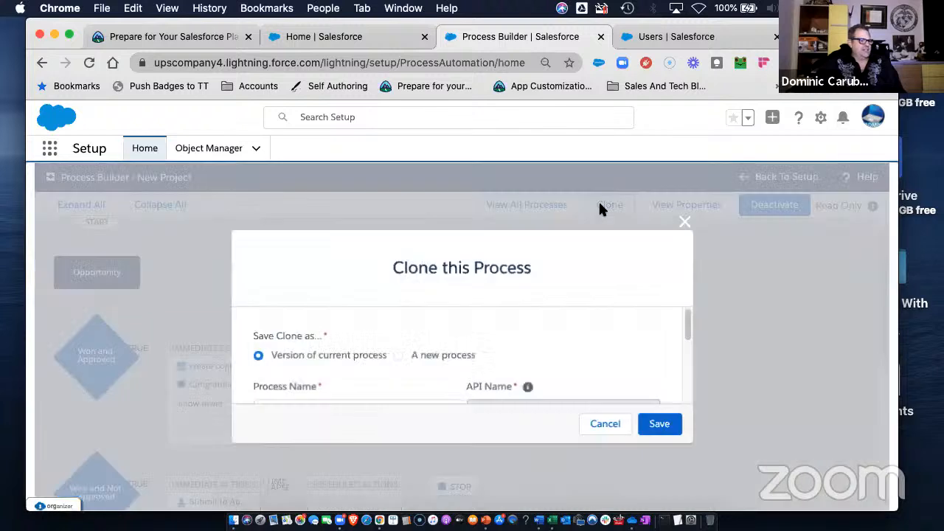
pyautogui.scroll(-3, 534, 344)
pyautogui.scroll(2, 553, 362)
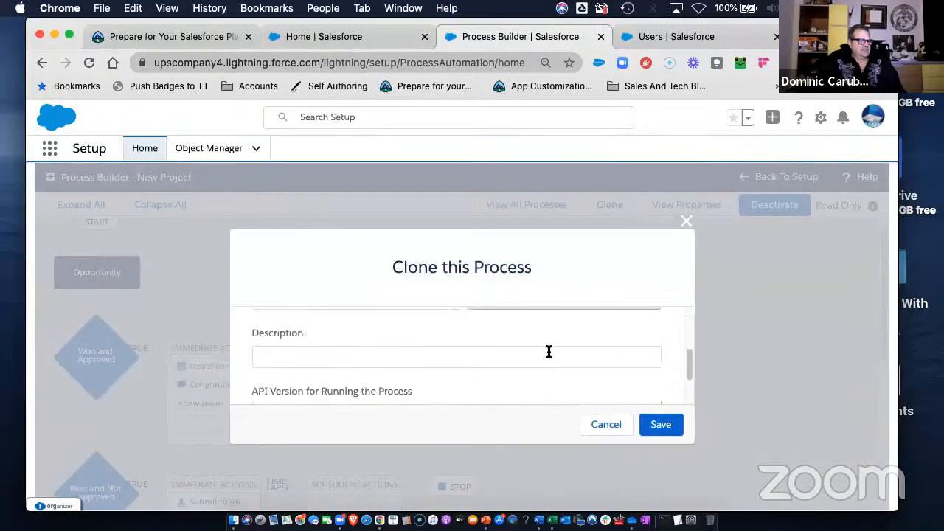
pyautogui.moveTo(345, 340); pyautogui.dragTo(253, 340)
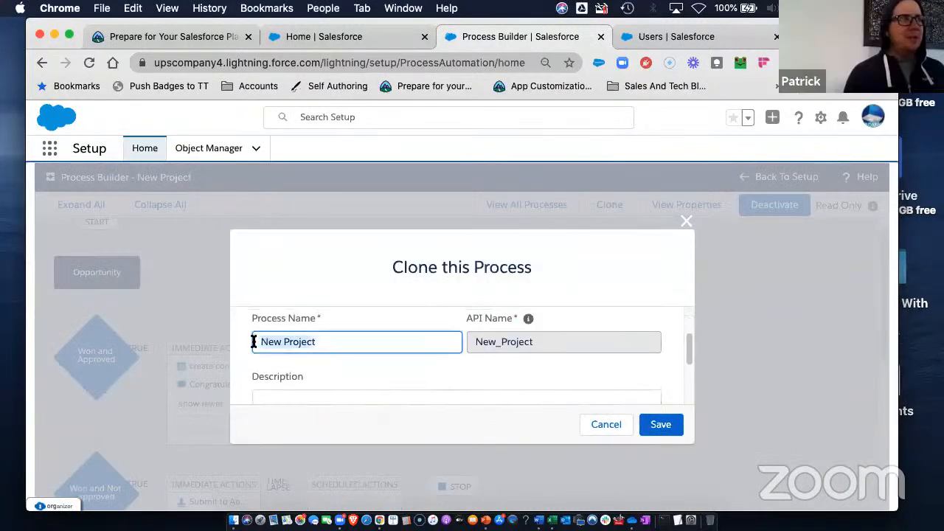
pyautogui.write('New C')
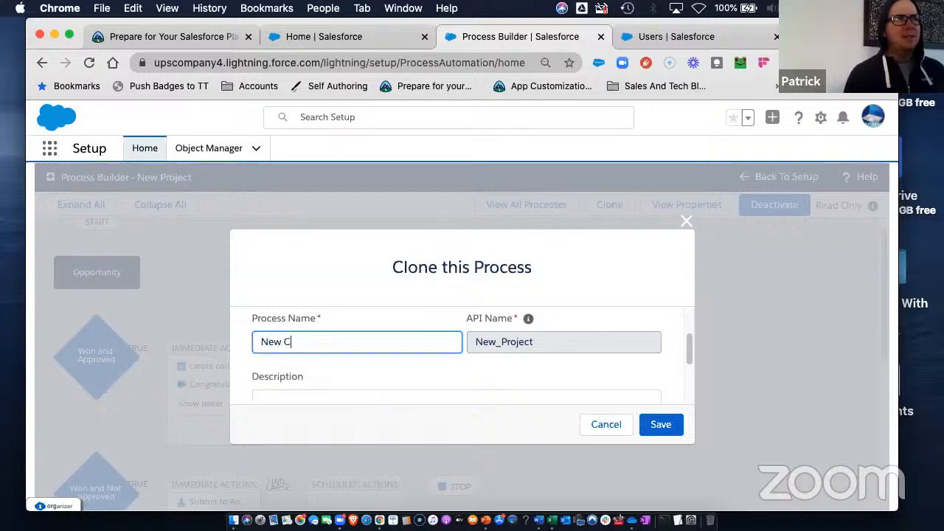
pyautogui.press('BackSpace')
pyautogui.press('BackSpace')
pyautogui.press('BackSpace')
pyautogui.press('BackSpace')
pyautogui.write('Opportunity Up')
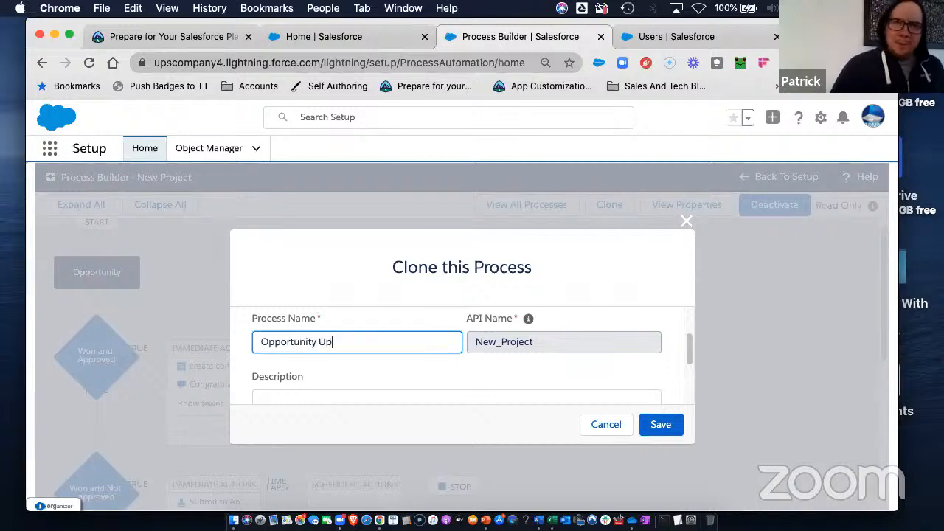
pyautogui.press('Tab')
pyautogui.press('Tab')
pyautogui.press('Tab')
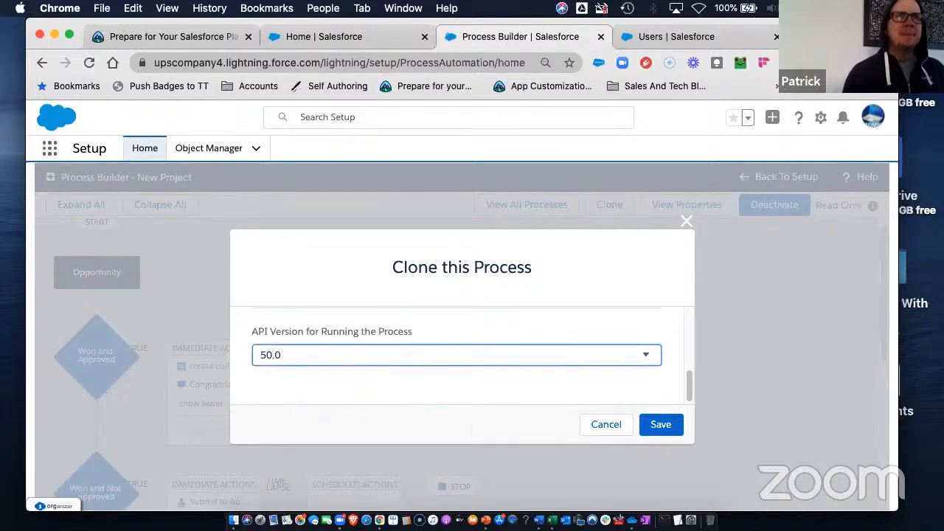
pyautogui.click(668, 428)
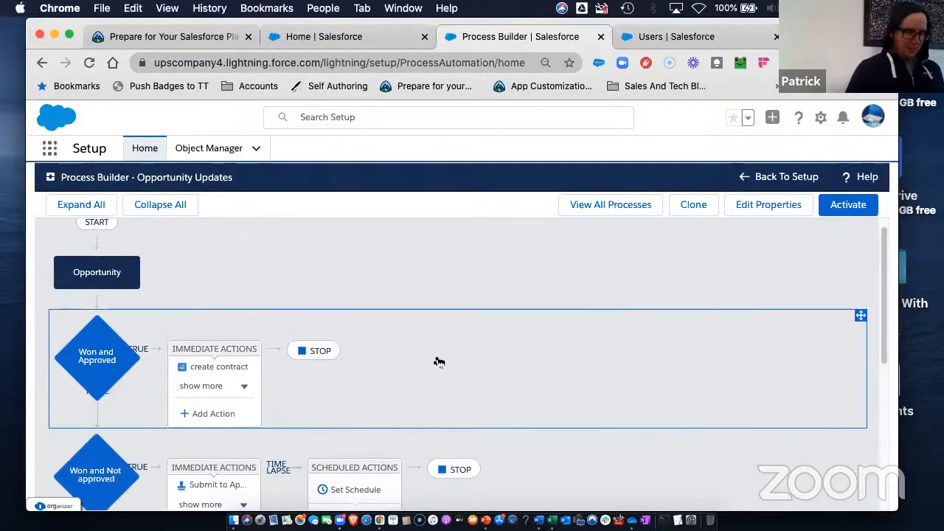
# Inspect the Opportunity start criteria of the cloned process, including its advanced recursion setting.
pyautogui.click(104, 272)
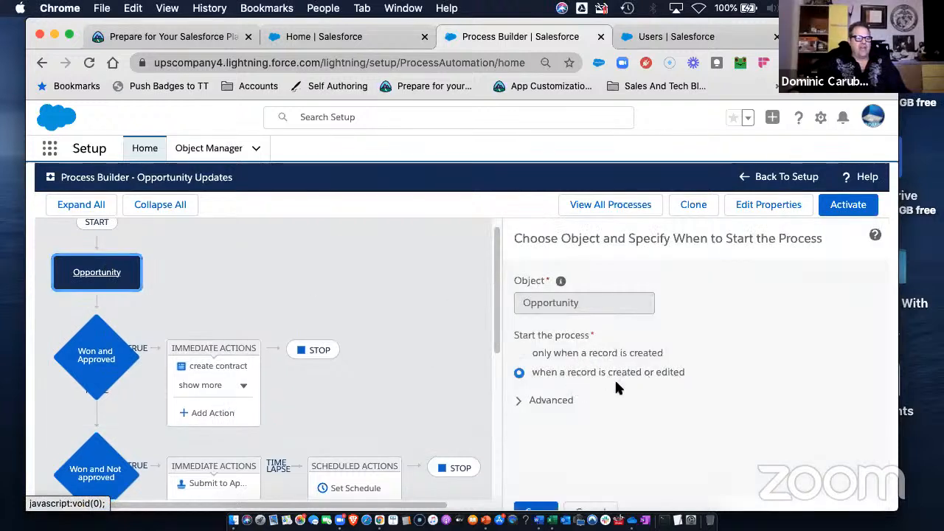
pyautogui.click(527, 400)
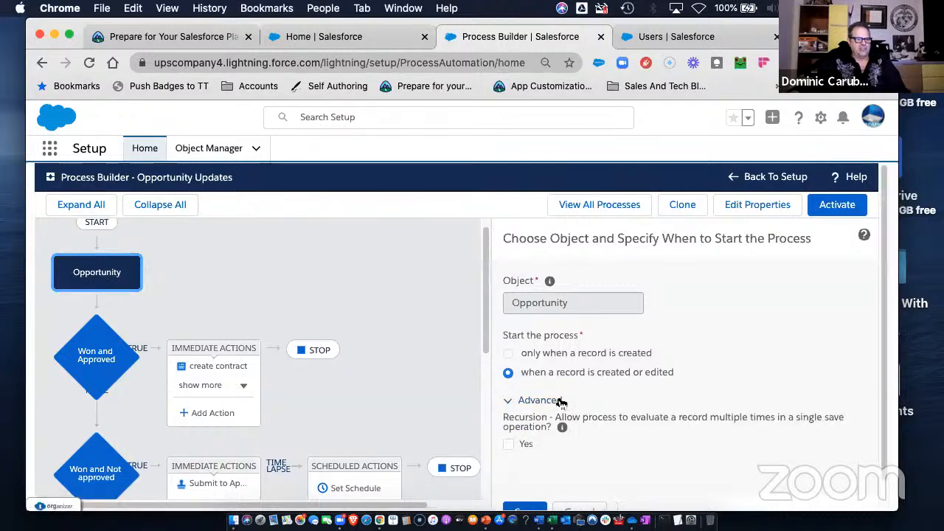
pyautogui.click(508, 402)
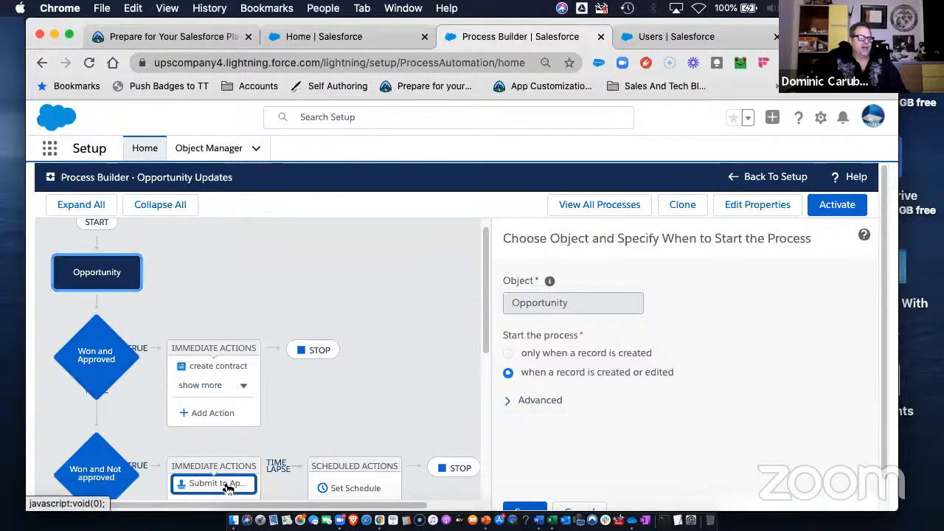
# Try Evaluate the next criteria as the follow-up to Won and Not approved, then restore Stop the process.
pyautogui.scroll(-2, 432, 354)
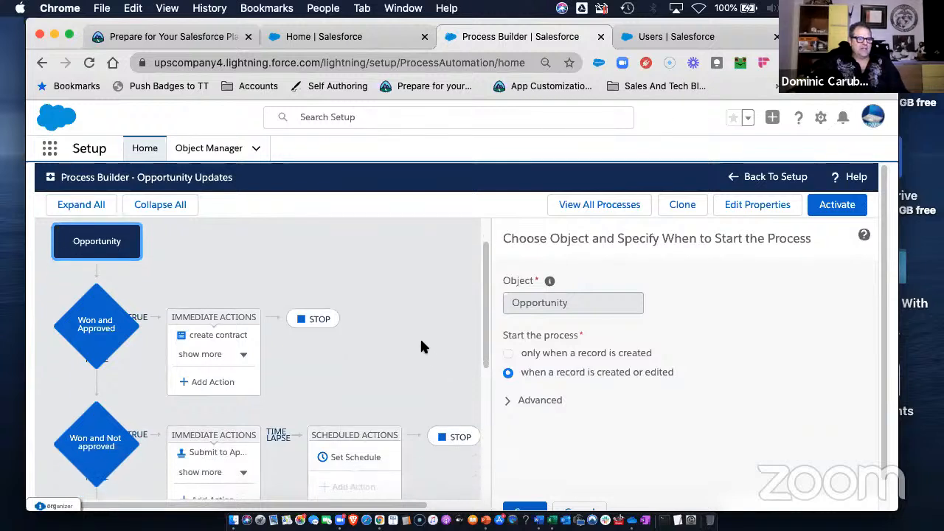
pyautogui.scroll(-5, 421, 344)
pyautogui.click(454, 364)
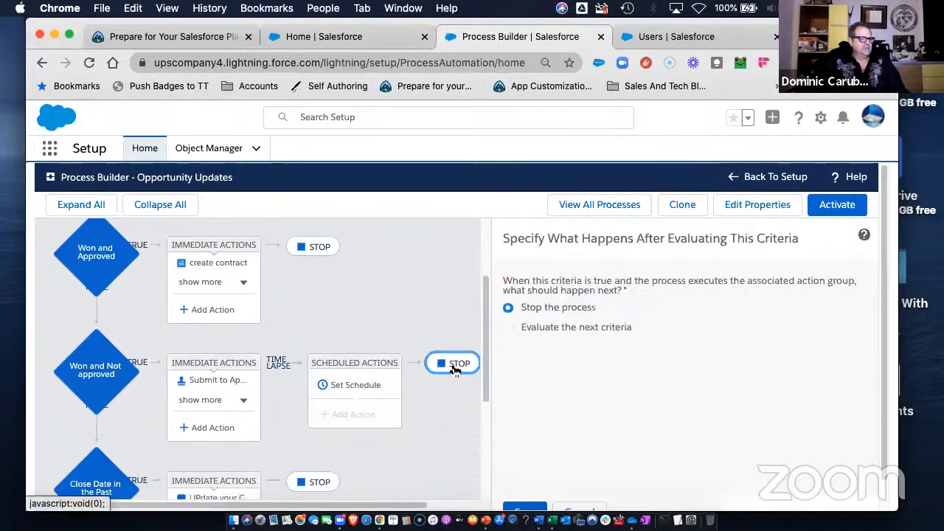
pyautogui.click(508, 329)
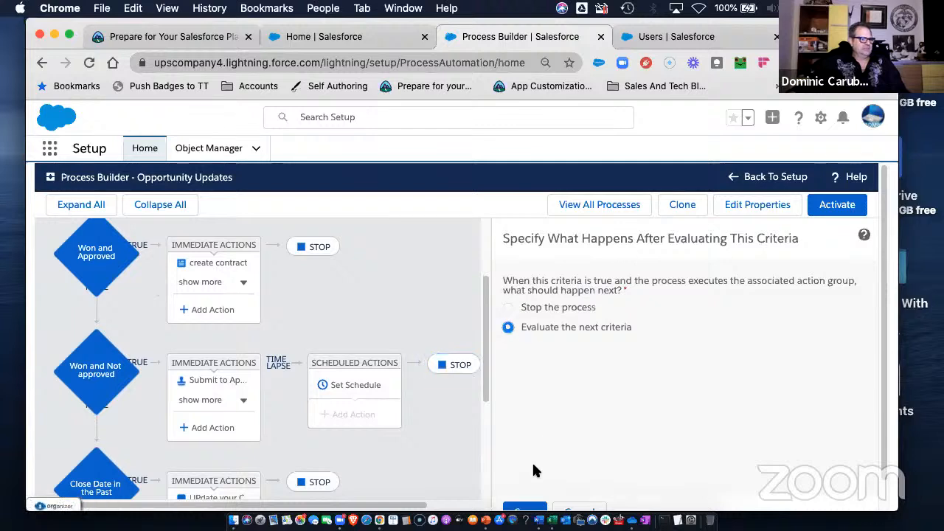
pyautogui.click(508, 307)
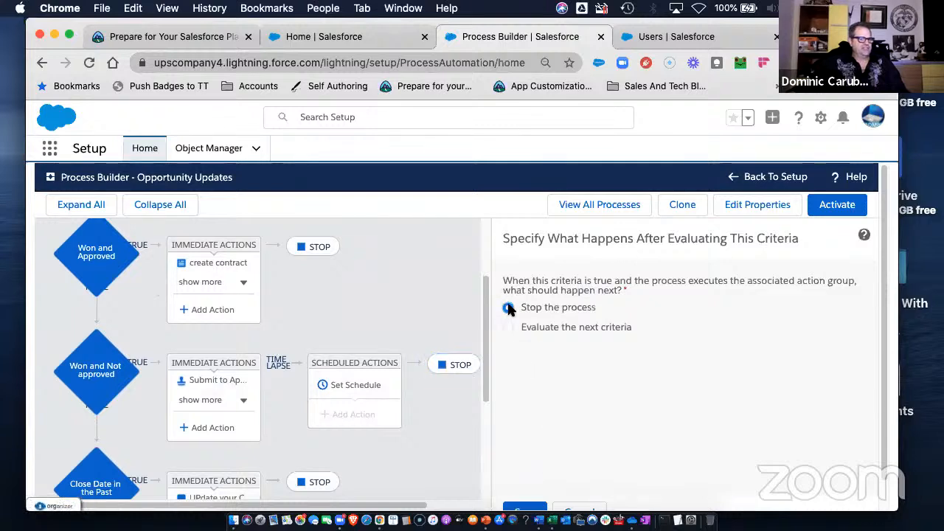
pyautogui.click(545, 504)
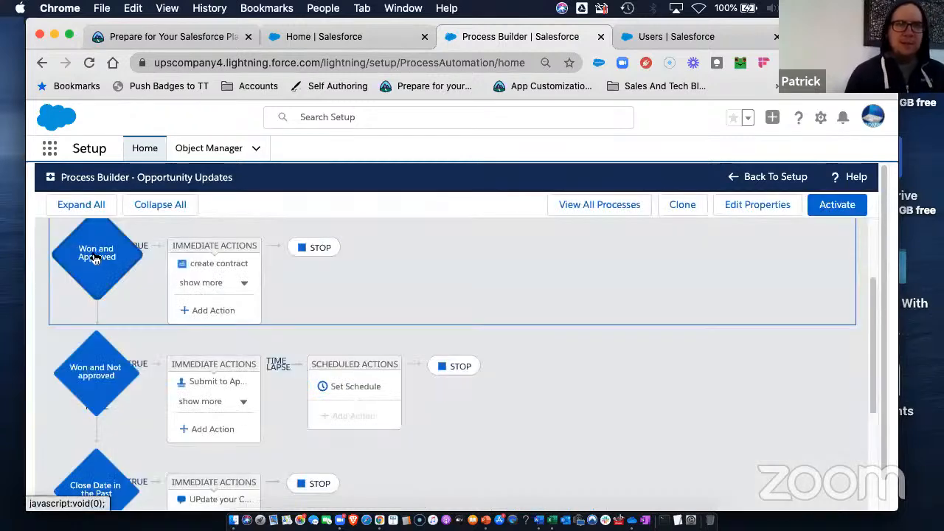
# Examine the conditions of the Won and Approved and Won and Not approved criteria, and reveal all immediate actions of the latter.
pyautogui.click(95, 258)
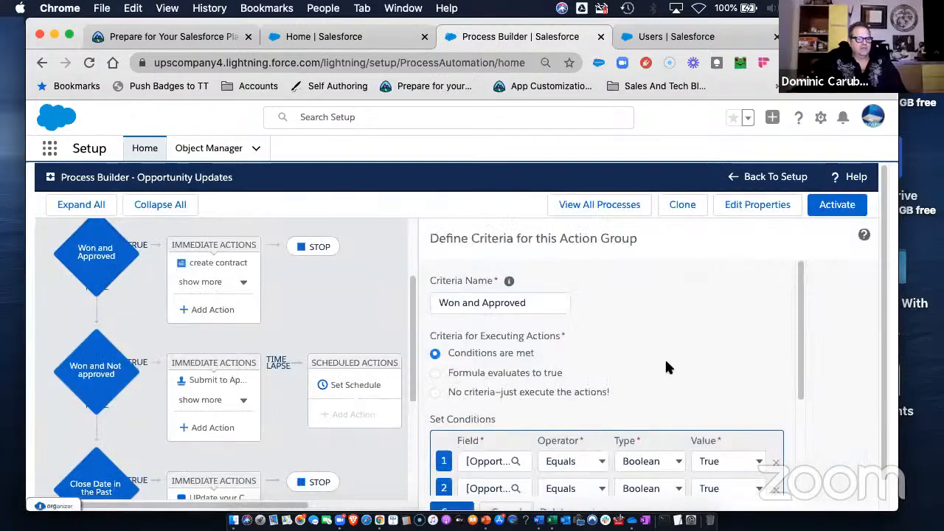
pyautogui.scroll(-2, 668, 358)
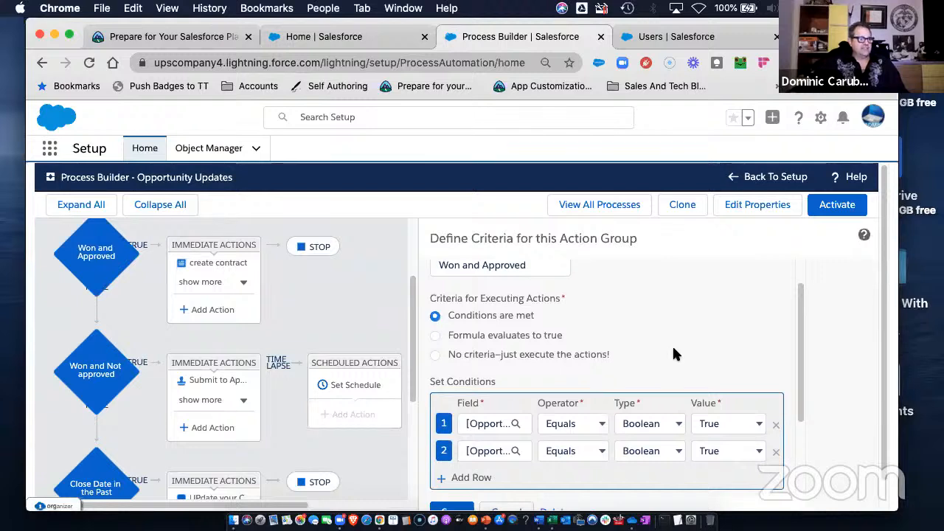
pyautogui.click(91, 380)
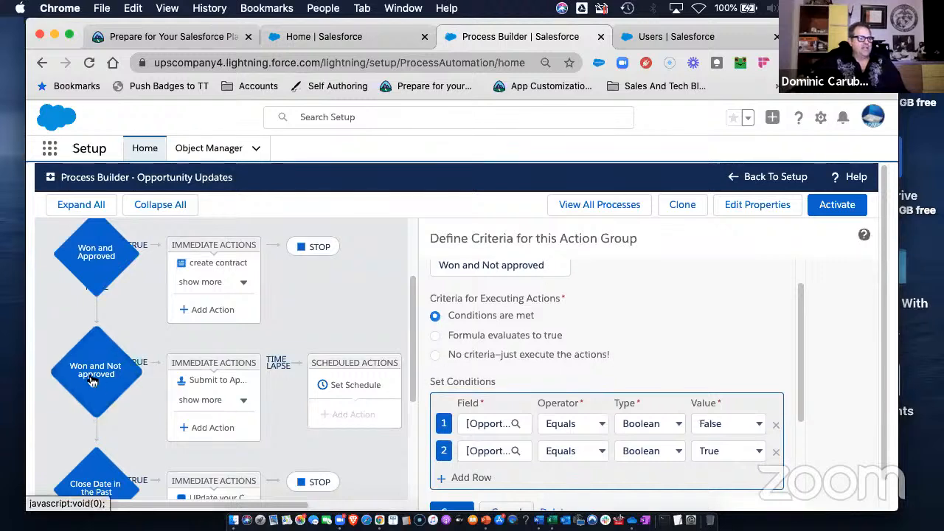
pyautogui.click(227, 402)
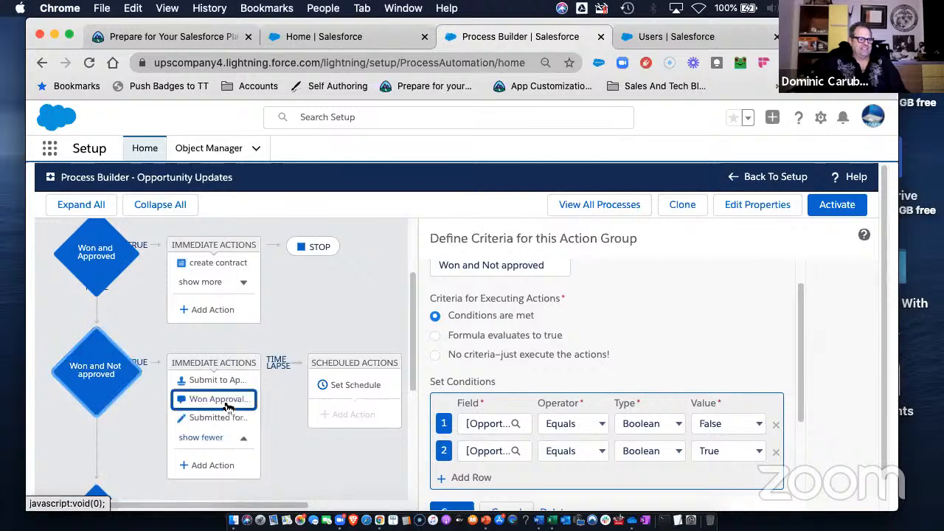
# Extend the Congratulations Chatter message under Won and Approved with "Your Opportunity has been APPROVED!" and start a new line.
pyautogui.click(227, 286)
pyautogui.click(214, 282)
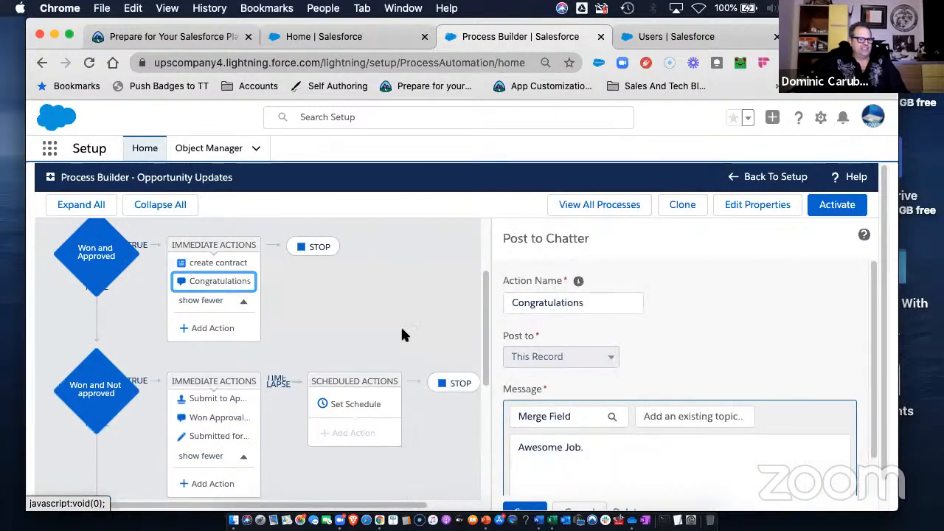
pyautogui.click(604, 449)
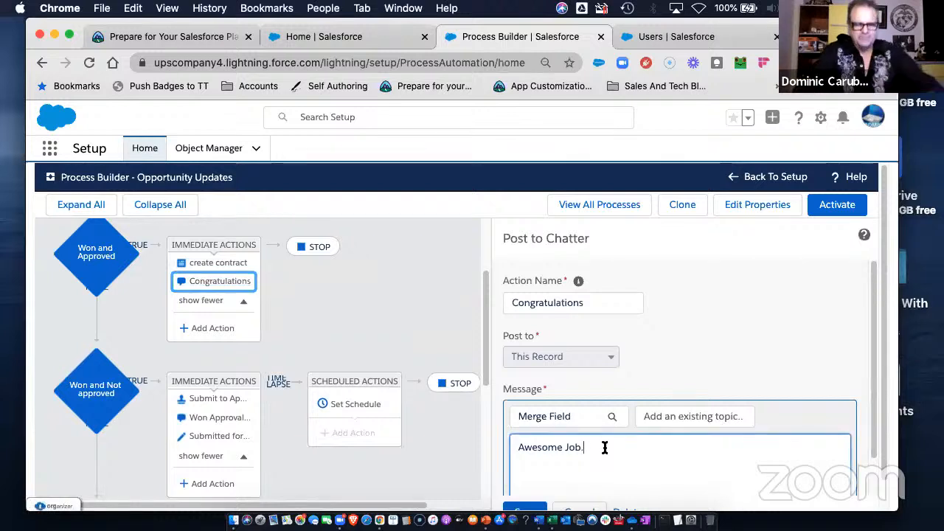
pyautogui.write('Your Oppor')
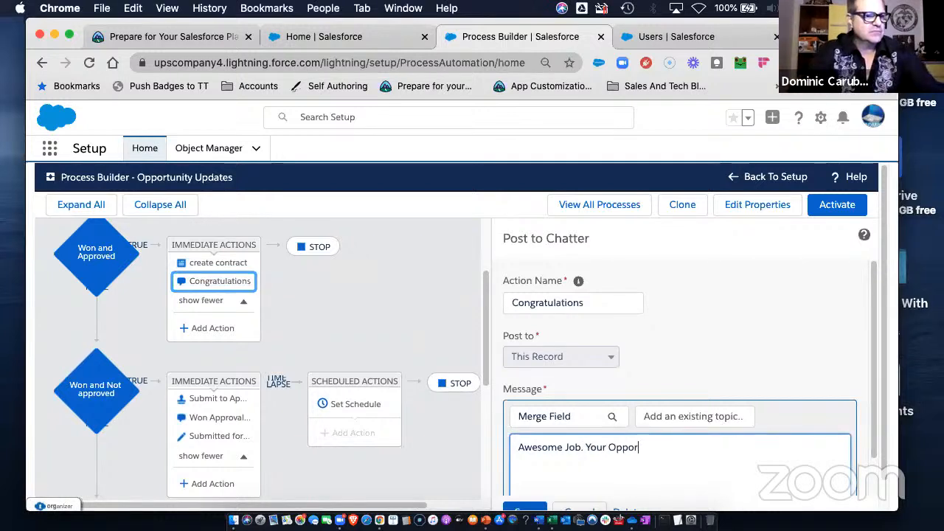
pyautogui.write('untity has')
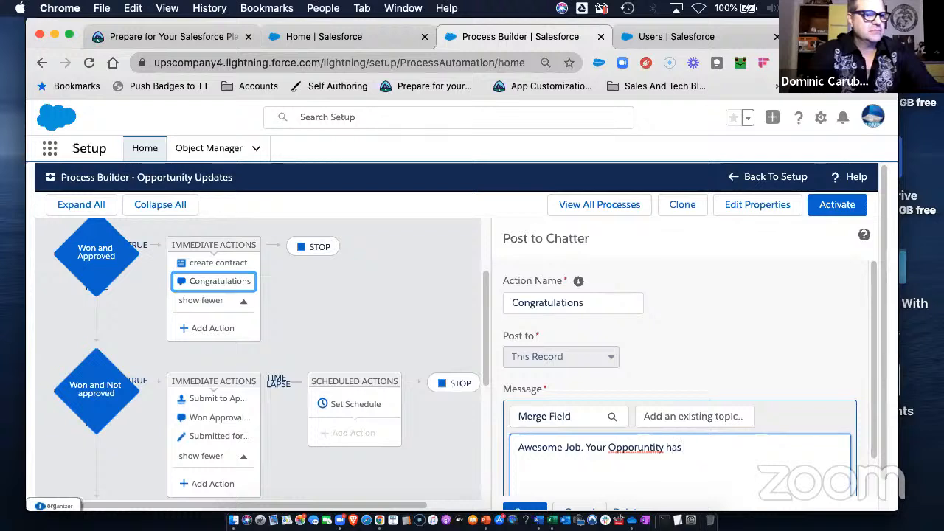
pyautogui.press('BackSpace')
pyautogui.press('BackSpace')
pyautogui.press('BackSpace')
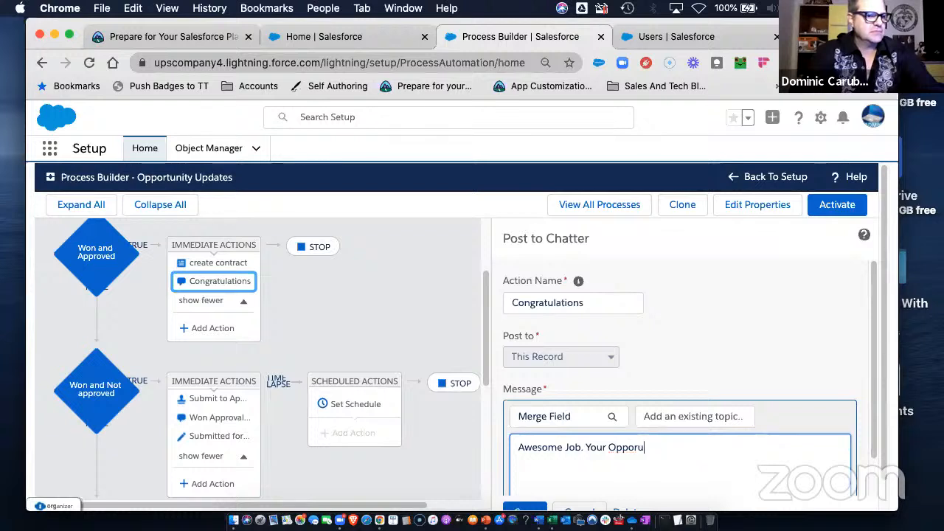
pyautogui.write('unity has been APPROVED!')
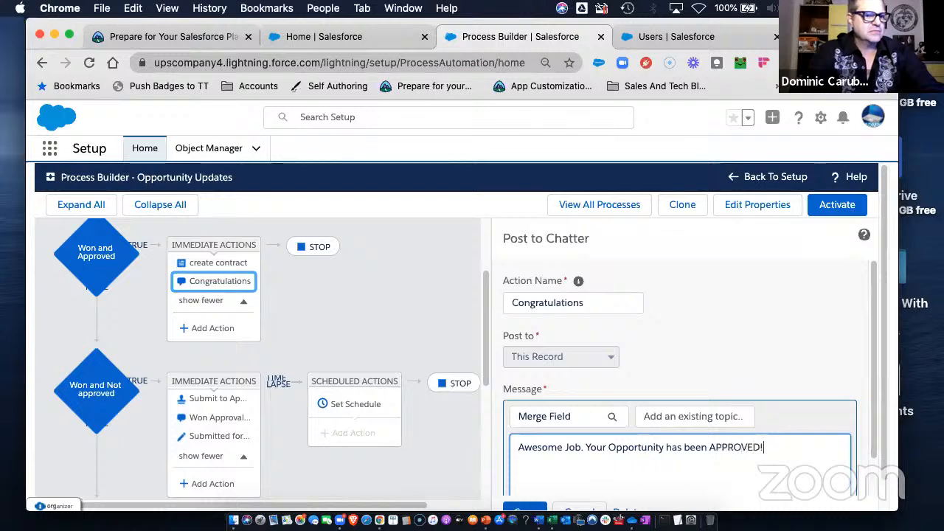
pyautogui.press('Return')
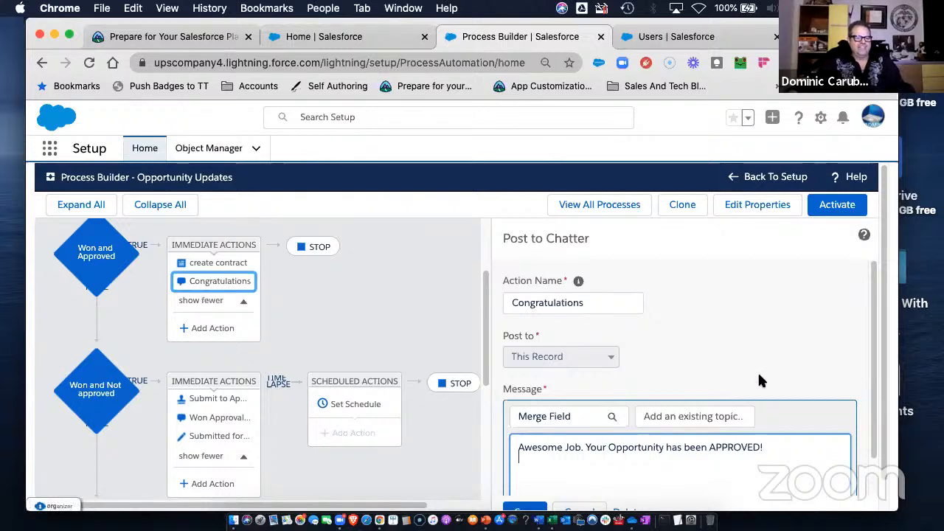
# Begin a merge field for the Congratulations message, following the Opportunity's Owner ID to Manager ID and listing the manager's fields.
pyautogui.scroll(-1, 723, 380)
pyautogui.click(667, 397)
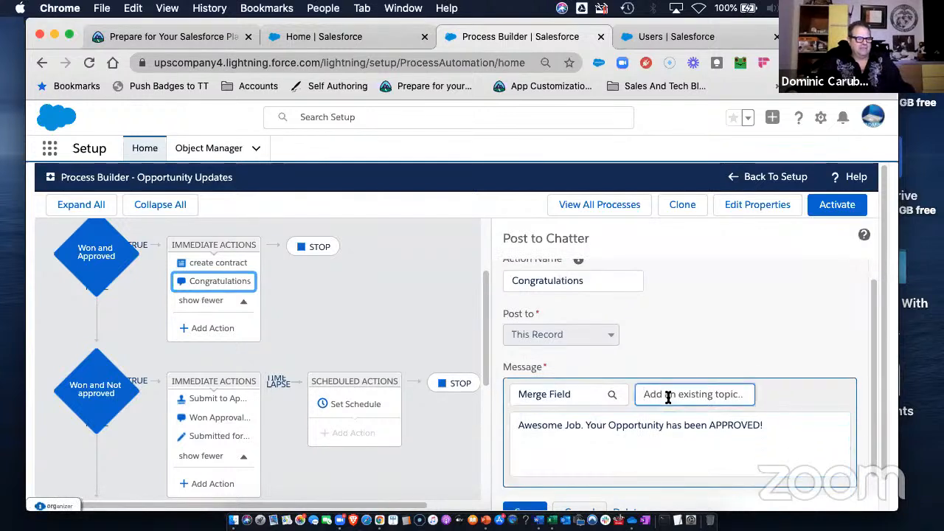
pyautogui.click(579, 396)
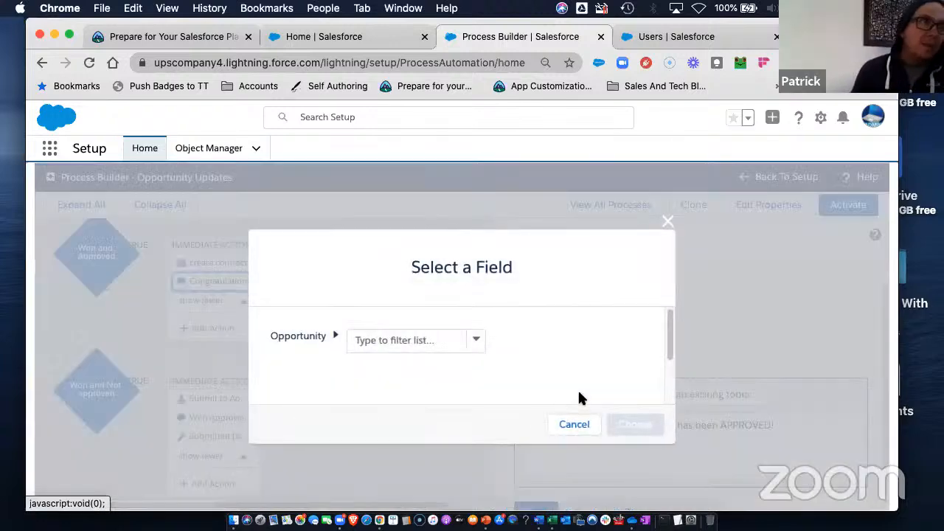
pyautogui.click(477, 340)
pyautogui.scroll(-3, 402, 398)
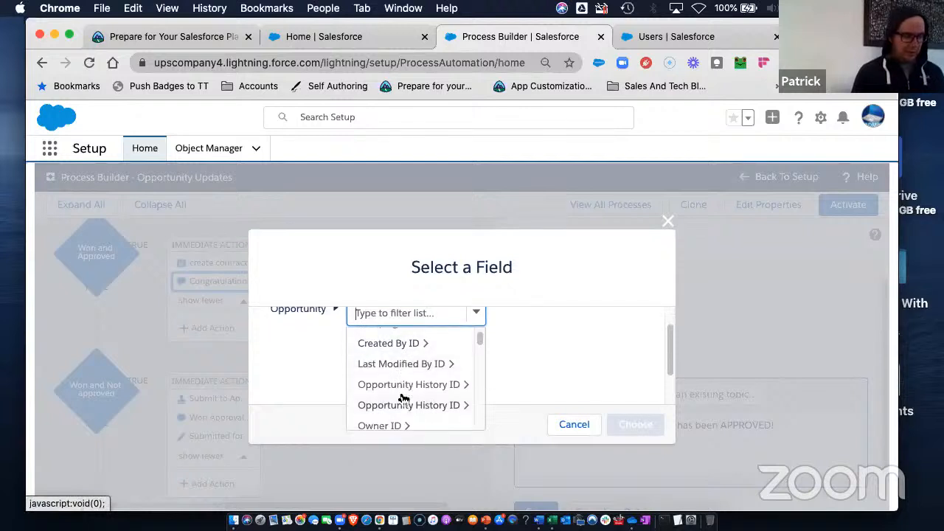
pyautogui.click(404, 422)
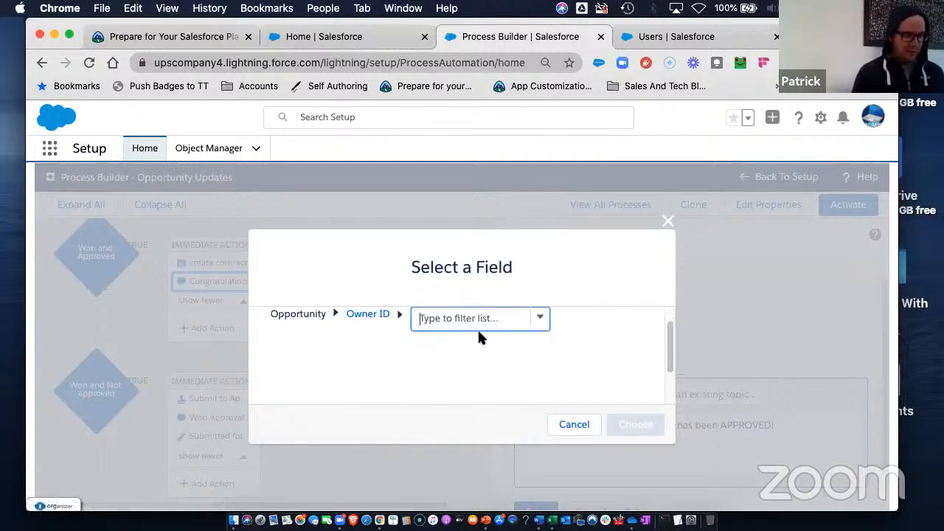
pyautogui.click(541, 323)
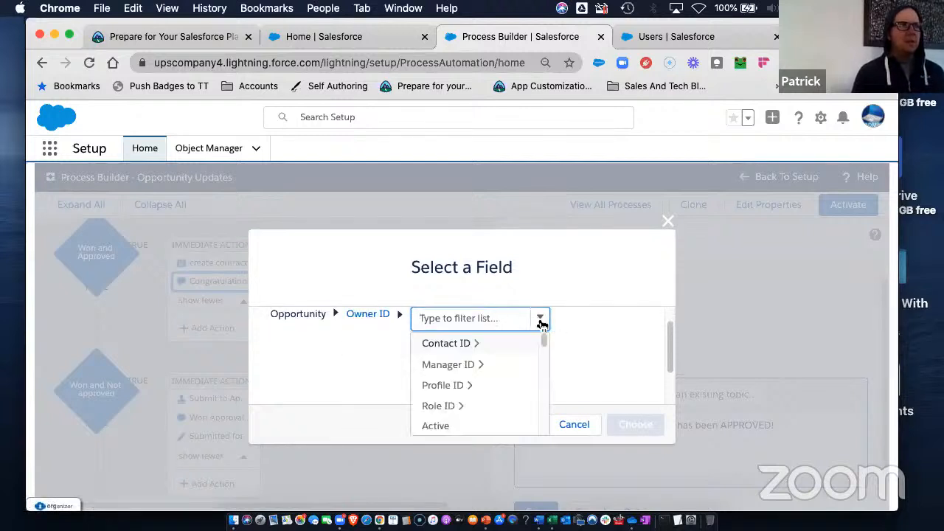
pyautogui.click(471, 366)
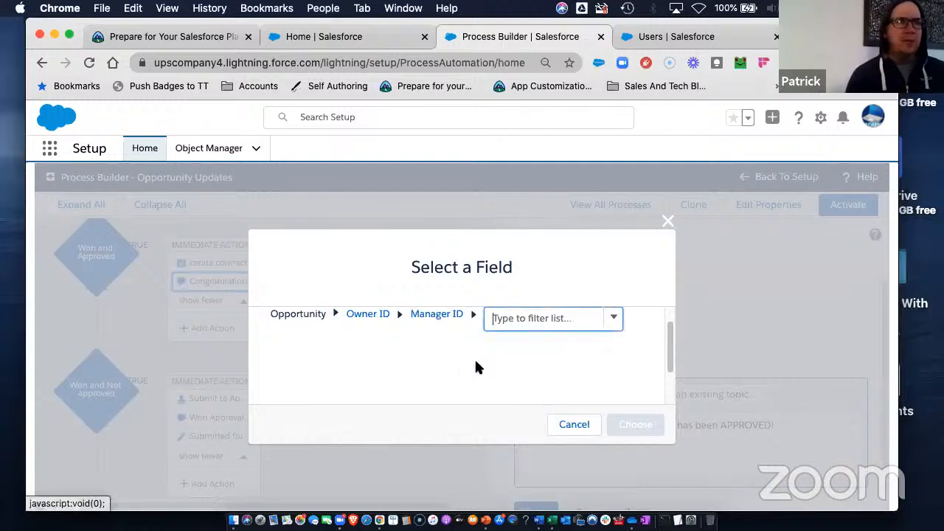
pyautogui.click(614, 321)
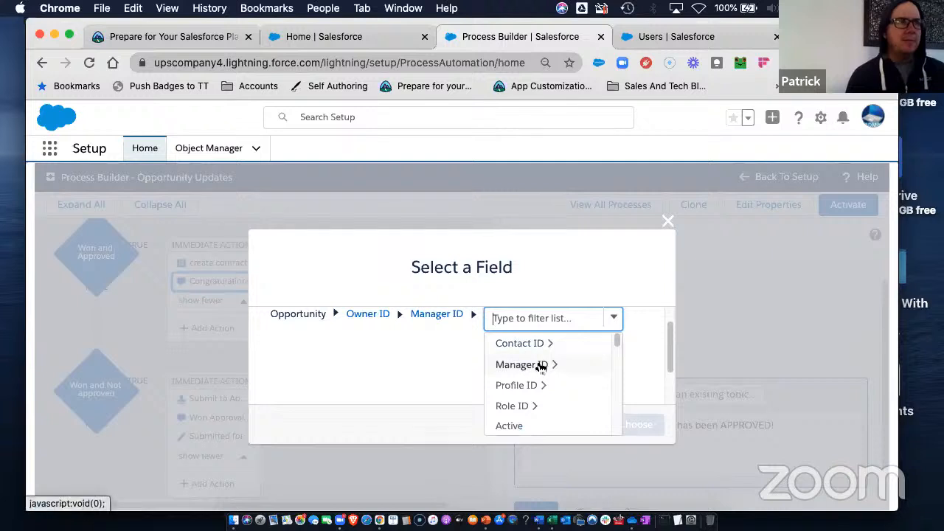
pyautogui.scroll(-1, 537, 365)
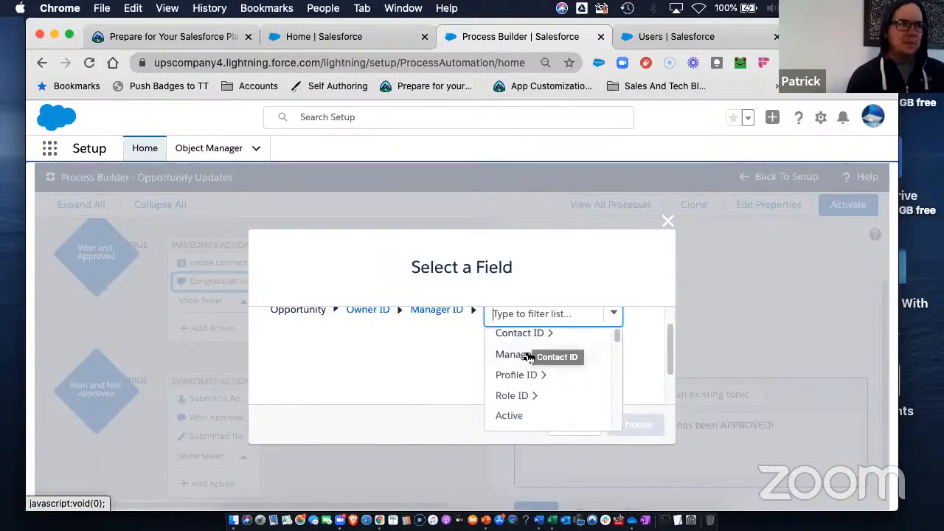
pyautogui.click(525, 355)
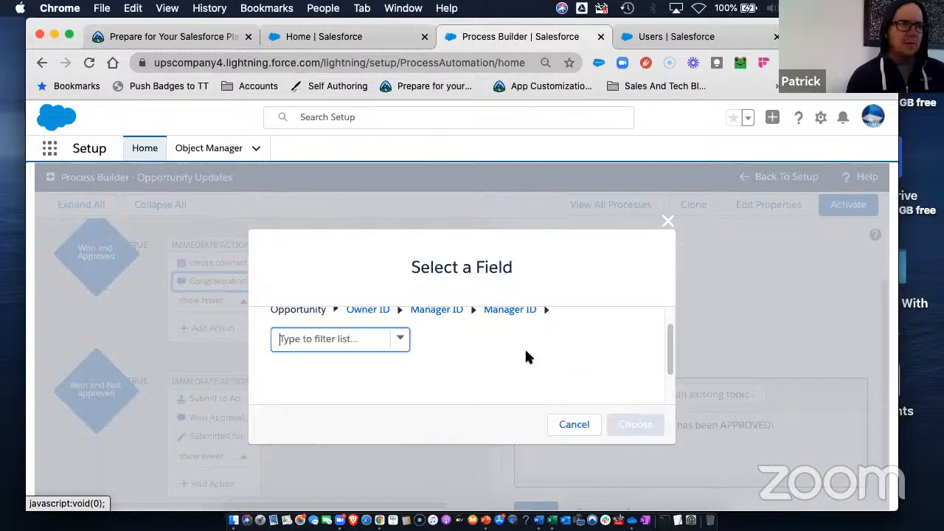
pyautogui.click(401, 340)
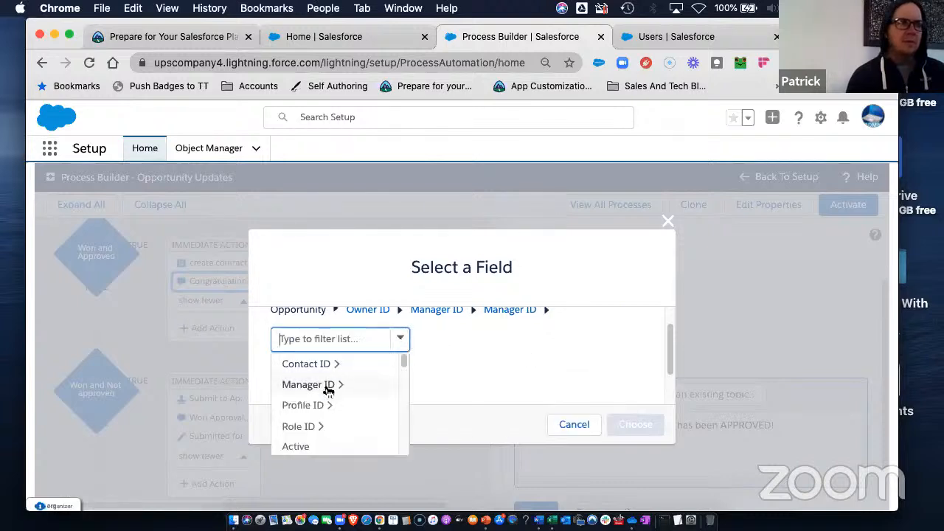
pyautogui.scroll(-1, 327, 392)
pyautogui.scroll(1, 327, 392)
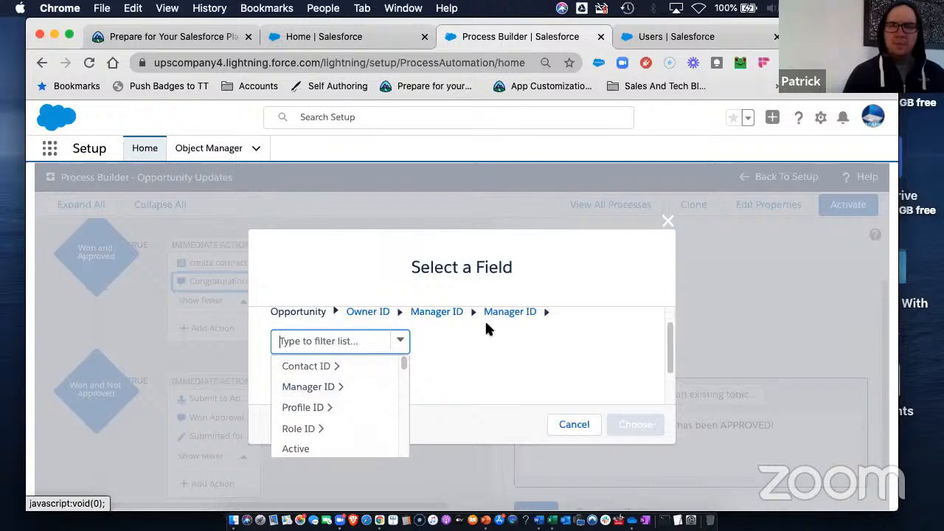
pyautogui.click(541, 312)
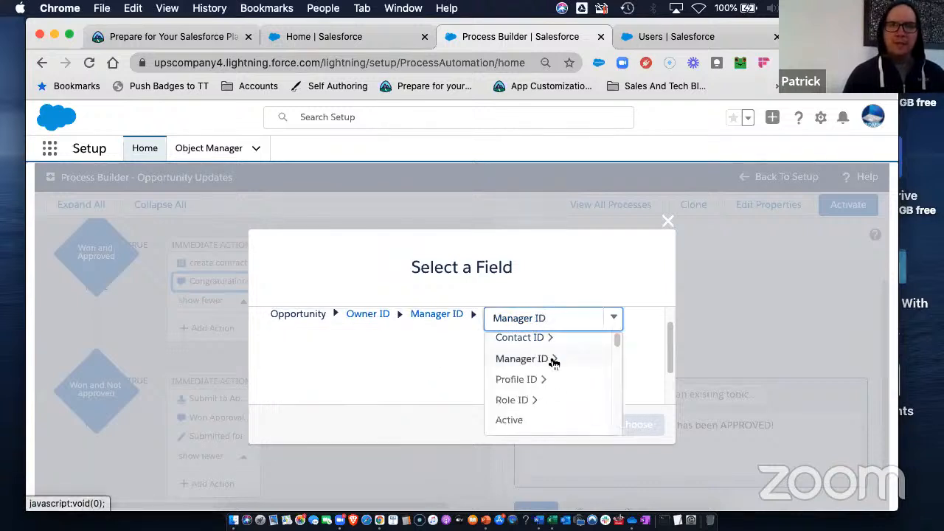
pyautogui.click(547, 342)
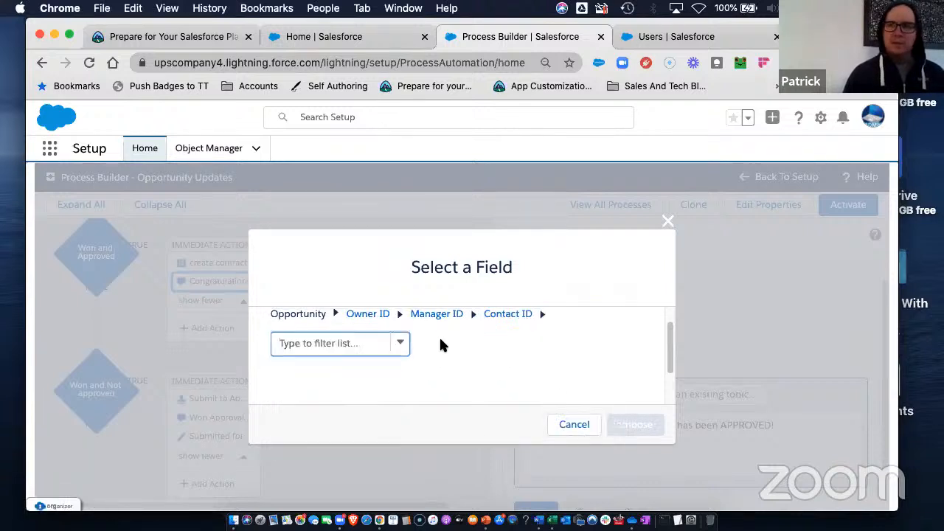
pyautogui.click(398, 345)
pyautogui.scroll(-1, 352, 378)
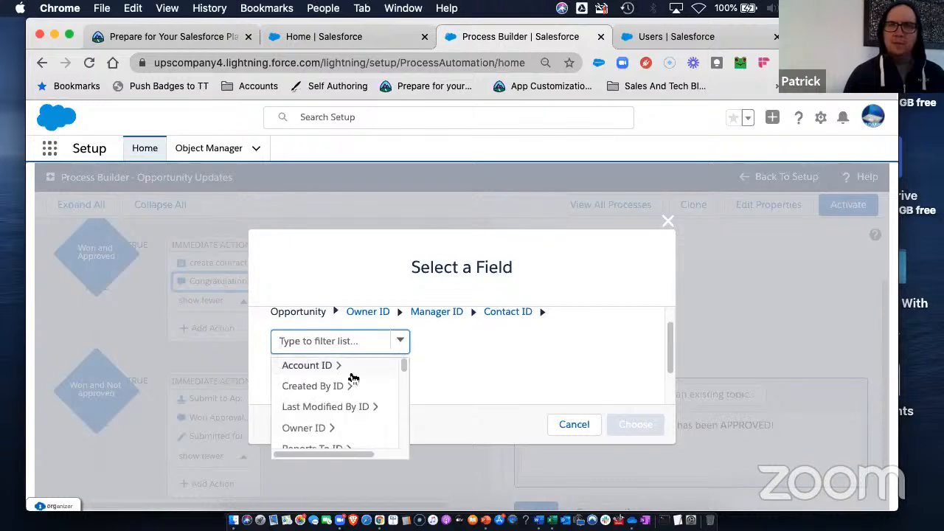
pyautogui.scroll(2, 352, 376)
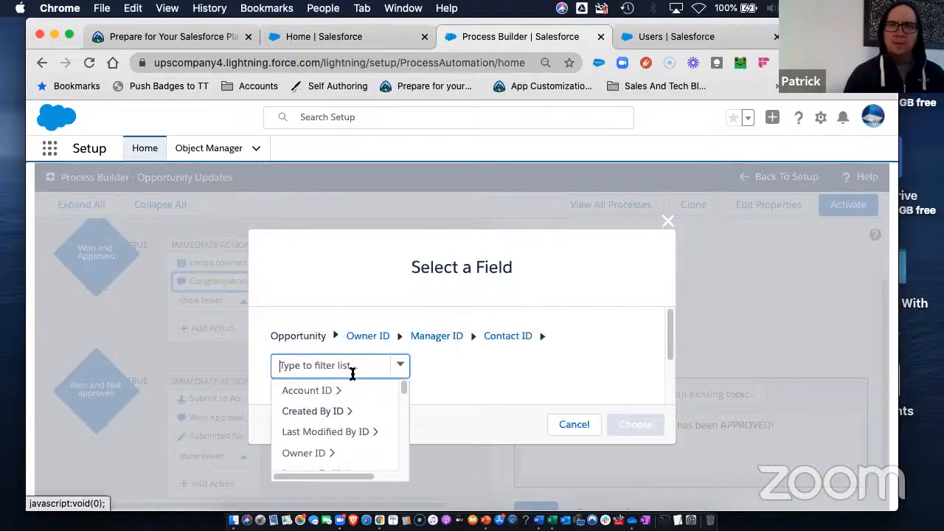
pyautogui.click(535, 339)
pyautogui.click(516, 341)
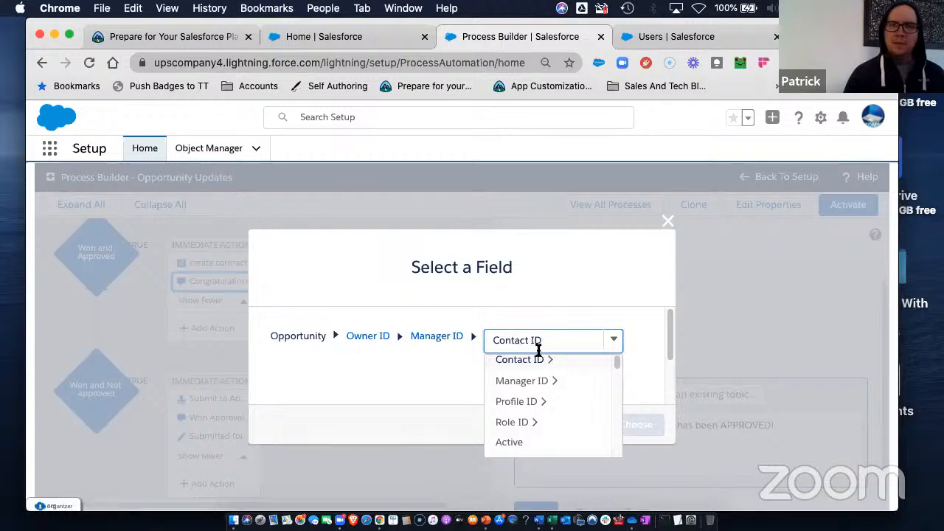
# Insert the owner's manager's First Name as the merge field on the second line of the Congratulations message.
pyautogui.moveTo(615, 365); pyautogui.dragTo(618, 399)
pyautogui.click(528, 407)
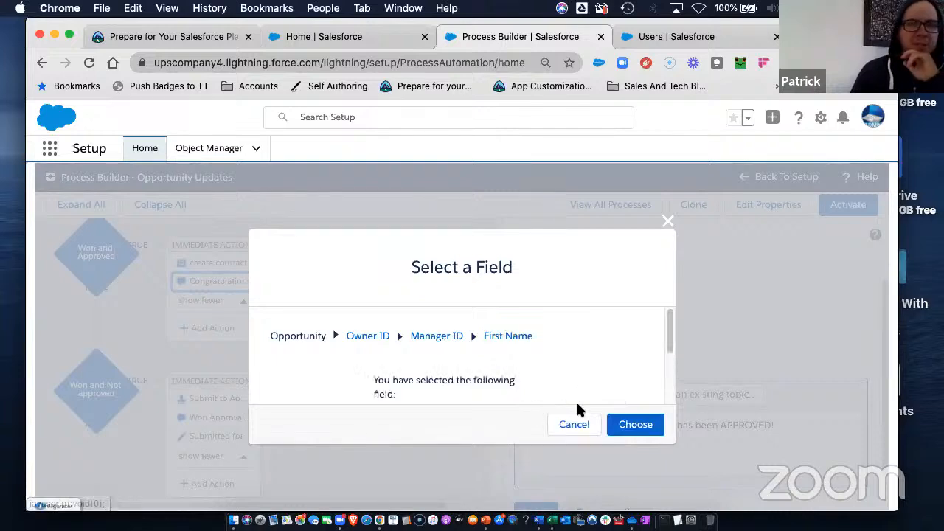
pyautogui.click(636, 426)
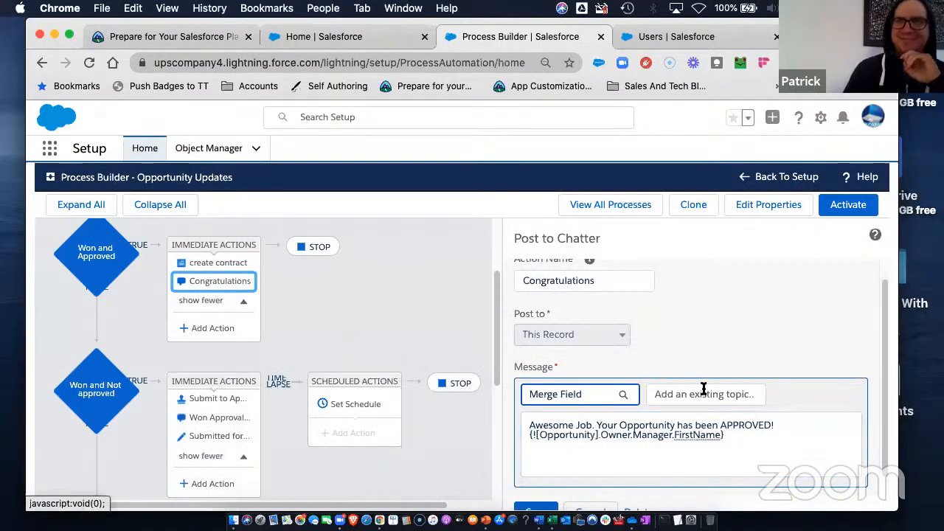
pyautogui.click(745, 433)
pyautogui.scroll(1, 746, 436)
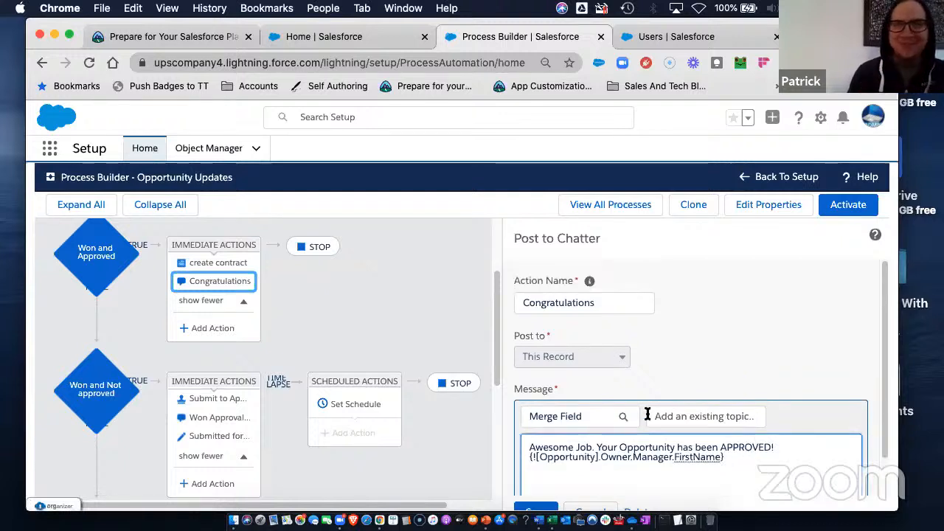
# Add a merge field for the opportunity owner's Last Name after the manager's first name in the Congratulations message.
pyautogui.click(572, 418)
pyautogui.click(469, 343)
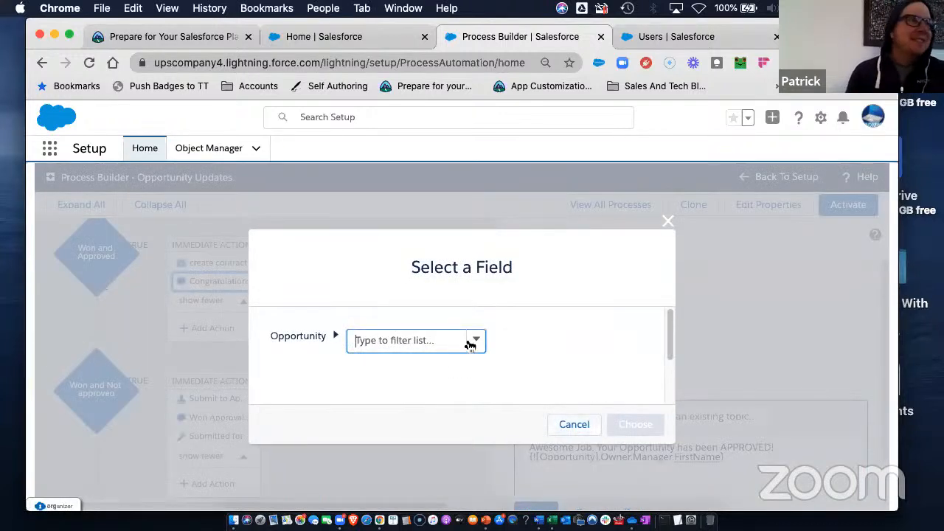
pyautogui.click(475, 343)
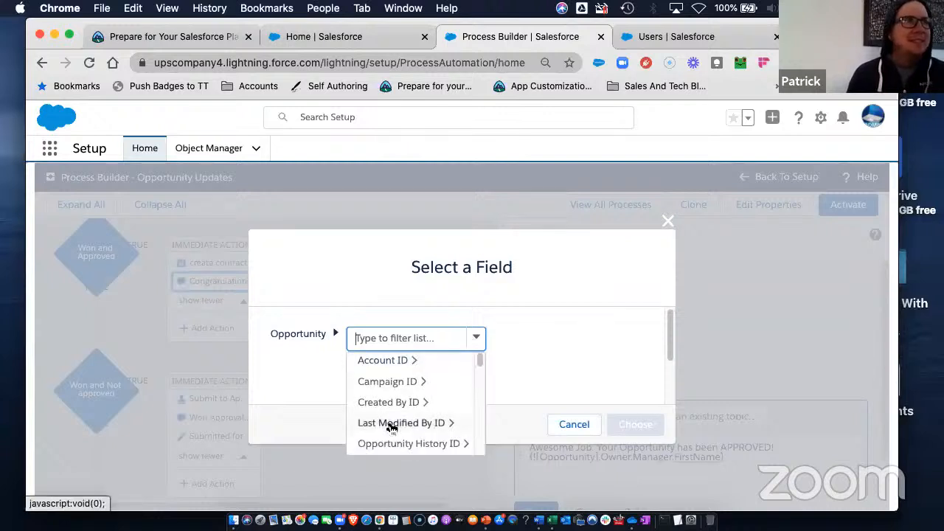
pyautogui.scroll(-1, 389, 428)
pyautogui.scroll(-2, 390, 427)
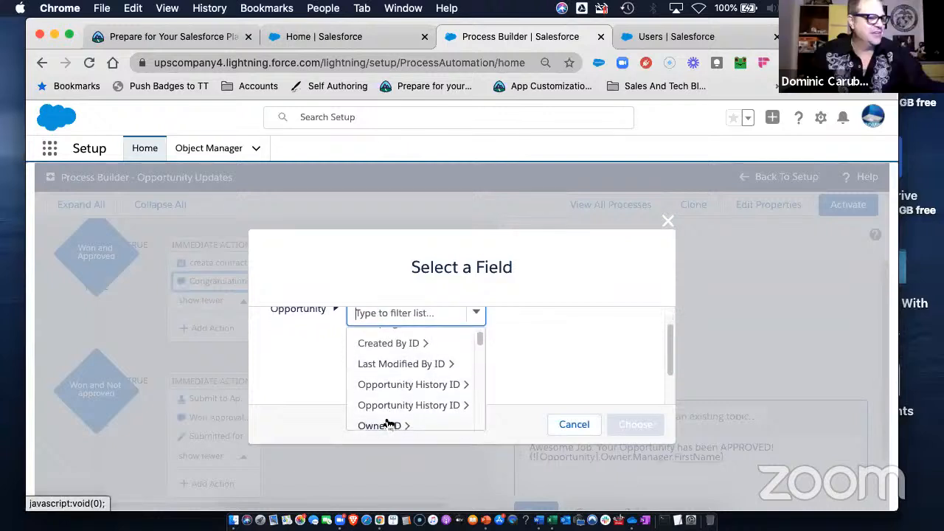
pyautogui.click(380, 425)
pyautogui.click(540, 318)
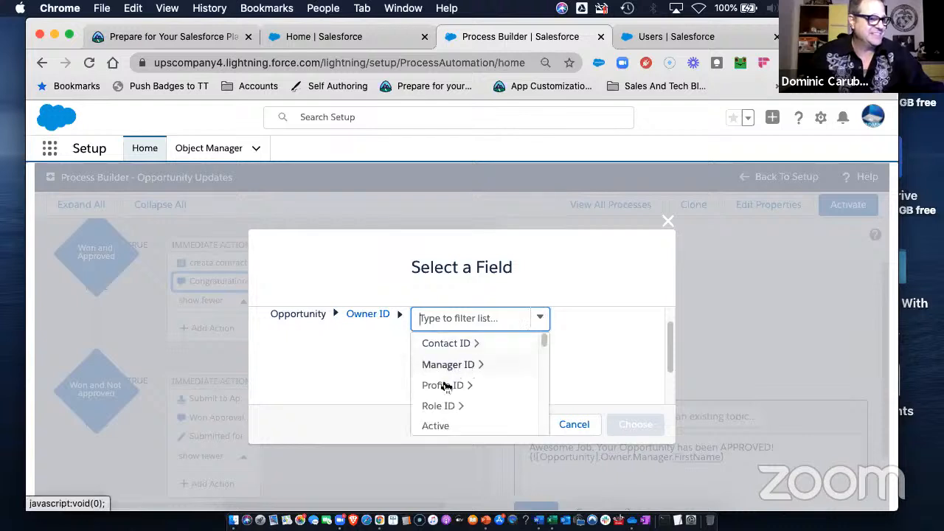
pyautogui.scroll(-5, 495, 377)
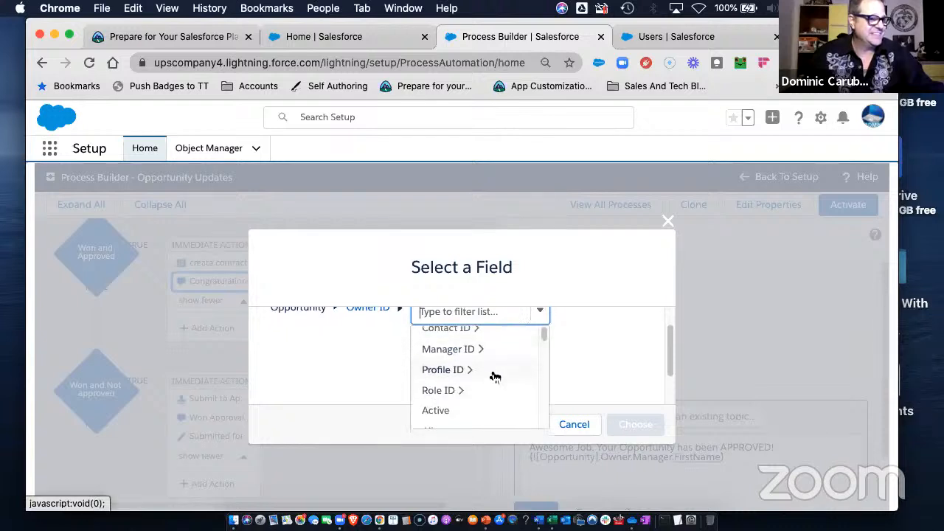
pyautogui.scroll(-5, 491, 362)
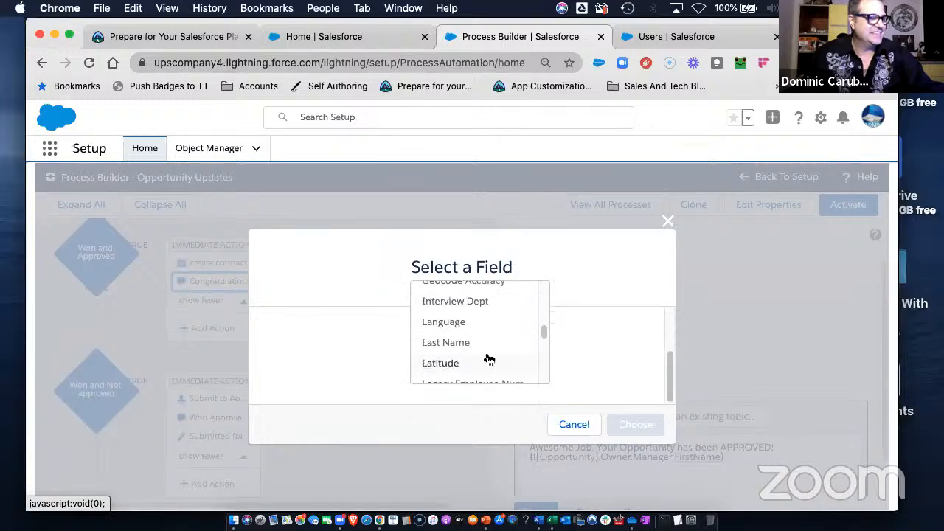
pyautogui.click(462, 342)
pyautogui.click(631, 422)
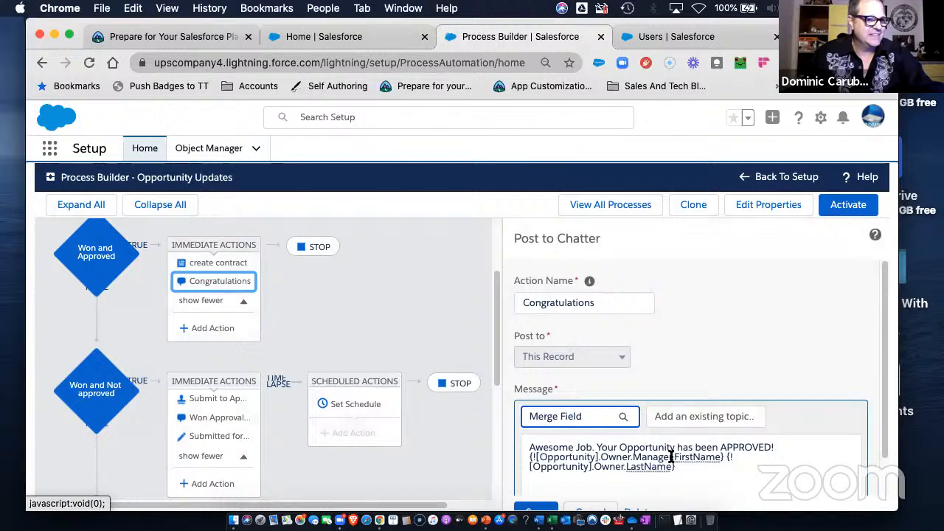
# Insert "Manager." into the last-name merge field so it reads {![Opportunity].Owner.Manager.LastName}.
pyautogui.moveTo(671, 457); pyautogui.dragTo(634, 457)
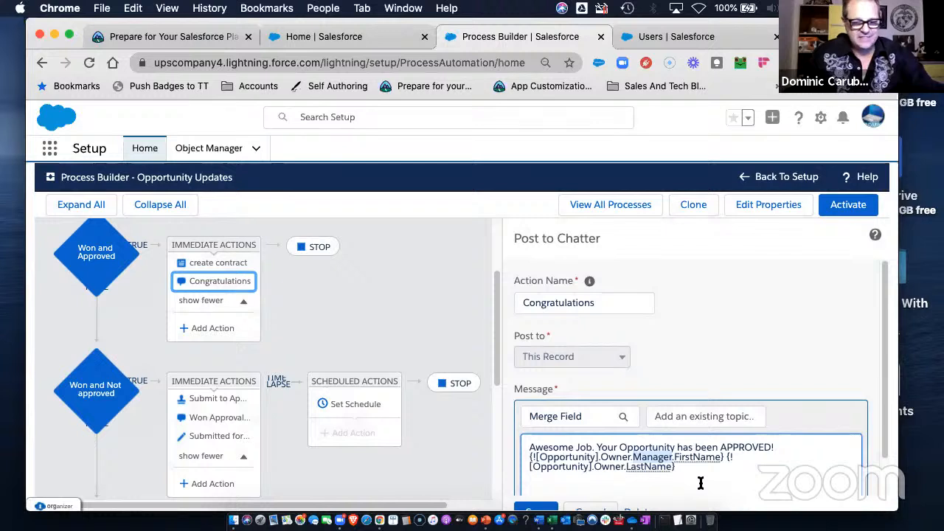
pyautogui.click(625, 465)
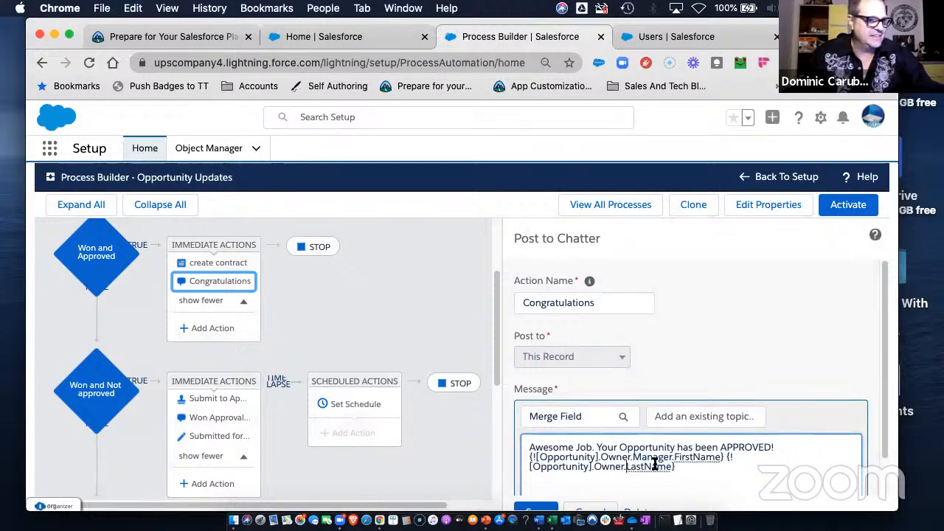
pyautogui.write('Manager.')
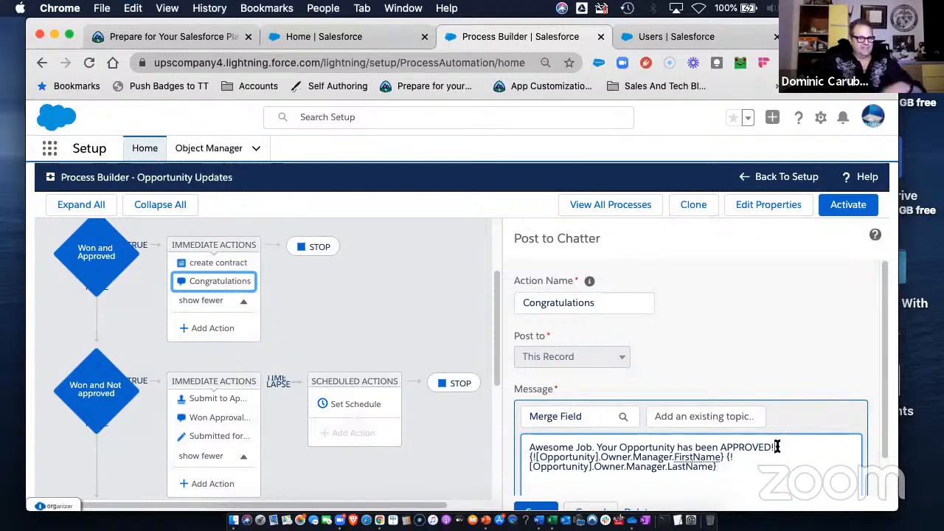
# Change "APPROVED!" to "APPROVED by" in the Congratulations message and save the action.
pyautogui.press('BackSpace')
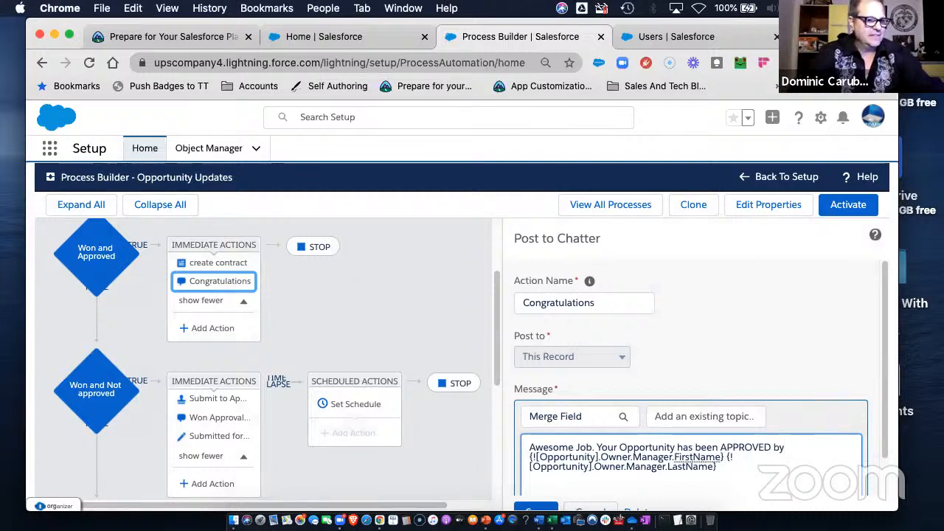
pyautogui.scroll(-1, 670, 468)
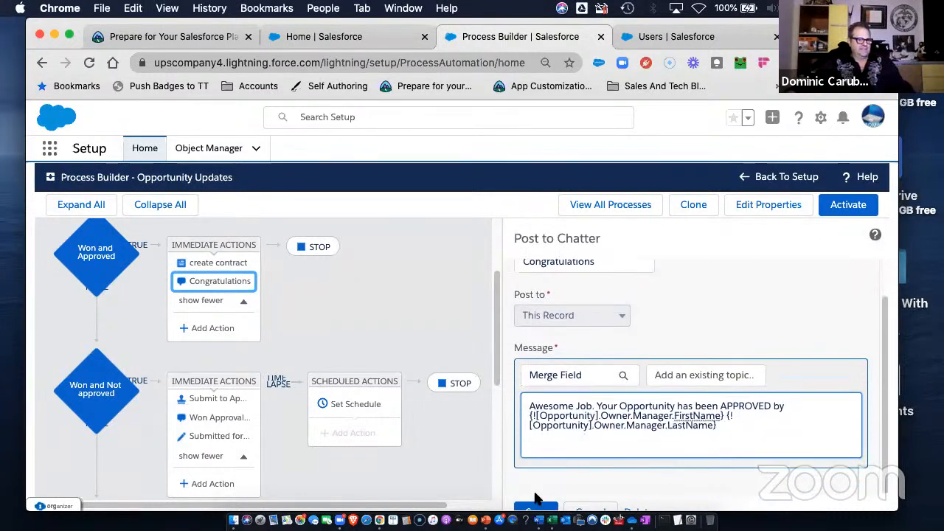
pyautogui.click(537, 509)
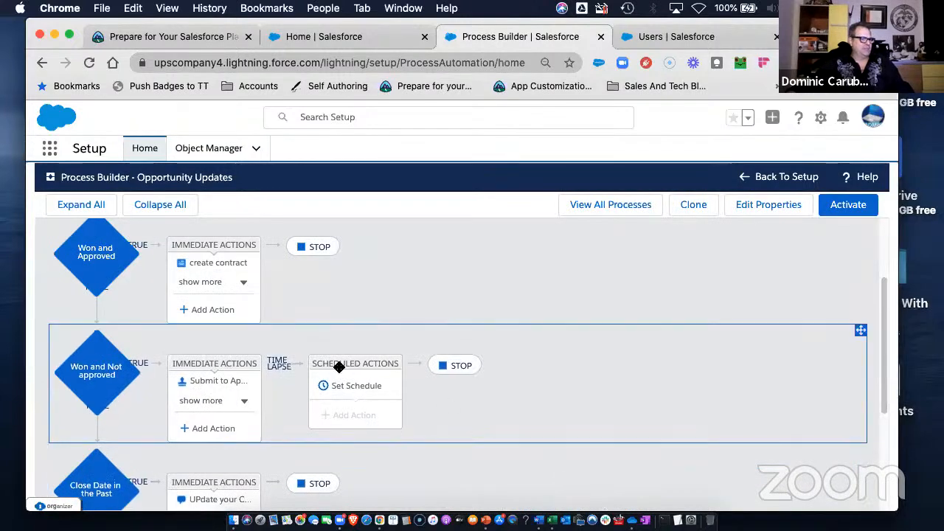
# Review the Won and Approved conditions and the message of its Congratulations action, and save the action again.
pyautogui.click(101, 267)
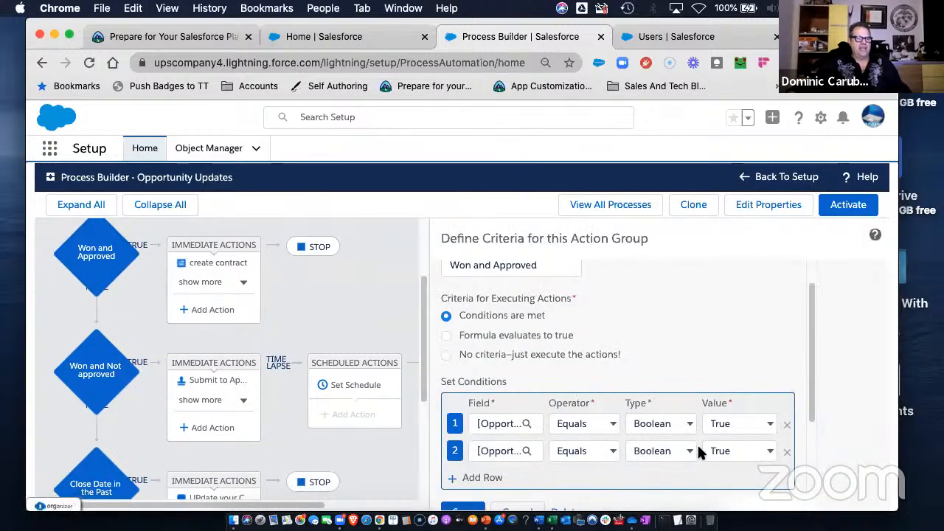
pyautogui.click(232, 286)
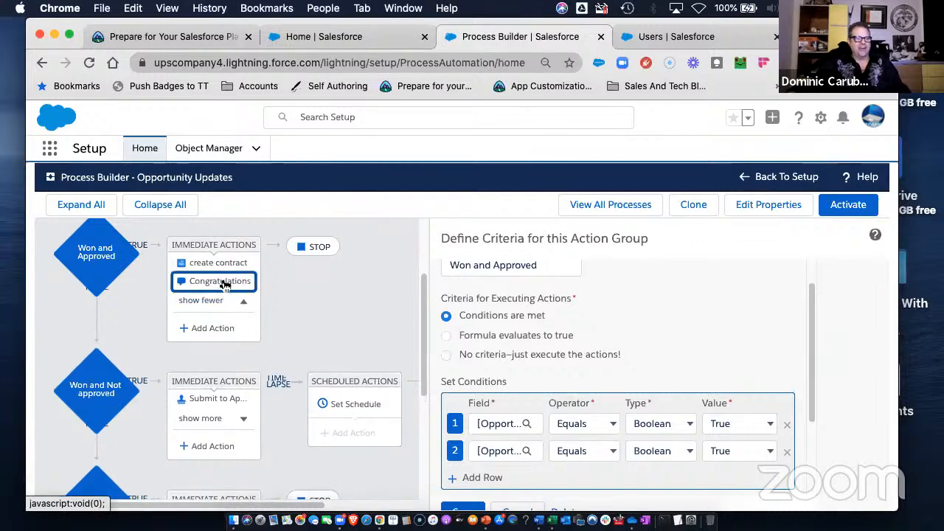
pyautogui.click(225, 285)
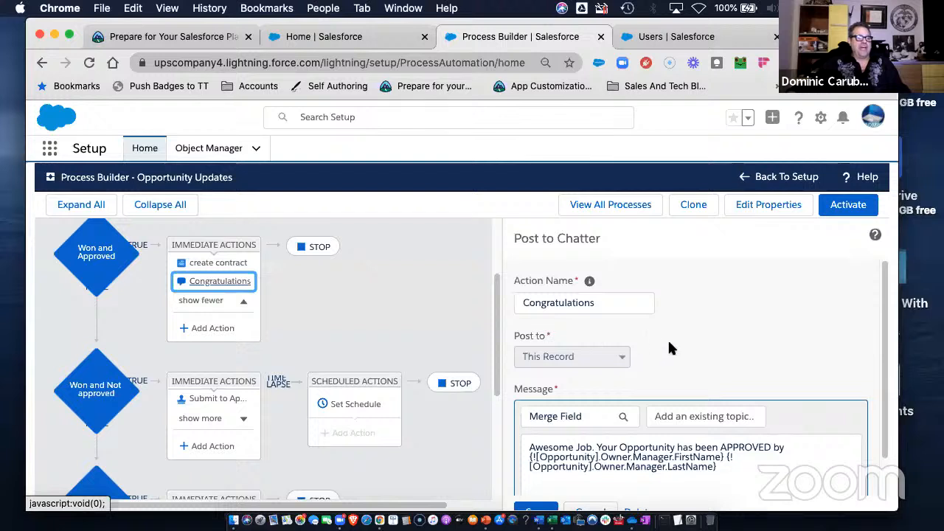
pyautogui.scroll(-1, 669, 344)
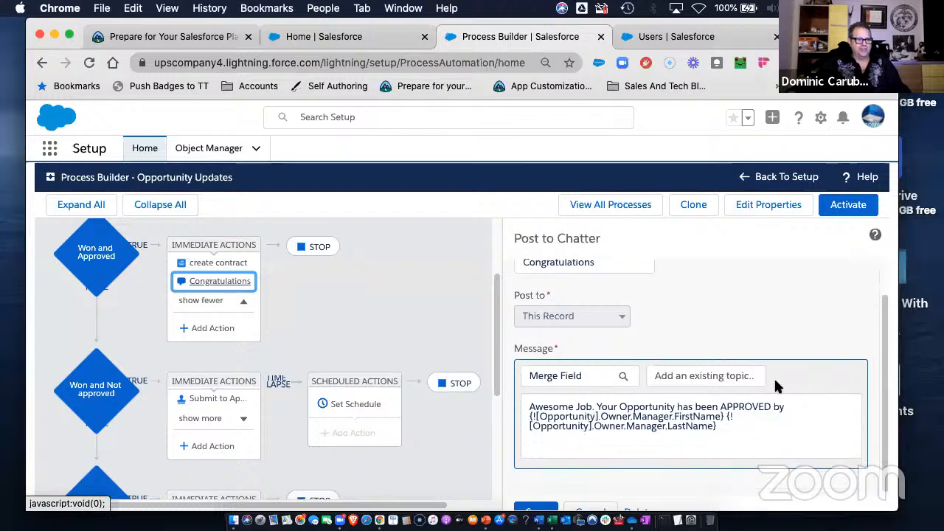
pyautogui.click(752, 429)
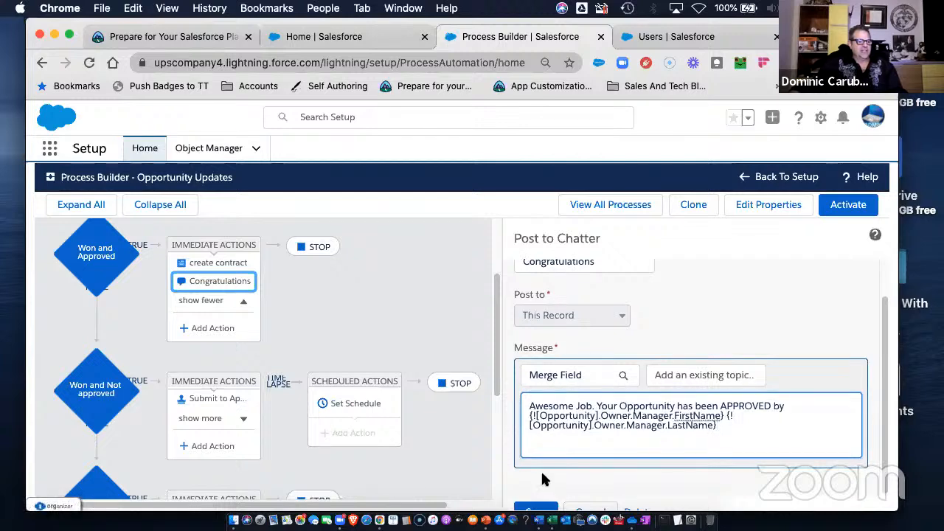
pyautogui.click(540, 509)
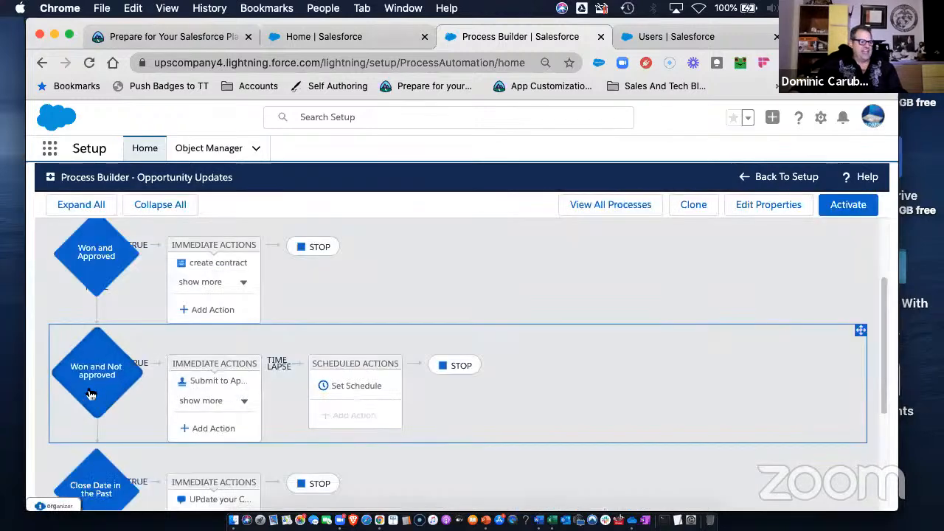
# Examine the conditions of the Won and Not approved criteria, including the advanced option for executing only on specified changes.
pyautogui.click(90, 389)
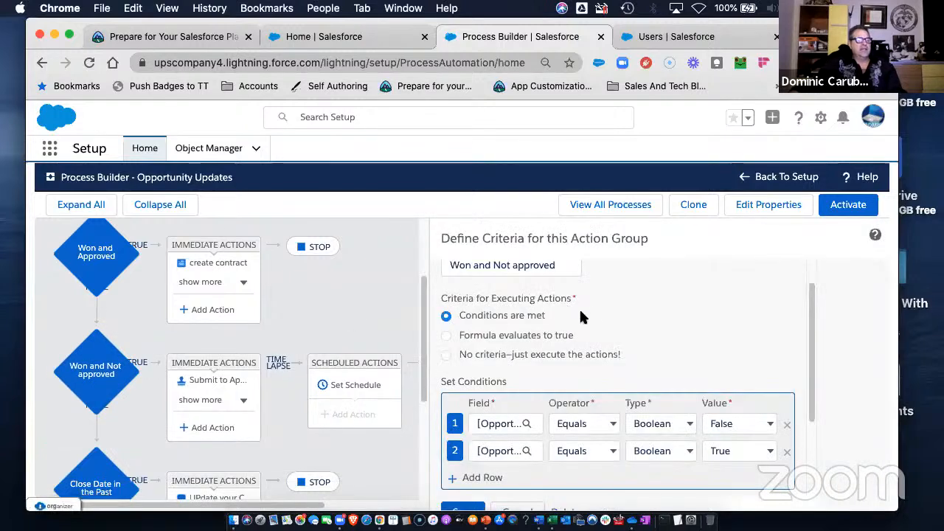
pyautogui.scroll(-3, 582, 314)
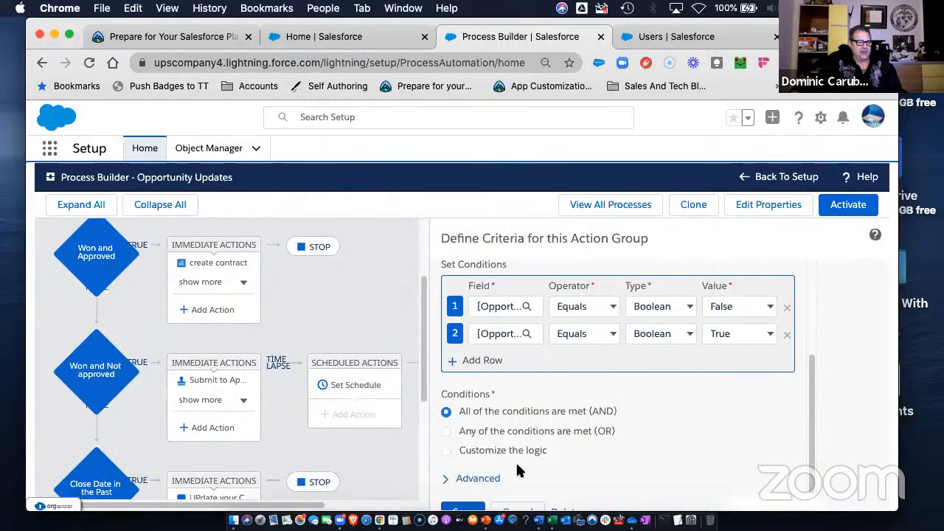
pyautogui.click(461, 478)
pyautogui.scroll(-1, 572, 432)
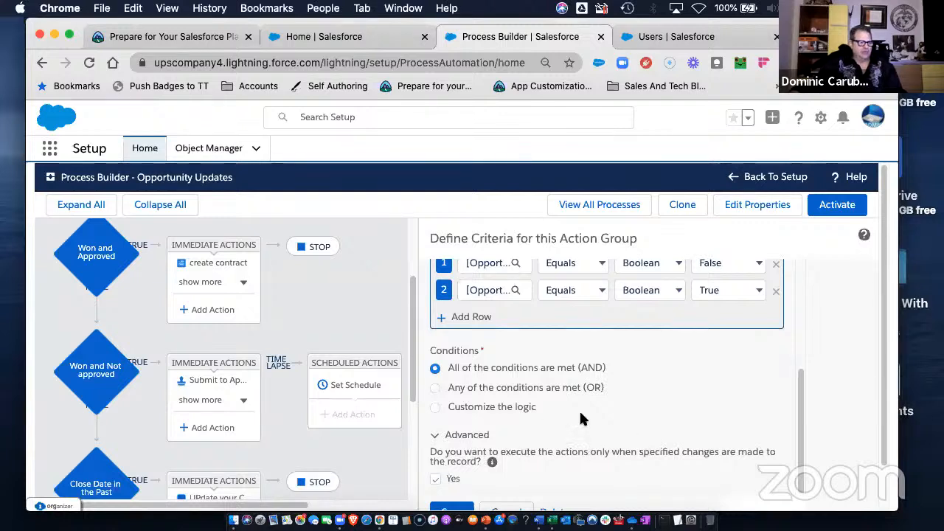
# In the Won Approval Started Chatter message, replace the period after "Opportunity Record" with "below:".
pyautogui.click(214, 400)
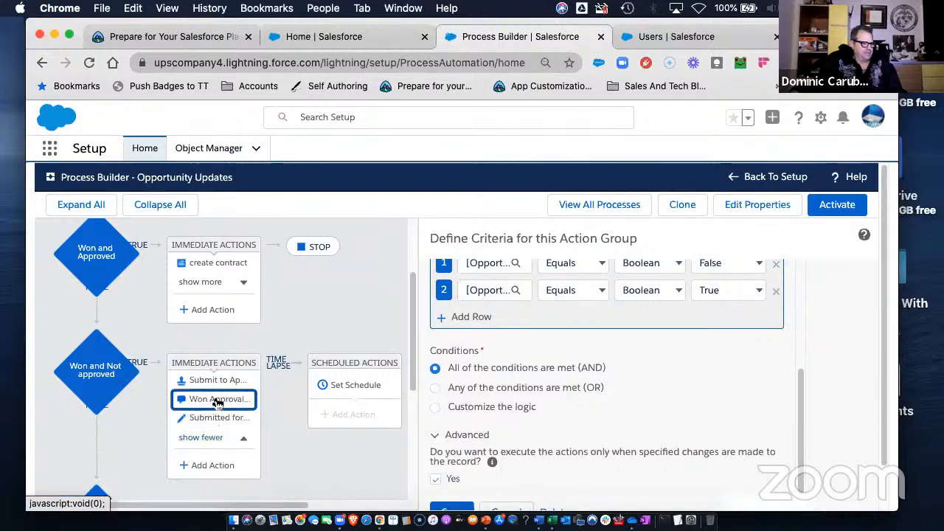
pyautogui.click(217, 400)
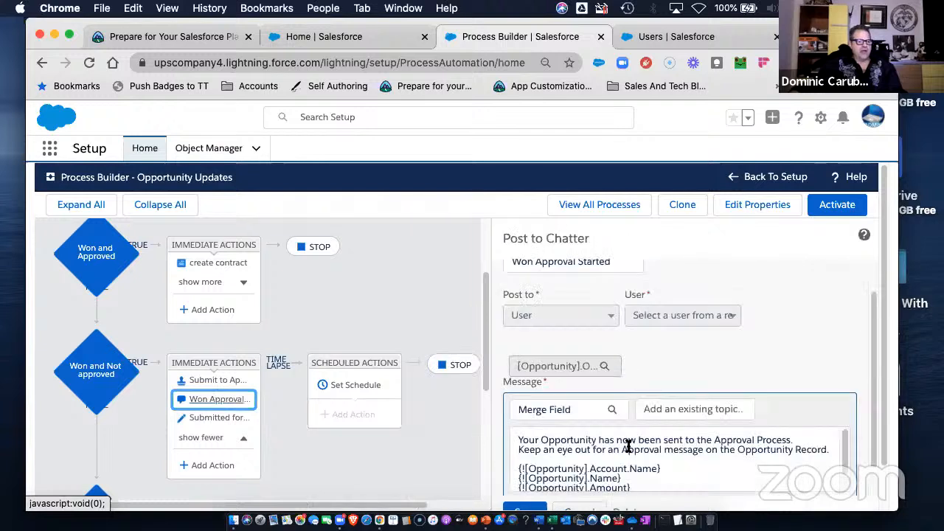
pyautogui.scroll(-1, 747, 443)
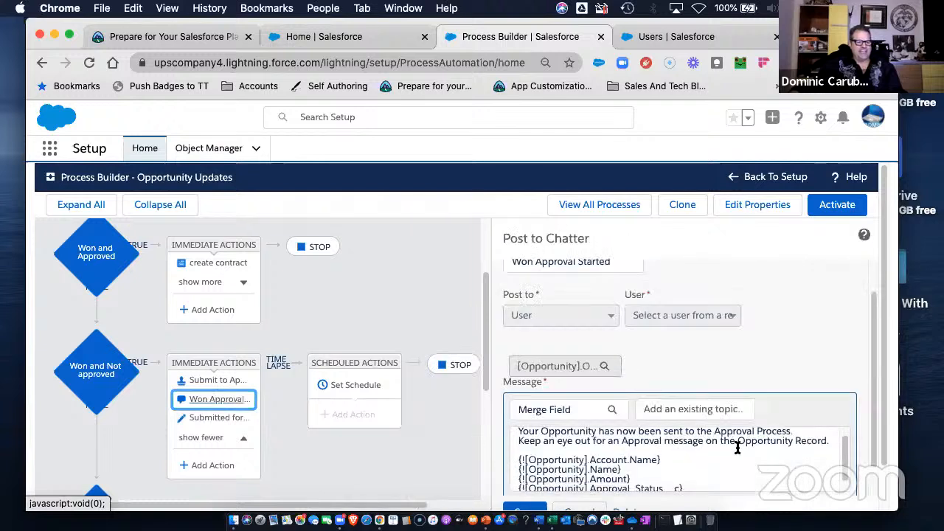
pyautogui.click(836, 440)
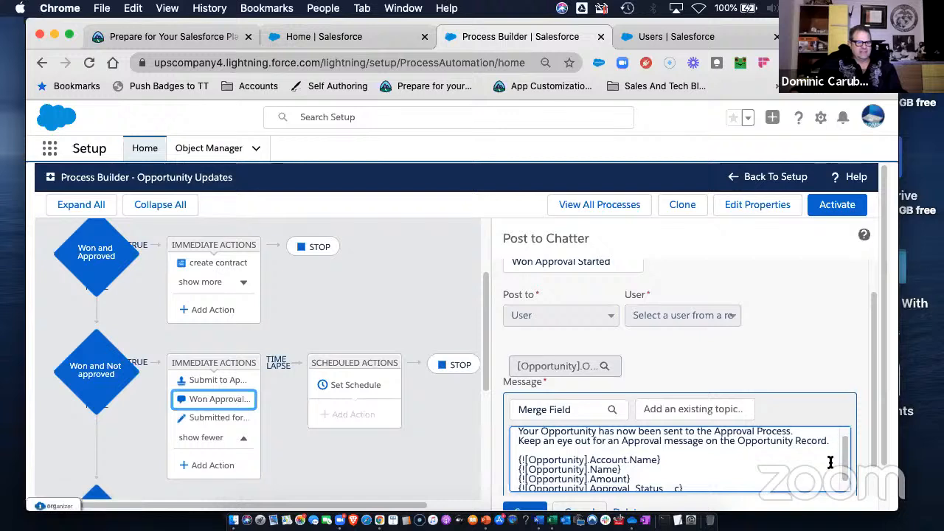
pyautogui.press('BackSpace')
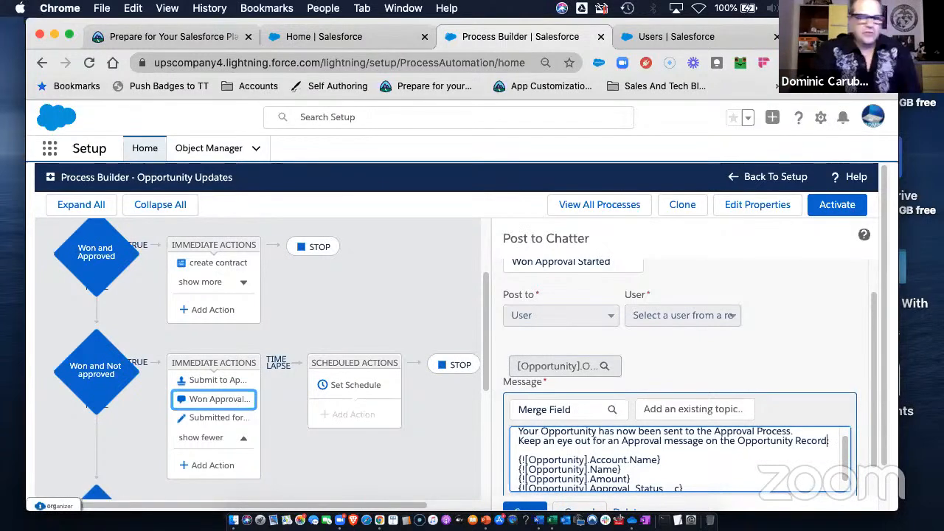
pyautogui.press('Return')
pyautogui.write('below:')
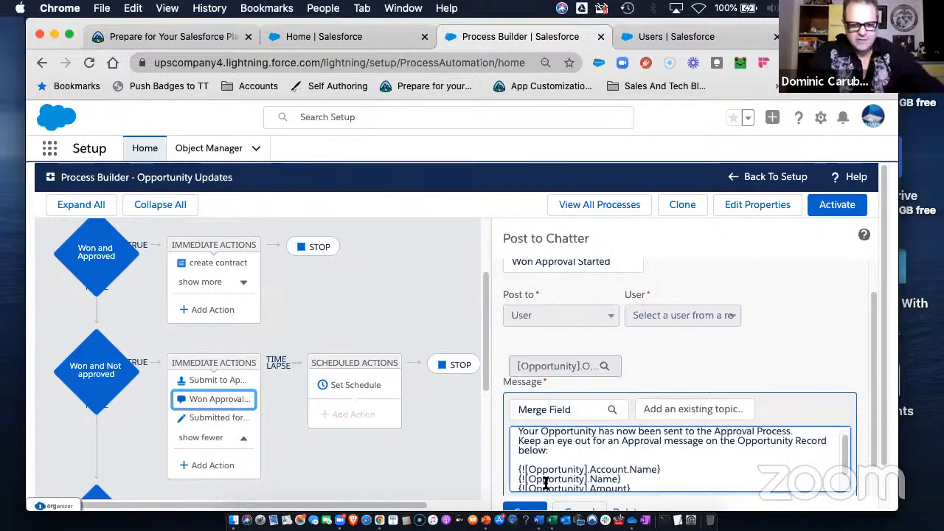
# Prefix the Amount merge field with "$" and the Approval_Status__c merge field with "Current Status: " in the Won Approval Started message.
pyautogui.click(519, 488)
pyautogui.write('$')
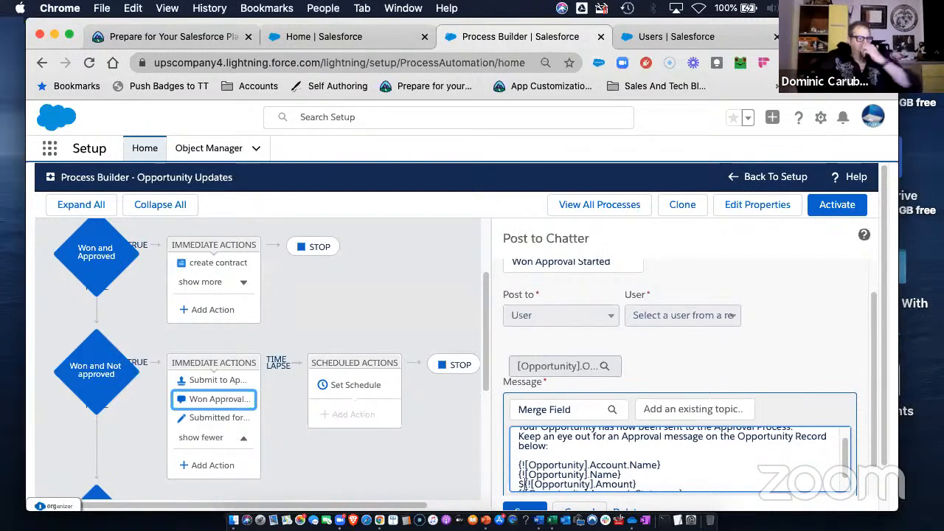
pyautogui.scroll(-2, 666, 476)
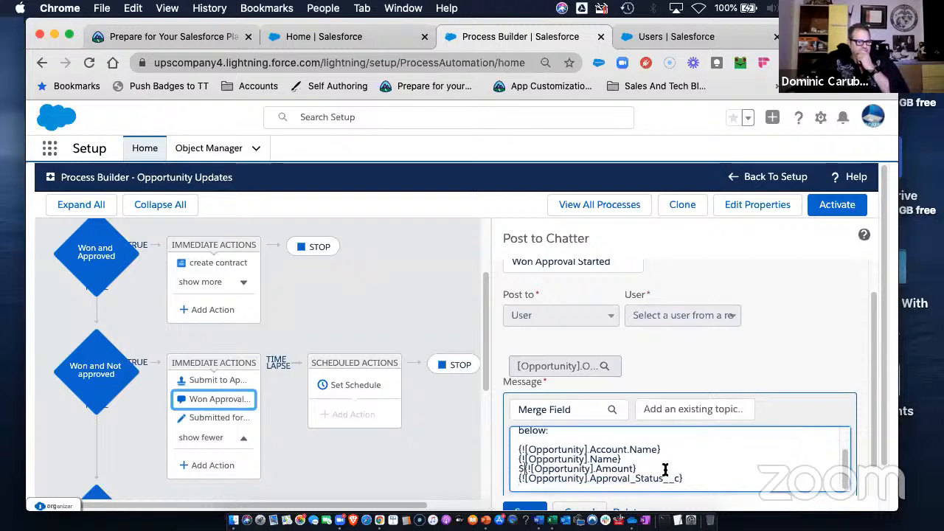
pyautogui.click(707, 470)
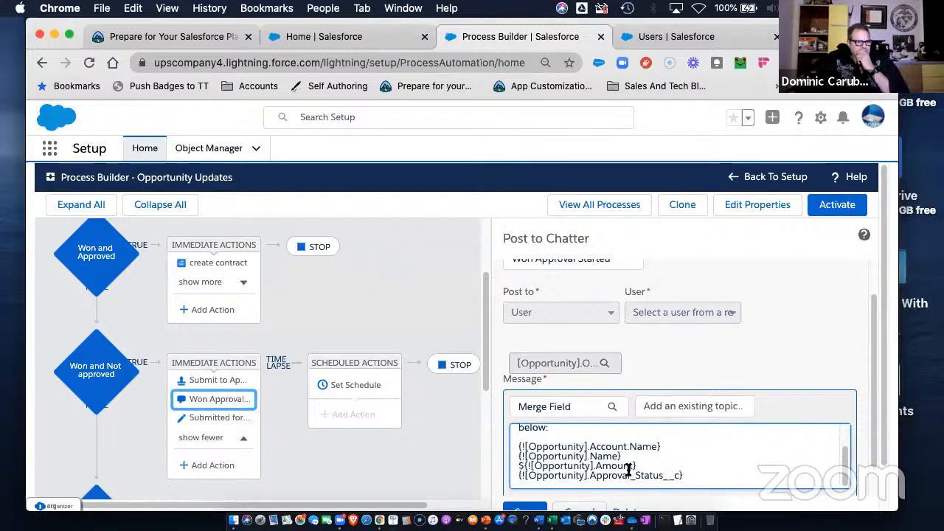
pyautogui.scroll(-2, 705, 464)
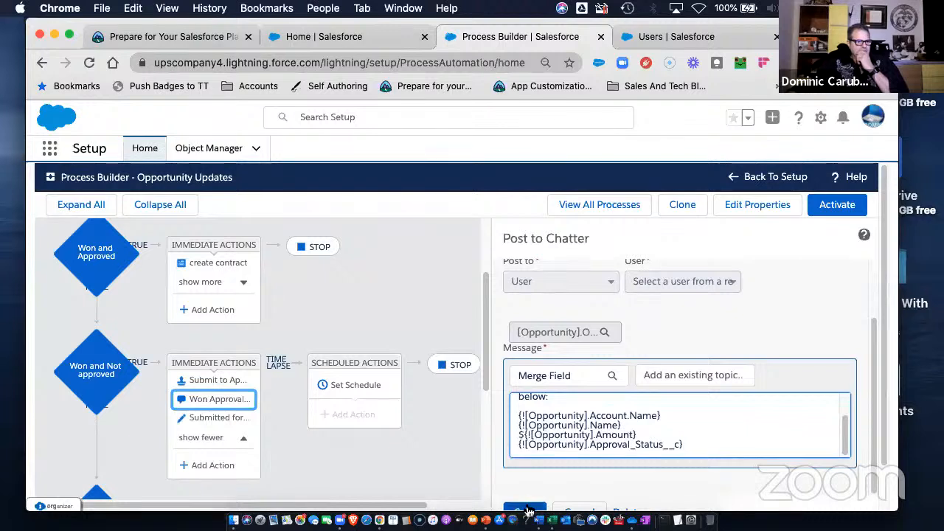
pyautogui.click(519, 445)
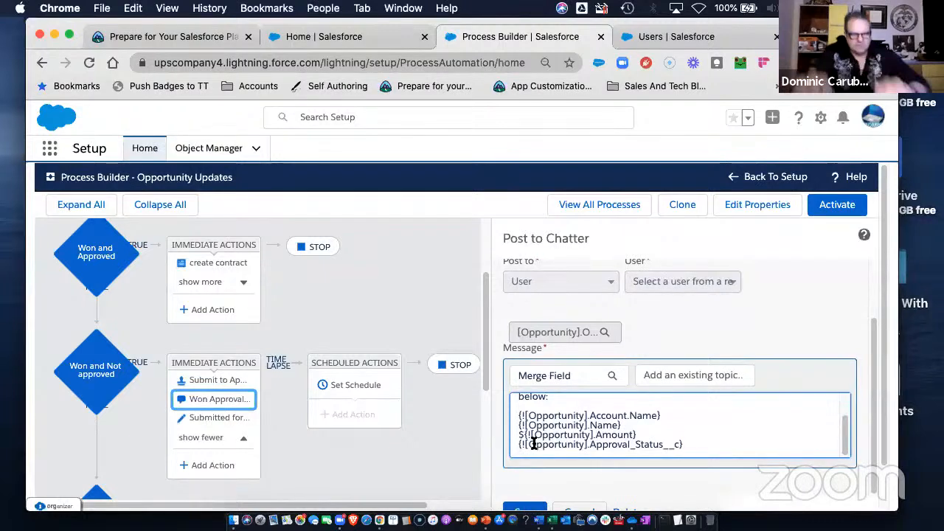
pyautogui.write('Current Status')
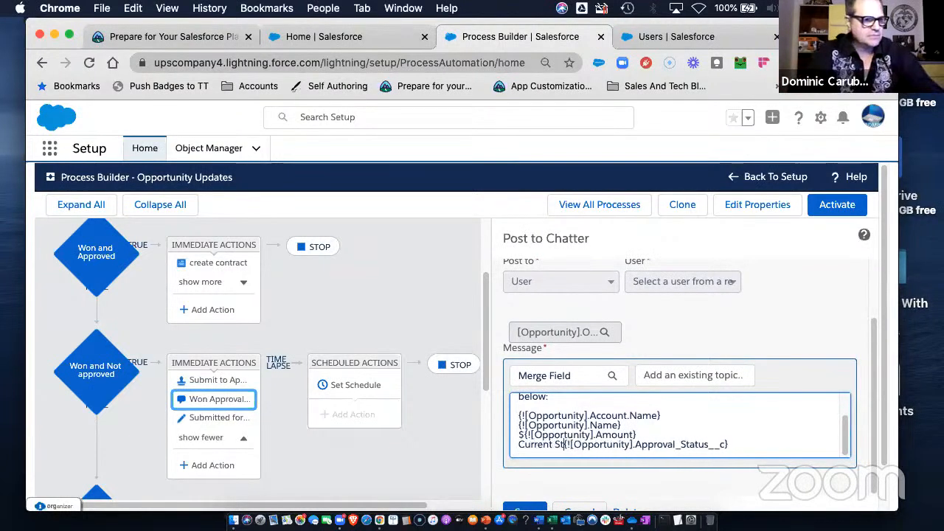
pyautogui.write(':')
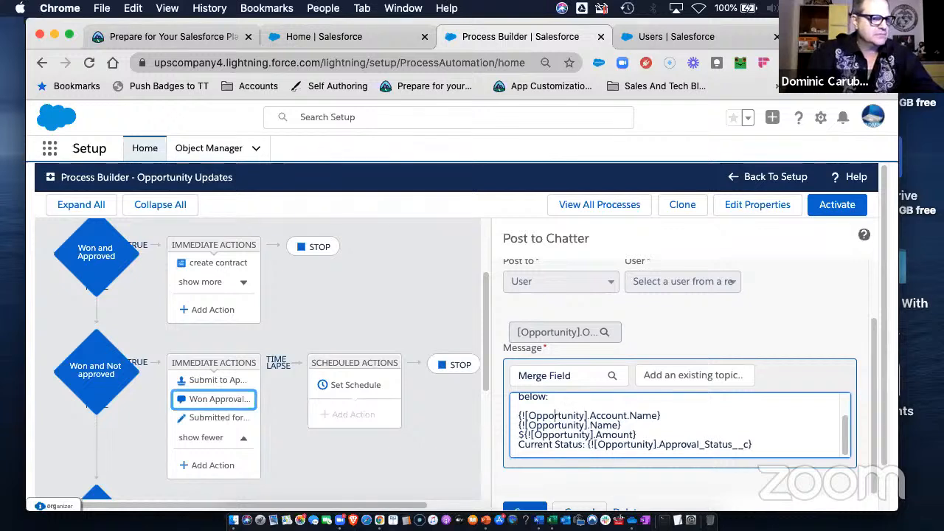
# Insert the label "Opportunity Name: " before the Account.Name merge field in the Won Approval Started message.
pyautogui.click(519, 416)
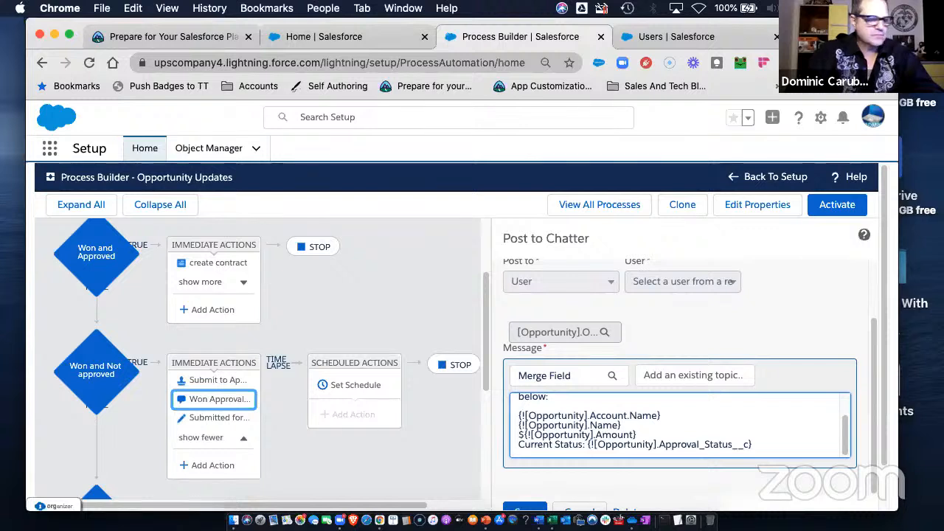
pyautogui.write('Oppo')
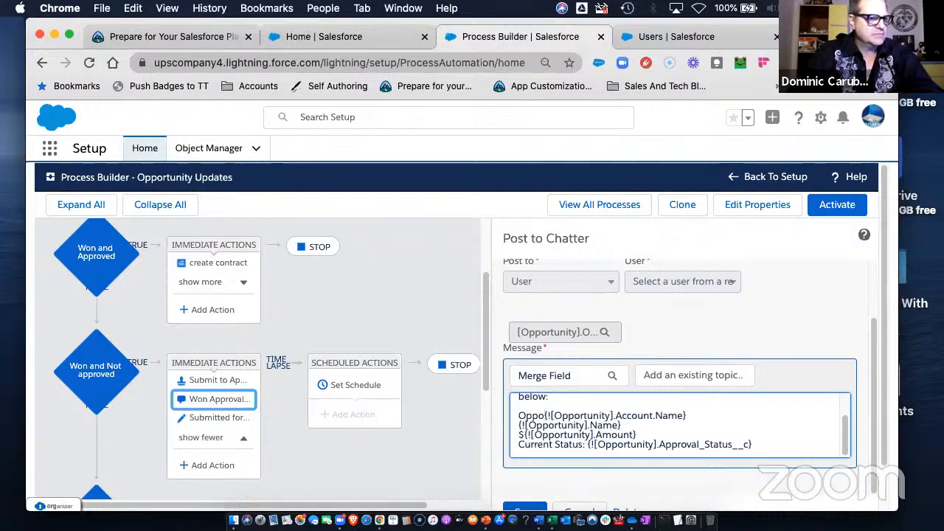
pyautogui.write('rtunity n')
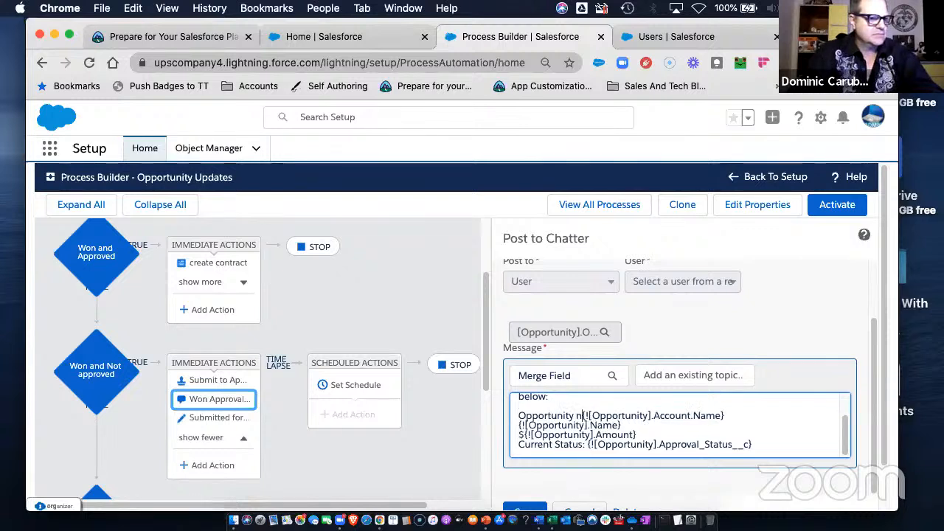
pyautogui.press('BackSpace')
pyautogui.press('BackSpace')
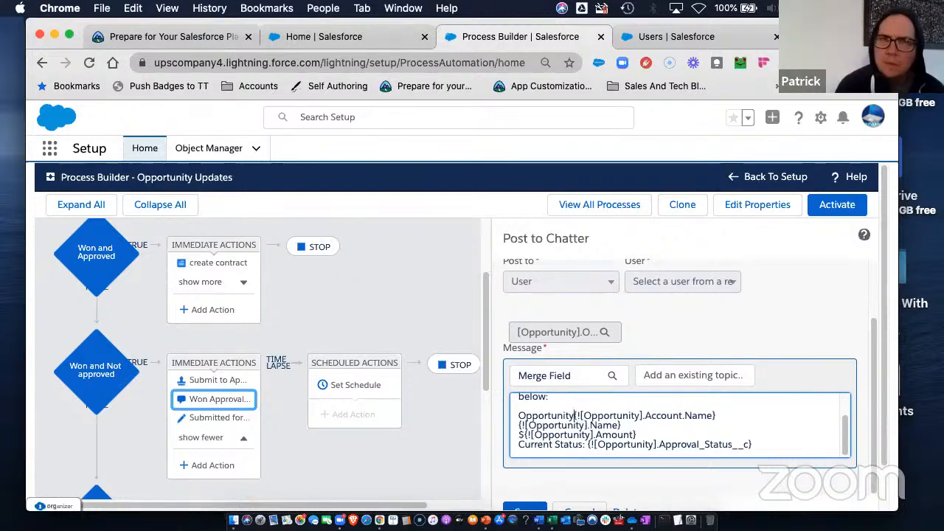
pyautogui.write('N')
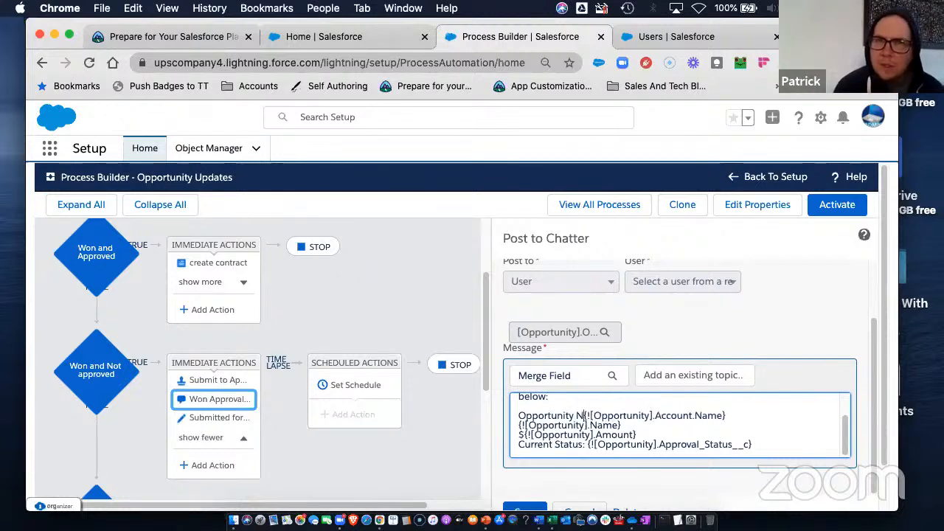
pyautogui.write('ame:;')
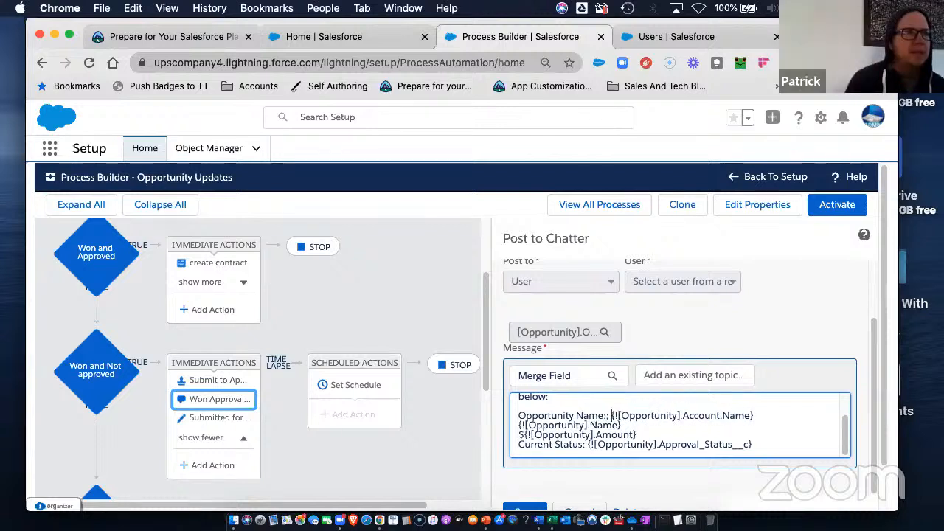
pyautogui.press('BackSpace')
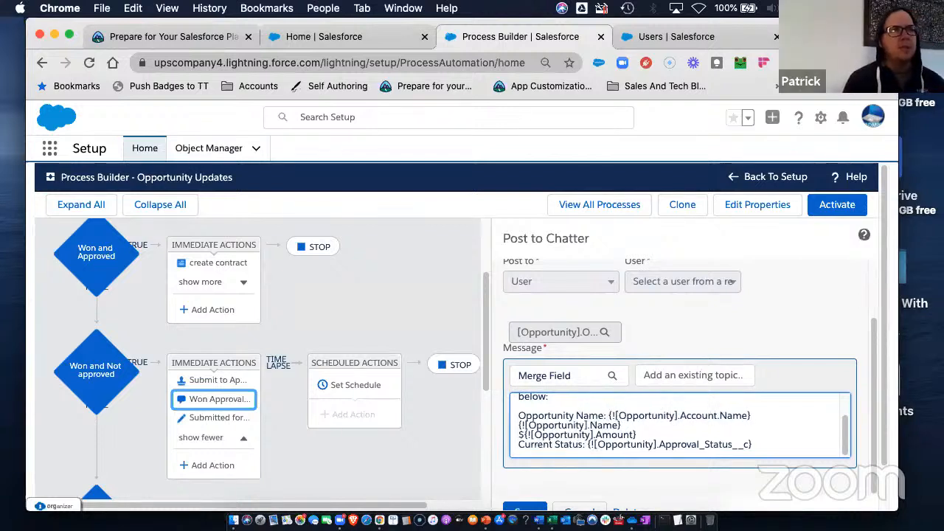
# Delete the Account.Name merge field and its line break so the "Opportunity Name:" label directly precedes the Opportunity Name merge field.
pyautogui.hotkey('shift', 'Right')
pyautogui.hotkey('shift', 'Right')
pyautogui.hotkey('shift', 'Right')
pyautogui.hotkey('shift', 'Right')
pyautogui.hotkey('shift', 'Right')
pyautogui.hotkey('shift', 'Right')
pyautogui.hotkey('shift', 'Right')
pyautogui.hotkey('shift', 'Right')
pyautogui.hotkey('shift', 'Right')
pyautogui.hotkey('shift', 'Right')
pyautogui.hotkey('shift', 'Right')
pyautogui.hotkey('shift', 'Right')
pyautogui.hotkey('shift', 'Right')
pyautogui.hotkey('shift', 'Right')
pyautogui.hotkey('shift', 'Right')
pyautogui.hotkey('shift', 'Right')
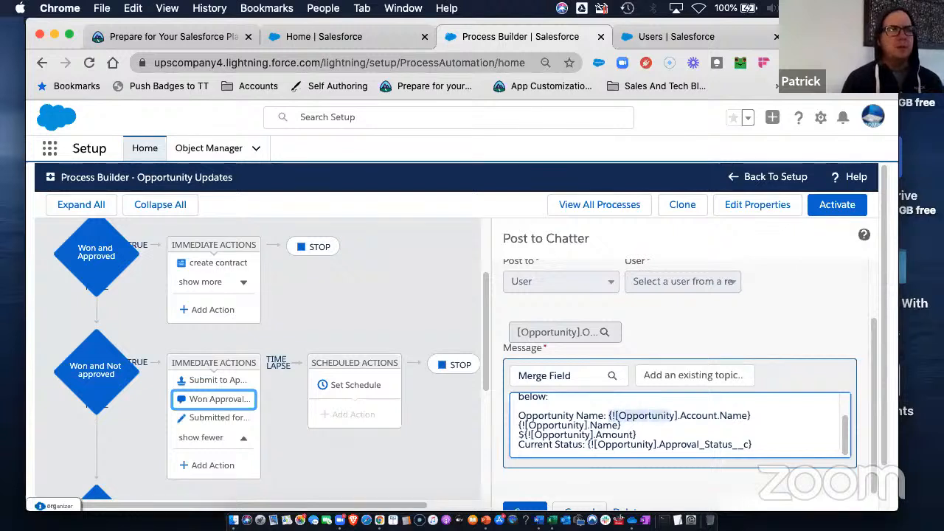
pyautogui.hotkey('shift', 'Right')
pyautogui.hotkey('shift', 'Right')
pyautogui.hotkey('shift', 'Right')
pyautogui.hotkey('shift', 'Right')
pyautogui.hotkey('shift', 'Right')
pyautogui.hotkey('shift', 'Right')
pyautogui.hotkey('shift', 'Right')
pyautogui.hotkey('shift', 'Right')
pyautogui.hotkey('shift', 'Right')
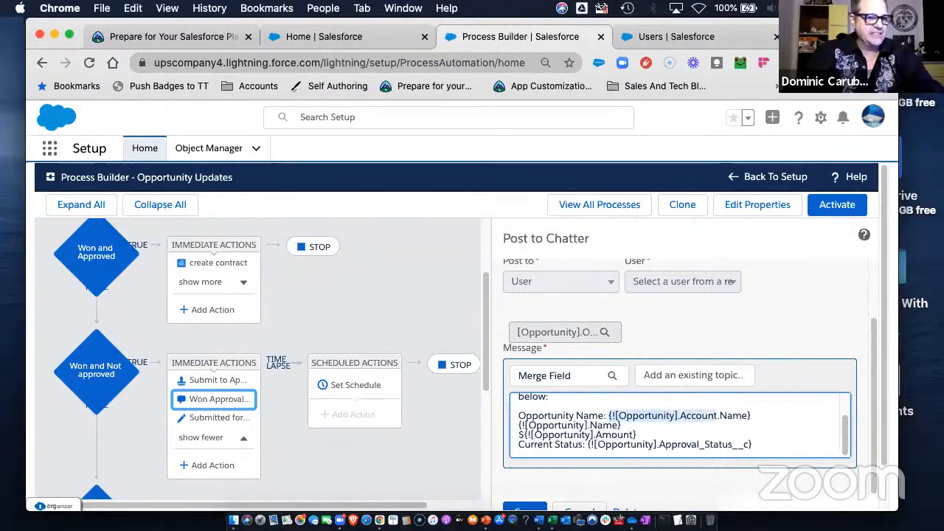
pyautogui.press('BackSpace')
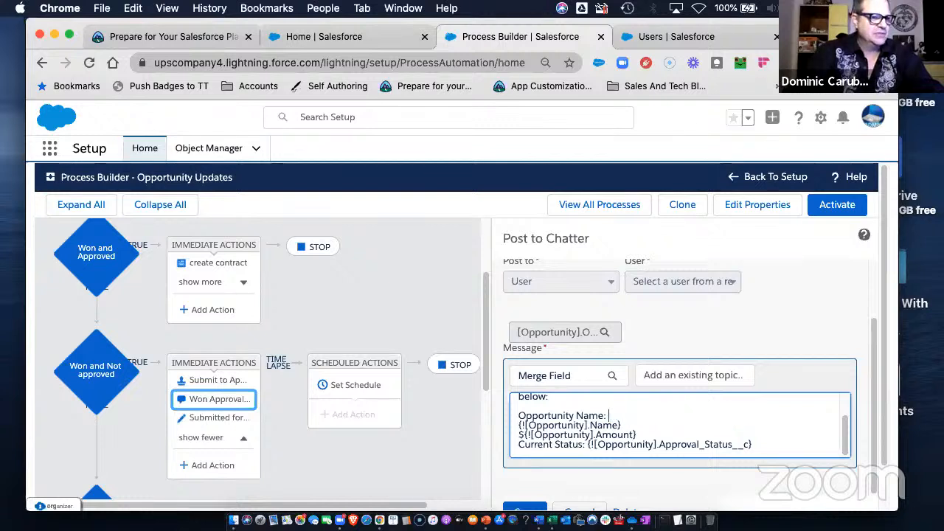
pyautogui.press('BackSpace')
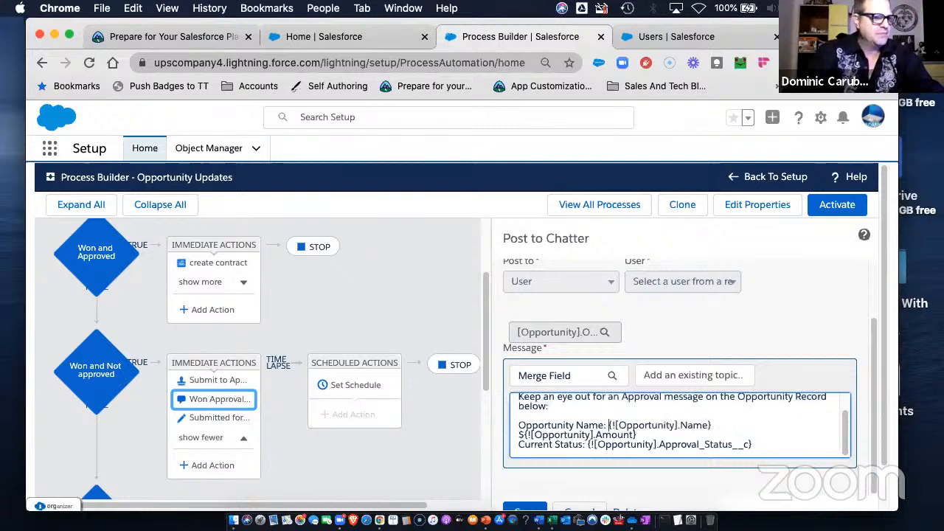
# Prefix the Amount line with "for a total Amount of: " and change the status label to "Current Approval Status:".
pyautogui.click(594, 435)
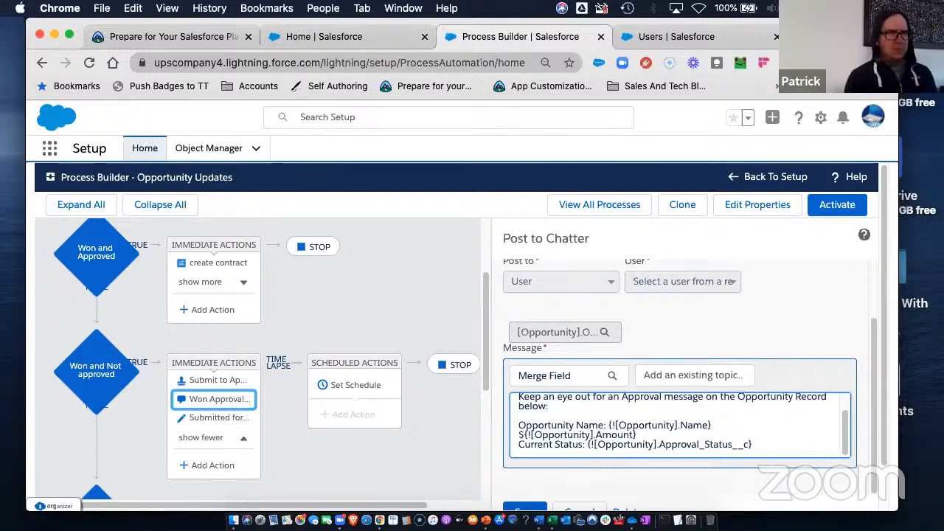
pyautogui.write('for a tot')
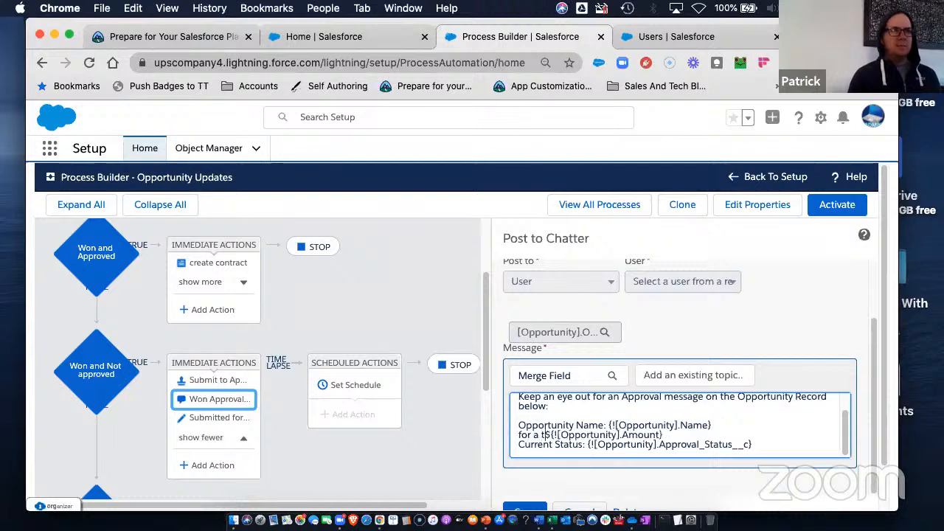
pyautogui.write('al Amount of')
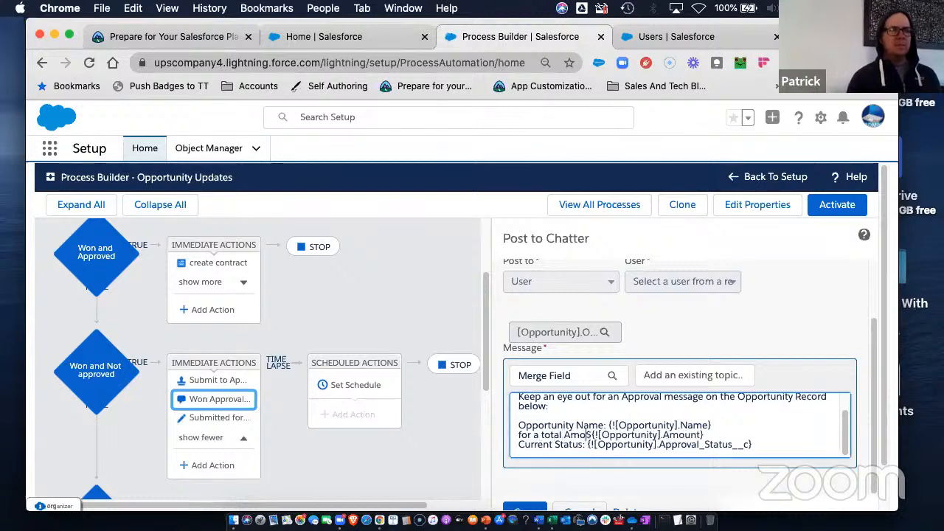
pyautogui.write(':')
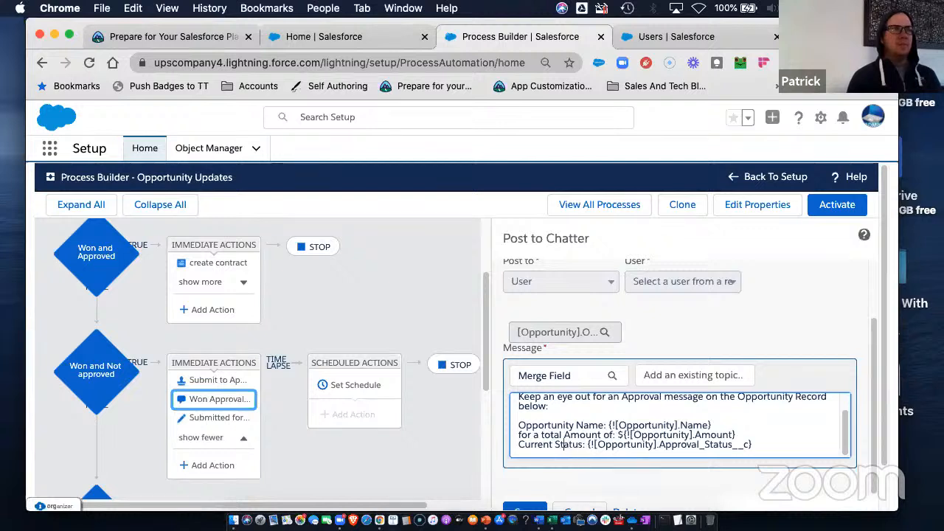
pyautogui.click(555, 444)
pyautogui.write('Approval')
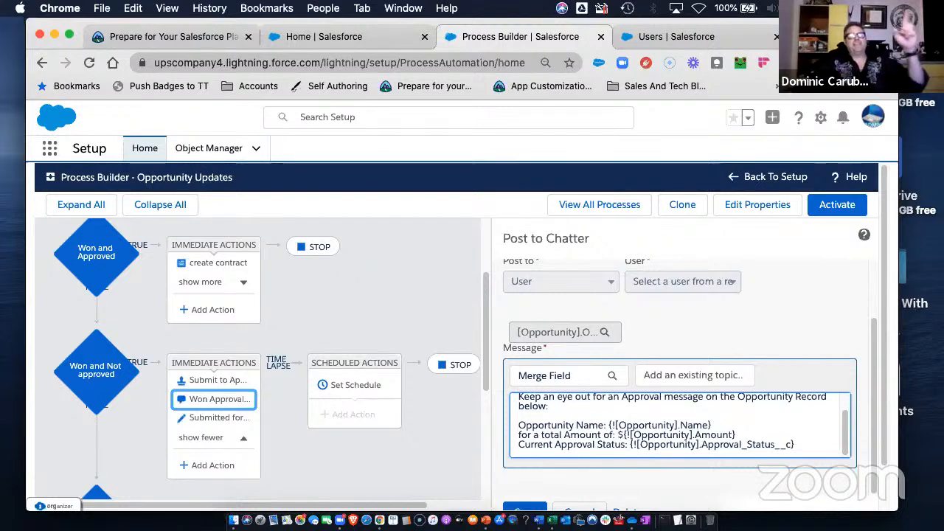
pyautogui.click(782, 405)
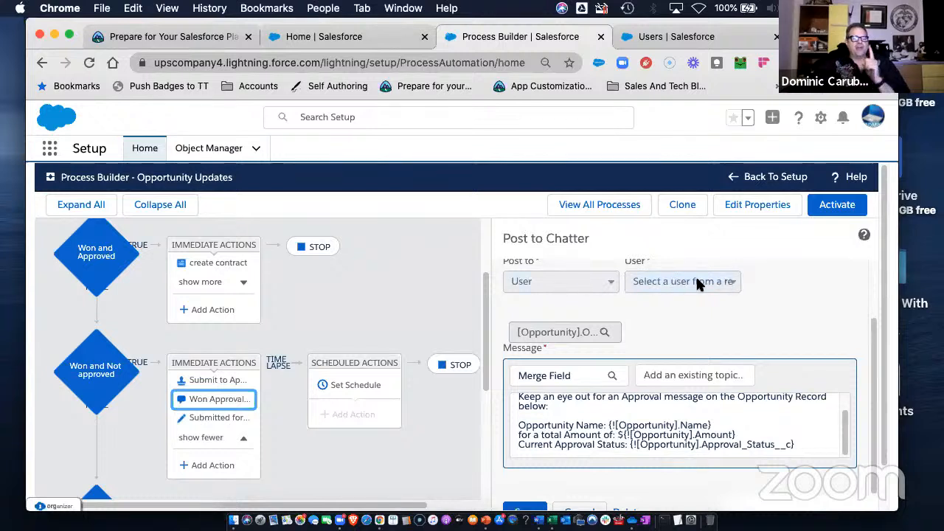
# Insert a blank line after the message's sentence ending in "Approval Process." and save the Chatter action.
pyautogui.click(574, 411)
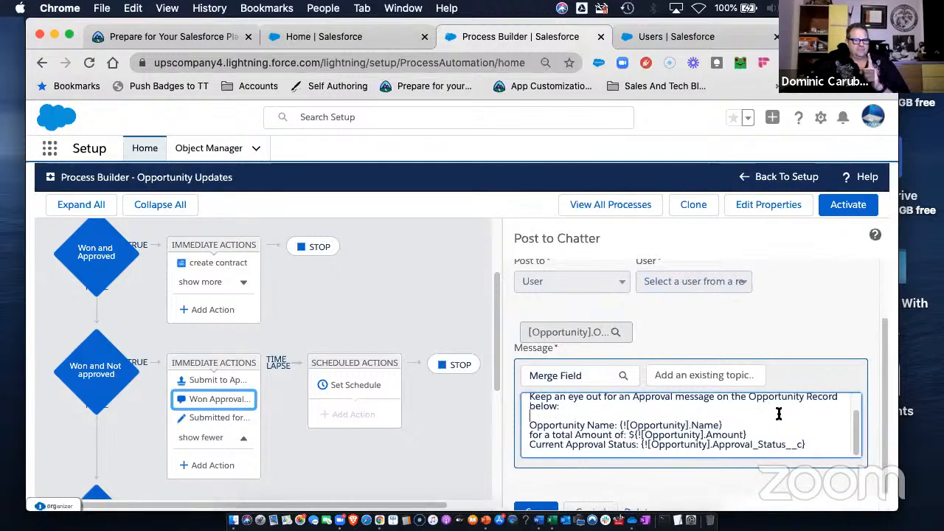
pyautogui.scroll(2, 754, 415)
pyautogui.scroll(1, 782, 413)
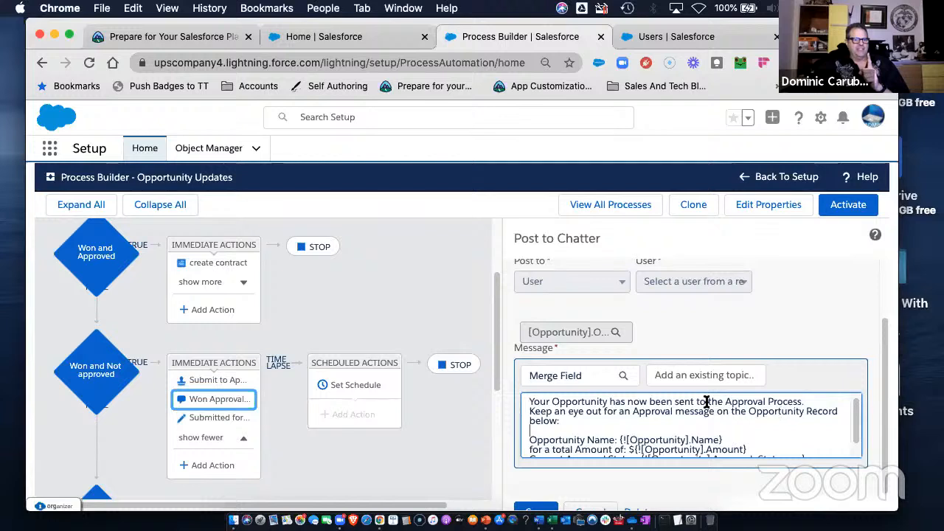
pyautogui.click(815, 400)
pyautogui.press('Return')
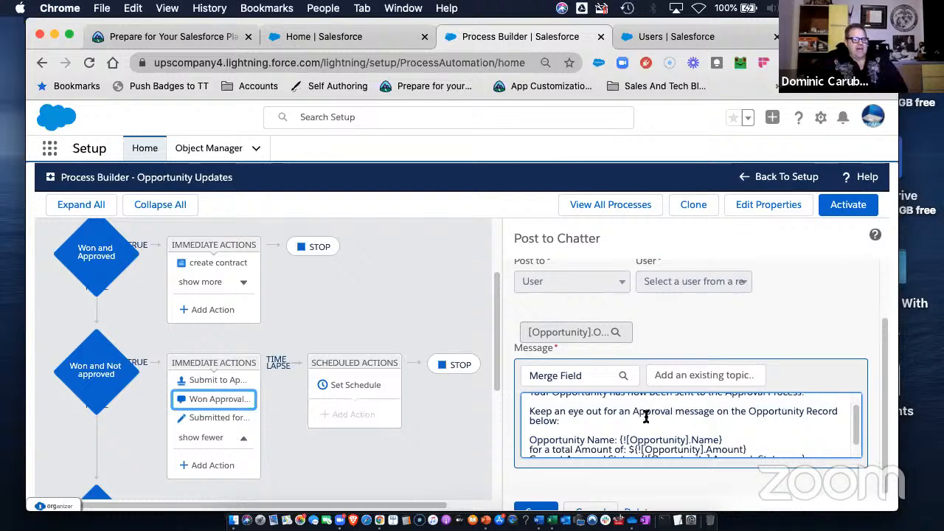
pyautogui.scroll(-2, 657, 417)
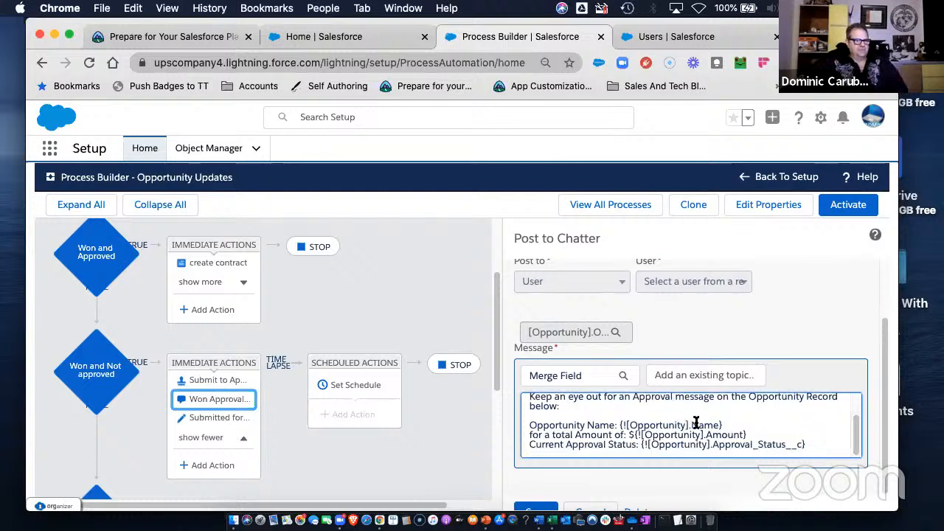
pyautogui.scroll(2, 826, 428)
pyautogui.scroll(-2, 811, 425)
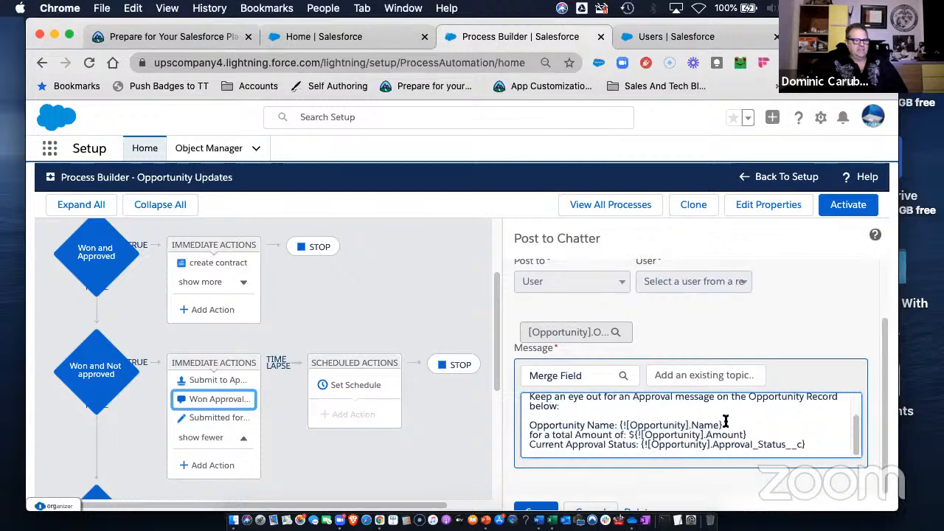
pyautogui.click(537, 508)
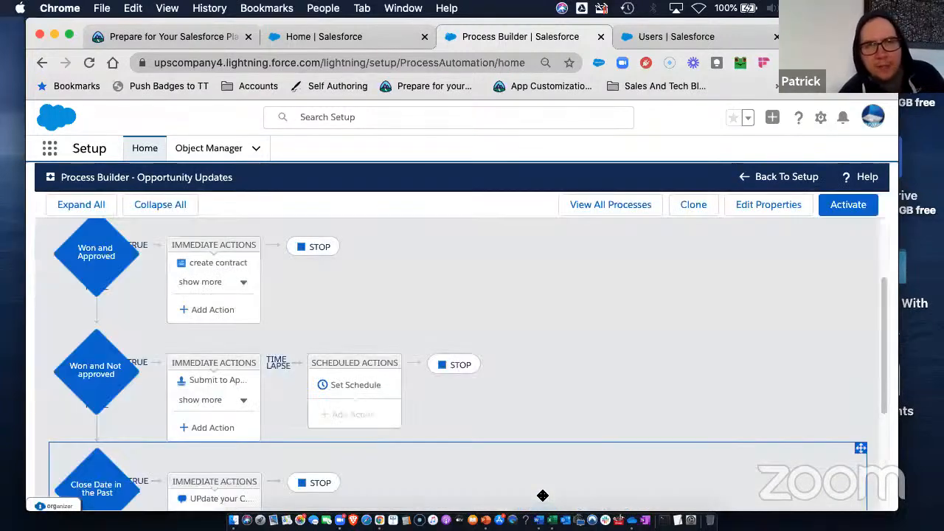
# Compare the advanced execution option of the Won and Not approved criteria with that of the Won and Approved criteria.
pyautogui.click(84, 378)
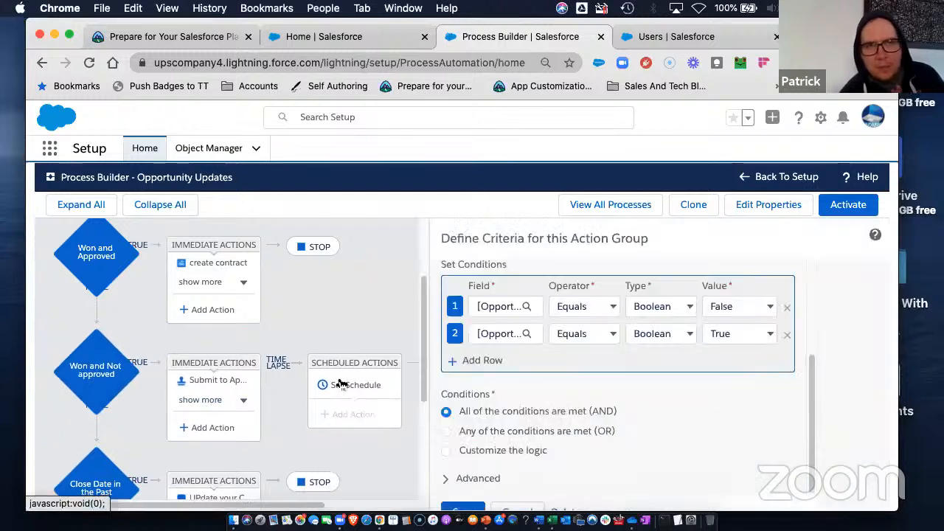
pyautogui.click(449, 479)
pyautogui.scroll(-1, 452, 468)
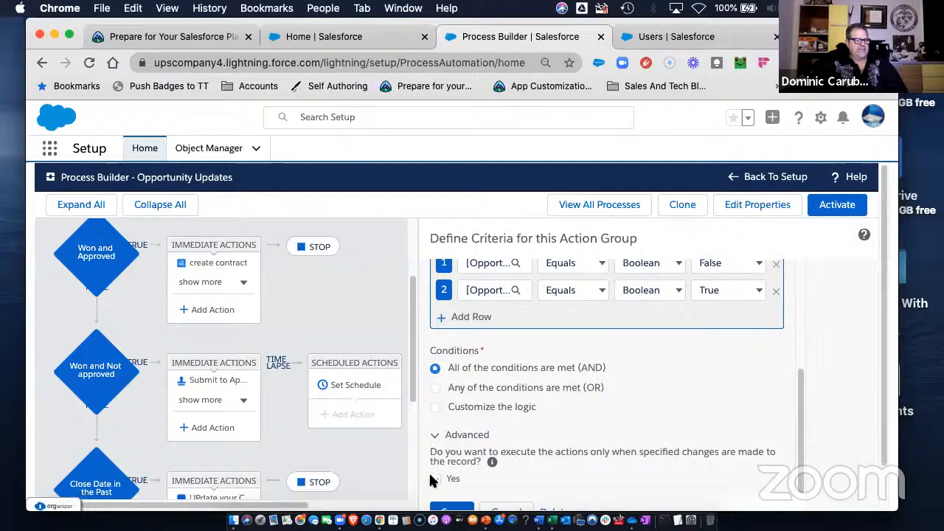
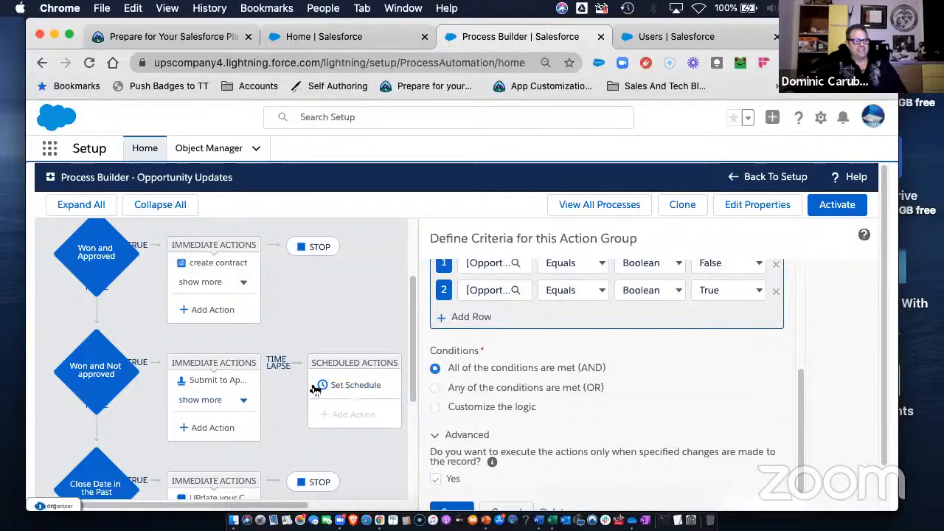
pyautogui.click(112, 260)
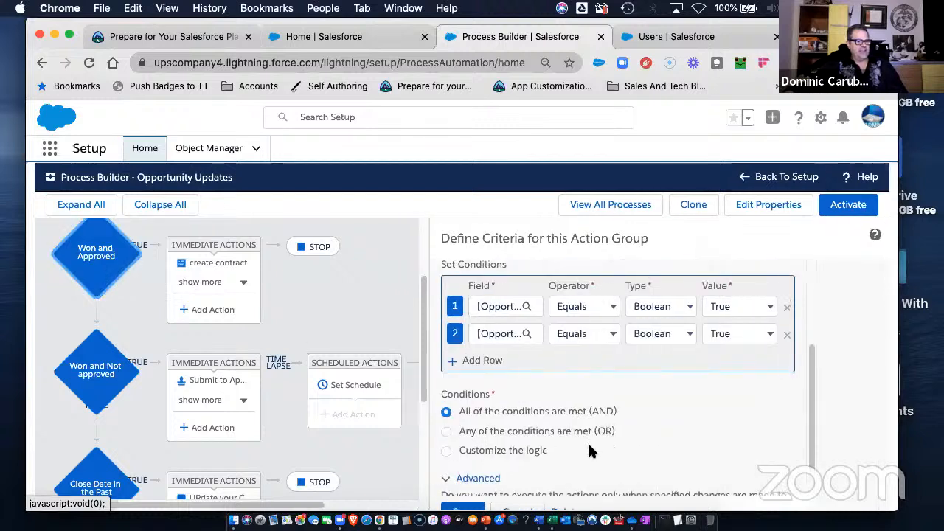
pyautogui.click(443, 481)
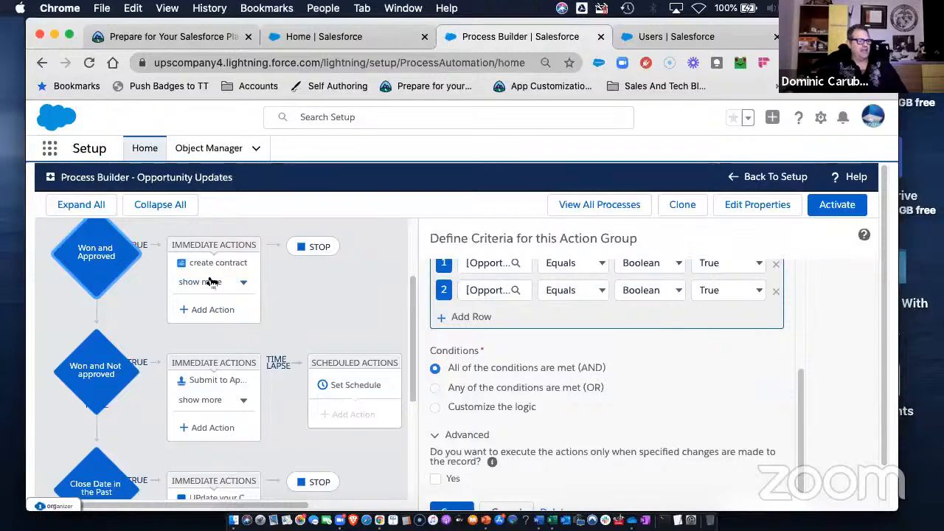
# Review the Opportunity object's settings for when the process starts.
pyautogui.click(123, 278)
pyautogui.scroll(3, 114, 288)
pyautogui.click(100, 287)
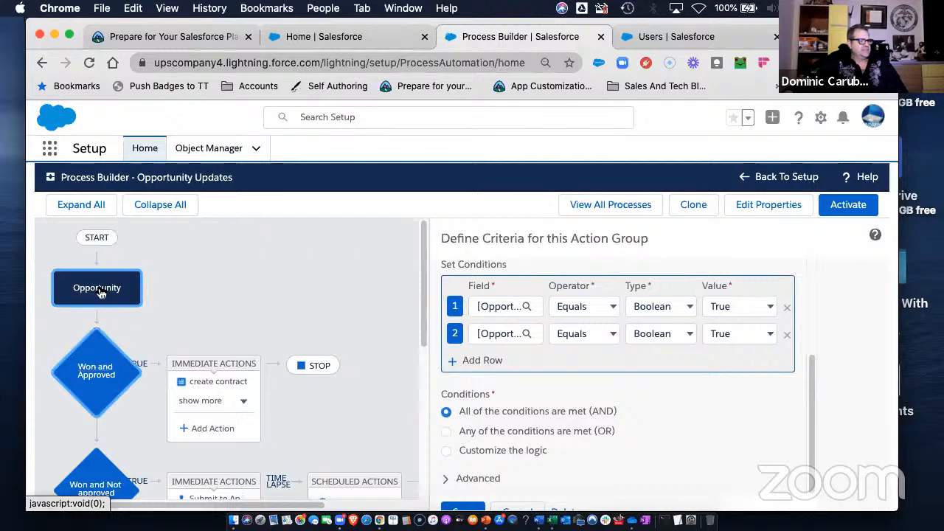
pyautogui.scroll(-3, 414, 342)
pyautogui.scroll(1, 418, 355)
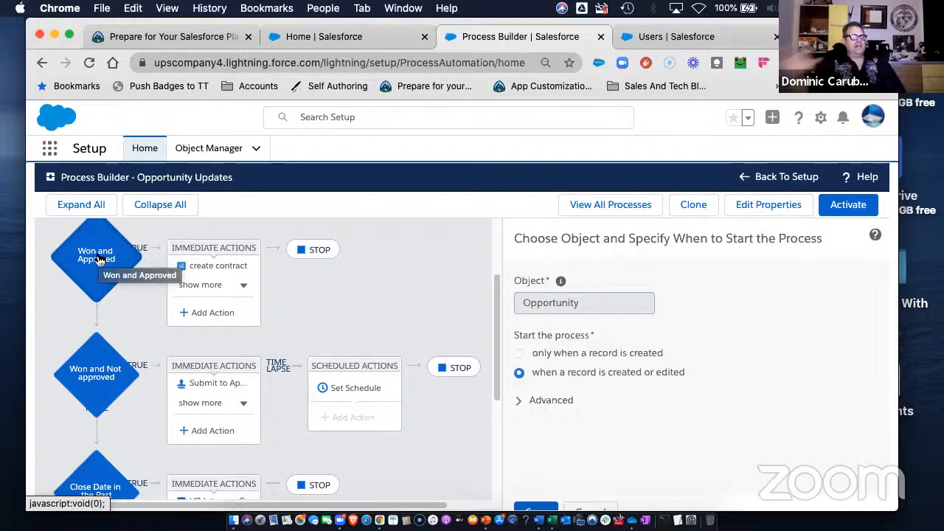
# Set the Won and Approved criteria to execute actions only when specified changes are made to the record, and save.
pyautogui.click(99, 261)
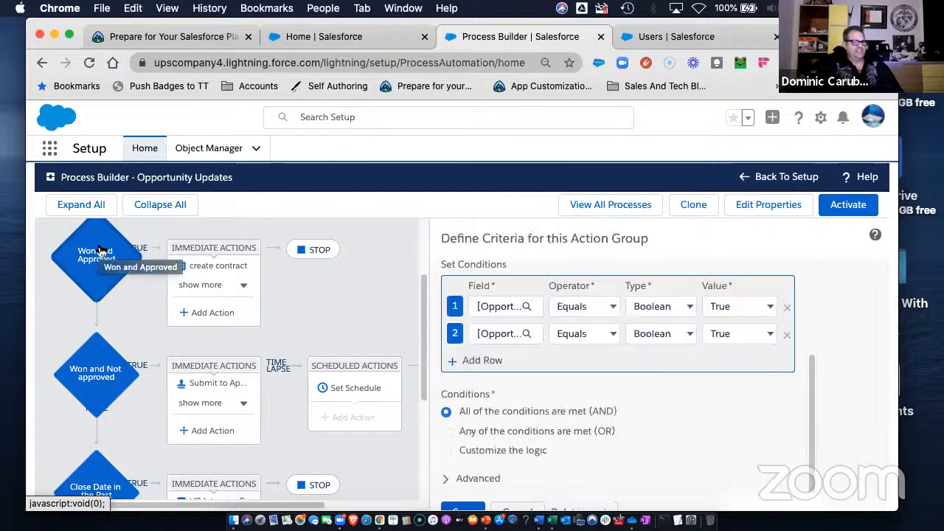
pyautogui.click(449, 478)
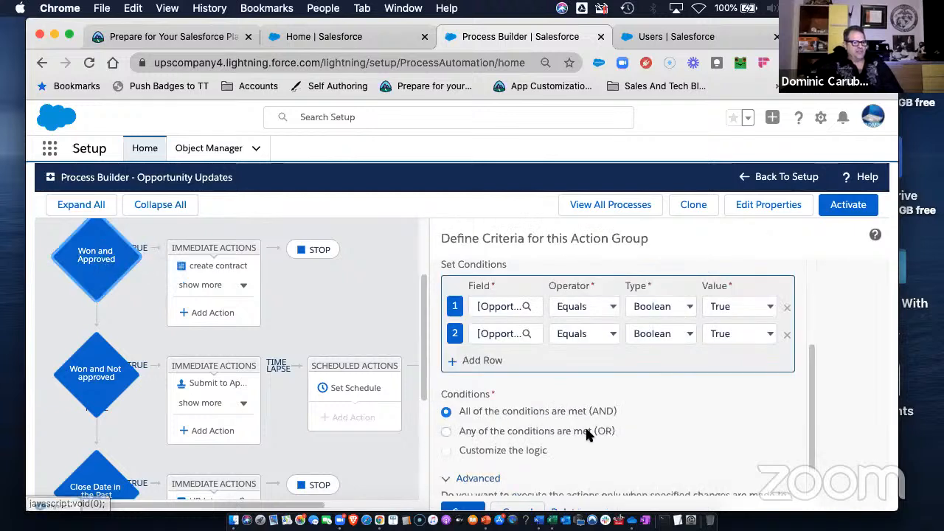
pyautogui.scroll(-2, 479, 442)
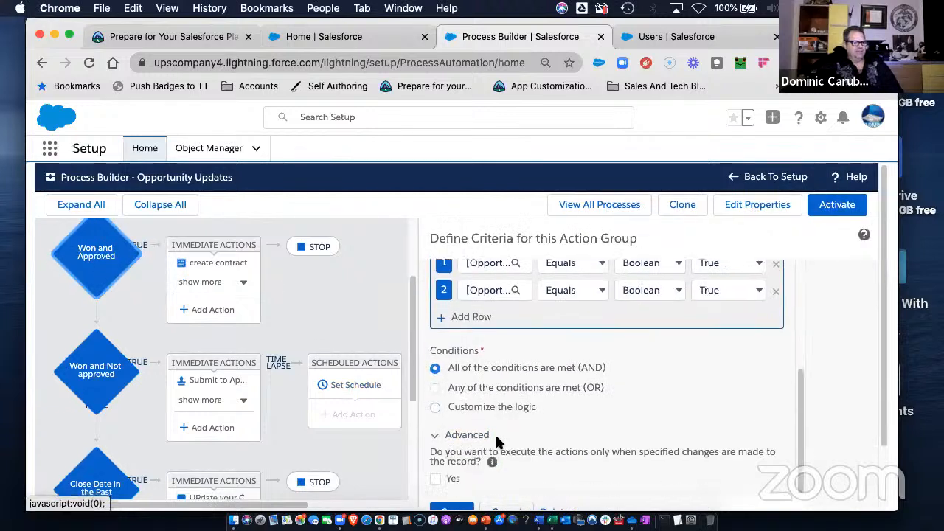
pyautogui.click(436, 478)
pyautogui.click(454, 509)
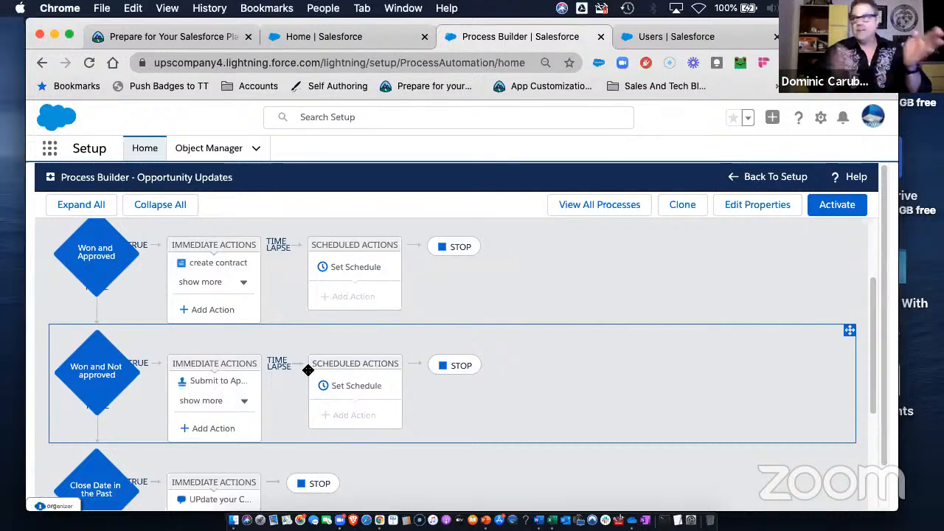
# Turn off executing actions only on specified record changes for the Won and Approved criteria, save, and check what follows its evaluation.
pyautogui.click(130, 256)
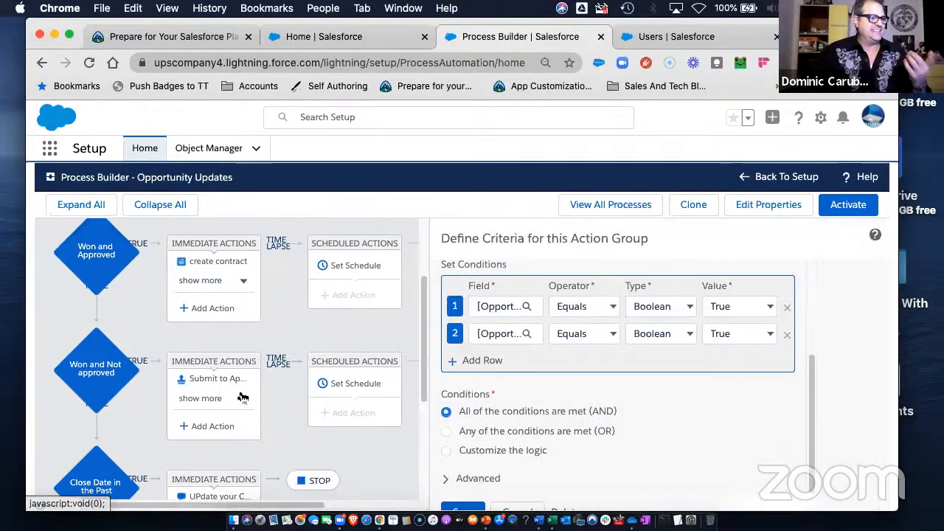
pyautogui.click(448, 481)
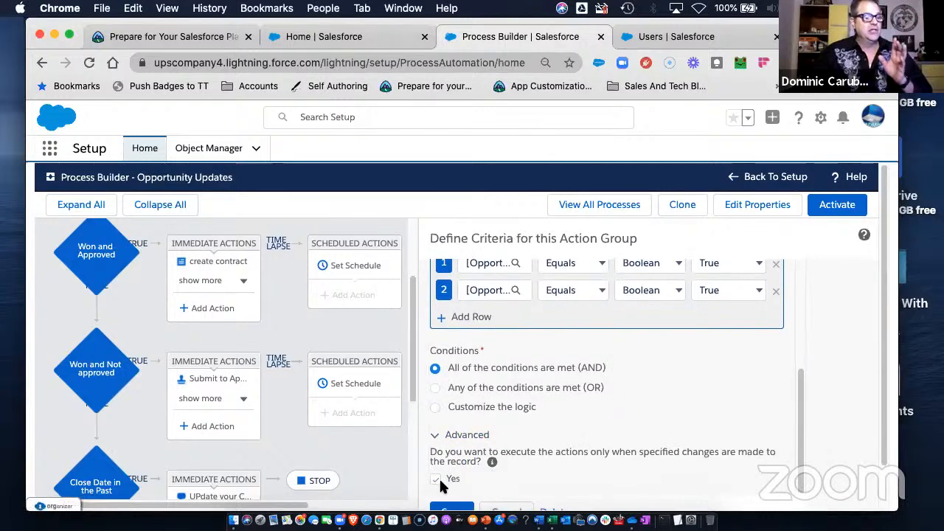
pyautogui.click(436, 478)
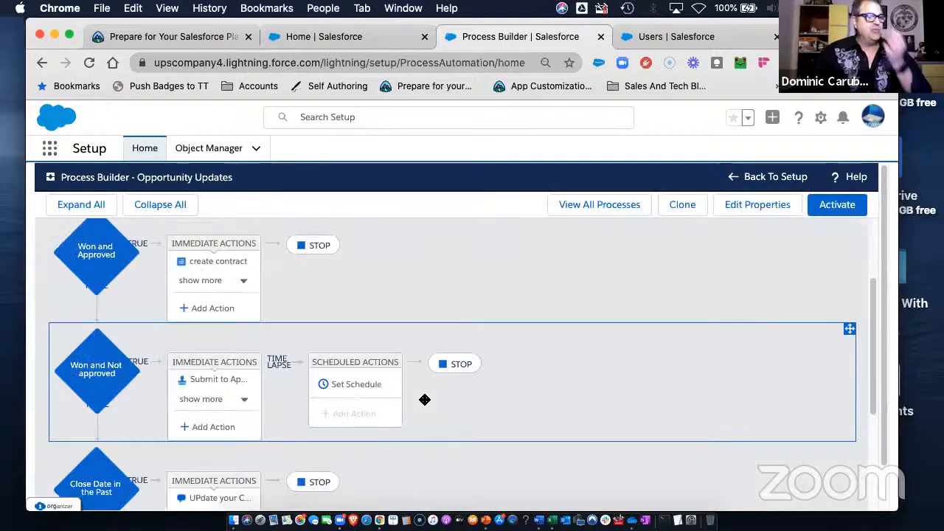
pyautogui.click(319, 247)
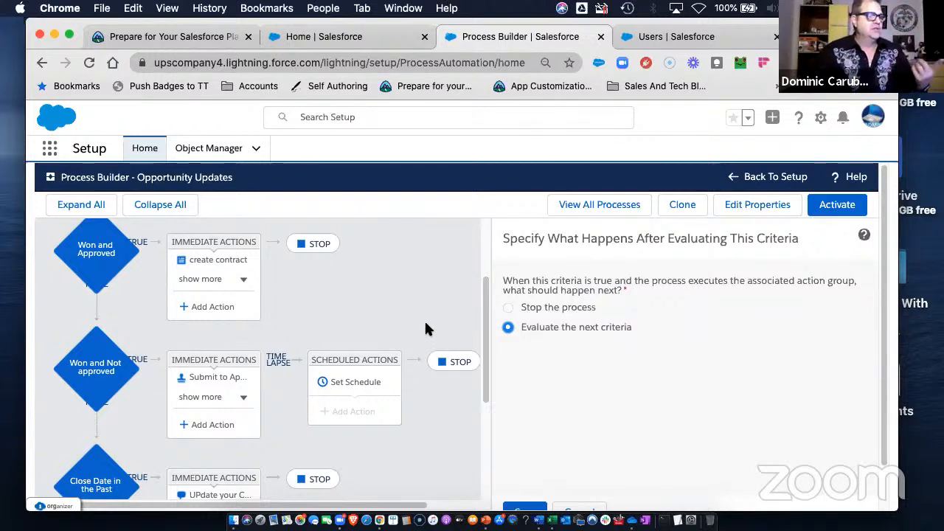
pyautogui.click(537, 507)
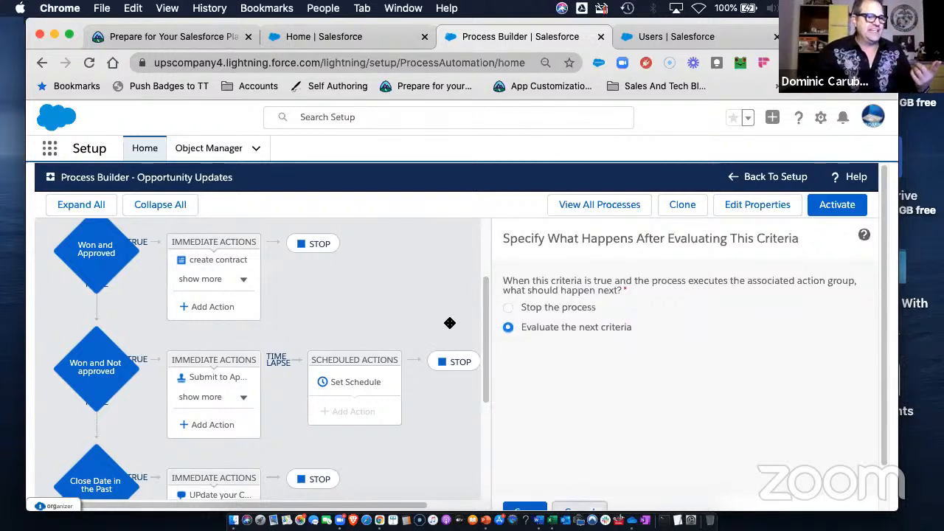
# Turn the Won and Approved criteria's restriction to specified record changes back on, save, and activate the Opportunity Updates process.
pyautogui.click(97, 252)
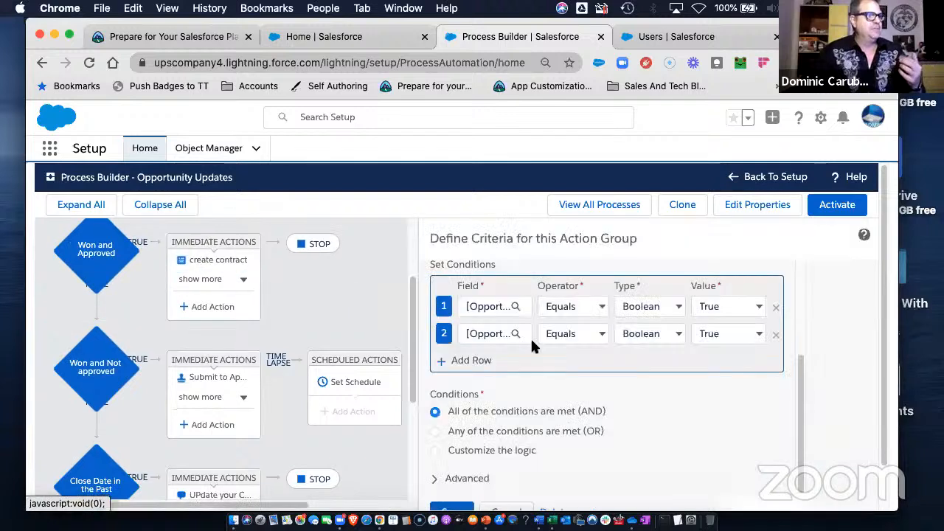
pyautogui.click(450, 478)
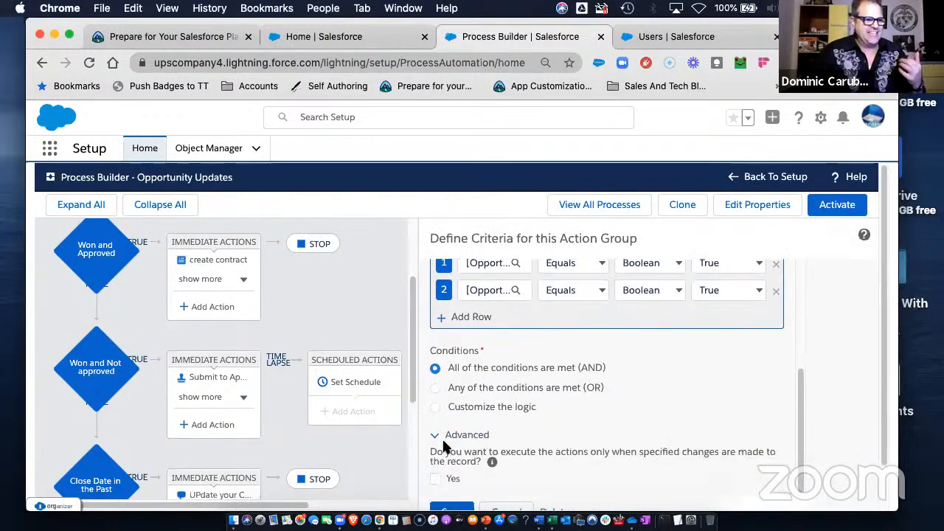
pyautogui.click(455, 509)
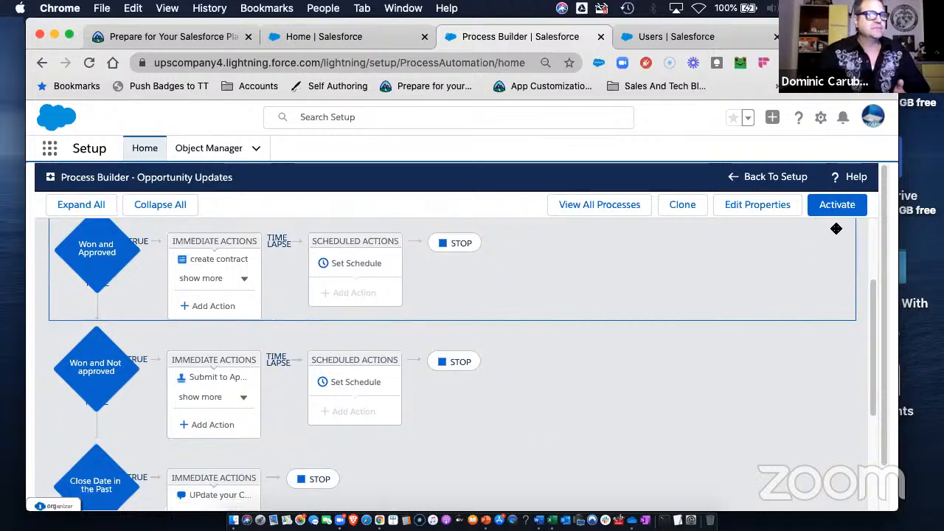
pyautogui.click(838, 206)
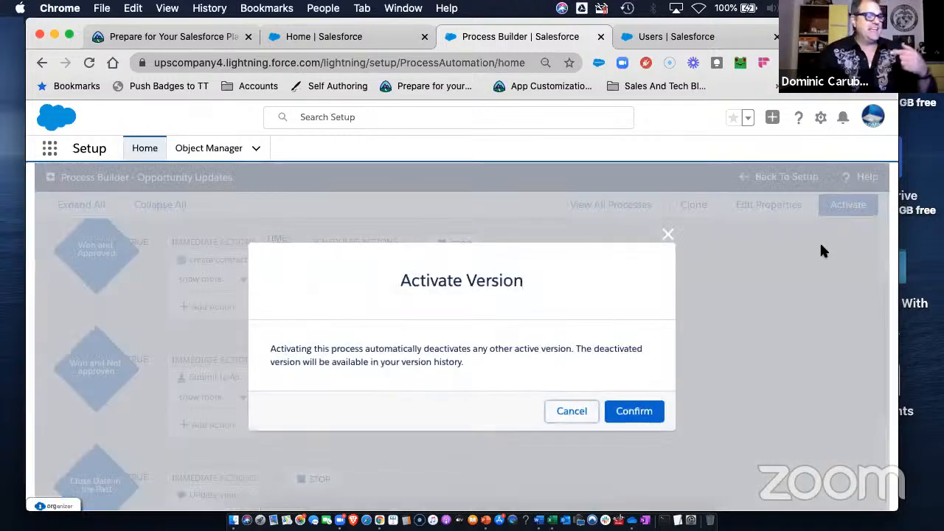
pyautogui.click(624, 415)
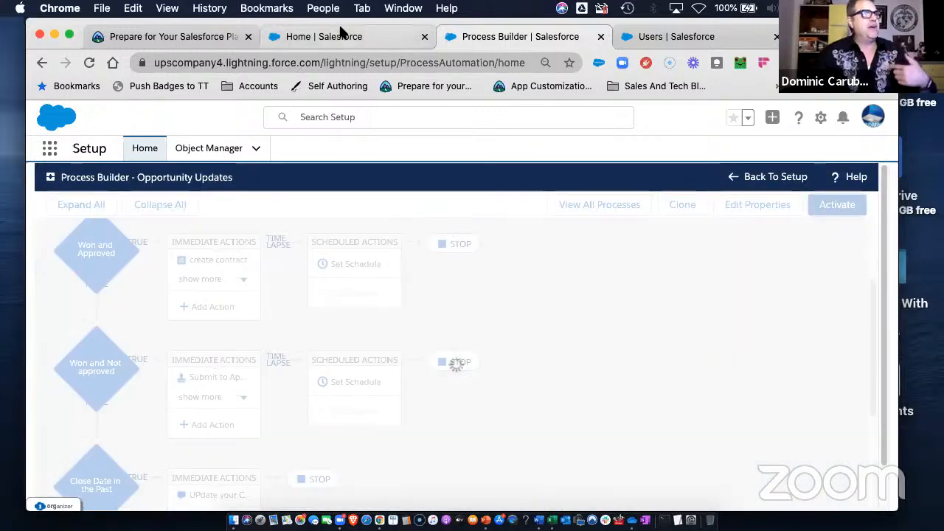
# Open the salesforce.com - 5000 Widgets opportunity from the All Opportunities list in the Sales app.
pyautogui.click(334, 37)
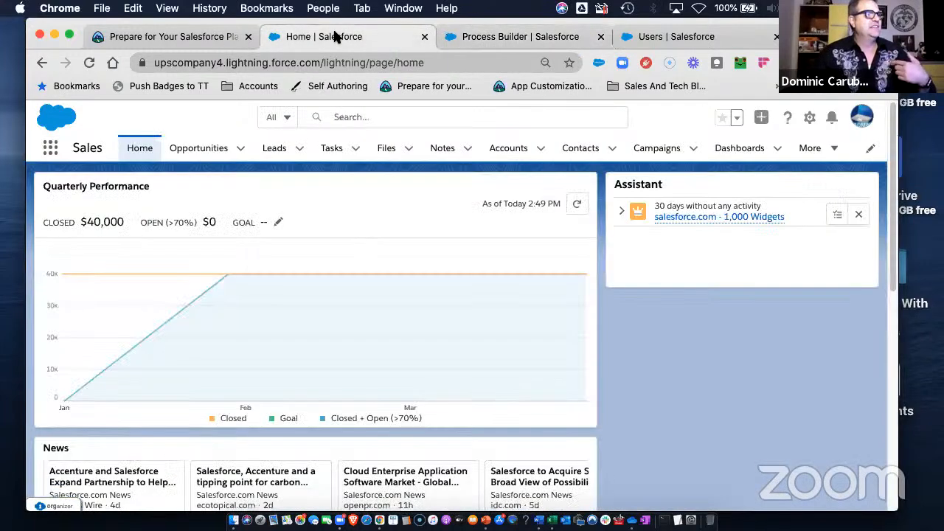
pyautogui.click(241, 149)
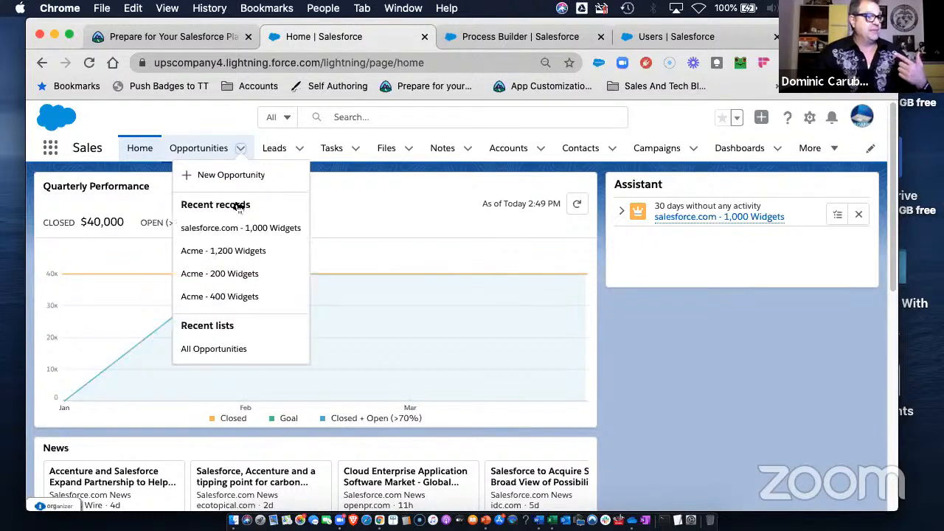
pyautogui.click(219, 348)
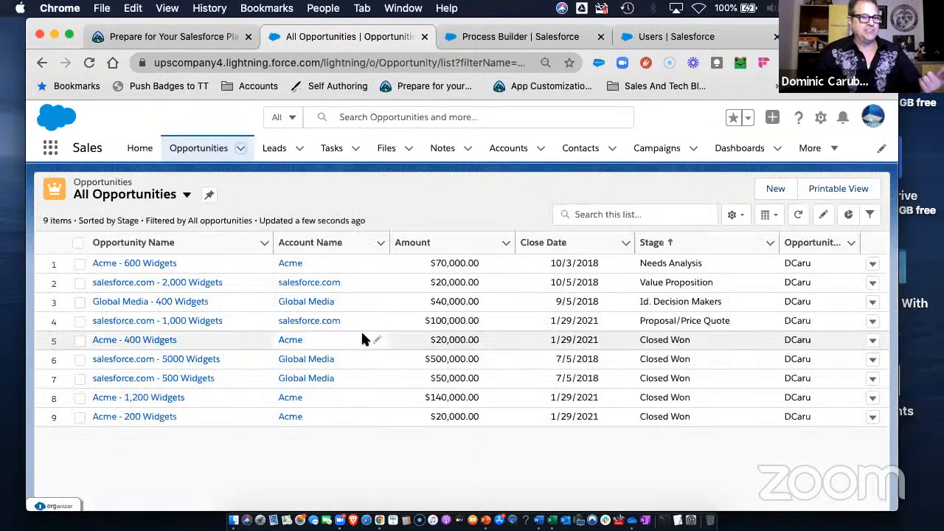
pyautogui.click(140, 360)
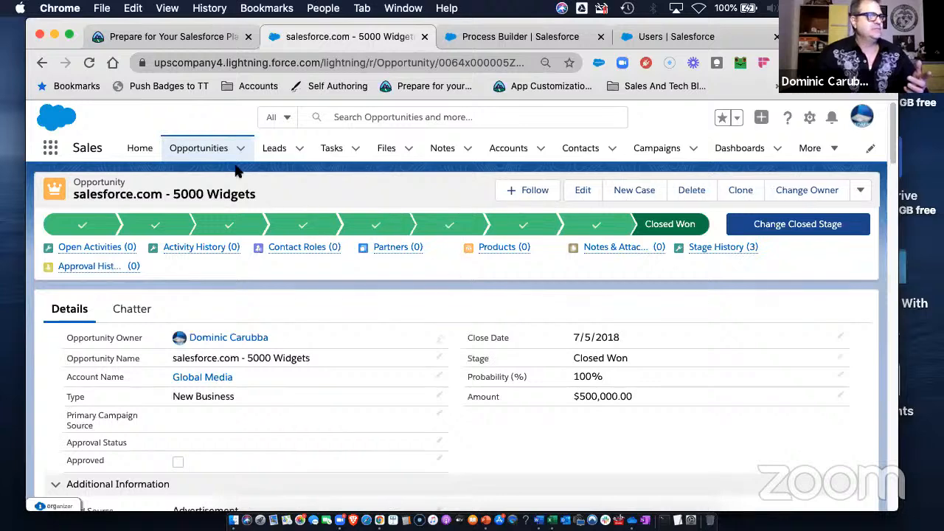
# Set the salesforce.com - 5000 Widgets opportunity's stage to Value Proposition and save the record.
pyautogui.click(578, 190)
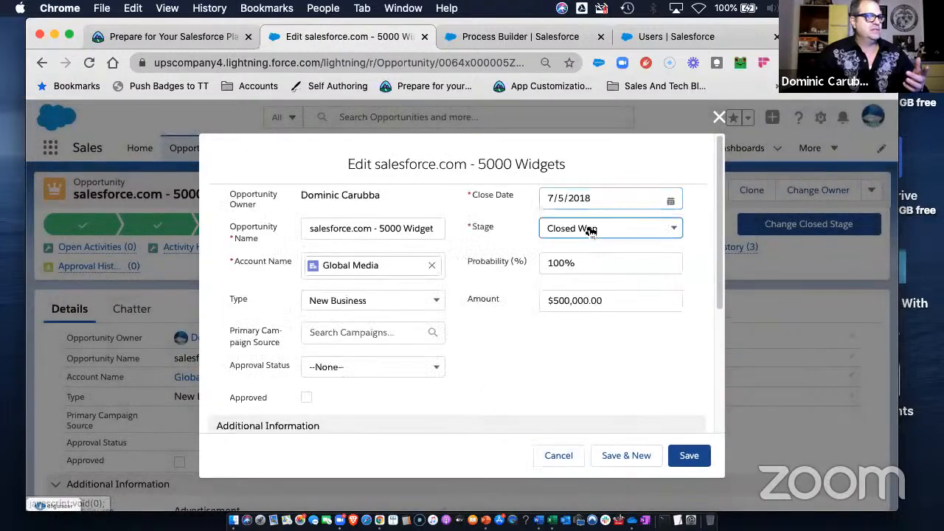
pyautogui.click(590, 230)
pyautogui.click(624, 340)
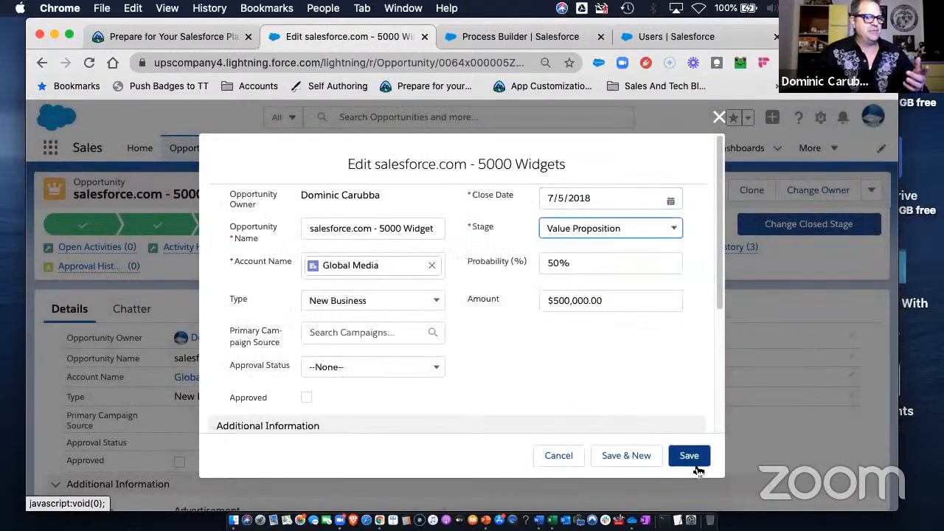
pyautogui.click(688, 456)
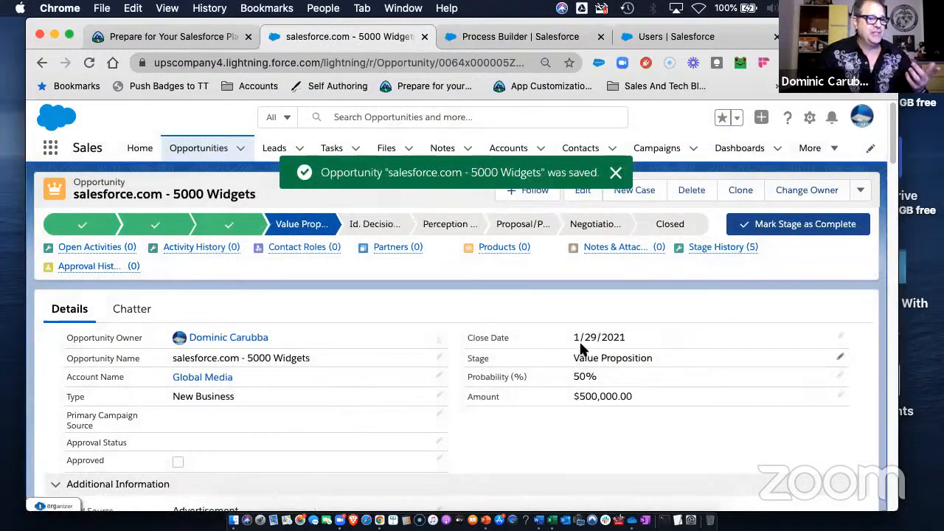
# Check the opportunity's close date and read the Chatter posts about the stage change and the close date in the past.
pyautogui.moveTo(625, 338); pyautogui.dragTo(574, 340)
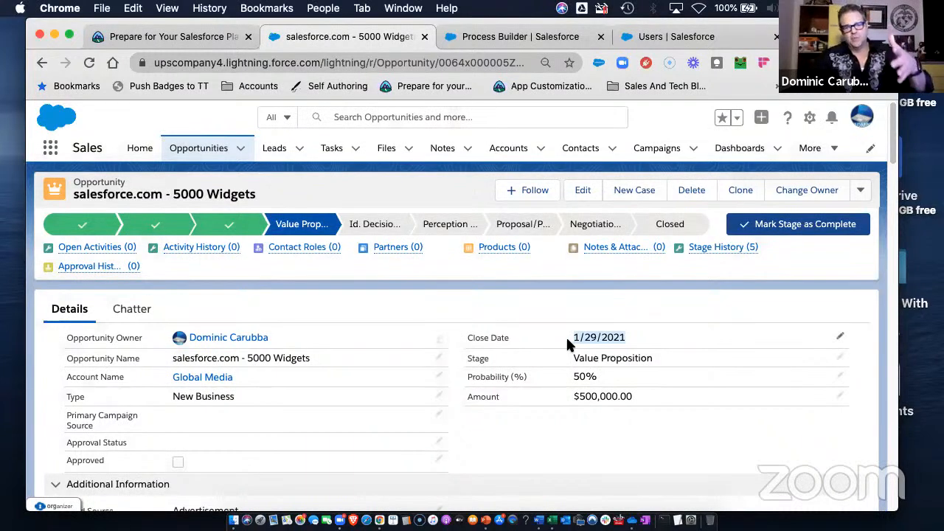
pyautogui.click(132, 309)
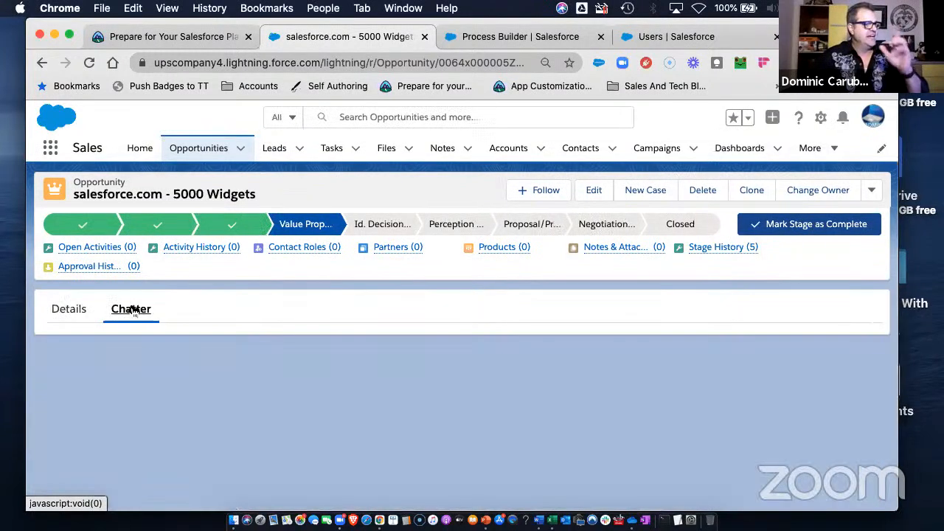
pyautogui.scroll(-5, 291, 405)
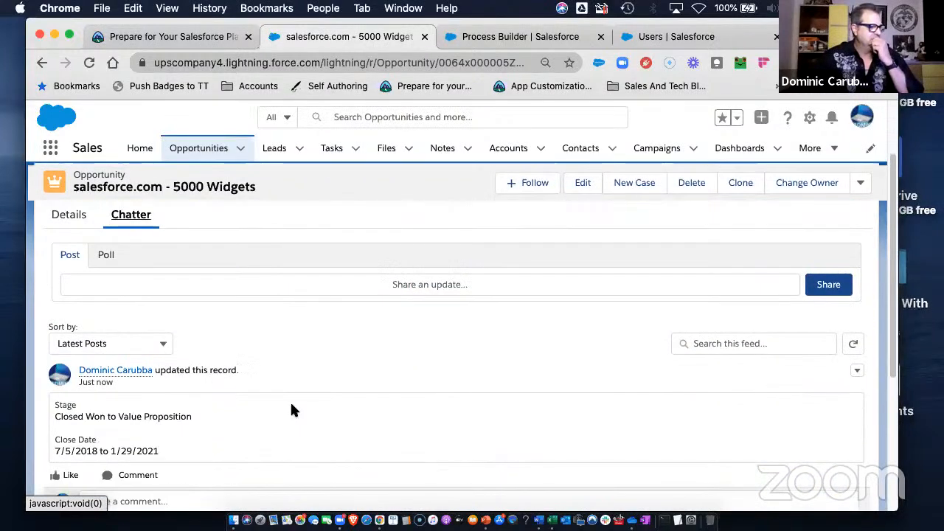
pyautogui.moveTo(86, 288); pyautogui.dragTo(211, 308)
pyautogui.scroll(-2, 221, 309)
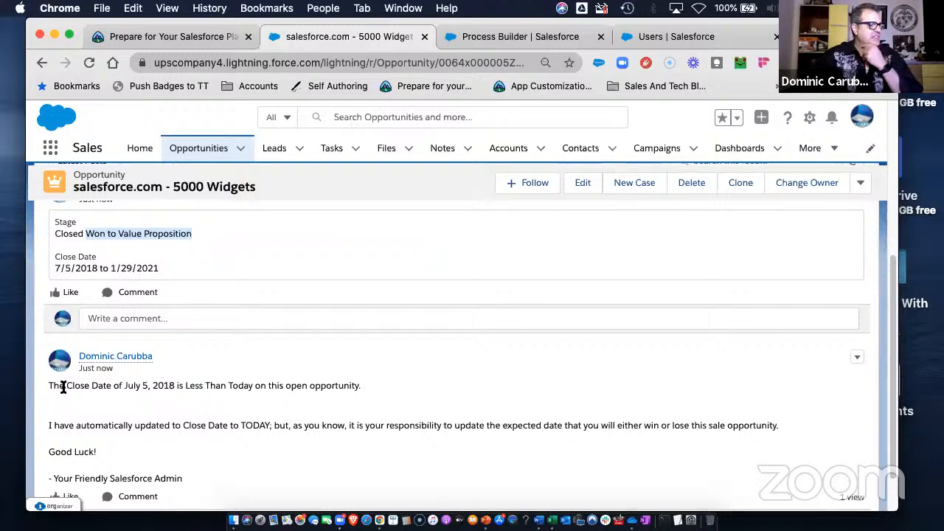
pyautogui.moveTo(53, 386); pyautogui.dragTo(377, 388)
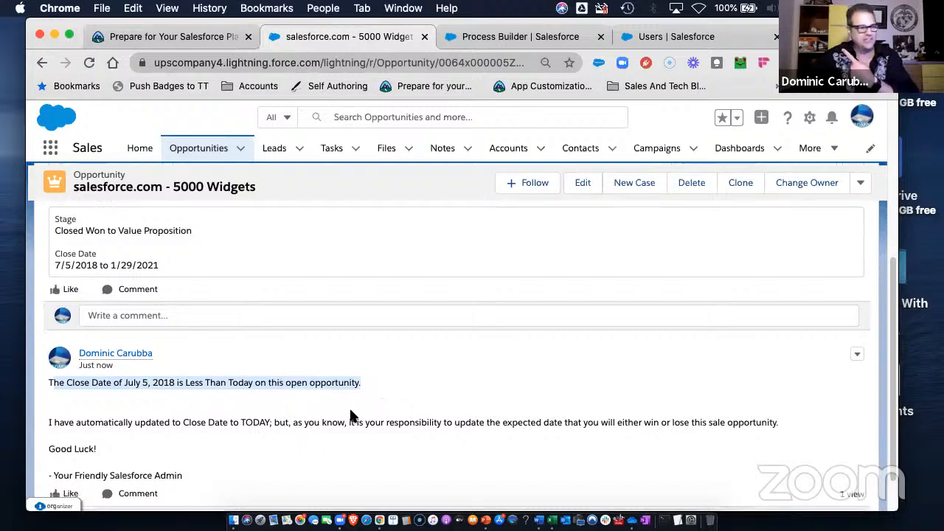
pyautogui.scroll(-2, 346, 408)
pyautogui.scroll(10, 345, 406)
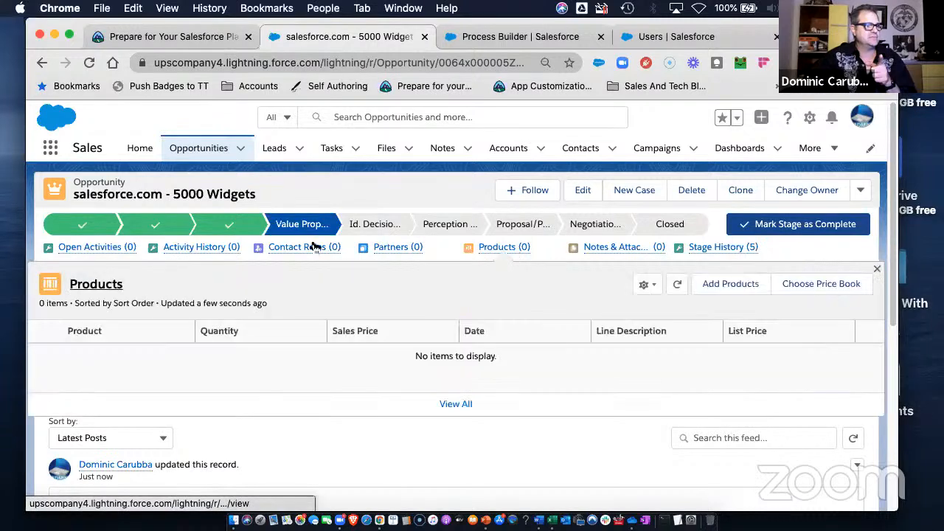
# Add the first listed Global Media contact to the opportunity's contact roles, choose a role, and save.
pyautogui.moveTo(300, 251)
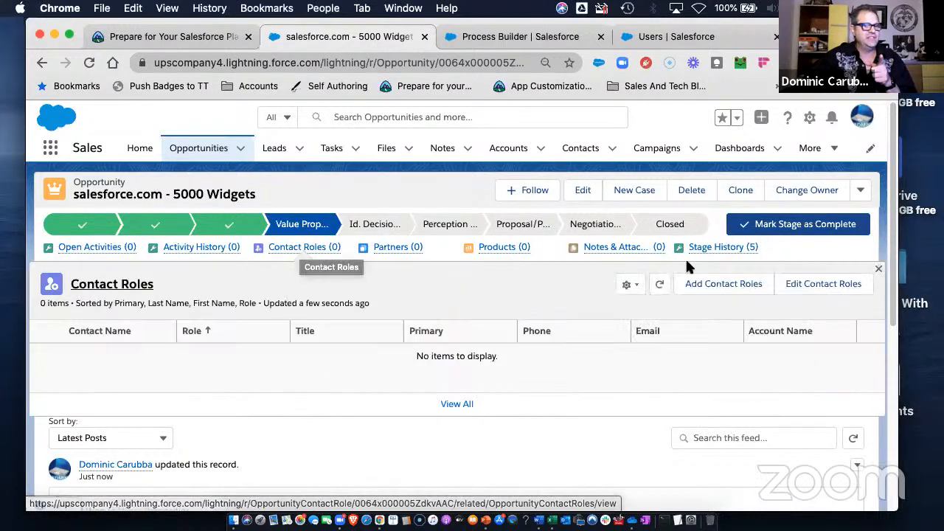
pyautogui.click(743, 284)
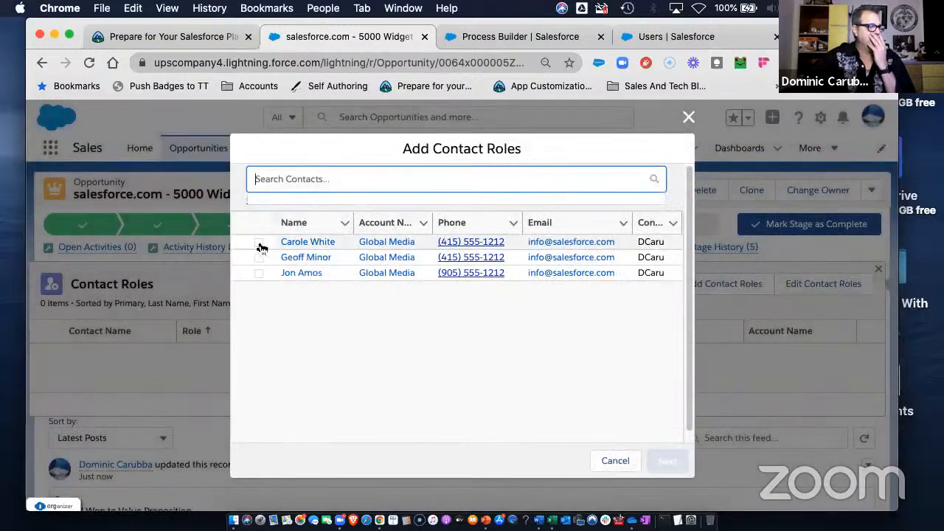
pyautogui.click(259, 246)
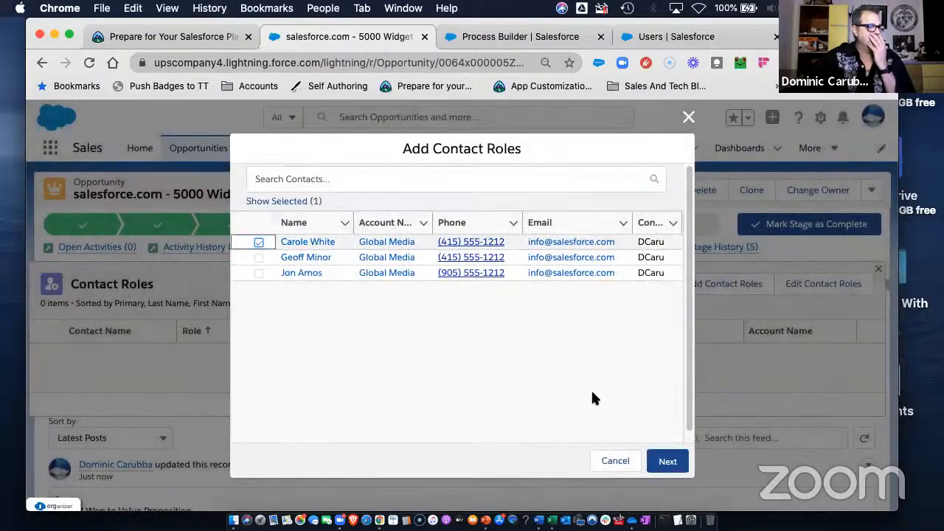
pyautogui.click(668, 460)
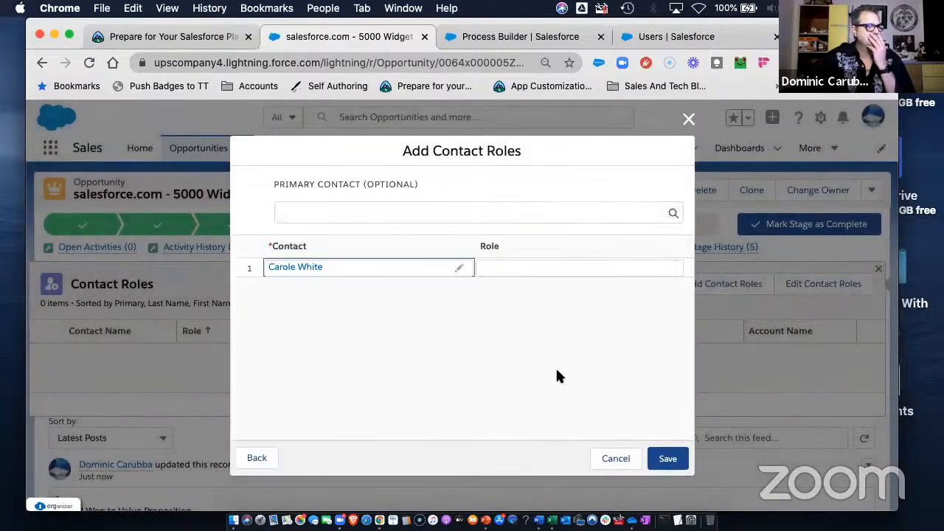
pyautogui.click(566, 272)
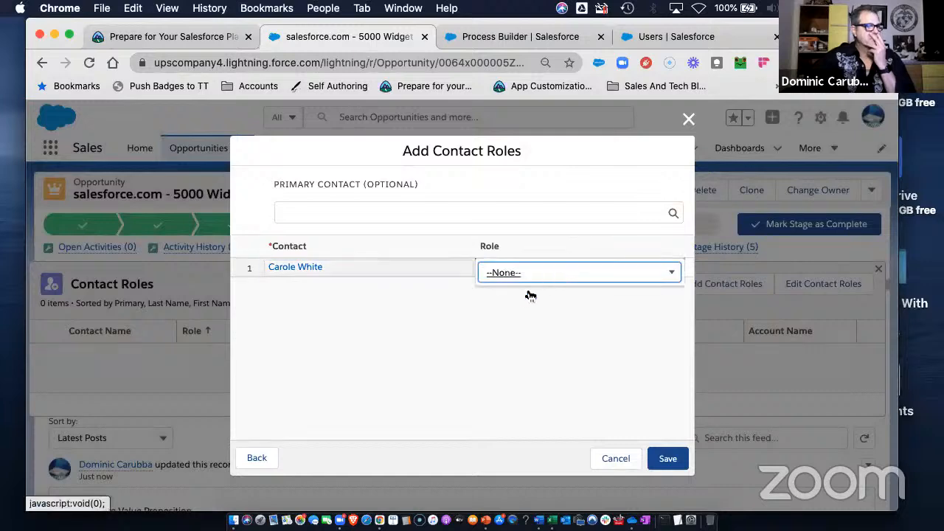
pyautogui.click(490, 298)
pyautogui.click(669, 459)
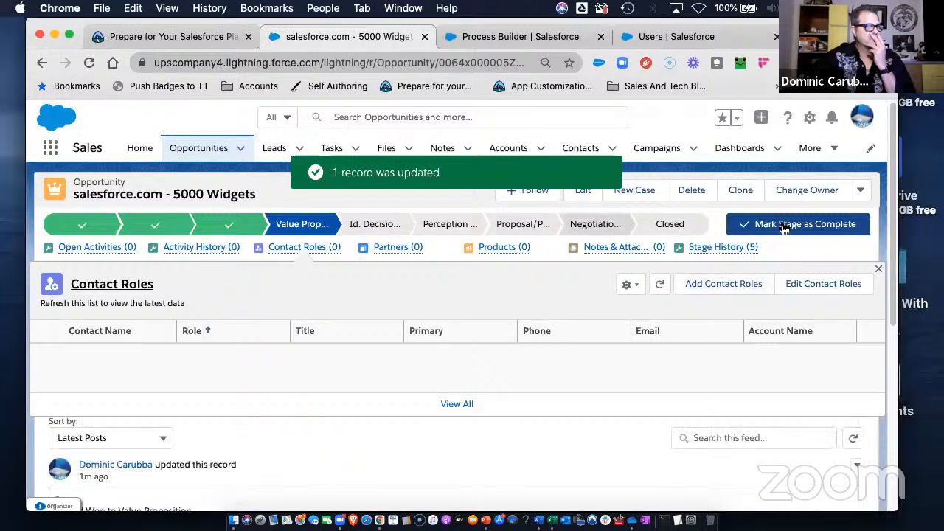
# Advance the opportunity two stages to Perception Analysis, set its close date to 1/12/2021, and save.
pyautogui.click(789, 229)
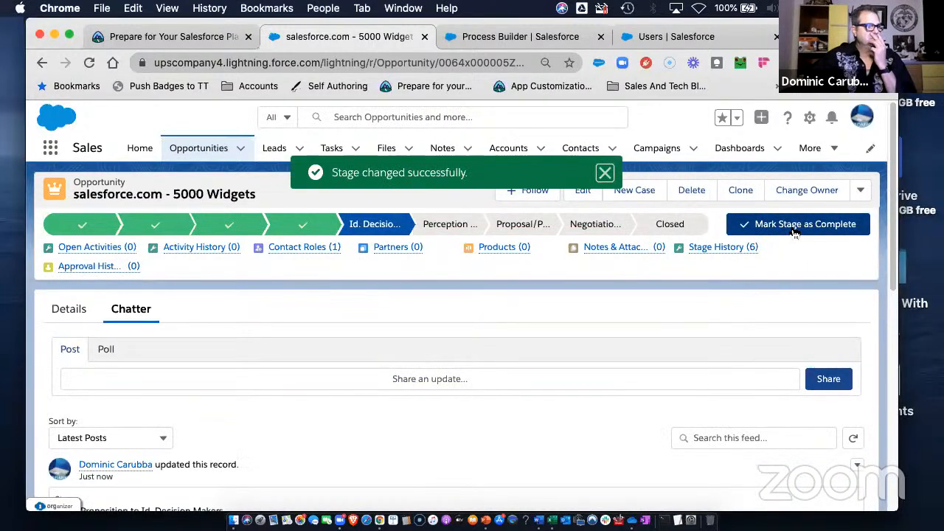
pyautogui.click(795, 232)
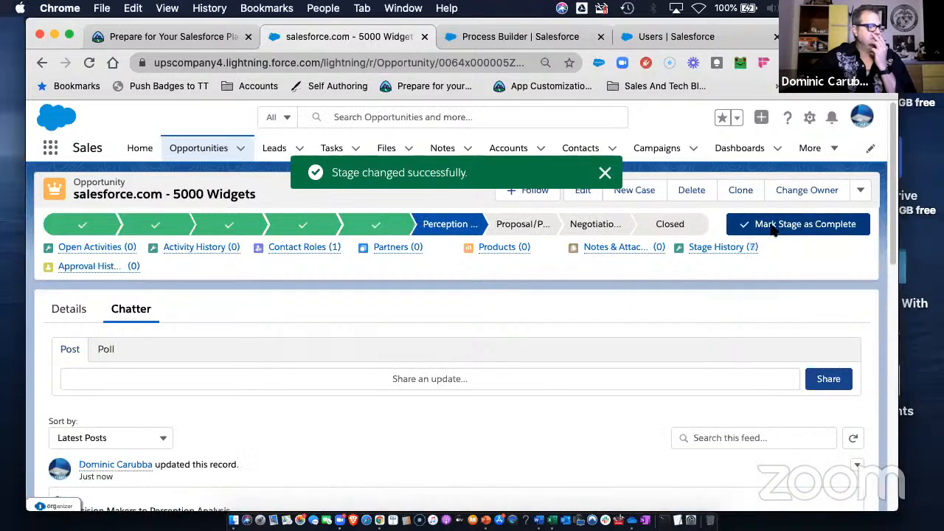
pyautogui.click(73, 316)
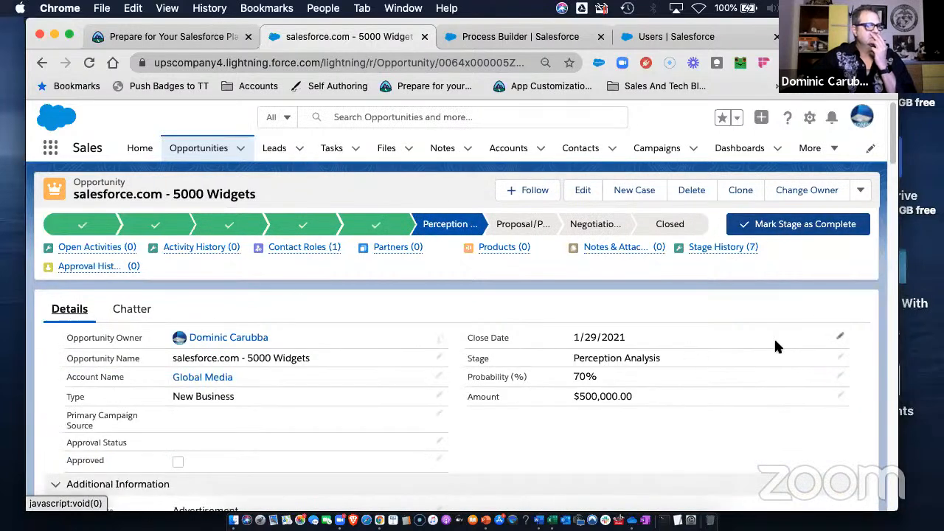
pyautogui.click(840, 337)
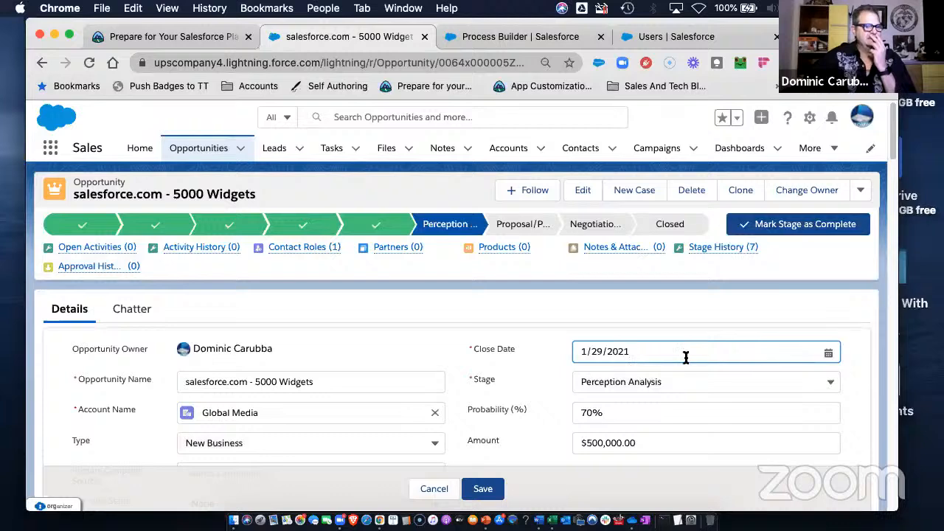
pyautogui.click(686, 353)
pyautogui.click(713, 226)
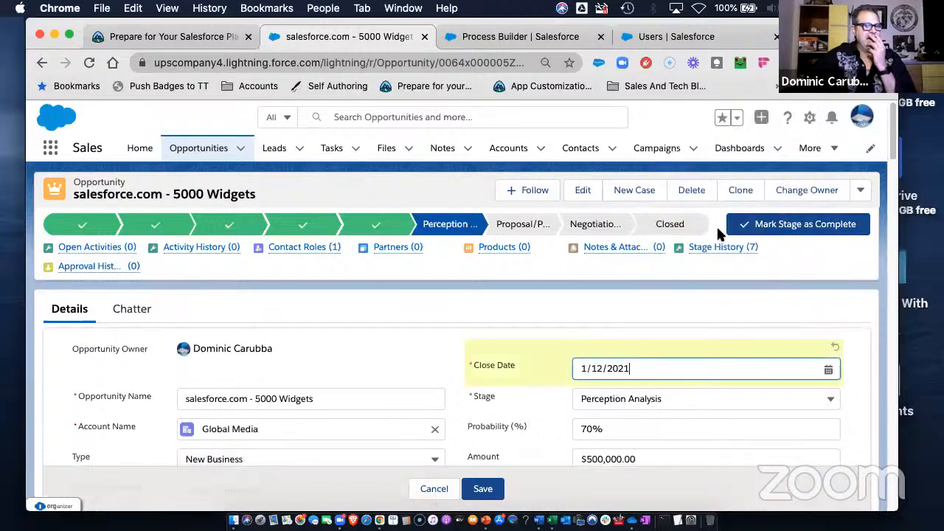
pyautogui.click(472, 485)
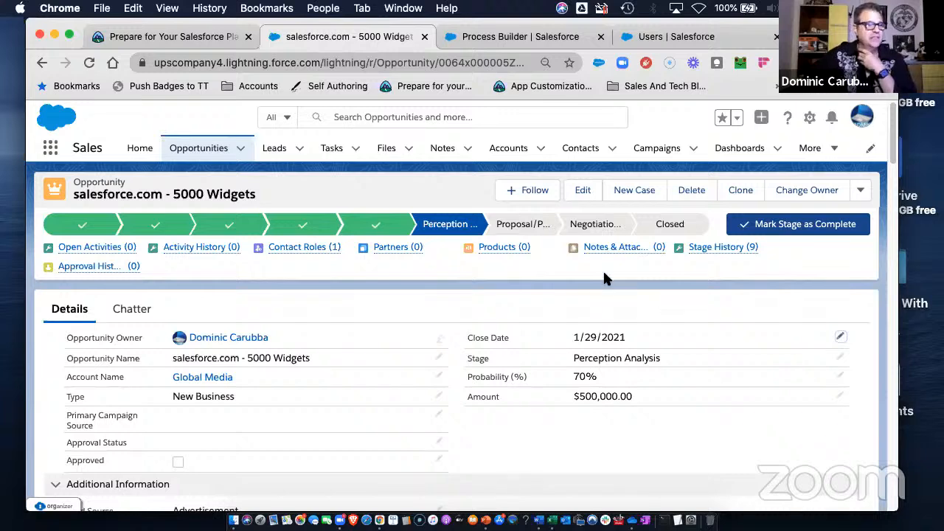
# Advance the salesforce.com - 5000 Widgets opportunity to Proposal/Price Quote, set its close date to 2/5/2021, and save.
pyautogui.click(756, 226)
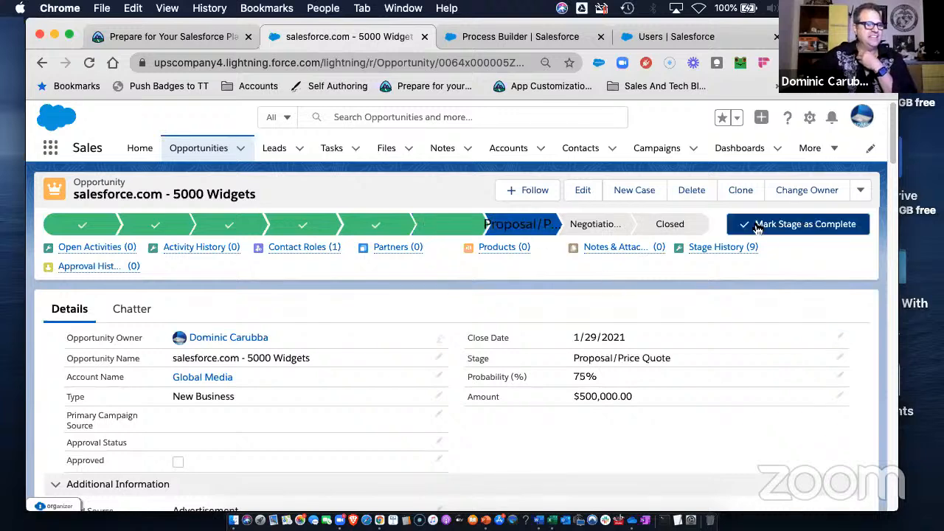
pyautogui.click(839, 338)
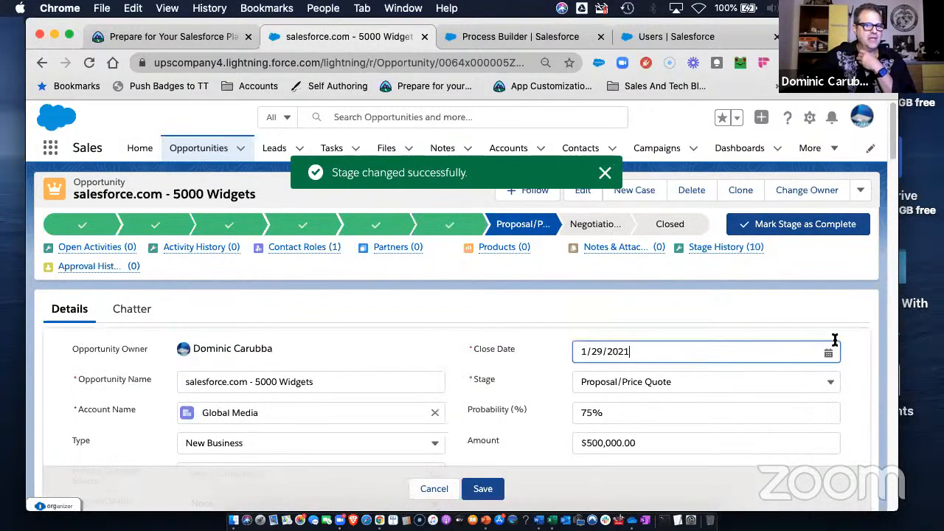
pyautogui.click(692, 355)
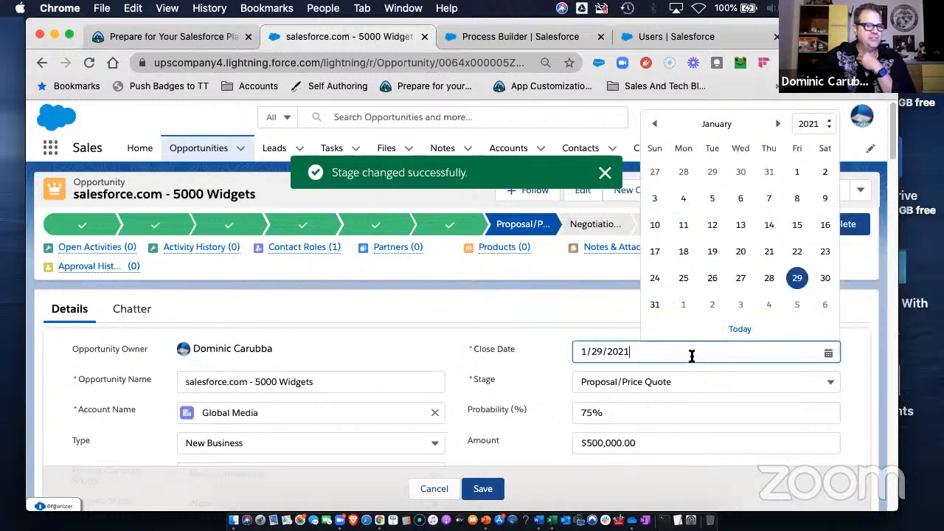
pyautogui.click(797, 304)
pyautogui.click(482, 489)
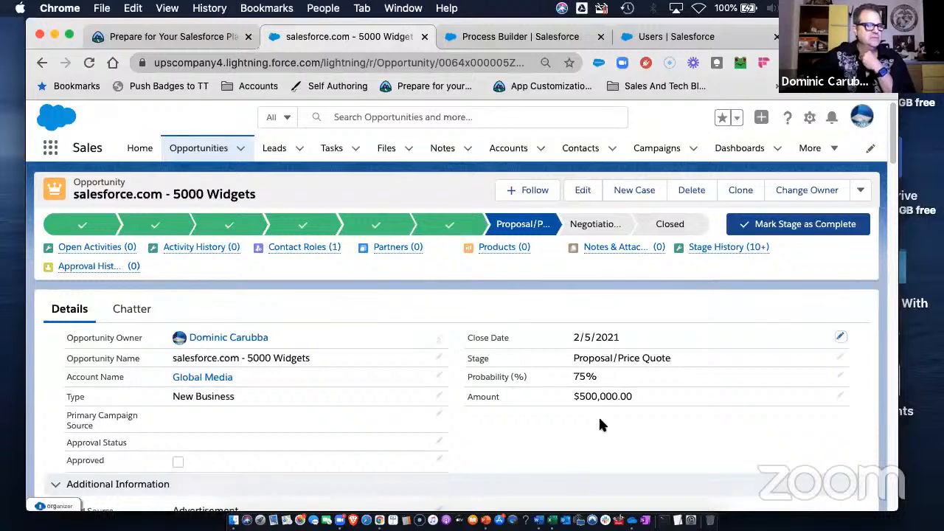
# Advance the opportunity to Negotiation/Review, then close it as Closed Won and save.
pyautogui.click(777, 225)
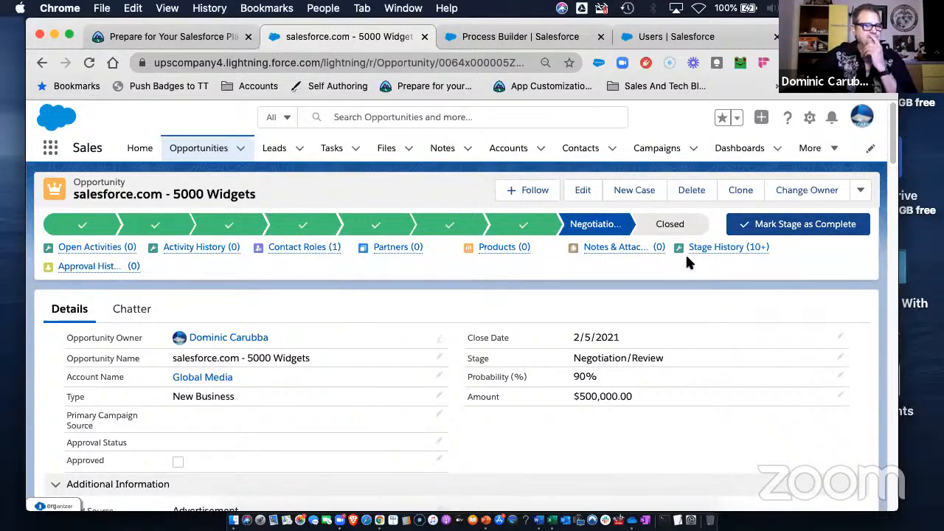
pyautogui.click(803, 223)
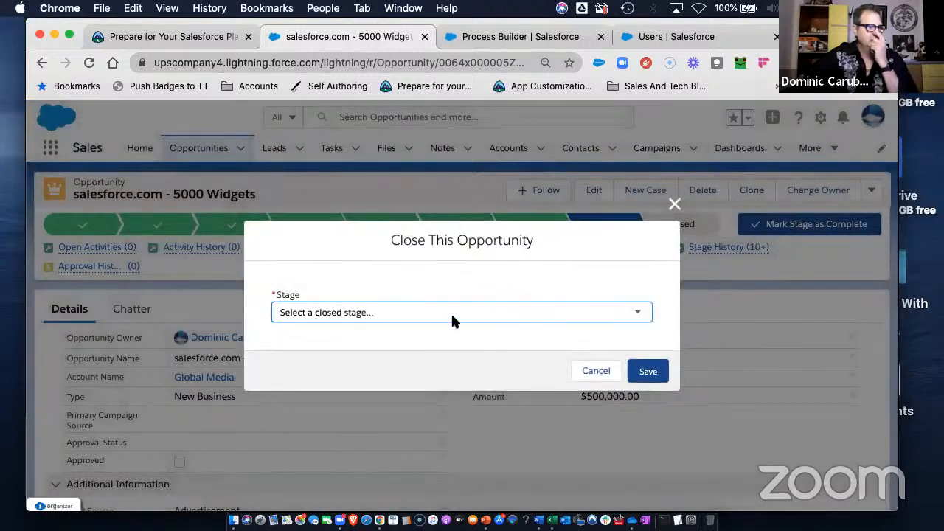
pyautogui.click(414, 314)
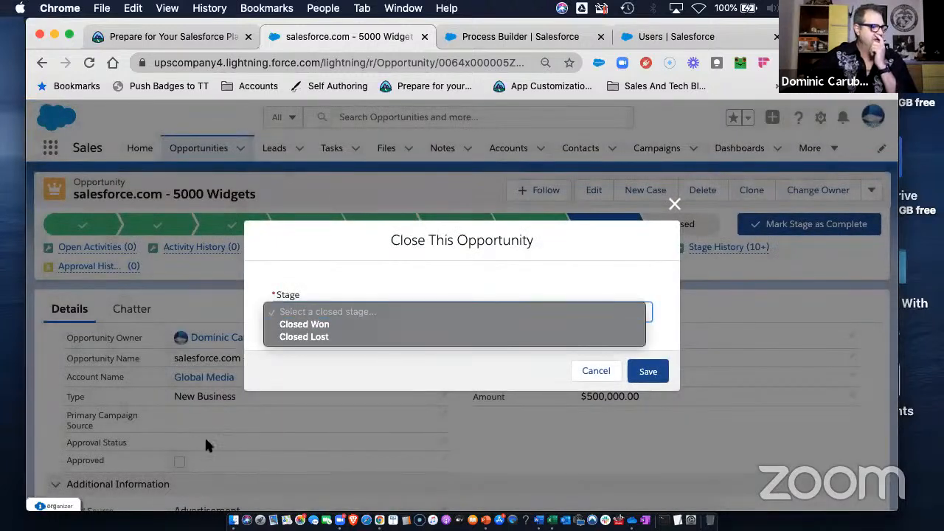
pyautogui.click(308, 324)
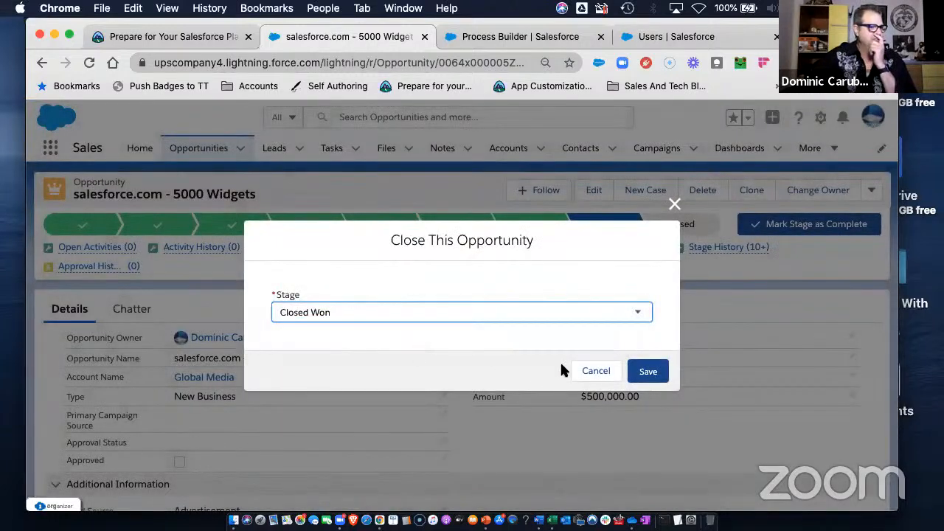
pyautogui.click(648, 372)
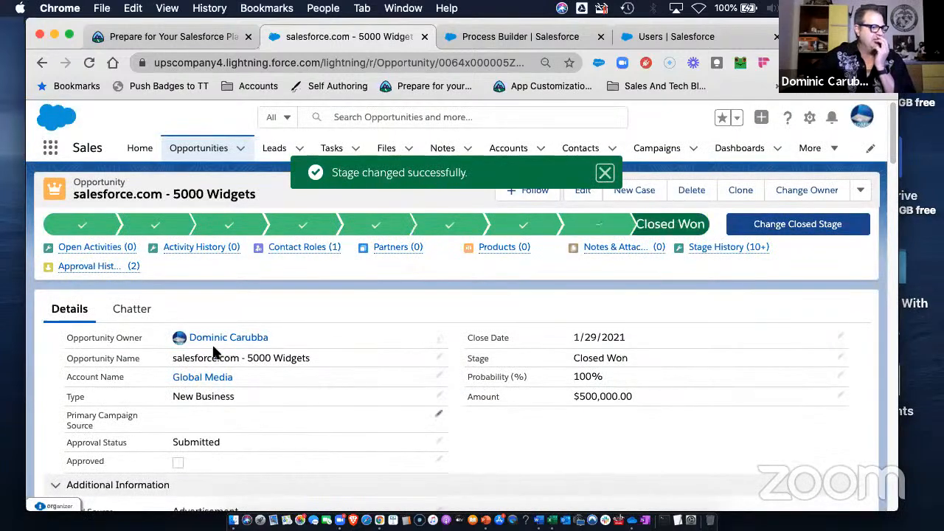
# Review the opportunity's Chatter feed for the posts about its stage changes, close date changes, and past close date.
pyautogui.click(133, 309)
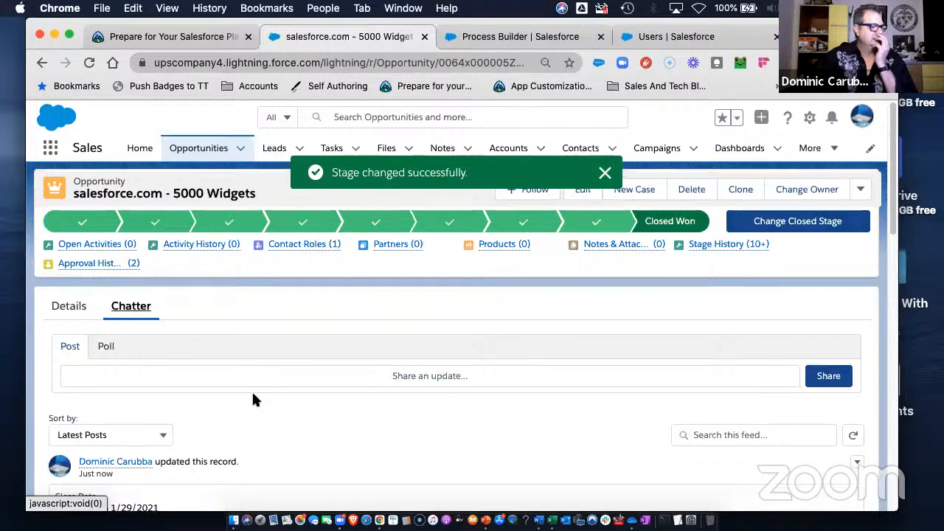
pyautogui.scroll(-4, 271, 394)
pyautogui.scroll(-1, 281, 399)
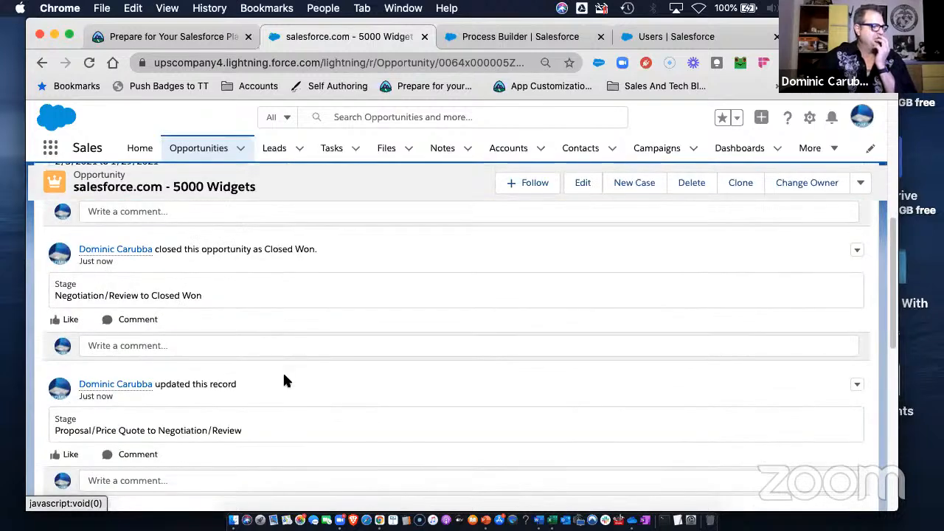
pyautogui.scroll(-3, 253, 332)
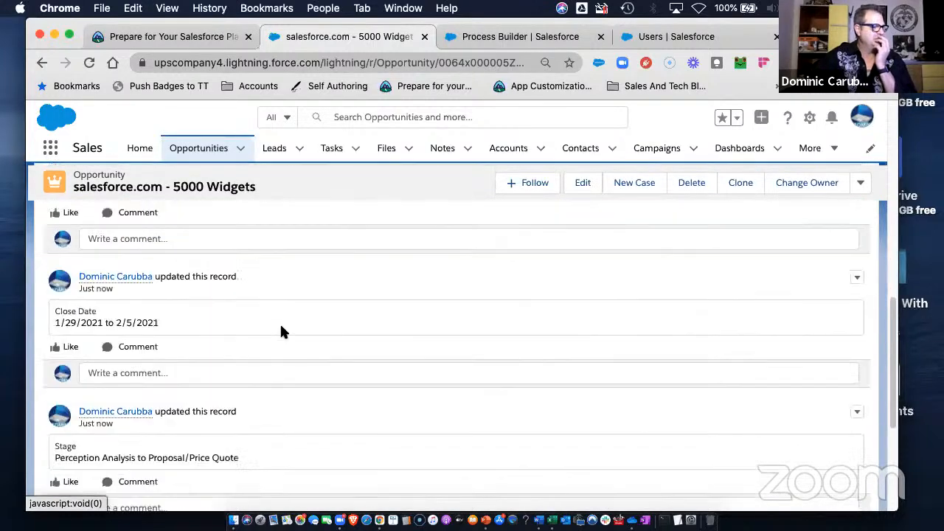
pyautogui.scroll(-2, 280, 327)
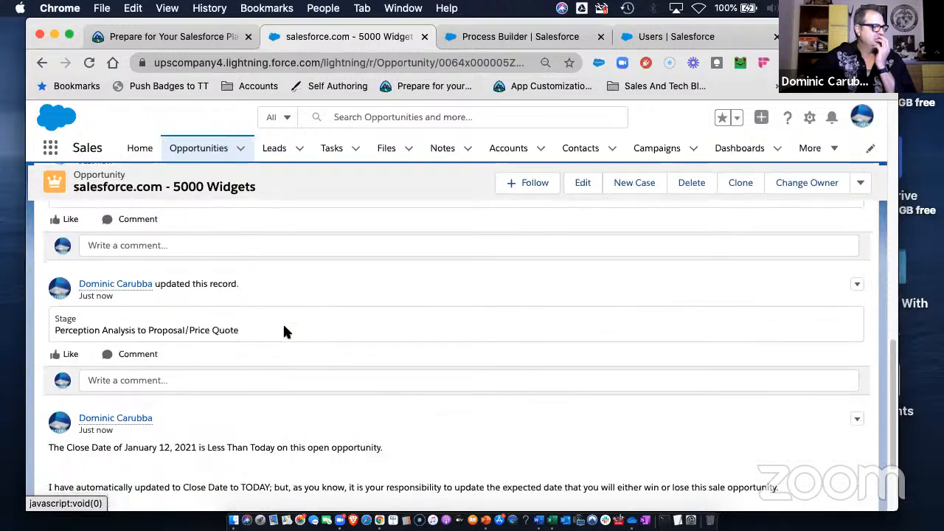
pyautogui.scroll(-3, 284, 329)
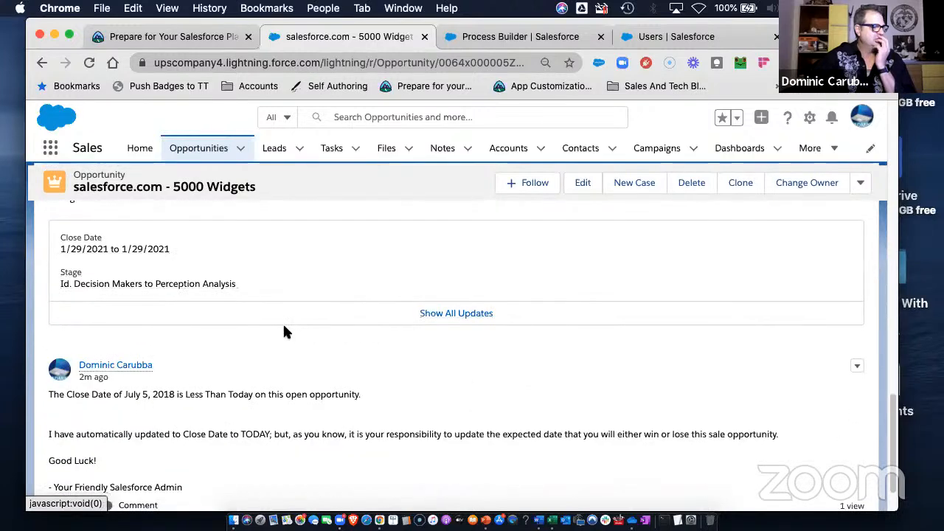
pyautogui.scroll(3, 286, 332)
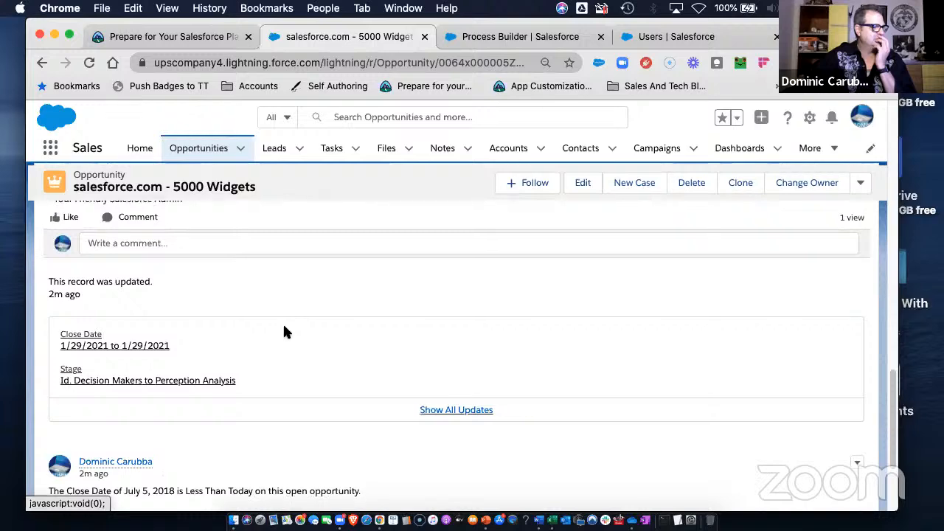
pyautogui.scroll(2, 284, 332)
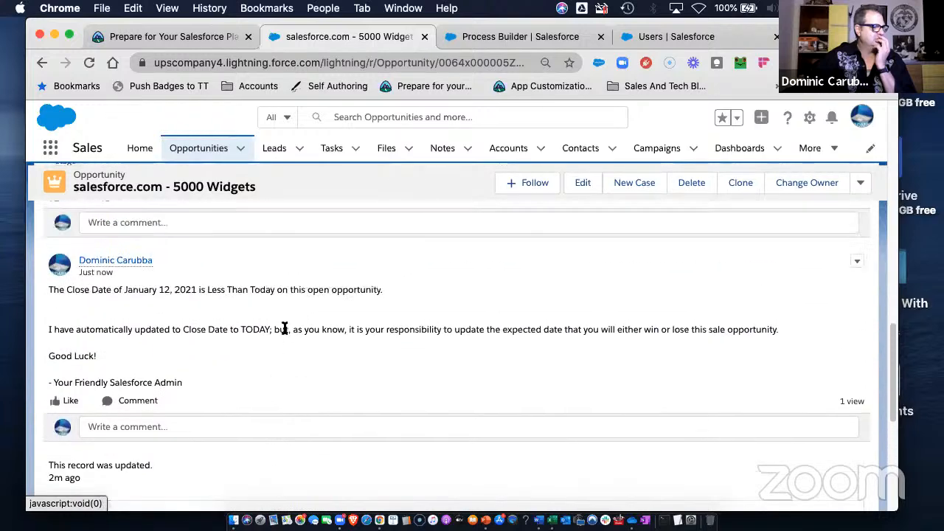
pyautogui.scroll(3, 284, 332)
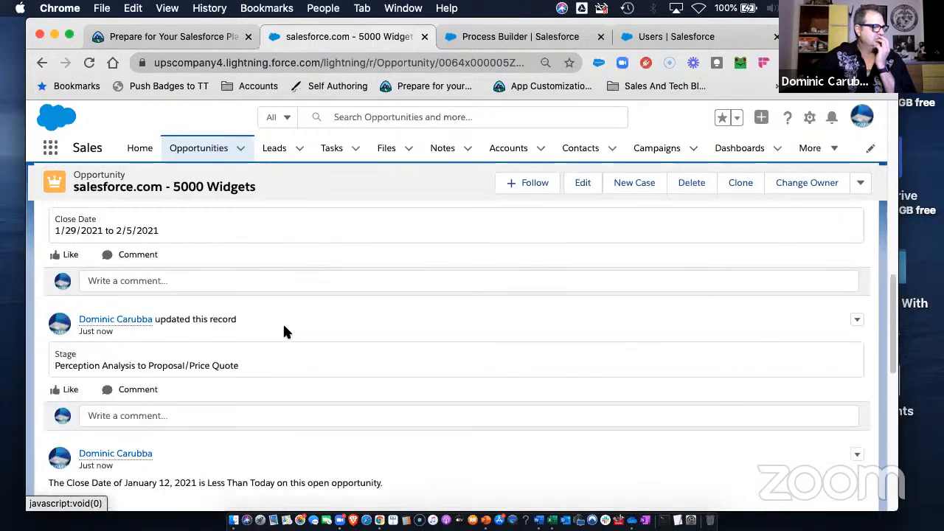
pyautogui.scroll(10, 284, 332)
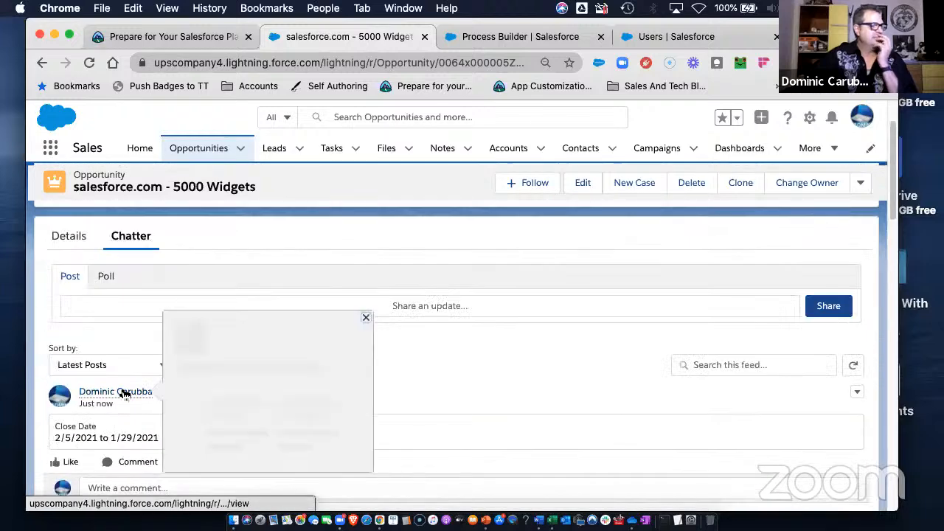
# Open the profile of the user who posted the updates and read the Chatter message about the opportunity's approval process.
pyautogui.click(127, 394)
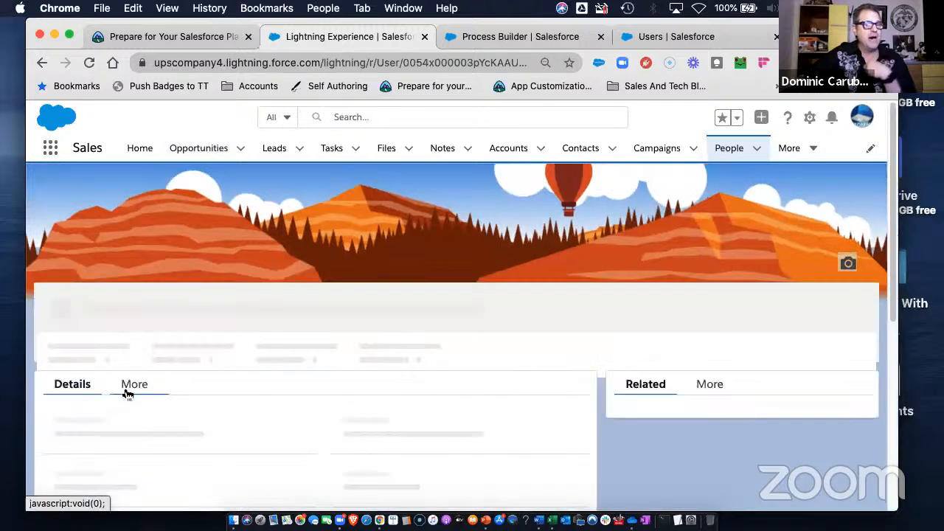
pyautogui.scroll(-3, 289, 373)
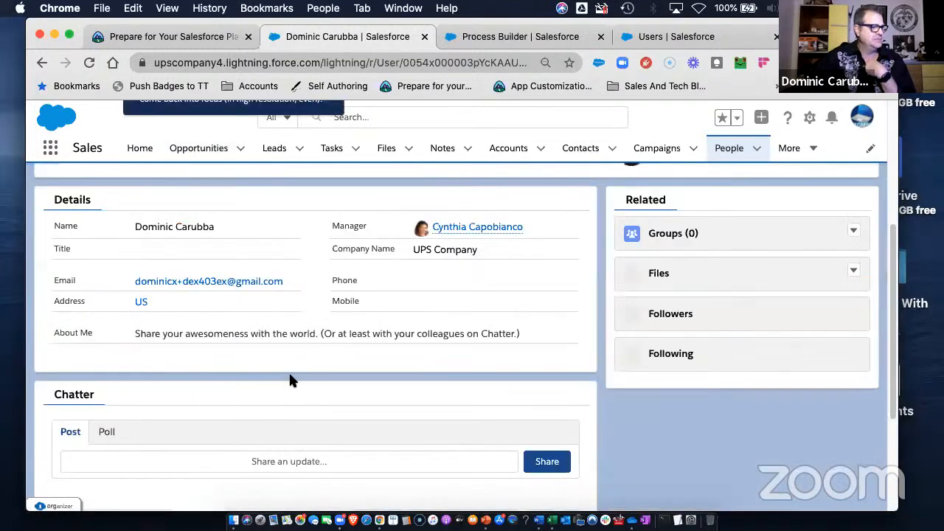
pyautogui.scroll(-5, 288, 378)
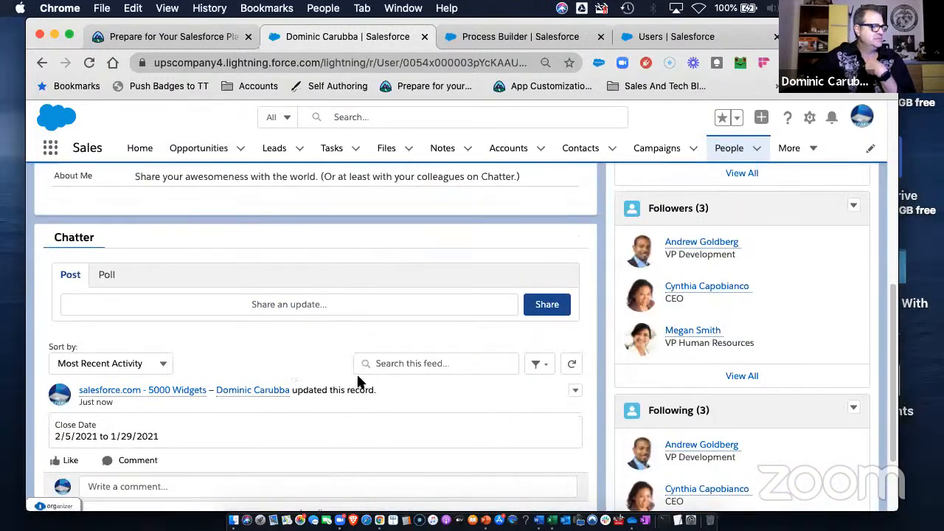
pyautogui.scroll(-1, 347, 383)
pyautogui.scroll(-8, 341, 388)
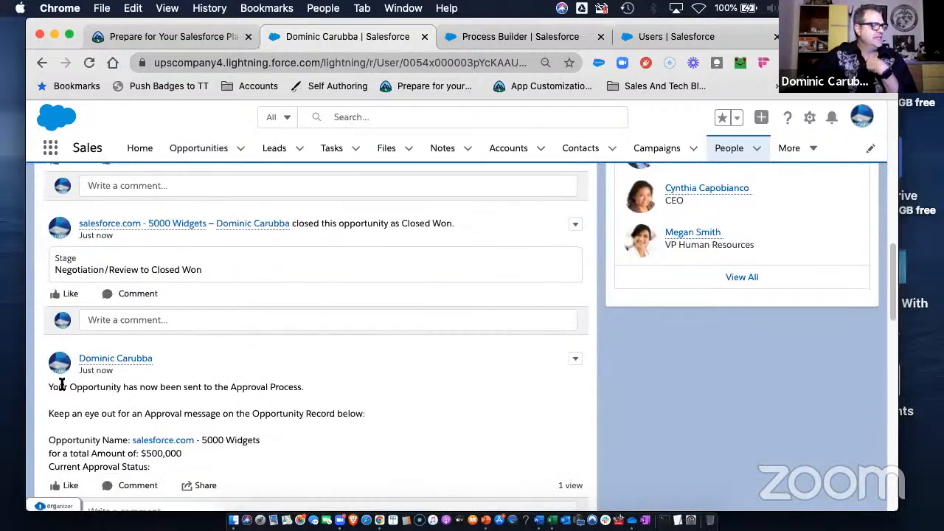
pyautogui.moveTo(49, 387); pyautogui.dragTo(325, 391)
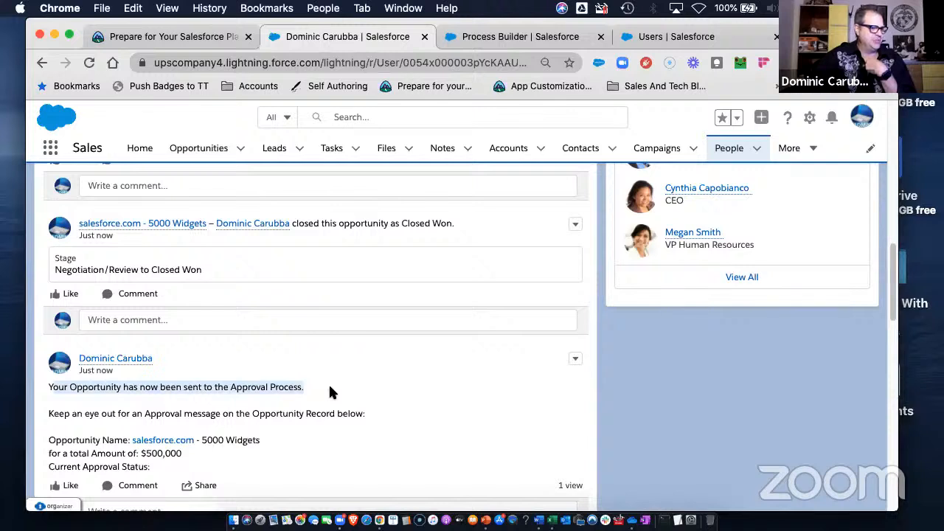
pyautogui.moveTo(95, 415); pyautogui.dragTo(401, 419)
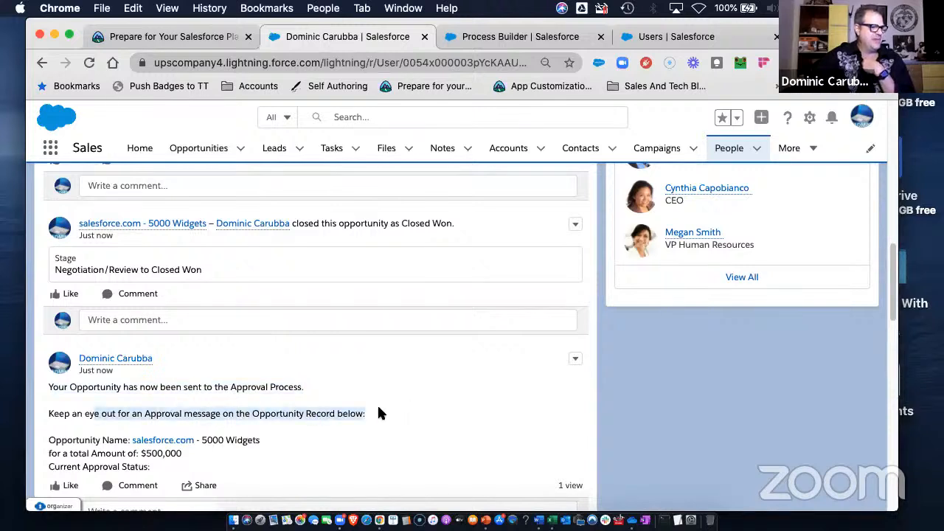
pyautogui.scroll(-2, 365, 409)
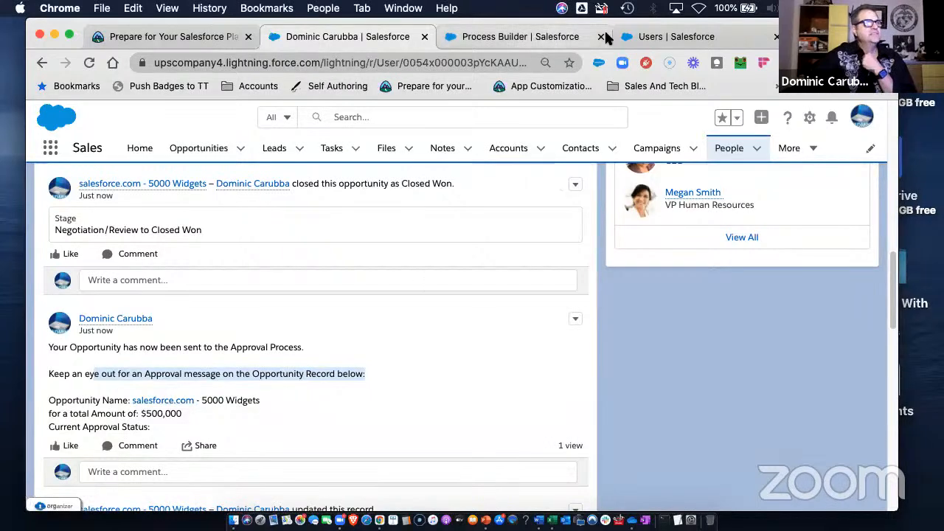
# Log in as the CEO user from the Active Users list and open the notified approval request for salesforce.com - 5000 Widgets.
pyautogui.click(652, 39)
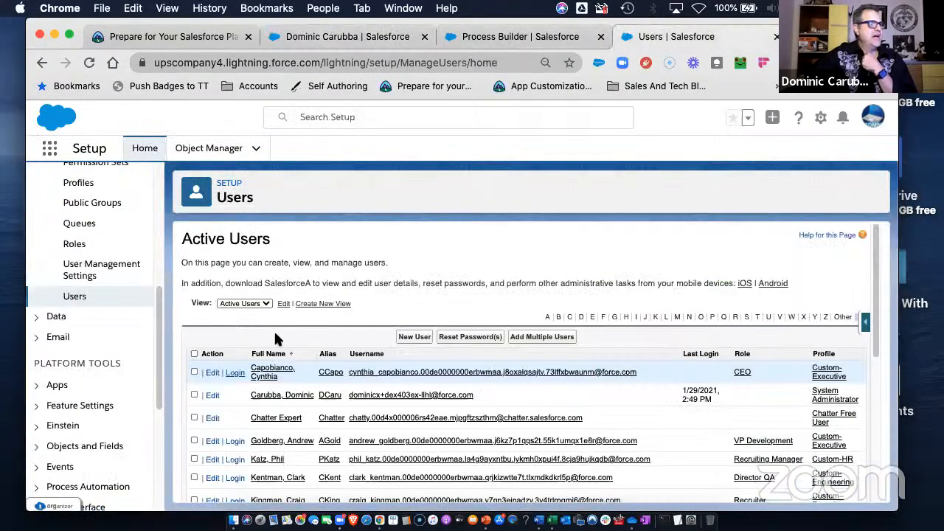
pyautogui.click(236, 377)
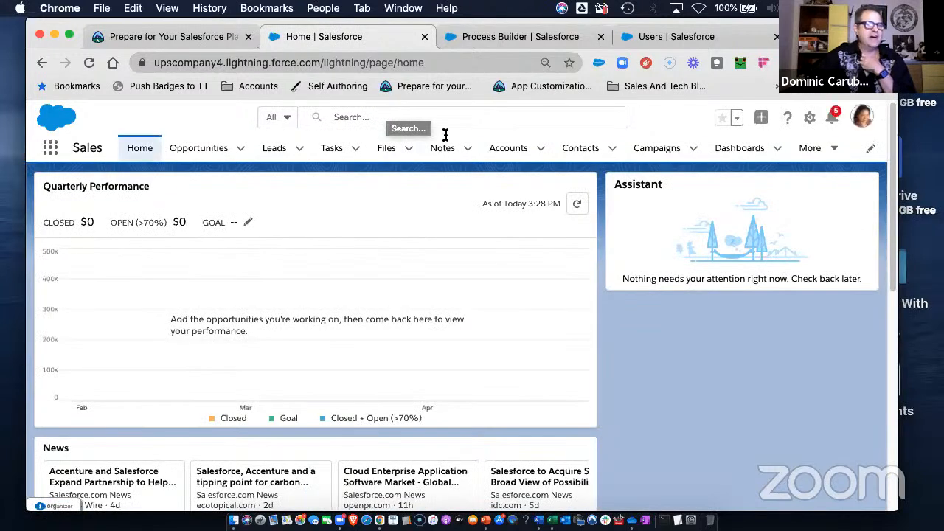
pyautogui.click(835, 118)
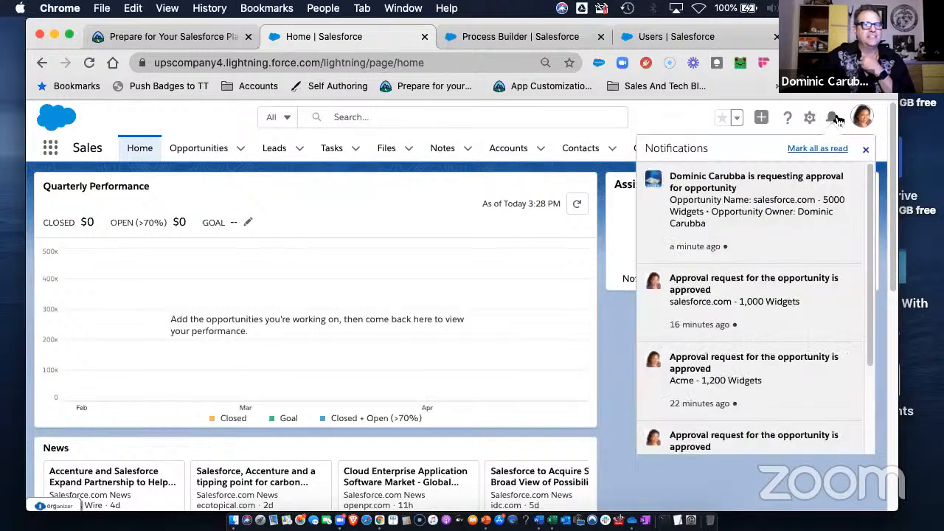
pyautogui.click(776, 200)
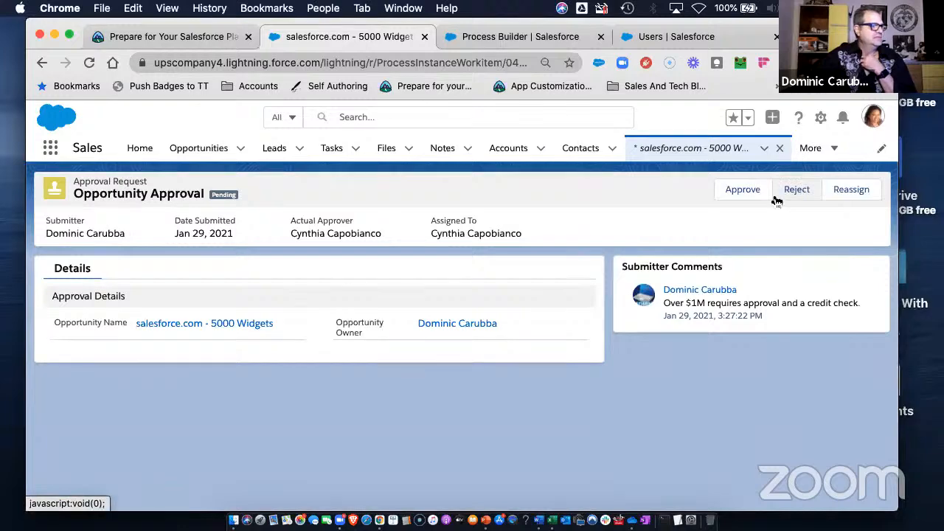
# Approve the opportunity approval request with the comment "Good work...".
pyautogui.click(734, 193)
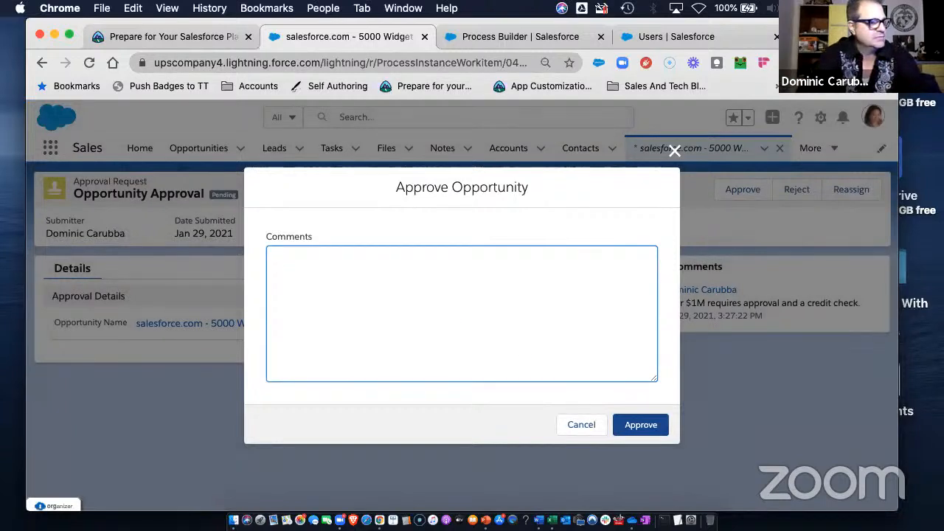
pyautogui.write('Good work...')
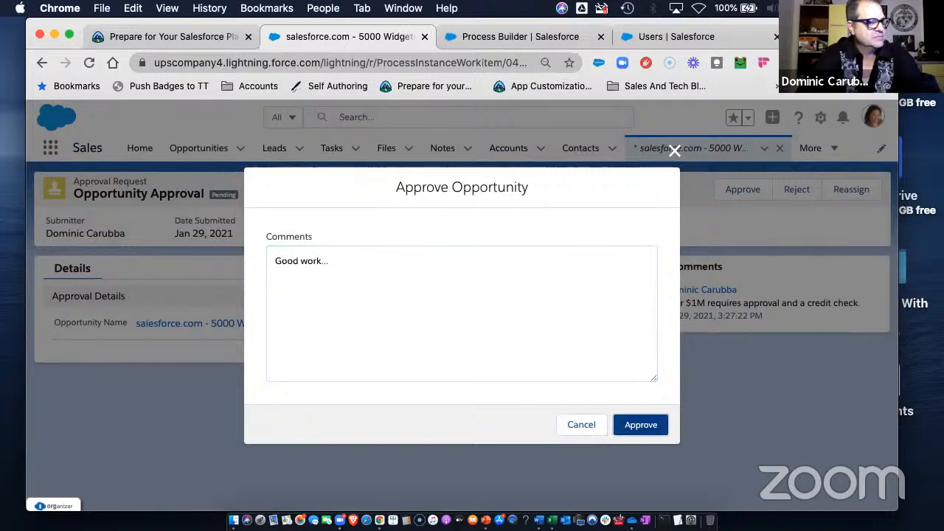
pyautogui.click(640, 425)
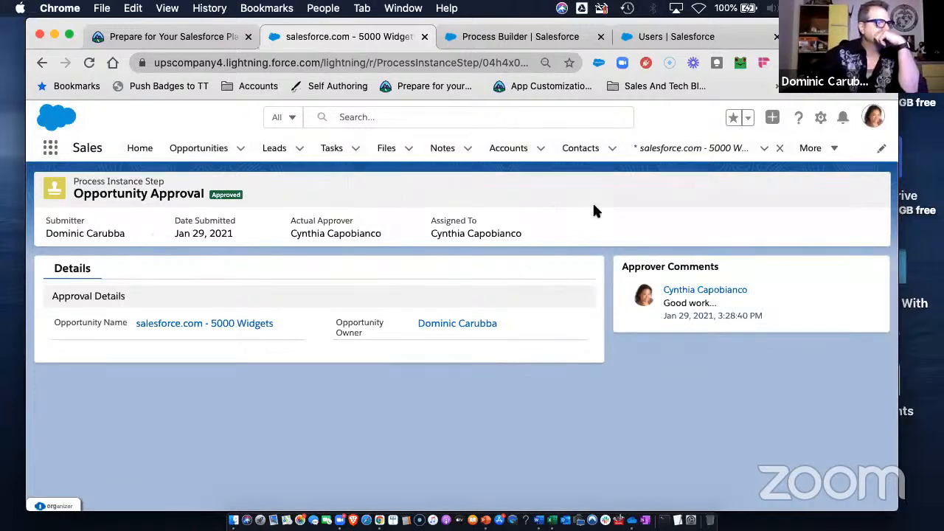
# Find the Contracts object among the available apps and items and open its list of recently viewed records.
pyautogui.click(831, 149)
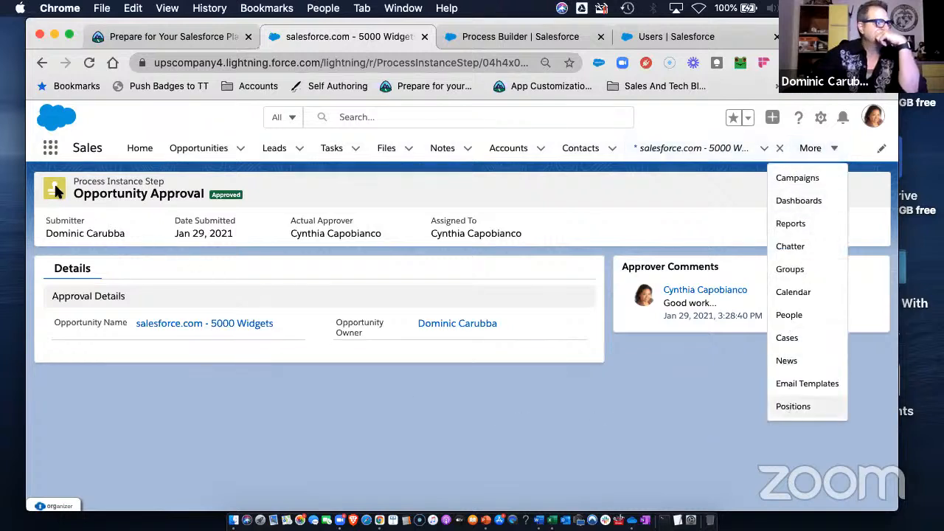
pyautogui.click(50, 150)
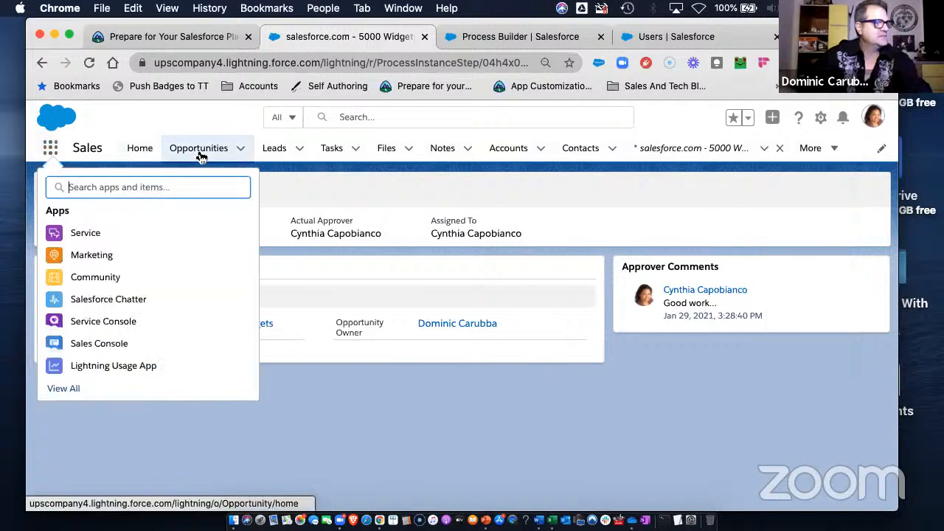
pyautogui.write('contract')
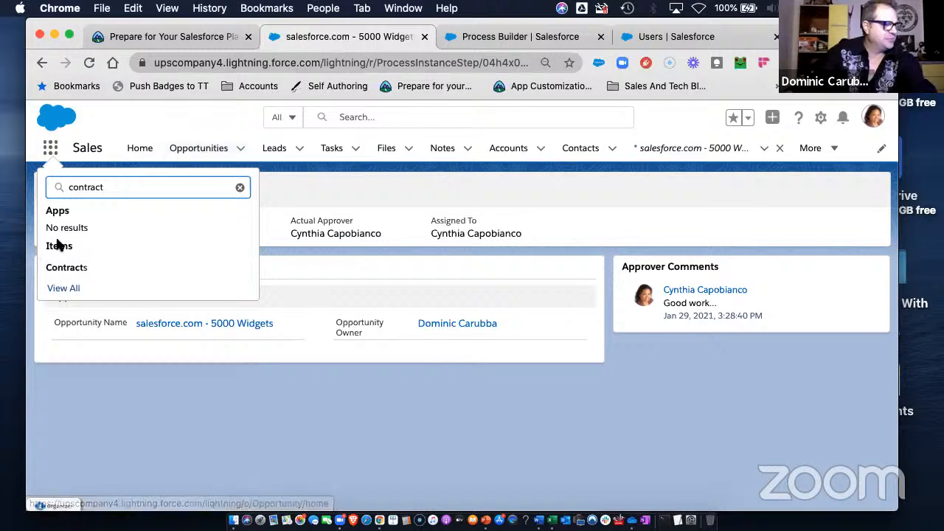
pyautogui.click(65, 268)
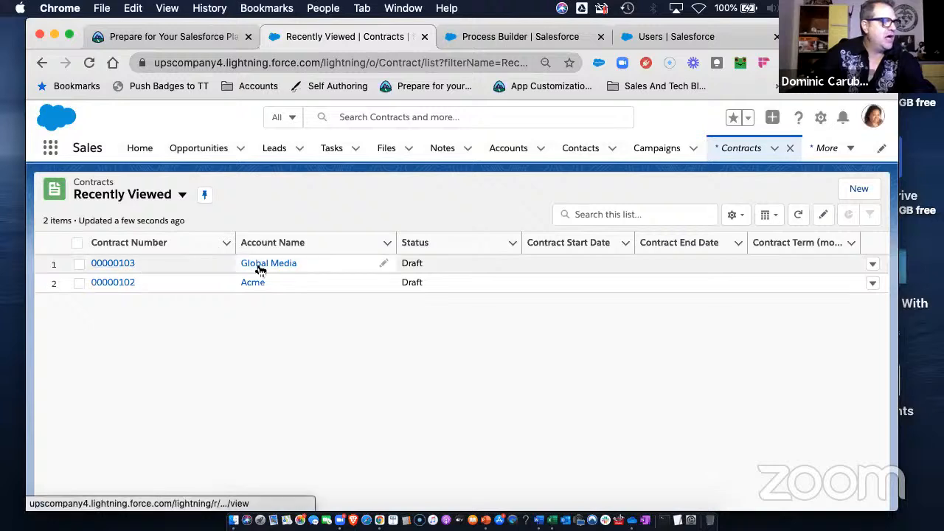
pyautogui.click(242, 150)
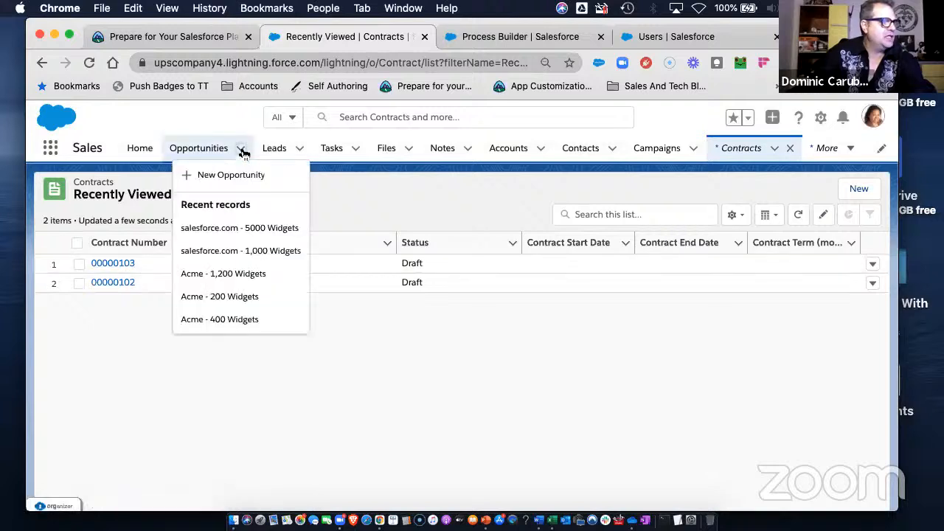
pyautogui.click(381, 180)
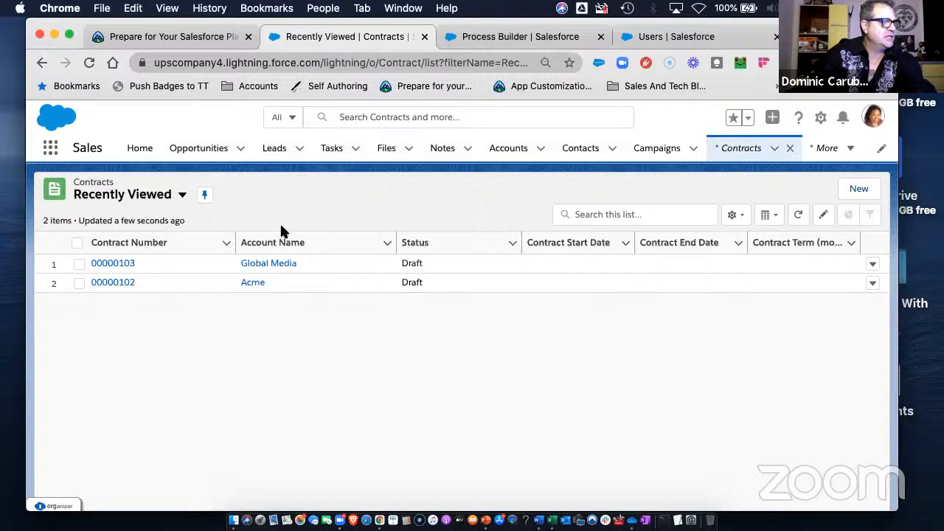
# Open the Global Media contract and review its owner, status, billing address and description.
pyautogui.click(111, 265)
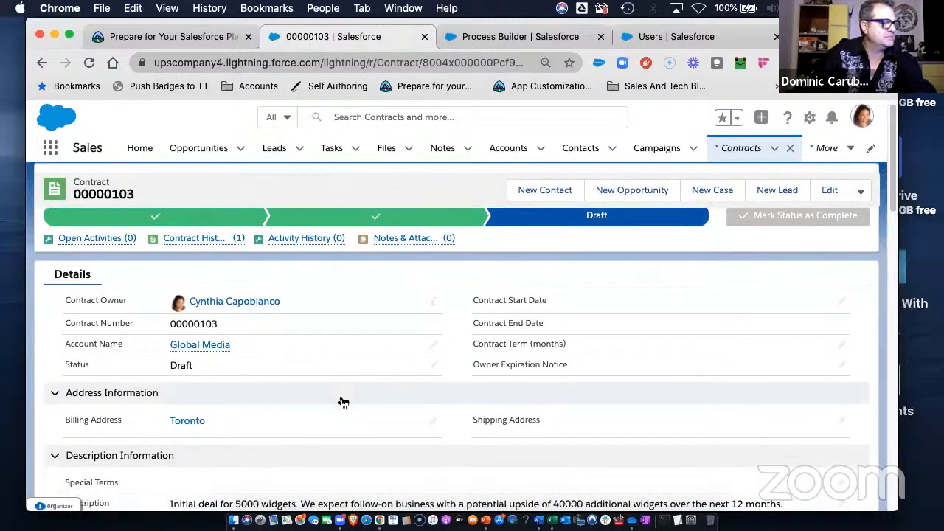
pyautogui.scroll(-1, 343, 402)
pyautogui.scroll(-1, 343, 403)
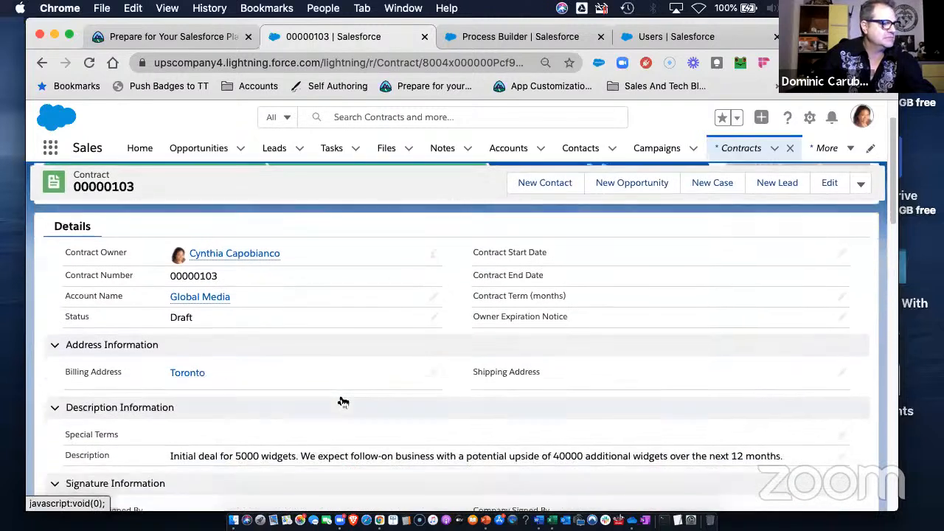
pyautogui.scroll(2, 784, 248)
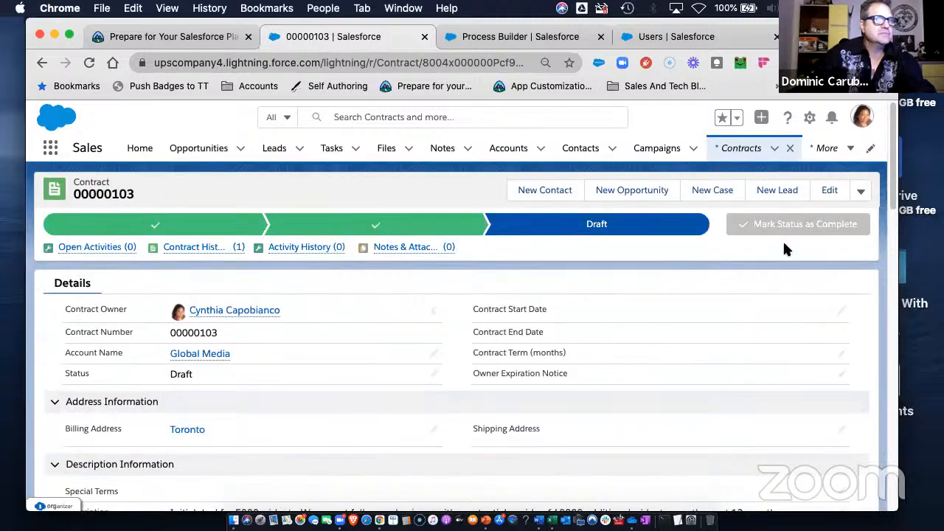
# Reload the contract page and log out of the CEO user's session to return to the administrator account.
pyautogui.click(90, 63)
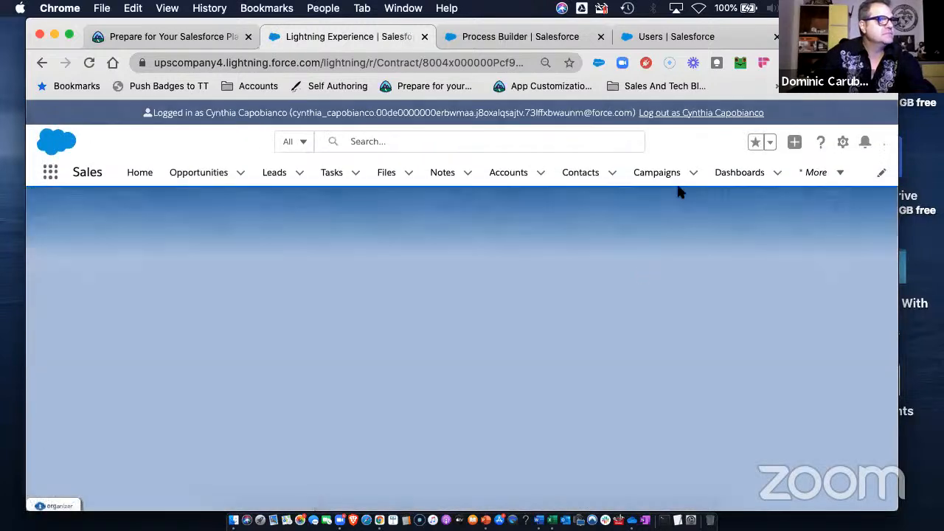
pyautogui.click(678, 116)
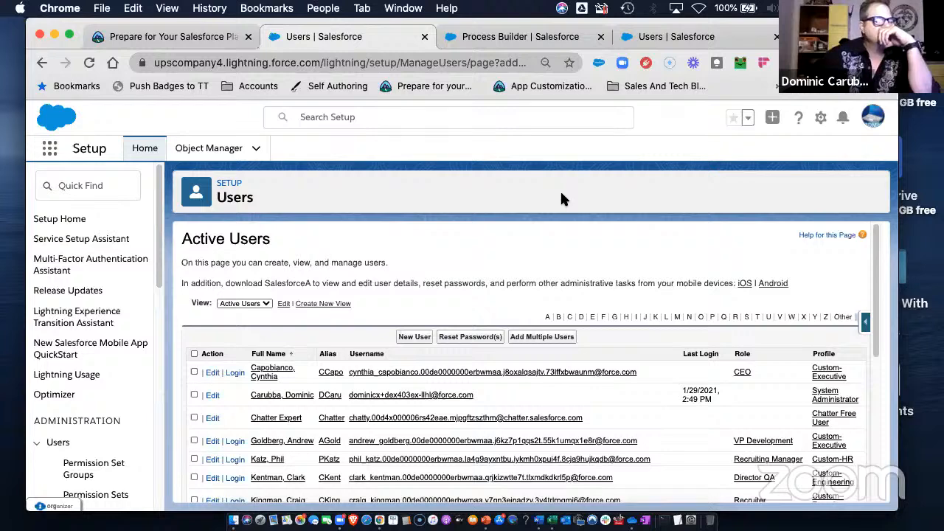
pyautogui.rightClick(239, 373)
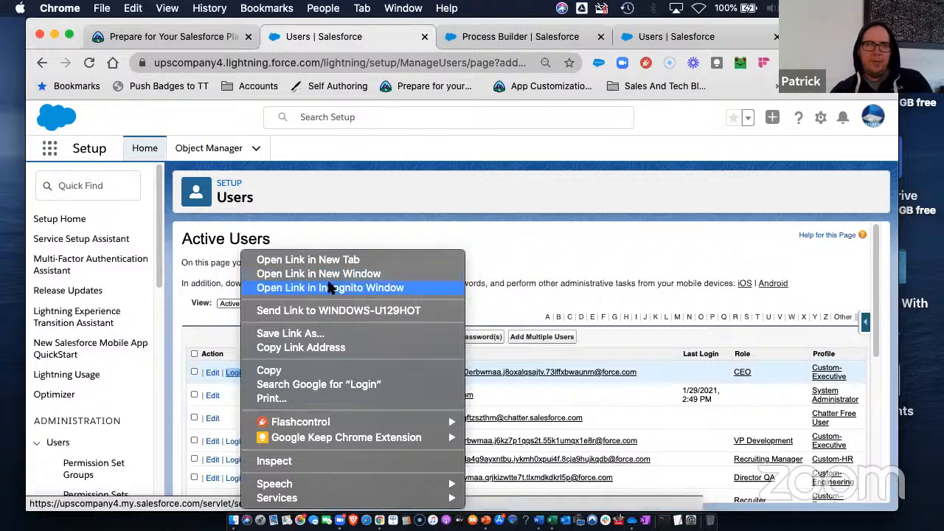
pyautogui.click(544, 240)
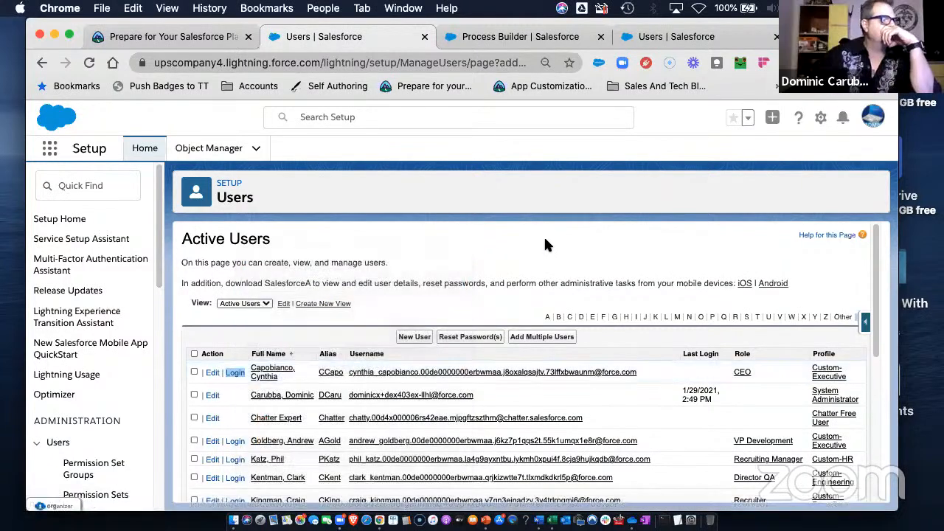
# Switch from Setup to the Sales app and open the recent opportunity salesforce.com - 5000 Widgets.
pyautogui.click(52, 152)
pyautogui.click(66, 233)
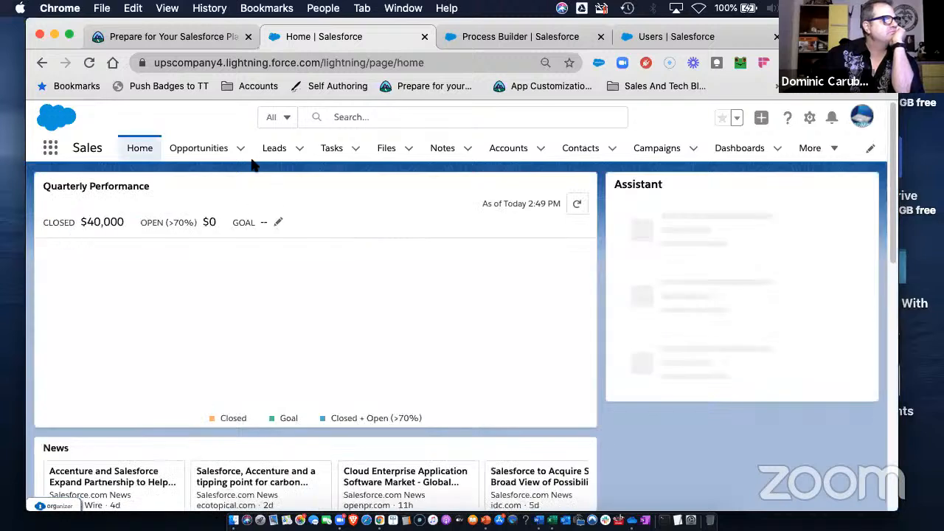
pyautogui.click(240, 150)
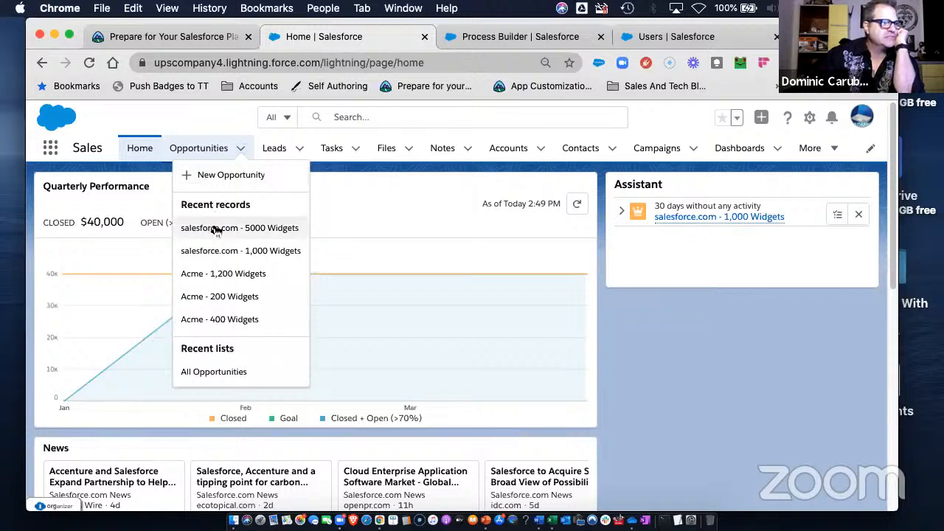
pyautogui.click(214, 230)
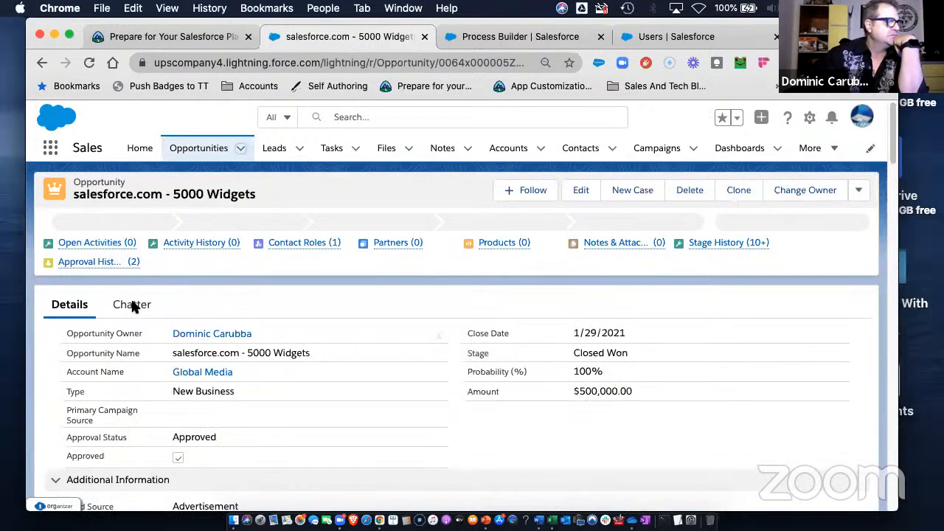
# Read the latest post about the approval in the opportunity's Chatter feed.
pyautogui.click(133, 307)
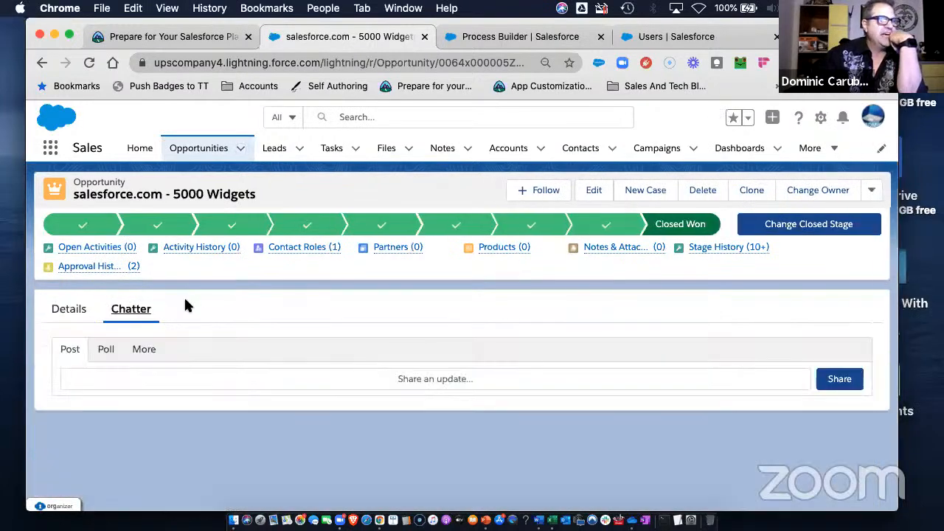
pyautogui.scroll(-2, 280, 371)
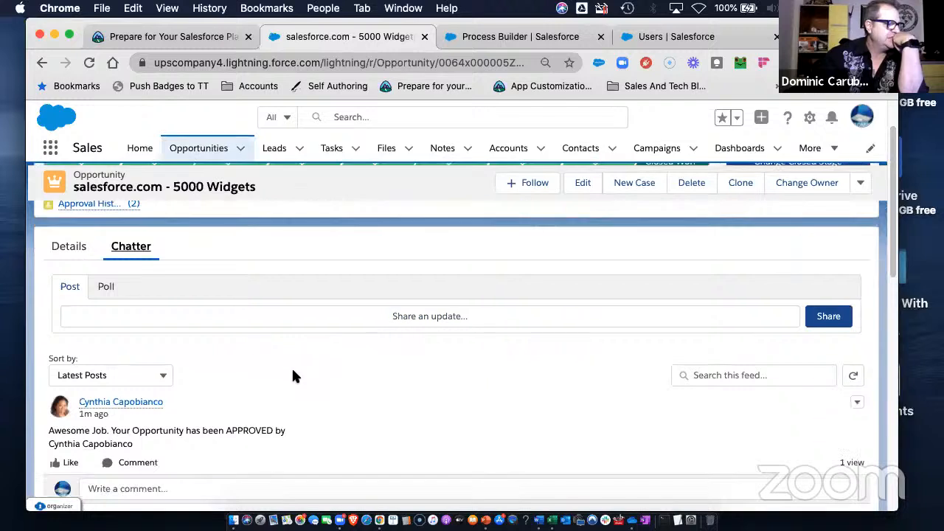
pyautogui.scroll(-1, 291, 367)
pyautogui.moveTo(65, 413); pyautogui.dragTo(245, 415)
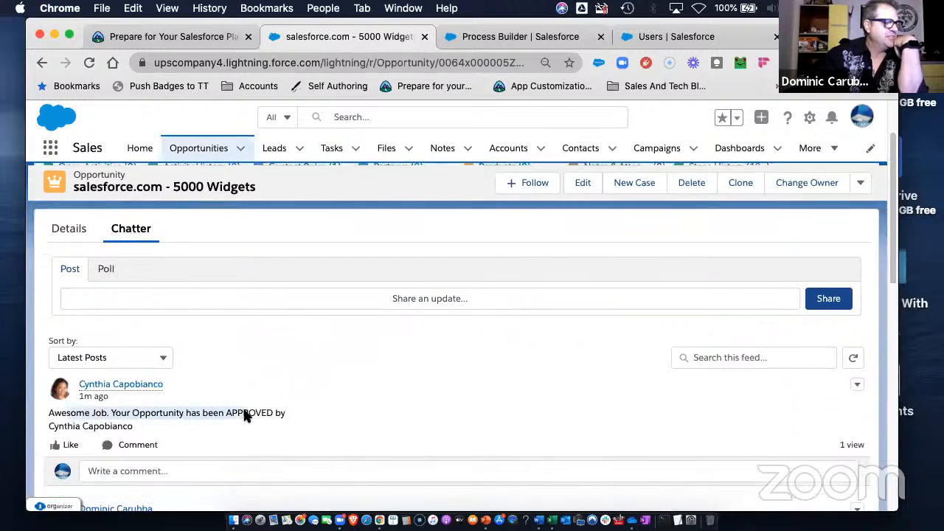
pyautogui.scroll(-2, 386, 392)
pyautogui.click(127, 374)
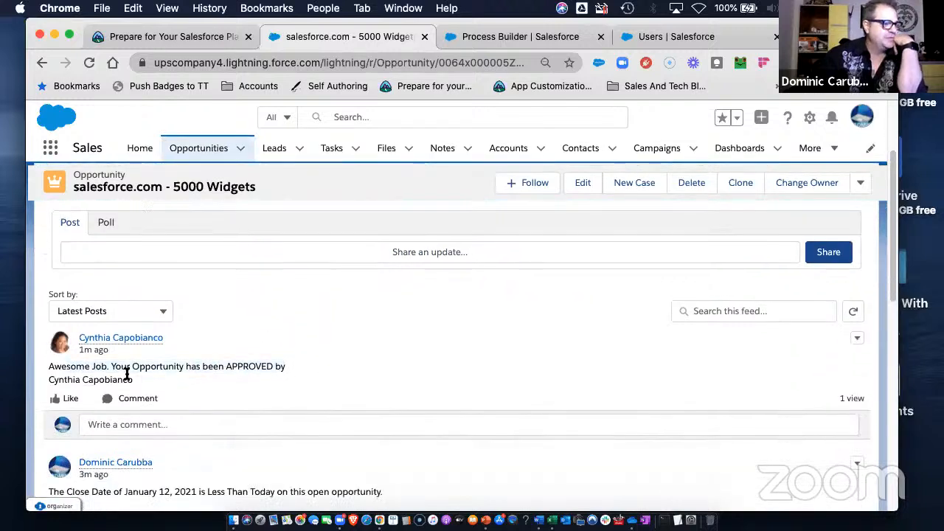
pyautogui.scroll(3, 287, 324)
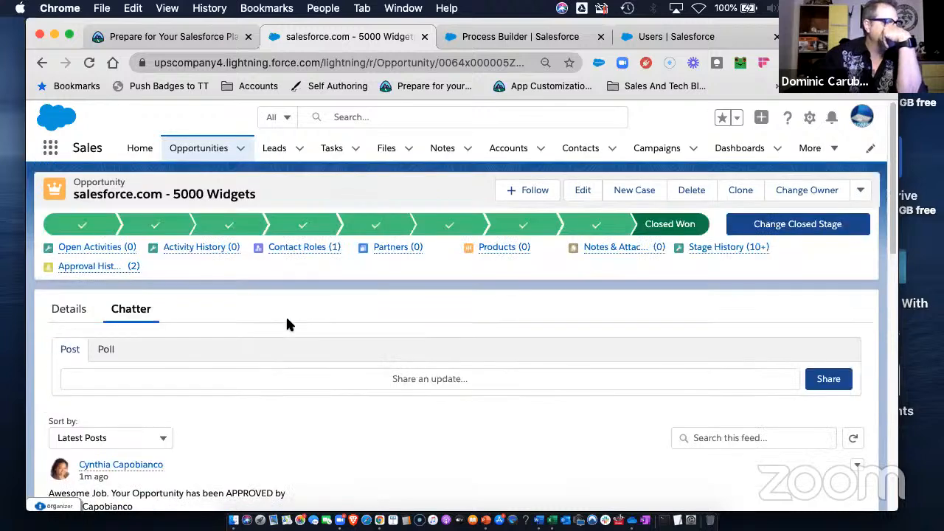
pyautogui.scroll(-1, 260, 292)
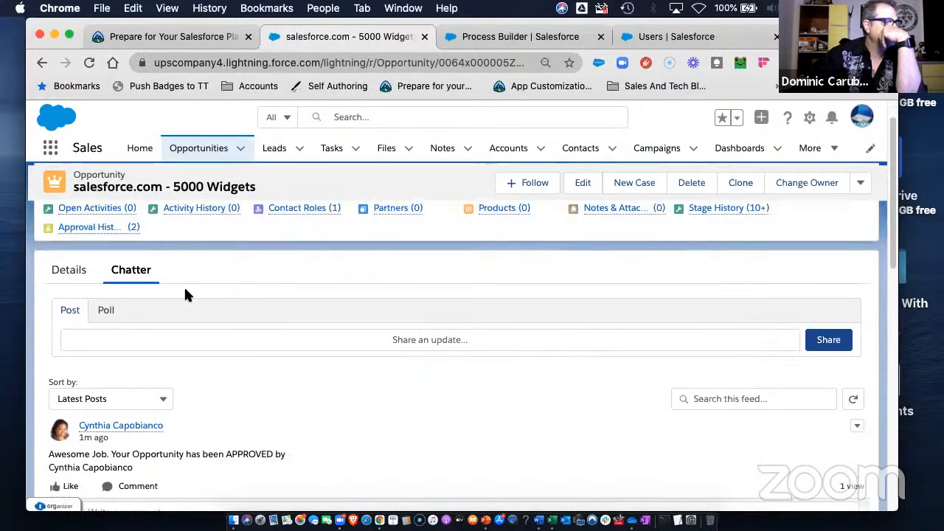
# Open the Global Media account from the opportunity's details and look through its description and related lists for the contract.
pyautogui.click(69, 270)
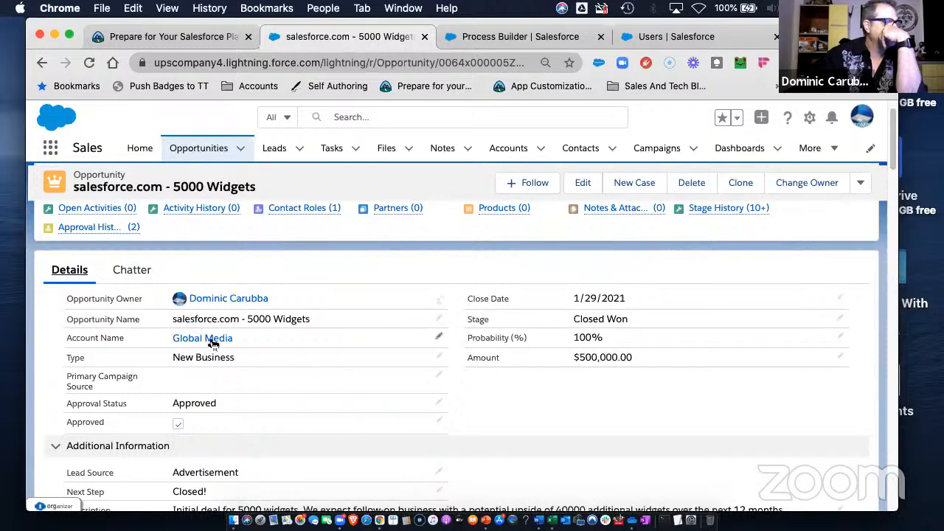
pyautogui.moveTo(213, 344)
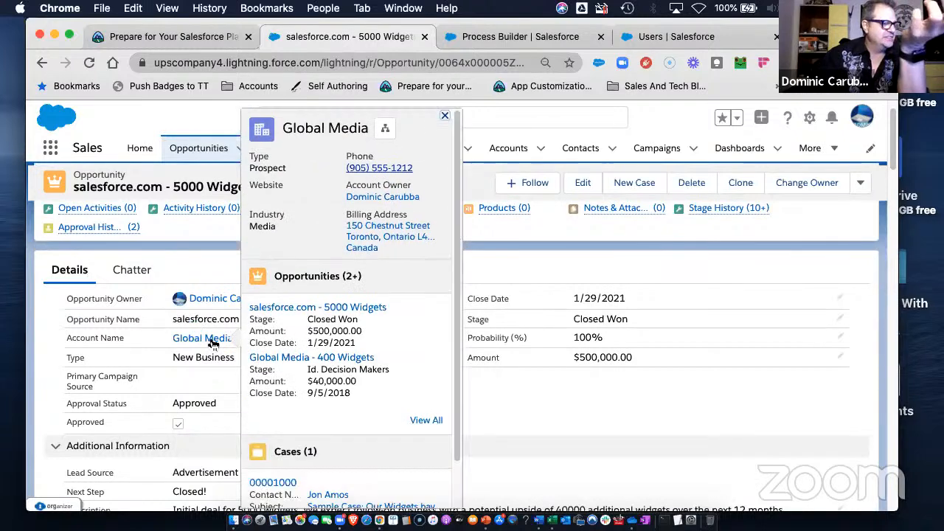
pyautogui.click(209, 338)
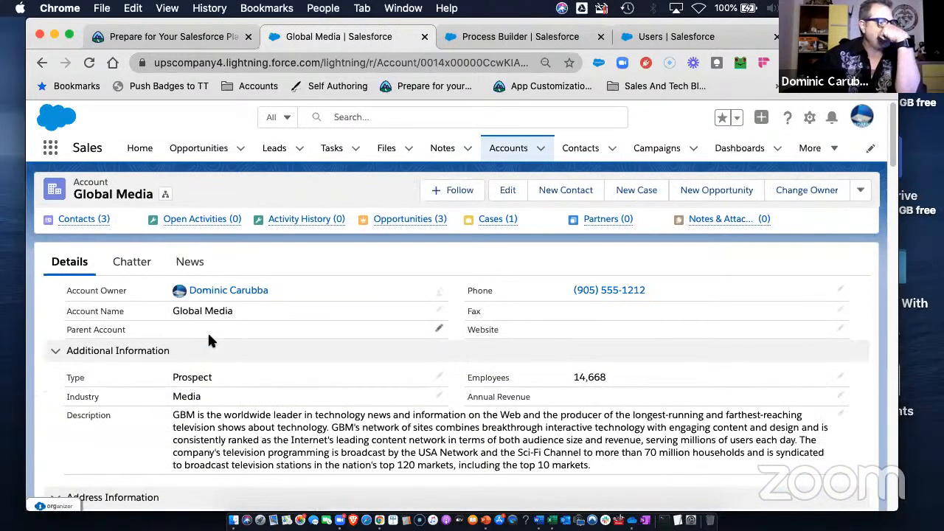
pyautogui.scroll(-3, 265, 391)
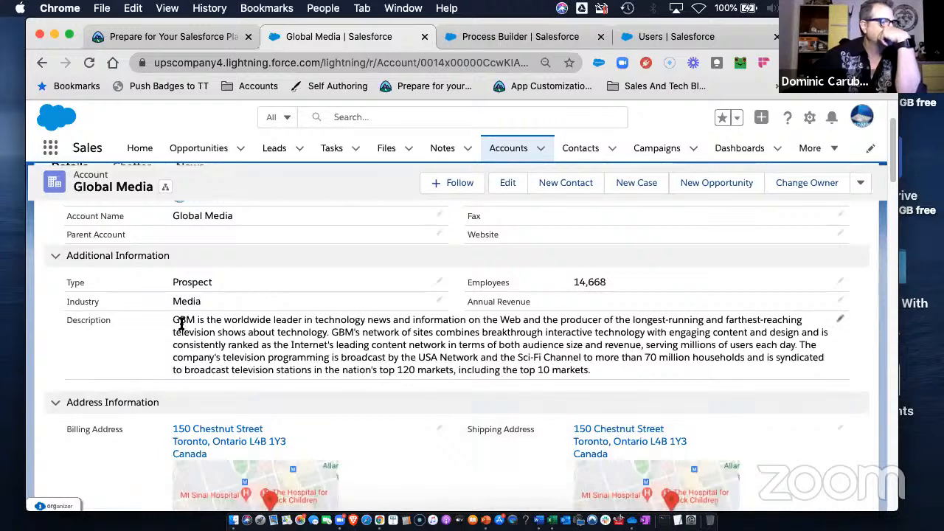
pyautogui.moveTo(256, 325); pyautogui.dragTo(681, 362)
pyautogui.click(681, 362)
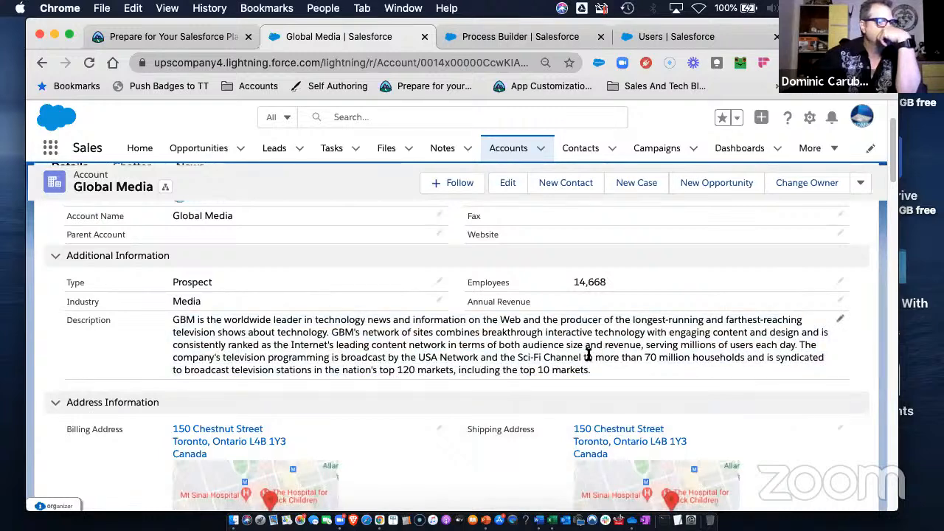
pyautogui.scroll(2, 477, 345)
pyautogui.scroll(1, 478, 341)
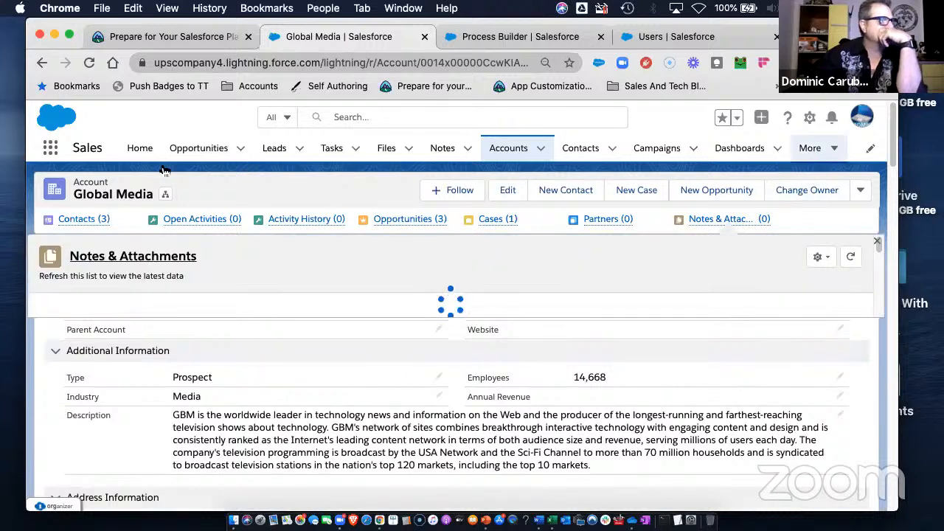
# Search the apps and items for "contract" and open the Contracts list as the administrator.
pyautogui.click(51, 151)
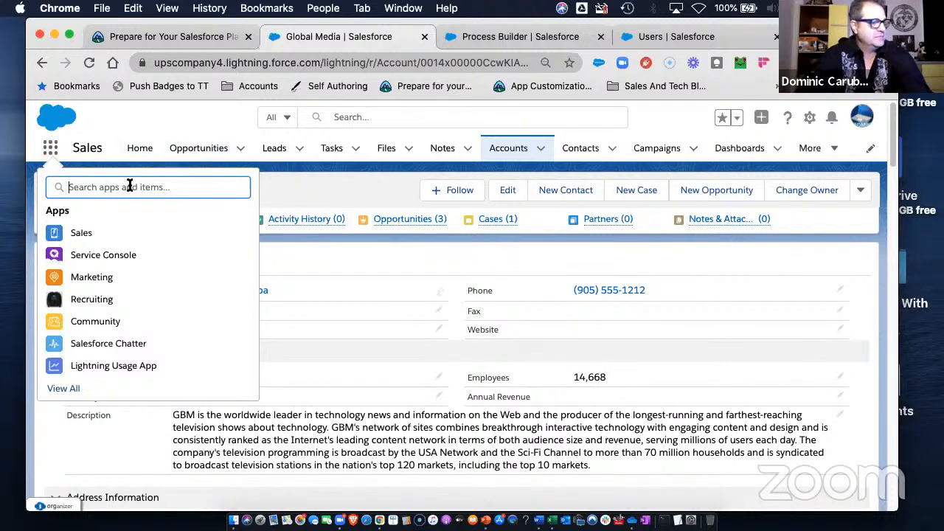
pyautogui.write('contract')
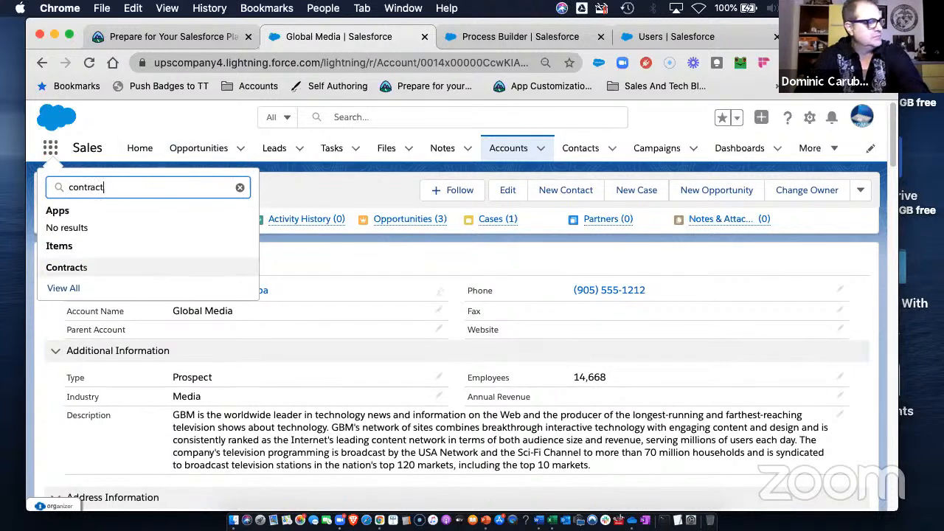
pyautogui.click(74, 267)
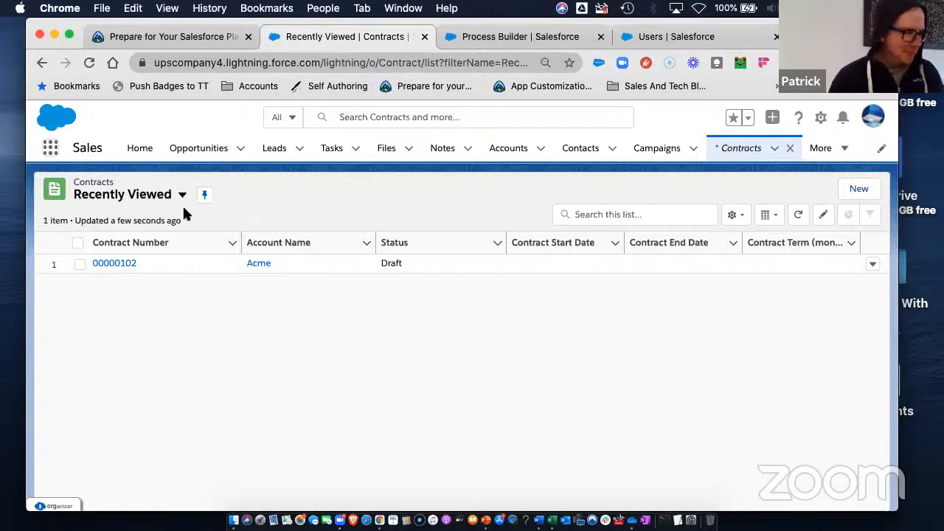
# Check the All Activated Contracts list view, switch to All Contracts, and open the Global Media contract.
pyautogui.click(162, 195)
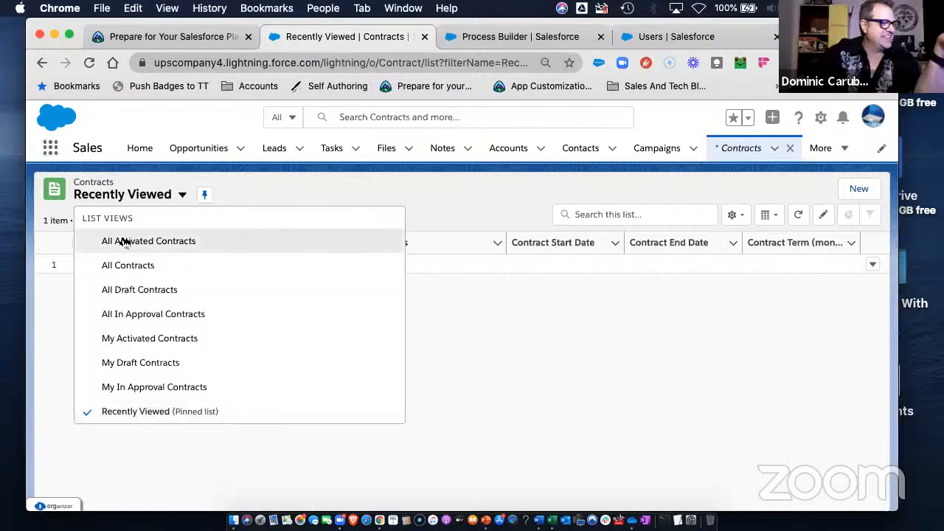
pyautogui.click(121, 237)
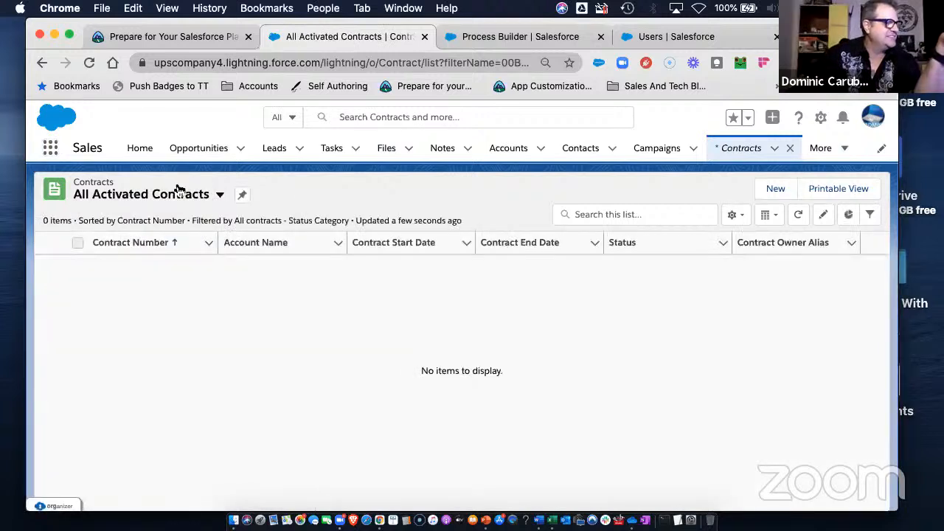
pyautogui.click(185, 194)
pyautogui.click(127, 267)
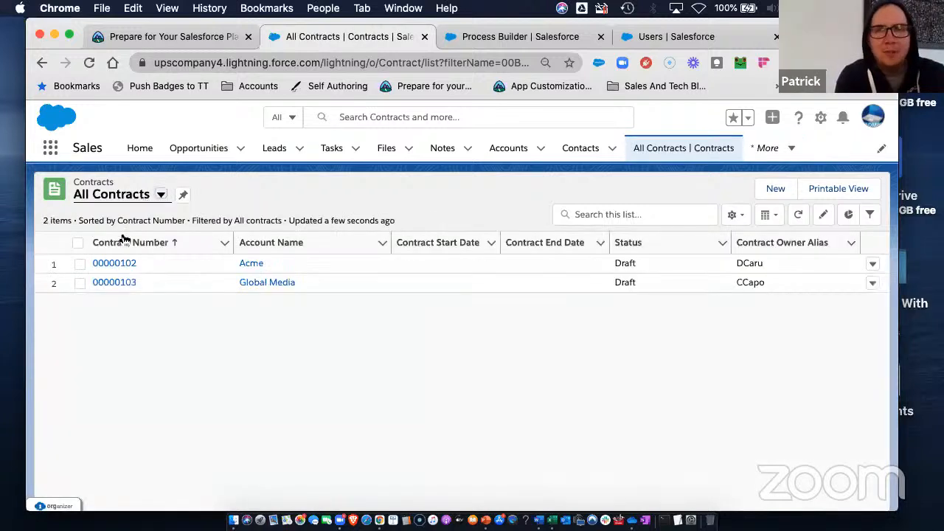
pyautogui.click(111, 285)
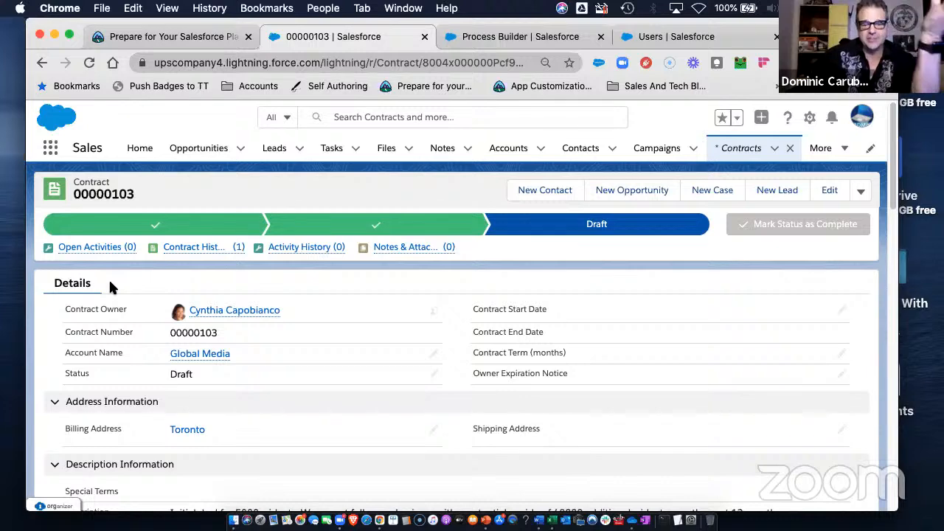
# Look over the Global Media contract's details, then check when the Opportunity Updates process starts in Process Builder.
pyautogui.scroll(-1, 370, 353)
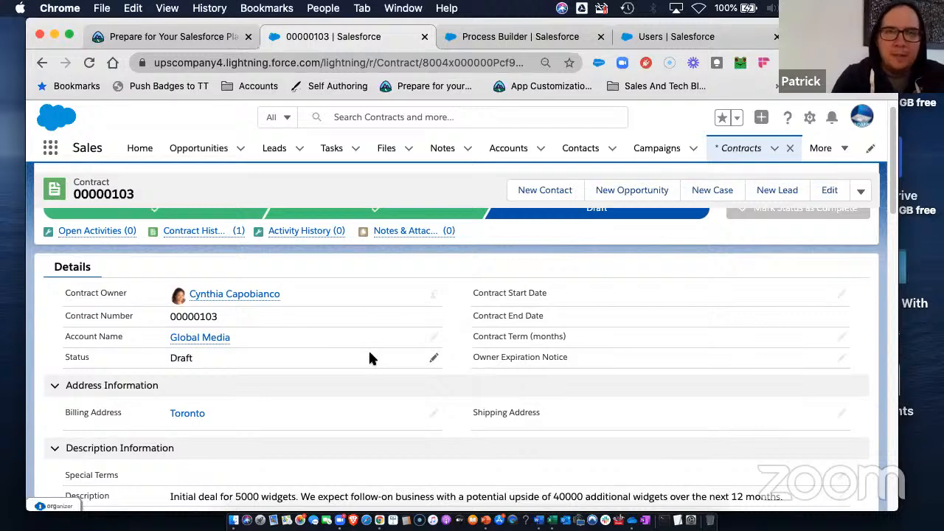
pyautogui.click(506, 38)
pyautogui.scroll(2, 383, 306)
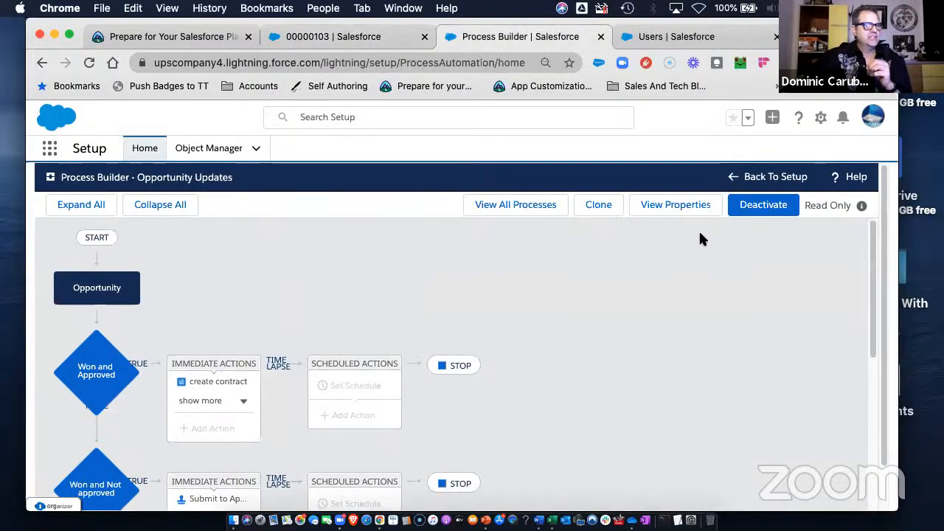
pyautogui.click(94, 295)
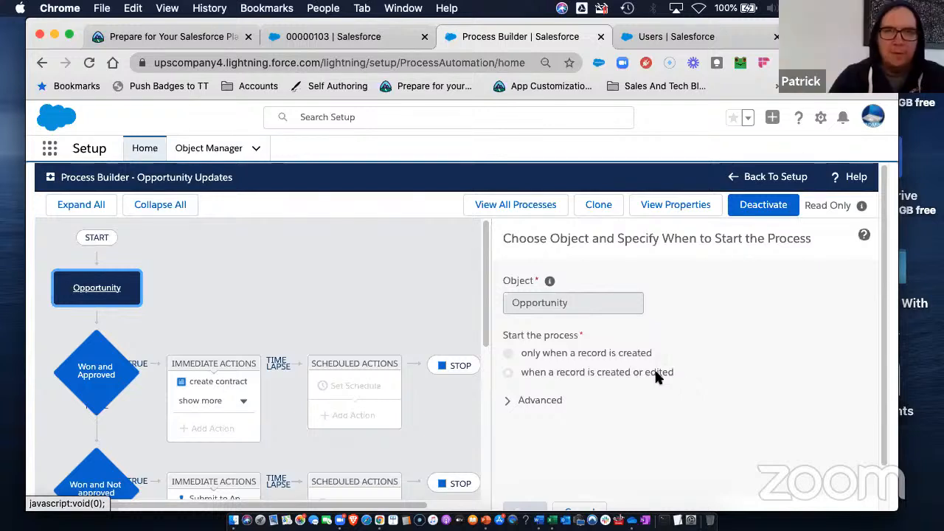
# Review the Won and Approved criteria along with its create contract and Congratulations immediate actions.
pyautogui.click(89, 372)
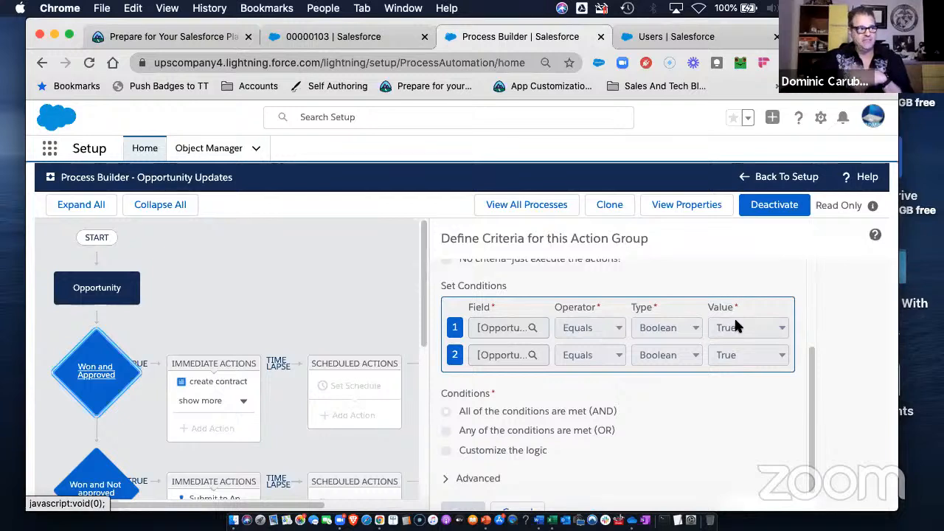
pyautogui.click(198, 383)
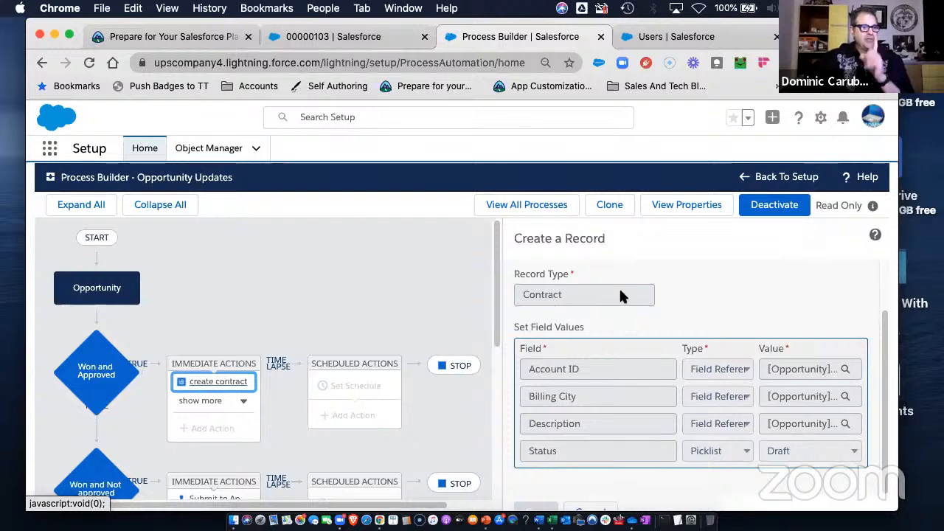
pyautogui.click(216, 402)
pyautogui.click(217, 403)
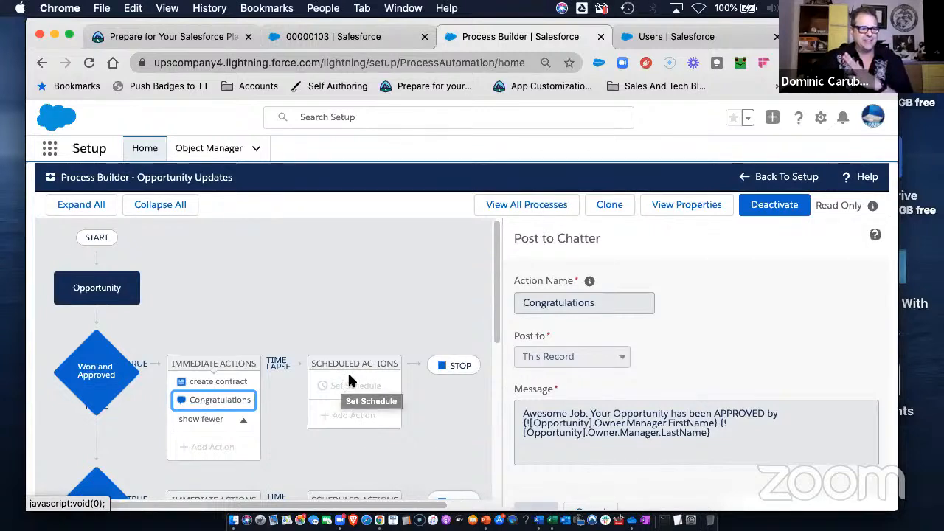
# Review the Won and Not approved criteria and the settings of its Submit to Approval Process action.
pyautogui.scroll(-1, 182, 371)
pyautogui.scroll(-2, 183, 371)
pyautogui.click(101, 433)
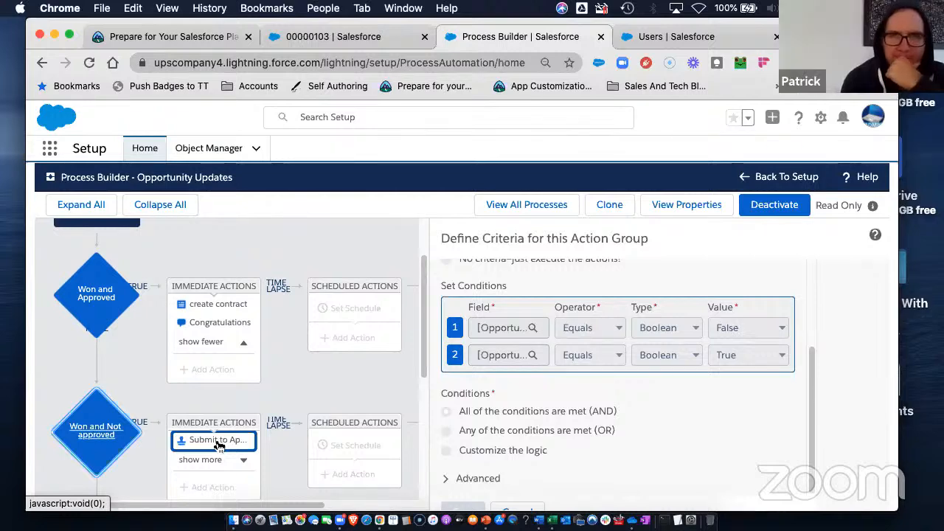
pyautogui.click(218, 443)
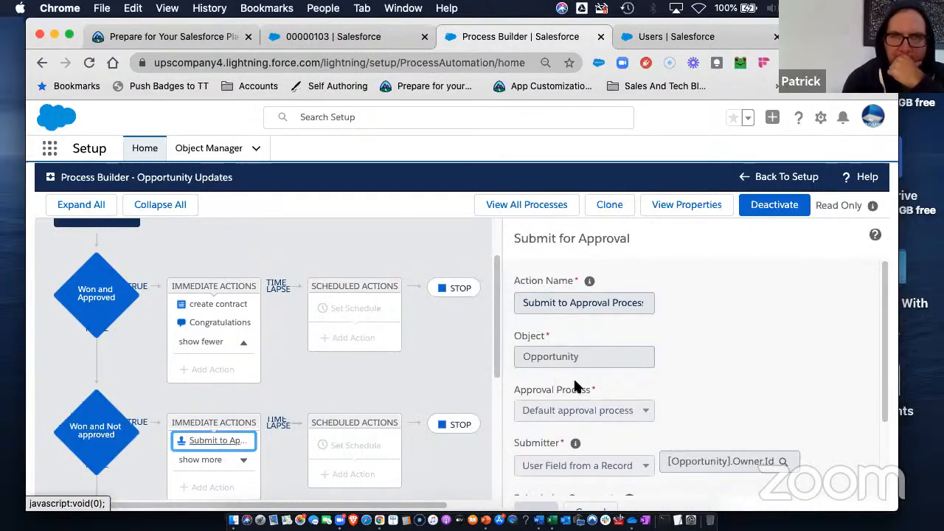
pyautogui.scroll(-3, 682, 391)
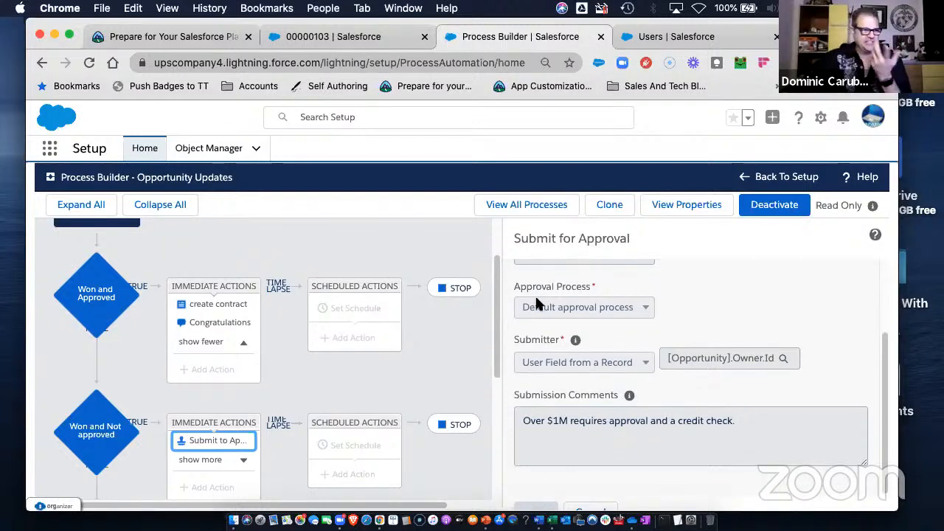
# Expand the remaining Won and Not approved actions and review the Won Approval Started post and the Submitted for Approval record update.
pyautogui.click(225, 460)
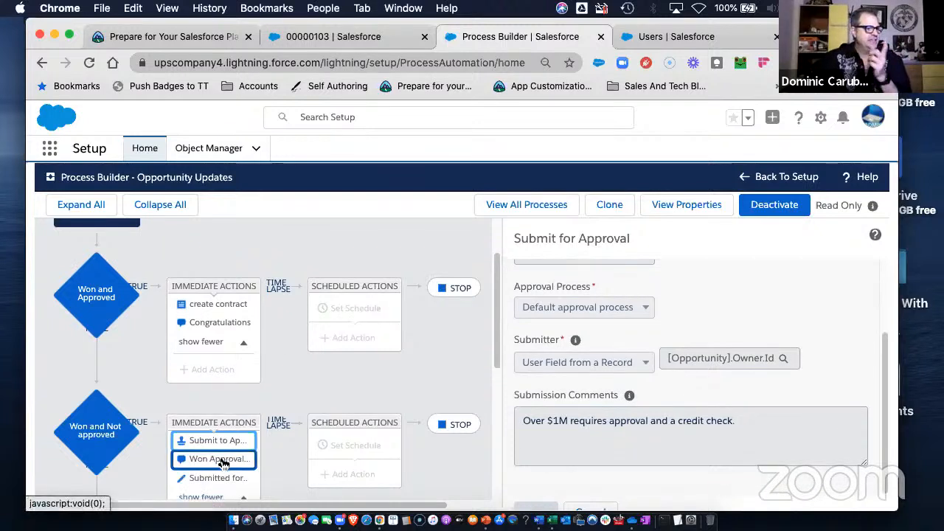
pyautogui.click(221, 459)
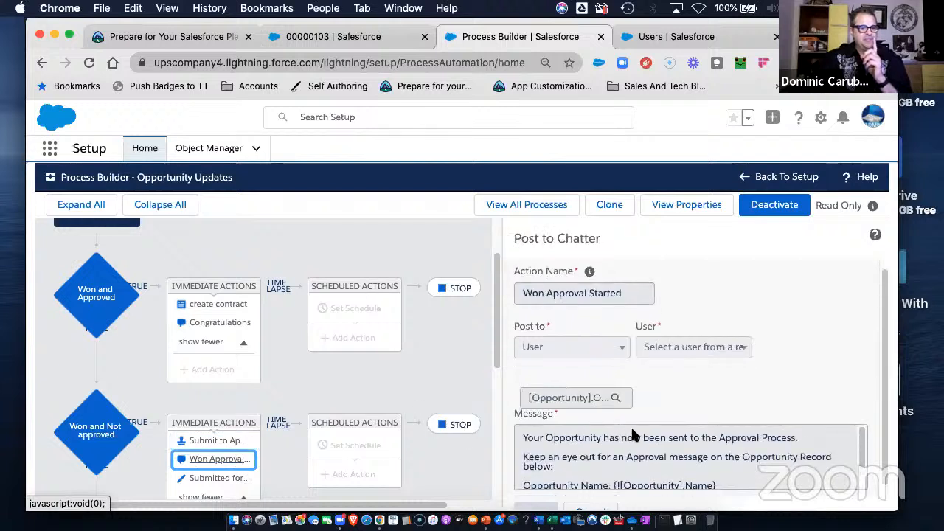
pyautogui.scroll(-1, 633, 435)
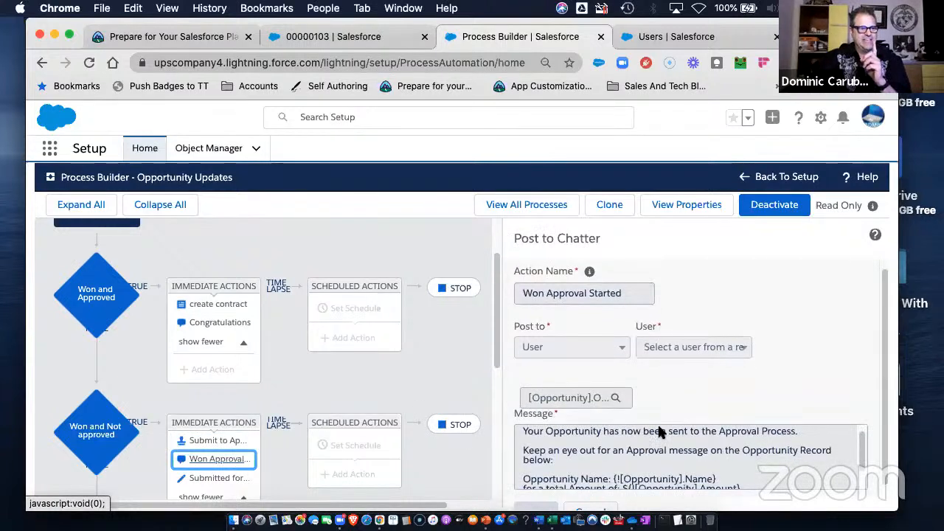
pyautogui.scroll(1, 659, 432)
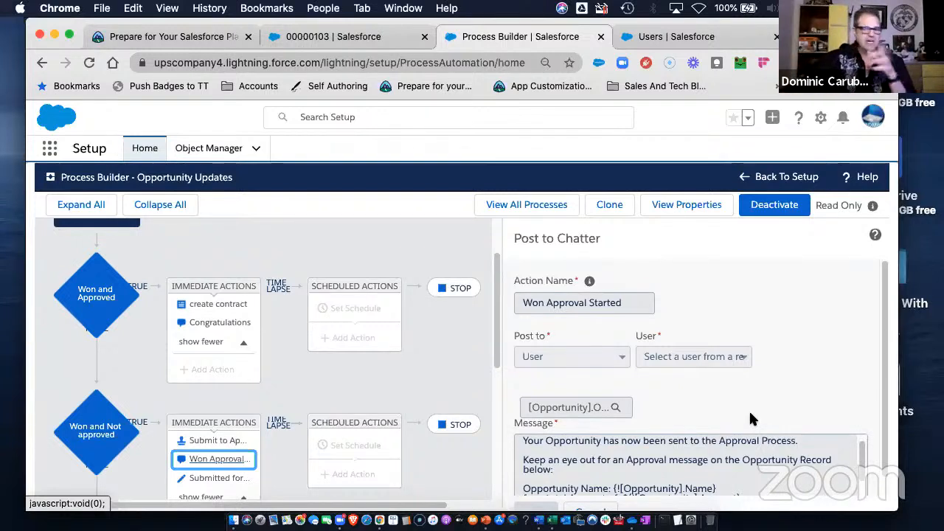
pyautogui.click(208, 481)
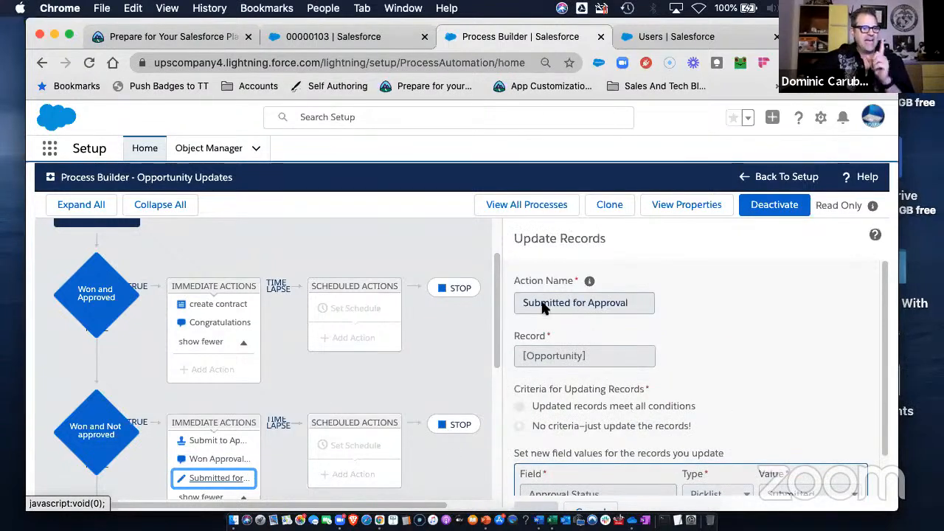
pyautogui.scroll(-2, 628, 344)
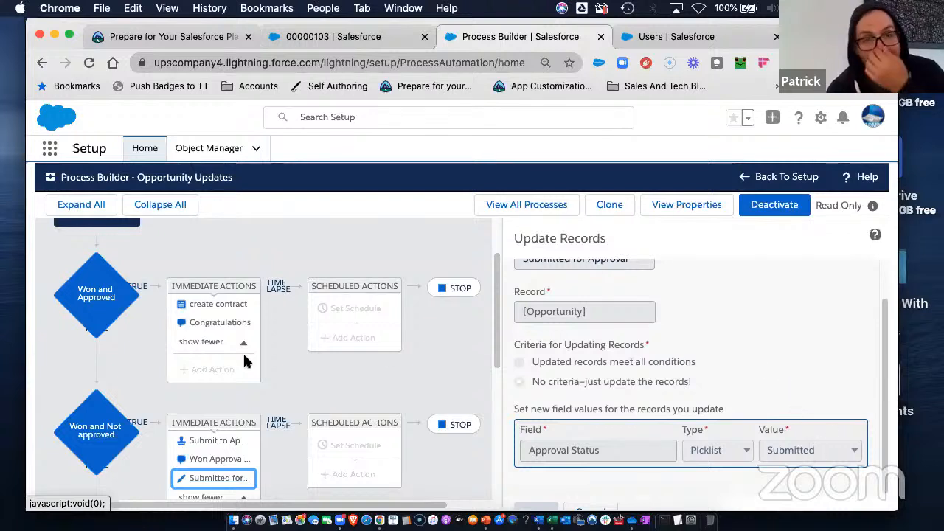
pyautogui.scroll(-3, 225, 409)
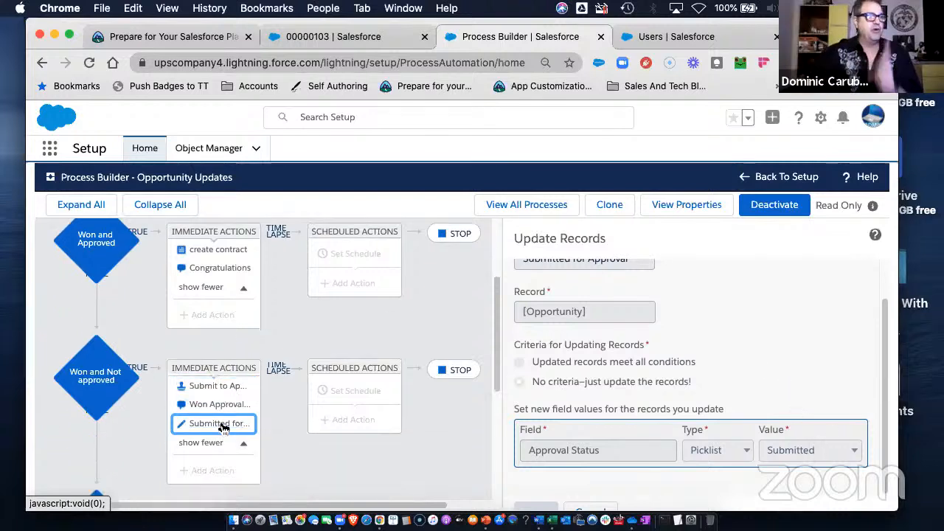
pyautogui.click(224, 426)
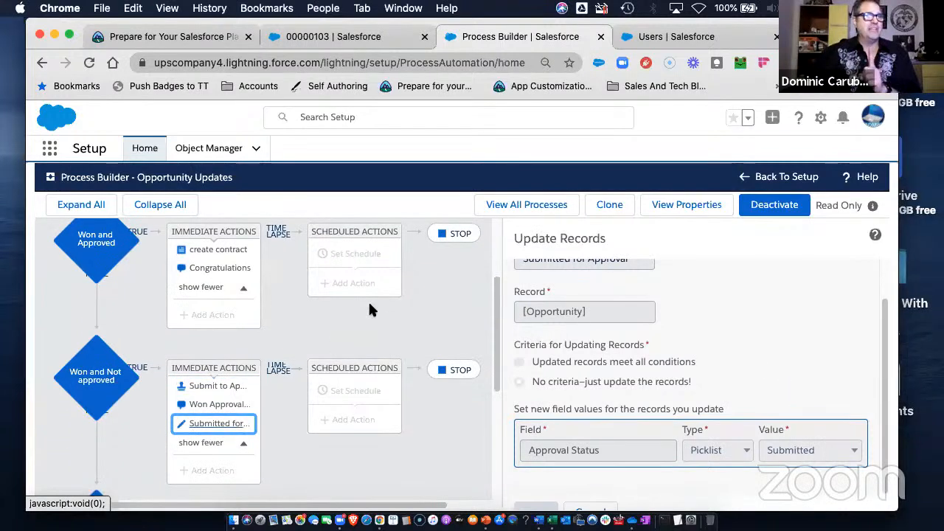
# Return to Setup and open the active Opportunity Approval process from the Approval Processes list.
pyautogui.click(741, 177)
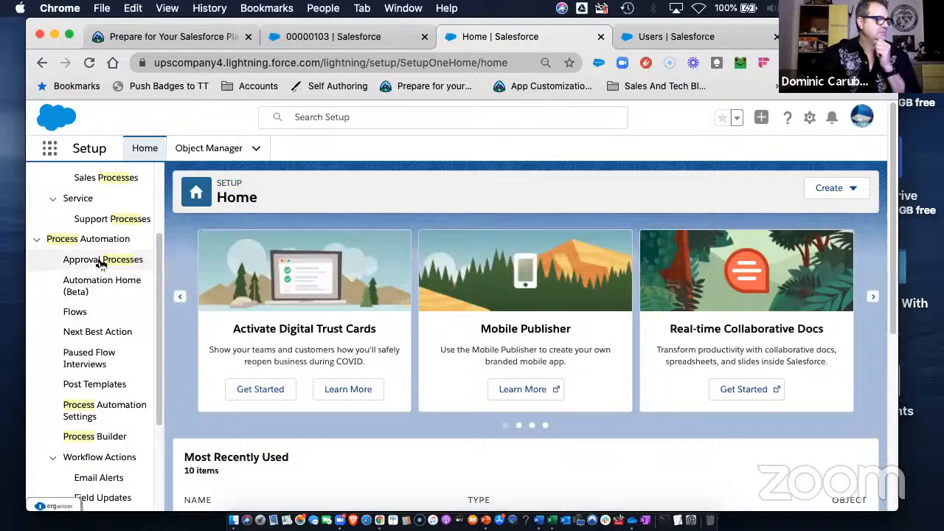
pyautogui.click(101, 263)
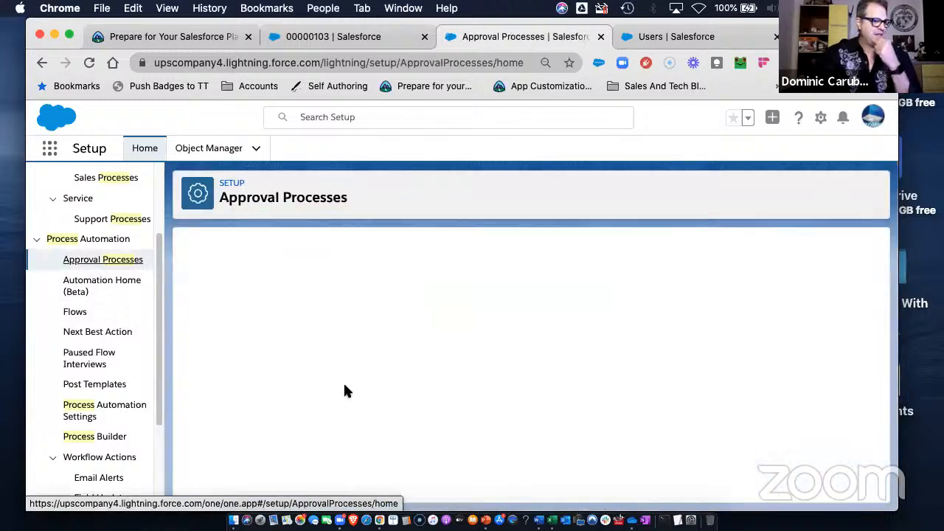
pyautogui.scroll(-2, 385, 408)
pyautogui.click(262, 442)
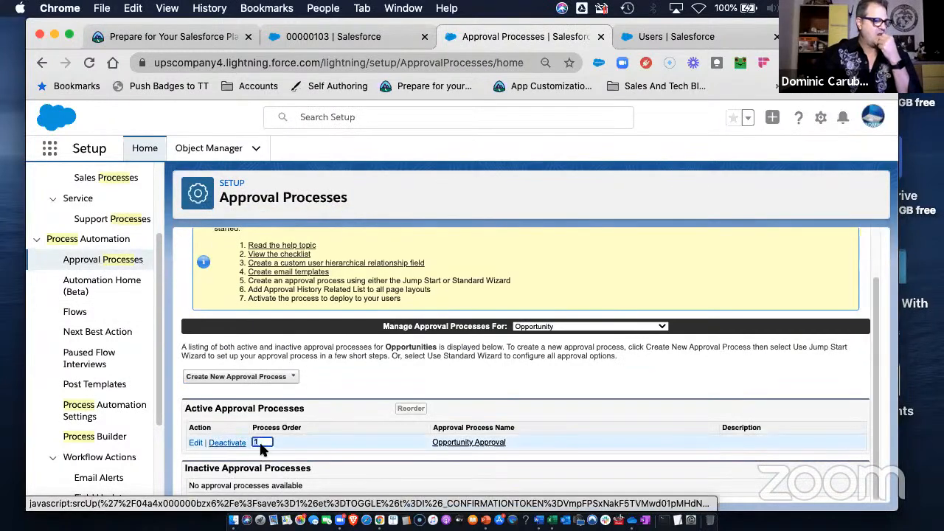
pyautogui.click(487, 445)
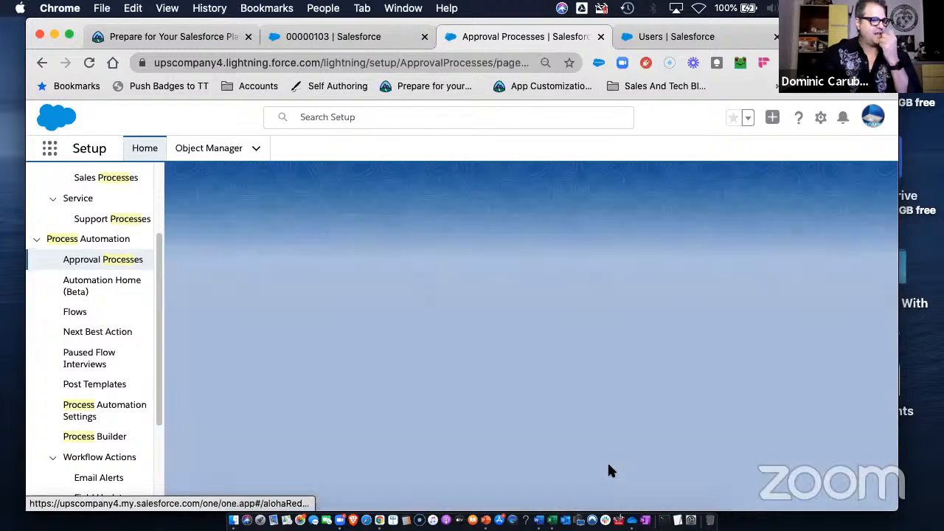
# Review the approval process's definition, initial submission actions, approval steps and final actions, then inspect the Check Approved Field update.
pyautogui.scroll(-8, 487, 447)
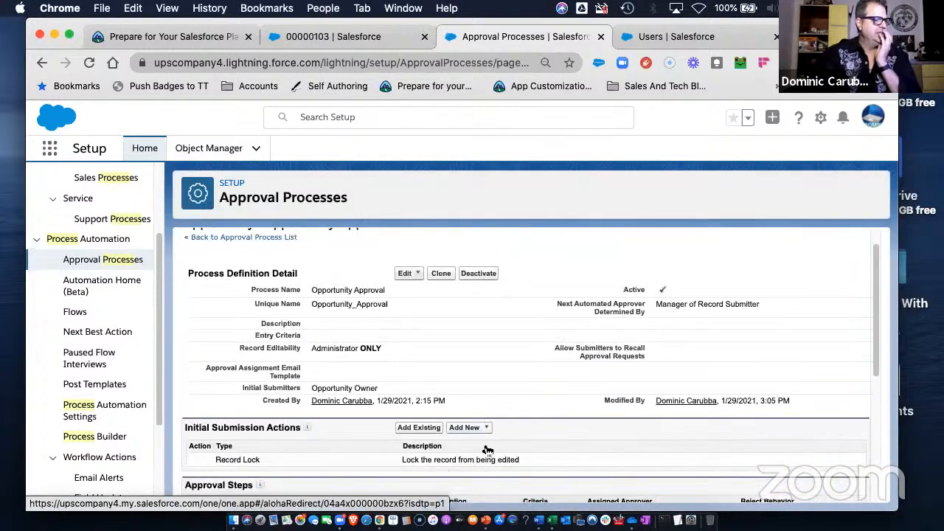
pyautogui.scroll(4, 361, 370)
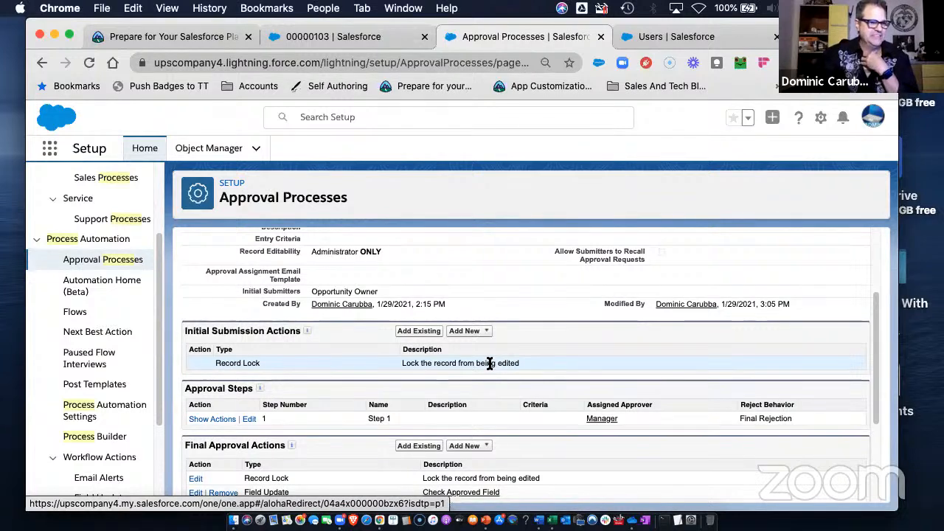
pyautogui.scroll(-2, 489, 363)
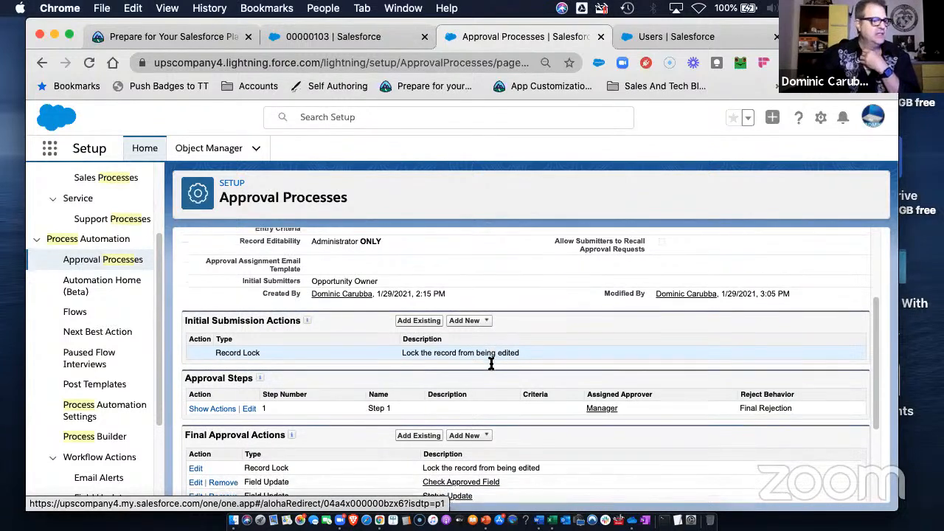
pyautogui.scroll(-2, 486, 361)
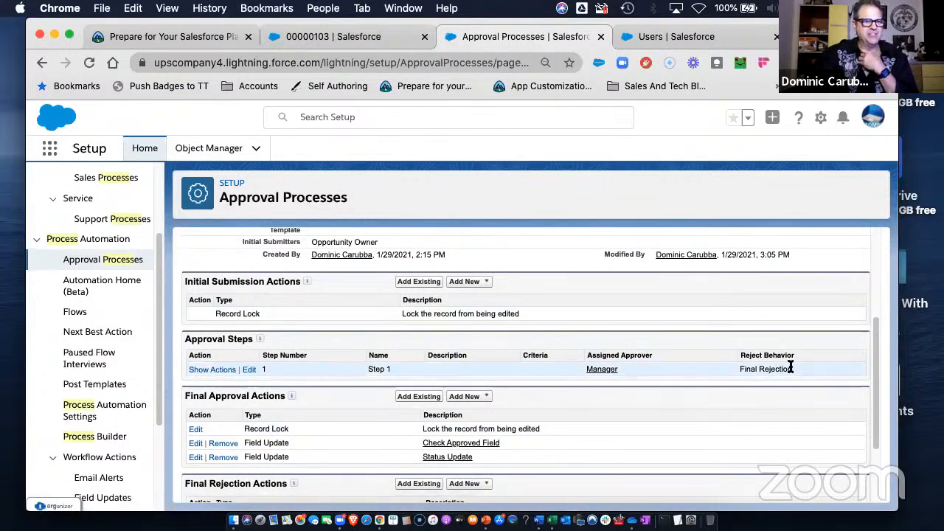
pyautogui.scroll(-1, 790, 368)
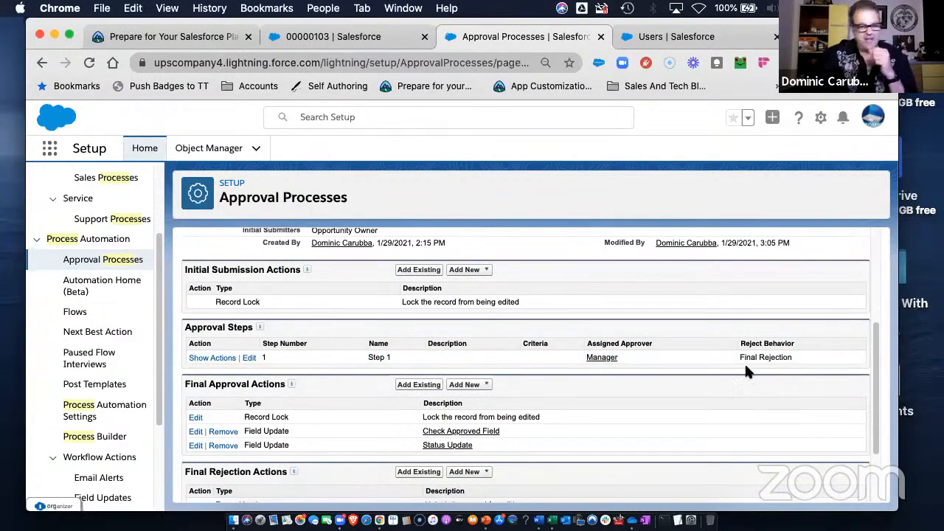
pyautogui.scroll(-1, 621, 405)
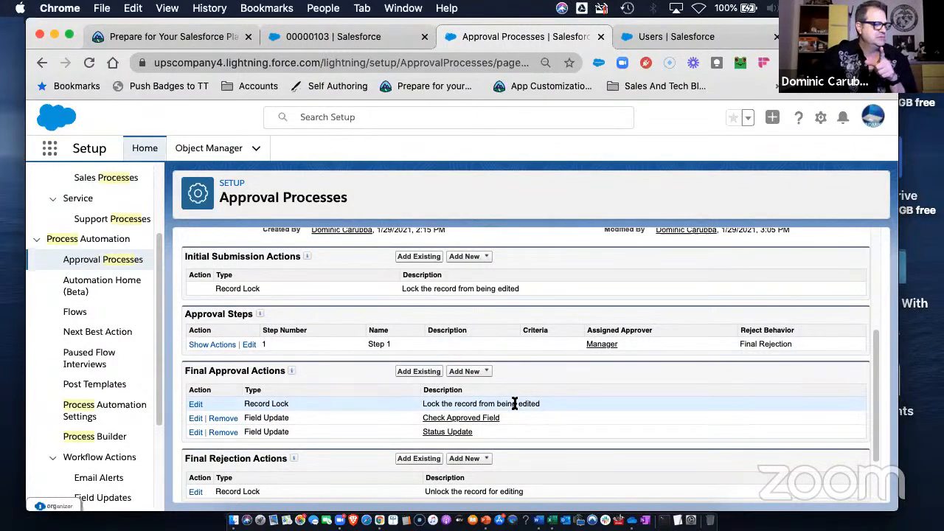
pyautogui.click(453, 418)
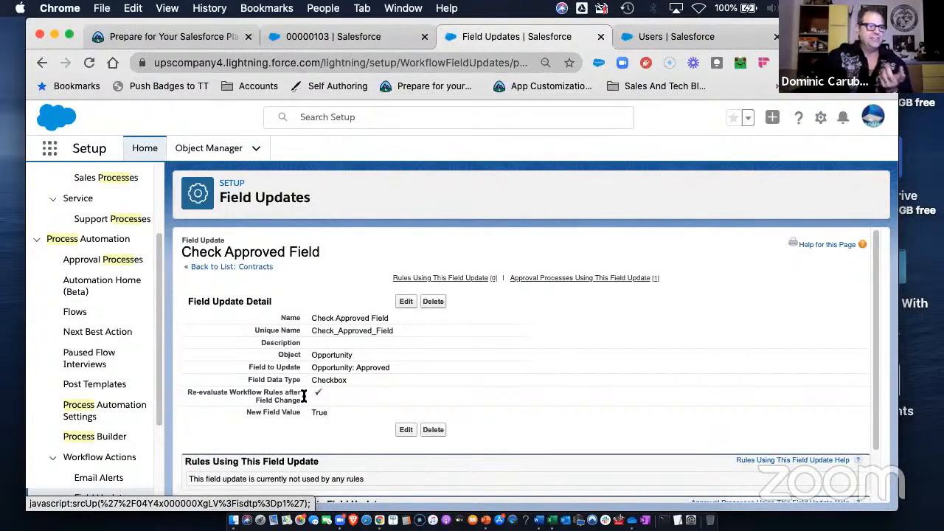
# Leave the field update and go back from the All Contracts list to the Global Media contract record.
pyautogui.click(237, 268)
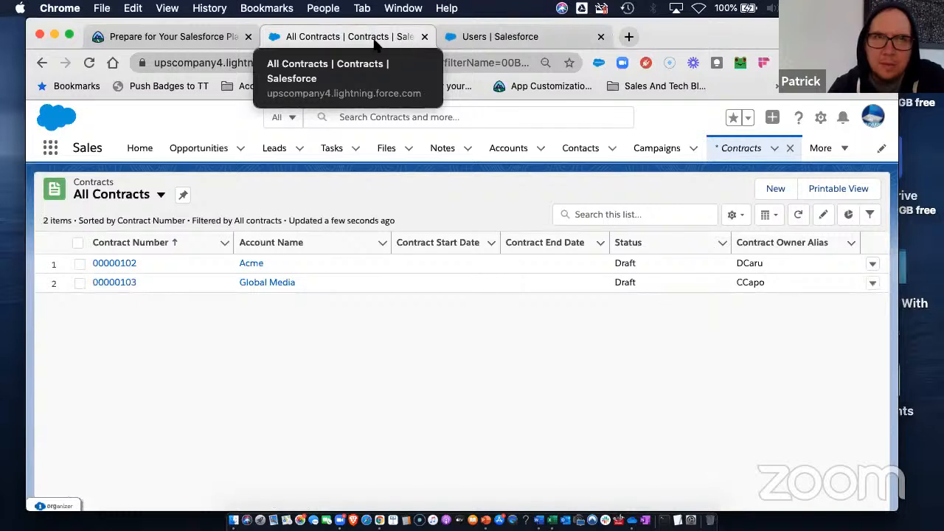
pyautogui.click(42, 65)
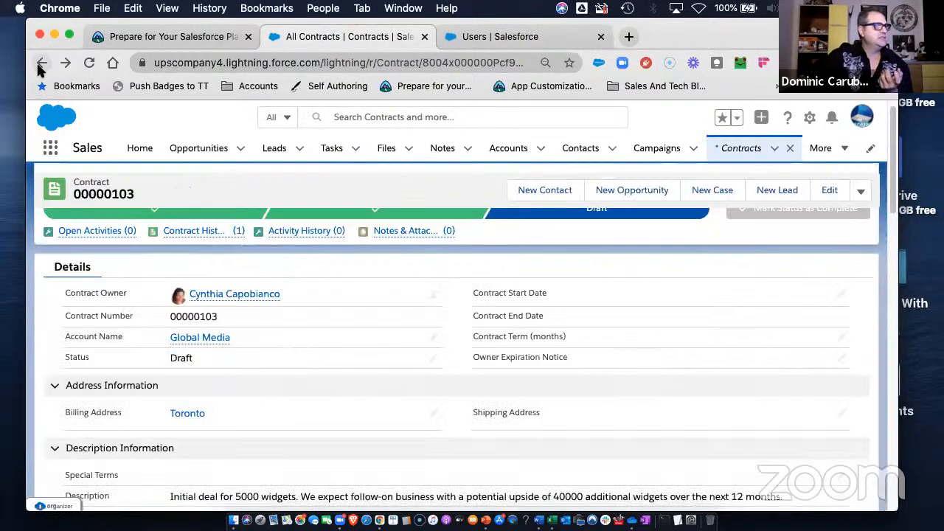
pyautogui.click(525, 36)
pyautogui.click(359, 36)
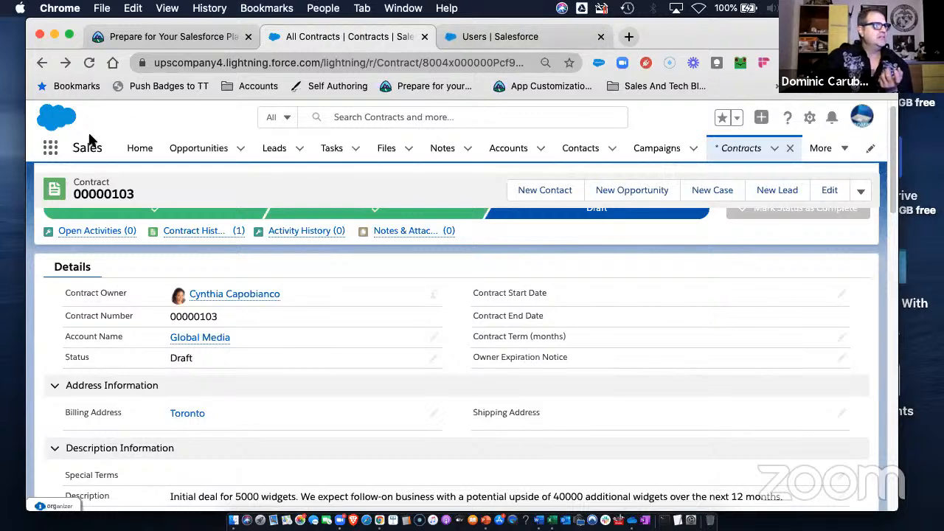
# Open Setup from the contract record, search for "process", and open Approval Processes.
pyautogui.click(809, 117)
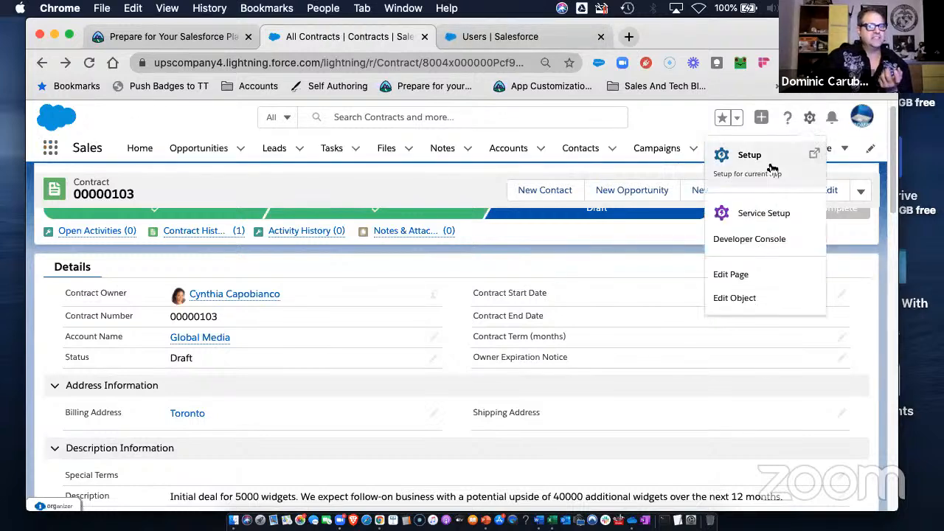
pyautogui.click(750, 158)
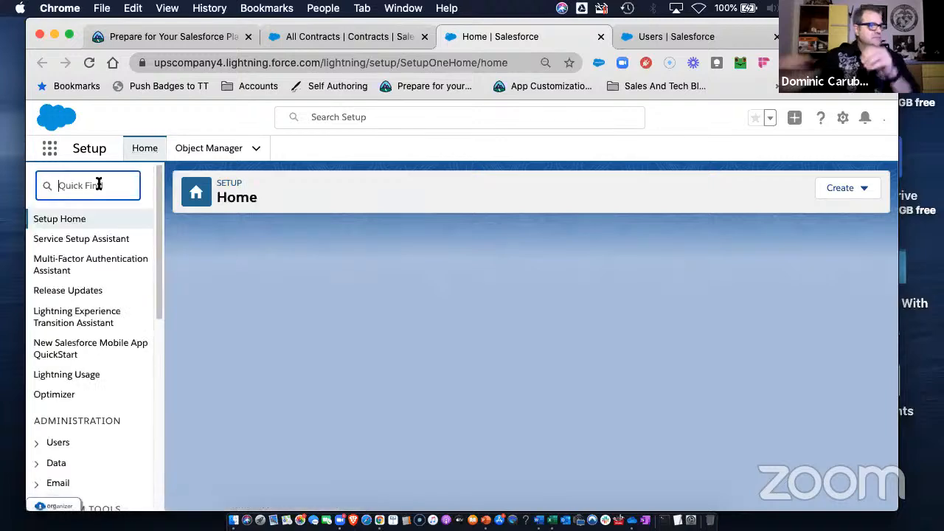
pyautogui.write('process')
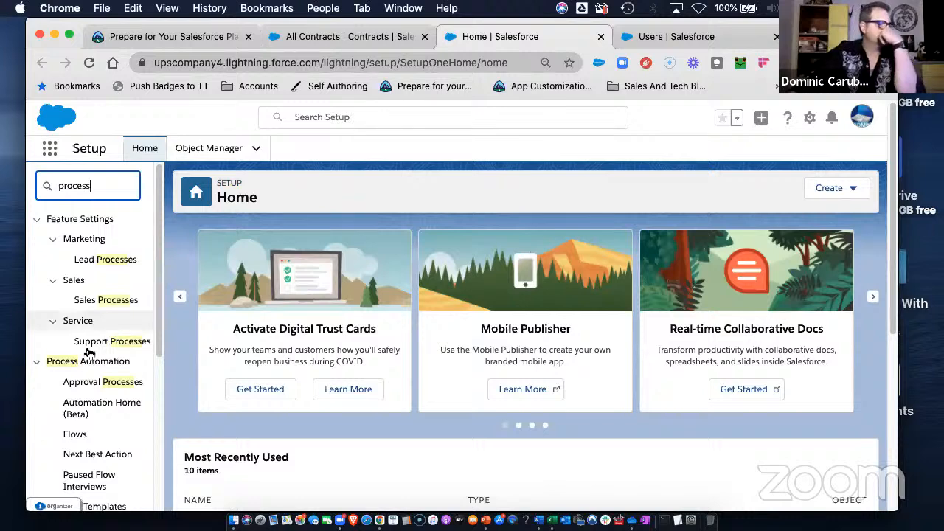
pyautogui.click(90, 389)
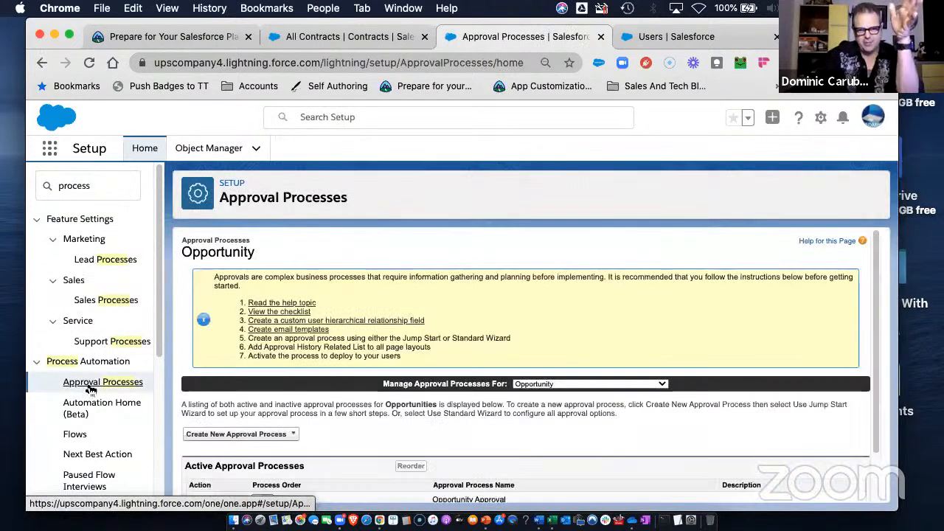
# Open the active Opportunity Approval process and review its definition, submission actions, approval steps and final actions.
pyautogui.scroll(-2, 386, 411)
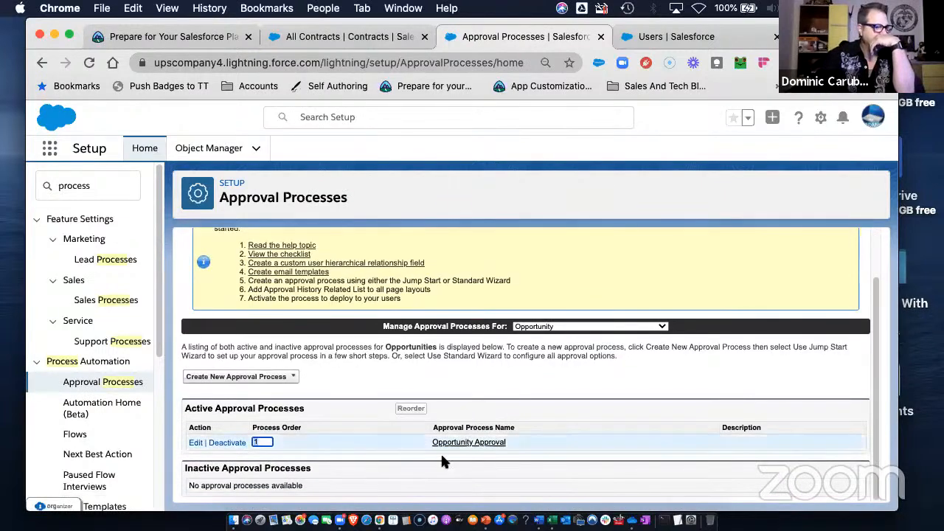
pyautogui.click(478, 442)
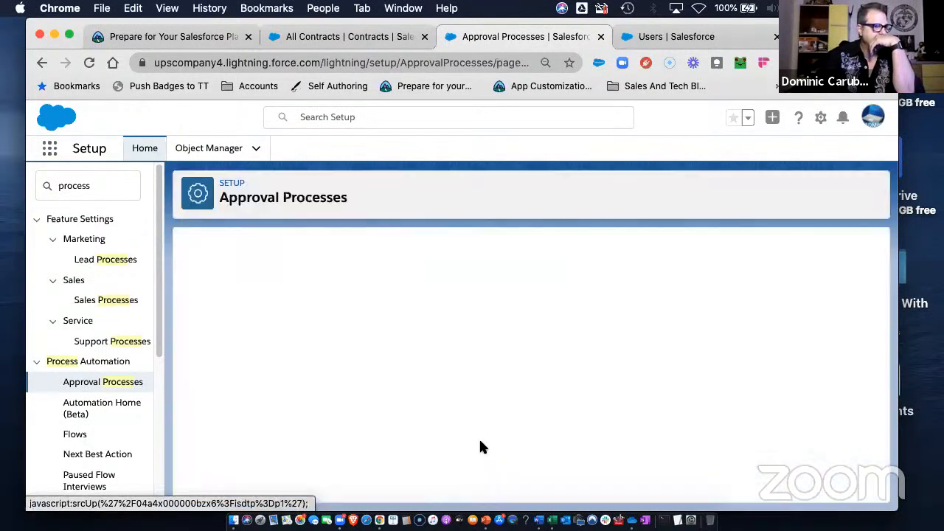
pyautogui.scroll(-4, 490, 441)
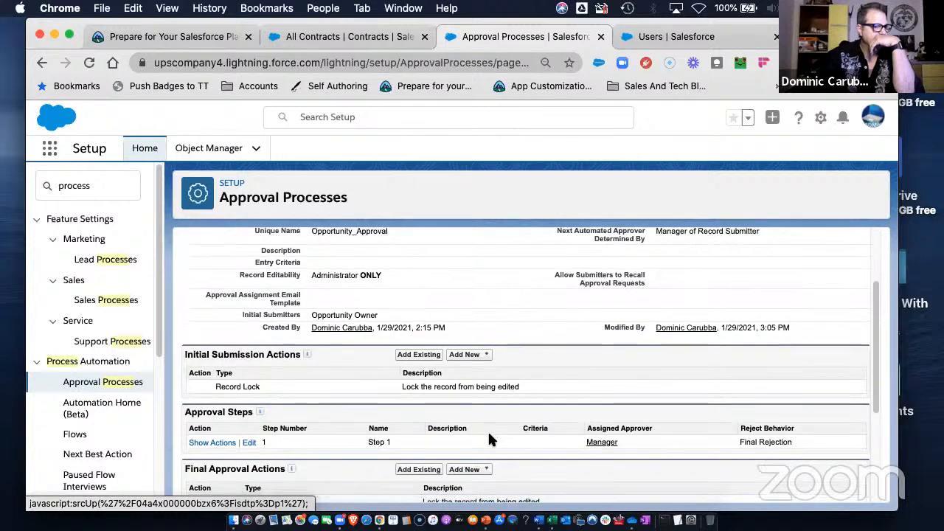
pyautogui.scroll(1, 489, 430)
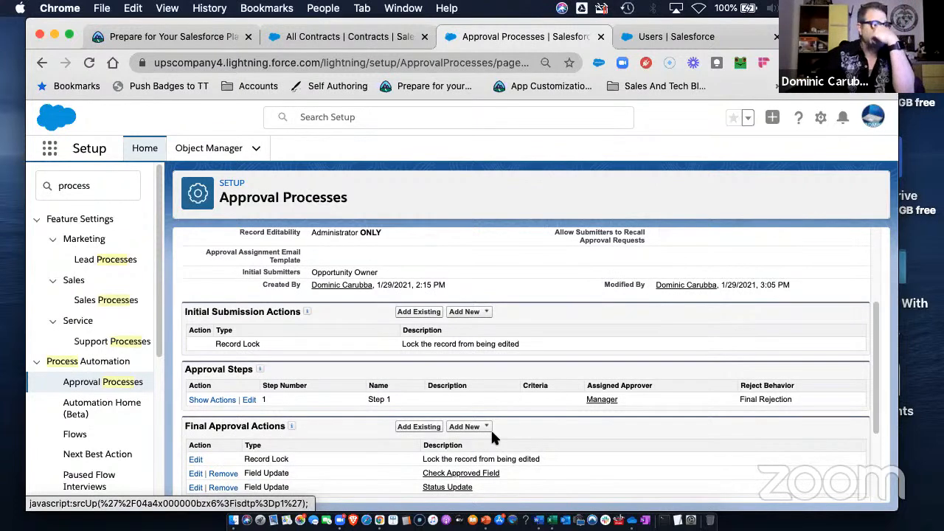
pyautogui.scroll(-1, 492, 437)
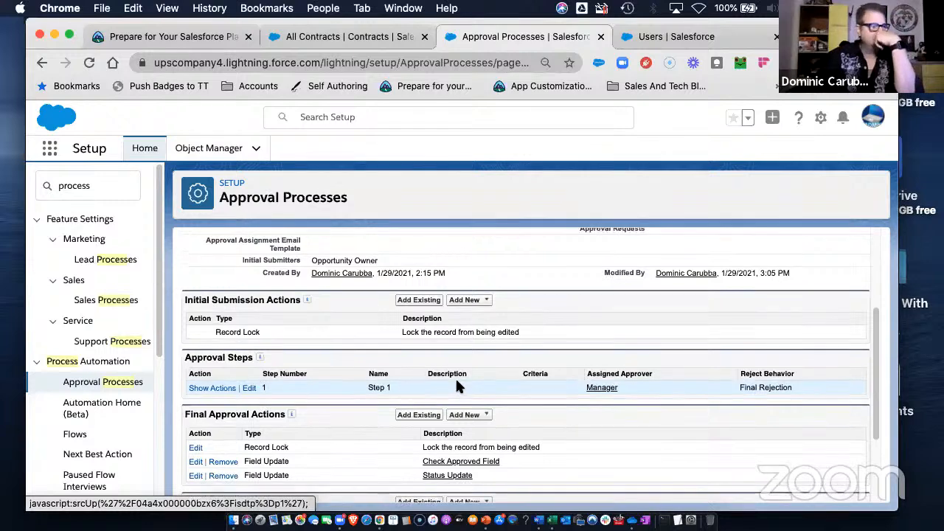
pyautogui.scroll(5, 455, 377)
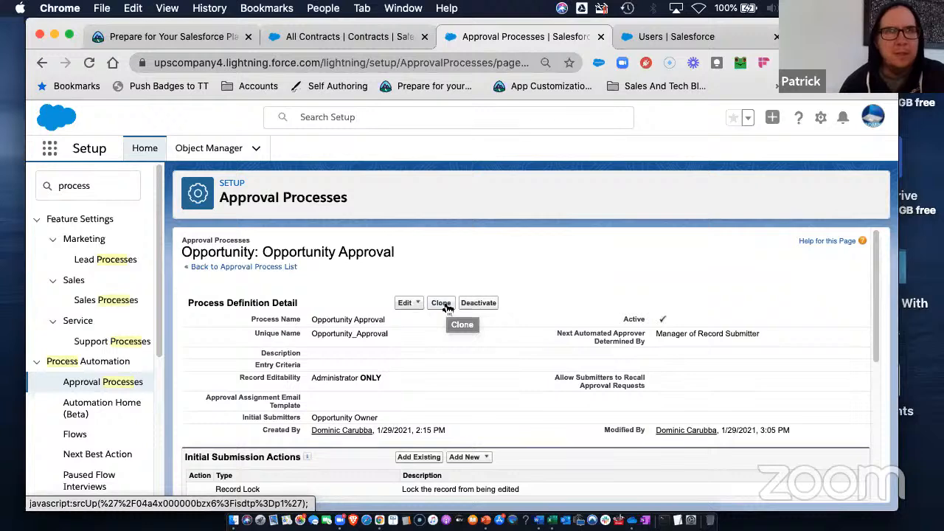
pyautogui.scroll(-2, 497, 381)
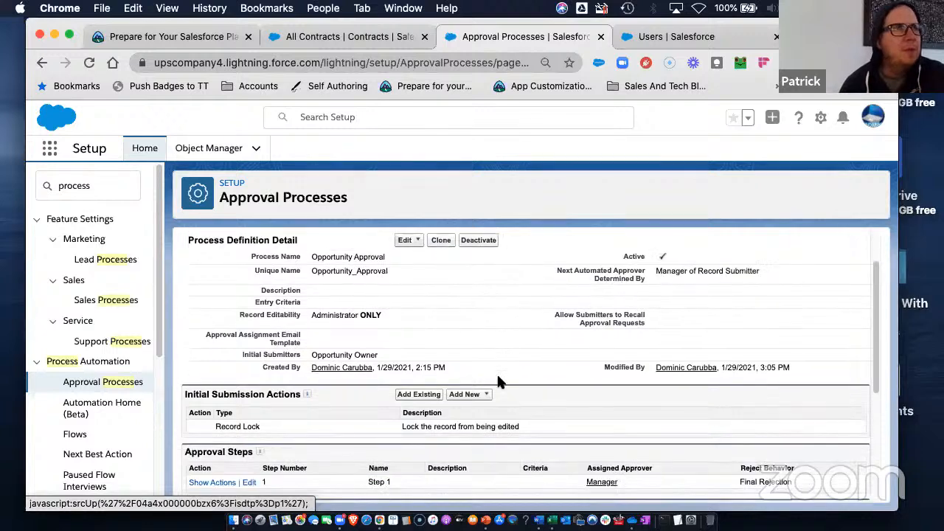
# Clone the Opportunity Approval process and try to save the copy under its existing name.
pyautogui.click(441, 244)
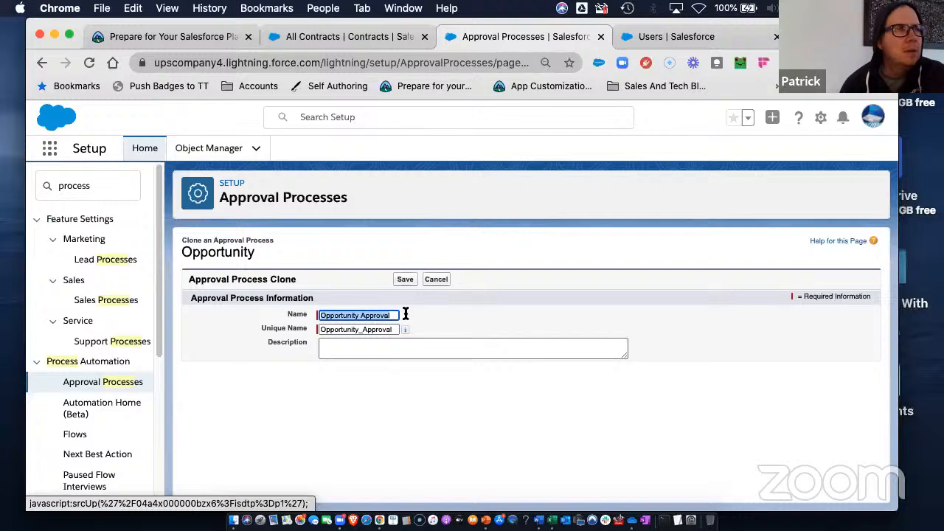
pyautogui.click(405, 279)
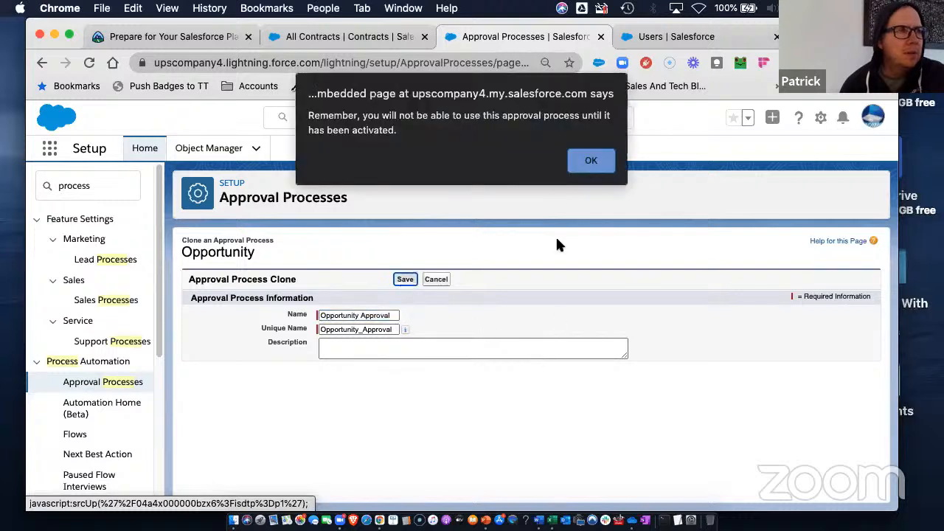
pyautogui.click(580, 172)
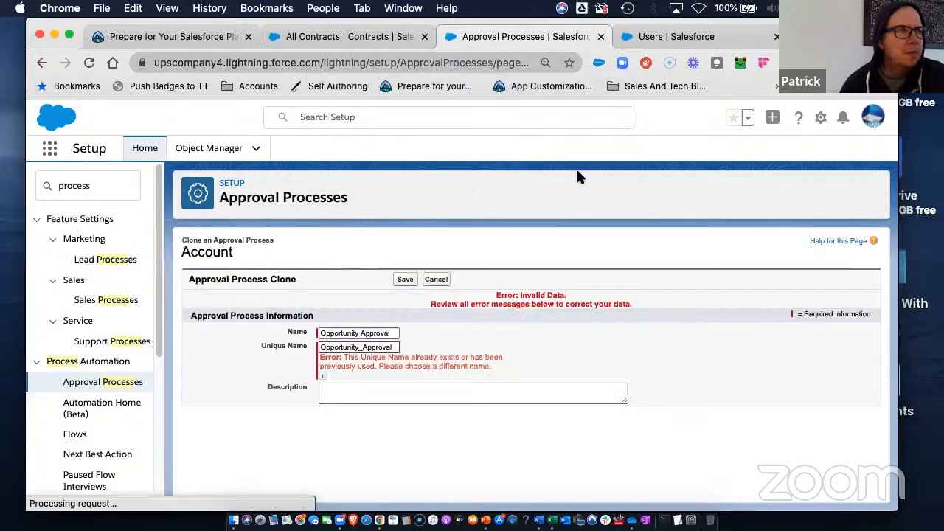
# Name the clone "Opportunity Approval with Criteria" with a matching unique name, describe it as "Adding Criteria", and save it.
pyautogui.click(396, 333)
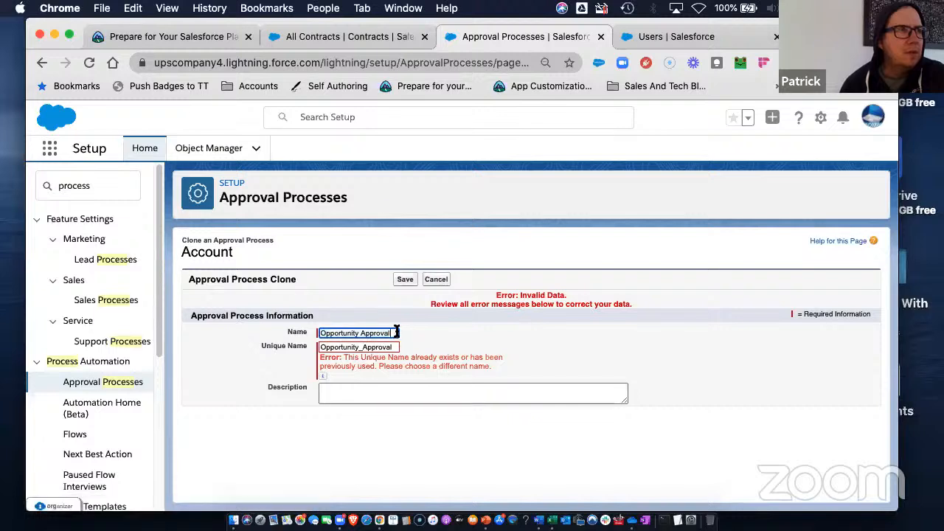
pyautogui.write('with Criteria')
pyautogui.press('Tab')
pyautogui.press('BackSpace')
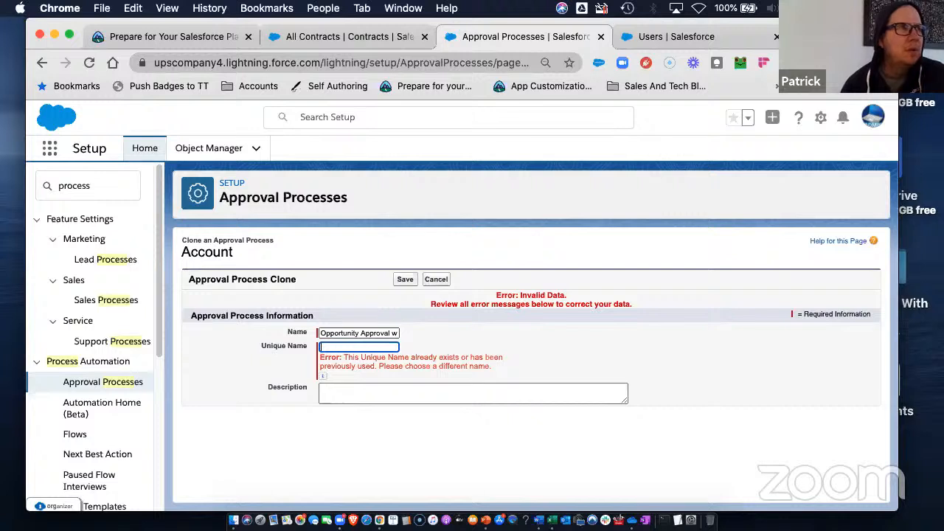
pyautogui.hotkey('shift', 'Tab')
pyautogui.press('Tab')
pyautogui.press('Tab')
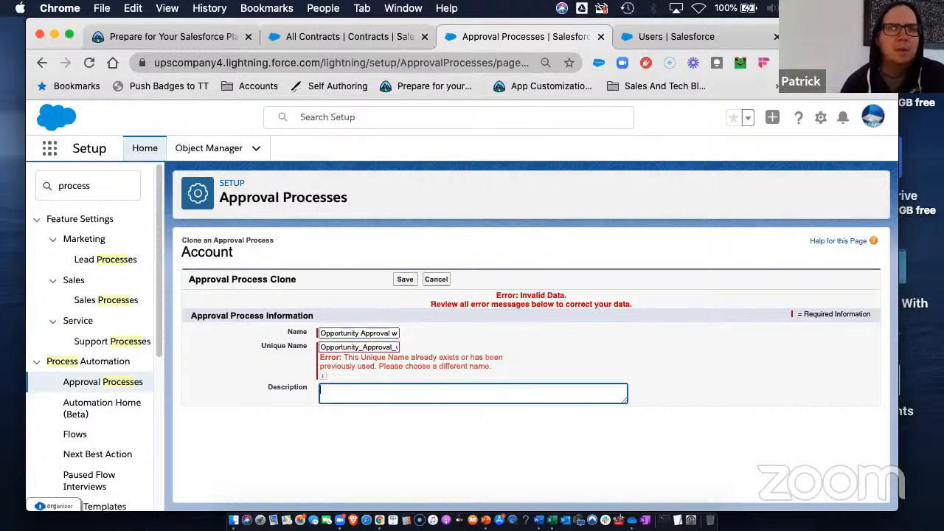
pyautogui.write('Adding Criteria')
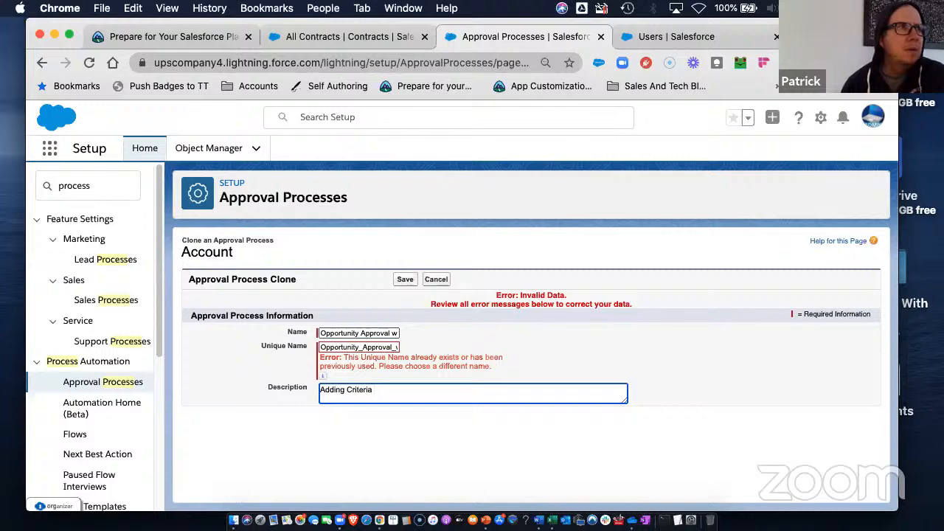
pyautogui.click(405, 278)
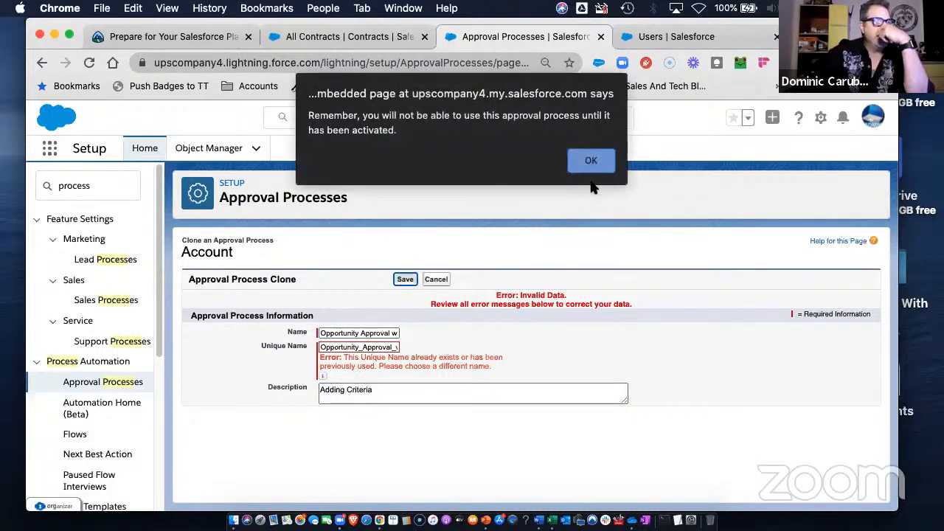
pyautogui.click(591, 159)
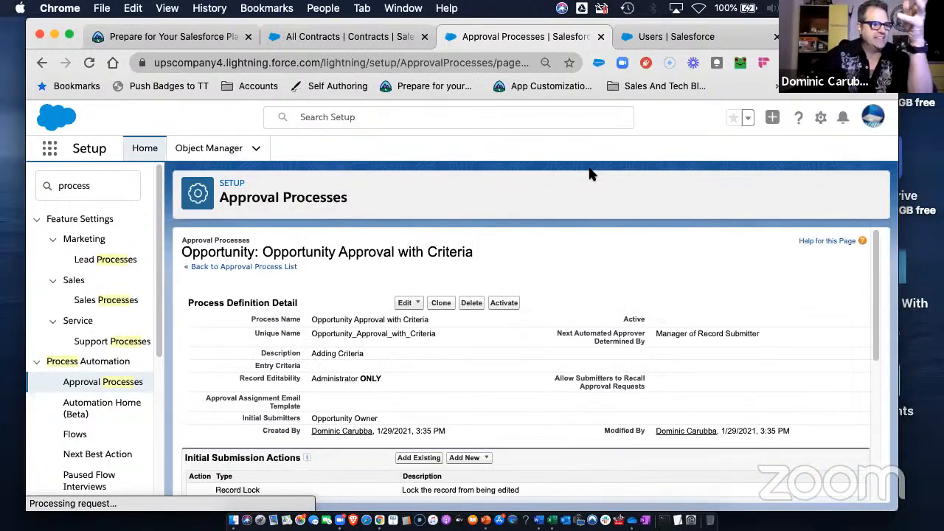
# Edit Step 1 of the cloned process so that records enter it only if criteria are met, else approve the record.
pyautogui.scroll(-3, 489, 361)
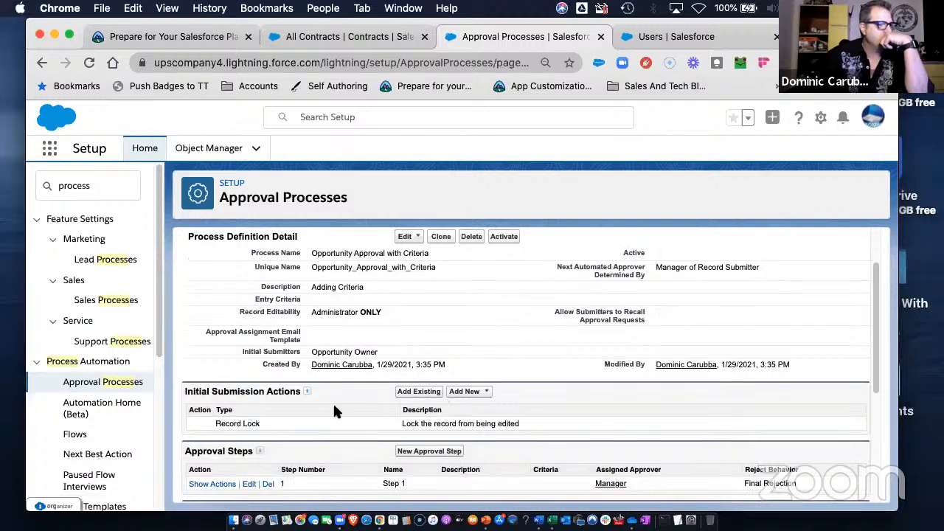
pyautogui.scroll(-2, 343, 421)
pyautogui.scroll(-1, 344, 421)
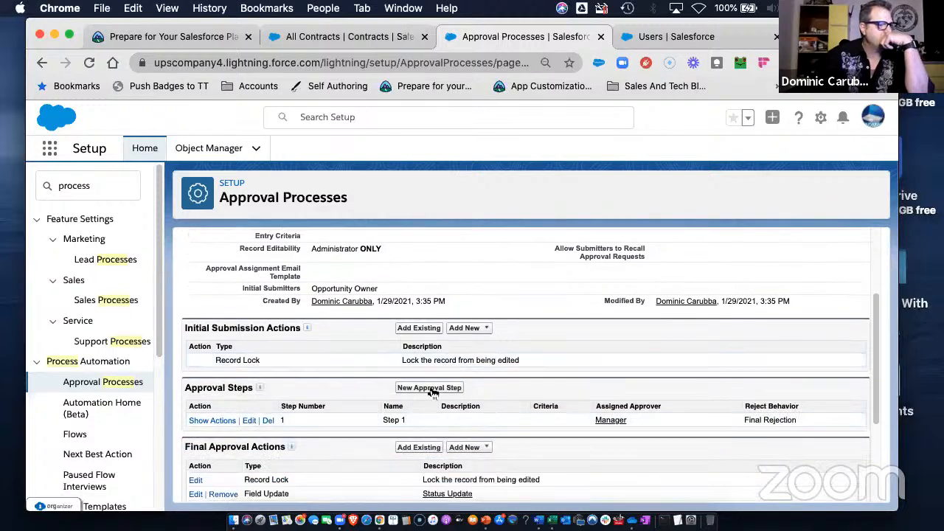
pyautogui.click(251, 419)
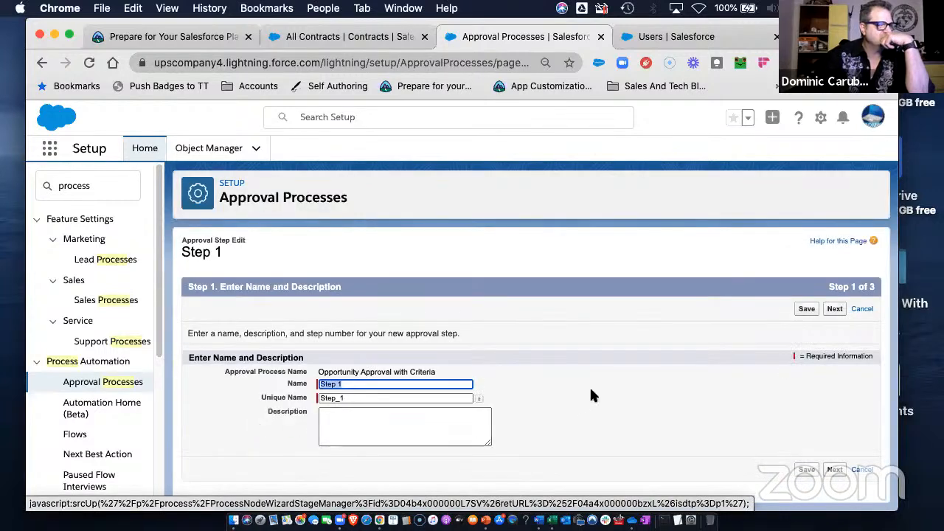
pyautogui.click(834, 309)
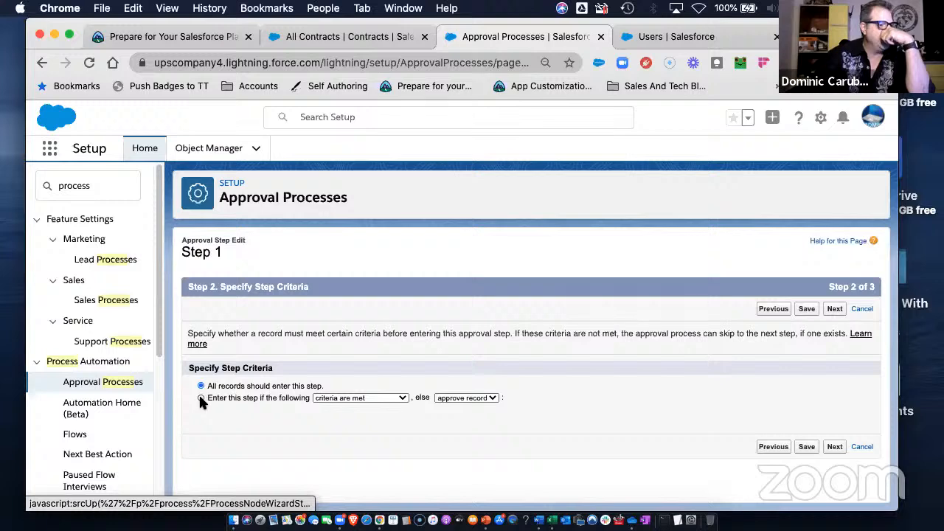
pyautogui.click(201, 397)
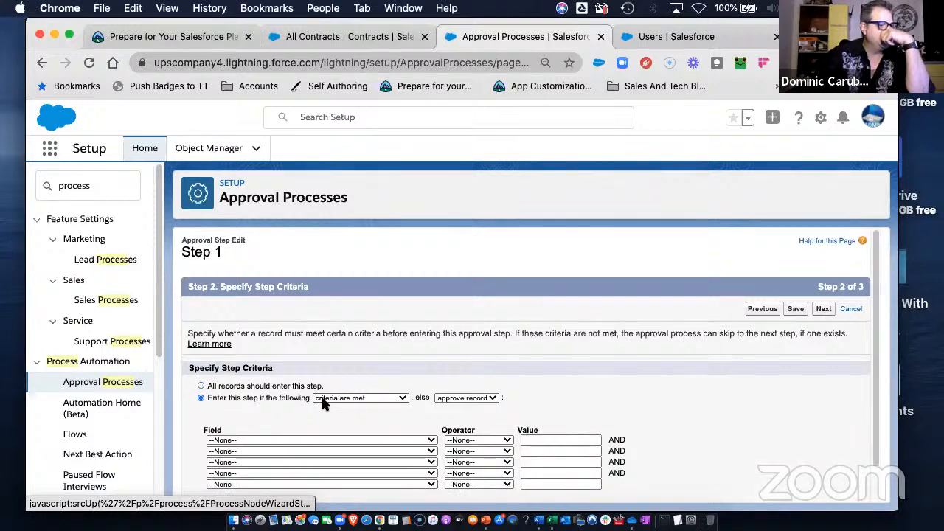
# Set the step criterion to Opportunity: Amount greater than 100000 and save the approval step.
pyautogui.click(305, 439)
pyautogui.click(277, 452)
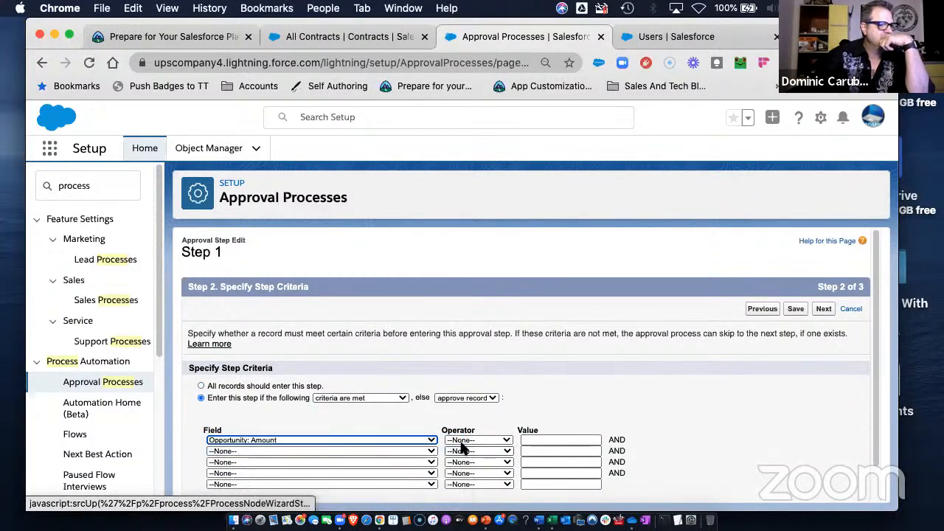
pyautogui.click(479, 440)
pyautogui.click(478, 483)
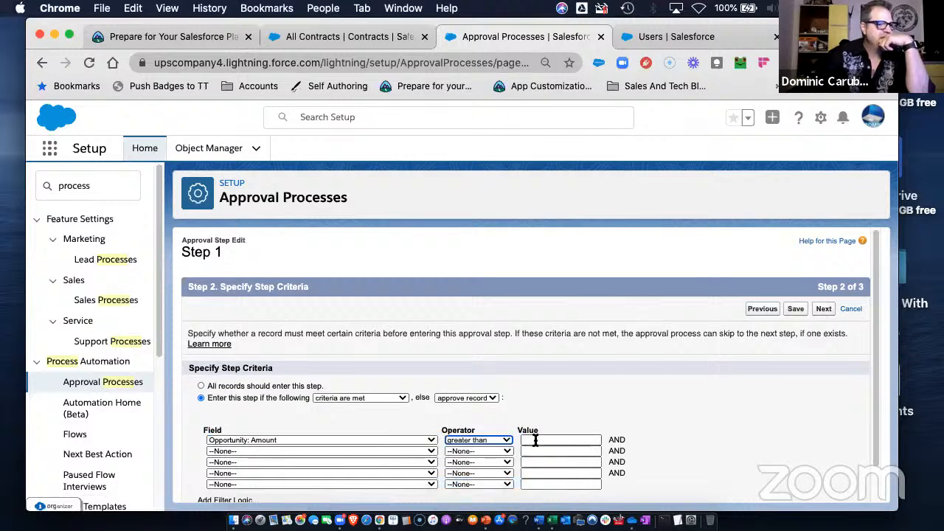
pyautogui.click(536, 441)
pyautogui.write('100')
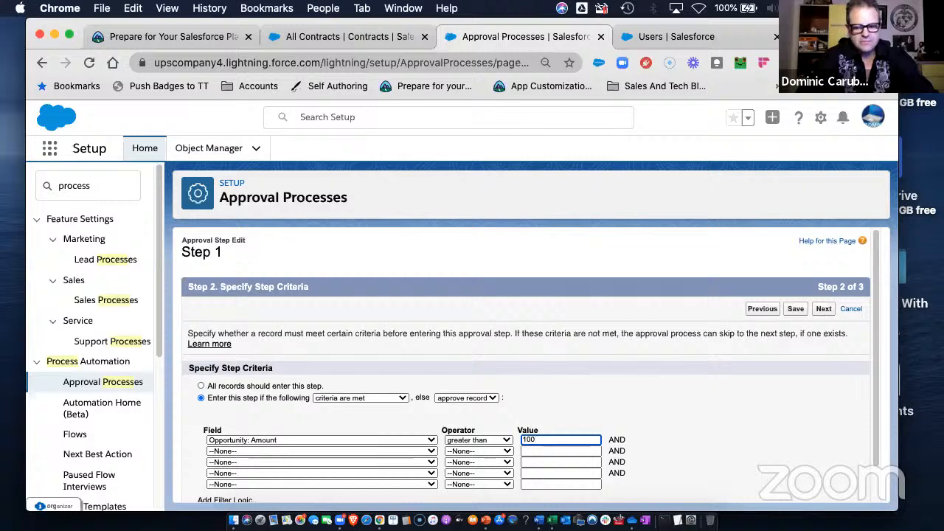
pyautogui.write('000')
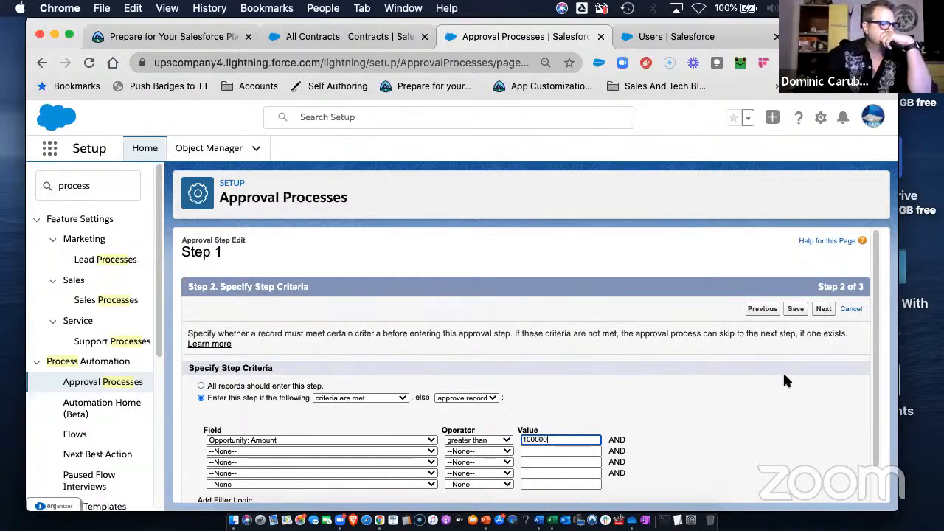
pyautogui.scroll(-1, 767, 405)
pyautogui.click(796, 490)
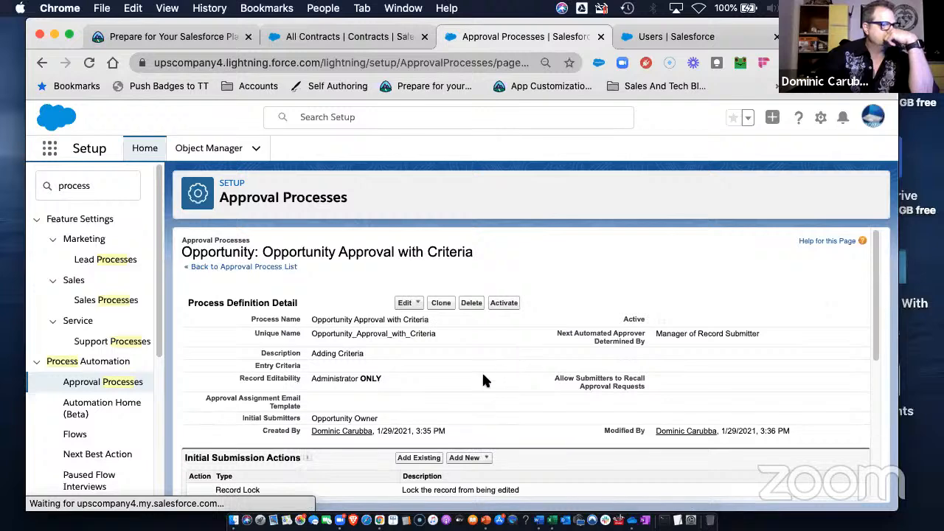
# Open the final approval record lock settings, try the option to unlock the record for editing, and cancel.
pyautogui.scroll(-5, 483, 380)
pyautogui.scroll(-2, 328, 413)
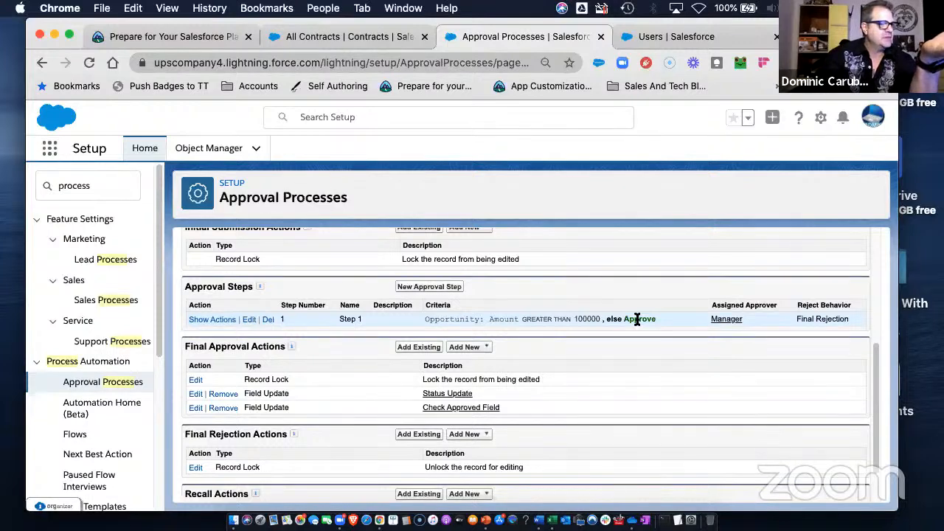
pyautogui.click(195, 380)
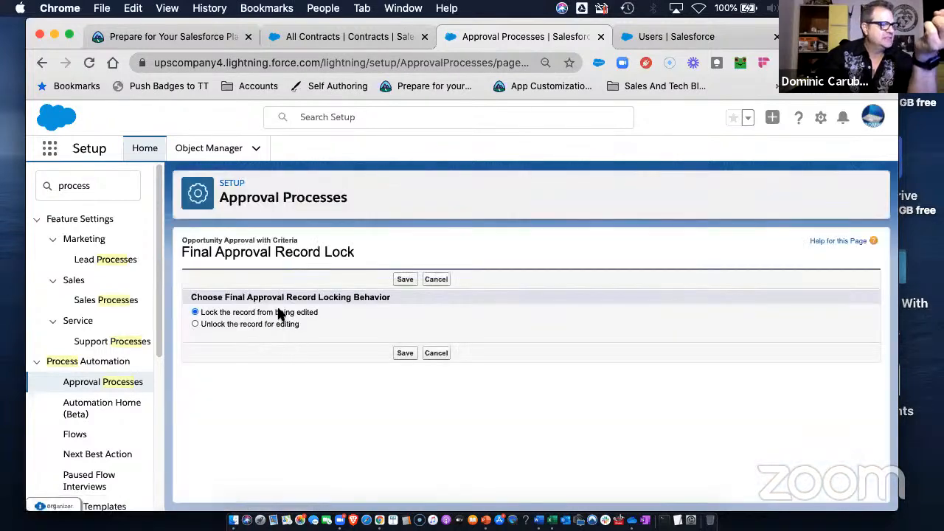
pyautogui.click(269, 329)
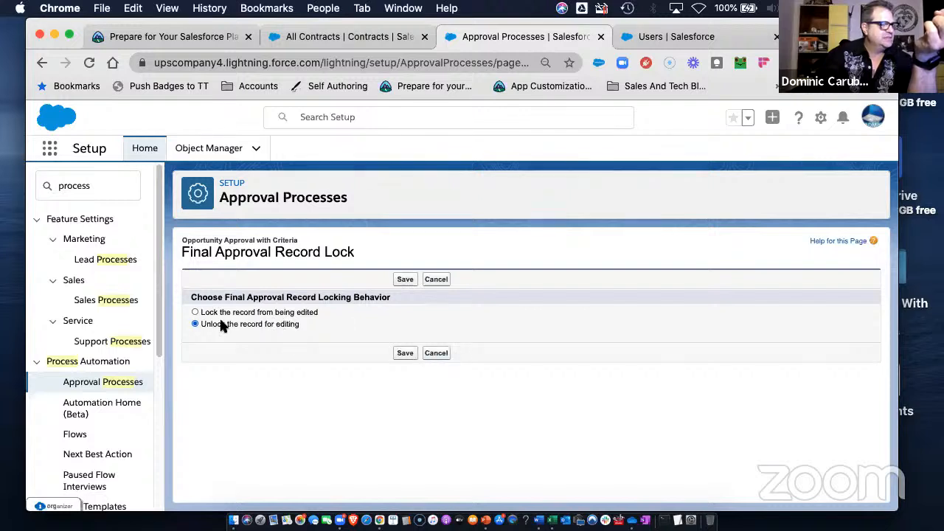
pyautogui.click(196, 312)
pyautogui.click(437, 354)
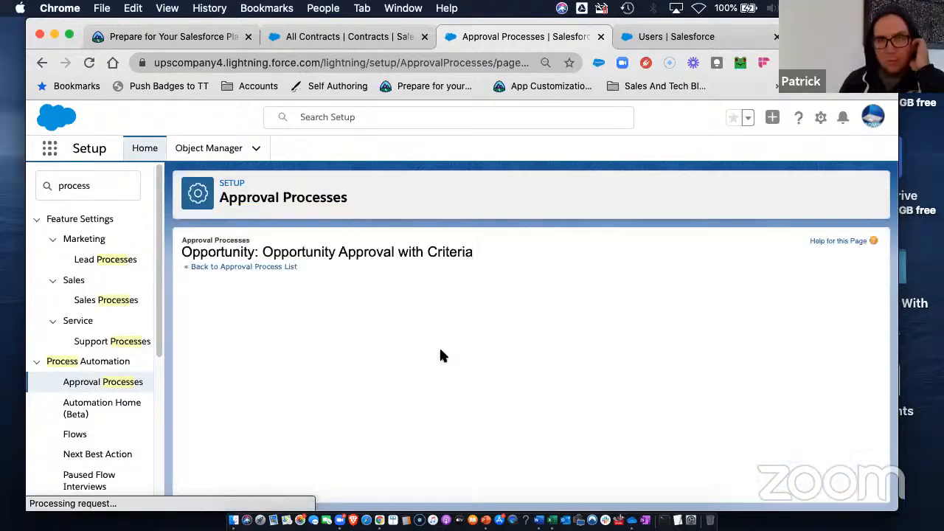
# Review the cloned process's approval step and final approval actions, and activate the Opportunity Approval with Criteria process.
pyautogui.scroll(-5, 398, 371)
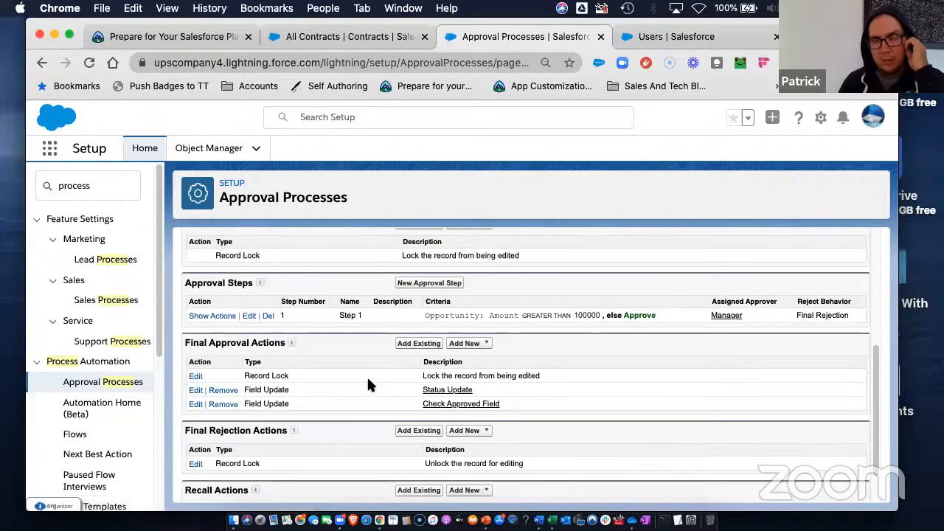
pyautogui.scroll(-1, 362, 385)
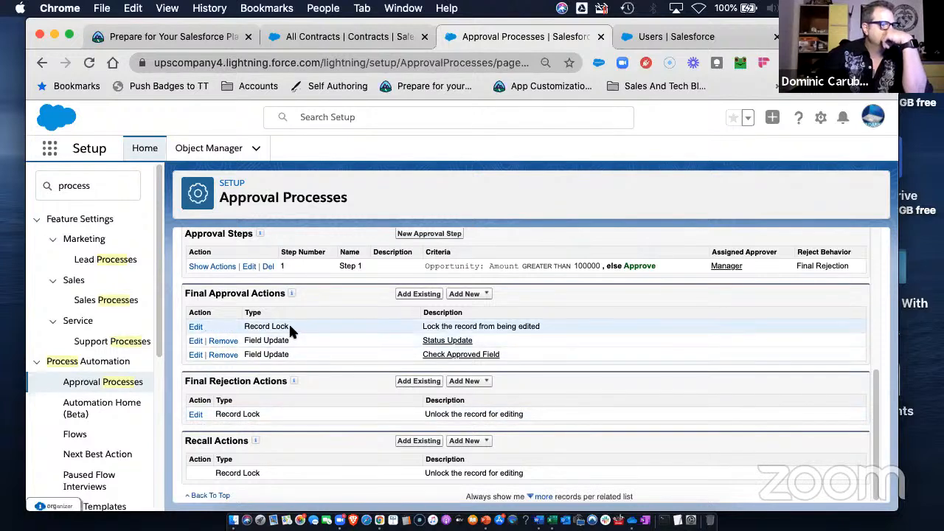
pyautogui.scroll(1, 296, 323)
pyautogui.moveTo(293, 313)
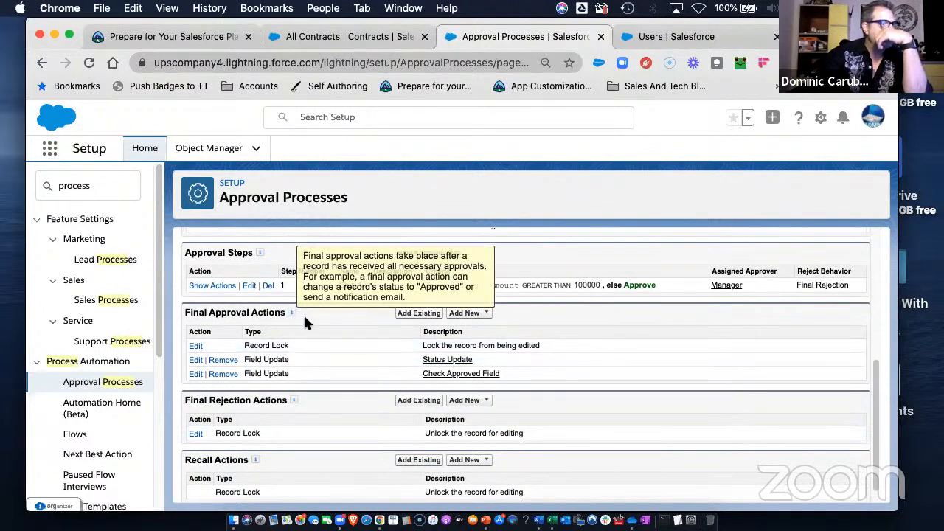
pyautogui.scroll(3, 303, 314)
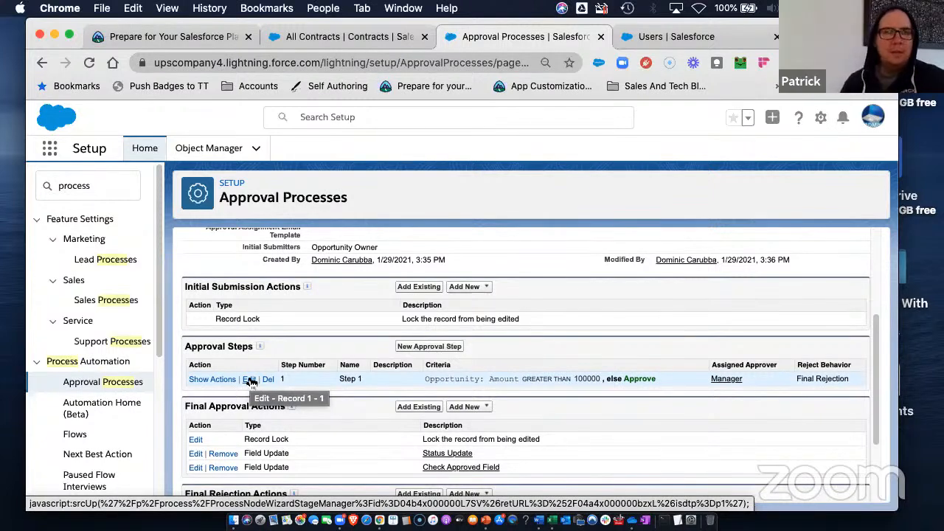
pyautogui.scroll(5, 251, 381)
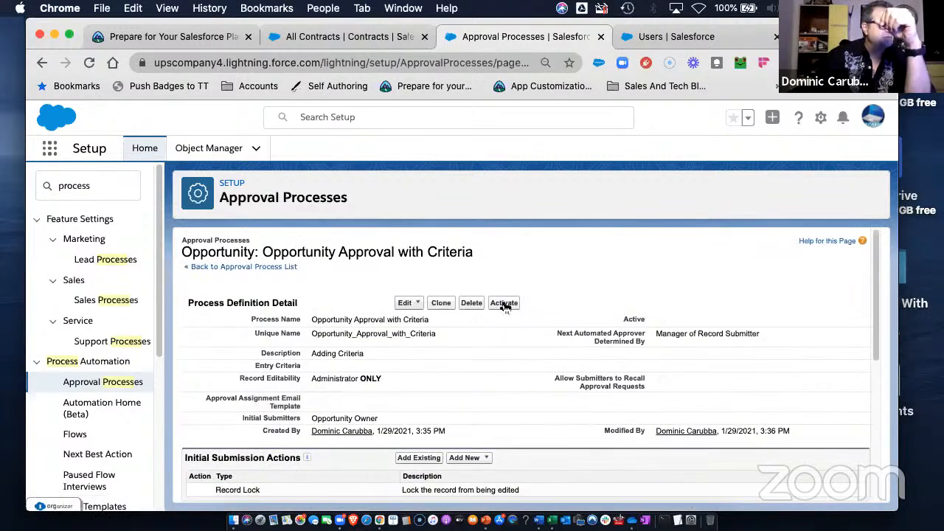
pyautogui.click(504, 305)
pyautogui.click(593, 182)
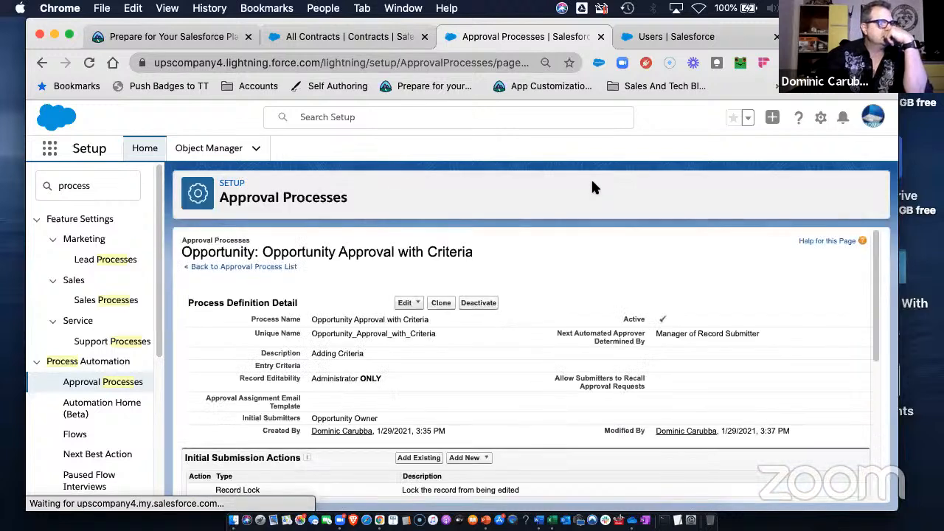
# Return to the Sales app's contract record and open the All Opportunities list.
pyautogui.click(313, 38)
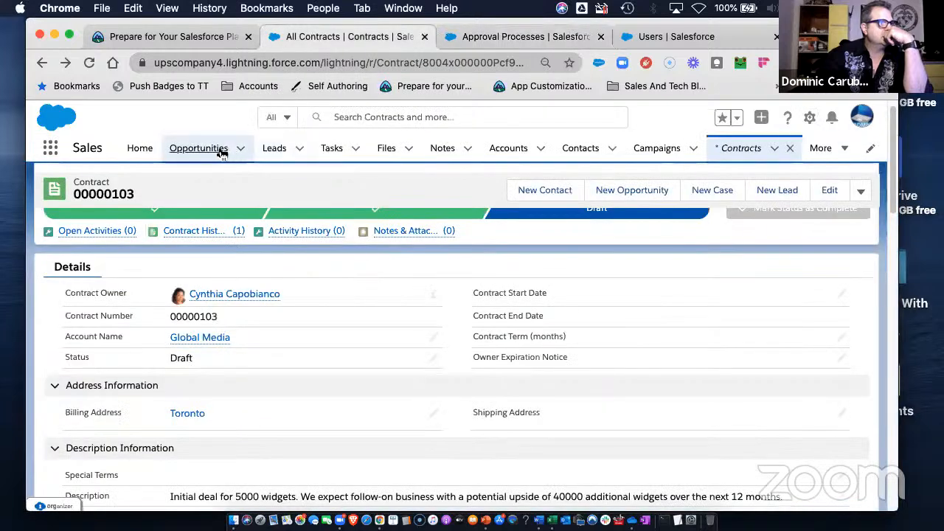
pyautogui.click(244, 150)
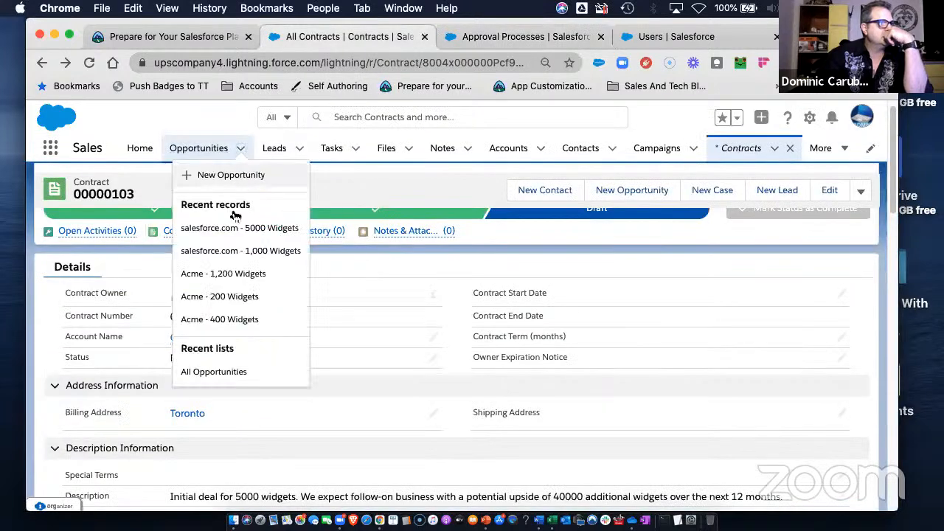
pyautogui.click(208, 377)
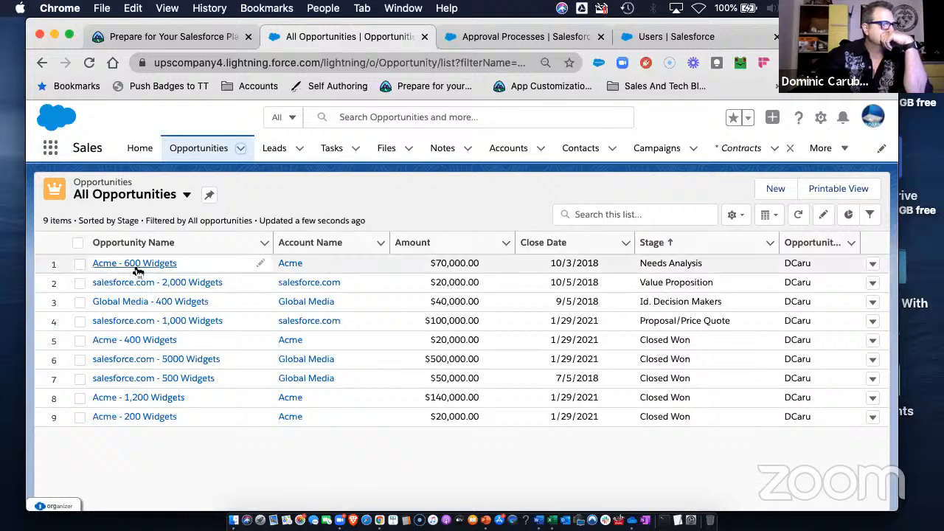
# Open the Acme - 600 Widgets opportunity and mark its current Needs Analysis stage as complete.
pyautogui.click(137, 270)
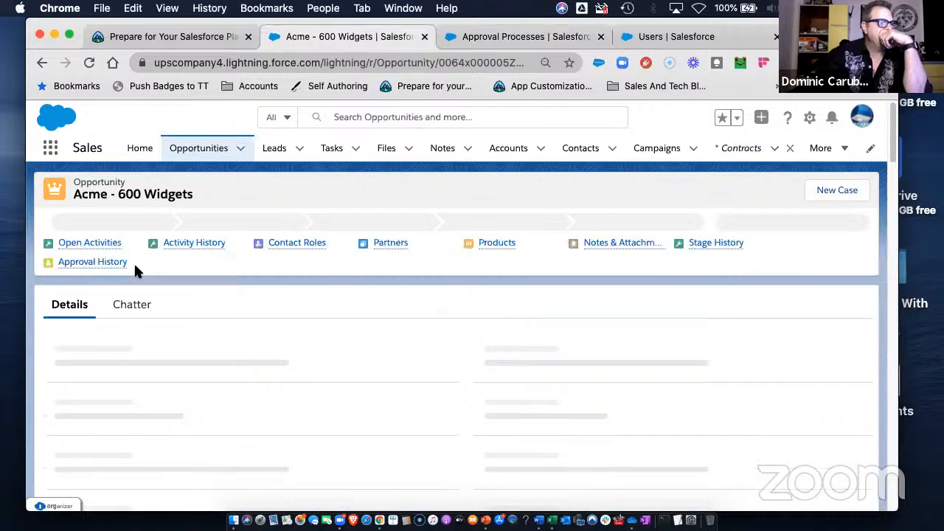
pyautogui.moveTo(134, 266)
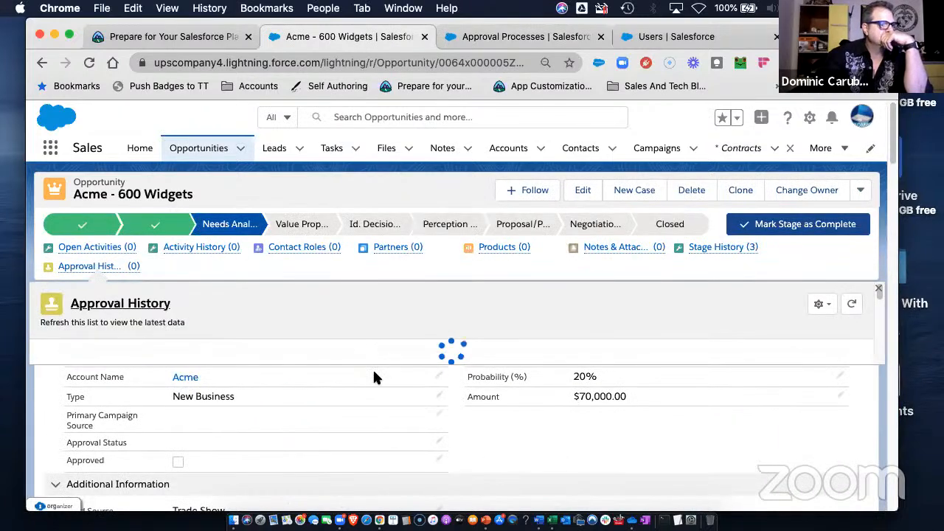
pyautogui.click(785, 232)
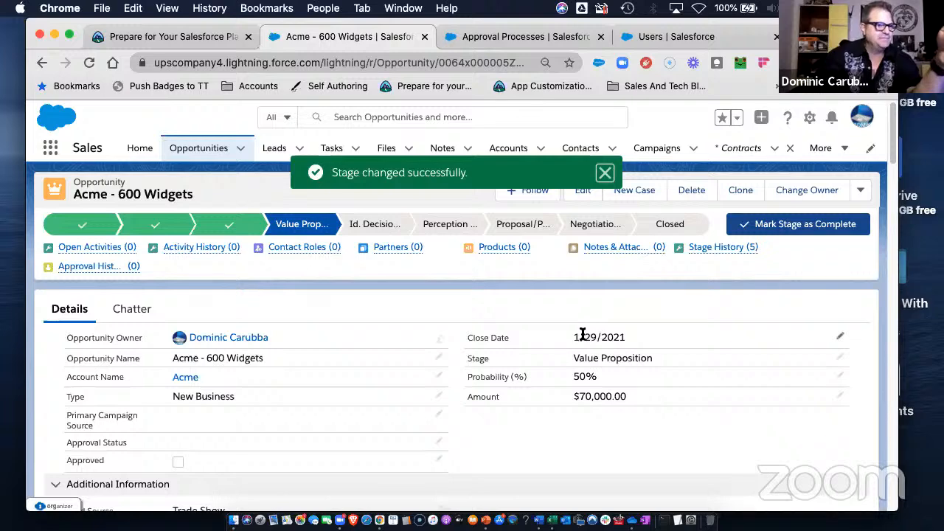
# Examine the close date and amount in the Acme - 600 Widgets opportunity details.
pyautogui.moveTo(573, 336); pyautogui.dragTo(624, 332)
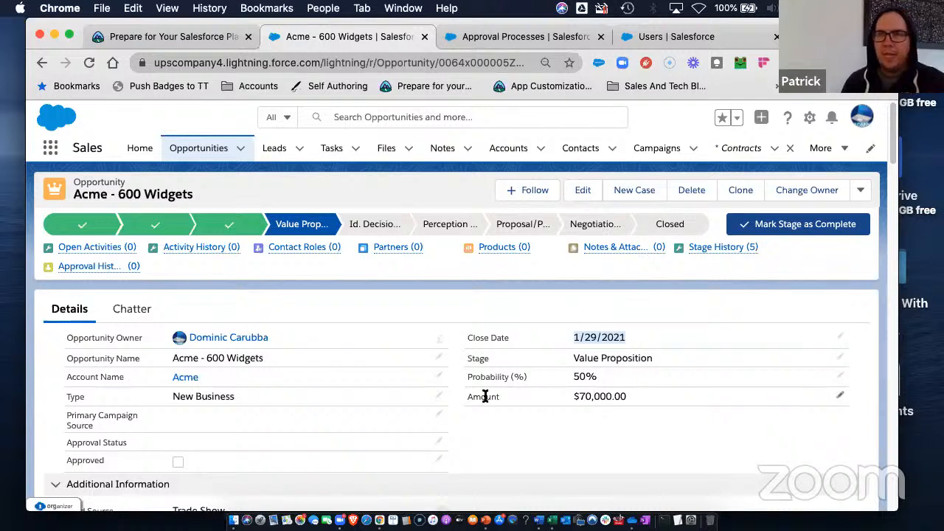
pyautogui.moveTo(469, 397); pyautogui.dragTo(654, 395)
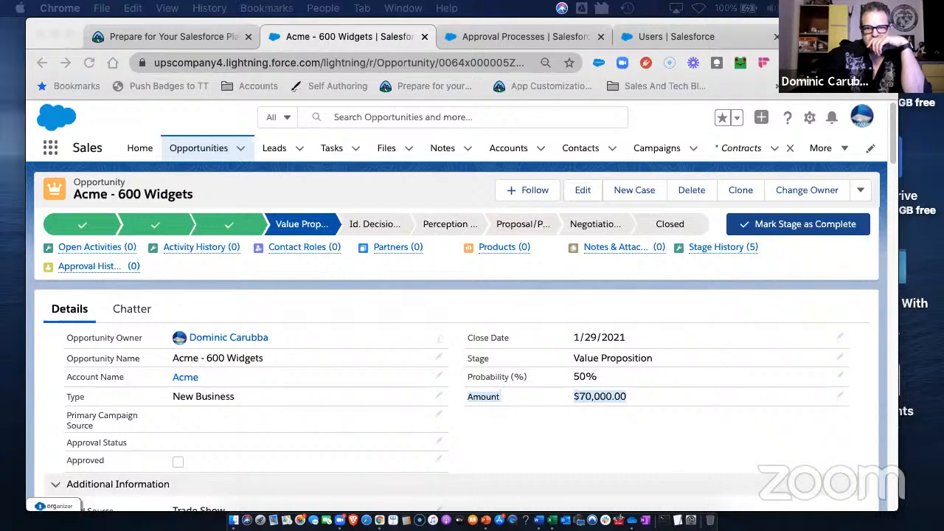
pyautogui.click(331, 391)
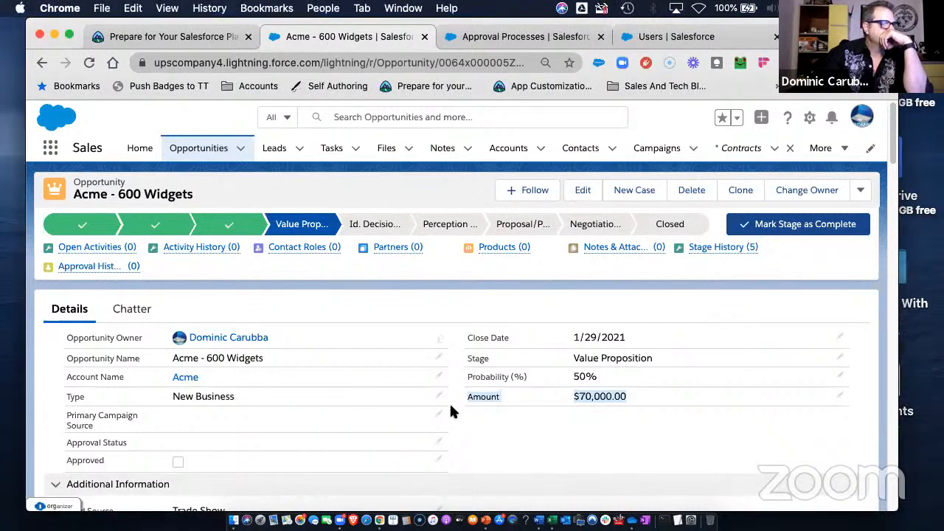
pyautogui.click(511, 416)
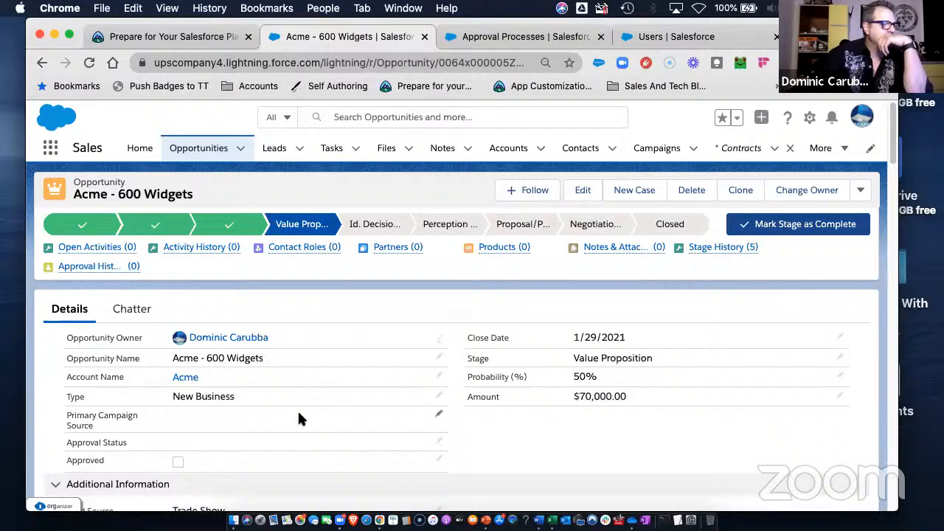
pyautogui.scroll(-1, 272, 418)
pyautogui.scroll(1, 687, 219)
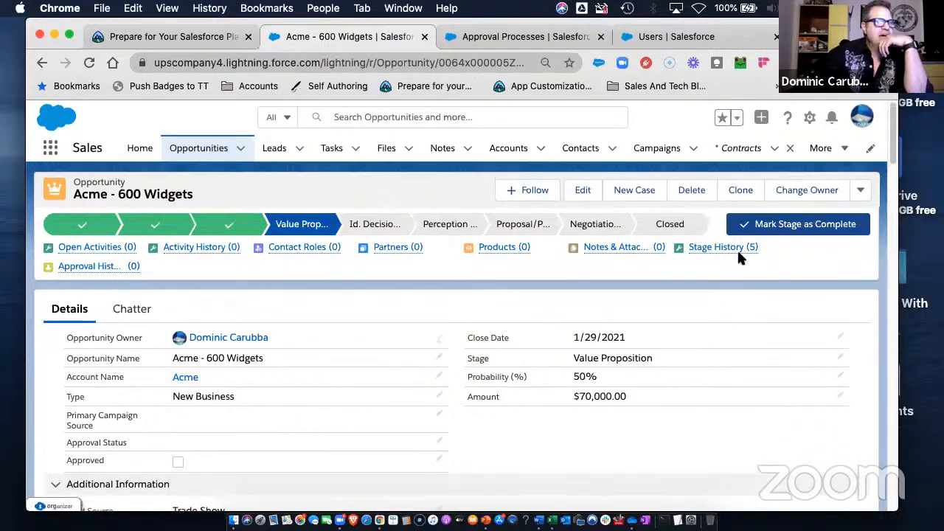
# Close the Acme - 600 Widgets opportunity with the stage Closed Won and save it.
pyautogui.click(669, 225)
pyautogui.click(805, 231)
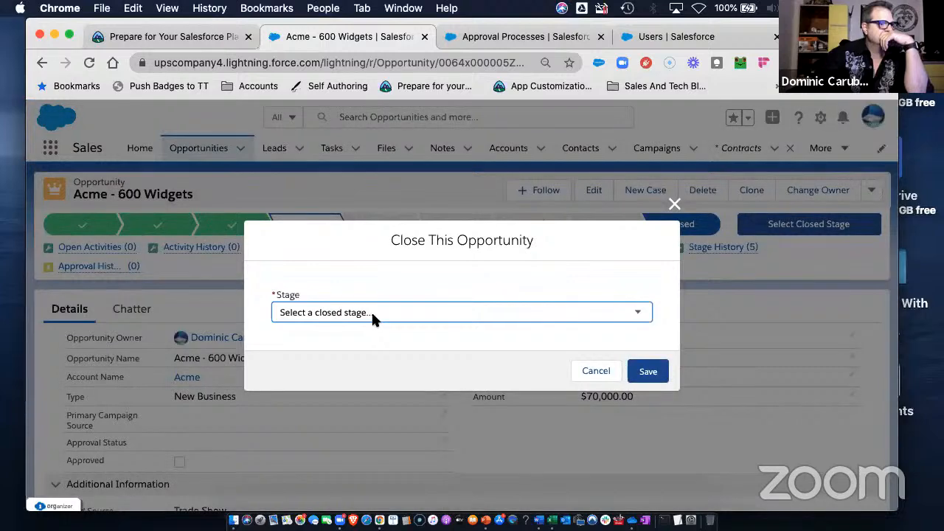
pyautogui.click(371, 312)
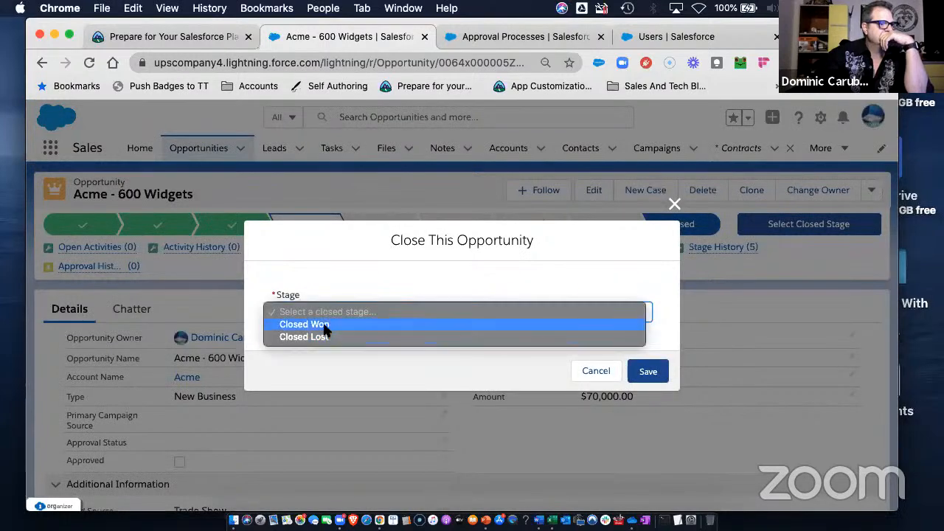
pyautogui.click(323, 320)
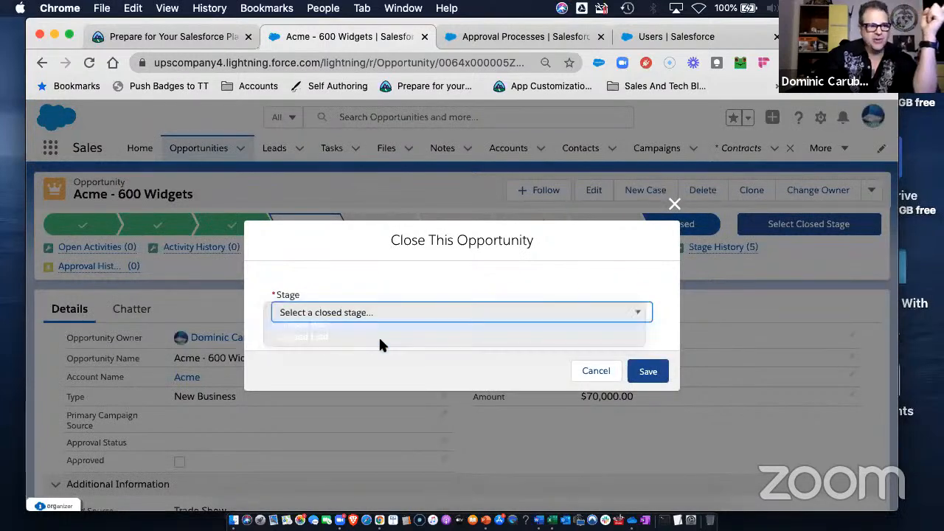
pyautogui.click(648, 373)
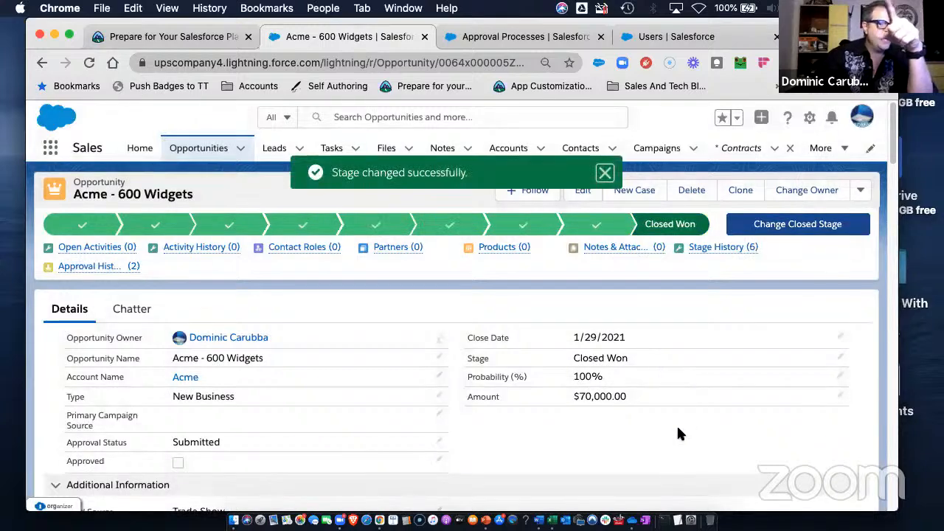
# Return to the list of opportunity approval processes in Setup and deactivate the Opportunity Approval process.
pyautogui.click(533, 41)
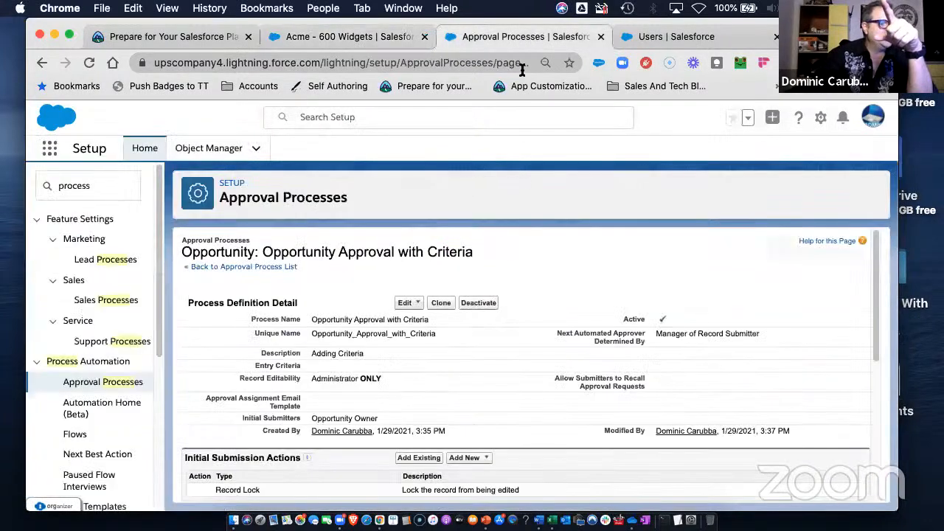
pyautogui.scroll(-1, 540, 334)
pyautogui.scroll(-1, 538, 333)
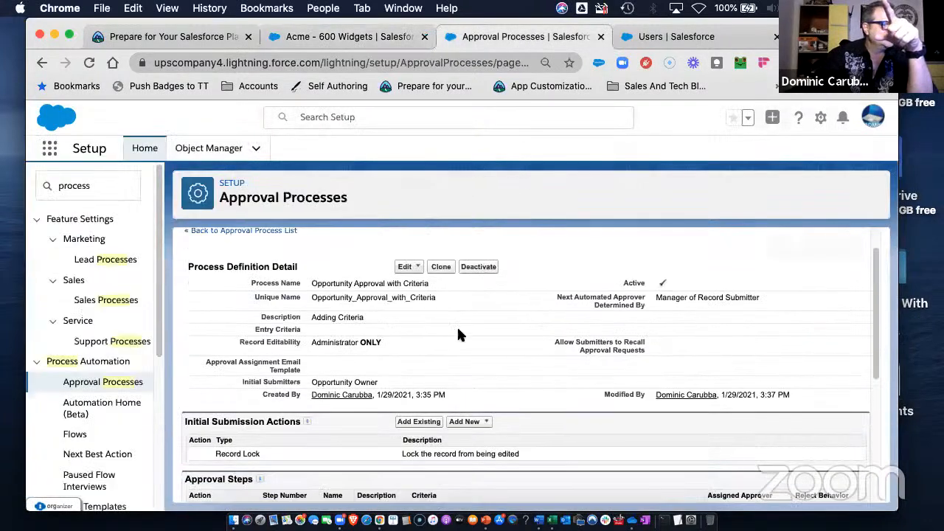
pyautogui.scroll(2, 456, 325)
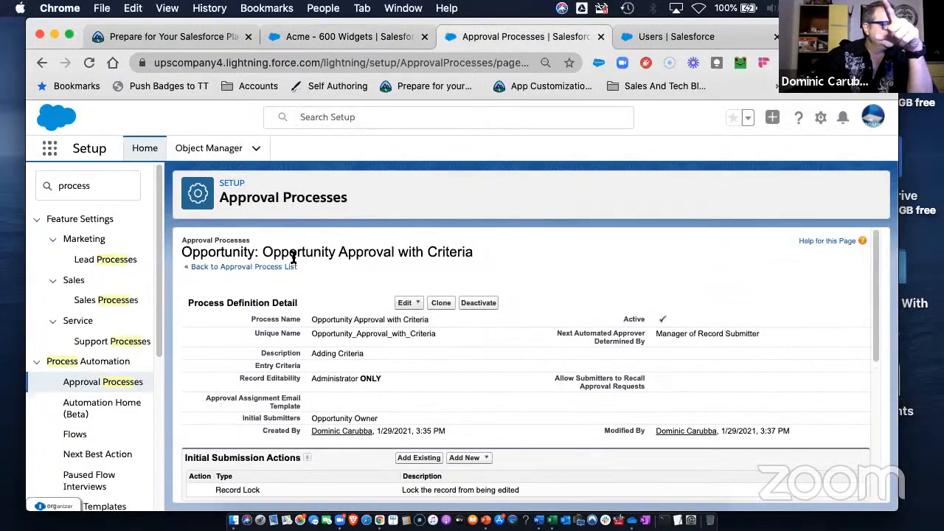
pyautogui.click(230, 270)
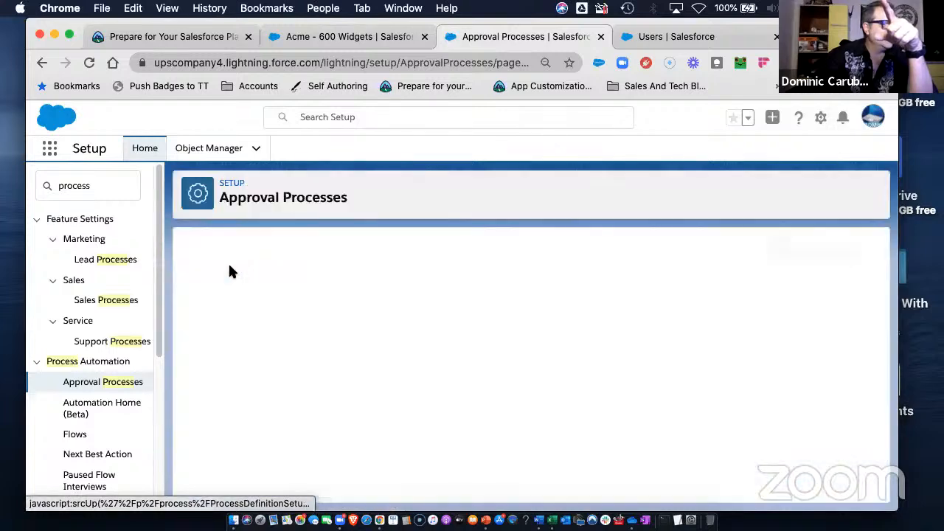
pyautogui.scroll(-2, 362, 354)
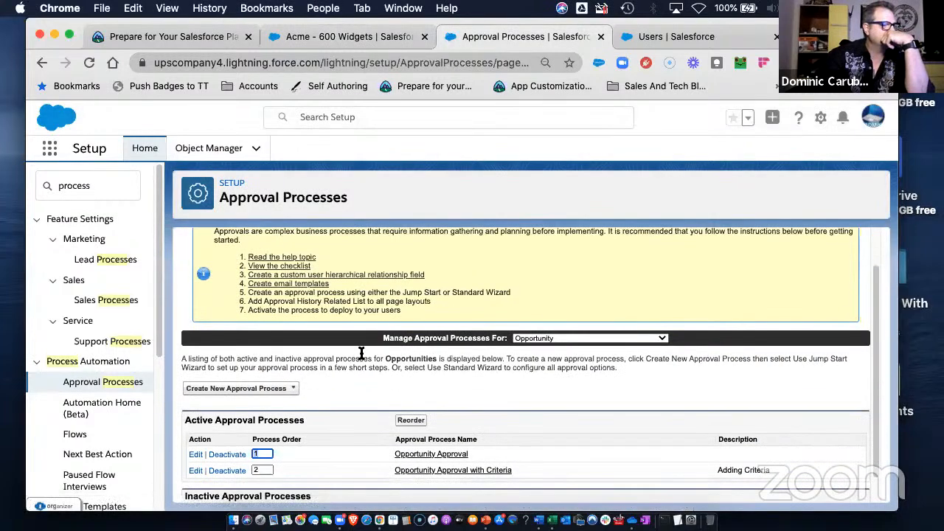
pyautogui.scroll(-1, 347, 391)
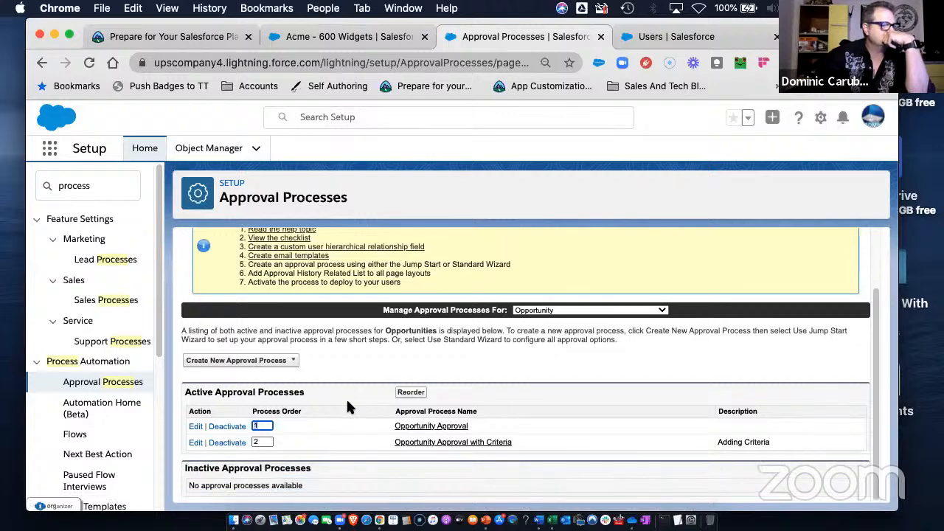
pyautogui.click(231, 429)
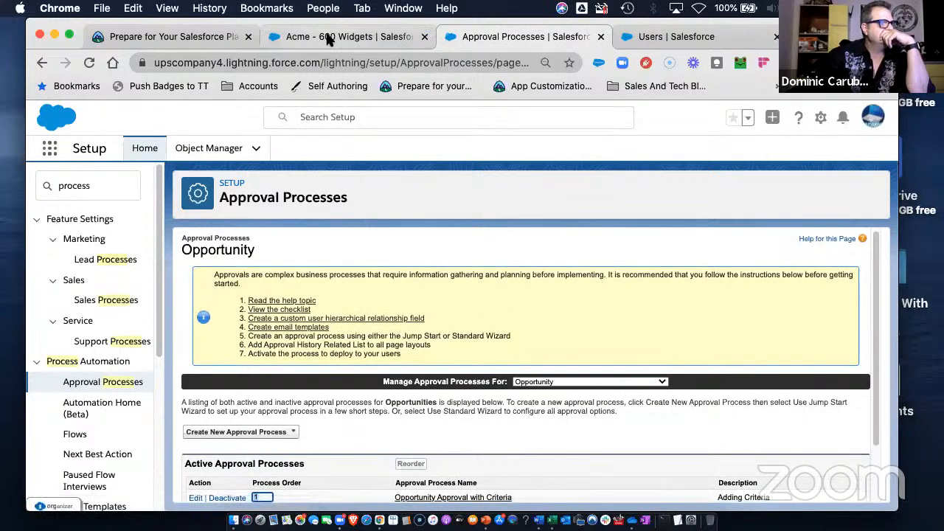
# In the active users list, open the login link of the user with the CEO role in an incognito window.
pyautogui.click(678, 38)
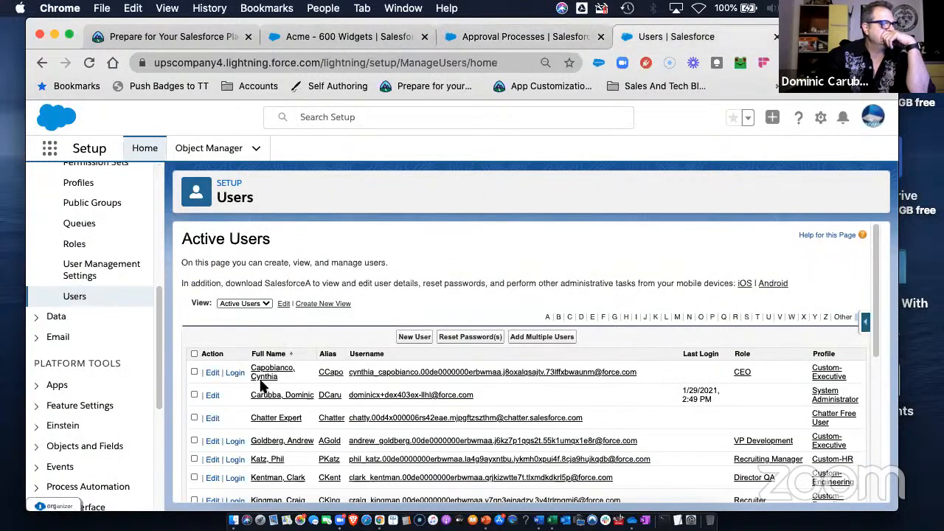
pyautogui.rightClick(236, 373)
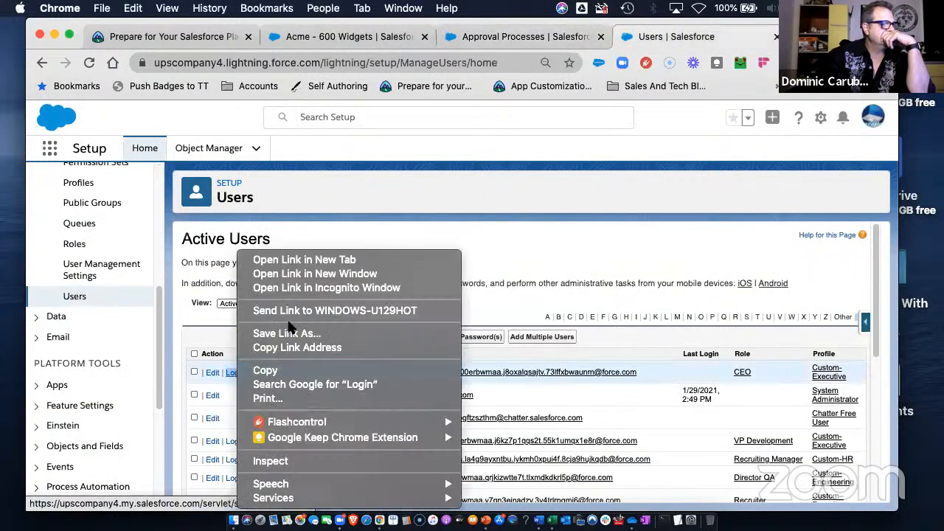
pyautogui.click(324, 289)
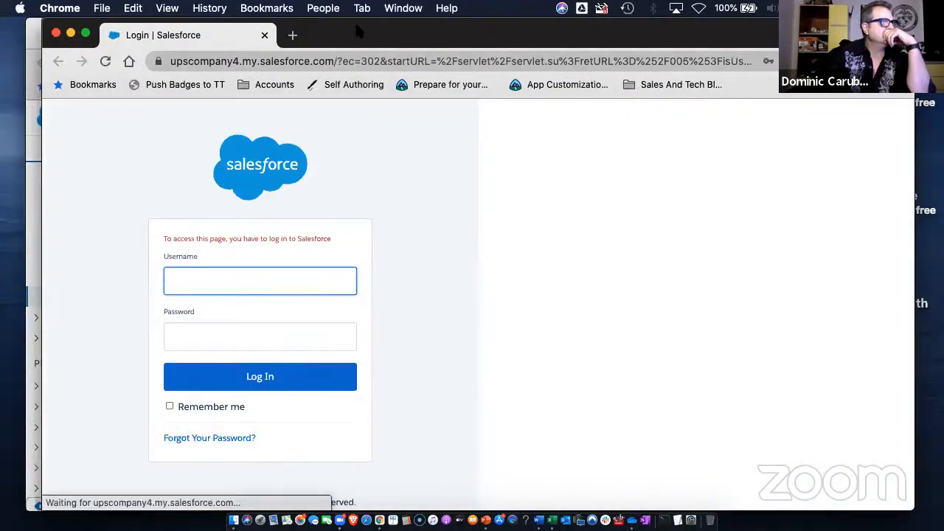
pyautogui.moveTo(359, 43); pyautogui.dragTo(569, 38)
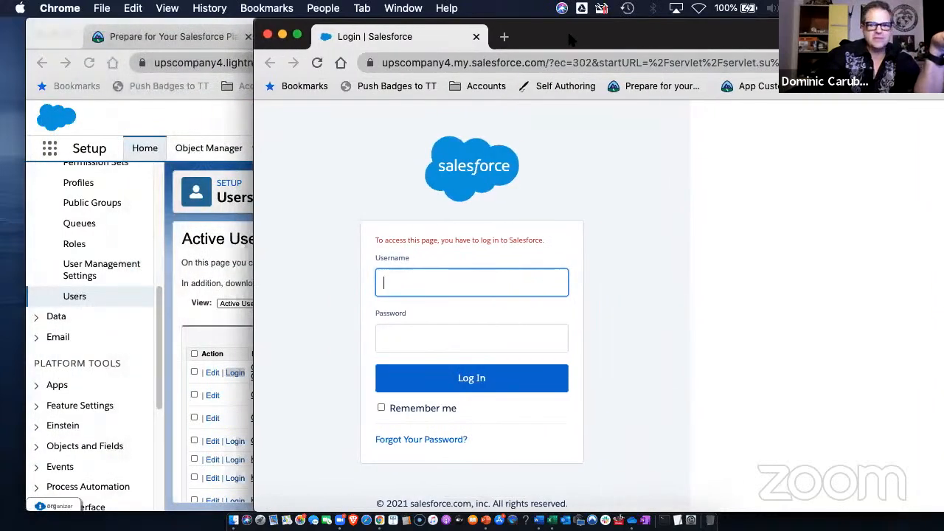
pyautogui.moveTo(569, 38); pyautogui.dragTo(513, 43)
# Log in to Salesforce in the incognito window with the administrator's saved username and password.
pyautogui.click(359, 282)
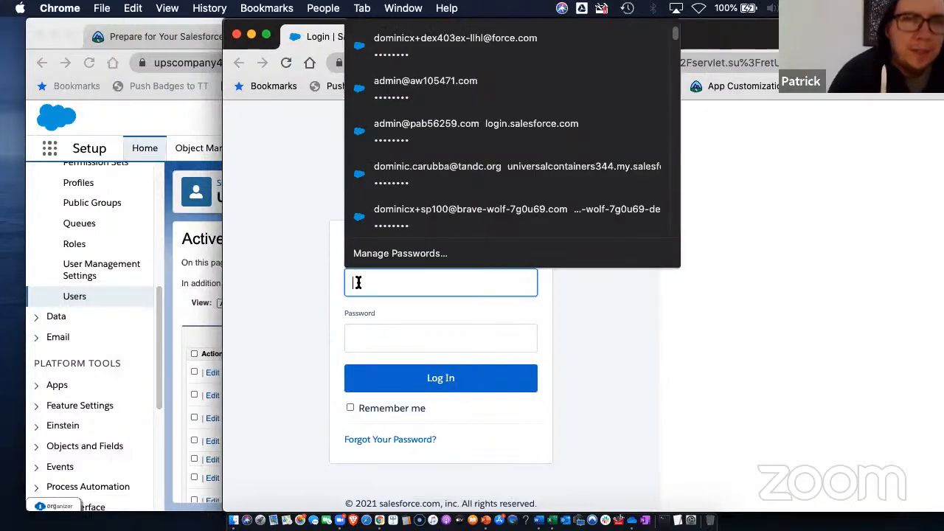
pyautogui.click(434, 48)
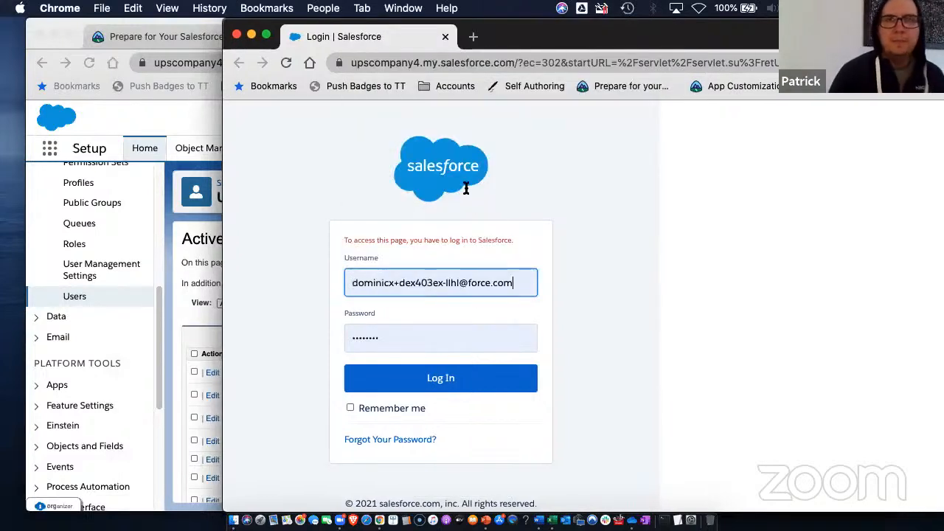
pyautogui.click(434, 382)
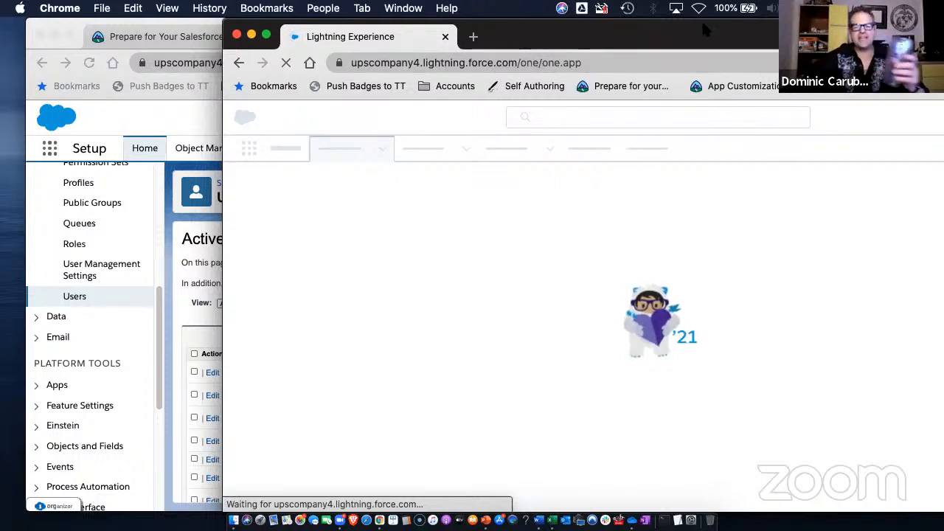
pyautogui.moveTo(703, 30); pyautogui.dragTo(529, 42)
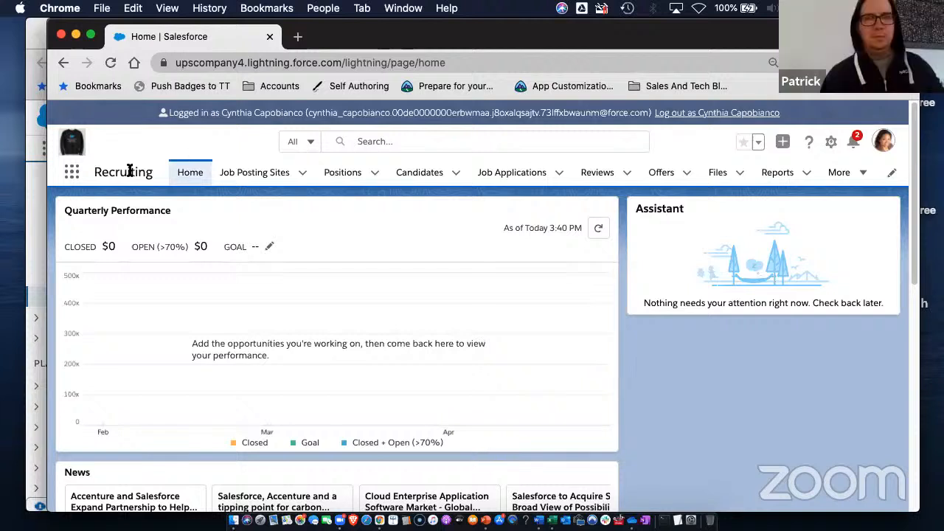
# Find the Approval Requests item by searching for "ap" among the apps and items, and open it.
pyautogui.click(73, 174)
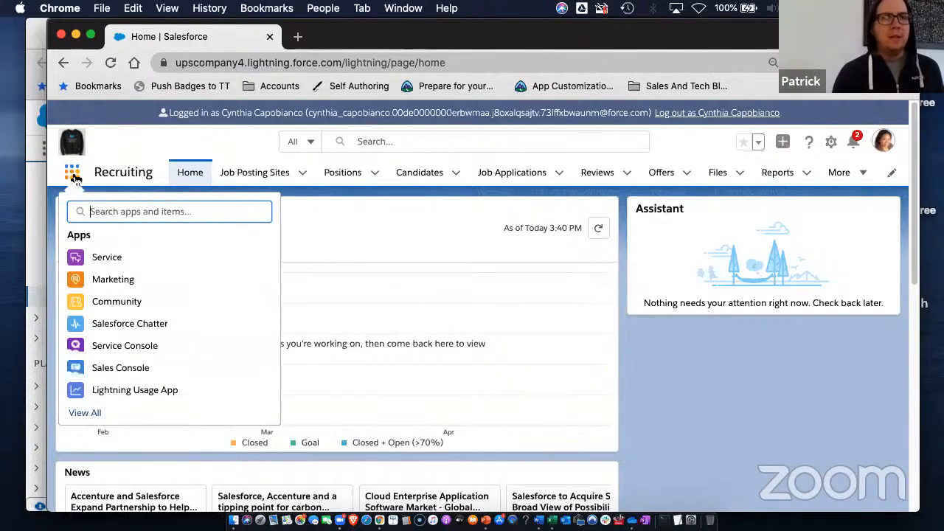
pyautogui.write('ap')
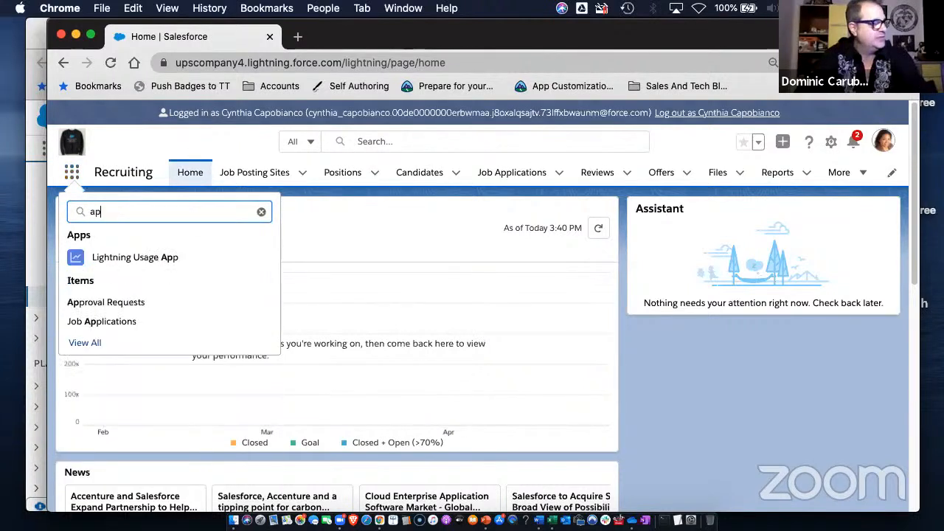
pyautogui.write('ro\\\\')
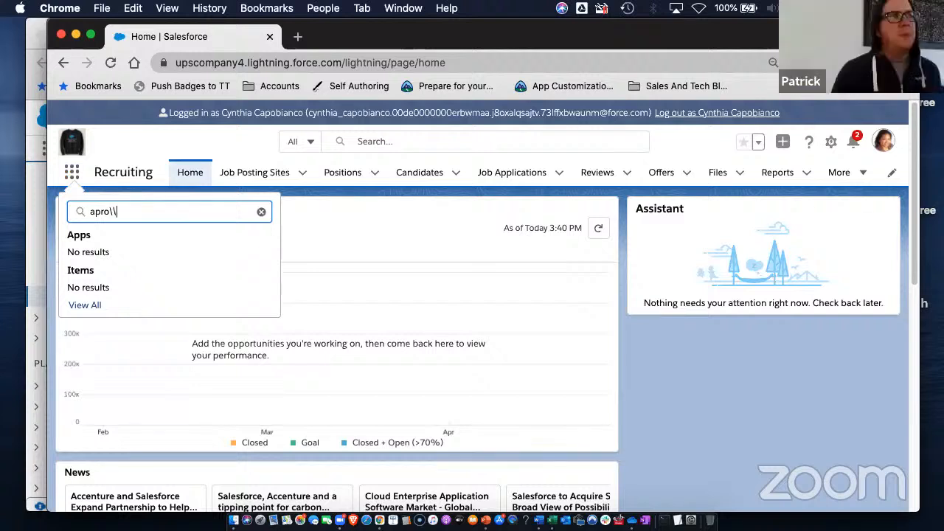
pyautogui.press('BackSpace')
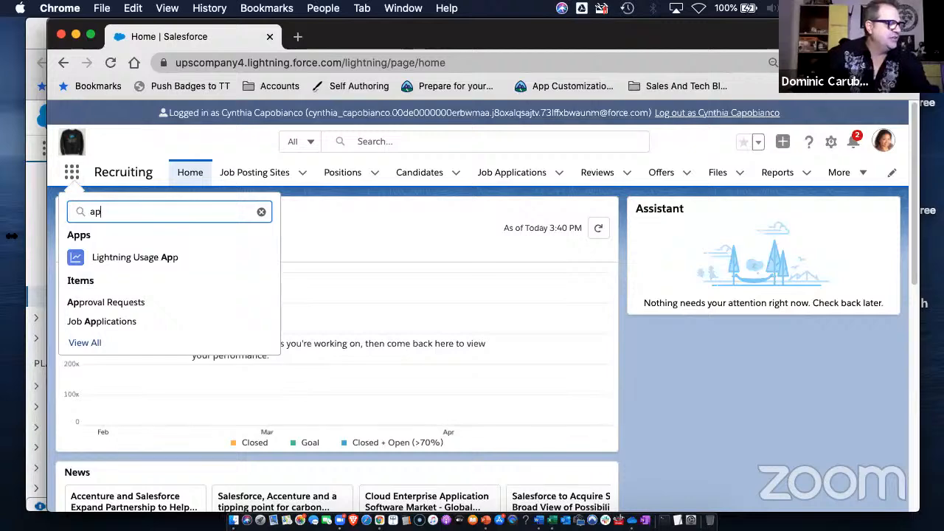
pyautogui.click(98, 301)
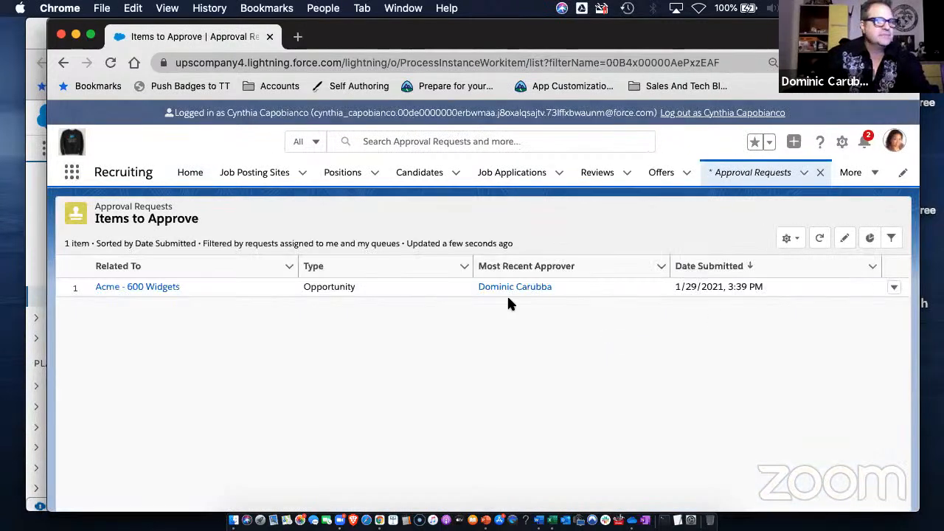
# Open the approval request for Acme - 600 Widgets, dismiss the record page settings prompt, and open its opportunity in a new tab.
pyautogui.click(124, 288)
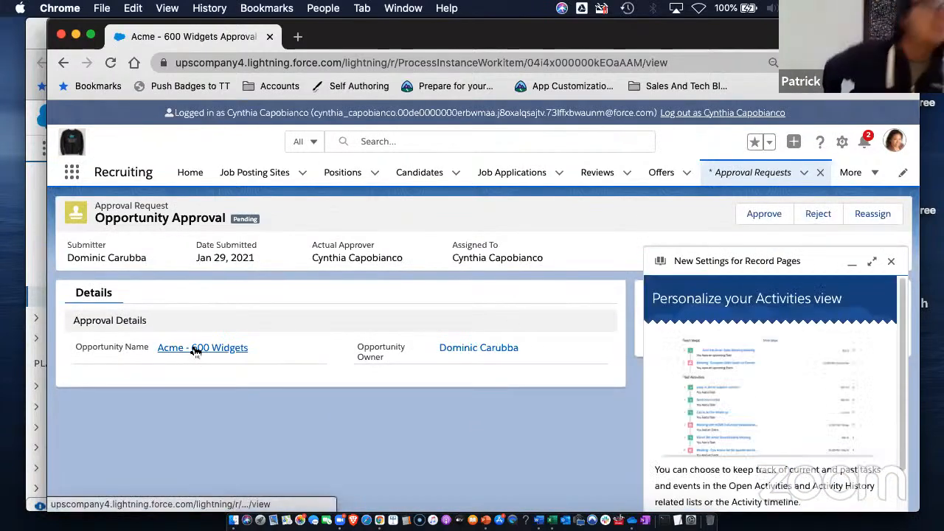
pyautogui.click(893, 262)
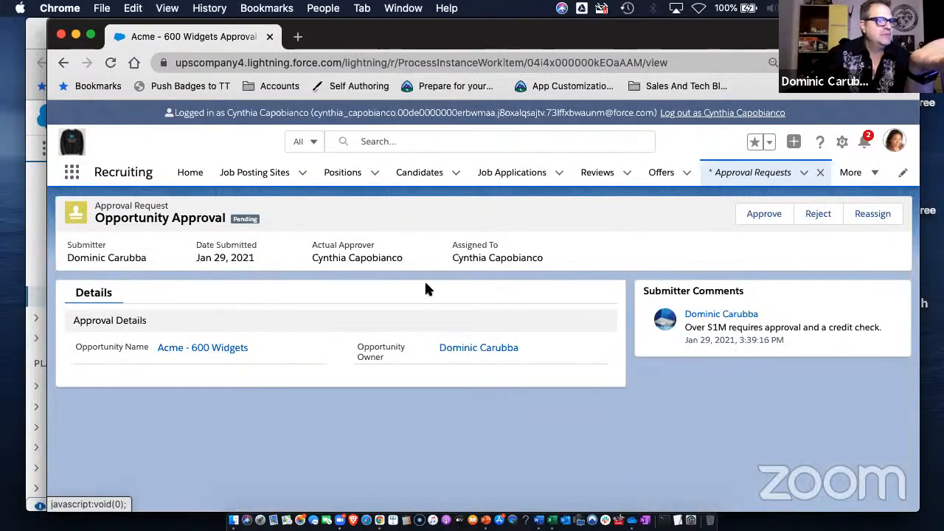
pyautogui.rightClick(204, 352)
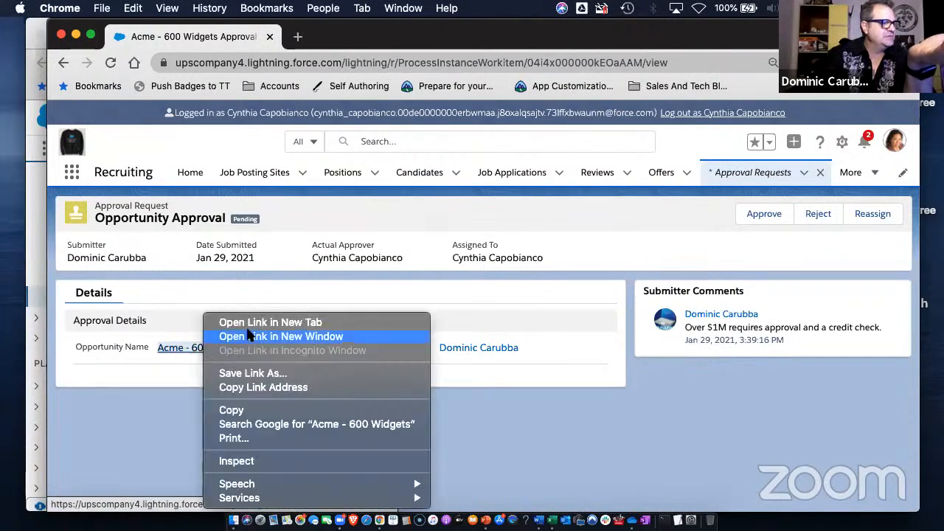
pyautogui.click(264, 322)
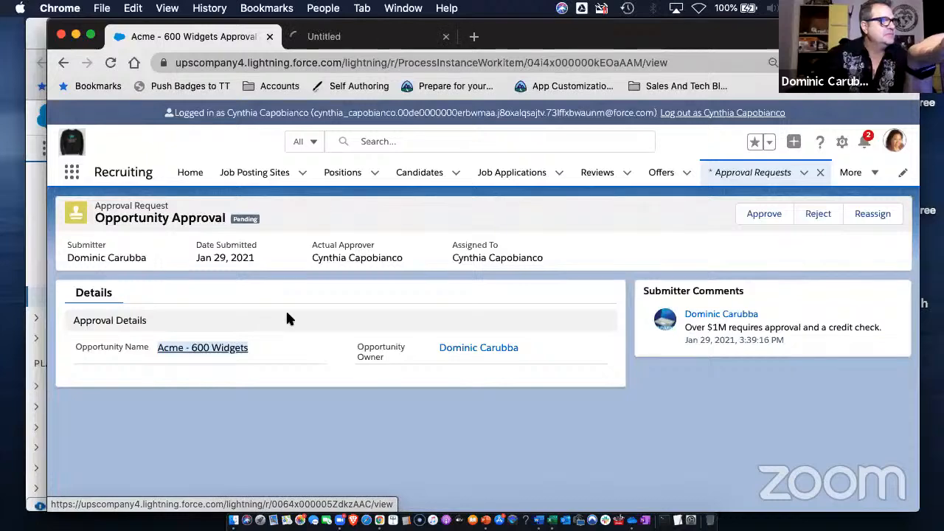
pyautogui.click(359, 39)
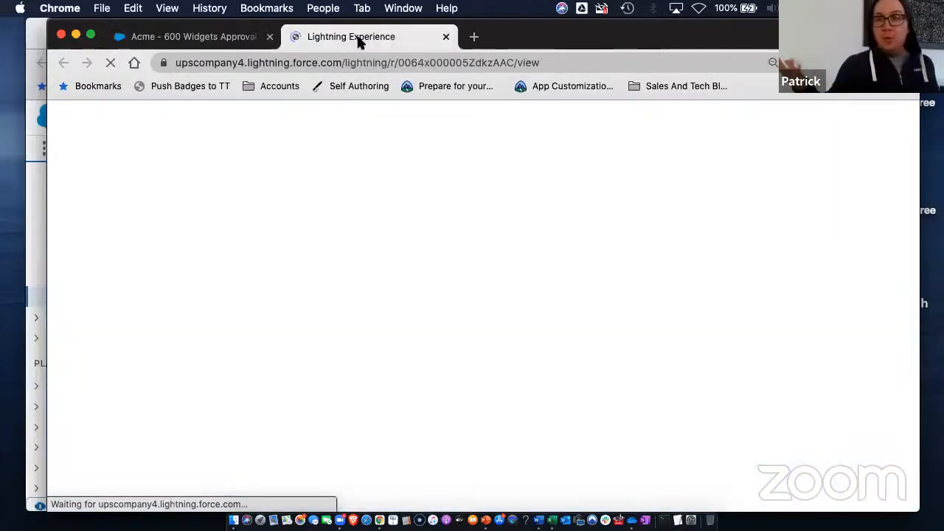
# Approve the Acme - 600 Widgets approval request without comments and check the opportunity's record.
pyautogui.click(250, 37)
pyautogui.click(765, 213)
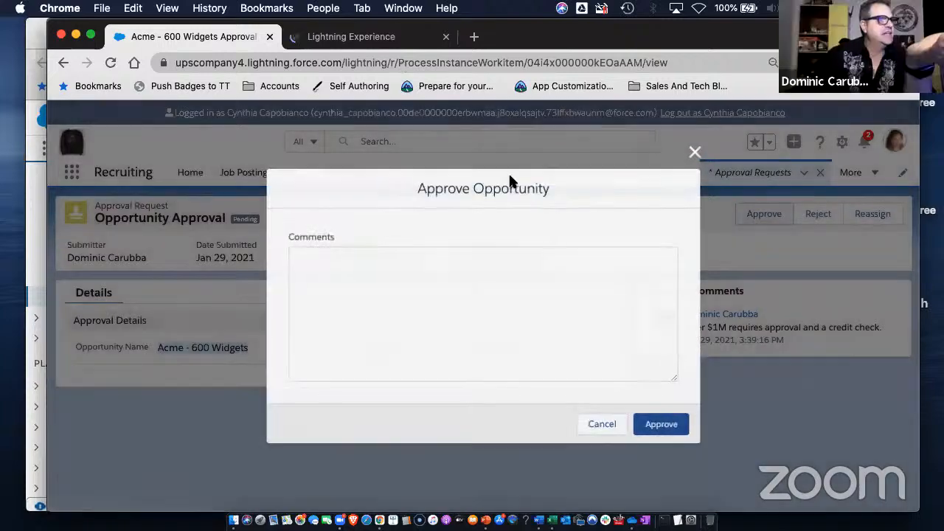
pyautogui.click(671, 424)
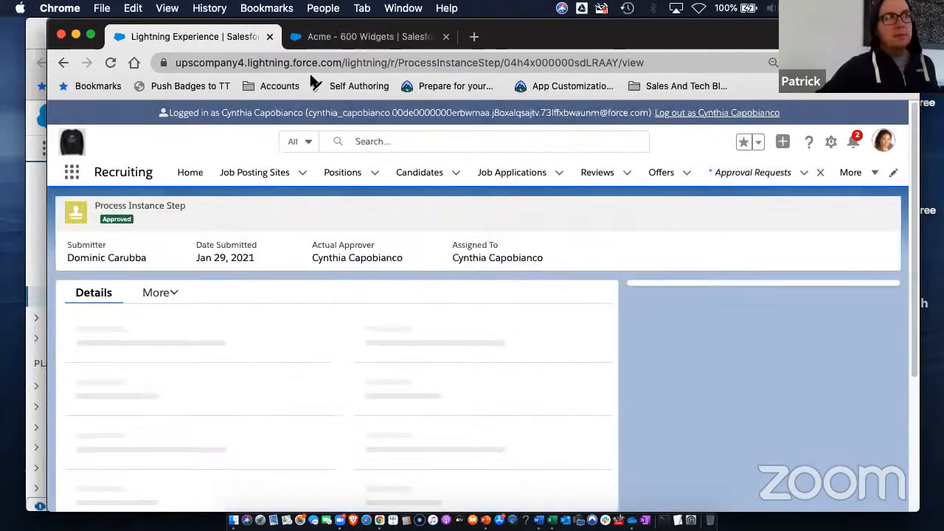
pyautogui.click(375, 40)
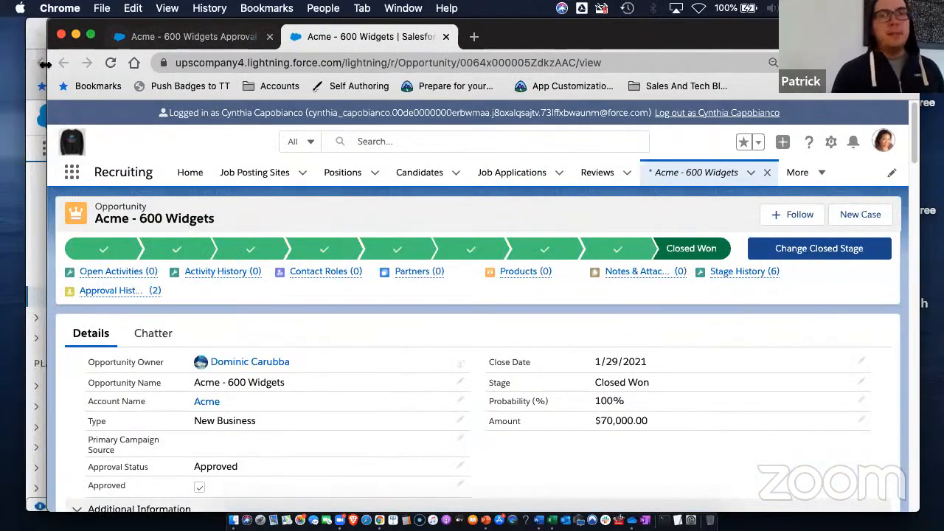
# Return to the administrator's browser window and open the salesforce.com - 1,000 Widgets opportunity from the All Opportunities list.
pyautogui.click(29, 81)
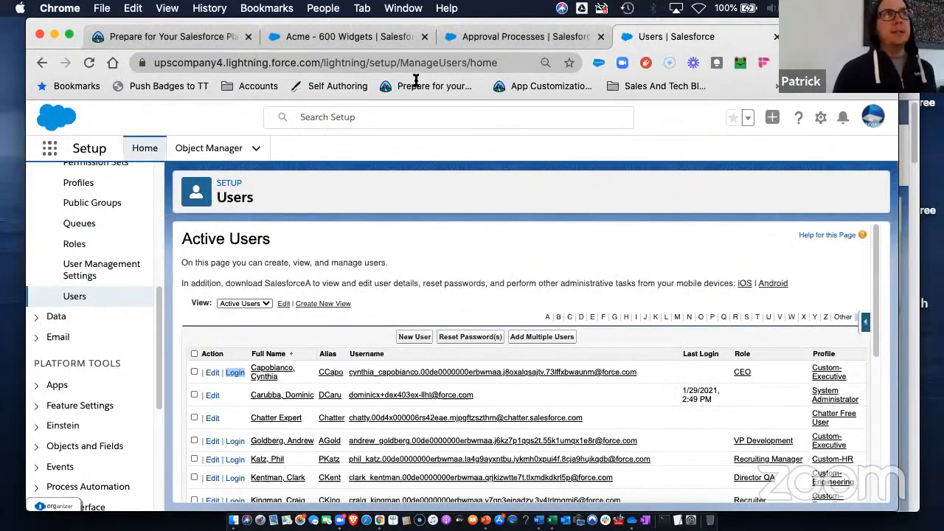
pyautogui.click(352, 39)
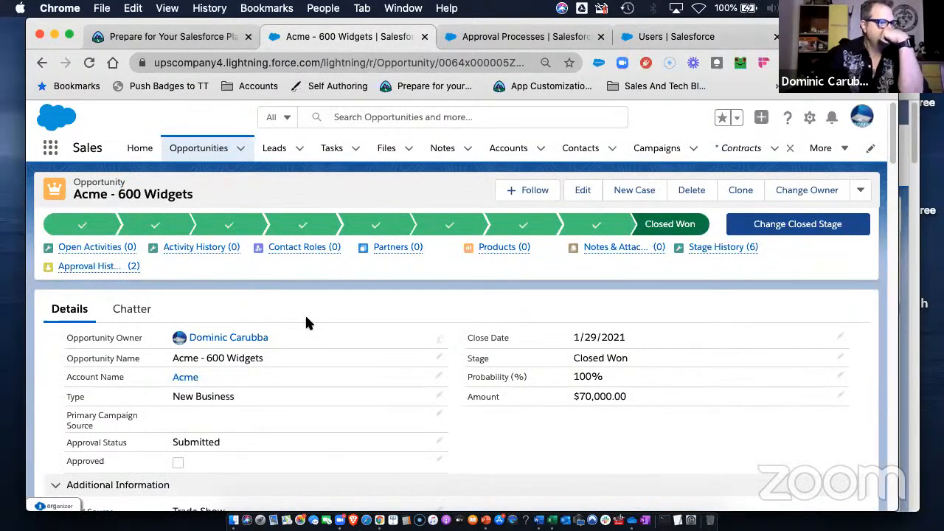
pyautogui.click(241, 150)
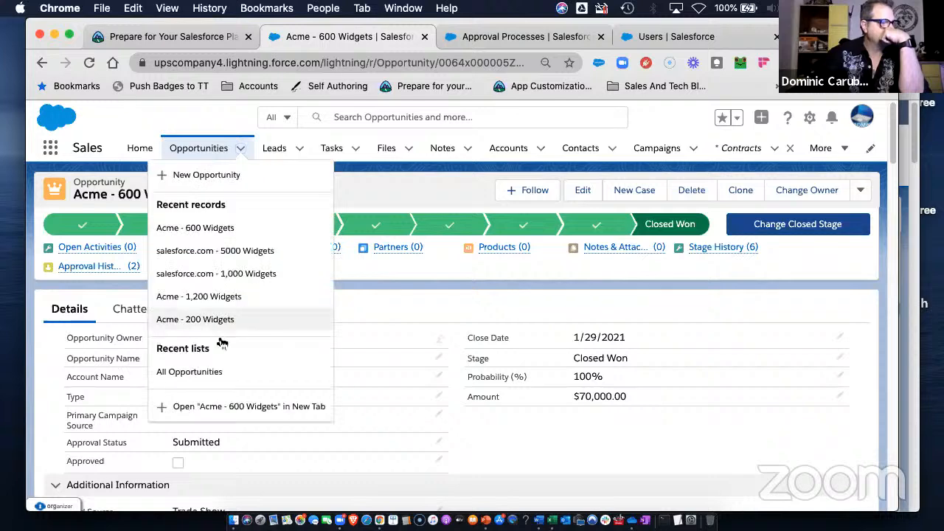
pyautogui.click(205, 372)
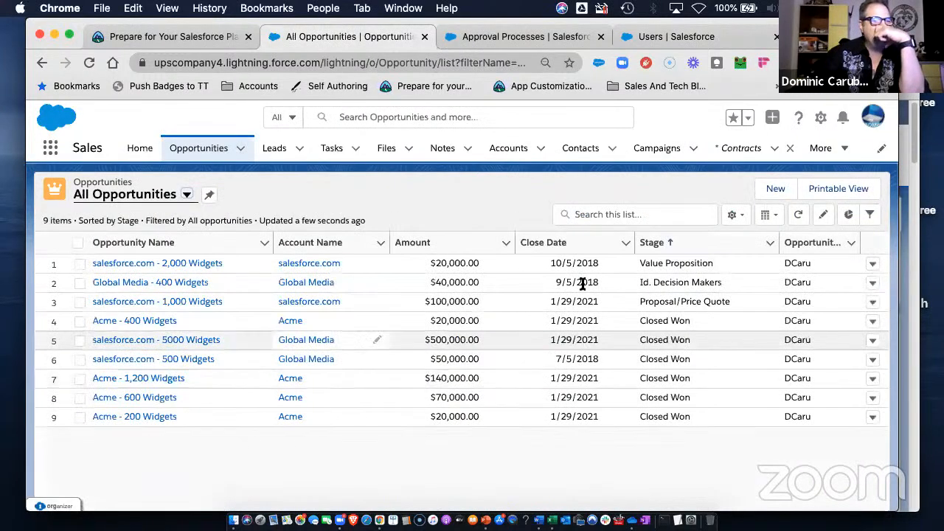
pyautogui.click(167, 302)
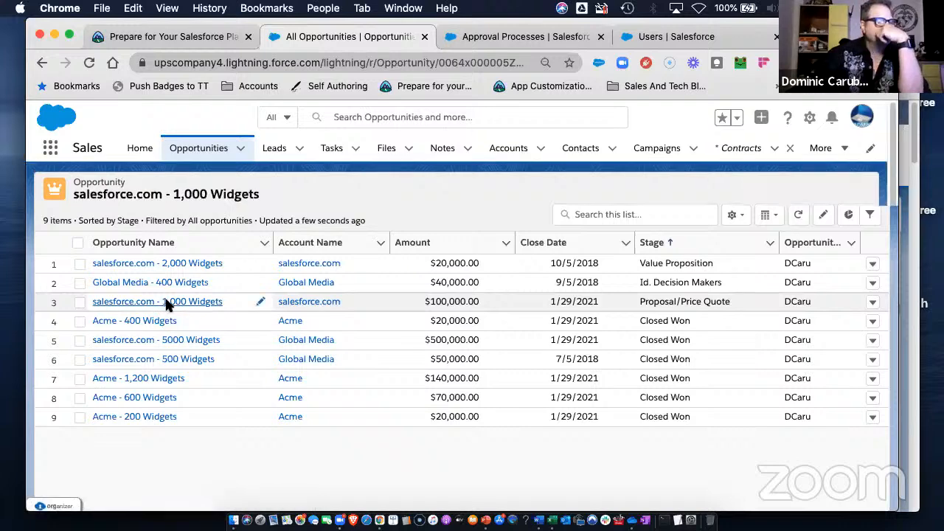
# Check which opportunity approval processes are active in Setup, and return to the salesforce.com - 1,000 Widgets opportunity.
pyautogui.click(533, 37)
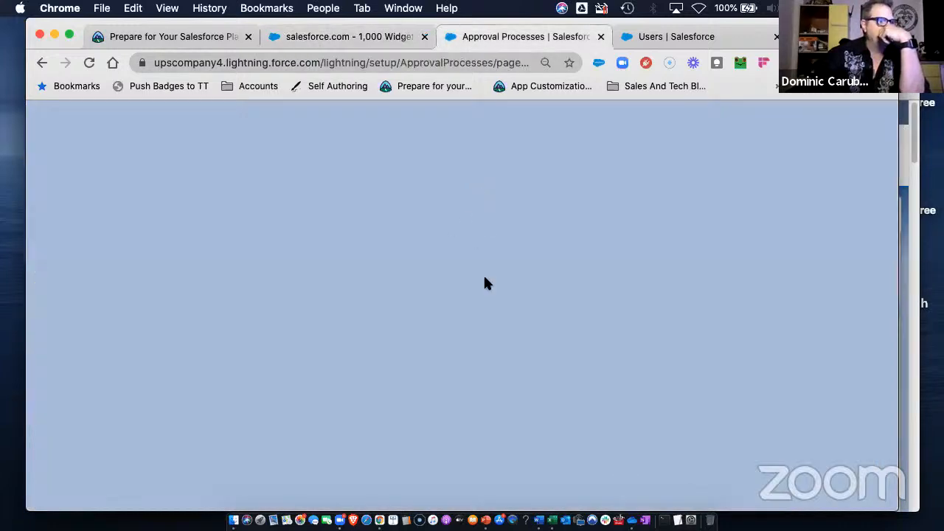
pyautogui.scroll(-2, 316, 369)
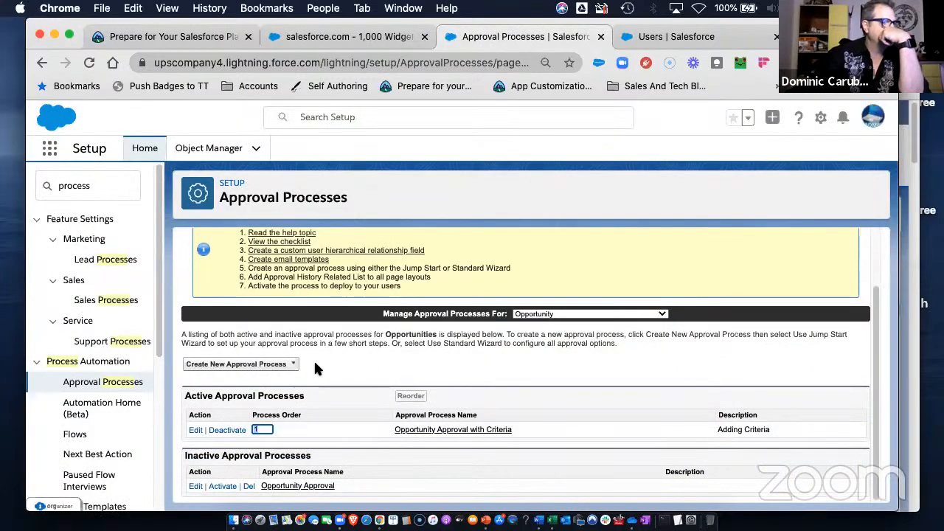
pyautogui.click(319, 38)
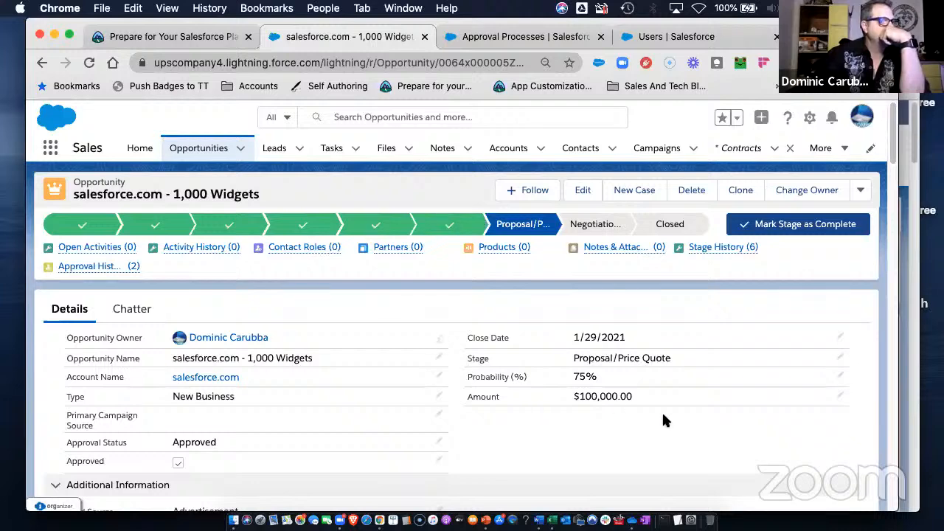
# Set the amount of the salesforce.com - 1,000 Widgets opportunity to $120,000, save it, and look over the record's details.
pyautogui.click(838, 395)
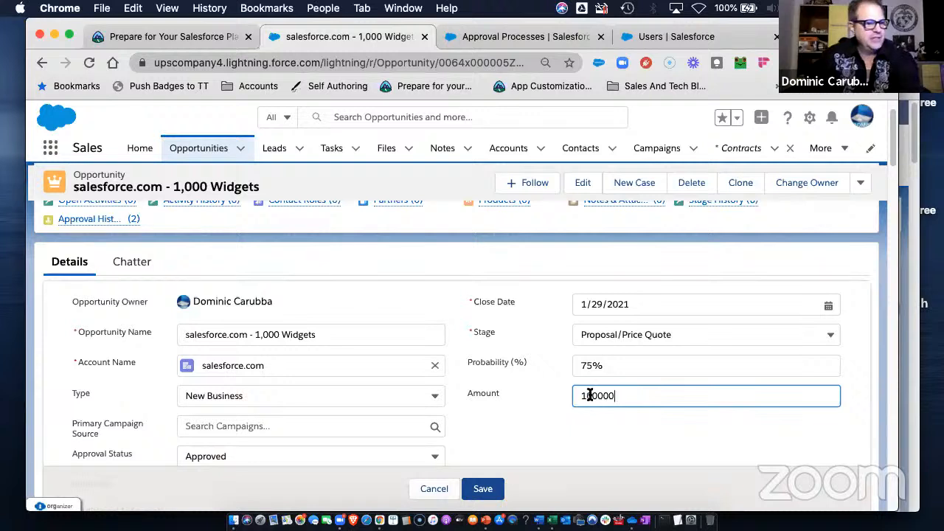
pyautogui.press('BackSpace')
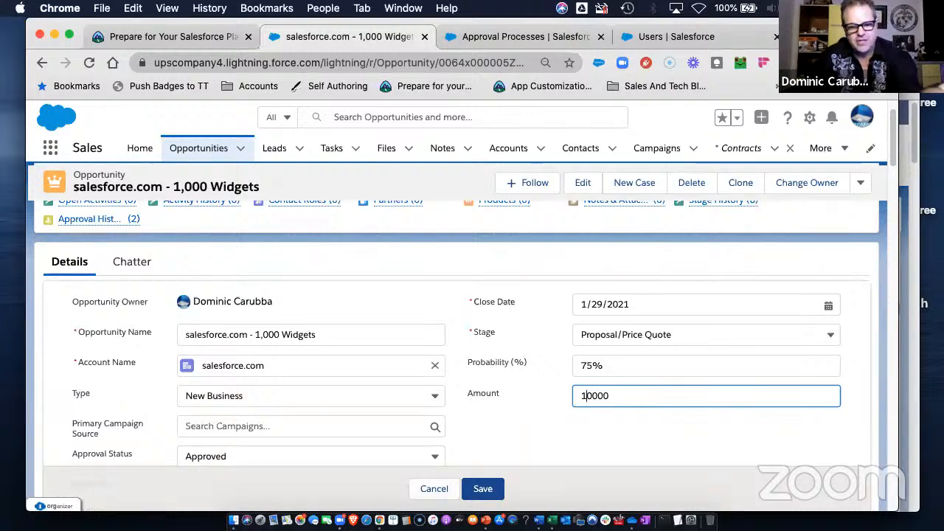
pyautogui.click(485, 488)
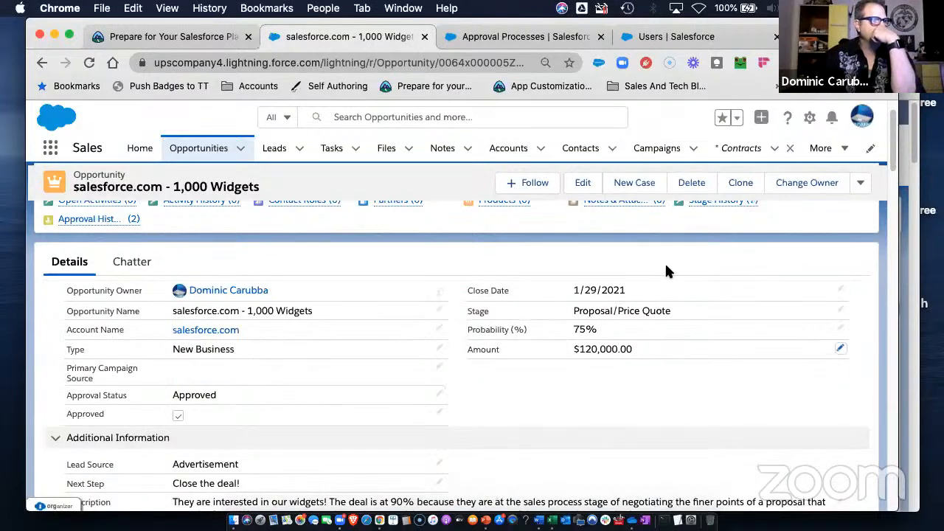
pyautogui.scroll(2, 765, 277)
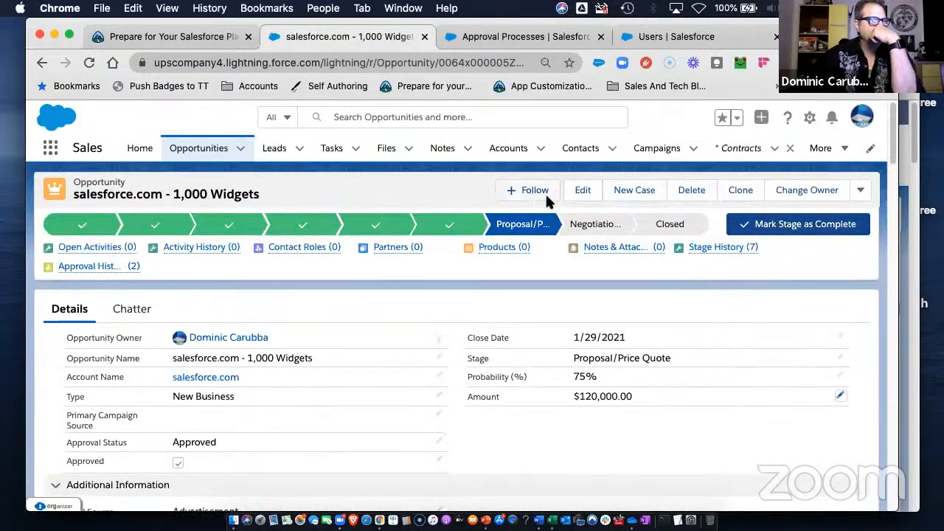
pyautogui.scroll(-5, 507, 404)
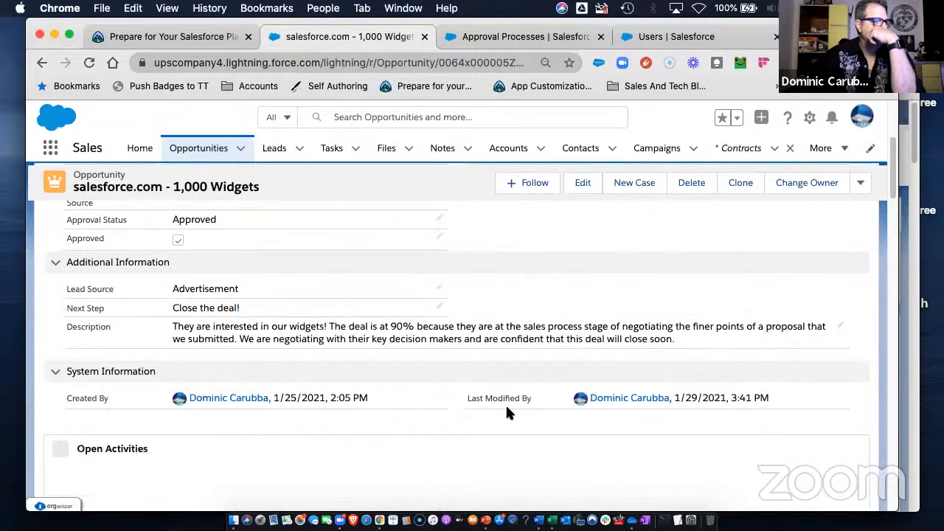
pyautogui.scroll(4, 506, 407)
pyautogui.scroll(2, 663, 367)
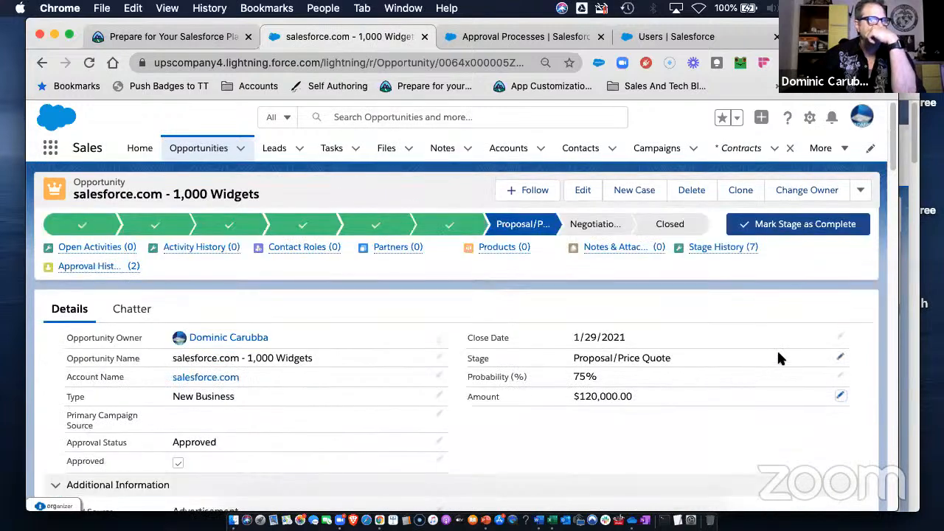
# Open the Global Media - 400 Widgets opportunity from the All Opportunities list and change its stage to Closed Won.
pyautogui.click(242, 148)
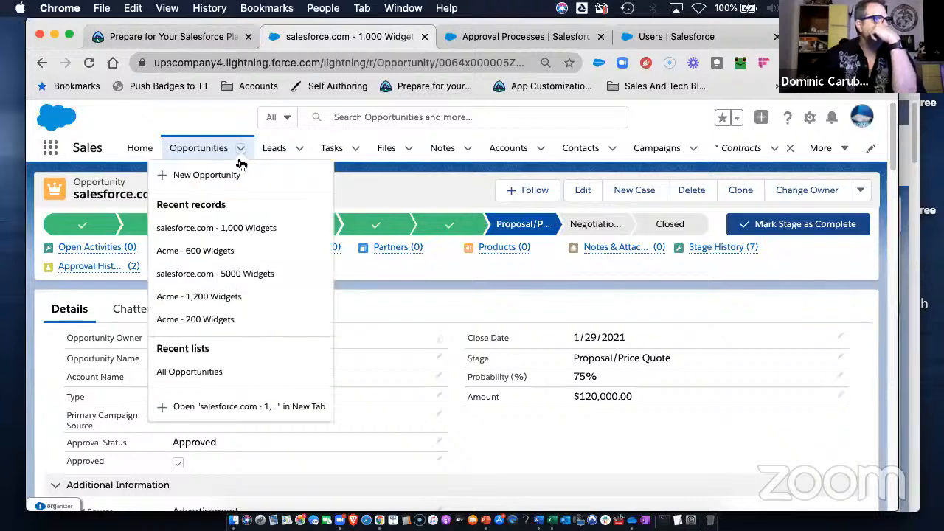
pyautogui.click(193, 376)
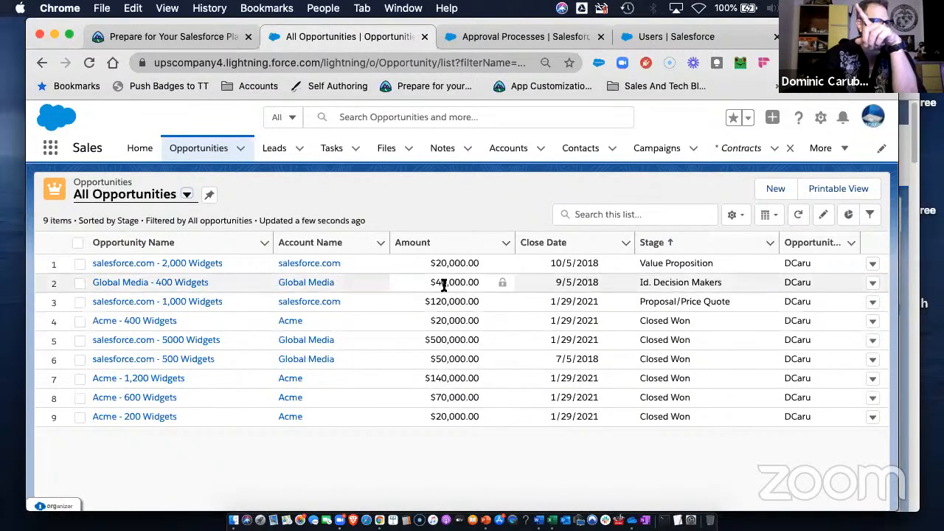
pyautogui.click(149, 284)
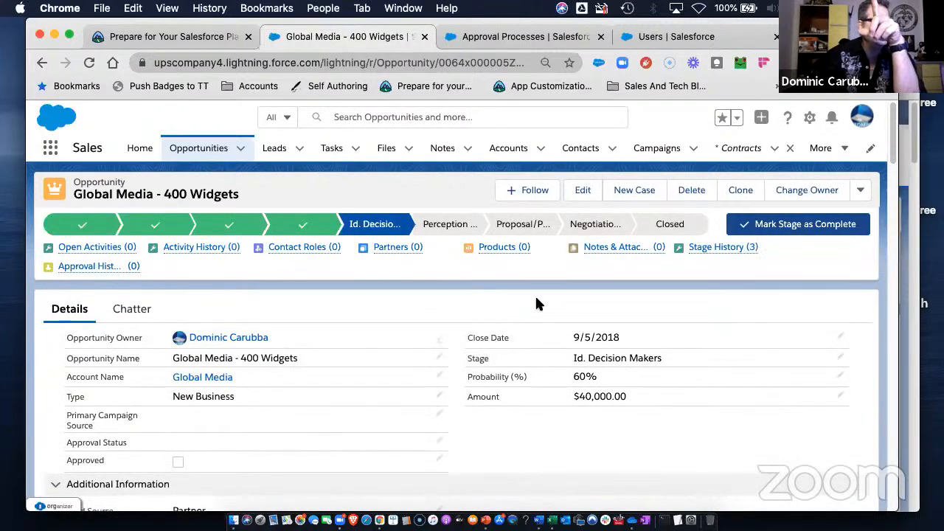
pyautogui.click(673, 226)
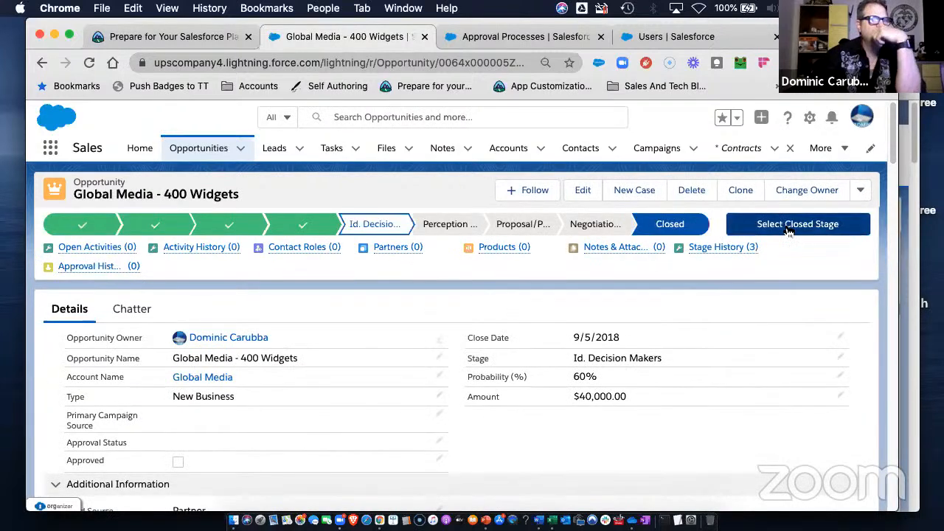
pyautogui.click(788, 232)
pyautogui.click(338, 312)
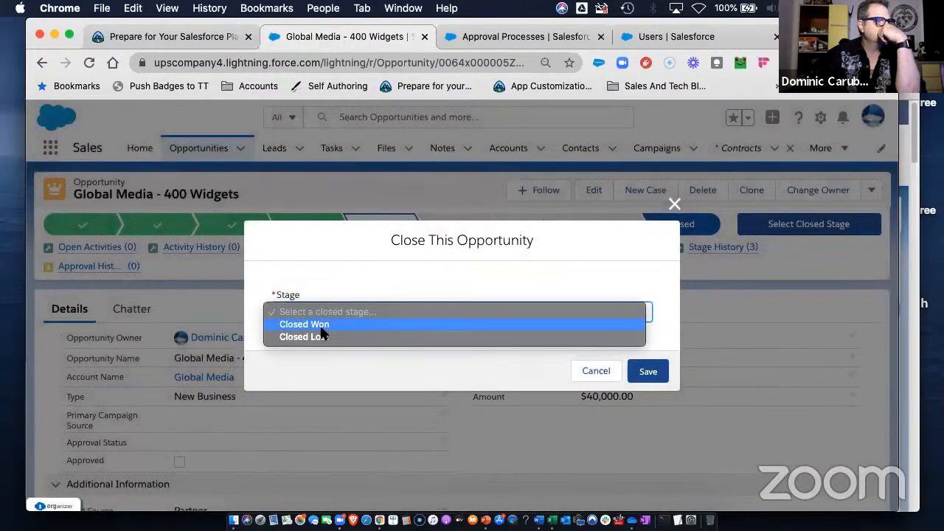
pyautogui.press('Return')
pyautogui.click(648, 371)
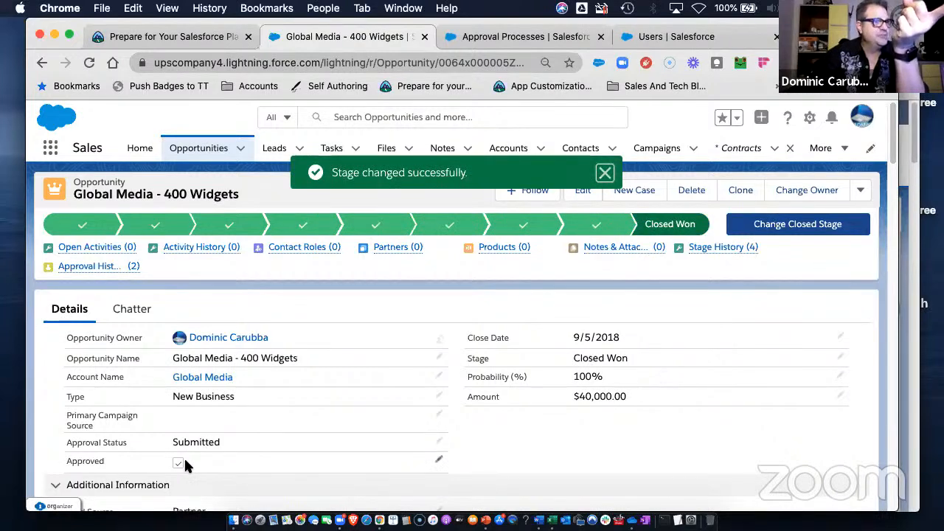
# Open the last Global Media contract in the All Draft Contracts list and examine its description.
pyautogui.click(750, 150)
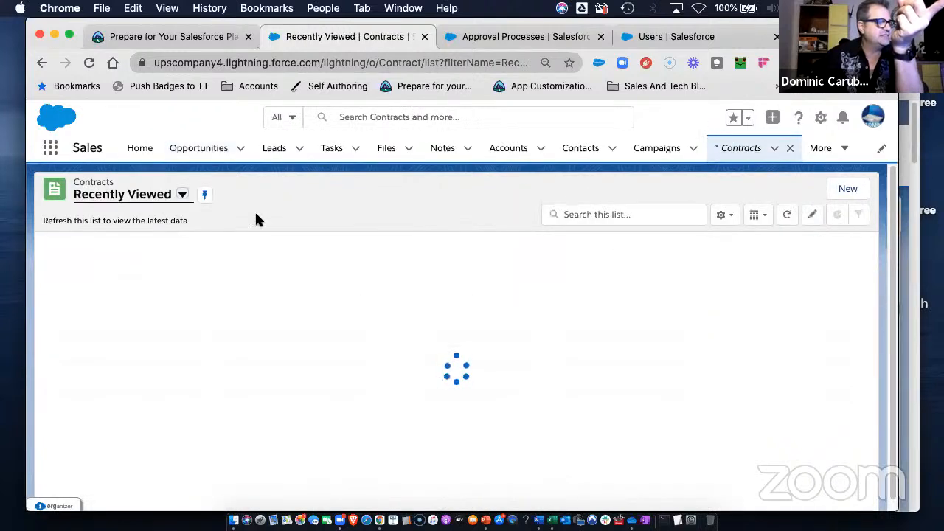
pyautogui.click(181, 197)
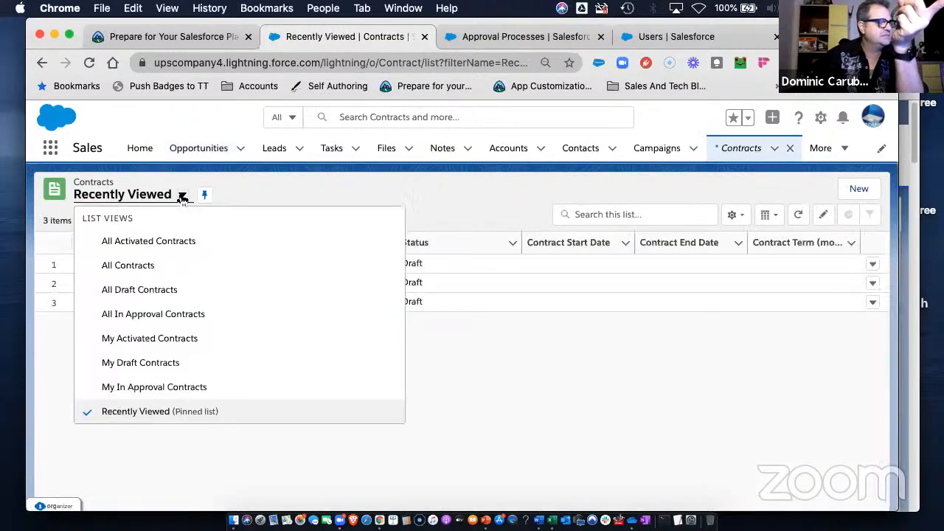
pyautogui.click(137, 289)
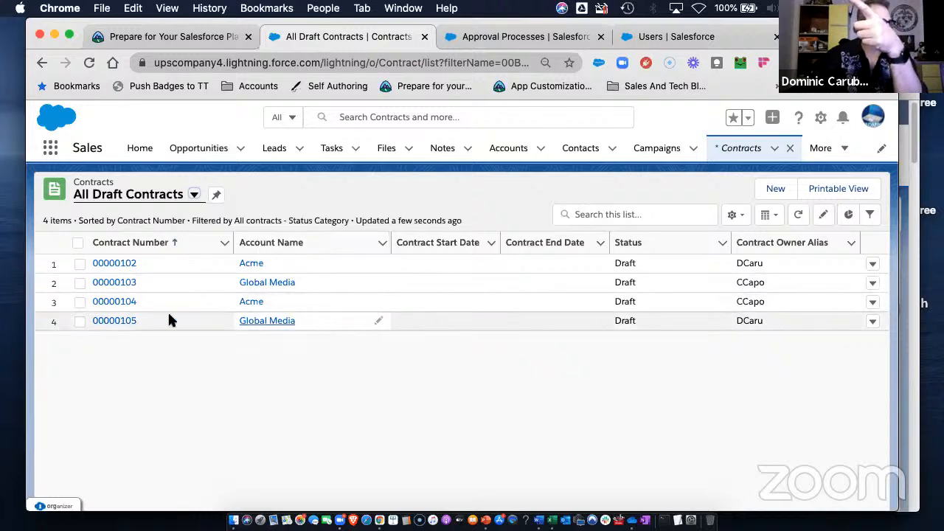
pyautogui.click(112, 320)
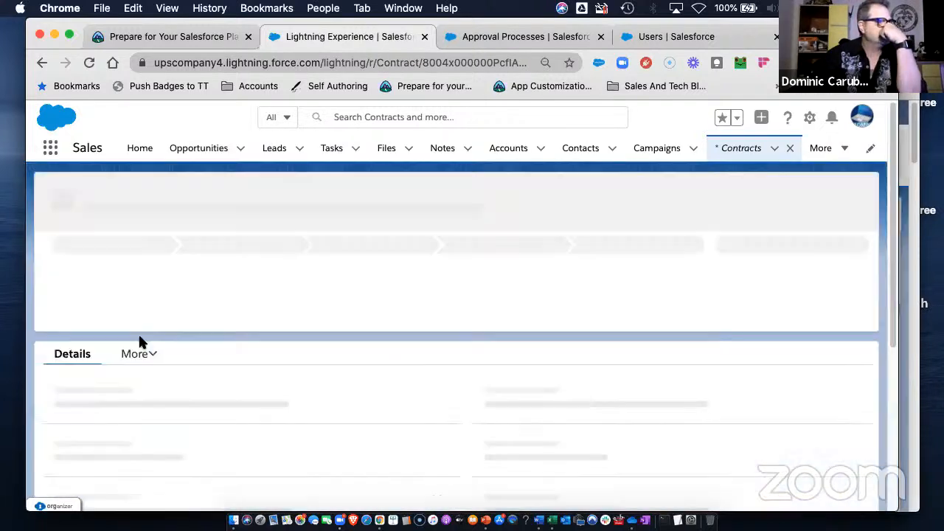
pyautogui.scroll(-2, 374, 398)
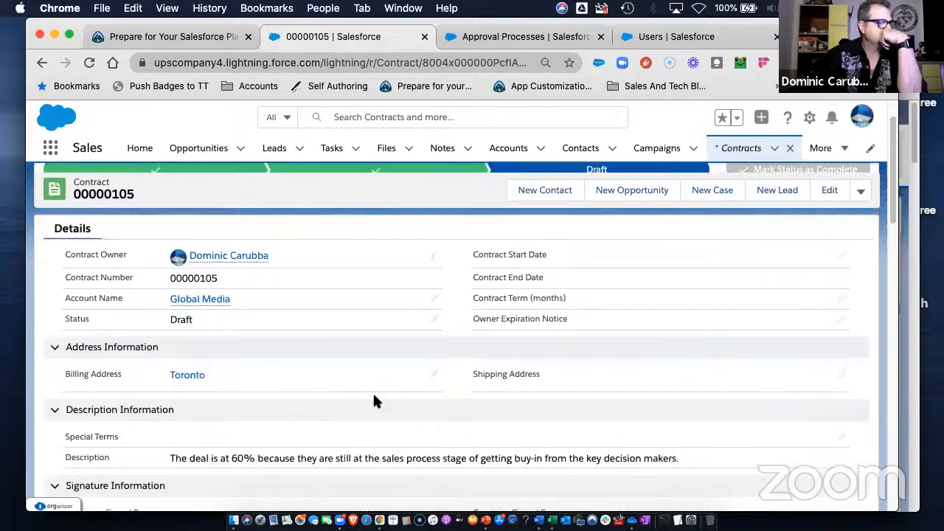
pyautogui.moveTo(298, 452); pyautogui.dragTo(534, 457)
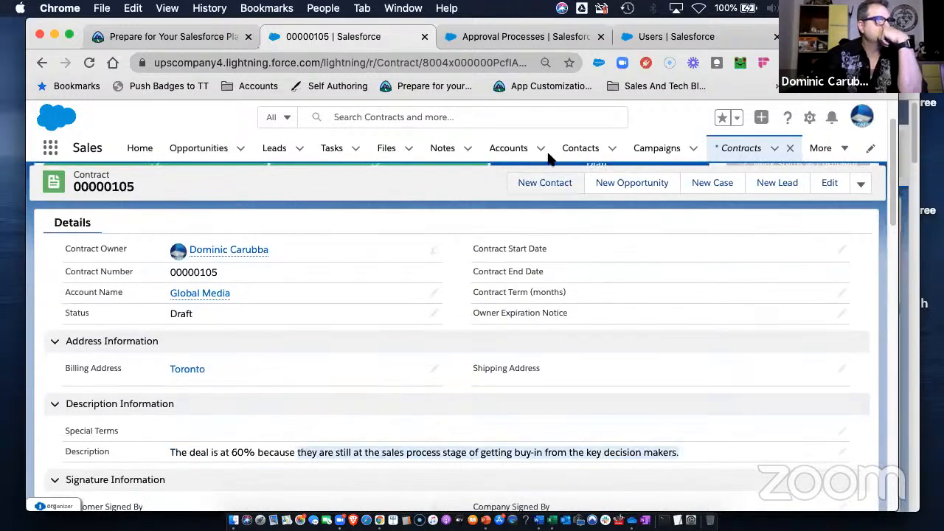
# Open the Global Media - 400 Widgets opportunity and examine its description and approval fields.
pyautogui.click(241, 149)
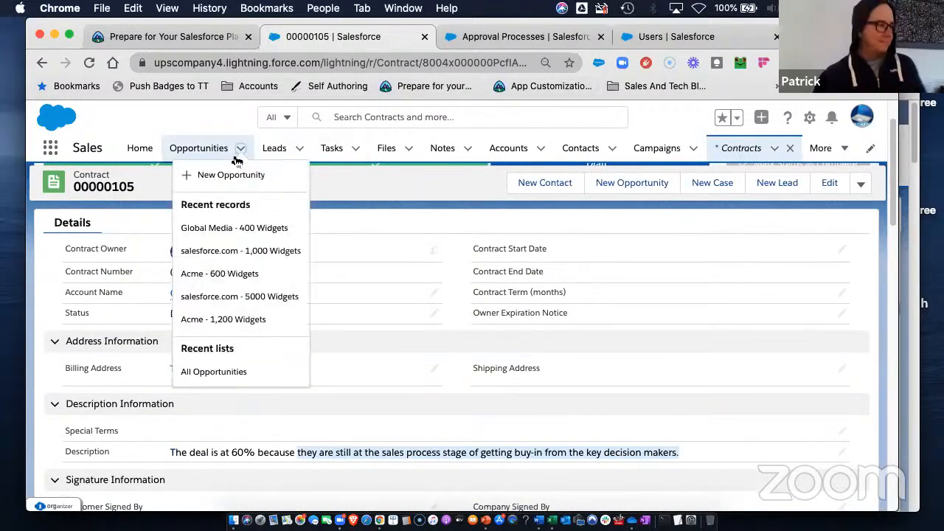
pyautogui.click(214, 229)
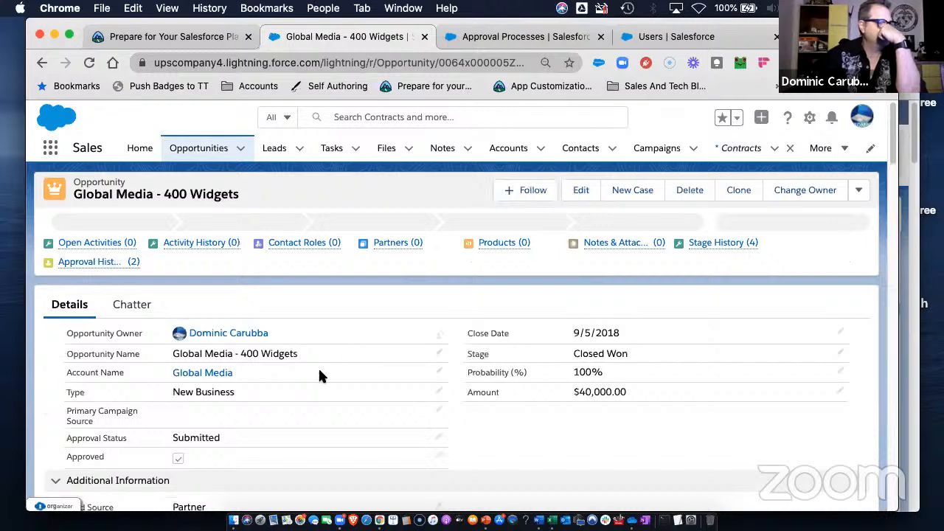
pyautogui.scroll(-3, 319, 380)
pyautogui.scroll(-5, 327, 378)
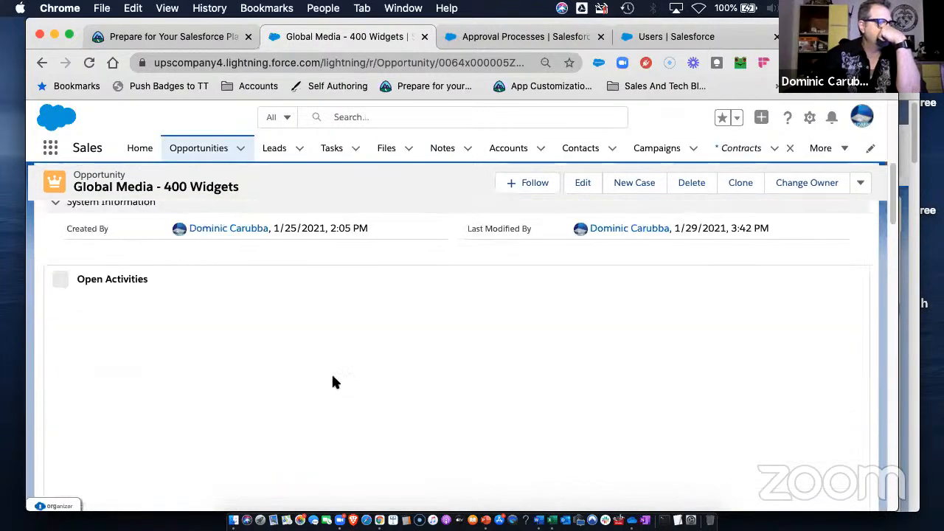
pyautogui.scroll(2, 371, 356)
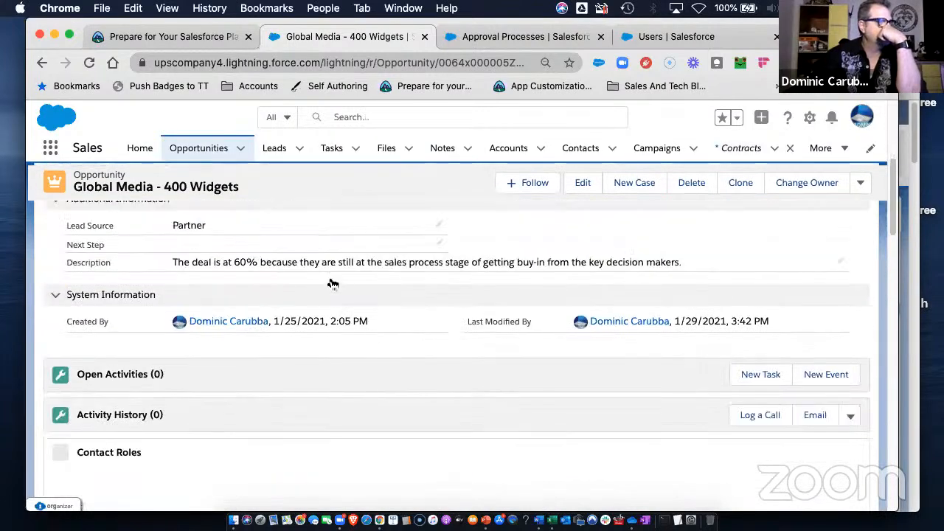
pyautogui.moveTo(450, 261); pyautogui.dragTo(331, 263)
pyautogui.scroll(3, 312, 280)
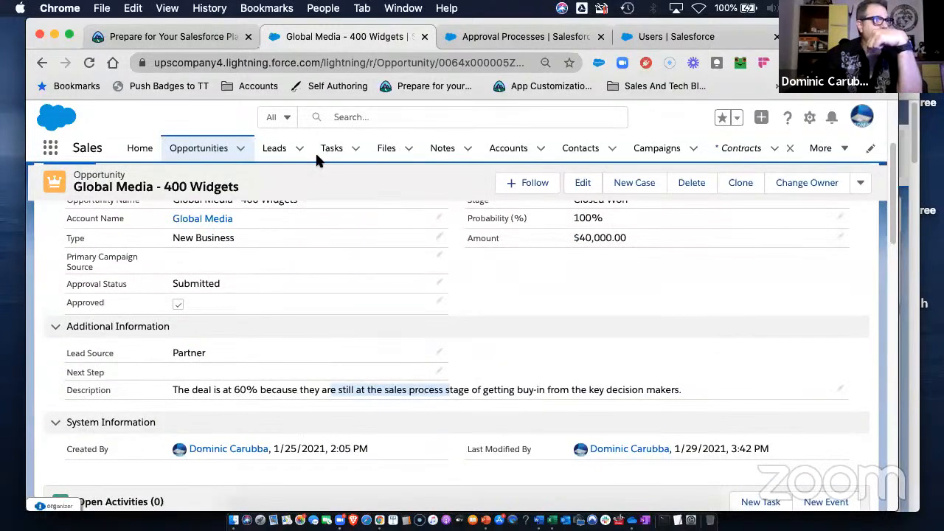
# Open the salesforce.com - 1,000 Widgets opportunity from the All Opportunities list and change its stage to Closed Won.
pyautogui.click(240, 148)
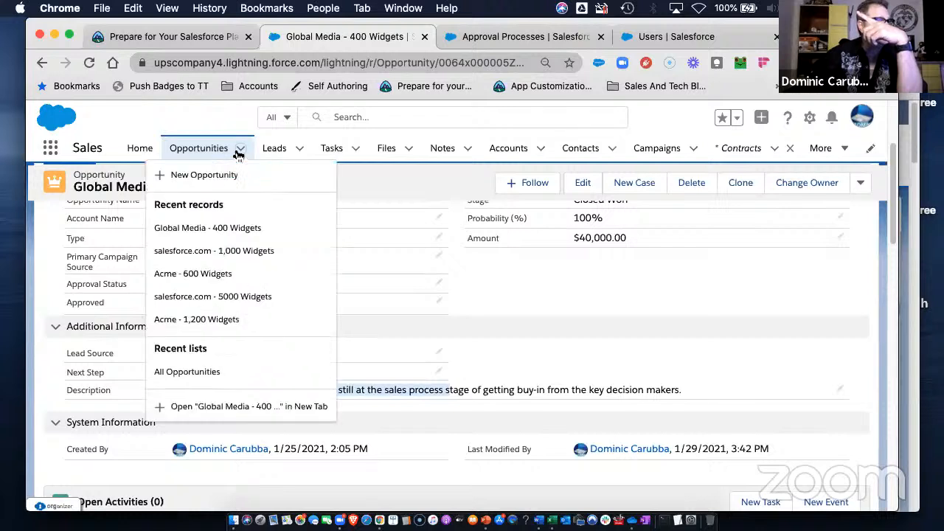
pyautogui.click(190, 372)
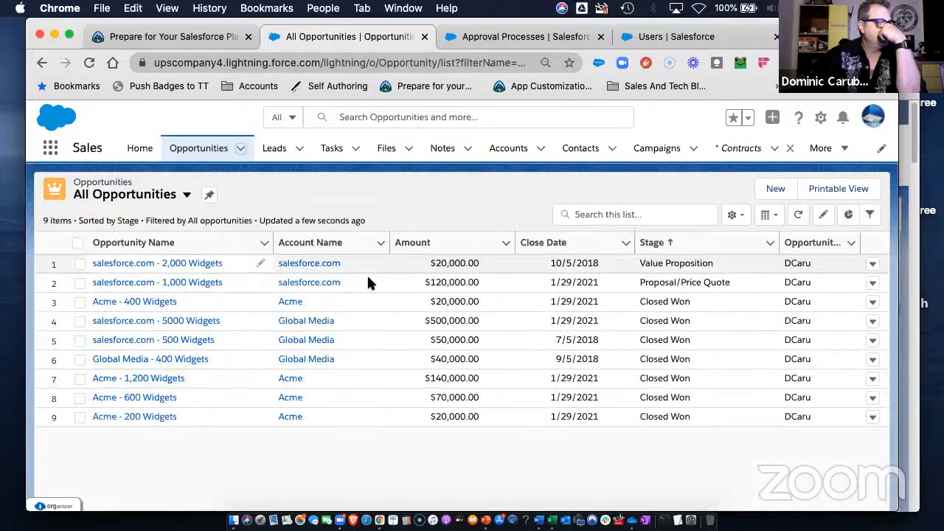
pyautogui.click(199, 284)
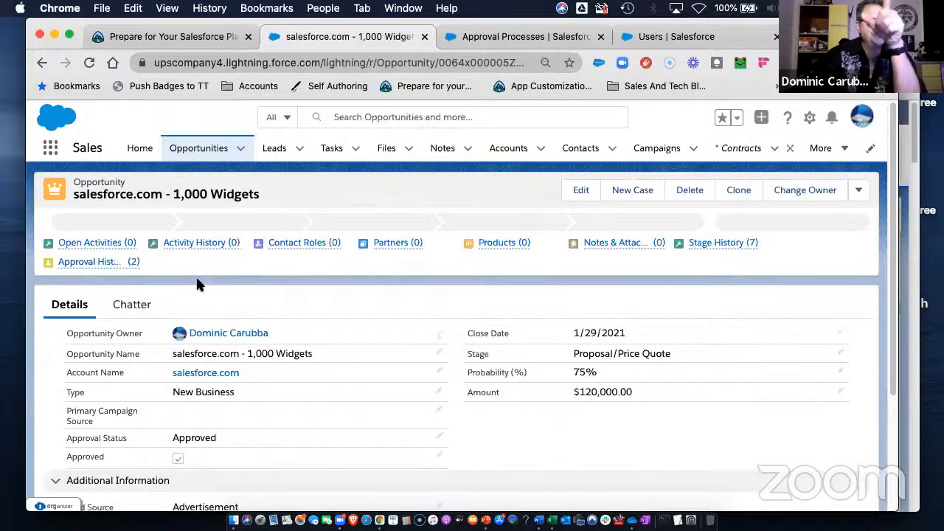
pyautogui.click(680, 225)
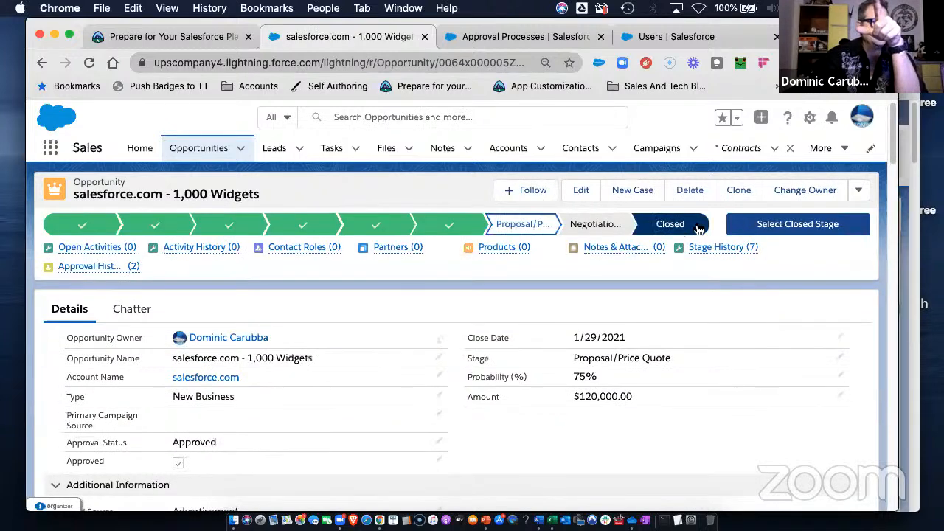
pyautogui.click(767, 225)
pyautogui.click(392, 312)
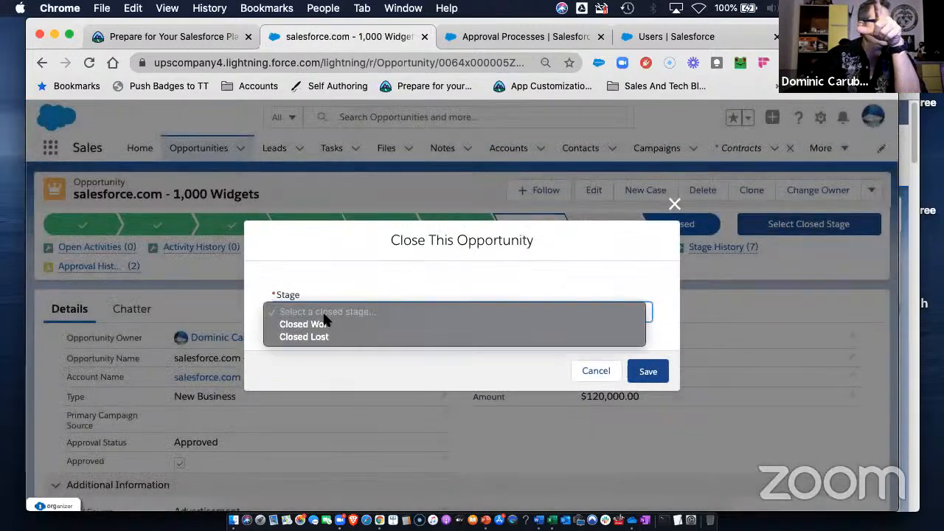
pyautogui.click(322, 318)
pyautogui.click(634, 377)
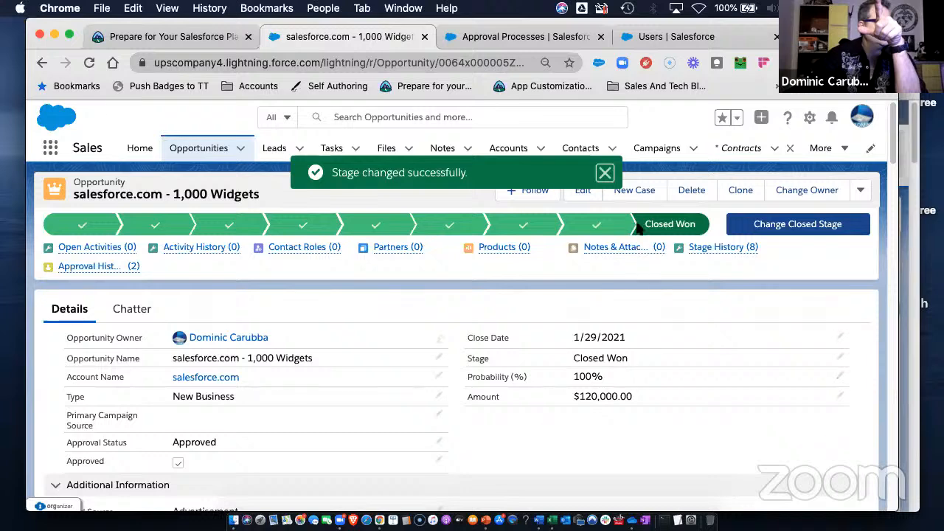
pyautogui.click(605, 174)
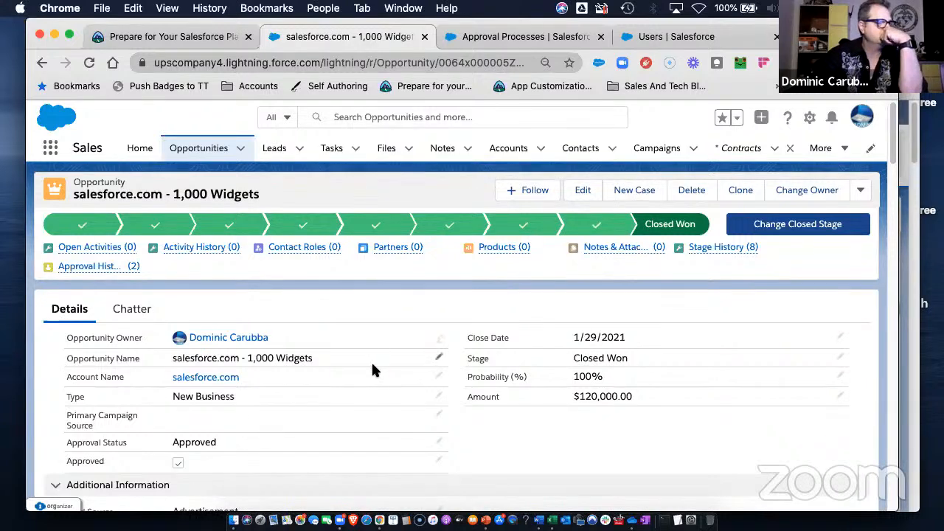
# Check the active and inactive opportunity approval processes in Setup.
pyautogui.click(487, 37)
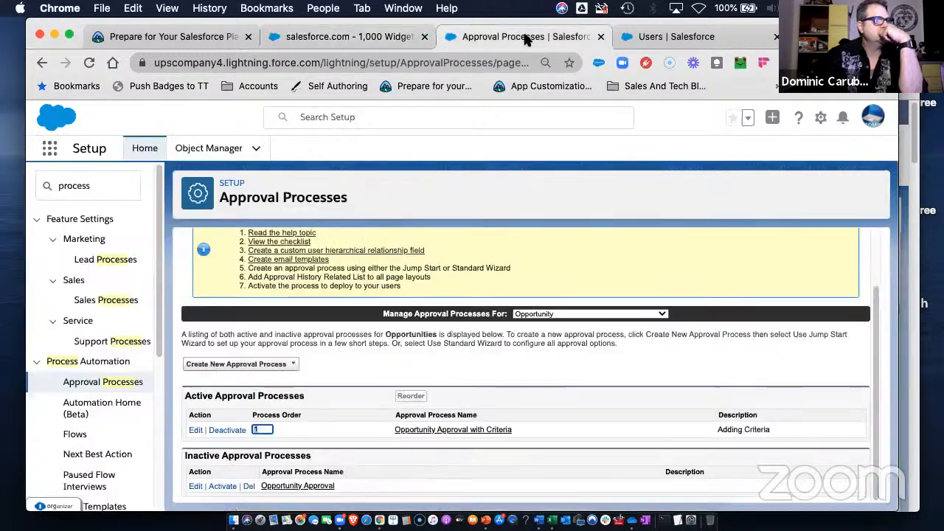
pyautogui.scroll(1, 509, 435)
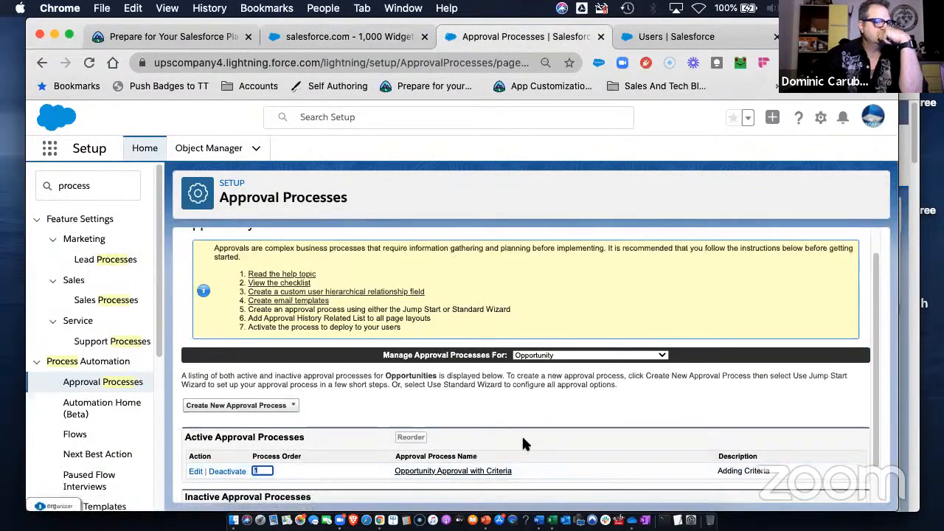
pyautogui.scroll(-1, 526, 433)
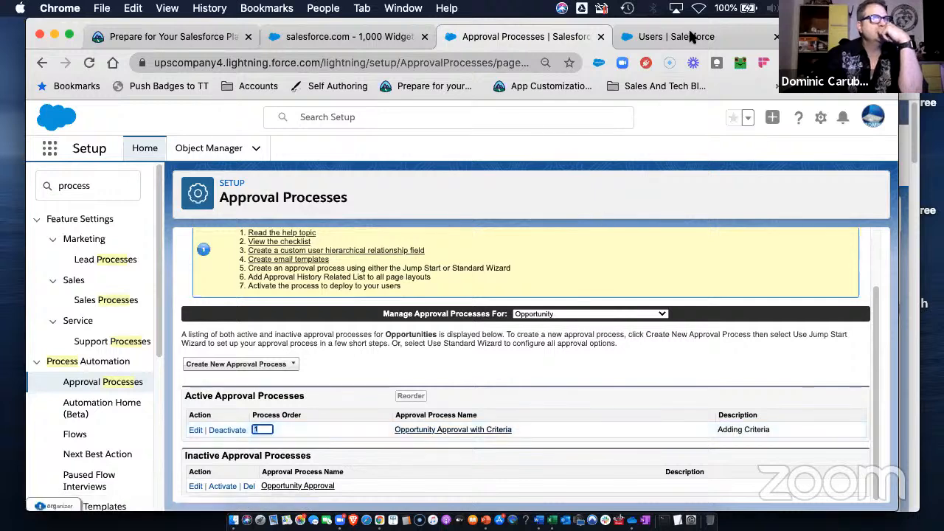
# Switch to the browser window logged in as the approver and launch the Sales app from the Acme - 600 Widgets opportunity.
pyautogui.press('super+grave')
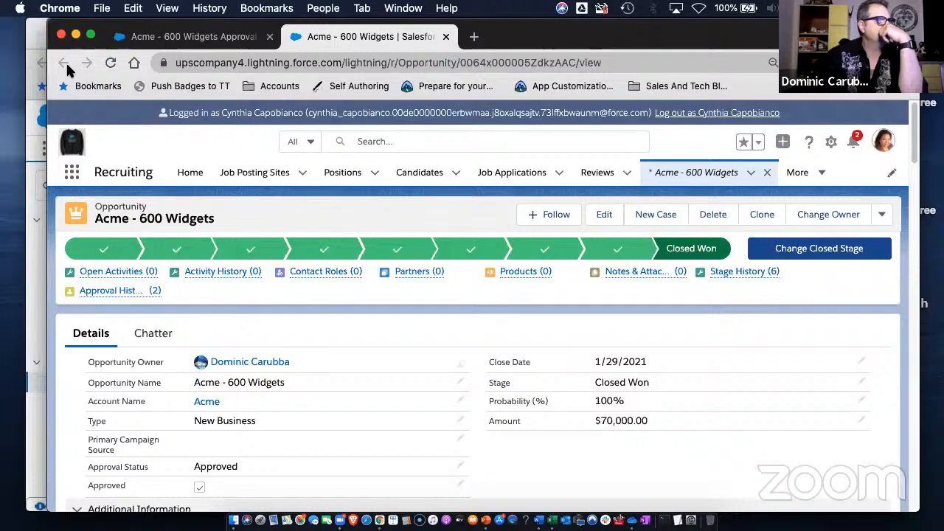
pyautogui.click(73, 177)
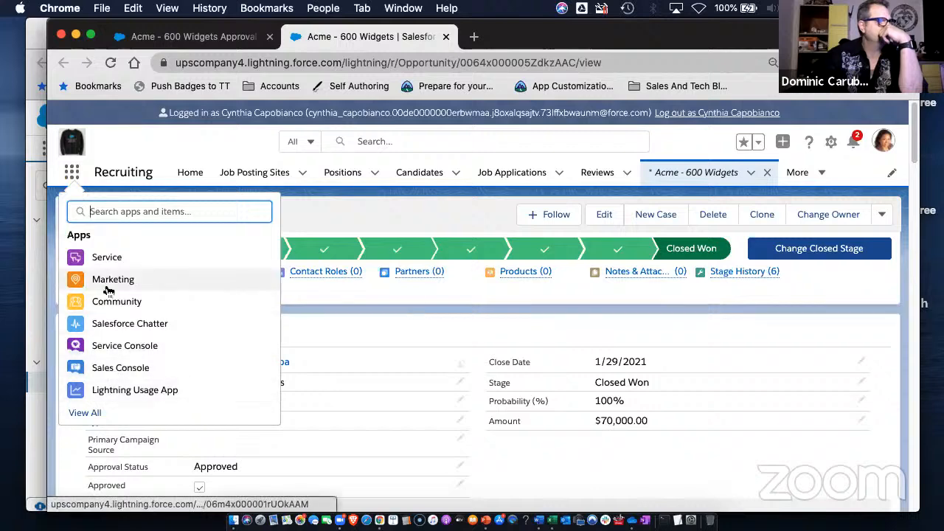
pyautogui.press('Escape')
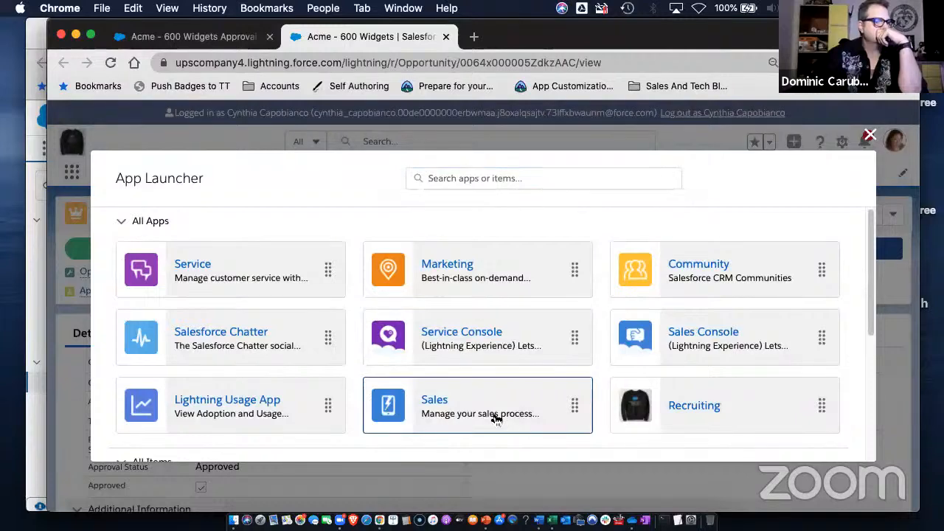
pyautogui.click(496, 419)
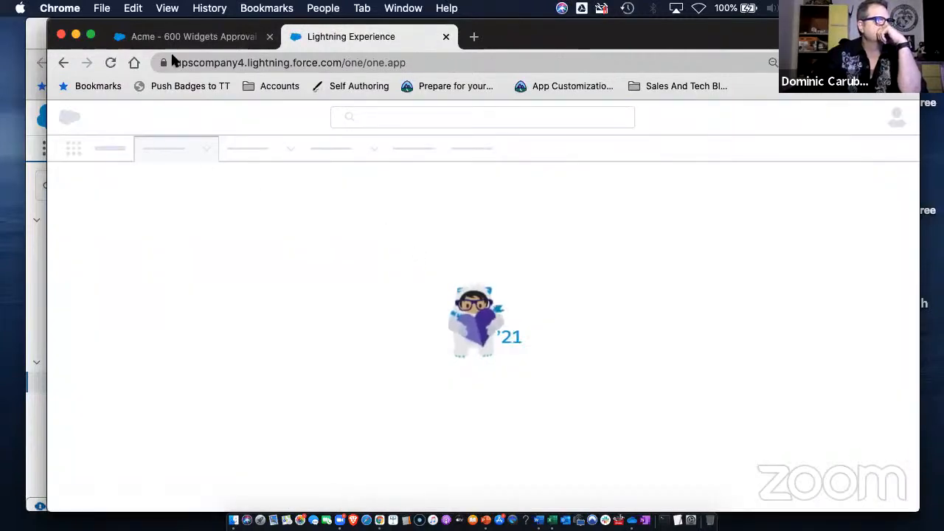
# From the Acme - 600 Widgets approval page, find Approval Requests and check the approver's Items to Approve list.
pyautogui.click(190, 39)
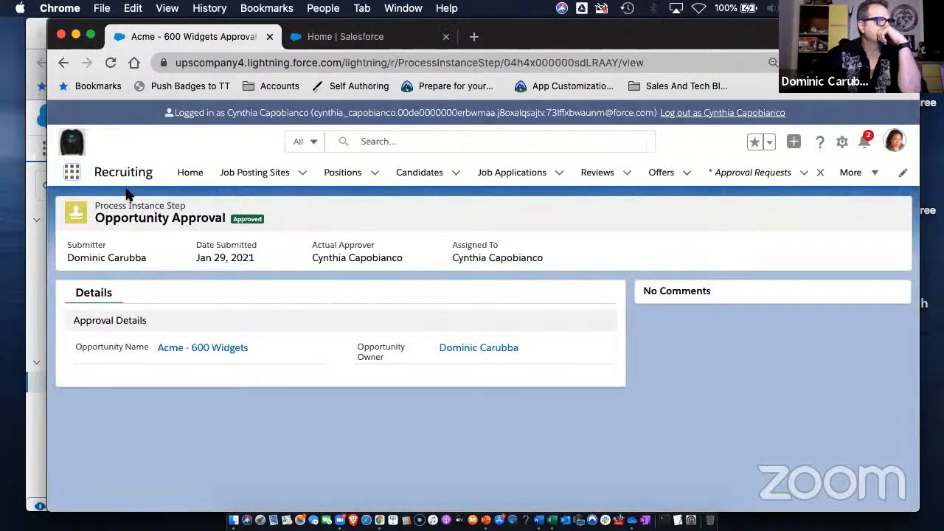
pyautogui.click(72, 172)
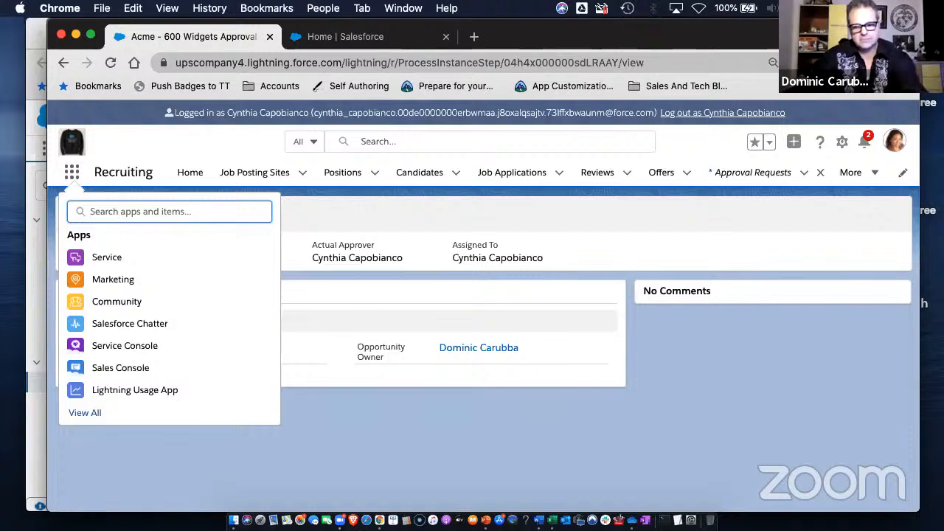
pyautogui.write('appr')
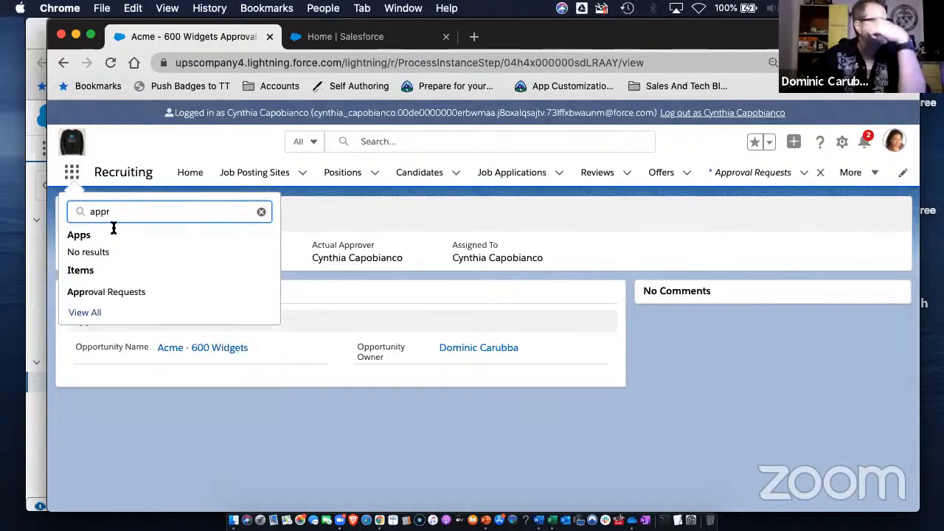
pyautogui.click(103, 293)
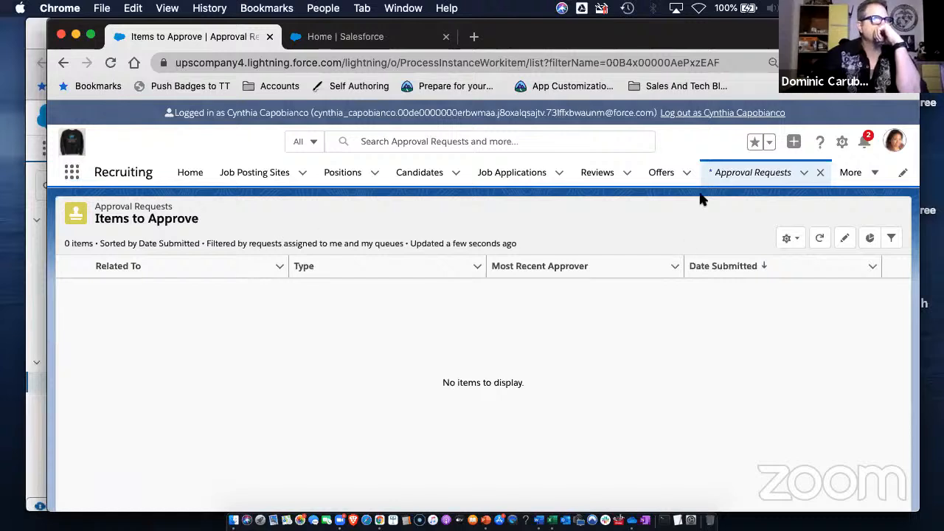
# Return to the administrator's Approval Processes page, open Opportunity Approval with Criteria, and deactivate it.
pyautogui.moveTo(572, 45); pyautogui.dragTo(631, 141)
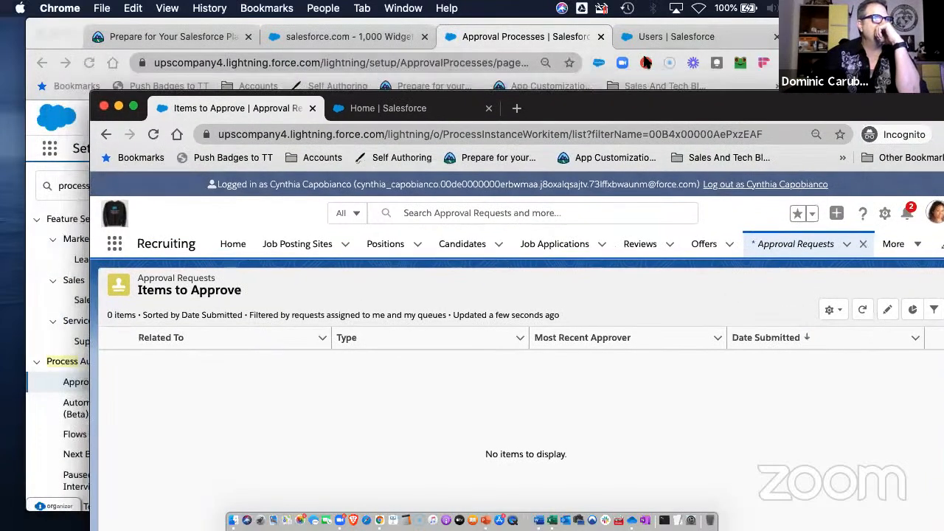
pyautogui.click(381, 34)
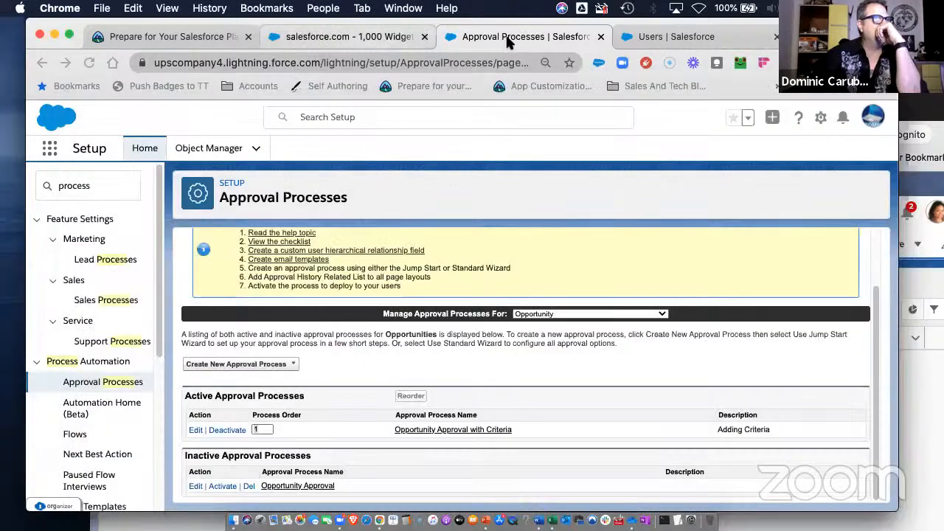
pyautogui.click(508, 38)
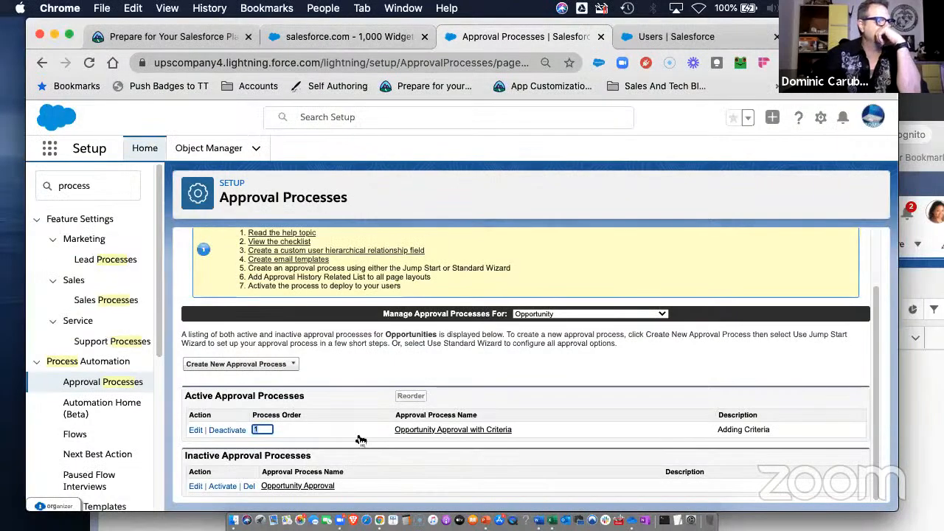
pyautogui.click(431, 431)
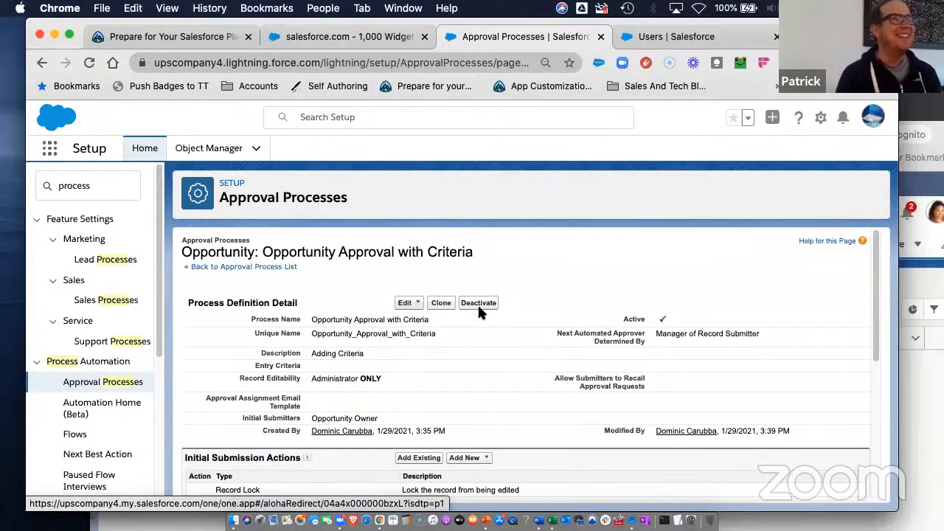
pyautogui.click(477, 303)
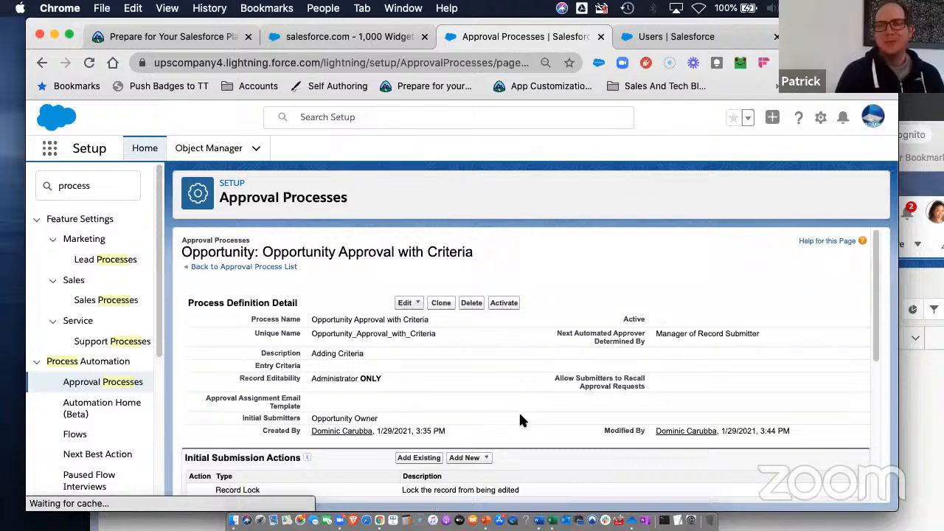
# Open Step 1 of Opportunity Approval with Criteria for editing and review its entry criteria, else-action options and assigned approver.
pyautogui.scroll(-4, 520, 419)
pyautogui.scroll(-1, 516, 407)
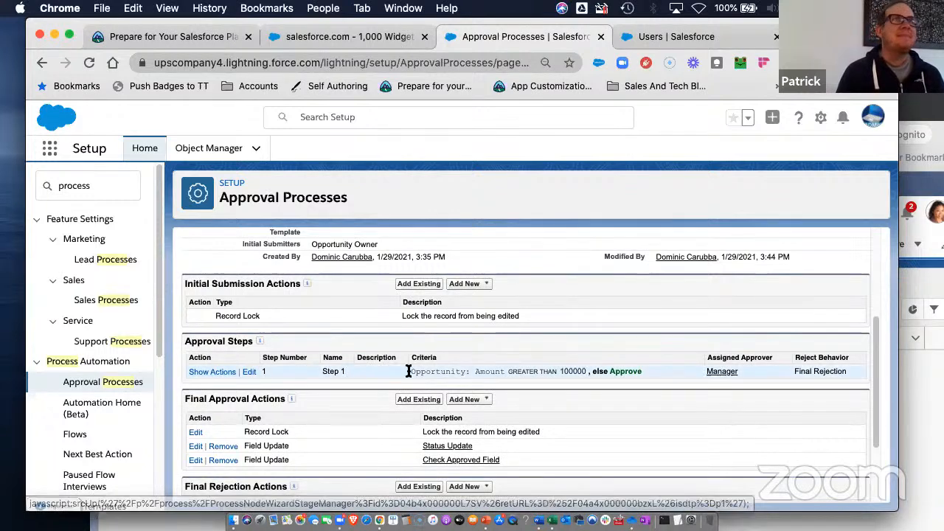
pyautogui.click(250, 372)
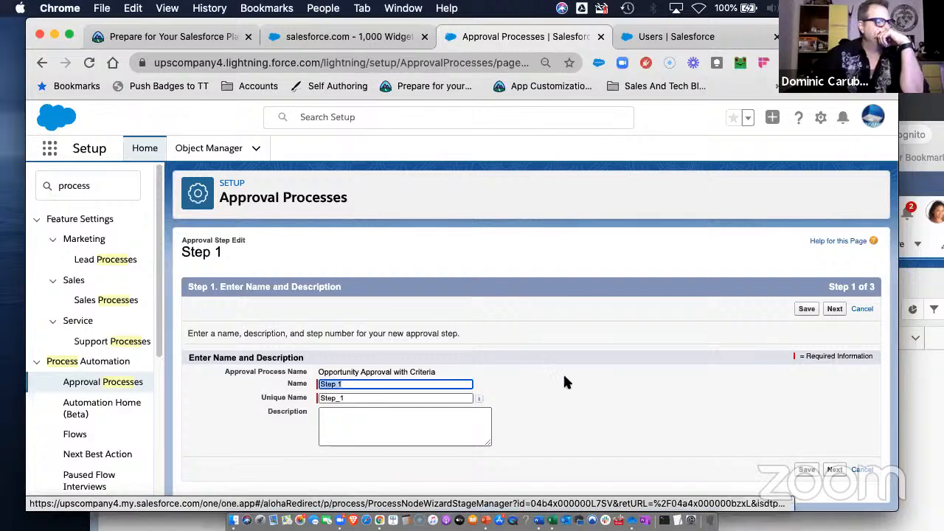
pyautogui.click(835, 470)
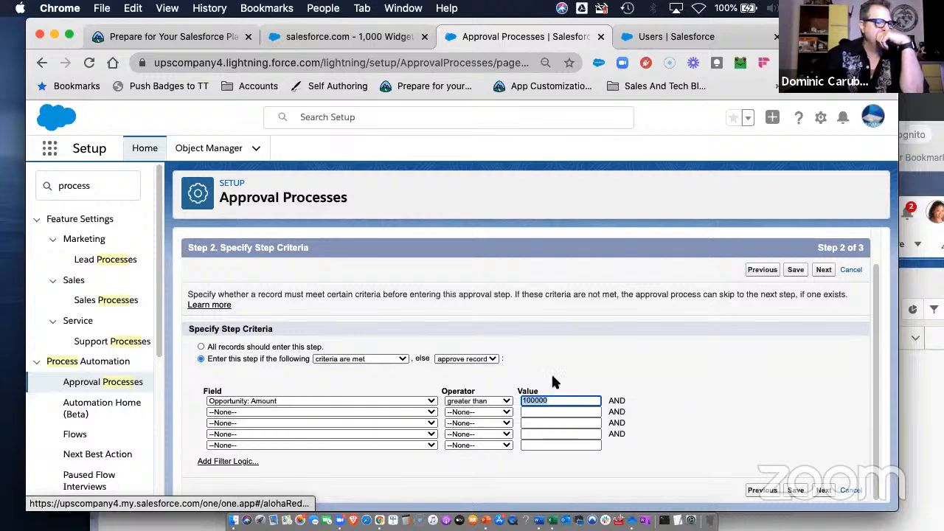
pyautogui.click(471, 362)
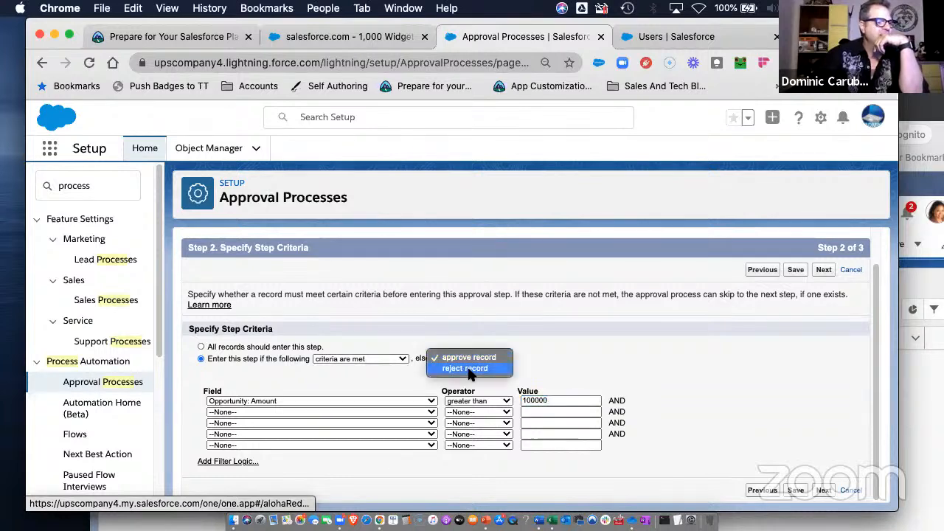
pyautogui.click(476, 358)
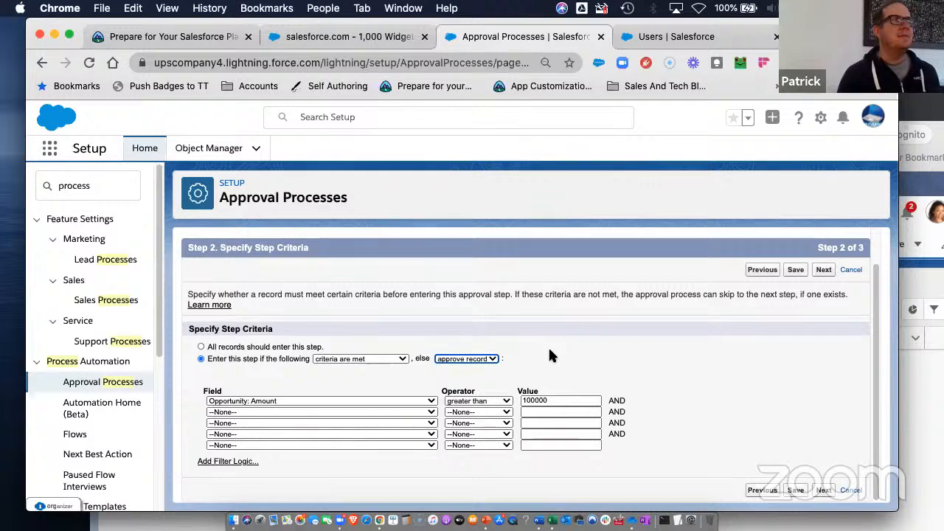
pyautogui.click(824, 489)
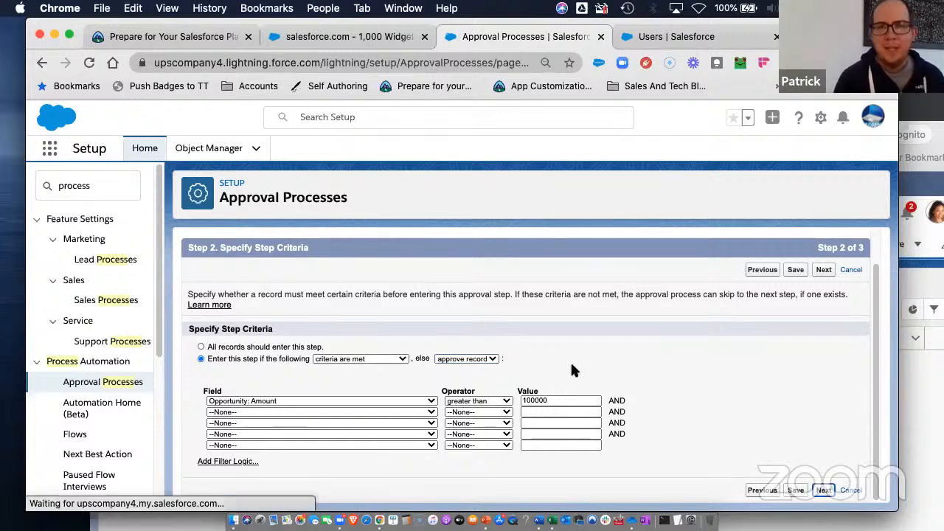
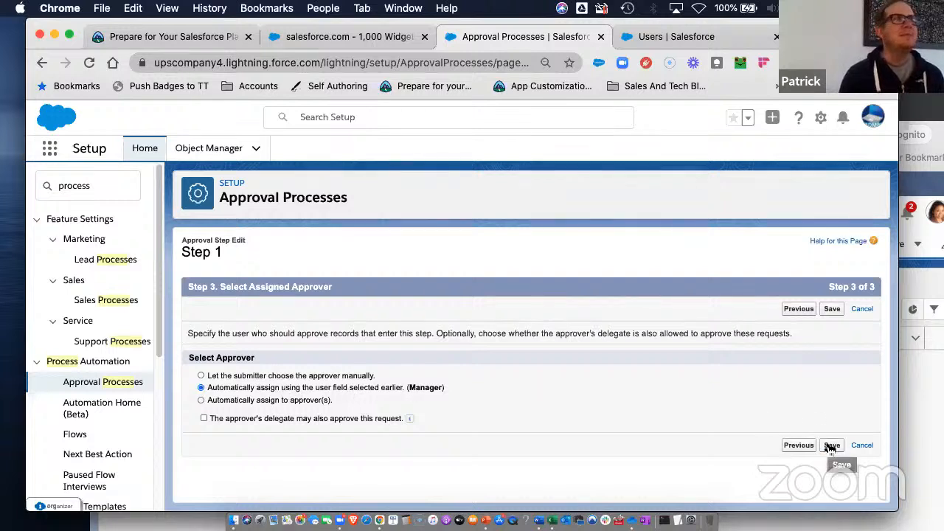
# Return to the Step 1 criteria, set the Opportunity: Amount operator to less than, and save the approval step.
pyautogui.click(793, 310)
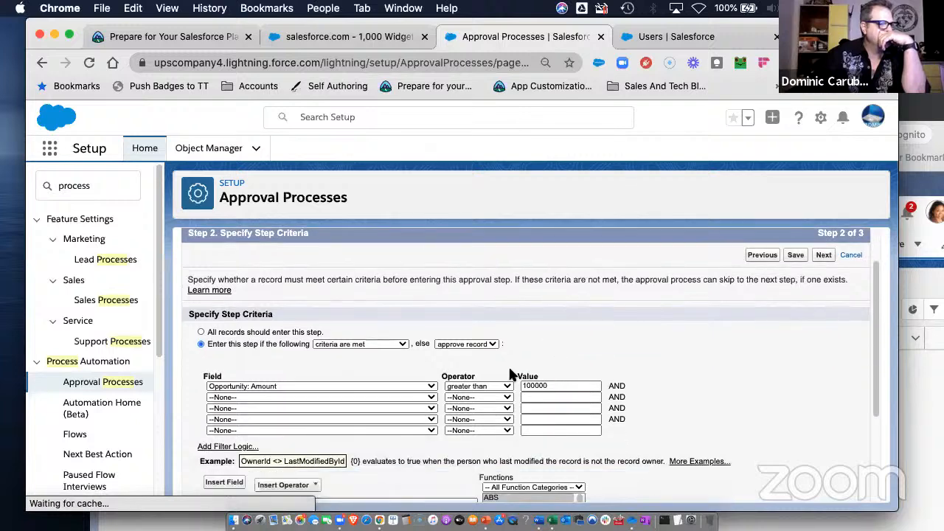
pyautogui.click(498, 400)
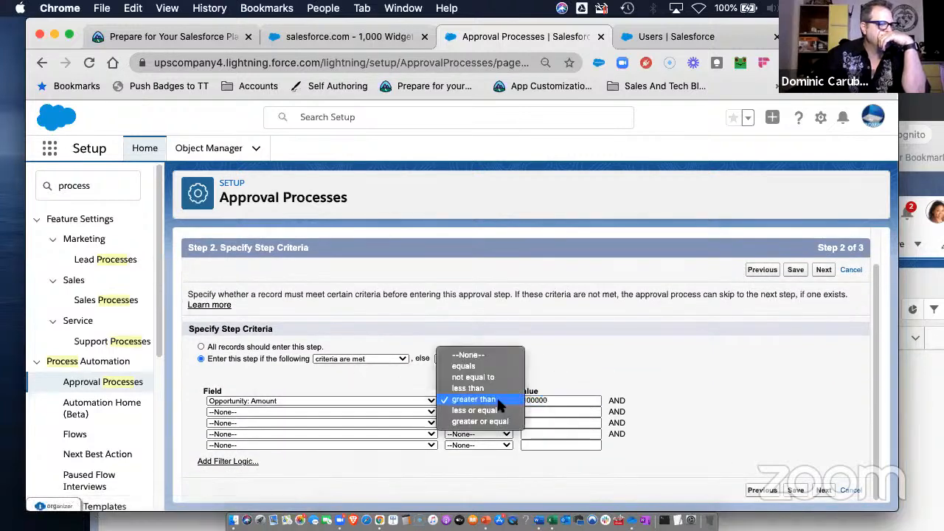
pyautogui.click(477, 387)
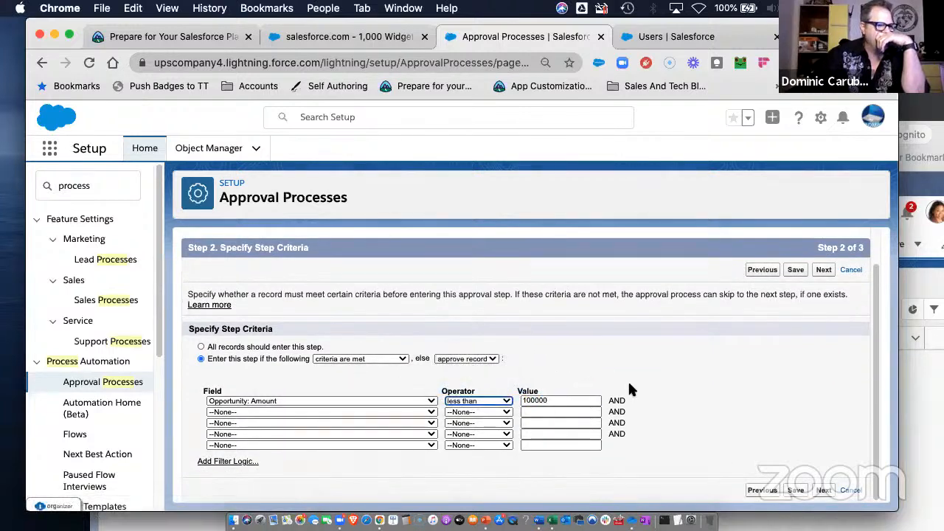
pyautogui.click(796, 490)
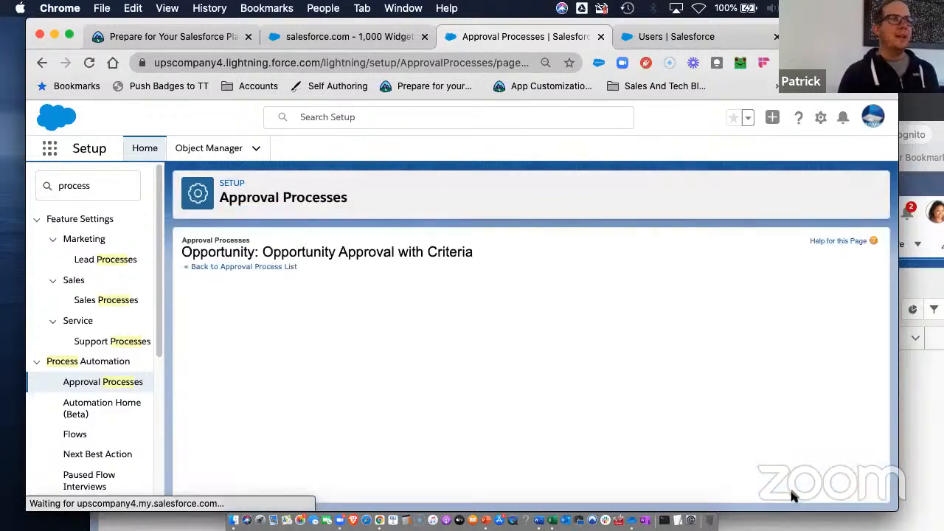
# Review the saved approval step and final actions, and activate the Opportunity Approval with Criteria process.
pyautogui.scroll(-3, 519, 415)
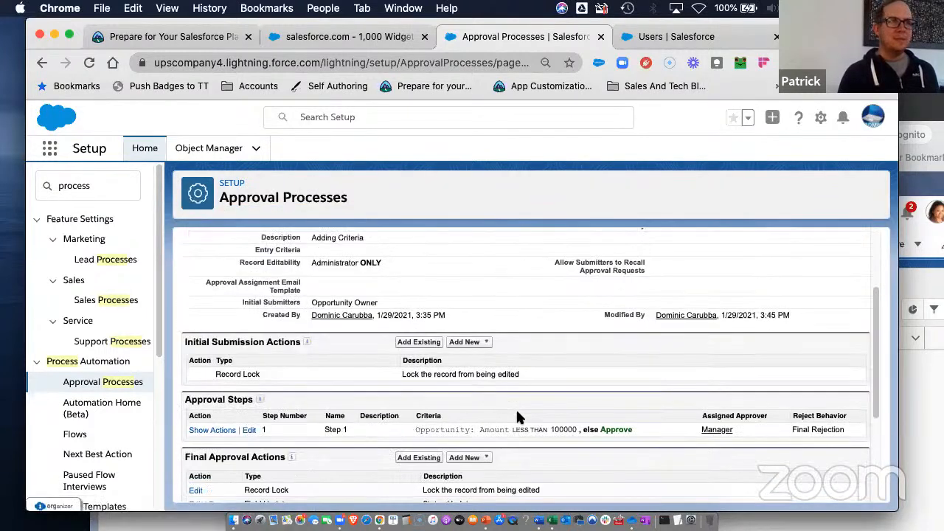
pyautogui.scroll(-1, 517, 413)
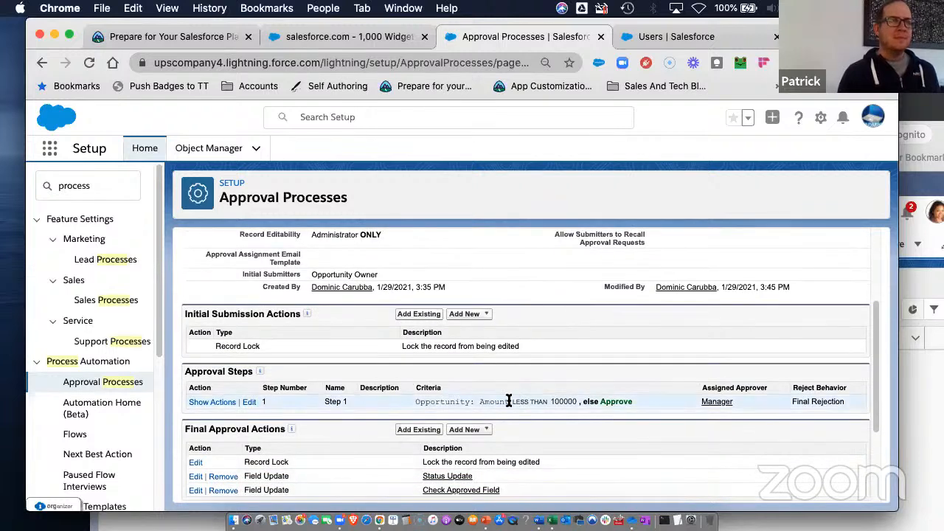
pyautogui.moveTo(445, 402); pyautogui.dragTo(568, 406)
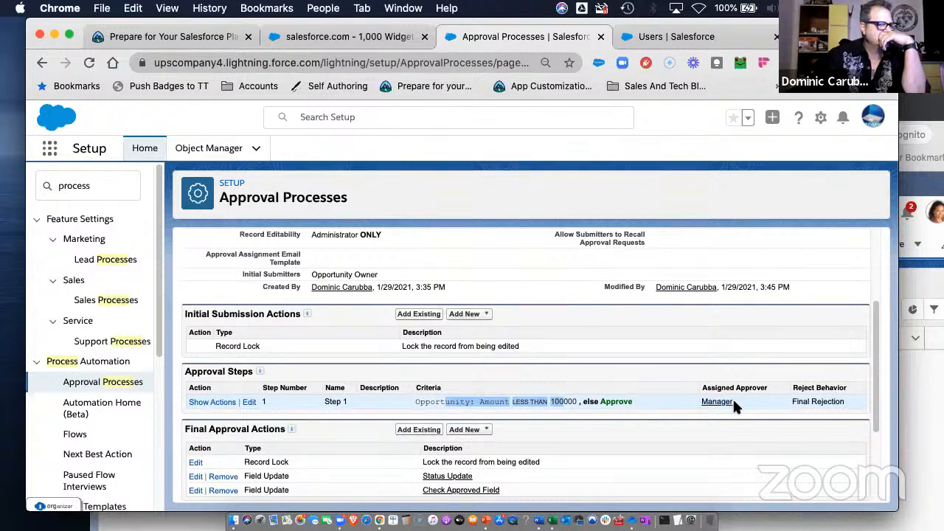
pyautogui.scroll(-5, 615, 434)
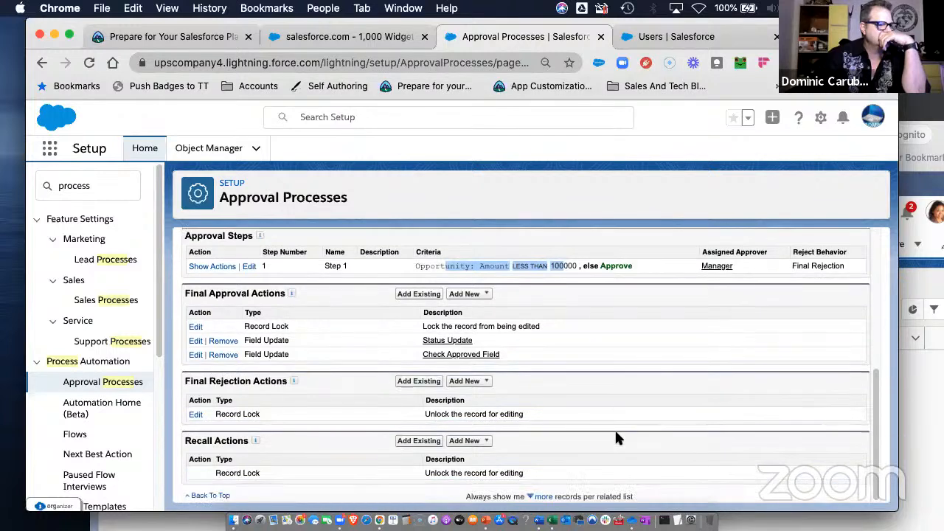
pyautogui.scroll(12, 616, 437)
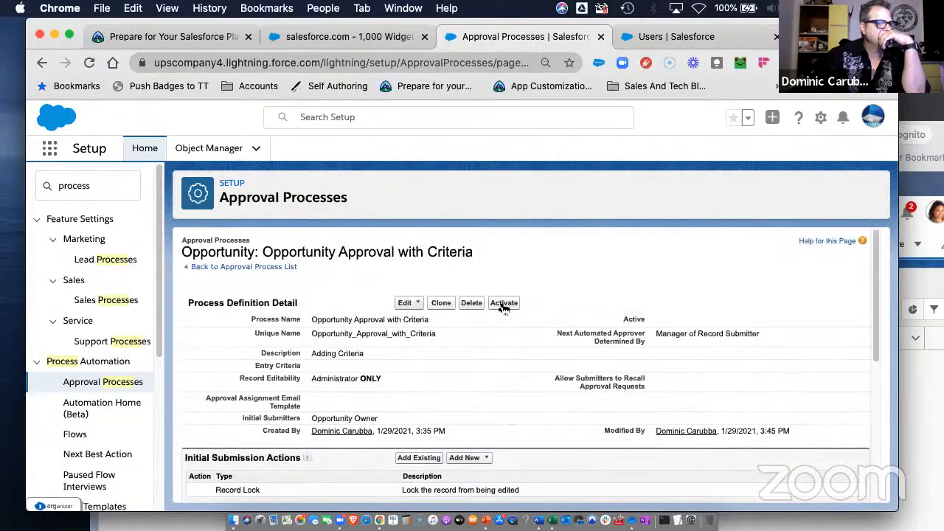
pyautogui.click(504, 304)
pyautogui.click(587, 172)
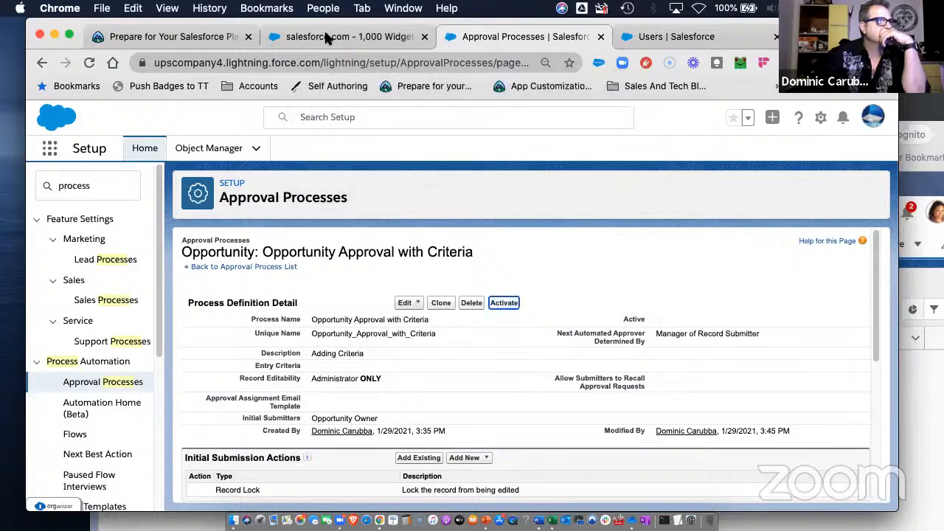
# Clone the salesforce.com - 1,000 Widgets opportunity and save the copy as Last test 1,000 Widgets.
pyautogui.click(324, 37)
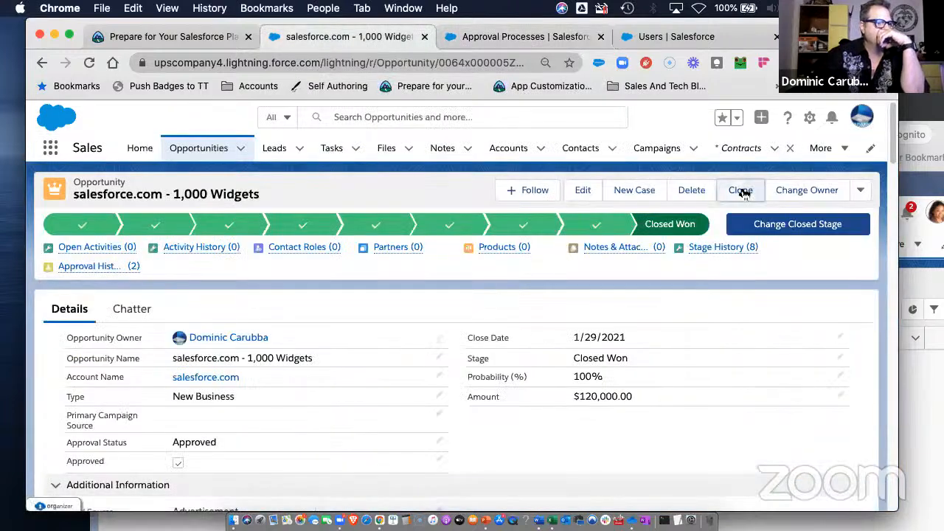
pyautogui.click(740, 191)
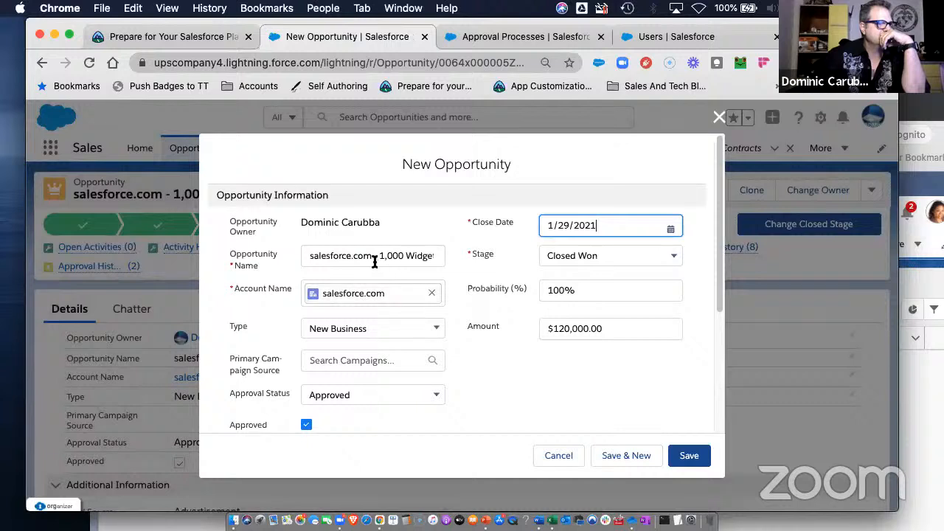
pyautogui.moveTo(378, 256); pyautogui.dragTo(284, 258)
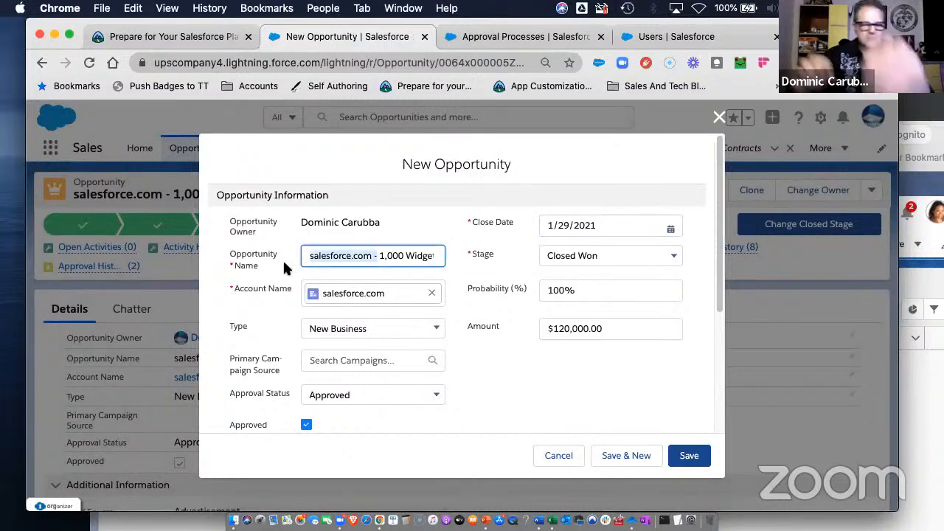
pyautogui.write('Last test')
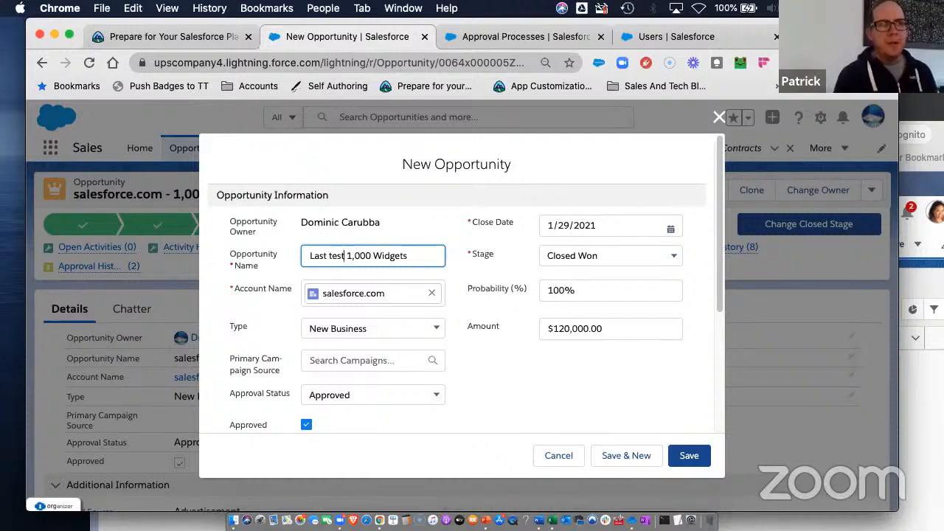
pyautogui.click(695, 460)
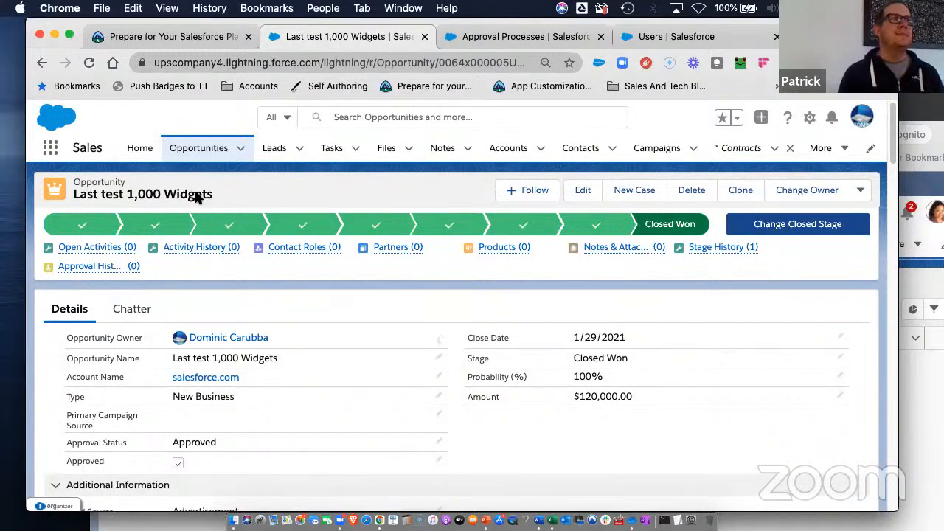
# Move the Last test 1,000 Widgets opportunity back to the Qualification stage.
pyautogui.click(240, 151)
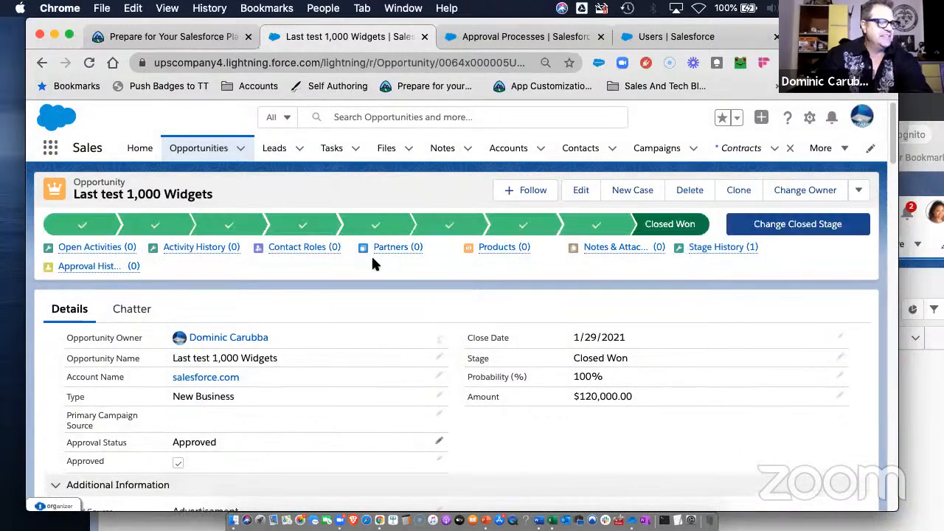
pyautogui.click(156, 224)
pyautogui.click(802, 231)
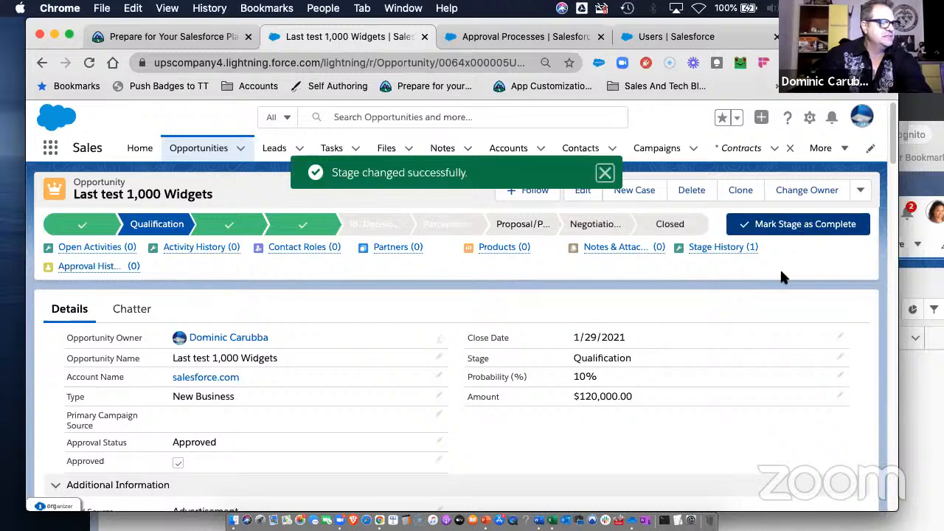
# Clear the opportunity's Approved checkbox, set its Approval Status to --None--, and save the record.
pyautogui.doubleClick(178, 464)
pyautogui.click(180, 449)
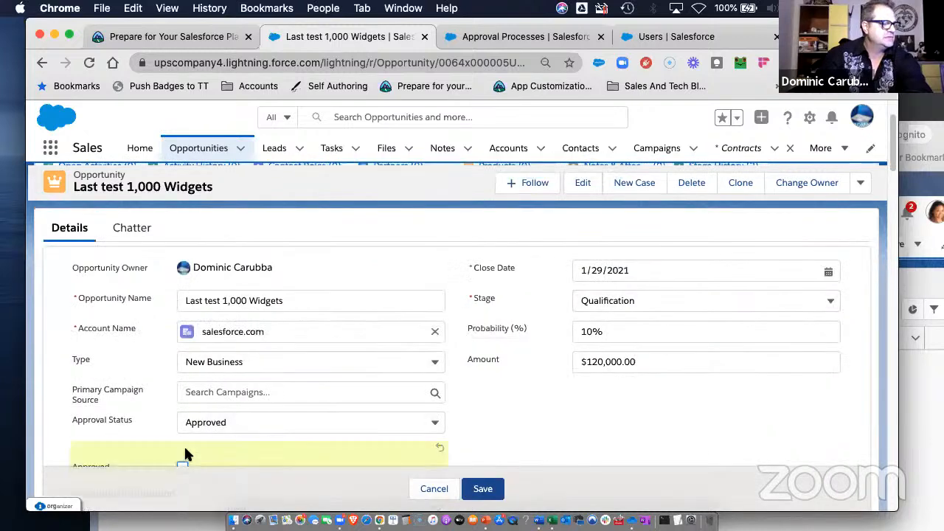
pyautogui.click(247, 419)
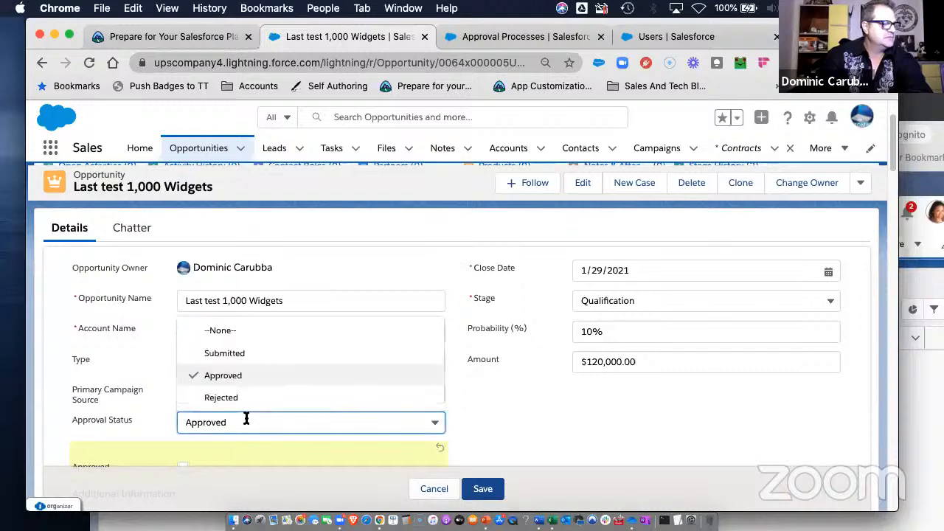
pyautogui.click(236, 333)
pyautogui.click(481, 487)
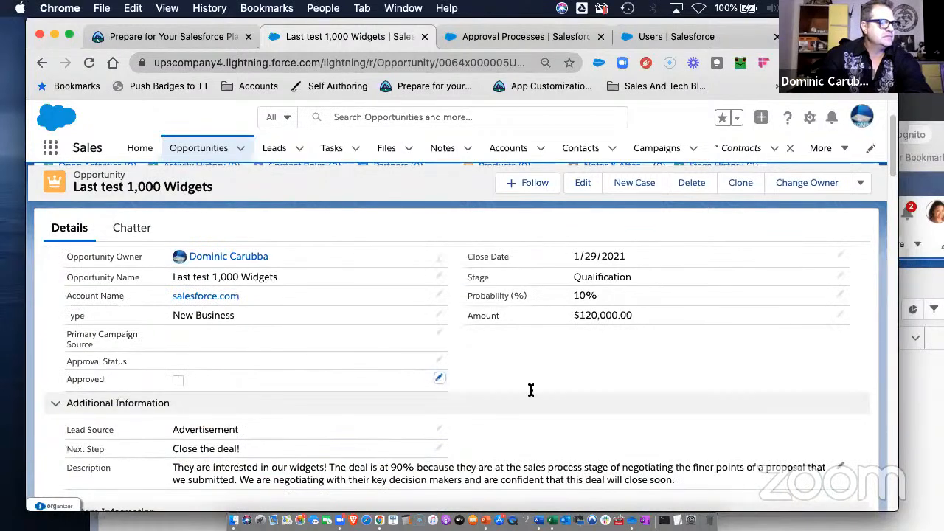
# Replace the opportunity's Description with "Over 100,000... winning requires approval" and save the record.
pyautogui.scroll(-3, 538, 397)
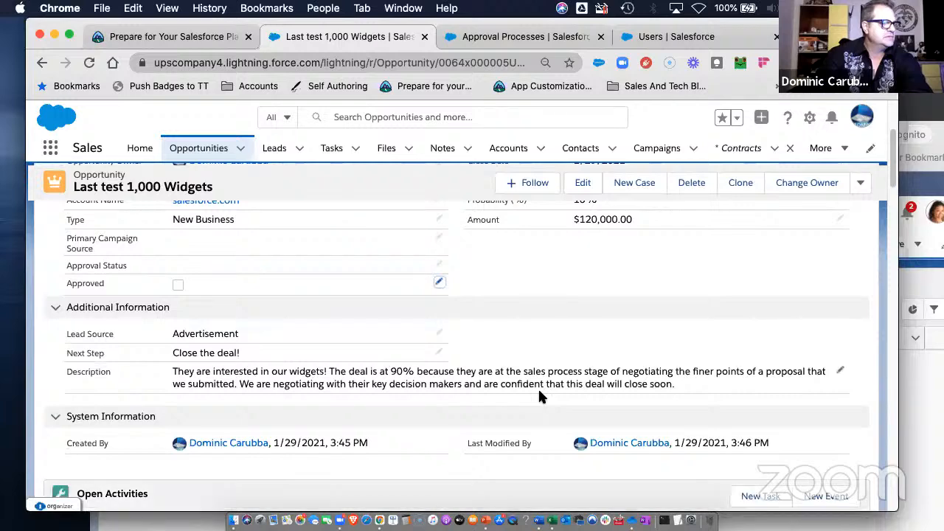
pyautogui.tripleClick(295, 373)
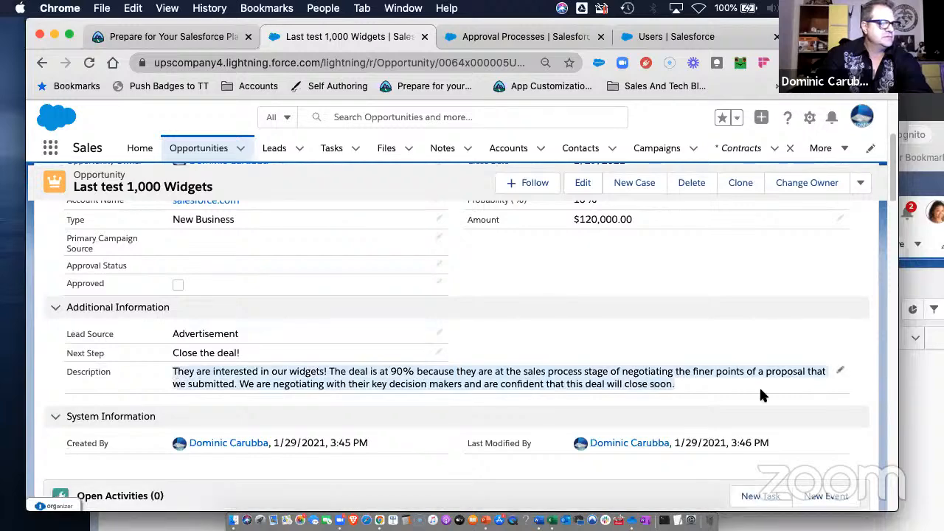
pyautogui.scroll(-5, 757, 391)
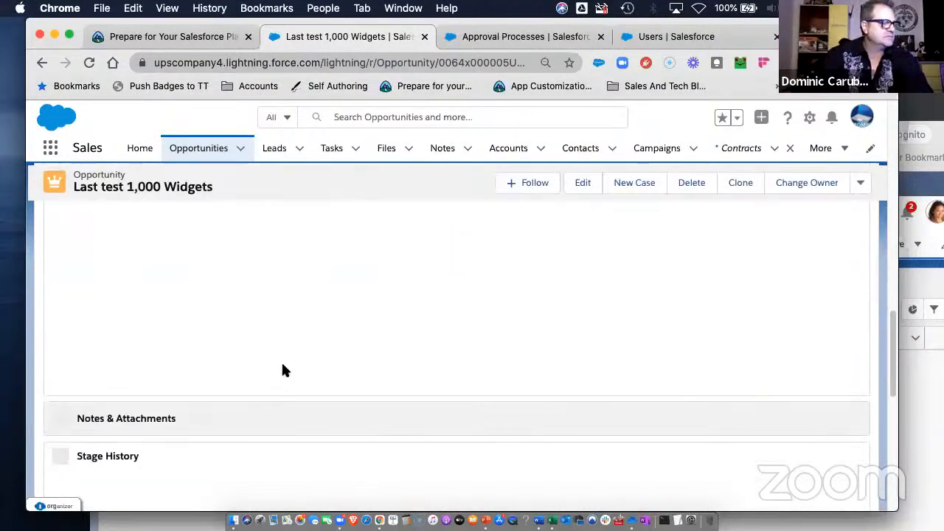
pyautogui.scroll(5, 316, 362)
pyautogui.scroll(-3, 318, 401)
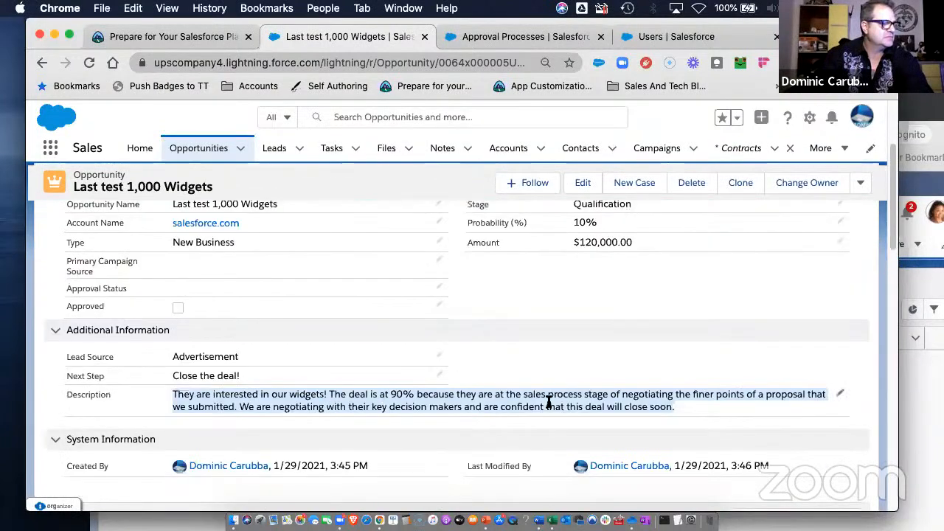
pyautogui.click(846, 398)
pyautogui.click(778, 396)
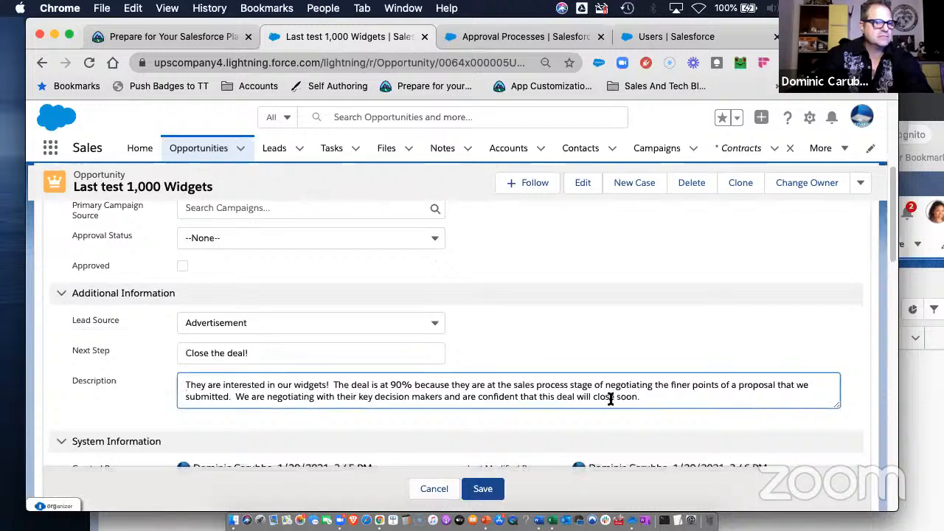
pyautogui.moveTo(639, 396); pyautogui.dragTo(142, 389)
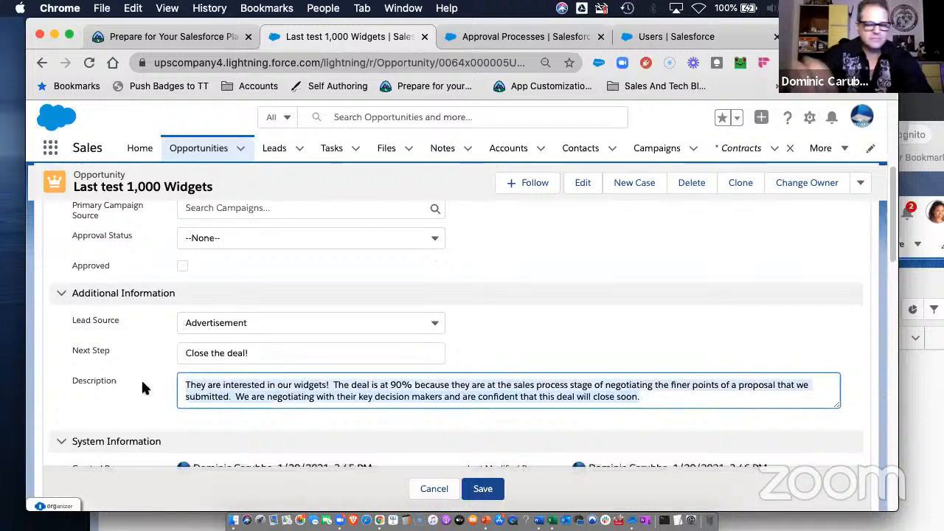
pyautogui.write('Ove')
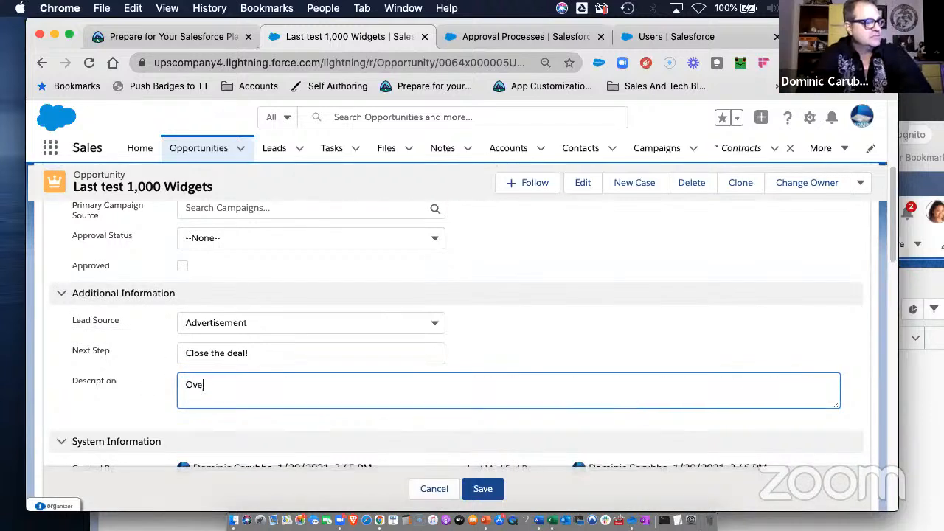
pyautogui.write('r 100,0')
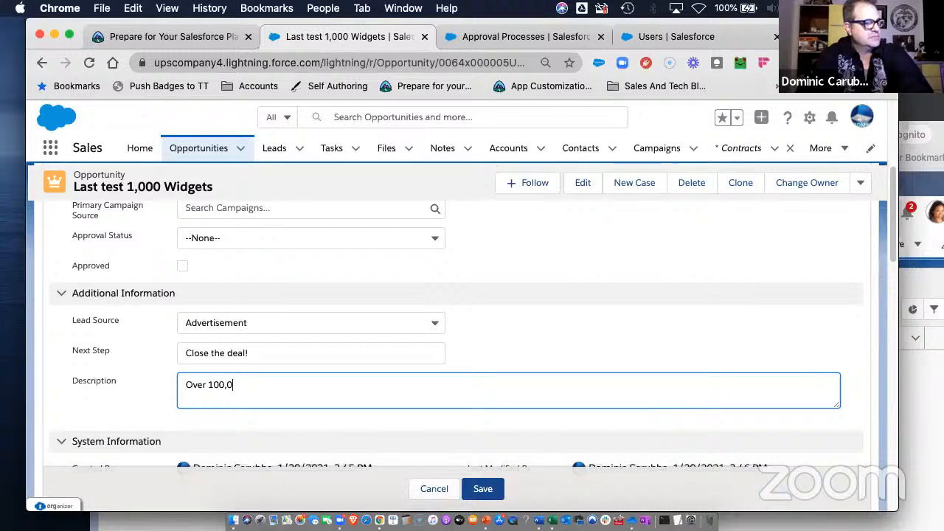
pyautogui.write('00... win')
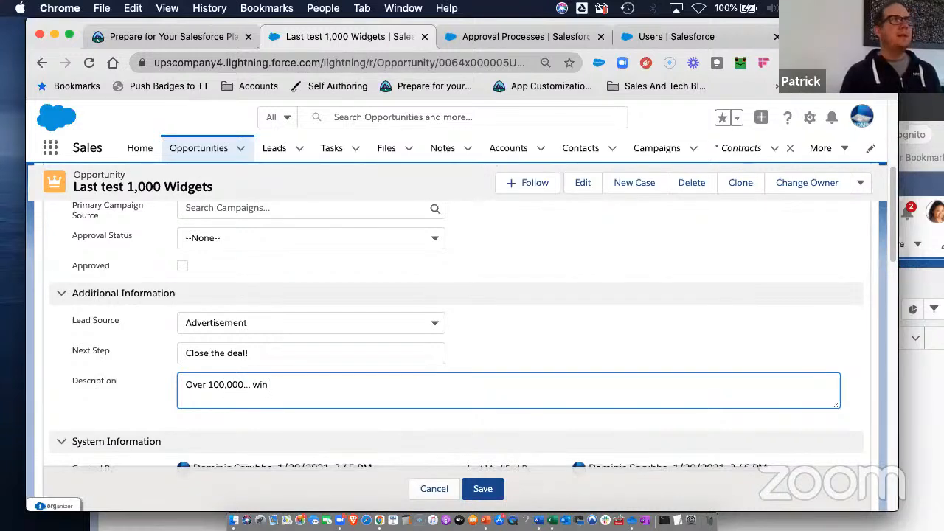
pyautogui.write('ning requires ')
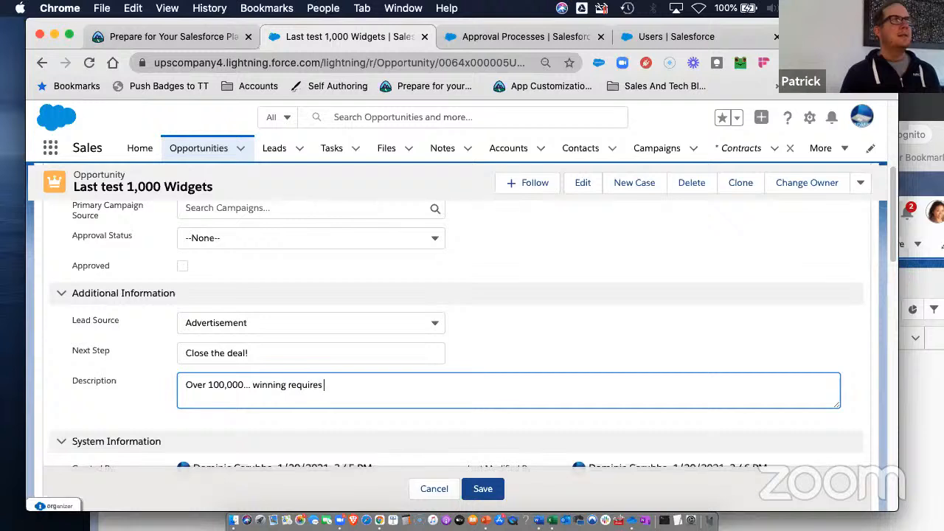
pyautogui.write('approval')
pyautogui.click(483, 489)
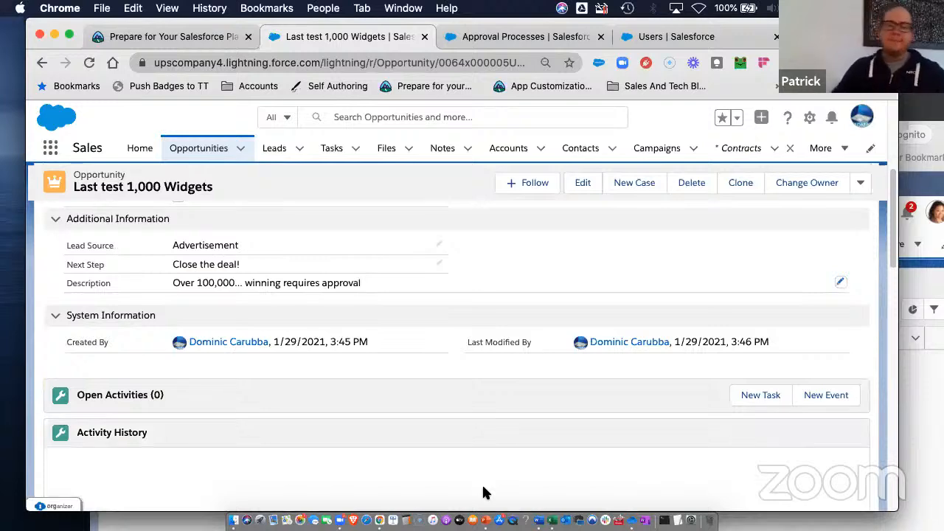
pyautogui.scroll(5, 615, 273)
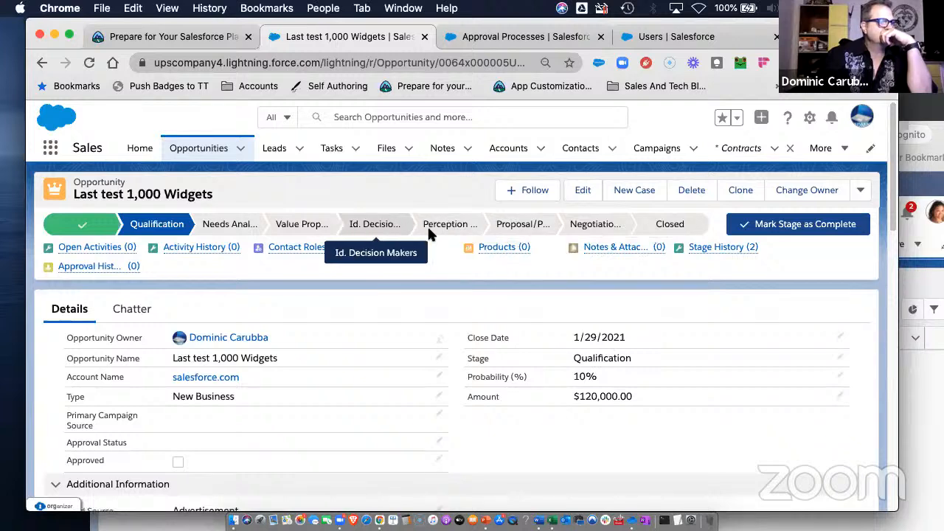
pyautogui.click(839, 337)
pyautogui.click(672, 352)
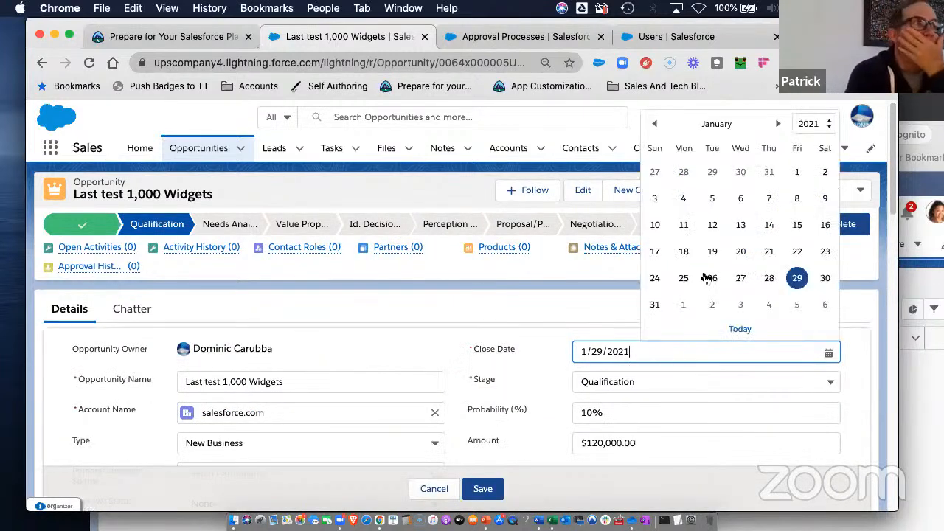
pyautogui.click(713, 225)
pyautogui.click(483, 489)
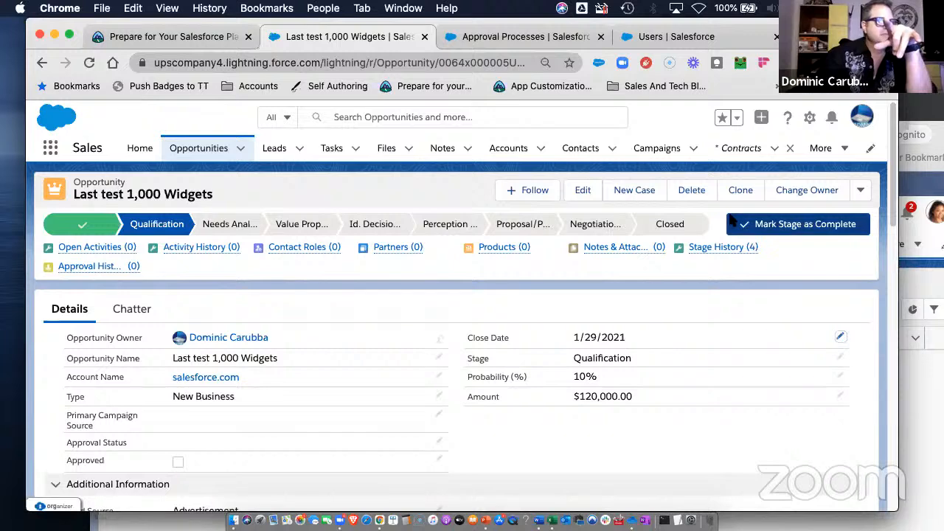
# Close the Last test 1,000 Widgets opportunity with the Closed Won stage and save it.
pyautogui.click(690, 228)
pyautogui.click(804, 224)
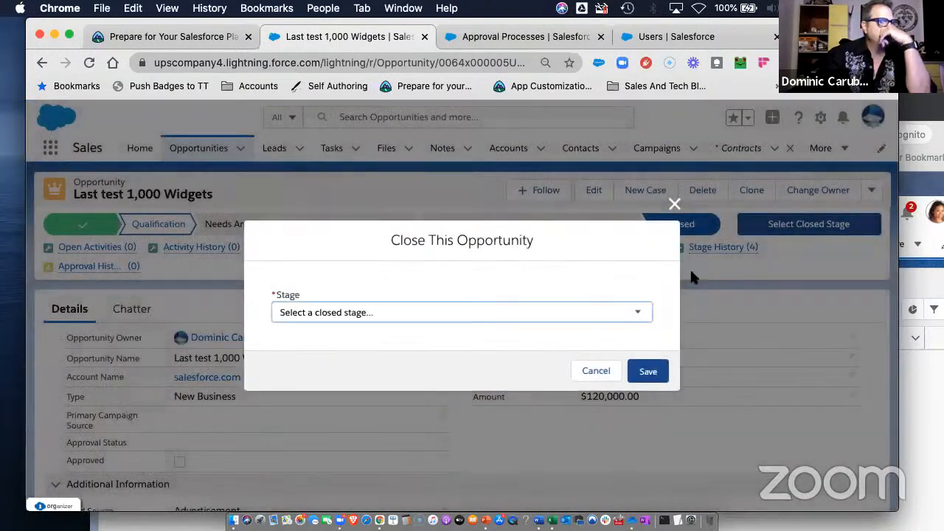
pyautogui.click(525, 309)
pyautogui.click(394, 324)
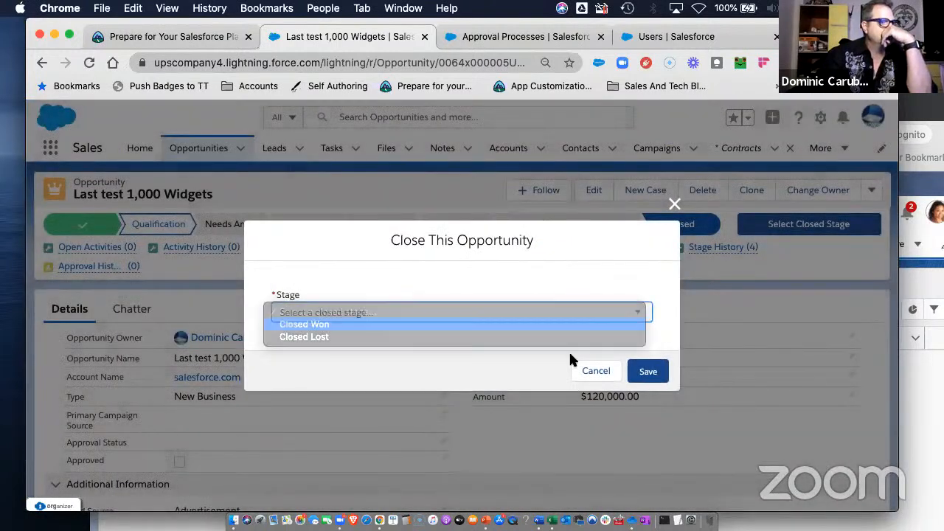
pyautogui.click(647, 371)
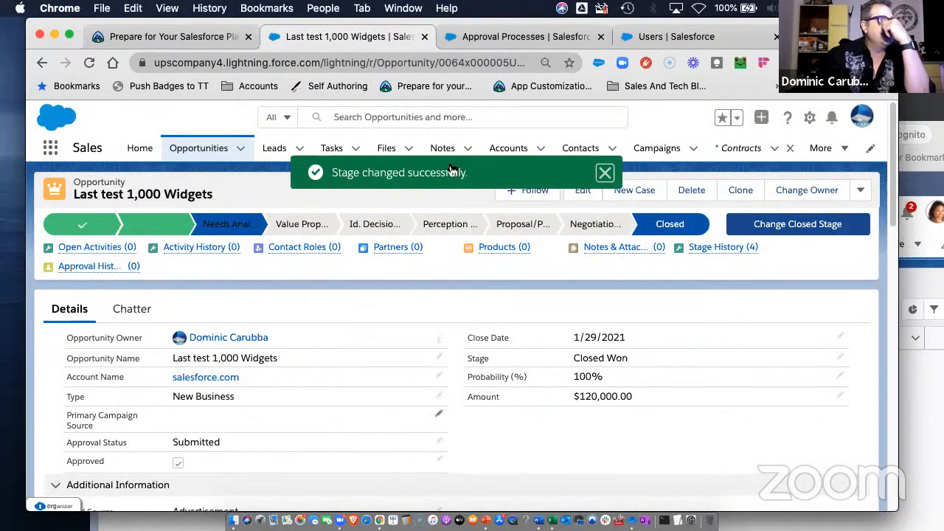
# Show the All Draft Contracts list sorted by descending contract number, and open the newest contract to check its description.
pyautogui.click(548, 37)
pyautogui.click(339, 36)
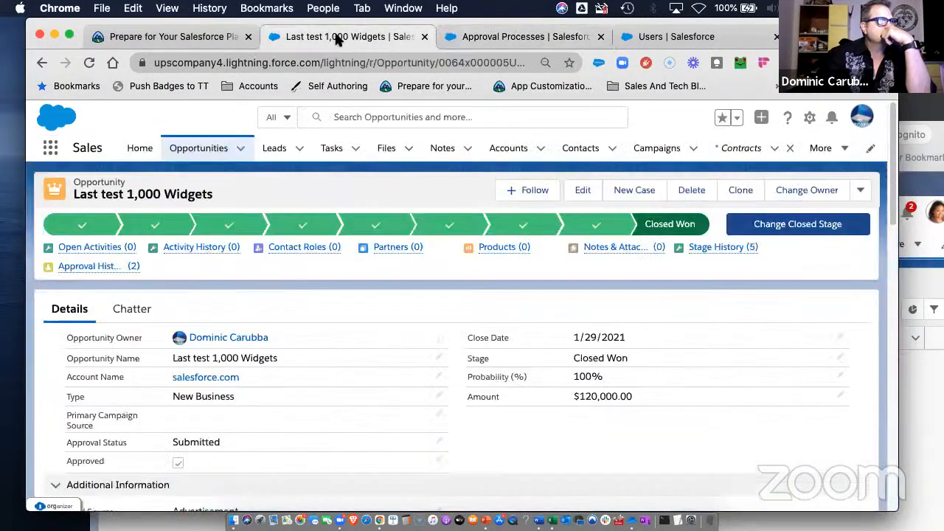
pyautogui.click(741, 148)
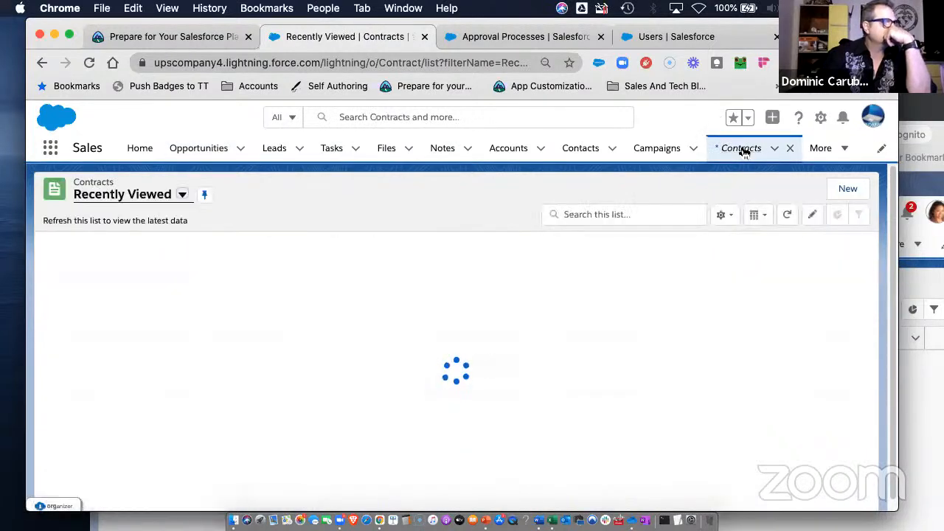
pyautogui.click(182, 195)
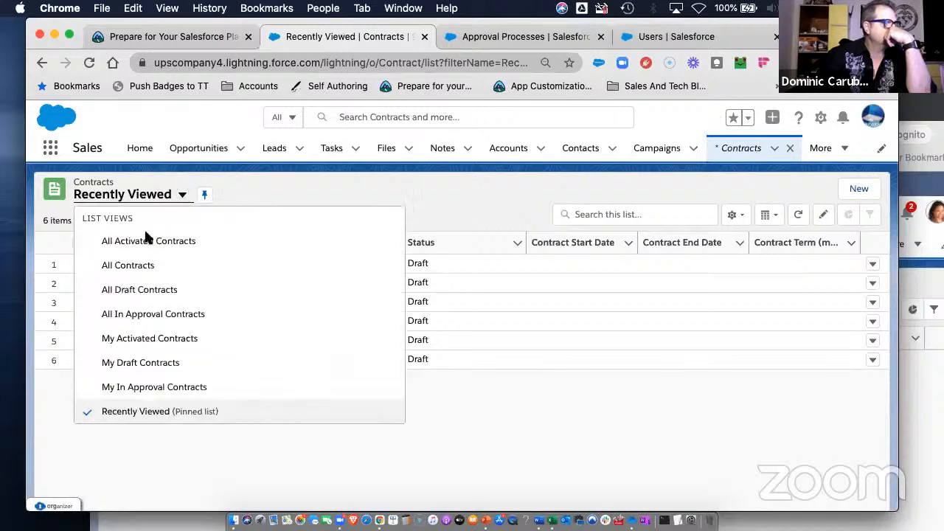
pyautogui.click(133, 292)
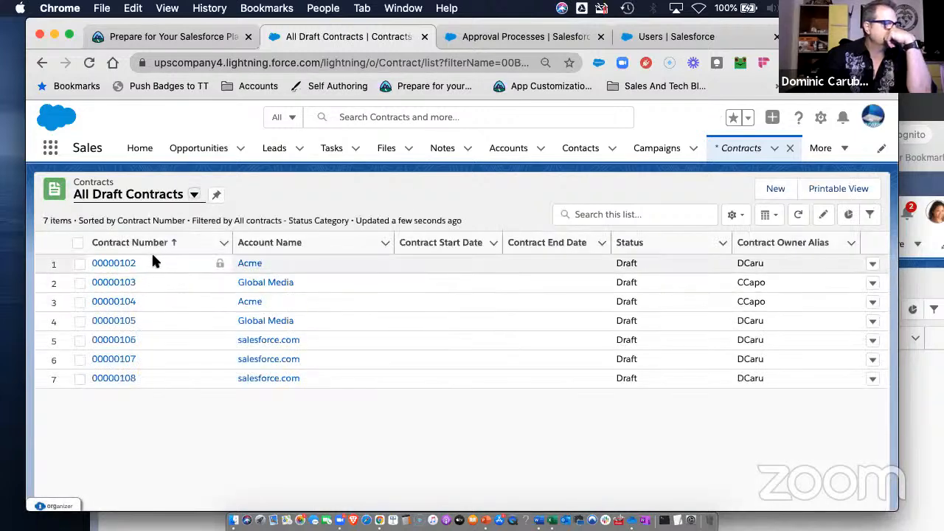
pyautogui.click(158, 243)
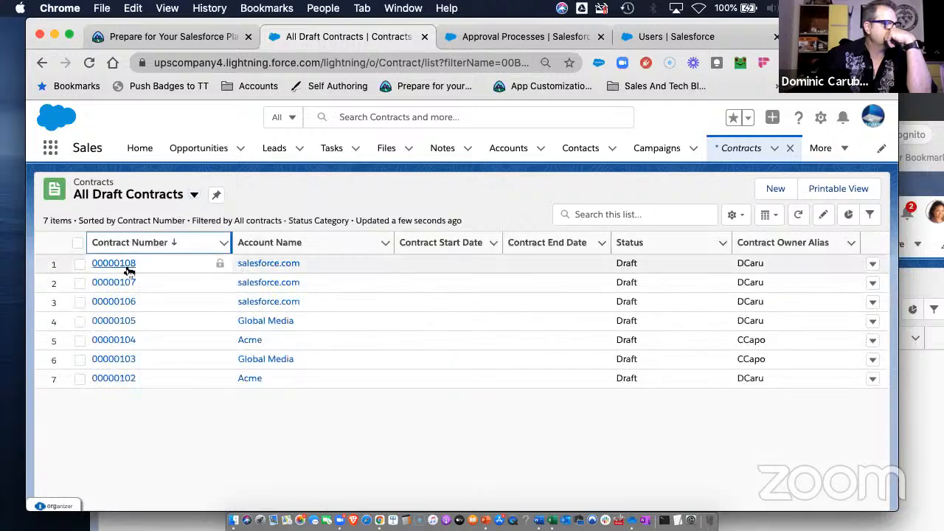
pyautogui.click(126, 268)
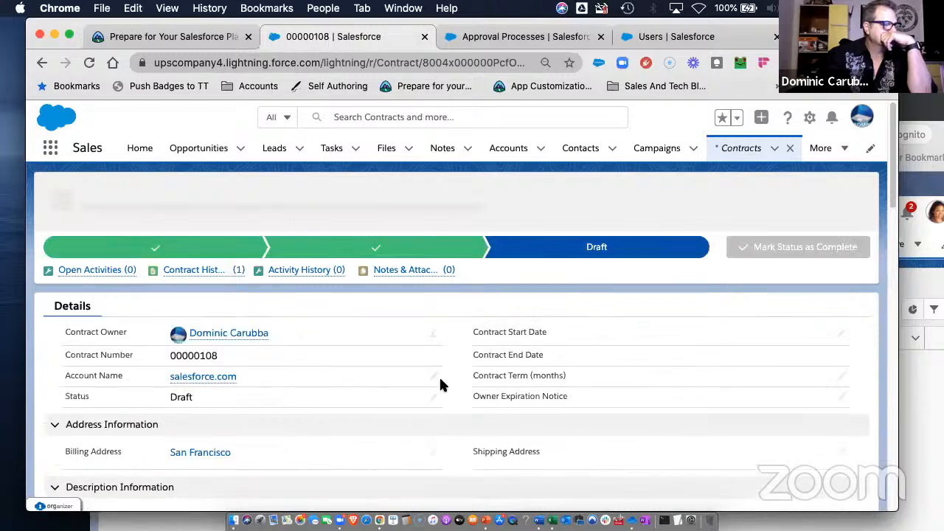
pyautogui.scroll(-1, 435, 381)
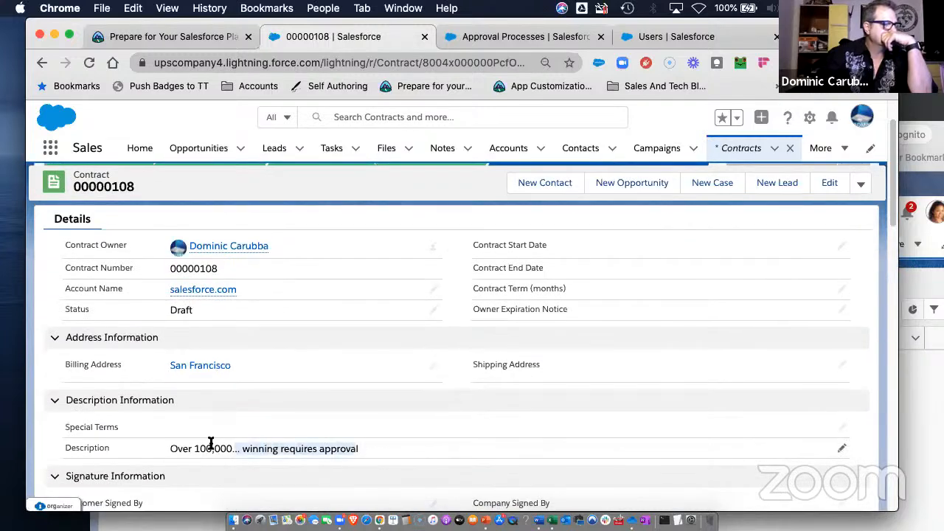
# Deactivate the Opportunity Approval with Criteria process and show the actions of its approval Step 1.
pyautogui.click(550, 37)
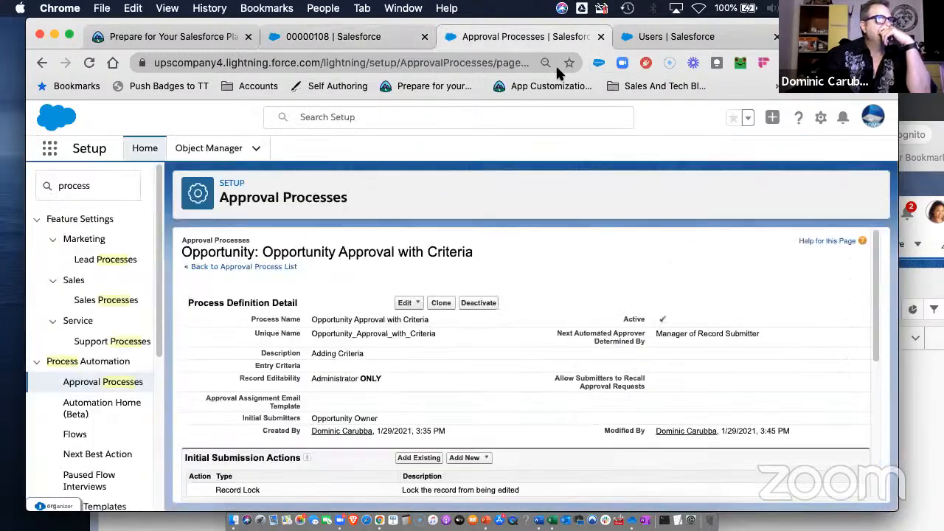
pyautogui.click(487, 305)
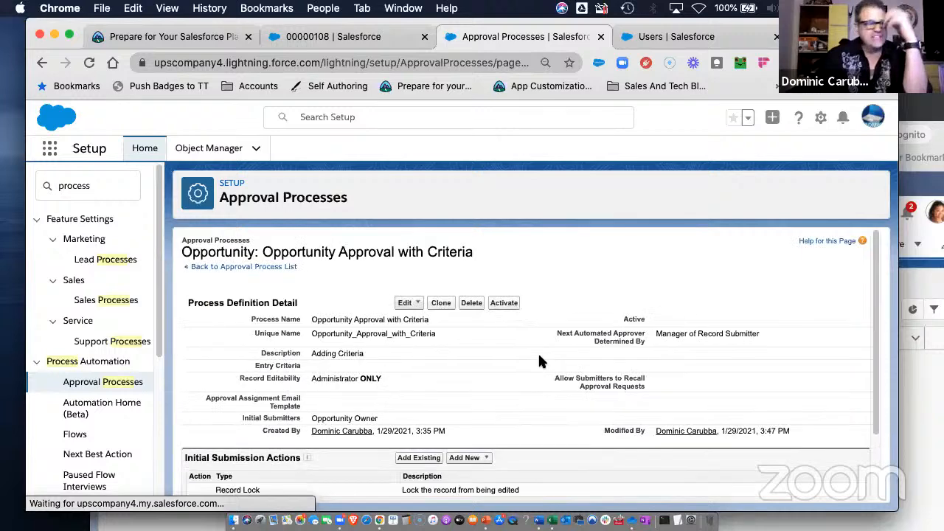
pyautogui.scroll(-4, 538, 356)
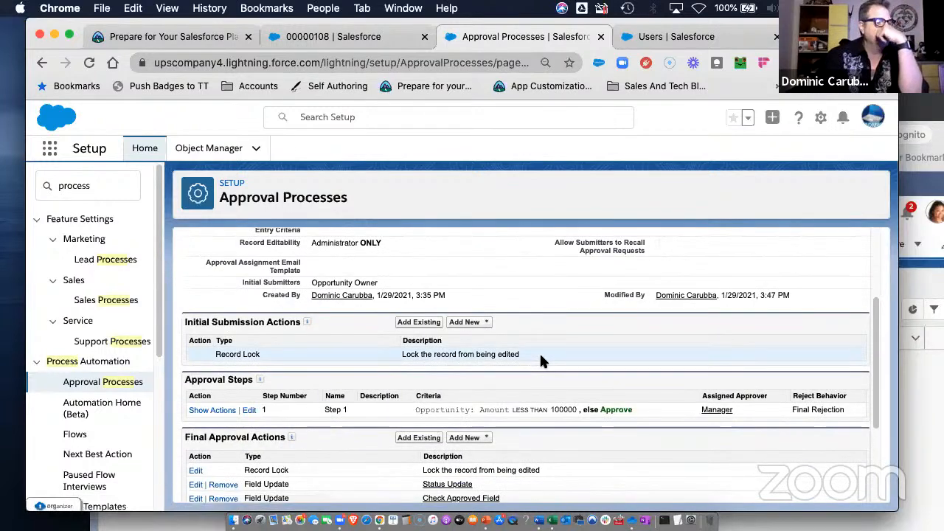
pyautogui.scroll(-1, 539, 361)
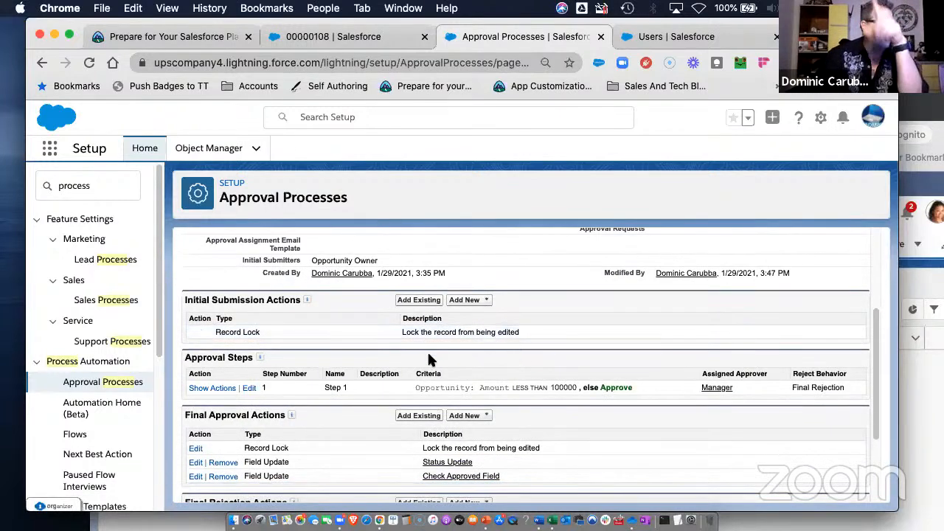
pyautogui.scroll(-2, 427, 353)
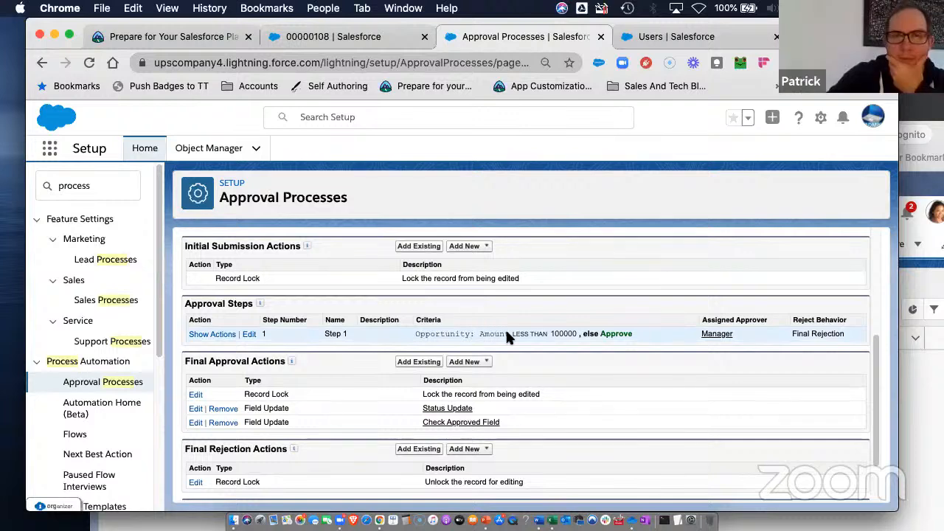
pyautogui.click(223, 336)
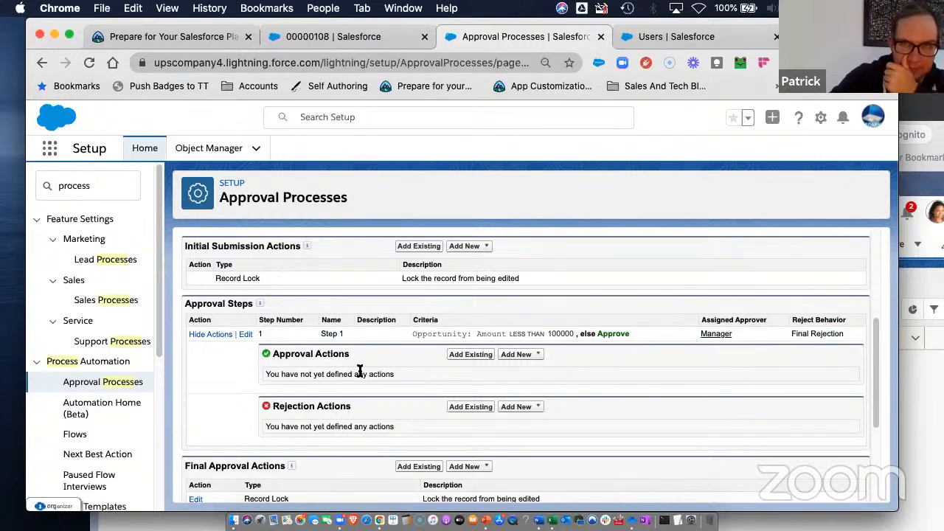
# Change the operator of the Opportunity: Amount criterion in approval Step 1 to greater than, and save the step.
pyautogui.click(246, 334)
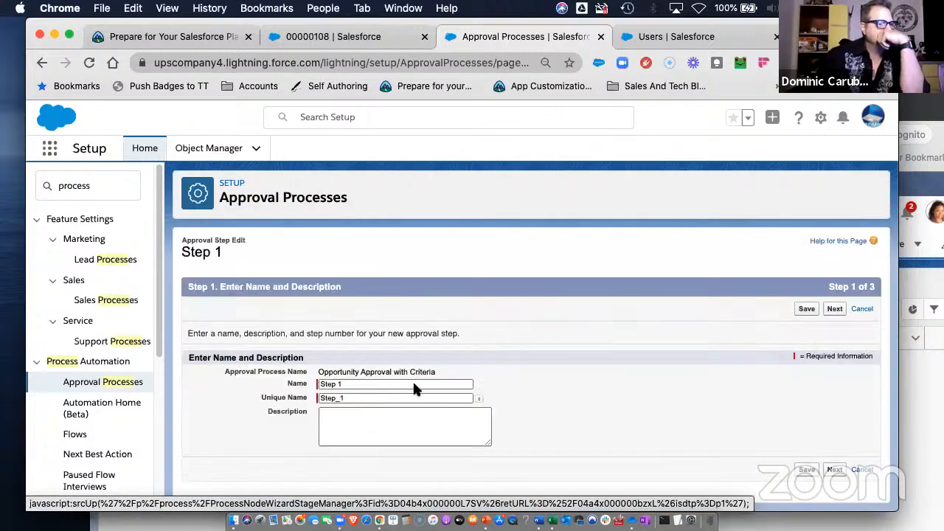
pyautogui.click(834, 469)
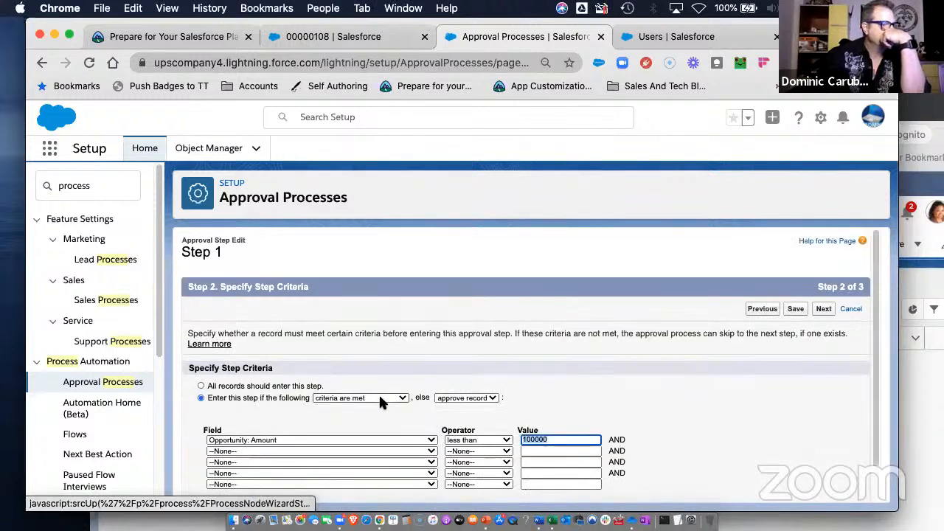
pyautogui.click(202, 386)
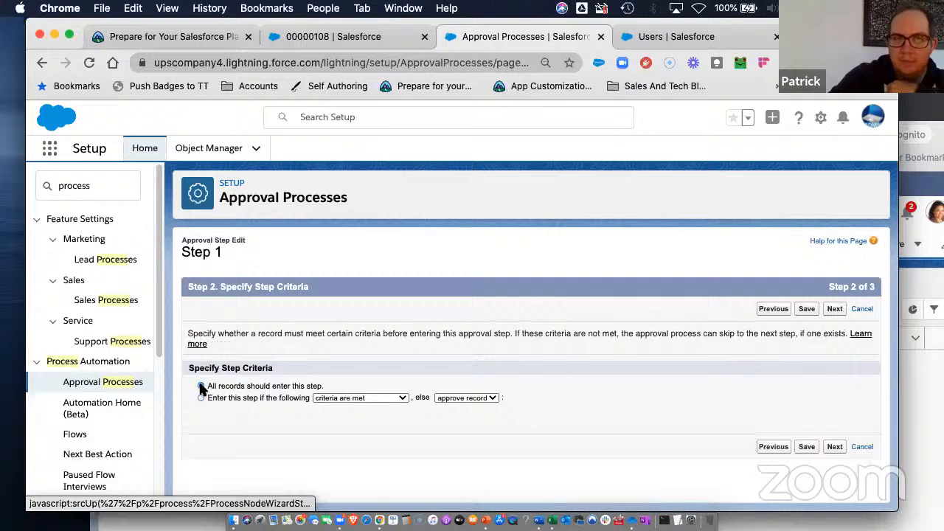
pyautogui.click(201, 397)
pyautogui.click(369, 398)
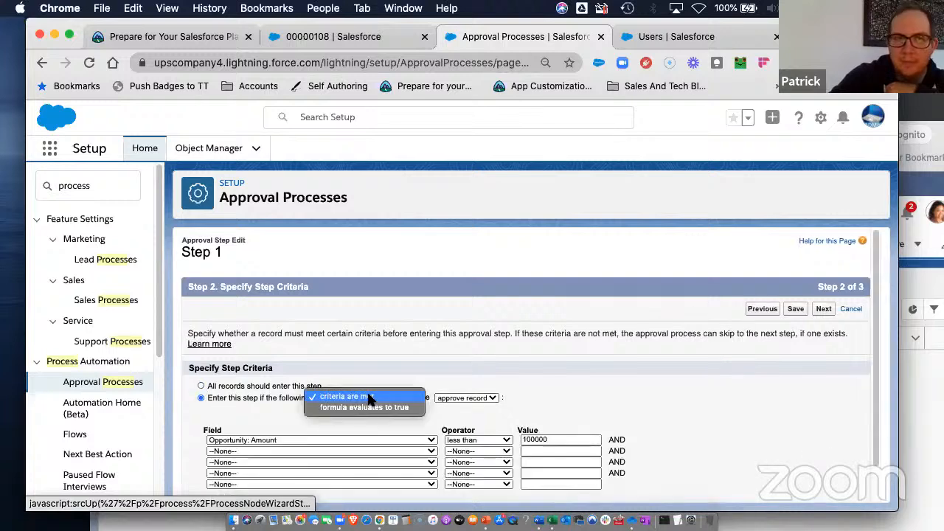
pyautogui.click(462, 400)
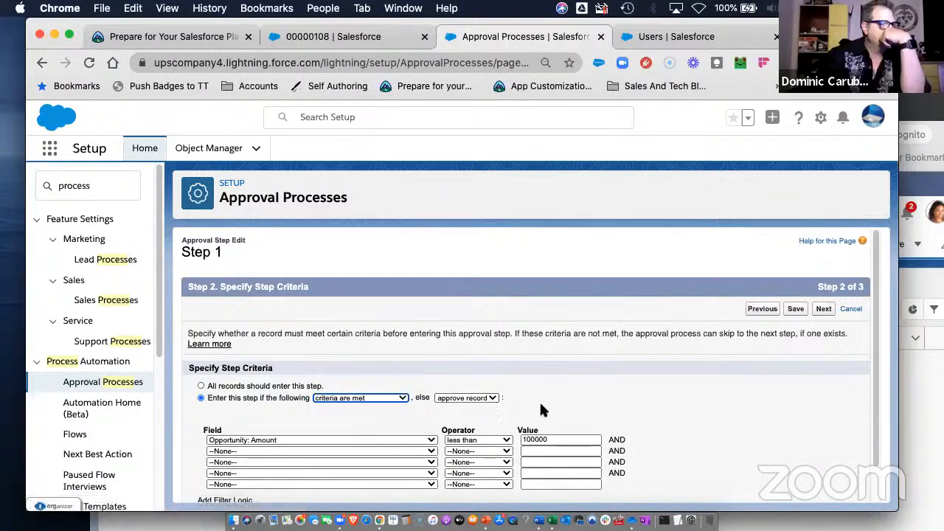
pyautogui.click(498, 439)
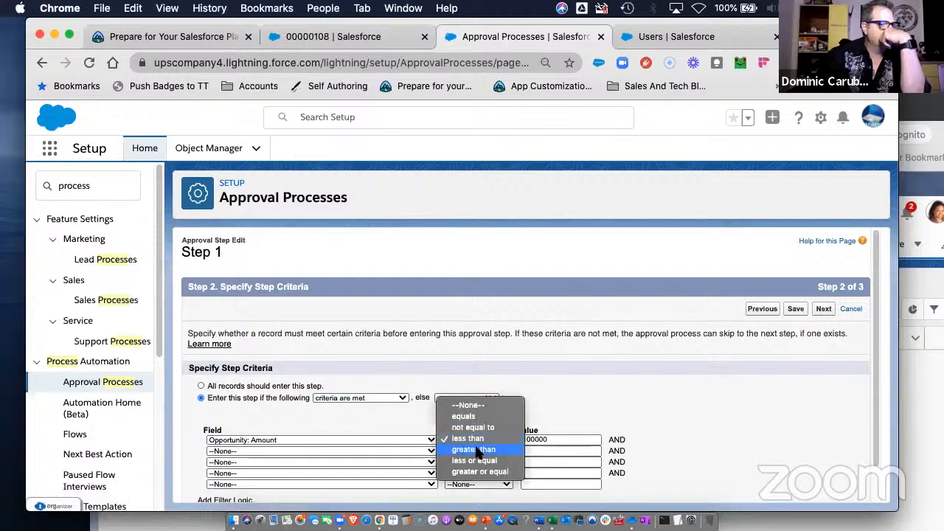
pyautogui.click(608, 394)
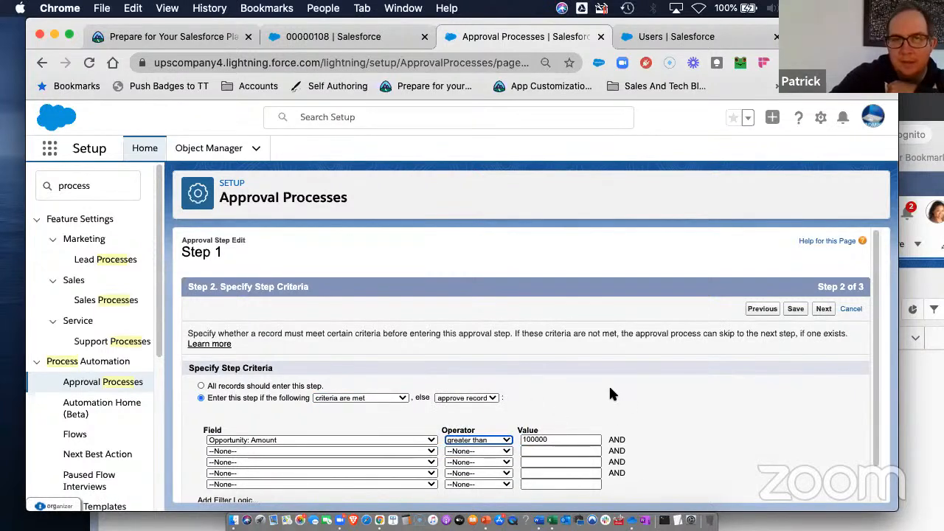
pyautogui.scroll(-1, 703, 402)
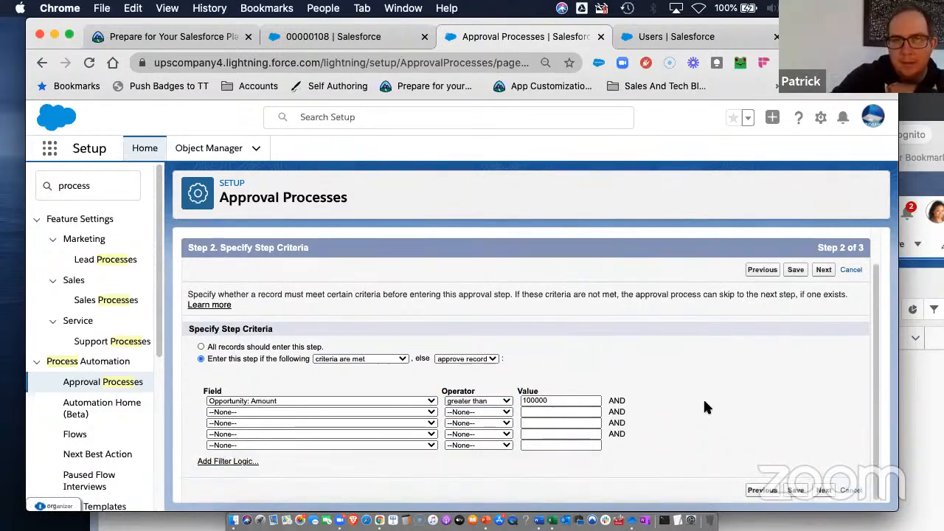
pyautogui.click(796, 492)
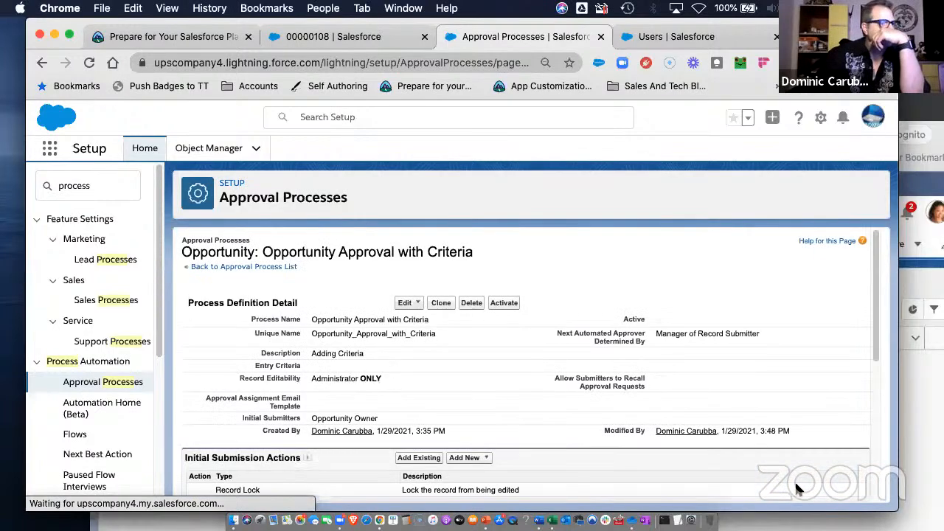
# Create a new field update under the Initial Submission Actions and name it Submitted Status Update.
pyautogui.scroll(-3, 569, 404)
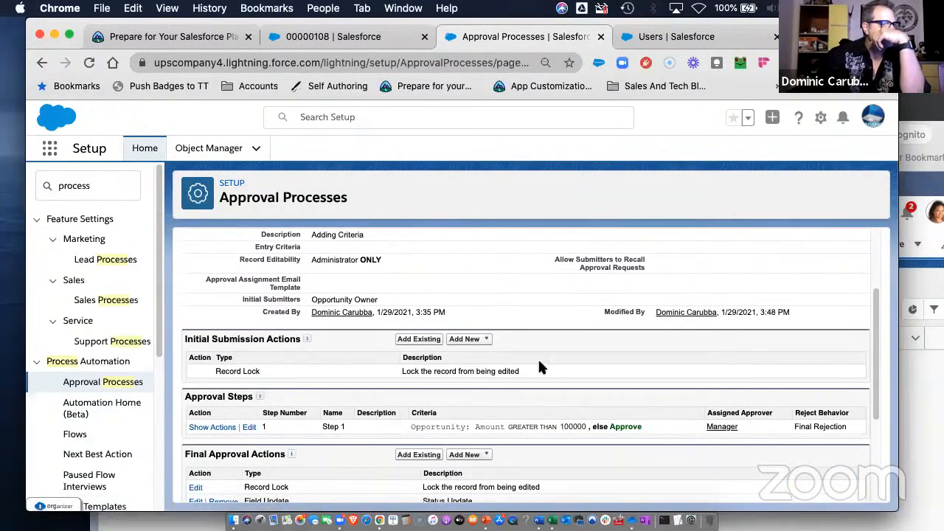
pyautogui.click(459, 343)
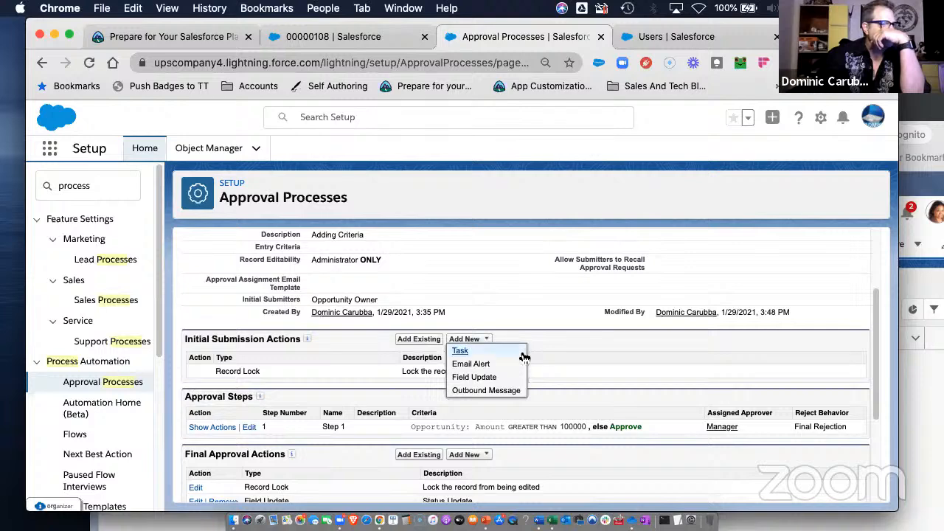
pyautogui.click(476, 376)
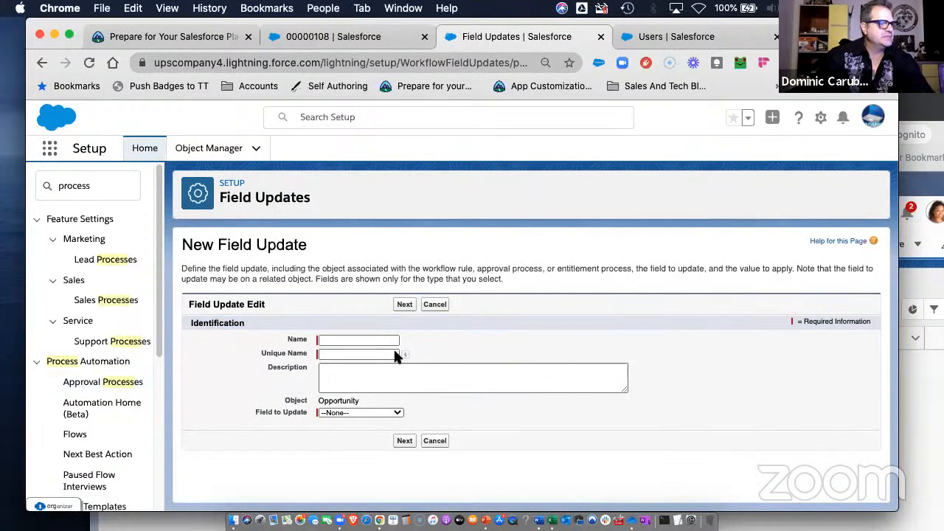
pyautogui.click(365, 339)
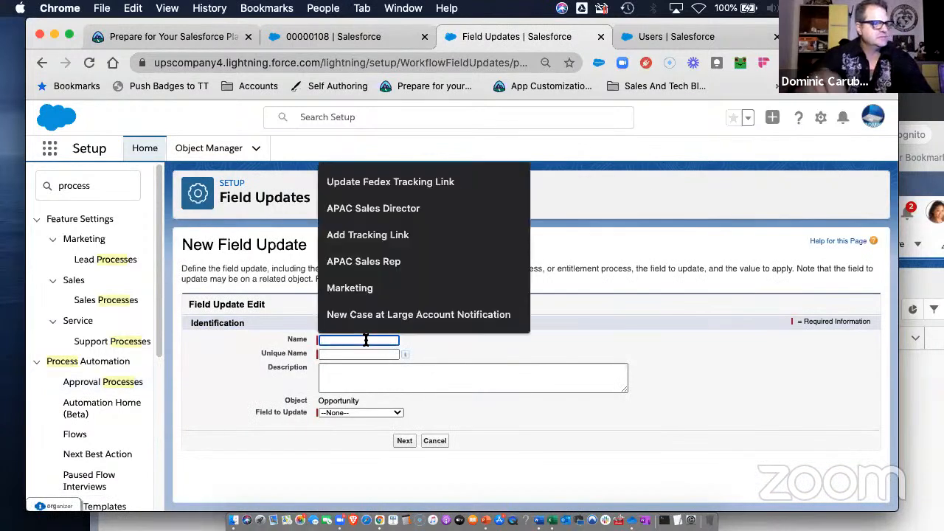
pyautogui.write('Up')
pyautogui.press('BackSpace')
pyautogui.press('BackSpace')
pyautogui.press('BackSpace')
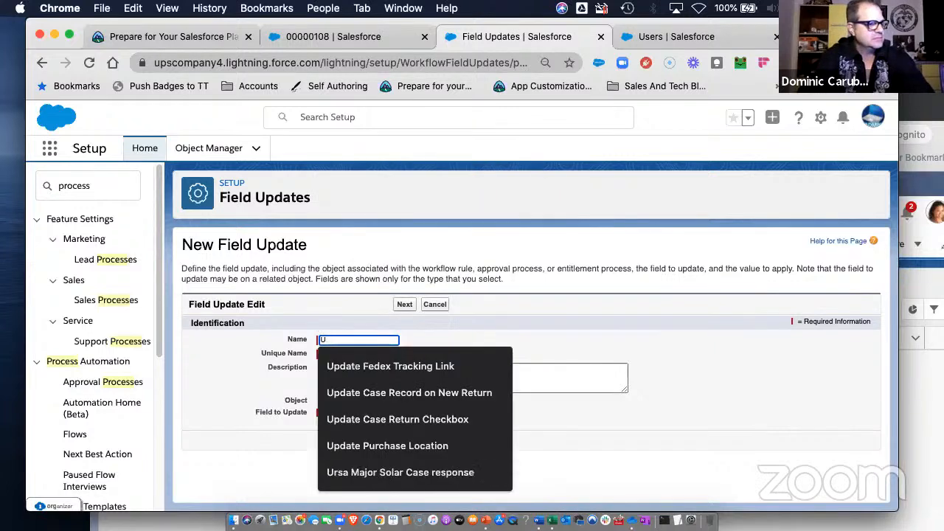
pyautogui.write('Su')
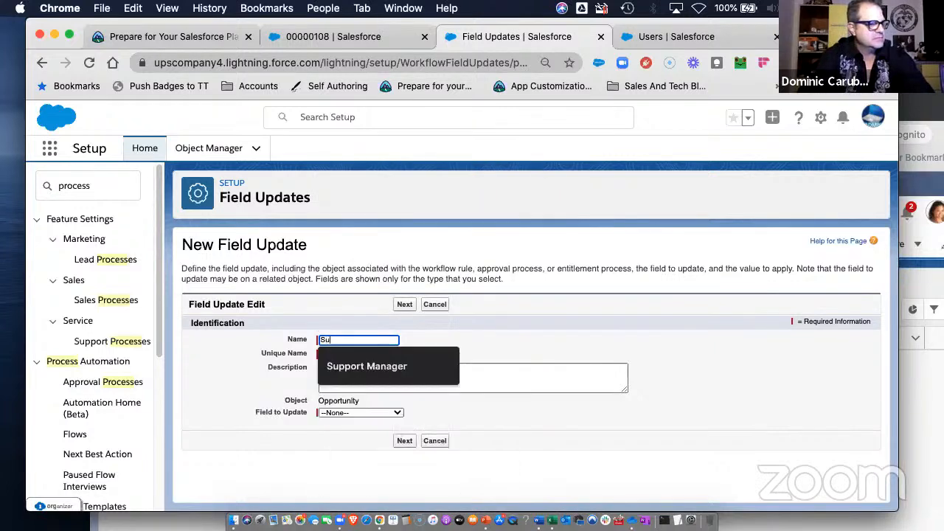
pyautogui.write('bmitted')
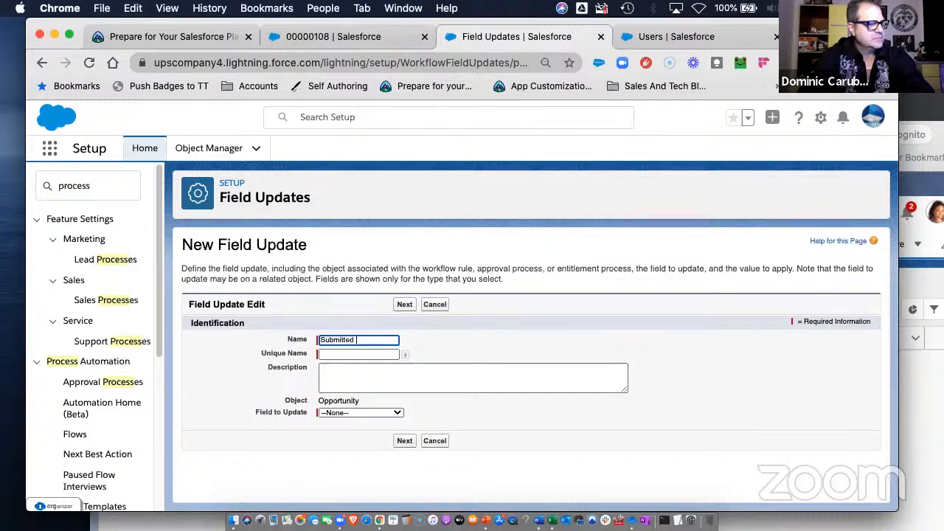
pyautogui.write(' Status Update')
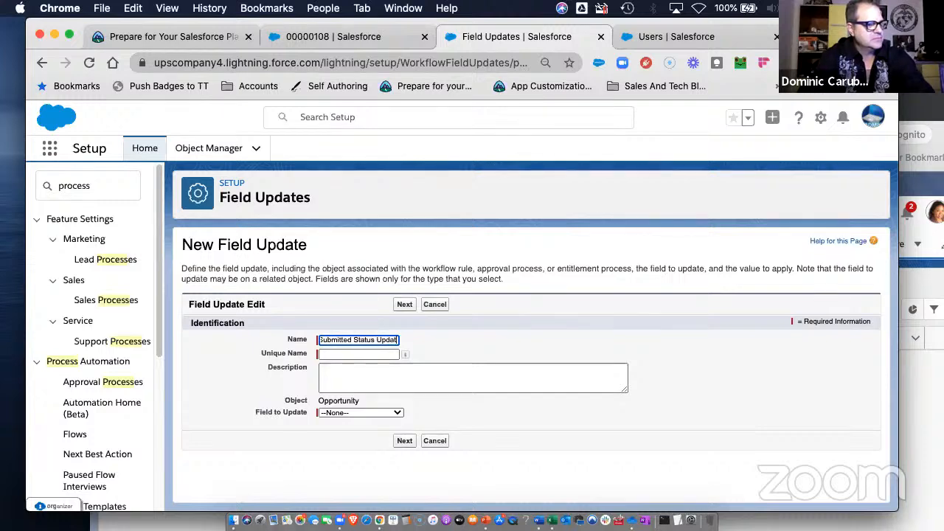
# Generate the field update's unique name from its name and enter the description "Update the submitted status".
pyautogui.press('Tab')
pyautogui.press('Tab')
pyautogui.write('Up')
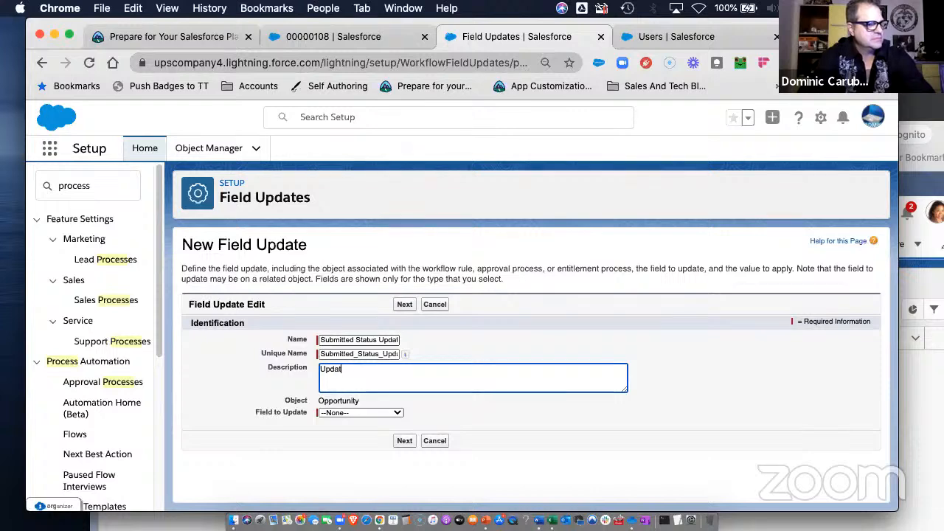
pyautogui.write('date the submitt')
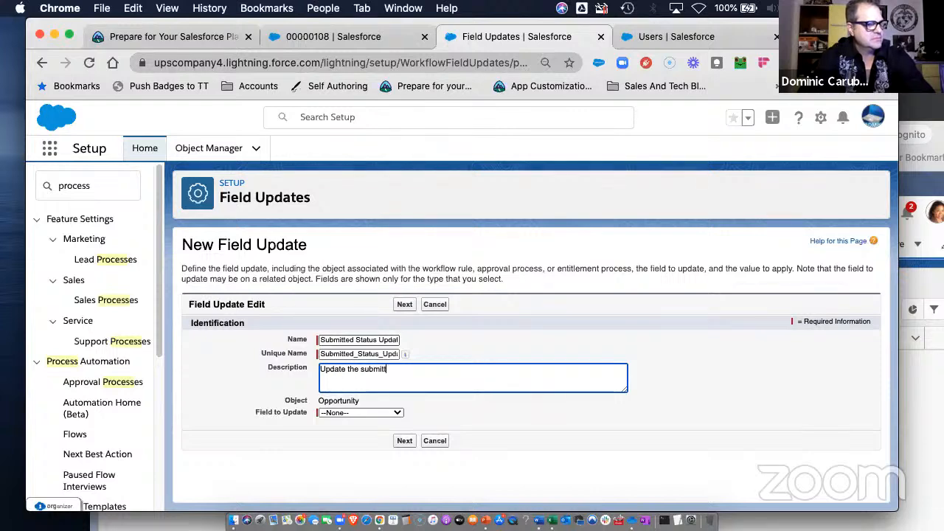
pyautogui.write('ed status')
pyautogui.press('Tab')
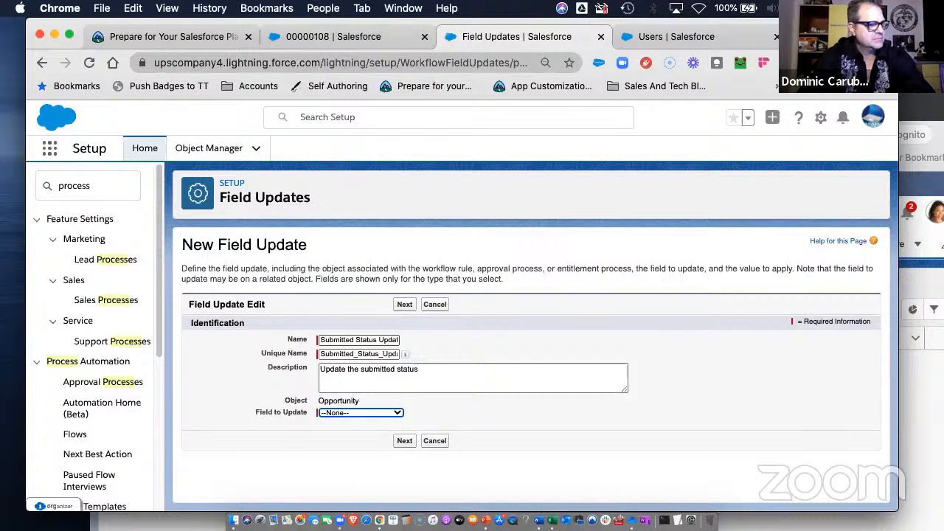
# Make the field update set Approval Status to the specific value Submitted, and save it.
pyautogui.press('s')
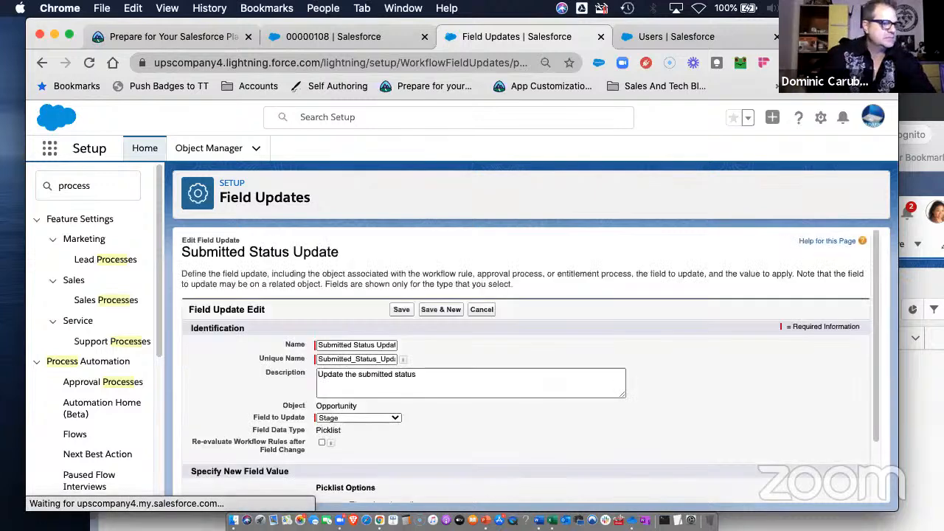
pyautogui.click(343, 416)
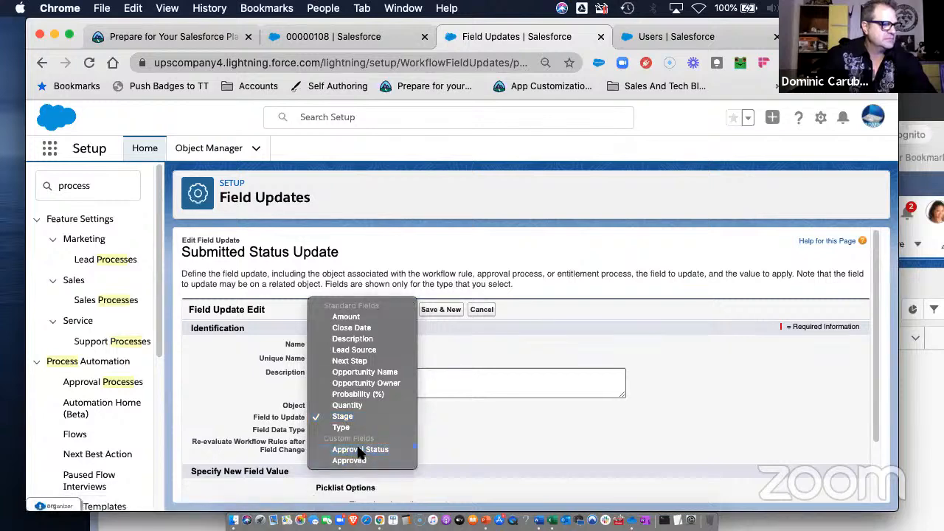
pyautogui.click(360, 449)
pyautogui.scroll(-2, 393, 424)
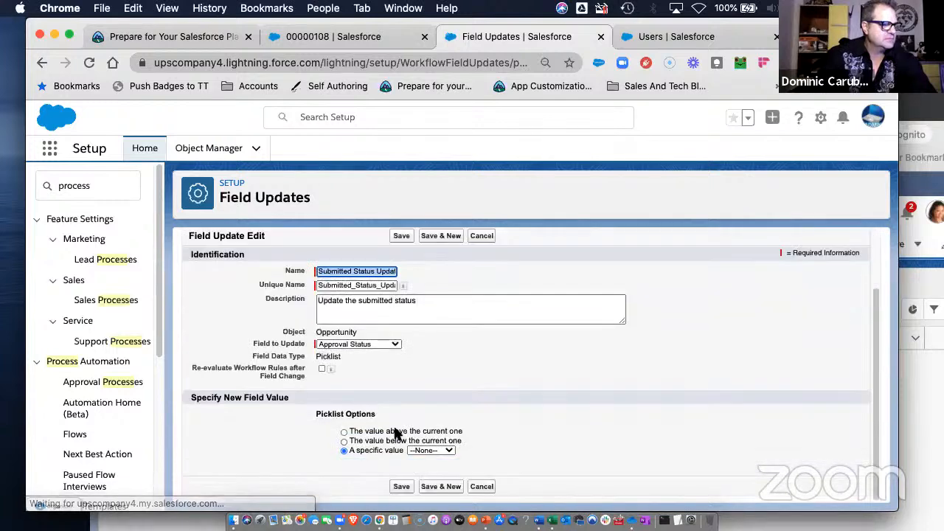
pyautogui.click(437, 450)
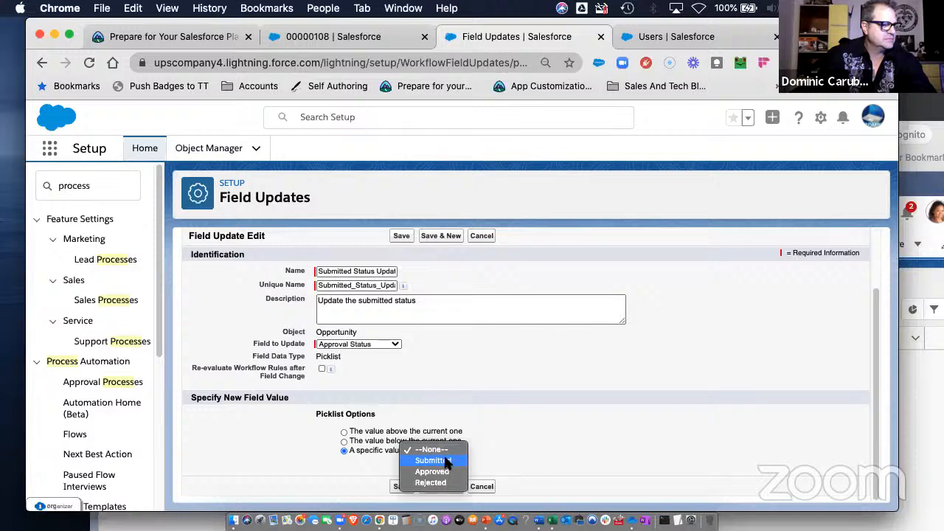
pyautogui.click(441, 460)
pyautogui.click(404, 487)
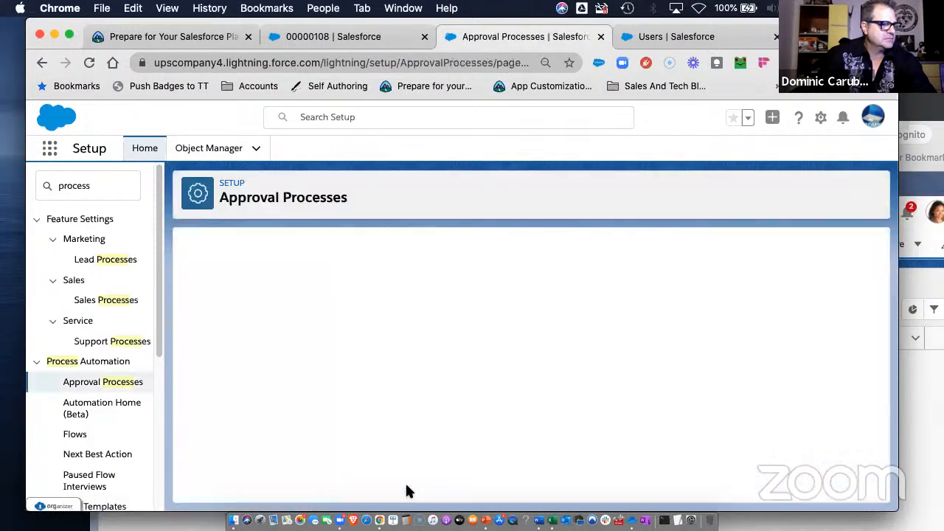
# Review the approval process's actions, and reopen the Submitted Status Update field update to check its settings and save it again.
pyautogui.scroll(-5, 517, 436)
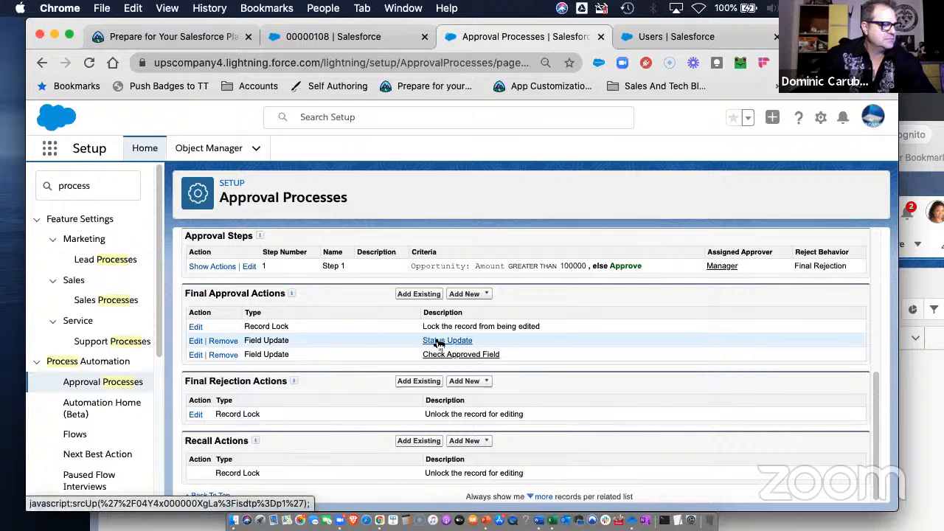
pyautogui.scroll(1, 567, 343)
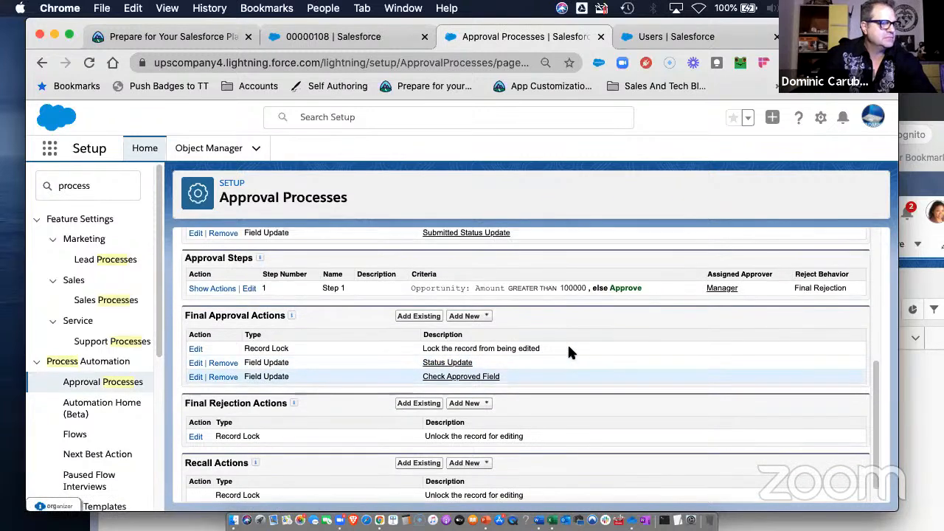
pyautogui.scroll(-1, 597, 348)
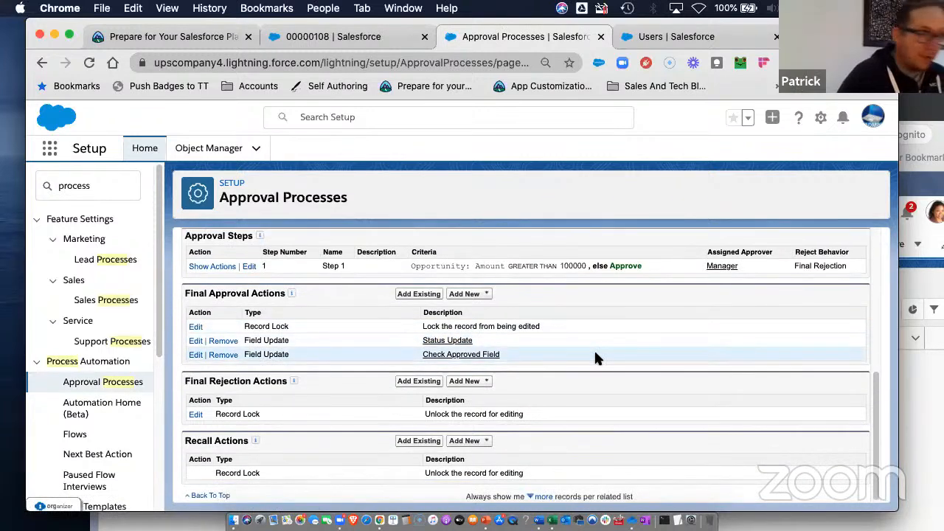
pyautogui.scroll(10, 594, 348)
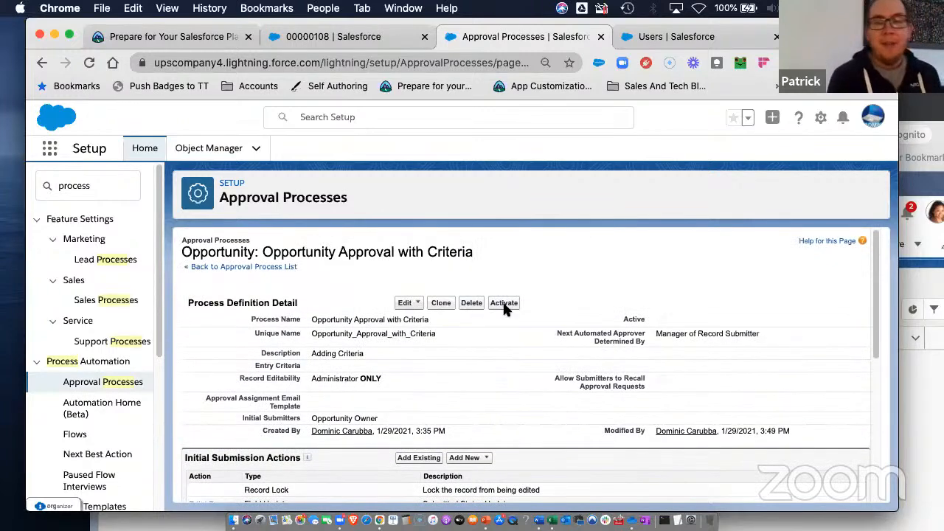
pyautogui.scroll(-10, 569, 346)
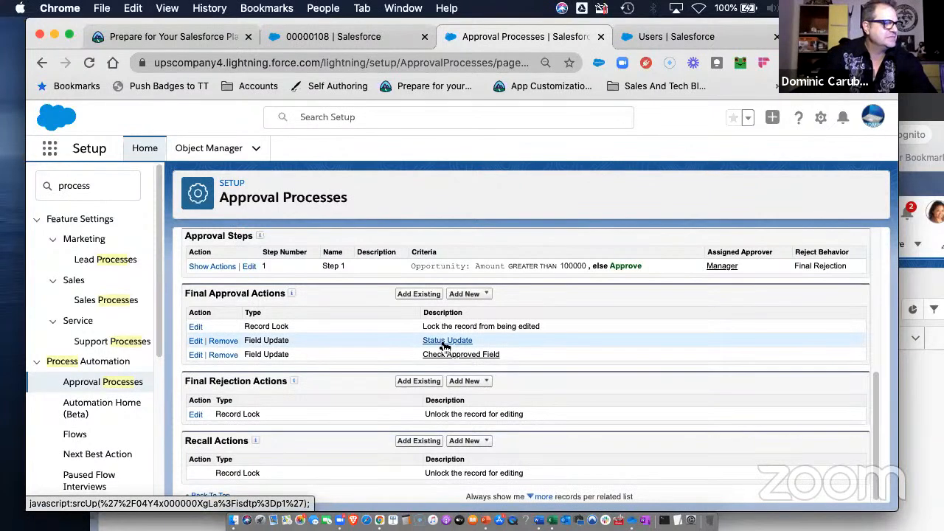
pyautogui.scroll(3, 445, 347)
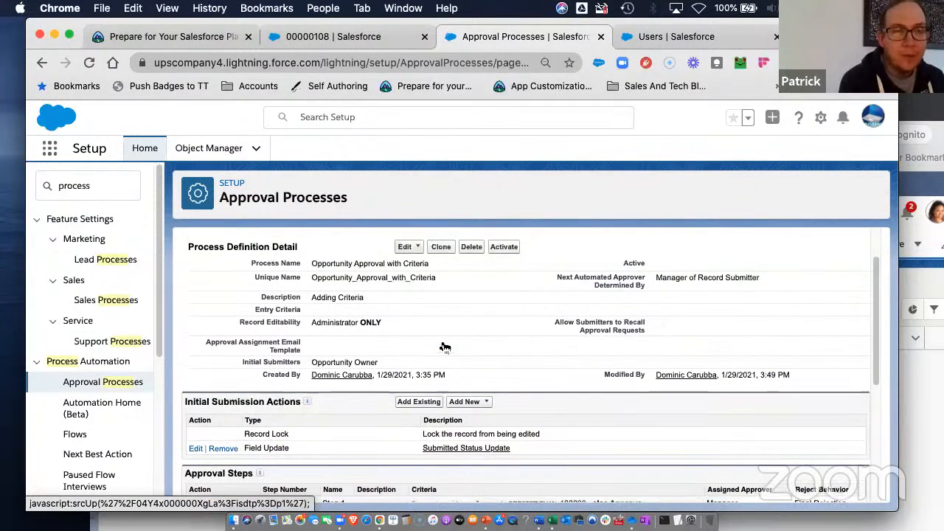
pyautogui.click(195, 450)
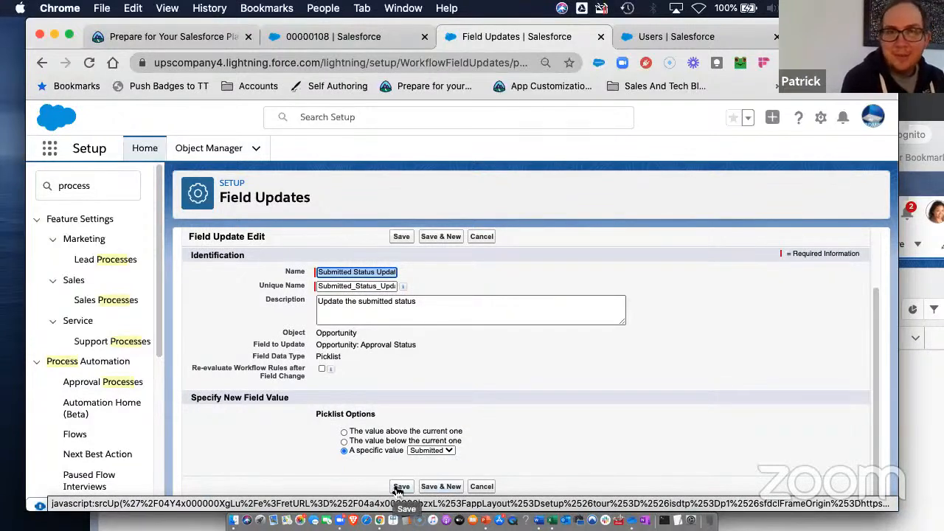
pyautogui.scroll(2, 531, 430)
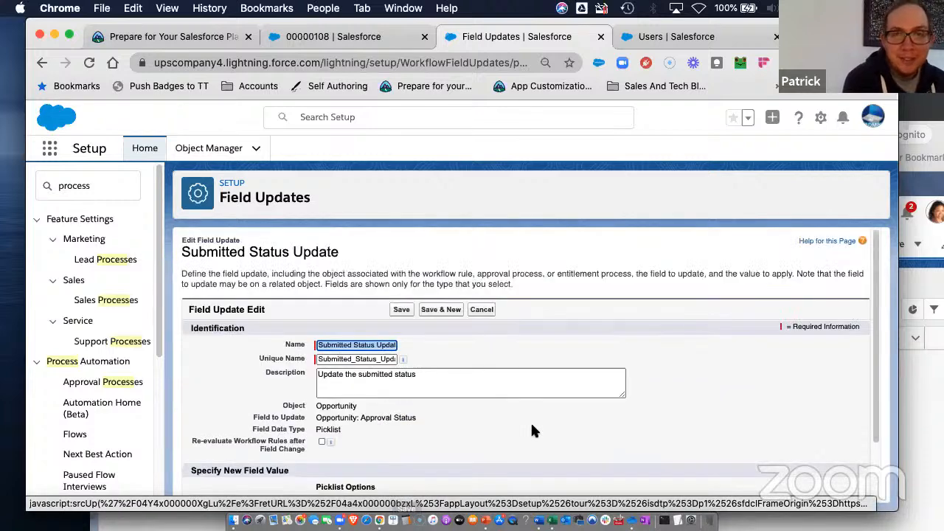
pyautogui.scroll(-2, 531, 430)
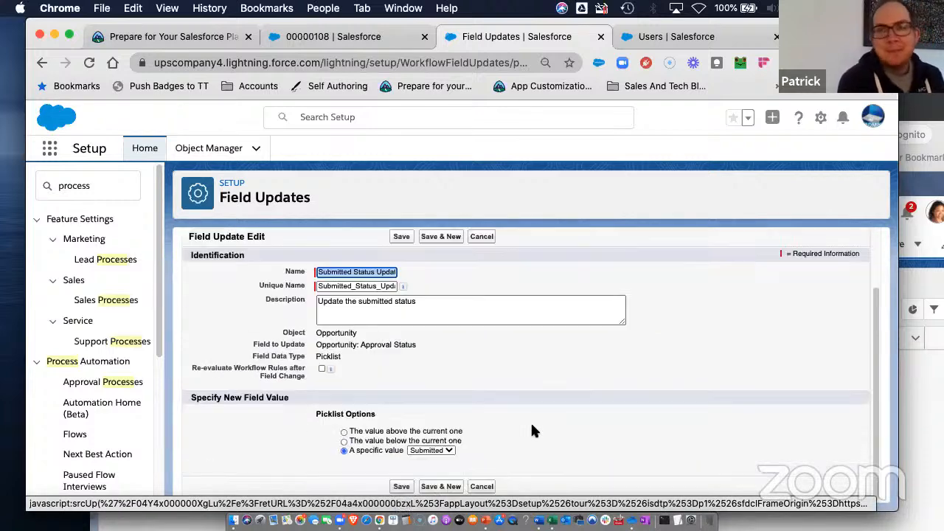
pyautogui.click(399, 489)
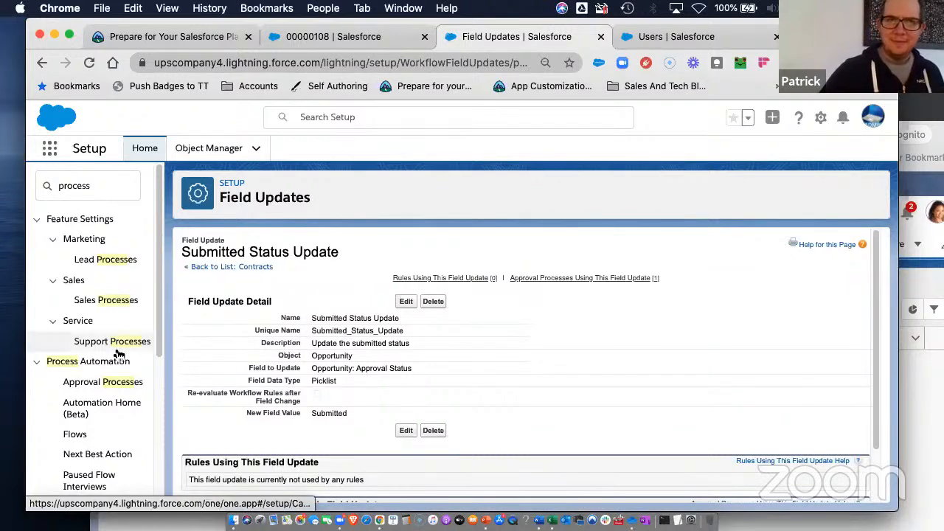
# Open the Opportunity Approval process for editing and go through its setup pages up to the approval page layout fields.
pyautogui.click(96, 390)
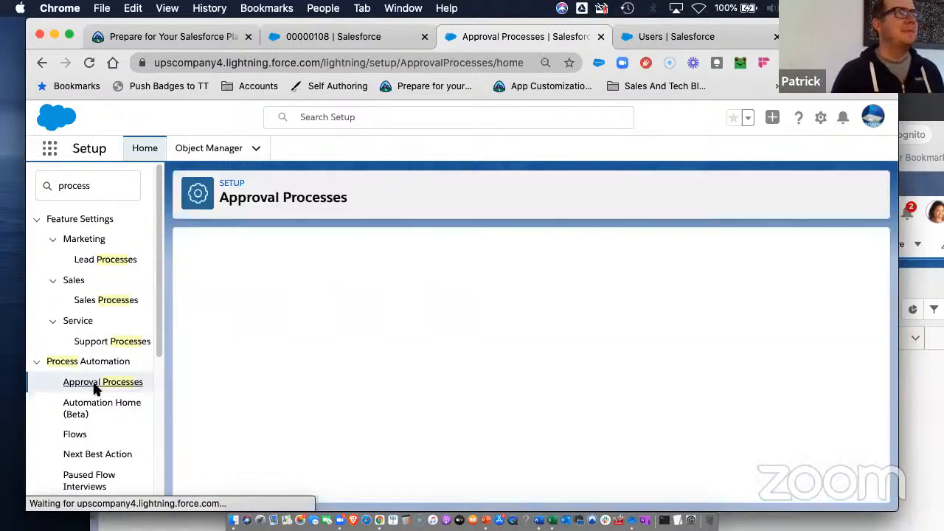
pyautogui.scroll(-2, 414, 398)
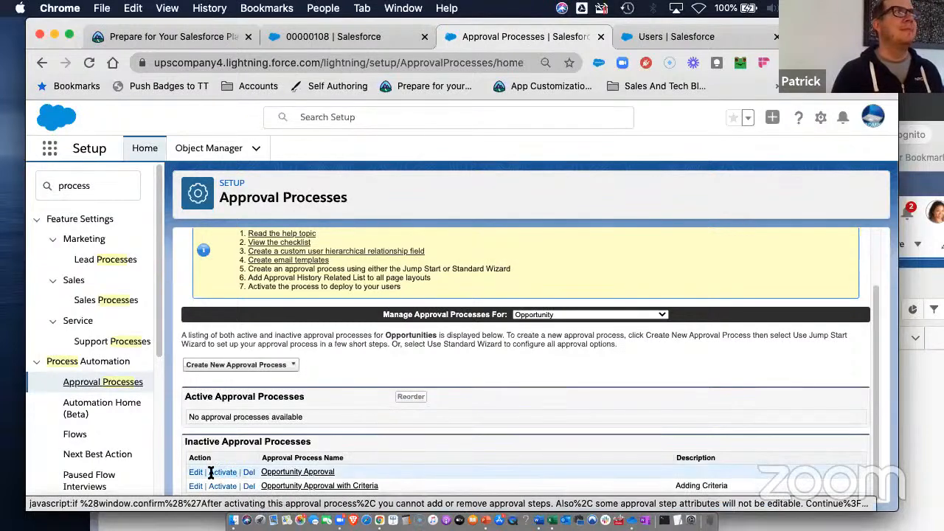
pyautogui.click(297, 471)
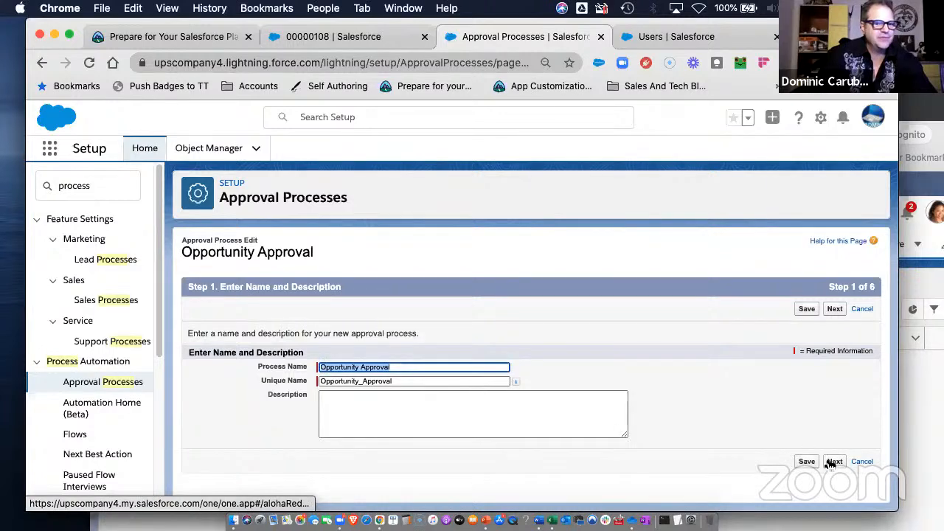
pyautogui.click(834, 462)
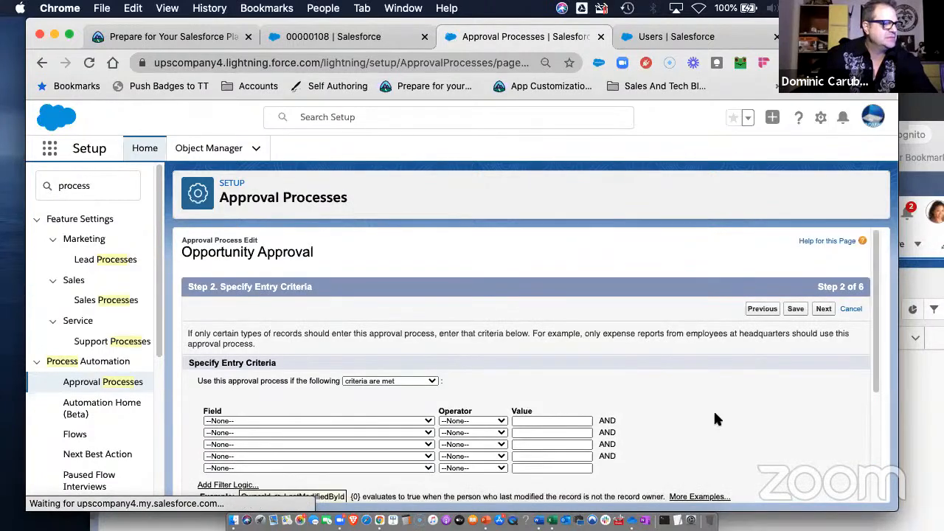
pyautogui.click(823, 308)
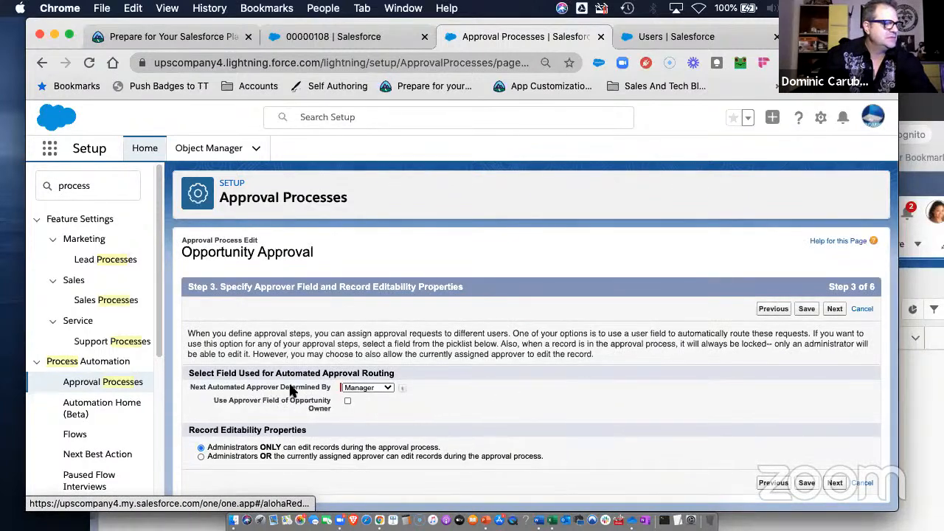
pyautogui.click(836, 483)
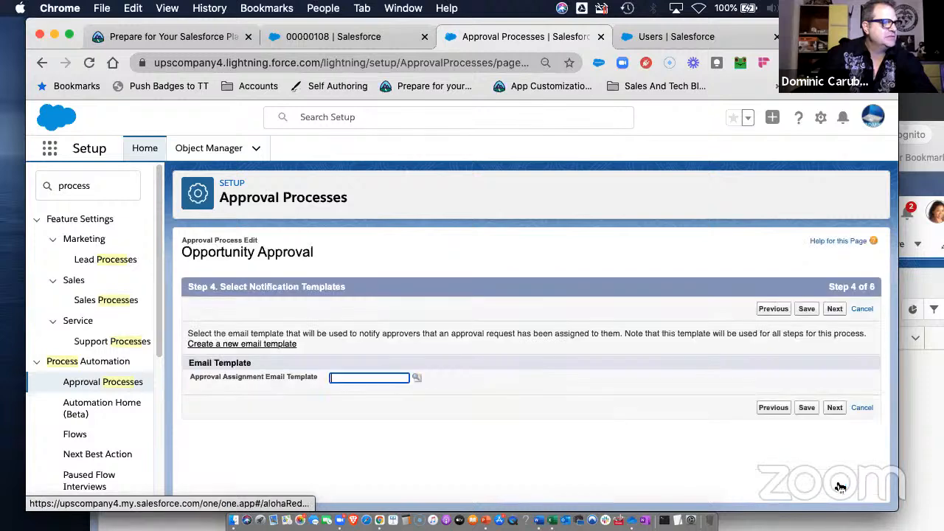
pyautogui.click(834, 410)
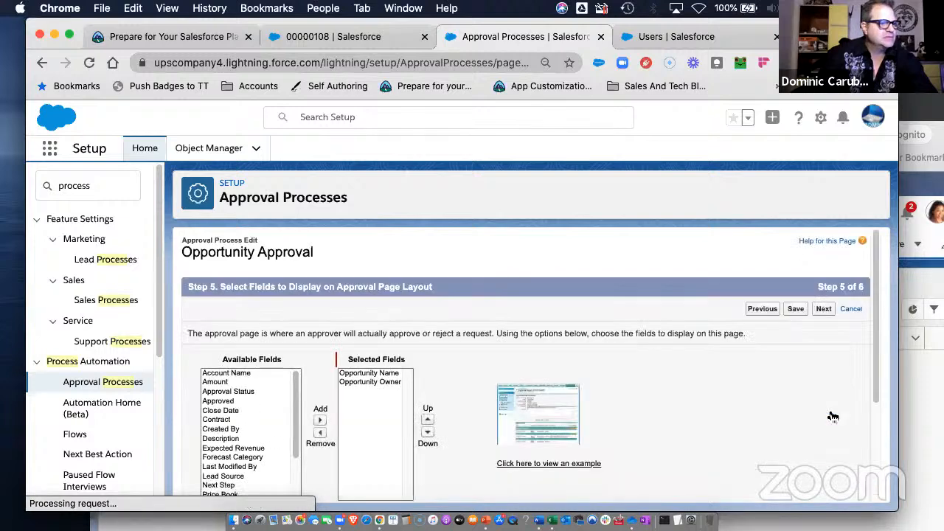
# Add the Approved, Approval Status and Amount fields to the selected fields of the approval page layout.
pyautogui.click(219, 400)
pyautogui.click(320, 420)
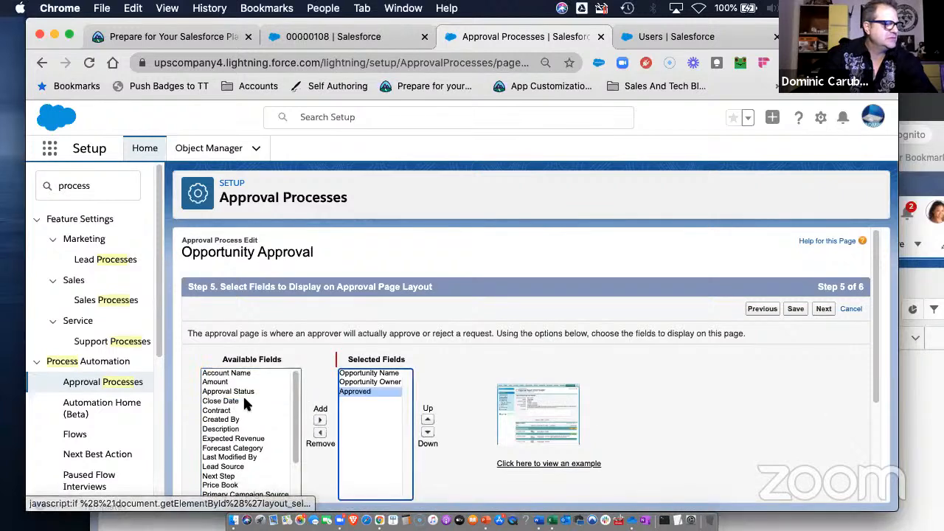
pyautogui.click(221, 392)
pyautogui.click(319, 420)
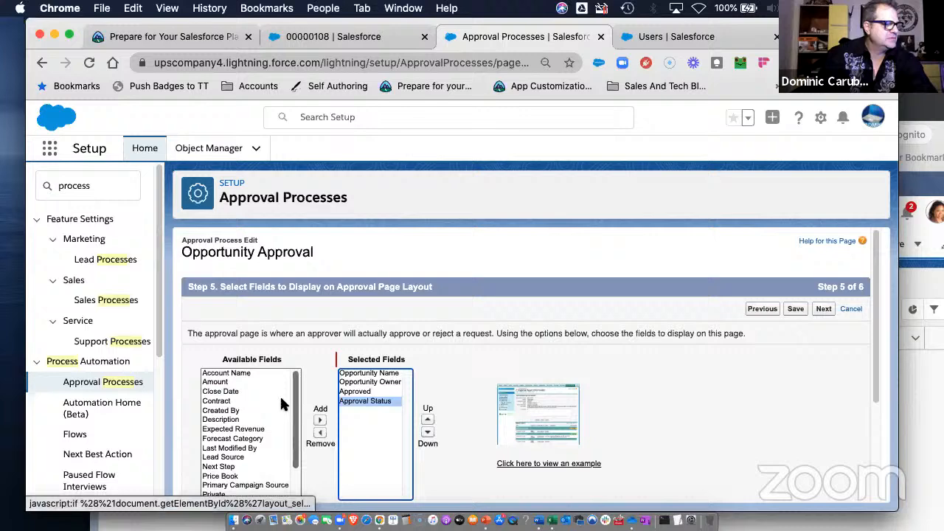
pyautogui.click(217, 382)
pyautogui.click(317, 420)
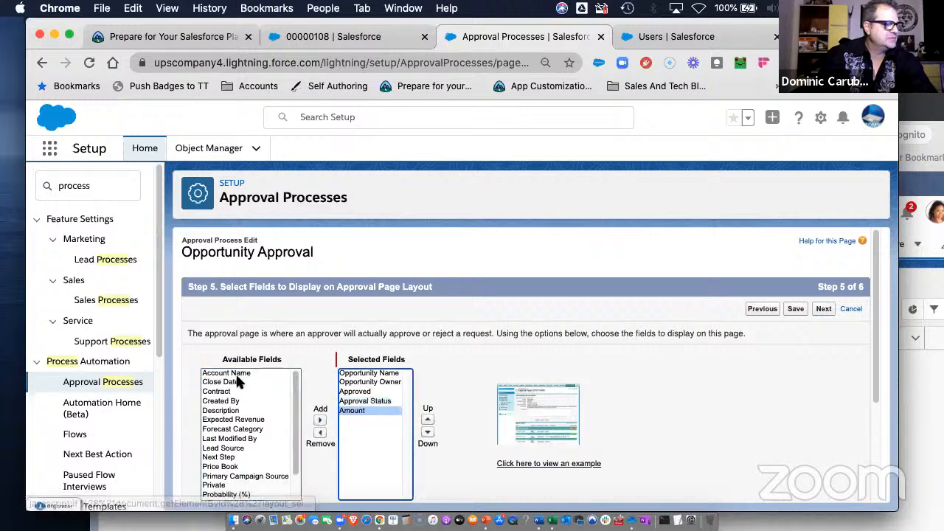
# Add Account Name, Close Date and Contract to the approval page's selected fields, and save the approval process.
pyautogui.click(236, 373)
pyautogui.click(317, 420)
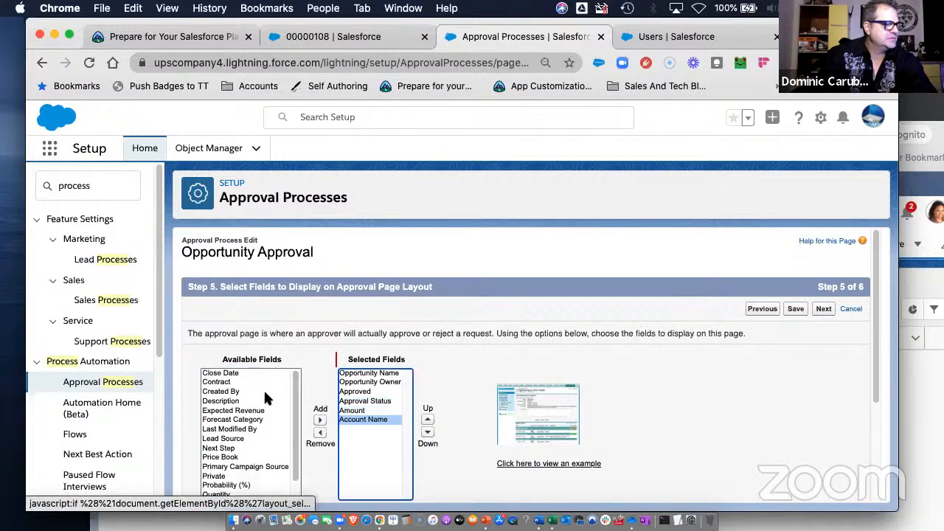
pyautogui.click(225, 374)
pyautogui.click(319, 420)
pyautogui.click(218, 374)
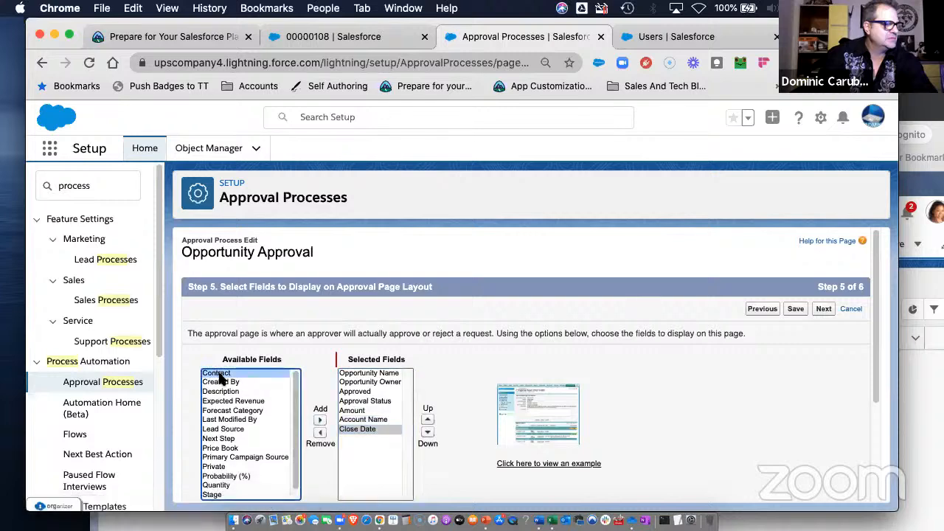
pyautogui.click(320, 420)
pyautogui.scroll(-3, 638, 420)
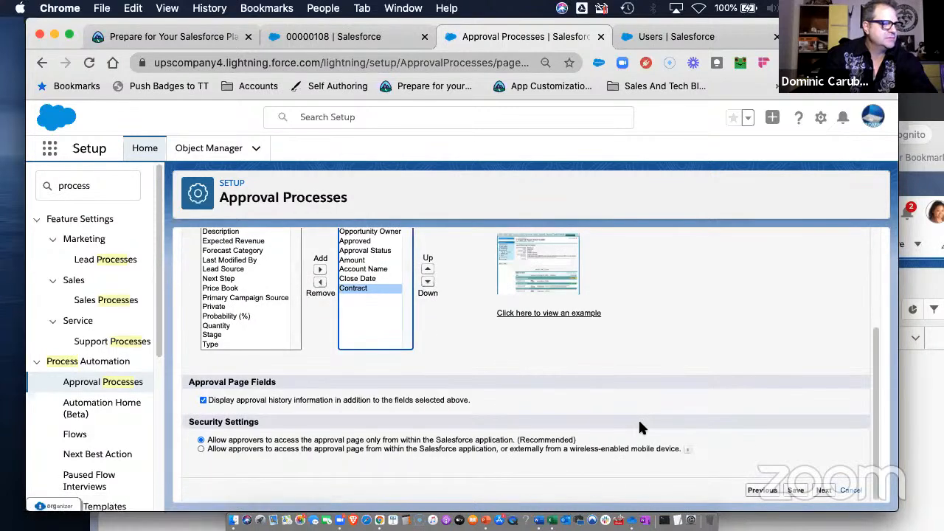
pyautogui.click(796, 491)
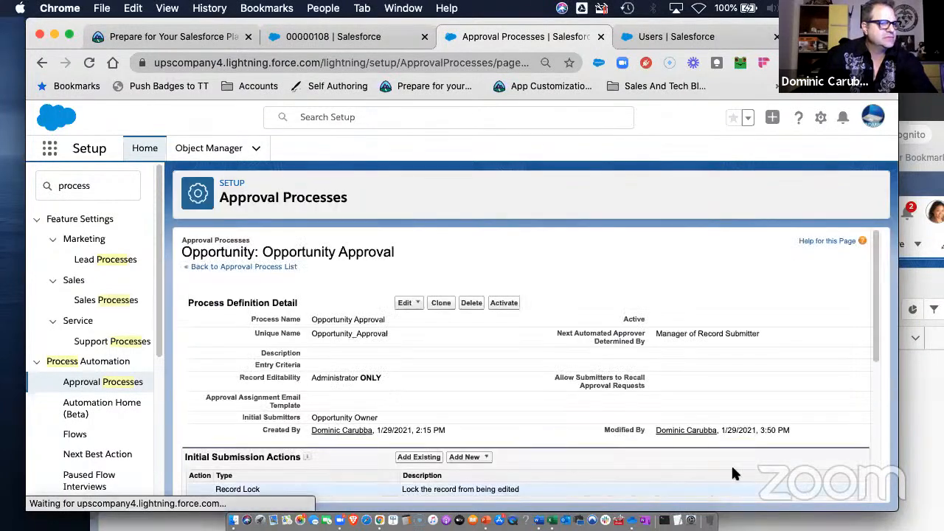
# Set the Opportunity Approval process's entry criteria to Opportunity: Amount greater than 99999.
pyautogui.scroll(-4, 613, 439)
pyautogui.scroll(3, 613, 439)
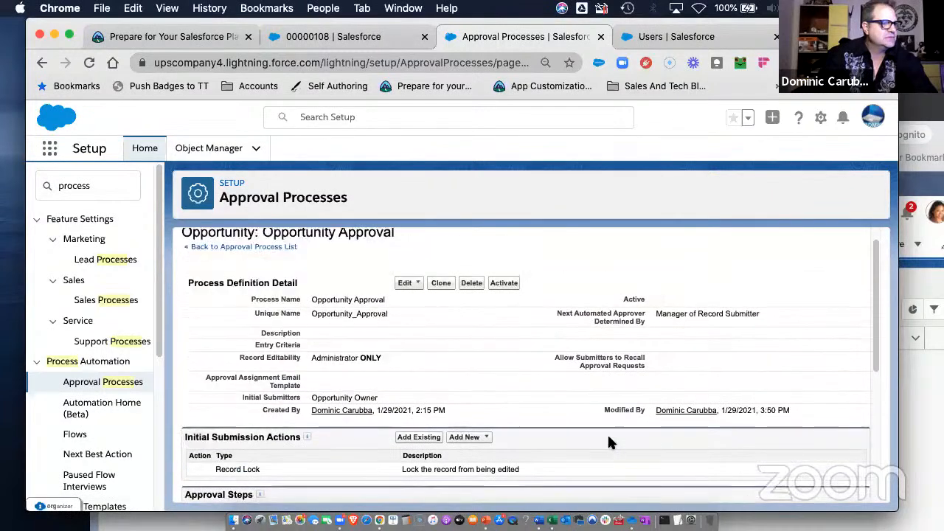
pyautogui.click(406, 285)
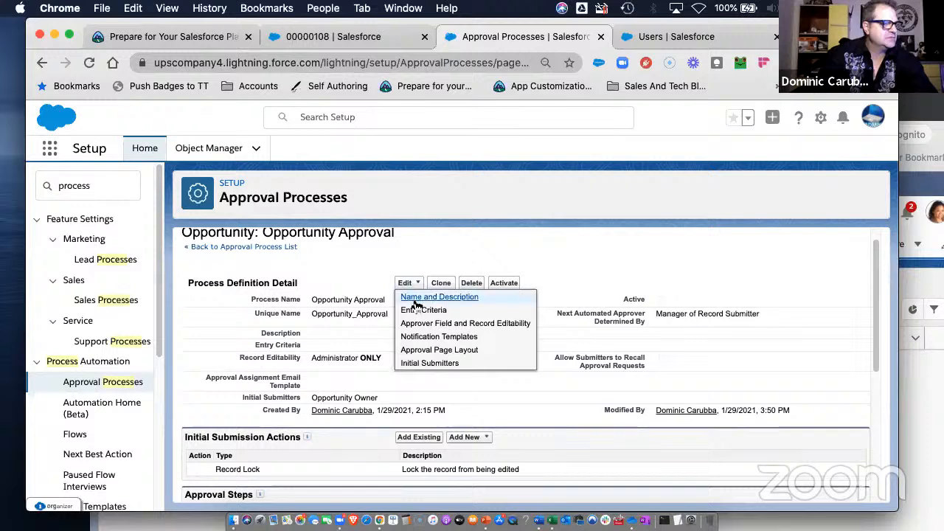
pyautogui.click(416, 310)
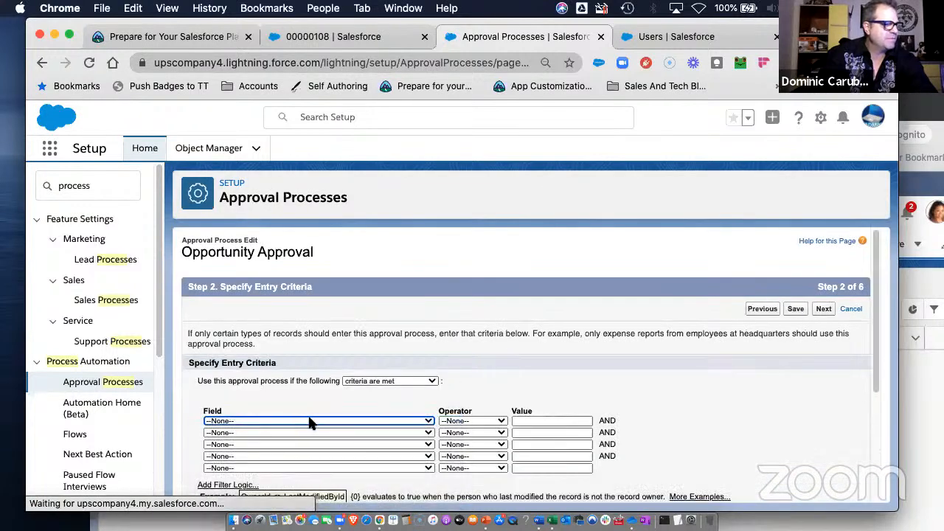
pyautogui.click(281, 421)
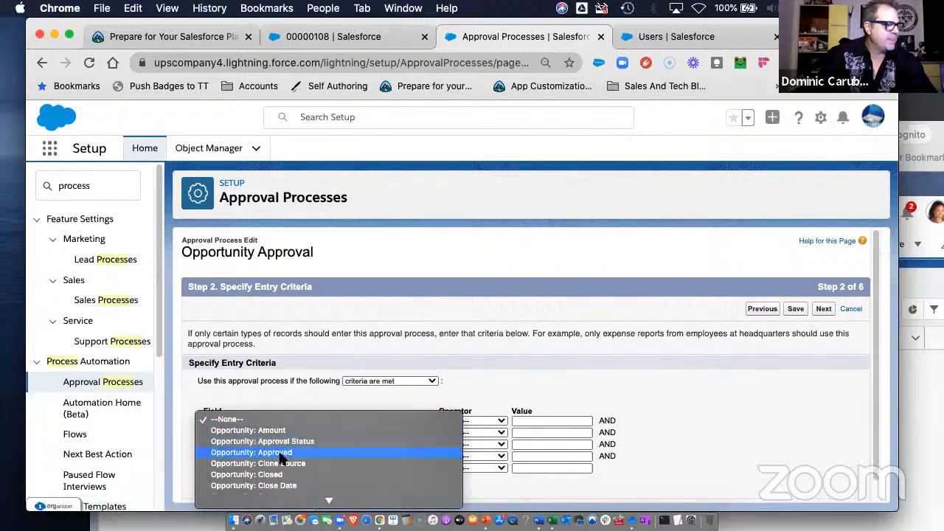
pyautogui.click(273, 430)
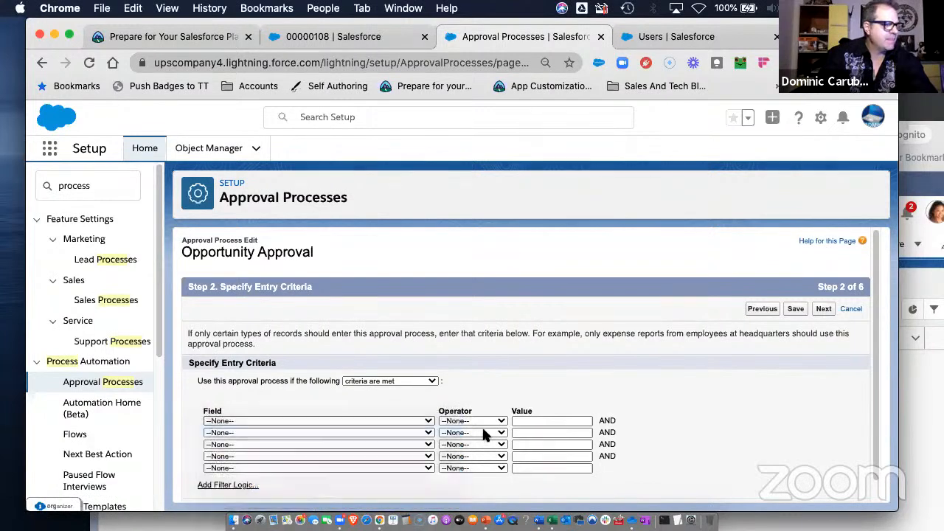
pyautogui.click(475, 421)
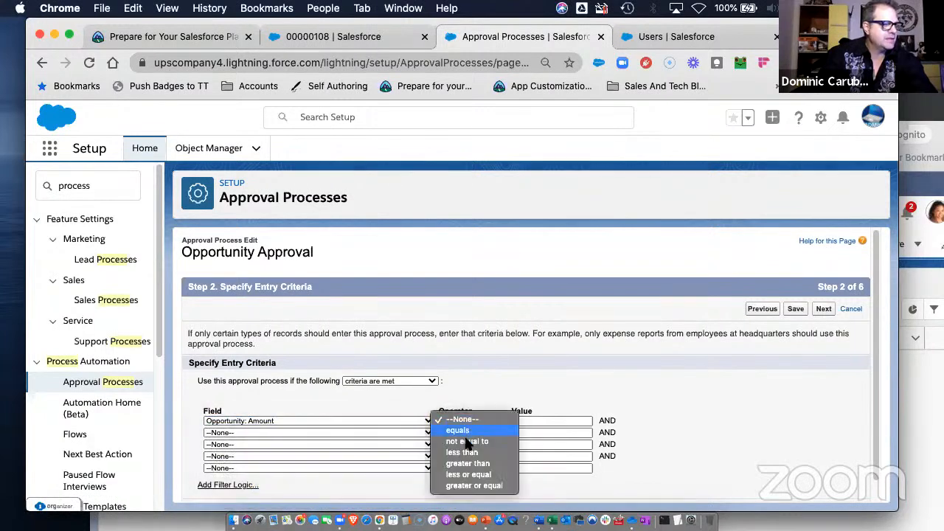
pyautogui.click(533, 420)
pyautogui.write('99999')
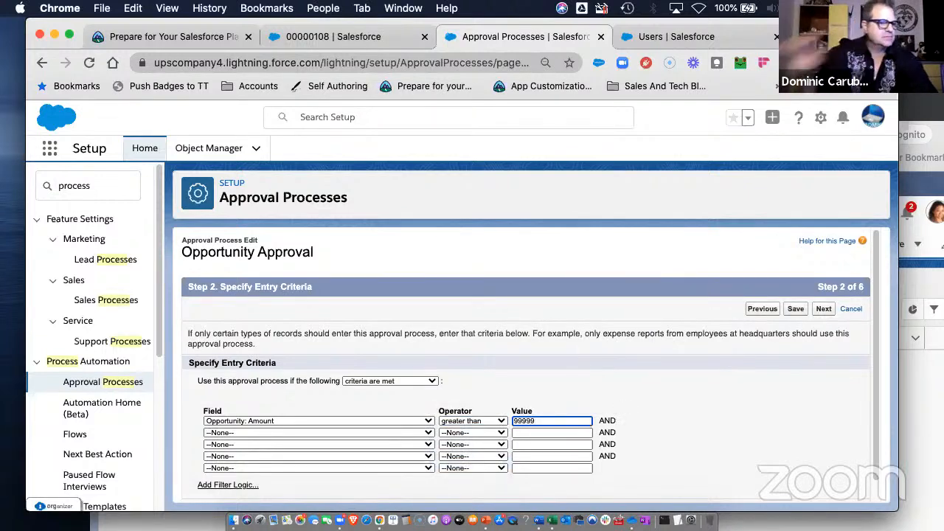
pyautogui.scroll(-1, 754, 472)
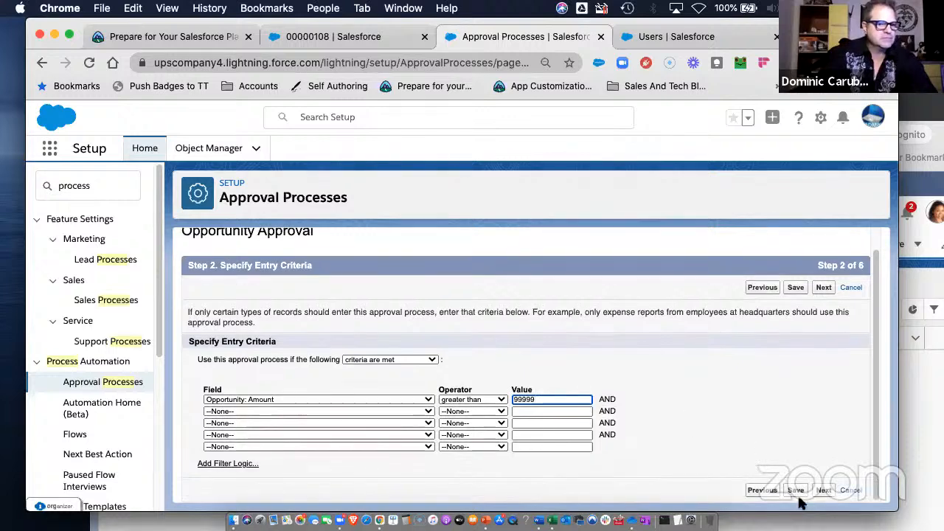
# Go through the remaining setup pages of the Opportunity Approval process without changing them, and save the process.
pyautogui.click(823, 491)
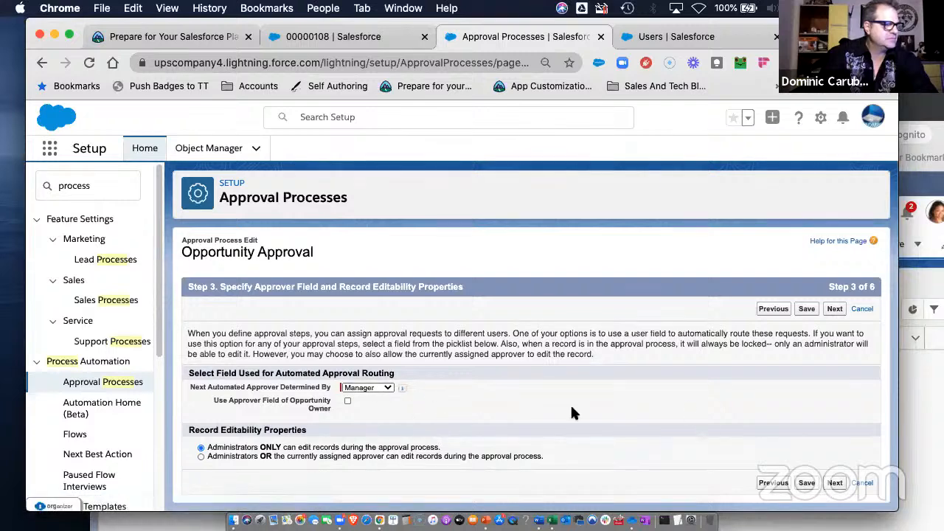
pyautogui.click(836, 484)
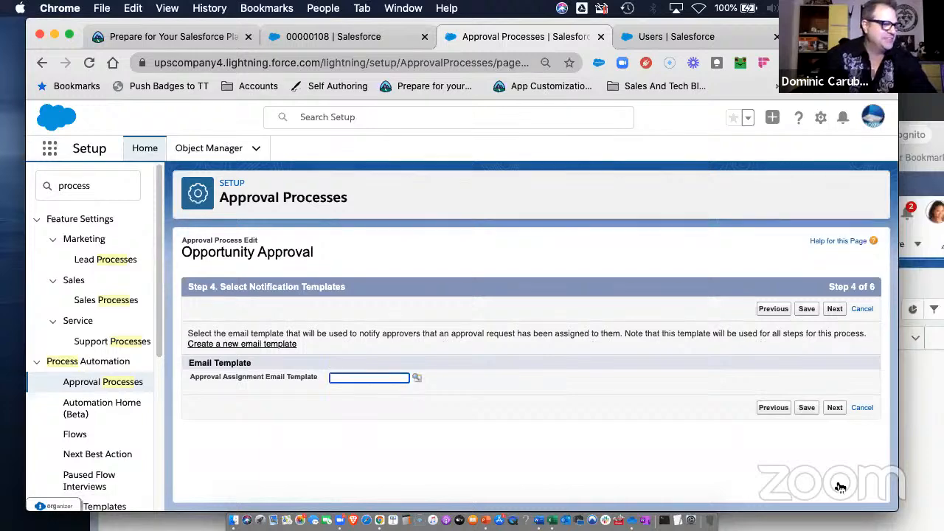
pyautogui.click(834, 408)
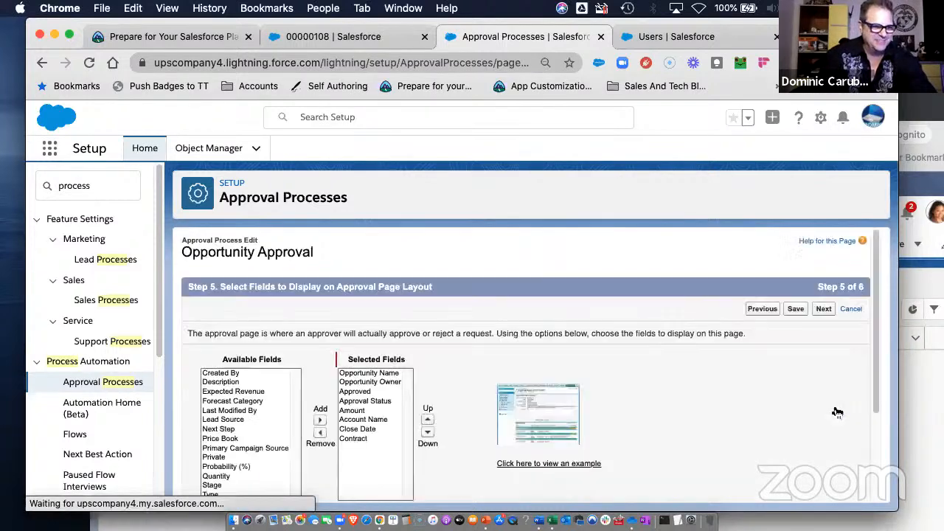
pyautogui.click(824, 311)
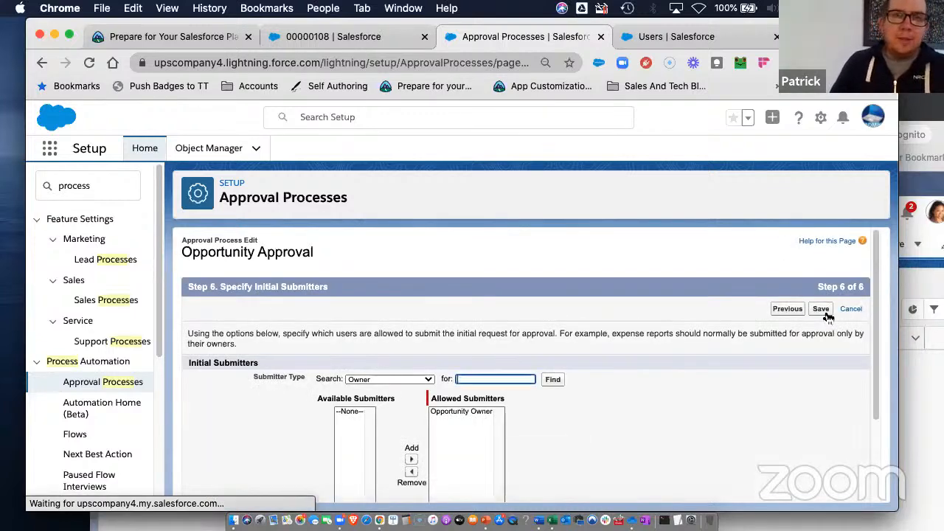
pyautogui.click(825, 311)
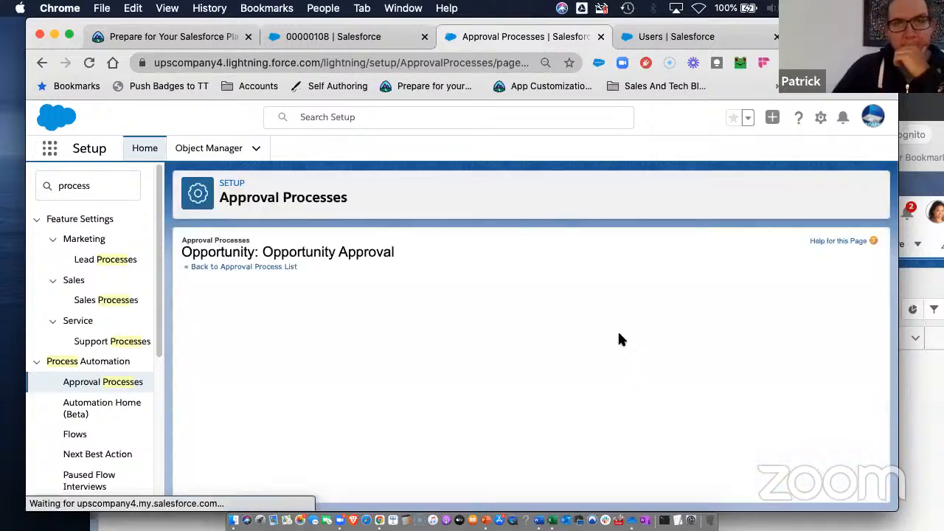
# Start a new field update under the Initial Submission Actions, name it "approval status", and generate its unique name from that name.
pyautogui.scroll(-4, 545, 376)
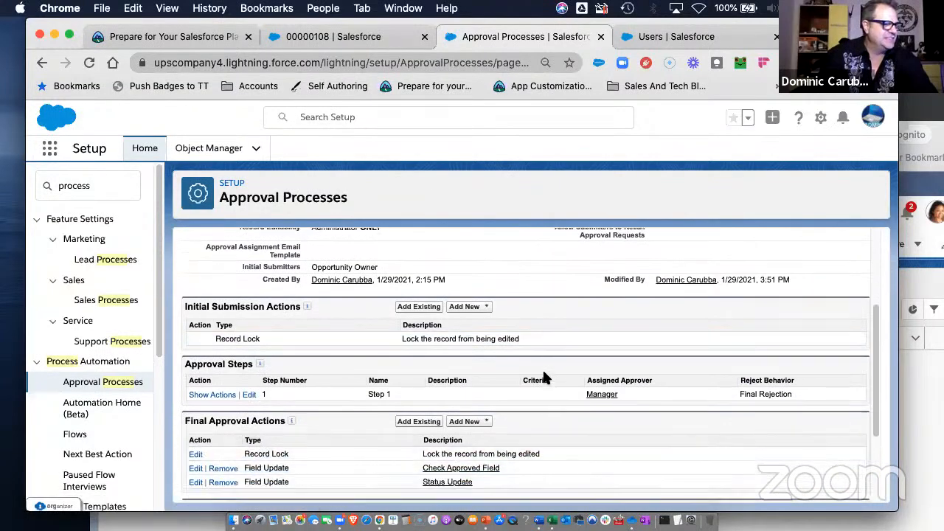
pyautogui.scroll(-1, 544, 373)
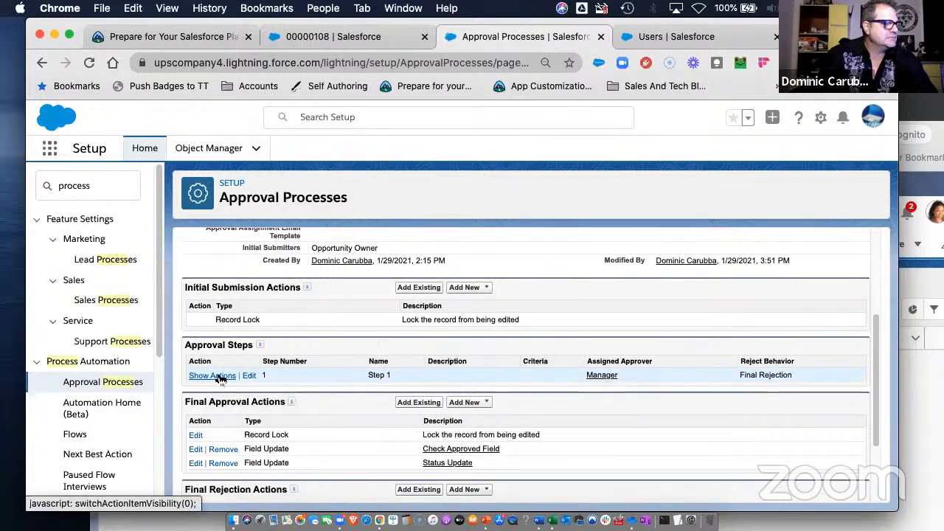
pyautogui.click(471, 288)
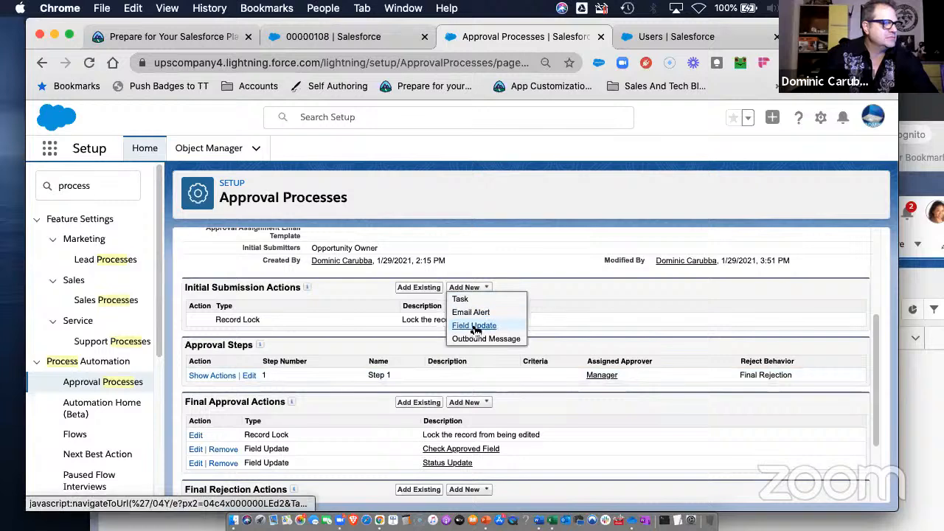
pyautogui.click(474, 325)
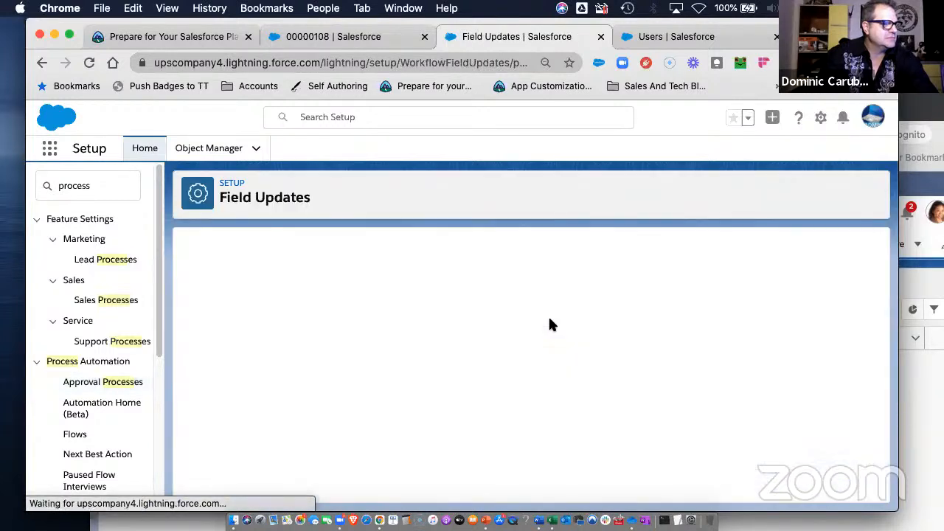
pyautogui.click(383, 339)
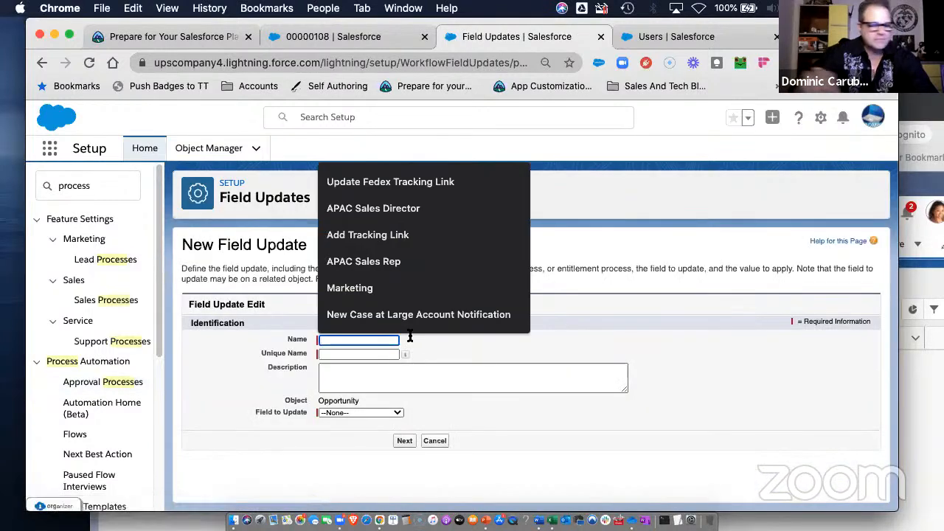
pyautogui.write('ap')
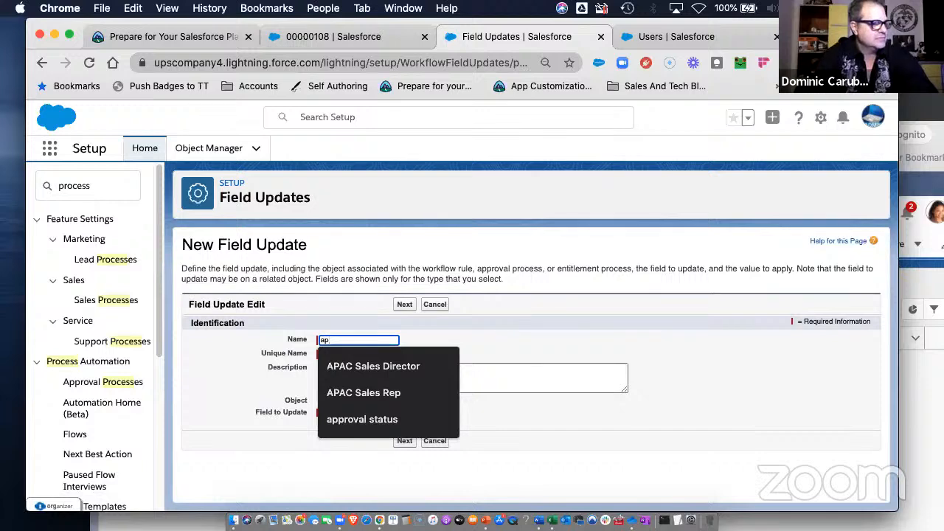
pyautogui.press('Down')
pyautogui.press('Down')
pyautogui.press('Down')
pyautogui.press('Return')
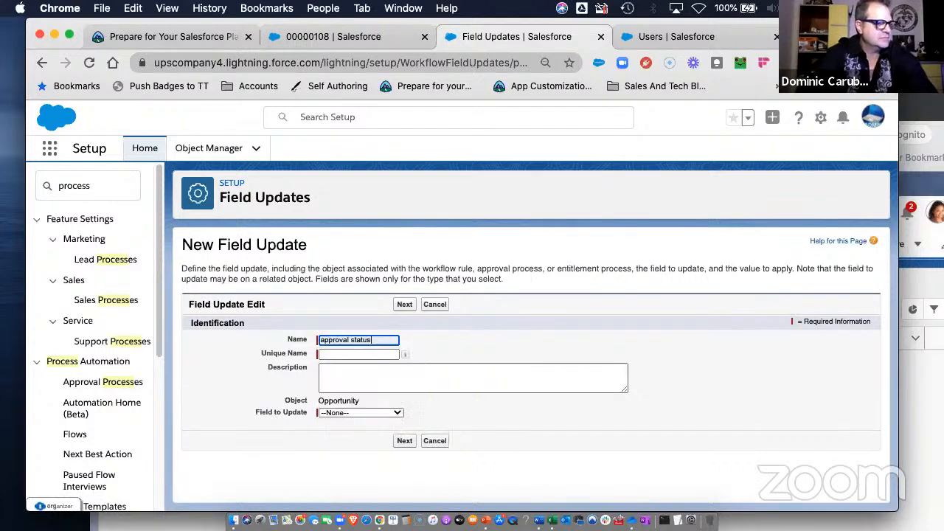
pyautogui.press('Tab')
pyautogui.press('Tab')
pyautogui.press('Tab')
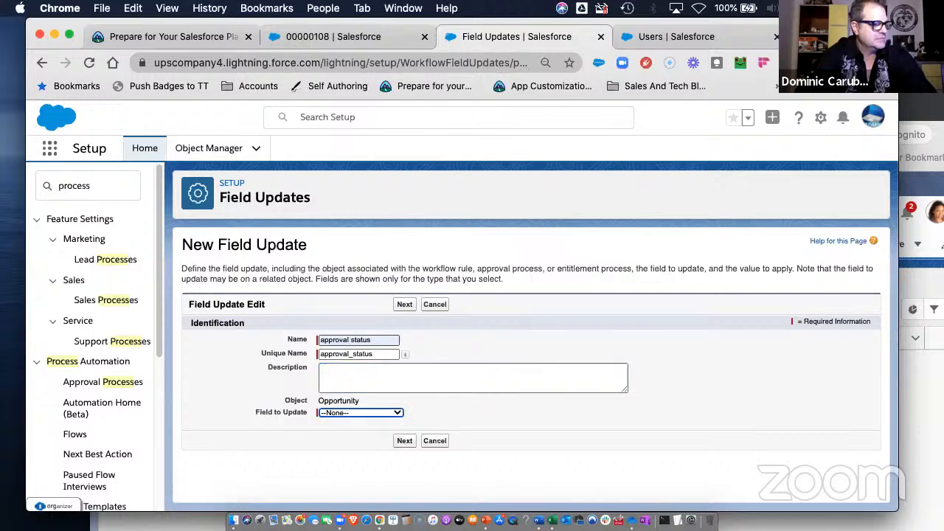
pyautogui.press('a')
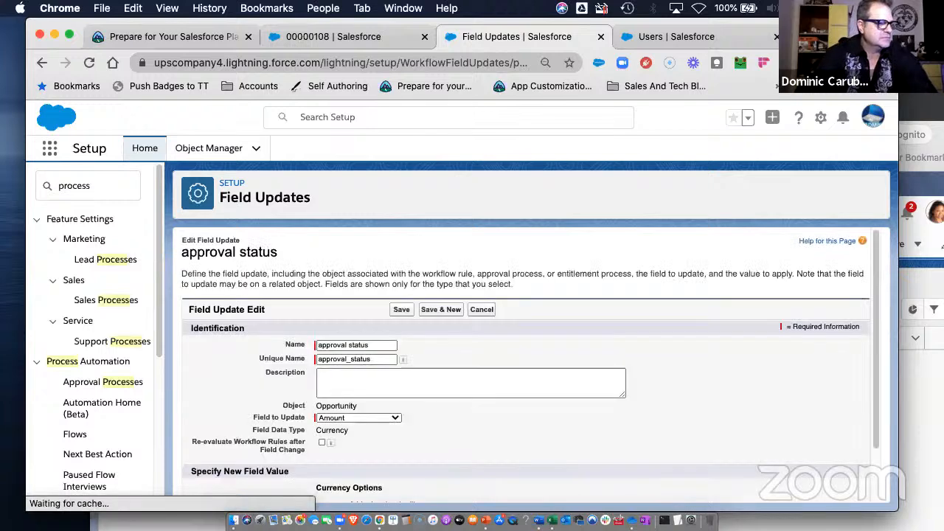
pyautogui.click(360, 417)
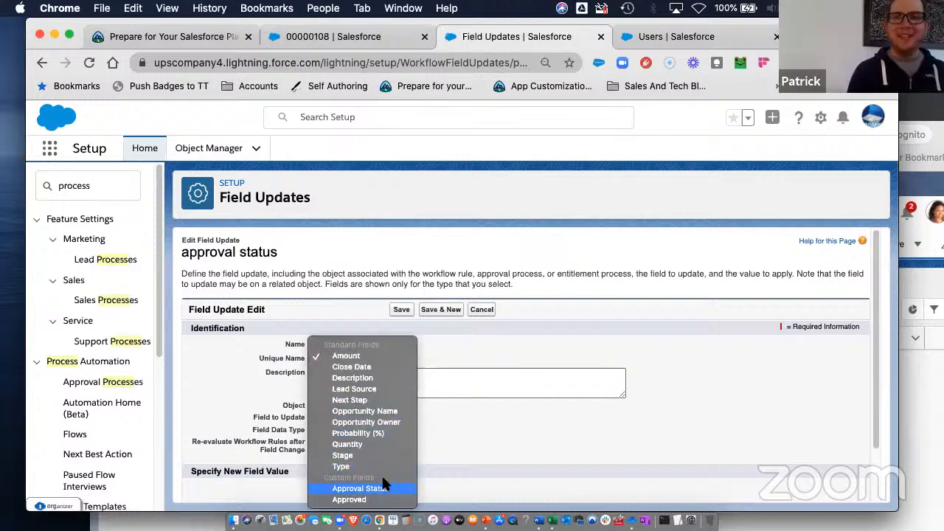
pyautogui.click(380, 487)
pyautogui.scroll(-2, 418, 433)
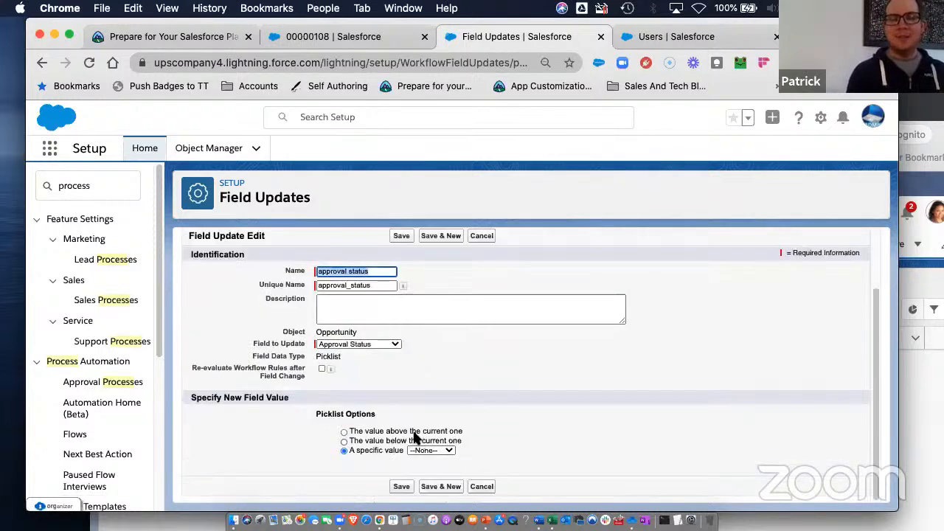
pyautogui.click(430, 451)
pyautogui.click(442, 459)
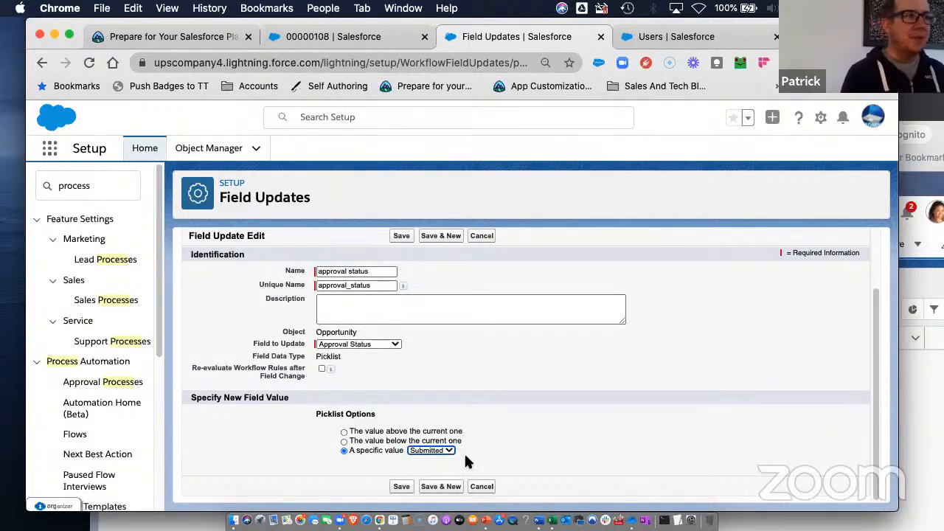
pyautogui.click(481, 486)
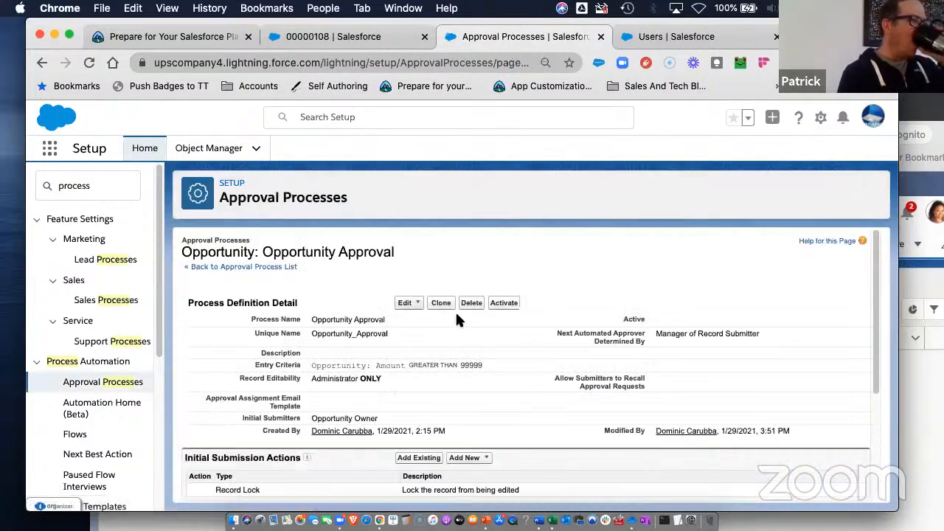
# Start a new field update under the Initial Submission Actions, name it "approval status", and generate its unique name from that name.
pyautogui.scroll(-2, 441, 371)
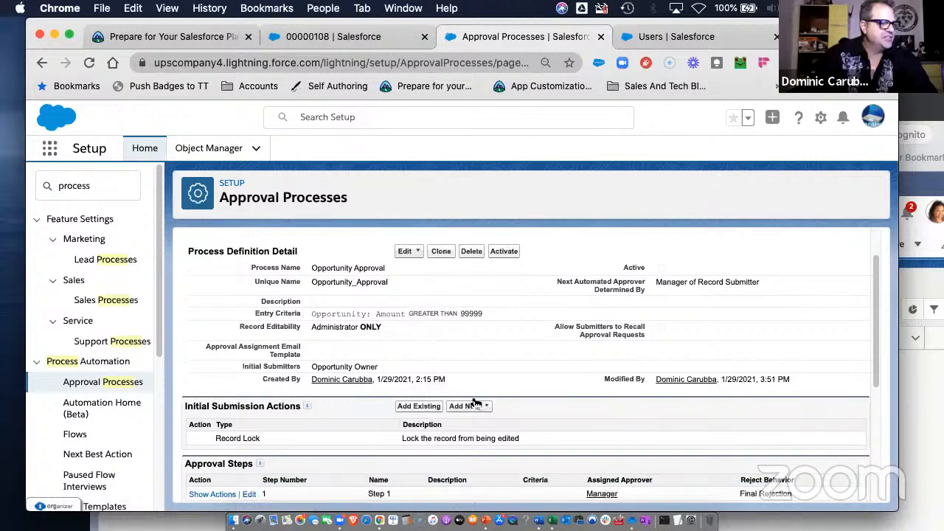
pyautogui.click(487, 406)
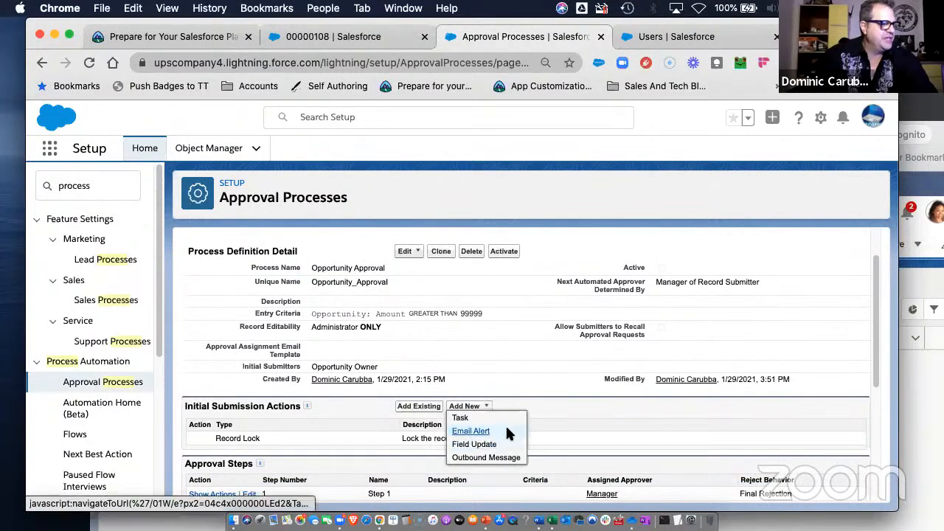
pyautogui.click(473, 444)
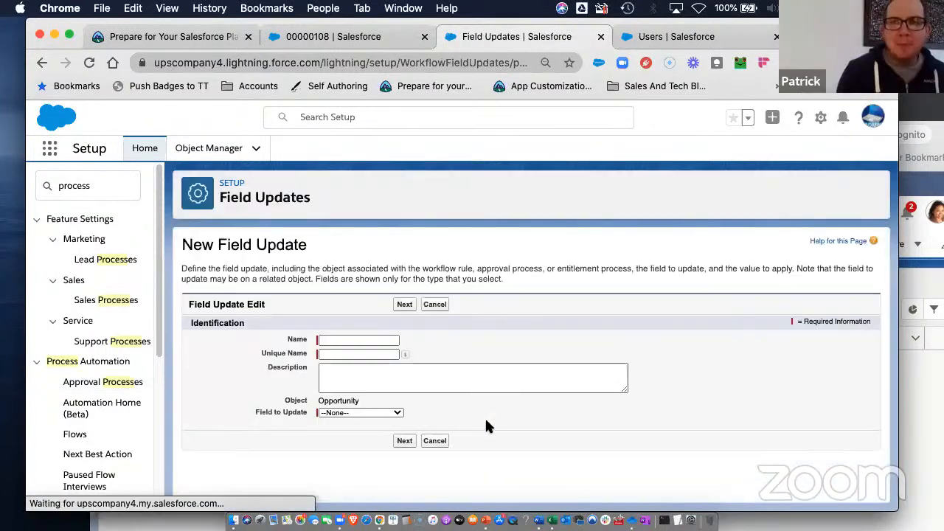
pyautogui.click(359, 338)
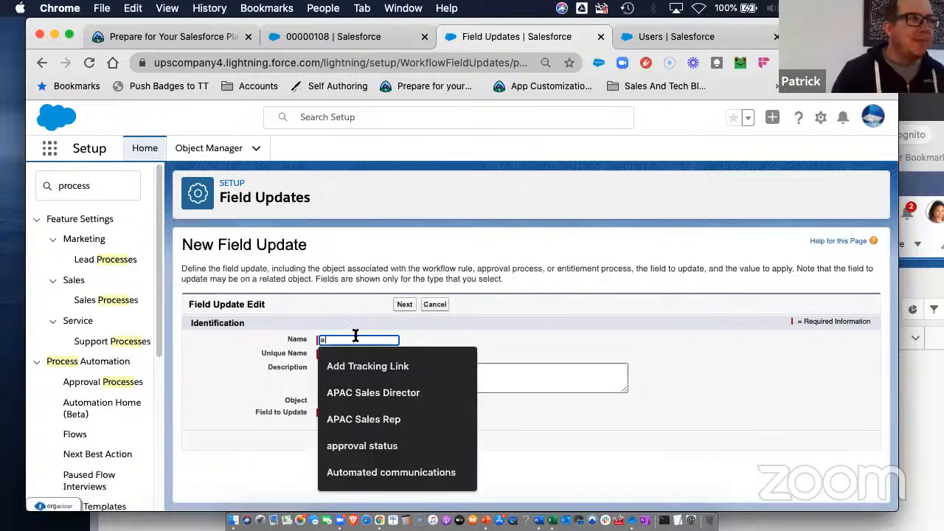
pyautogui.click(360, 446)
pyautogui.click(367, 379)
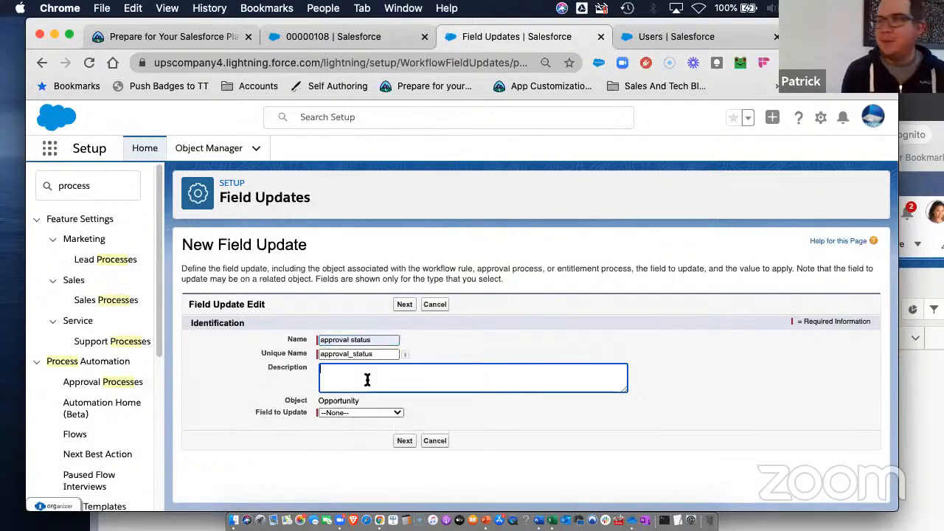
# Make the field update set the Approval Status field to the specific value Submitted, and save it.
pyautogui.click(363, 412)
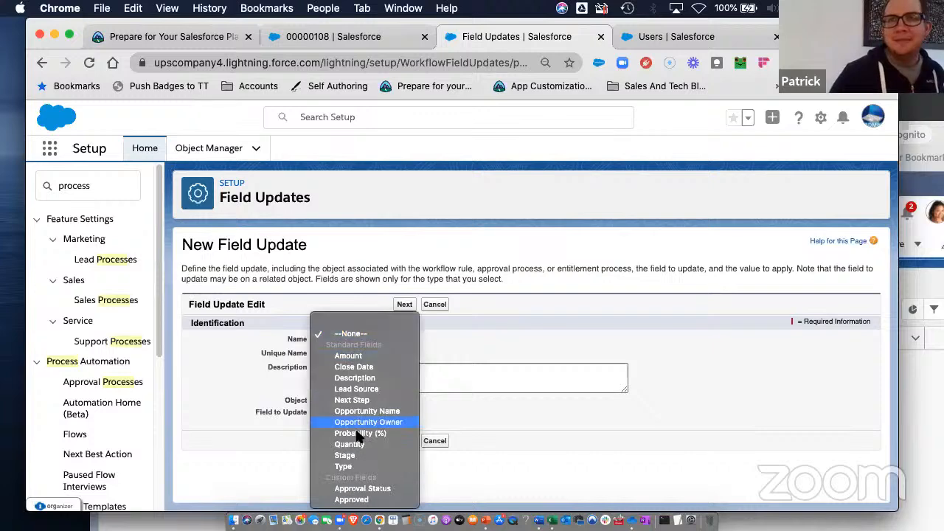
pyautogui.click(365, 488)
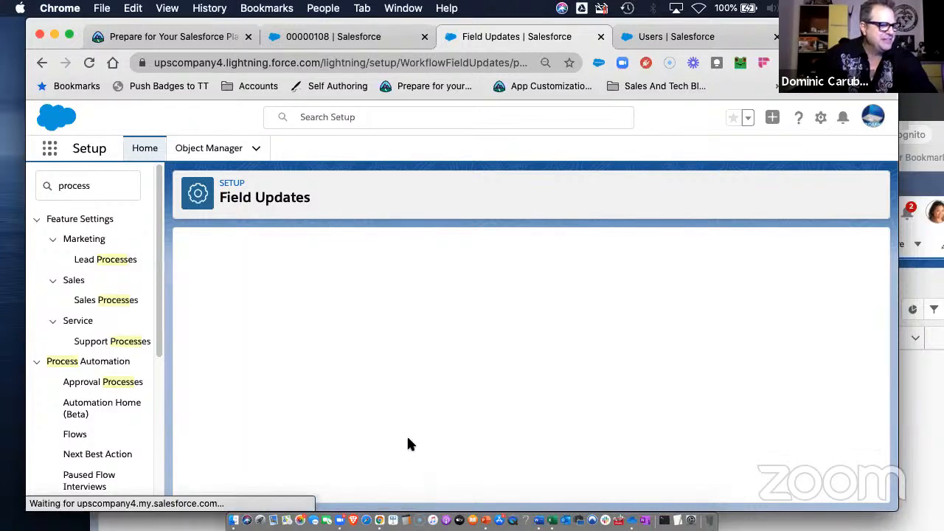
pyautogui.scroll(-2, 407, 435)
pyautogui.click(430, 450)
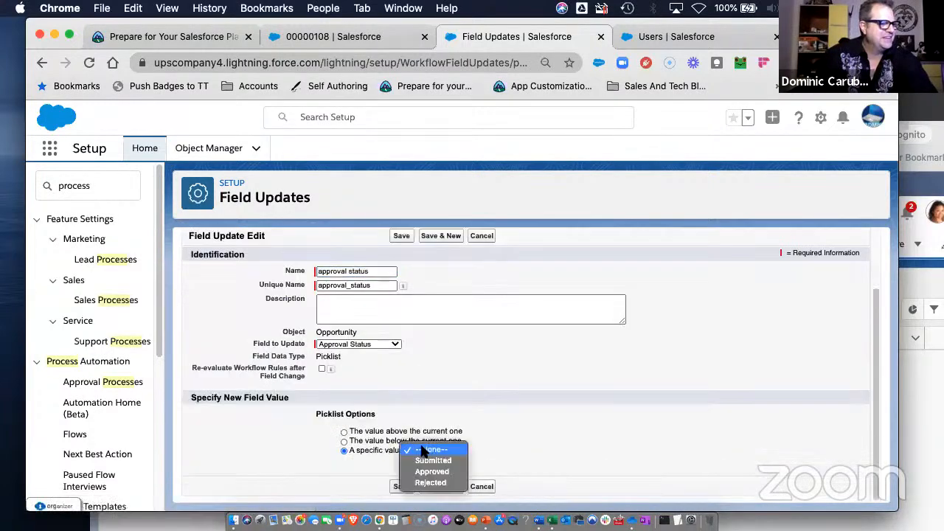
pyautogui.click(443, 461)
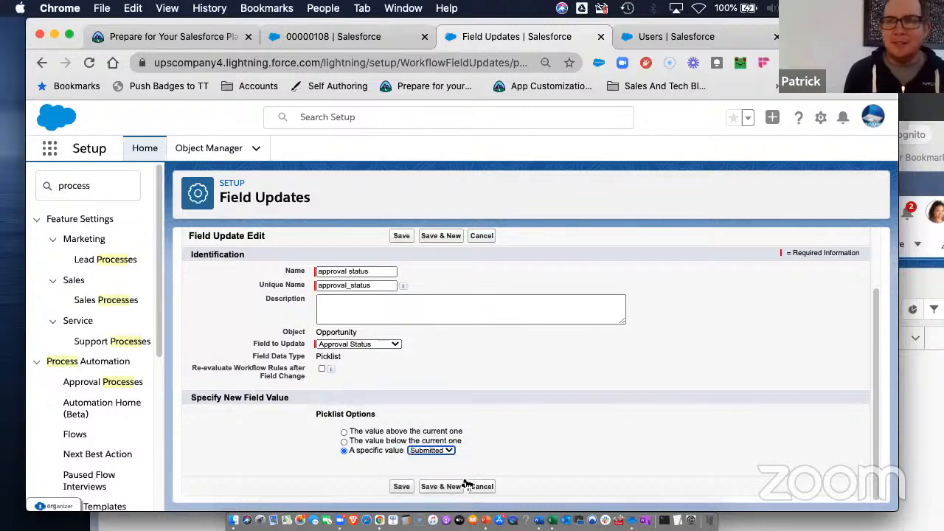
pyautogui.click(402, 486)
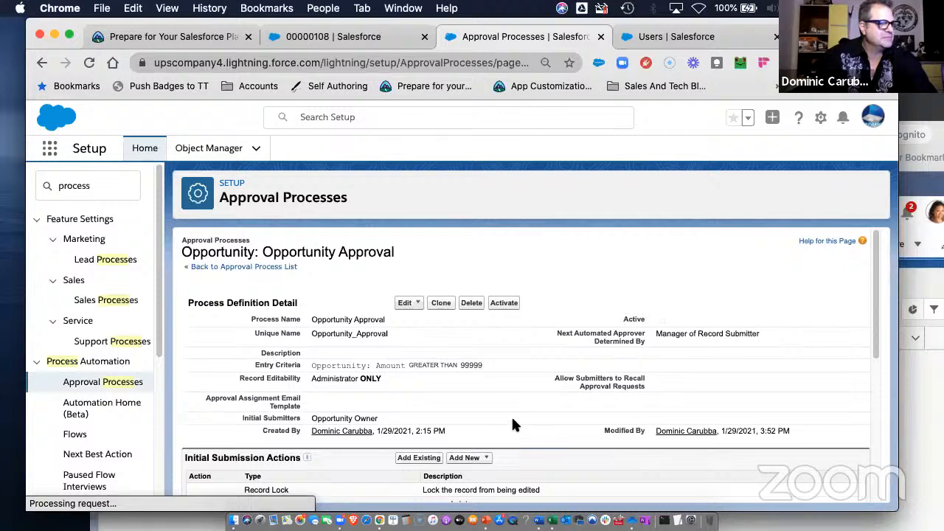
# Activate the Opportunity Approval process and accept the restriction on changing its approval steps.
pyautogui.scroll(-1, 506, 374)
pyautogui.click(500, 255)
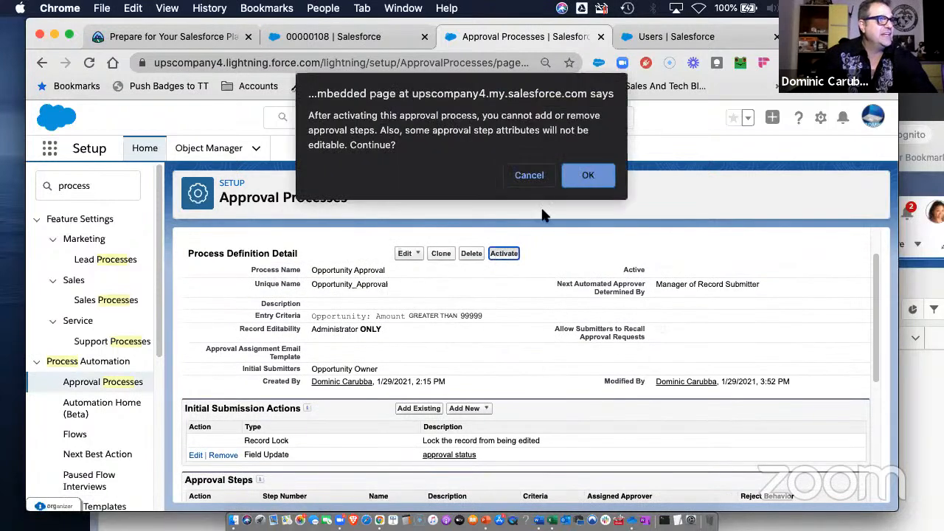
pyautogui.click(594, 167)
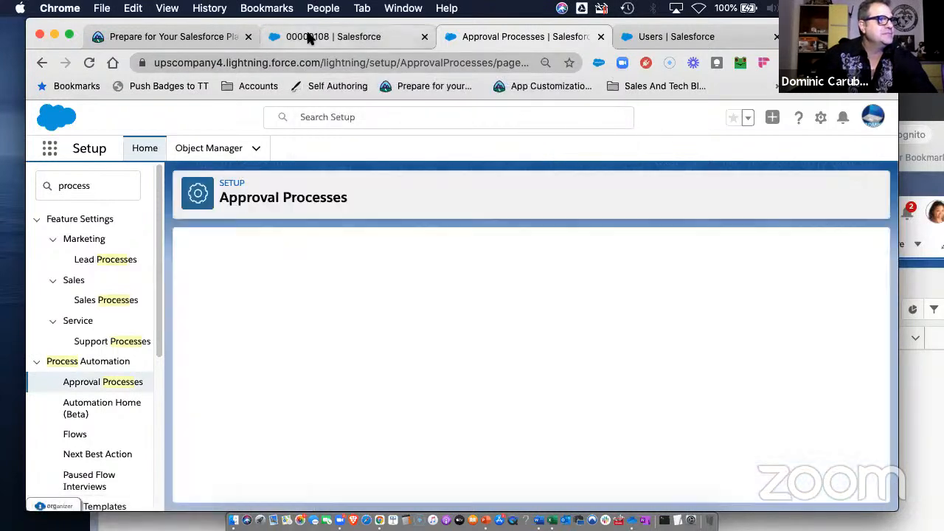
# Open the Last test 1,000 Widgets opportunity from the All Opportunities list view in the Sales app.
pyautogui.click(310, 37)
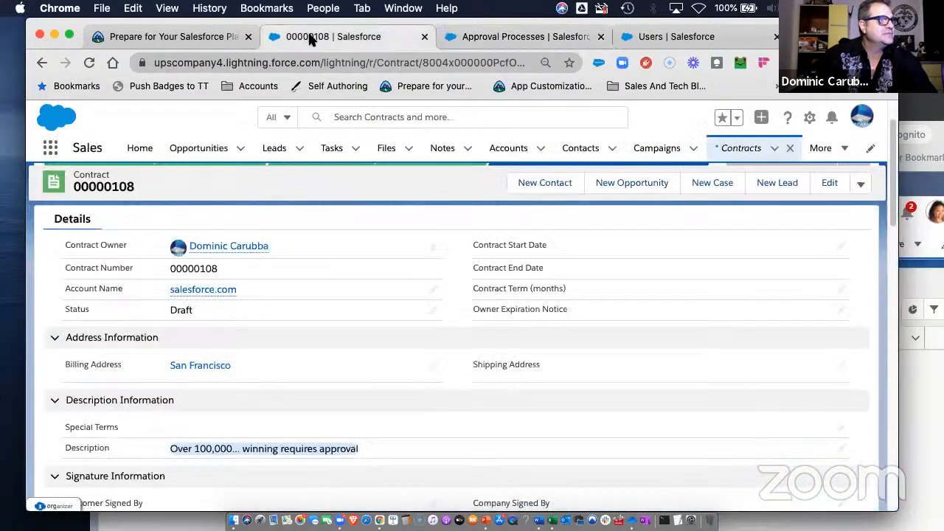
pyautogui.click(204, 152)
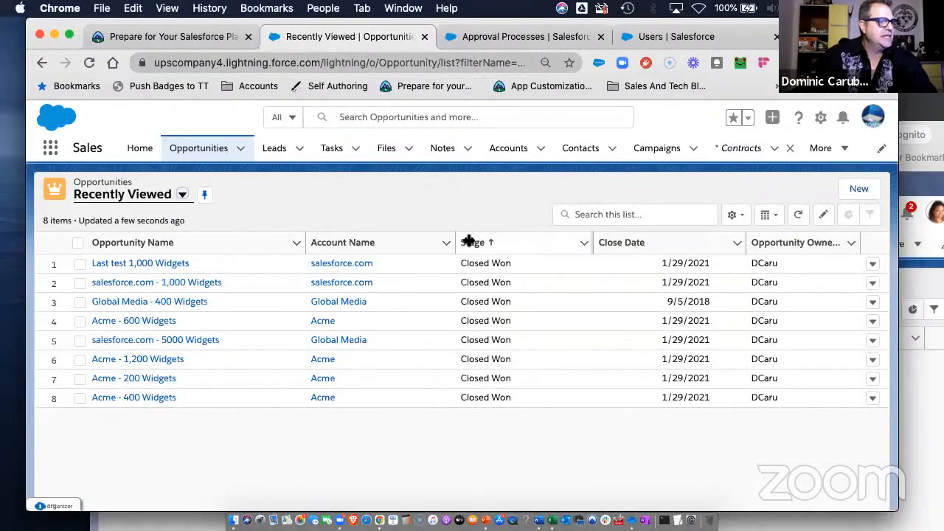
pyautogui.click(175, 197)
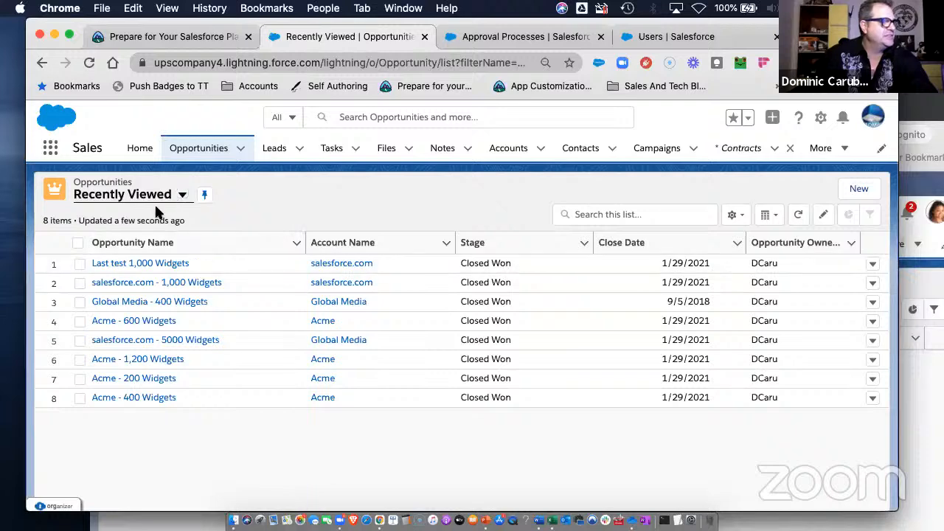
pyautogui.click(138, 244)
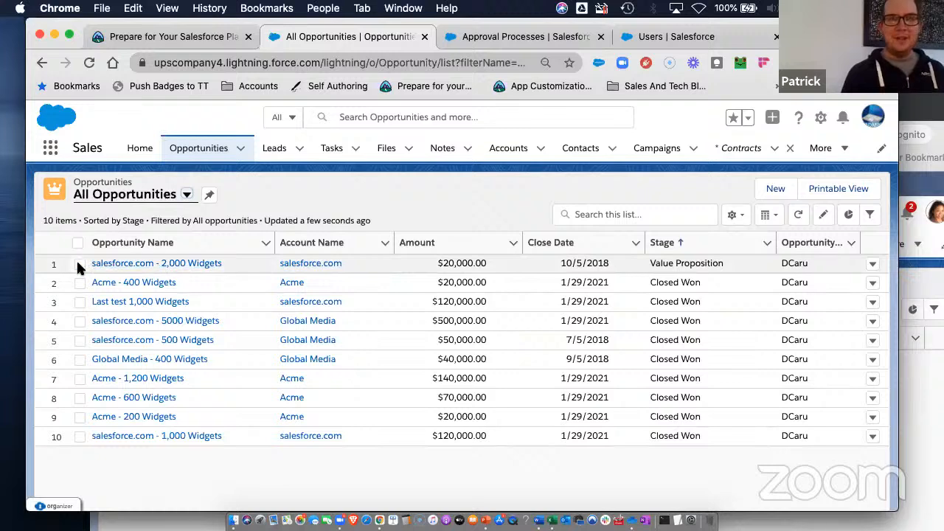
pyautogui.click(79, 302)
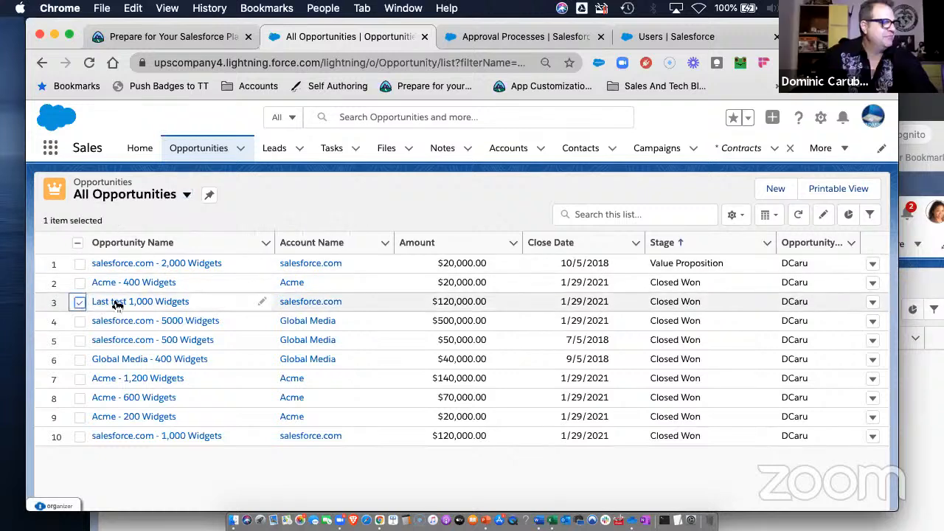
pyautogui.click(129, 306)
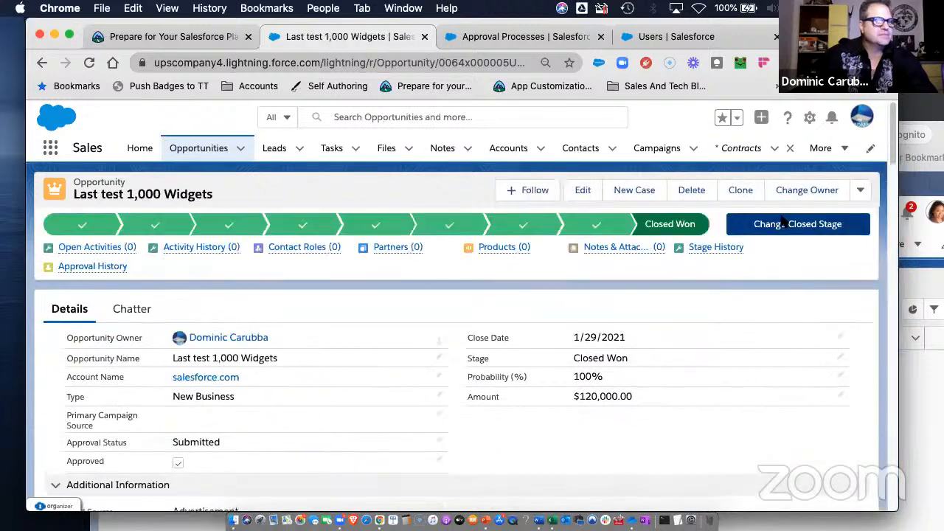
# Reset the opportunity to the Prospecting stage with Approval Status --None-- and Approved unchecked, and save the record.
pyautogui.click(95, 231)
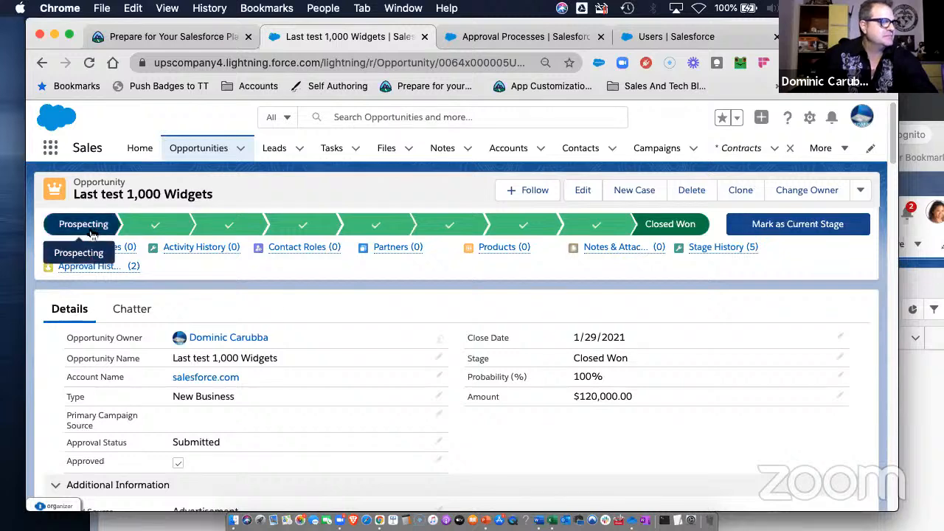
pyautogui.click(780, 233)
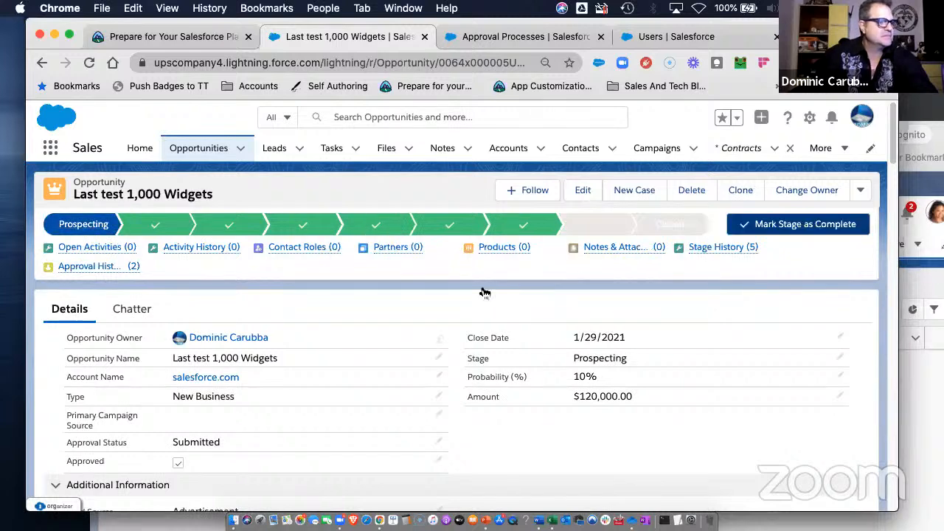
pyautogui.click(439, 443)
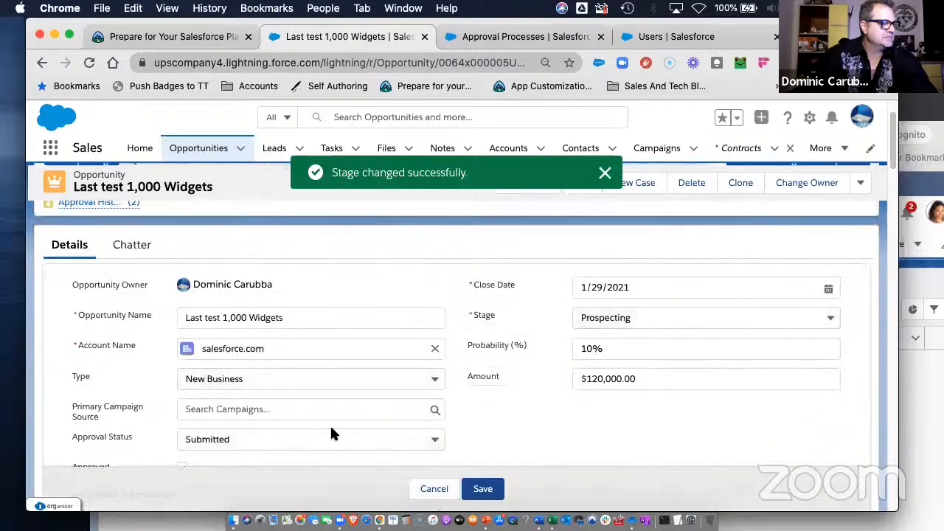
pyautogui.click(249, 439)
pyautogui.click(220, 348)
pyautogui.scroll(-3, 273, 414)
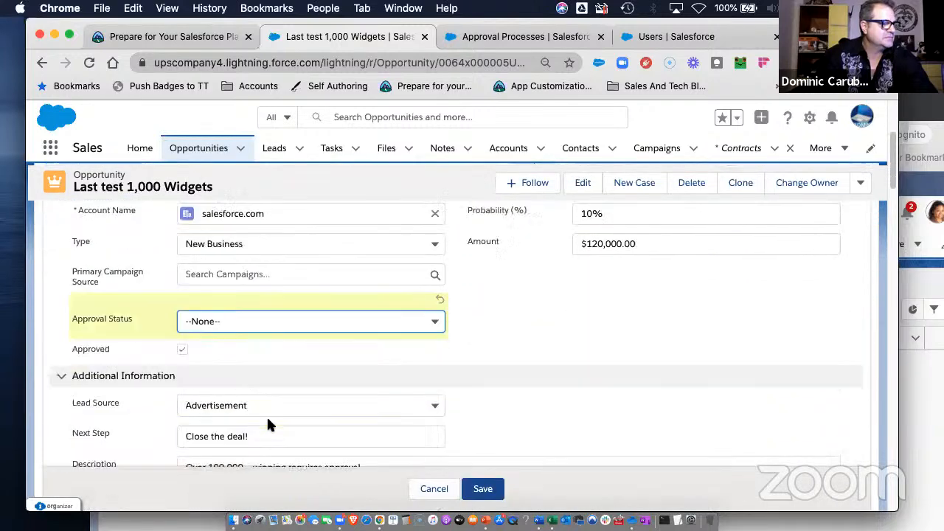
pyautogui.click(183, 348)
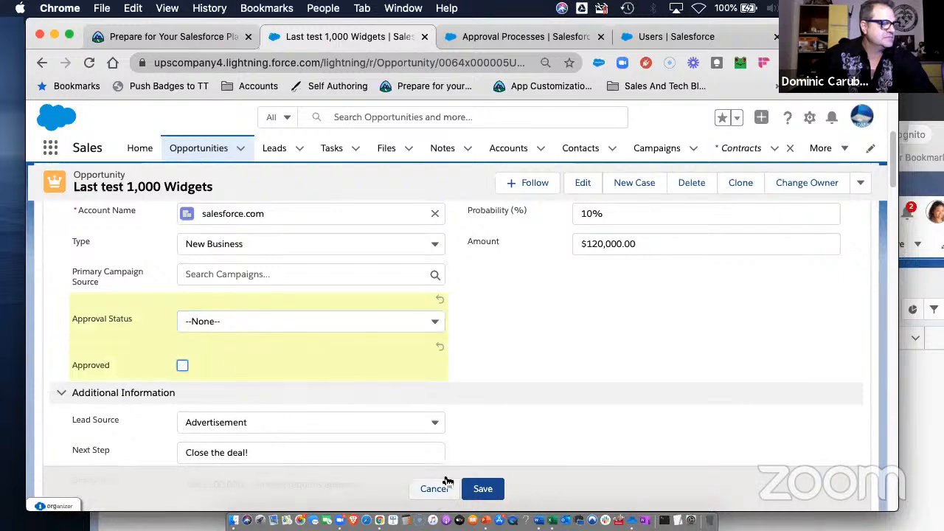
pyautogui.click(484, 489)
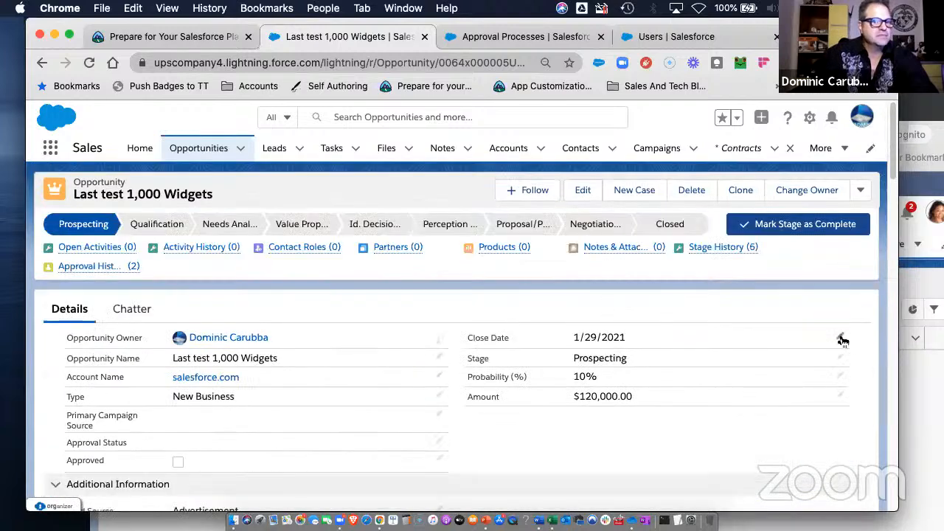
# Try to set the opportunity's Close Date to 1/4/2021 and save the record.
pyautogui.click(841, 338)
pyautogui.click(644, 353)
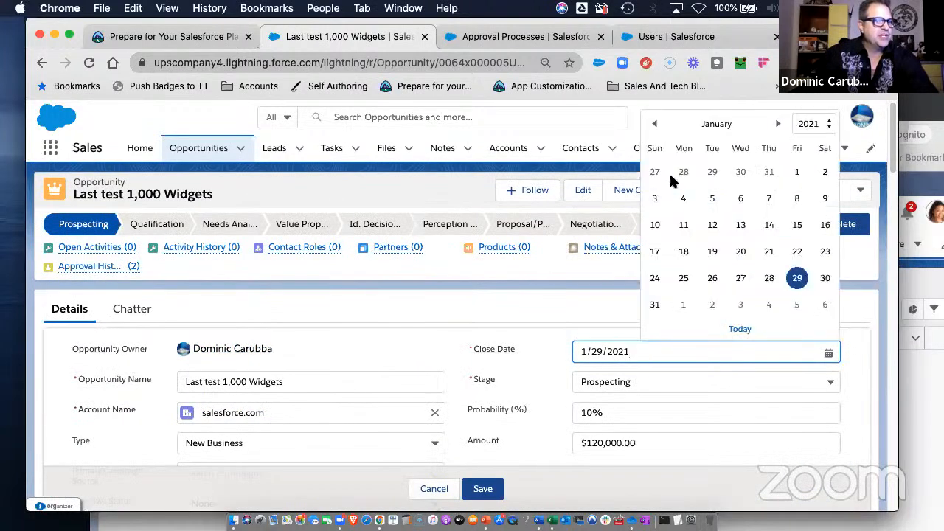
pyautogui.click(685, 198)
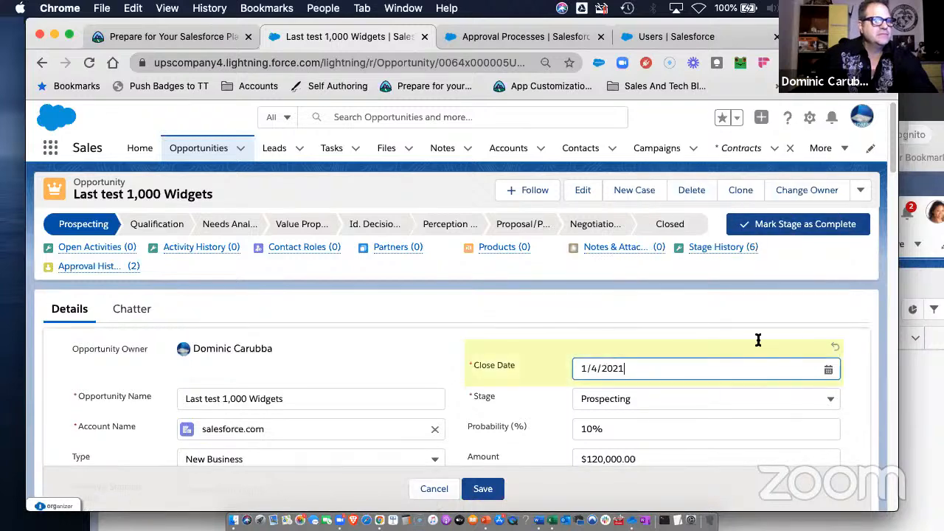
pyautogui.click(492, 476)
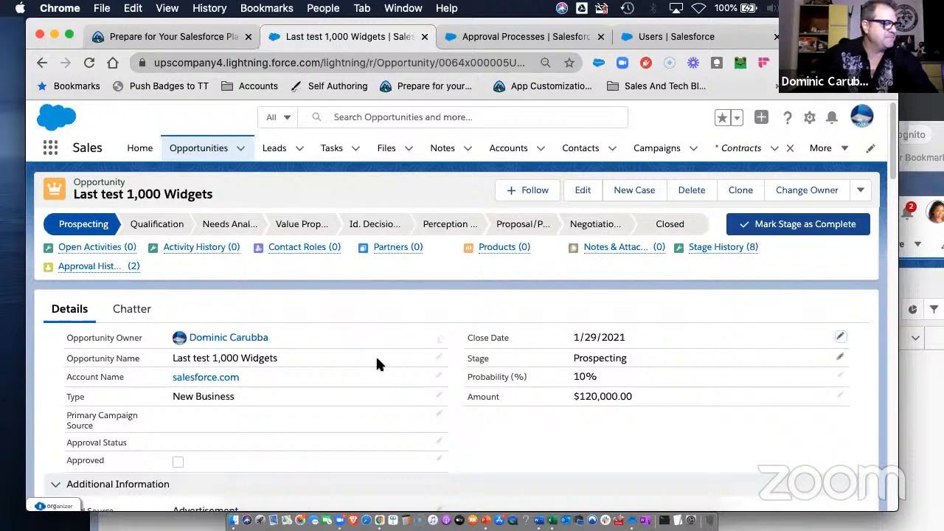
# Close the Last test 1,000 Widgets opportunity with the stage Closed Won and save the change.
pyautogui.click(668, 226)
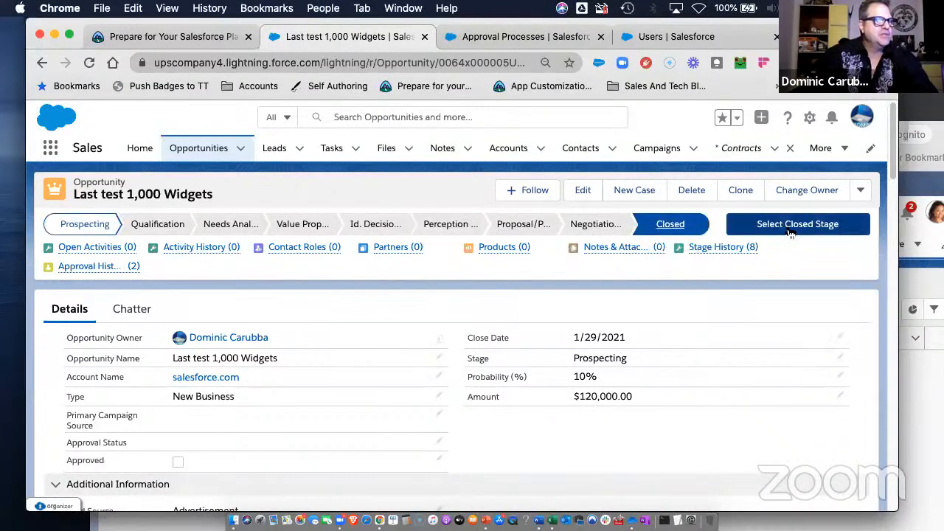
pyautogui.click(790, 231)
pyautogui.click(324, 319)
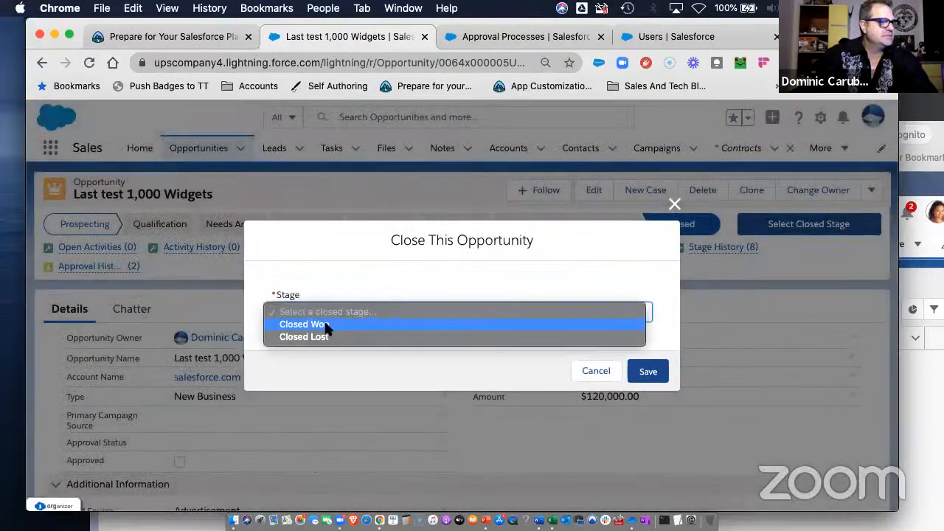
pyautogui.click(445, 331)
pyautogui.click(648, 371)
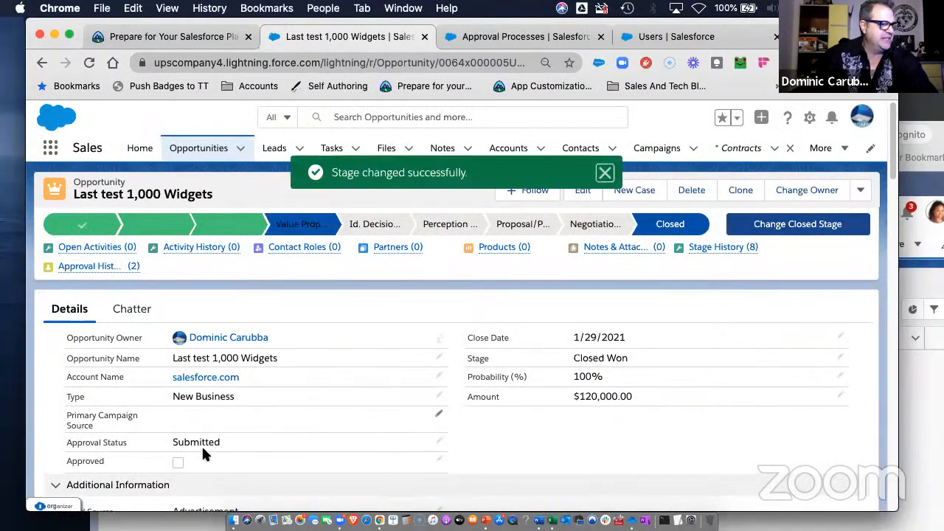
# Refresh Items to Approve in the approver's browser session, open the Last test 1,000 Widgets request and approve it.
pyautogui.click(908, 146)
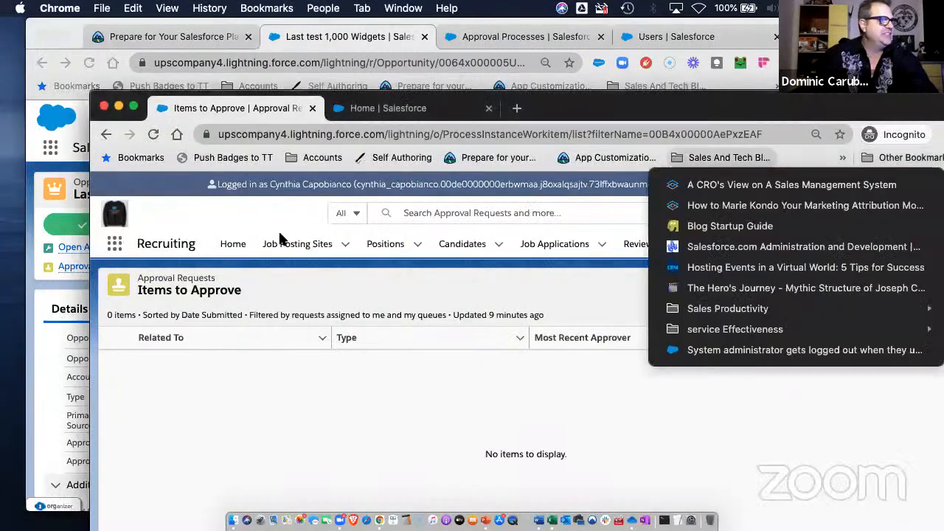
pyautogui.click(280, 237)
pyautogui.click(150, 136)
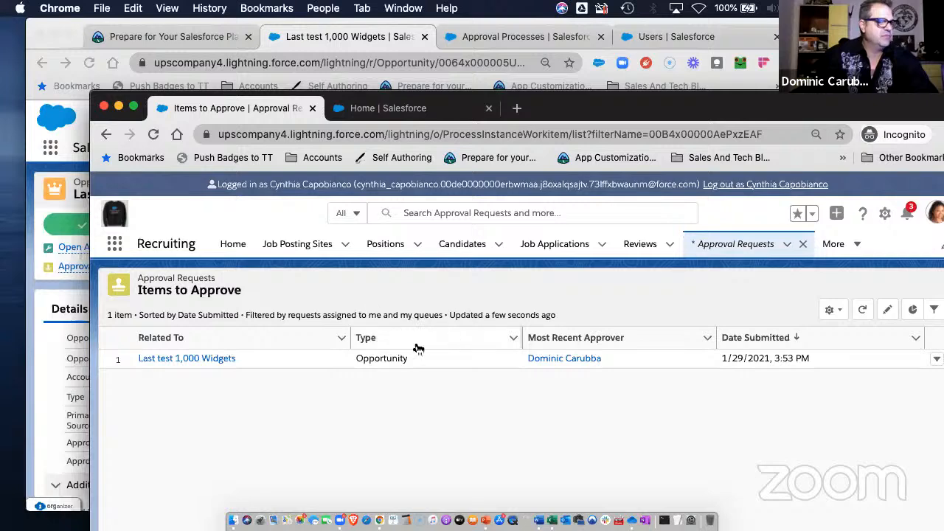
pyautogui.click(218, 361)
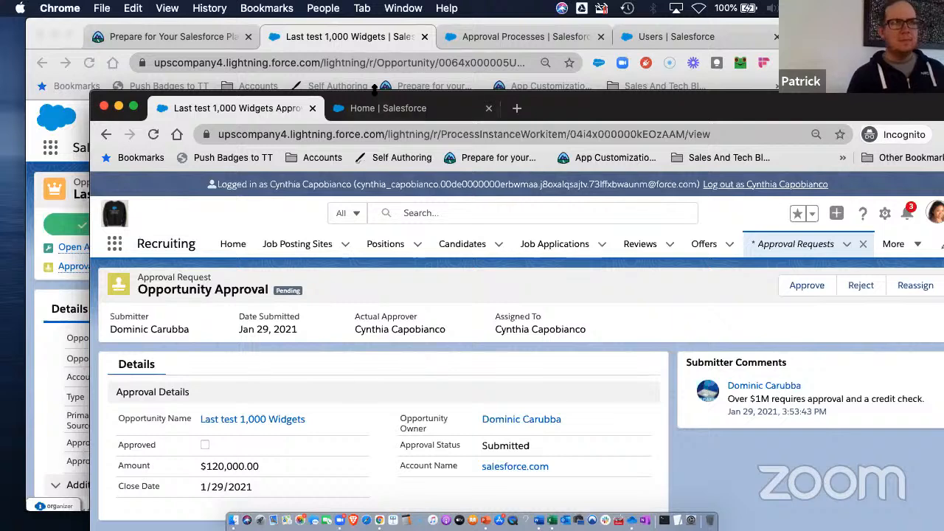
pyautogui.click(809, 285)
pyautogui.click(697, 497)
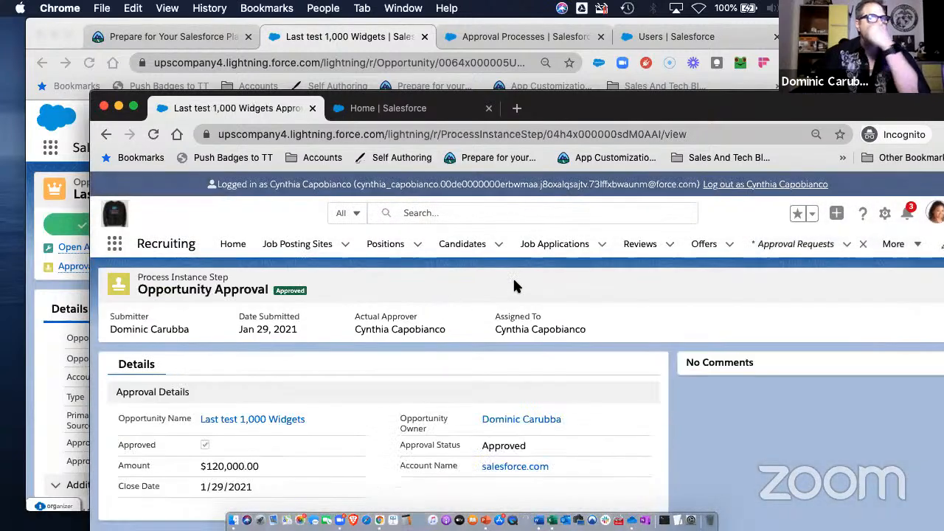
# Return to the approver's request list, and reload the Last test 1,000 Widgets opportunity in the submitter's session to check its approval fields.
pyautogui.click(782, 245)
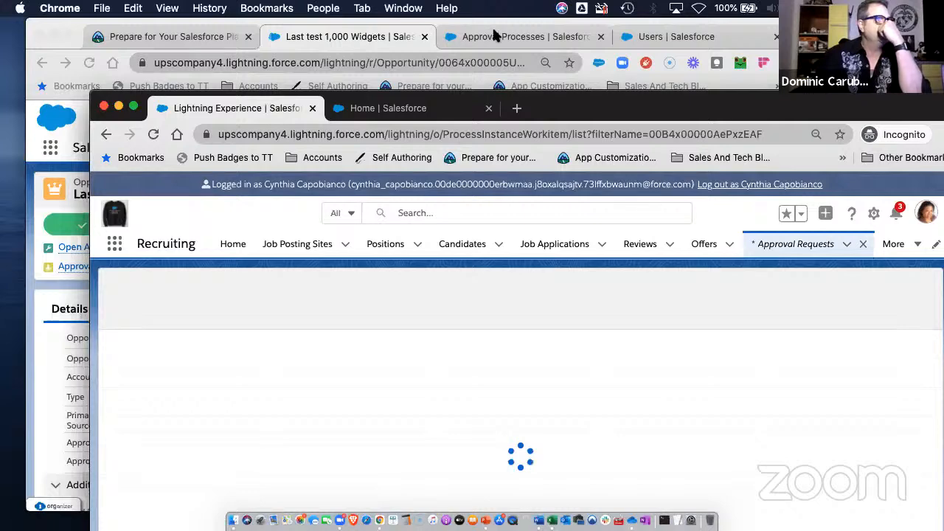
pyautogui.click(361, 35)
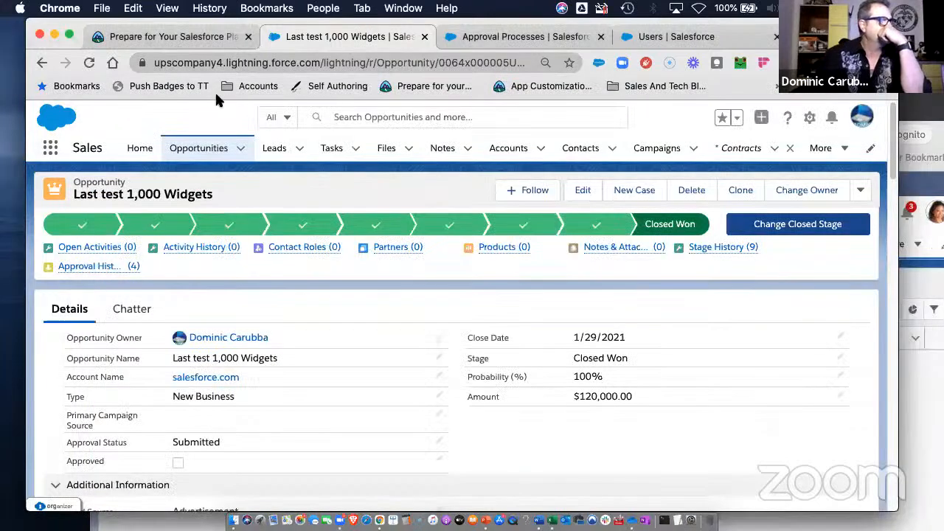
pyautogui.click(90, 64)
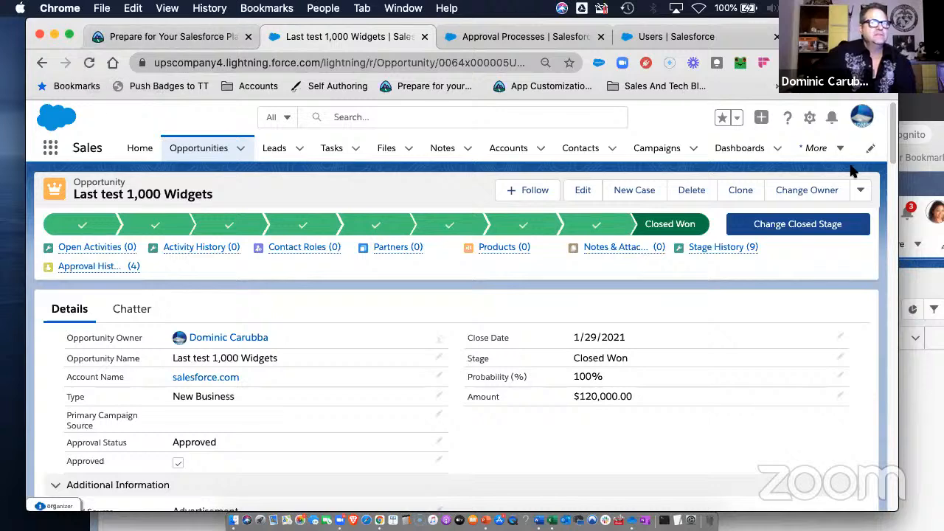
# Show the All Draft Contracts list view for Contracts in the Sales app.
pyautogui.click(825, 151)
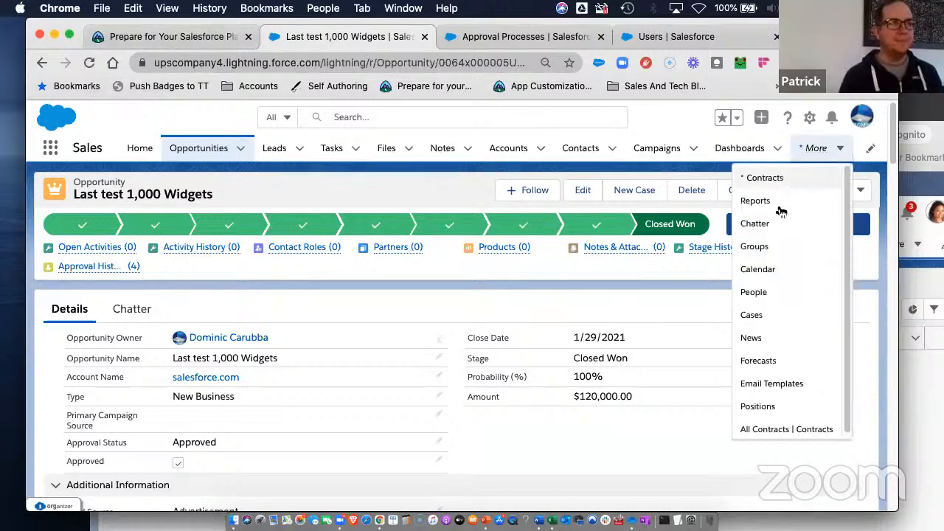
pyautogui.click(774, 182)
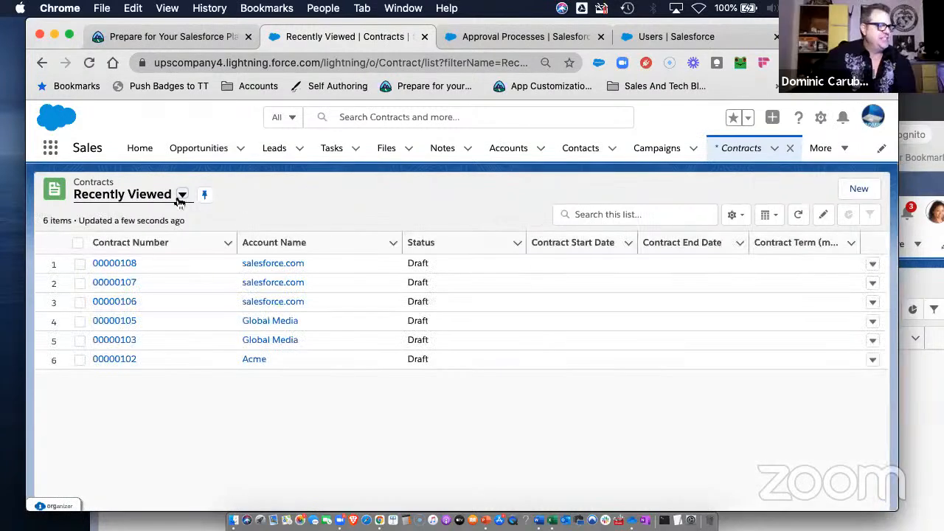
pyautogui.click(182, 196)
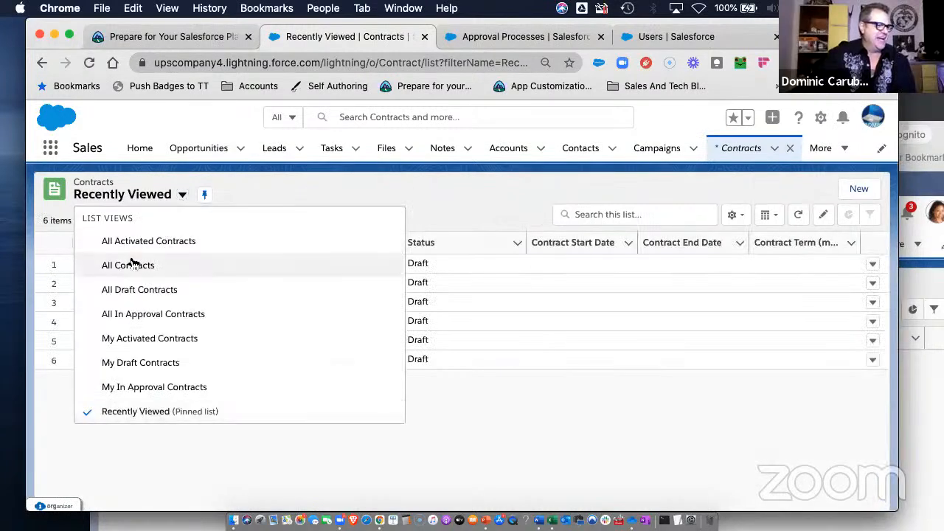
pyautogui.click(136, 292)
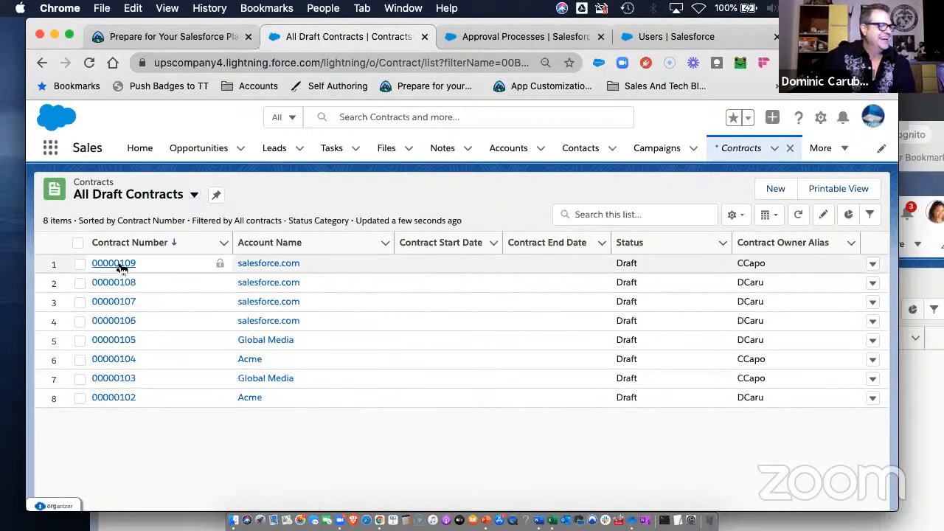
# Open the newest salesforce.com draft contract and examine its owner, status and description.
pyautogui.click(118, 265)
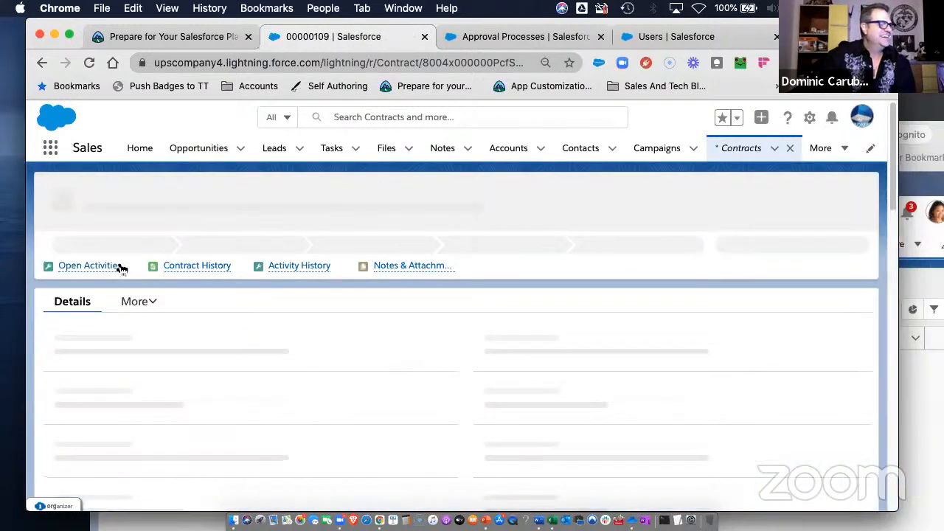
pyautogui.scroll(-3, 326, 429)
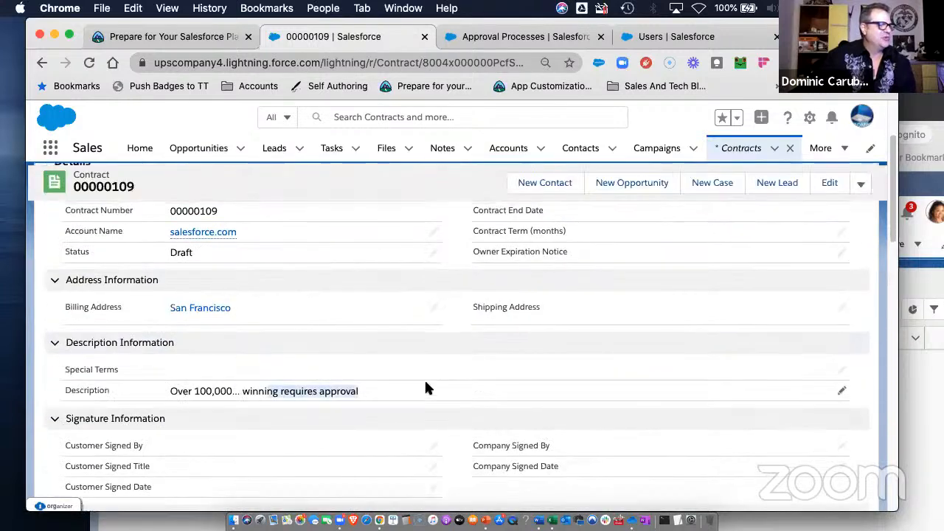
pyautogui.scroll(1, 426, 387)
pyautogui.scroll(1, 421, 380)
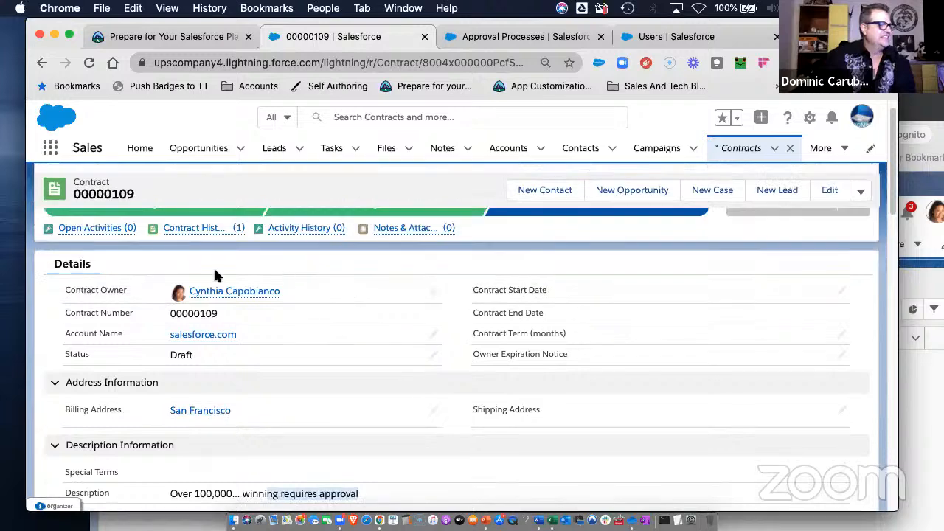
pyautogui.scroll(1, 424, 313)
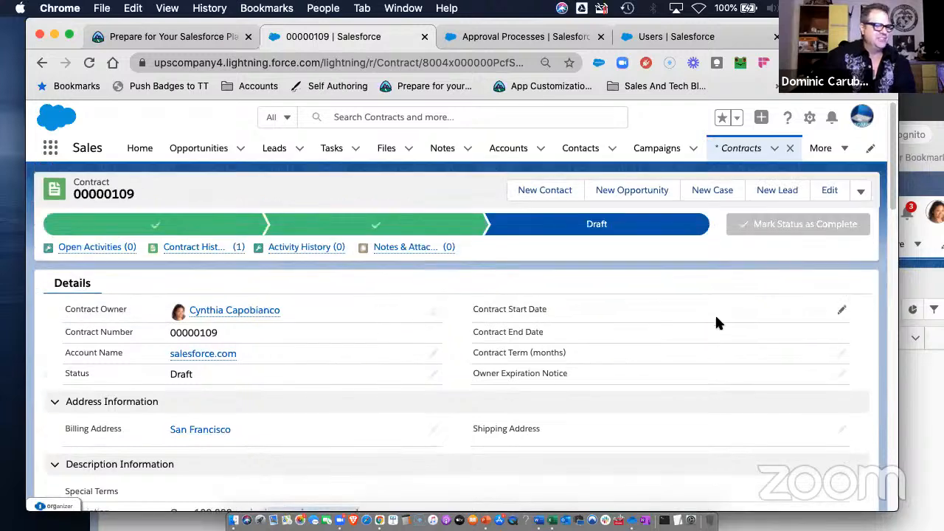
pyautogui.scroll(-10, 362, 399)
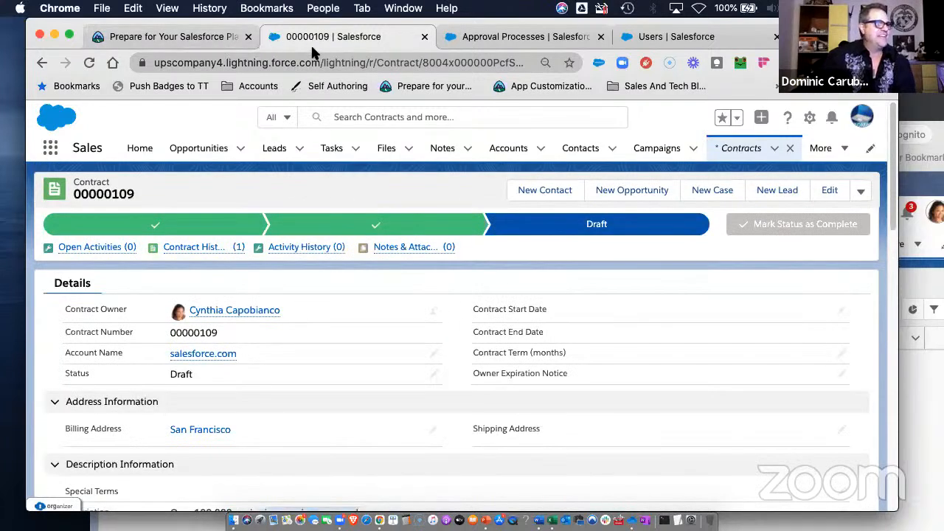
# Open the salesforce.com - 2,000 Widgets opportunity from the All Opportunities list view.
pyautogui.click(242, 151)
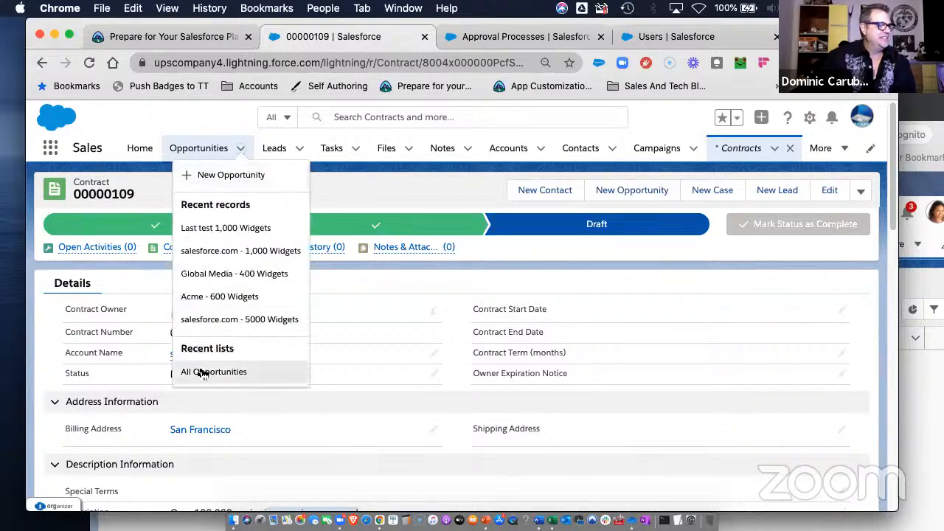
pyautogui.click(200, 373)
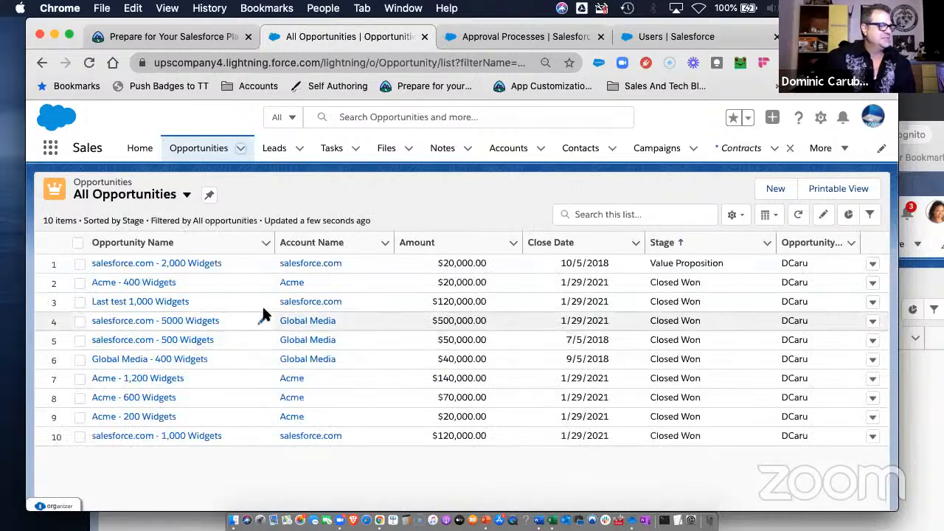
pyautogui.click(190, 263)
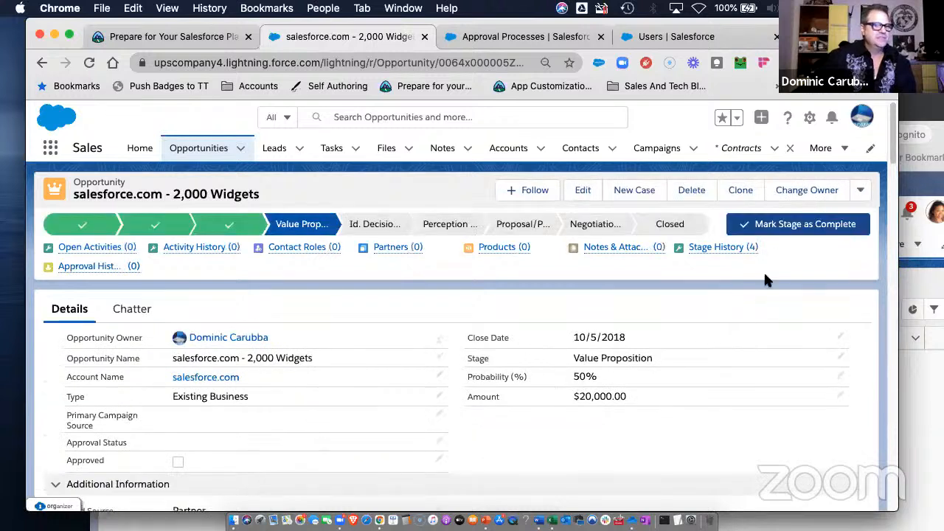
# Set the salesforce.com - 2,000 Widgets opportunity's Amount to 22222 and save the record.
pyautogui.click(582, 192)
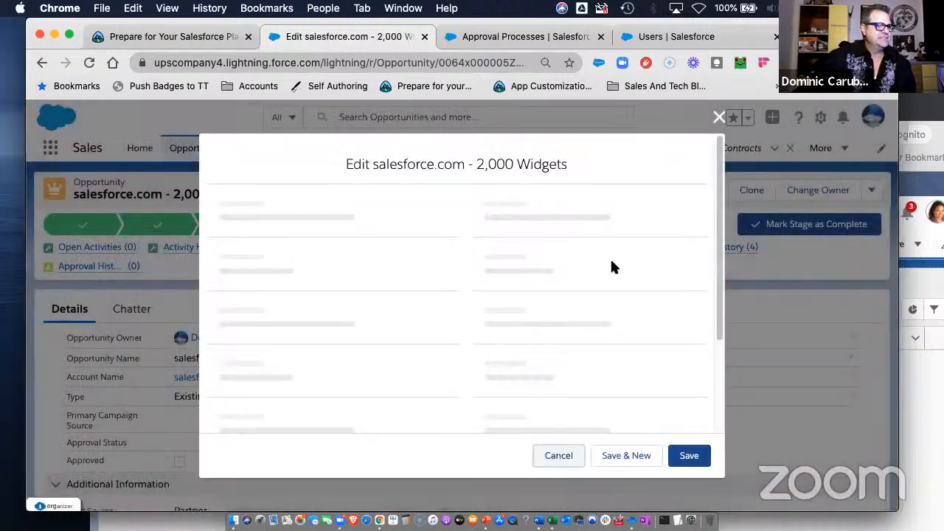
pyautogui.moveTo(570, 300); pyautogui.dragTo(553, 301)
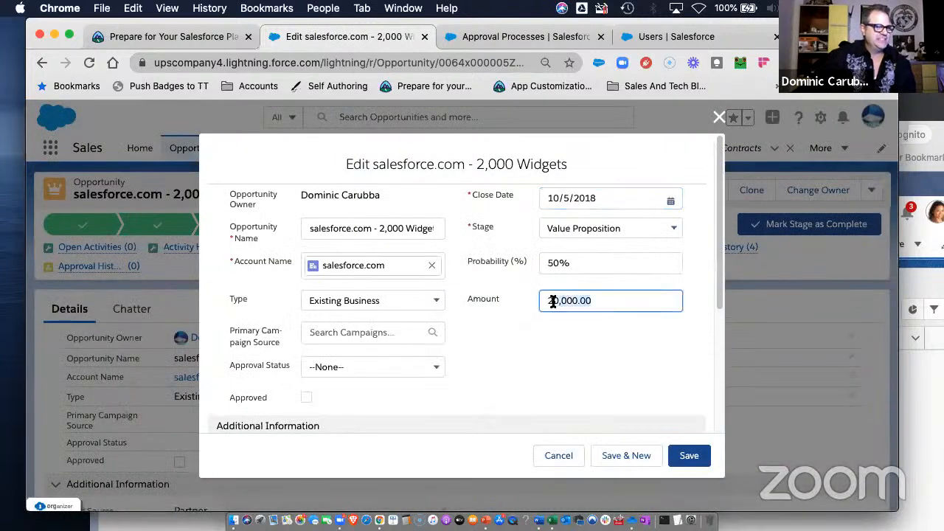
pyautogui.write('22222')
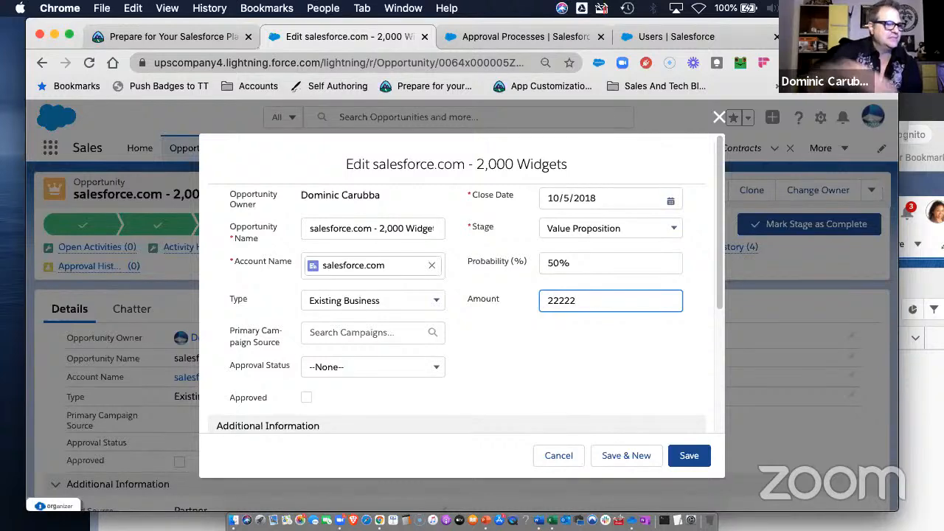
pyautogui.click(689, 455)
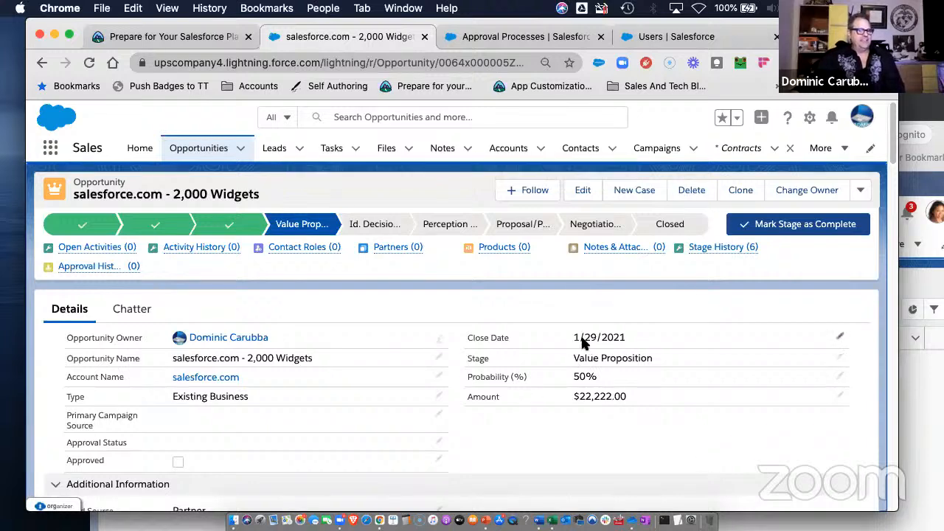
# Check the opportunity's Close Date and read the Chatter feed entries about the automatic close date update.
pyautogui.moveTo(582, 341); pyautogui.dragTo(651, 337)
pyautogui.click(126, 308)
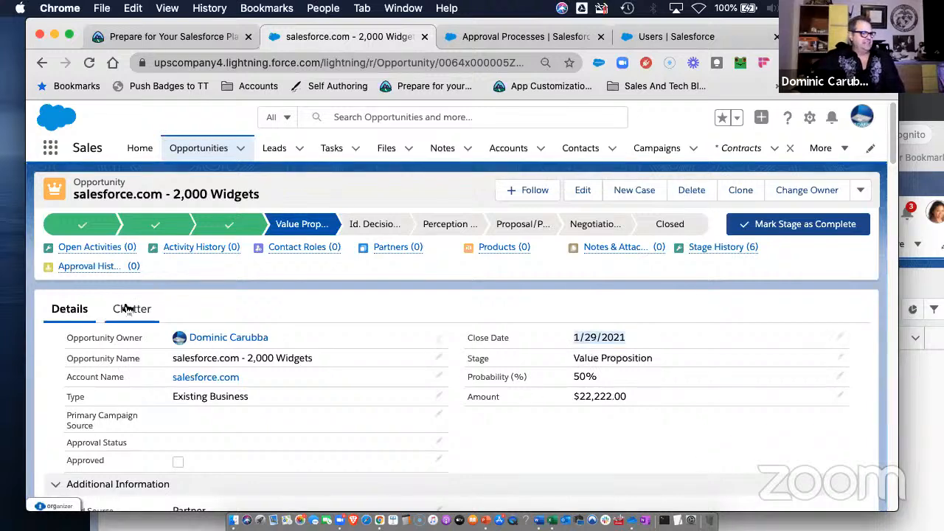
pyautogui.scroll(-3, 259, 376)
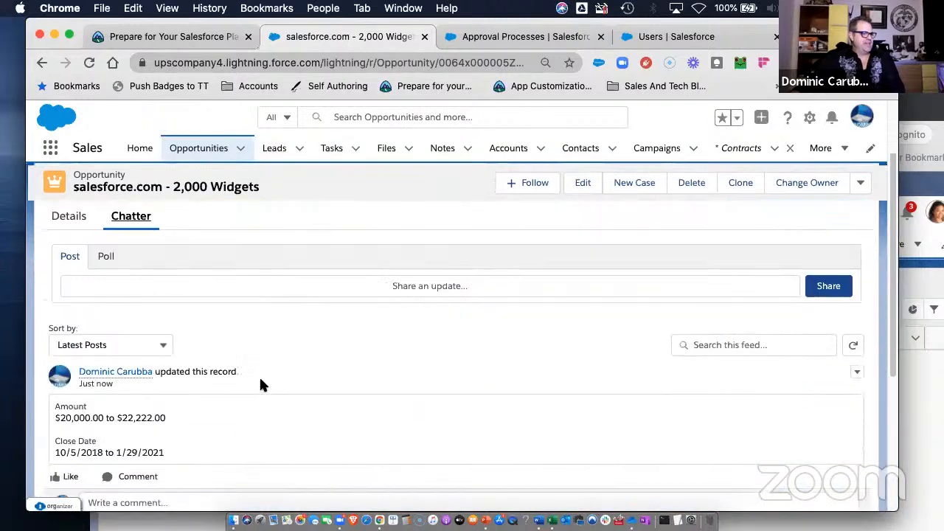
pyautogui.scroll(-3, 262, 380)
pyautogui.scroll(-3, 243, 352)
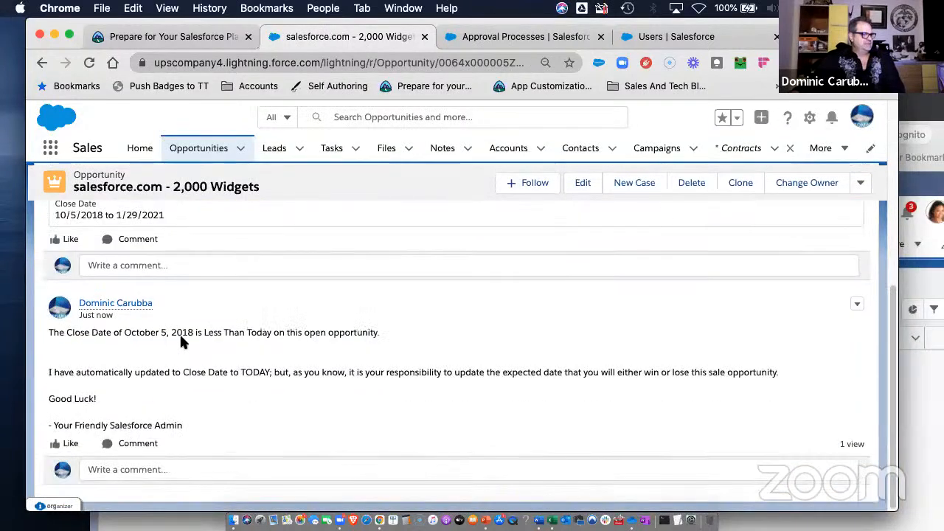
pyautogui.moveTo(143, 332); pyautogui.dragTo(315, 328)
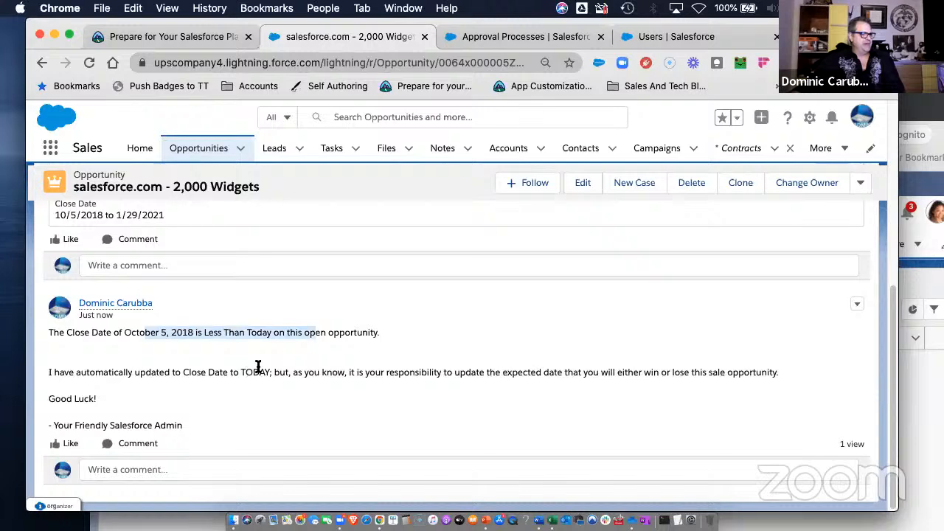
# Try to close the salesforce.com - 2,000 Widgets opportunity with the stage Closed Won, and dismiss the resulting message.
pyautogui.scroll(10, 474, 271)
pyautogui.click(661, 231)
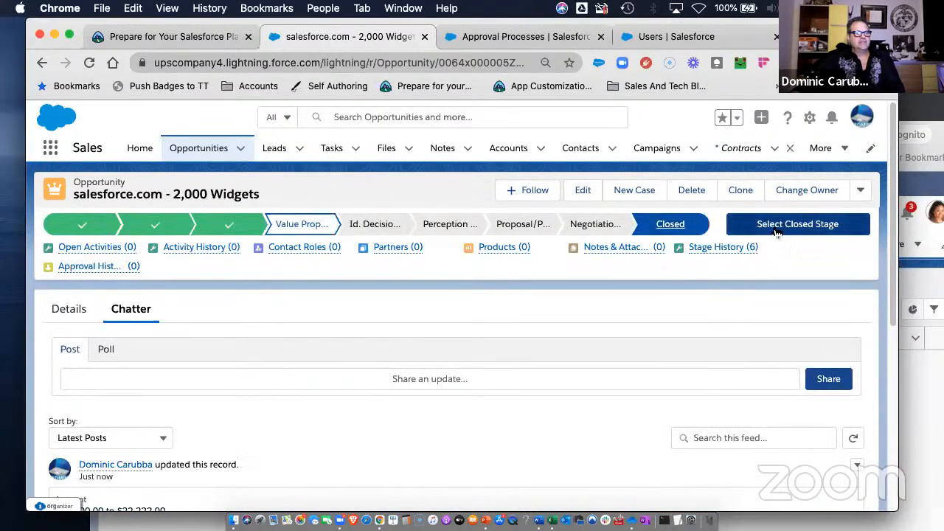
pyautogui.click(777, 232)
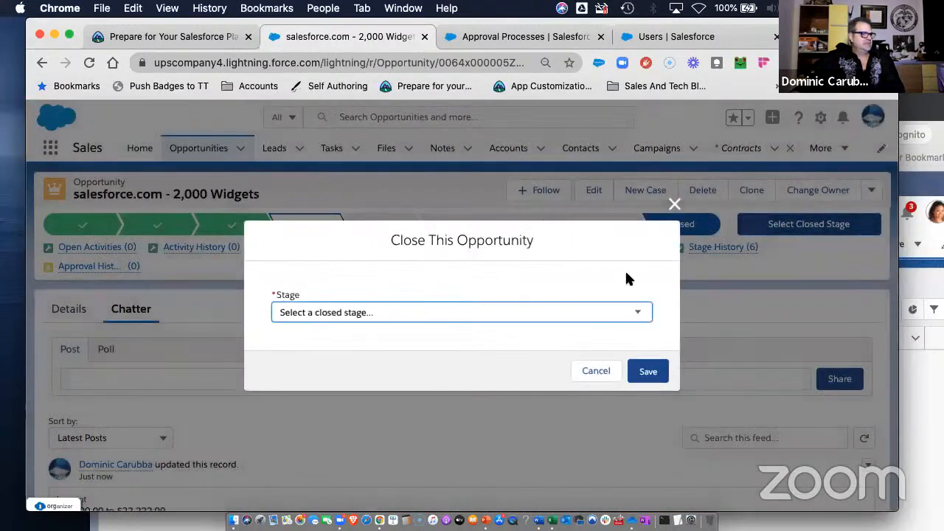
pyautogui.click(674, 207)
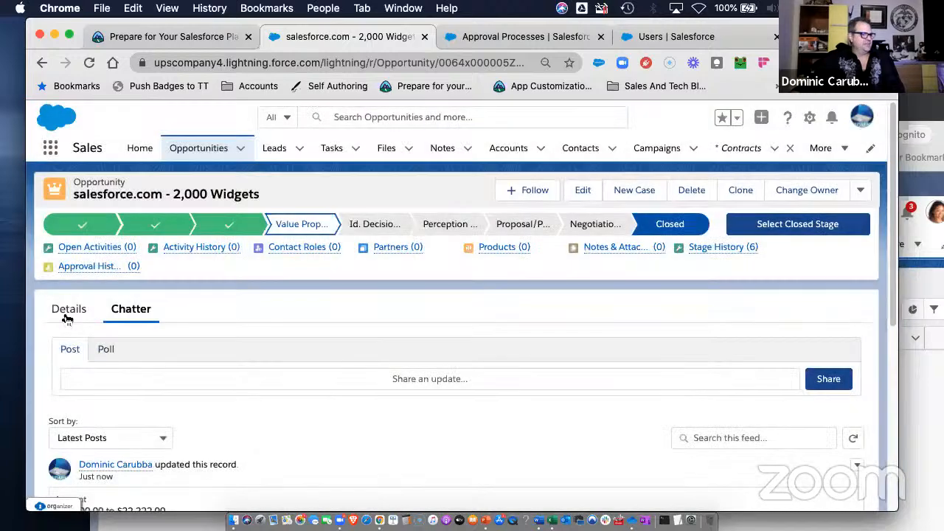
pyautogui.click(65, 313)
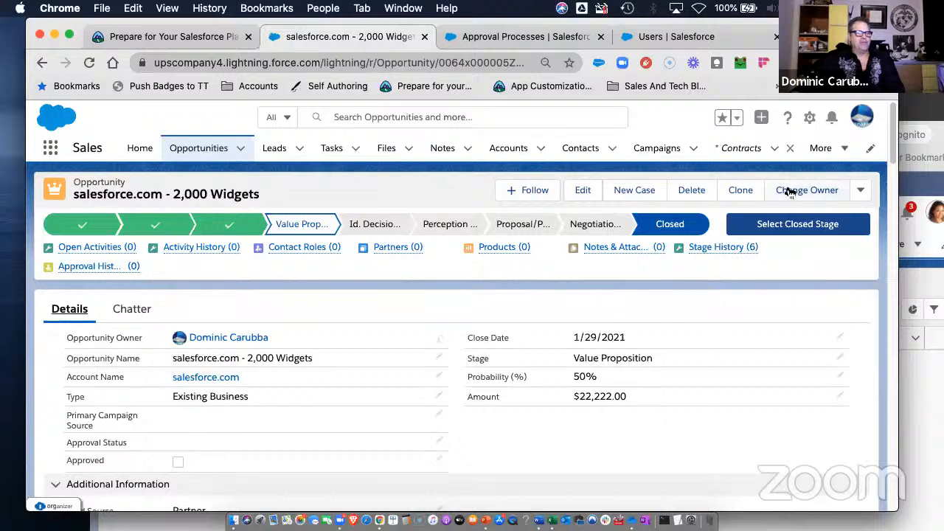
pyautogui.click(797, 223)
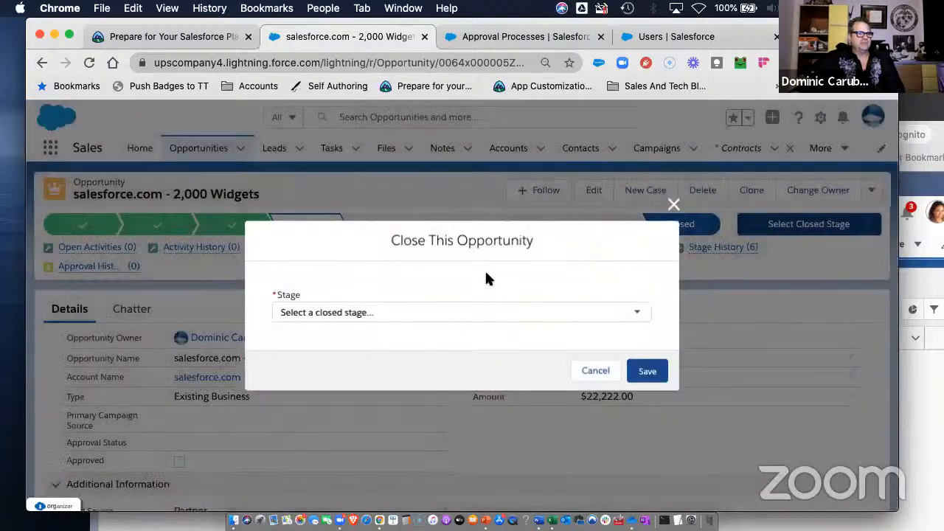
pyautogui.click(327, 314)
pyautogui.click(317, 326)
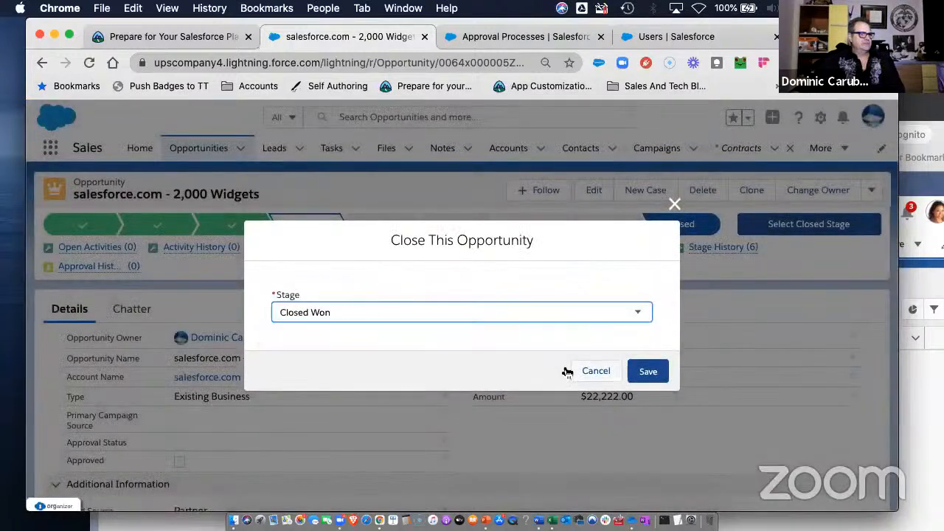
pyautogui.click(649, 371)
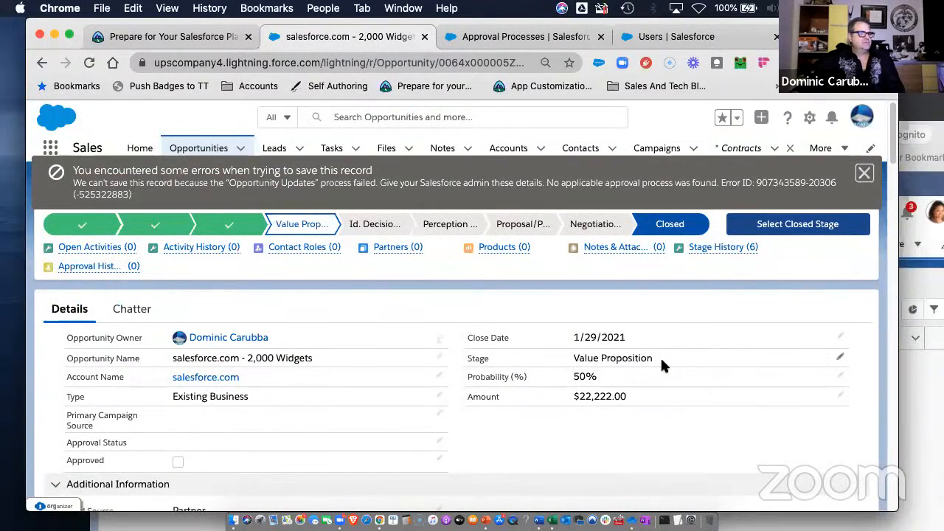
pyautogui.click(866, 175)
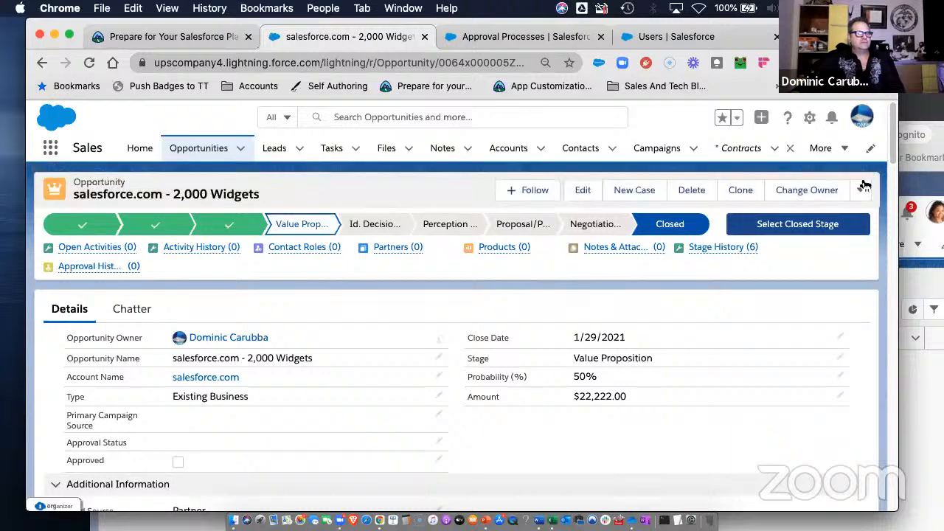
# Retry closing the salesforce.com - 2,000 Widgets opportunity with the stage Closed Won.
pyautogui.click(782, 228)
pyautogui.click(445, 311)
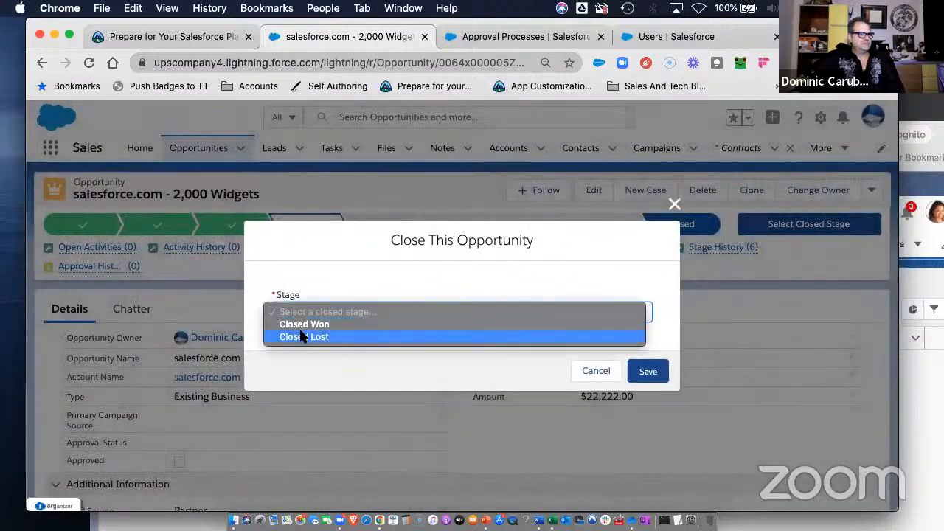
pyautogui.click(303, 325)
pyautogui.click(649, 373)
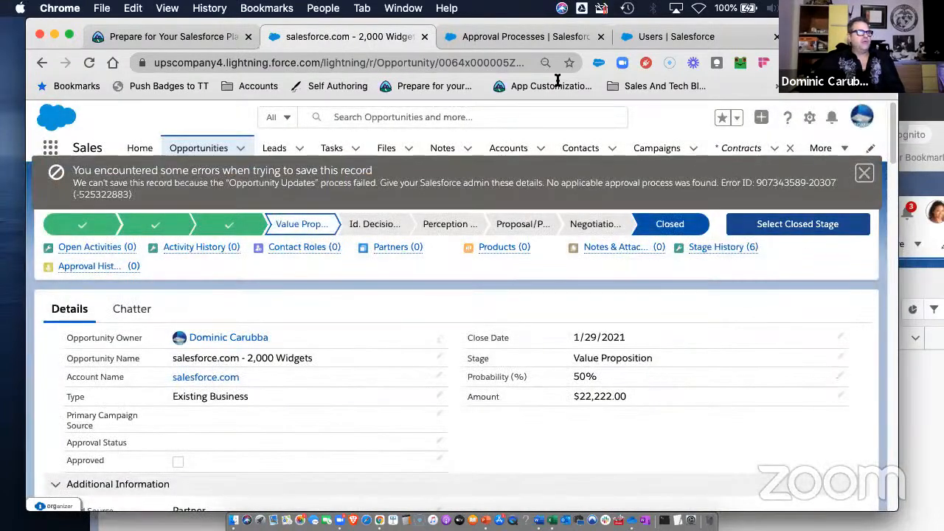
# Examine the Opportunity Approval process definition, its entry criteria and the list of active and inactive approval processes for Opportunity.
pyautogui.click(508, 41)
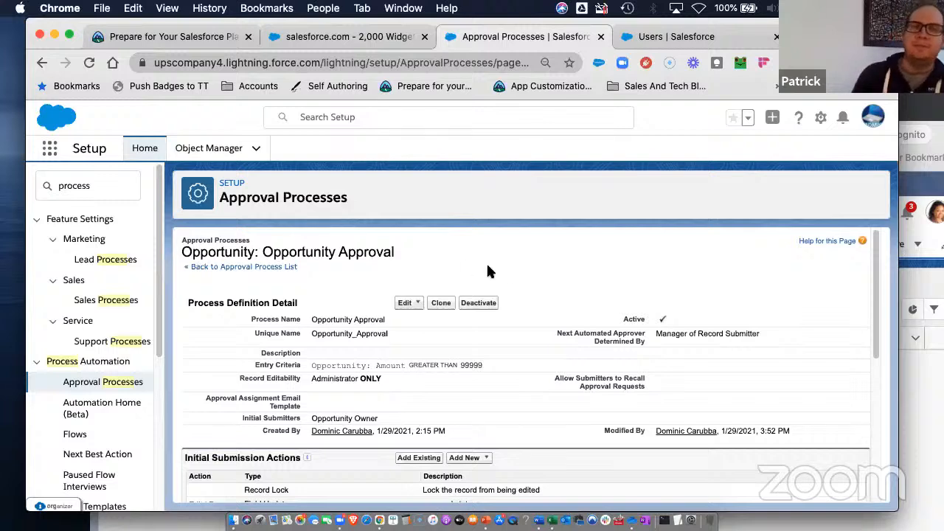
pyautogui.scroll(-1, 507, 273)
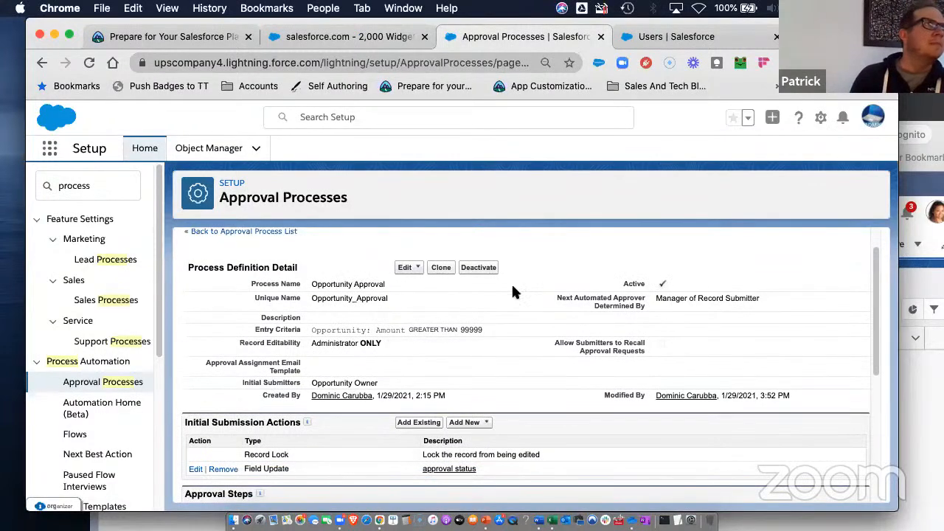
pyautogui.scroll(-1, 487, 296)
pyautogui.scroll(2, 467, 311)
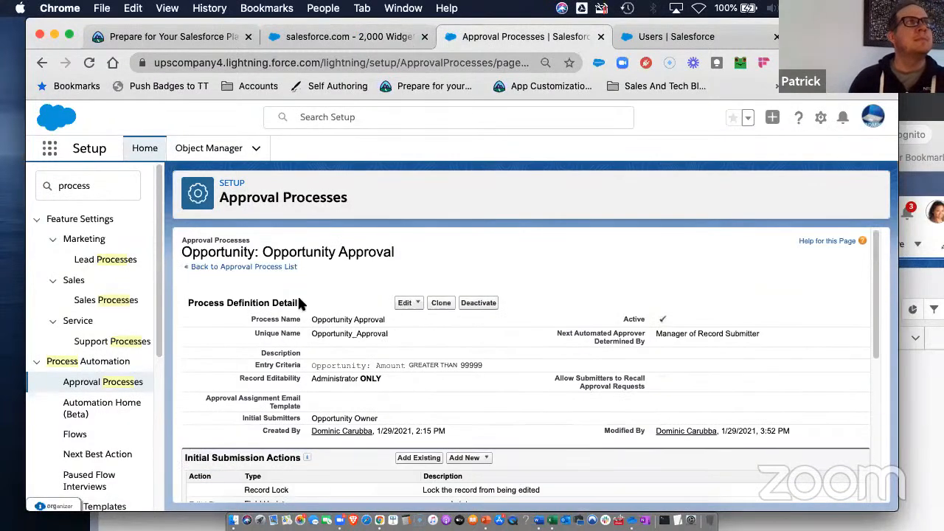
pyautogui.click(86, 382)
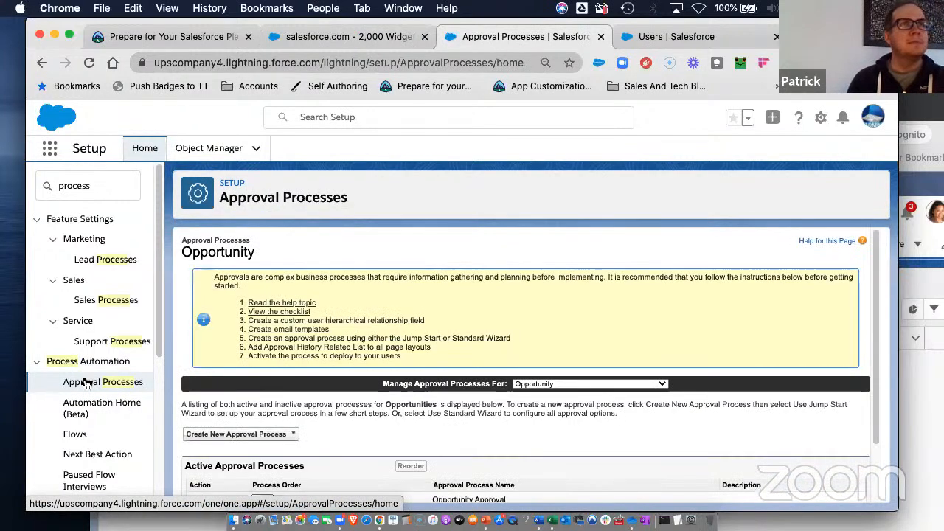
pyautogui.scroll(-2, 332, 396)
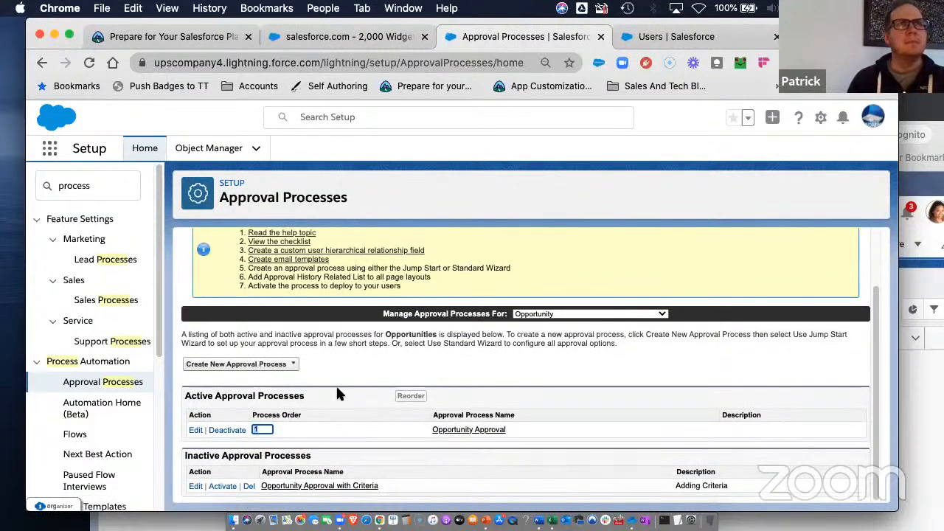
pyautogui.click(484, 430)
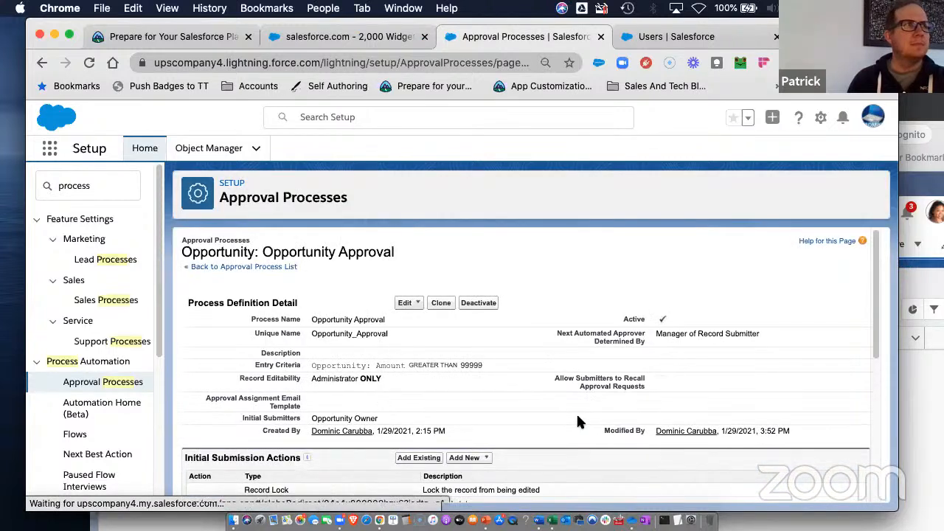
pyautogui.moveTo(385, 363); pyautogui.dragTo(528, 369)
pyautogui.scroll(-2, 533, 369)
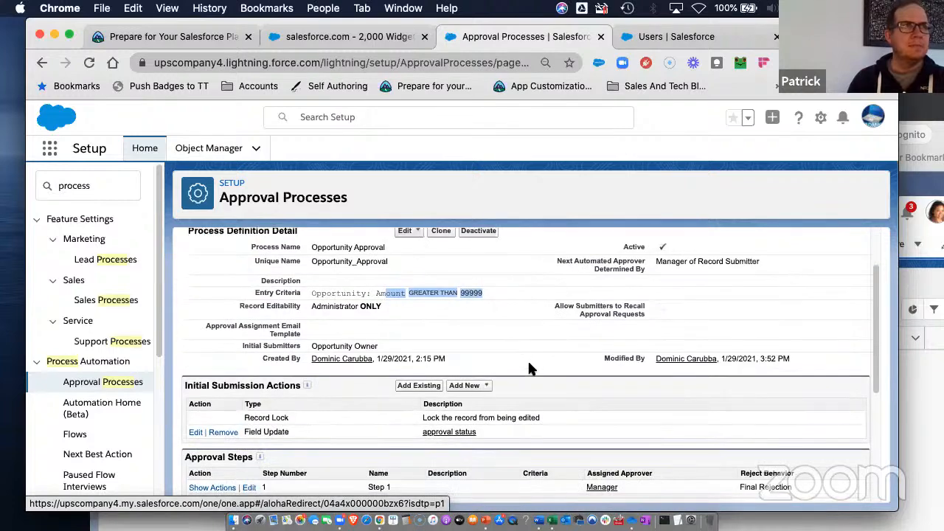
pyautogui.scroll(-1, 531, 369)
pyautogui.scroll(3, 530, 368)
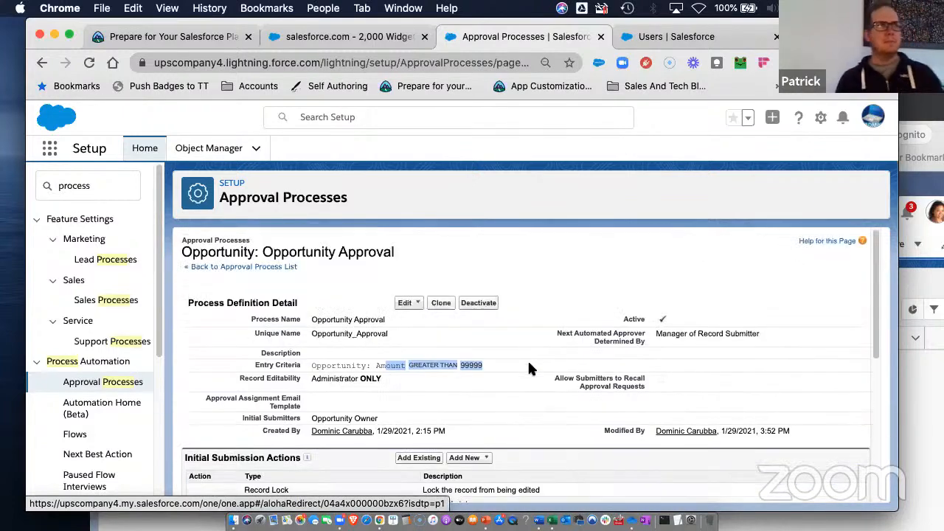
# Reopen the Opportunity Approval process from the process list and review its entry criteria, recall setting, submission actions and approval steps.
pyautogui.click(107, 382)
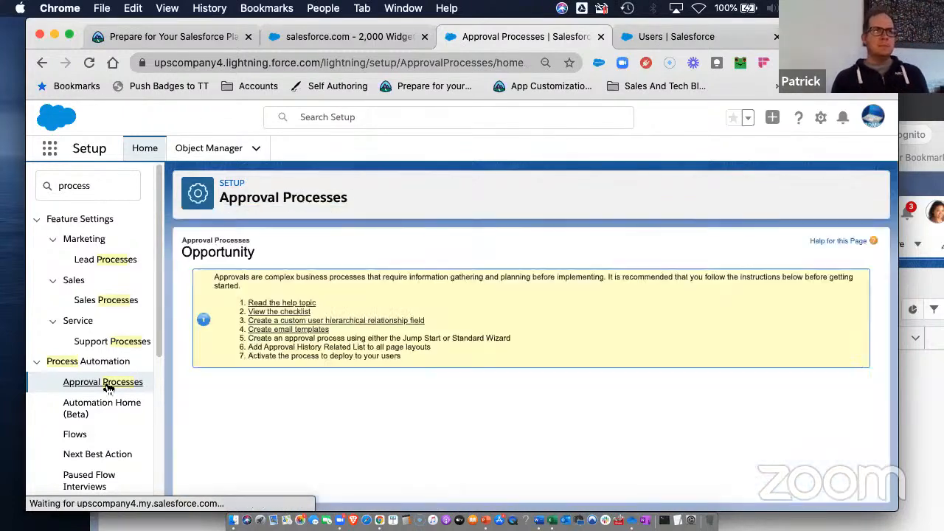
pyautogui.scroll(-1, 458, 395)
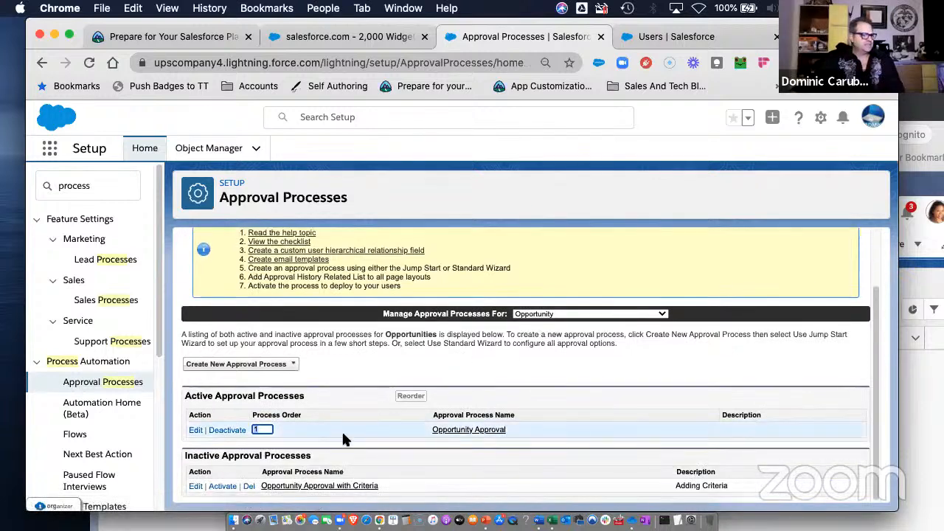
pyautogui.click(478, 431)
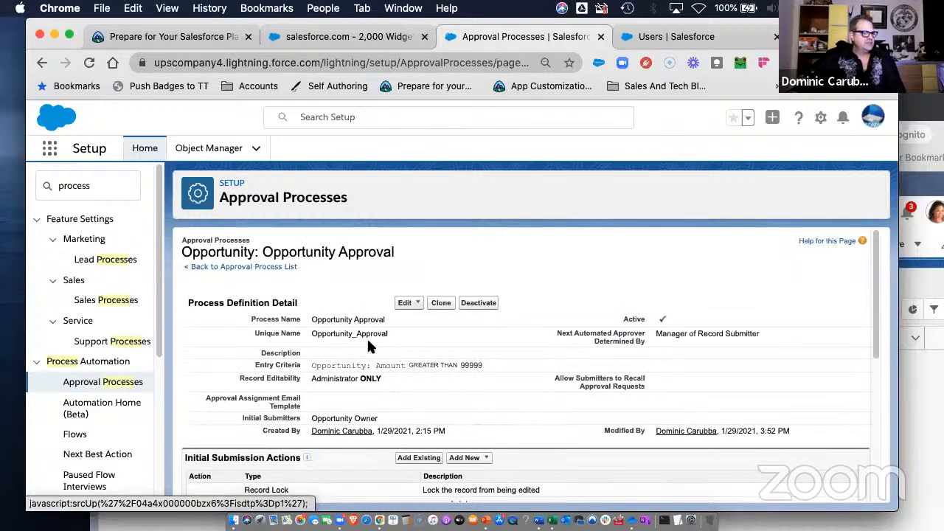
pyautogui.moveTo(336, 365); pyautogui.dragTo(488, 363)
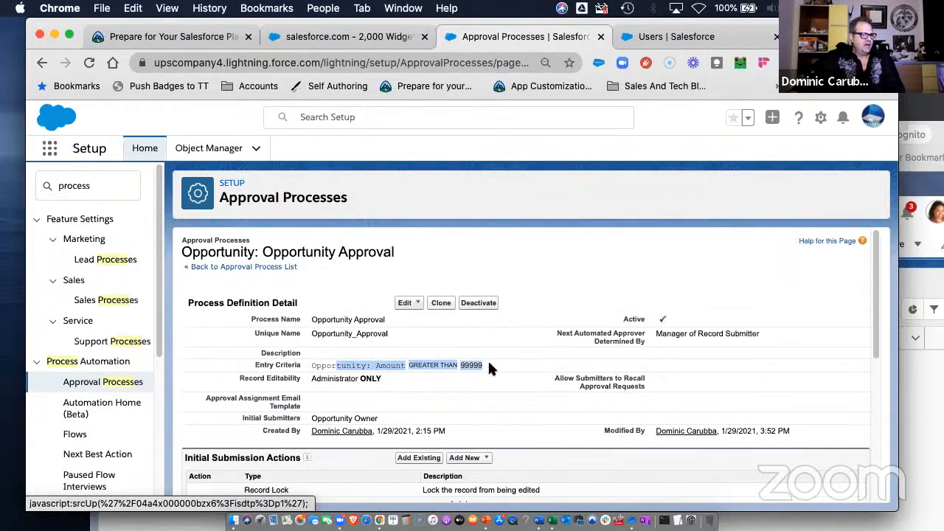
pyautogui.moveTo(588, 373); pyautogui.dragTo(626, 381)
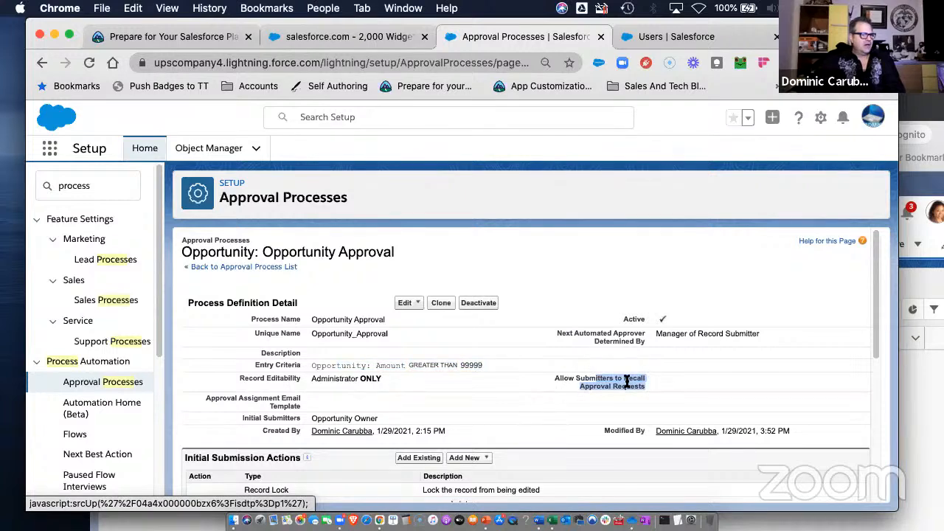
pyautogui.scroll(-1, 470, 379)
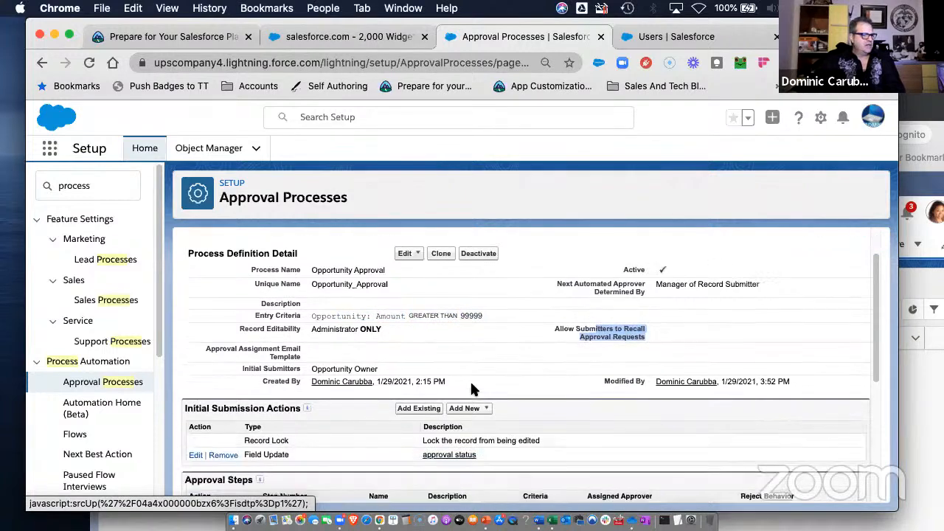
pyautogui.scroll(-2, 527, 380)
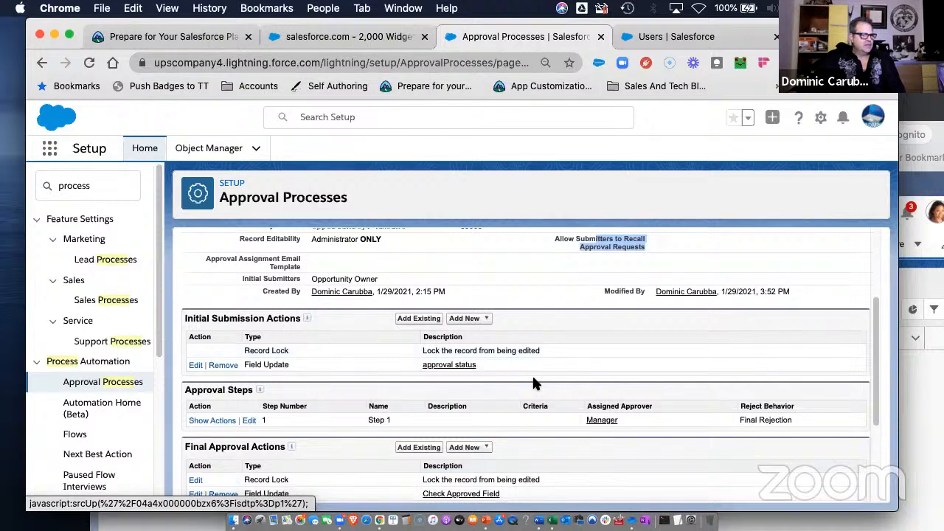
pyautogui.scroll(-1, 532, 378)
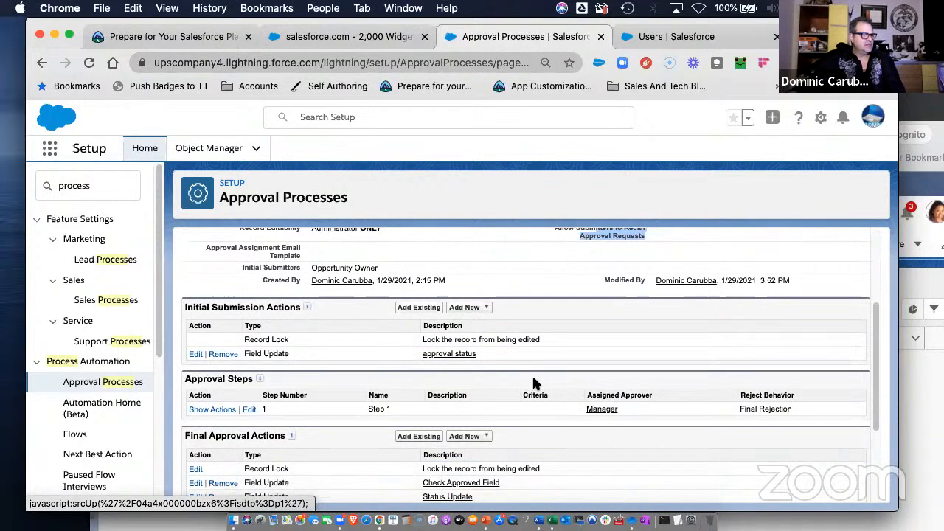
pyautogui.click(351, 34)
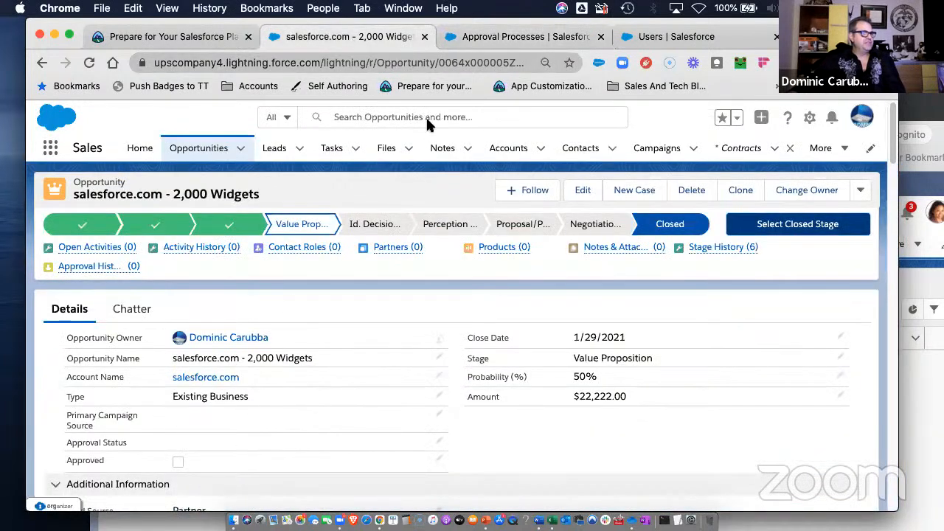
pyautogui.click(539, 36)
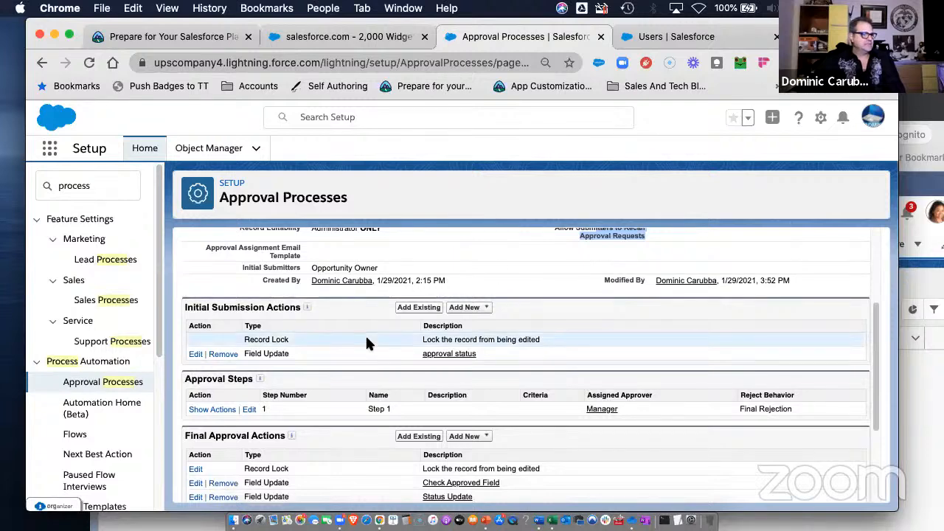
pyautogui.scroll(4, 368, 343)
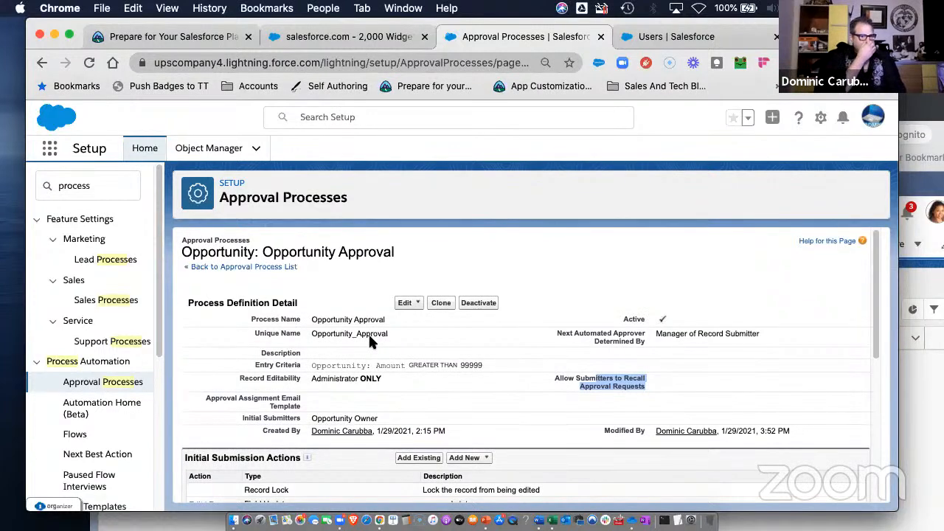
pyautogui.click(412, 305)
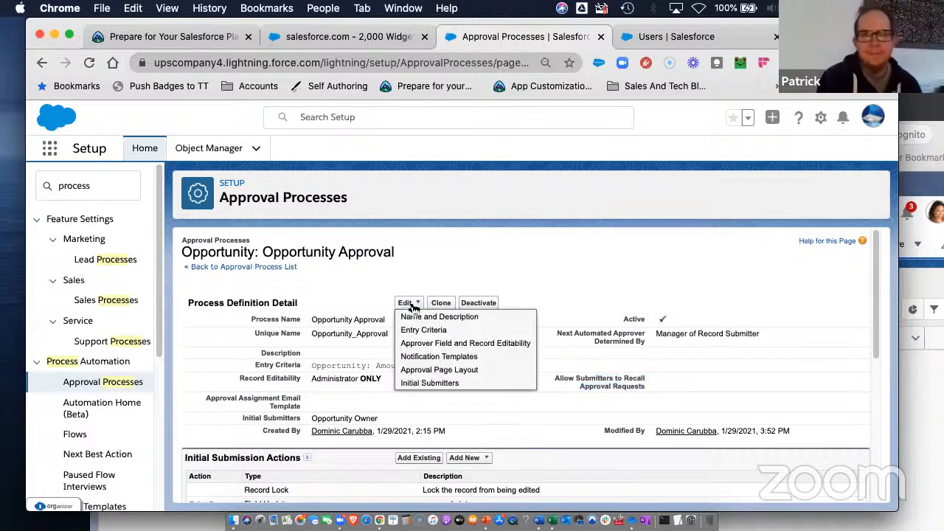
pyautogui.click(424, 329)
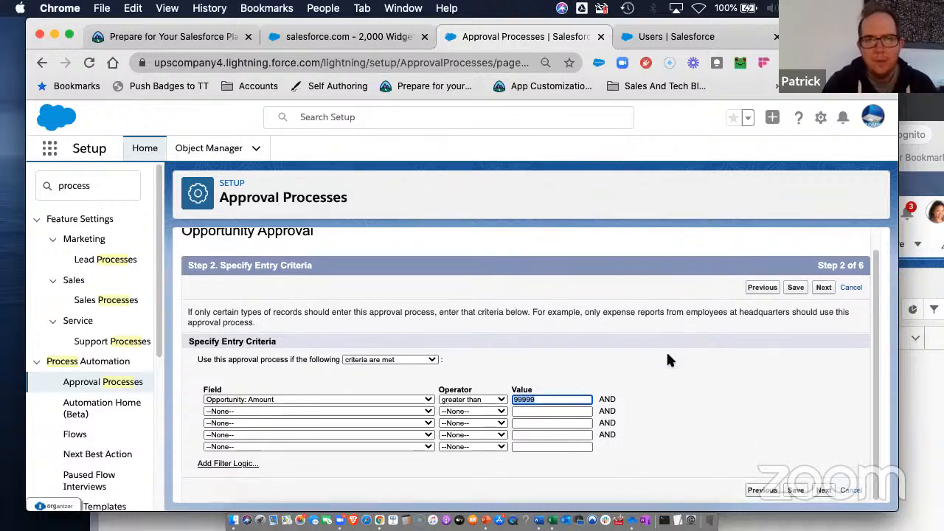
pyautogui.click(762, 309)
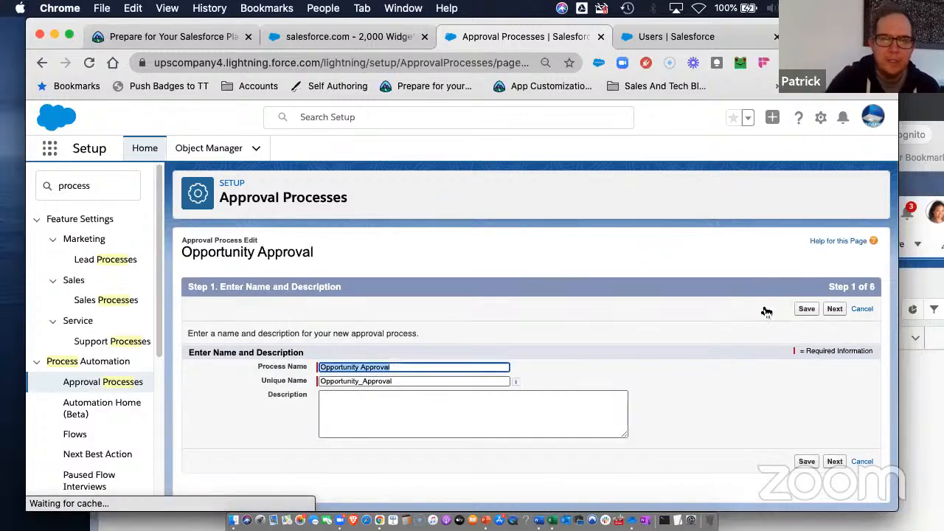
pyautogui.click(834, 310)
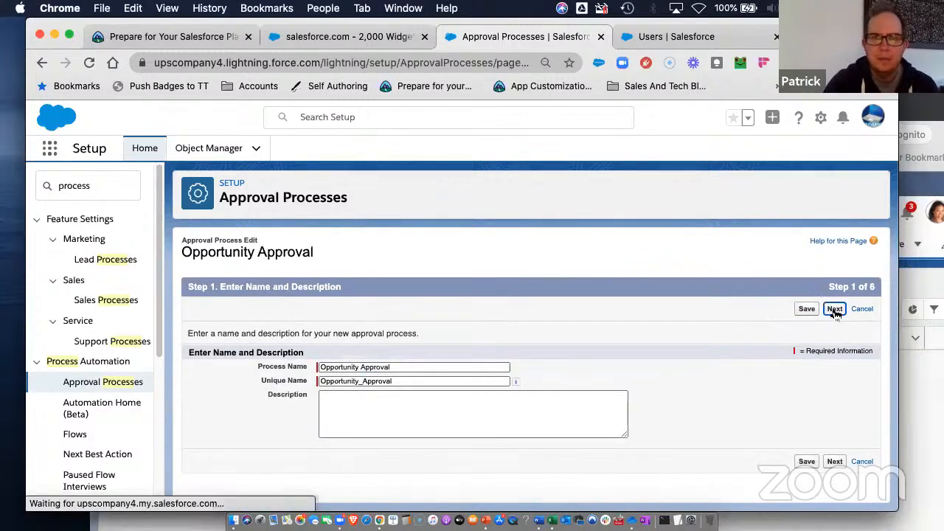
pyautogui.click(391, 381)
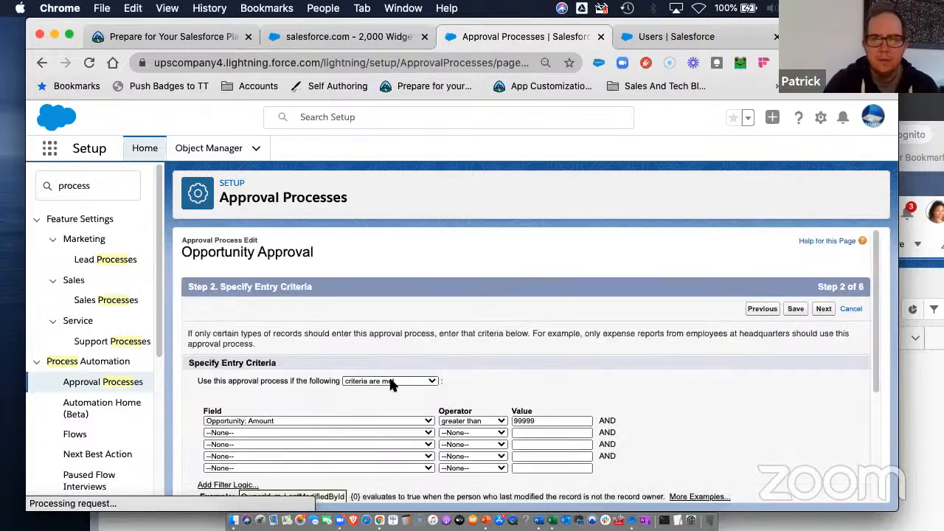
pyautogui.click(542, 360)
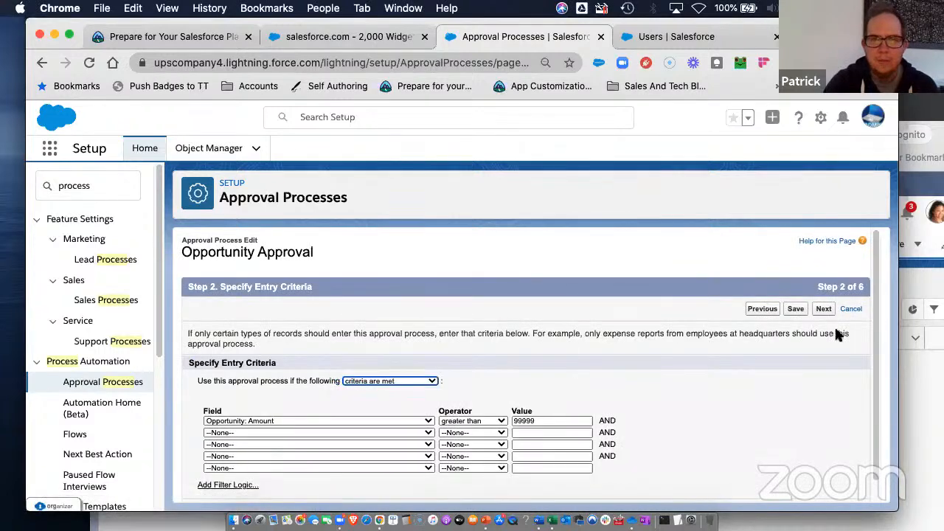
pyautogui.click(851, 310)
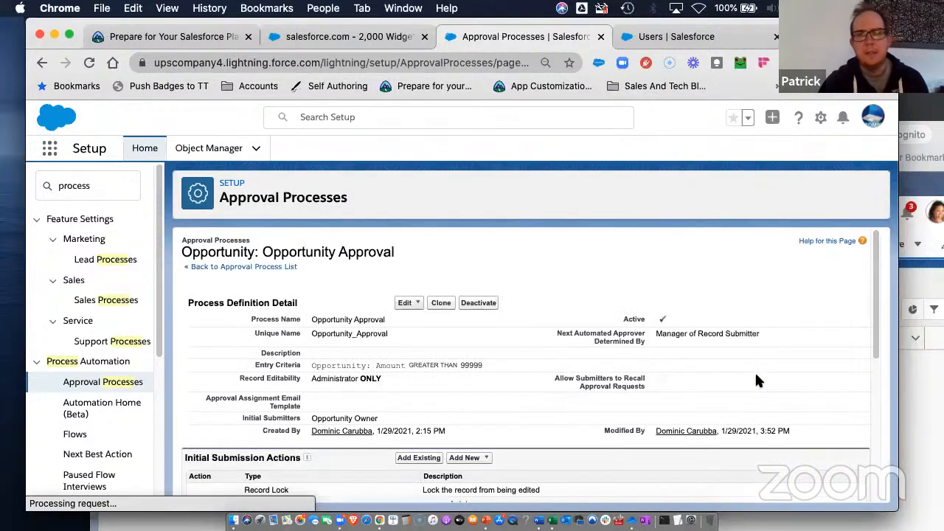
# Deactivate the Opportunity Approval process and open its entry criteria for editing, keeping the option that criteria are met.
pyautogui.click(480, 303)
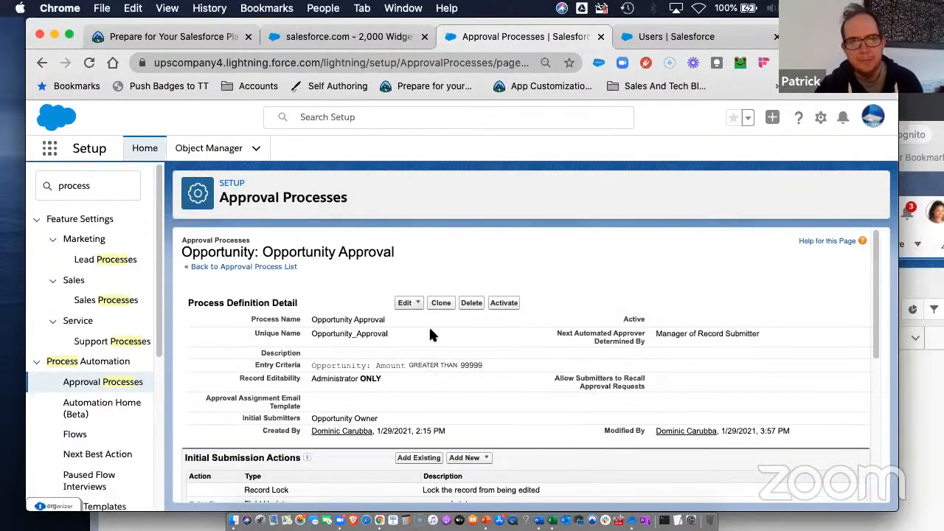
pyautogui.click(410, 304)
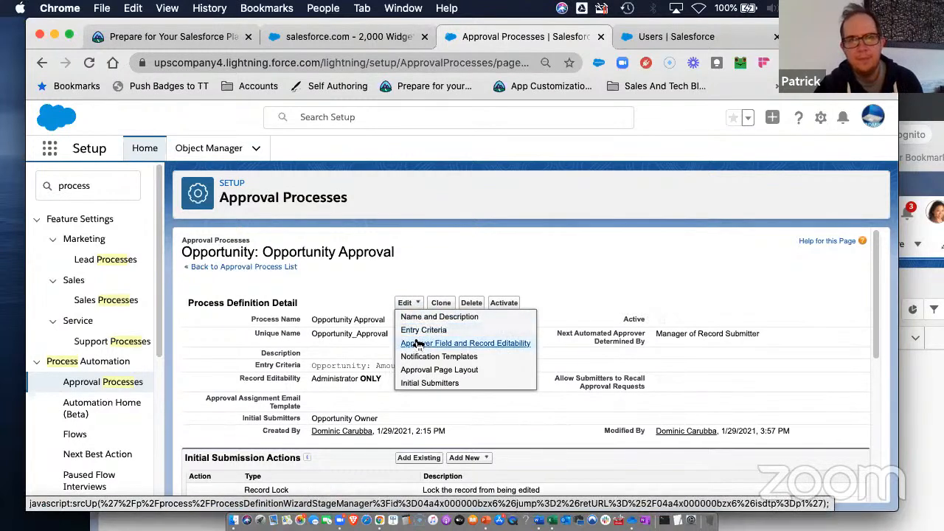
pyautogui.click(415, 330)
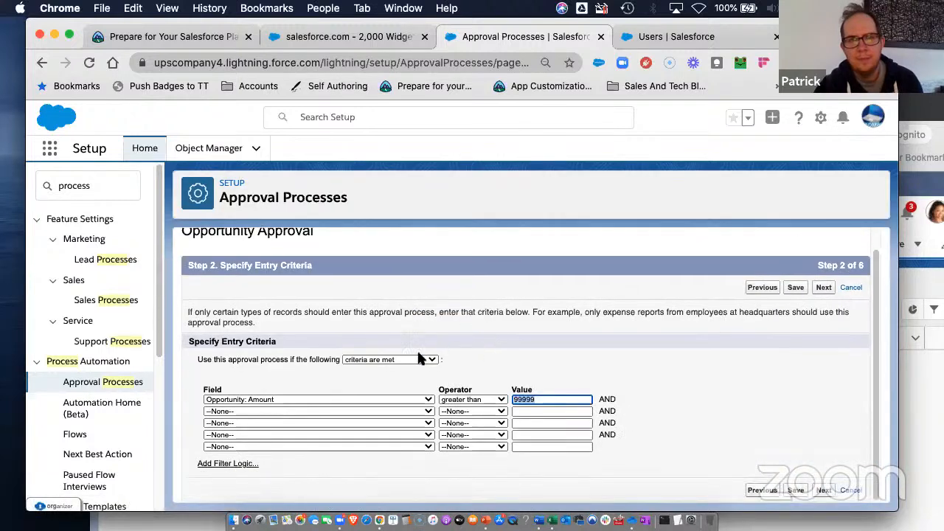
pyautogui.click(419, 358)
pyautogui.click(566, 343)
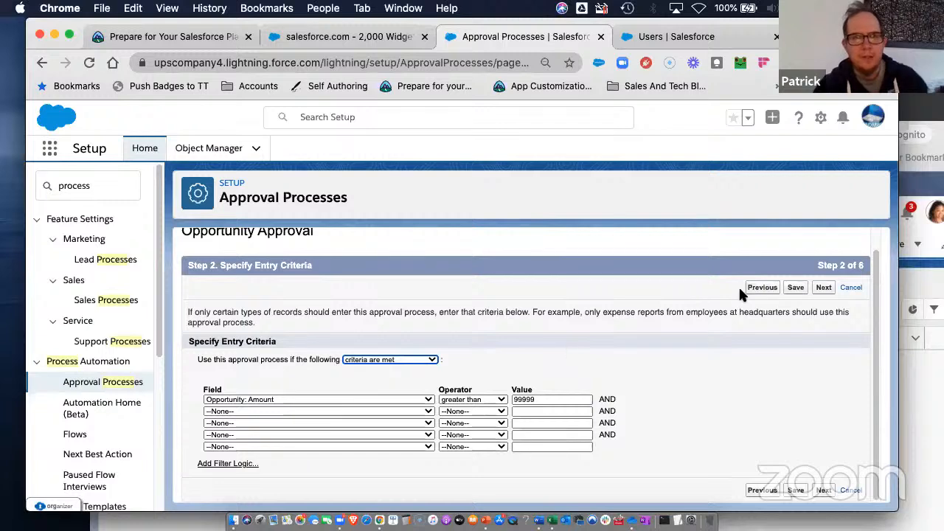
# Clear the Amount entry criterion's field, operator and value from the Opportunity Approval process, and save it.
pyautogui.click(303, 399)
pyautogui.click(282, 385)
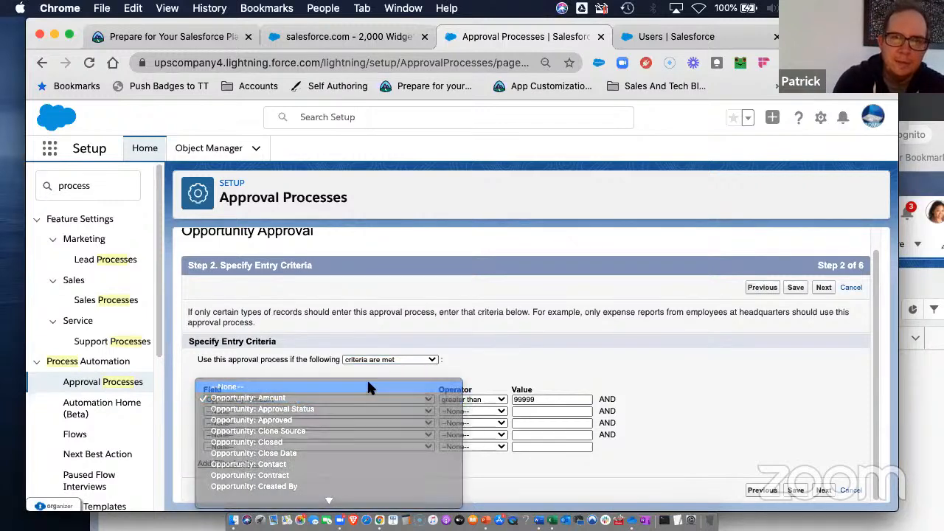
pyautogui.click(481, 399)
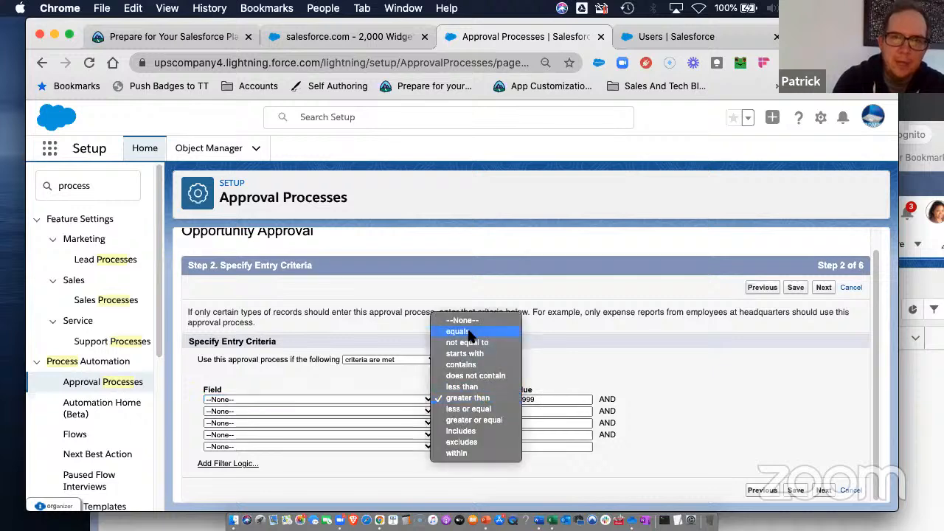
pyautogui.click(472, 322)
pyautogui.doubleClick(537, 399)
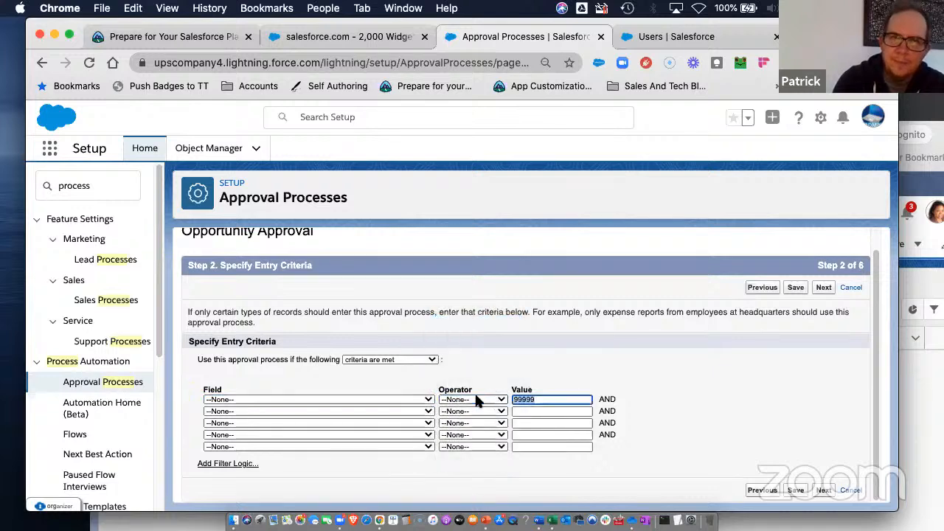
pyautogui.press('BackSpace')
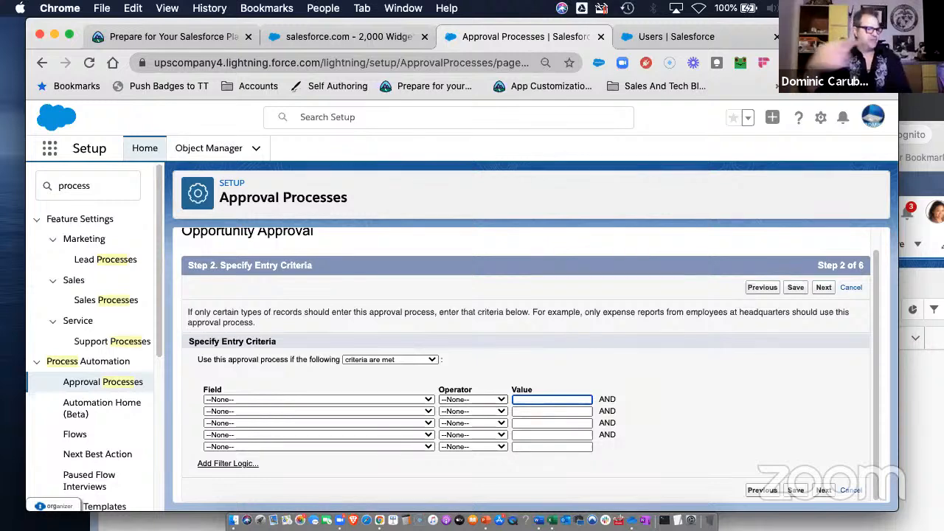
pyautogui.click(796, 491)
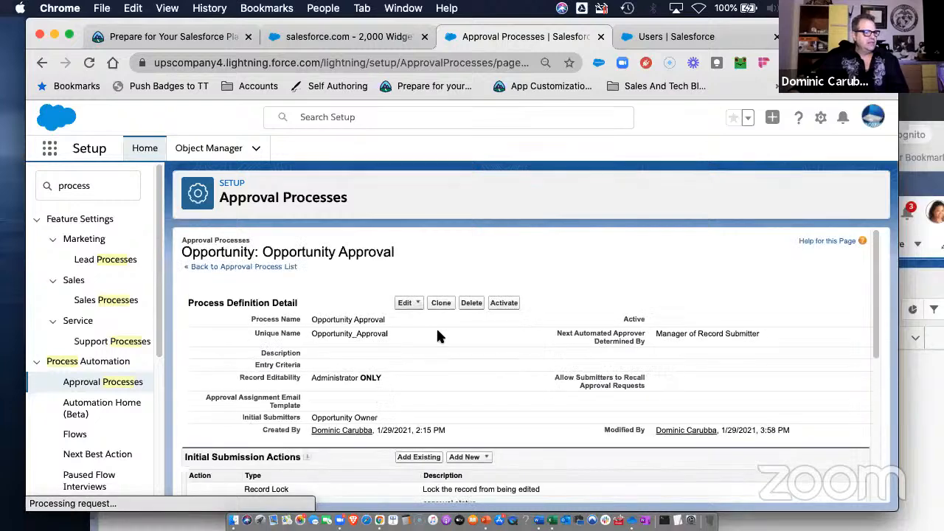
# Go through the Opportunity Approval edit wizard from the entry criteria to the initial submitters, and save the process with its existing settings.
pyautogui.click(418, 304)
pyautogui.click(420, 328)
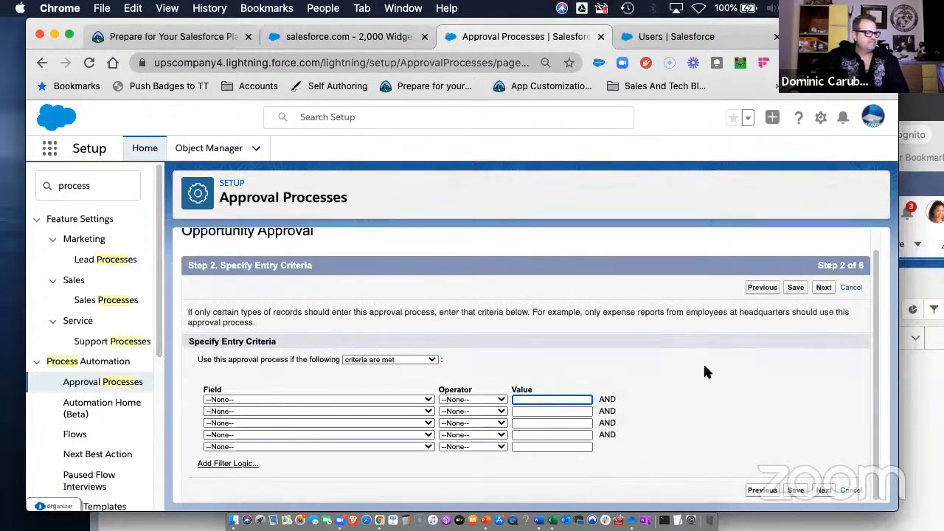
pyautogui.click(824, 288)
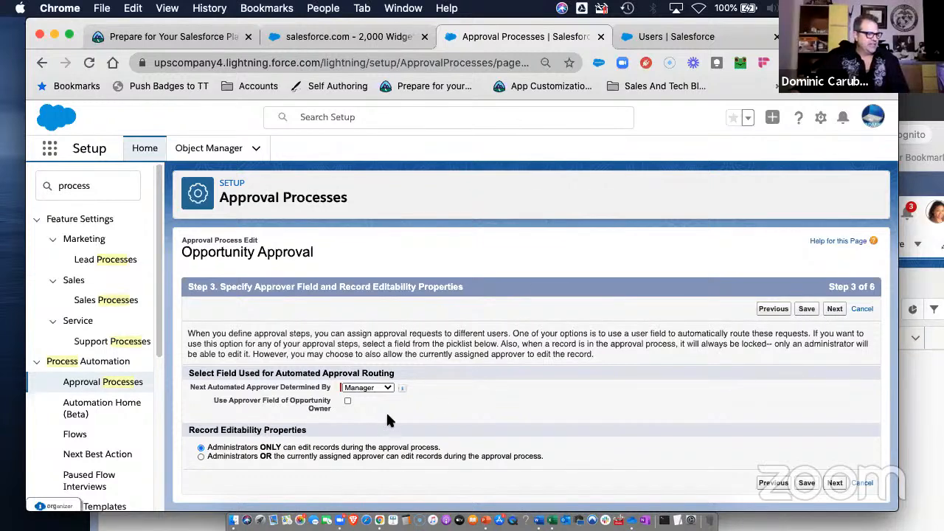
pyautogui.click(837, 309)
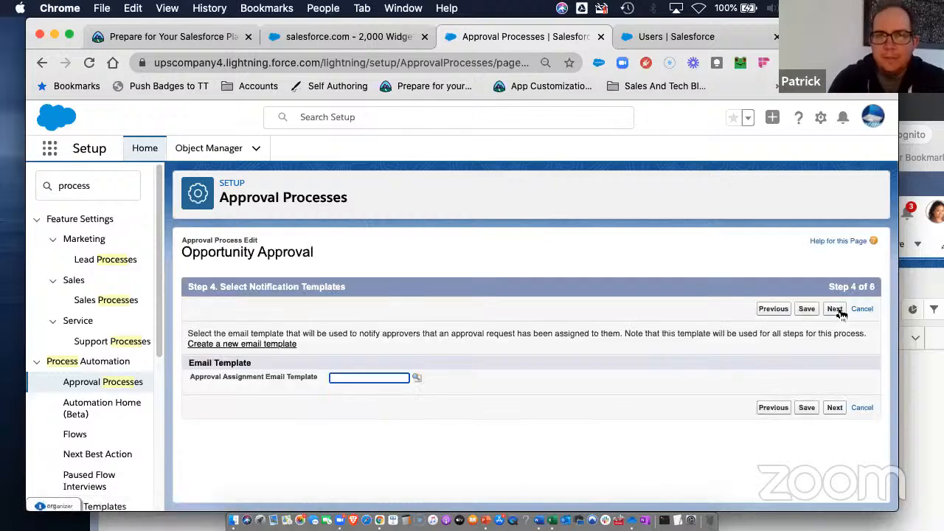
pyautogui.click(837, 309)
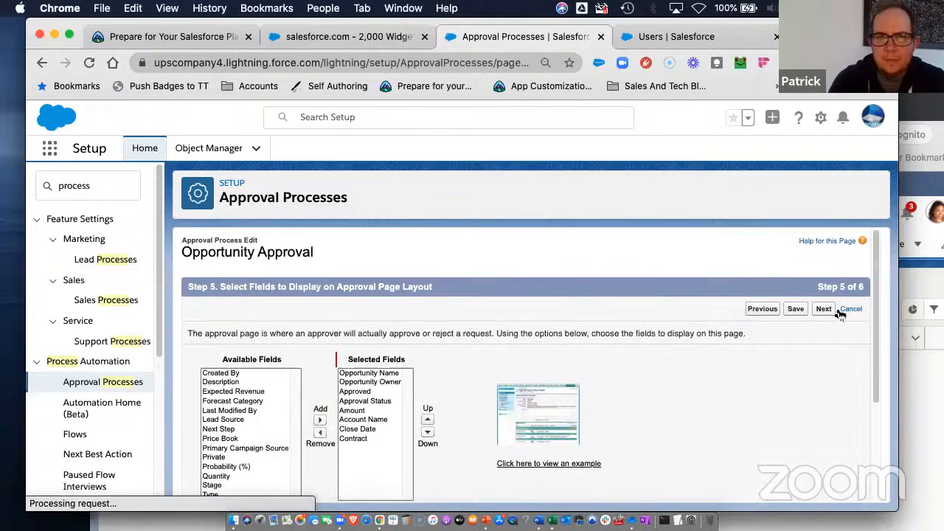
pyautogui.click(824, 309)
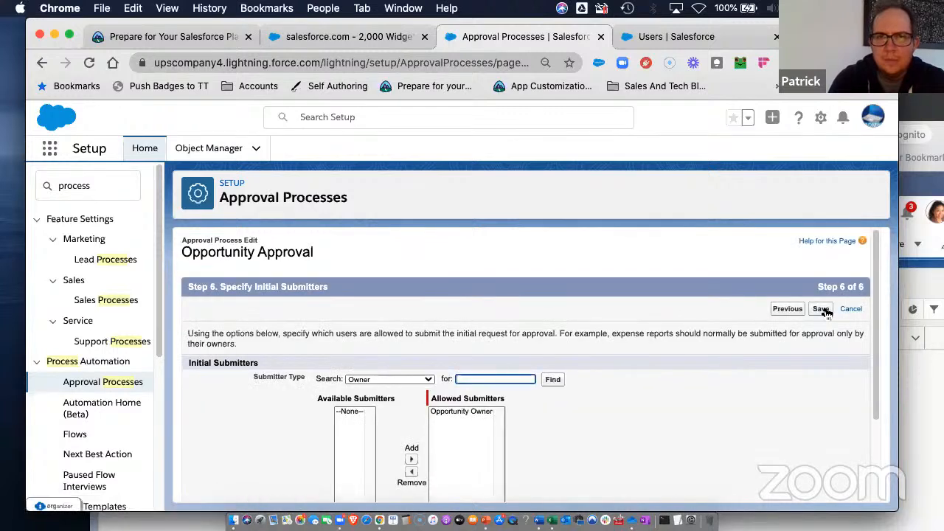
pyautogui.click(822, 310)
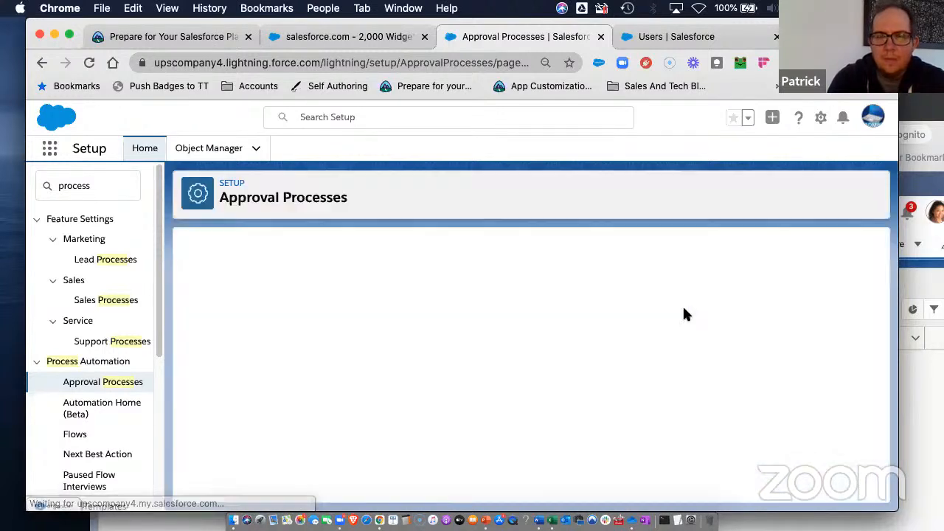
pyautogui.click(413, 304)
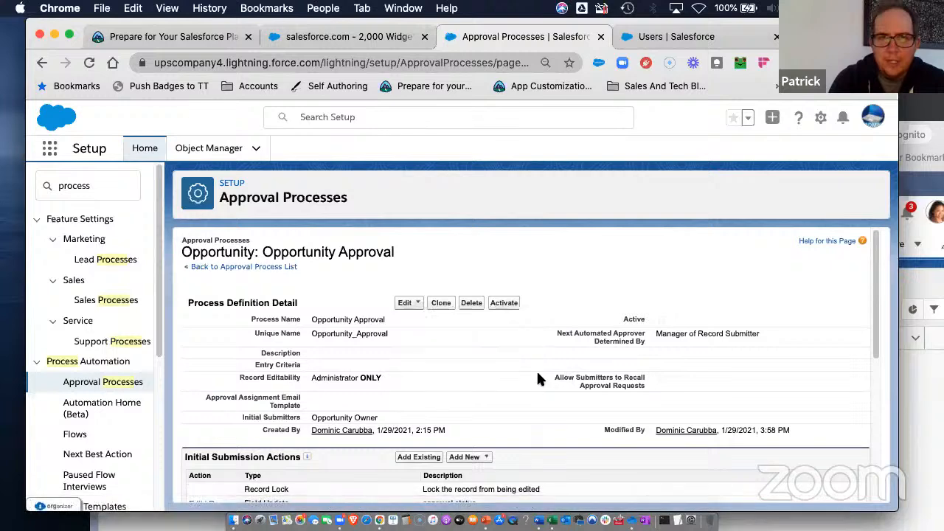
# Open the step criteria of approval Step 1 for editing and let records enter only if criteria are met, else approve record.
pyautogui.scroll(-2, 517, 380)
pyautogui.scroll(-2, 519, 380)
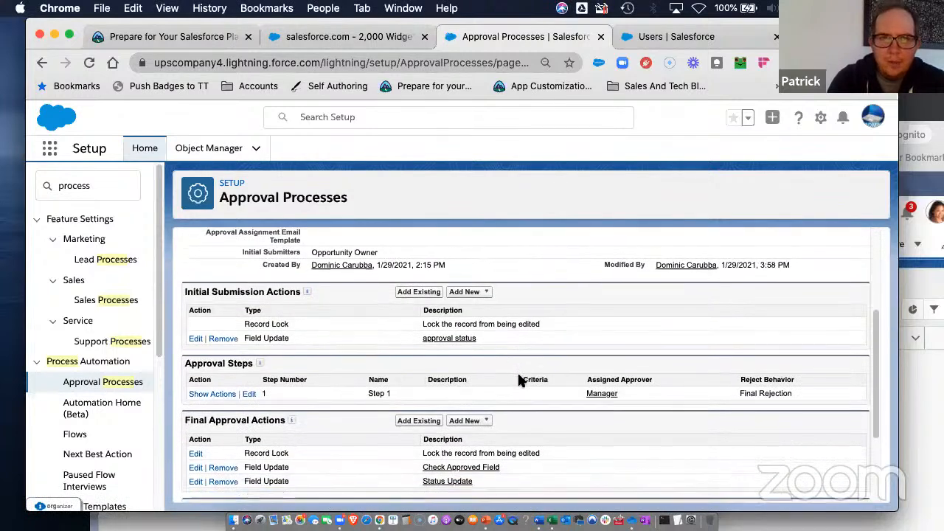
pyautogui.scroll(-1, 519, 380)
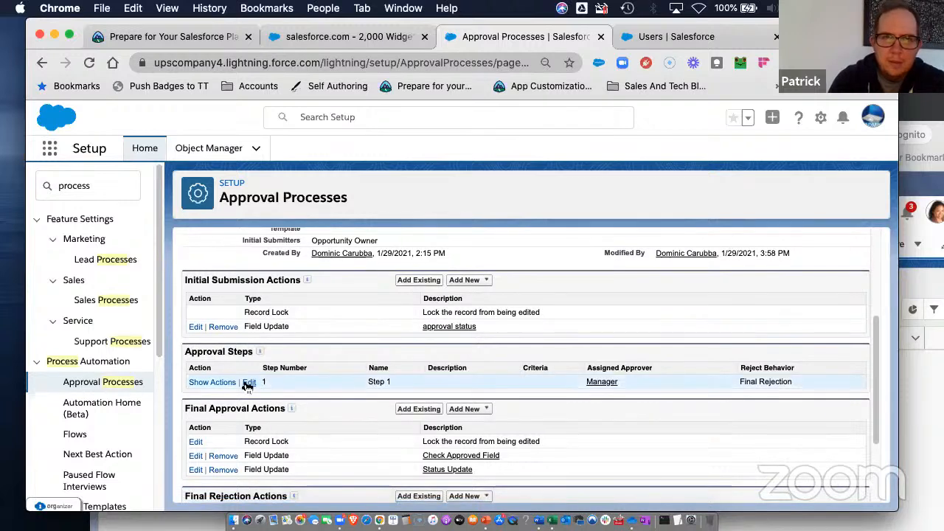
pyautogui.click(273, 372)
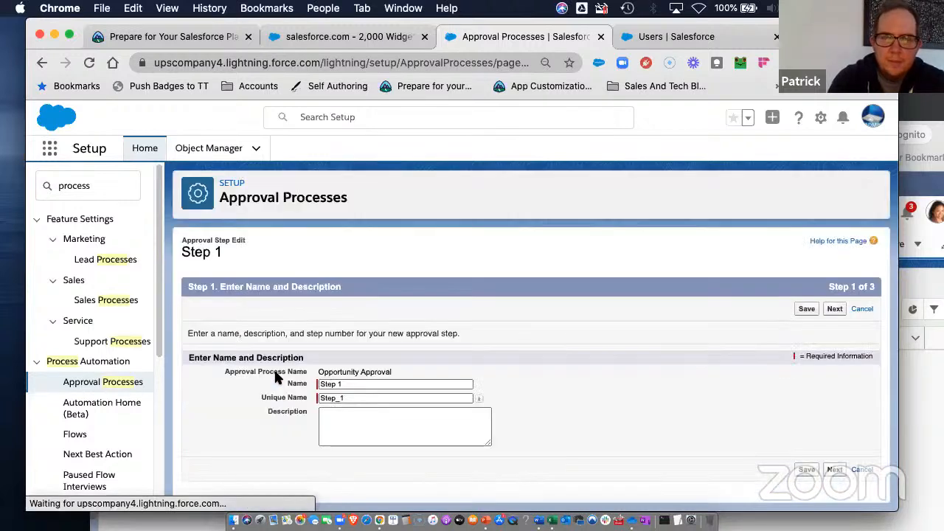
pyautogui.click(833, 468)
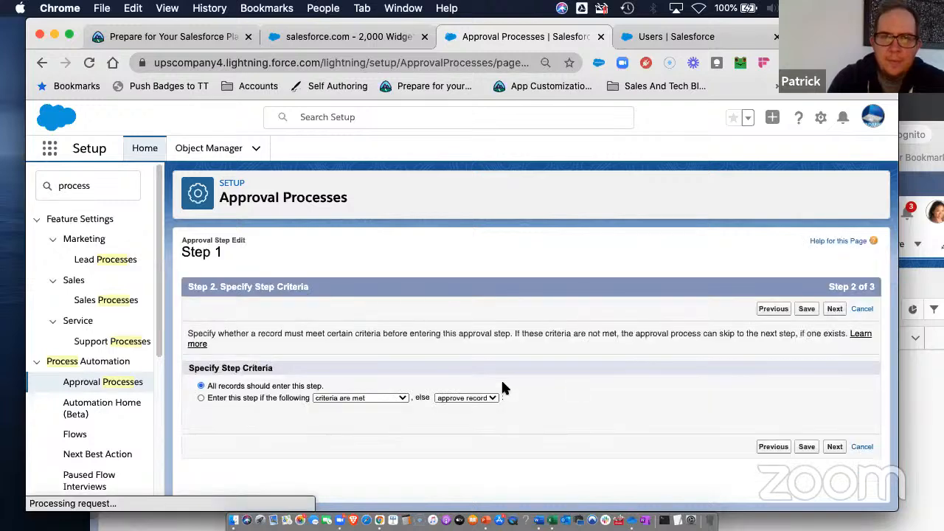
pyautogui.click(201, 398)
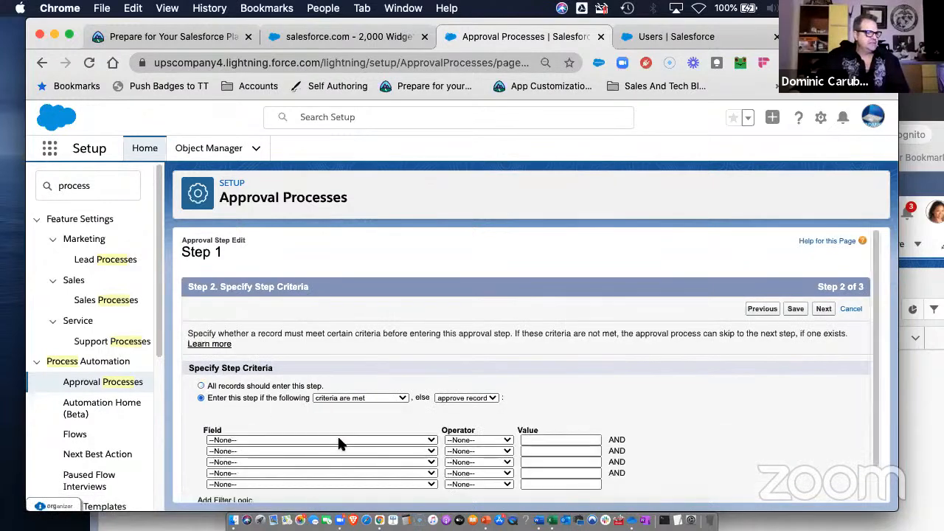
# Set the Step 1 criterion to Opportunity: Amount greater than 100000, and save the approval step.
pyautogui.click(339, 439)
pyautogui.click(292, 450)
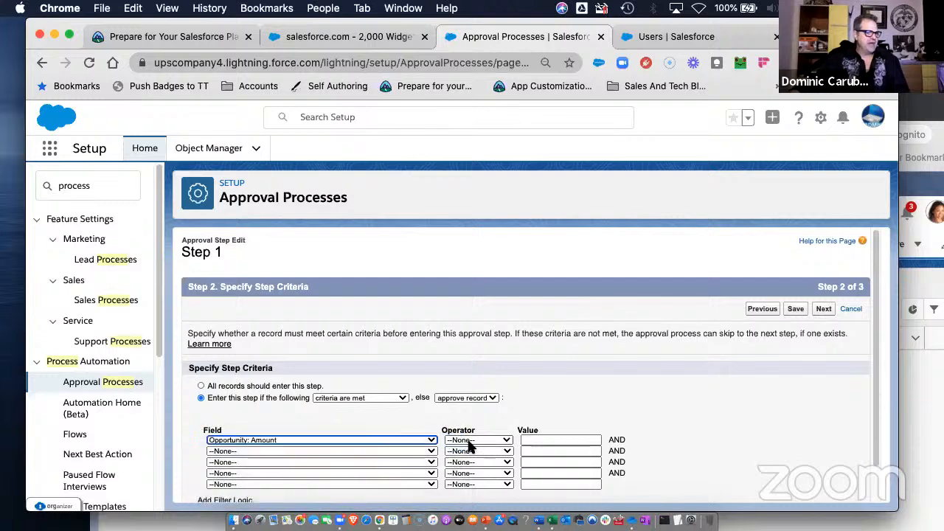
pyautogui.click(472, 440)
pyautogui.click(478, 472)
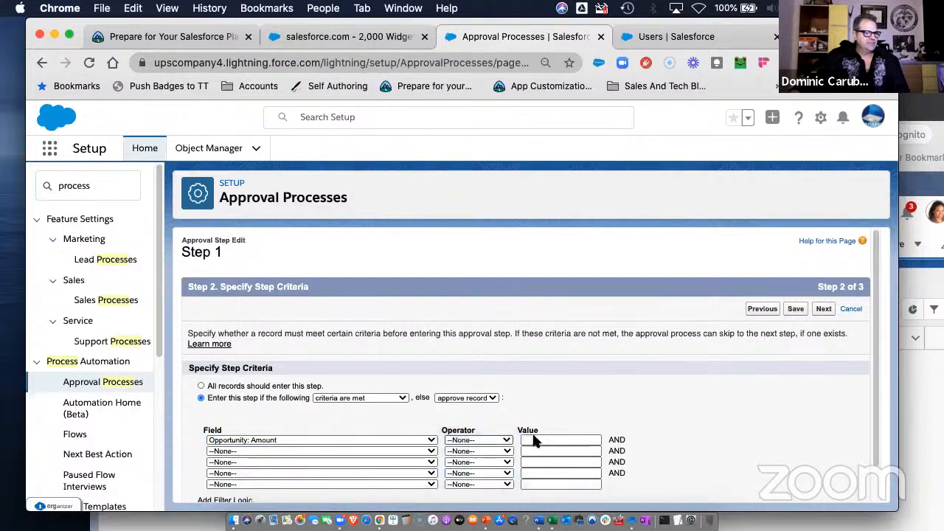
pyautogui.click(534, 440)
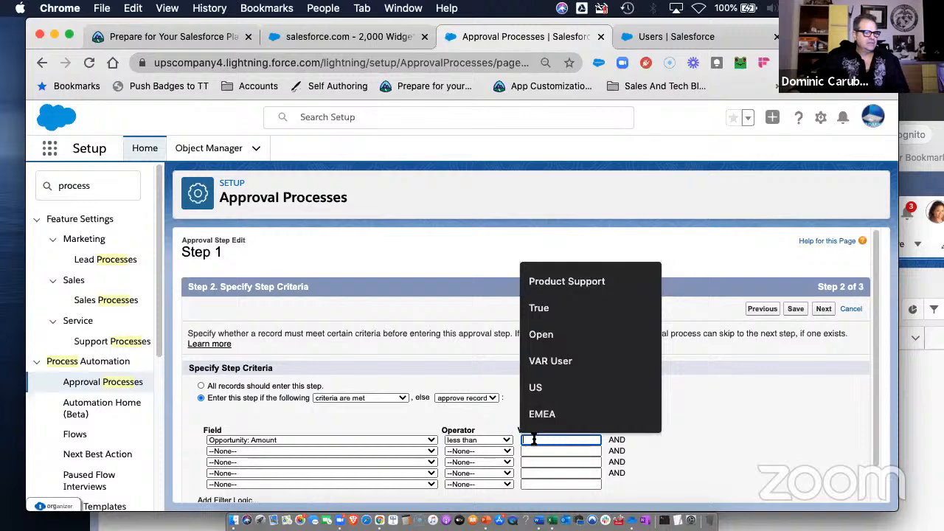
pyautogui.click(484, 441)
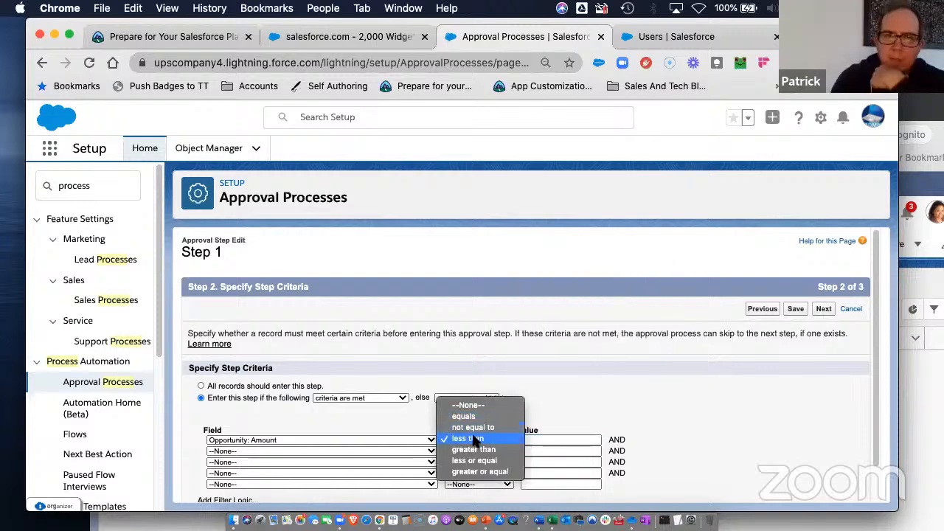
pyautogui.click(474, 449)
pyautogui.click(531, 440)
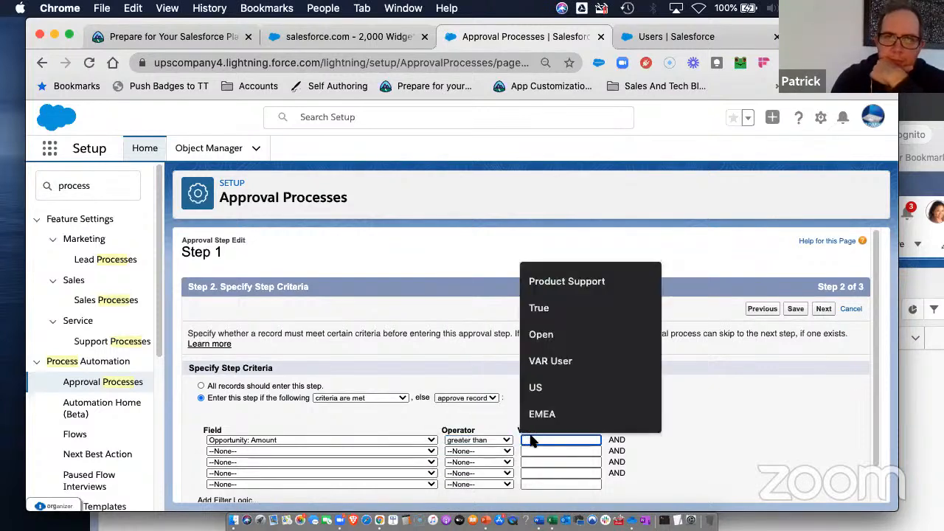
pyautogui.write('100000')
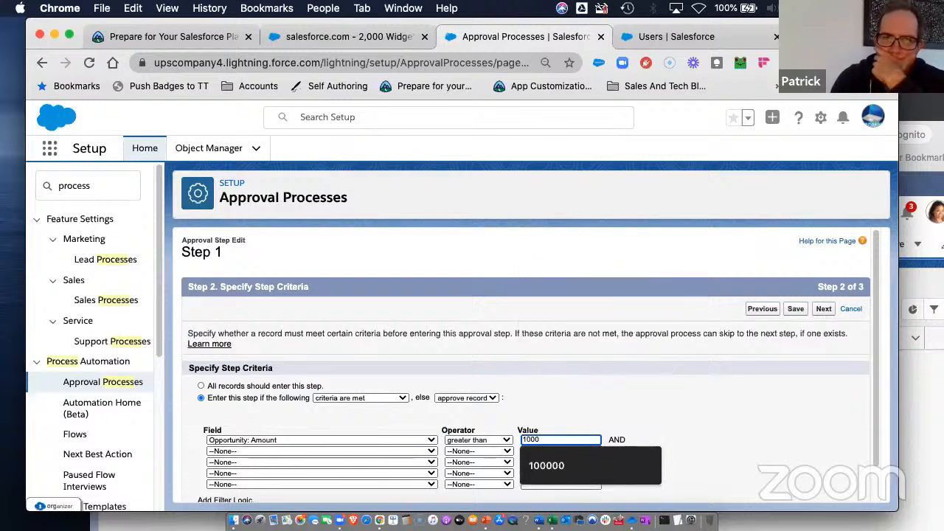
pyautogui.click(550, 466)
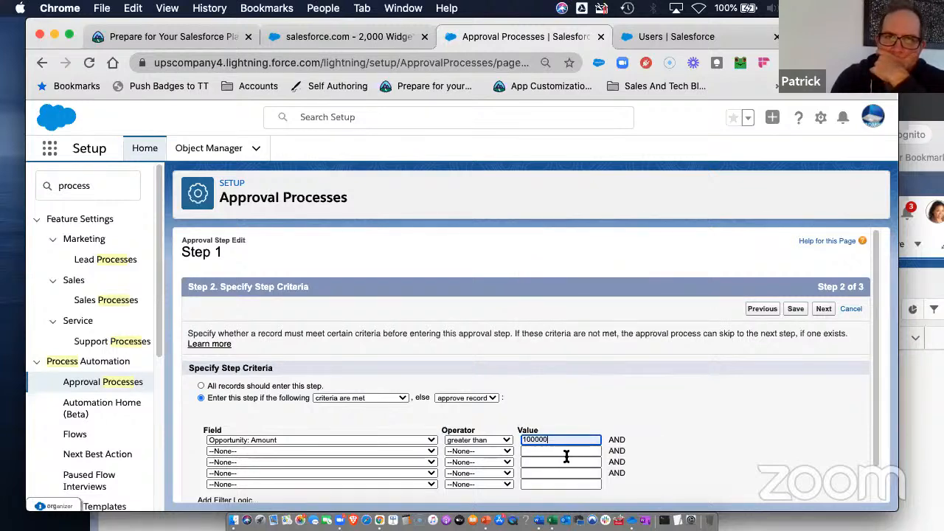
pyautogui.click(796, 310)
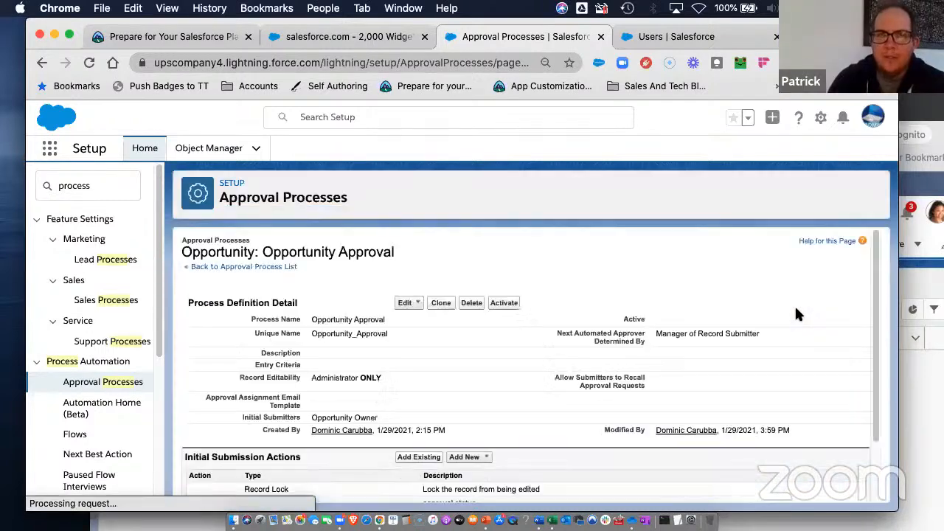
# Review the Step 1 criteria and the process actions, and activate the Opportunity Approval process from the Opportunity approval process list.
pyautogui.scroll(-1, 566, 433)
pyautogui.scroll(-3, 567, 432)
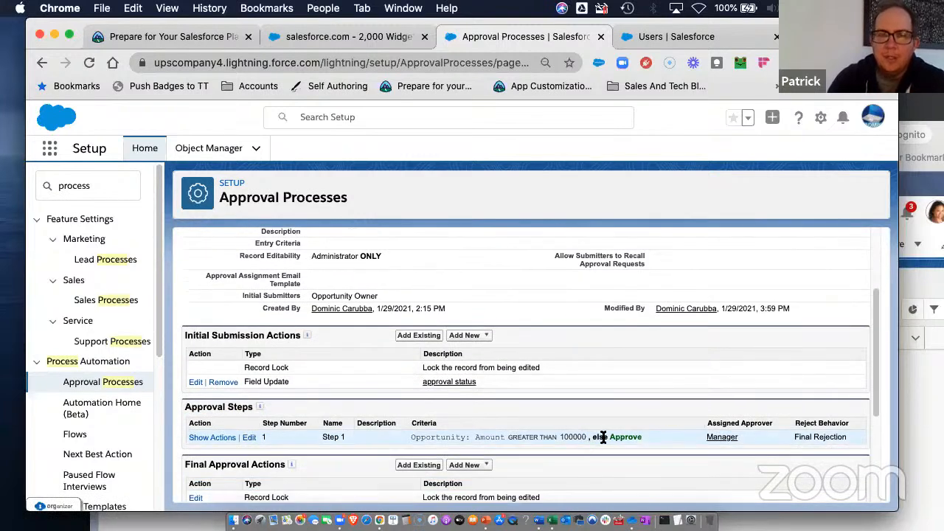
pyautogui.moveTo(649, 436); pyautogui.dragTo(604, 437)
pyautogui.scroll(-6, 630, 448)
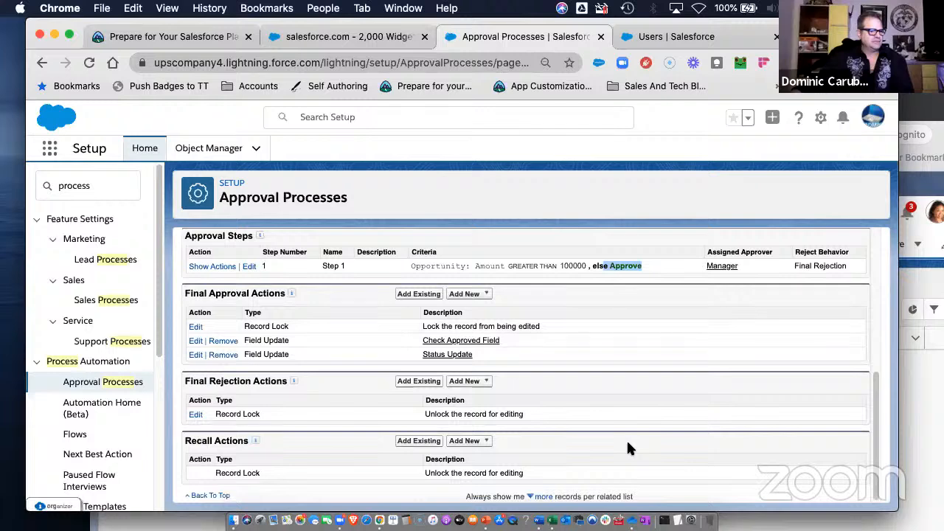
pyautogui.scroll(10, 631, 435)
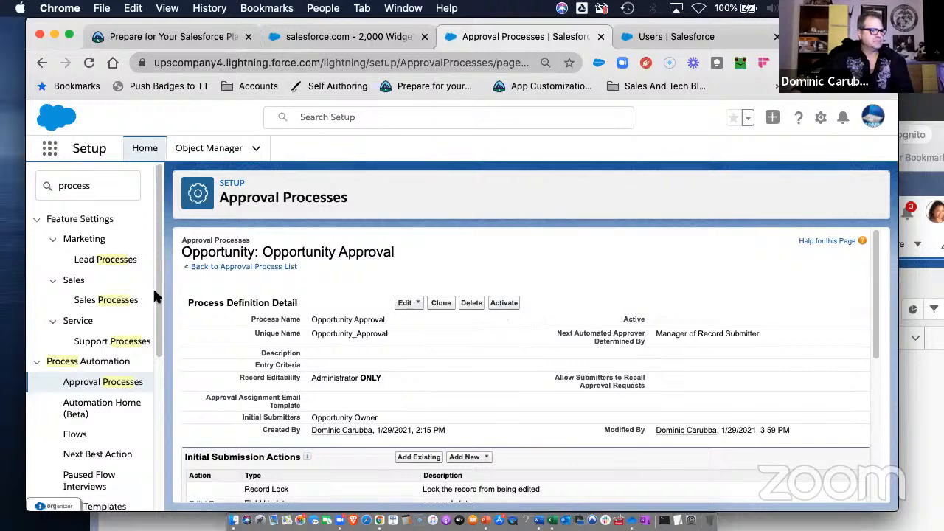
pyautogui.click(94, 382)
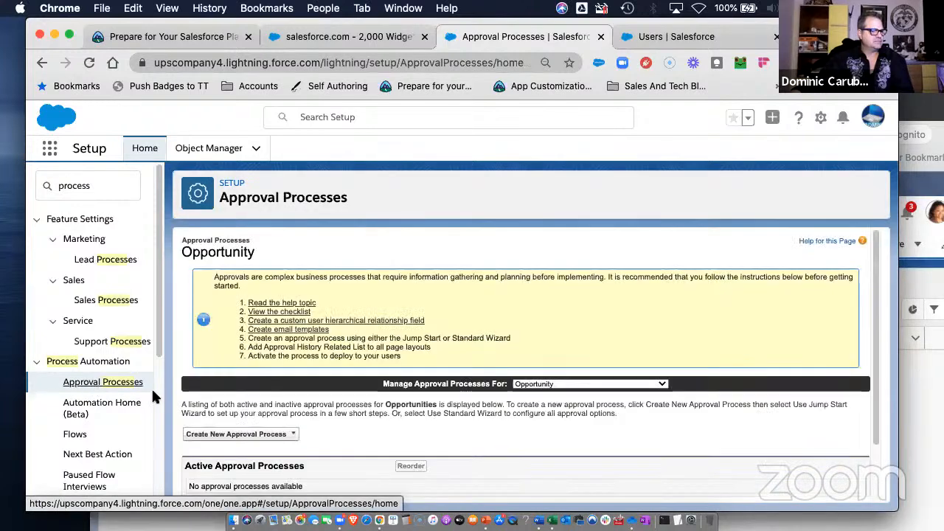
pyautogui.scroll(-3, 409, 410)
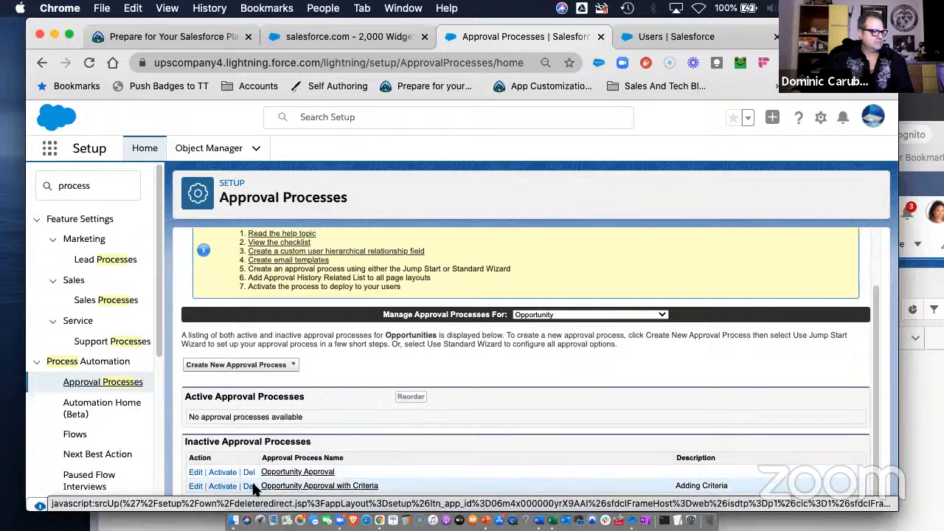
pyautogui.click(226, 476)
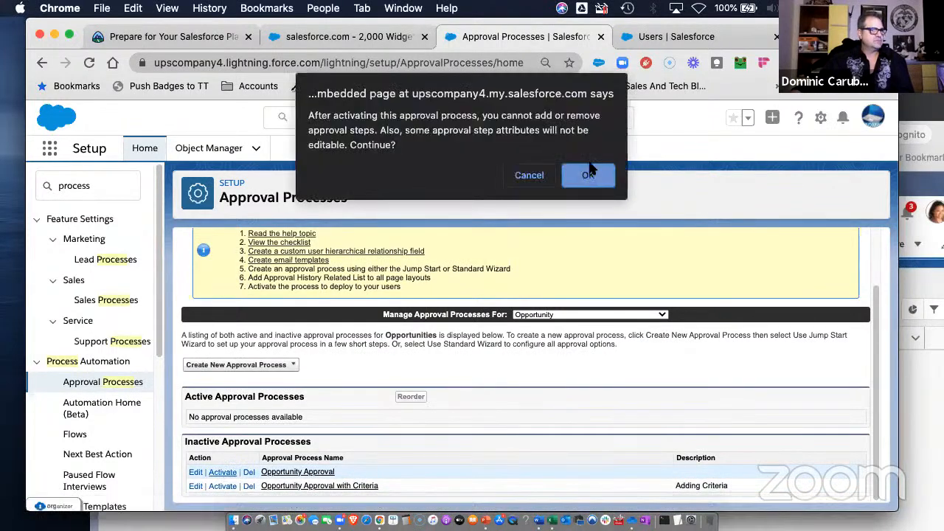
pyautogui.click(588, 175)
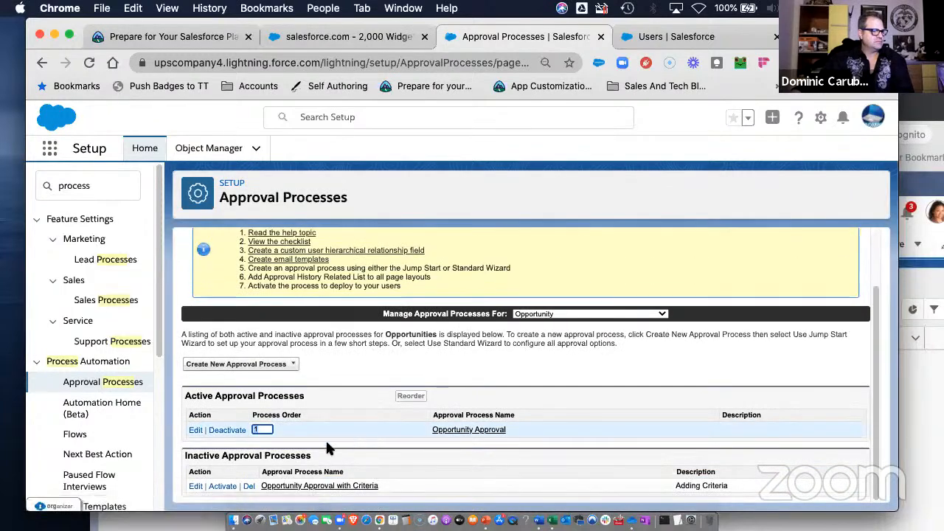
# Try to delete the inactive Opportunity Approval with Criteria process.
pyautogui.click(249, 486)
pyautogui.click(590, 145)
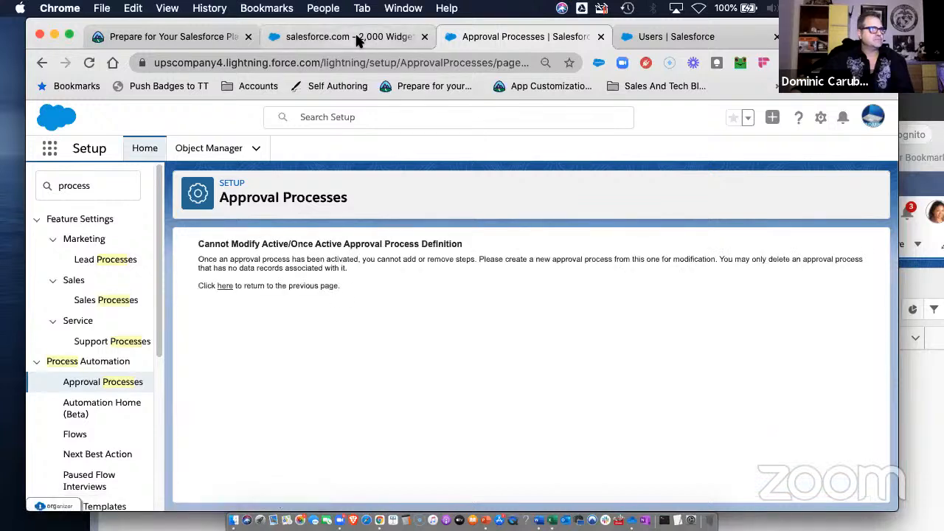
# Return to the salesforce.com - 2,000 Widgets opportunity and reload its record page.
pyautogui.click(355, 38)
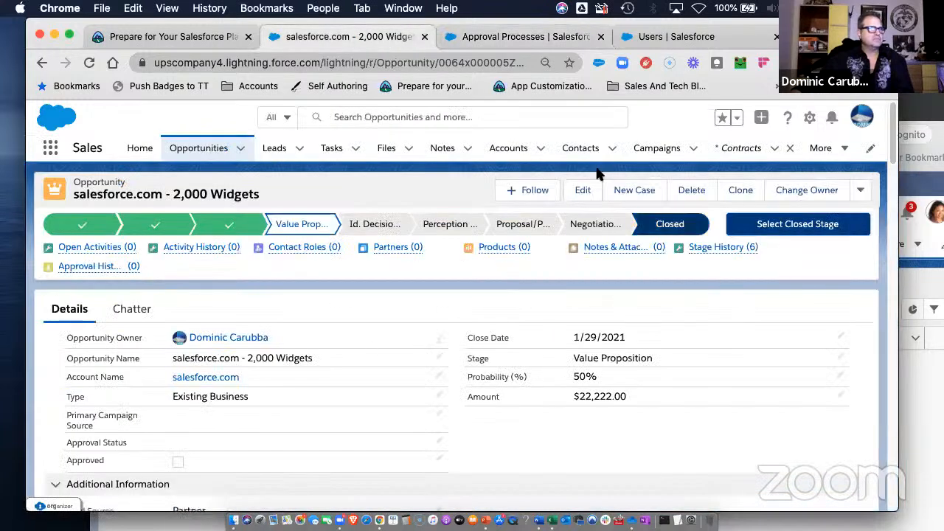
pyautogui.click(93, 59)
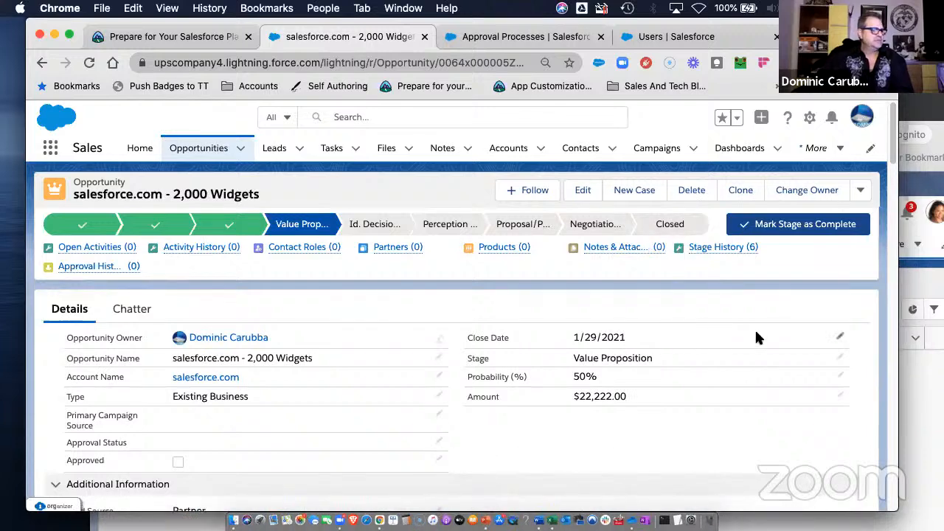
# Try to set the 2,000 Widgets opportunity's Close Date to January 11, 2021, and save the record.
pyautogui.click(841, 339)
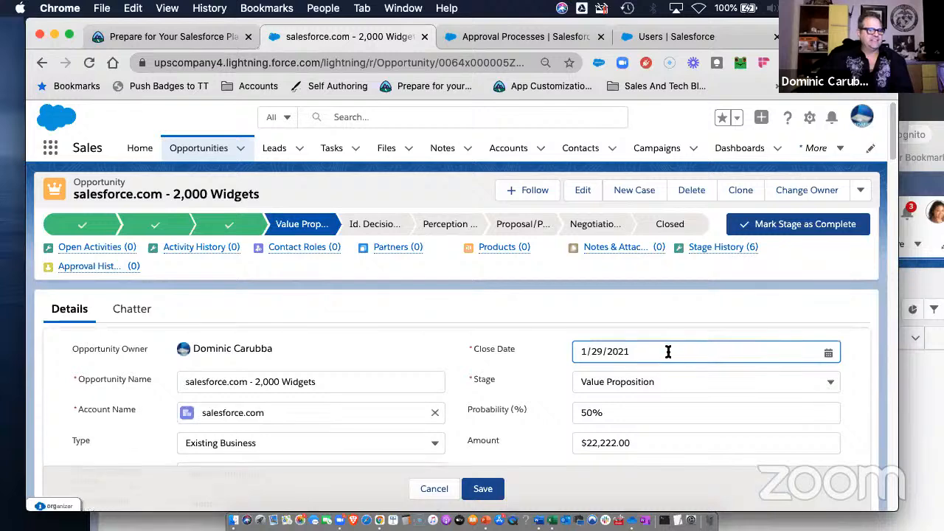
pyautogui.click(703, 353)
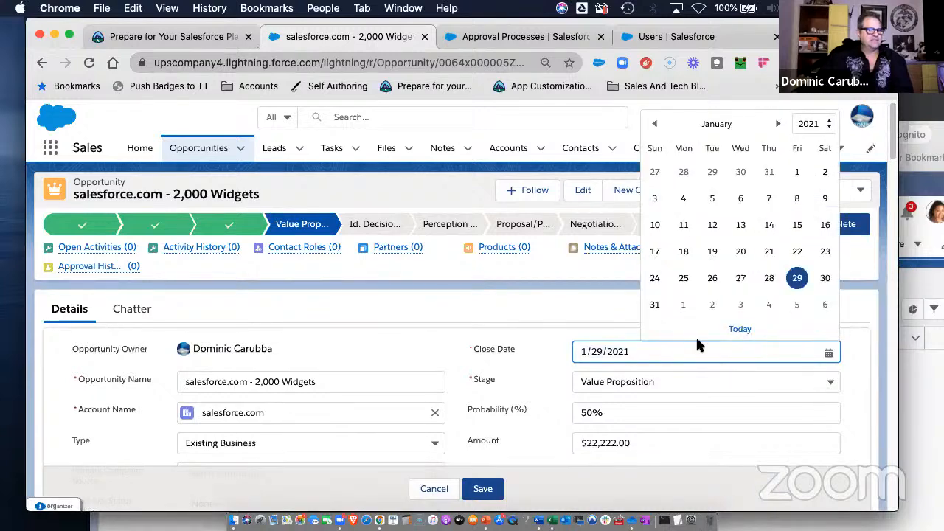
pyautogui.click(683, 228)
pyautogui.click(478, 487)
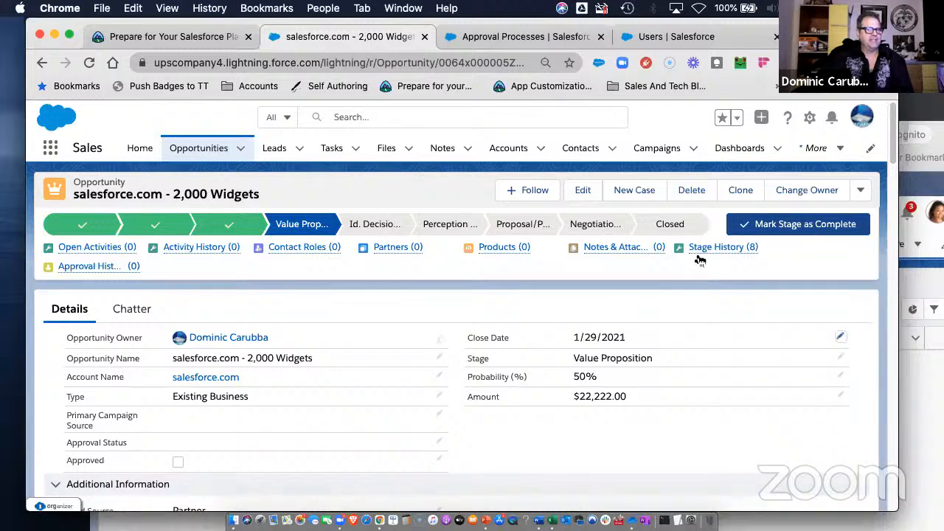
# Close the 2,000 Widgets opportunity with the stage Closed Won and save the change.
pyautogui.click(677, 225)
pyautogui.click(789, 227)
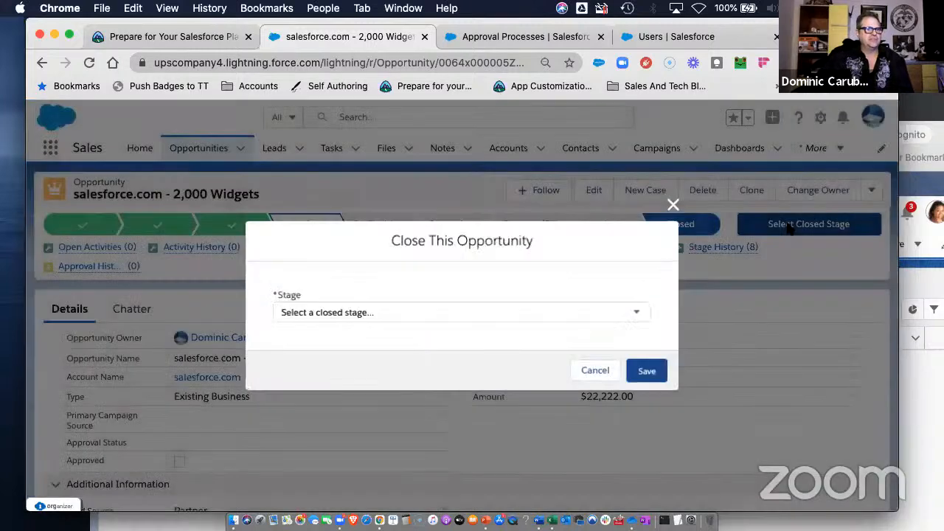
pyautogui.click(352, 310)
pyautogui.click(322, 327)
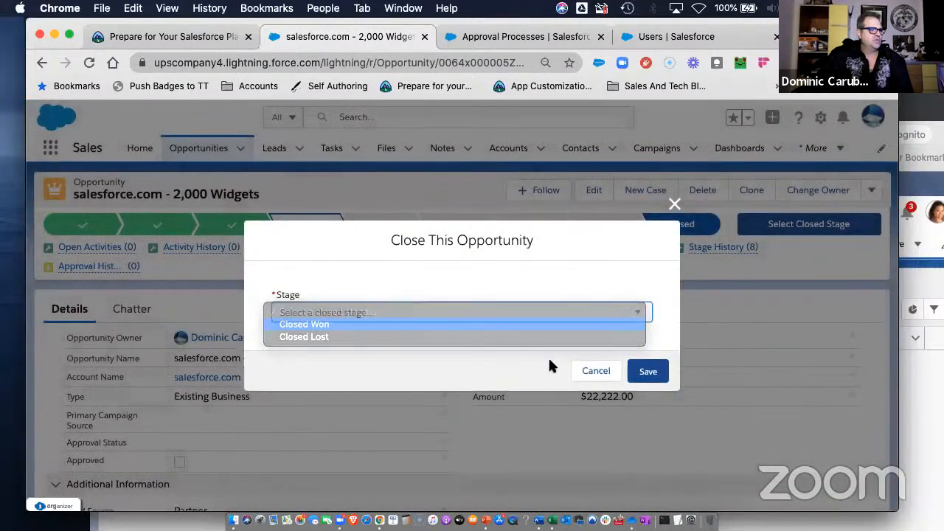
pyautogui.click(648, 373)
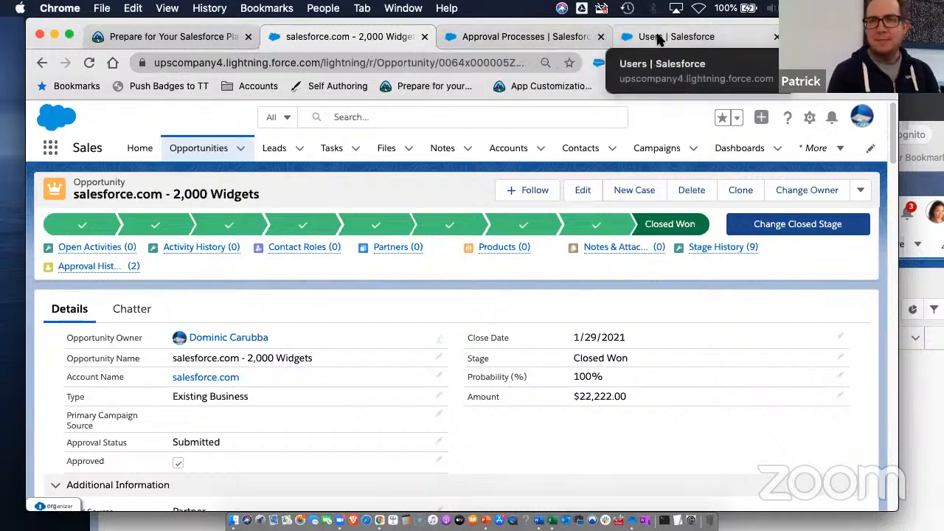
# Return to Setup and open the approval process list for opportunities.
pyautogui.click(566, 39)
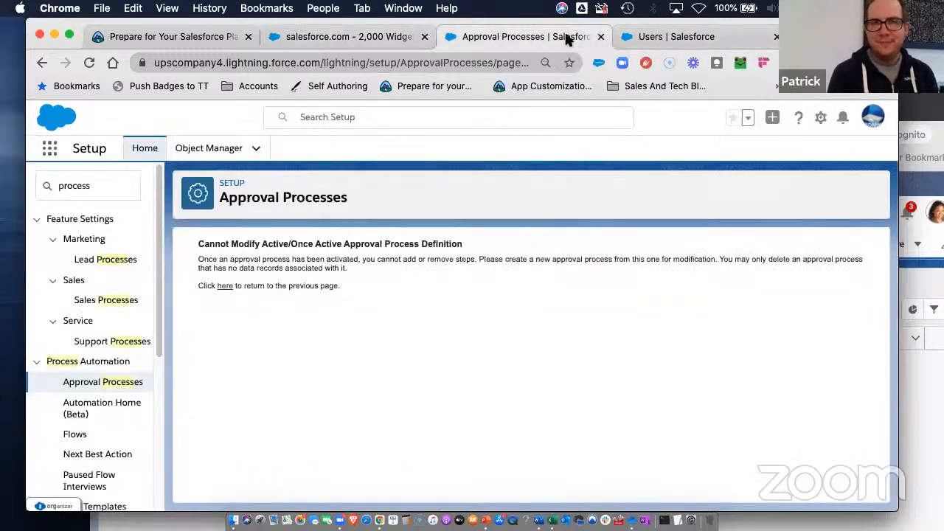
pyautogui.click(83, 390)
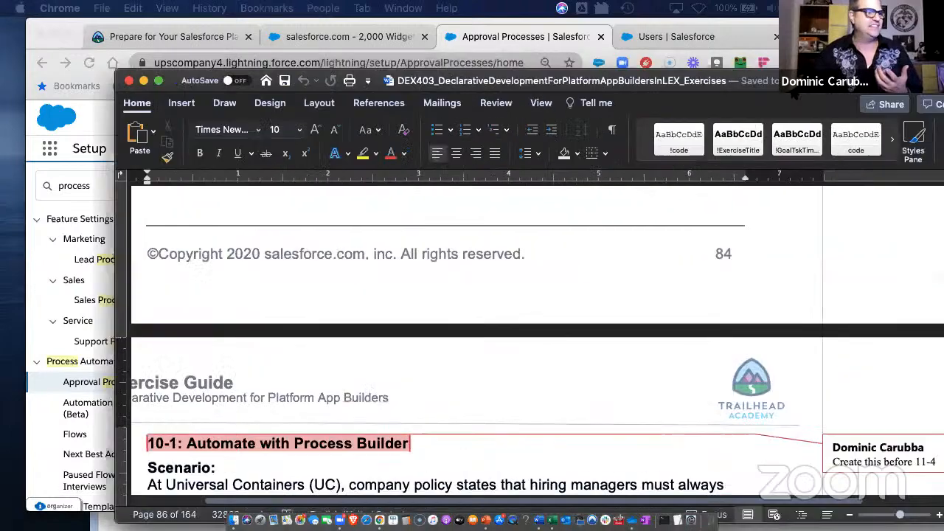
# Switch to the Word exercise guide, read through exercise 10-1: Automate with Process Builder up to the 10-2 scenario, and move the document aside.
pyautogui.scroll(-6, 337, 400)
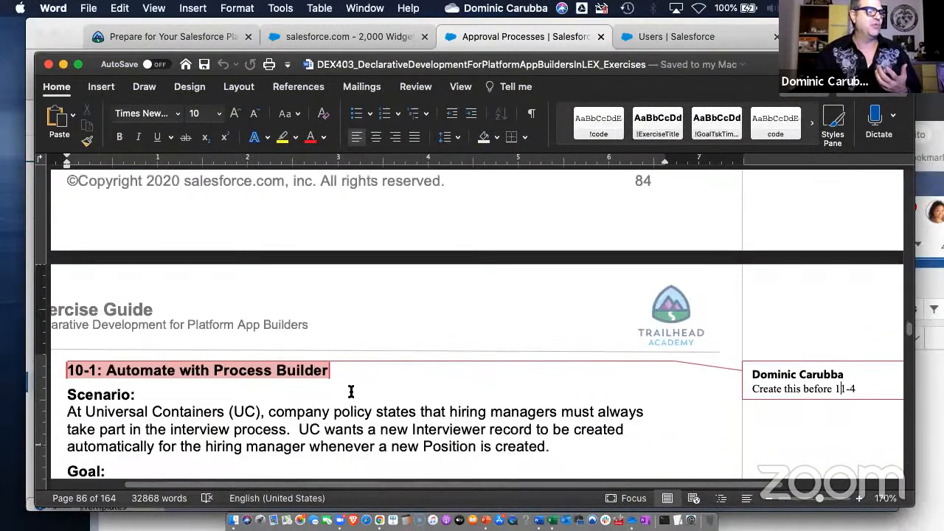
pyautogui.scroll(-10, 358, 389)
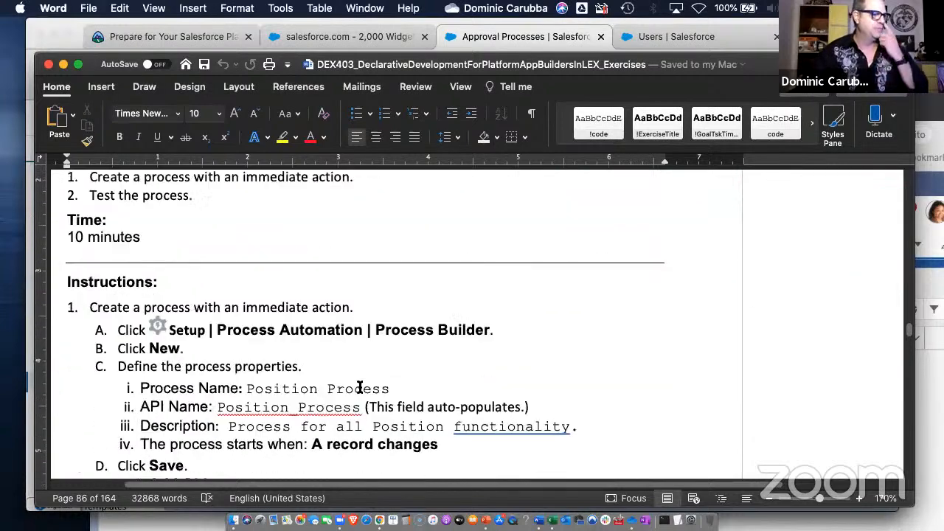
pyautogui.scroll(-8, 360, 389)
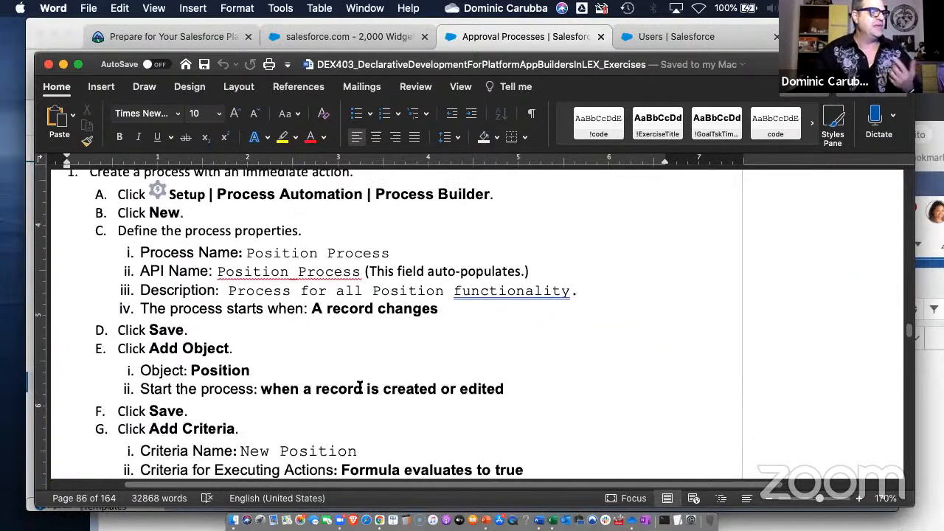
pyautogui.scroll(-8, 360, 388)
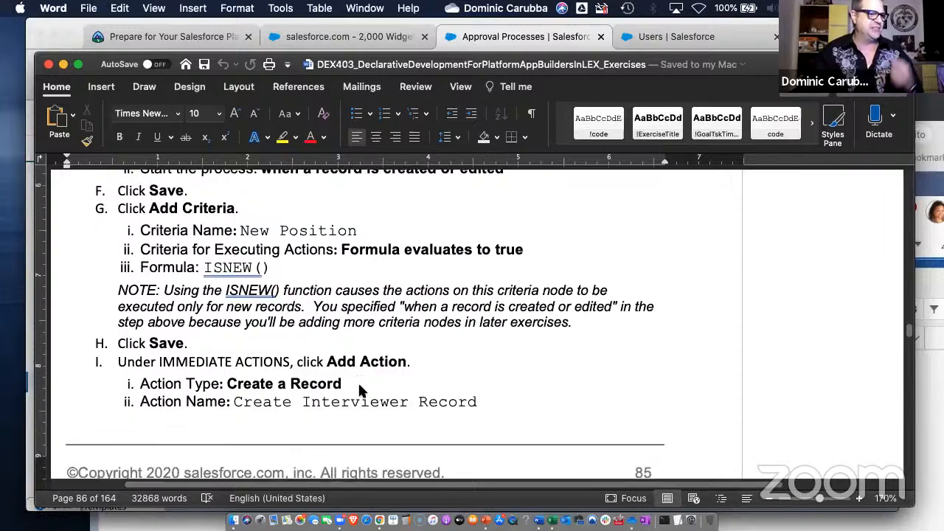
pyautogui.scroll(-10, 358, 387)
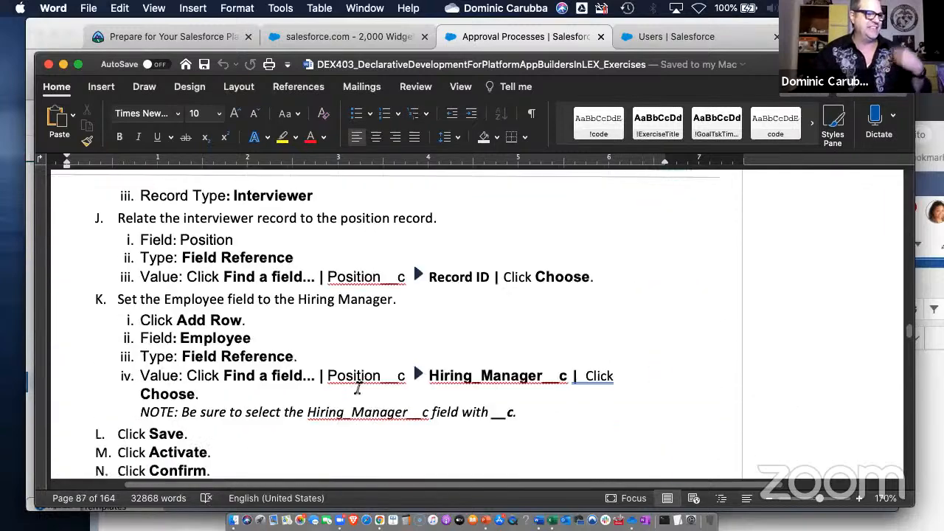
pyautogui.scroll(-10, 359, 387)
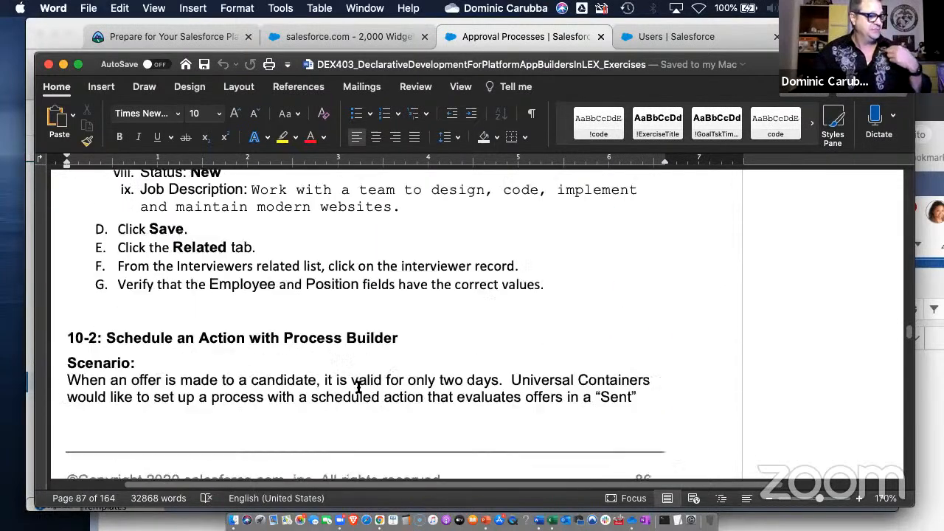
pyautogui.scroll(2, 360, 392)
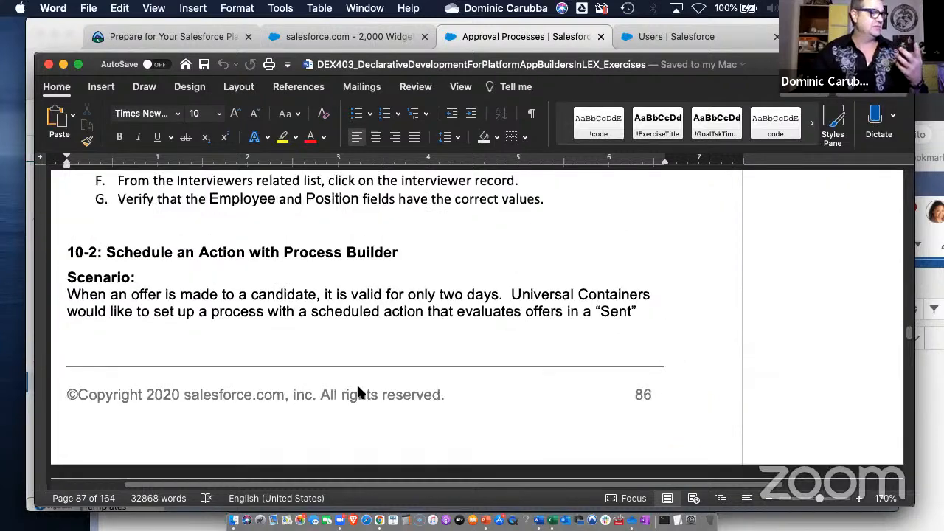
pyautogui.scroll(4, 359, 391)
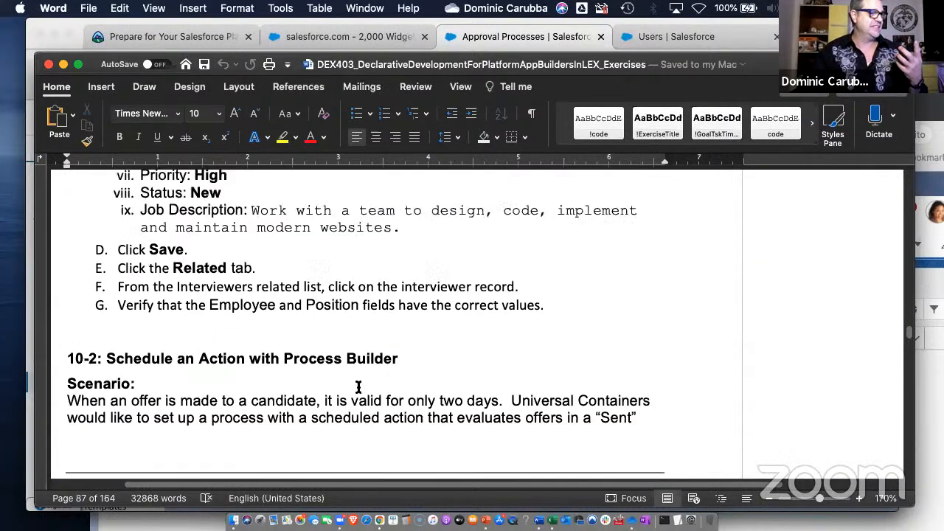
pyautogui.scroll(20, 359, 387)
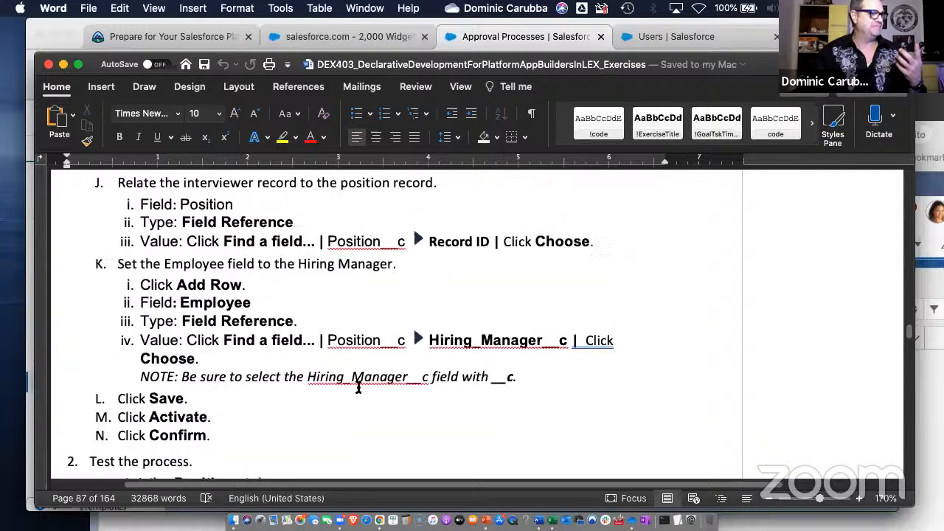
pyautogui.scroll(20, 359, 389)
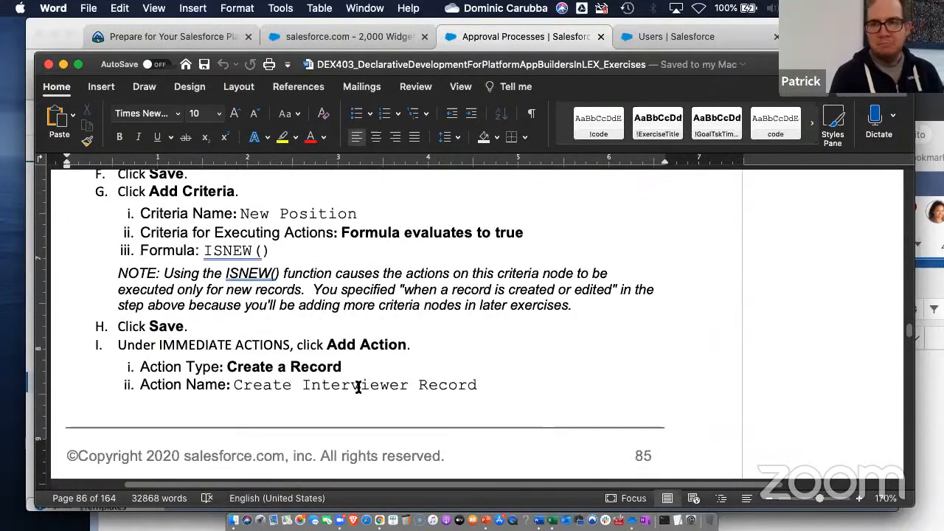
pyautogui.scroll(20, 358, 388)
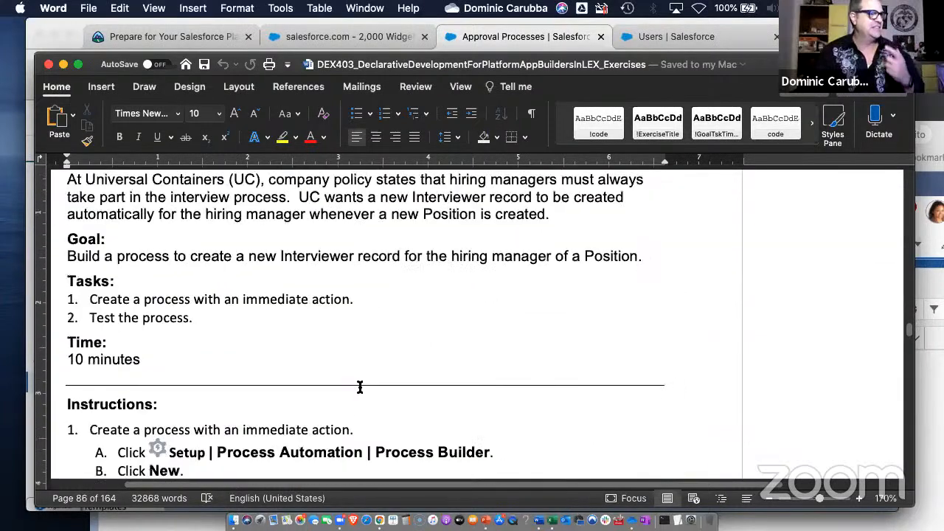
pyautogui.scroll(4, 359, 388)
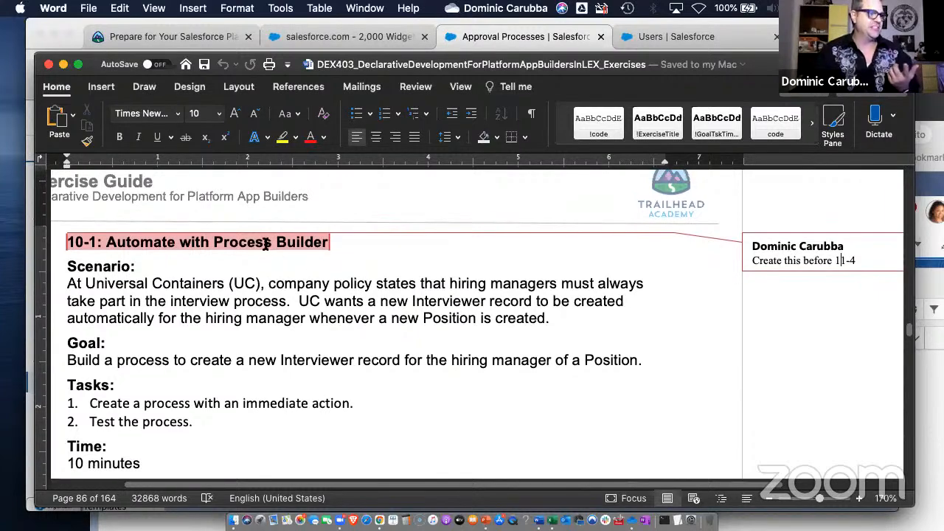
pyautogui.click(265, 246)
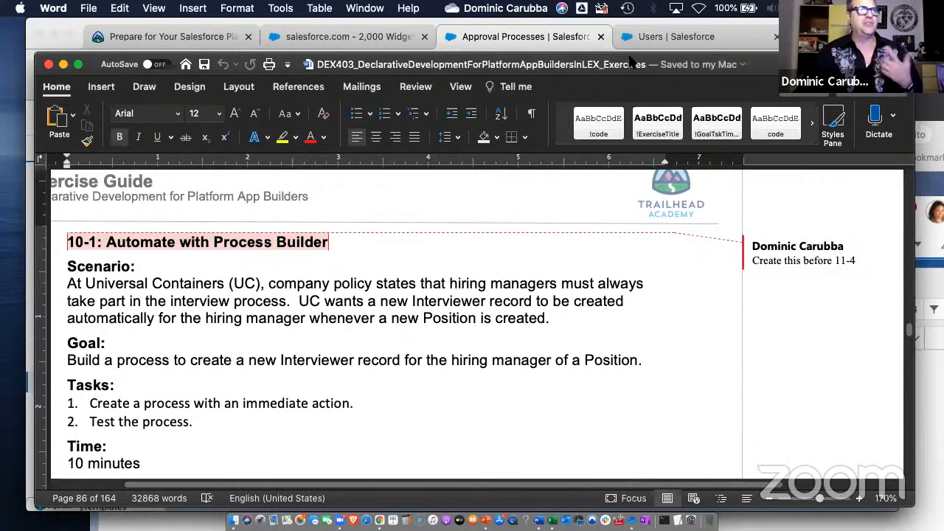
pyautogui.moveTo(631, 62); pyautogui.dragTo(943, 62)
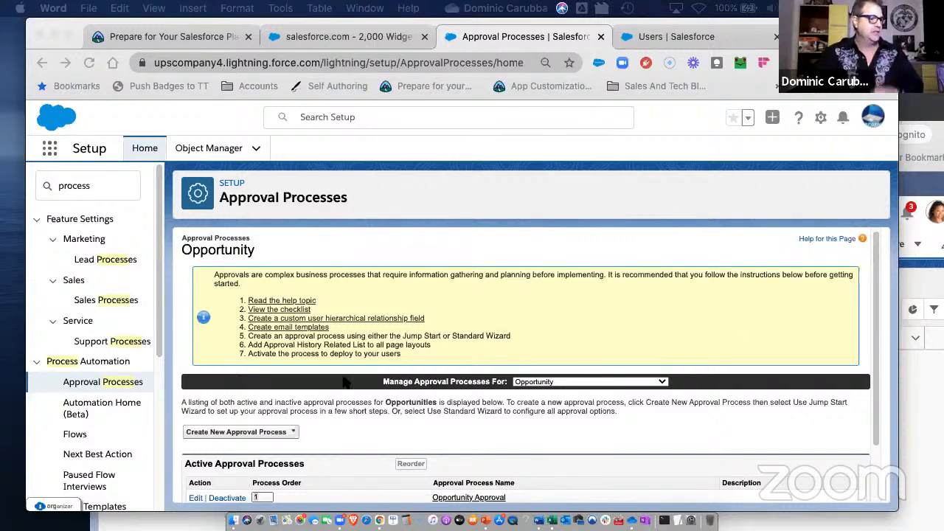
# Try again to delete the inactive Opportunity Approval with Criteria process, and return to the Opportunity approval process list.
pyautogui.scroll(-2, 347, 384)
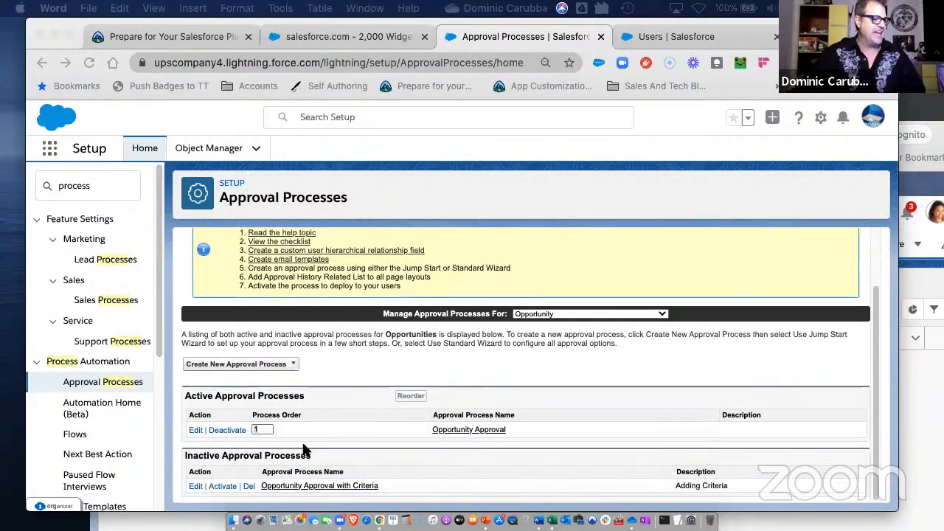
pyautogui.click(249, 489)
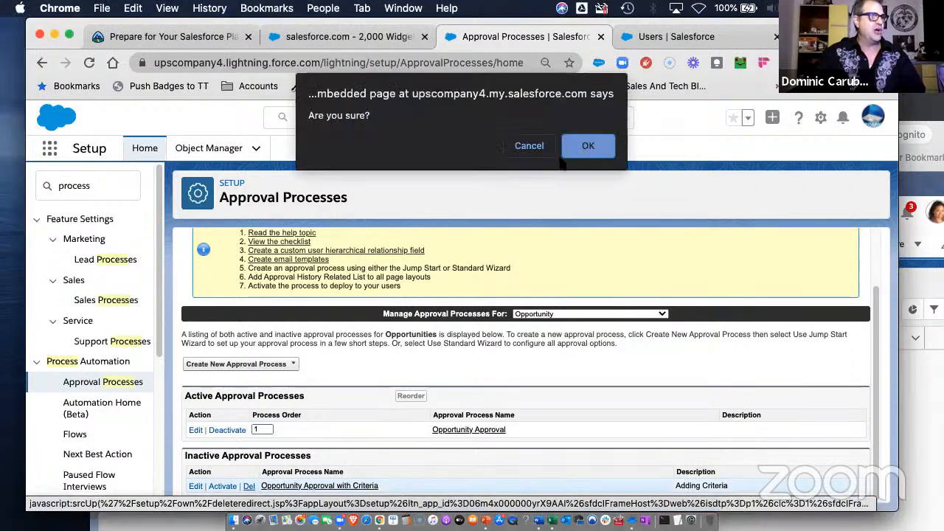
pyautogui.click(583, 148)
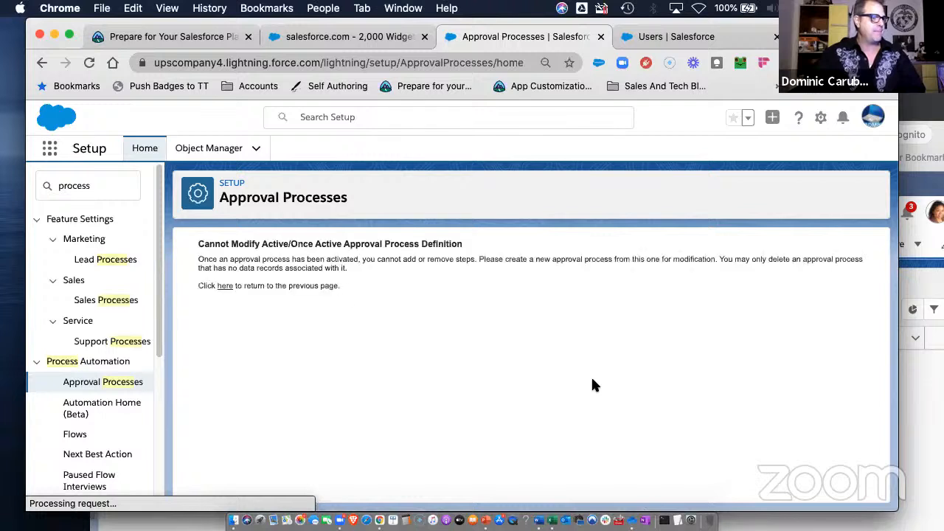
pyautogui.click(222, 286)
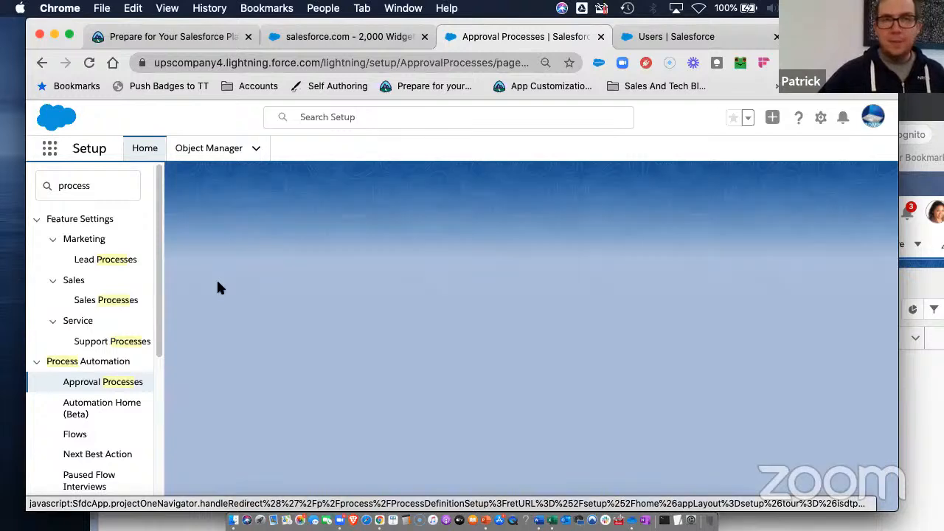
pyautogui.scroll(-2, 453, 399)
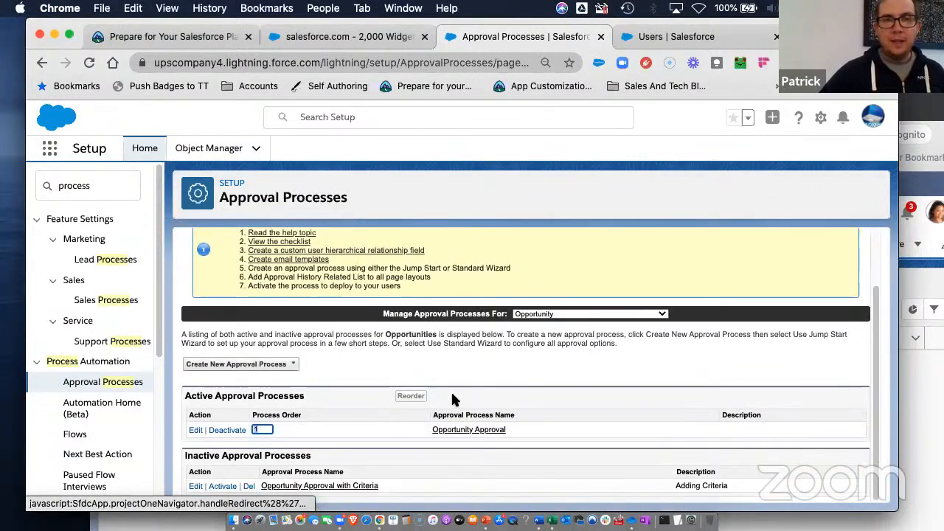